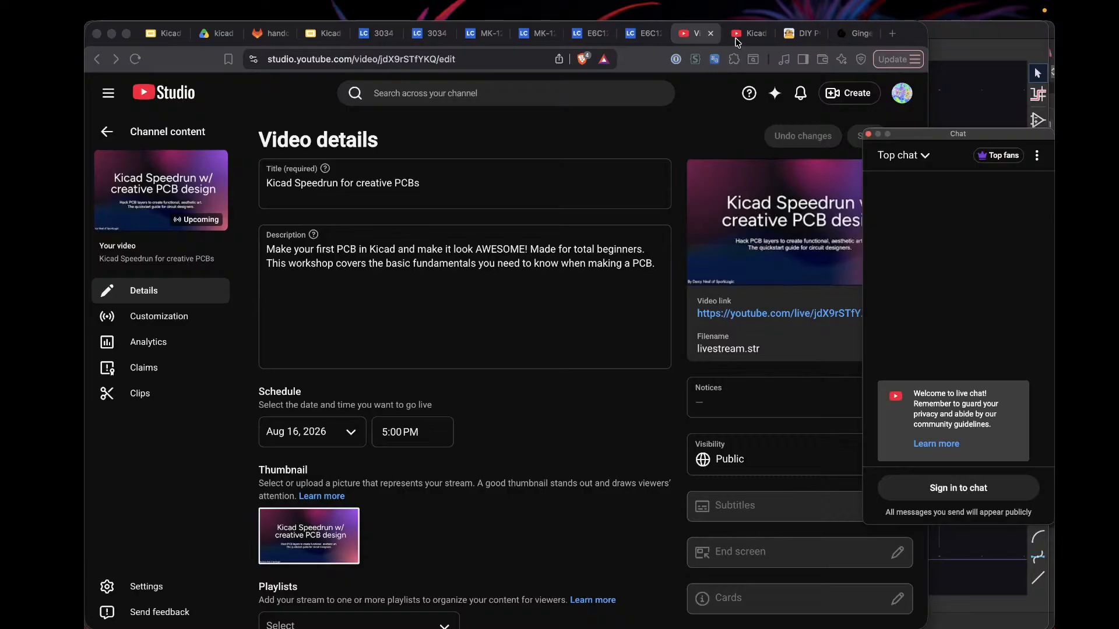
Step: Switch to OBS, check the Stream settings, cancel the dialog and return to the browser
{"action": "left_click", "coordinate": [693, 34]}
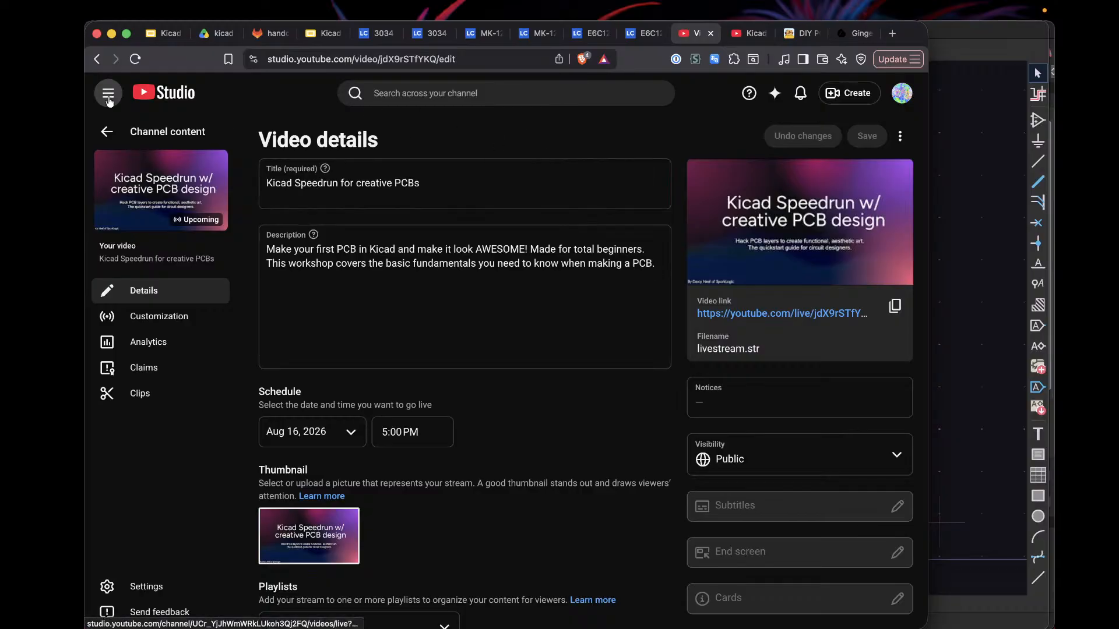
{"action": "key", "text": "ctrl+Up"}
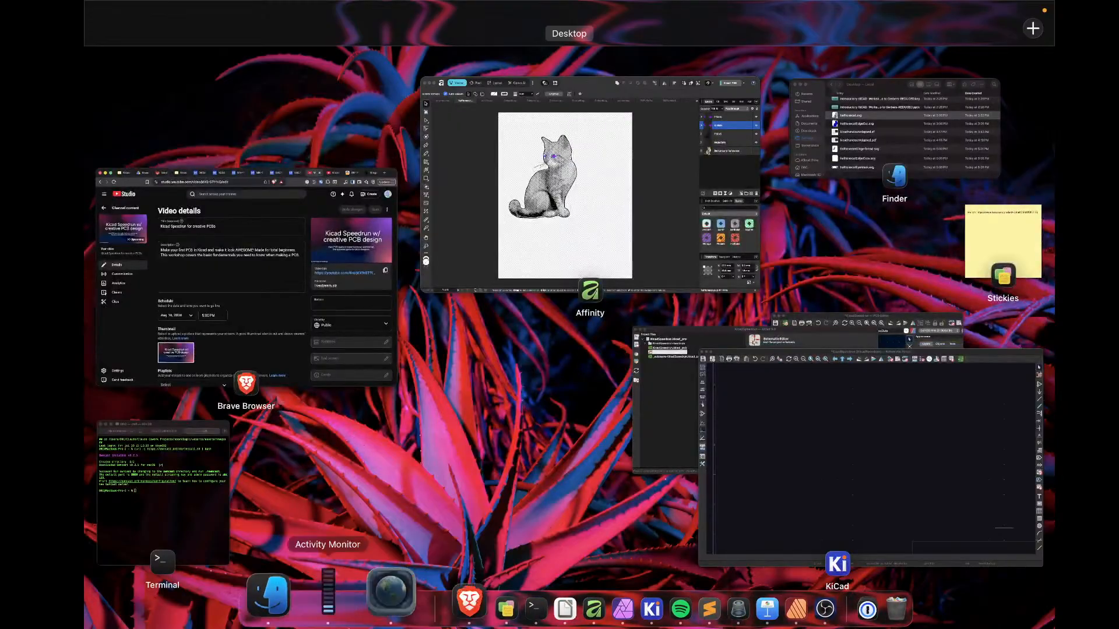
{"action": "left_click", "coordinate": [756, 600]}
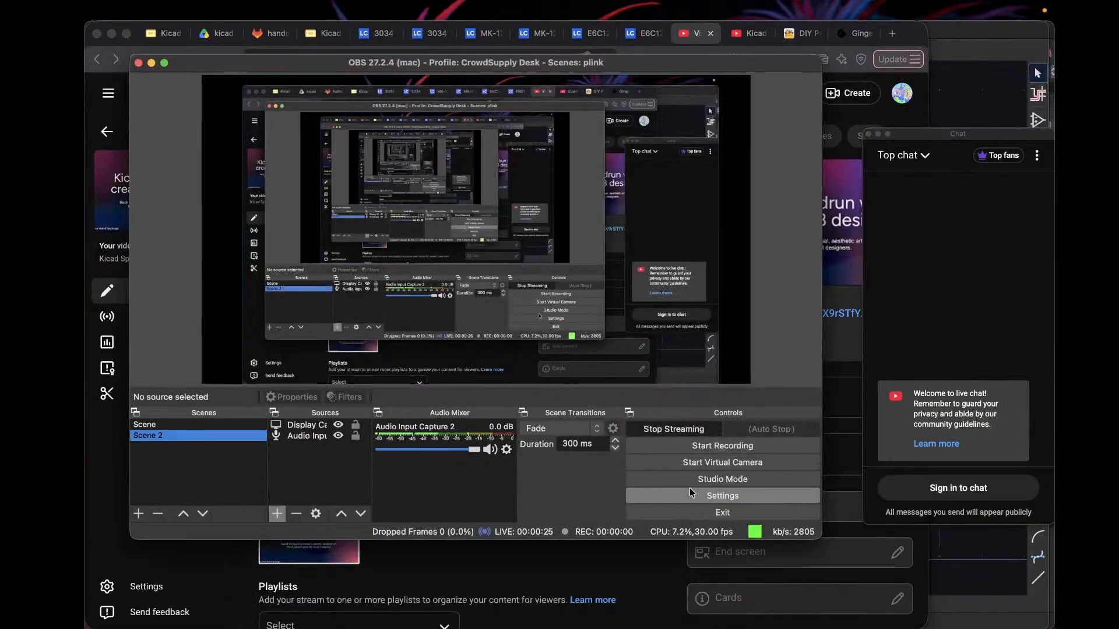
{"action": "left_click", "coordinate": [723, 496]}
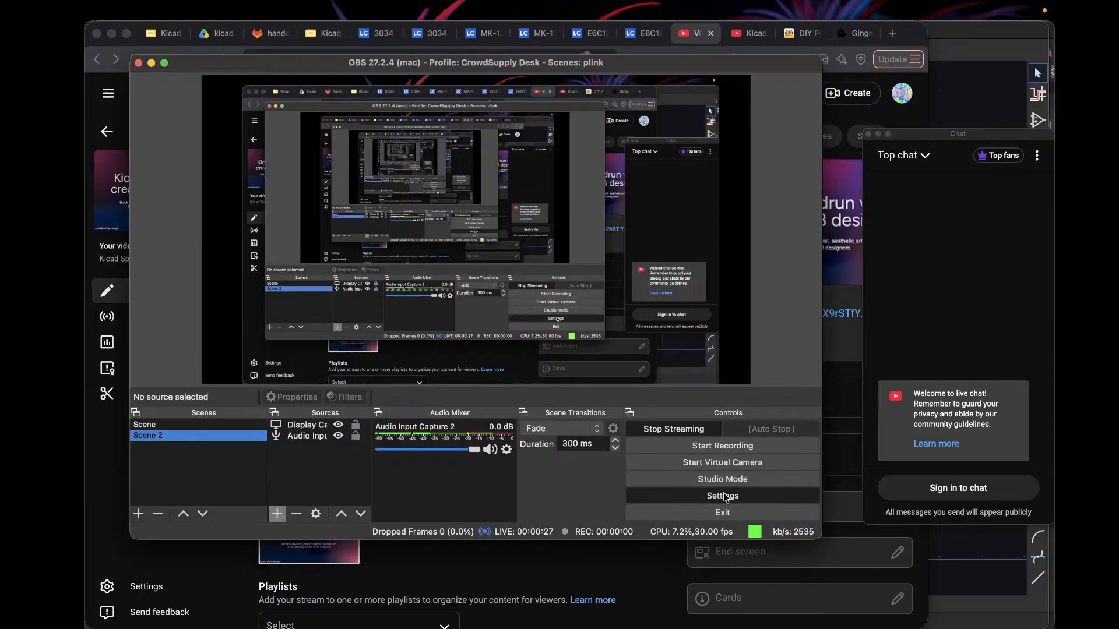
{"action": "left_click", "coordinate": [198, 130]}
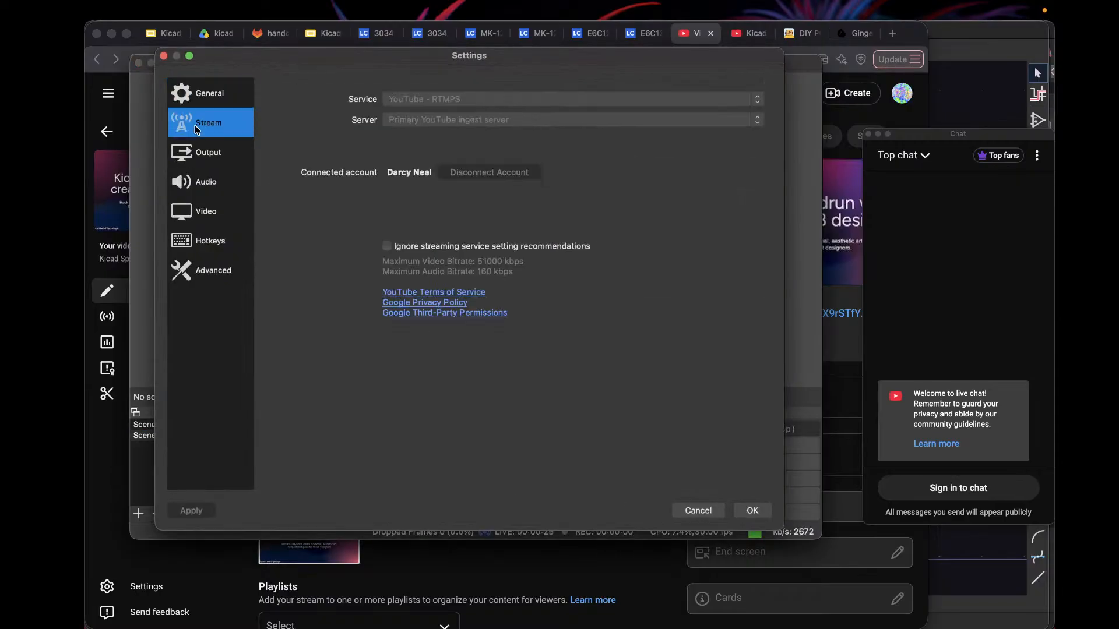
{"action": "left_click", "coordinate": [698, 511]}
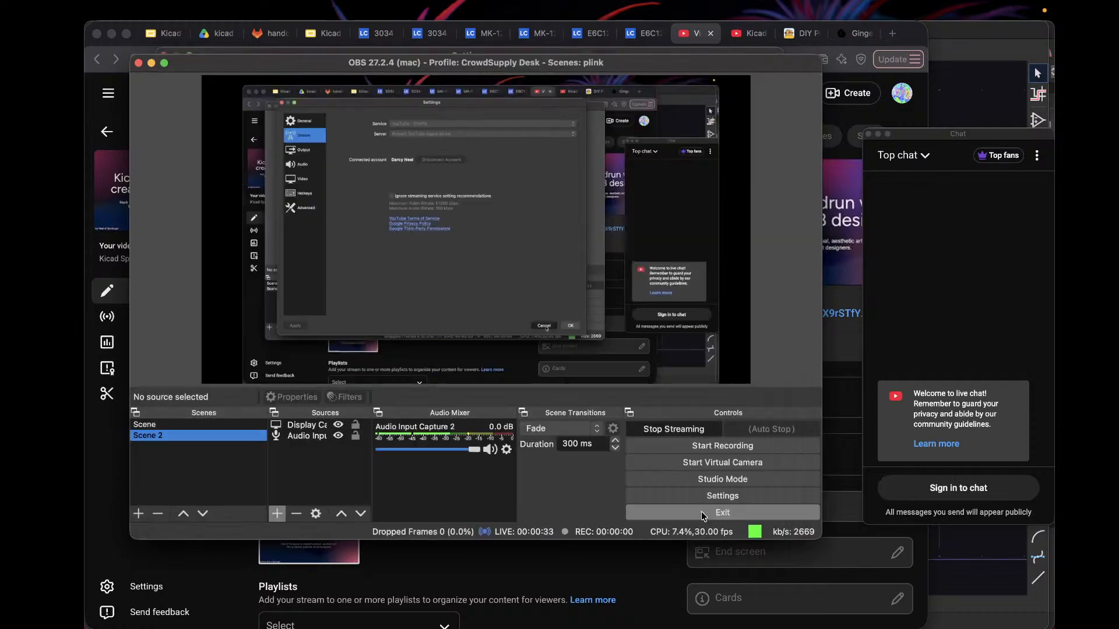
{"action": "left_click", "coordinate": [646, 566]}
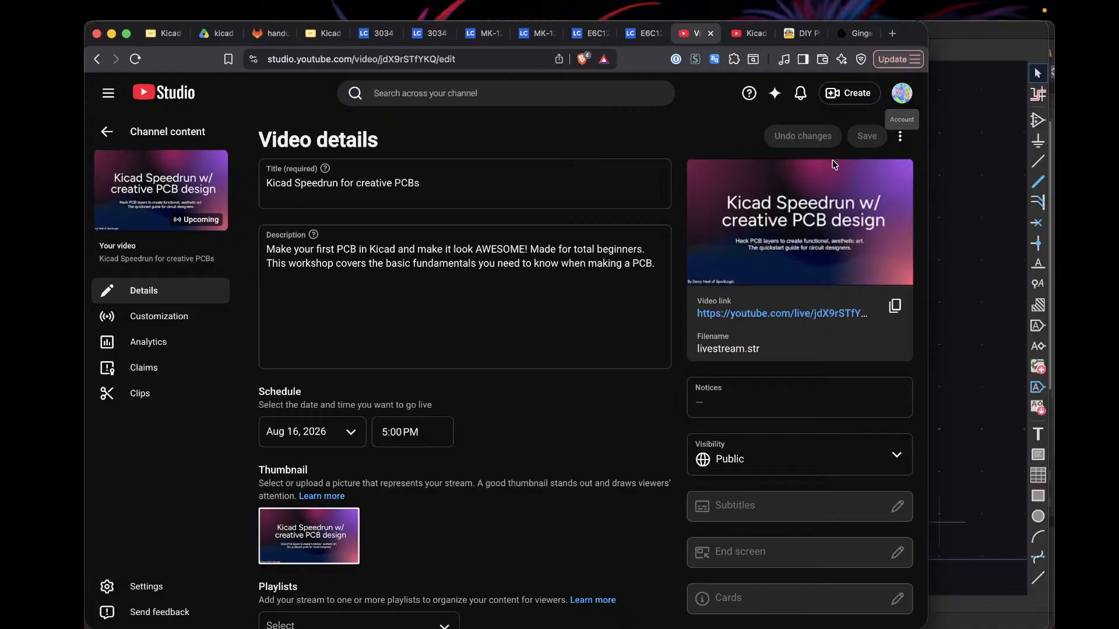
Step: Follow the video link to the channel page and open the live stream "Kicad Speedrun for creative PCB design"
{"action": "left_click", "coordinate": [770, 315]}
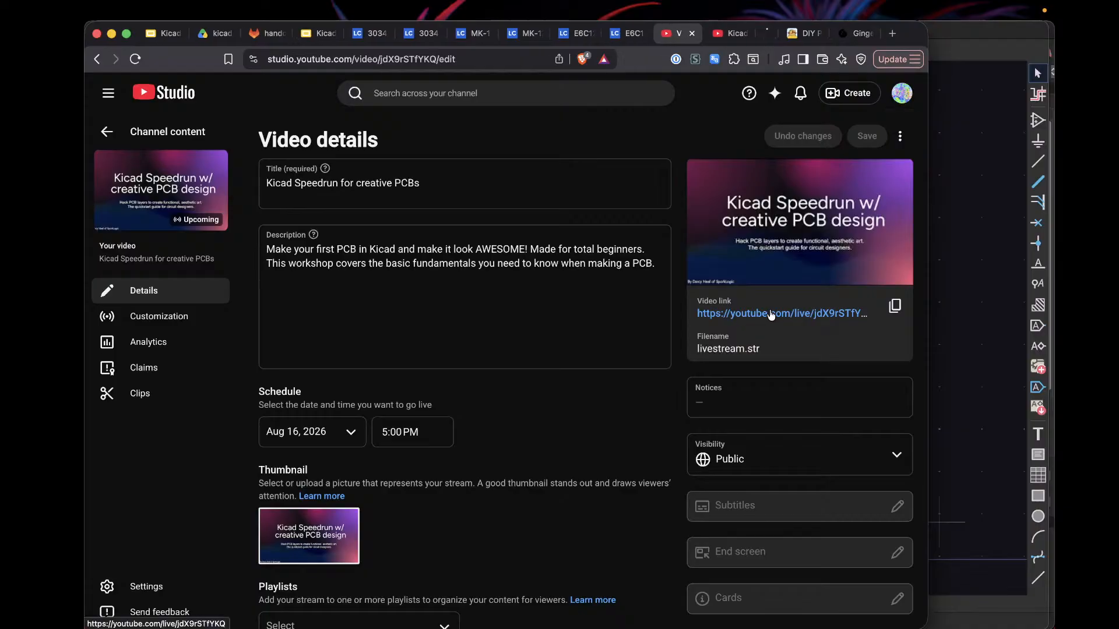
{"action": "left_click", "coordinate": [746, 35]}
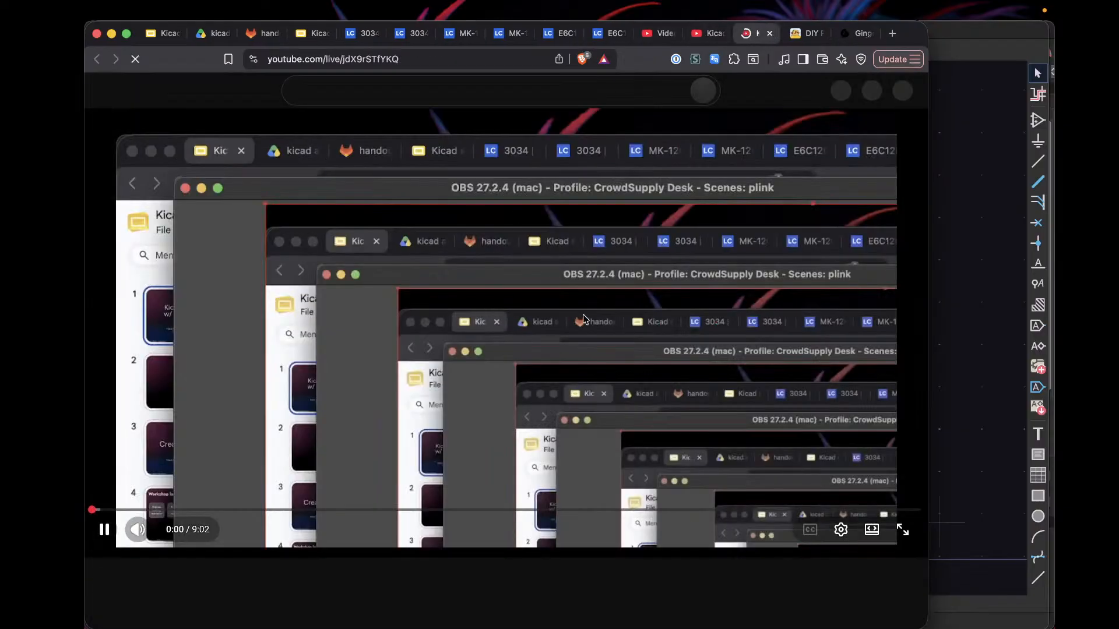
{"action": "scroll", "coordinate": [575, 320], "scroll_direction": "down", "scroll_amount": 3}
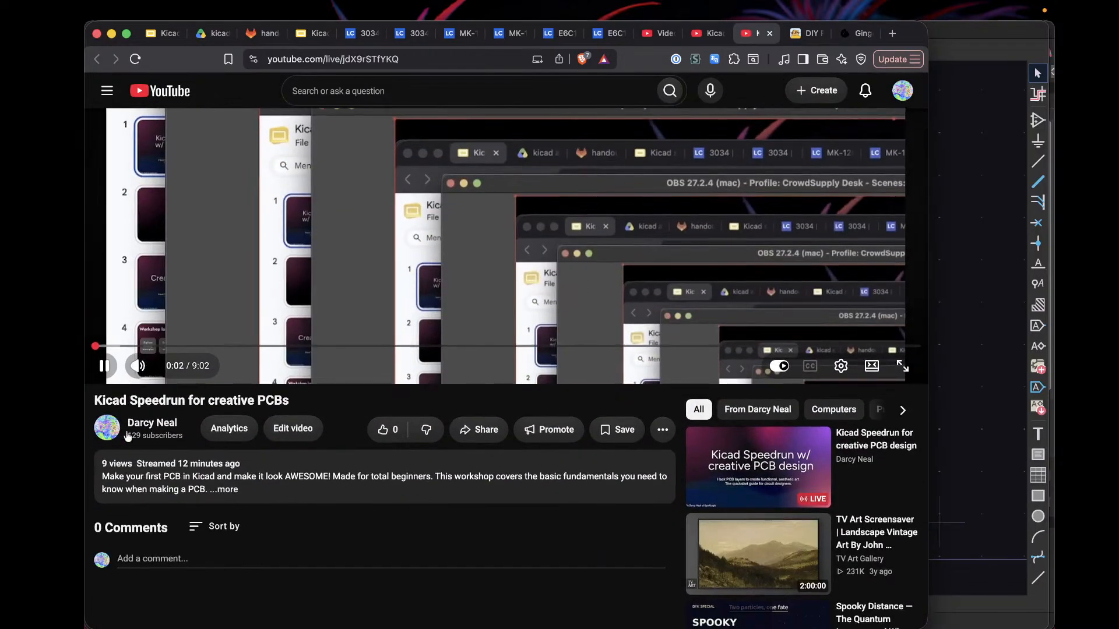
{"action": "left_click", "coordinate": [145, 426]}
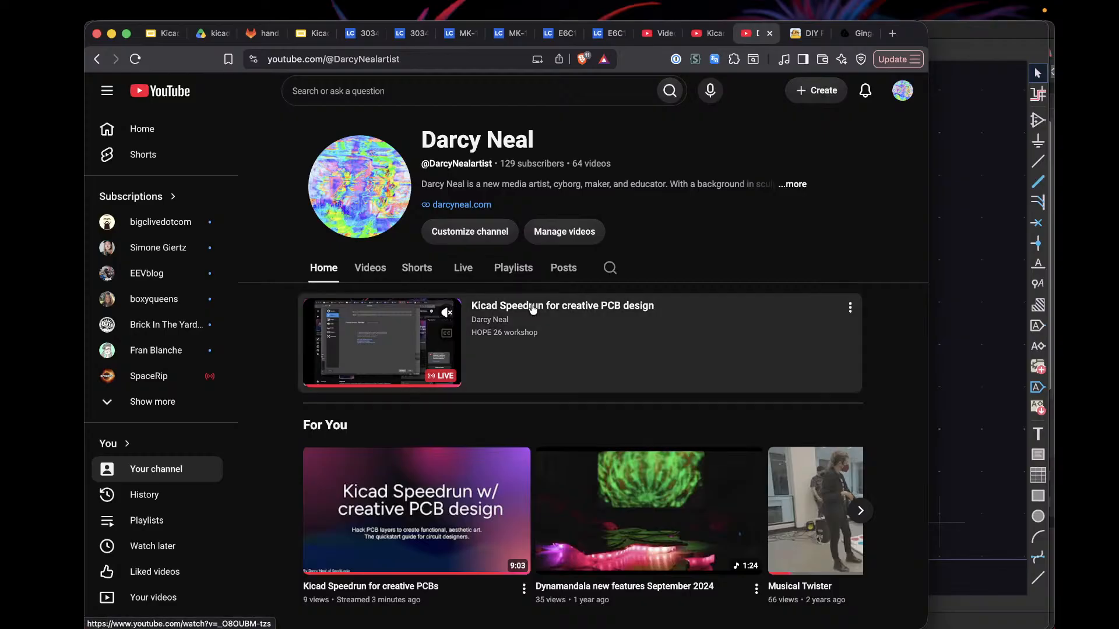
{"action": "left_click", "coordinate": [533, 309]}
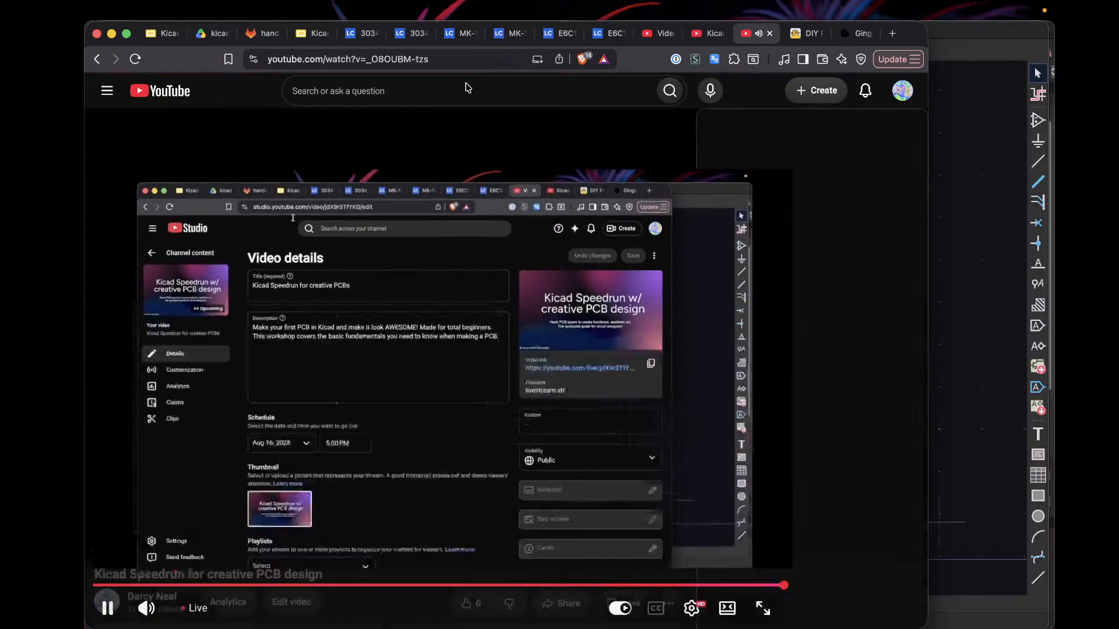
Step: Copy the full web address of the live stream page
{"action": "left_click", "coordinate": [437, 59]}
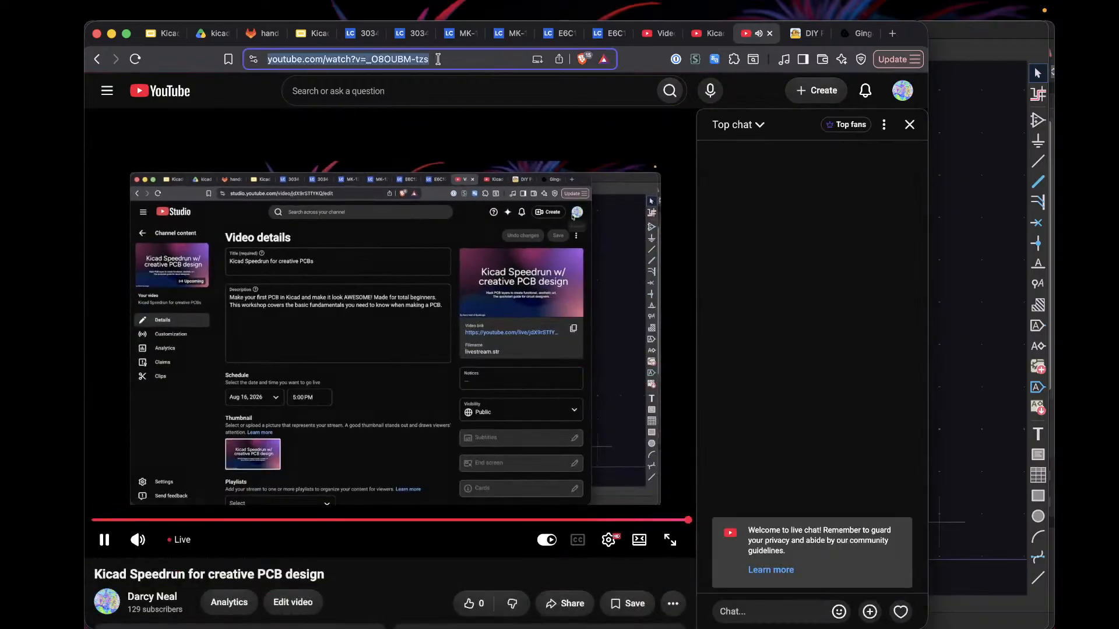
{"action": "left_click", "coordinate": [438, 59]}
{"action": "double_click", "coordinate": [437, 59]}
{"action": "left_click", "coordinate": [437, 59]}
{"action": "key", "text": "super+c"}
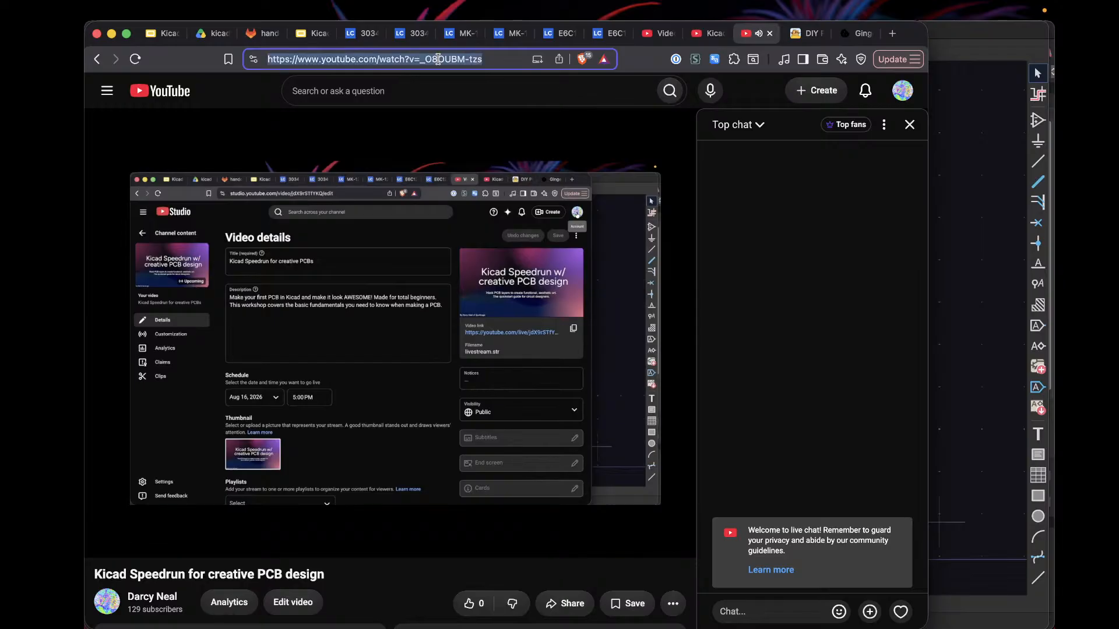
{"action": "left_click", "coordinate": [213, 36]}
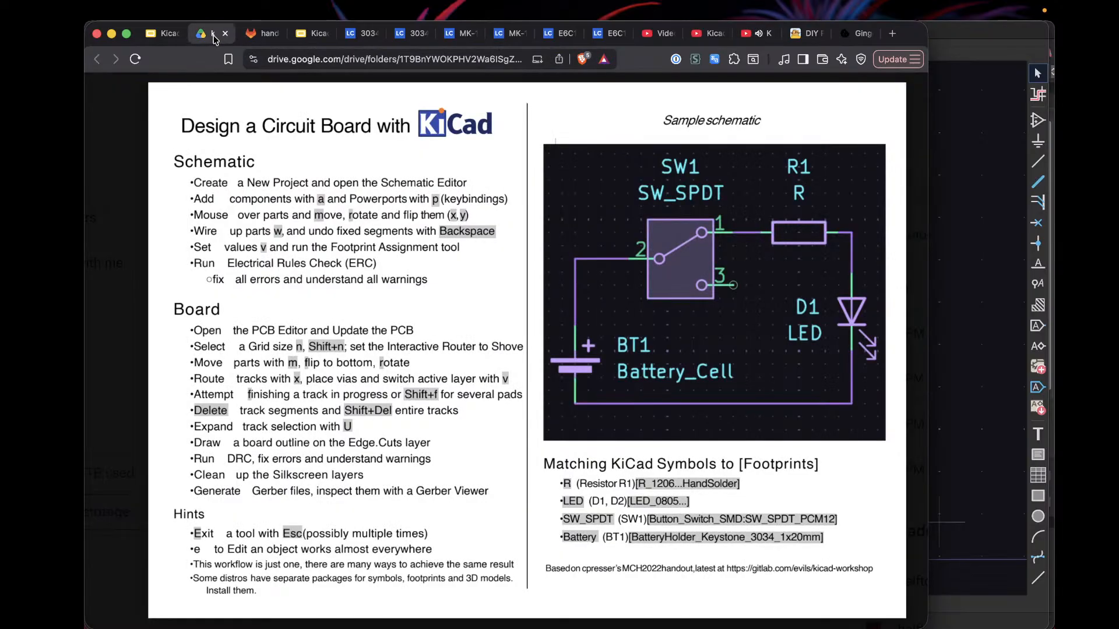
{"action": "key", "text": "ctrl+Up"}
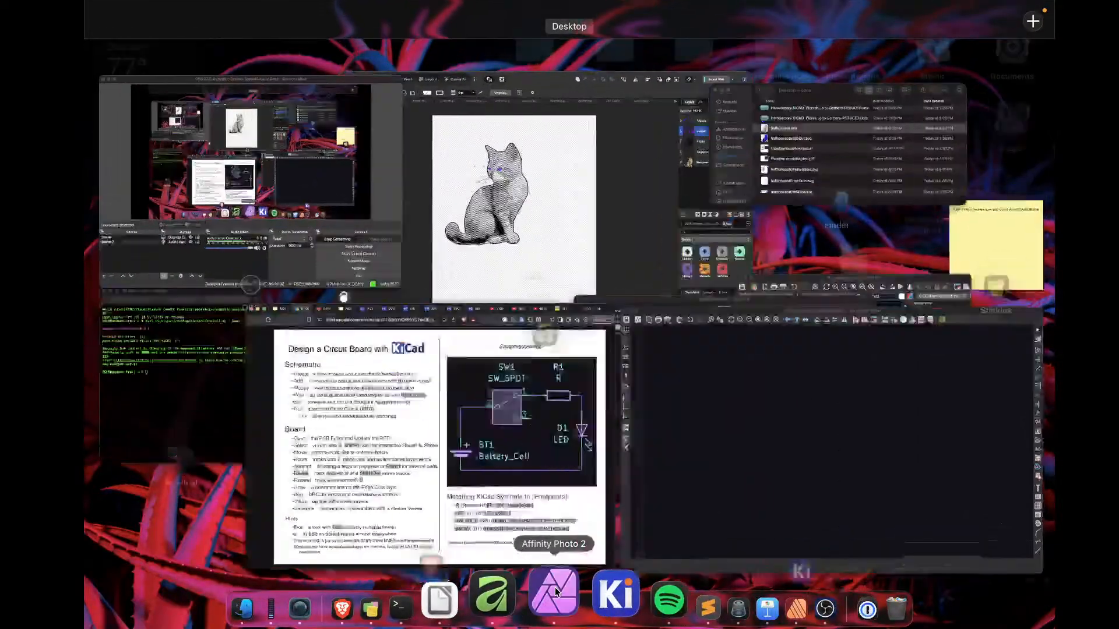
{"action": "left_click", "coordinate": [554, 591]}
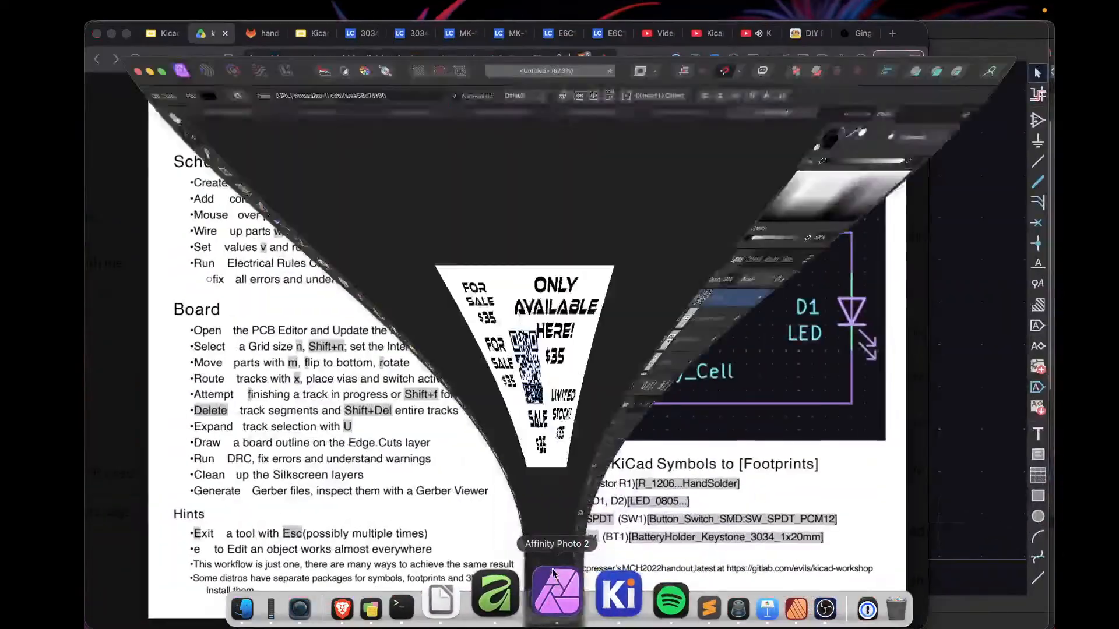
{"action": "left_click", "coordinate": [709, 88]}
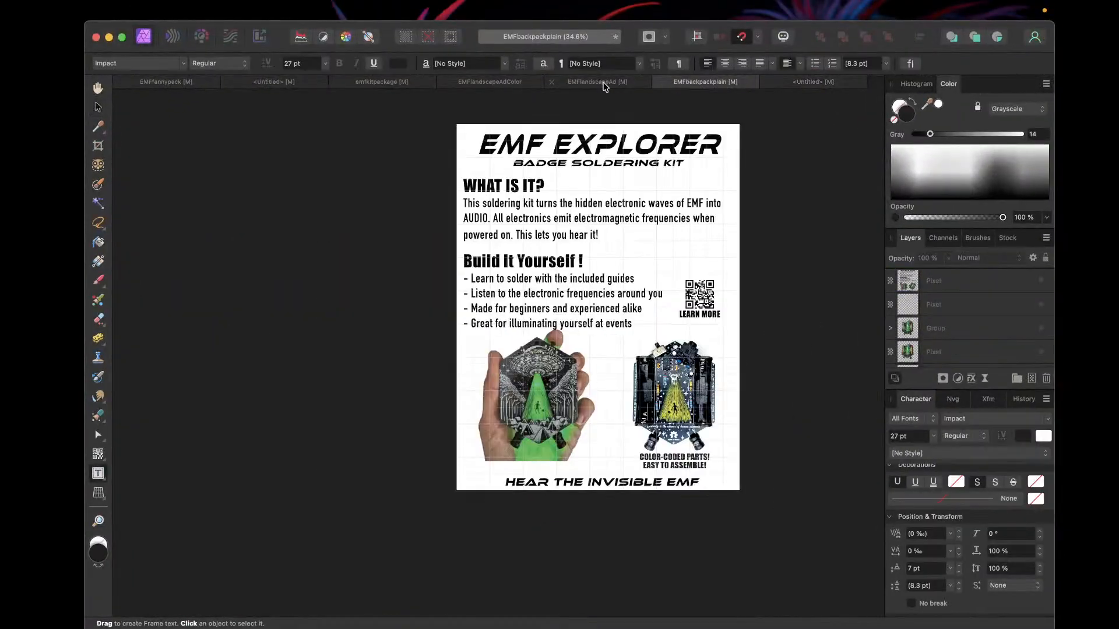
{"action": "left_click", "coordinate": [601, 84]}
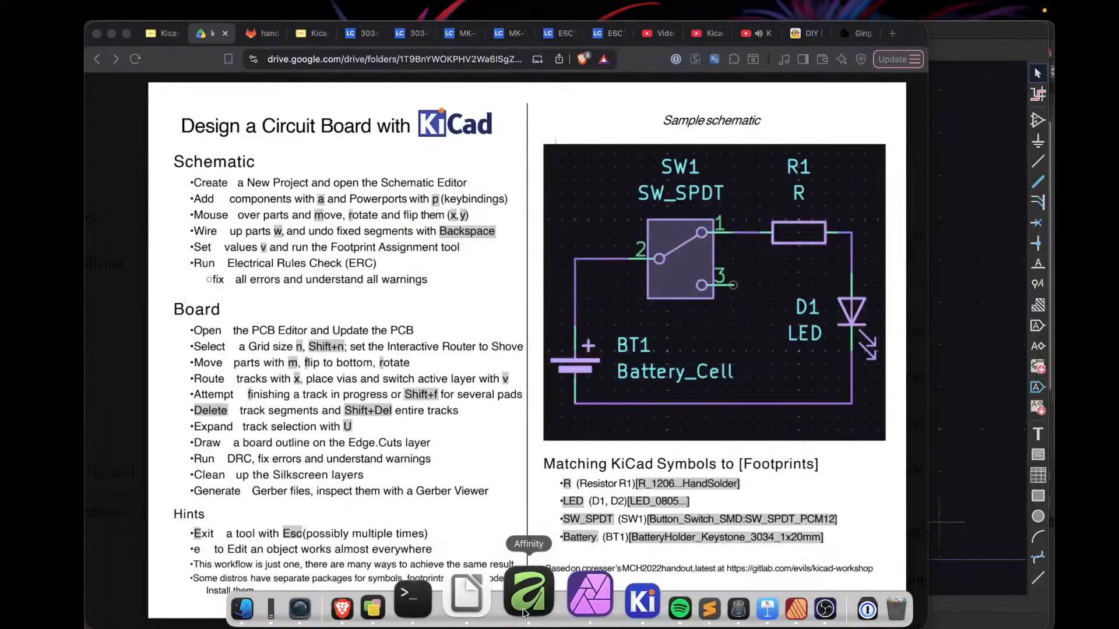
{"action": "left_click", "coordinate": [529, 591]}
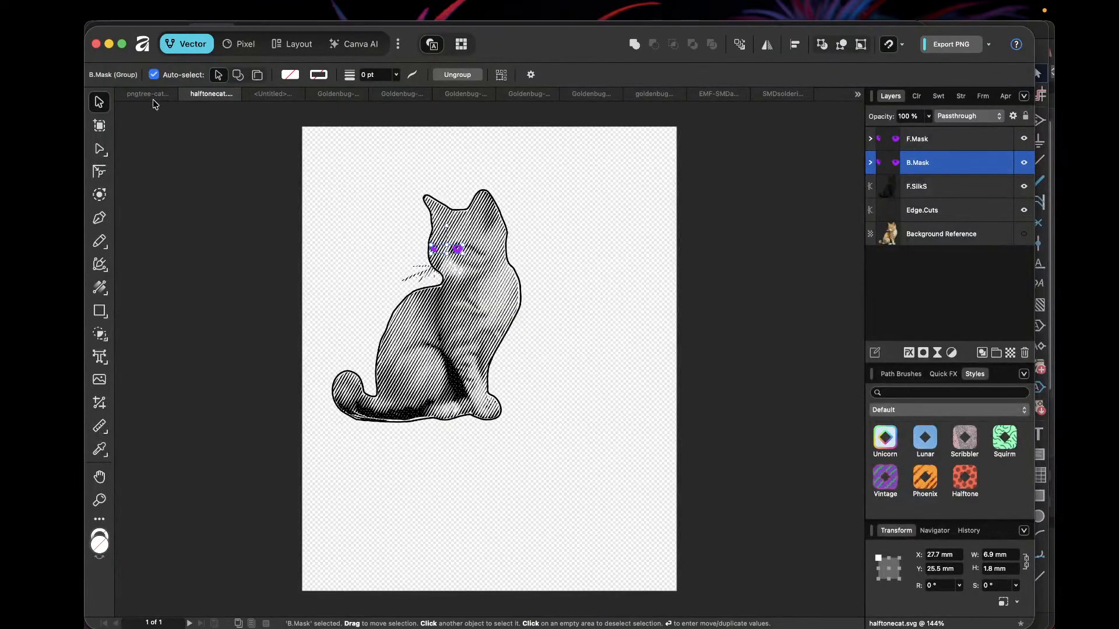
{"action": "left_click", "coordinate": [272, 94]}
{"action": "left_click", "coordinate": [443, 345]}
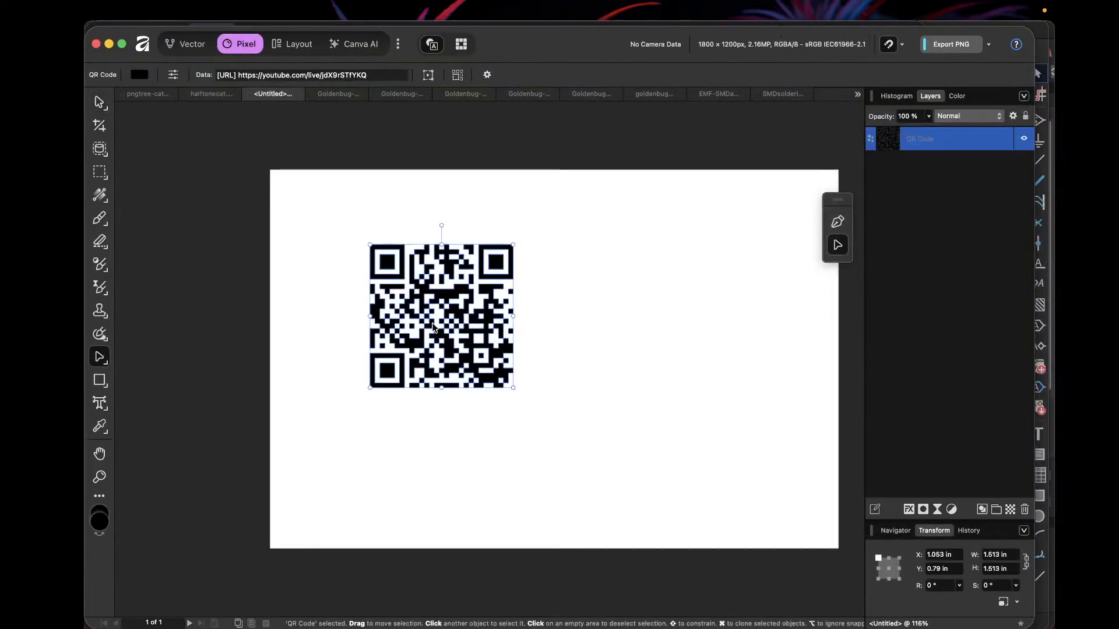
{"action": "double_click", "coordinate": [443, 345]}
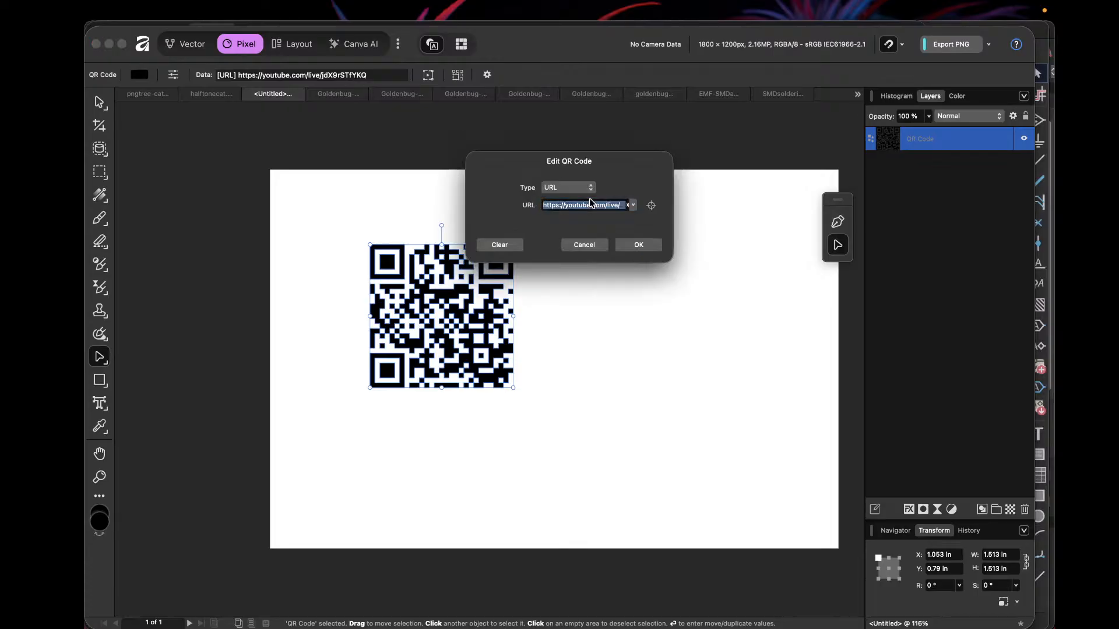
{"action": "key", "text": "super+v"}
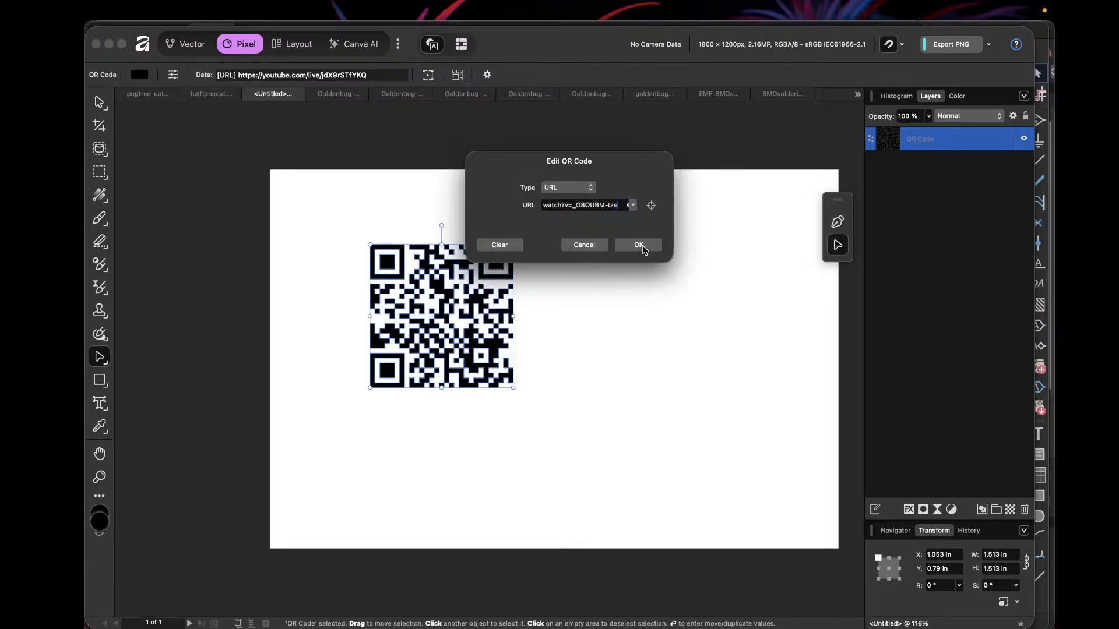
{"action": "left_click", "coordinate": [643, 246]}
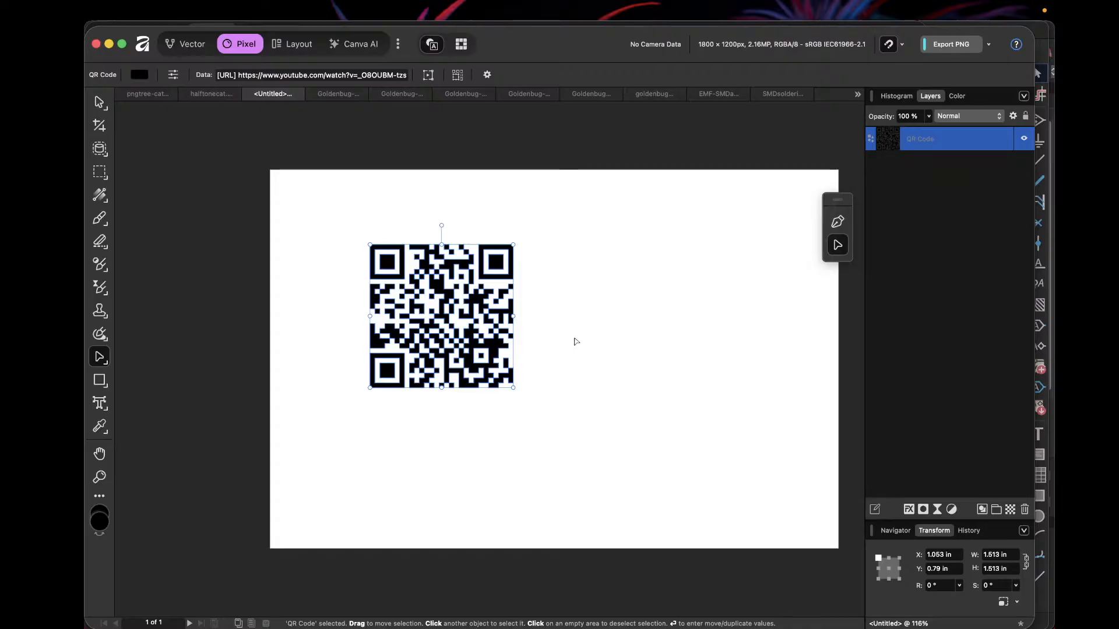
{"action": "left_click", "coordinate": [542, 318]}
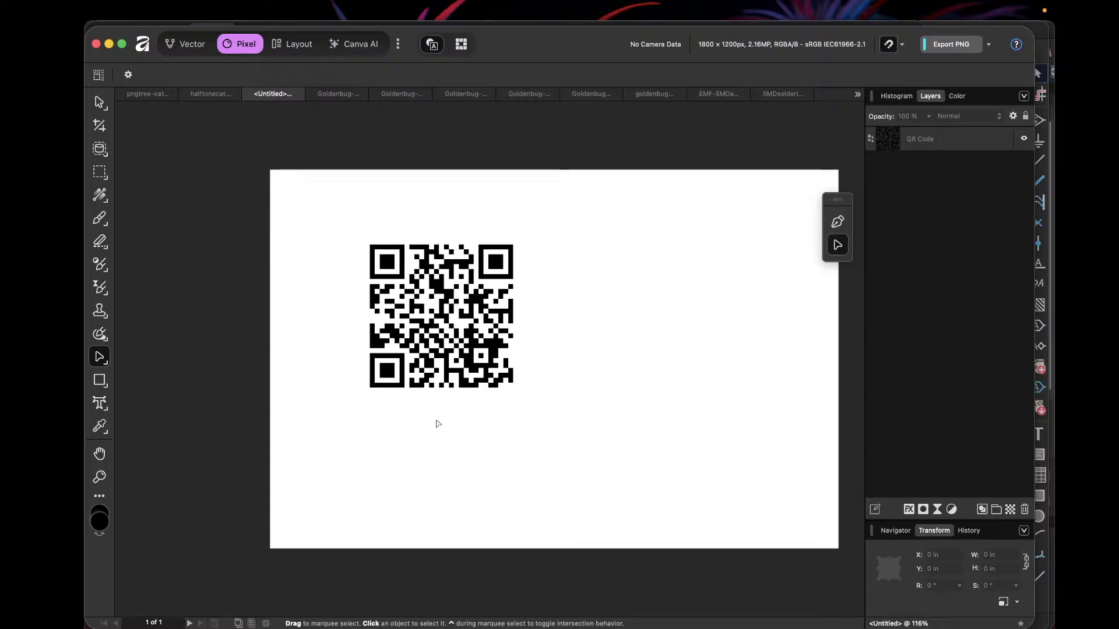
{"action": "scroll", "coordinate": [438, 423], "scroll_direction": "up", "scroll_amount": 5}
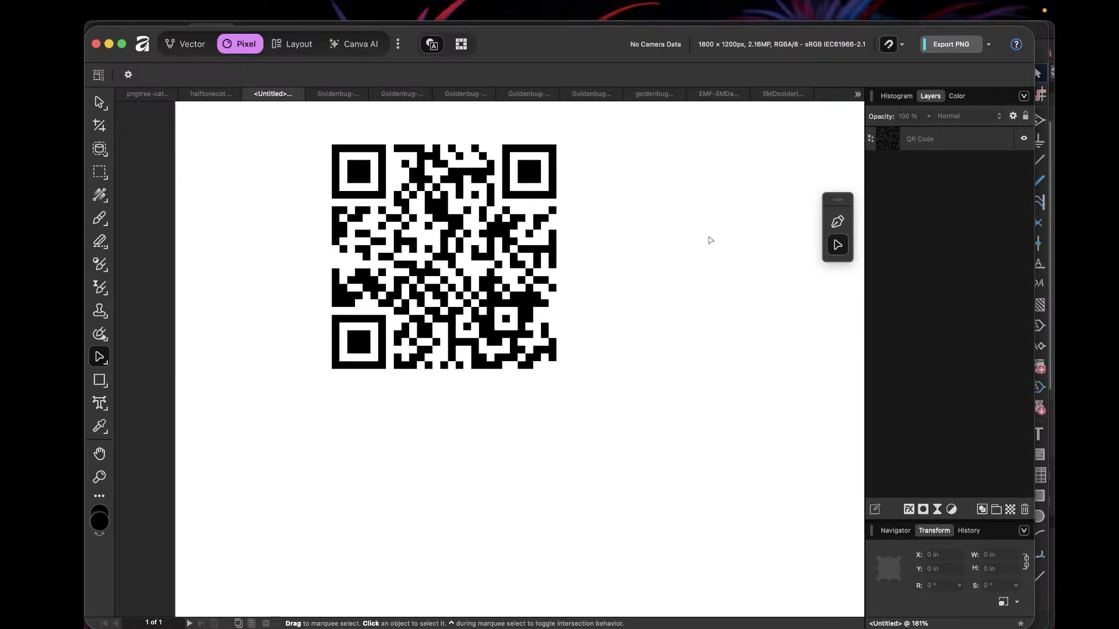
Step: Switch to KiCad's Schematic Editor and frame the empty drawing sheet of the KicadSpeedrun project
{"action": "key", "text": "ctrl+Up"}
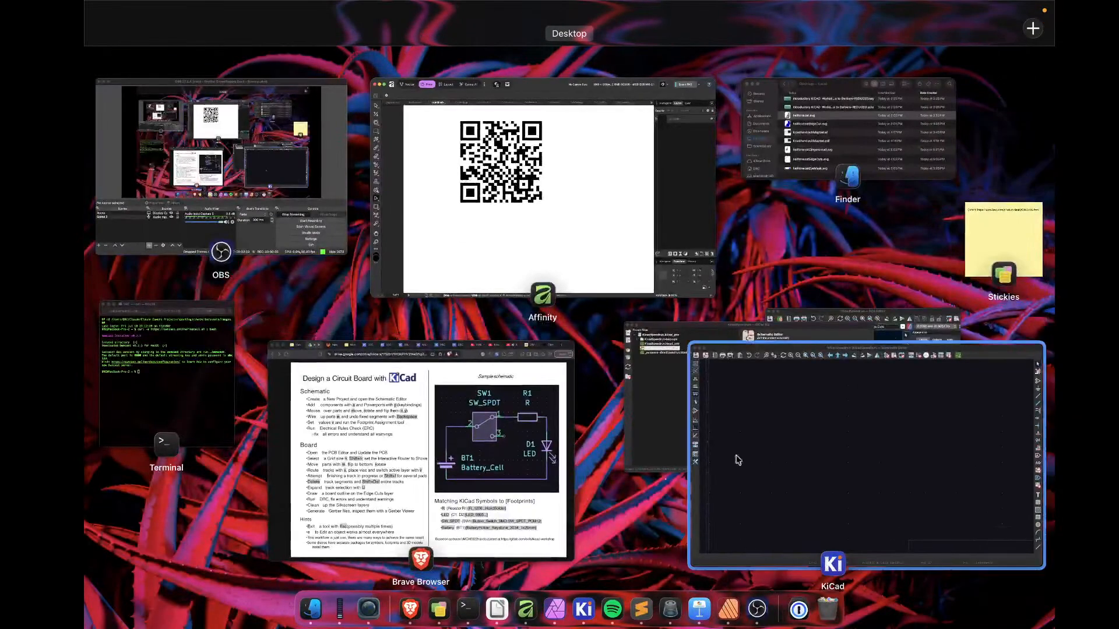
{"action": "left_click", "coordinate": [914, 461]}
{"action": "scroll", "coordinate": [749, 344], "scroll_direction": "down", "scroll_amount": 3}
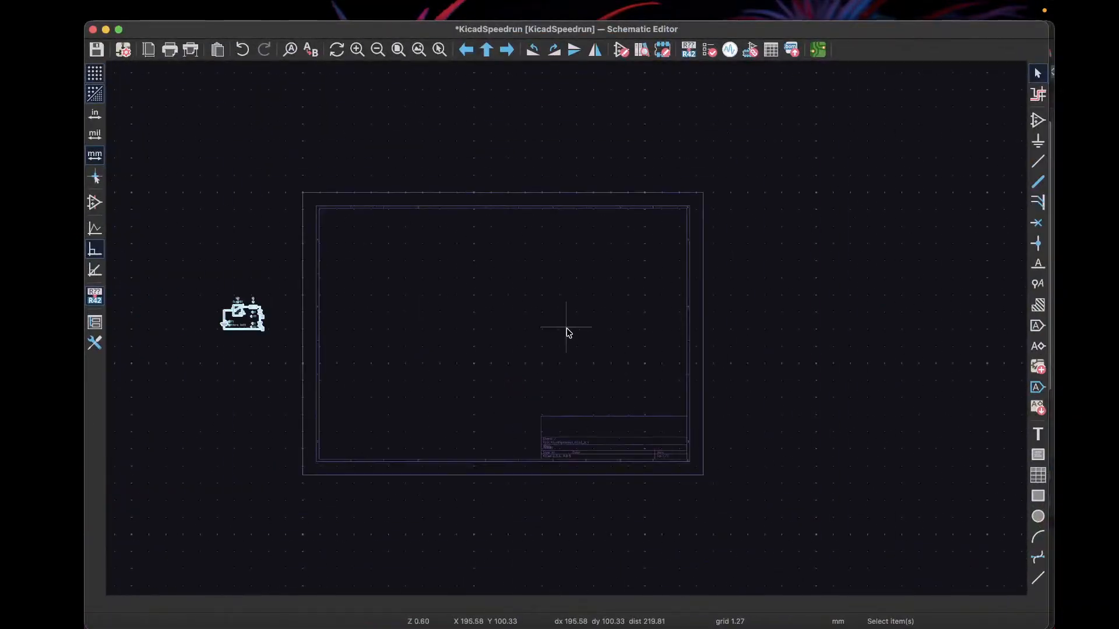
{"action": "scroll", "coordinate": [566, 329], "scroll_direction": "up", "scroll_amount": 2}
{"action": "scroll", "coordinate": [463, 314], "scroll_direction": "up", "scroll_amount": 2}
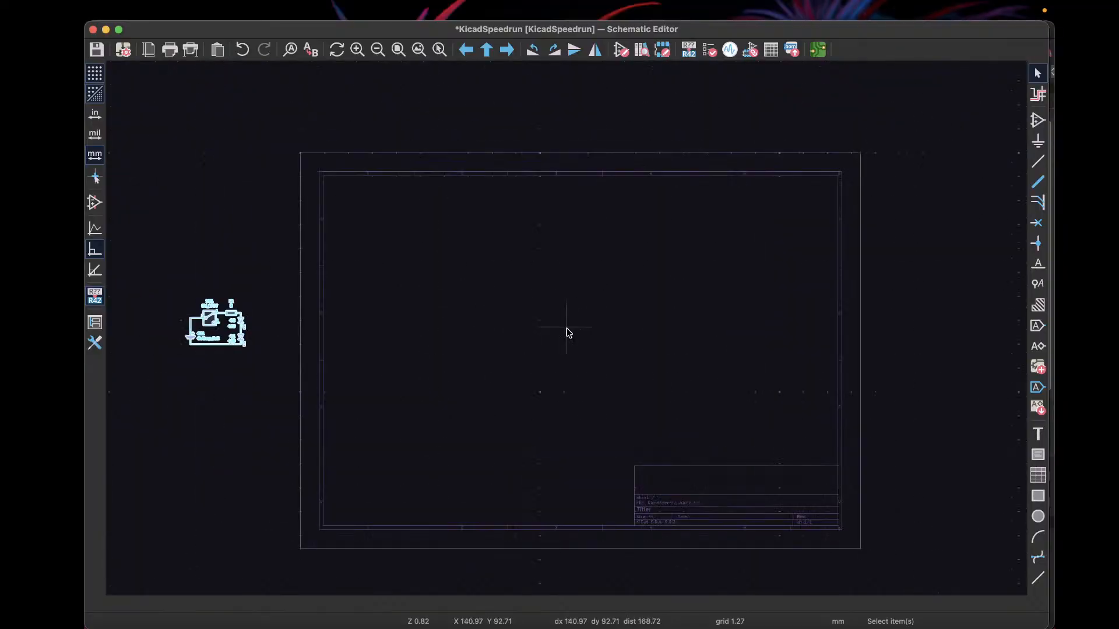
{"action": "scroll", "coordinate": [566, 329], "scroll_direction": "down", "scroll_amount": 1}
{"action": "scroll", "coordinate": [579, 381], "scroll_direction": "up", "scroll_amount": 3}
{"action": "scroll", "coordinate": [566, 329], "scroll_direction": "down", "scroll_amount": 2}
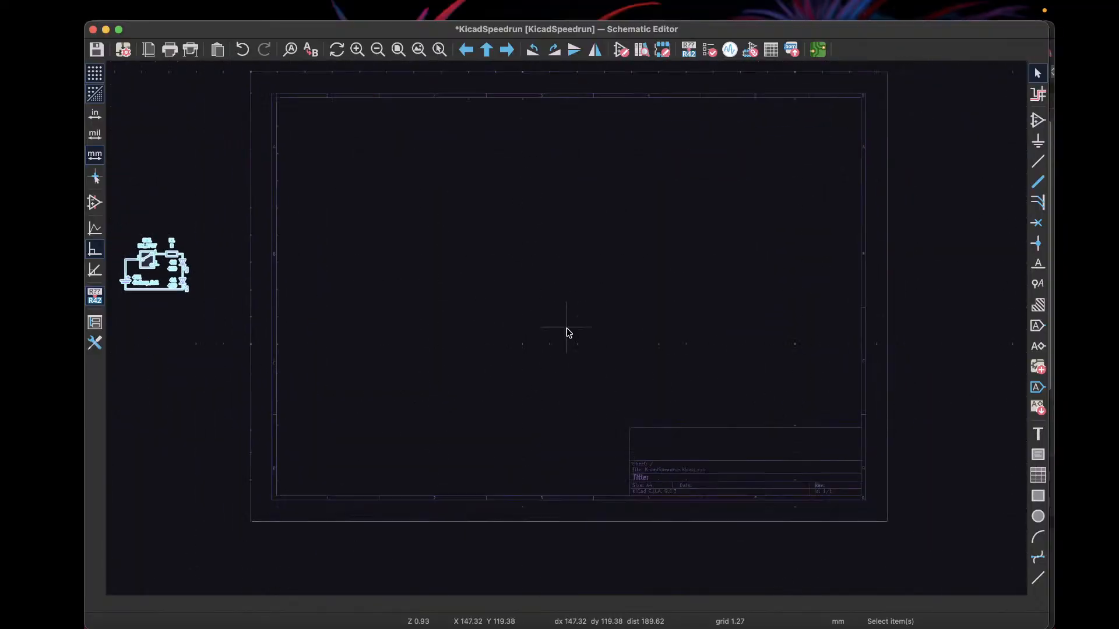
{"action": "scroll", "coordinate": [568, 332], "scroll_direction": "up", "scroll_amount": 1}
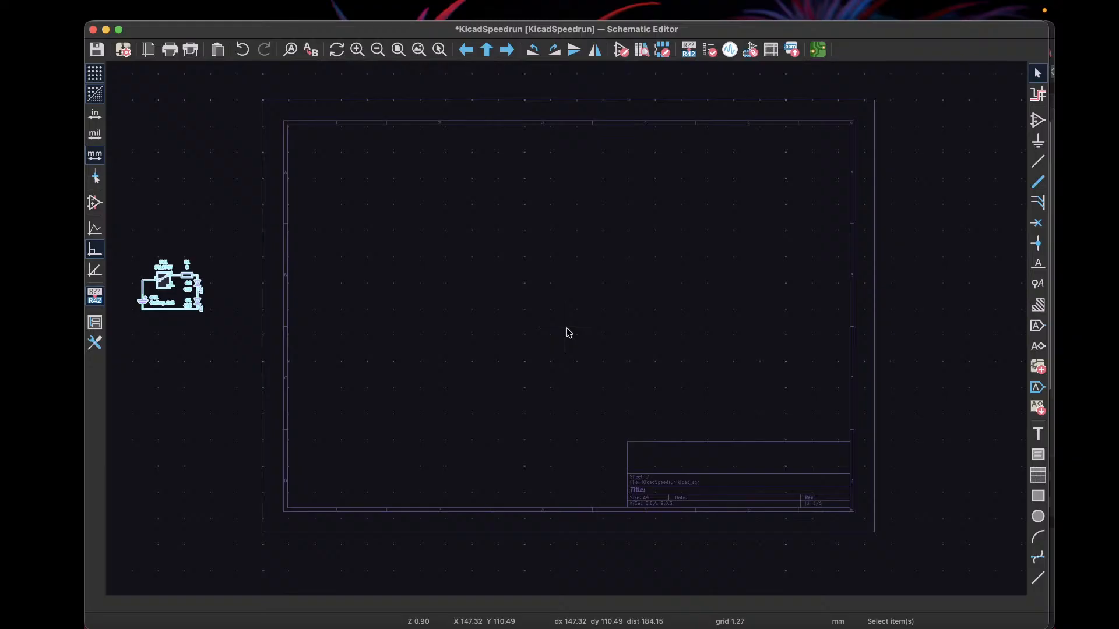
{"action": "scroll", "coordinate": [568, 332], "scroll_direction": "up", "scroll_amount": 2}
{"action": "scroll", "coordinate": [568, 332], "scroll_direction": "down", "scroll_amount": 1}
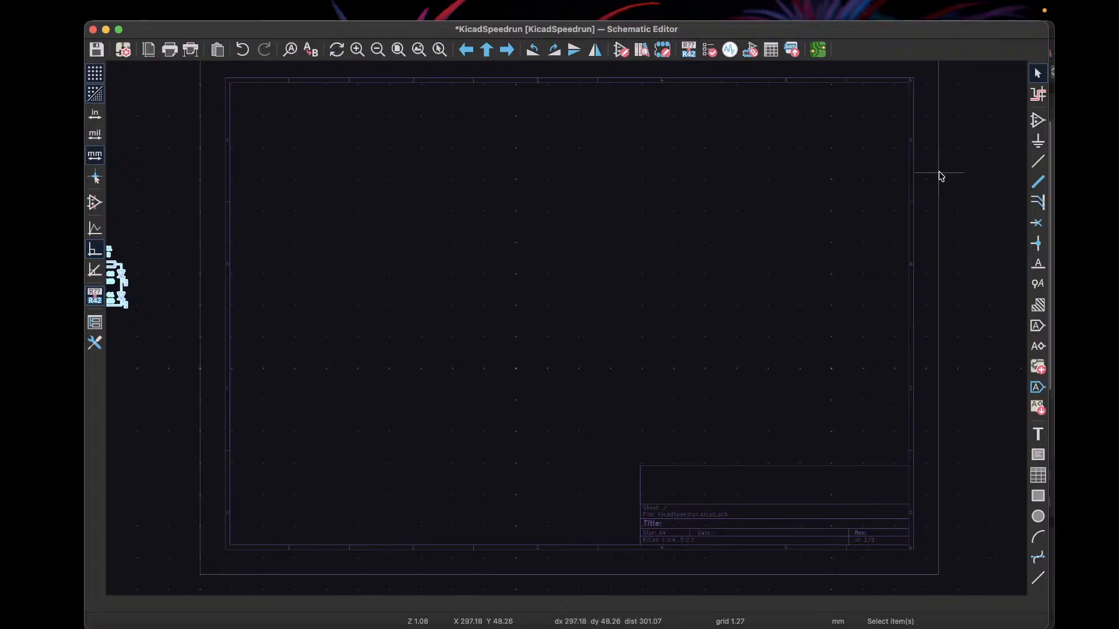
Step: Open the symbol chooser on the led results, collapse Recently Used, Already Placed and PCM_SL_Devices, and look through the available LED symbols
{"action": "left_click", "coordinate": [1036, 120]}
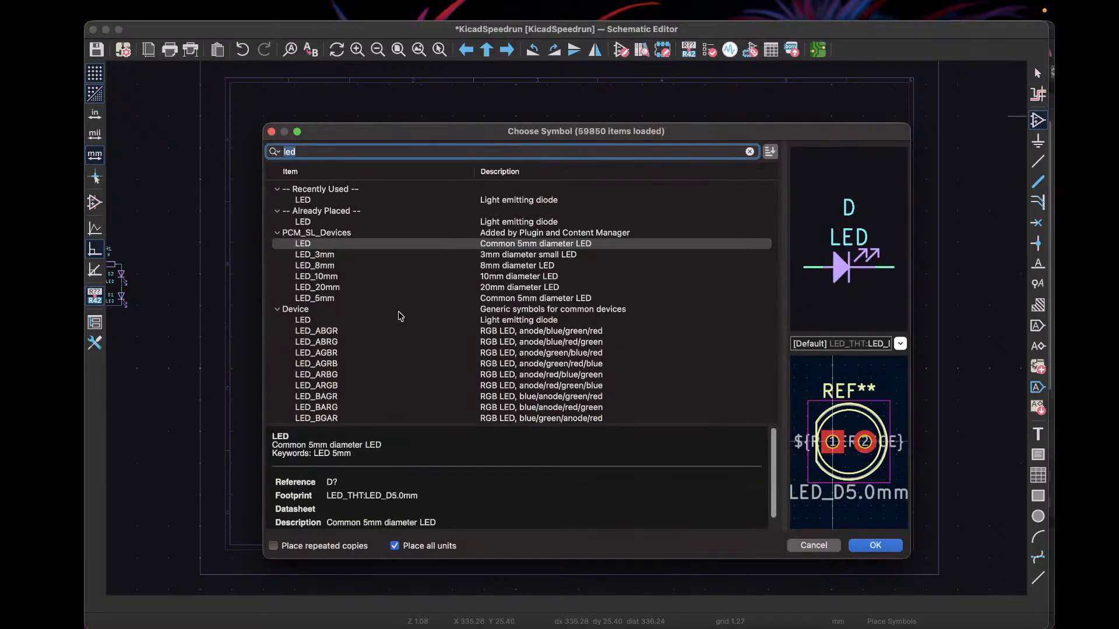
{"action": "left_click_drag", "start_coordinate": [388, 136], "coordinate": [374, 97]}
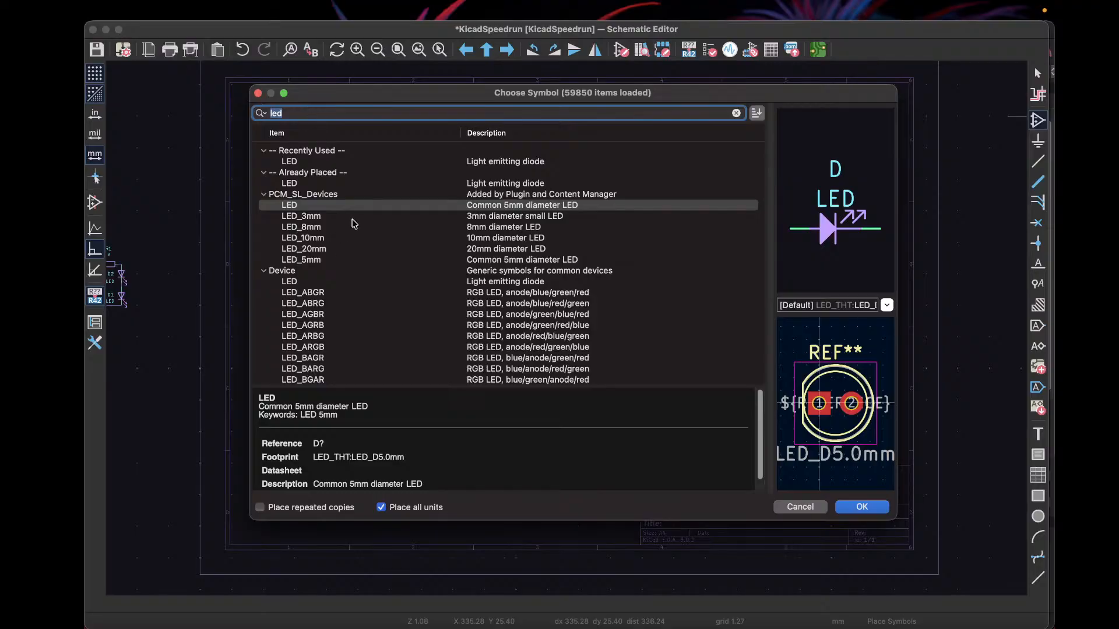
{"action": "left_click", "coordinate": [264, 195]}
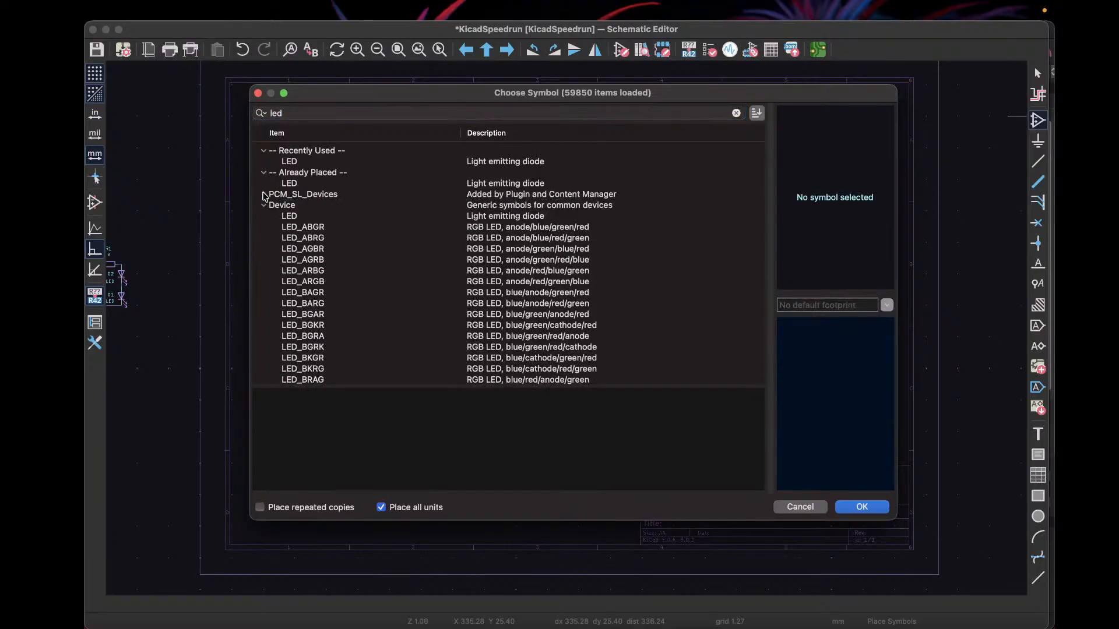
{"action": "left_click", "coordinate": [264, 172]}
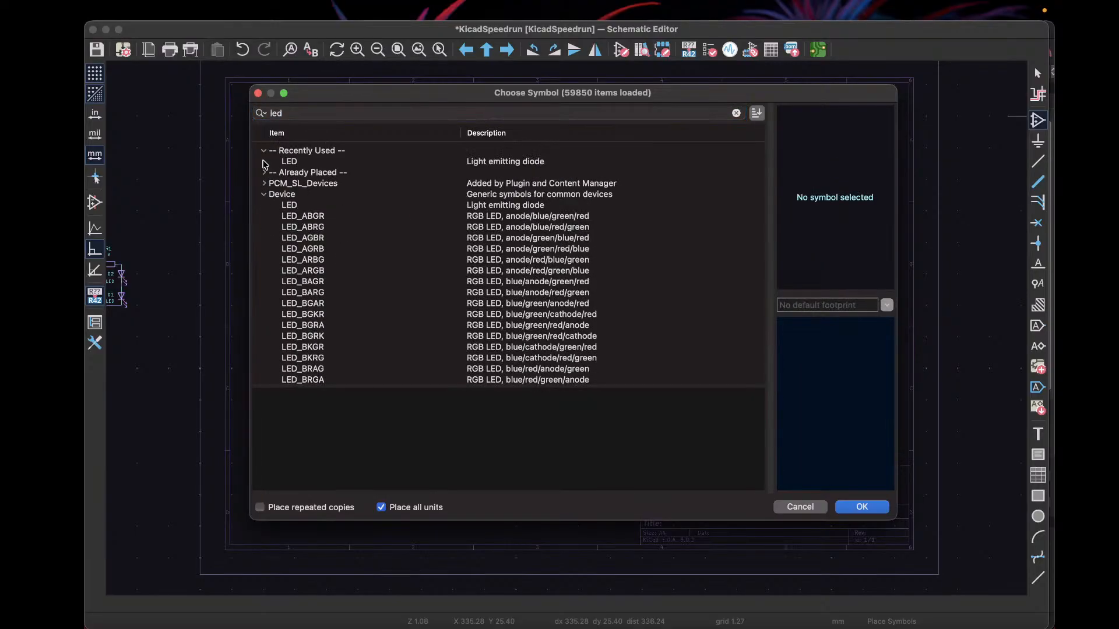
{"action": "left_click", "coordinate": [264, 150]}
{"action": "scroll", "coordinate": [387, 244], "scroll_direction": "down", "scroll_amount": 15}
{"action": "scroll", "coordinate": [387, 245], "scroll_direction": "down", "scroll_amount": 10}
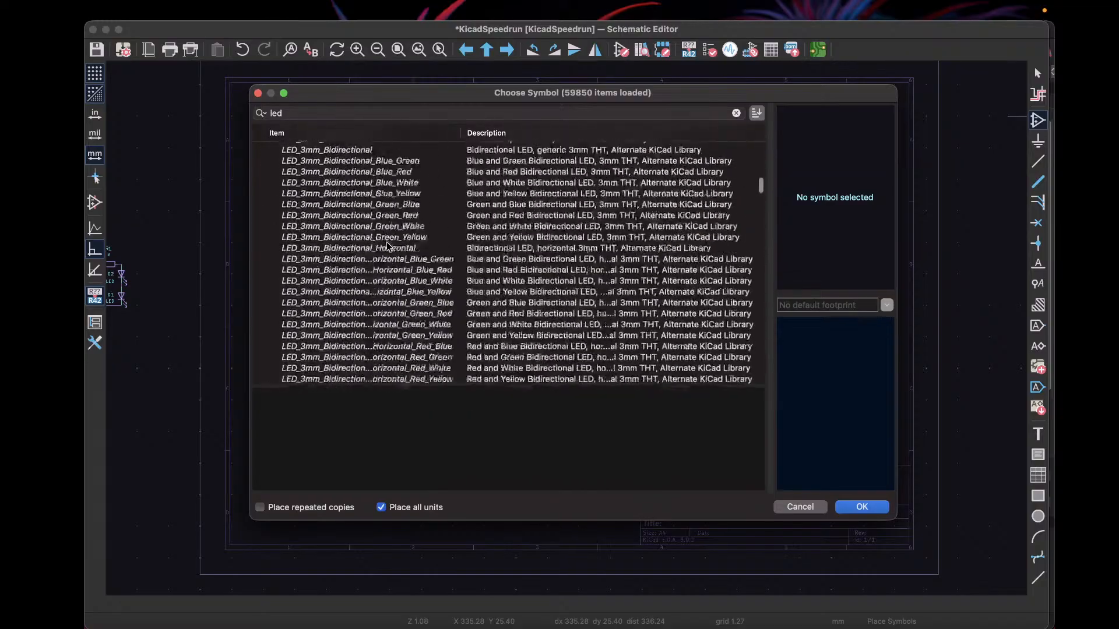
{"action": "scroll", "coordinate": [387, 246], "scroll_direction": "up", "scroll_amount": 20}
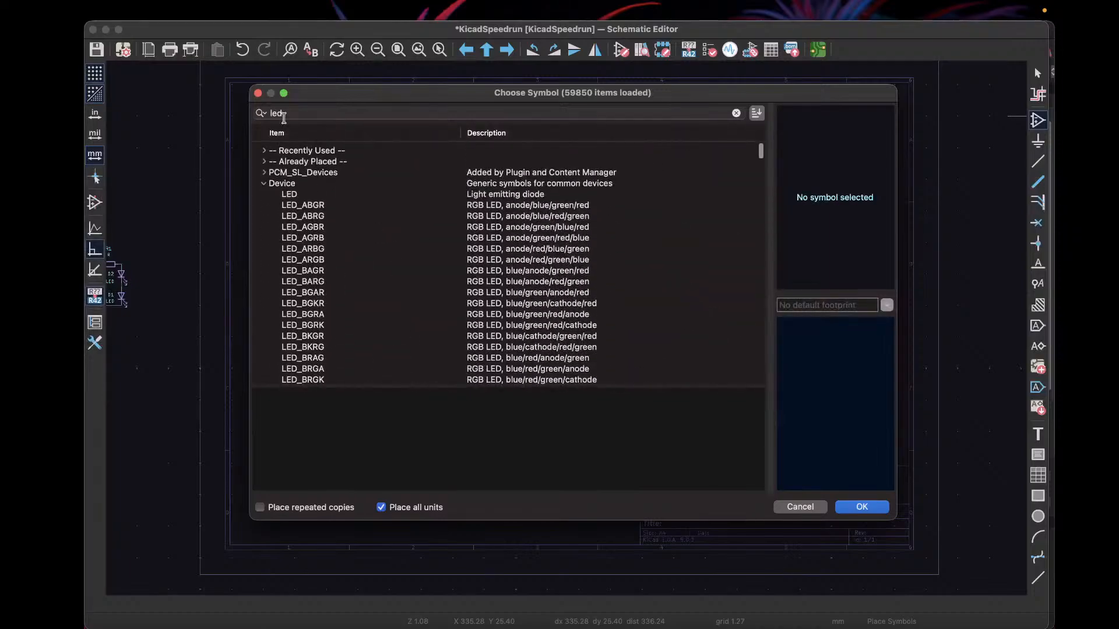
{"action": "left_click", "coordinate": [309, 112]}
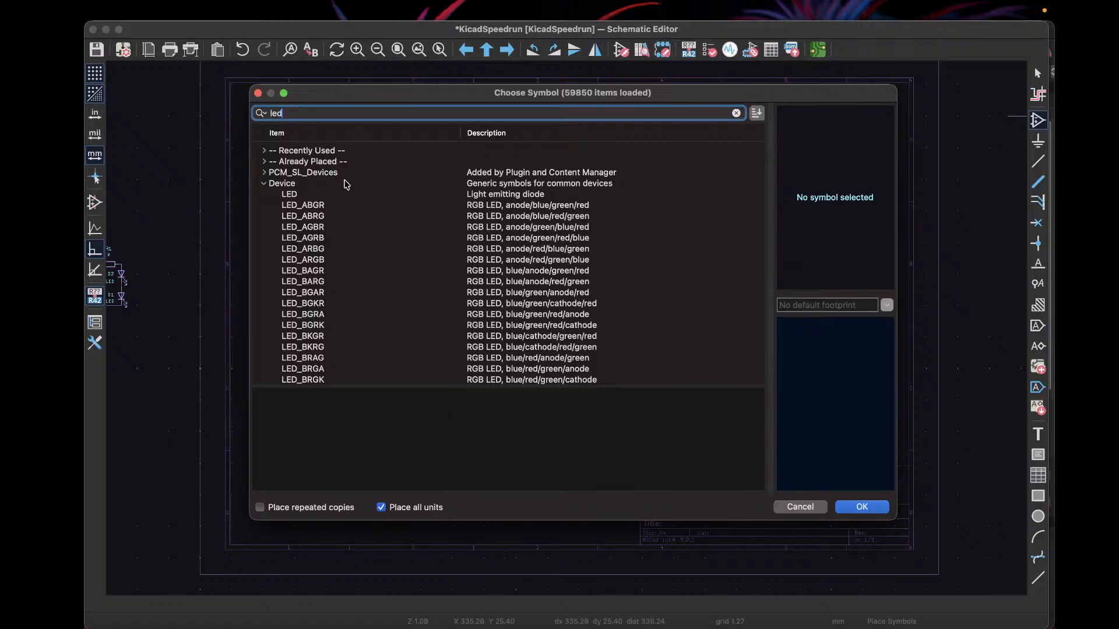
Step: Place the generic LED symbol from the Device library on the sheet, oriented vertically with the diode pointing down
{"action": "left_click", "coordinate": [313, 195]}
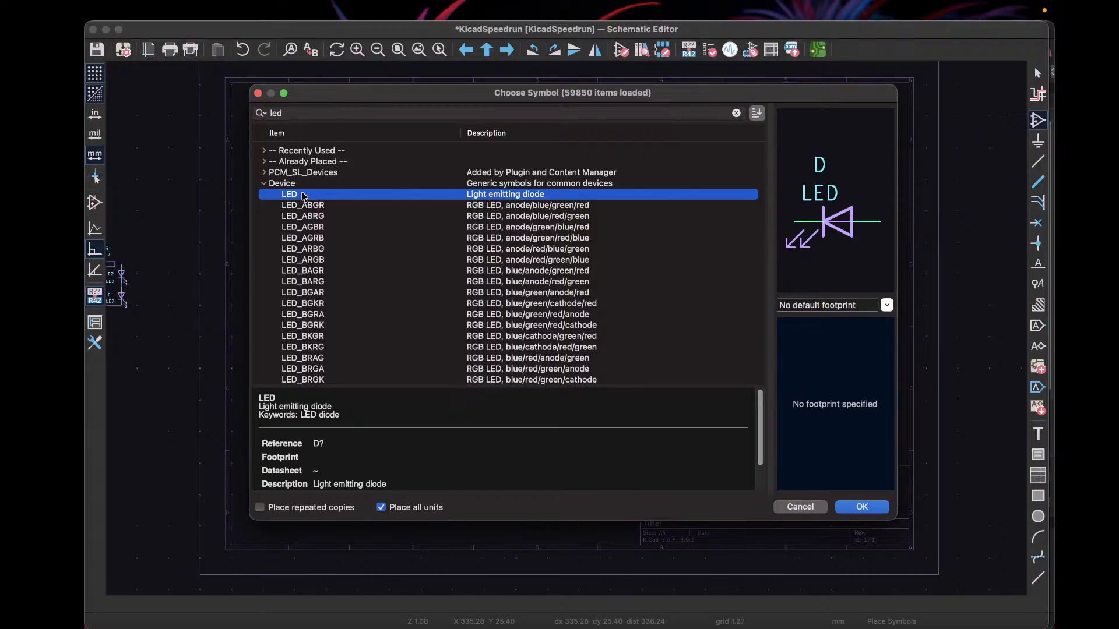
{"action": "double_click", "coordinate": [303, 195]}
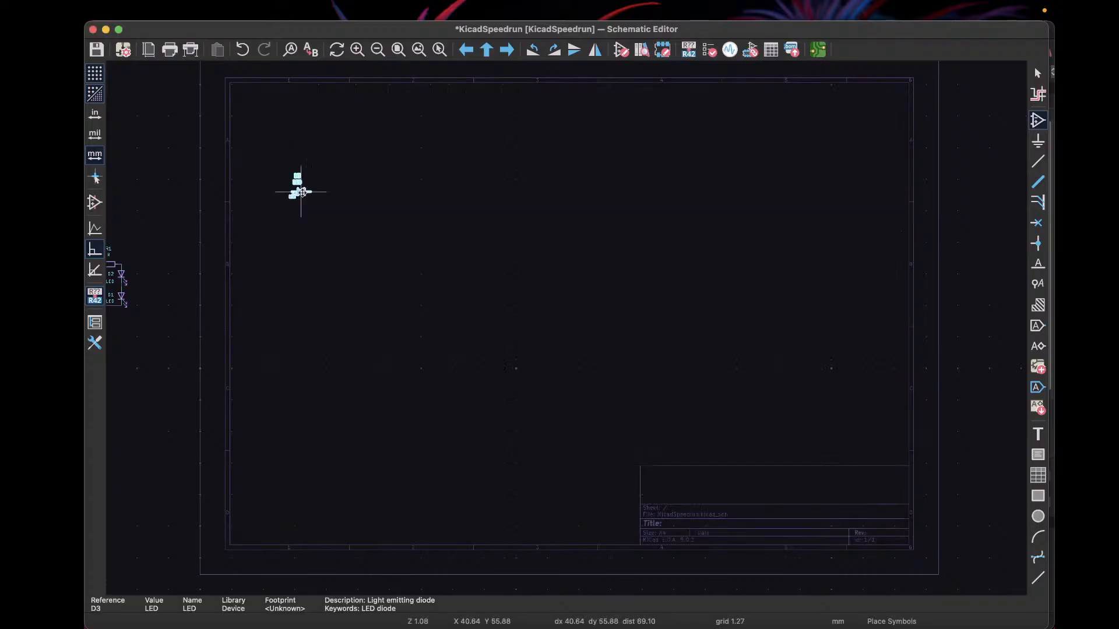
{"action": "scroll", "coordinate": [519, 293], "scroll_direction": "up", "scroll_amount": 5}
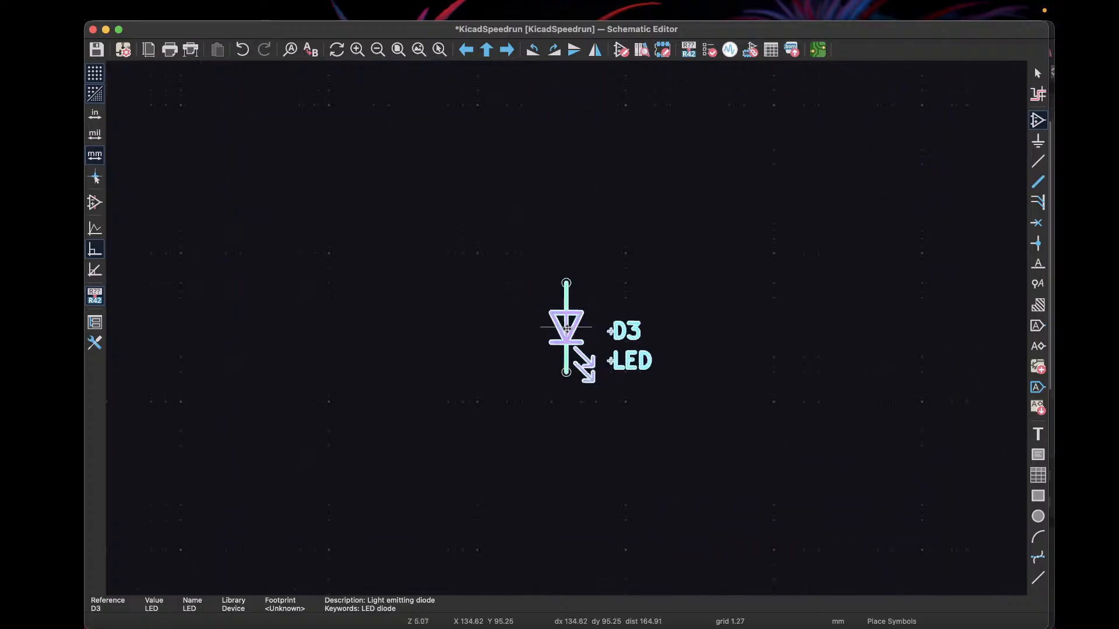
{"action": "key", "text": "r"}
{"action": "key", "text": "r"}
{"action": "key", "text": "r"}
{"action": "key", "text": "r"}
{"action": "left_click", "coordinate": [621, 313]}
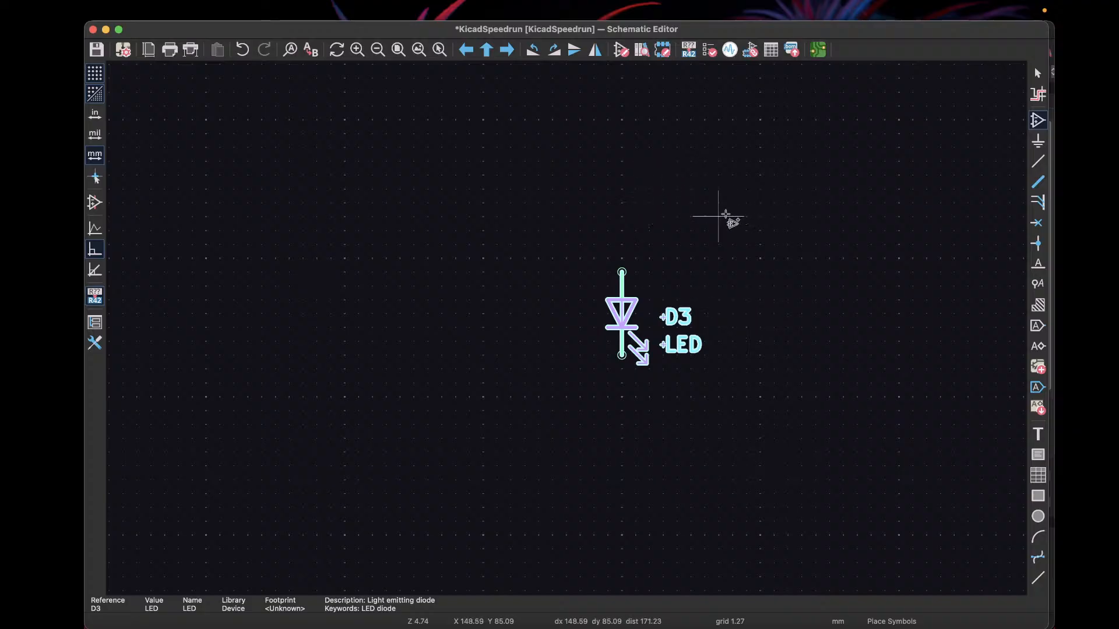
Step: Place the common 5mm LED from PCM_SL_Devices directly above the first LED, rotated so that the diode points down
{"action": "left_click", "coordinate": [1037, 120]}
{"action": "left_click", "coordinate": [637, 205]}
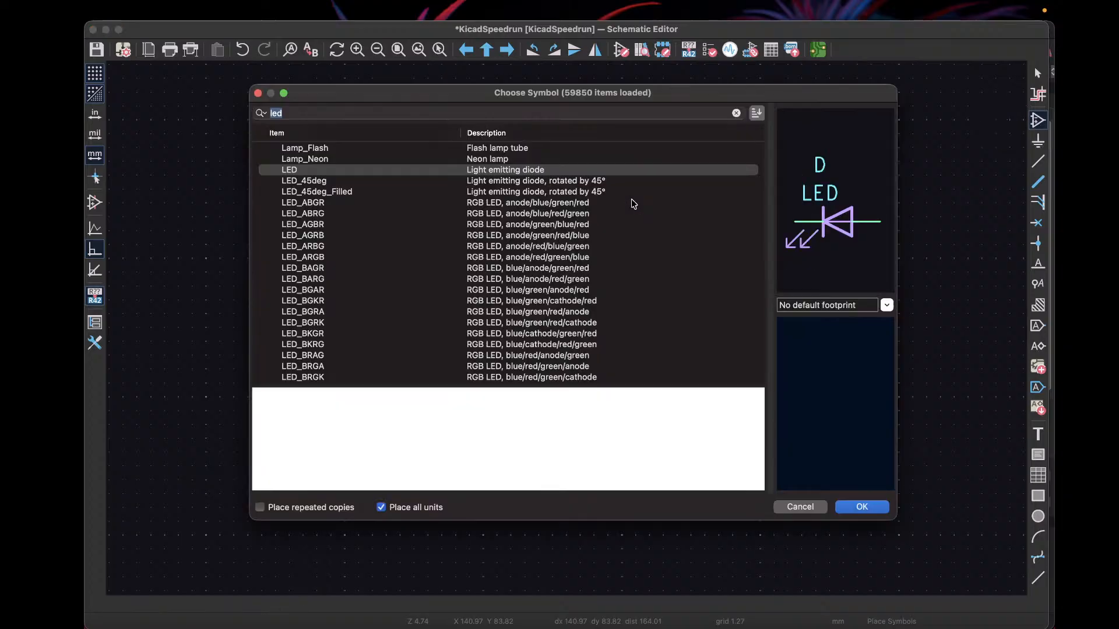
{"action": "double_click", "coordinate": [364, 206]}
{"action": "key", "text": "r"}
{"action": "key", "text": "r"}
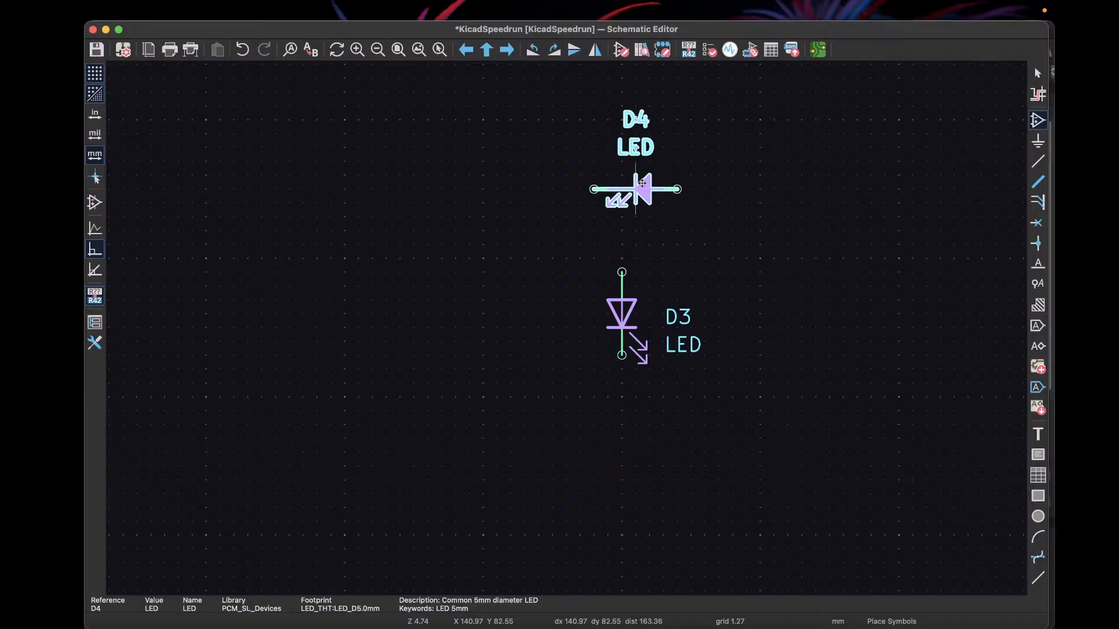
{"action": "key", "text": "r"}
{"action": "left_click", "coordinate": [625, 182]}
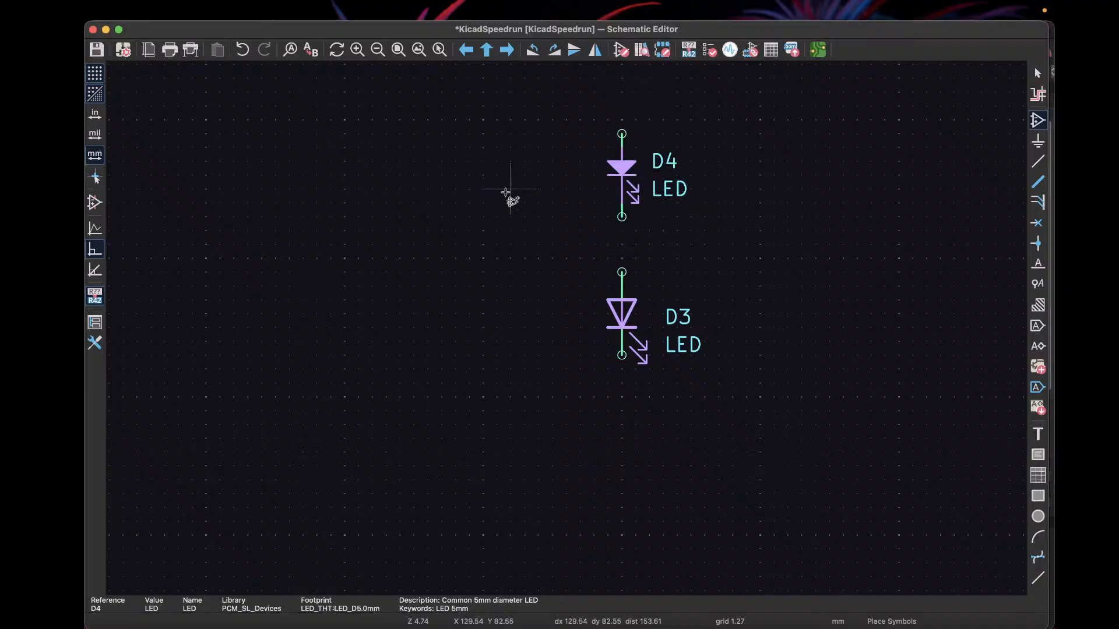
Step: Search the symbols for r and place the R resistor horizontally, above and to the left of the two LEDs
{"action": "left_click", "coordinate": [512, 195]}
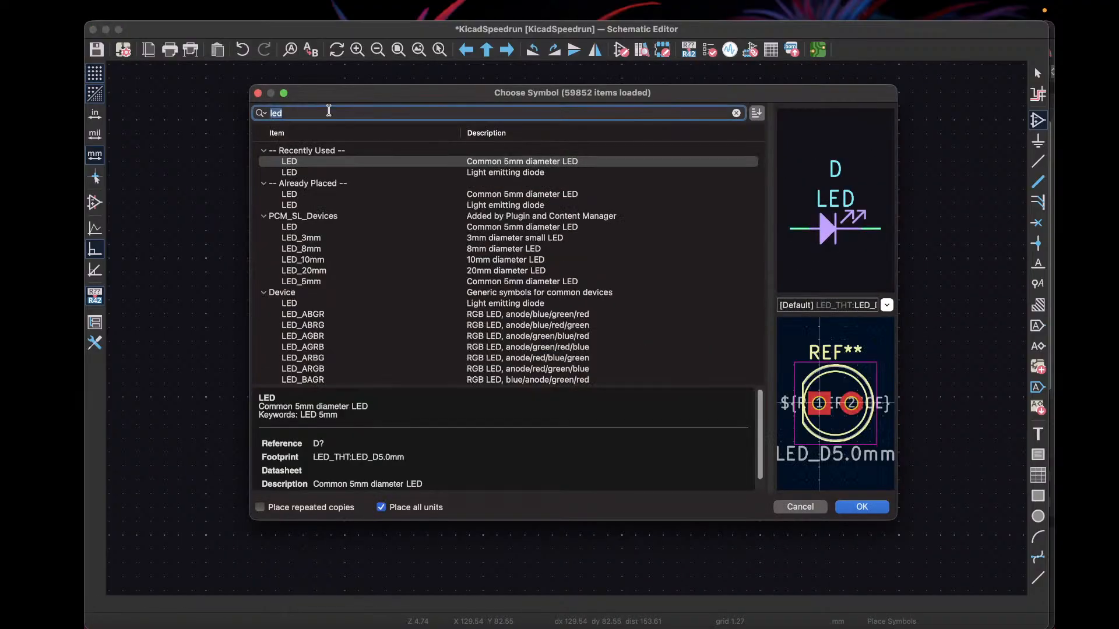
{"action": "type", "text": "r"}
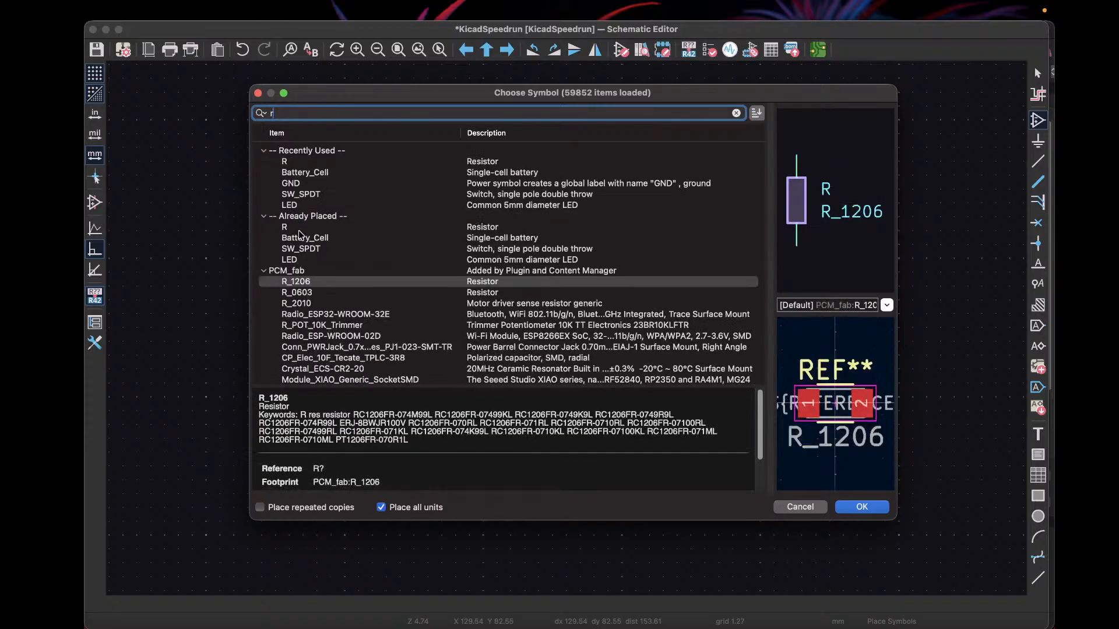
{"action": "left_click", "coordinate": [268, 280]}
{"action": "left_click", "coordinate": [264, 270]}
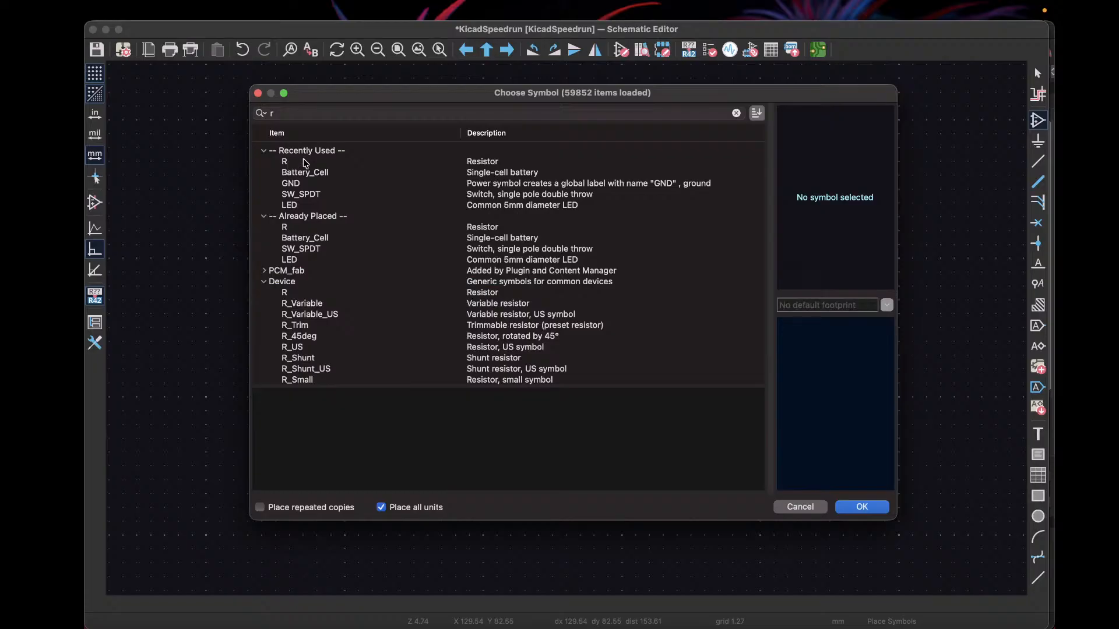
{"action": "left_click", "coordinate": [302, 161]}
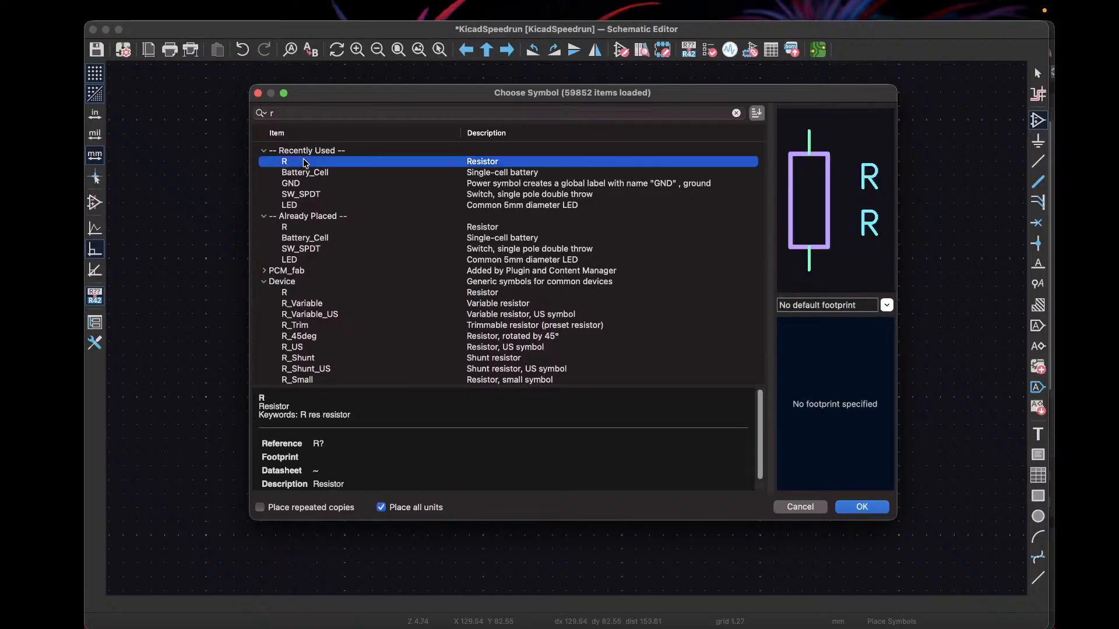
{"action": "double_click", "coordinate": [303, 161]}
{"action": "key", "text": "r"}
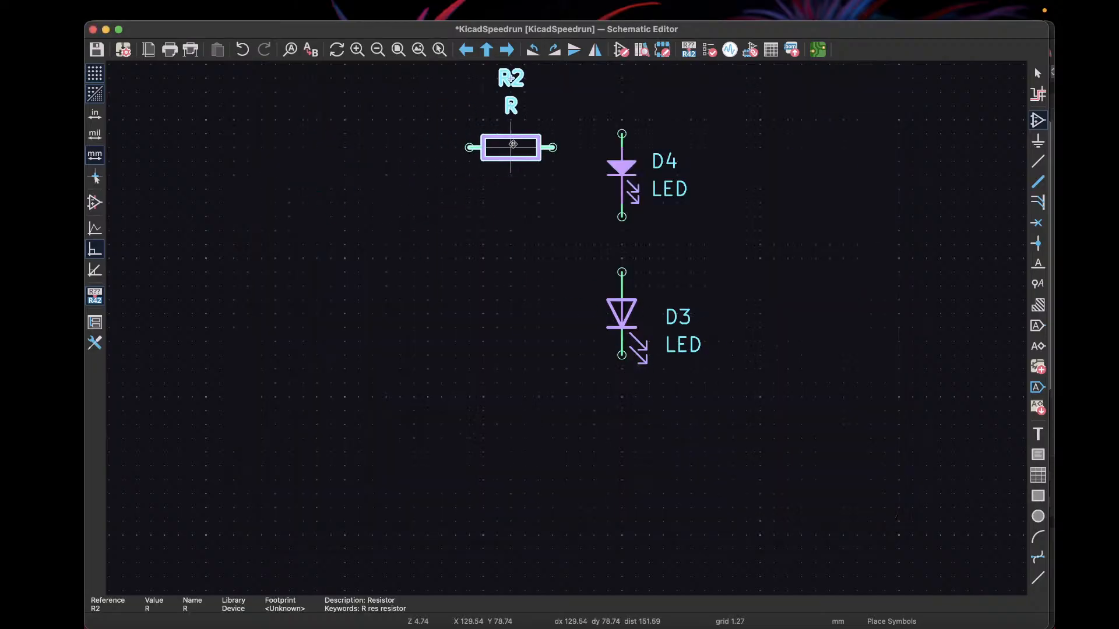
{"action": "left_click", "coordinate": [504, 132]}
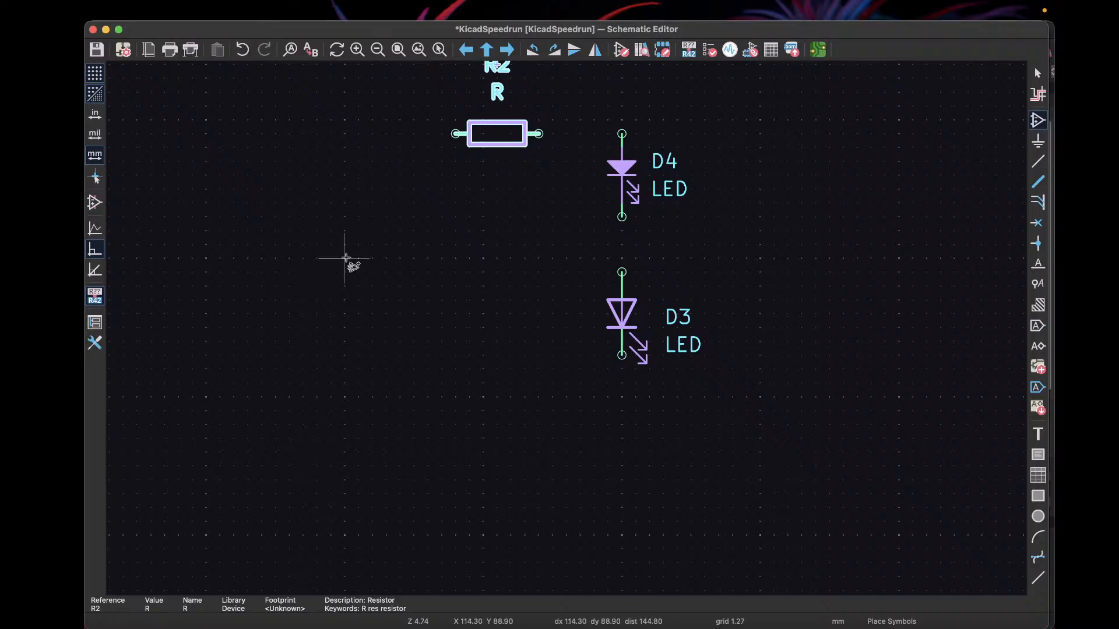
Step: Search the symbols for batt and collapse the PCM_fab, Already Placed and Battery_Management groups in the results
{"action": "left_click", "coordinate": [370, 239]}
{"action": "type", "text": "batt"}
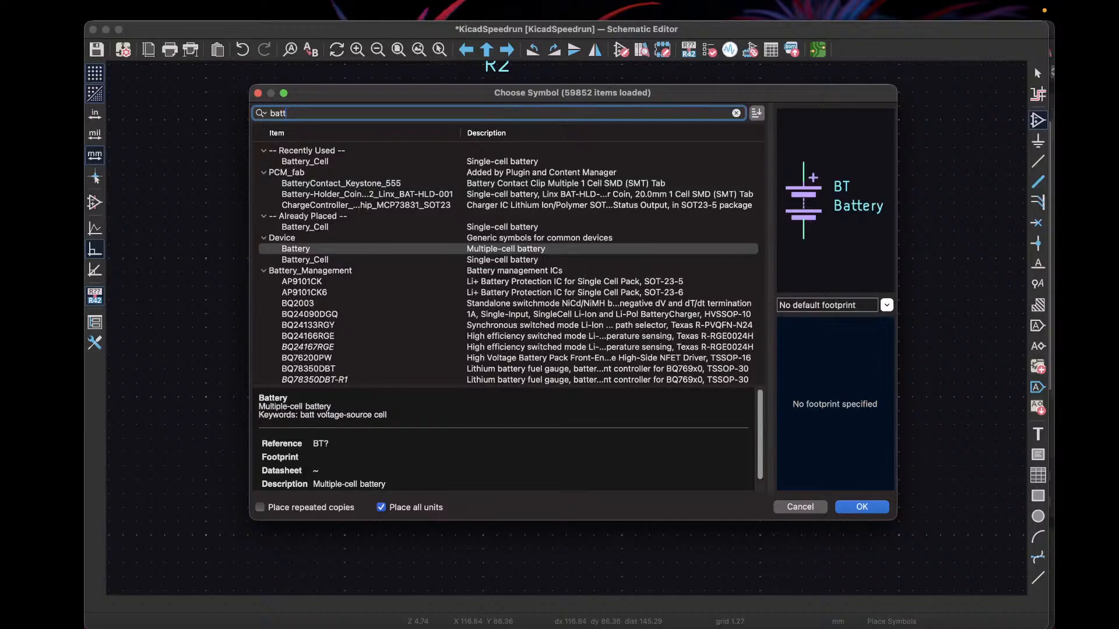
{"action": "left_click", "coordinate": [264, 173]}
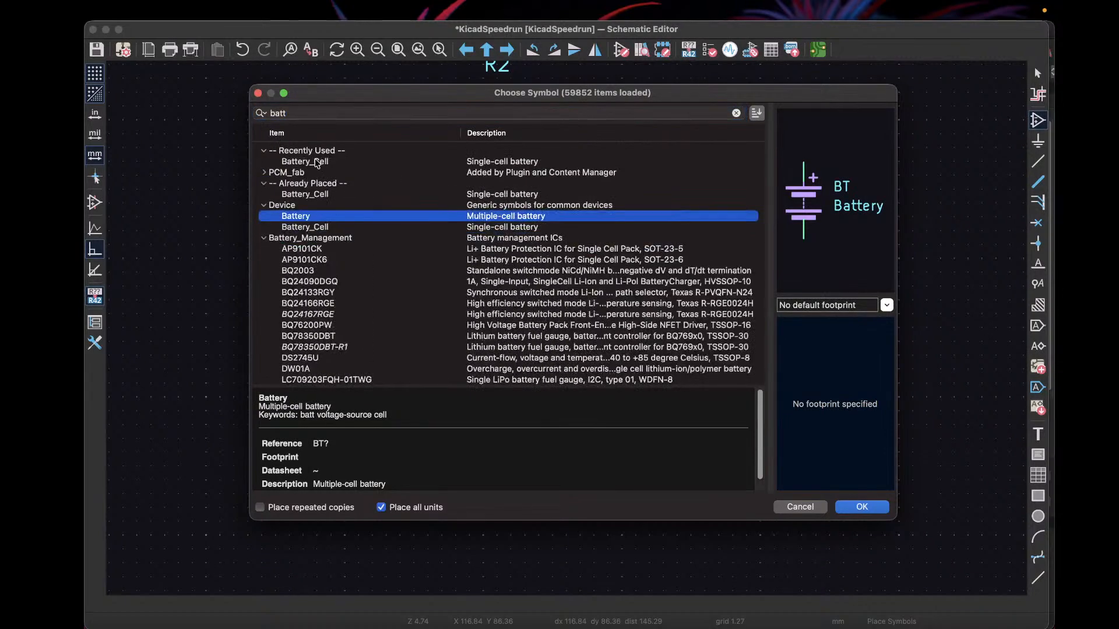
{"action": "left_click", "coordinate": [263, 184]}
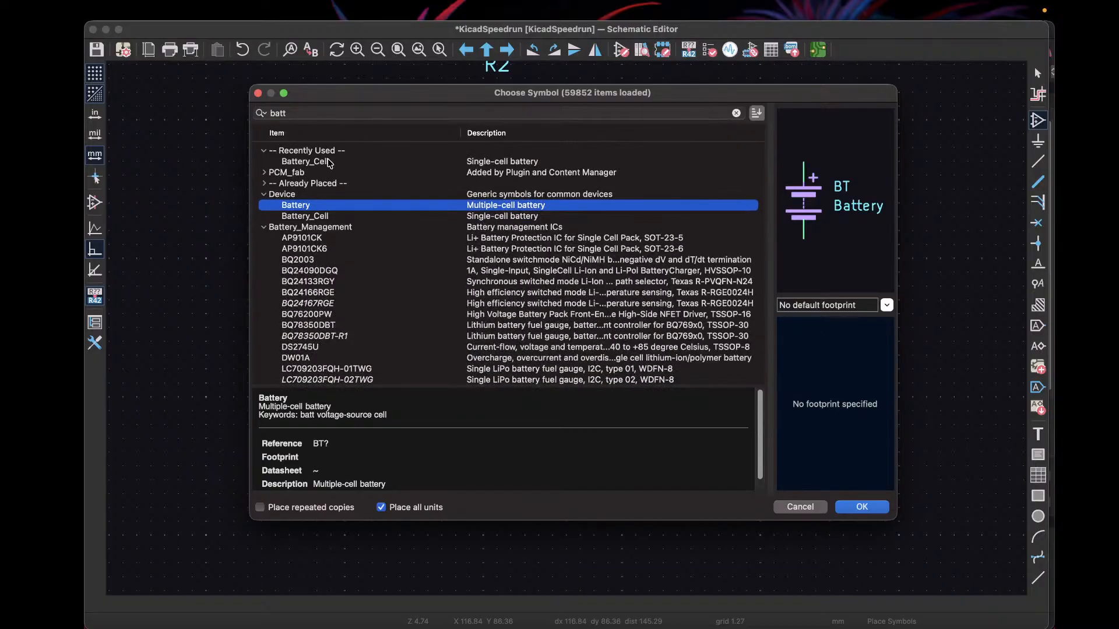
{"action": "left_click", "coordinate": [263, 229]}
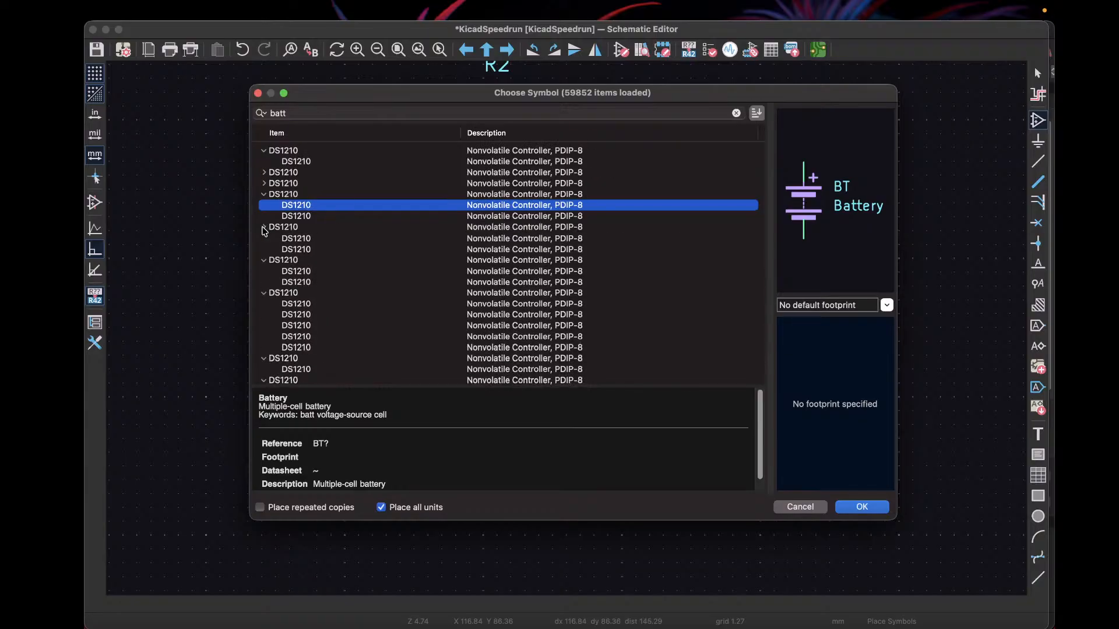
Step: Compare the Battery and Battery_Cell symbols, and place the single-cell Battery_Cell upright, below and to the left of the resistor
{"action": "left_click", "coordinate": [302, 218]}
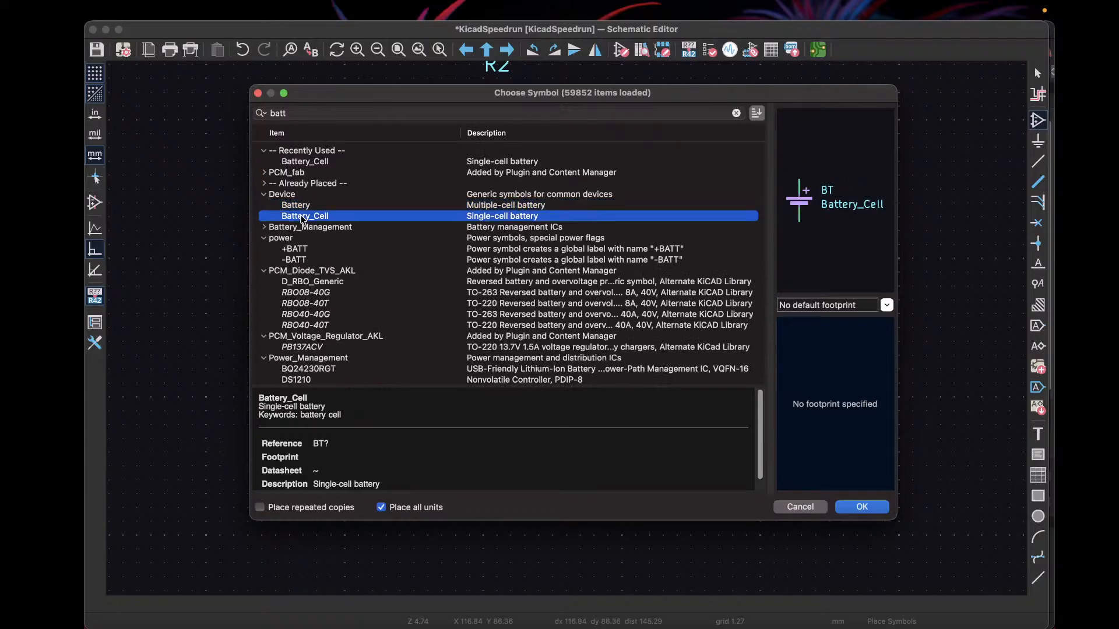
{"action": "left_click", "coordinate": [298, 207]}
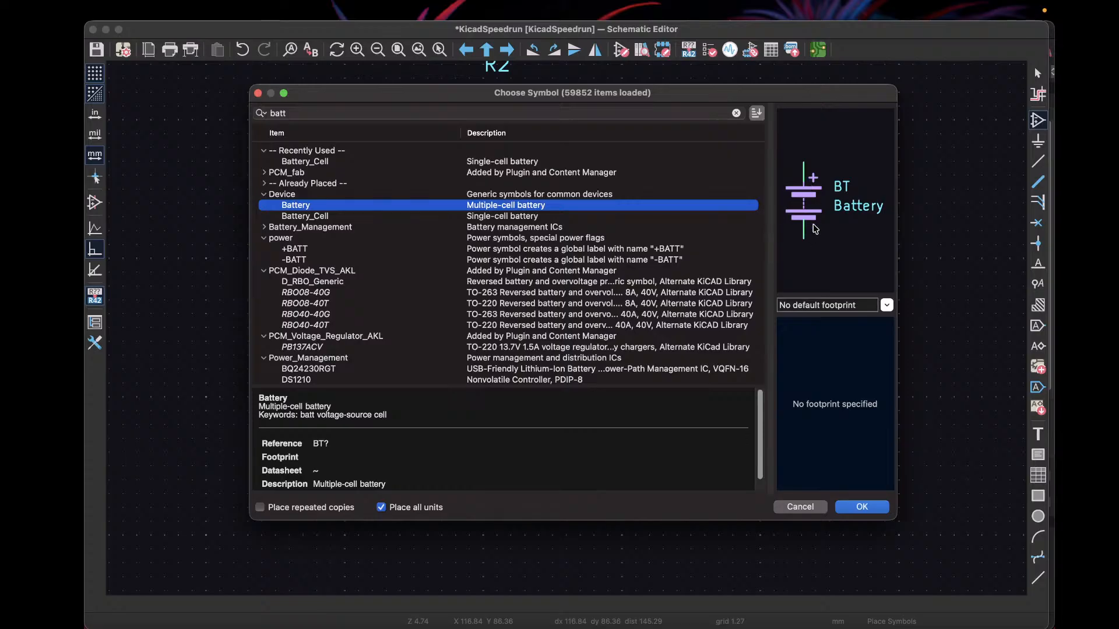
{"action": "left_click", "coordinate": [294, 218]}
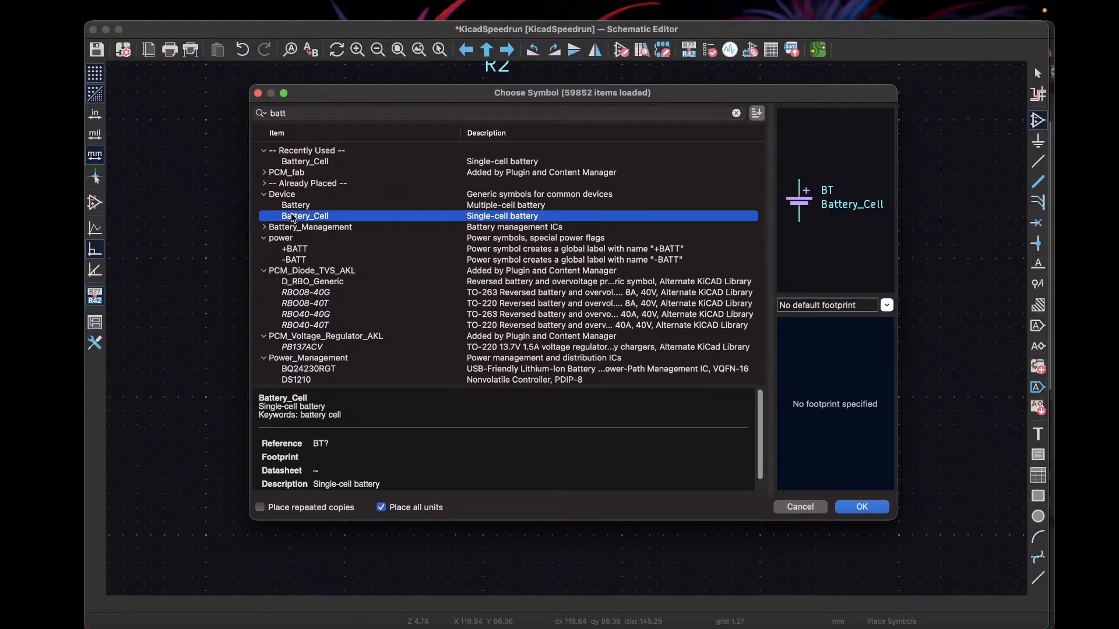
{"action": "double_click", "coordinate": [293, 216]}
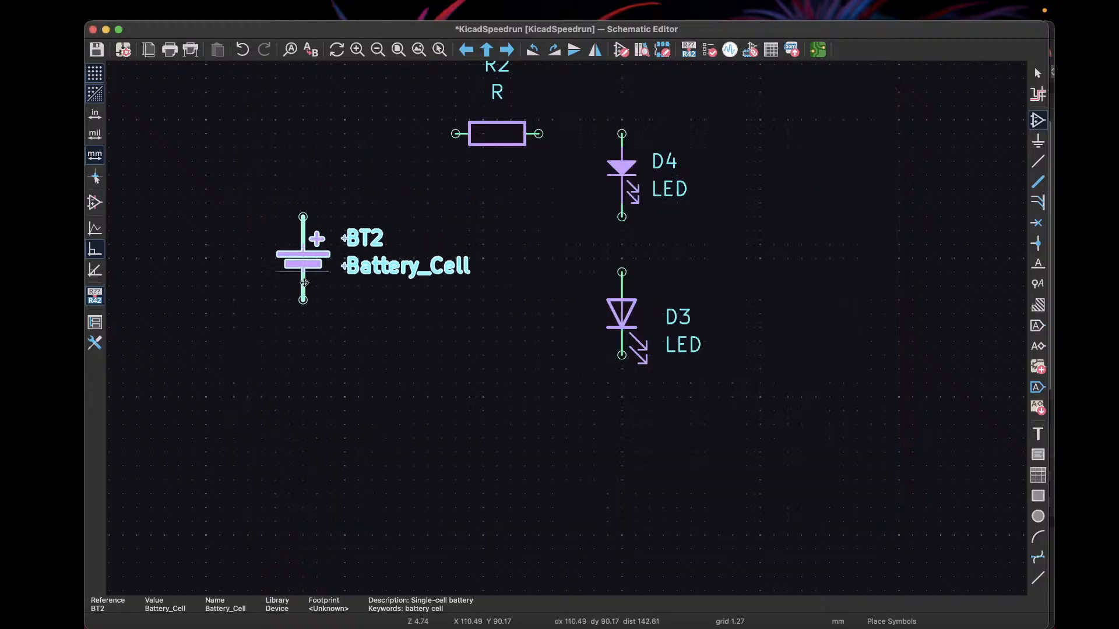
{"action": "left_click", "coordinate": [298, 261]}
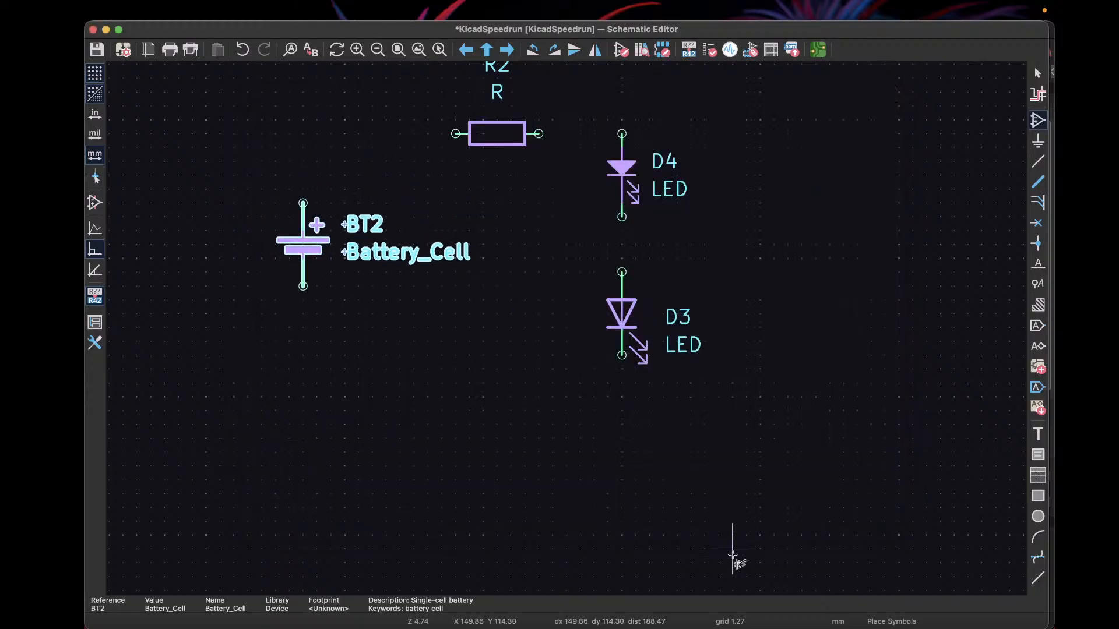
Step: Search the symbols for switch and collapse the Already Placed group in the results
{"action": "left_click", "coordinate": [482, 328]}
{"action": "type", "text": "switc"}
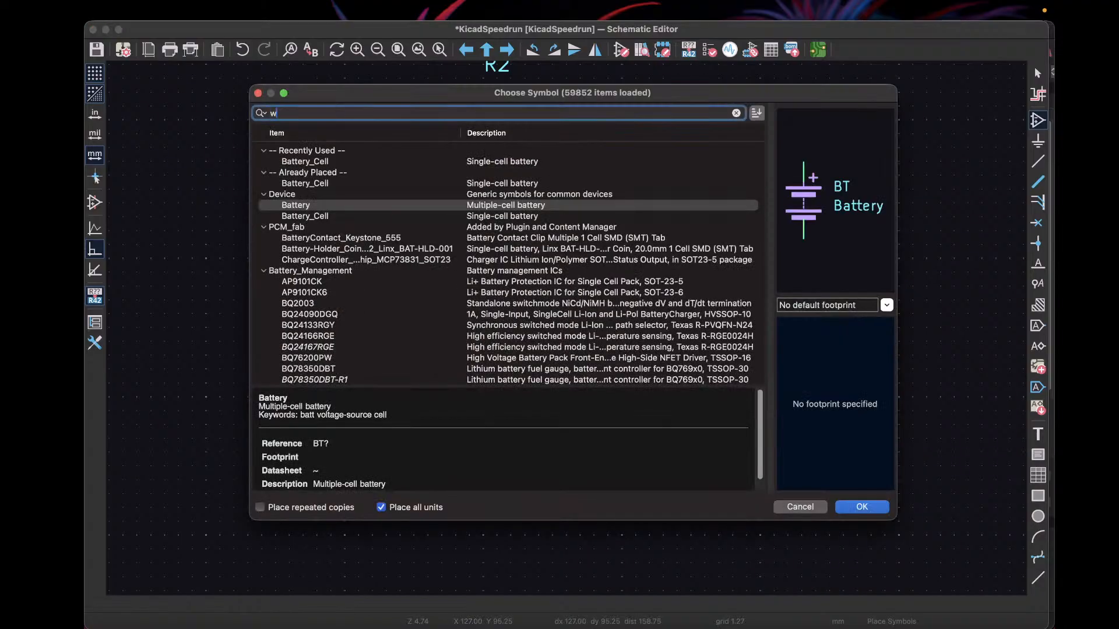
{"action": "type", "text": "h"}
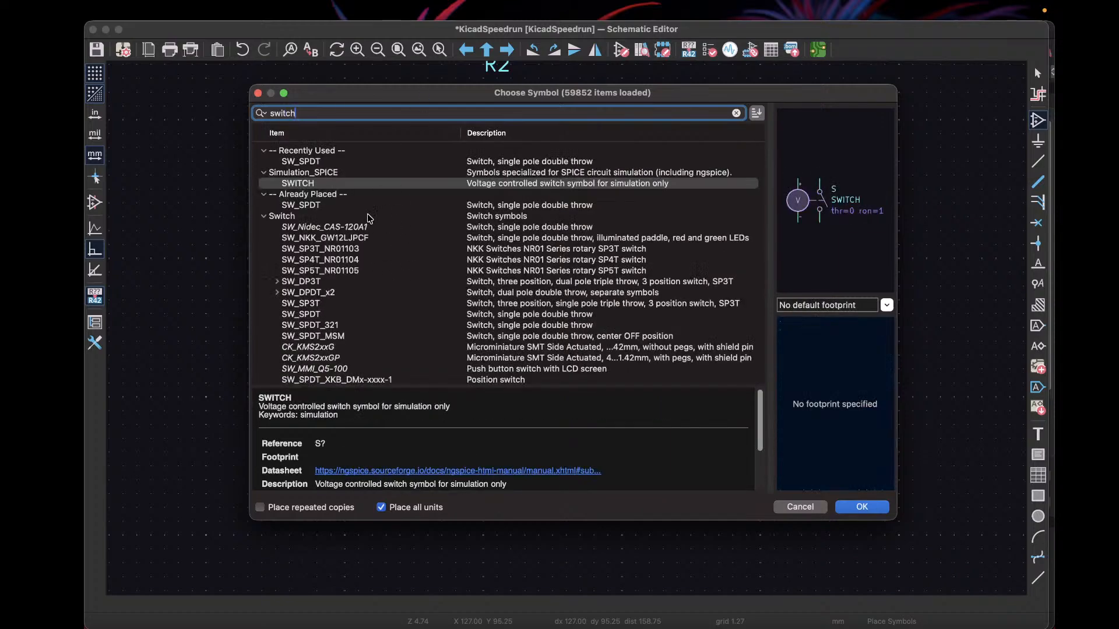
{"action": "left_click", "coordinate": [262, 196]}
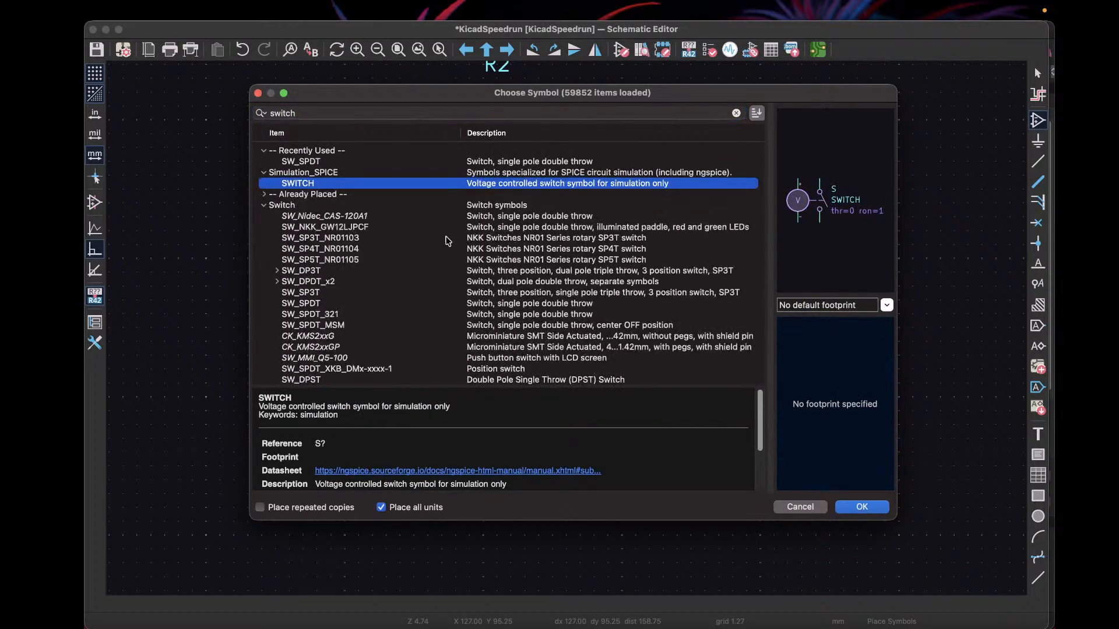
Step: Examine the previews of the candidate symbols in the Switch library, from SW_Nidec_CAS-120A1 down to SW_DPDT_x2
{"action": "left_click", "coordinate": [389, 218]}
{"action": "key", "text": "Down"}
{"action": "key", "text": "Up"}
{"action": "key", "text": "Down"}
{"action": "key", "text": "Down"}
{"action": "key", "text": "Down"}
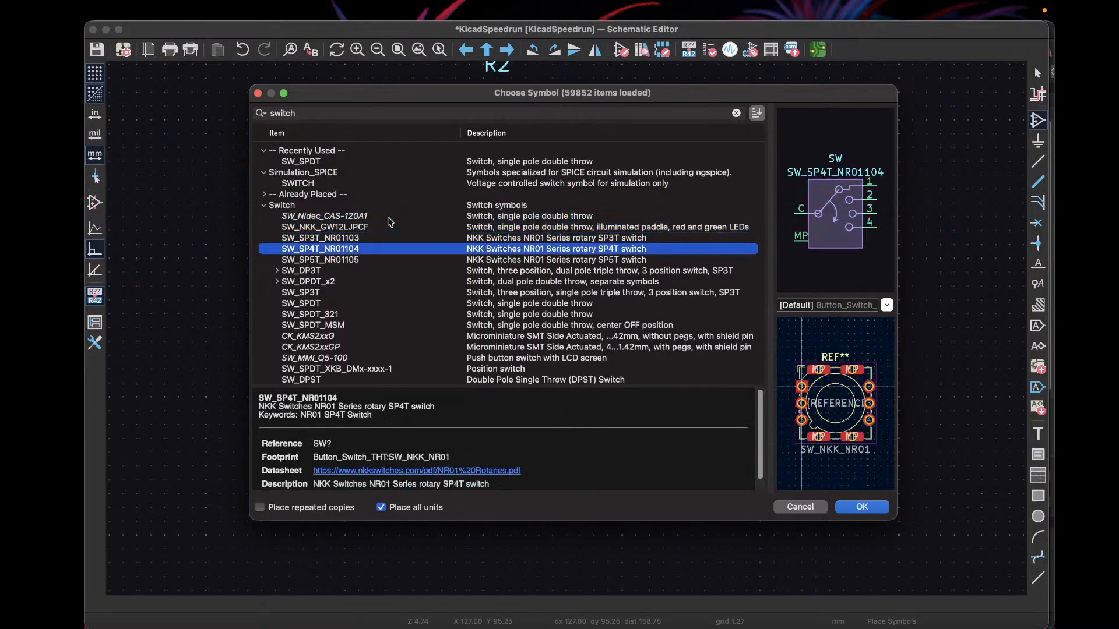
{"action": "key", "text": "Up"}
{"action": "key", "text": "Down"}
{"action": "key", "text": "Down"}
{"action": "key", "text": "Down"}
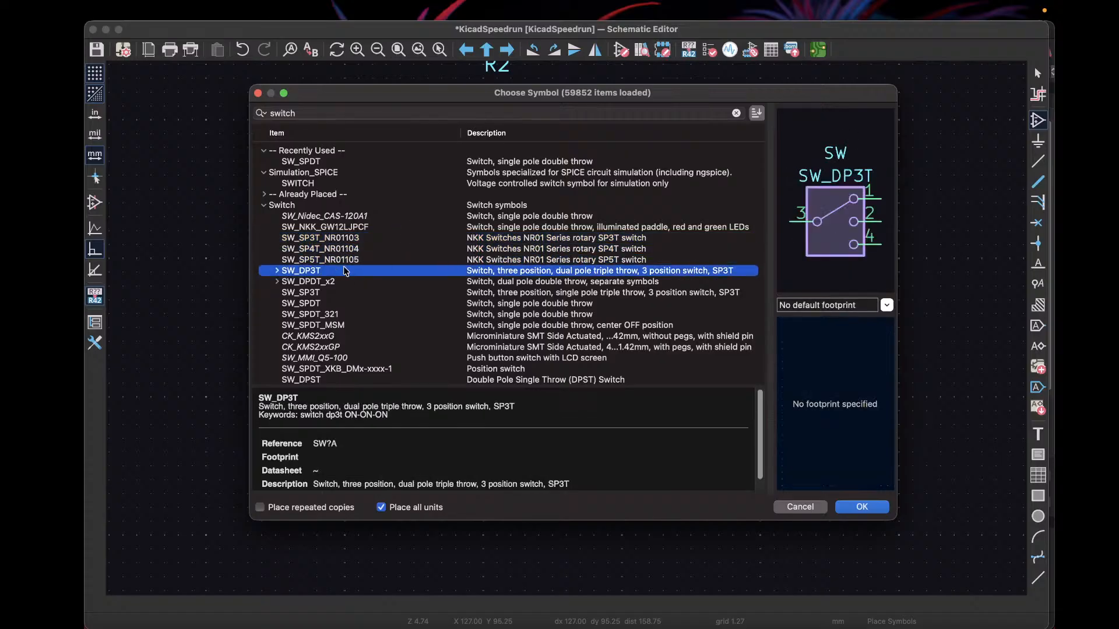
{"action": "left_click", "coordinate": [370, 261]}
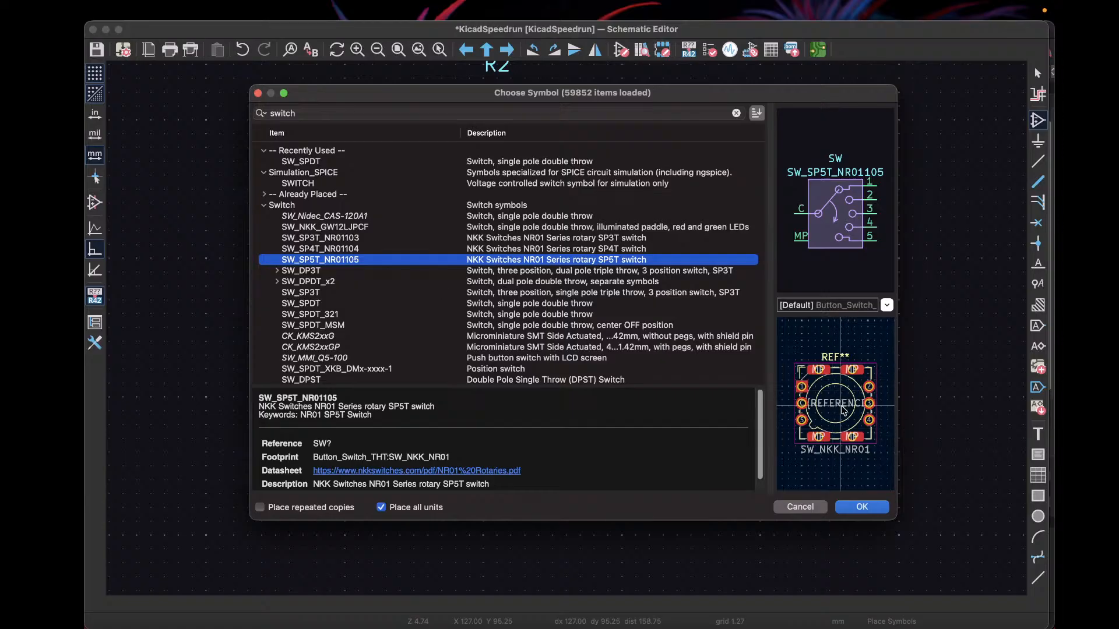
{"action": "left_click", "coordinate": [356, 270]}
{"action": "left_click", "coordinate": [357, 282]}
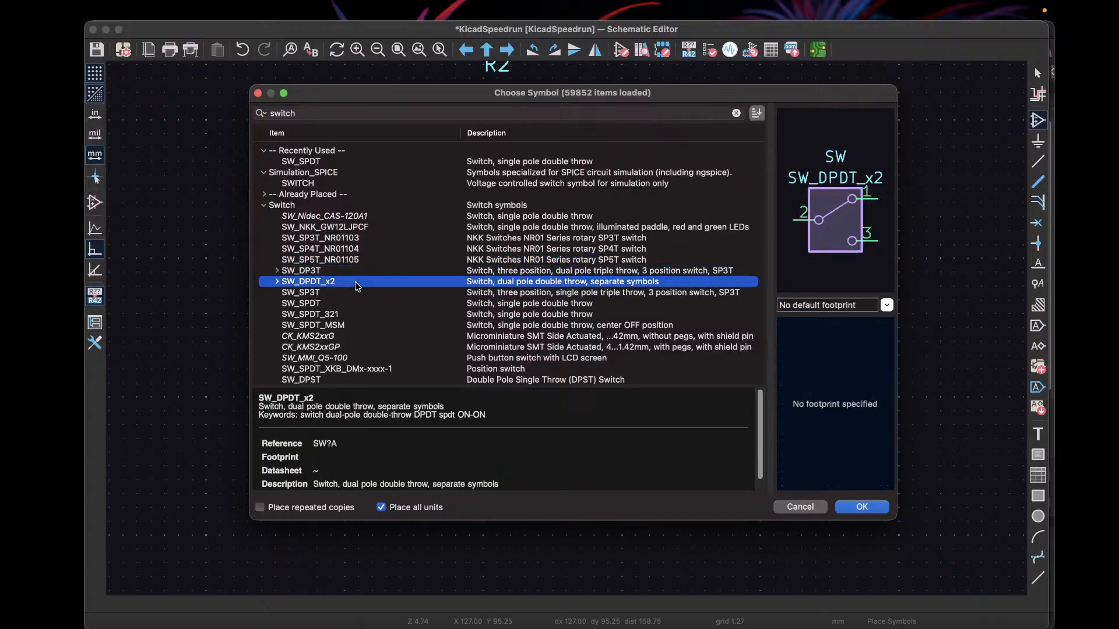
Step: Place the SW_SPDT single pole double throw switch above the battery cell, up and to the left of resistor R2
{"action": "left_click", "coordinate": [338, 304]}
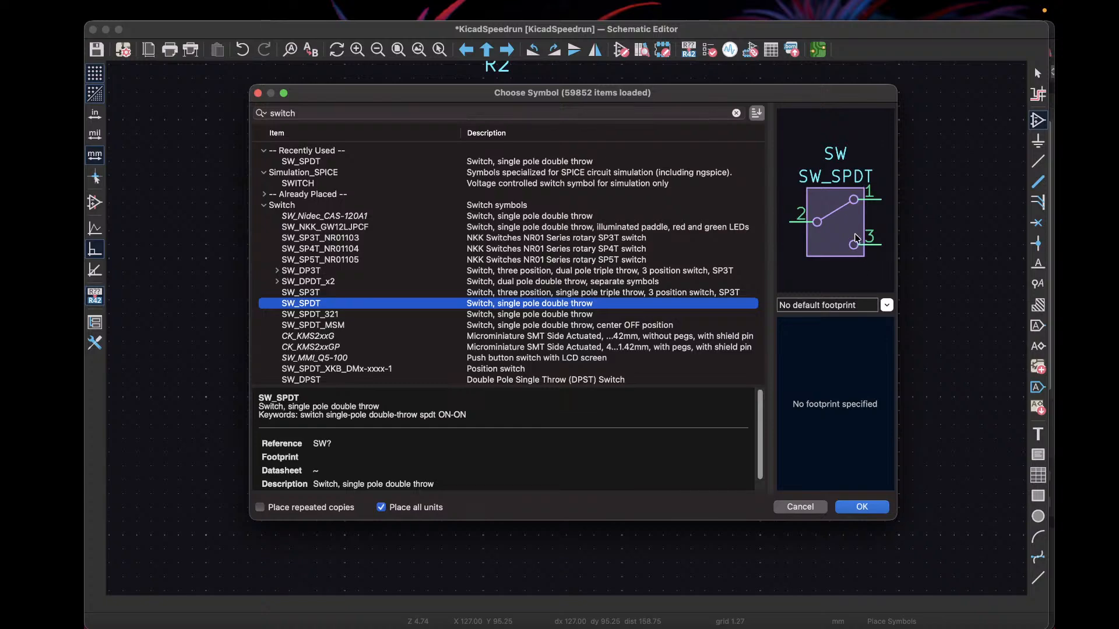
{"action": "double_click", "coordinate": [316, 304]}
{"action": "scroll", "coordinate": [565, 326], "scroll_direction": "down", "scroll_amount": 4}
{"action": "scroll", "coordinate": [565, 326], "scroll_direction": "up", "scroll_amount": 3}
{"action": "scroll", "coordinate": [554, 315], "scroll_direction": "down", "scroll_amount": 3}
{"action": "left_click", "coordinate": [489, 169]}
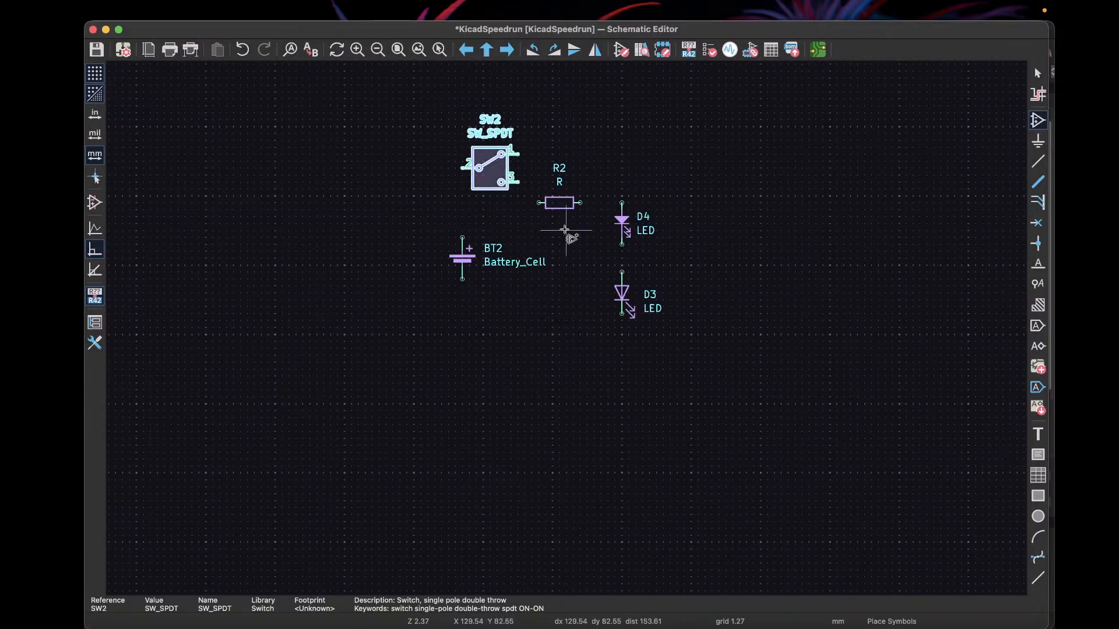
{"action": "scroll", "coordinate": [565, 230], "scroll_direction": "up", "scroll_amount": 3}
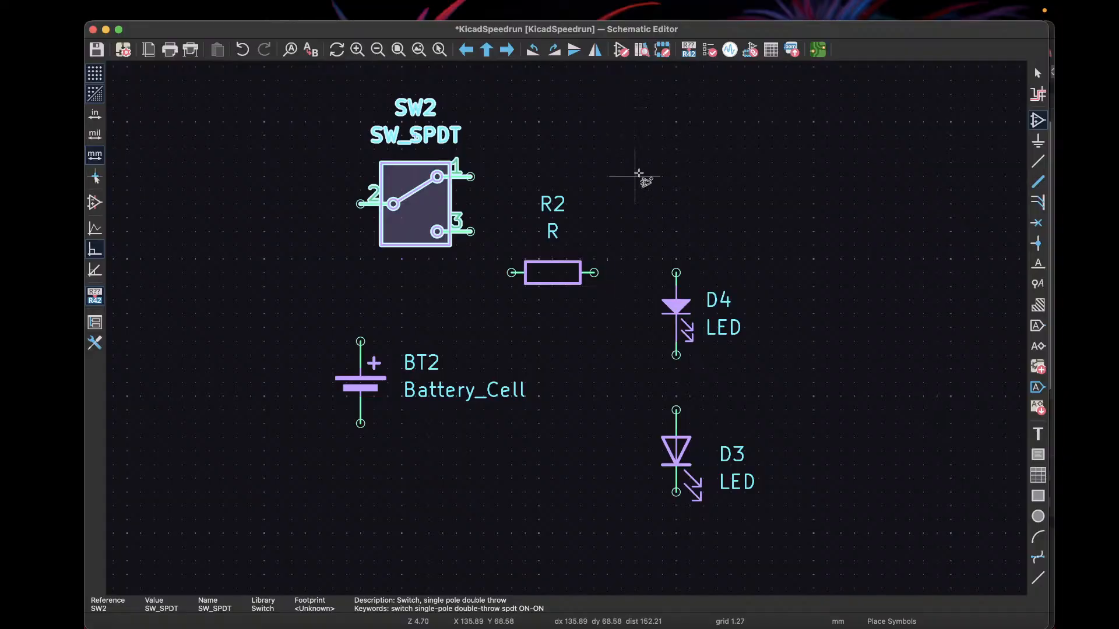
{"action": "key", "text": "Escape"}
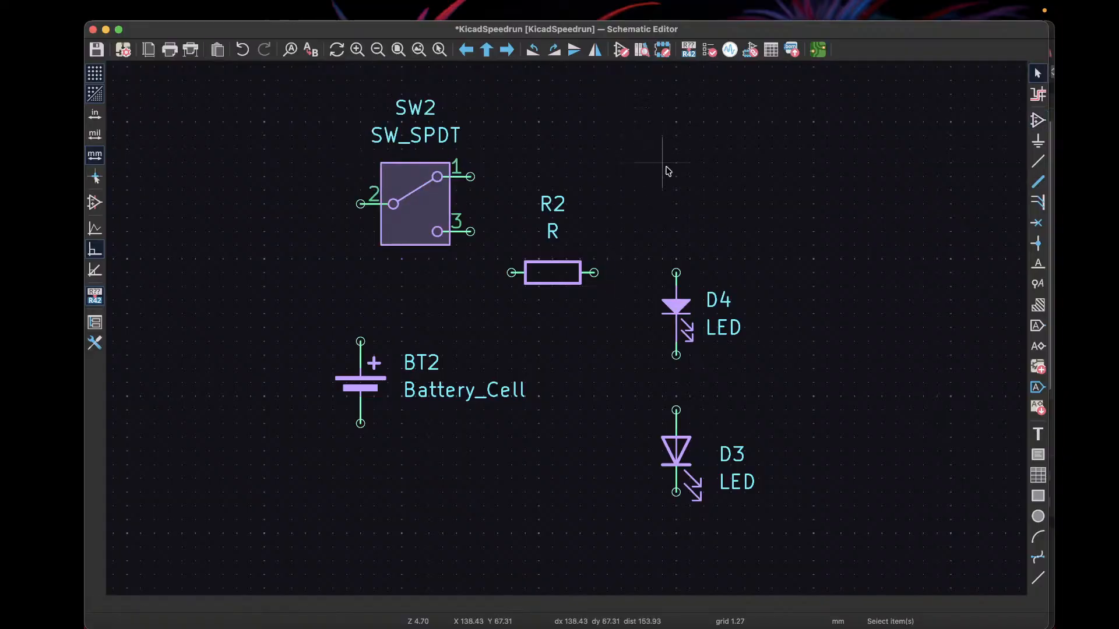
Step: Move R2 up level with pin 1 of the switch, and shift LEDs D4 and D3 up so they stack beyond its right end
{"action": "left_click", "coordinate": [560, 284]}
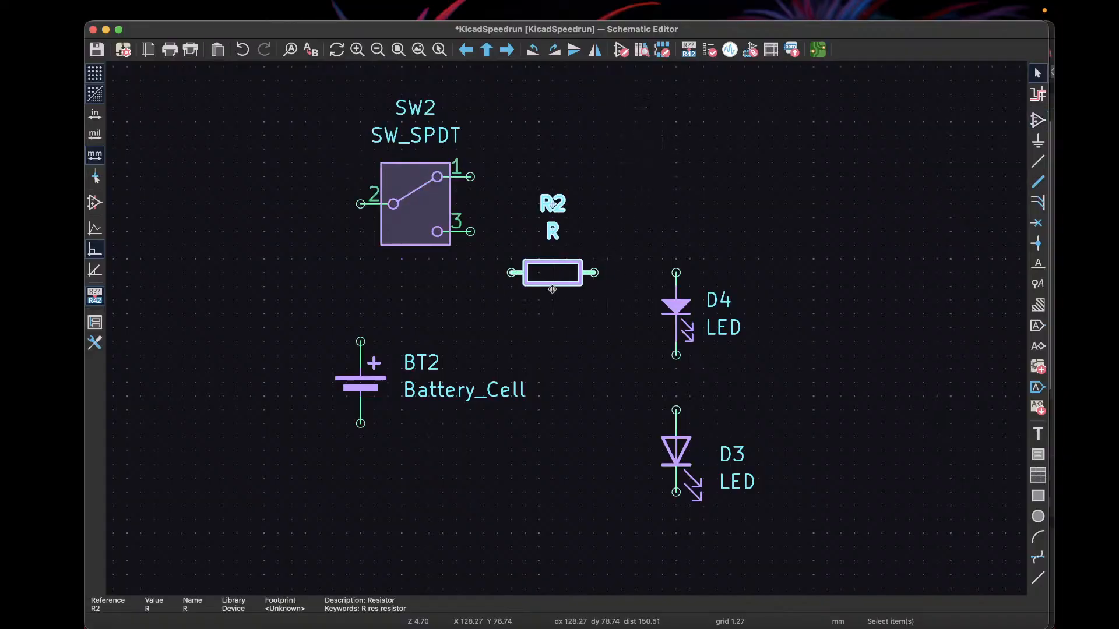
{"action": "left_click_drag", "start_coordinate": [554, 285], "coordinate": [619, 175]}
{"action": "left_click_drag", "start_coordinate": [678, 307], "coordinate": [721, 218]}
{"action": "left_click_drag", "start_coordinate": [688, 432], "coordinate": [715, 335]}
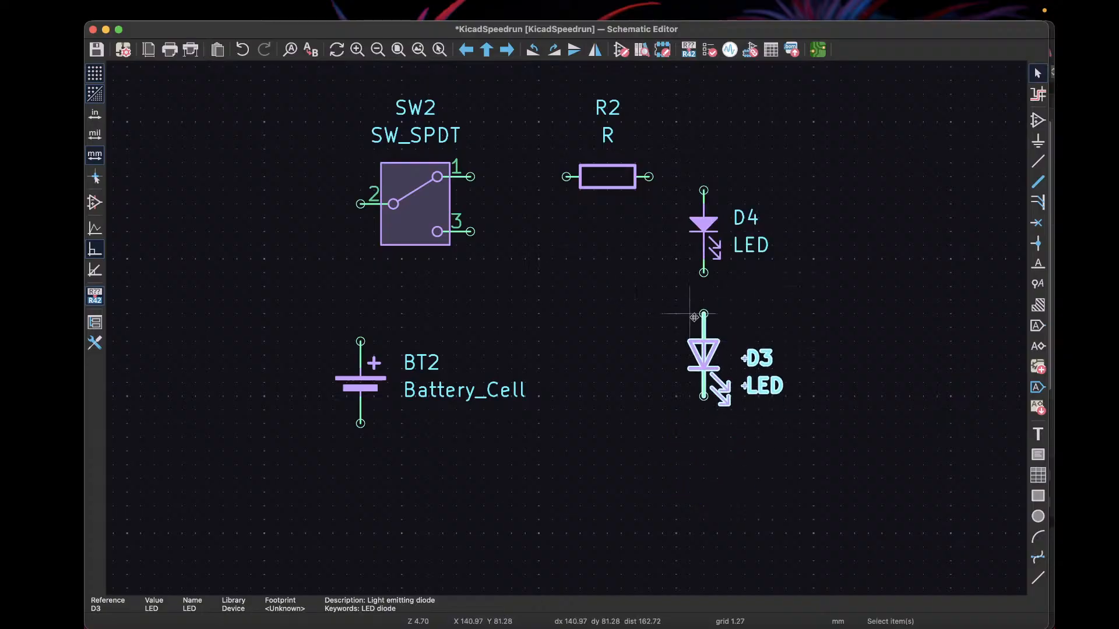
Step: Wire the lower pin of LED D4 straight down to the upper pin of LED D3
{"action": "left_click", "coordinate": [703, 272]}
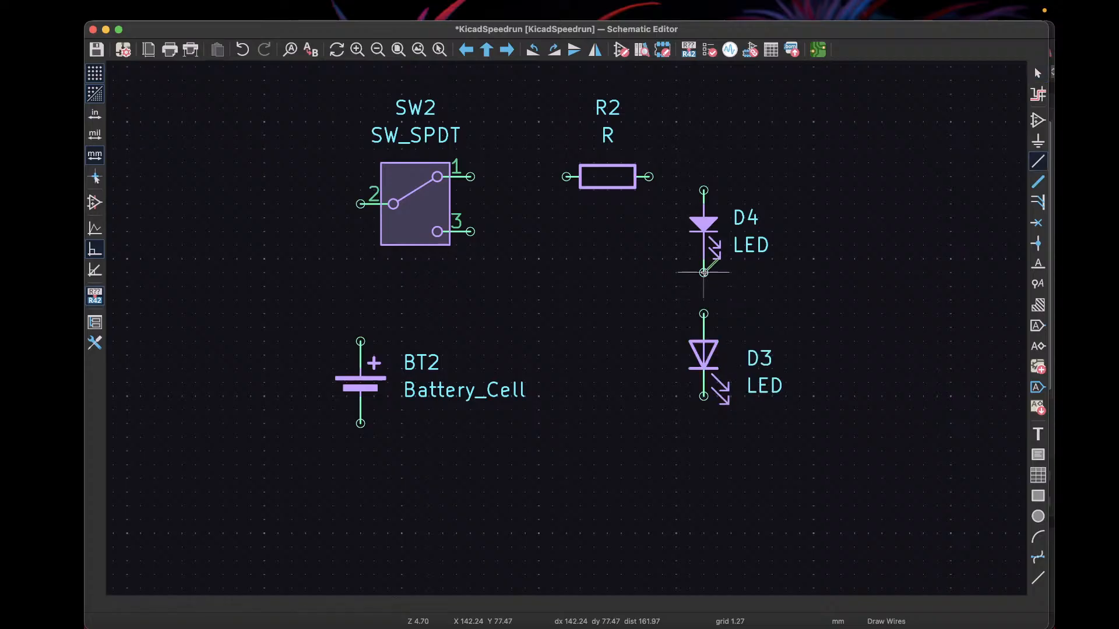
{"action": "left_click", "coordinate": [703, 314]}
{"action": "key", "text": "Escape"}
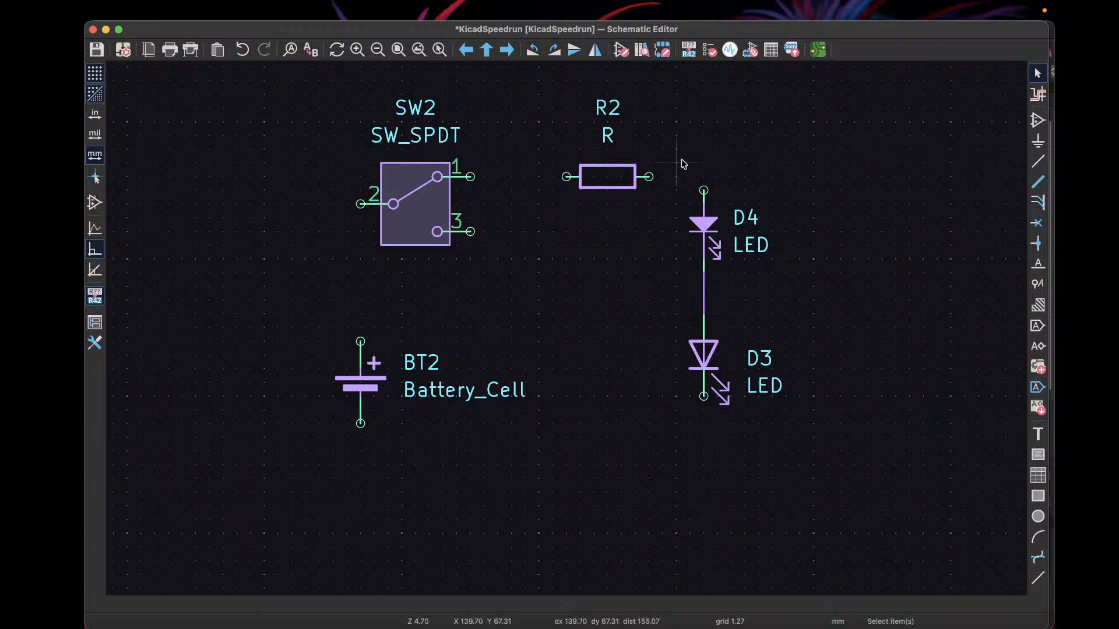
Step: Move battery BT2 up and to the left, below the switch, and wire its positive terminal to switch pin 2
{"action": "mouse_move", "coordinate": [364, 382]}
{"action": "left_mouse_down"}
{"action": "mouse_move", "coordinate": [319, 284]}
{"action": "mouse_move", "coordinate": [319, 244]}
{"action": "mouse_move", "coordinate": [319, 259]}
{"action": "left_mouse_up"}
{"action": "key", "text": "w"}
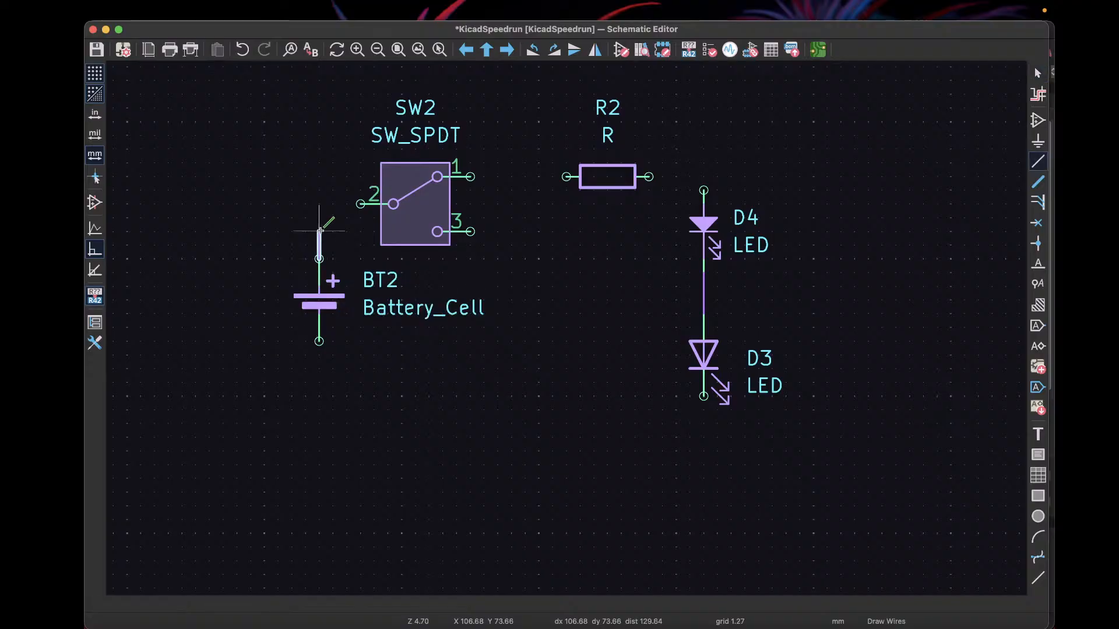
{"action": "left_click", "coordinate": [361, 203]}
{"action": "key", "text": "Escape"}
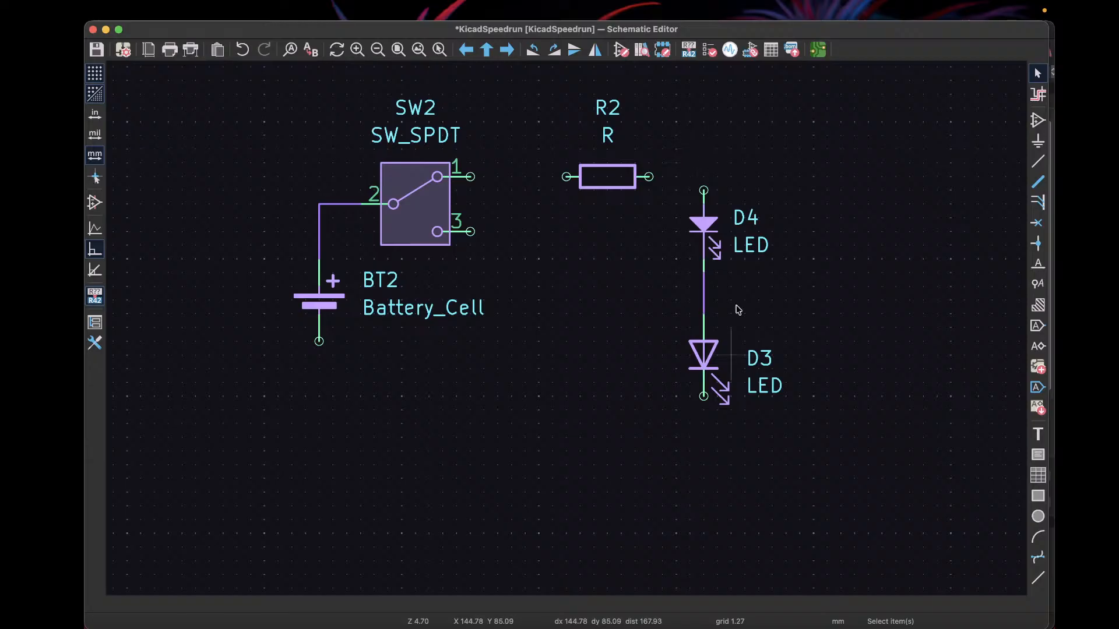
Step: Wire R2's right end to the upper pin of D4 and its left end to pin 1 of the switch
{"action": "key", "text": "w"}
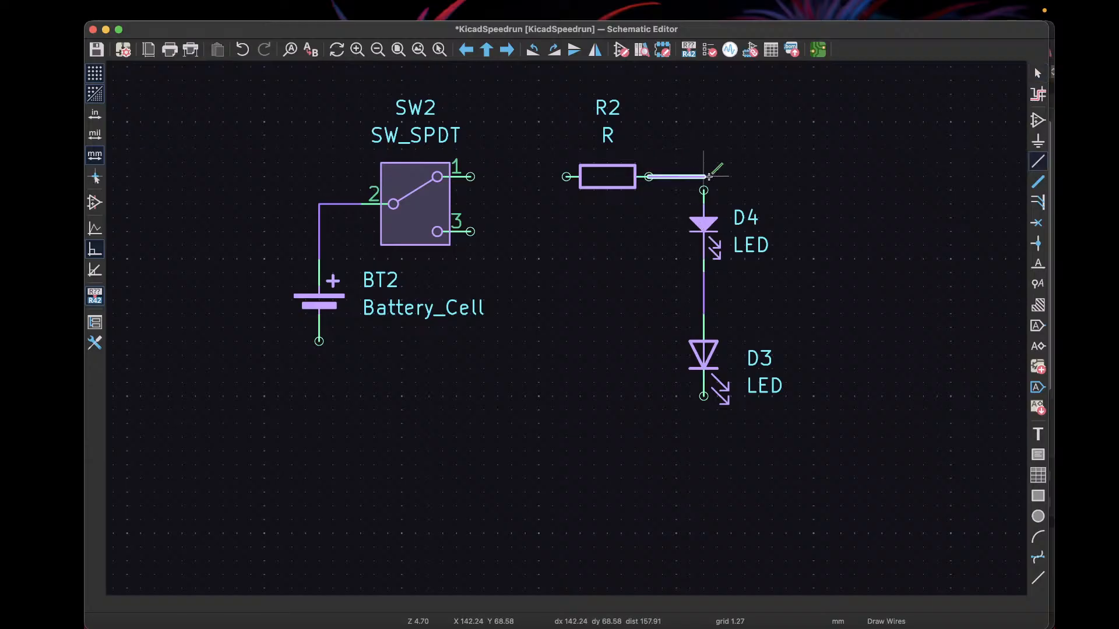
{"action": "left_click", "coordinate": [703, 190]}
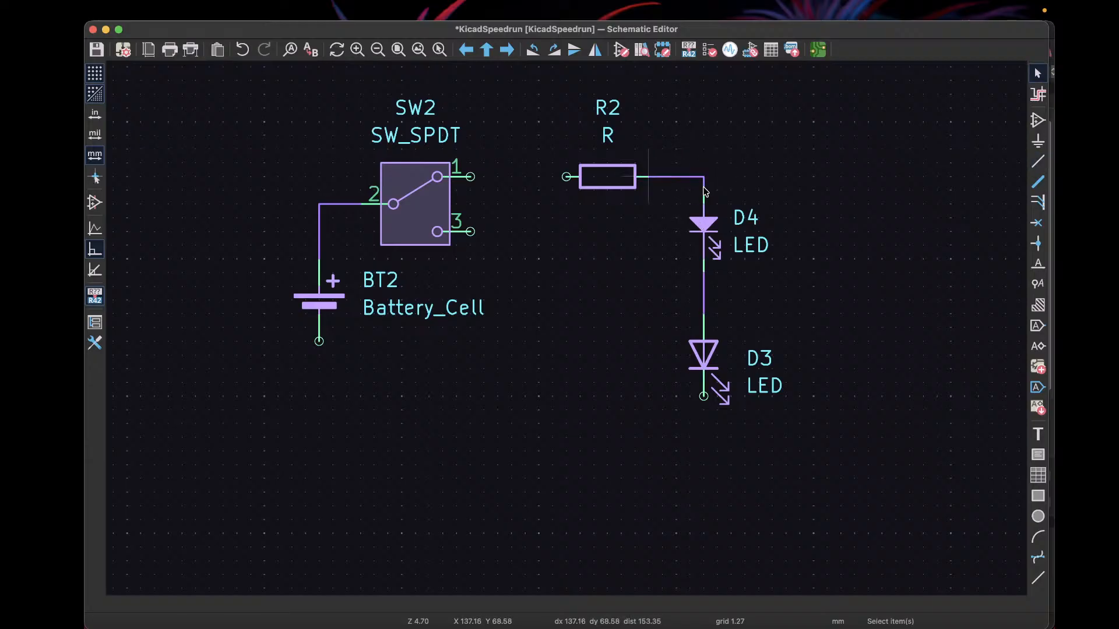
{"action": "left_click", "coordinate": [566, 176]}
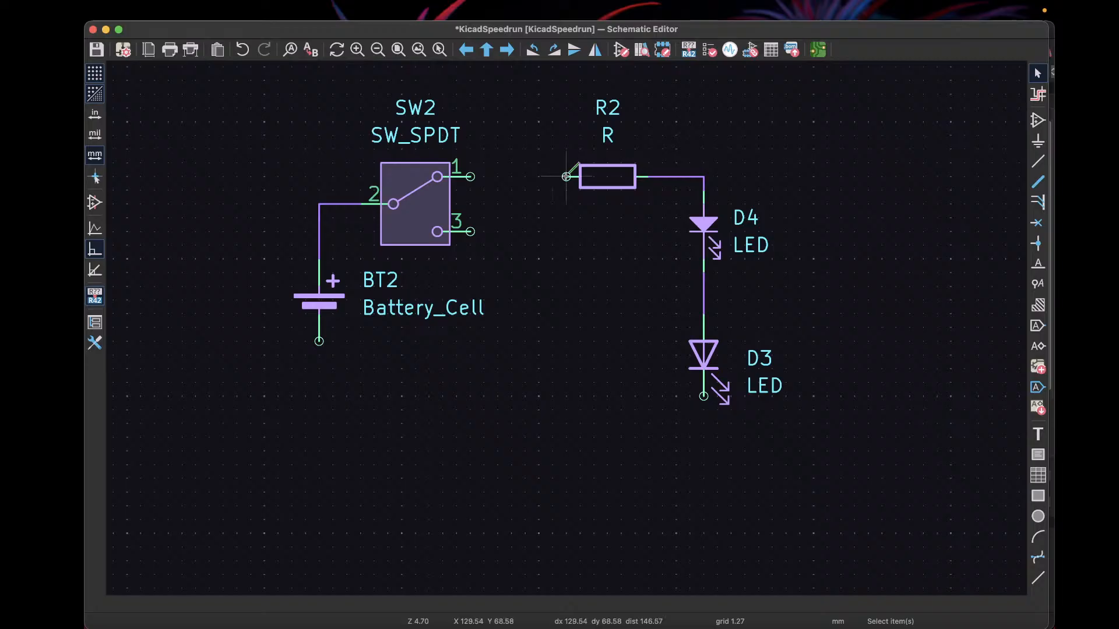
{"action": "left_click", "coordinate": [471, 176]}
{"action": "key", "text": "Escape"}
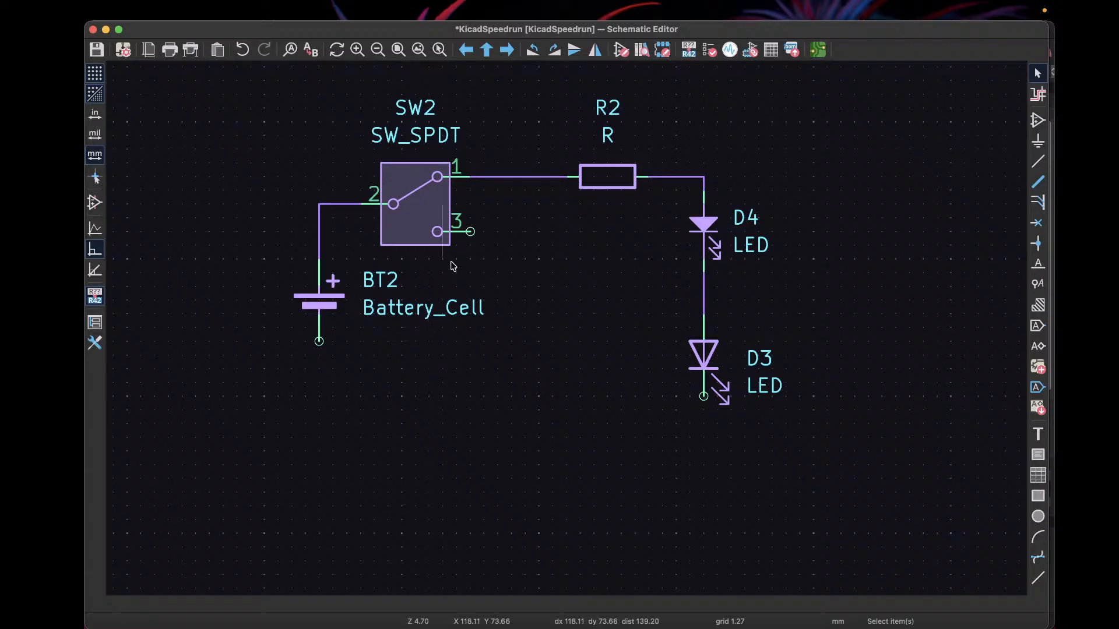
Step: Wire the lower pin of LED D3 along the bottom of the circuit to the negative terminal of battery BT2
{"action": "key", "text": "w"}
{"action": "left_click", "coordinate": [703, 396]}
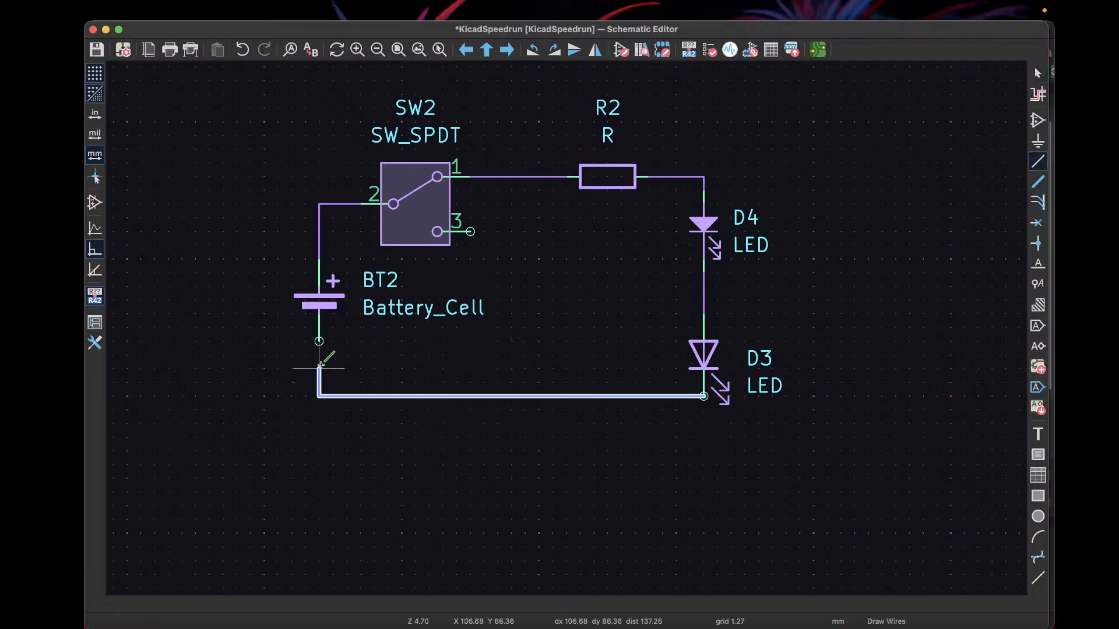
{"action": "left_click", "coordinate": [319, 341]}
{"action": "key", "text": "Escape"}
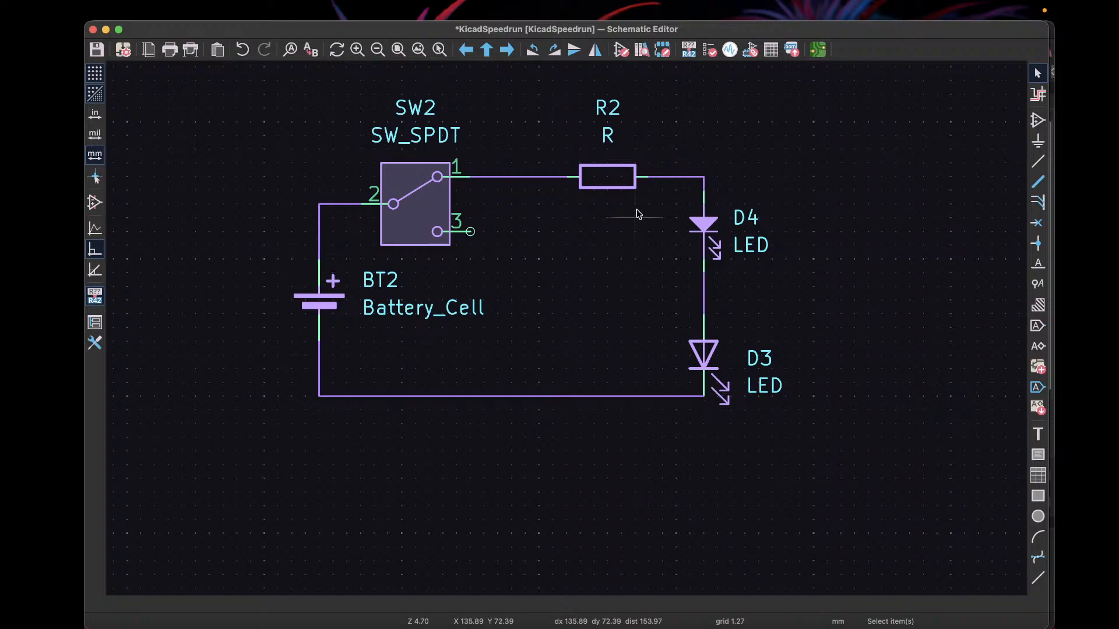
Step: Replace LED D4 with a copy of LED D3, placed in the same gap between the wires
{"action": "left_click", "coordinate": [708, 225]}
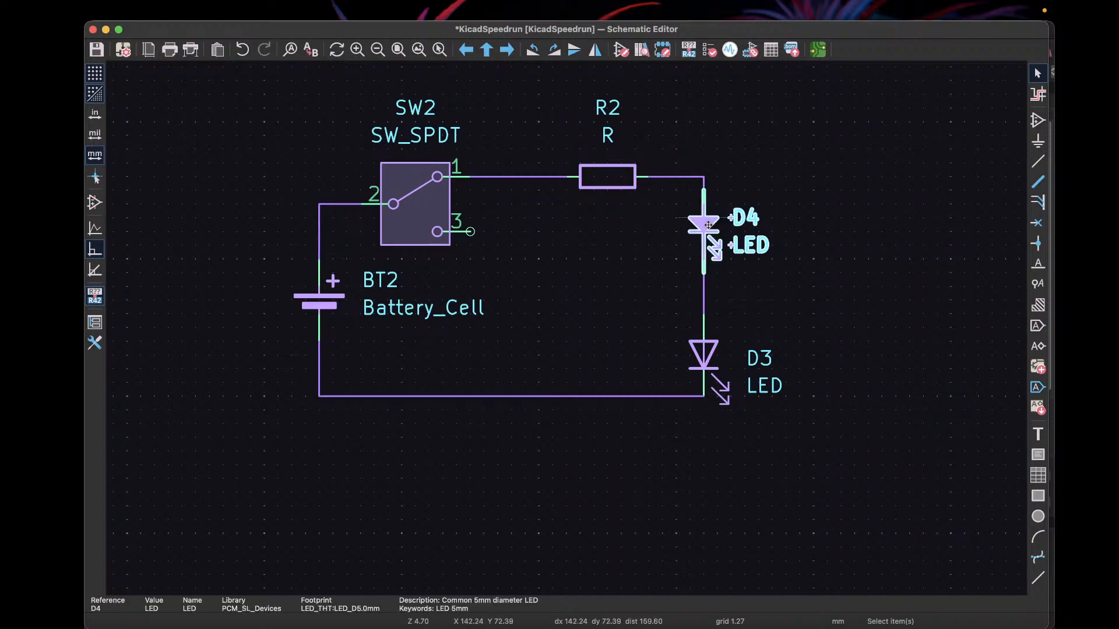
{"action": "key", "text": "Delete"}
{"action": "left_click", "coordinate": [708, 352]}
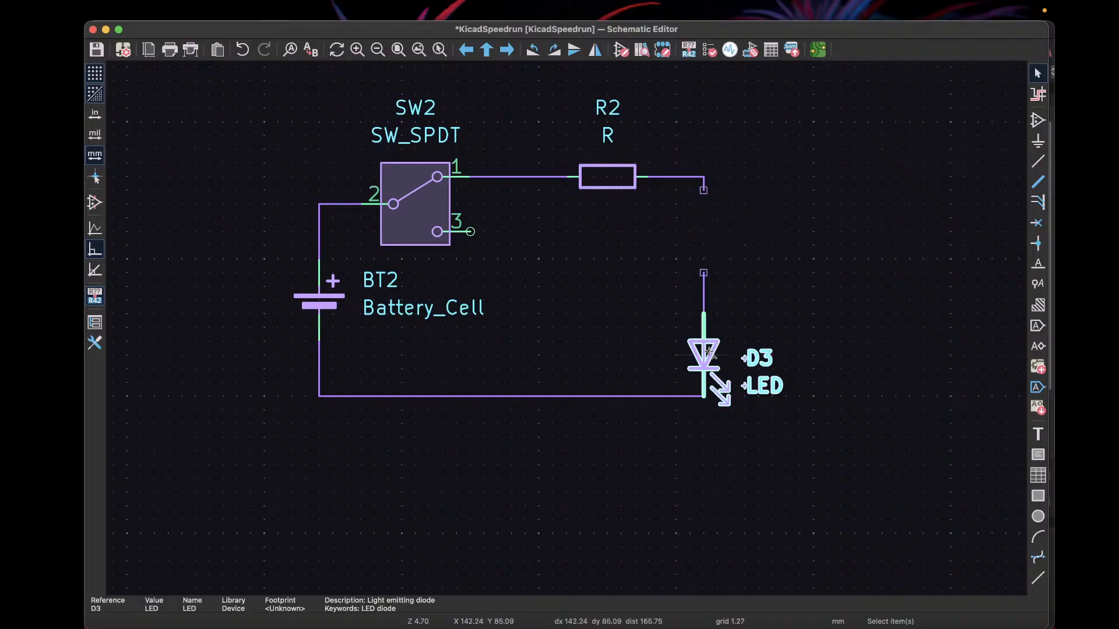
{"action": "key", "text": "super+c"}
{"action": "key", "text": "super+v"}
{"action": "left_click", "coordinate": [702, 234]}
{"action": "left_click", "coordinate": [813, 201]}
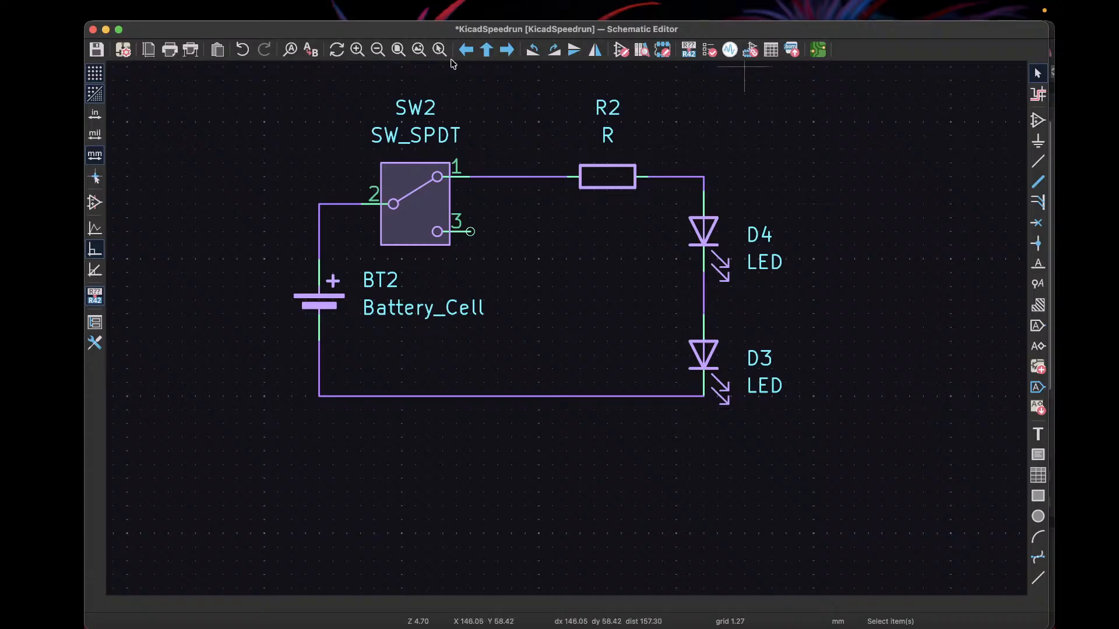
Step: Delete both segments of the return wire between LED D3 and the battery's negative terminal
{"action": "left_click", "coordinate": [566, 396]}
{"action": "key", "text": "Delete"}
{"action": "left_click", "coordinate": [320, 367]}
{"action": "key", "text": "Delete"}
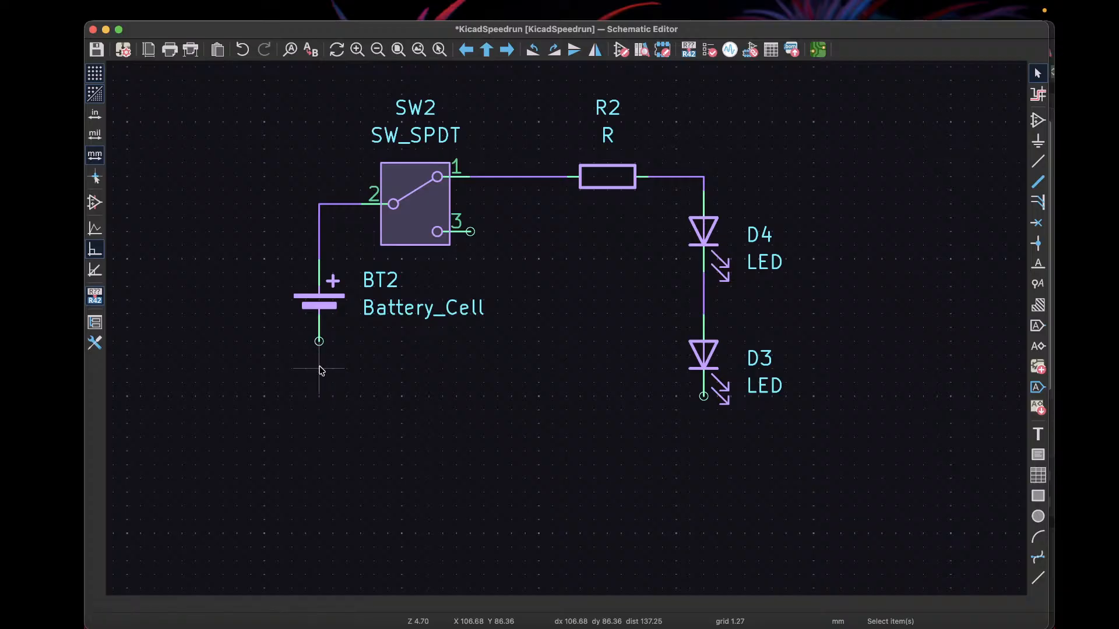
Step: Search the symbols for gnd and attach a GND power symbol to the negative terminal of battery BT2
{"action": "left_click", "coordinate": [1037, 120]}
{"action": "type", "text": "gnd"}
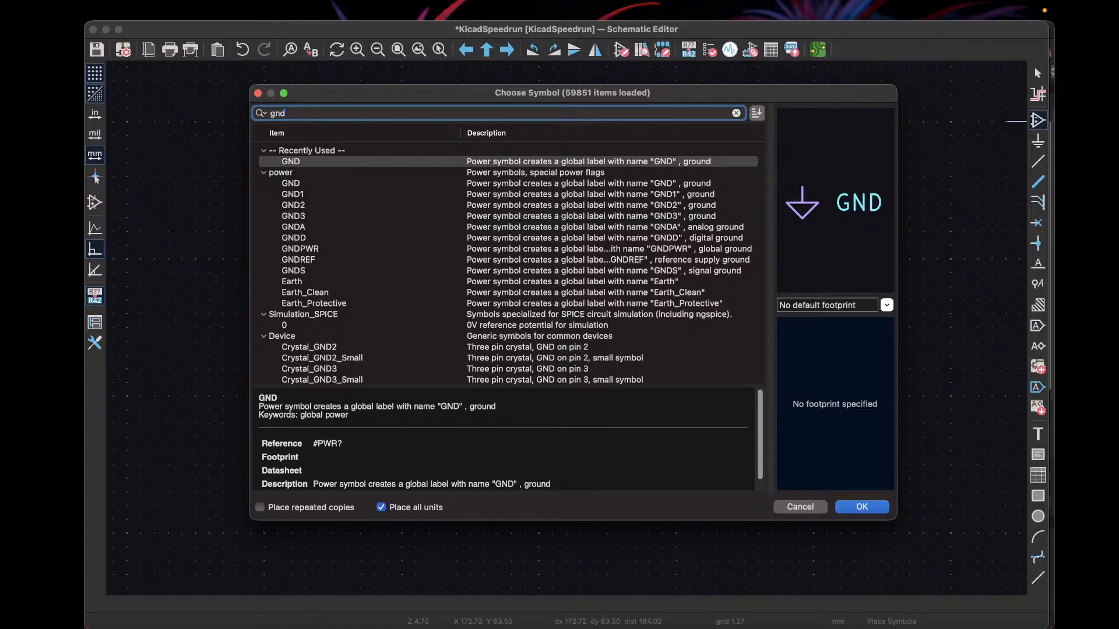
{"action": "double_click", "coordinate": [291, 161]}
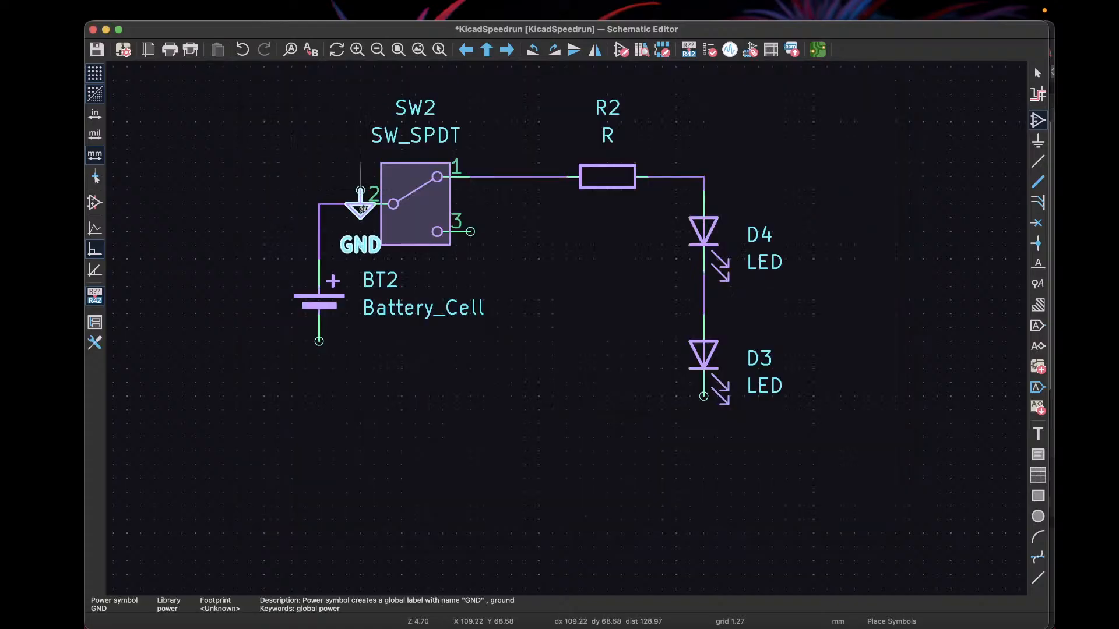
{"action": "left_click", "coordinate": [319, 344]}
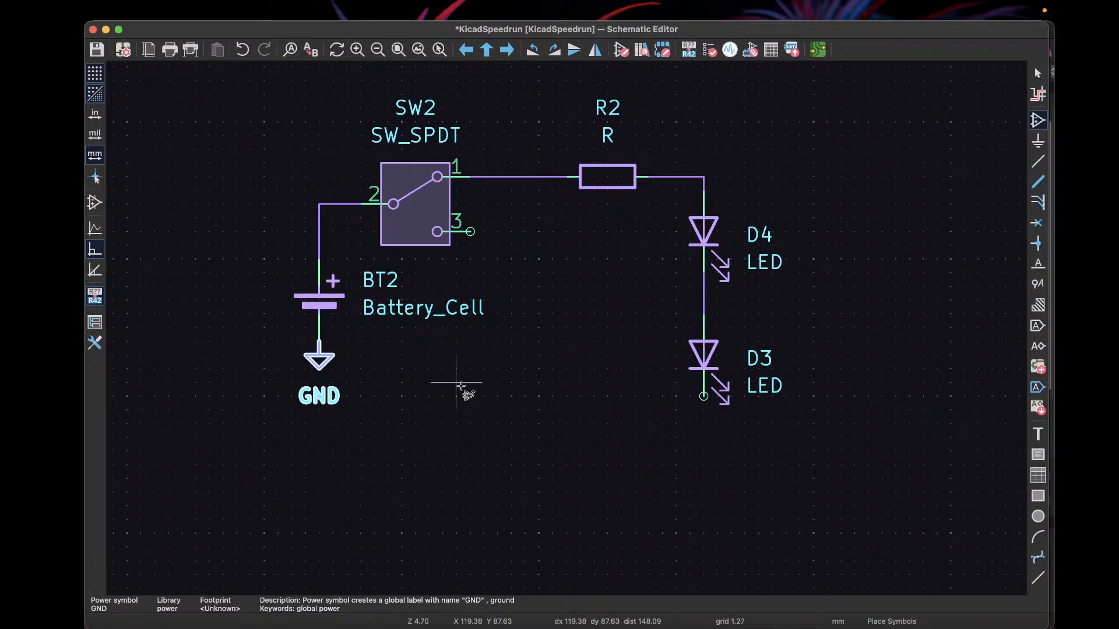
{"action": "key", "text": "Escape"}
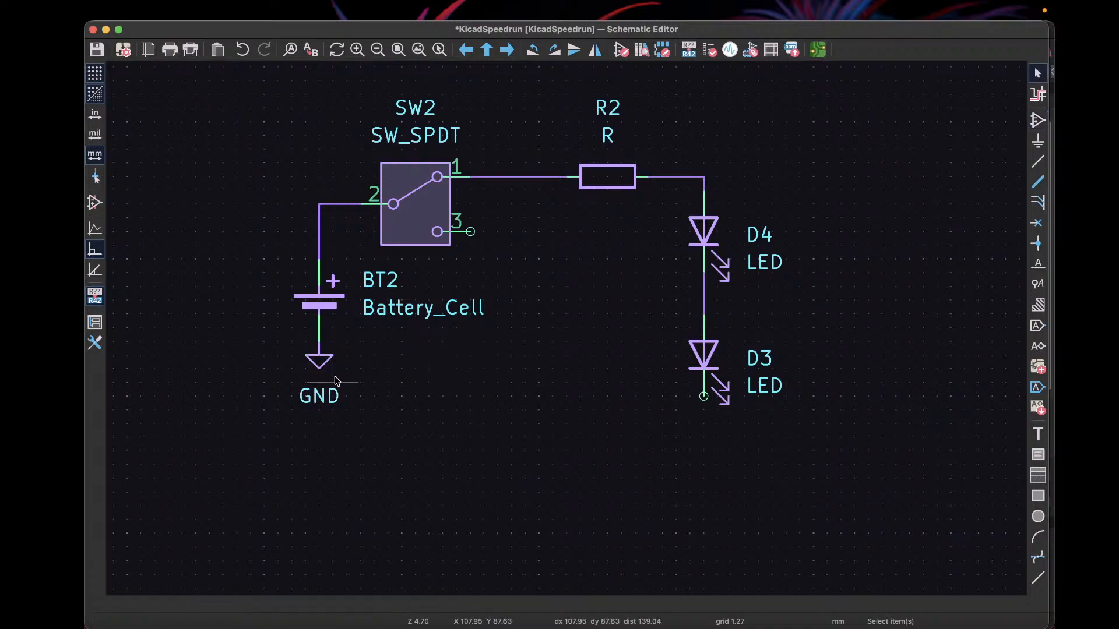
Step: Duplicate the battery's GND symbol and attach the copy to the lower pin of LED D3
{"action": "left_click", "coordinate": [322, 361]}
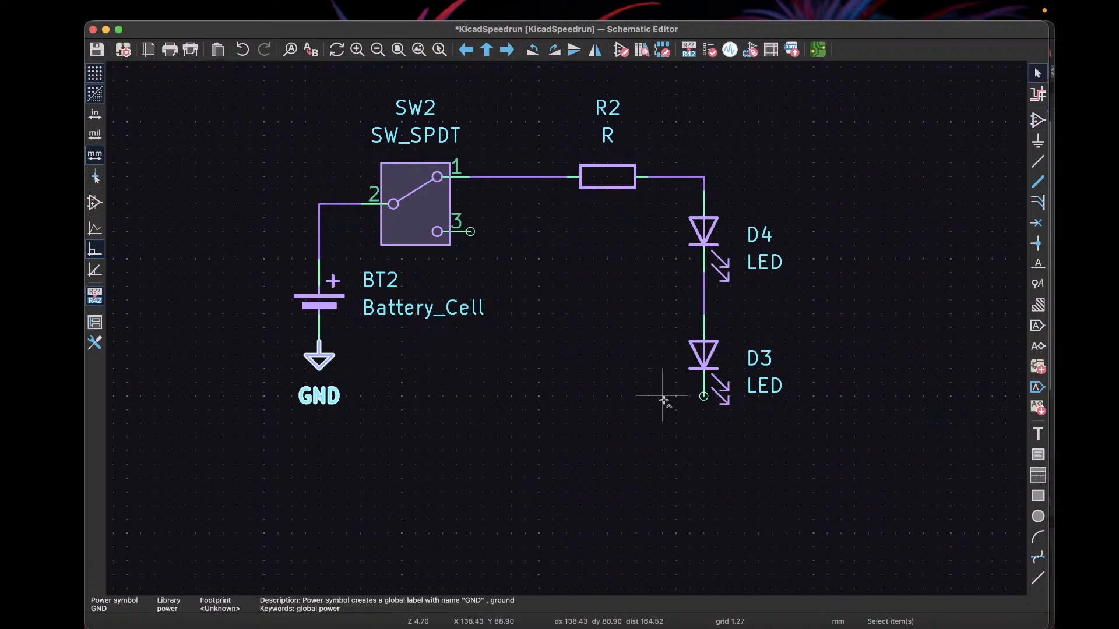
{"action": "key", "text": "ctrl+d"}
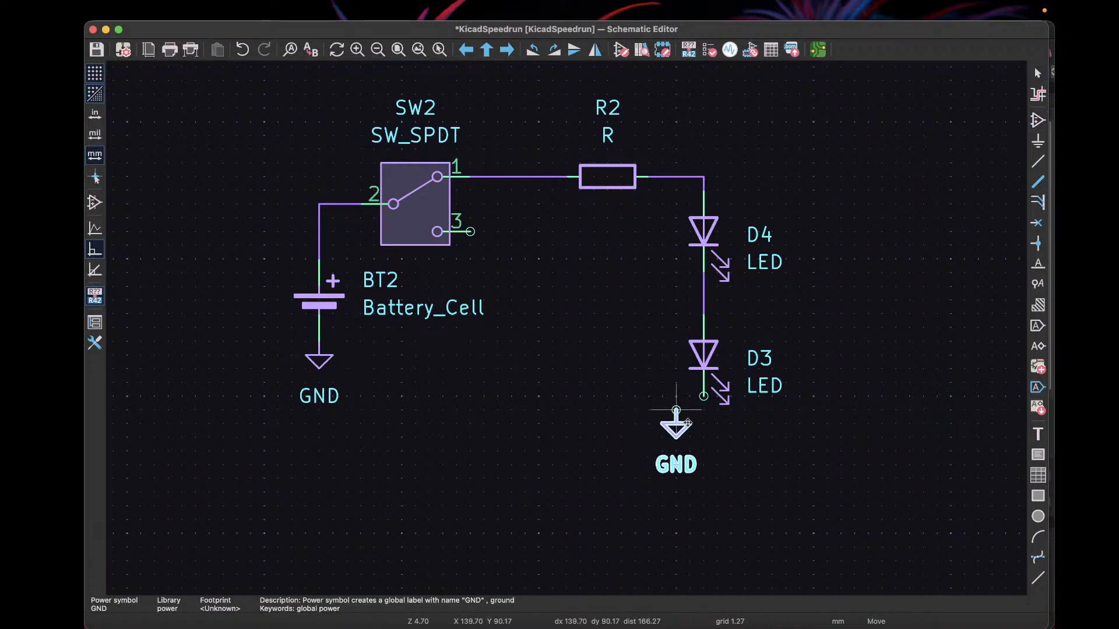
{"action": "left_click", "coordinate": [704, 397]}
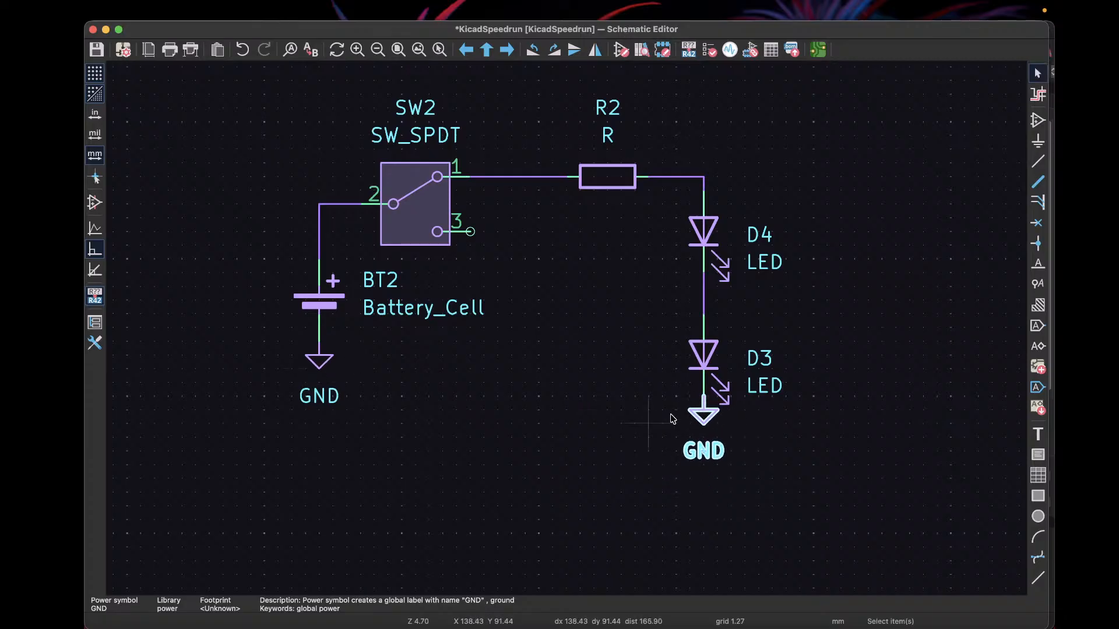
{"action": "key", "text": "Escape"}
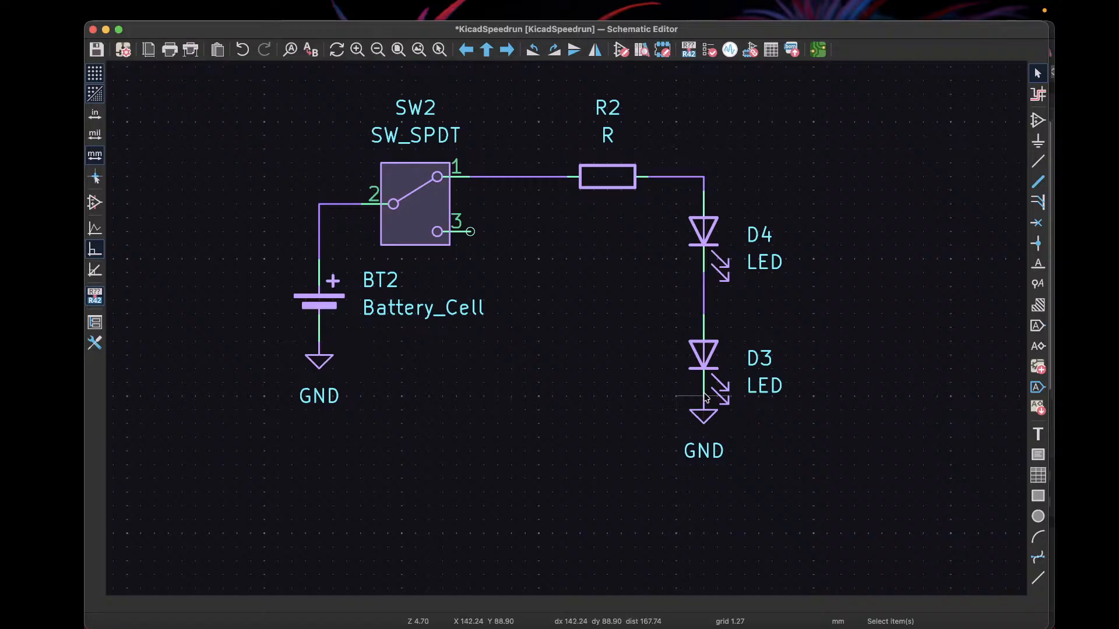
Step: Check the GND symbols under D3 and the battery, and save the schematic
{"action": "left_click", "coordinate": [697, 443]}
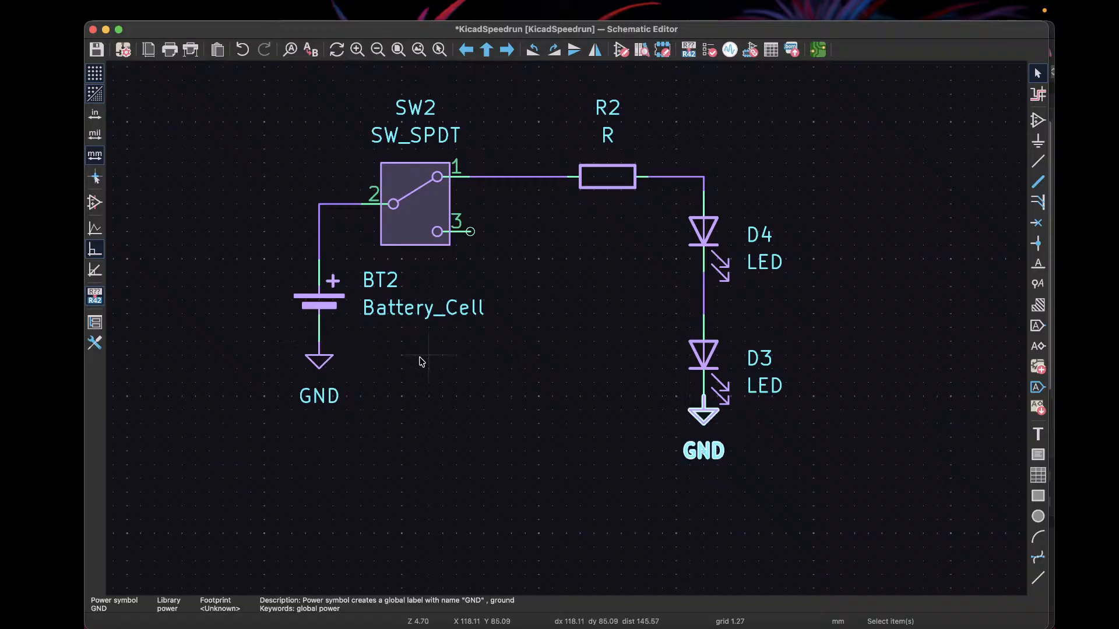
{"action": "left_click", "coordinate": [334, 362]}
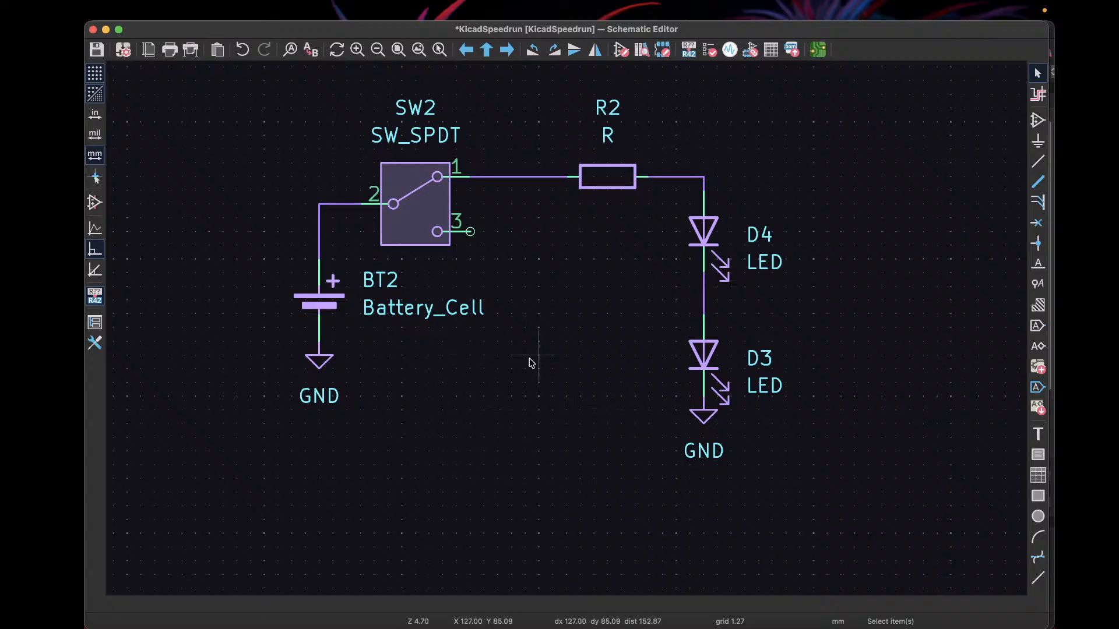
{"action": "key", "text": "super+s"}
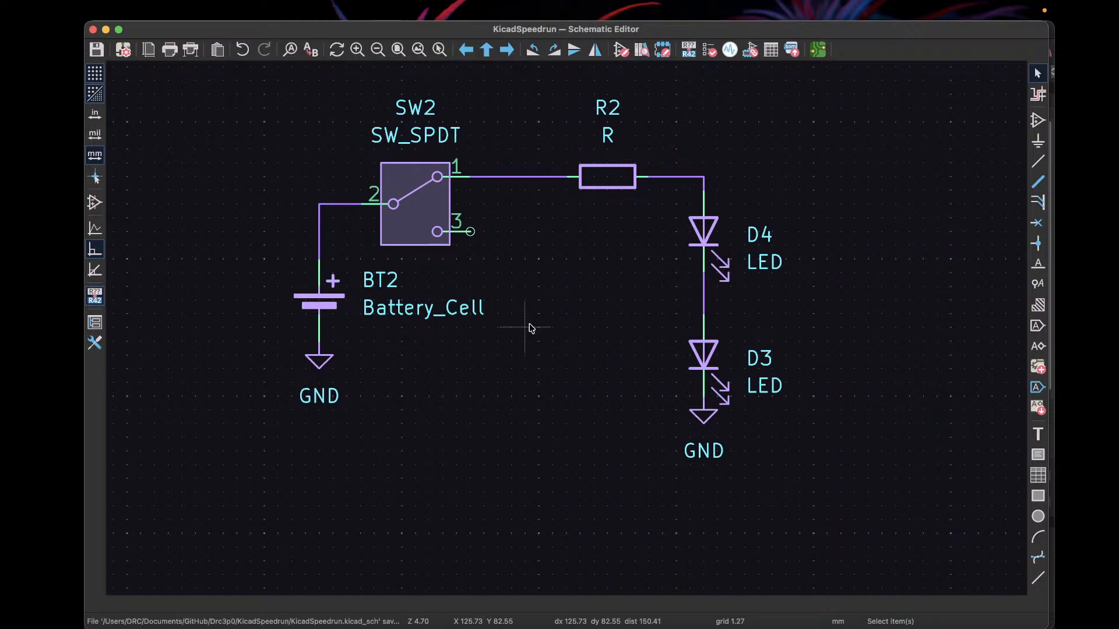
Step: Delete the old copy of the LED circuit lying outside the drawing sheet's left border
{"action": "scroll", "coordinate": [492, 307], "scroll_direction": "down", "scroll_amount": 8}
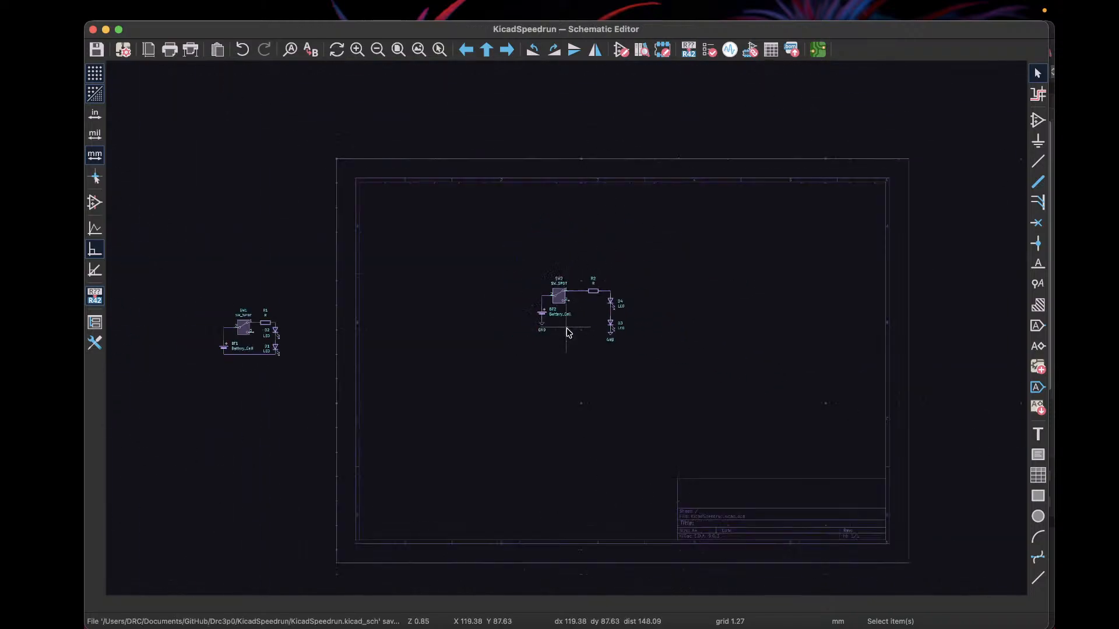
{"action": "left_click_drag", "start_coordinate": [196, 282], "coordinate": [318, 382]}
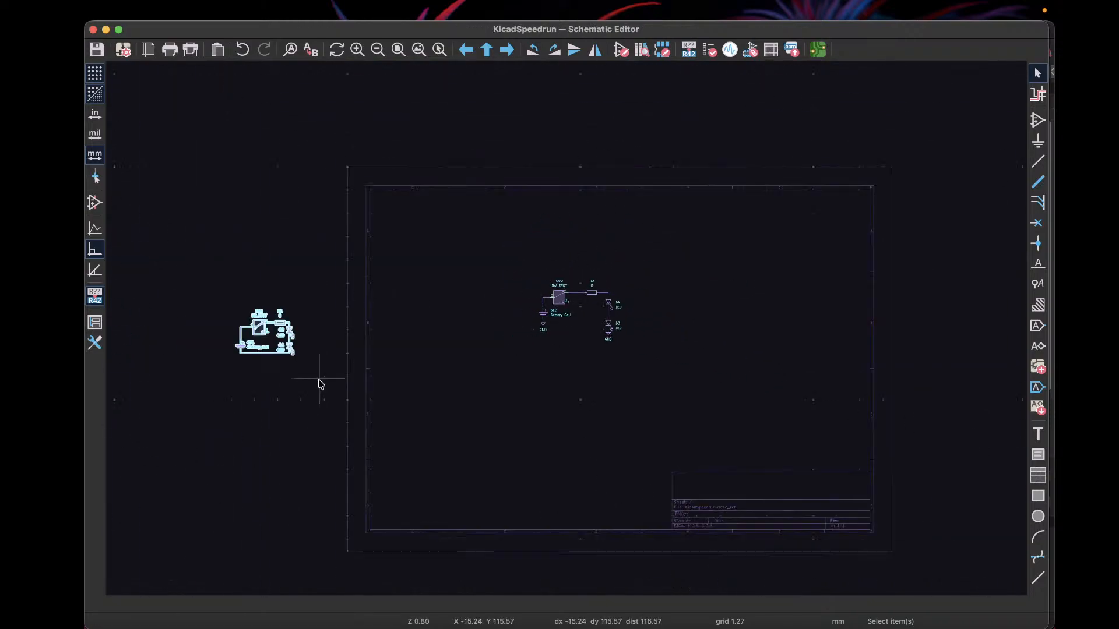
{"action": "key", "text": "Delete"}
Step: Inspect the footprint field in the properties of switch SW2, and close them without changes
{"action": "scroll", "coordinate": [568, 332], "scroll_direction": "up", "scroll_amount": 8}
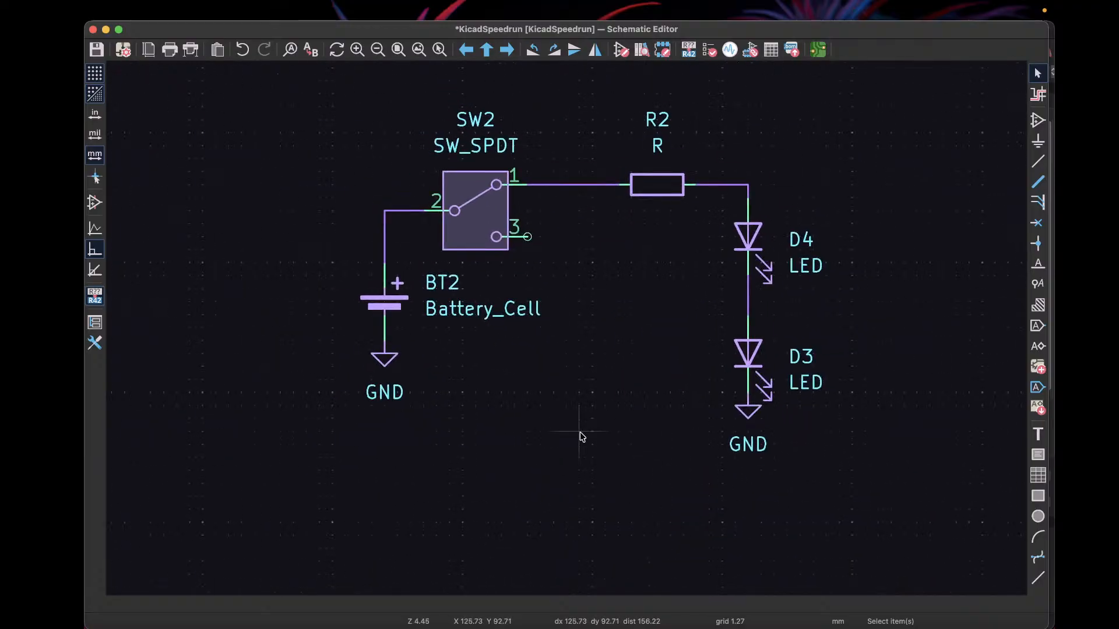
{"action": "left_click", "coordinate": [472, 232]}
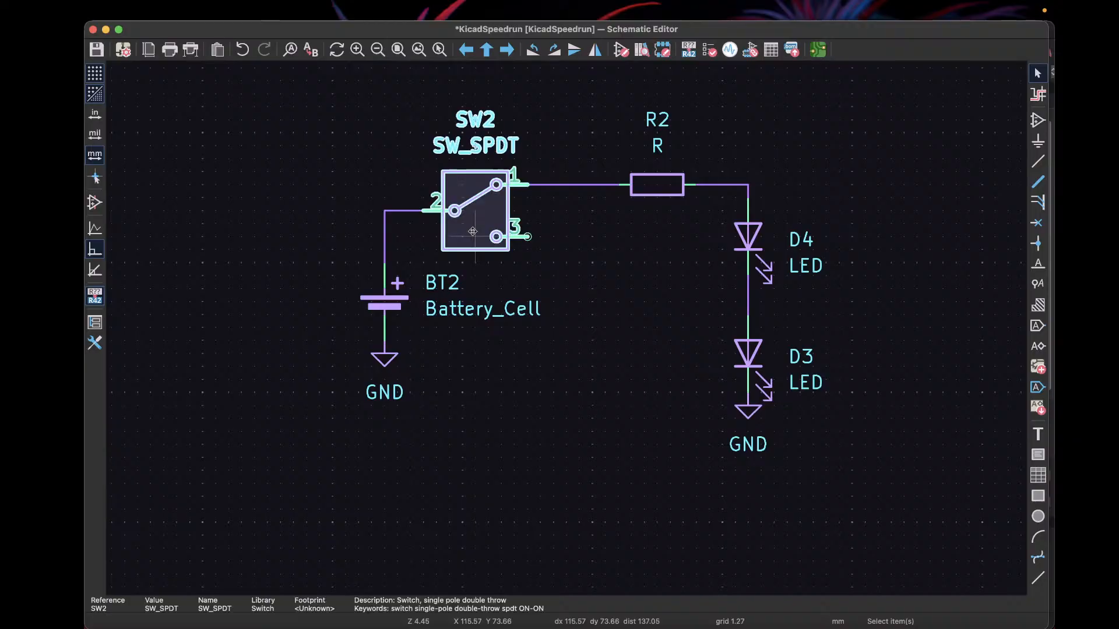
{"action": "double_click", "coordinate": [471, 231]}
{"action": "left_click", "coordinate": [369, 236]}
{"action": "left_click", "coordinate": [874, 464]}
Step: Go through the reference, value, footprint and datasheet fields of switch SW2, then cancel and deselect the switch
{"action": "double_click", "coordinate": [479, 211]}
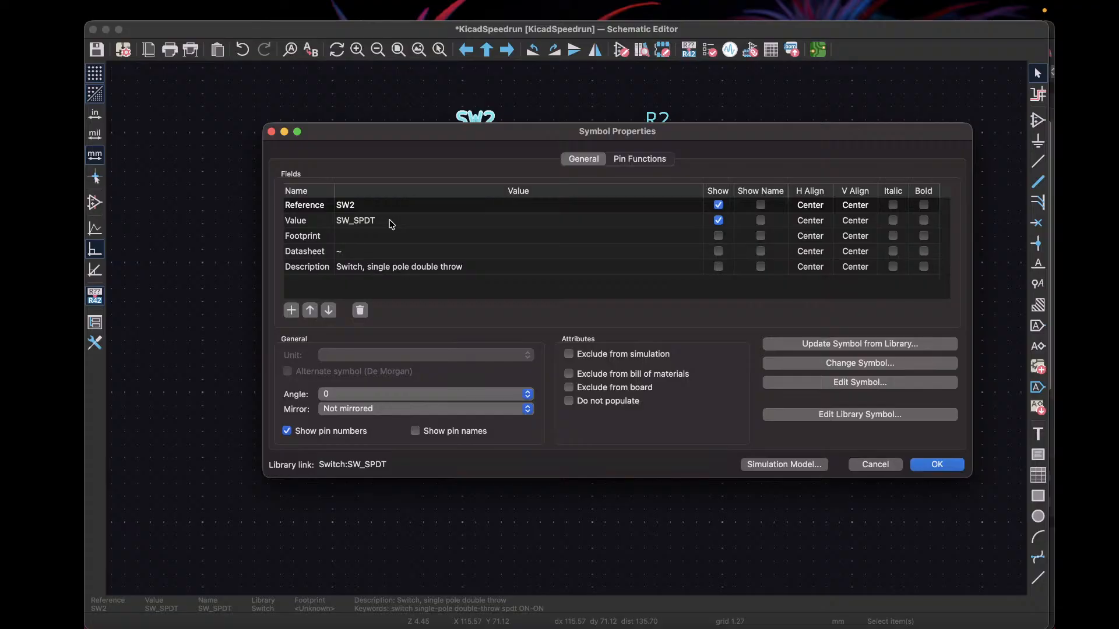
{"action": "left_click", "coordinate": [379, 204]}
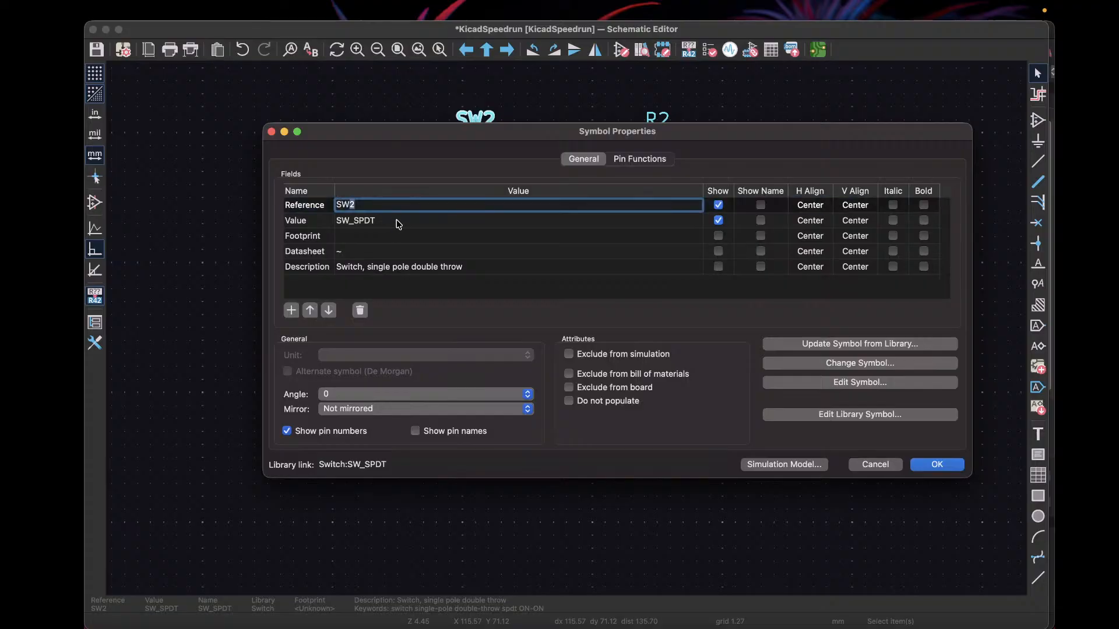
{"action": "left_click", "coordinate": [398, 224]}
{"action": "left_click", "coordinate": [371, 239]}
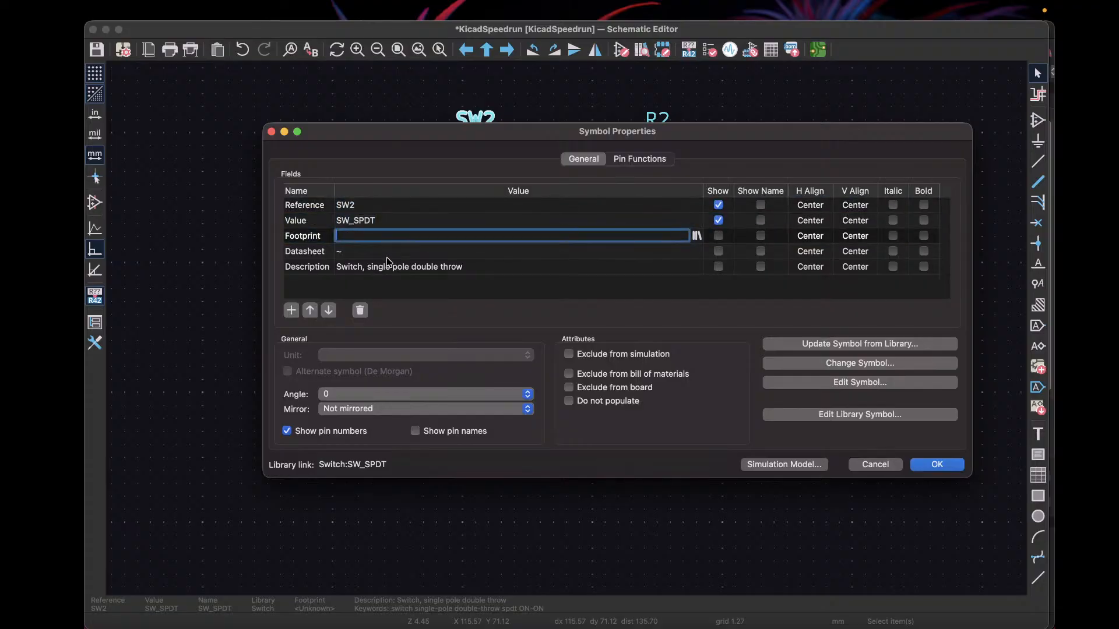
{"action": "left_click", "coordinate": [404, 256]}
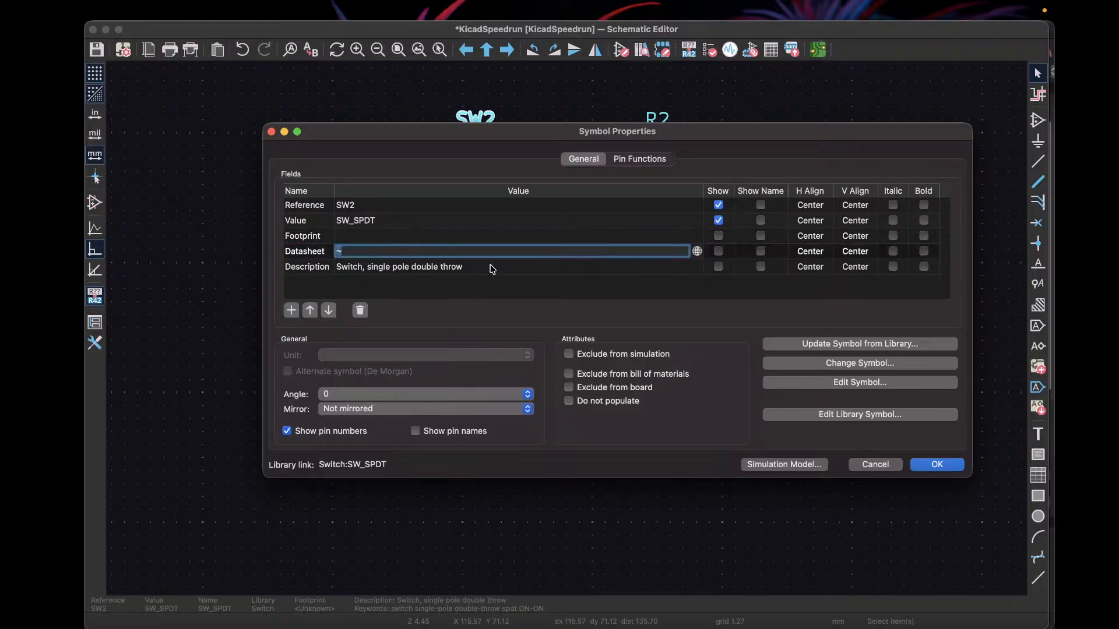
{"action": "left_click", "coordinate": [878, 465]}
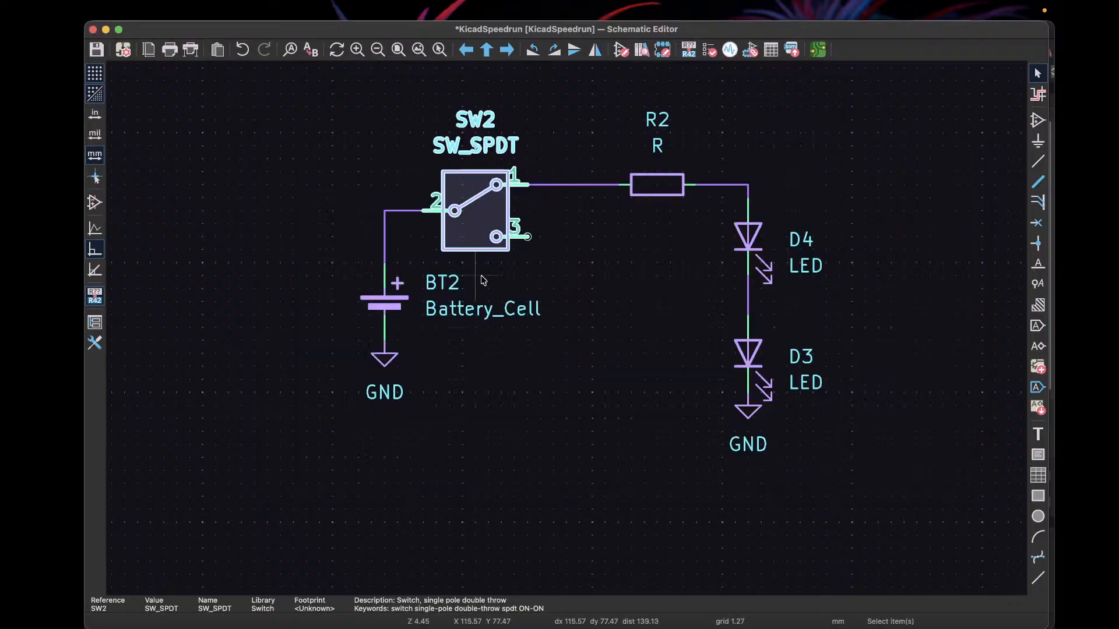
{"action": "left_click", "coordinate": [648, 317]}
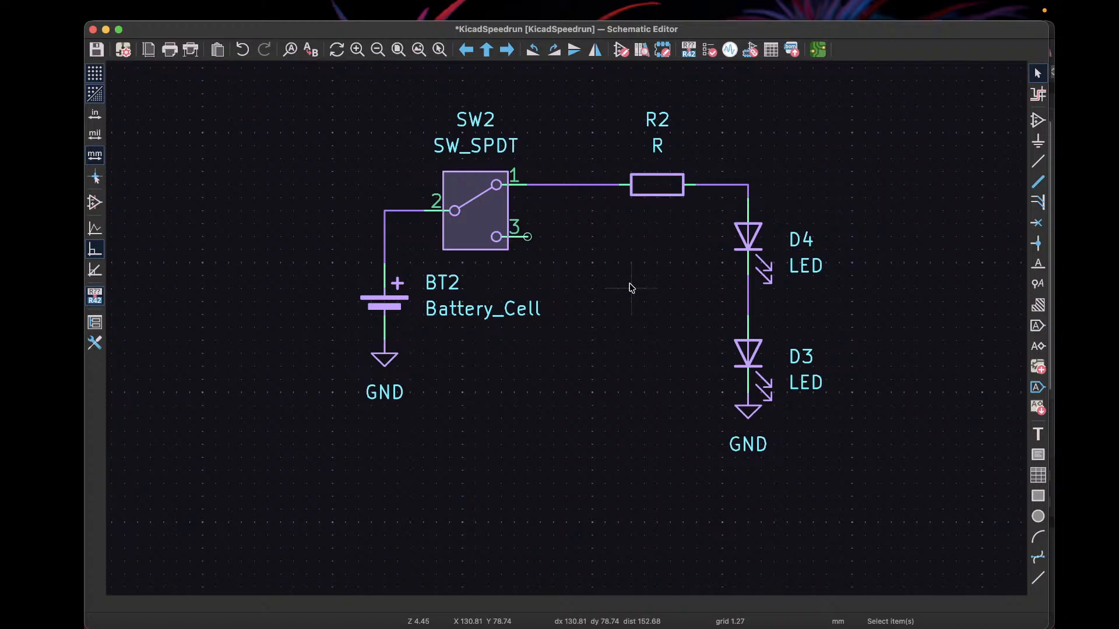
Step: Recheck the properties of switch SW2 and close them without changes
{"action": "left_click", "coordinate": [513, 233]}
{"action": "double_click", "coordinate": [477, 215]}
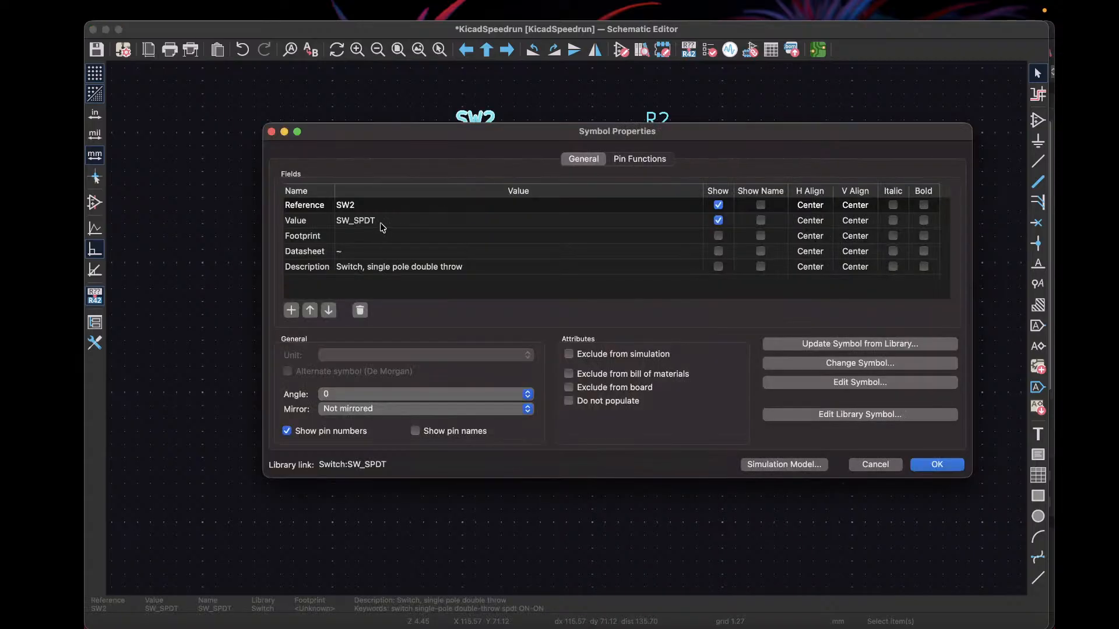
{"action": "left_click", "coordinate": [875, 465]}
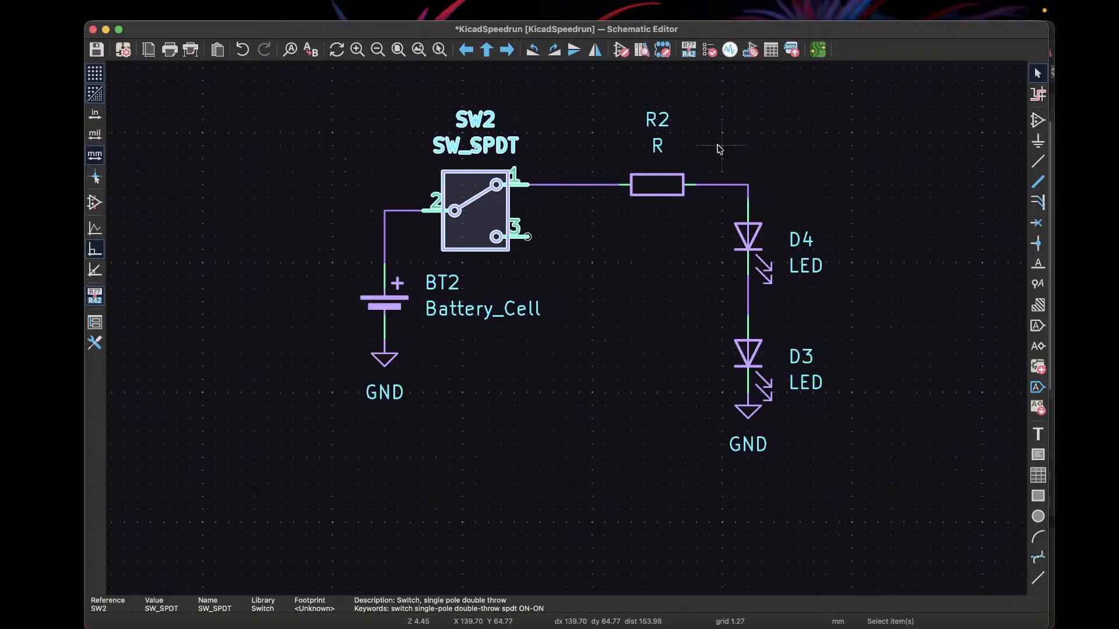
Step: Start assigning footprints and filter the list by cr20 for battery BT2
{"action": "left_click", "coordinate": [748, 50]}
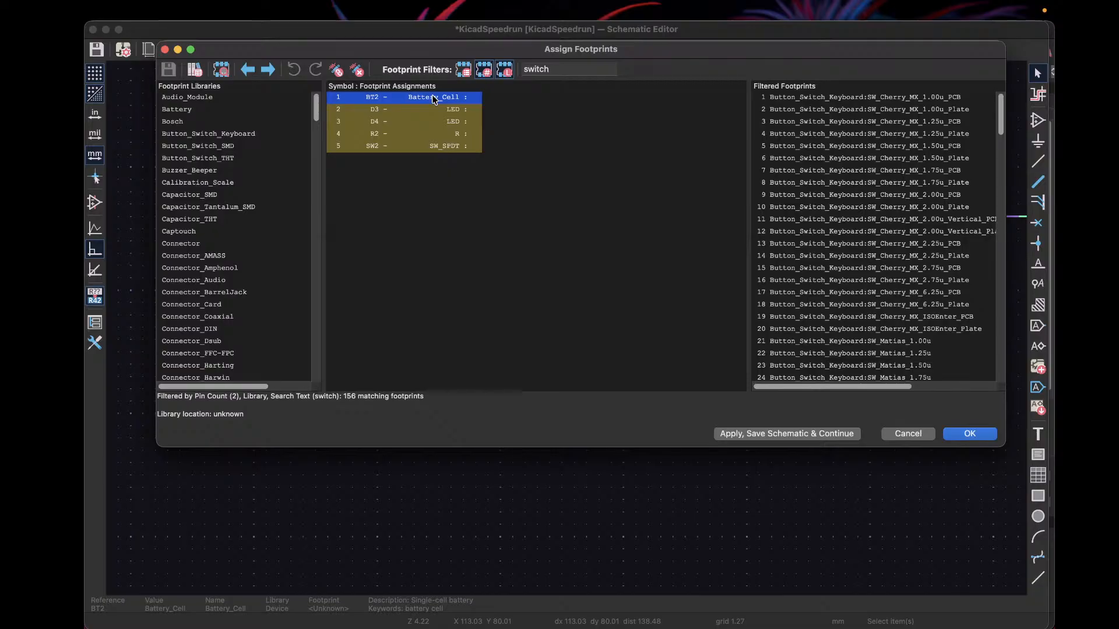
{"action": "left_click", "coordinate": [564, 69]}
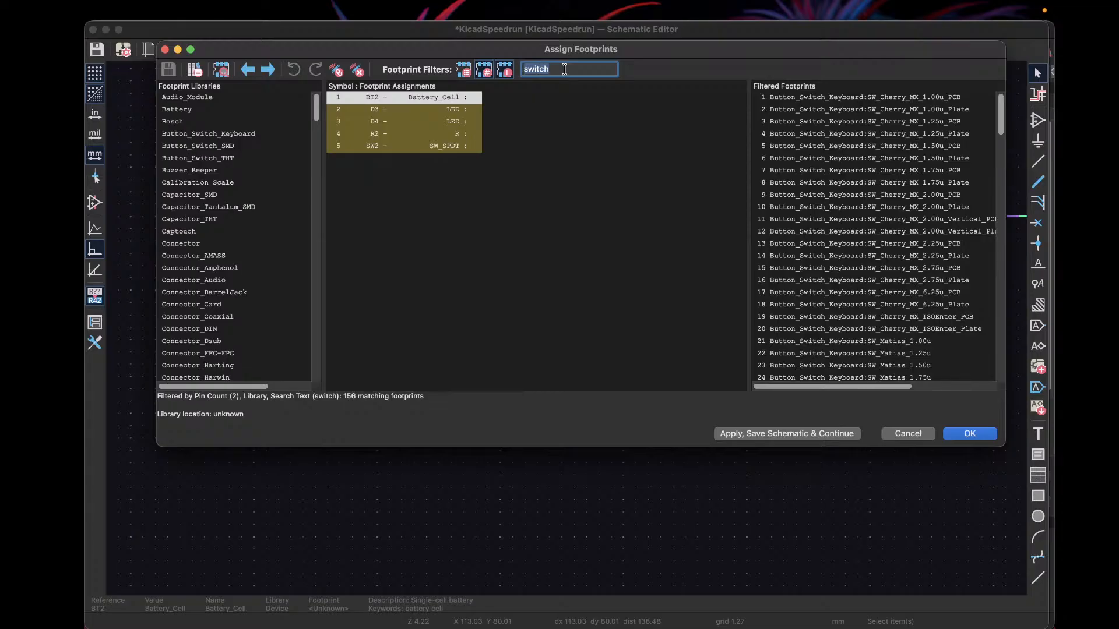
{"action": "type", "text": "cr20"}
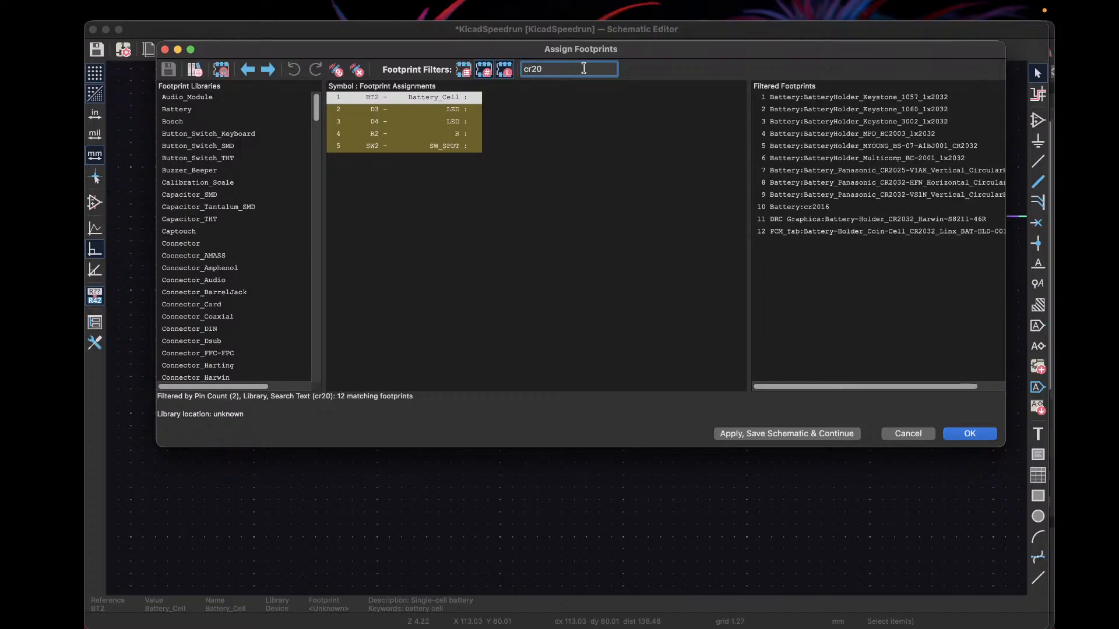
Step: Preview the BatteryHolder_Keystone_1057_1x2032 footprint and move the preview window to below the footprint assignments
{"action": "left_click", "coordinate": [864, 98]}
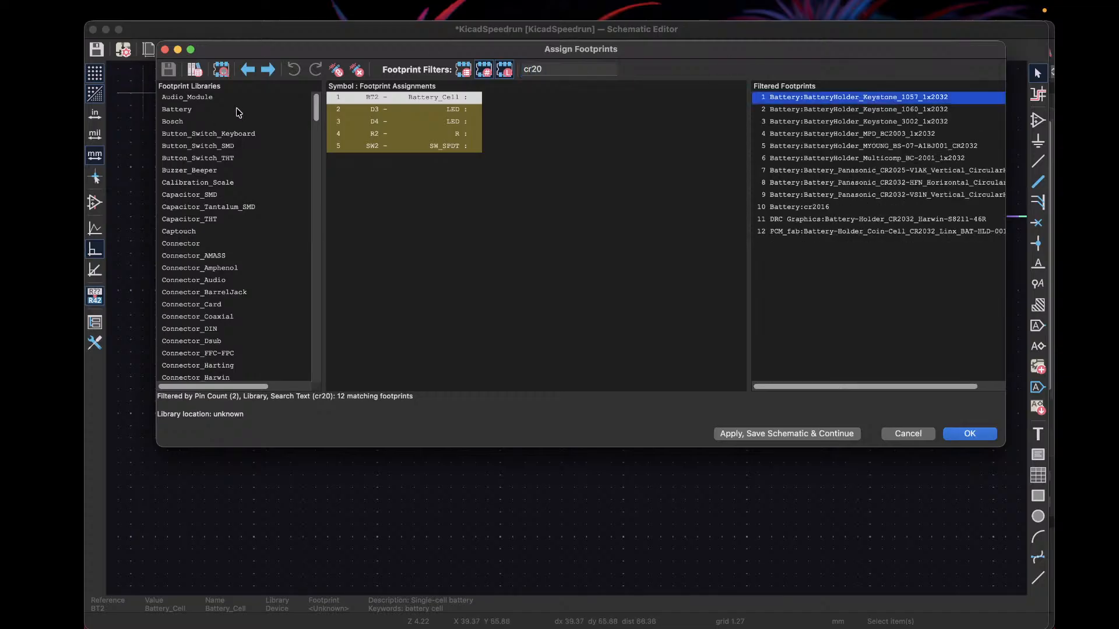
{"action": "left_click", "coordinate": [221, 69]}
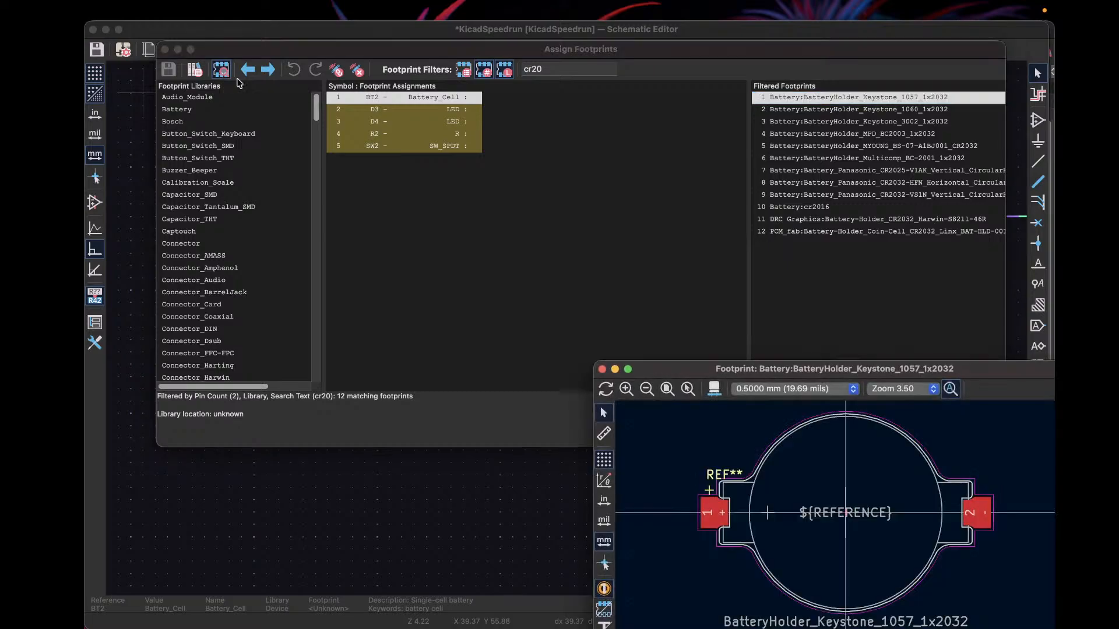
{"action": "left_click_drag", "start_coordinate": [967, 371], "coordinate": [742, 409]}
Step: Browse the previews of the footprints matching cr20, comparing the pad layouts of the coin cell holders
{"action": "left_click", "coordinate": [842, 109]}
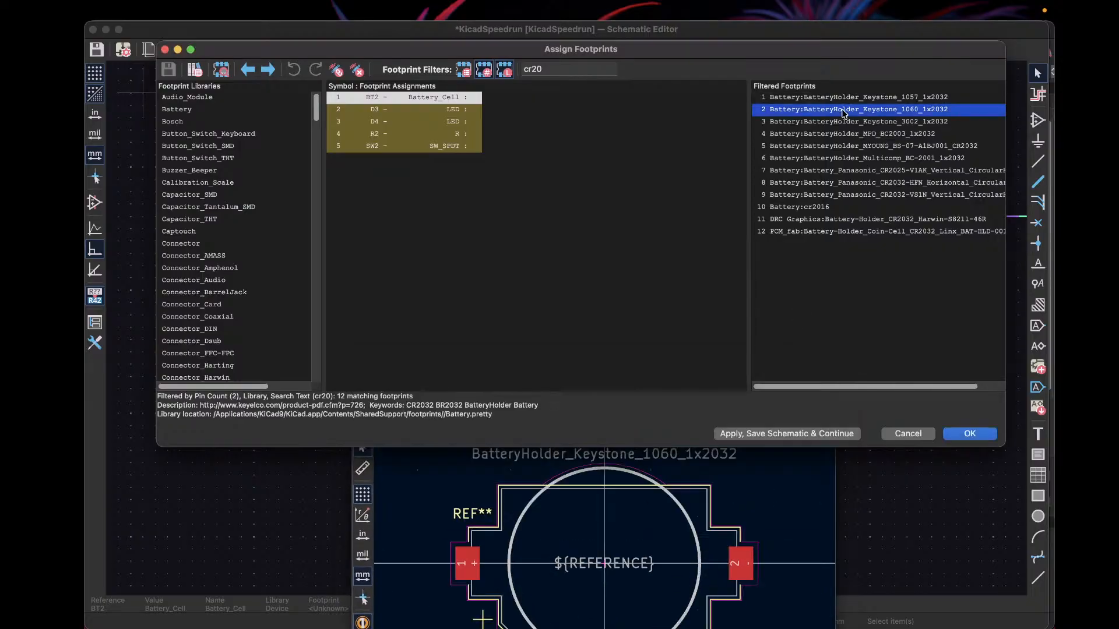
{"action": "key", "text": "Down"}
{"action": "key", "text": "Down"}
{"action": "key", "text": "Down"}
{"action": "key", "text": "Down"}
{"action": "key", "text": "Down"}
{"action": "key", "text": "Down"}
{"action": "key", "text": "Down"}
{"action": "key", "text": "Down"}
{"action": "key", "text": "Down"}
{"action": "key", "text": "Down"}
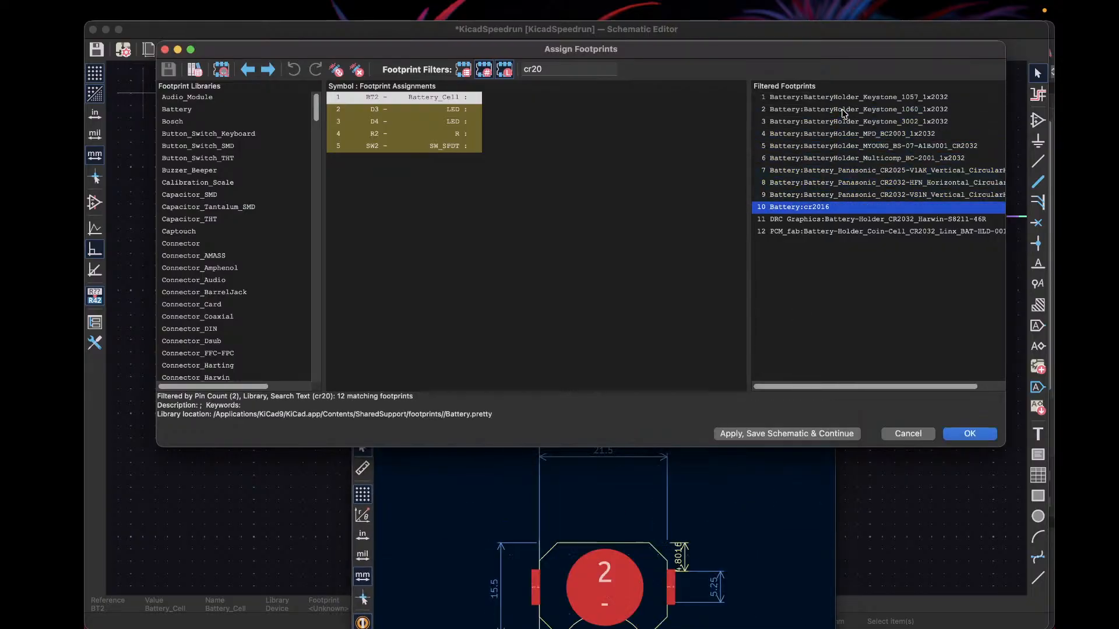
{"action": "key", "text": "Up"}
{"action": "key", "text": "Down"}
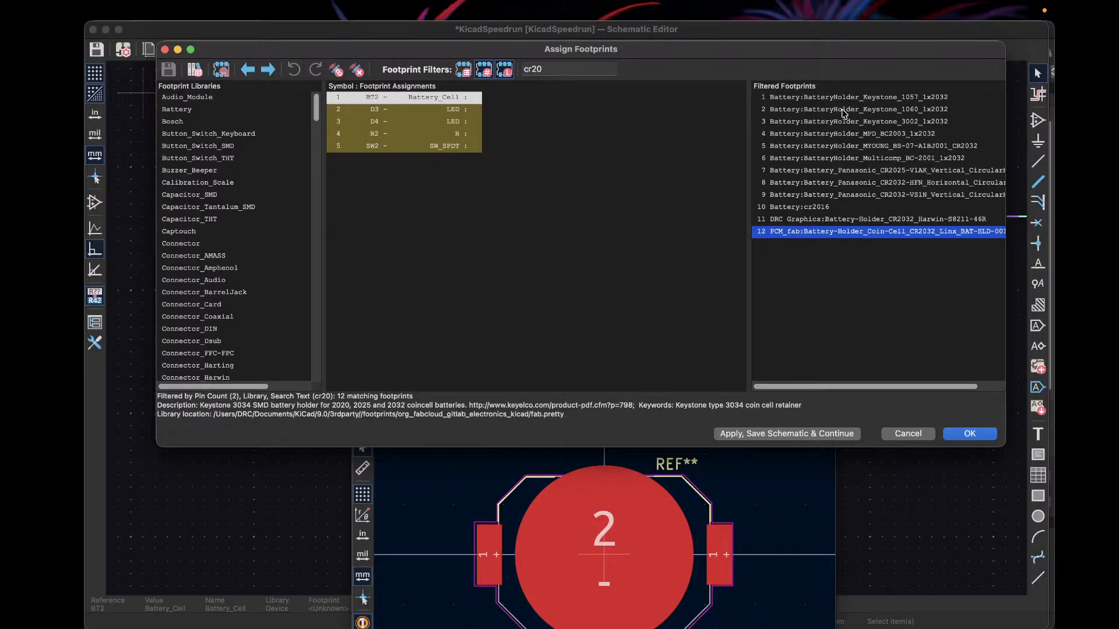
{"action": "key", "text": "Up"}
{"action": "key", "text": "Up"}
{"action": "key", "text": "Up"}
{"action": "key", "text": "Up"}
{"action": "key", "text": "Up"}
{"action": "key", "text": "Up"}
{"action": "key", "text": "Up"}
{"action": "key", "text": "Down"}
{"action": "key", "text": "Down"}
{"action": "key", "text": "Down"}
{"action": "key", "text": "Down"}
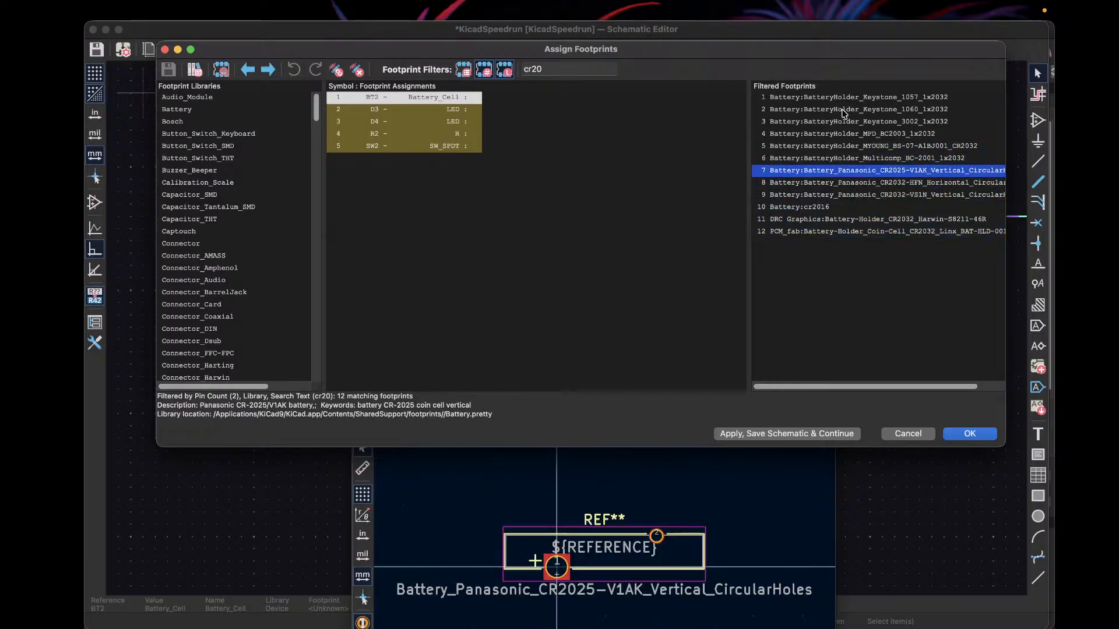
{"action": "key", "text": "Up"}
{"action": "key", "text": "Up"}
{"action": "key", "text": "Up"}
{"action": "key", "text": "Up"}
{"action": "key", "text": "Up"}
{"action": "key", "text": "Up"}
{"action": "key", "text": "Up"}
{"action": "key", "text": "Up"}
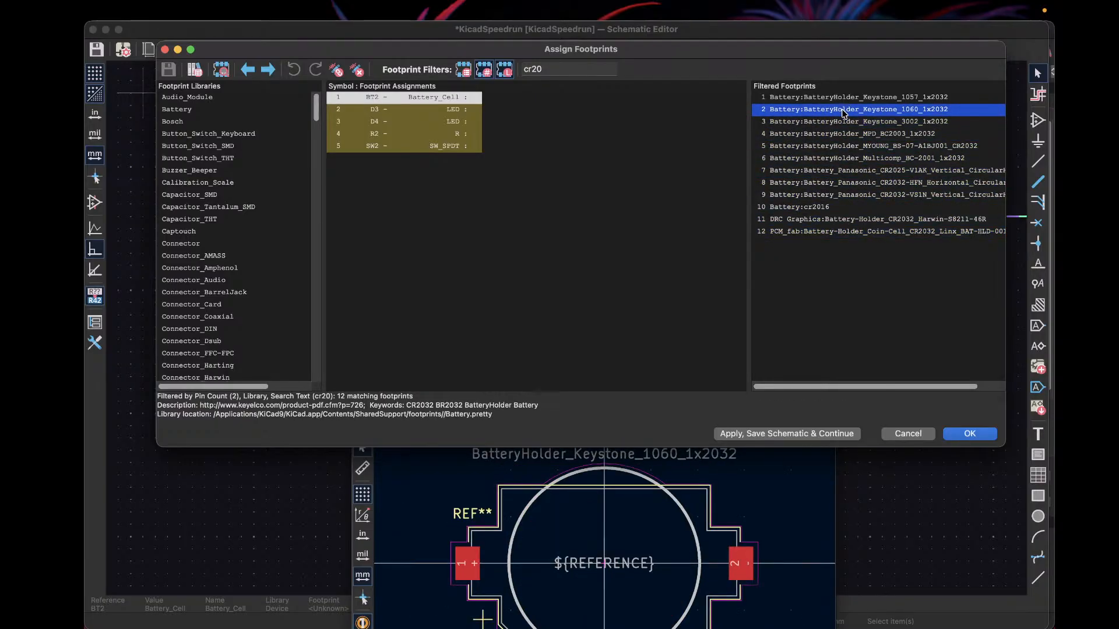
{"action": "key", "text": "Down"}
{"action": "key", "text": "Down"}
{"action": "key", "text": "Down"}
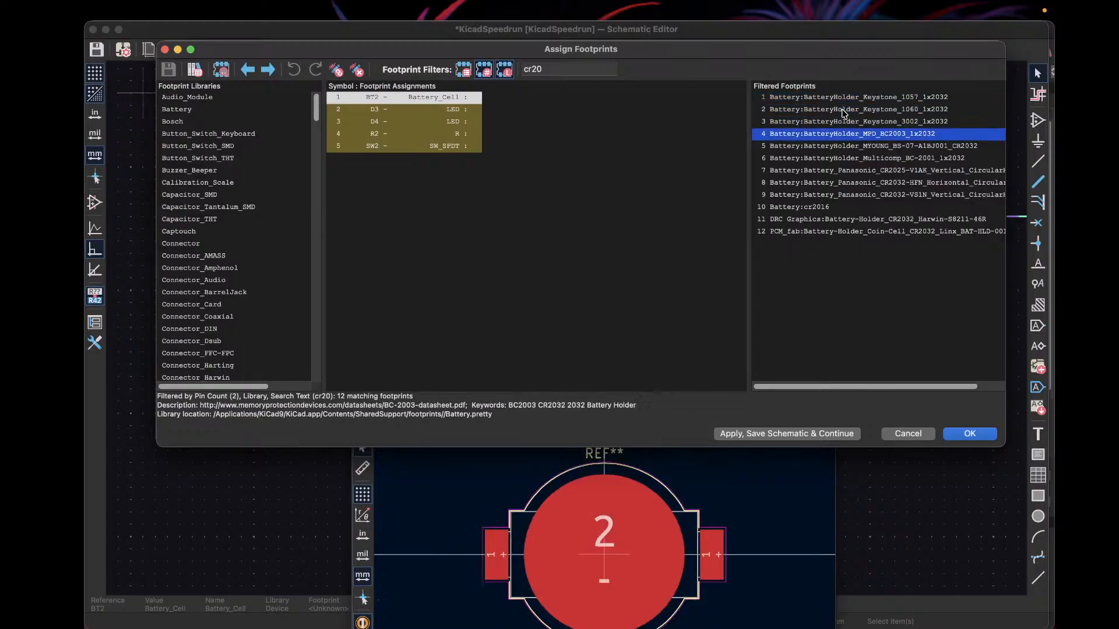
{"action": "key", "text": "Down"}
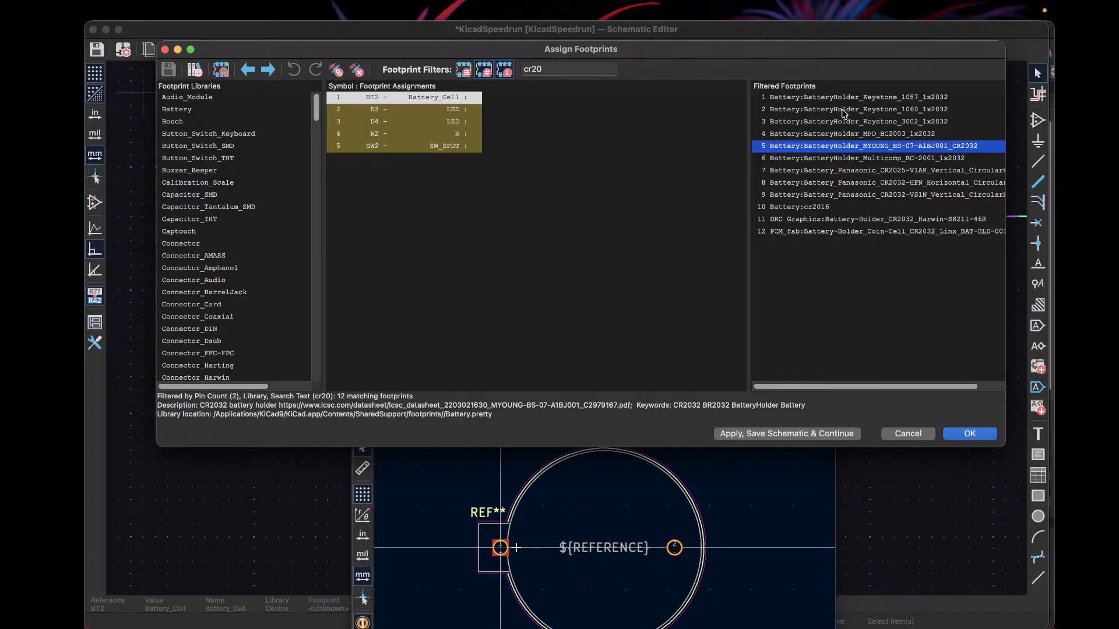
Step: Compare the previews of BatteryHolder_Keystone_1057_1x2032 and Battery_Panasonic_CR2025-V1AK_Vertical_CircularHoles, with their full names in view
{"action": "left_click", "coordinate": [551, 69]}
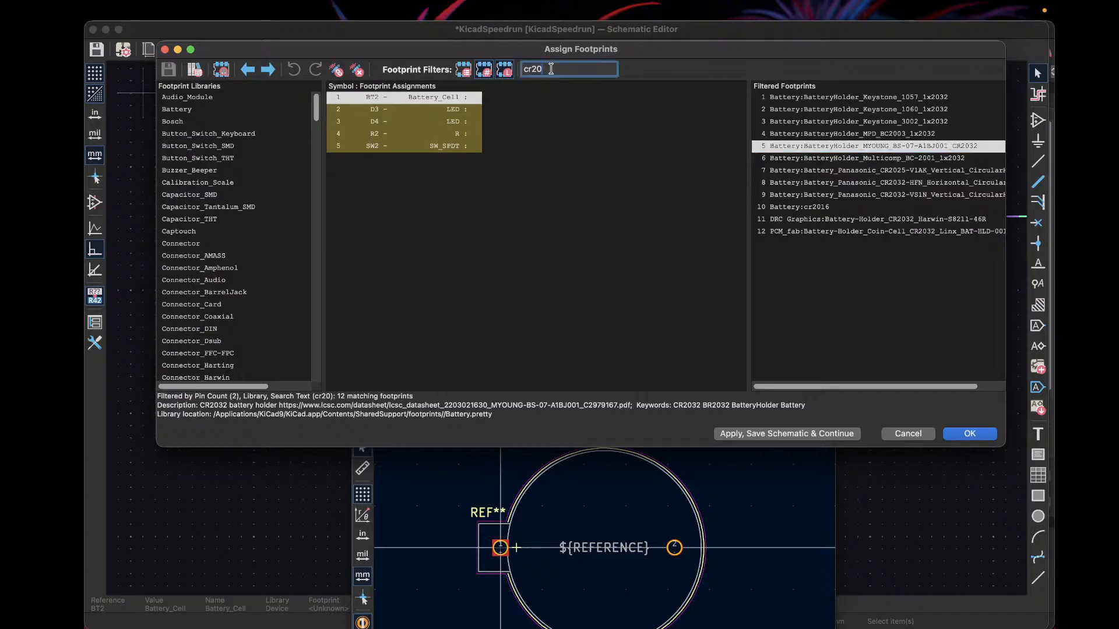
{"action": "double_click", "coordinate": [550, 68]}
{"action": "left_click", "coordinate": [549, 68]}
{"action": "left_click", "coordinate": [884, 99]}
{"action": "scroll", "coordinate": [876, 167], "scroll_direction": "right", "scroll_amount": 3}
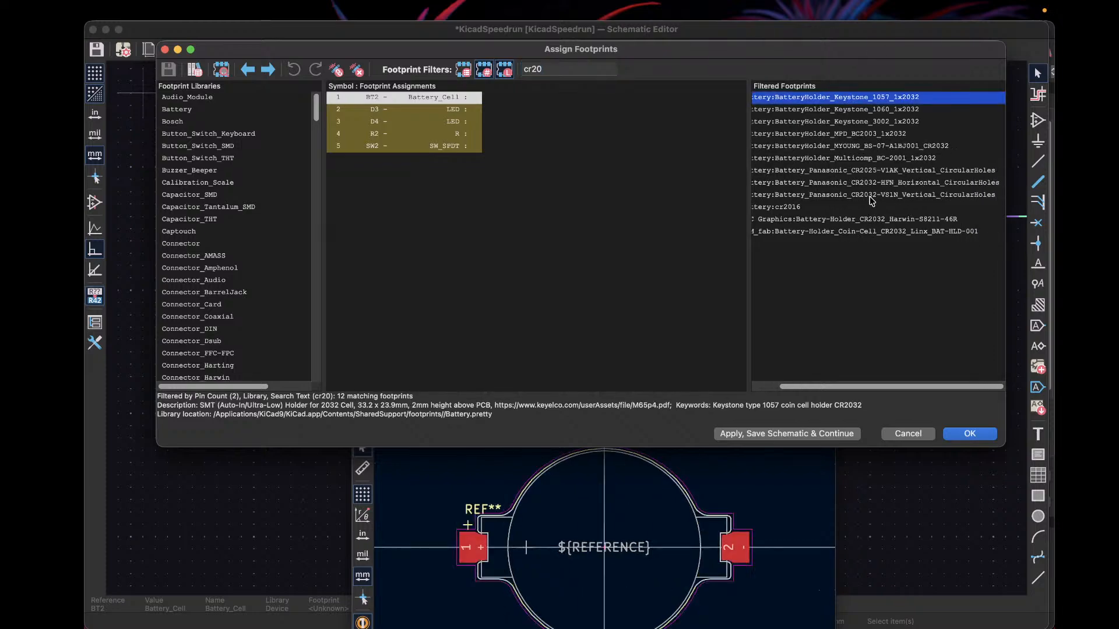
{"action": "left_click", "coordinate": [842, 170]}
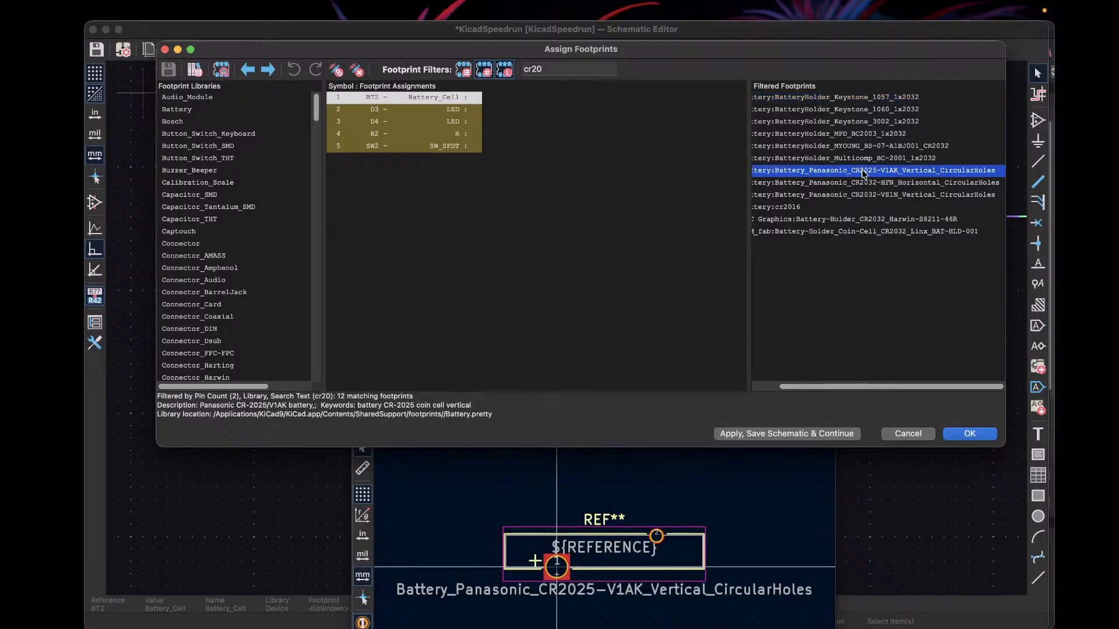
Step: Narrow the footprint filter to cr2032 and preview the Keystone 1057, 1060 and 3002 battery holders
{"action": "left_click", "coordinate": [589, 69]}
{"action": "type", "text": "32"}
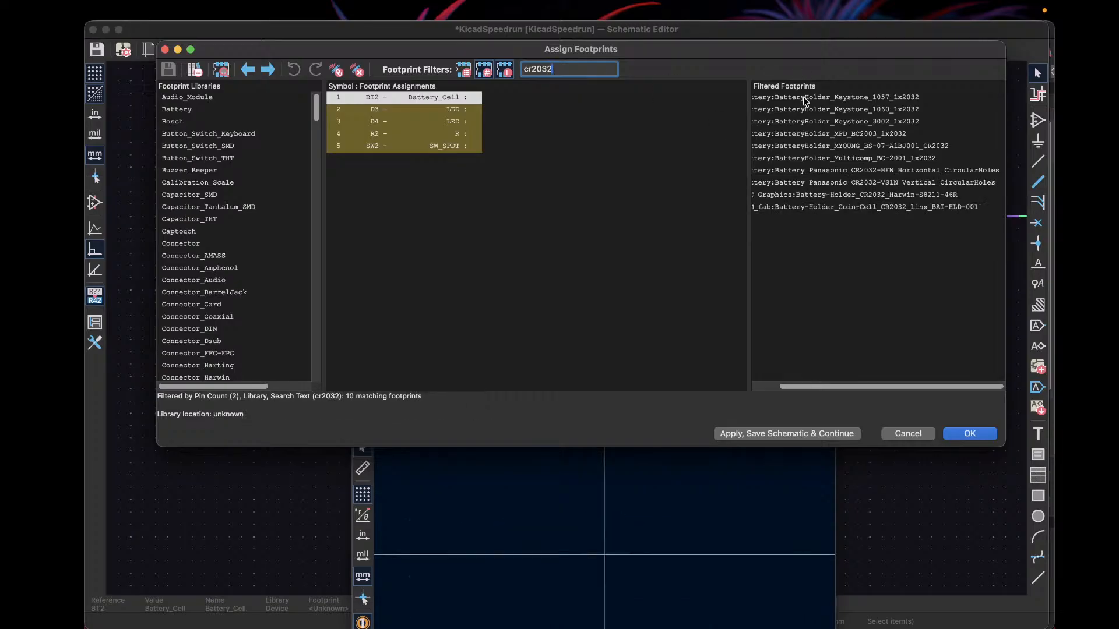
{"action": "left_click", "coordinate": [802, 98]}
{"action": "key", "text": "Down"}
{"action": "key", "text": "Down"}
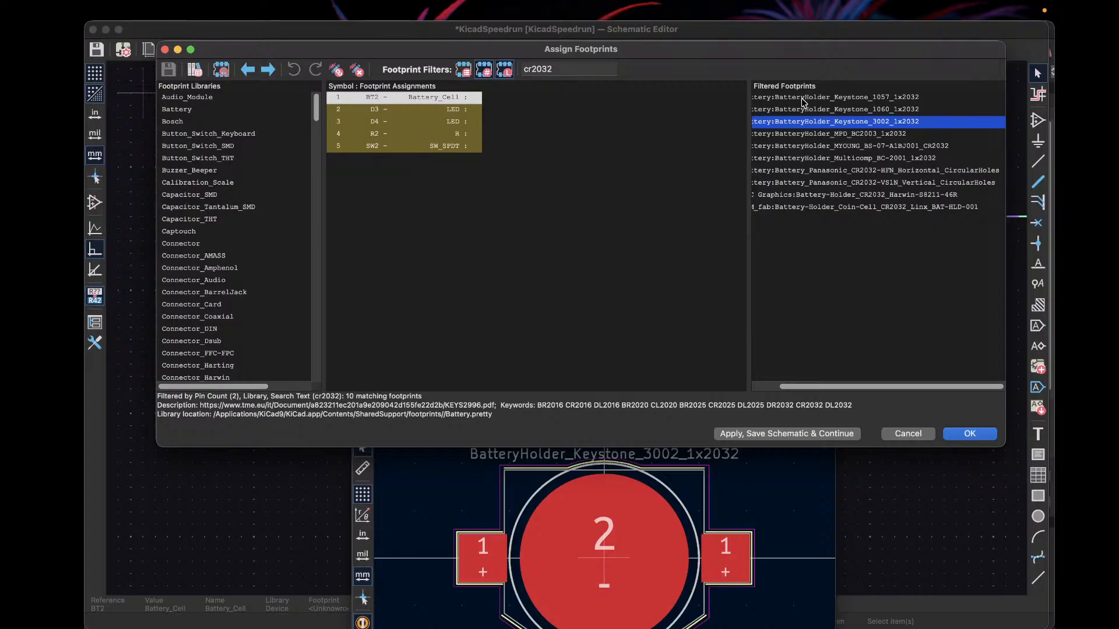
Step: Assign PCM_fab:Battery-Holder_Coin-Cell_CR2032_Linx_BAT-HLD-001 to battery BT2 after previewing the other holders, and accept the footprint assignments
{"action": "key", "text": "Down"}
{"action": "key", "text": "Down"}
{"action": "key", "text": "Down"}
{"action": "key", "text": "Down"}
{"action": "key", "text": "Down"}
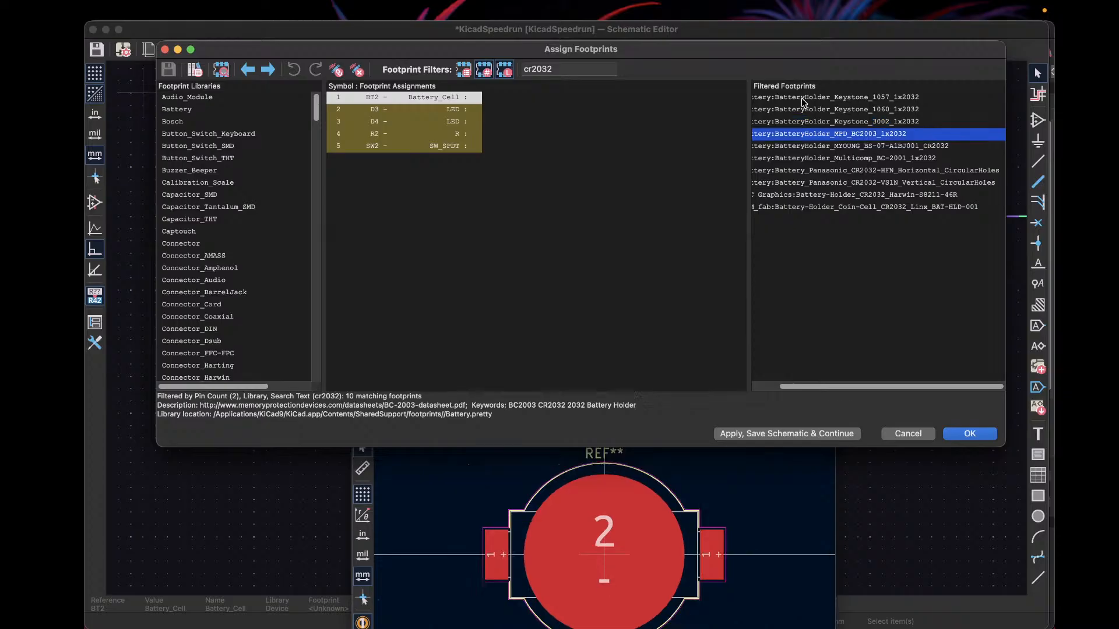
{"action": "key", "text": "Down"}
{"action": "key", "text": "Down"}
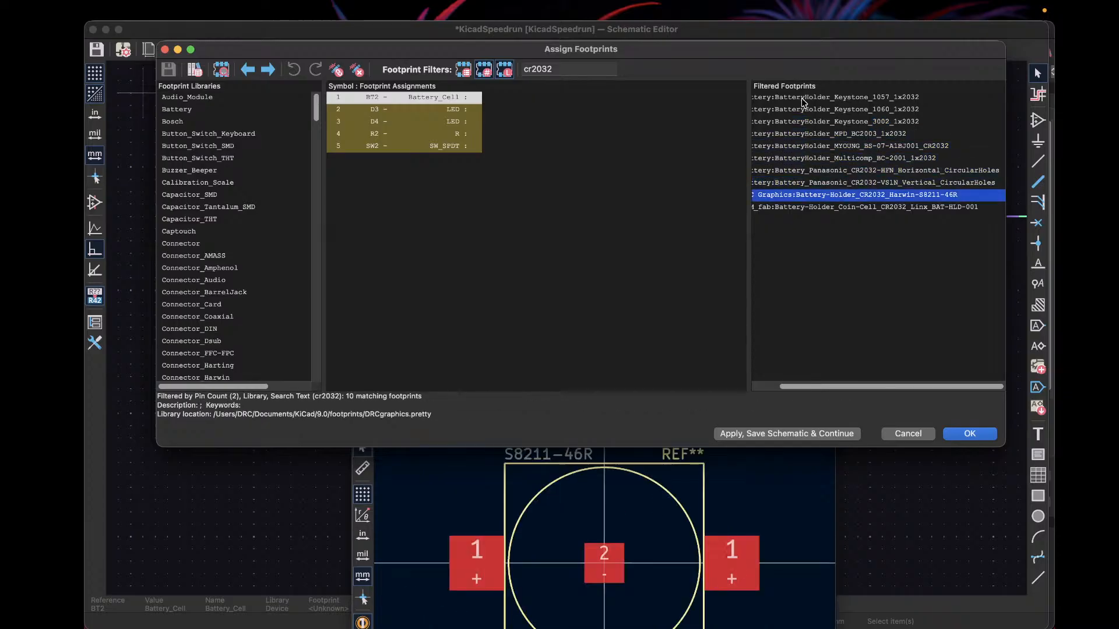
{"action": "double_click", "coordinate": [775, 207]}
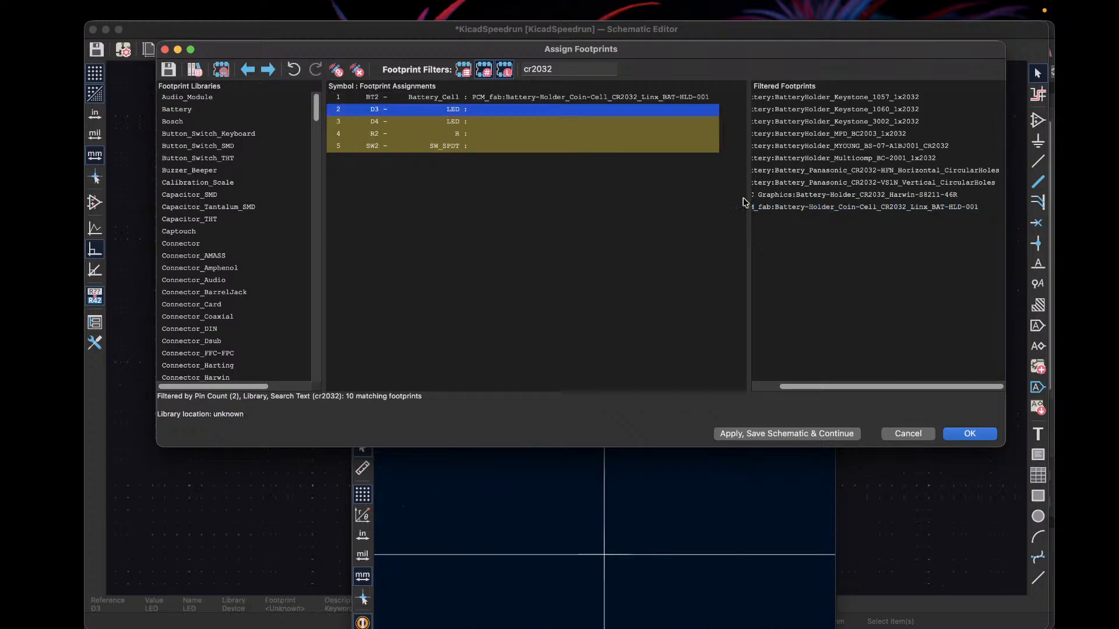
{"action": "left_click", "coordinate": [970, 433]}
Step: Switch to Brave Browser and show the LCSC product page for the Keystone Battery Holder 3034
{"action": "key", "text": "ctrl+Up"}
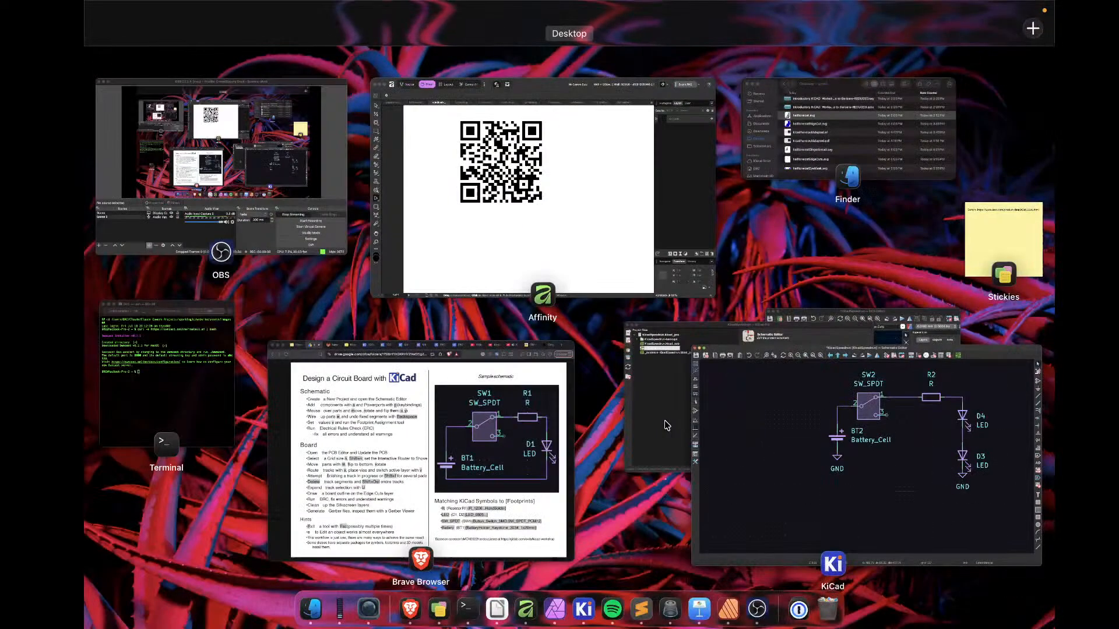
{"action": "left_click", "coordinate": [346, 480]}
{"action": "left_click", "coordinate": [354, 39]}
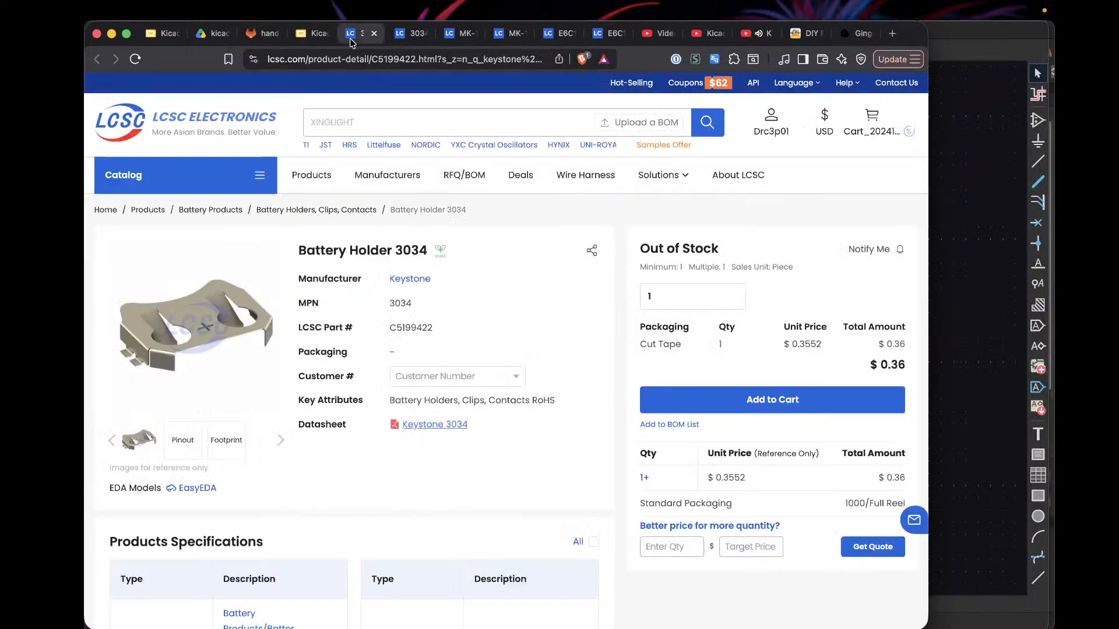
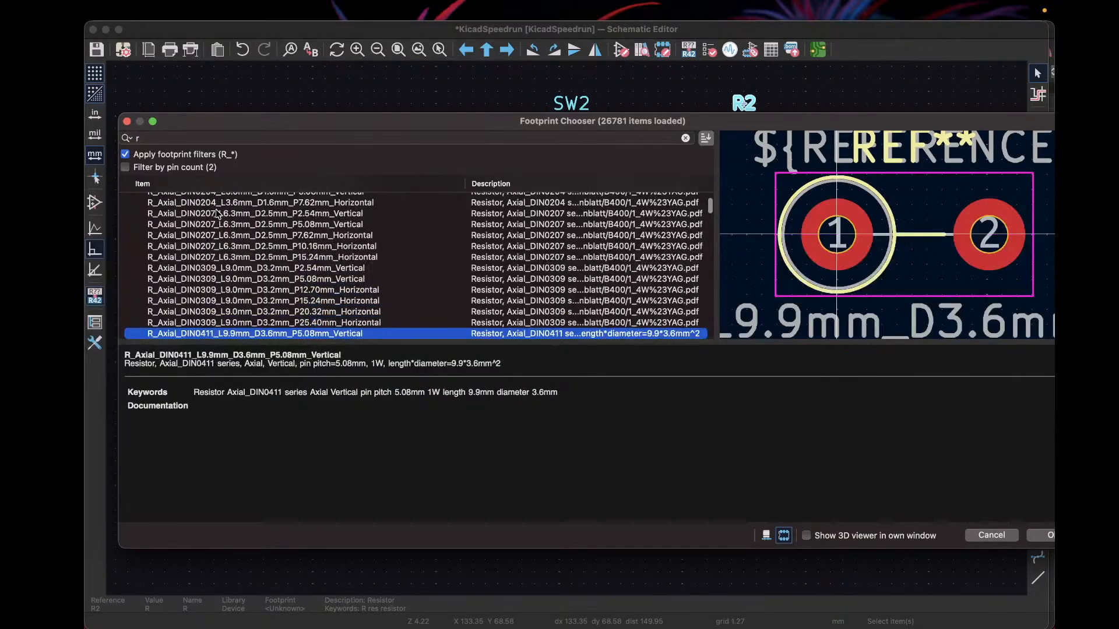
Step: Browse the axial resistor footprints for R2 and preview several through-hole variants, including R_Axial_DIN0204_L3.6mm_D1.6mm_P5.08mm_Horizontal
{"action": "scroll", "coordinate": [245, 231], "scroll_direction": "down", "scroll_amount": 10}
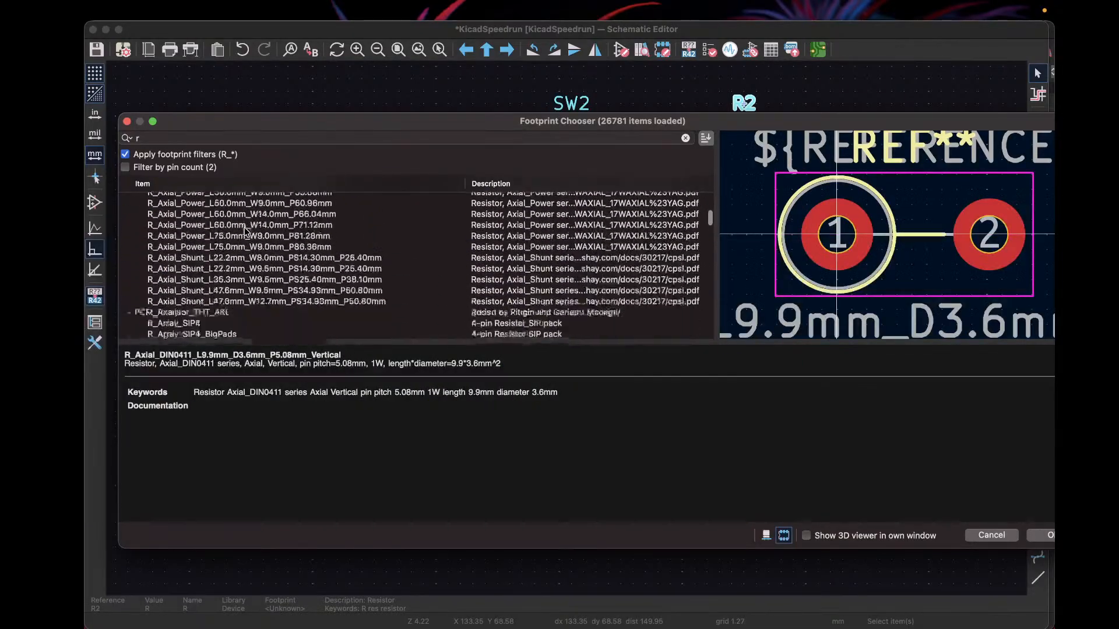
{"action": "scroll", "coordinate": [245, 230], "scroll_direction": "up", "scroll_amount": 3}
{"action": "left_click", "coordinate": [257, 257]}
{"action": "scroll", "coordinate": [257, 260], "scroll_direction": "down", "scroll_amount": 10}
{"action": "scroll", "coordinate": [257, 260], "scroll_direction": "up", "scroll_amount": 5}
{"action": "scroll", "coordinate": [257, 261], "scroll_direction": "down", "scroll_amount": 10}
{"action": "left_click", "coordinate": [257, 256]}
{"action": "scroll", "coordinate": [255, 259], "scroll_direction": "down", "scroll_amount": 10}
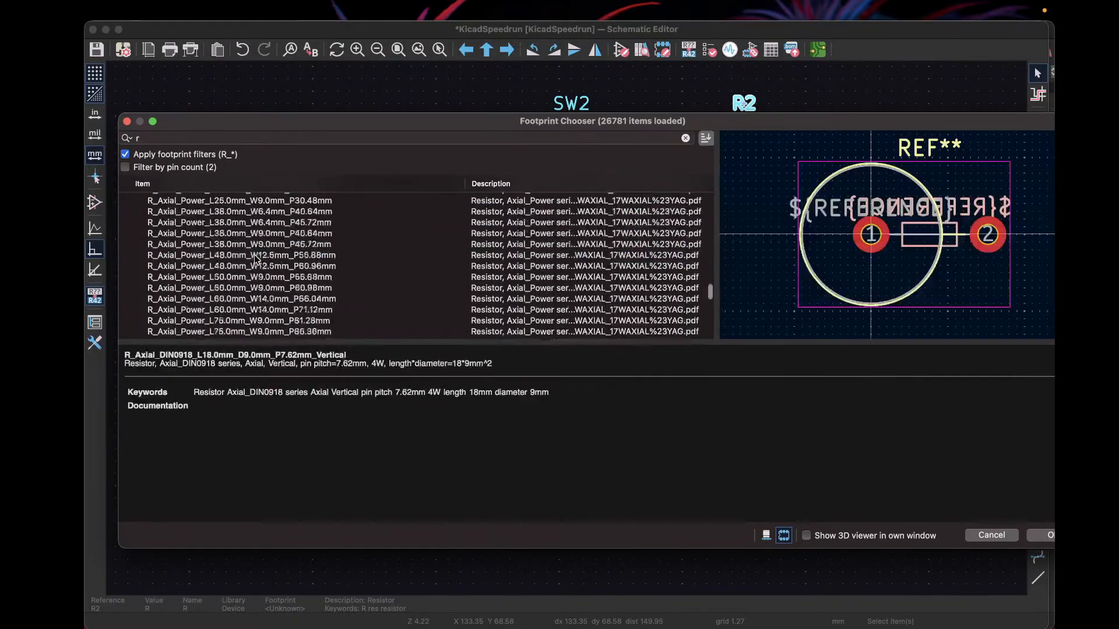
{"action": "left_click", "coordinate": [254, 263]}
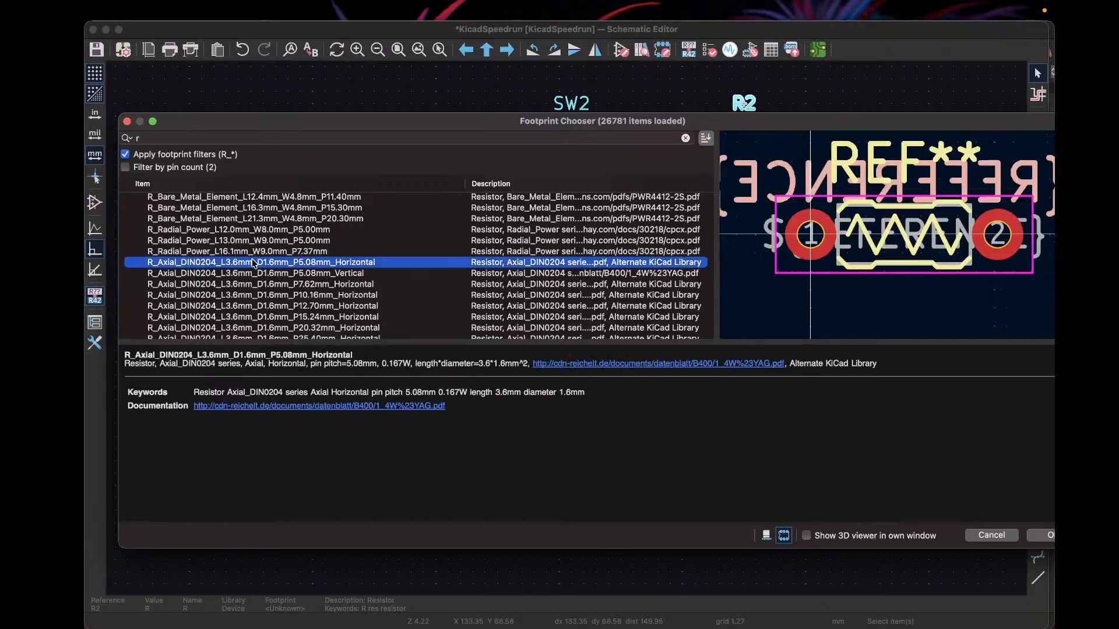
{"action": "scroll", "coordinate": [254, 263], "scroll_direction": "up", "scroll_amount": 10}
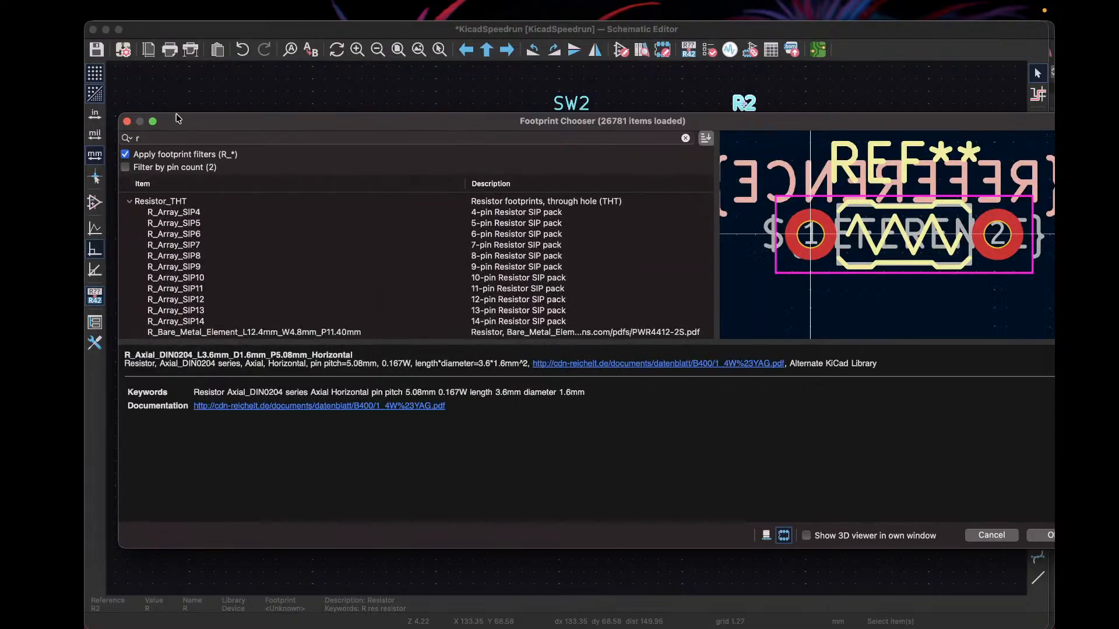
Step: Filter the resistor footprints by drc, select the DRC Graphics library, and clear the filter
{"action": "left_click", "coordinate": [172, 137]}
{"action": "type", "text": "drc"}
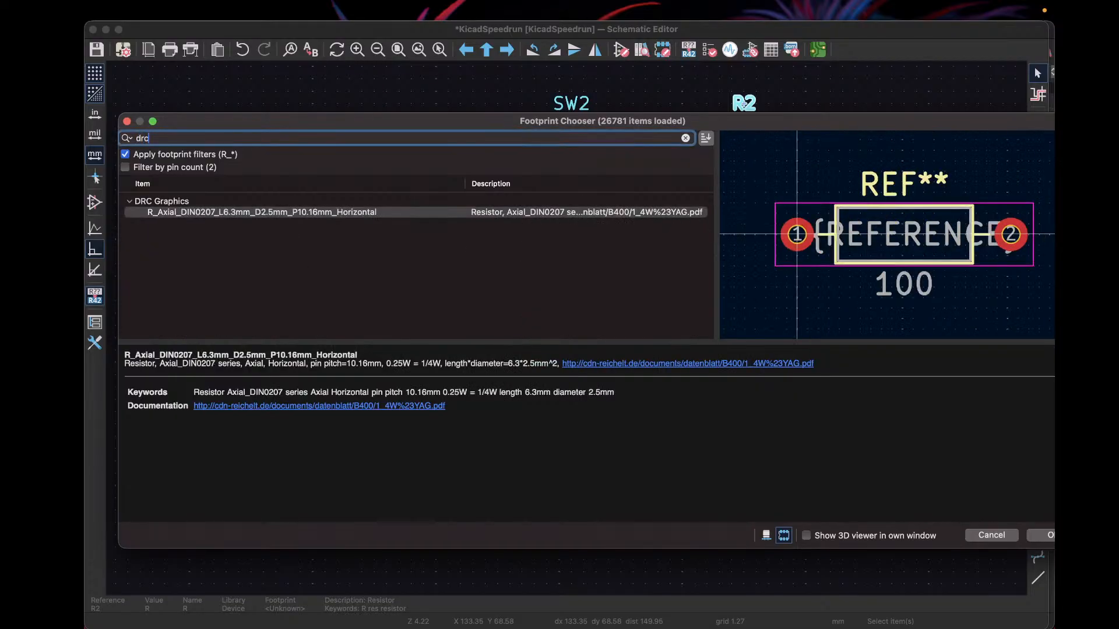
{"action": "left_click", "coordinate": [169, 202]}
{"action": "double_click", "coordinate": [174, 137]}
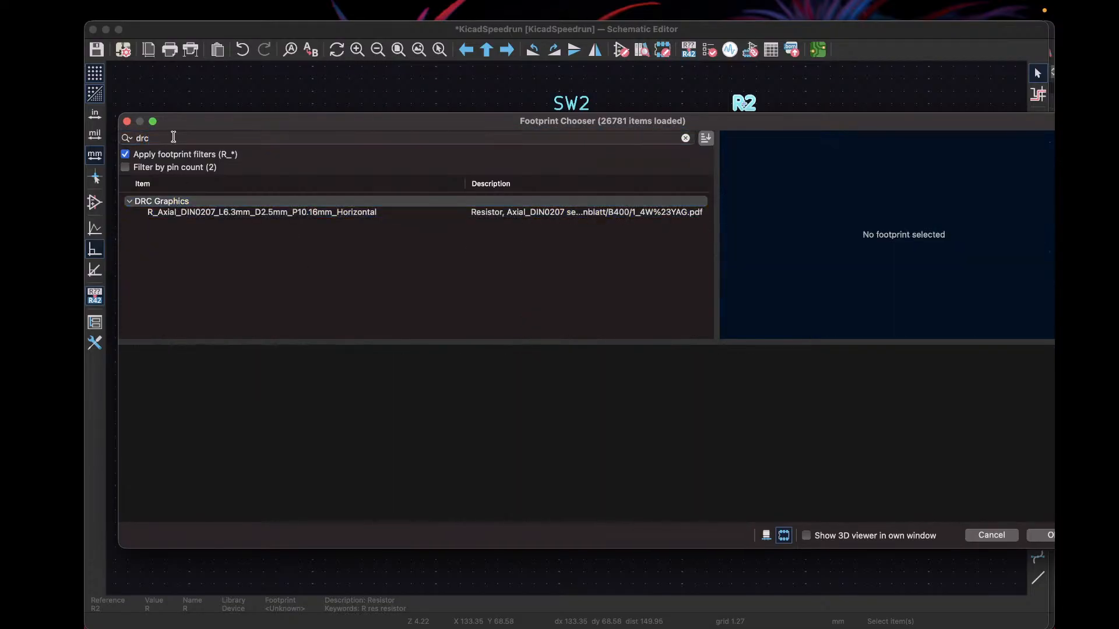
{"action": "key", "text": "BackSpace"}
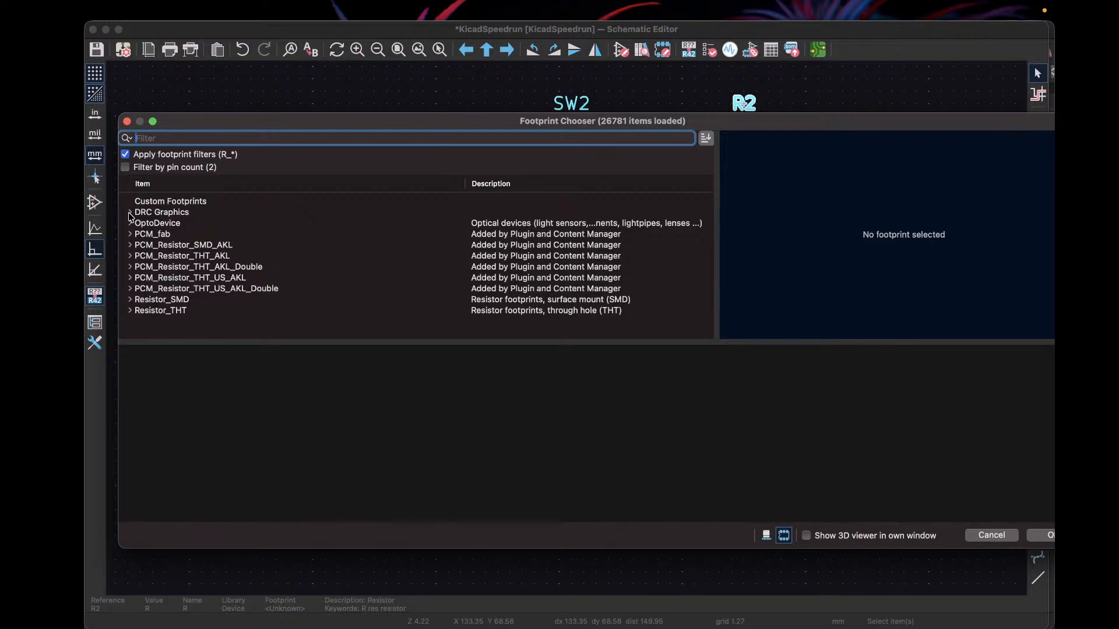
Step: Look inside the DRC Graphics library, and cancel the footprint chooser and R2's symbol properties without assigning a footprint
{"action": "left_click", "coordinate": [131, 214]}
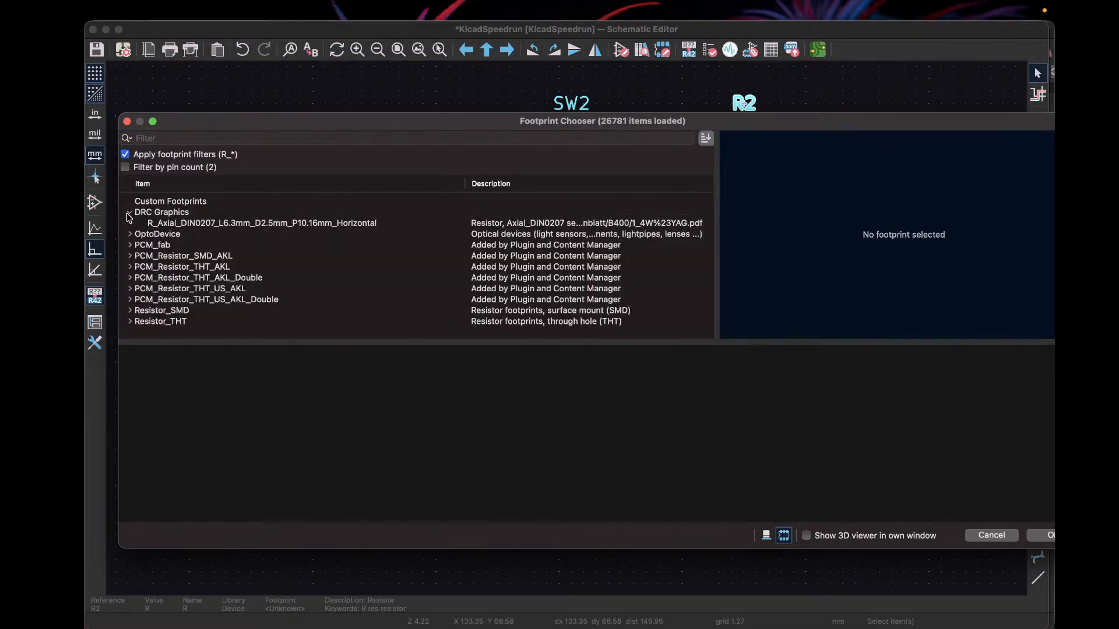
{"action": "left_click", "coordinate": [128, 213]}
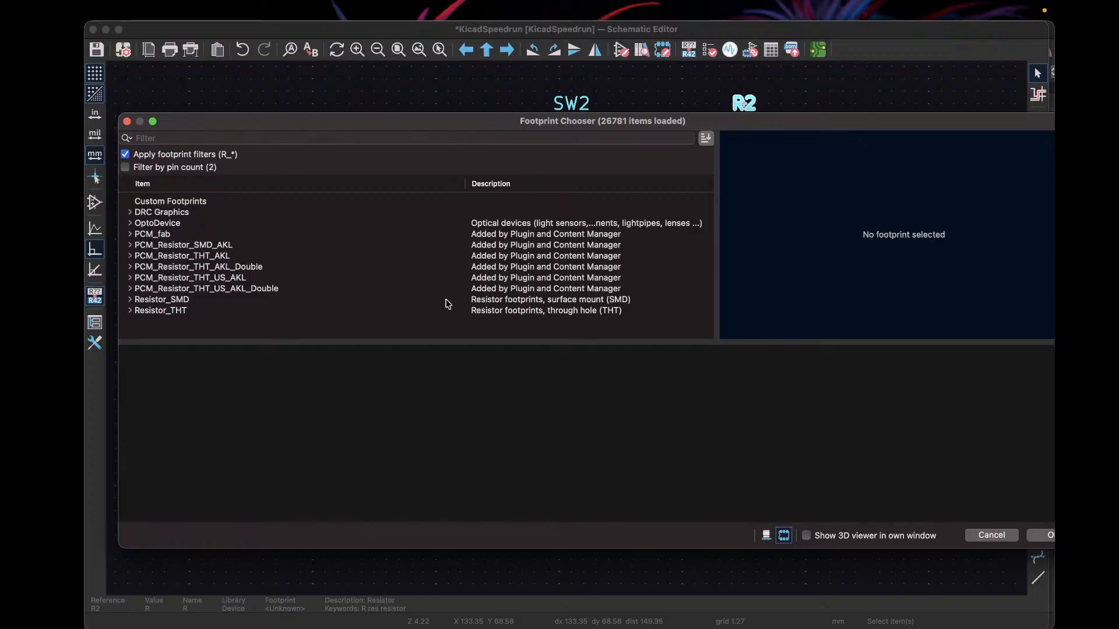
{"action": "left_click", "coordinate": [996, 535]}
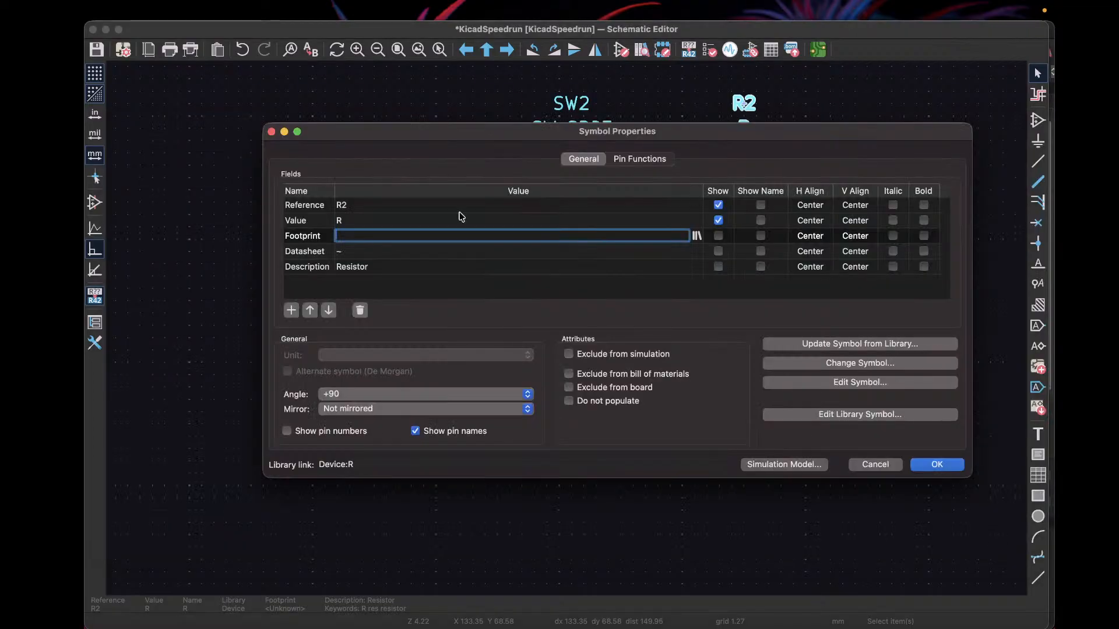
{"action": "left_click", "coordinate": [874, 464]}
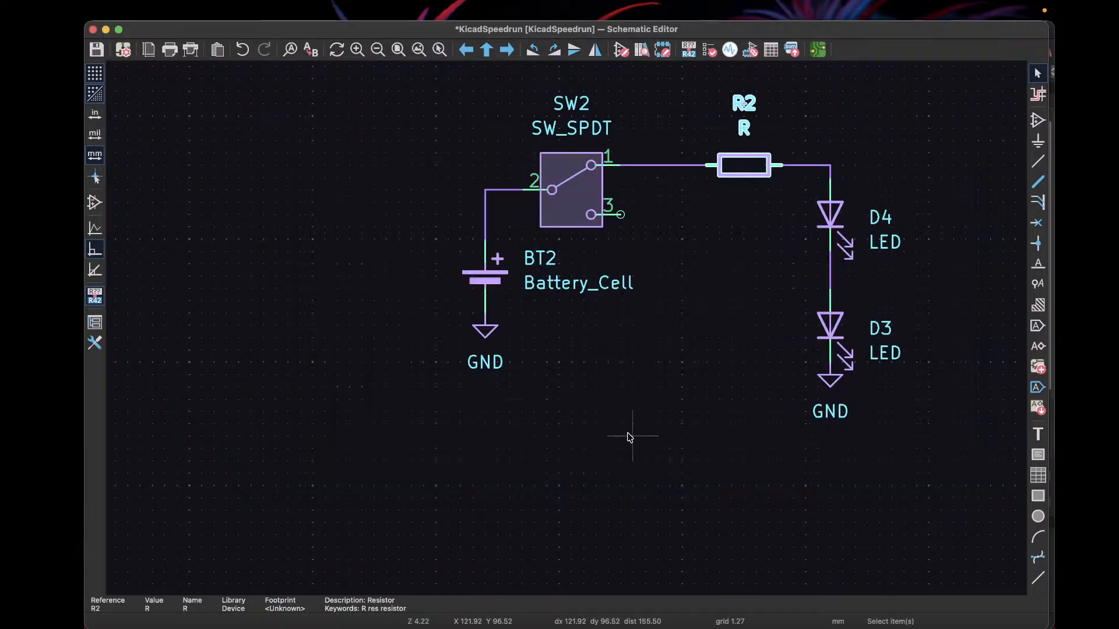
Step: Switch to Brave Browser and open the Adafruit shop in a new tab
{"action": "key", "text": "ctrl+Up"}
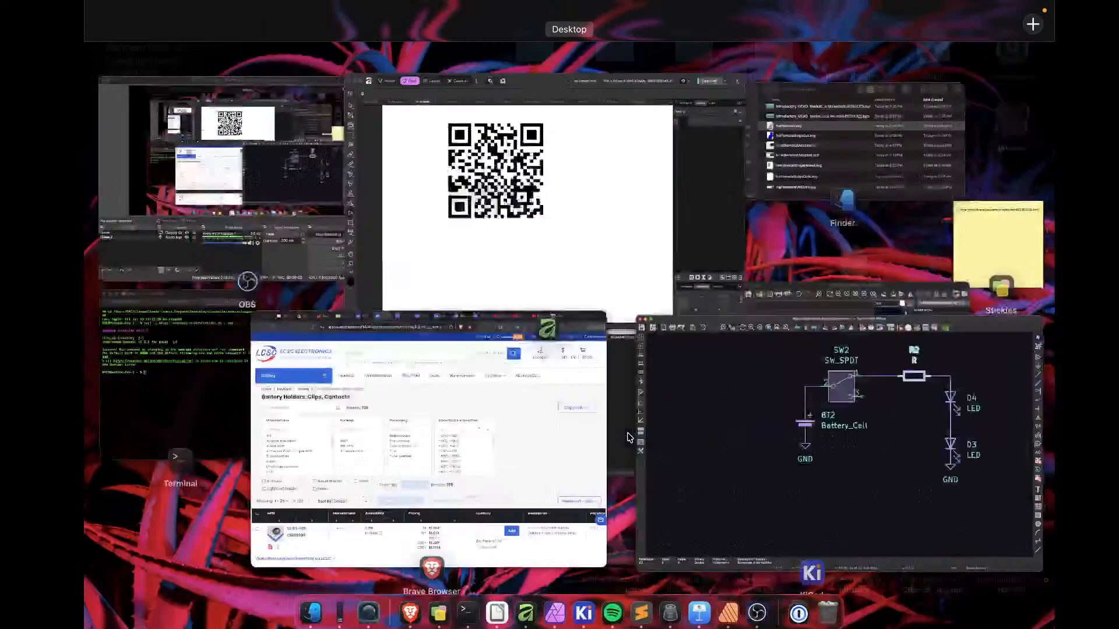
{"action": "left_click", "coordinate": [489, 463]}
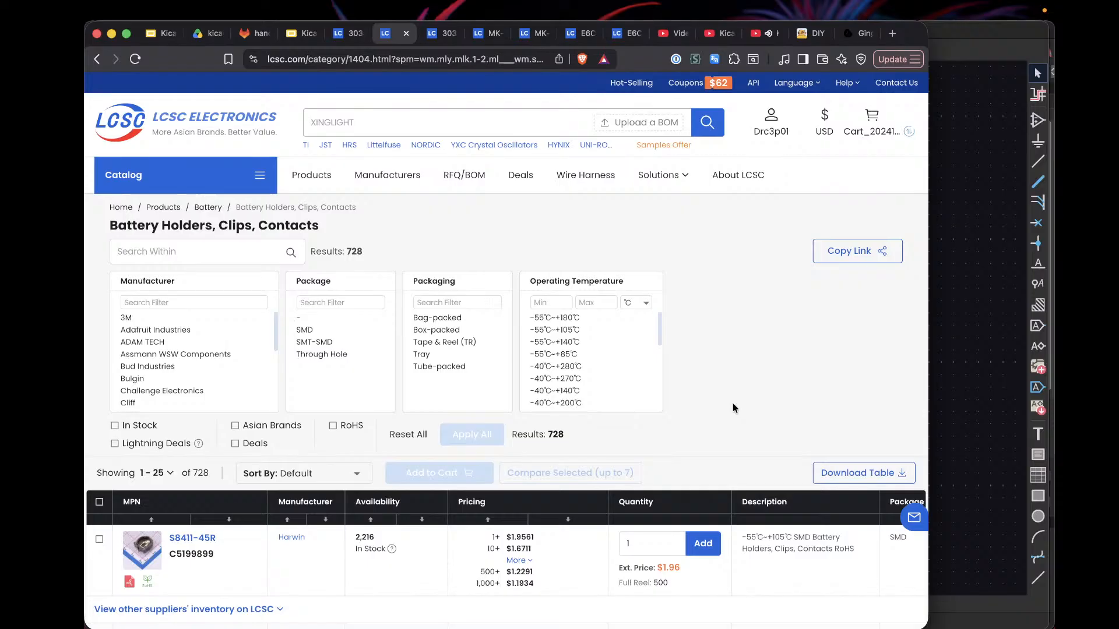
{"action": "key", "text": "super+t"}
{"action": "type", "text": "adafruit"}
{"action": "key", "text": "Return"}
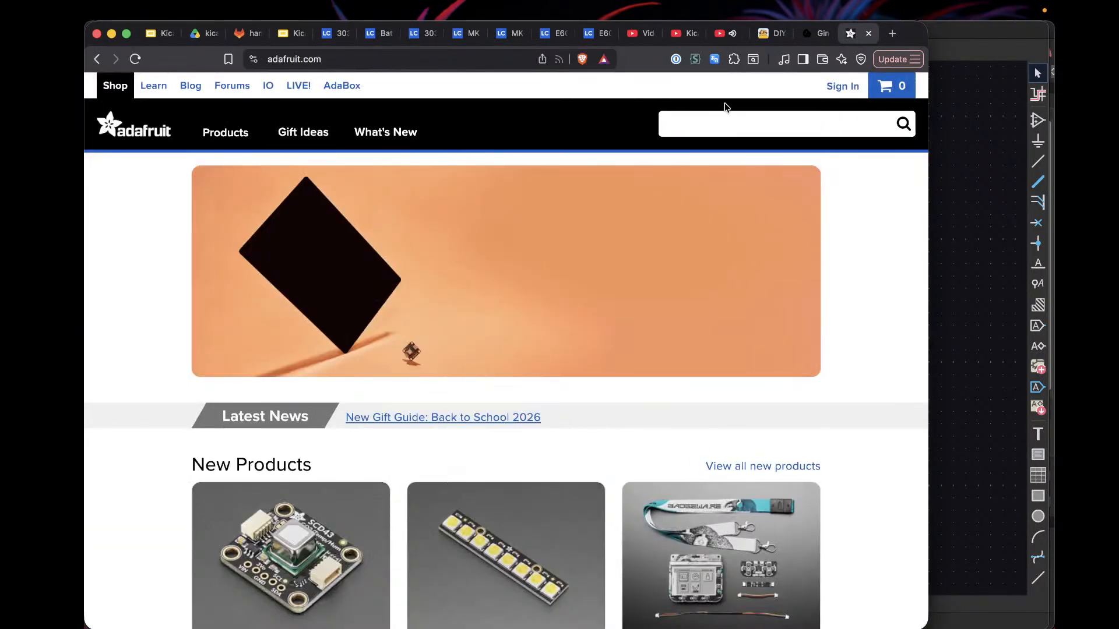
Step: Search the Adafruit shop for resistors and open the Through-Hole Resistors - 10K ohm 5% 1/4W product page
{"action": "left_click", "coordinate": [723, 129]}
{"action": "type", "text": "resistors"}
{"action": "key", "text": "Return"}
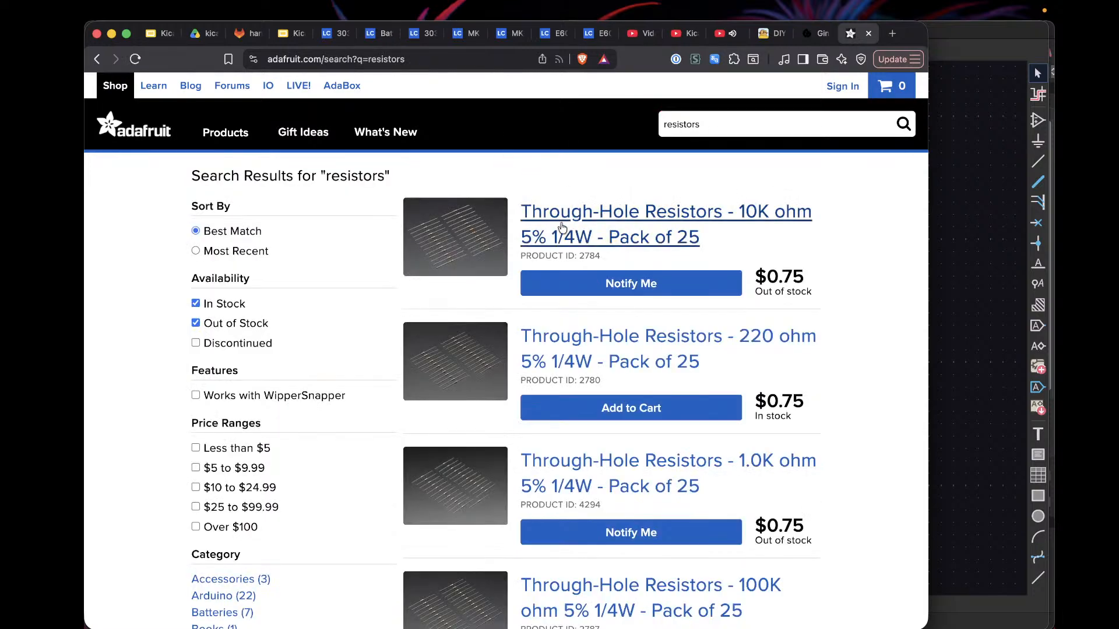
{"action": "left_click", "coordinate": [558, 216]}
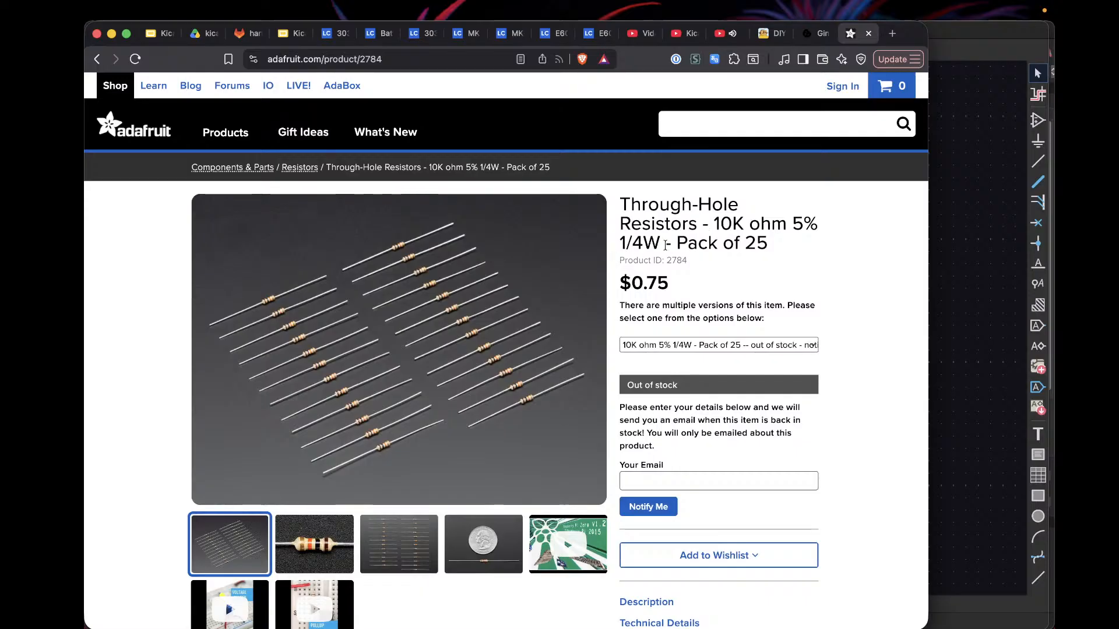
Step: Open the Resistor Datasheet from the product's technical details
{"action": "scroll", "coordinate": [331, 504], "scroll_direction": "down", "scroll_amount": 15}
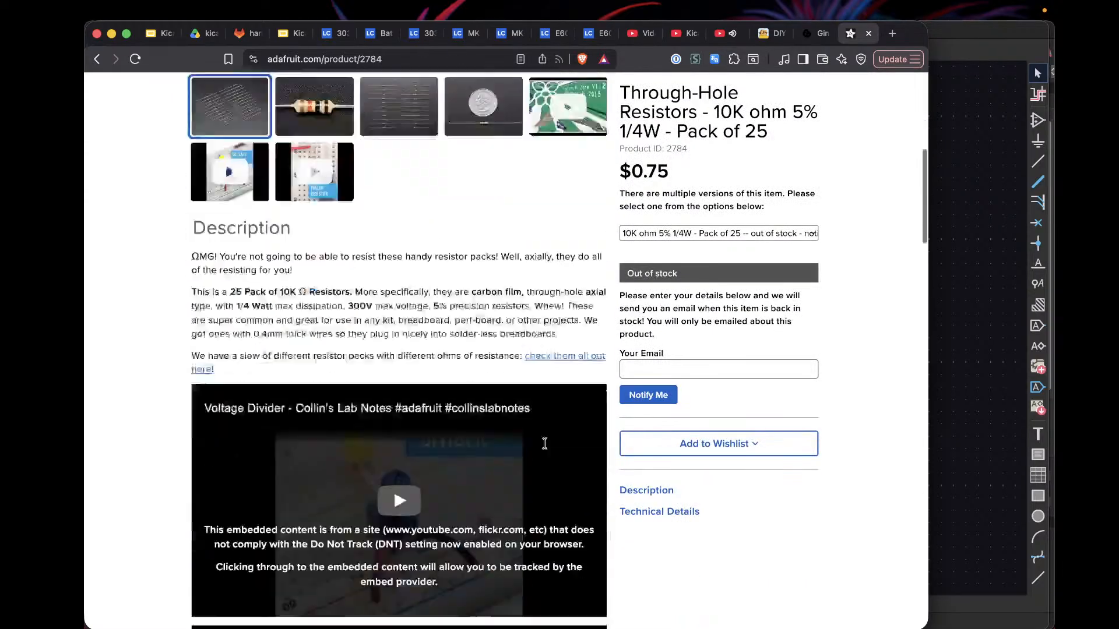
{"action": "scroll", "coordinate": [546, 448], "scroll_direction": "down", "scroll_amount": 7}
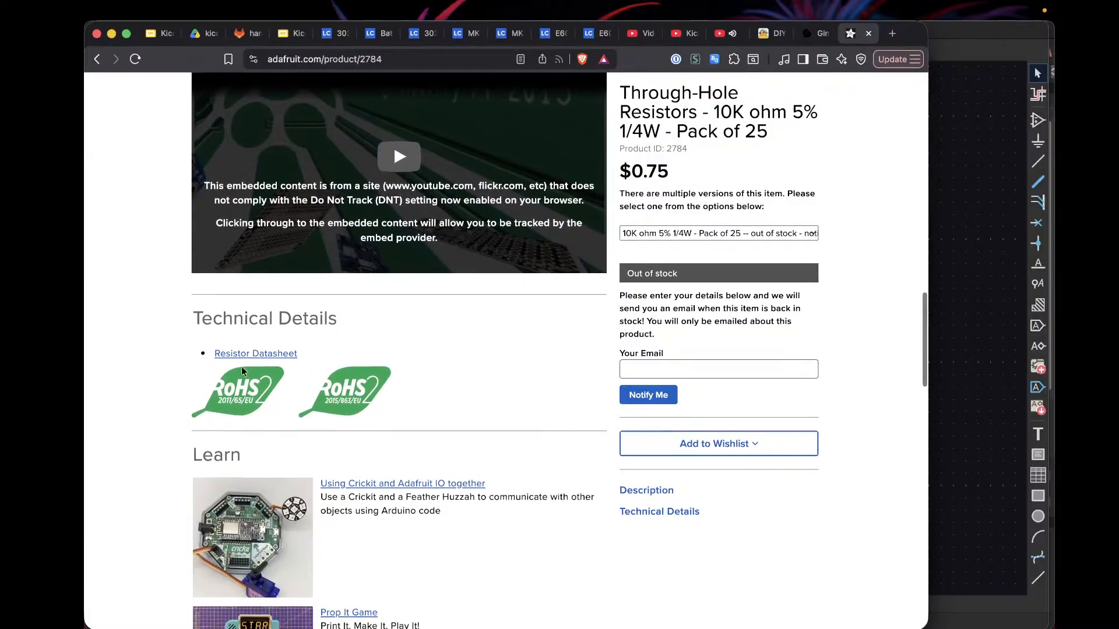
{"action": "left_click", "coordinate": [268, 351]}
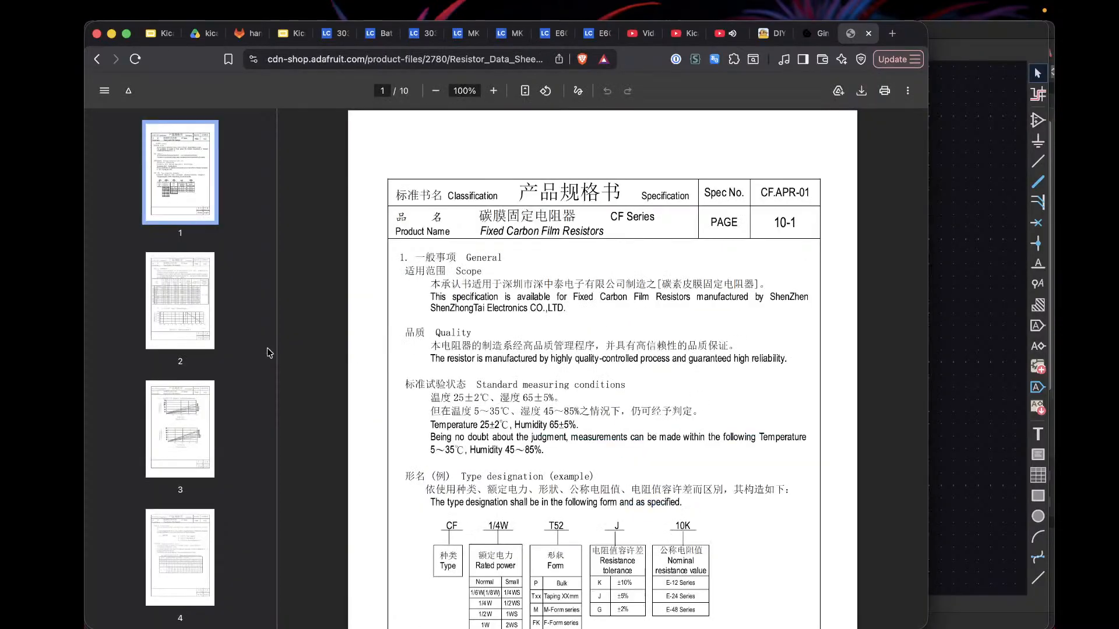
Step: Go through the resistor datasheet to page 10 and examine the external dimensions drawings and table
{"action": "scroll", "coordinate": [720, 381], "scroll_direction": "down", "scroll_amount": 20}
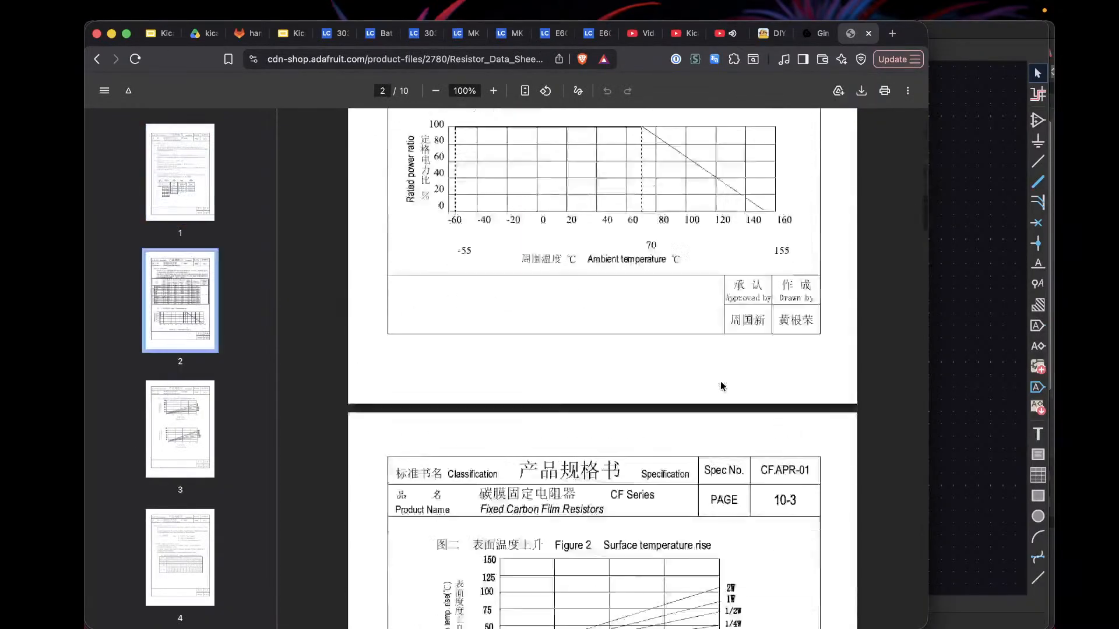
{"action": "scroll", "coordinate": [720, 385], "scroll_direction": "down", "scroll_amount": 20}
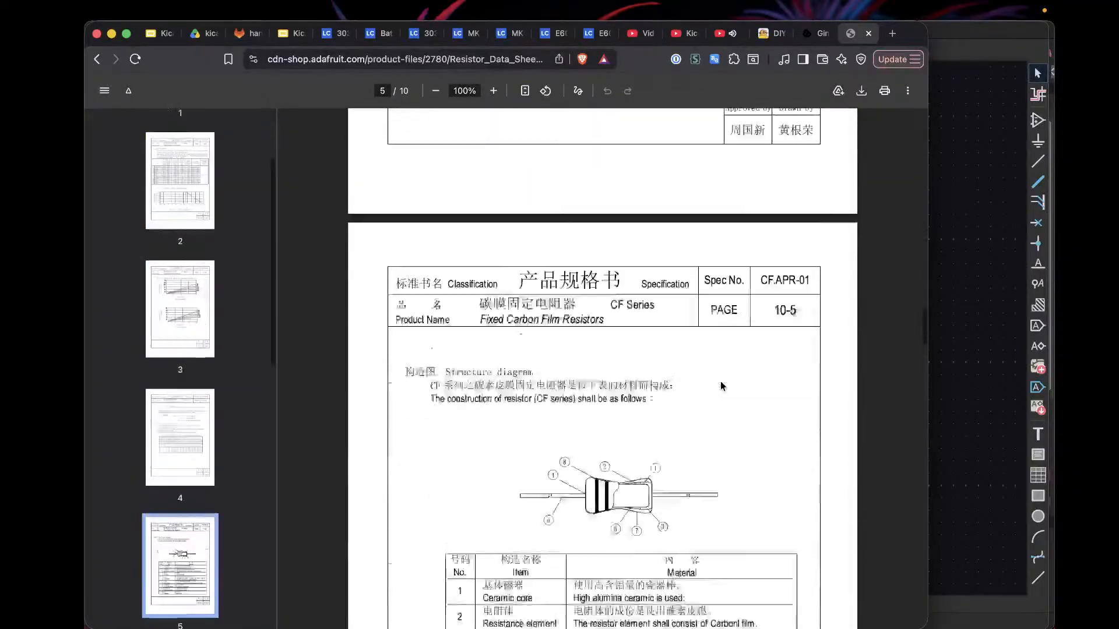
{"action": "scroll", "coordinate": [722, 386], "scroll_direction": "down", "scroll_amount": 2}
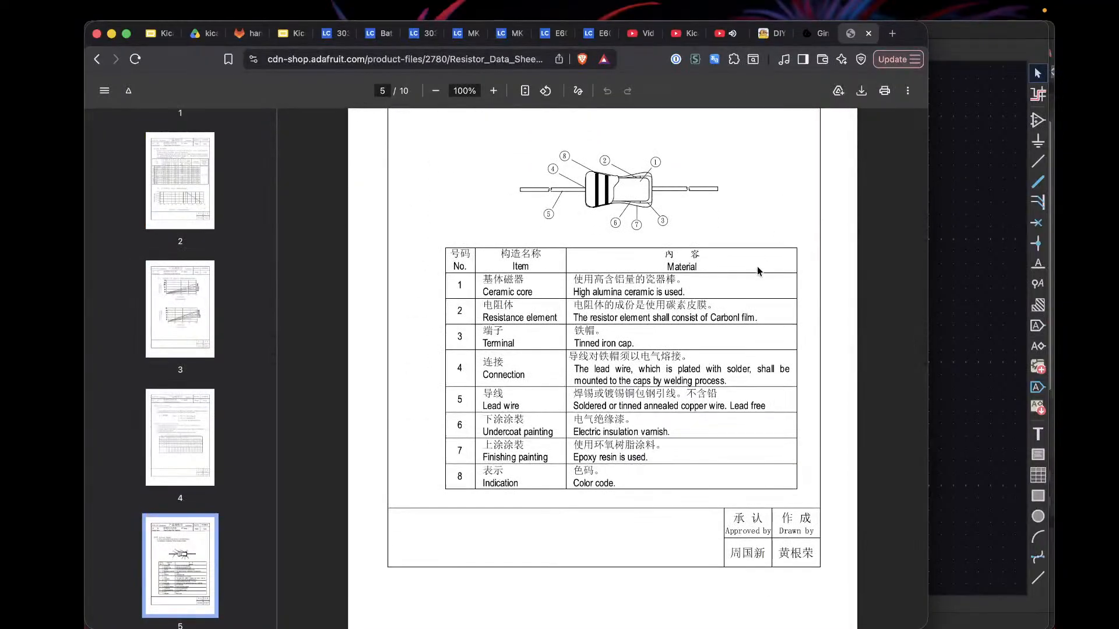
{"action": "scroll", "coordinate": [762, 262], "scroll_direction": "down", "scroll_amount": 20}
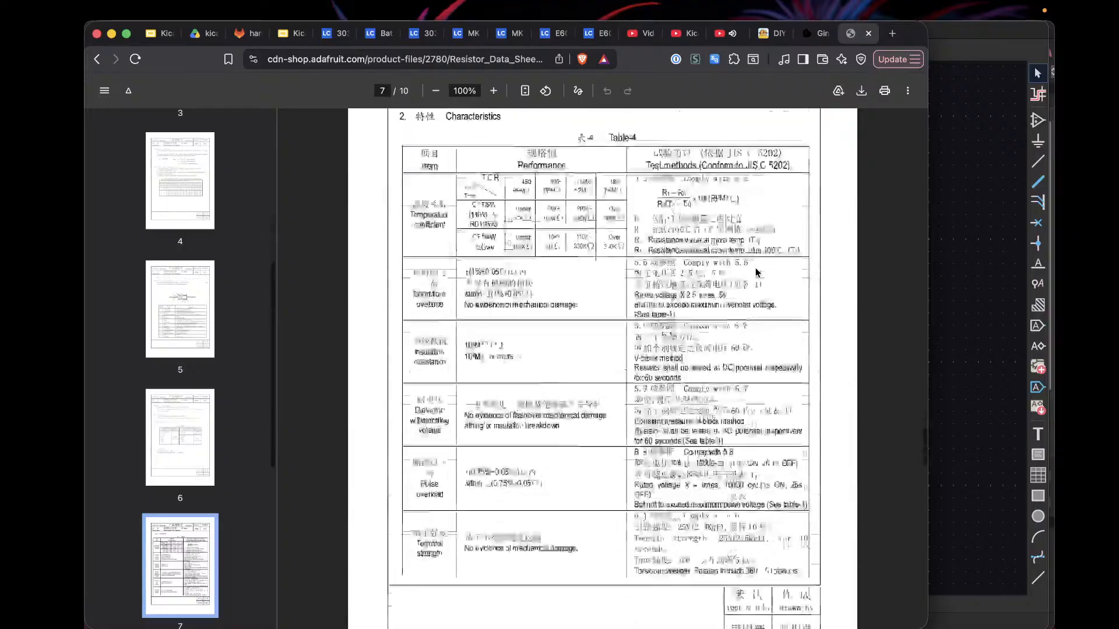
{"action": "scroll", "coordinate": [755, 270], "scroll_direction": "down", "scroll_amount": 20}
{"action": "scroll", "coordinate": [755, 272], "scroll_direction": "down", "scroll_amount": 20}
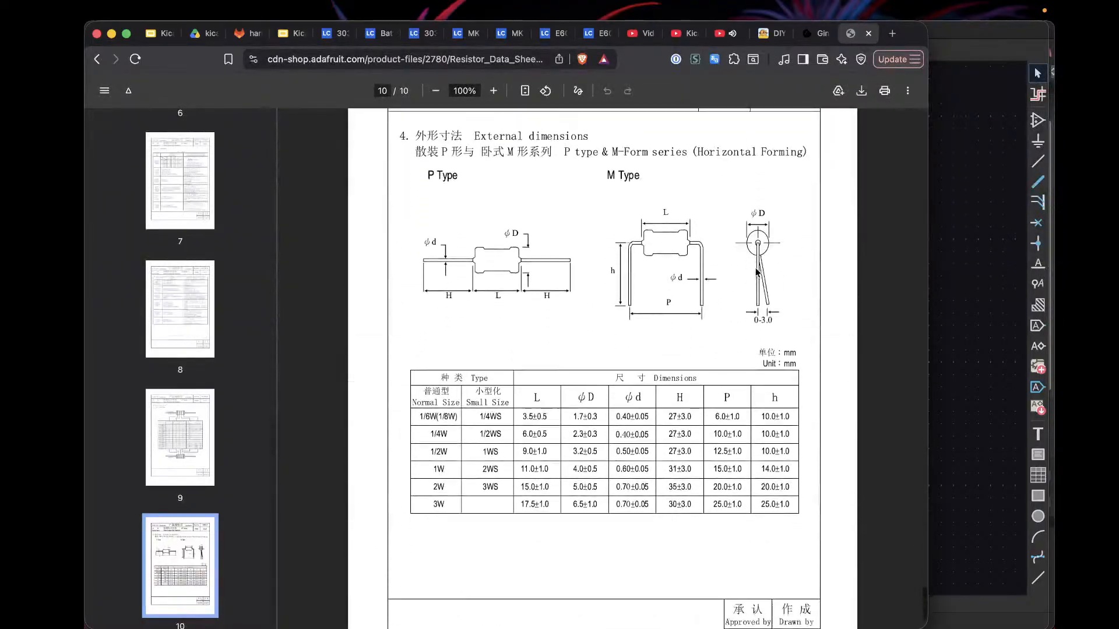
{"action": "scroll", "coordinate": [755, 270], "scroll_direction": "down", "scroll_amount": 2}
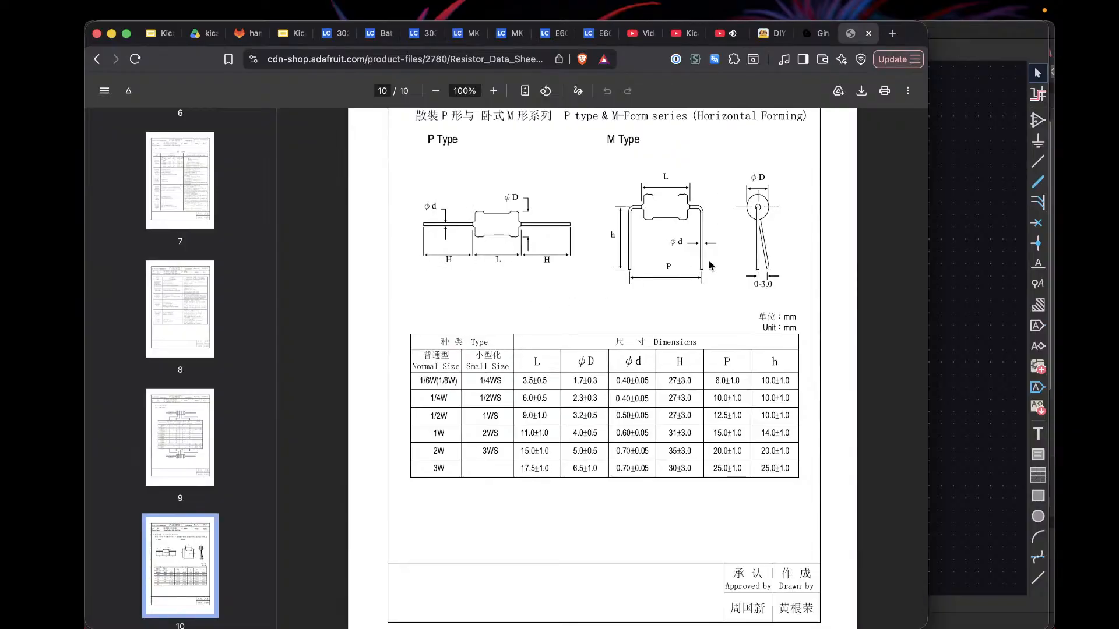
{"action": "scroll", "coordinate": [606, 274], "scroll_direction": "down", "scroll_amount": 2}
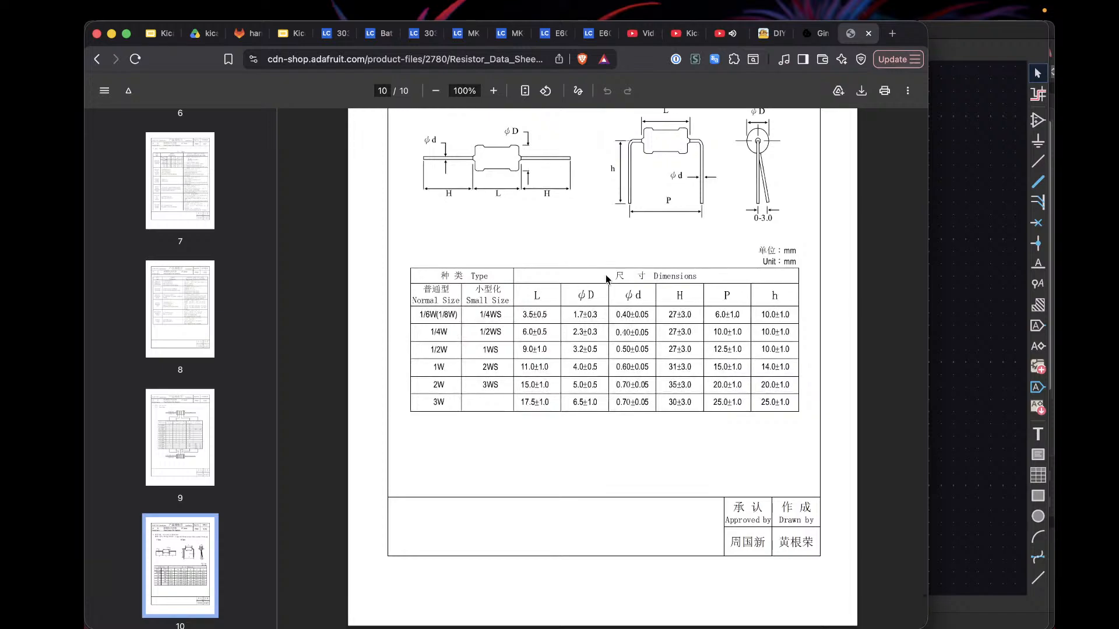
{"action": "scroll", "coordinate": [606, 275], "scroll_direction": "up", "scroll_amount": 5}
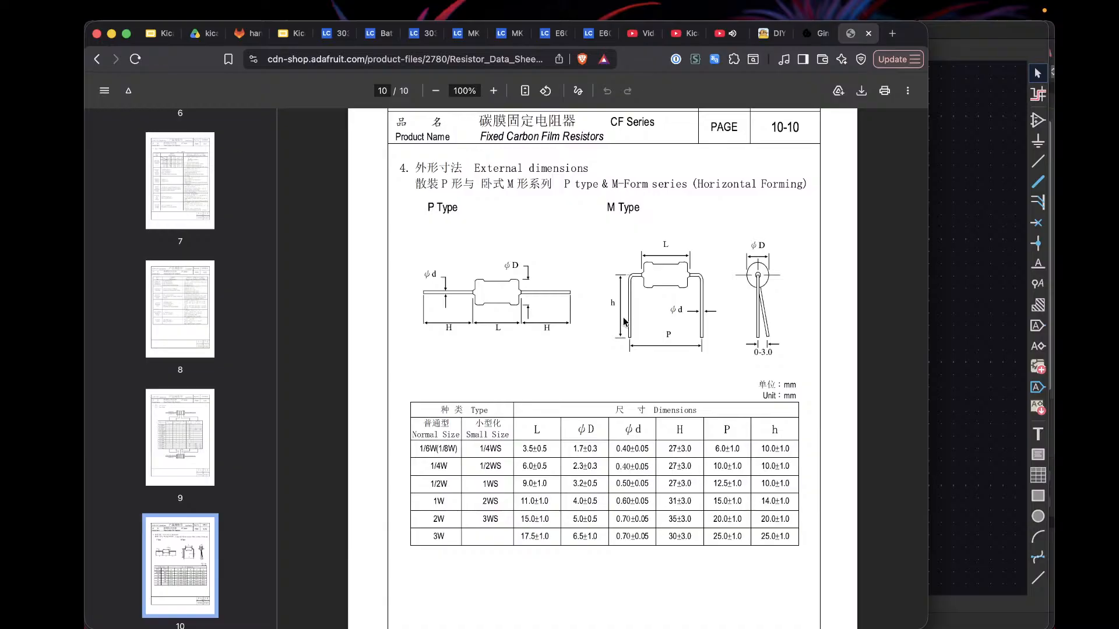
Step: Switch to the KicadSpeedrun project window in KiCad and open the Plugin and Content Manager
{"action": "key", "text": "ctrl+Up"}
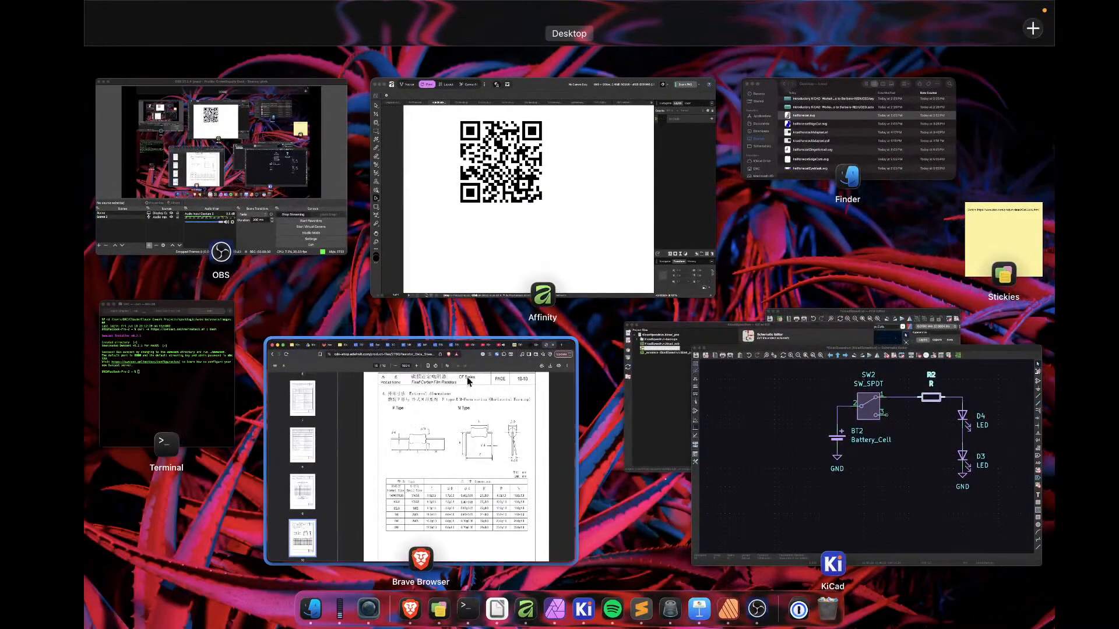
{"action": "left_click", "coordinate": [473, 393]}
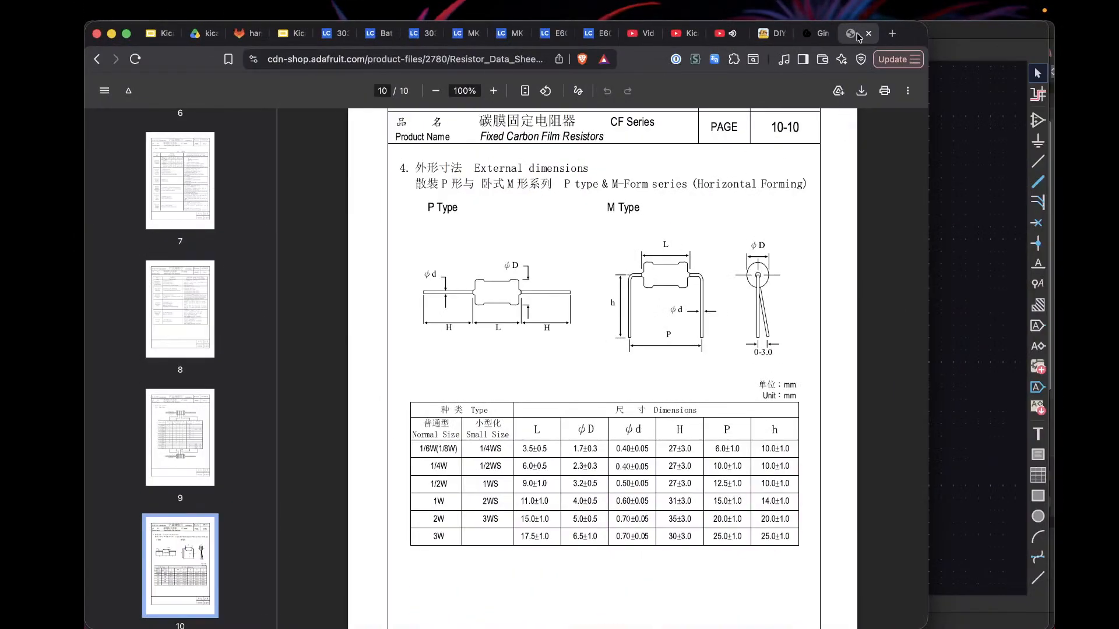
{"action": "key", "text": "ctrl+Up"}
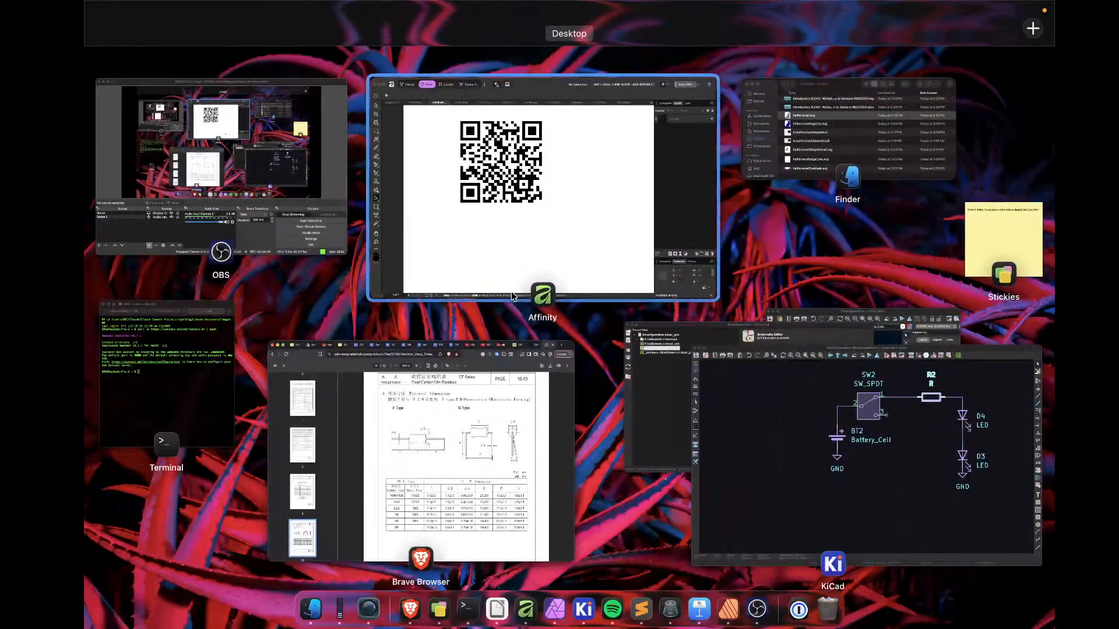
{"action": "left_click", "coordinate": [656, 421]}
{"action": "left_click_drag", "start_coordinate": [653, 109], "coordinate": [636, 179]}
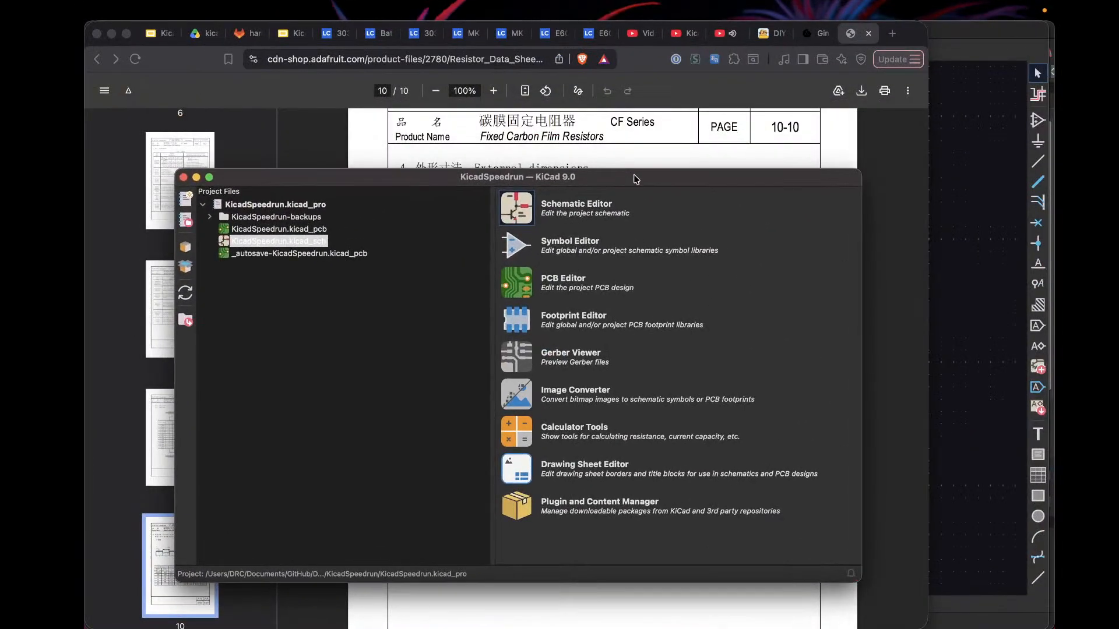
{"action": "left_click", "coordinate": [521, 510]}
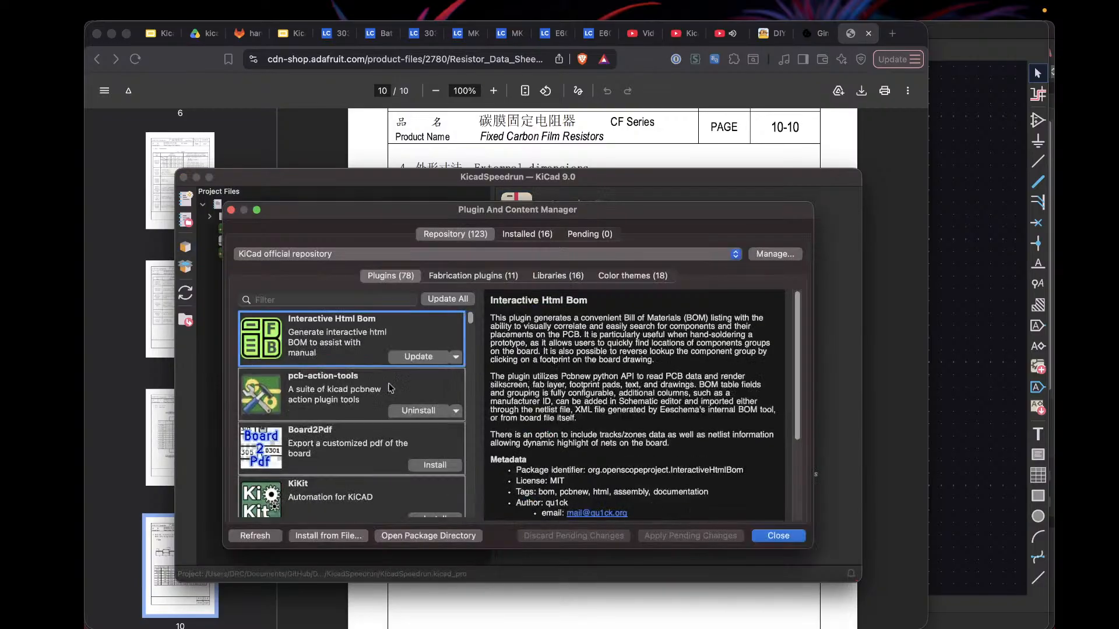
Step: Look through the plugins offered in the KiCad official repository, from Interactive Html Bom to Copper Filler, and close the Plugin and Content Manager
{"action": "left_click_drag", "start_coordinate": [643, 214], "coordinate": [726, 204]}
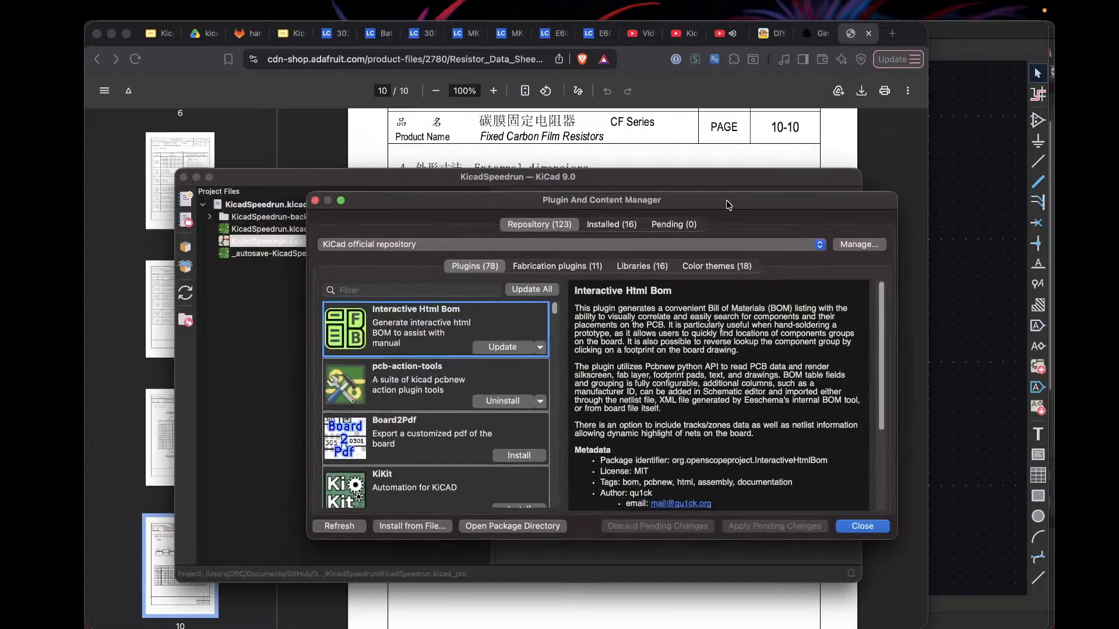
{"action": "scroll", "coordinate": [429, 373], "scroll_direction": "down", "scroll_amount": 6}
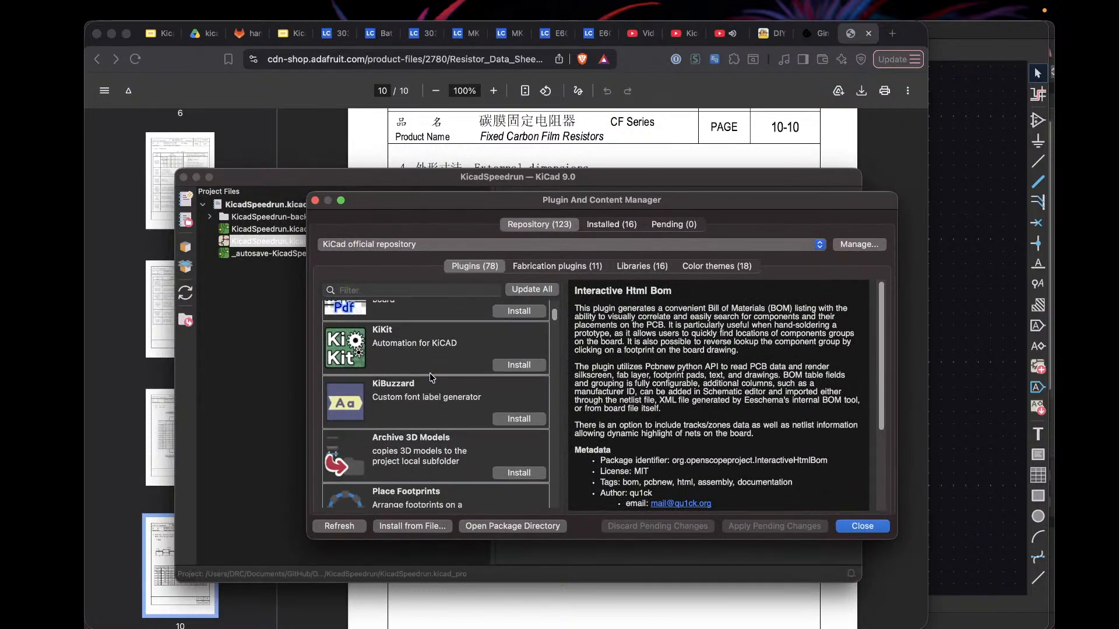
{"action": "scroll", "coordinate": [429, 373], "scroll_direction": "down", "scroll_amount": 3}
{"action": "scroll", "coordinate": [430, 376], "scroll_direction": "down", "scroll_amount": 5}
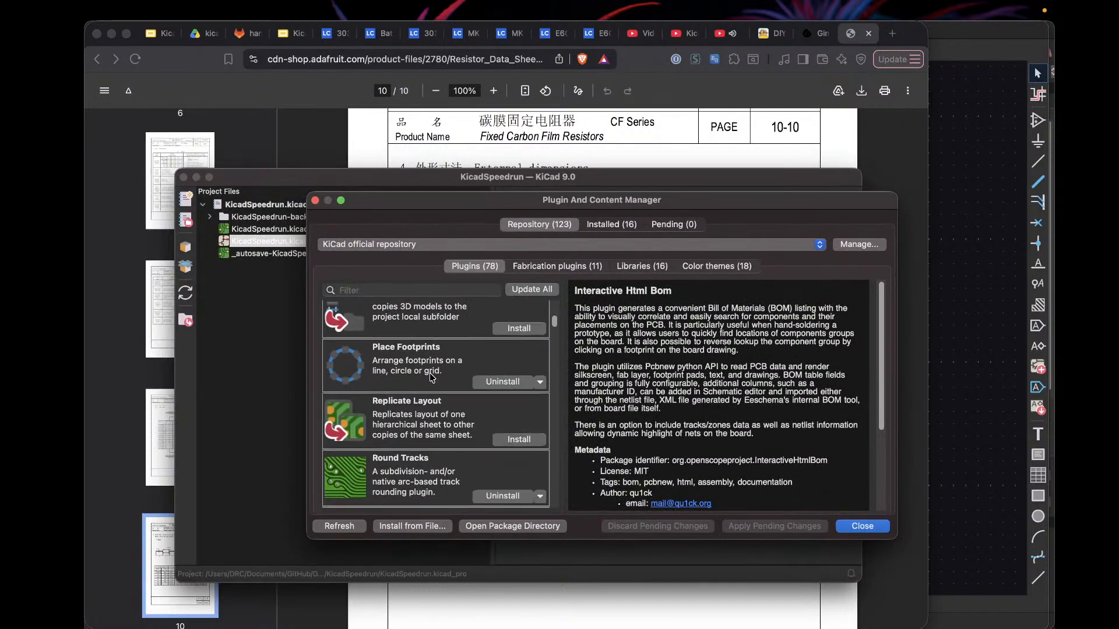
{"action": "scroll", "coordinate": [430, 376], "scroll_direction": "down", "scroll_amount": 5}
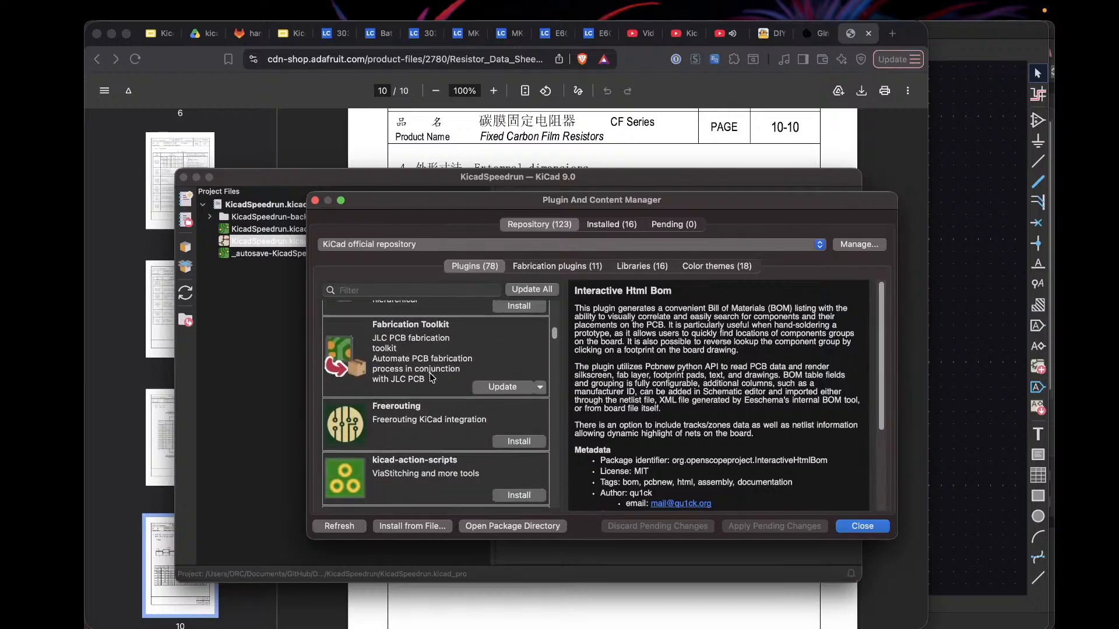
{"action": "scroll", "coordinate": [430, 376], "scroll_direction": "down", "scroll_amount": 5}
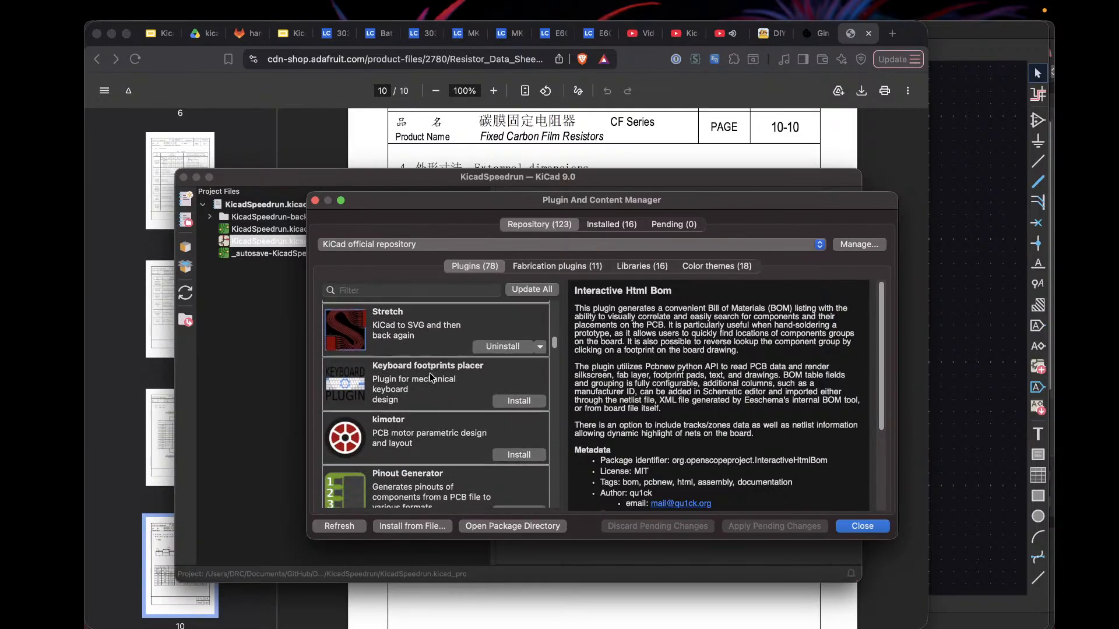
{"action": "scroll", "coordinate": [430, 376], "scroll_direction": "down", "scroll_amount": 5}
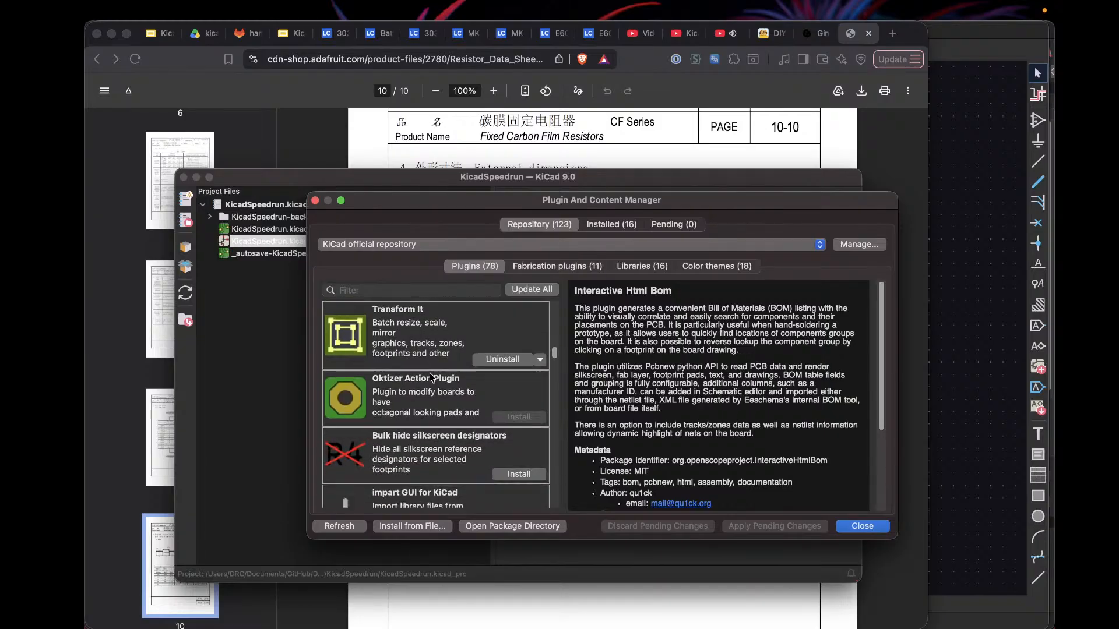
{"action": "scroll", "coordinate": [429, 373], "scroll_direction": "down", "scroll_amount": 5}
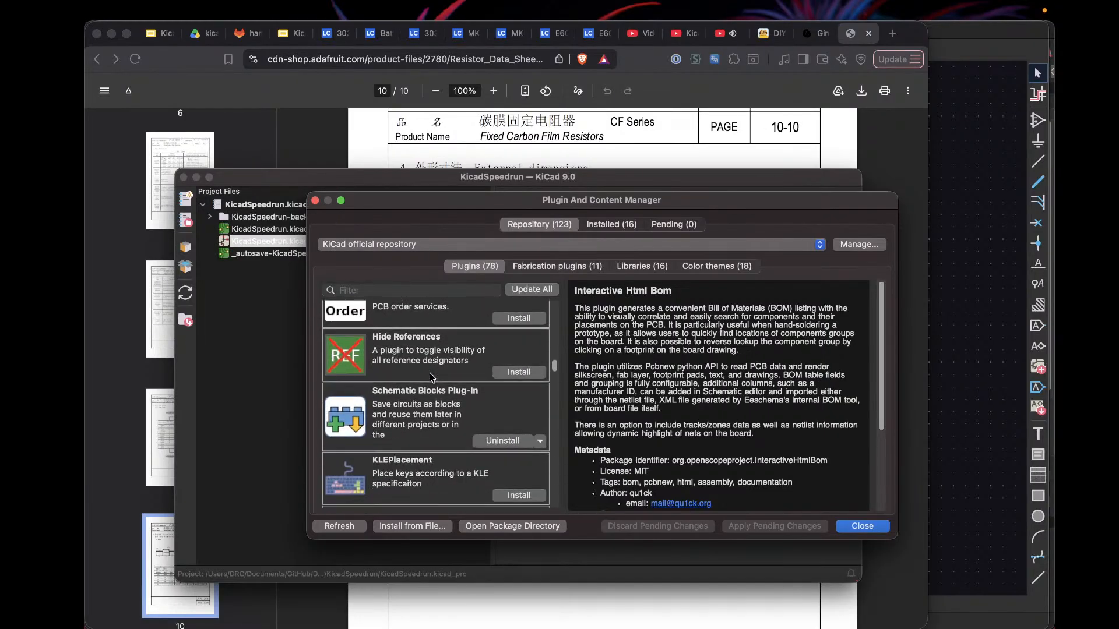
{"action": "scroll", "coordinate": [429, 373], "scroll_direction": "down", "scroll_amount": 5}
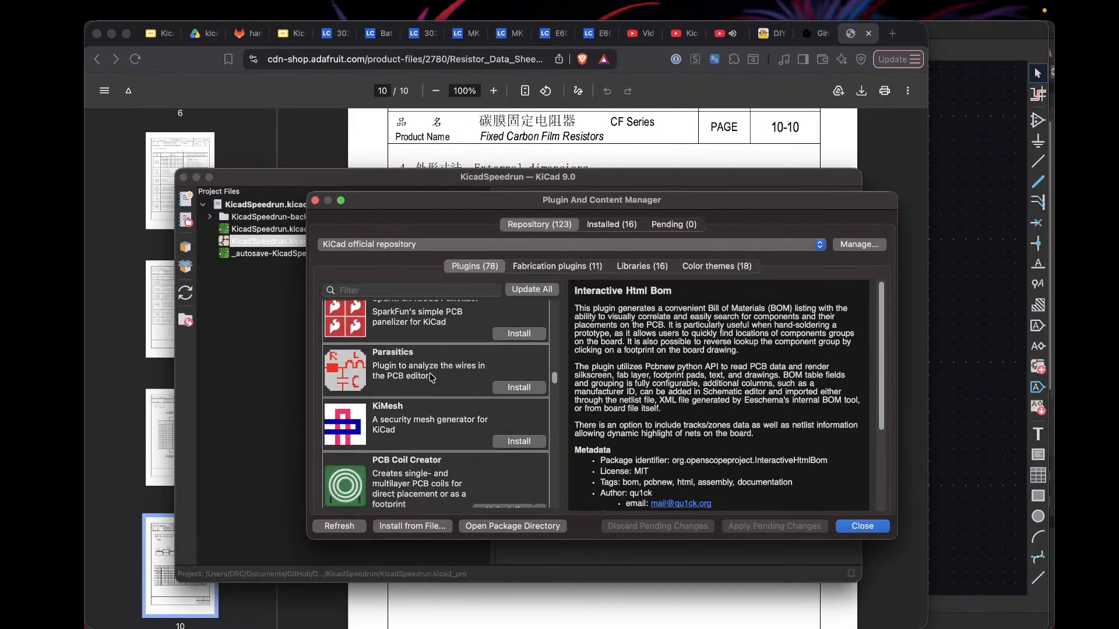
{"action": "scroll", "coordinate": [430, 377], "scroll_direction": "down", "scroll_amount": 3}
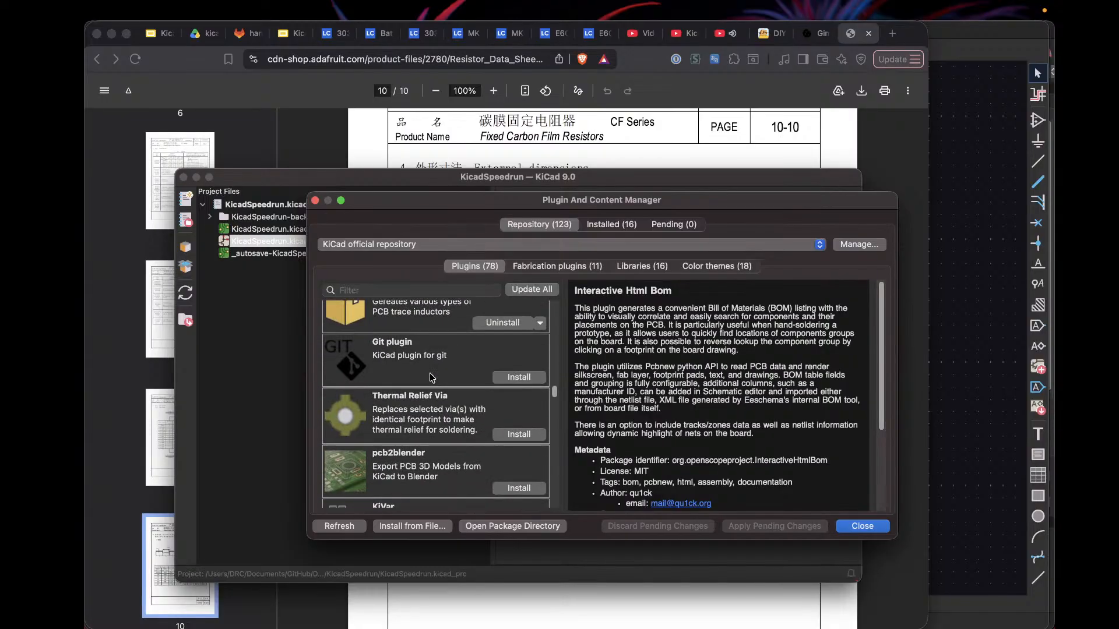
{"action": "scroll", "coordinate": [430, 377], "scroll_direction": "down", "scroll_amount": 5}
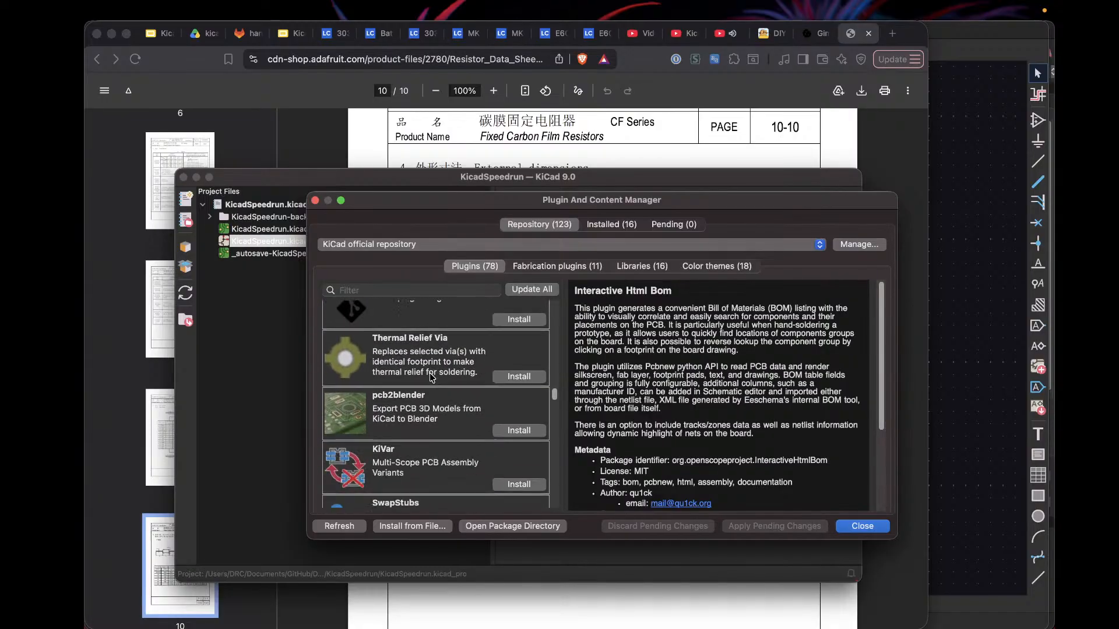
{"action": "scroll", "coordinate": [430, 377], "scroll_direction": "down", "scroll_amount": 5}
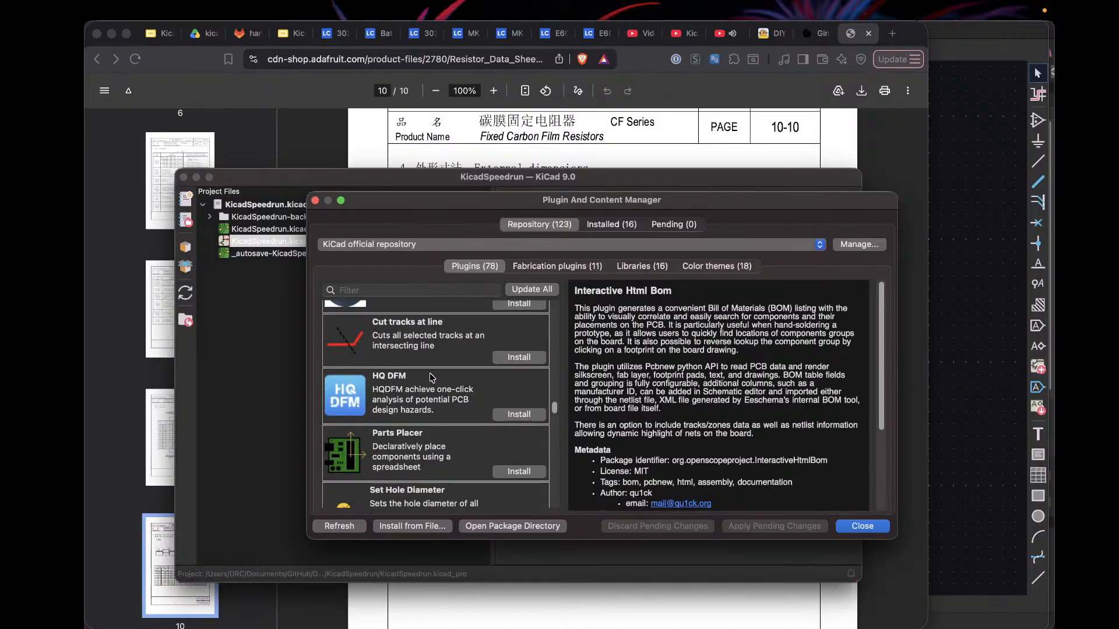
{"action": "scroll", "coordinate": [430, 375], "scroll_direction": "down", "scroll_amount": 3}
{"action": "scroll", "coordinate": [431, 377], "scroll_direction": "down", "scroll_amount": 5}
{"action": "scroll", "coordinate": [430, 377], "scroll_direction": "down", "scroll_amount": 10}
{"action": "scroll", "coordinate": [432, 378], "scroll_direction": "down", "scroll_amount": 3}
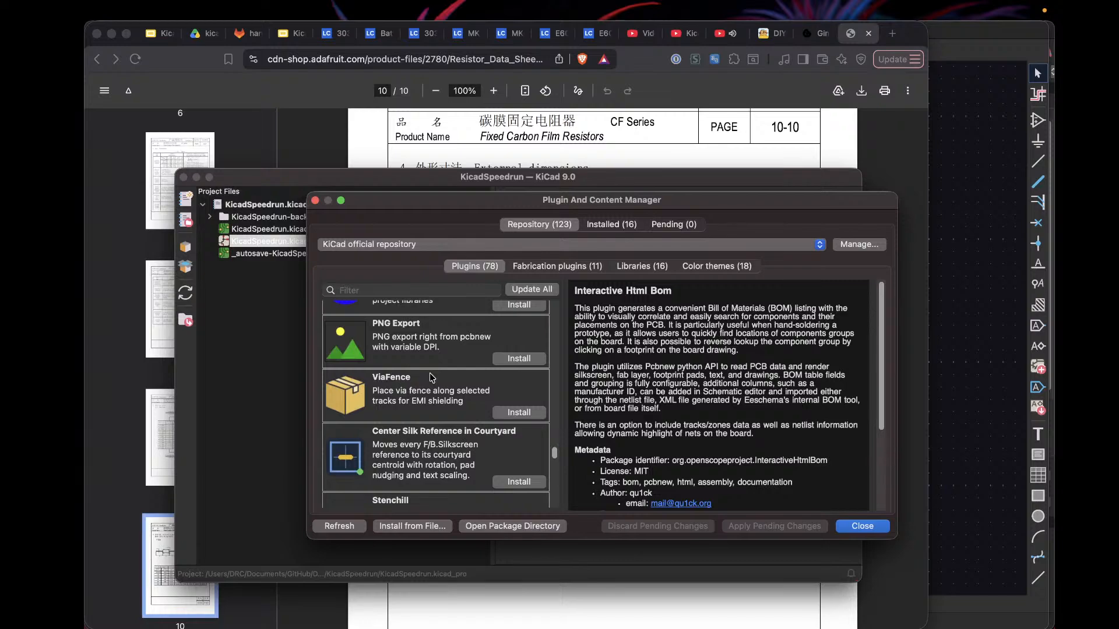
{"action": "scroll", "coordinate": [430, 377], "scroll_direction": "down", "scroll_amount": 3}
{"action": "scroll", "coordinate": [468, 453], "scroll_direction": "down", "scroll_amount": 3}
{"action": "scroll", "coordinate": [468, 452], "scroll_direction": "down", "scroll_amount": 3}
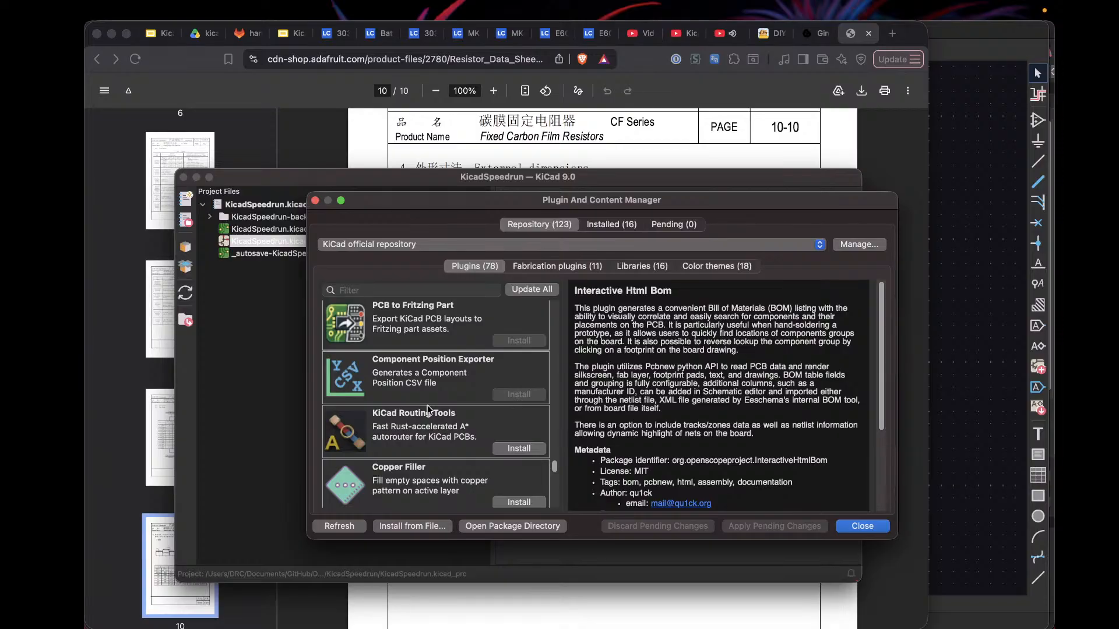
{"action": "left_click", "coordinate": [862, 527]}
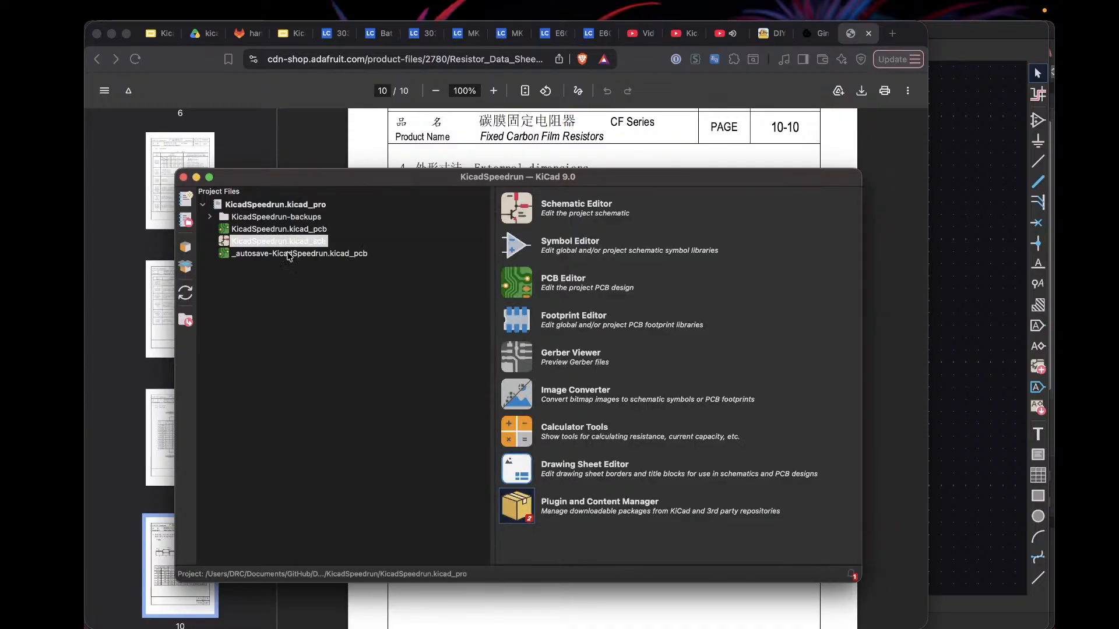
Step: Switch to Brave Browser and bring up the LCSC product page for the Keystone Battery Holder 3034
{"action": "key", "text": "ctrl+Up"}
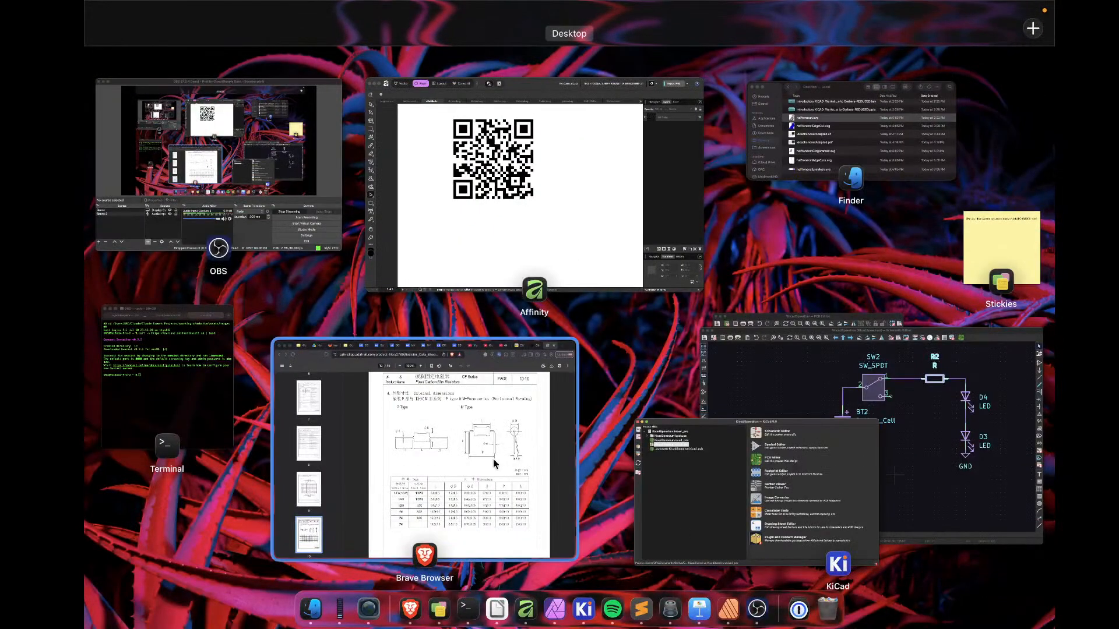
{"action": "left_click", "coordinate": [493, 459]}
{"action": "left_click", "coordinate": [334, 33]}
{"action": "mouse_move", "coordinate": [220, 396]}
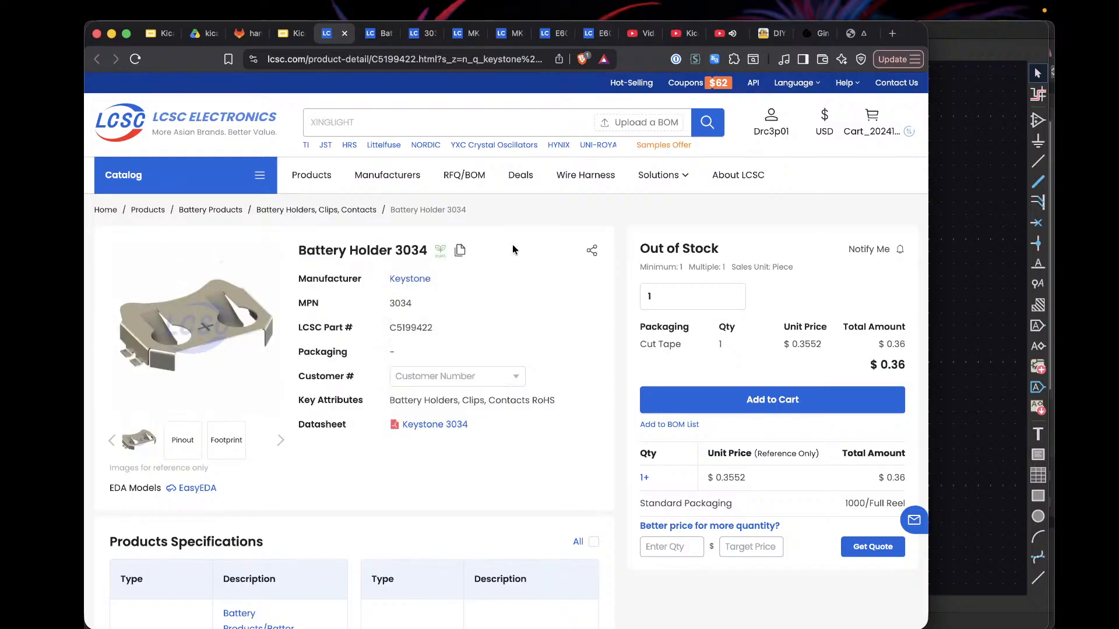
{"action": "left_click", "coordinate": [379, 33]}
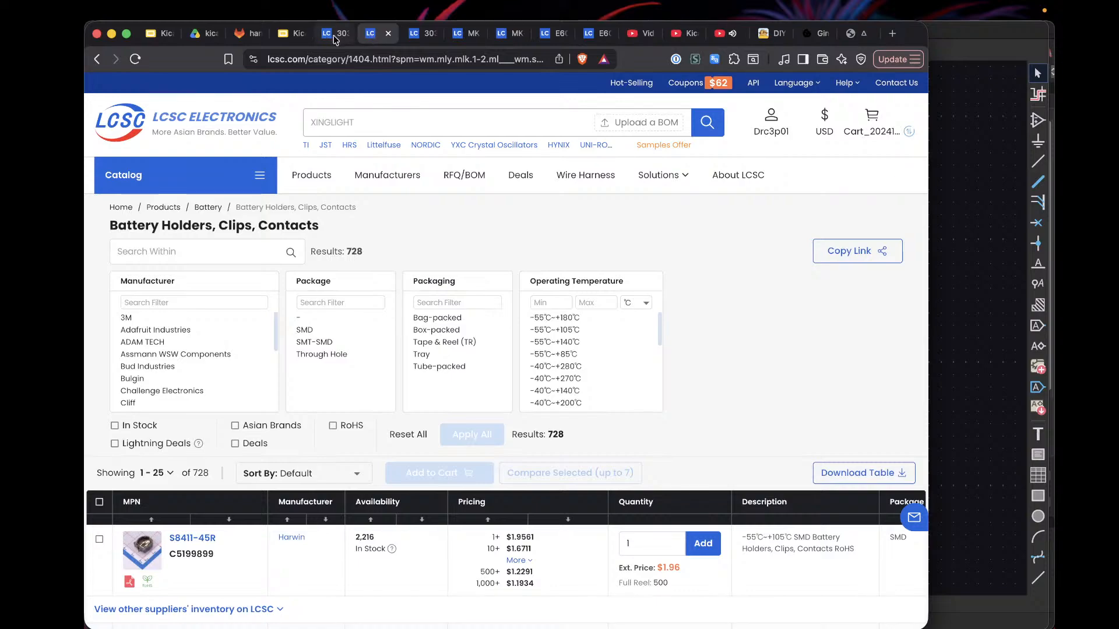
{"action": "left_click", "coordinate": [339, 35]}
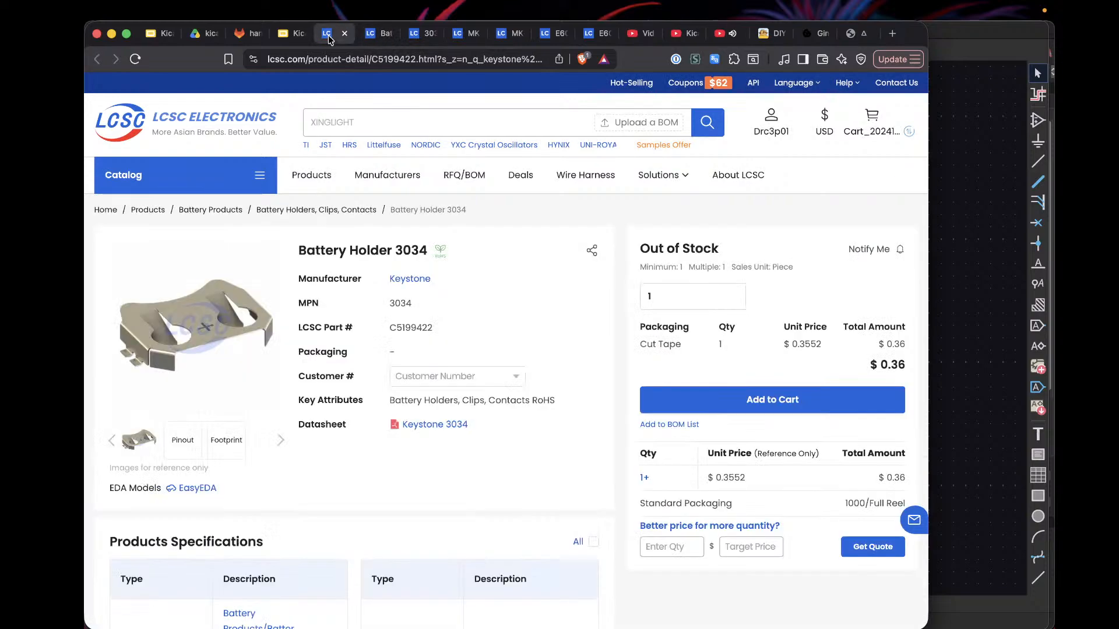
Step: Open the Keystone battery holder datasheet and examine the Thru Hole Mount drawings, mounting details and dimension table
{"action": "left_click", "coordinate": [415, 37]}
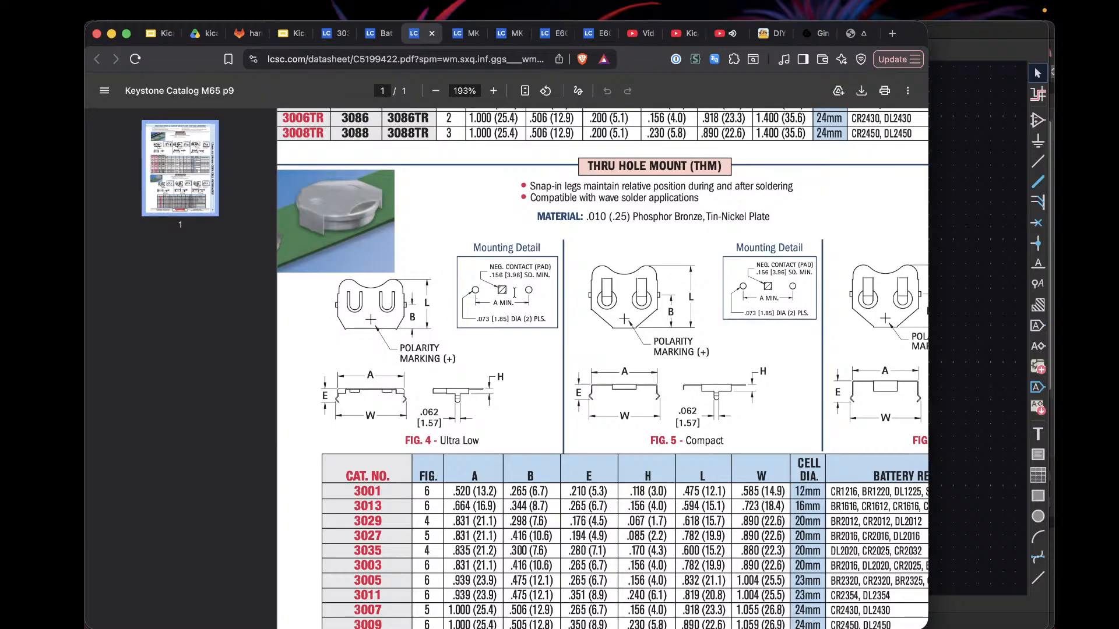
{"action": "scroll", "coordinate": [470, 282], "scroll_direction": "down", "scroll_amount": 2}
{"action": "scroll", "coordinate": [471, 282], "scroll_direction": "right", "scroll_amount": 5}
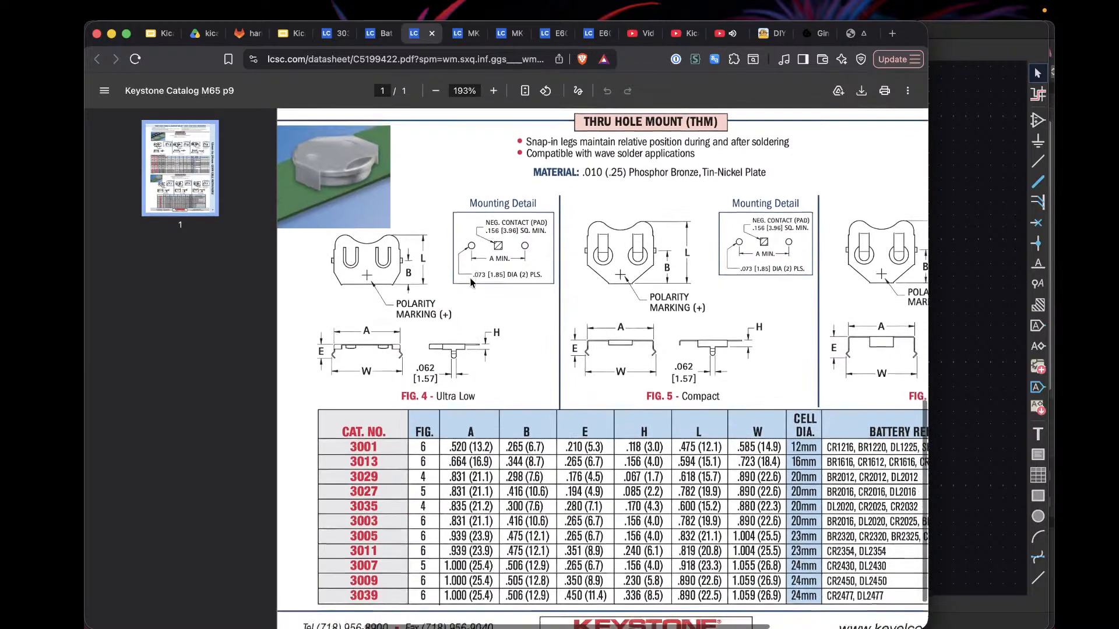
{"action": "scroll", "coordinate": [471, 282], "scroll_direction": "left", "scroll_amount": 7}
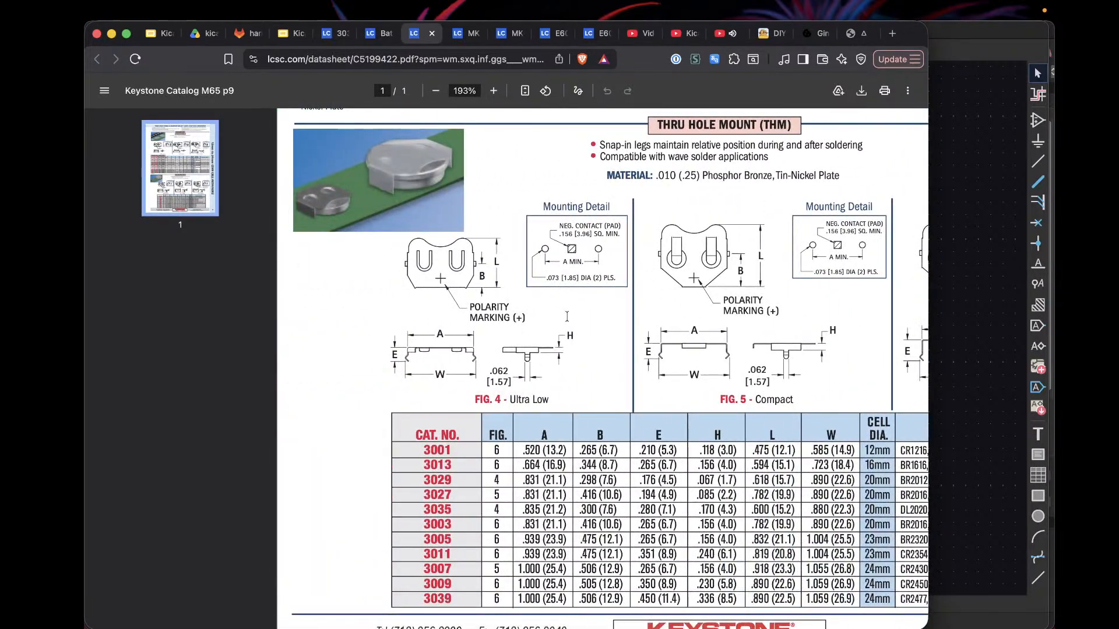
{"action": "scroll", "coordinate": [566, 316], "scroll_direction": "down", "scroll_amount": 2}
Step: Examine the Surface Mount (SMT) section of the Keystone datasheet, comparing the pad layouts of the Ultra Low, Compact and Low Profile types
{"action": "scroll", "coordinate": [567, 316], "scroll_direction": "up", "scroll_amount": 10}
{"action": "key", "text": "ctrl+Up"}
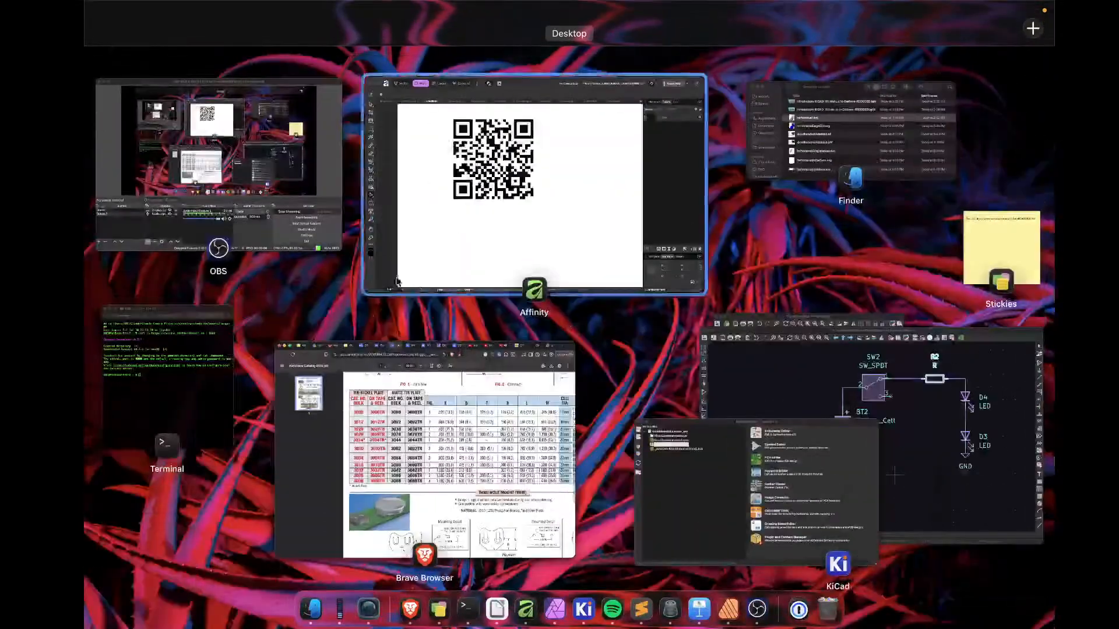
{"action": "left_click", "coordinate": [542, 377]}
{"action": "scroll", "coordinate": [542, 377], "scroll_direction": "up", "scroll_amount": 6}
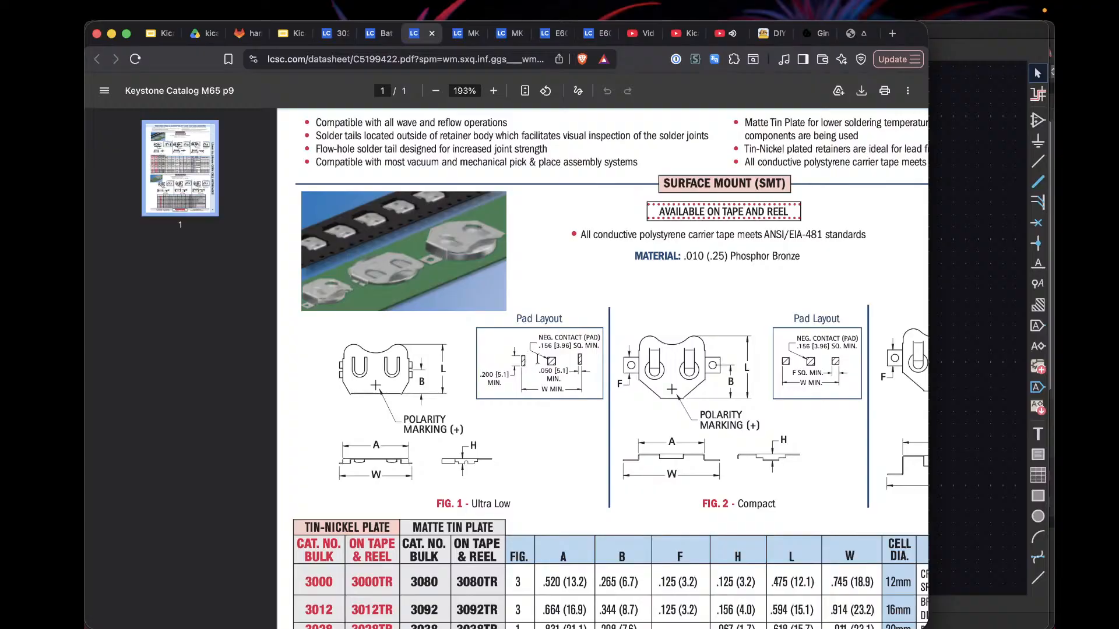
{"action": "scroll", "coordinate": [554, 385], "scroll_direction": "right", "scroll_amount": 10}
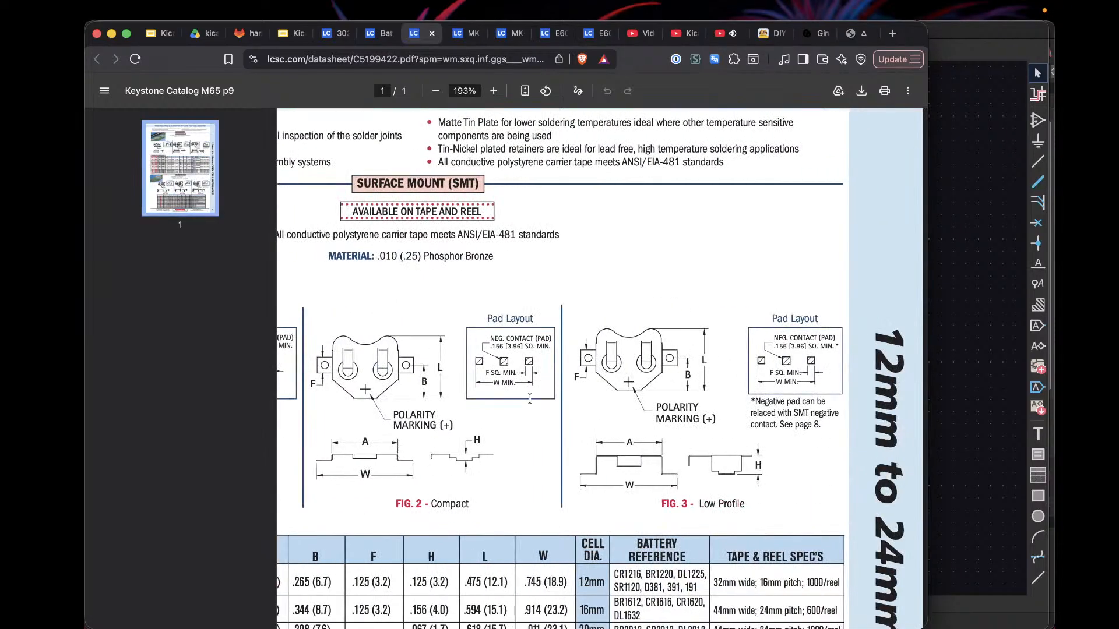
{"action": "scroll", "coordinate": [530, 398], "scroll_direction": "left", "scroll_amount": 10}
Step: Switch back to KiCad's Assign Footprints dialog and preview the coin-cell holder footprint assigned to BT2
{"action": "key", "text": "ctrl+Up"}
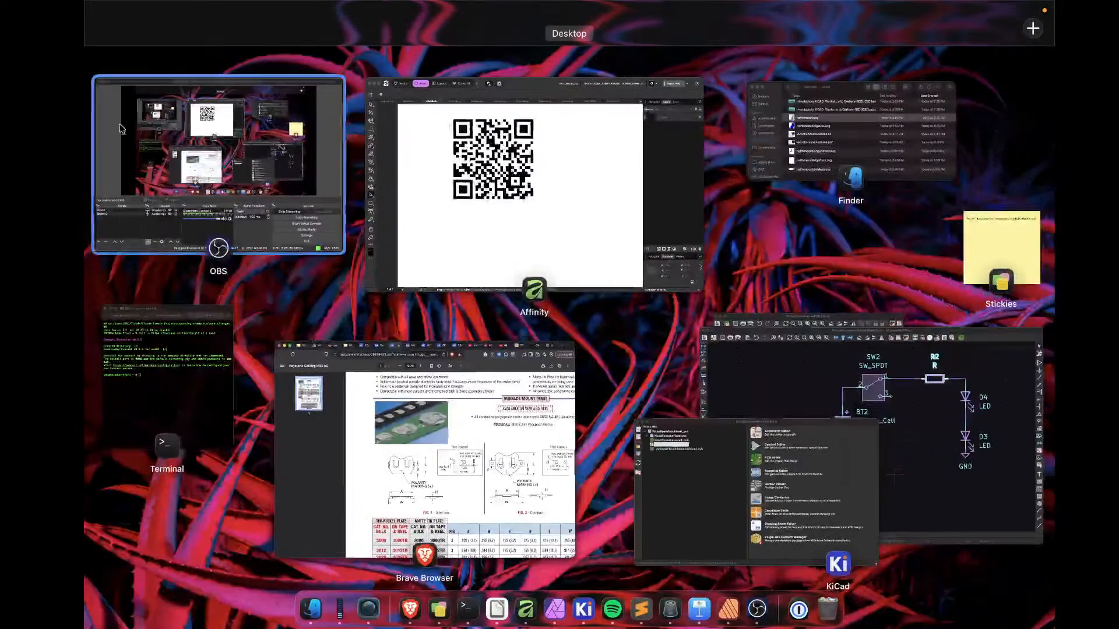
{"action": "left_click", "coordinate": [809, 392]}
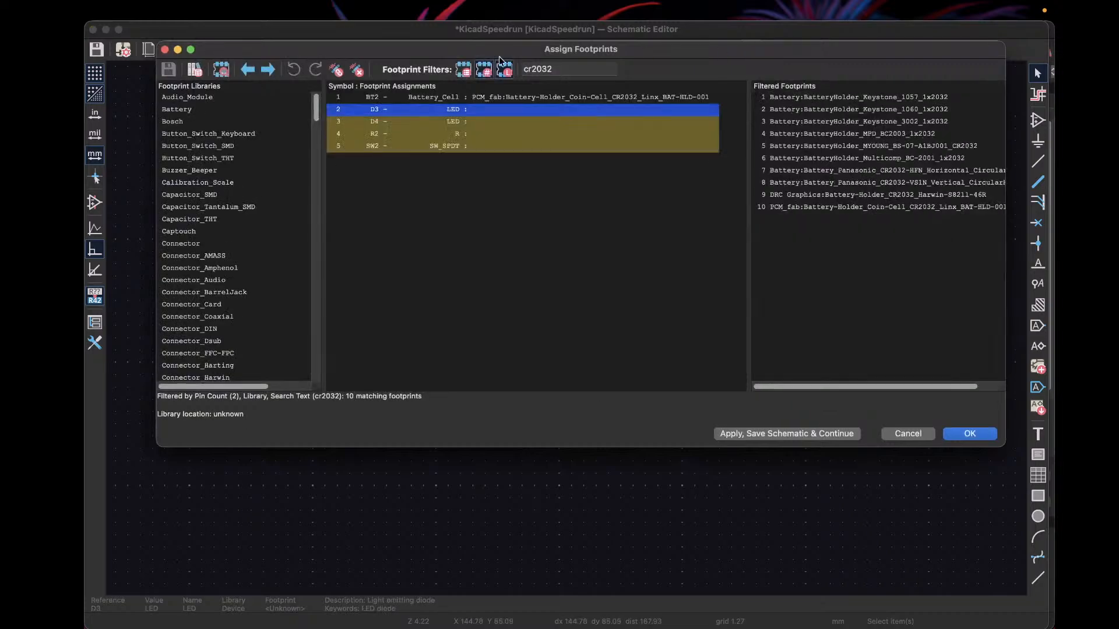
{"action": "left_click", "coordinate": [397, 97]}
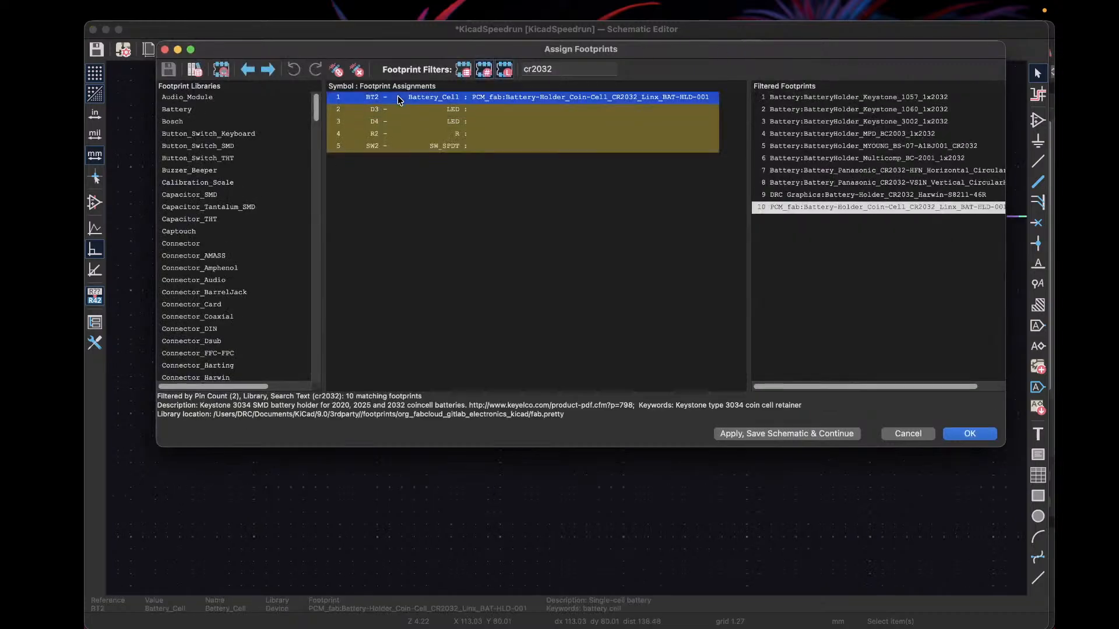
{"action": "left_click", "coordinate": [220, 69]}
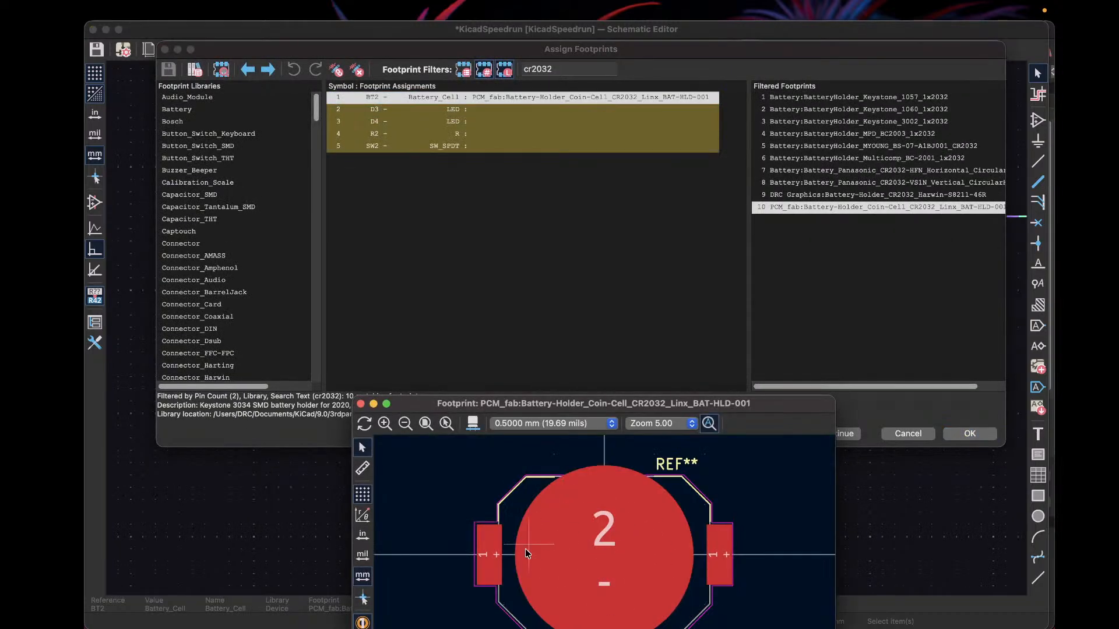
Step: Select LED D3 in the footprint assignments and filter the available footprints by "led"
{"action": "left_click", "coordinate": [473, 112]}
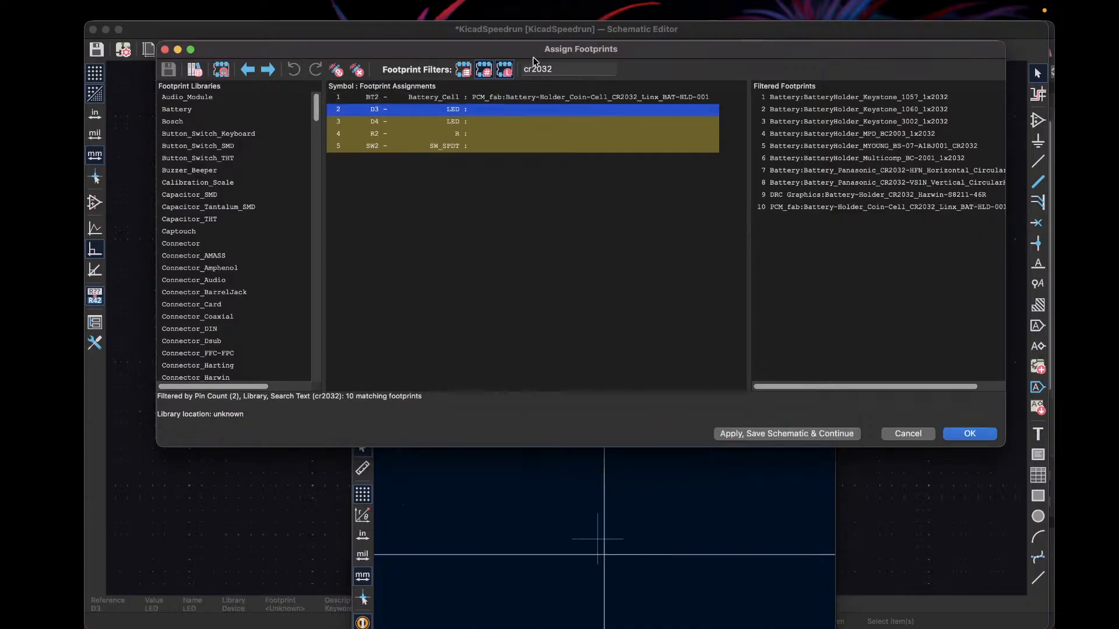
{"action": "left_click", "coordinate": [569, 68]}
{"action": "key", "text": "super+a"}
{"action": "type", "text": "led"}
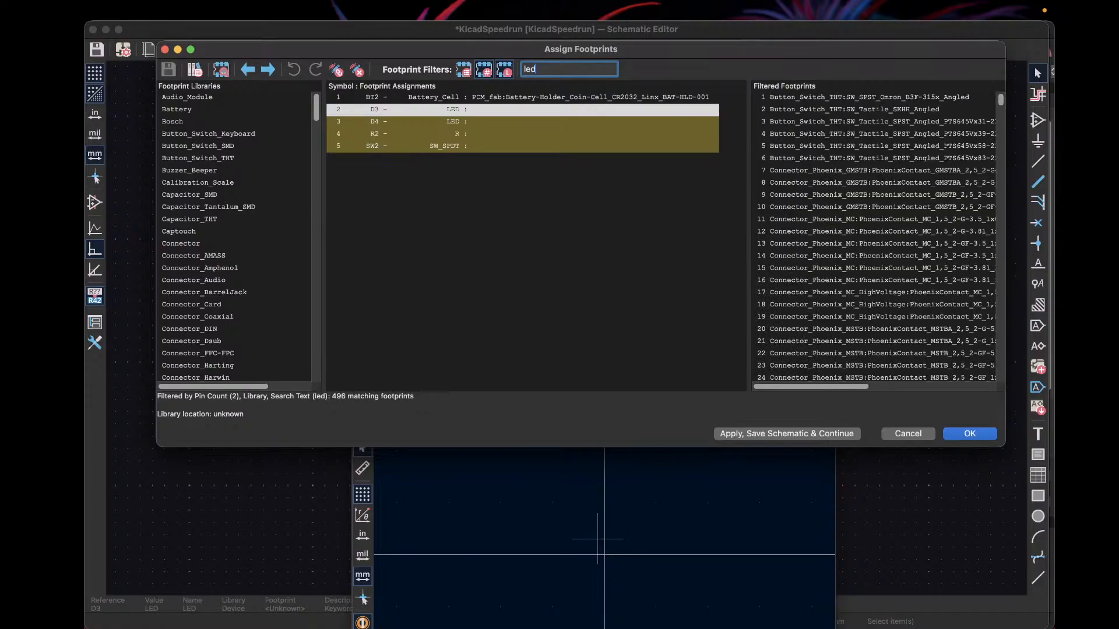
Step: Preview the LED_SMD:LED_0201_0603Metric and LED_THT:LED_D3.0mm_Clear footprints for D3, ending with LED_THT:LED_D3.0mm selected
{"action": "scroll", "coordinate": [828, 243], "scroll_direction": "down", "scroll_amount": 15}
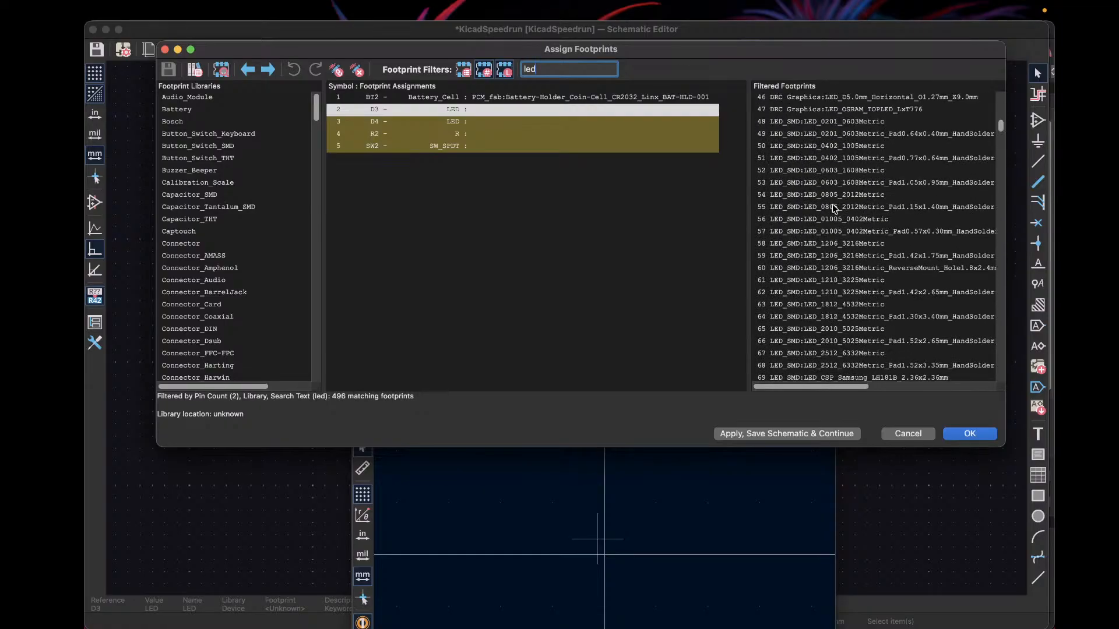
{"action": "left_click", "coordinate": [798, 124]}
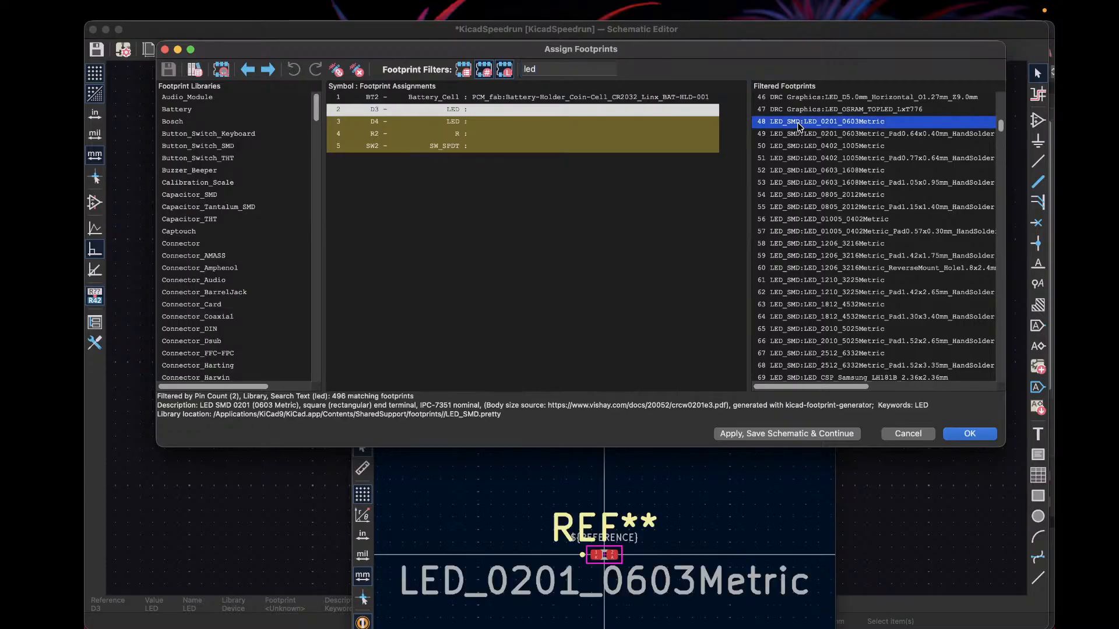
{"action": "scroll", "coordinate": [807, 189], "scroll_direction": "down", "scroll_amount": 15}
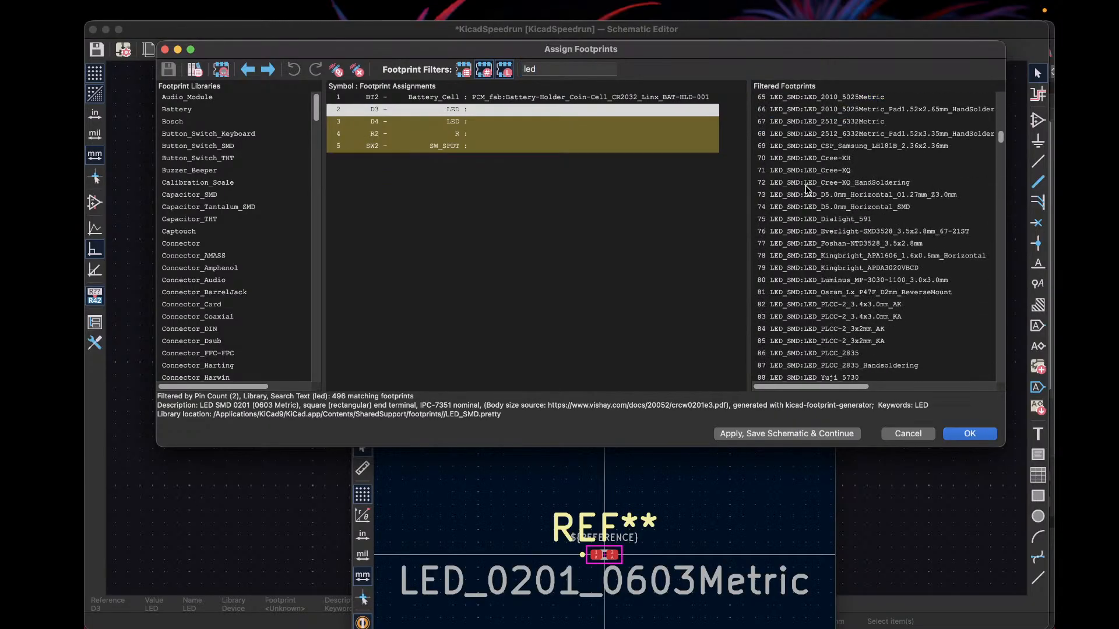
{"action": "scroll", "coordinate": [807, 189], "scroll_direction": "down", "scroll_amount": 2}
{"action": "left_click", "coordinate": [800, 184]}
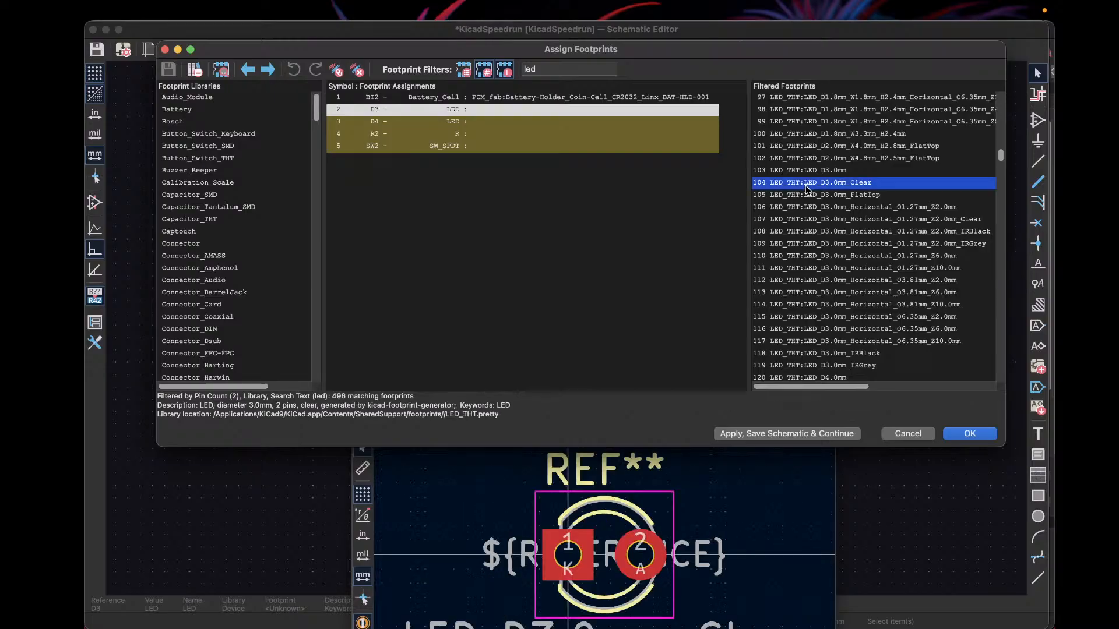
{"action": "left_click", "coordinate": [803, 170]}
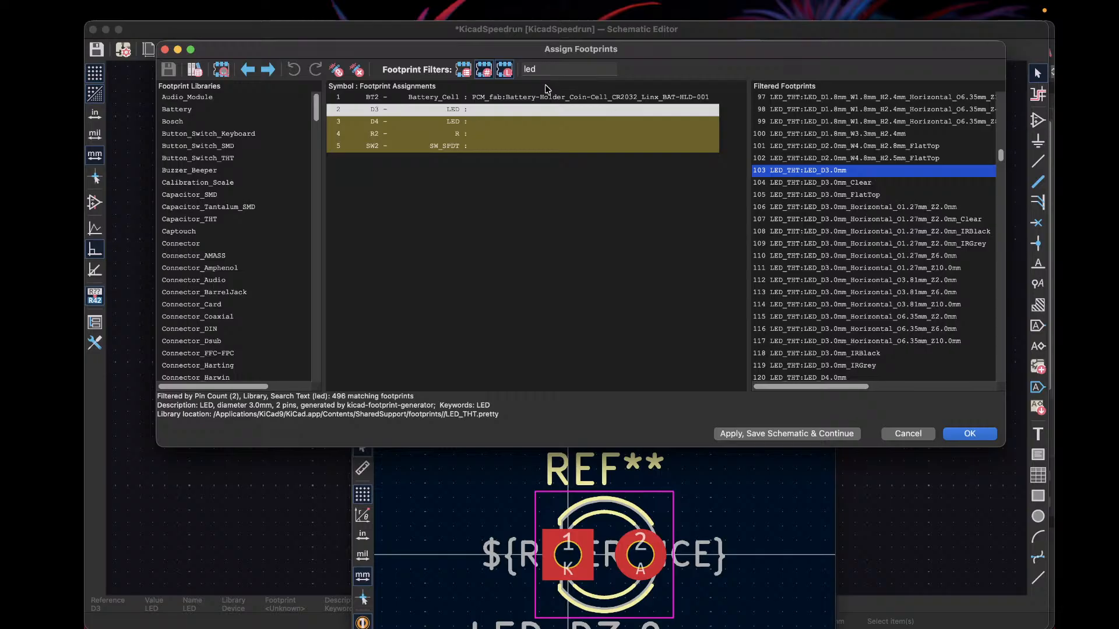
Step: Filter the footprints by "led_1206" and preview the DRC Graphics reverse-mount footprint and LED_SMD:LED_1206_3216Metric for D3
{"action": "left_click", "coordinate": [560, 71]}
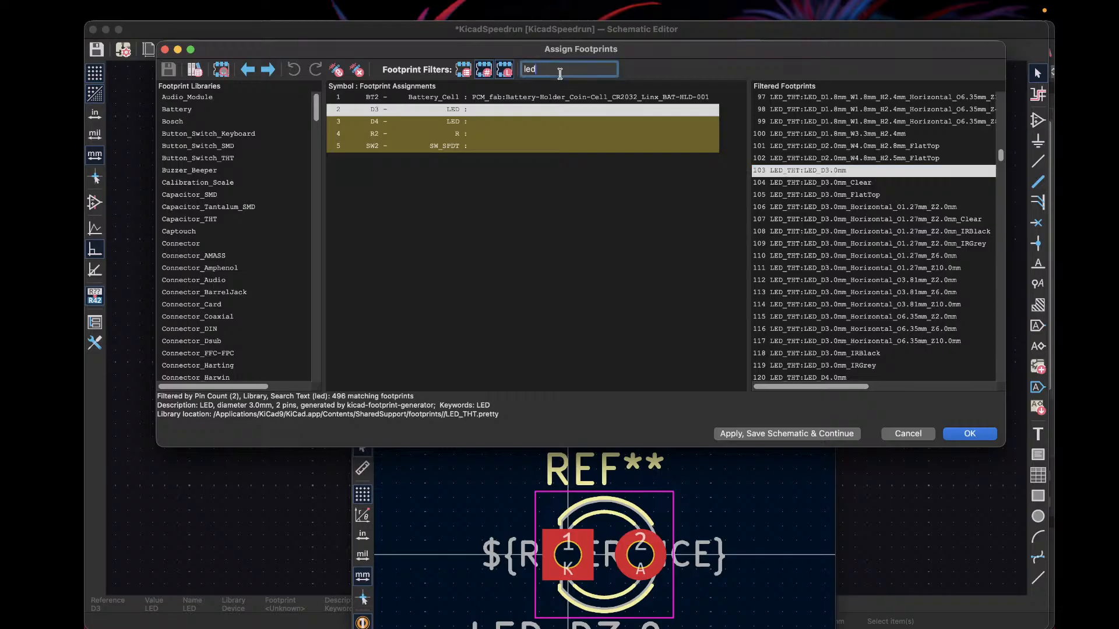
{"action": "type", "text": "_1206"}
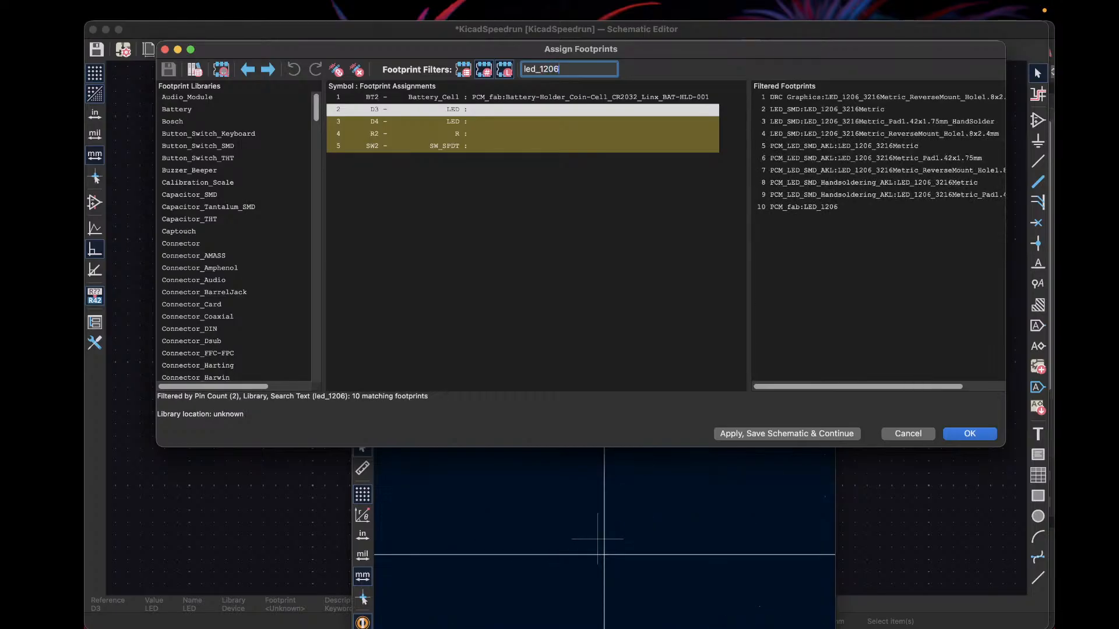
{"action": "left_click", "coordinate": [797, 97]}
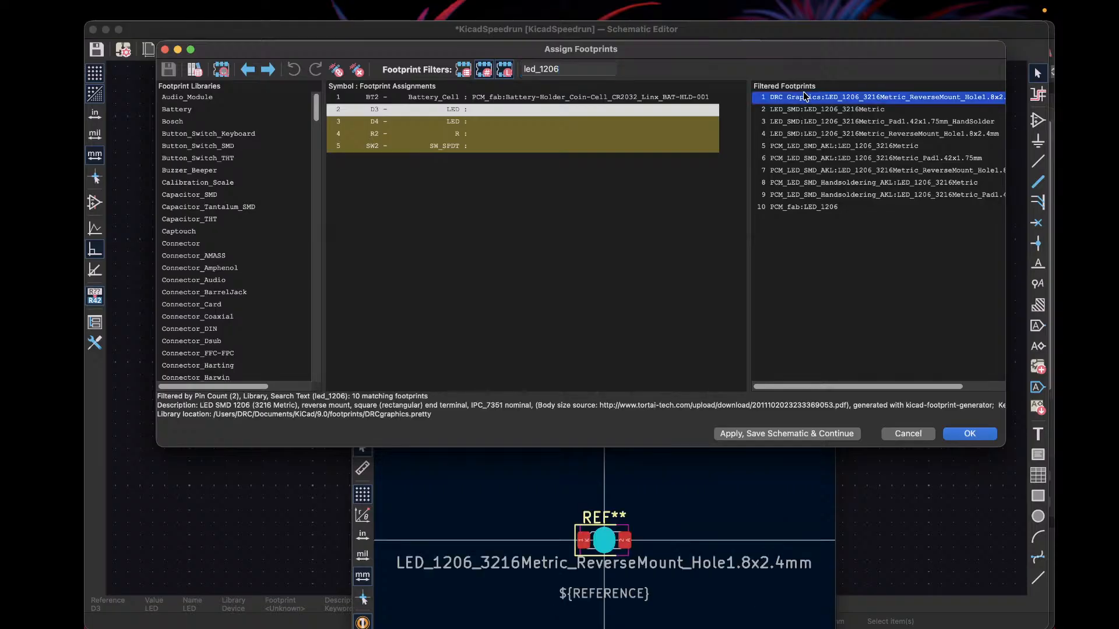
{"action": "left_click", "coordinate": [807, 110]}
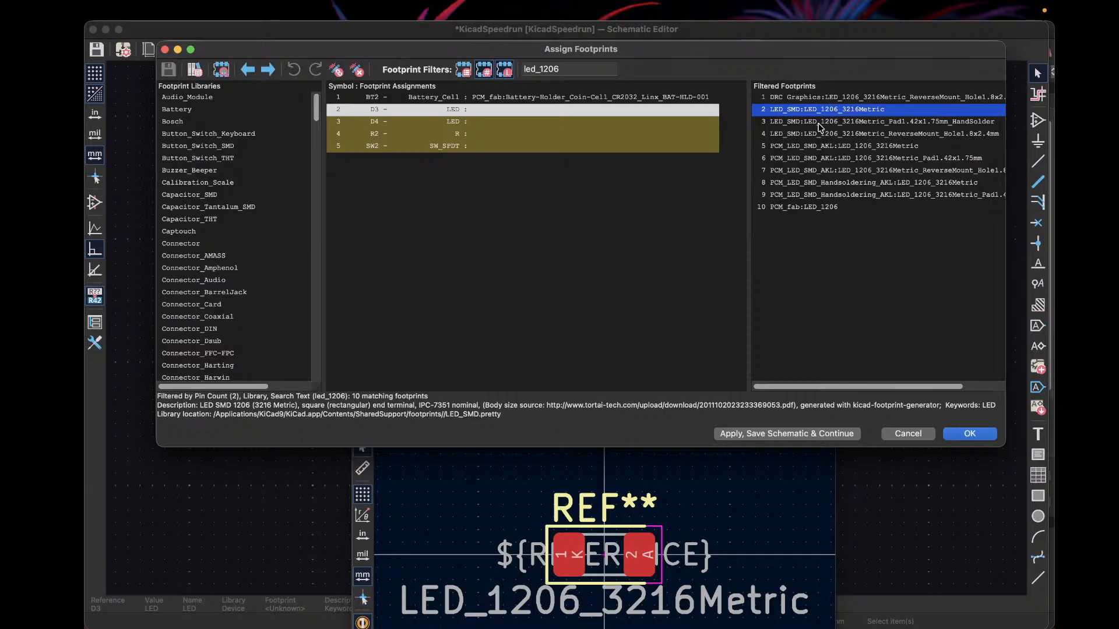
Step: Toggle the pin-count footprint filter, leaving it enabled, and turn off the library filter
{"action": "double_click", "coordinate": [526, 70]}
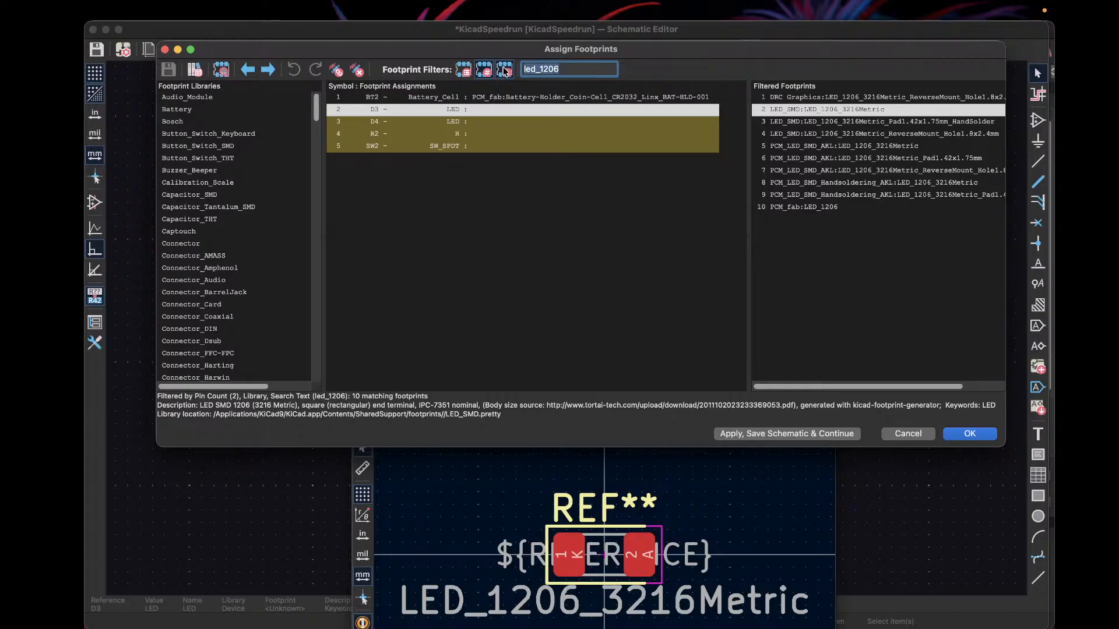
{"action": "left_click", "coordinate": [483, 71]}
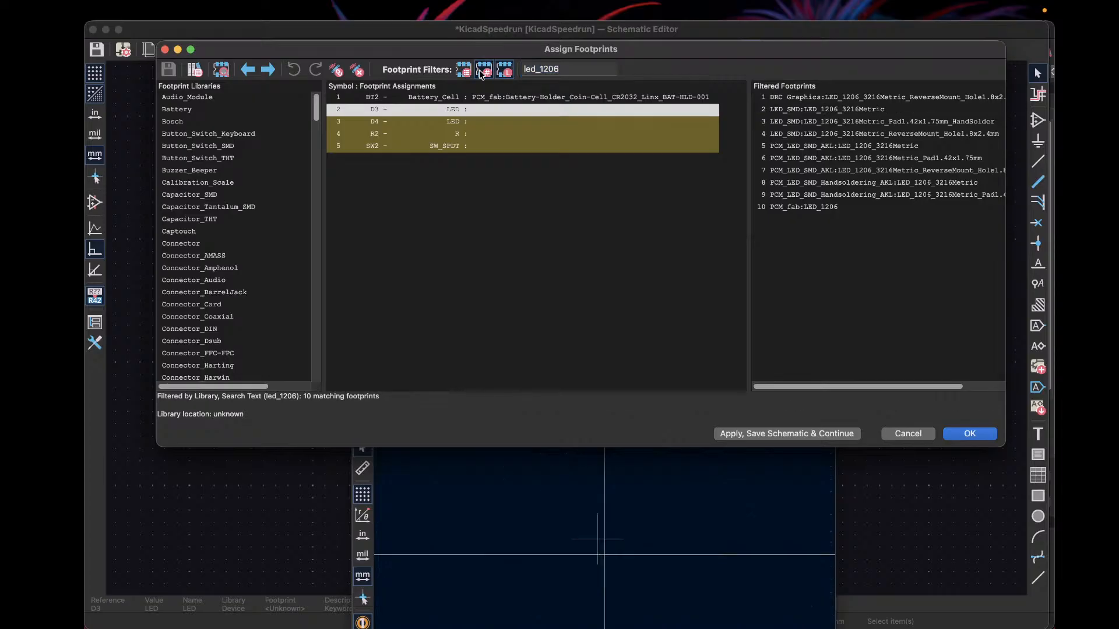
{"action": "left_click", "coordinate": [483, 71]}
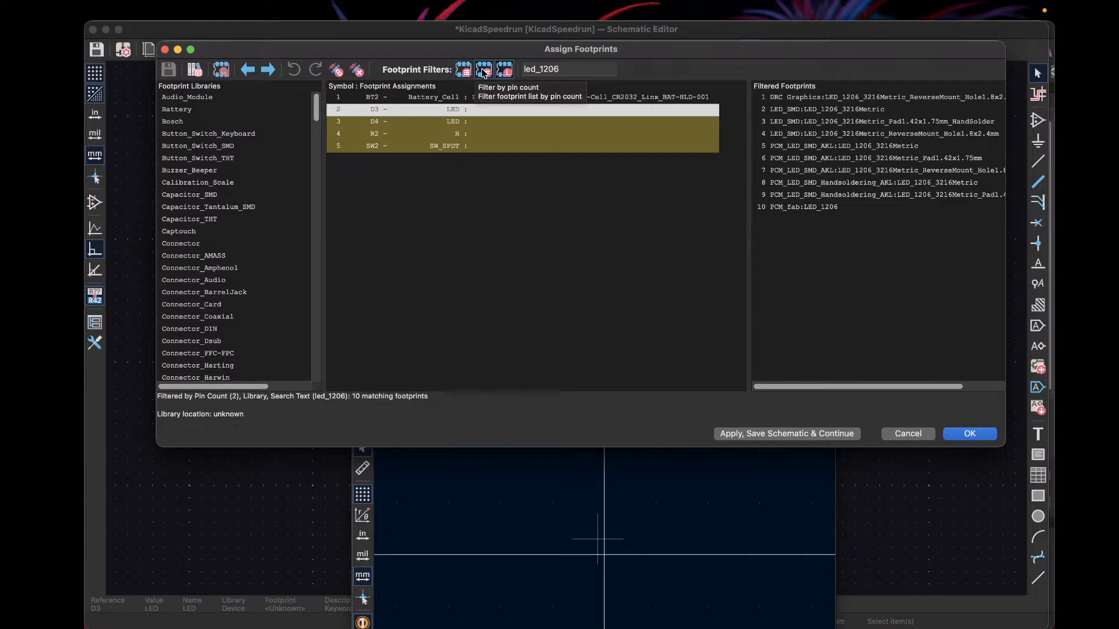
{"action": "left_click", "coordinate": [483, 71]}
{"action": "left_click", "coordinate": [504, 70]}
{"action": "left_click", "coordinate": [484, 69]}
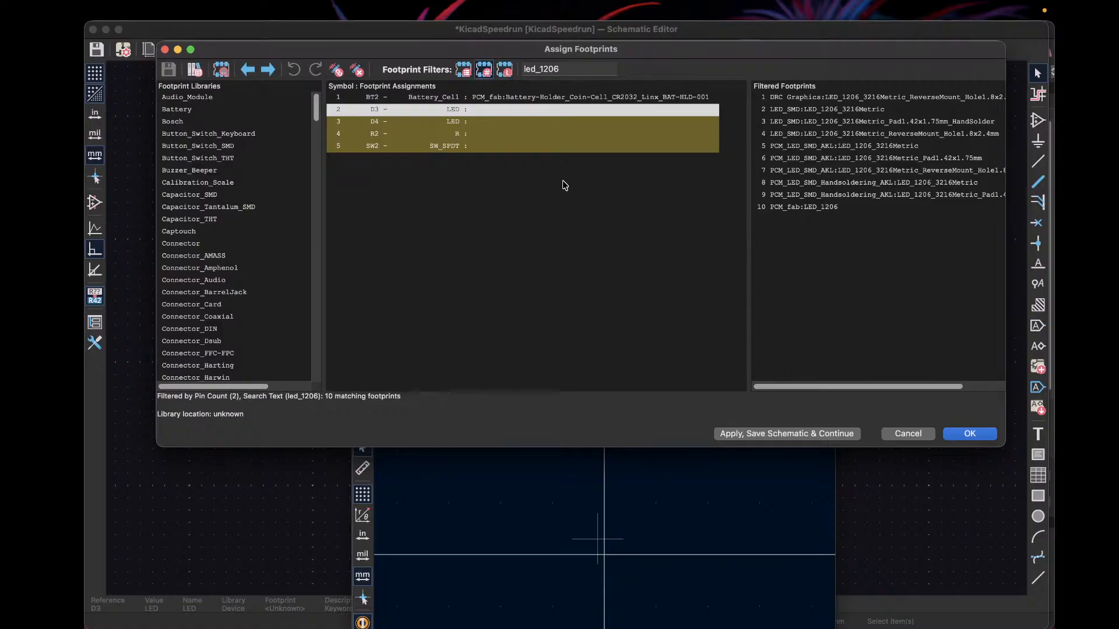
Step: Compare the previews of LED_SMD:LED_1206_3216Metric and its Pad1.42x1.75mm_HandSolder variant for D3
{"action": "left_click", "coordinate": [837, 110]}
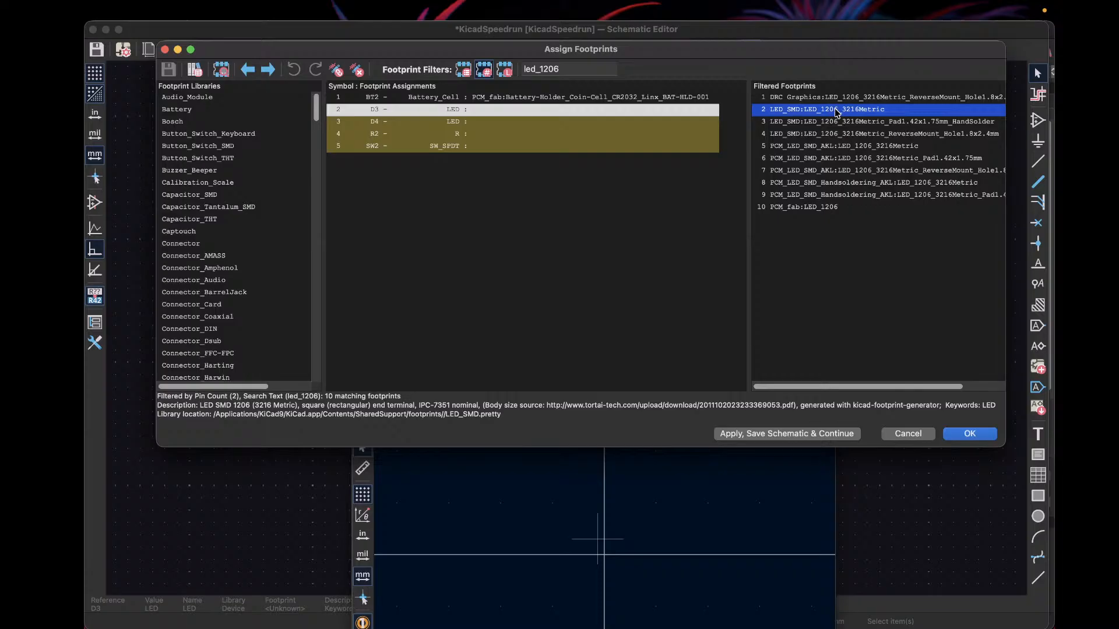
{"action": "left_click", "coordinate": [744, 518]}
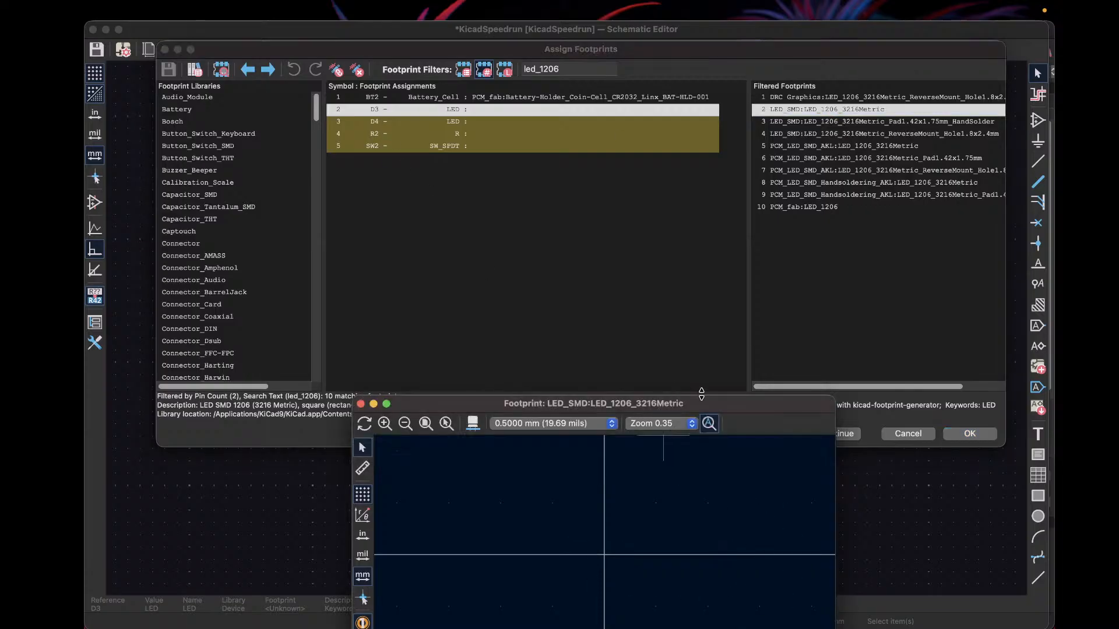
{"action": "left_click", "coordinate": [822, 122]}
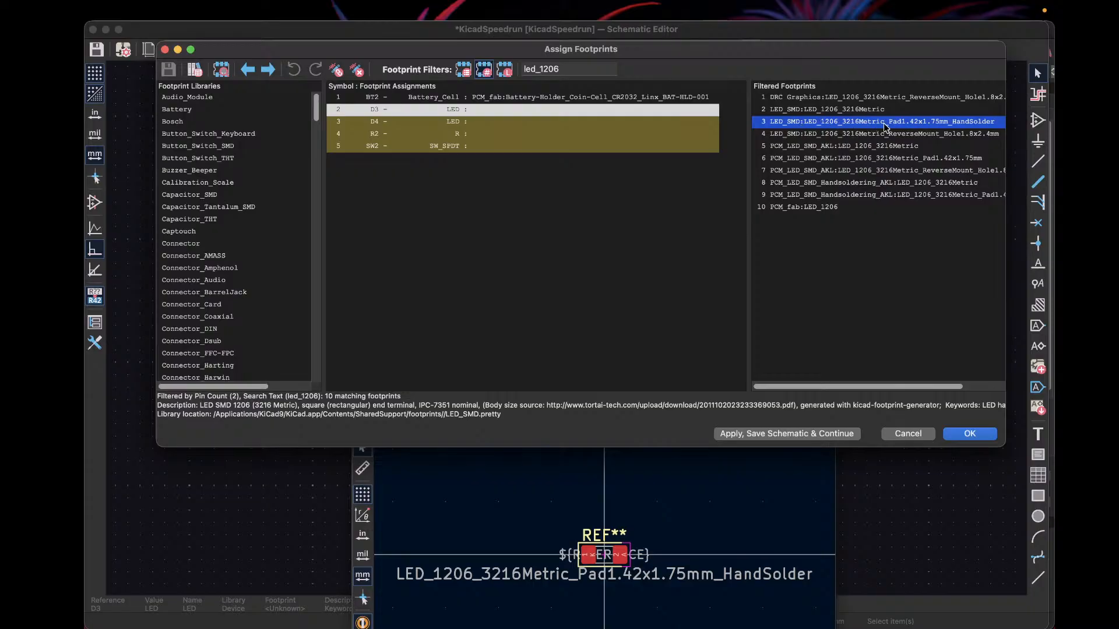
{"action": "left_click", "coordinate": [836, 110]}
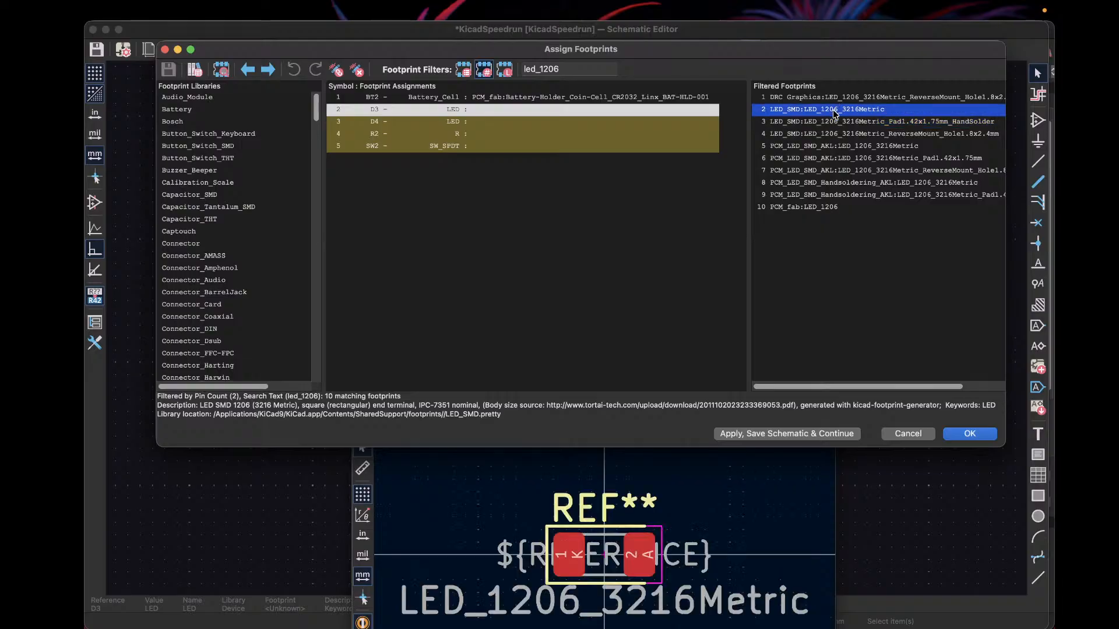
Step: Preview the reverse-mount 1206 LED footprints and the PCM_LED_SMD_AKL 1206 variants, including Pad1.42x1.75mm
{"action": "left_click", "coordinate": [836, 135]}
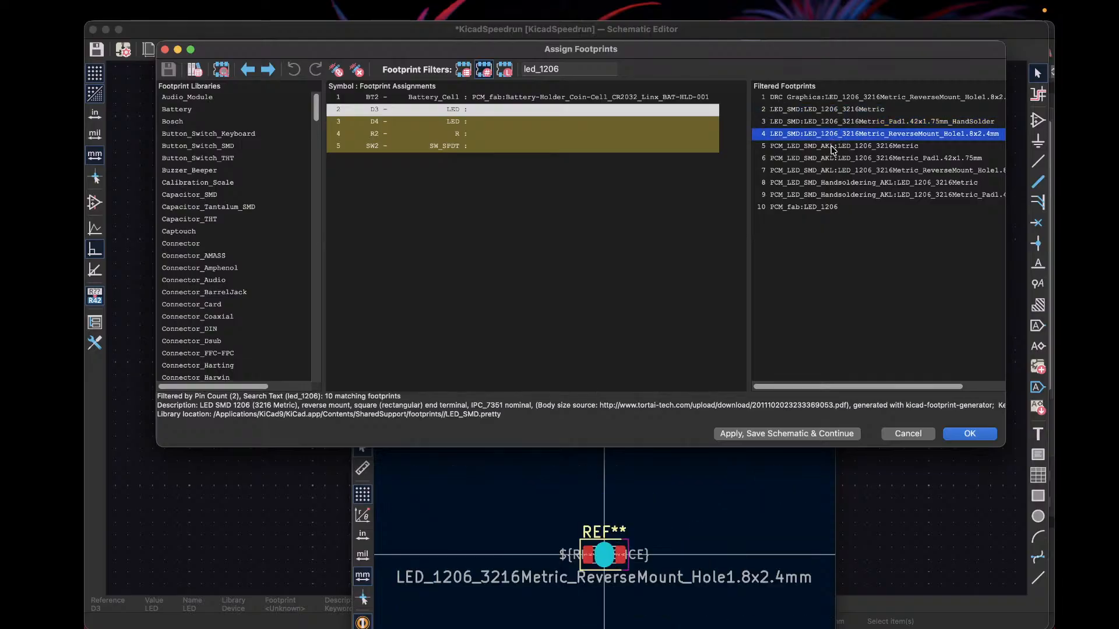
{"action": "left_click", "coordinate": [832, 150]}
{"action": "left_click", "coordinate": [851, 102]}
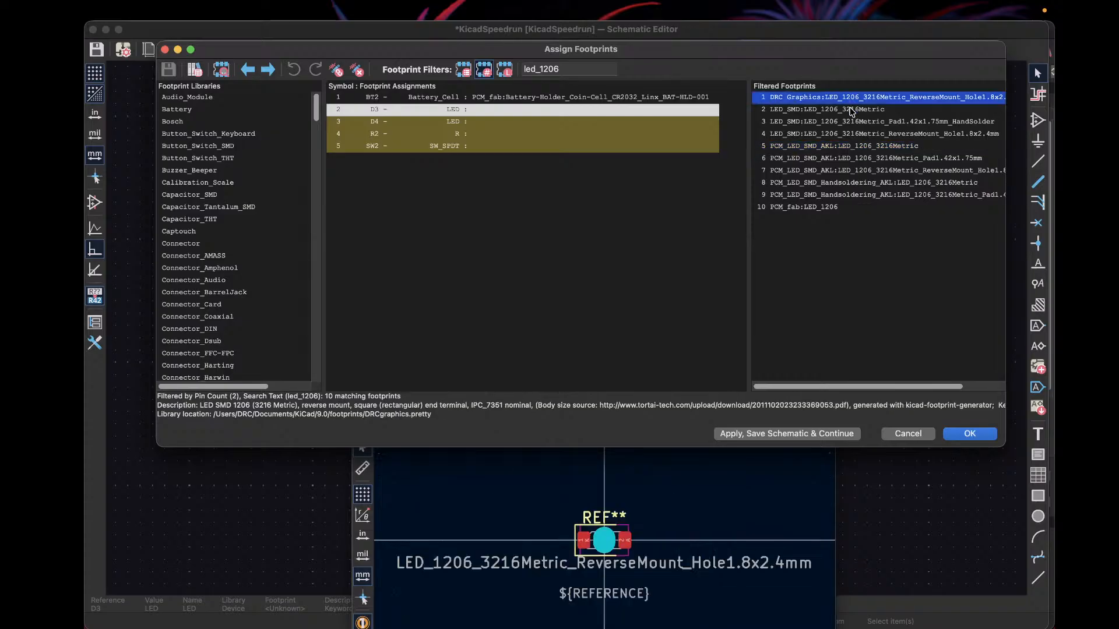
{"action": "left_click", "coordinate": [844, 171]}
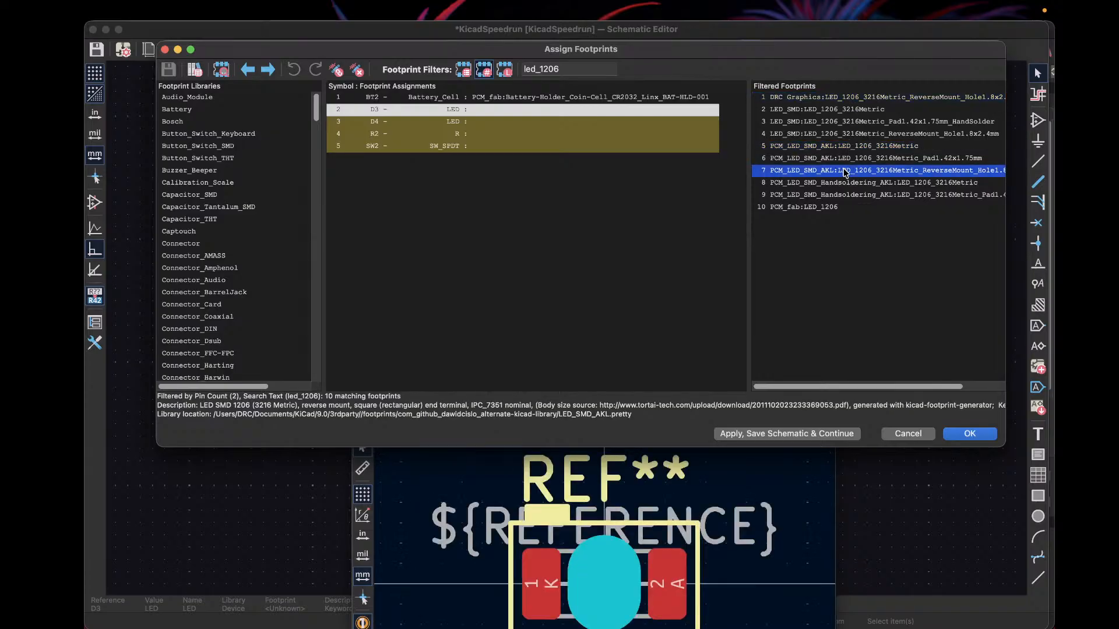
{"action": "scroll", "coordinate": [844, 173], "scroll_direction": "right", "scroll_amount": 3}
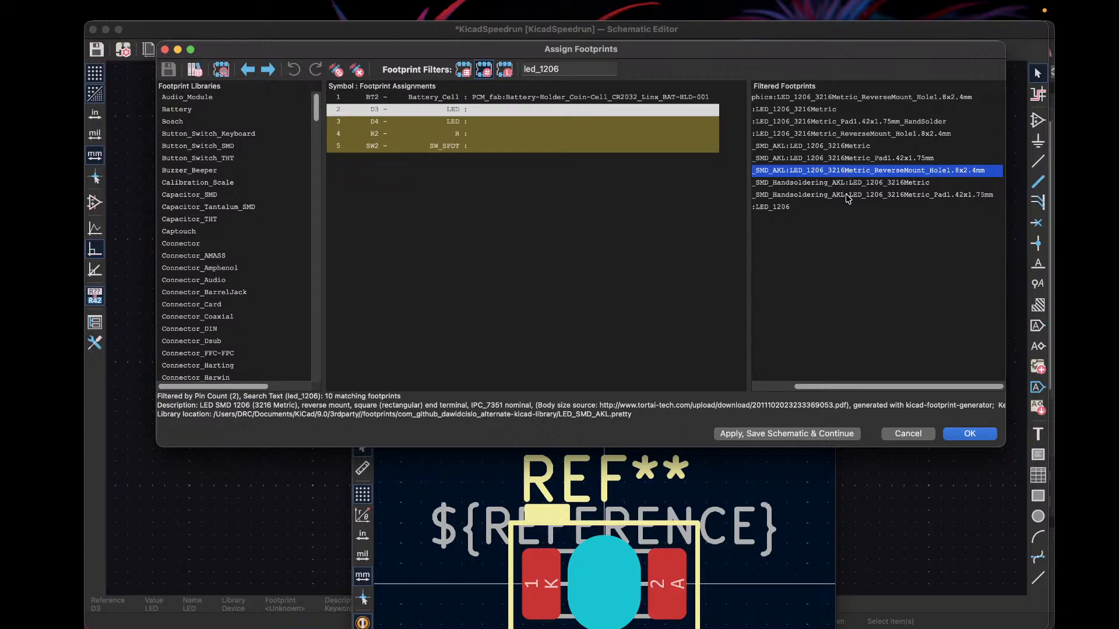
{"action": "left_click", "coordinate": [837, 159]}
{"action": "scroll", "coordinate": [837, 163], "scroll_direction": "left", "scroll_amount": 3}
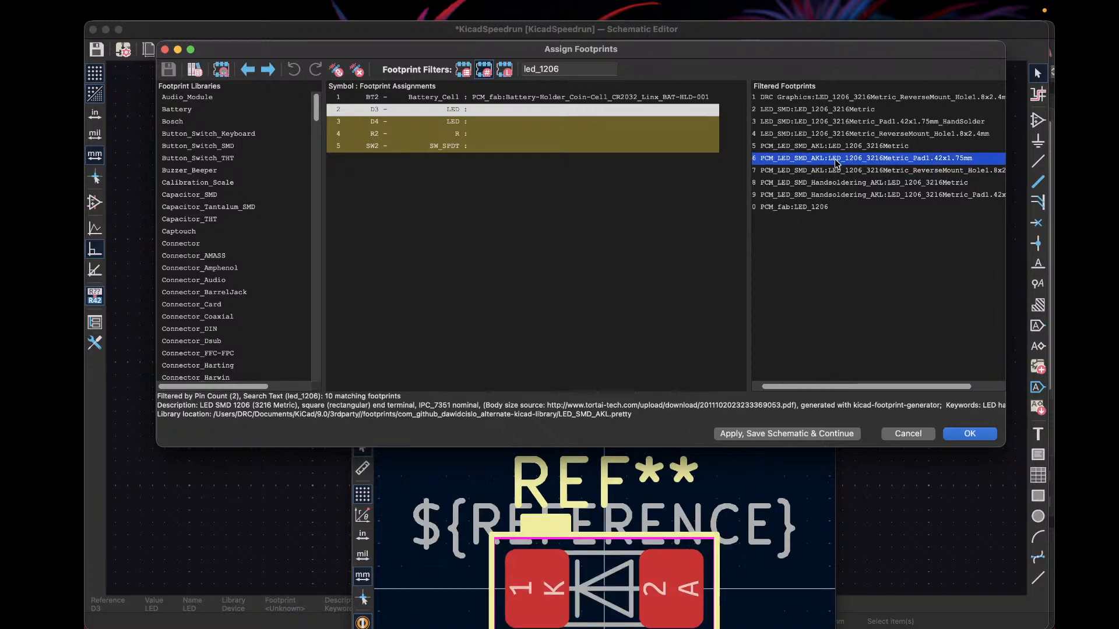
Step: Recheck the standard 1206 footprint against the hand-solder one and assign LED_SMD:LED_1206_3216Metric_Pad1.42x1.75mm_HandSolder to D3
{"action": "left_click", "coordinate": [863, 123]}
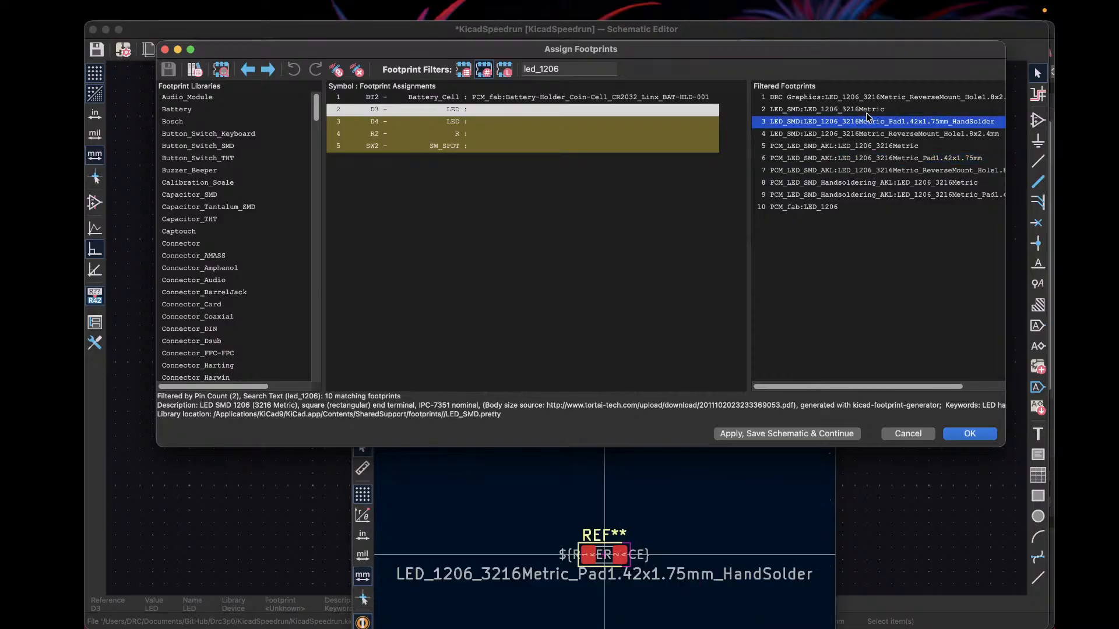
{"action": "left_click", "coordinate": [862, 110]}
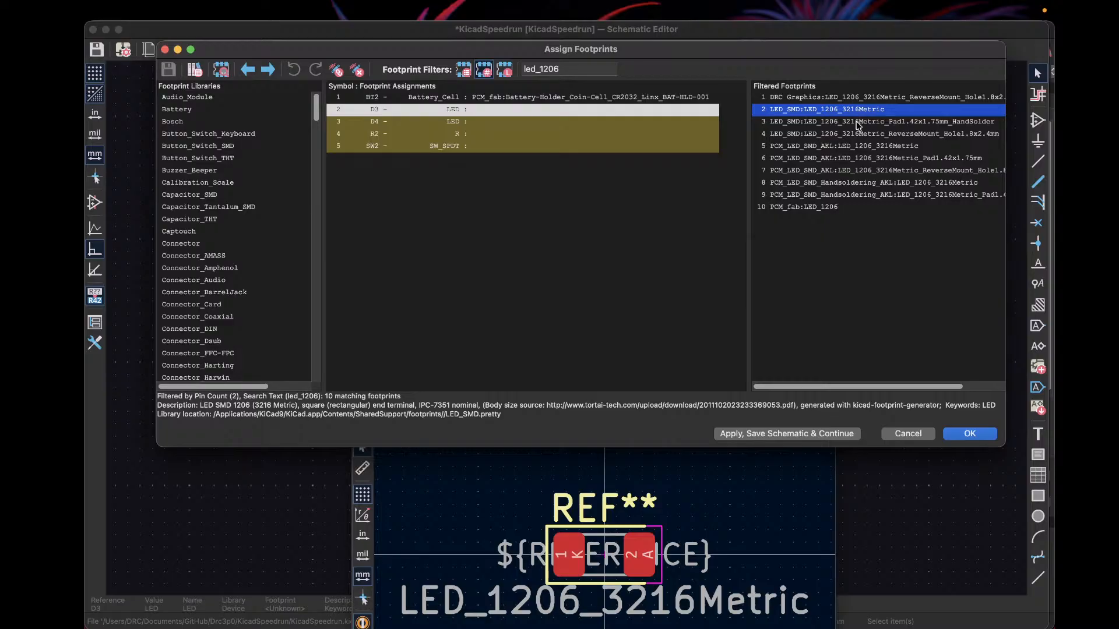
{"action": "left_click", "coordinate": [857, 123]}
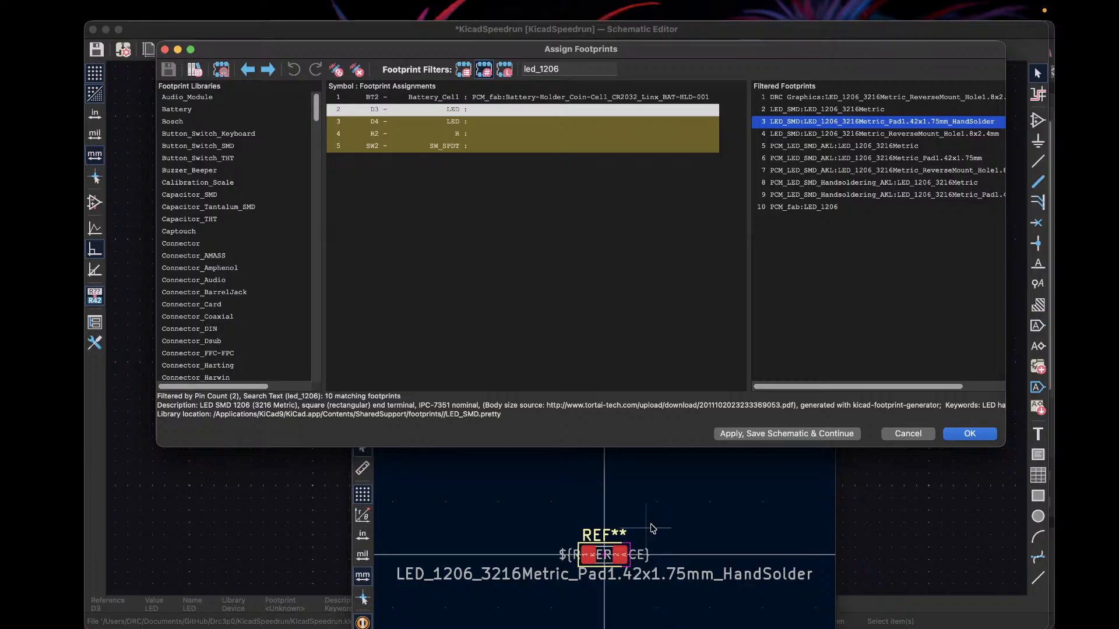
{"action": "double_click", "coordinate": [802, 123]}
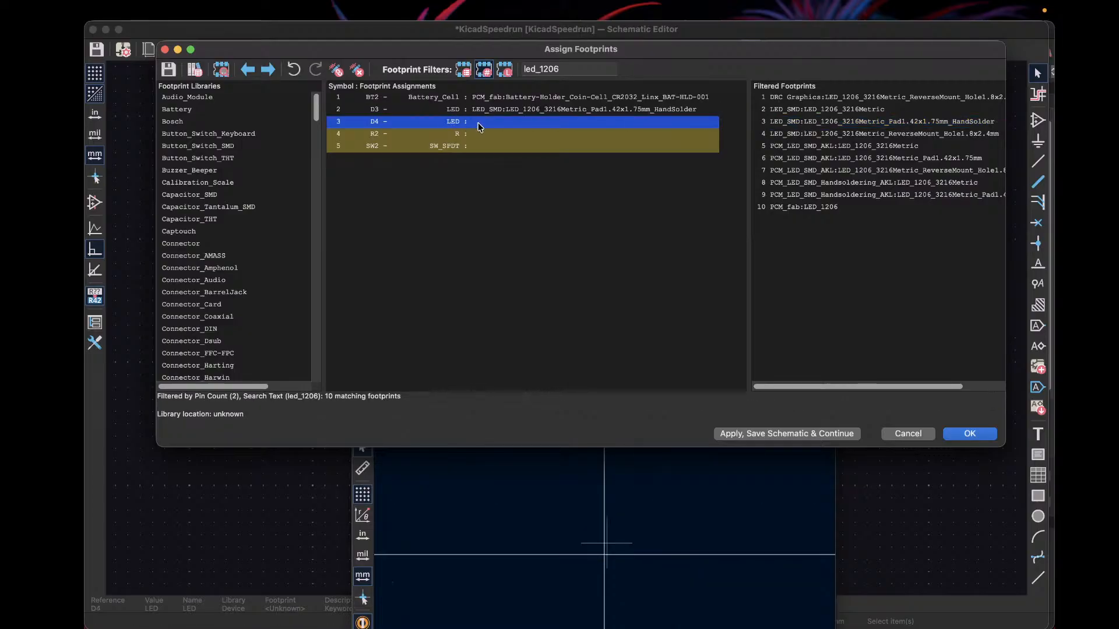
Step: Compare the standard and hand-solder 1206 footprints for D4 and assign LED_SMD:LED_1206_3216Metric_Pad1.42x1.75mm_HandSolder to it
{"action": "left_click", "coordinate": [862, 111]}
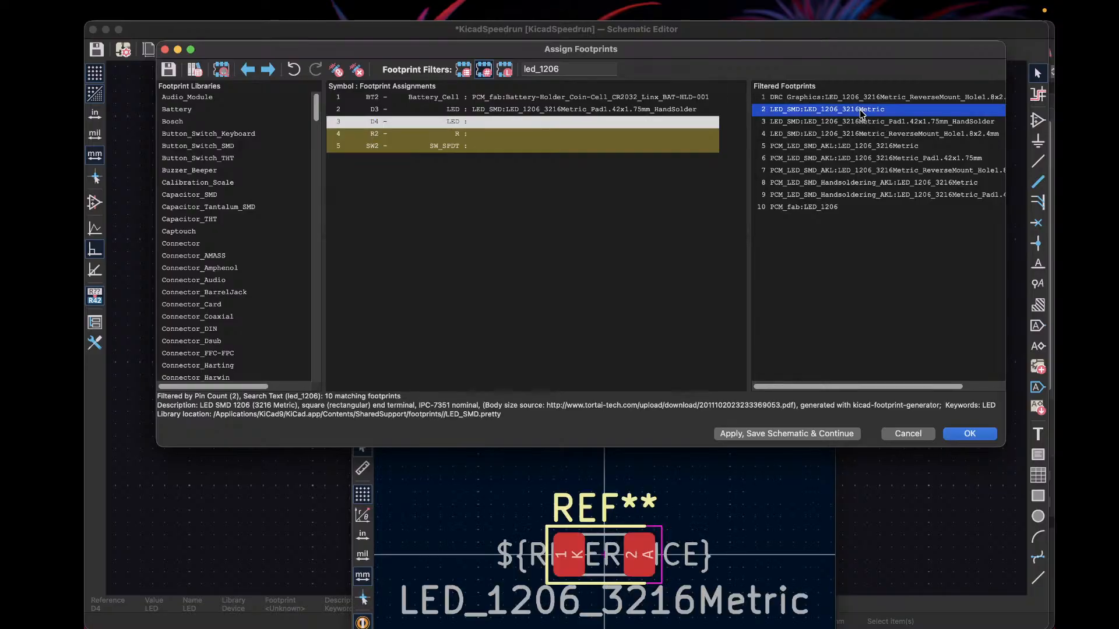
{"action": "left_click", "coordinate": [857, 123]}
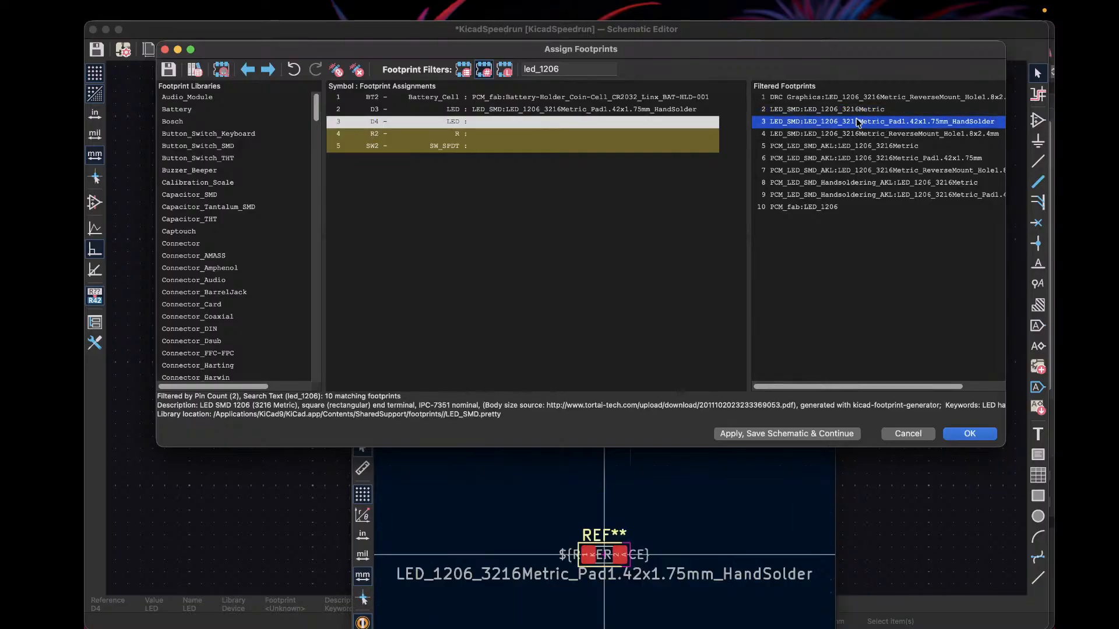
{"action": "left_click", "coordinate": [860, 111]}
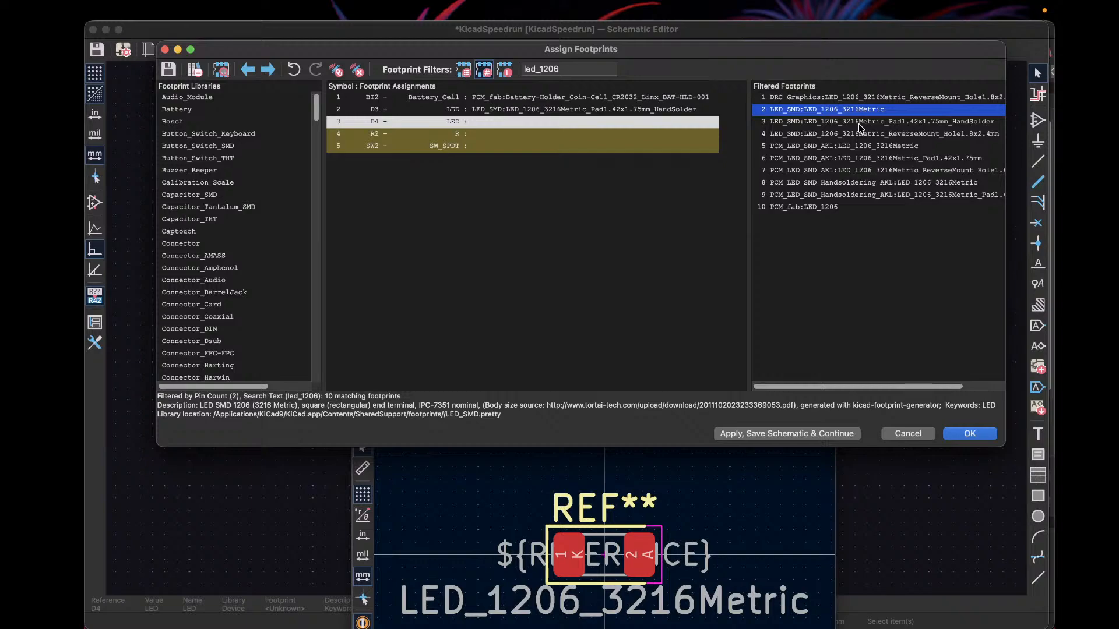
{"action": "left_click", "coordinate": [860, 122]}
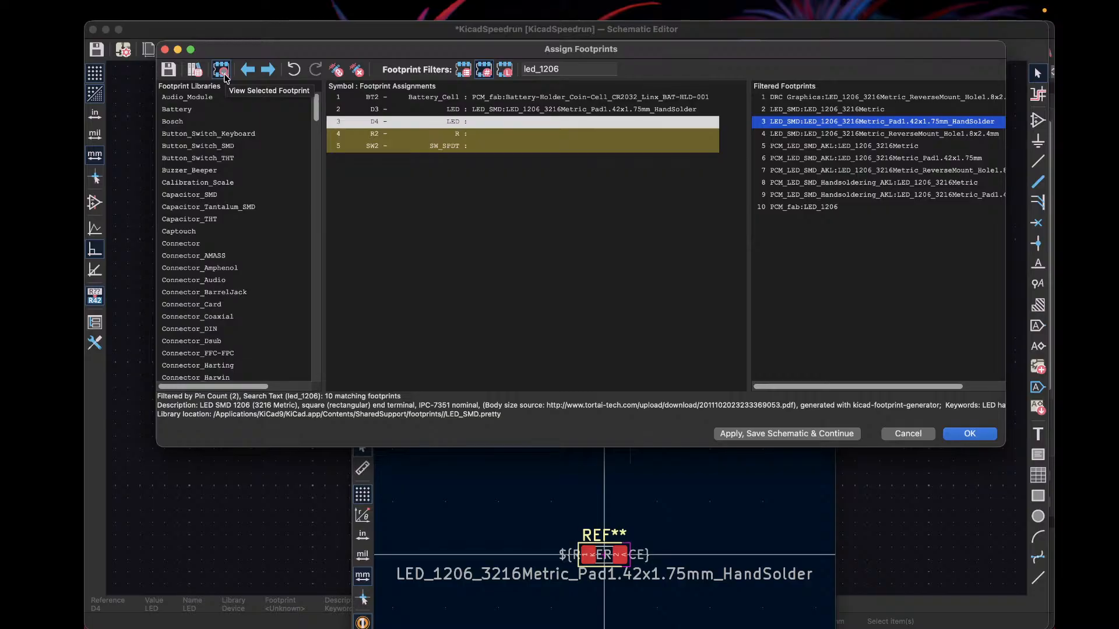
{"action": "double_click", "coordinate": [832, 122]}
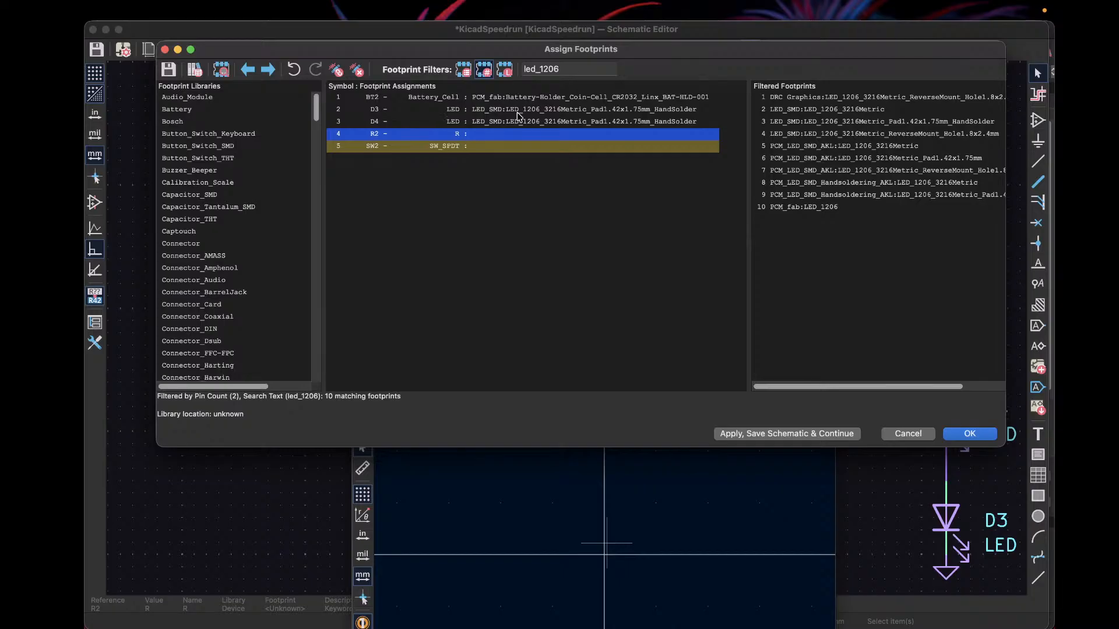
Step: Replace the footprint search text with "resistor" to list candidate footprints for R2
{"action": "left_click", "coordinate": [568, 68]}
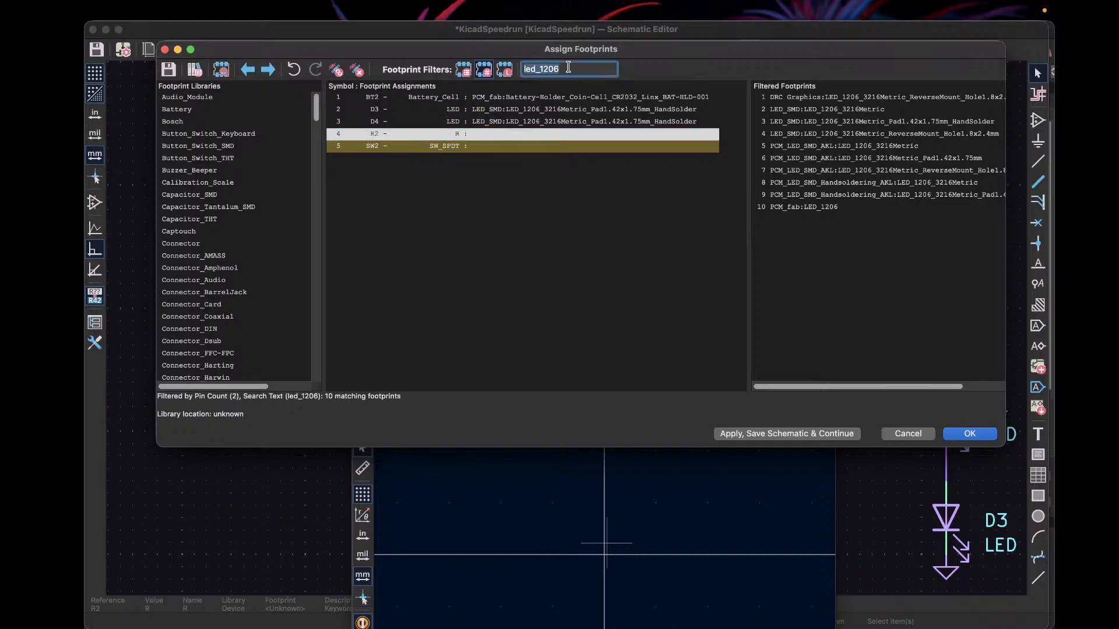
{"action": "type", "text": "r"}
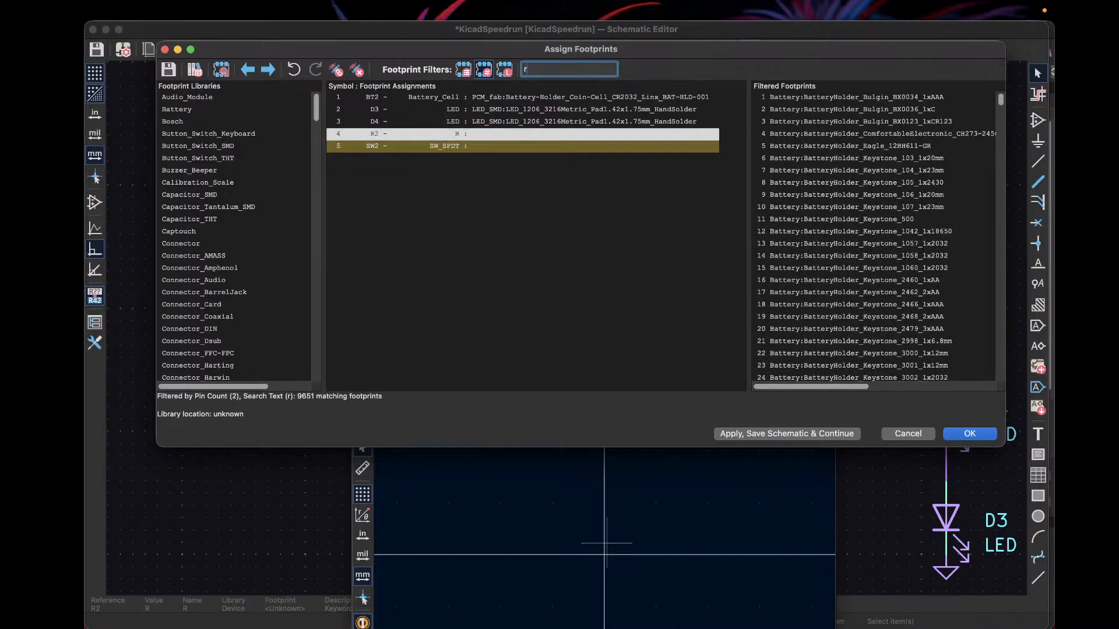
{"action": "type", "text": "esistor"}
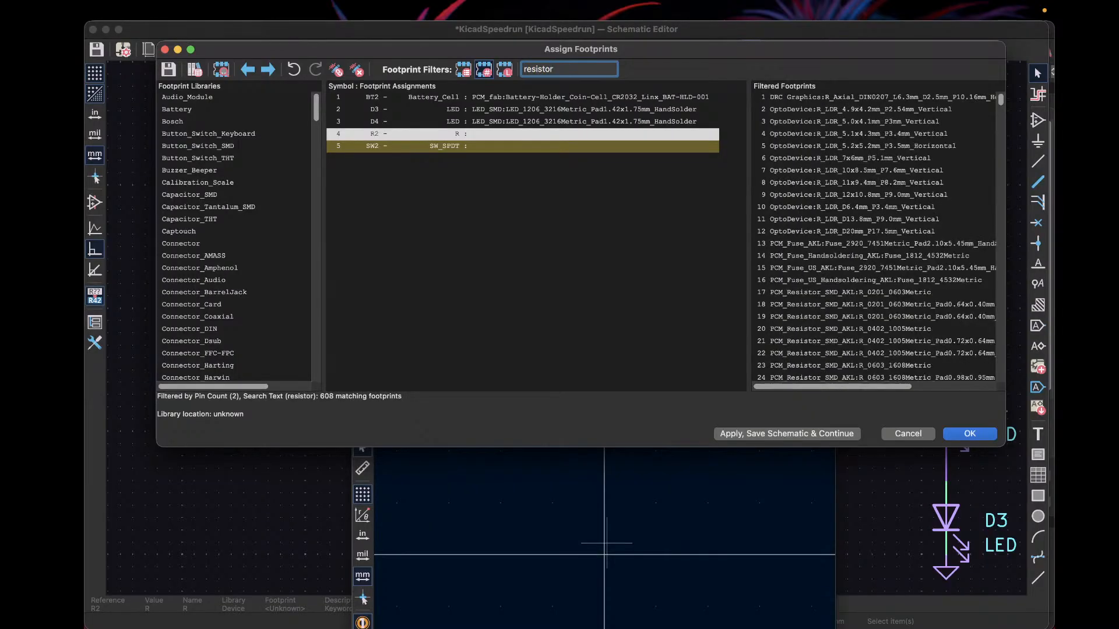
Step: Browse the resistor footprints for R2 and preview the smaller Resistor_SMD sizes, including the 0603 and 0805 hand-solder versions
{"action": "scroll", "coordinate": [881, 246], "scroll_direction": "down", "scroll_amount": 20}
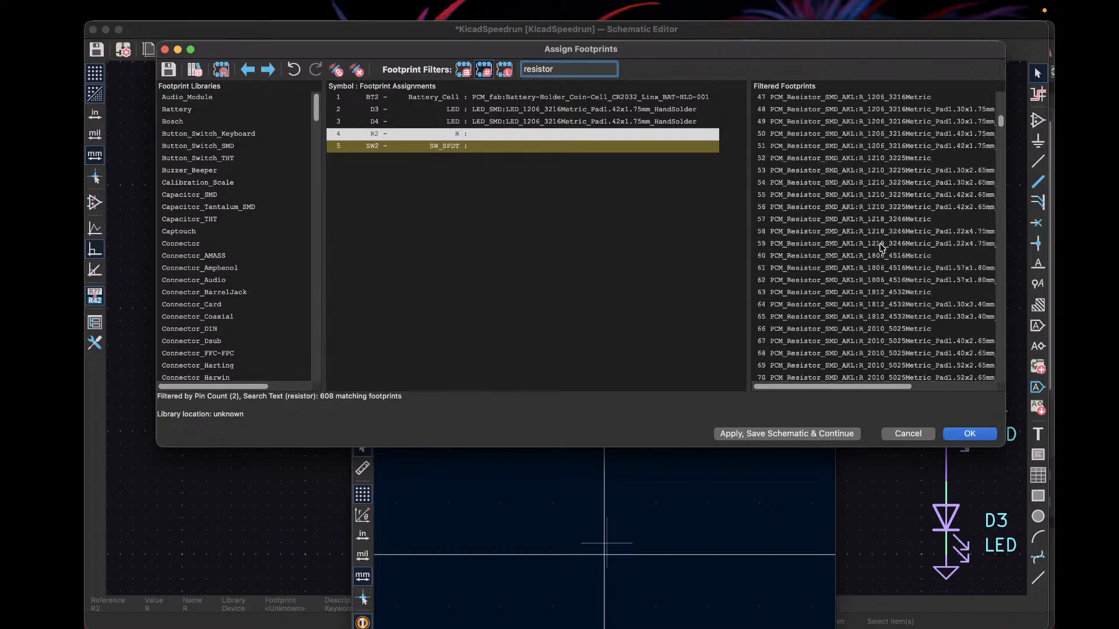
{"action": "scroll", "coordinate": [881, 246], "scroll_direction": "down", "scroll_amount": 20}
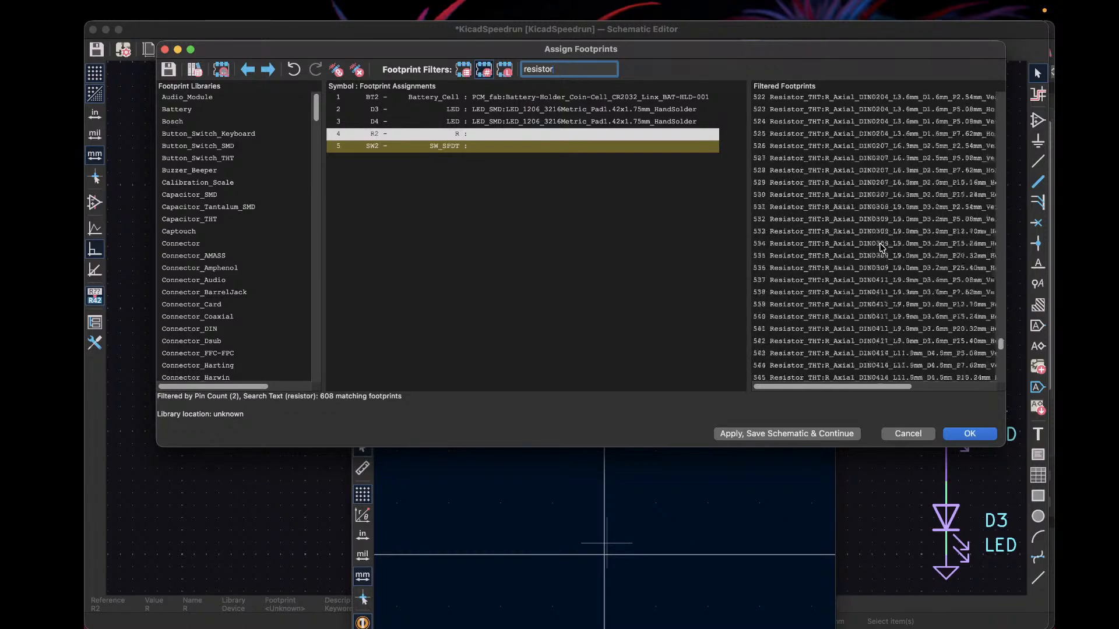
{"action": "scroll", "coordinate": [881, 247], "scroll_direction": "up", "scroll_amount": 20}
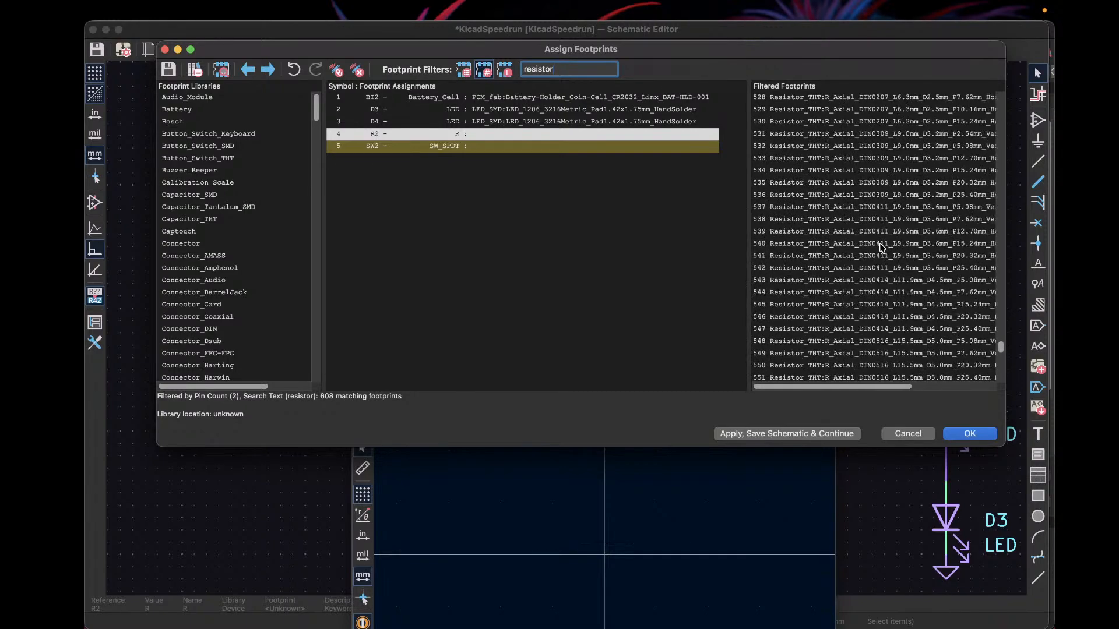
{"action": "scroll", "coordinate": [881, 246], "scroll_direction": "up", "scroll_amount": 2}
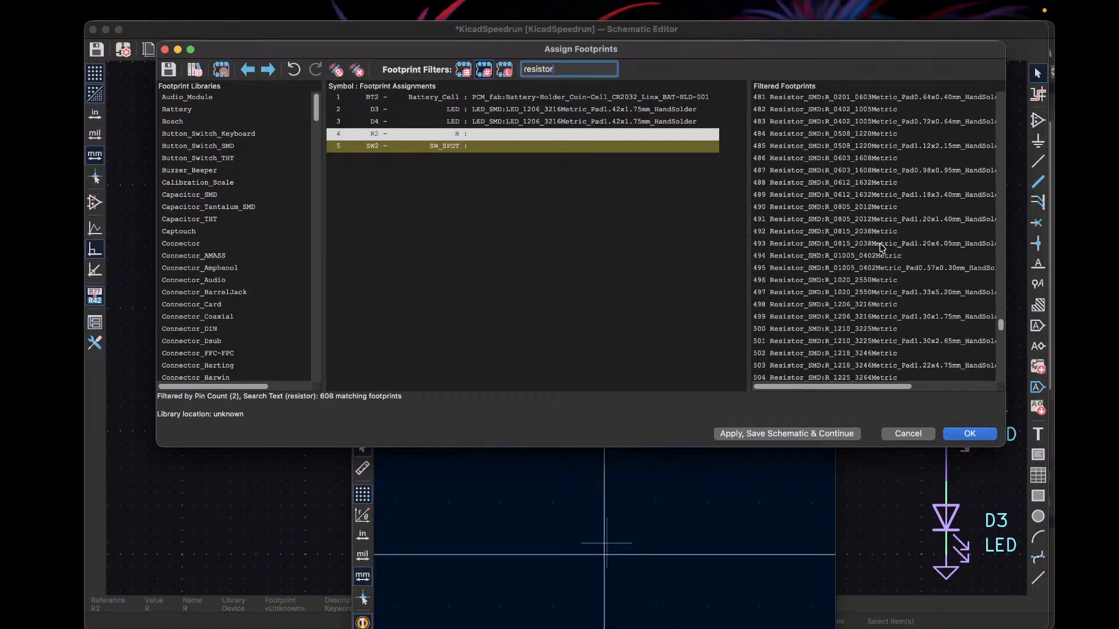
{"action": "left_click", "coordinate": [846, 98]}
{"action": "left_click", "coordinate": [846, 110]}
{"action": "left_click", "coordinate": [841, 171]}
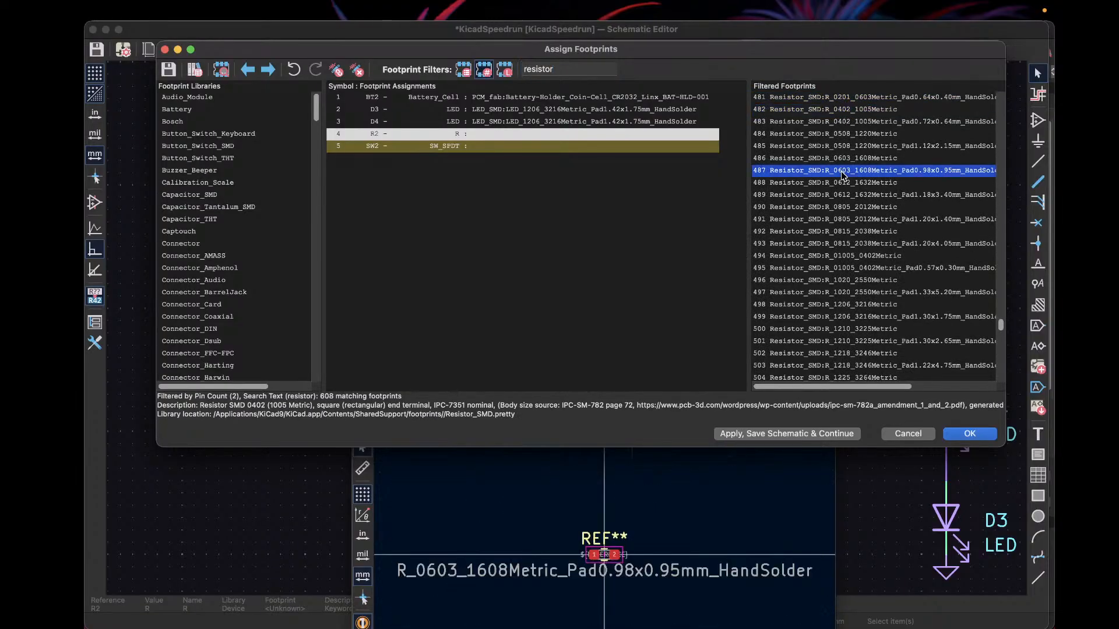
{"action": "left_click", "coordinate": [840, 220]}
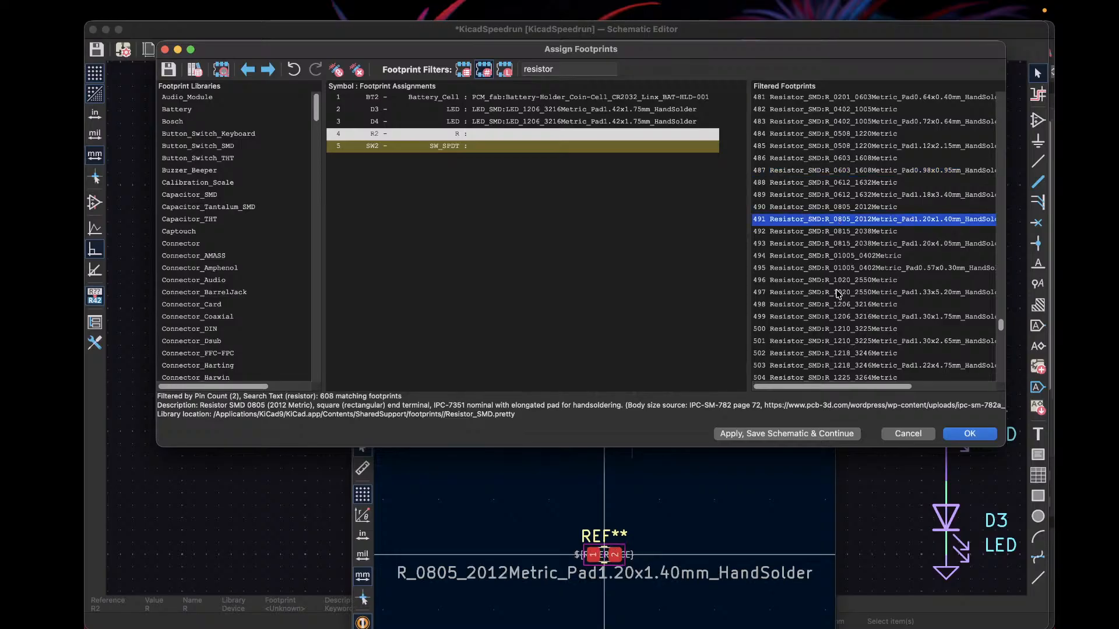
Step: Assign Resistor_SMD:R_1206_3216Metric_Pad1.30x1.75mm_HandSolder to R2
{"action": "left_click", "coordinate": [837, 317]}
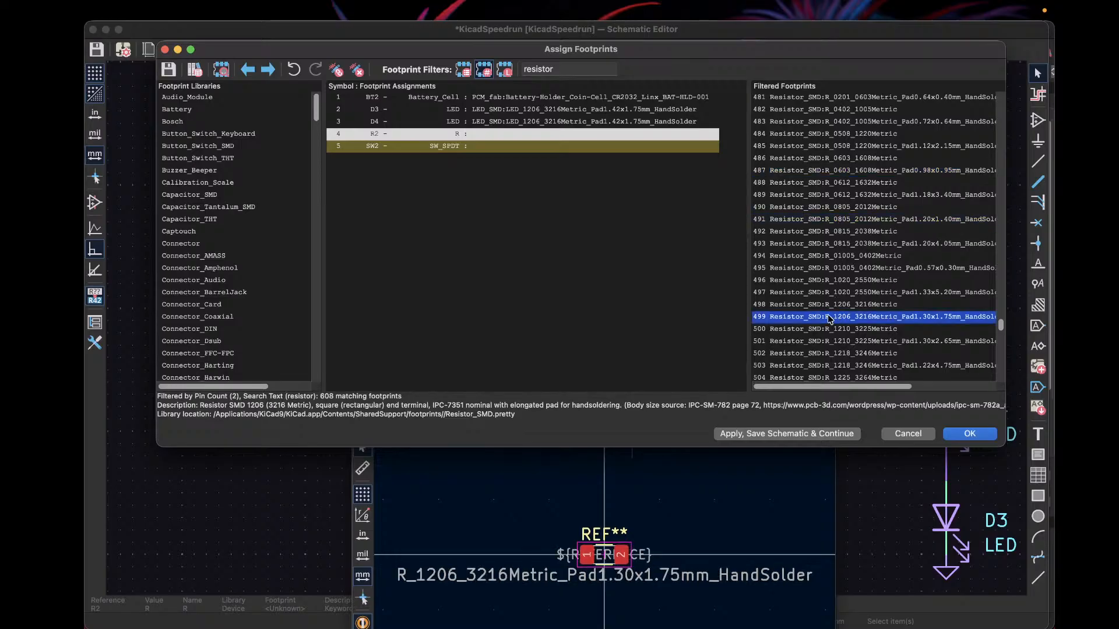
{"action": "scroll", "coordinate": [916, 324], "scroll_direction": "right", "scroll_amount": 3}
{"action": "scroll", "coordinate": [917, 325], "scroll_direction": "up", "scroll_amount": 1}
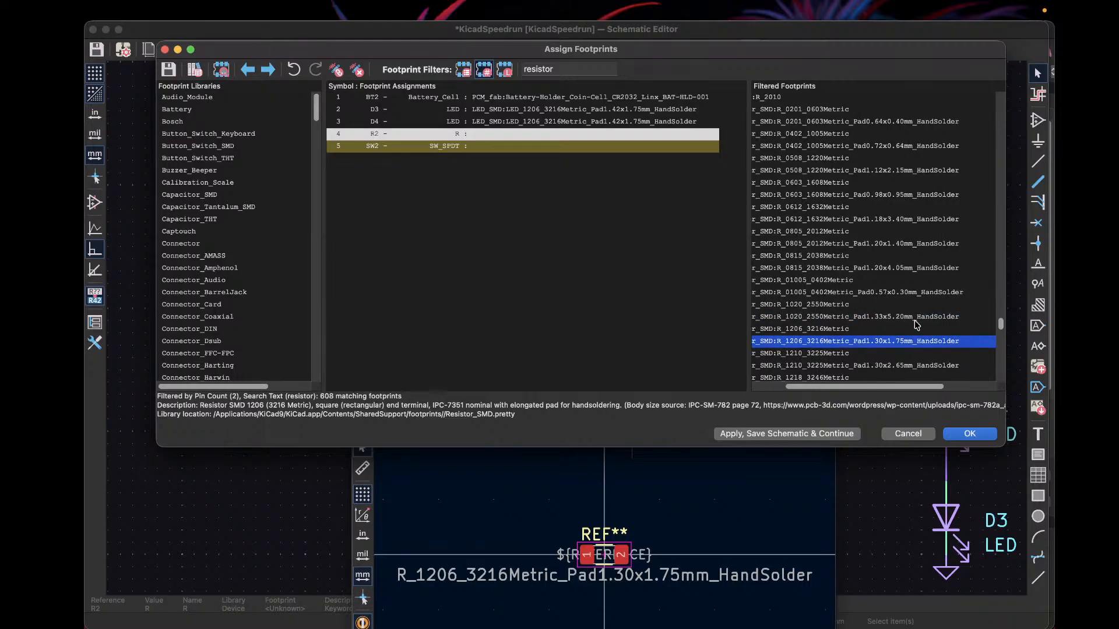
{"action": "double_click", "coordinate": [810, 342]}
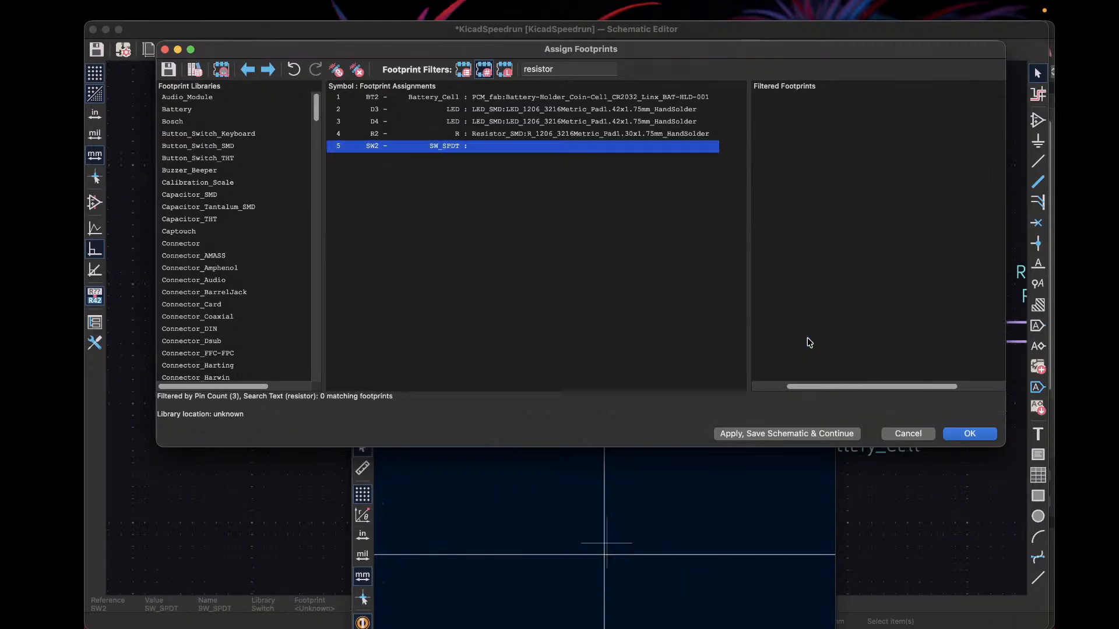
Step: Replace the footprint search text with "switch" to list candidate footprints for SW2
{"action": "double_click", "coordinate": [566, 68]}
{"action": "type", "text": "switch"}
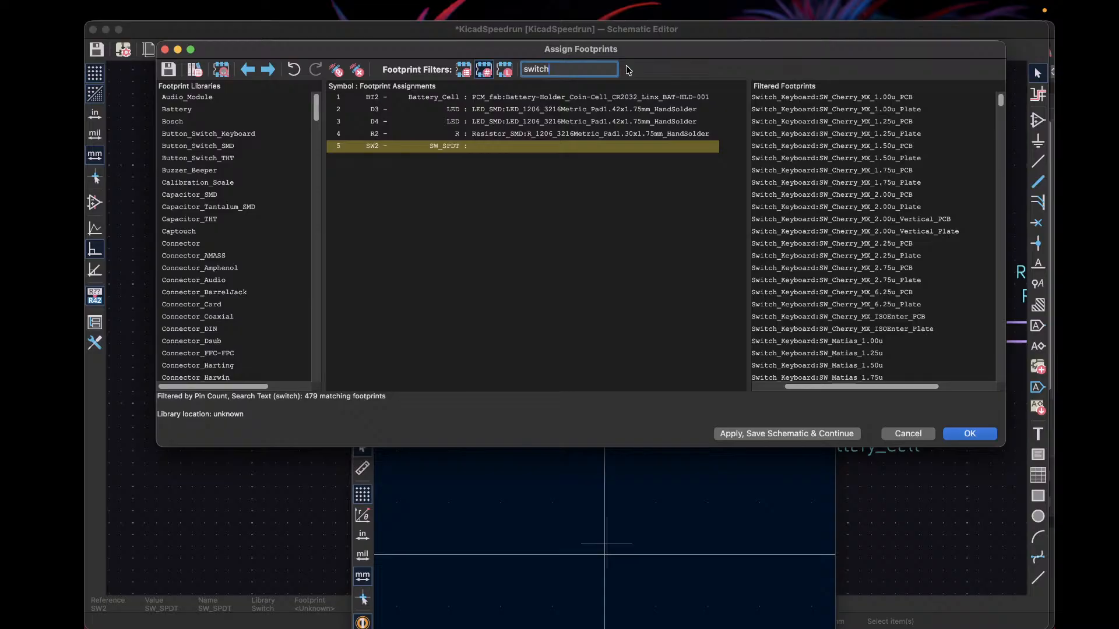
Step: Switch to the Brave browser, find the LCSC product page of the G-Switch MK-12C02-G020 slide switch and enlarge its photo
{"action": "key", "text": "ctrl+Up"}
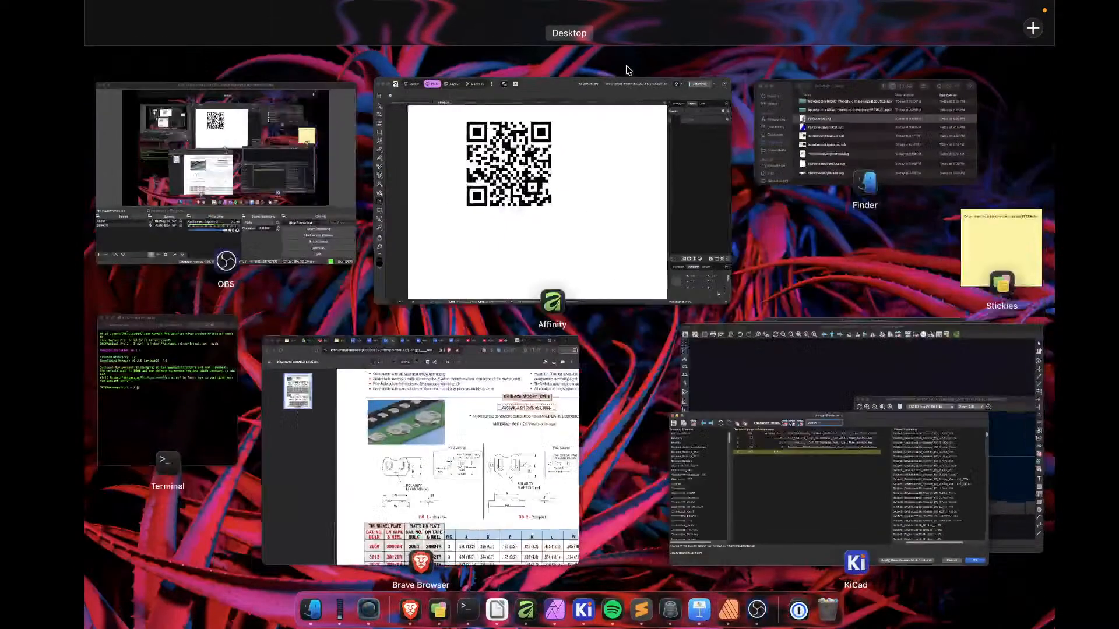
{"action": "left_click", "coordinate": [489, 456]}
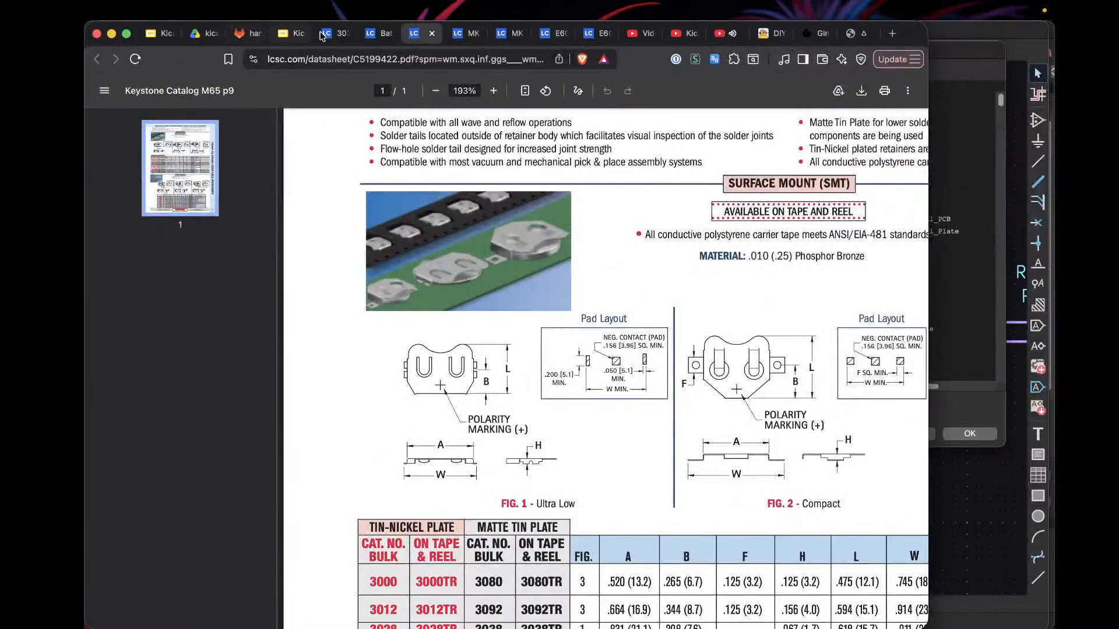
{"action": "left_click", "coordinate": [373, 33]}
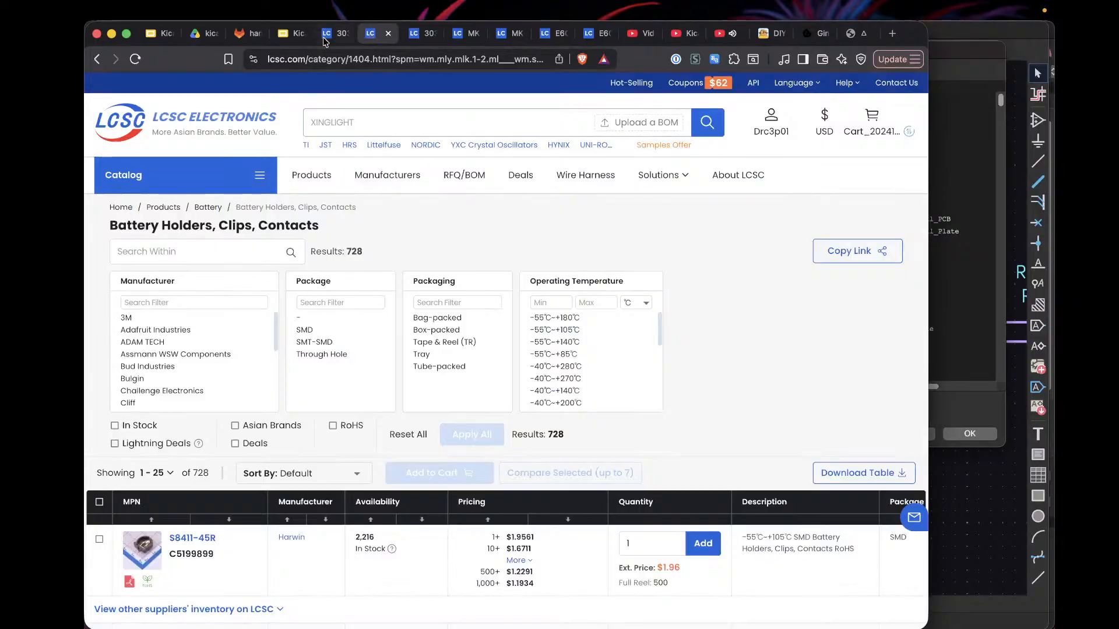
{"action": "key", "text": "ctrl+shift+Tab"}
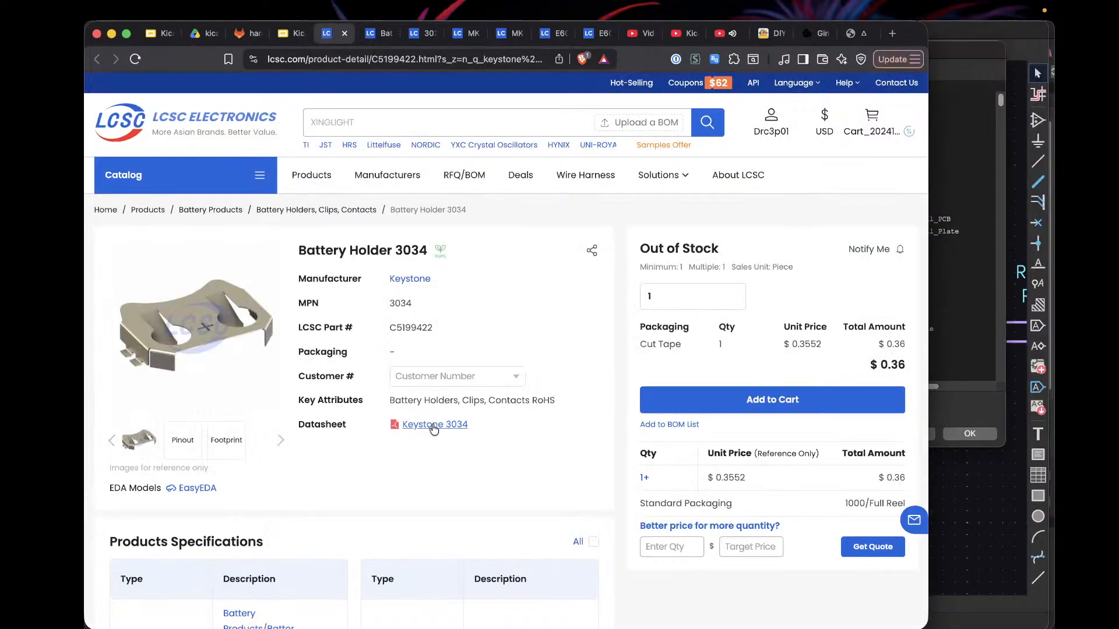
{"action": "left_click", "coordinate": [418, 41]}
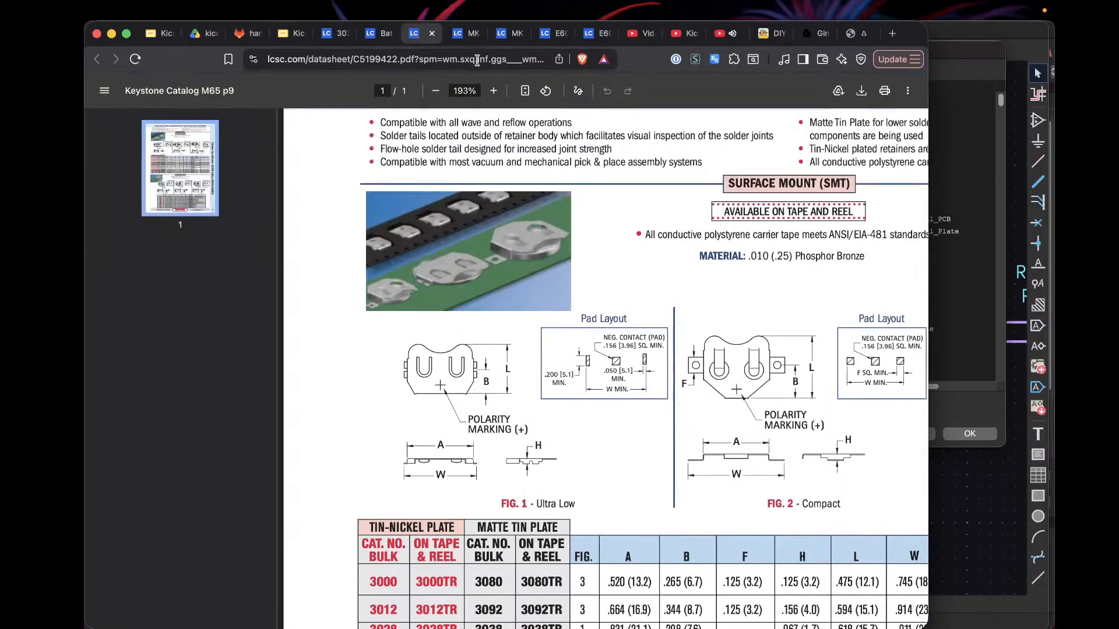
{"action": "left_click", "coordinate": [461, 36]}
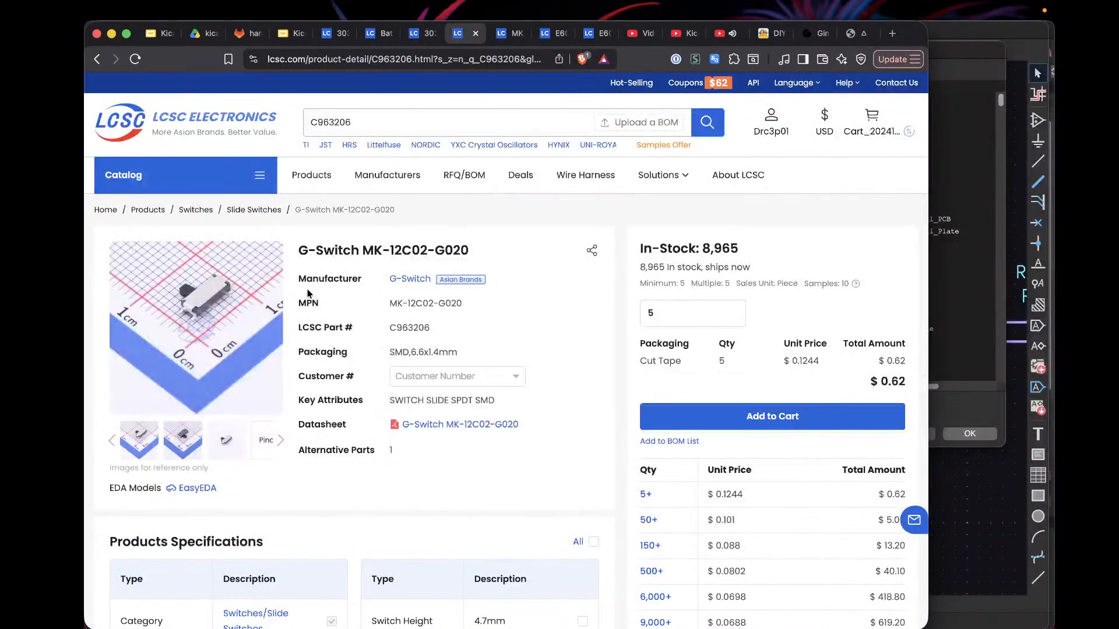
{"action": "mouse_move", "coordinate": [201, 302]}
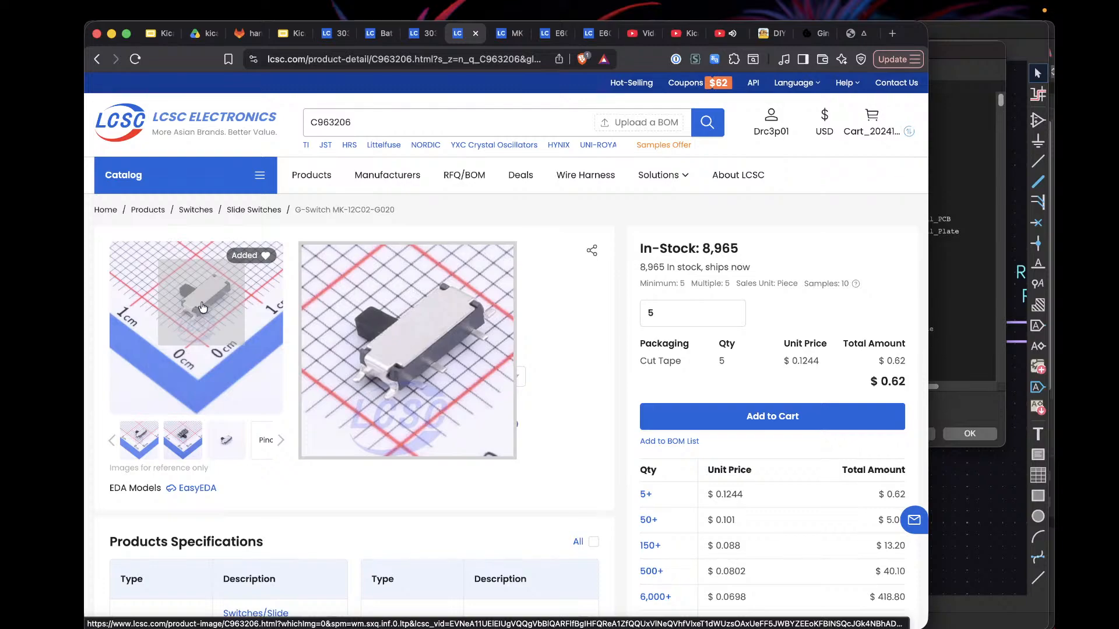
Step: Examine the MK-12C02 switch datasheet, covering its body dimensions, circuit diagram, P.C.B land dimensions and switch-height variants
{"action": "left_click", "coordinate": [502, 35]}
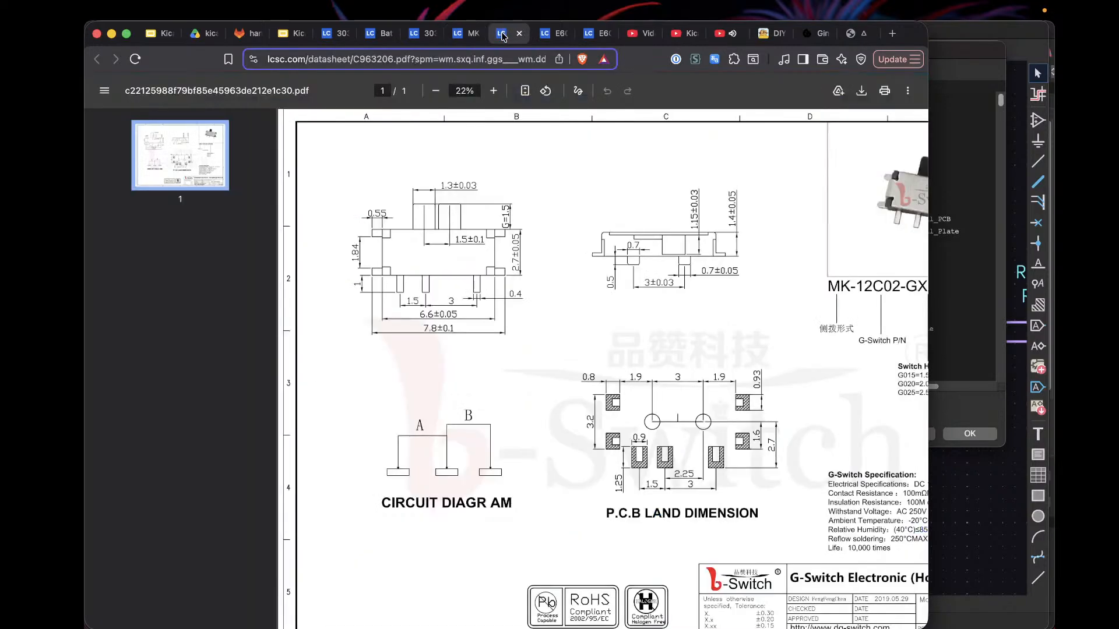
{"action": "scroll", "coordinate": [560, 227], "scroll_direction": "right", "scroll_amount": 5}
{"action": "scroll", "coordinate": [561, 230], "scroll_direction": "down", "scroll_amount": 2}
{"action": "scroll", "coordinate": [560, 231], "scroll_direction": "left", "scroll_amount": 5}
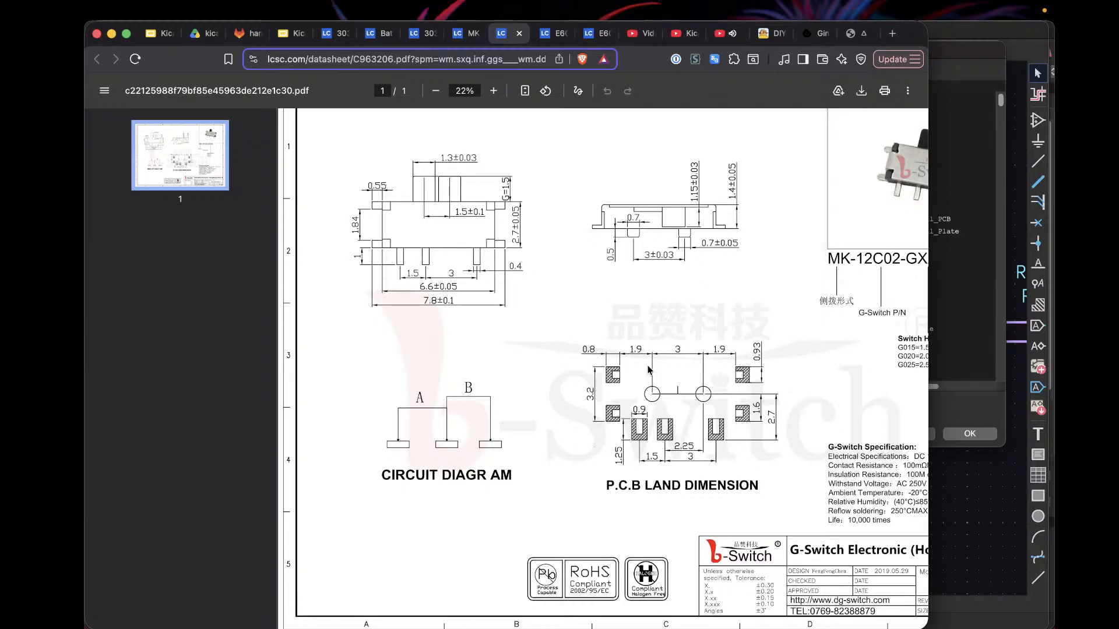
{"action": "scroll", "coordinate": [702, 419], "scroll_direction": "right", "scroll_amount": 5}
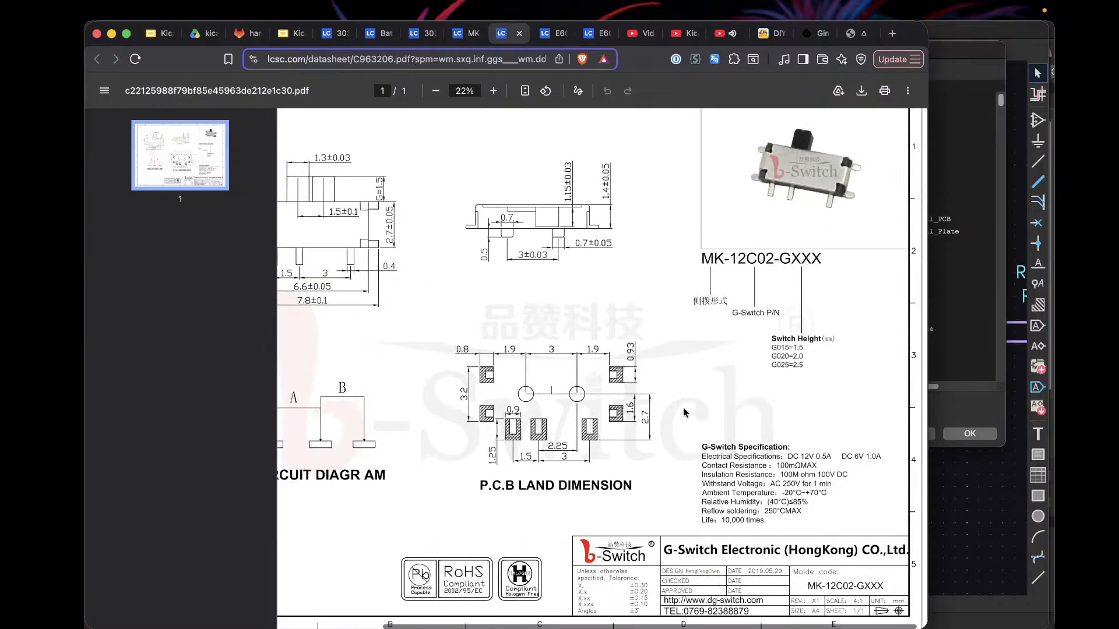
{"action": "scroll", "coordinate": [663, 447], "scroll_direction": "left", "scroll_amount": 5}
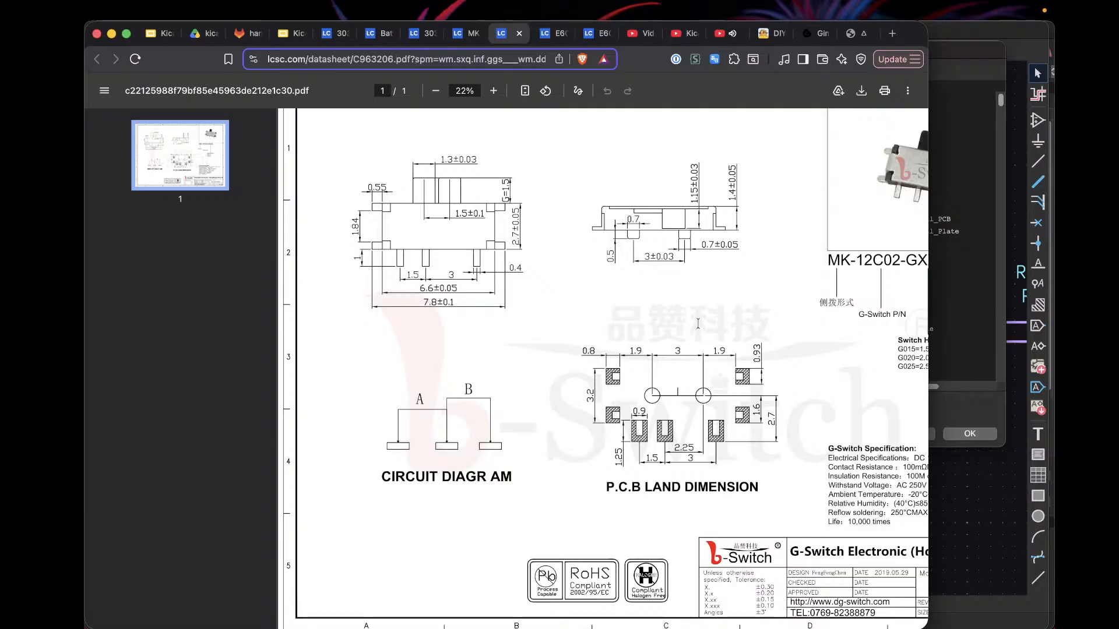
{"action": "scroll", "coordinate": [652, 396], "scroll_direction": "right", "scroll_amount": 3}
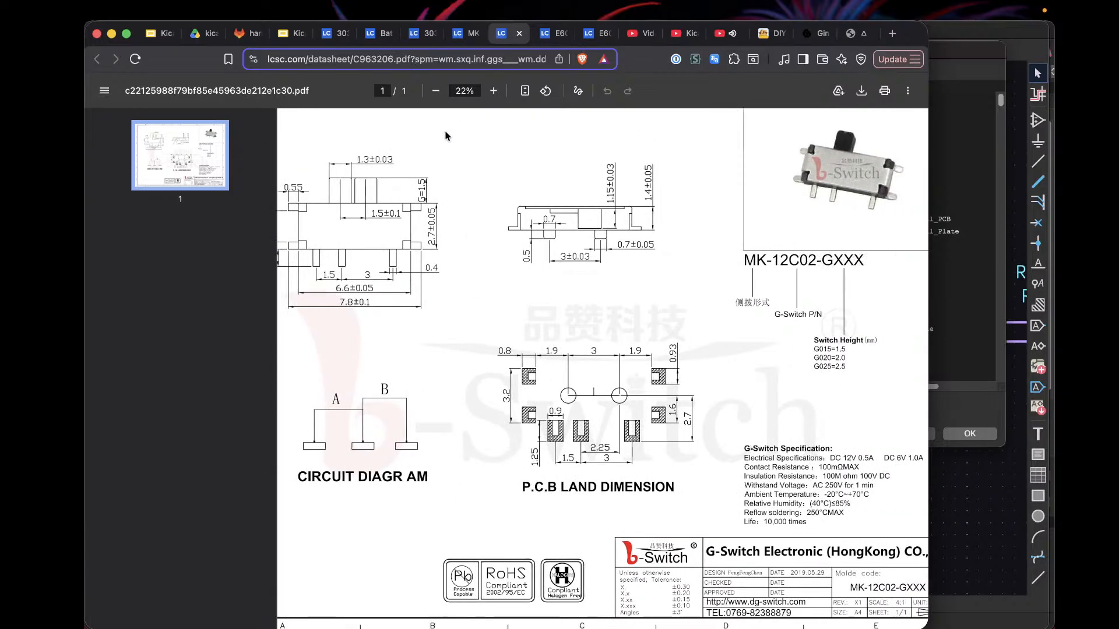
Step: Switch back to KiCad and look through the filtered switch footprints for one suiting SW2
{"action": "key", "text": "ctrl+Up"}
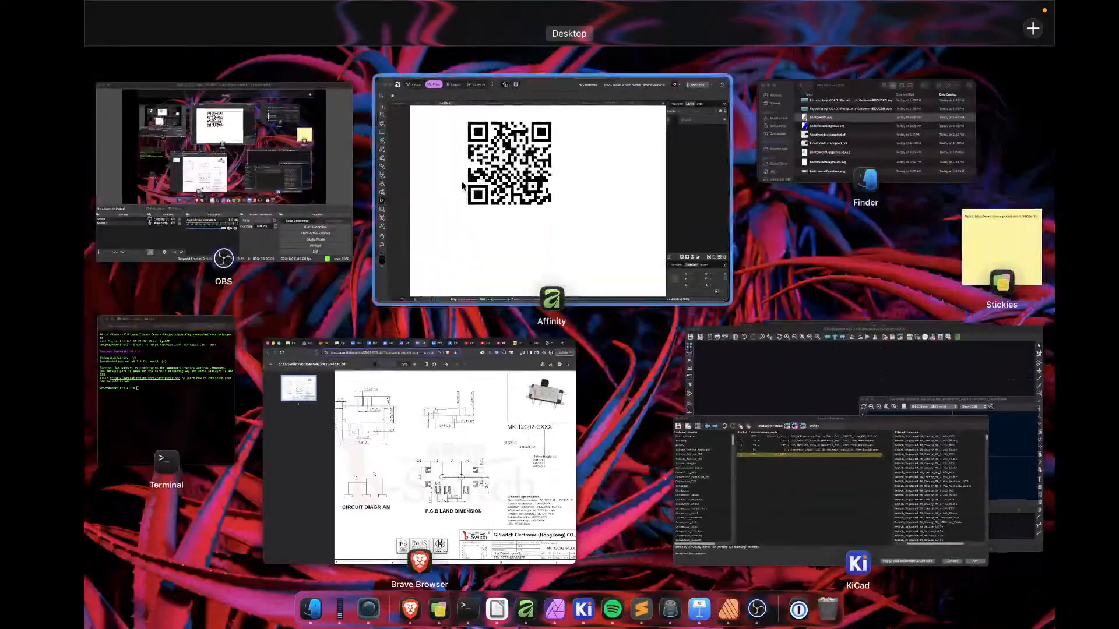
{"action": "left_click", "coordinate": [749, 535]}
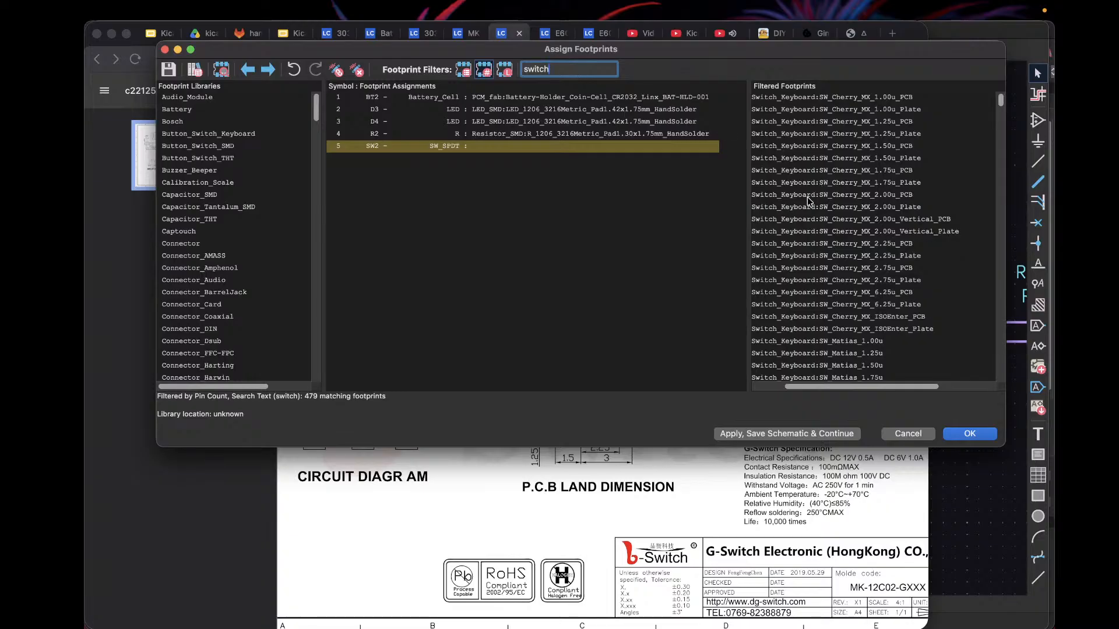
{"action": "scroll", "coordinate": [807, 198], "scroll_direction": "down", "scroll_amount": 10}
{"action": "scroll", "coordinate": [807, 198], "scroll_direction": "down", "scroll_amount": 20}
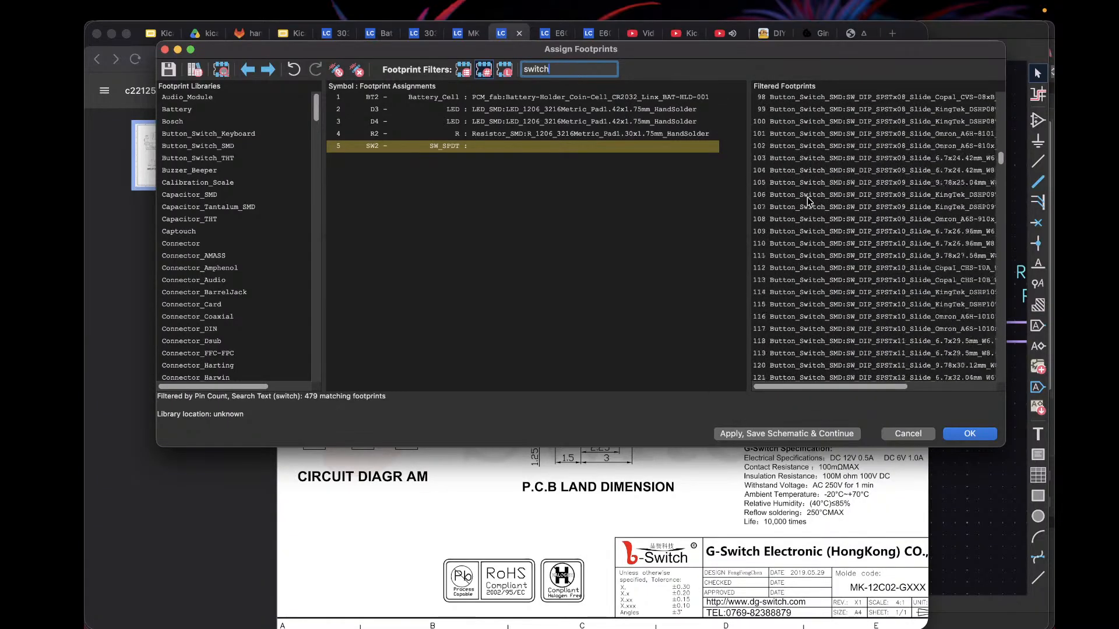
{"action": "scroll", "coordinate": [807, 198], "scroll_direction": "down", "scroll_amount": 20}
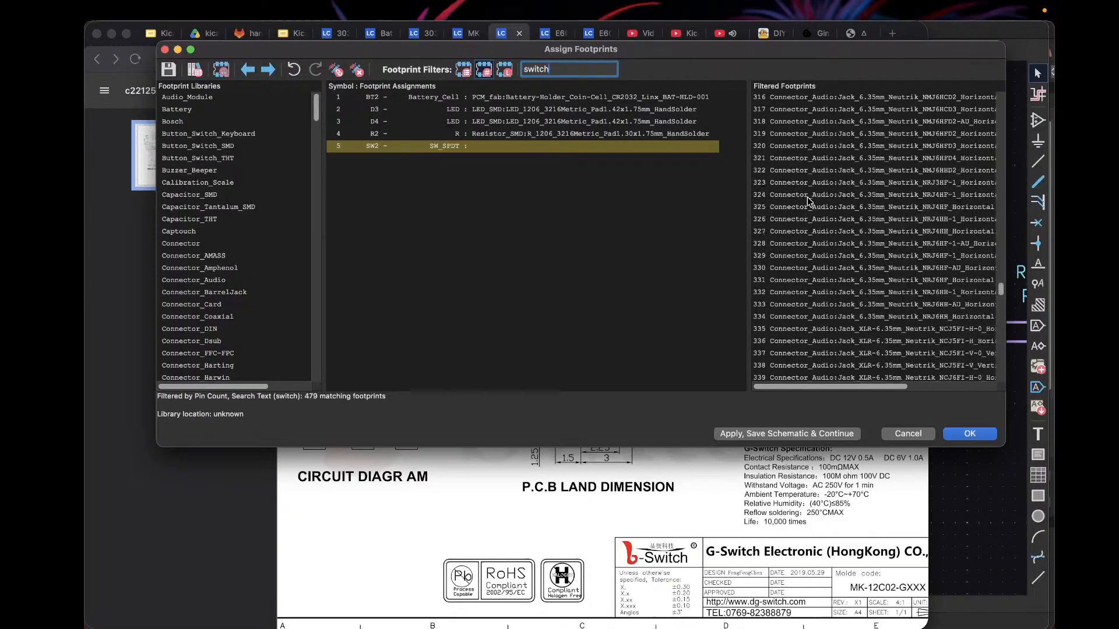
{"action": "scroll", "coordinate": [807, 200], "scroll_direction": "up", "scroll_amount": 20}
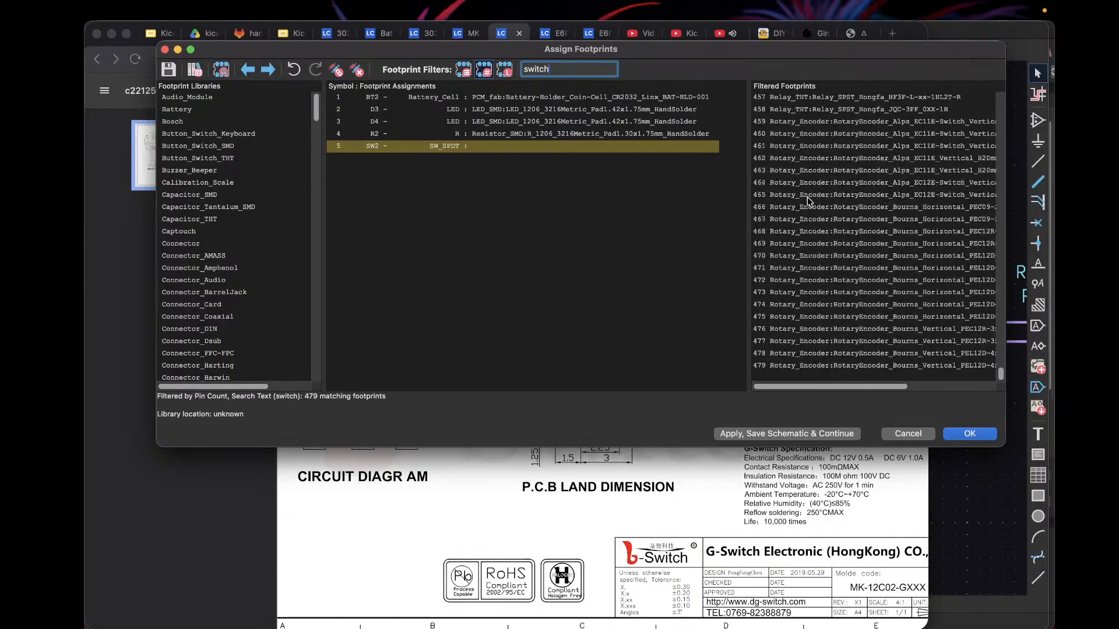
{"action": "scroll", "coordinate": [807, 198], "scroll_direction": "up", "scroll_amount": 20}
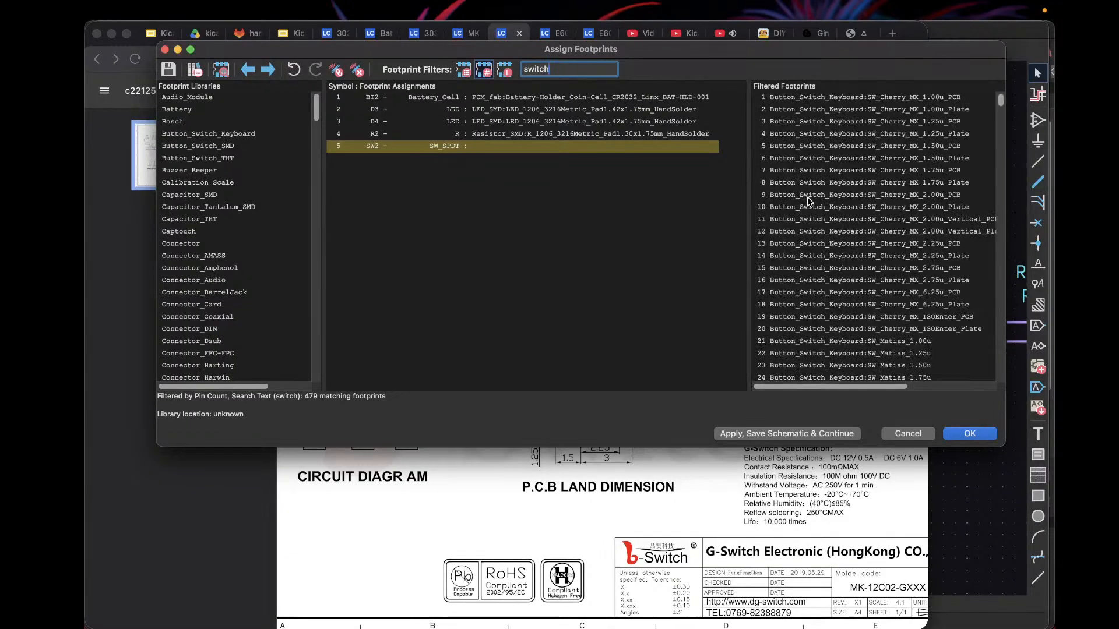
{"action": "scroll", "coordinate": [807, 199], "scroll_direction": "down", "scroll_amount": 1}
{"action": "scroll", "coordinate": [807, 200], "scroll_direction": "down", "scroll_amount": 15}
{"action": "scroll", "coordinate": [807, 200], "scroll_direction": "down", "scroll_amount": 20}
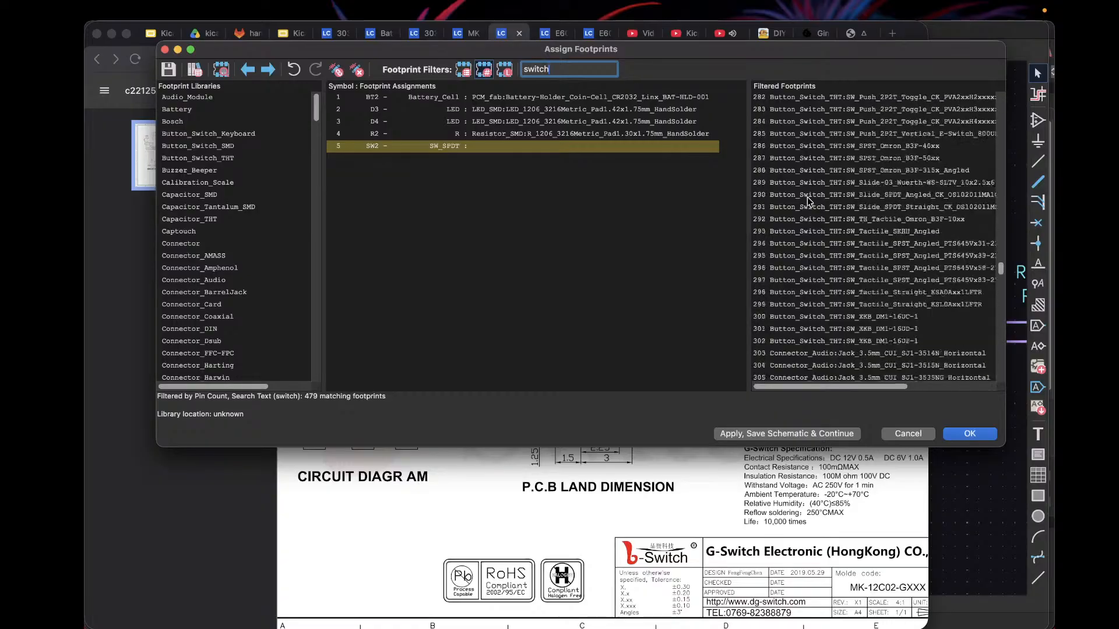
{"action": "scroll", "coordinate": [844, 189], "scroll_direction": "down", "scroll_amount": 3}
Step: Turn off the pin-count footprint filter and find the SPDT entries of the Button_Switch_SMD library
{"action": "left_click", "coordinate": [484, 69]}
{"action": "left_click", "coordinate": [561, 69]}
{"action": "scroll", "coordinate": [808, 216], "scroll_direction": "up", "scroll_amount": 20}
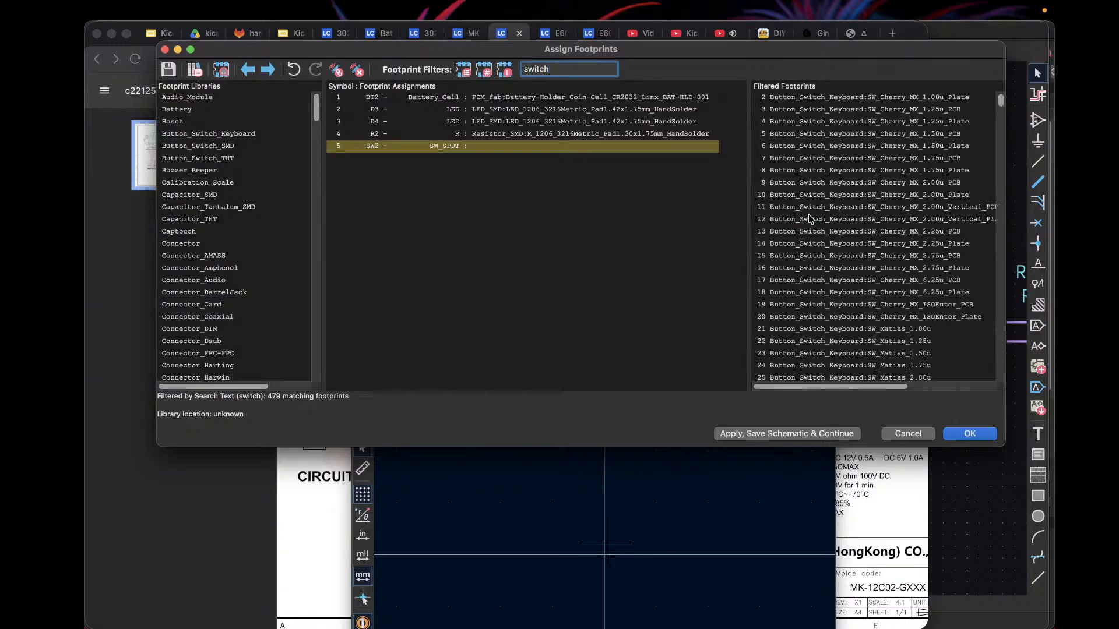
{"action": "scroll", "coordinate": [814, 189], "scroll_direction": "down", "scroll_amount": 20}
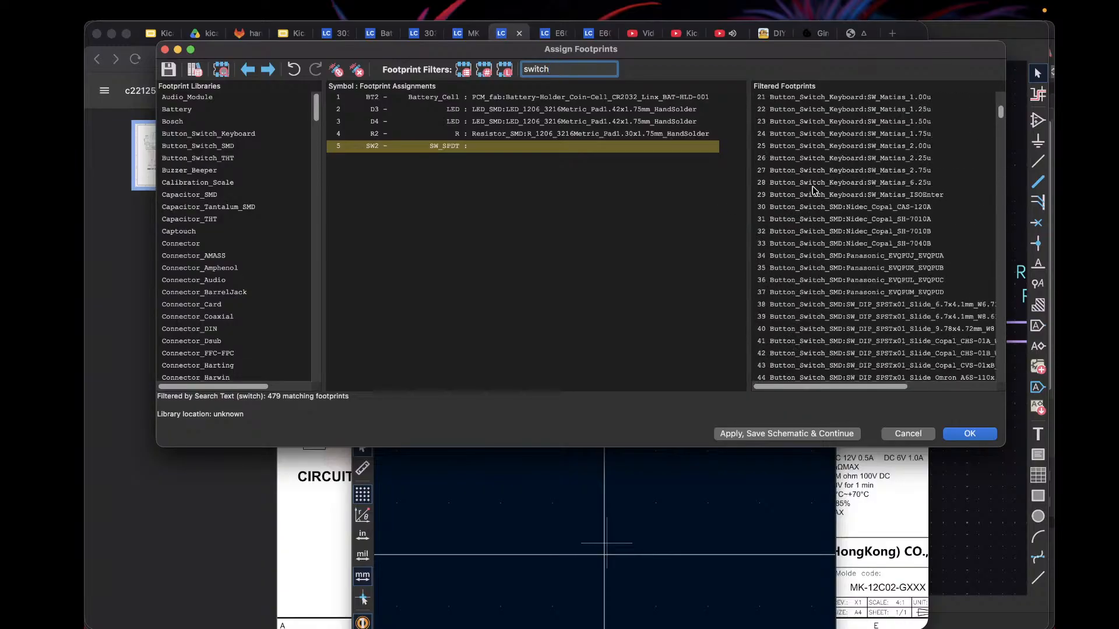
{"action": "scroll", "coordinate": [856, 192], "scroll_direction": "down", "scroll_amount": 10}
{"action": "scroll", "coordinate": [856, 192], "scroll_direction": "down", "scroll_amount": 8}
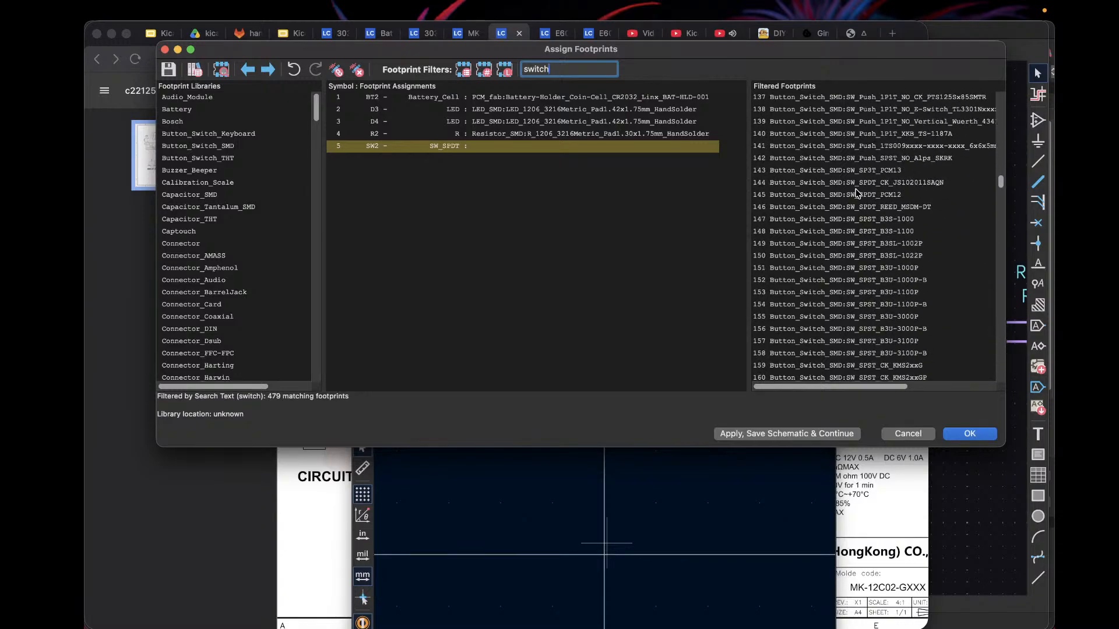
Step: Preview the Button_Switch_SMD footprints from SW_SPDT_REED_MSDM-DT down to SW_SPST_CK_RS282G05A3 and look through the rest of the switch list
{"action": "left_click", "coordinate": [847, 208]}
{"action": "key", "text": "Down"}
{"action": "key", "text": "Down"}
{"action": "key", "text": "Down"}
{"action": "key", "text": "Down"}
{"action": "key", "text": "Down"}
{"action": "key", "text": "Down"}
{"action": "key", "text": "Down"}
{"action": "key", "text": "Down"}
{"action": "key", "text": "Down"}
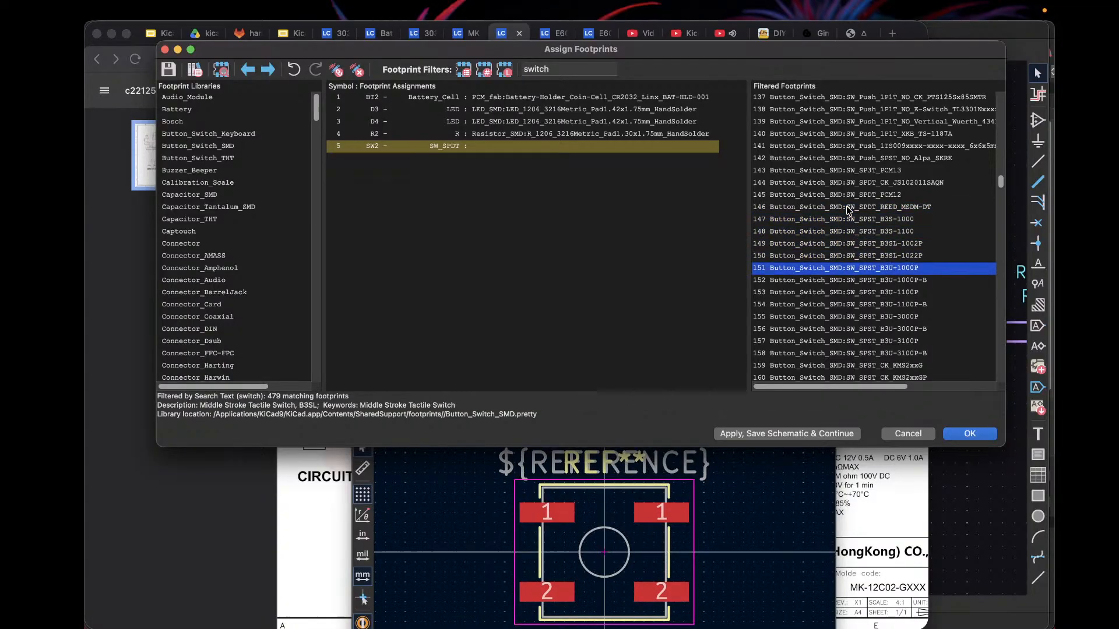
{"action": "key", "text": "Down"}
{"action": "key", "text": "Down"}
{"action": "key", "text": "Down"}
{"action": "key", "text": "Down"}
{"action": "key", "text": "Down"}
{"action": "key", "text": "Down"}
{"action": "key", "text": "Down"}
{"action": "key", "text": "Down"}
{"action": "scroll", "coordinate": [848, 211], "scroll_direction": "down", "scroll_amount": 10}
{"action": "scroll", "coordinate": [847, 211], "scroll_direction": "down", "scroll_amount": 10}
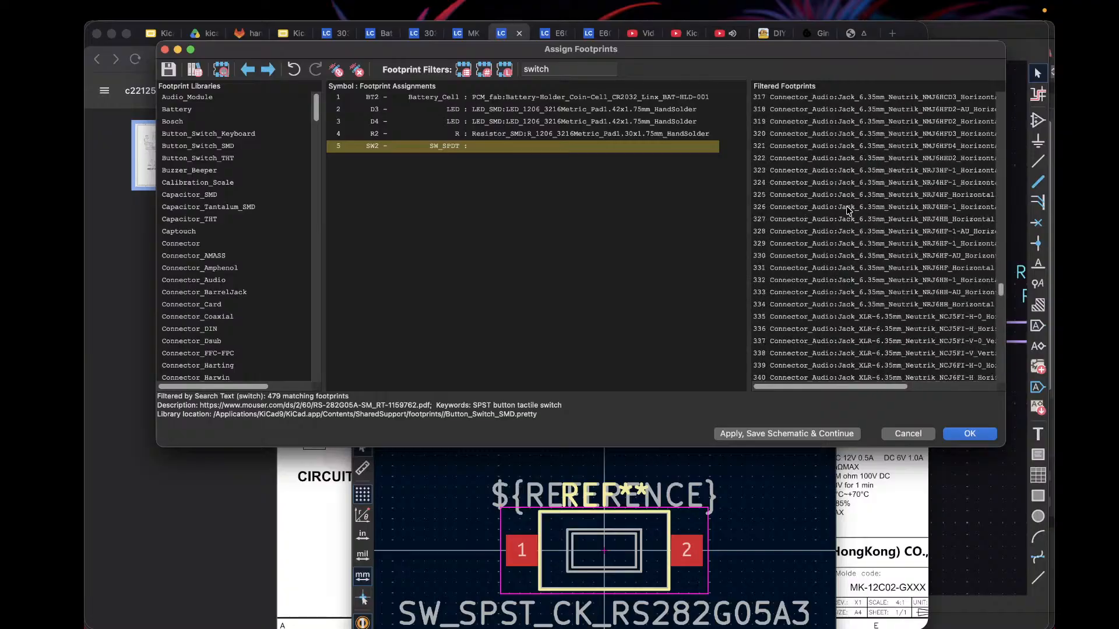
{"action": "scroll", "coordinate": [847, 211], "scroll_direction": "down", "scroll_amount": 10}
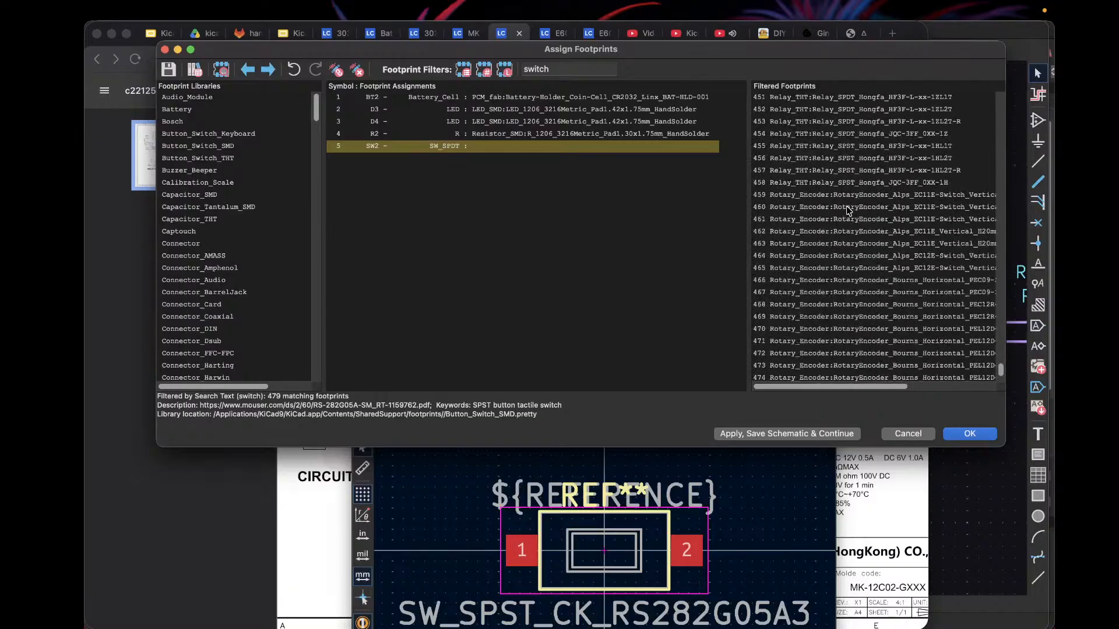
Step: Filter the footprint list by the search text slide in place of switch
{"action": "scroll", "coordinate": [847, 211], "scroll_direction": "down", "scroll_amount": 3}
{"action": "triple_click", "coordinate": [586, 70]}
{"action": "type", "text": "slide"}
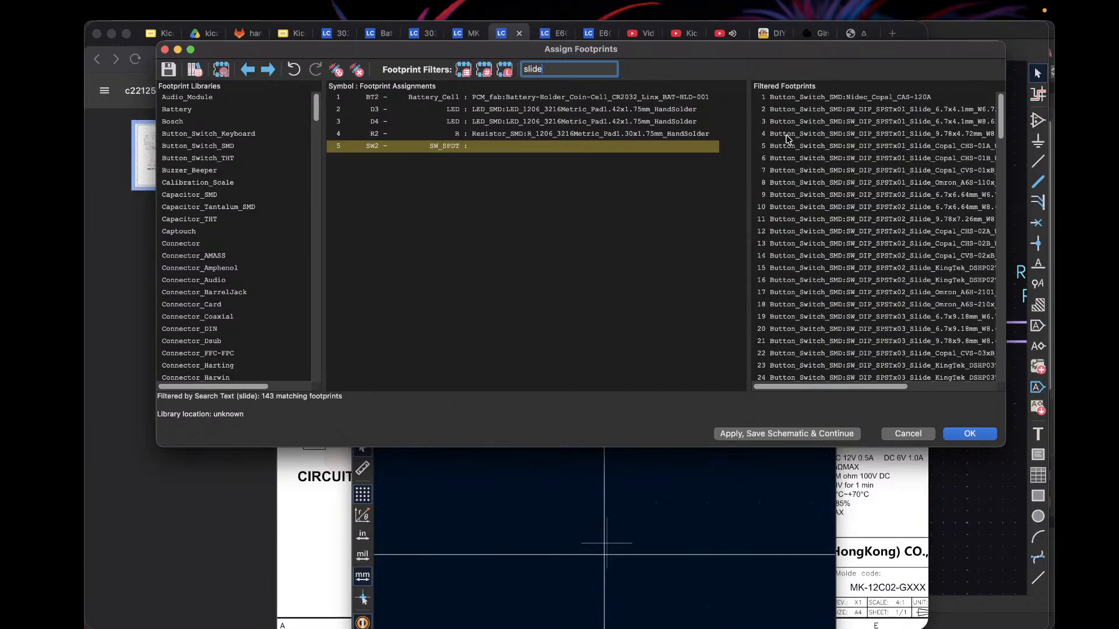
Step: Preview the Button_Switch_SMD DIP slide-switch footprints from the SPSTx01 entries down to the 6.7x24.42mm SPSTx09 entry
{"action": "left_click", "coordinate": [804, 110]}
{"action": "key", "text": "Down"}
{"action": "key", "text": "Down"}
{"action": "key", "text": "Down"}
{"action": "key", "text": "Down"}
{"action": "key", "text": "Down"}
{"action": "key", "text": "Down"}
{"action": "key", "text": "Down"}
{"action": "key", "text": "Down"}
{"action": "key", "text": "Down"}
{"action": "key", "text": "Down"}
{"action": "key", "text": "Down"}
{"action": "key", "text": "Down"}
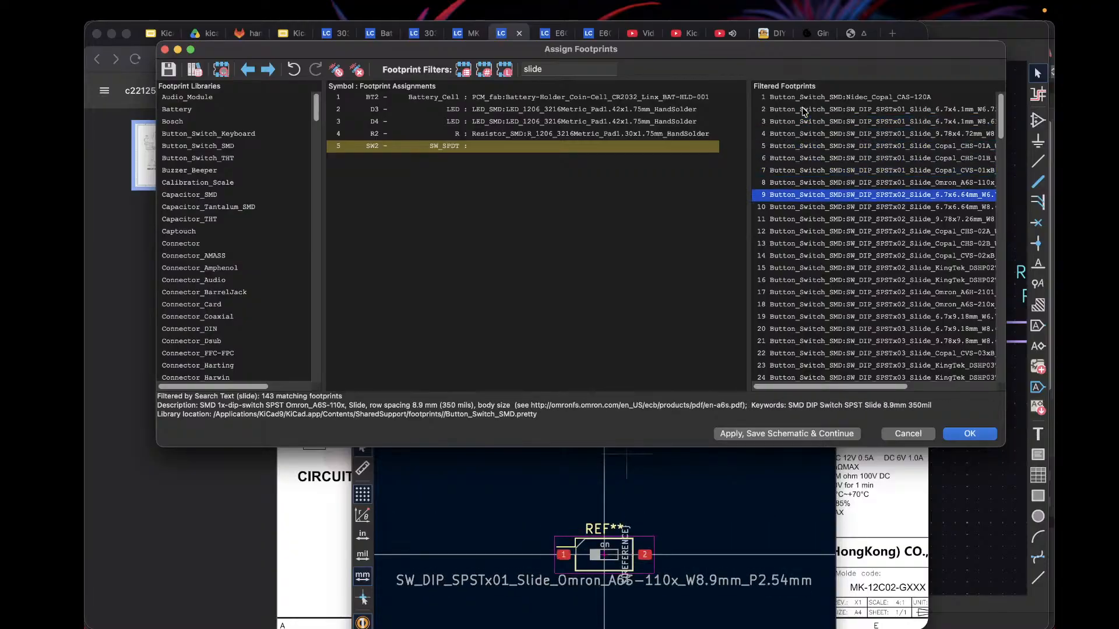
{"action": "key", "text": "Down"}
{"action": "key", "text": "Down"}
{"action": "key", "text": "Down"}
{"action": "key", "text": "Down"}
{"action": "key", "text": "Down"}
{"action": "key", "text": "Down"}
{"action": "key", "text": "Down"}
{"action": "key", "text": "Down"}
{"action": "key", "text": "Down"}
{"action": "key", "text": "Down"}
{"action": "key", "text": "Down"}
{"action": "key", "text": "Down"}
{"action": "key", "text": "Down"}
{"action": "key", "text": "Down"}
{"action": "key", "text": "Down"}
{"action": "key", "text": "Down"}
{"action": "key", "text": "Down"}
{"action": "key", "text": "Down"}
{"action": "key", "text": "Down"}
{"action": "key", "text": "Down"}
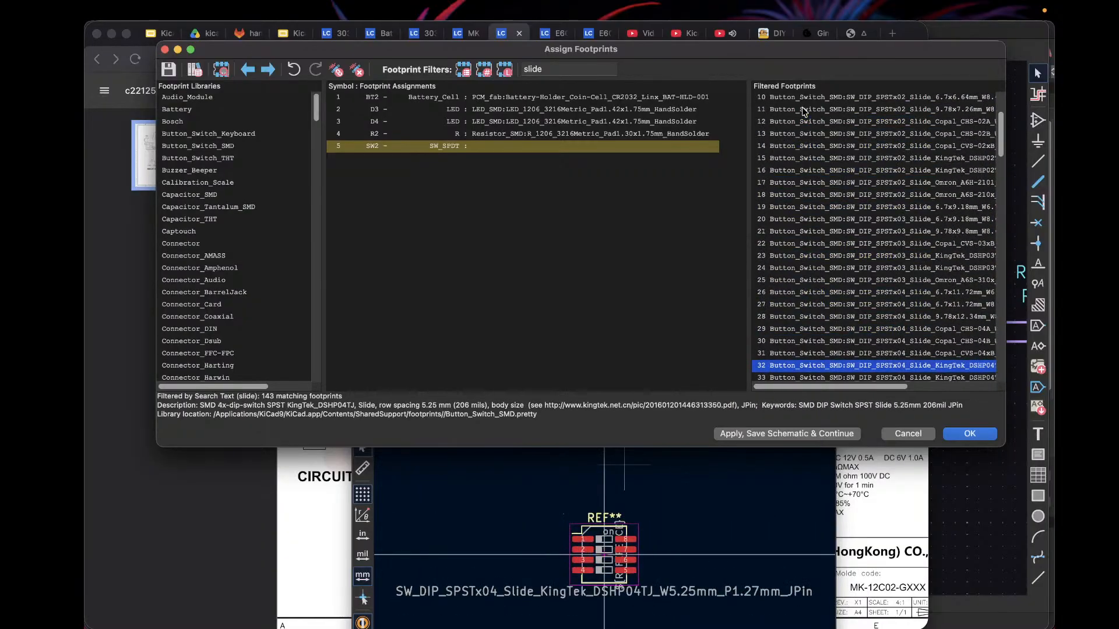
{"action": "key", "text": "Down"}
{"action": "key", "text": "Down"}
{"action": "key", "text": "Down"}
{"action": "key", "text": "Down"}
{"action": "key", "text": "Down"}
{"action": "key", "text": "Down"}
{"action": "key", "text": "Down"}
{"action": "key", "text": "Down"}
{"action": "key", "text": "Down"}
{"action": "key", "text": "Down"}
{"action": "key", "text": "Down"}
{"action": "key", "text": "Down"}
{"action": "key", "text": "Down"}
{"action": "key", "text": "Down"}
{"action": "key", "text": "Down"}
{"action": "key", "text": "Down"}
{"action": "key", "text": "Down"}
{"action": "key", "text": "Down"}
{"action": "key", "text": "Down"}
{"action": "key", "text": "Down"}
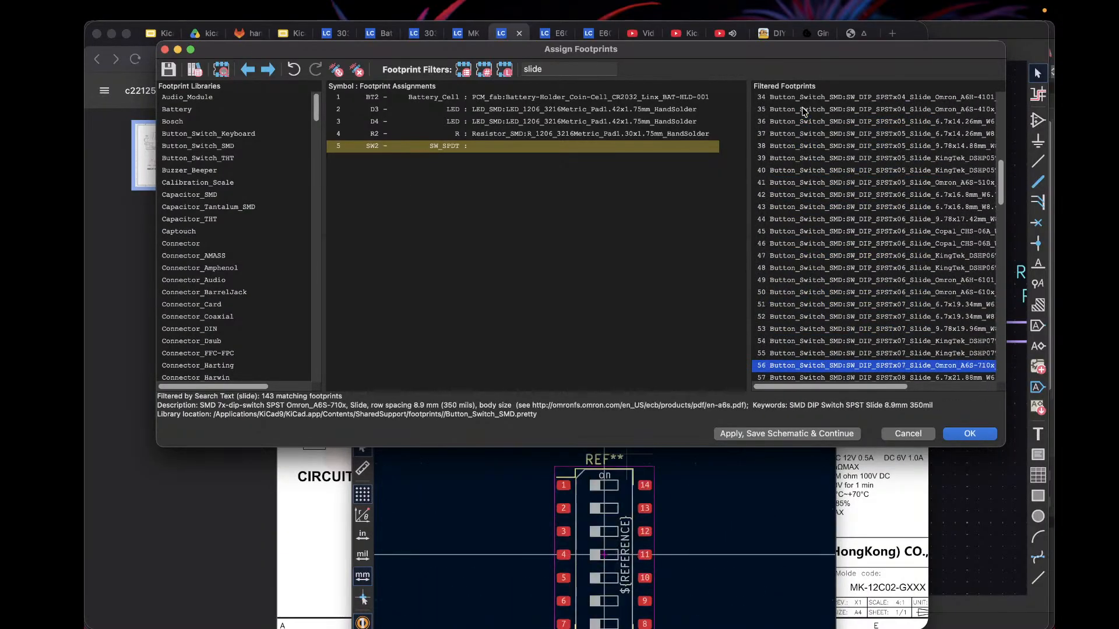
{"action": "key", "text": "Down"}
{"action": "key", "text": "Down"}
{"action": "key", "text": "Down"}
{"action": "key", "text": "Down"}
{"action": "key", "text": "Down"}
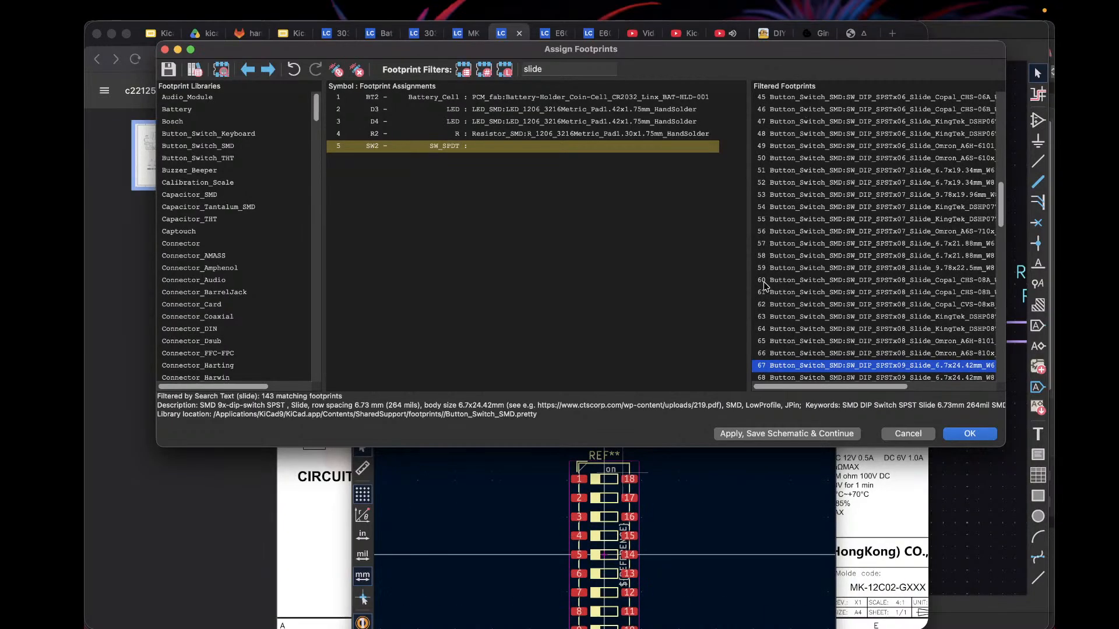
Step: Preview the SW_SPDT_PCM12 and SW_DPDT_CK_JS202011JCQN footprints below the DIP slide-switch entries
{"action": "scroll", "coordinate": [763, 281], "scroll_direction": "down", "scroll_amount": 12}
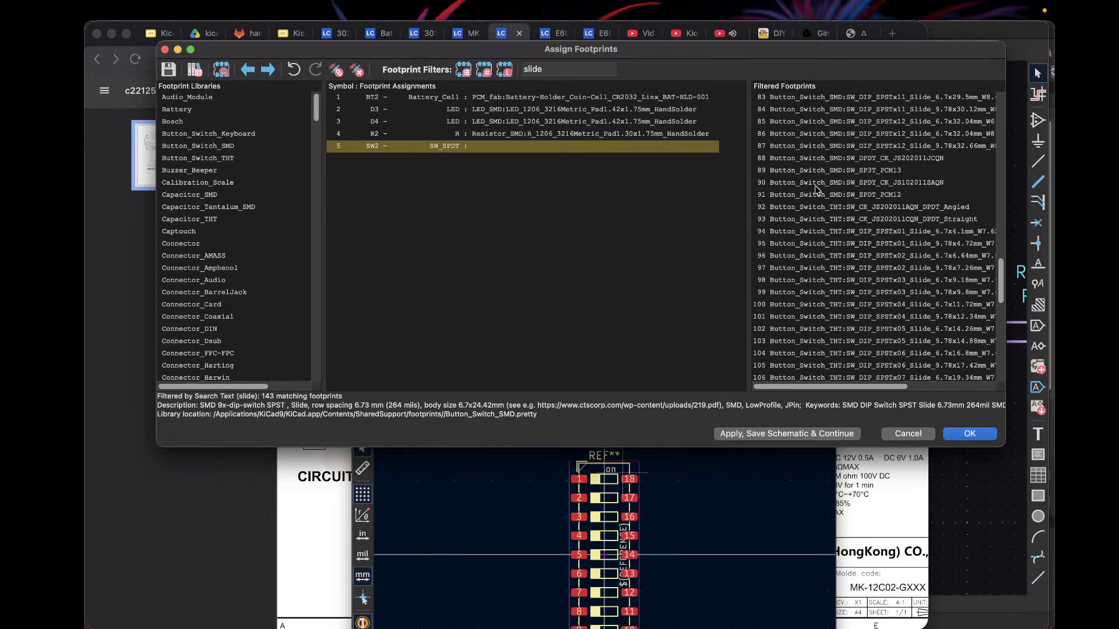
{"action": "left_click", "coordinate": [805, 195]}
{"action": "left_click", "coordinate": [805, 158]}
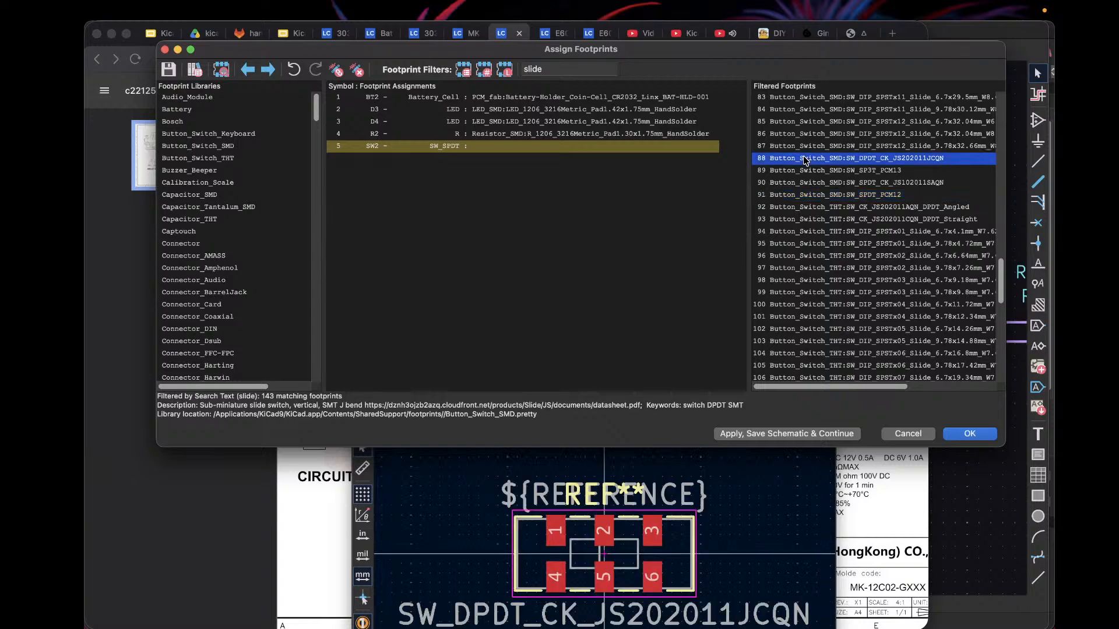
{"action": "scroll", "coordinate": [806, 161], "scroll_direction": "up", "scroll_amount": 1}
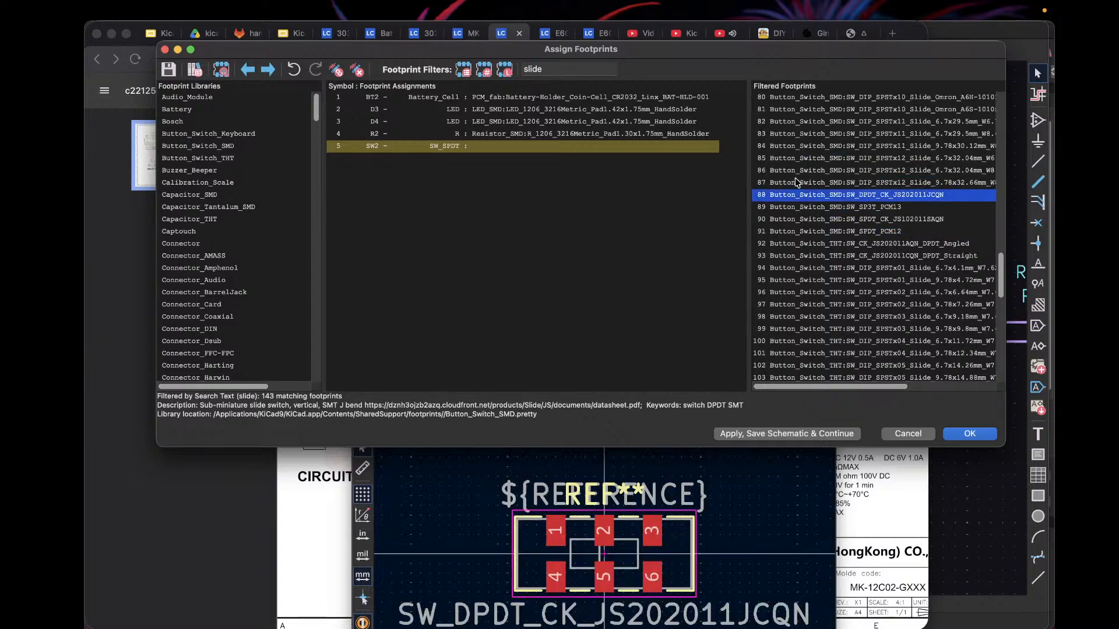
Step: Preview the DIP slide-switch footprints backwards from the SPSTx12 entries to the KingTek DSHP07 and DSHP06 ones
{"action": "left_click", "coordinate": [798, 183]}
{"action": "key", "text": "Up"}
{"action": "key", "text": "Up"}
{"action": "key", "text": "Up"}
{"action": "key", "text": "Up"}
{"action": "key", "text": "Up"}
{"action": "key", "text": "Up"}
{"action": "key", "text": "Up"}
{"action": "key", "text": "Up"}
{"action": "key", "text": "Up"}
{"action": "key", "text": "Up"}
{"action": "key", "text": "Up"}
{"action": "key", "text": "Up"}
{"action": "key", "text": "Up"}
{"action": "key", "text": "Up"}
{"action": "key", "text": "Up"}
{"action": "key", "text": "Up"}
{"action": "key", "text": "Up"}
{"action": "key", "text": "Up"}
{"action": "key", "text": "Up"}
{"action": "key", "text": "Up"}
{"action": "key", "text": "Up"}
{"action": "key", "text": "Up"}
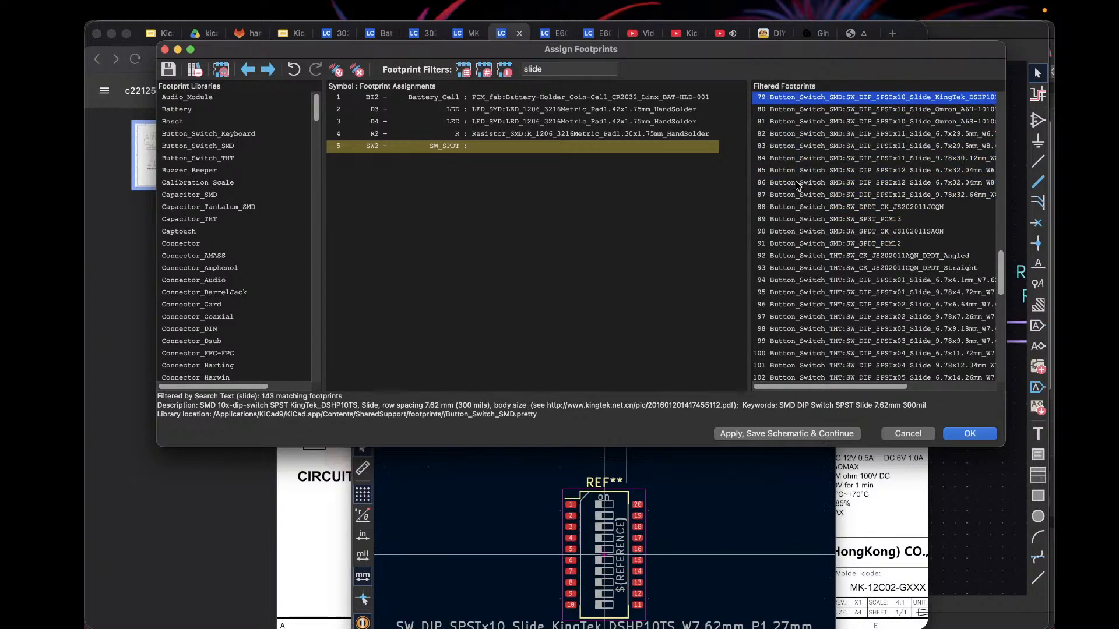
{"action": "key", "text": "Up"}
{"action": "key", "text": "Up"}
{"action": "key", "text": "Up"}
{"action": "key", "text": "Up"}
{"action": "key", "text": "Up"}
{"action": "key", "text": "Up"}
{"action": "key", "text": "Up"}
{"action": "key", "text": "Up"}
{"action": "key", "text": "Up"}
{"action": "key", "text": "Up"}
{"action": "key", "text": "Up"}
{"action": "key", "text": "Up"}
{"action": "key", "text": "Up"}
{"action": "key", "text": "Up"}
{"action": "key", "text": "Up"}
{"action": "key", "text": "Up"}
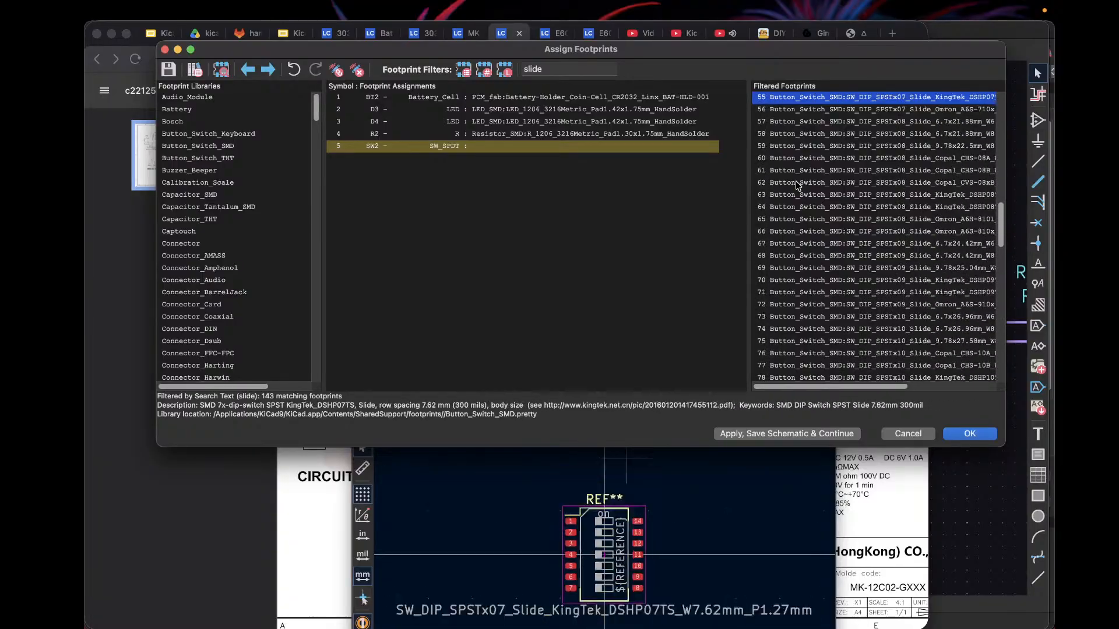
{"action": "key", "text": "Down"}
{"action": "key", "text": "Down"}
{"action": "key", "text": "Down"}
Step: Preview the Button_Switch_SMD footprints from SW_DPDT_CK_JS202011JCQN through SW_SP3T_PCM13 to SW_SPDT_PCM12
{"action": "scroll", "coordinate": [796, 185], "scroll_direction": "down", "scroll_amount": 10}
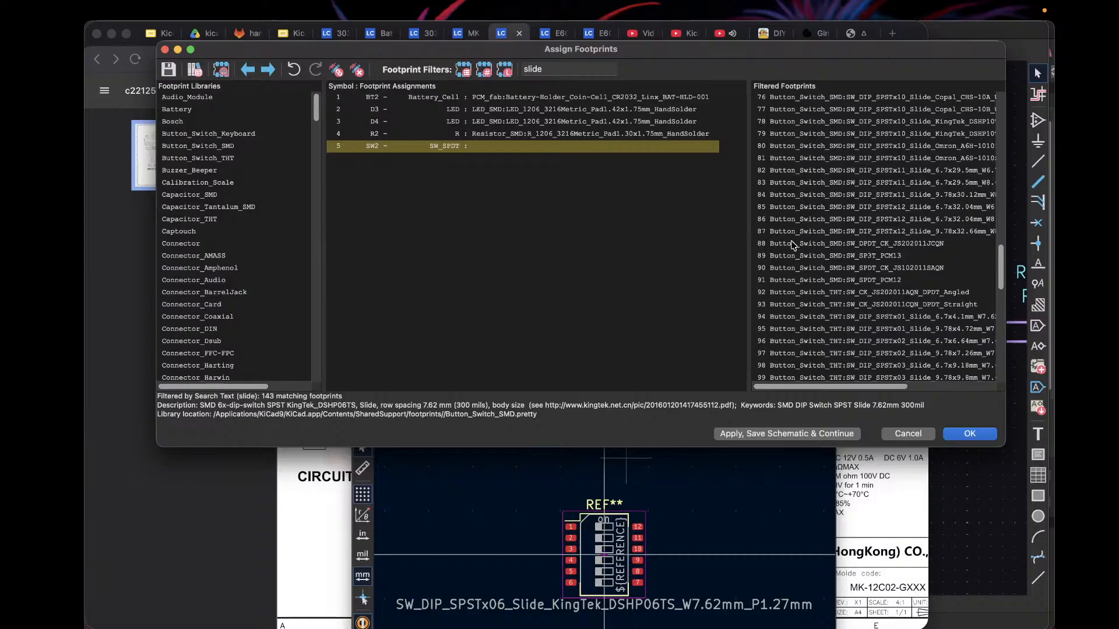
{"action": "left_click", "coordinate": [790, 244]}
{"action": "key", "text": "Down"}
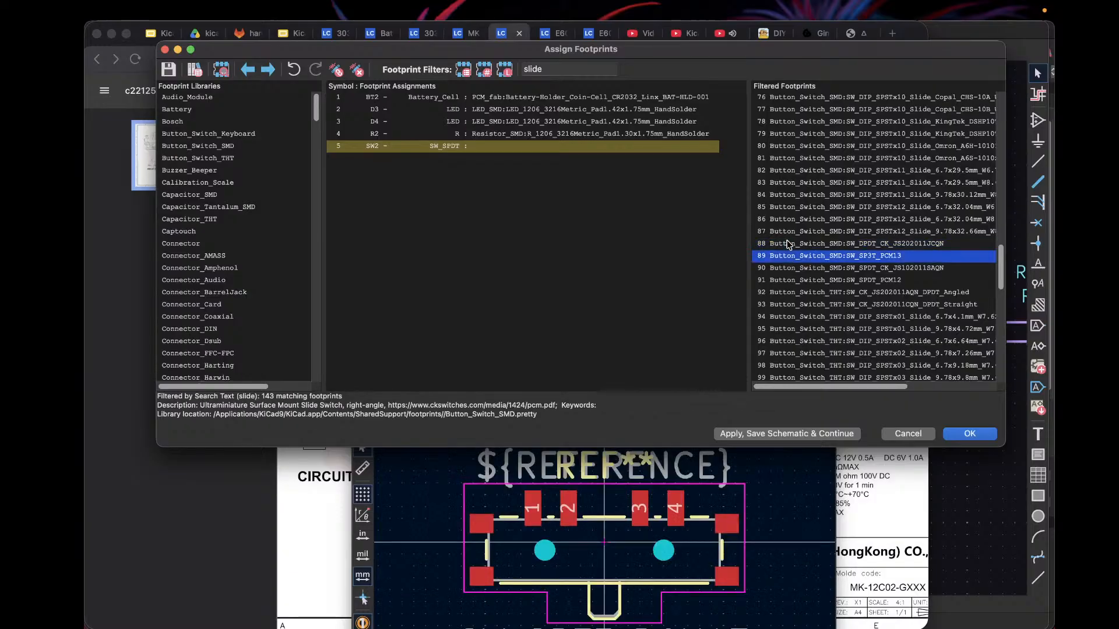
{"action": "key", "text": "Down"}
{"action": "key", "text": "Down"}
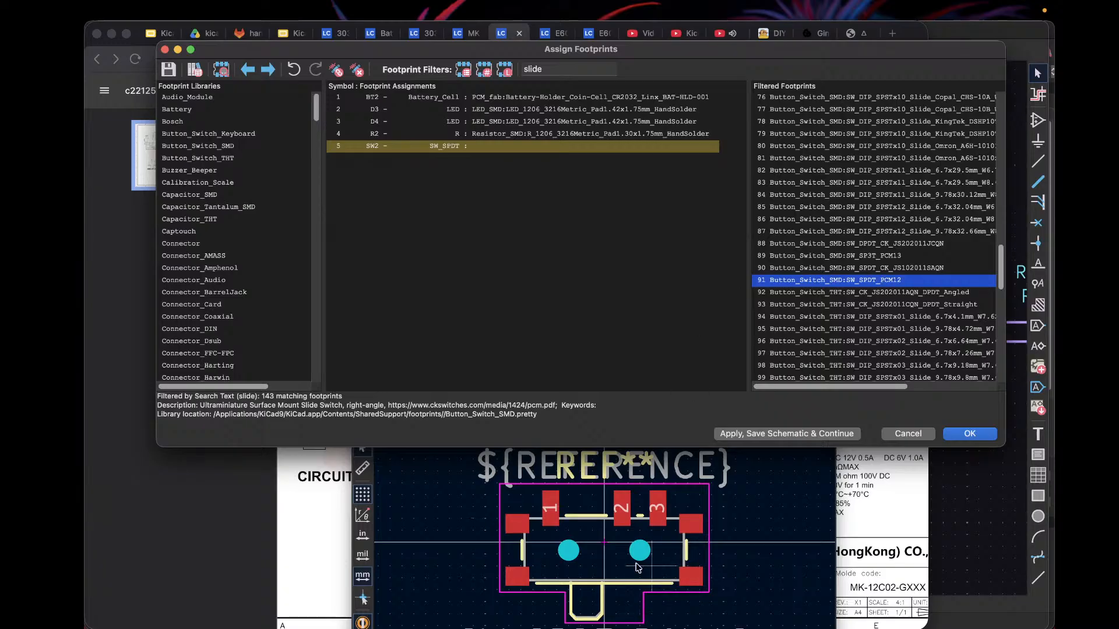
Step: Compare the P.C.B land dimension drawing in the MK-12C02 datasheet with the SW_SPDT_PCM12 footprint preview
{"action": "left_click", "coordinate": [318, 496]}
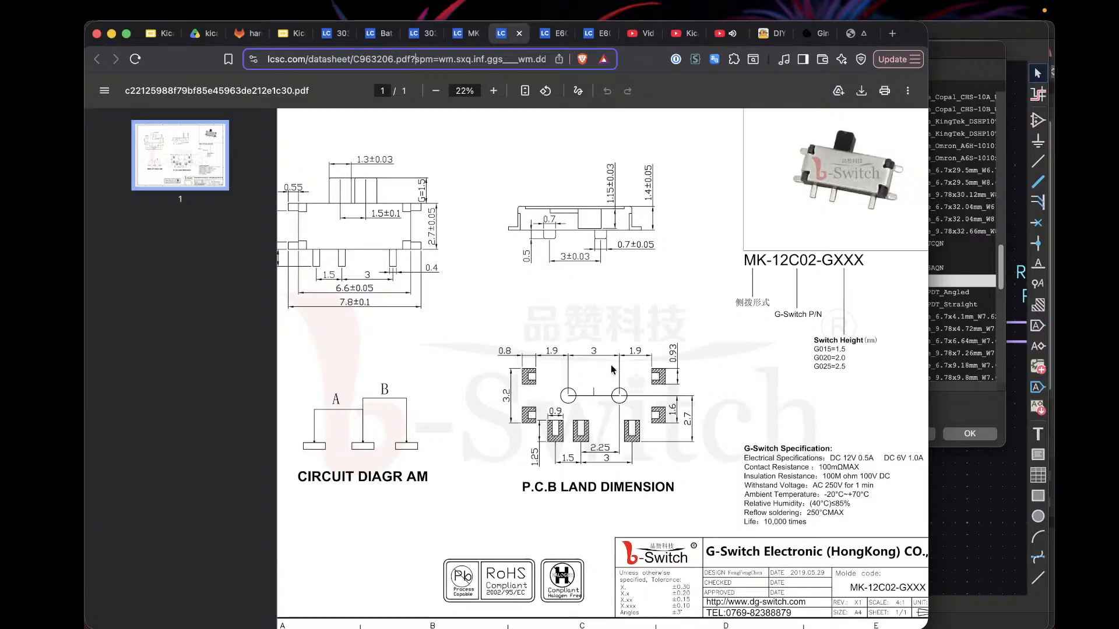
{"action": "left_click", "coordinate": [949, 412]}
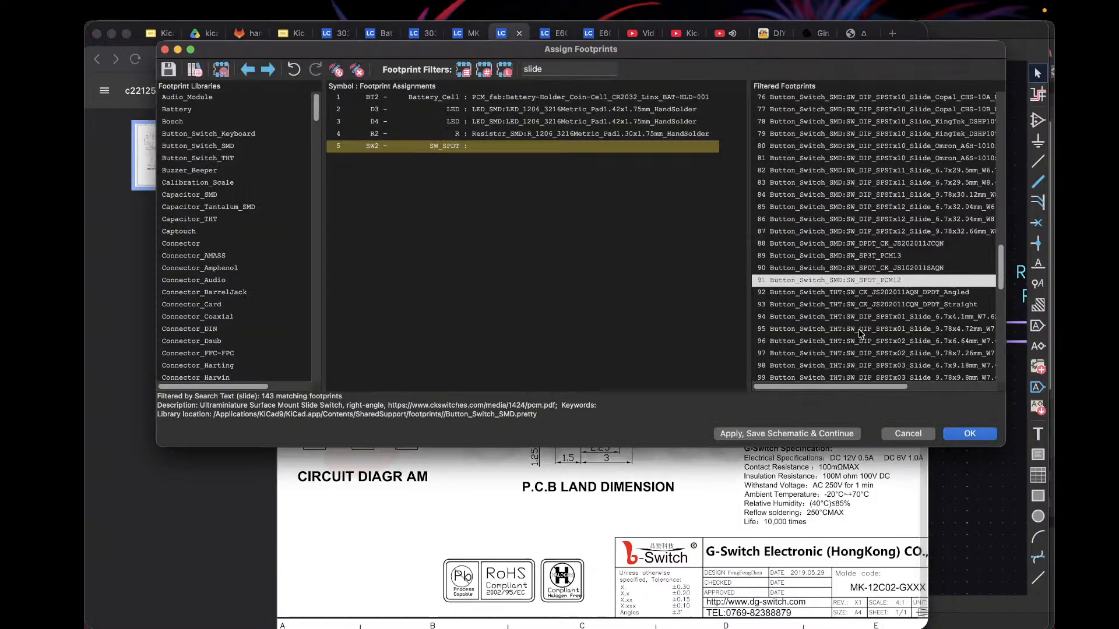
{"action": "left_click", "coordinate": [781, 282]}
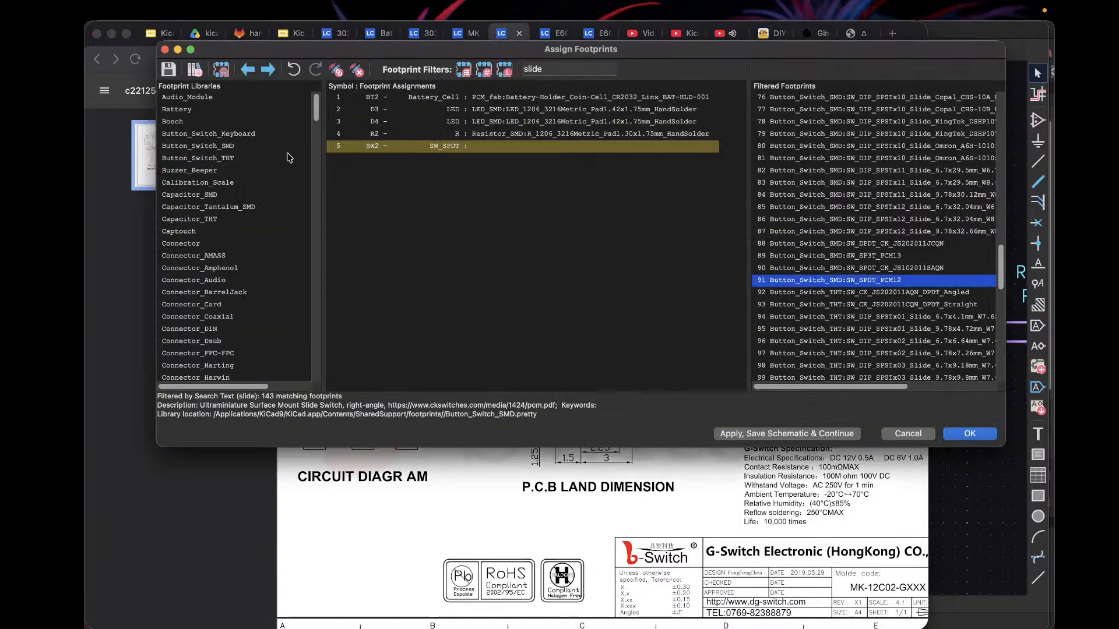
{"action": "left_click", "coordinate": [221, 70]}
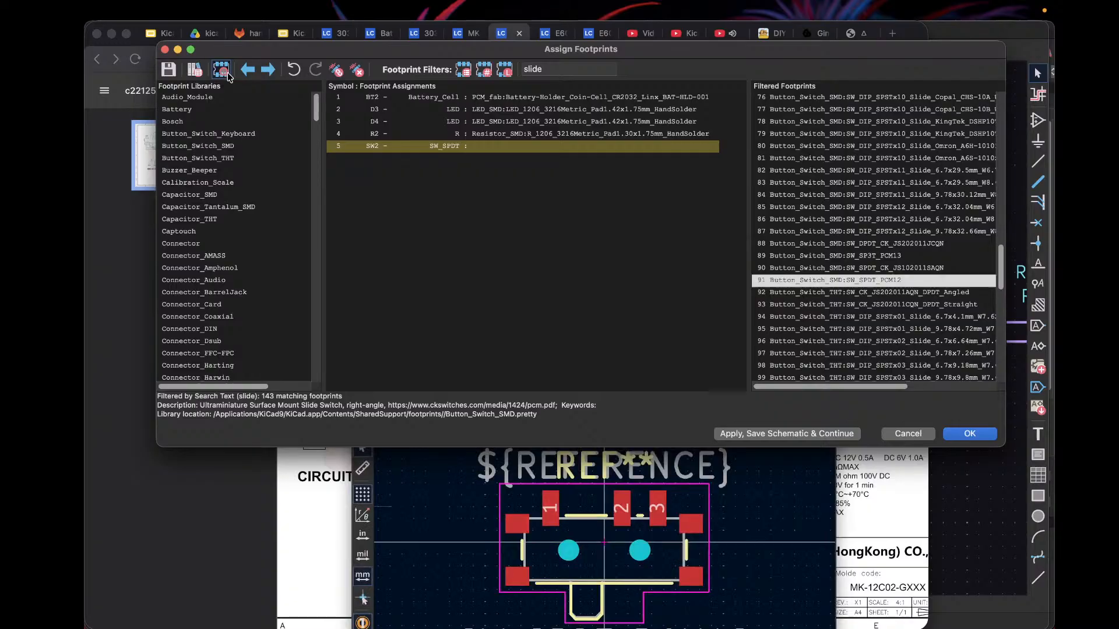
{"action": "left_click", "coordinate": [774, 279]}
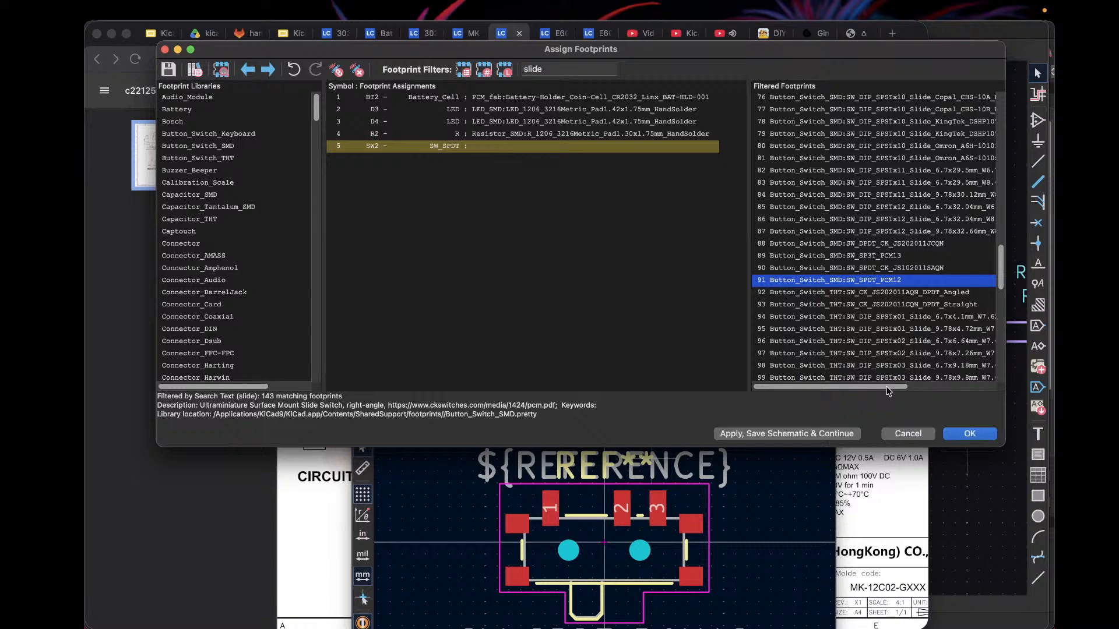
Step: Assign the Button_Switch_SMD:SW_SPDT_PCM12 footprint to SW2 and accept all footprint assignments
{"action": "left_click", "coordinate": [495, 146]}
{"action": "double_click", "coordinate": [846, 281]}
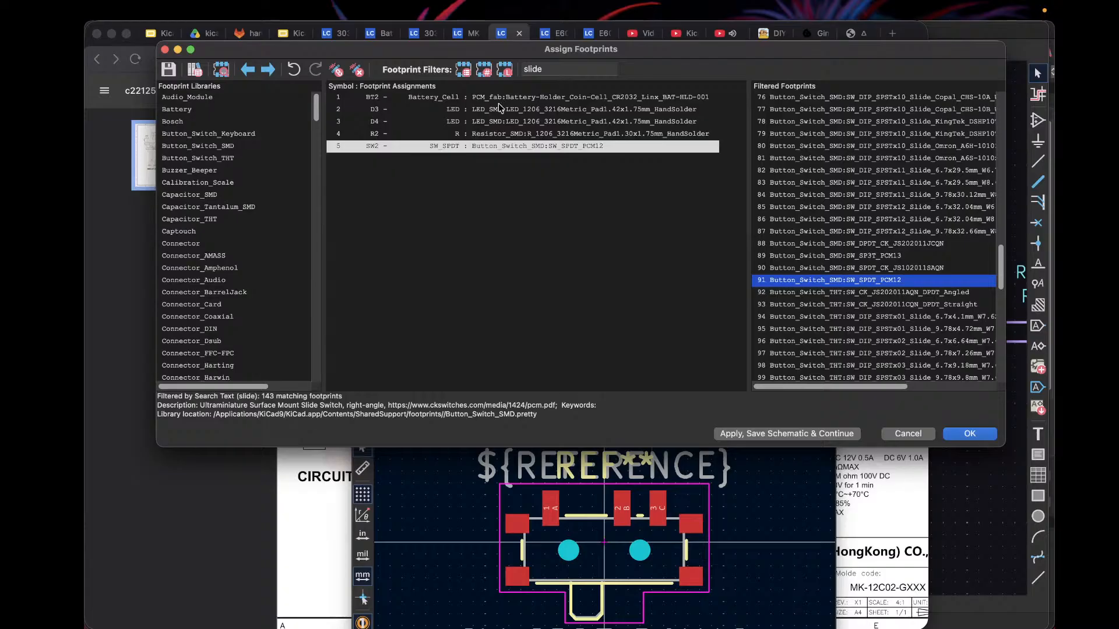
{"action": "left_click", "coordinate": [970, 433]}
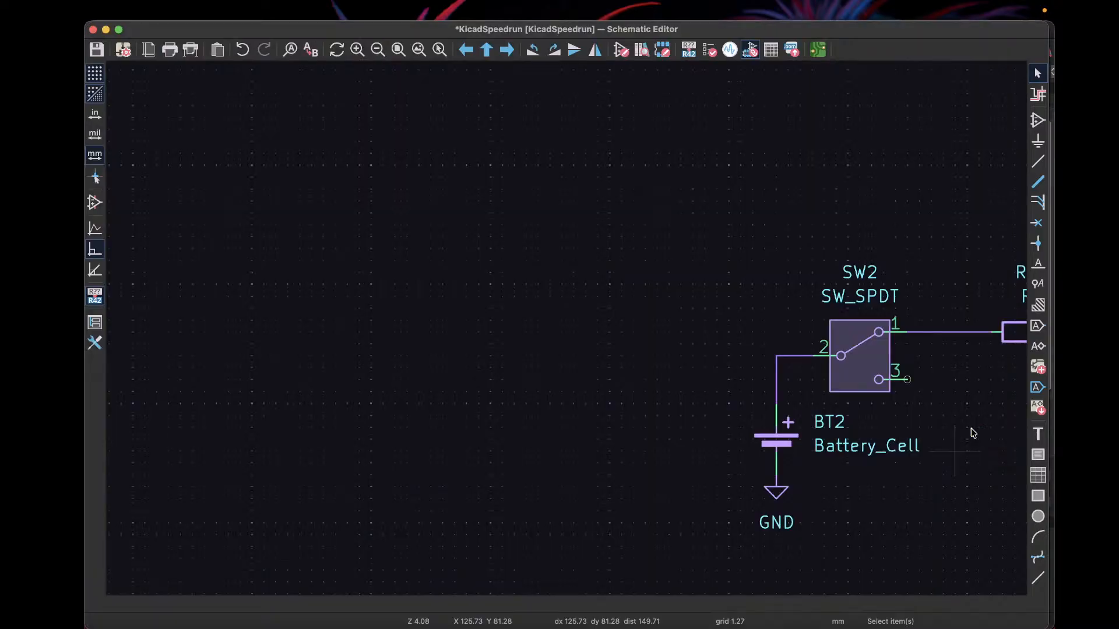
Step: Check the footprint fields in the symbol properties of R2, D3 and the GND symbol below D3, without making changes
{"action": "scroll", "coordinate": [735, 398], "scroll_direction": "down", "scroll_amount": 3}
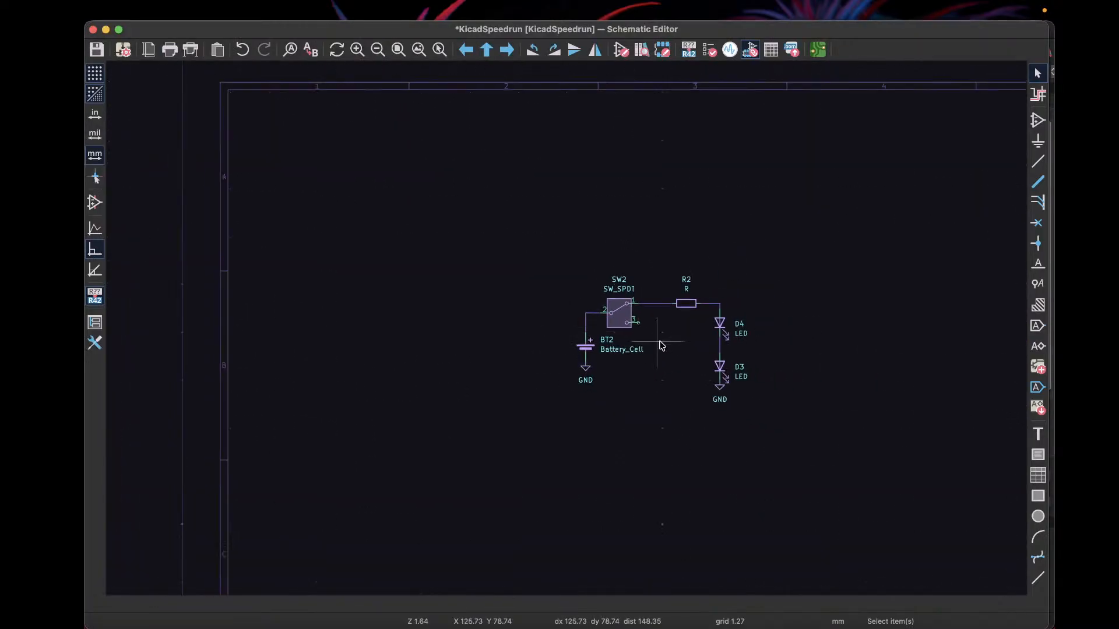
{"action": "key", "text": "ctrl+Home"}
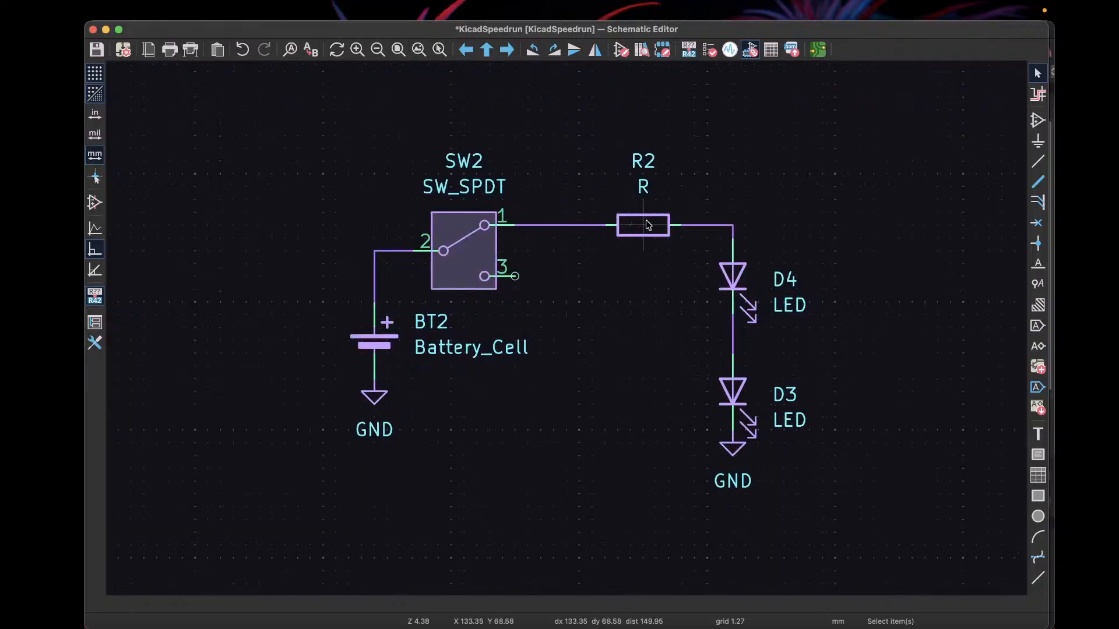
{"action": "double_click", "coordinate": [648, 225]}
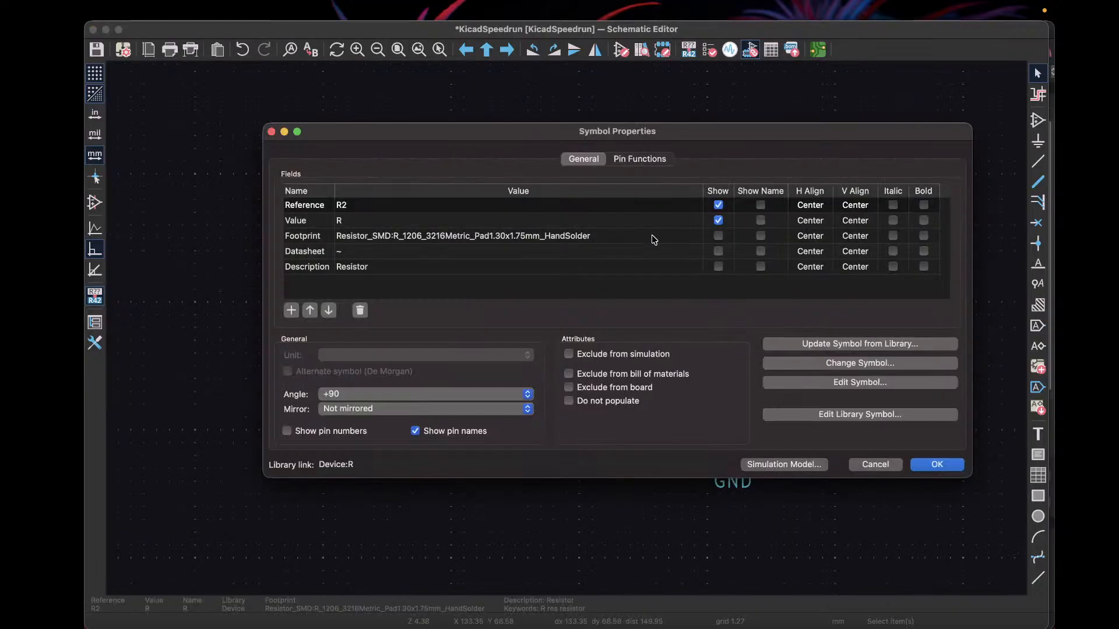
{"action": "left_click", "coordinate": [875, 464]}
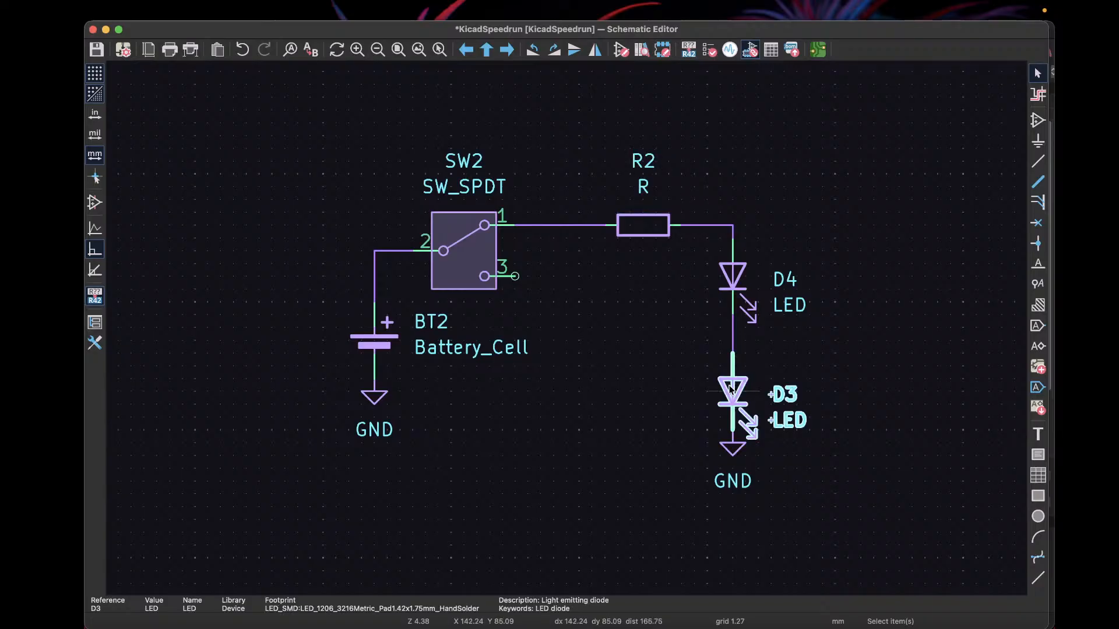
{"action": "double_click", "coordinate": [732, 391]}
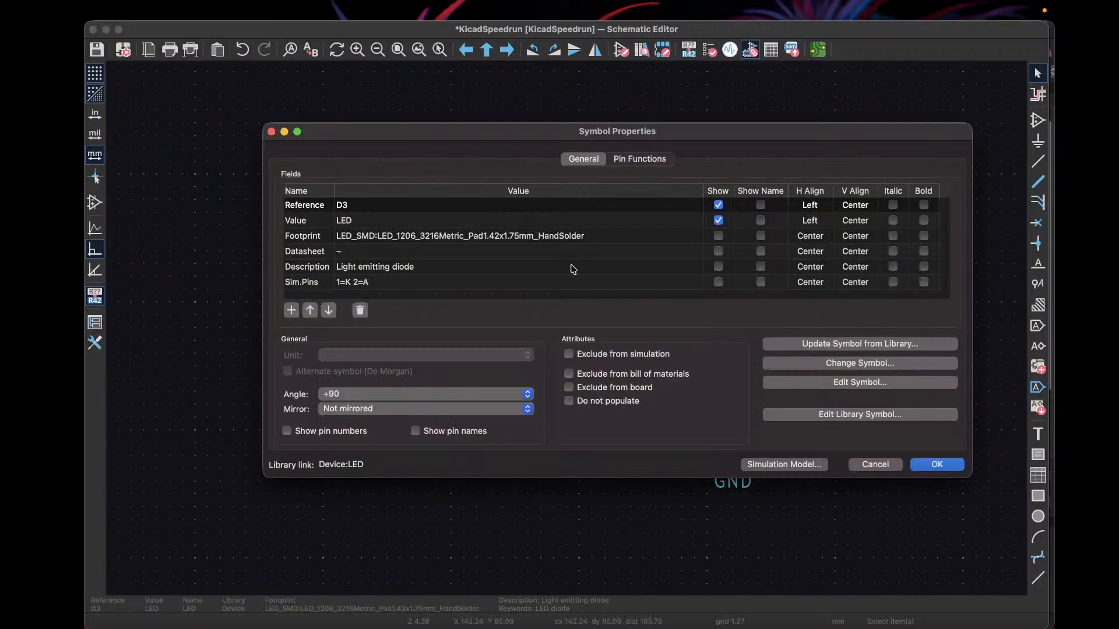
{"action": "left_click", "coordinate": [875, 465]}
{"action": "double_click", "coordinate": [728, 453]}
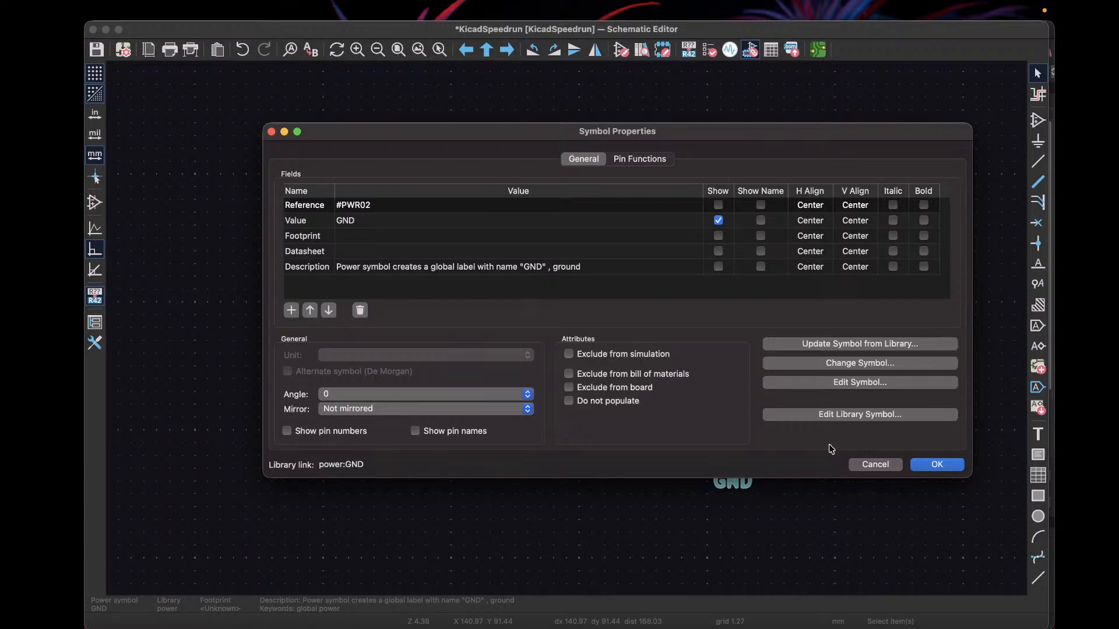
{"action": "left_click", "coordinate": [870, 465]}
{"action": "left_click", "coordinate": [602, 411]}
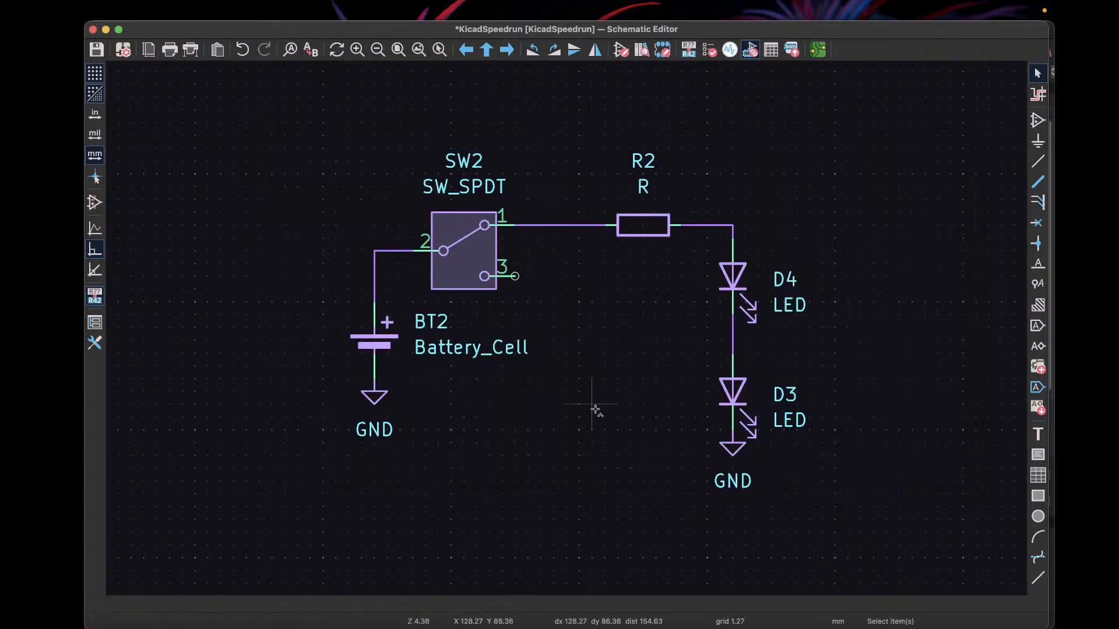
Step: Save the KicadSpeedrun schematic
{"action": "key", "text": "super+s"}
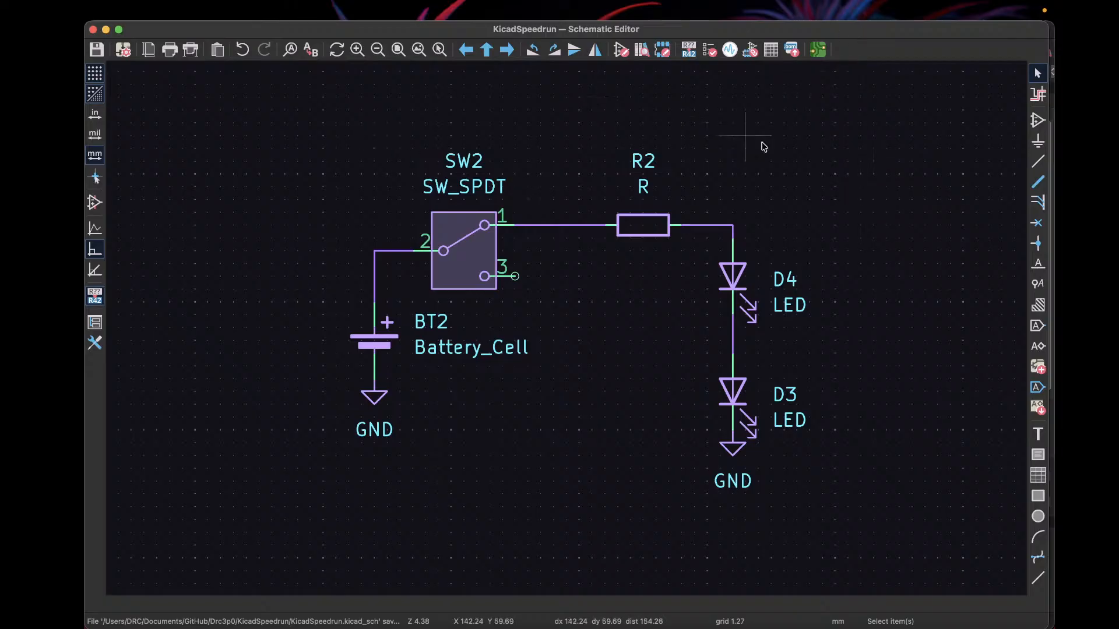
{"action": "left_click", "coordinate": [818, 49]}
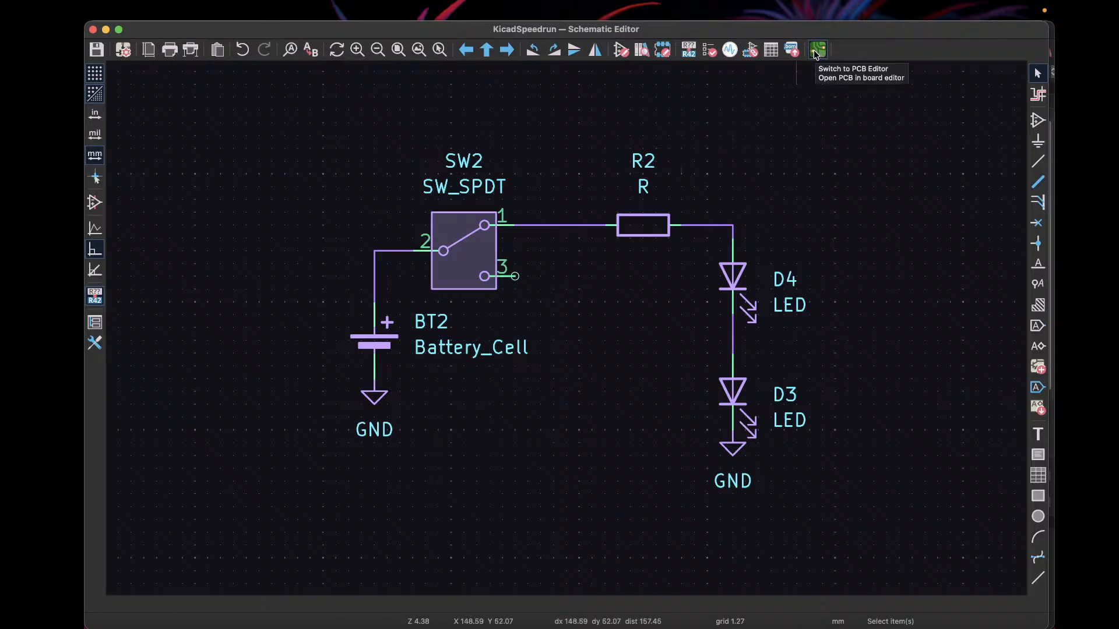
{"action": "key", "text": "super+s"}
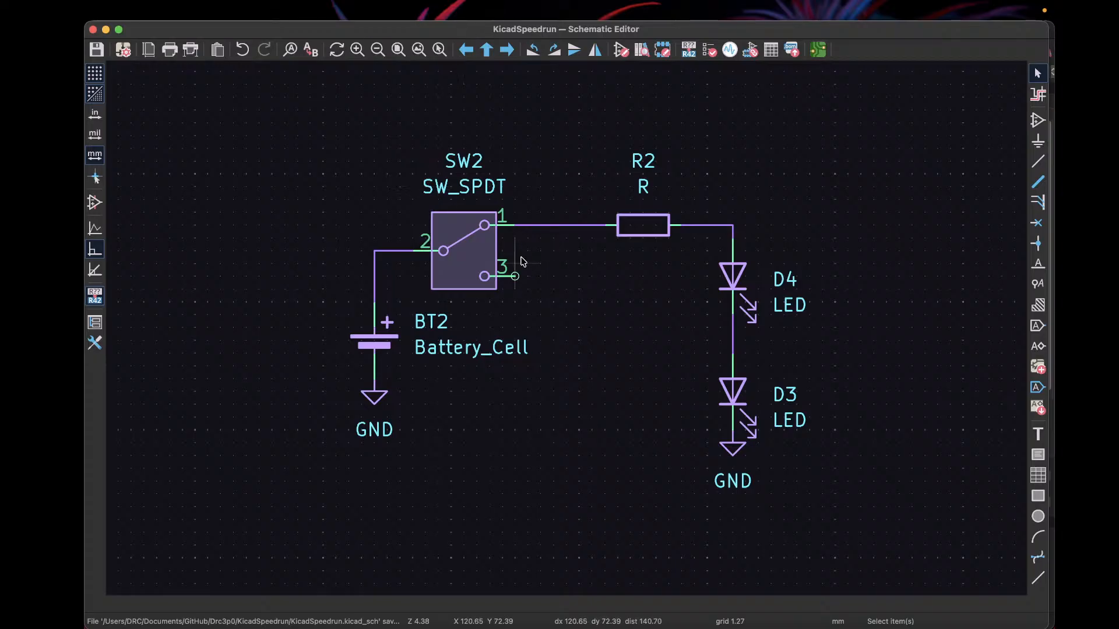
Step: Switch from the schematic to the PCB Editor, widen its window and bring the whole drawing sheet into view
{"action": "left_click", "coordinate": [818, 50]}
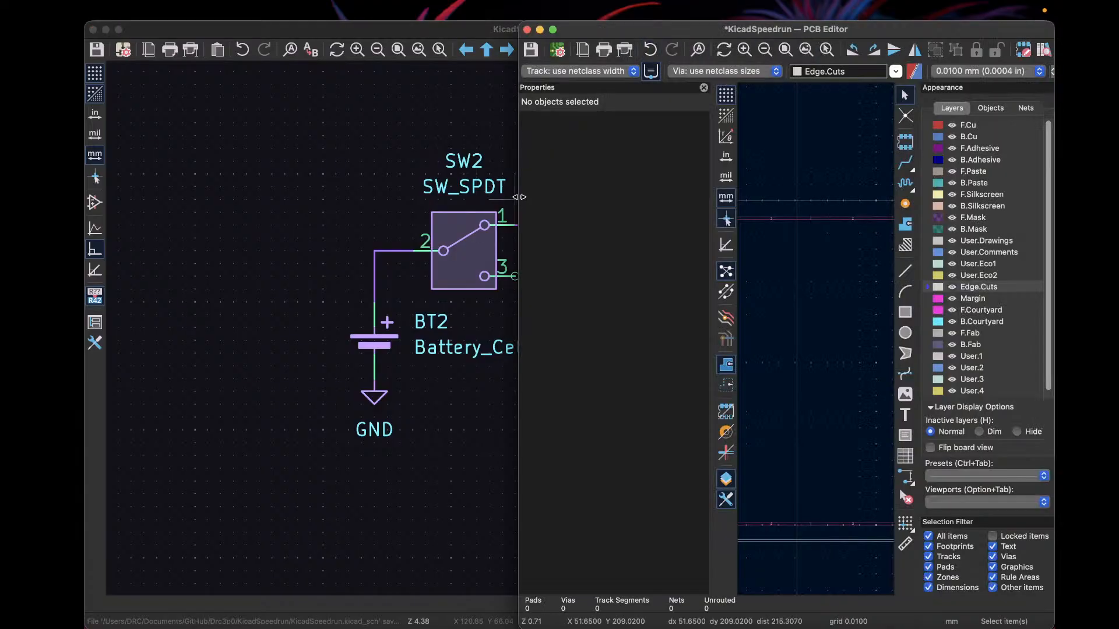
{"action": "left_click_drag", "start_coordinate": [519, 197], "coordinate": [84, 201]}
{"action": "scroll", "coordinate": [534, 313], "scroll_direction": "down", "scroll_amount": 4}
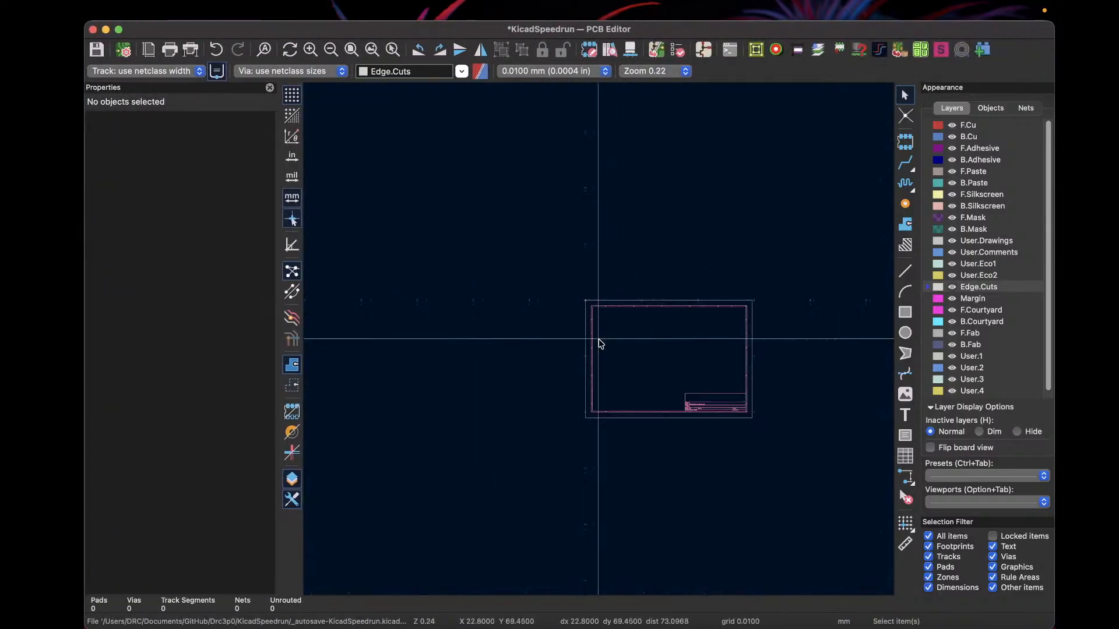
{"action": "scroll", "coordinate": [695, 367], "scroll_direction": "up", "scroll_amount": 5}
{"action": "scroll", "coordinate": [601, 344], "scroll_direction": "down", "scroll_amount": 1}
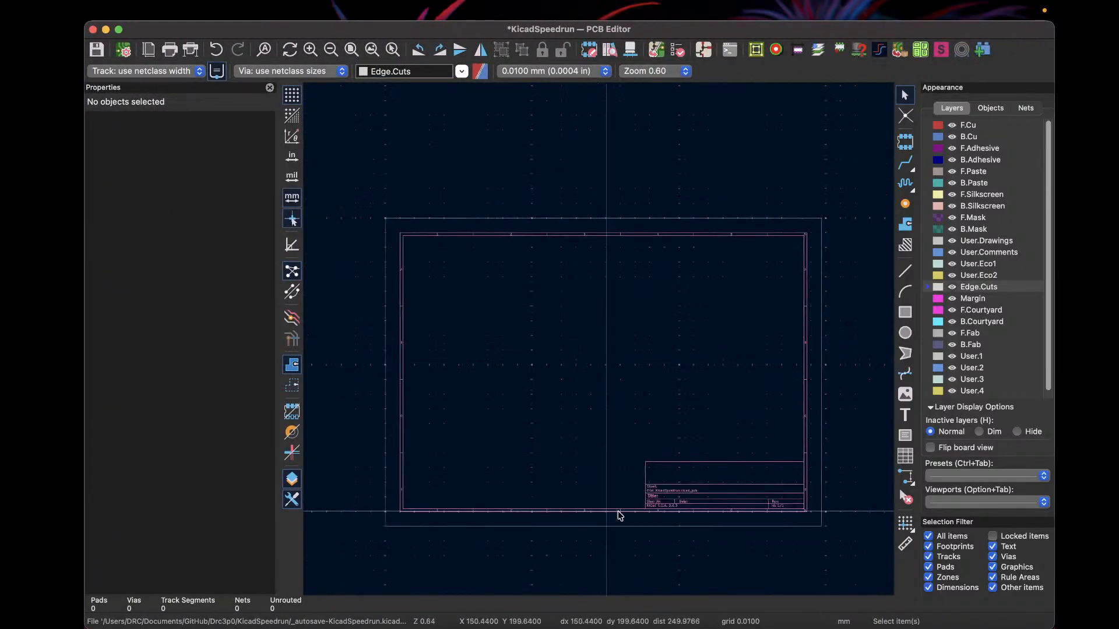
Step: Update the PCB from the schematic with the default options and place the five imported footprints below the drawing sheet's upper area
{"action": "left_click", "coordinate": [655, 51]}
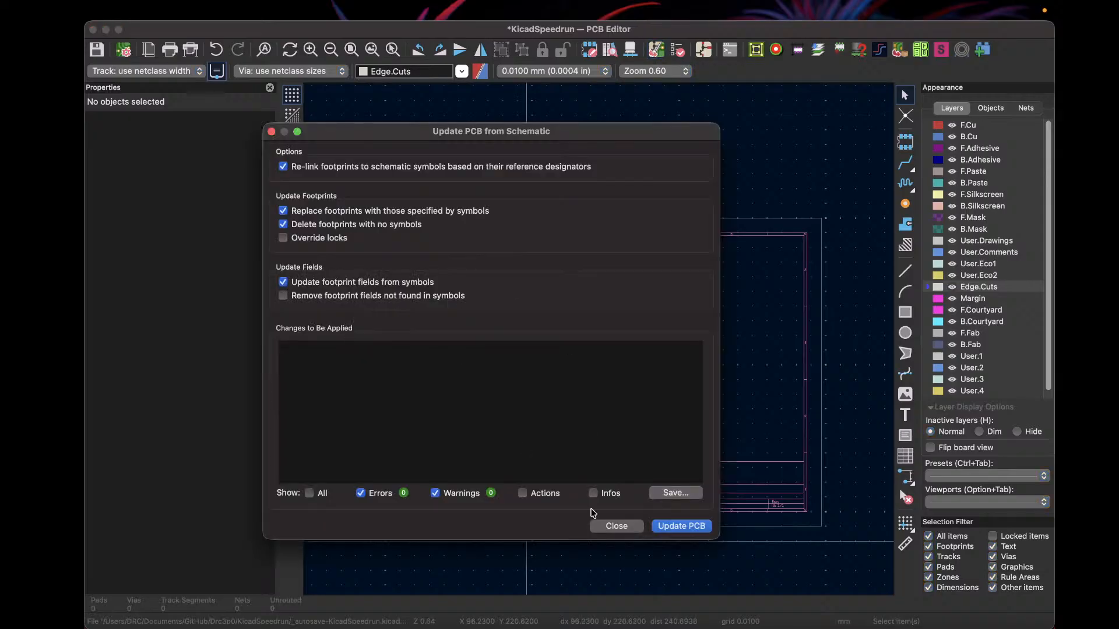
{"action": "left_click", "coordinate": [681, 526]}
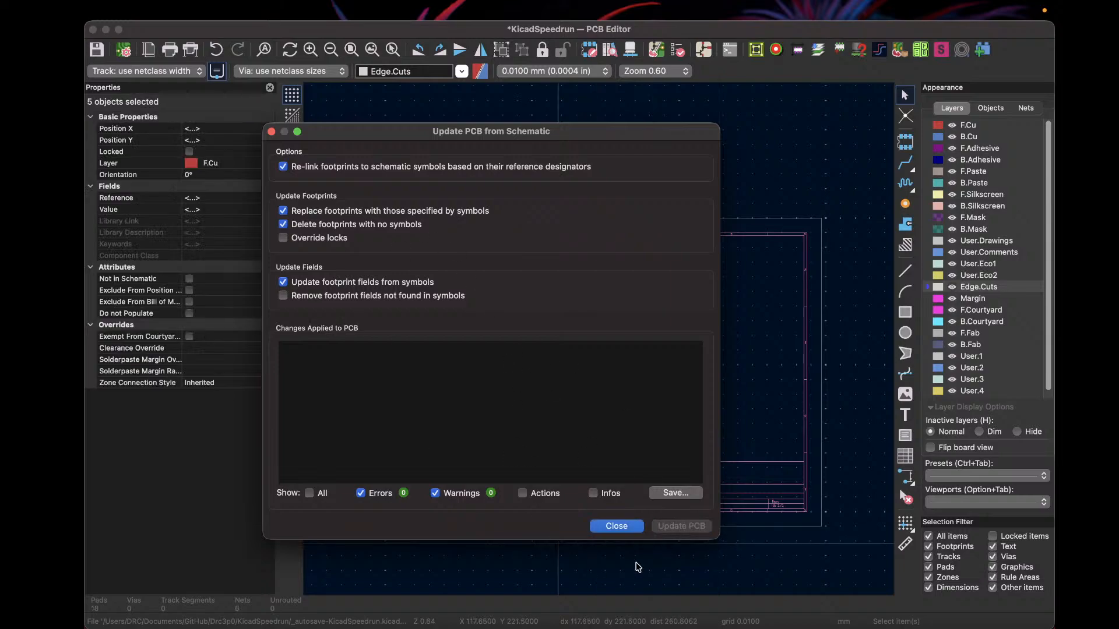
{"action": "left_click", "coordinate": [618, 526]}
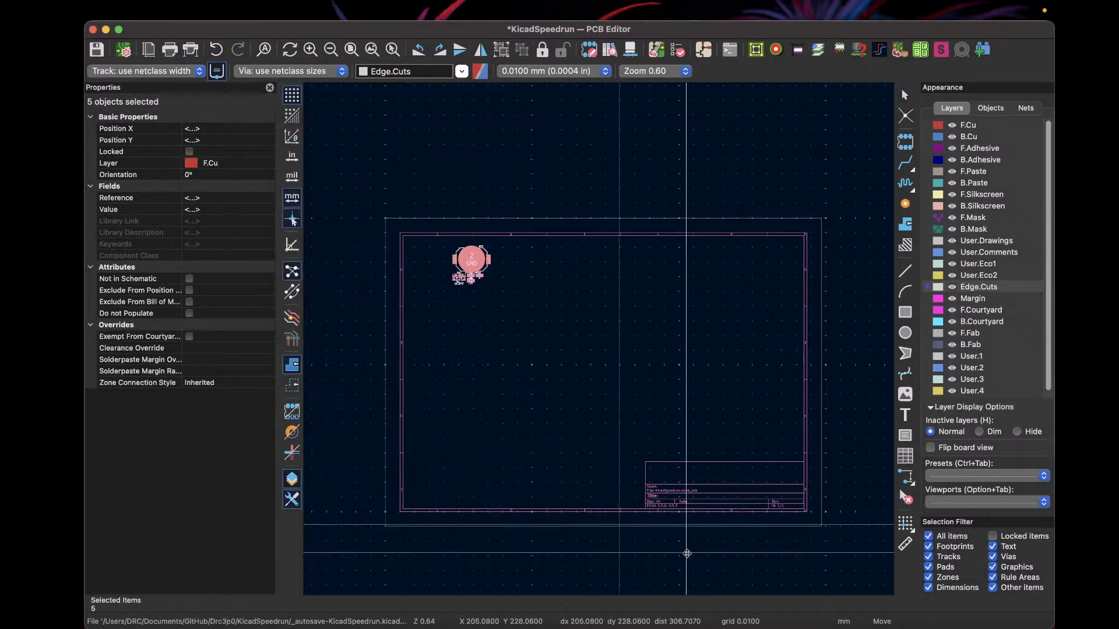
{"action": "scroll", "coordinate": [599, 340], "scroll_direction": "down", "scroll_amount": 6}
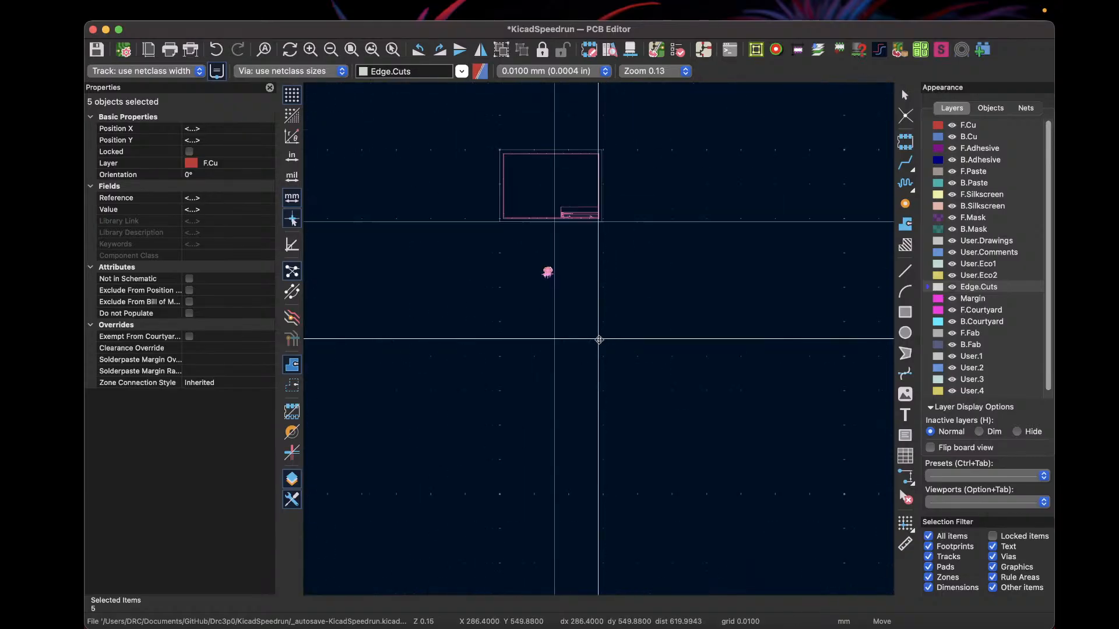
{"action": "scroll", "coordinate": [599, 340], "scroll_direction": "up", "scroll_amount": 5}
{"action": "left_click", "coordinate": [599, 339]}
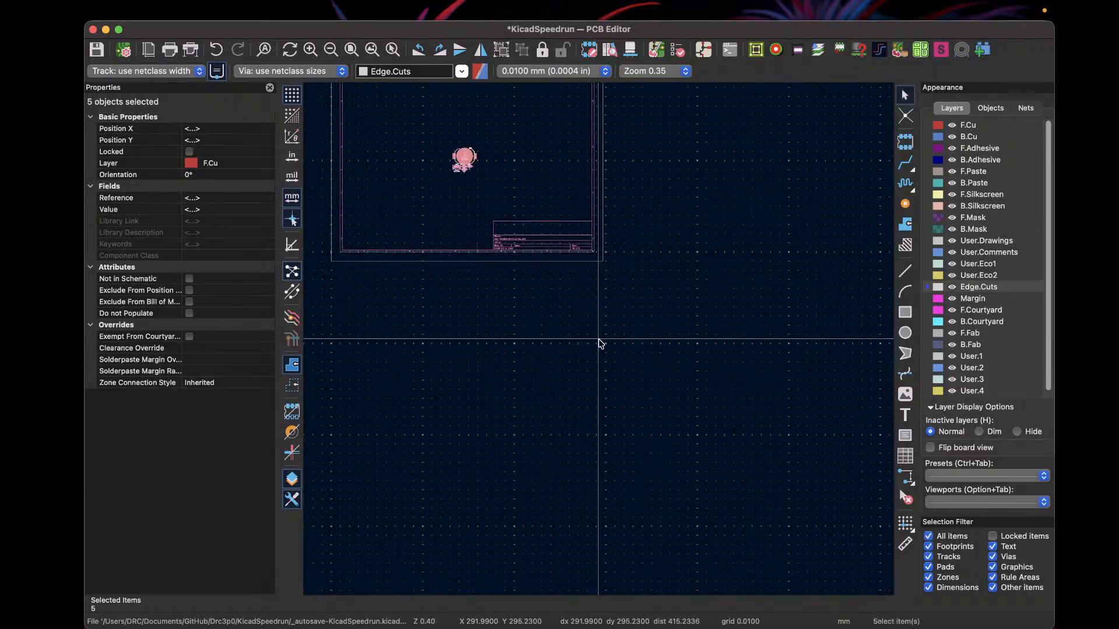
Step: Move the battery footprint BT2 upward, clear of SW2, D3, D4 and R2
{"action": "scroll", "coordinate": [450, 144], "scroll_direction": "up", "scroll_amount": 12}
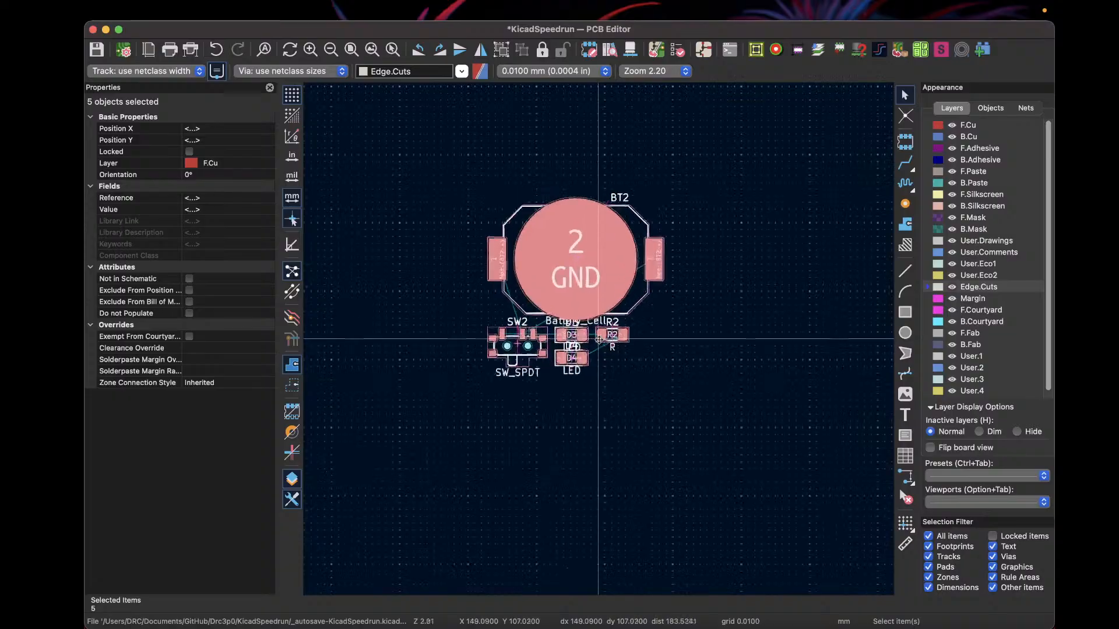
{"action": "scroll", "coordinate": [599, 340], "scroll_direction": "down", "scroll_amount": 3}
{"action": "scroll", "coordinate": [599, 339], "scroll_direction": "up", "scroll_amount": 1}
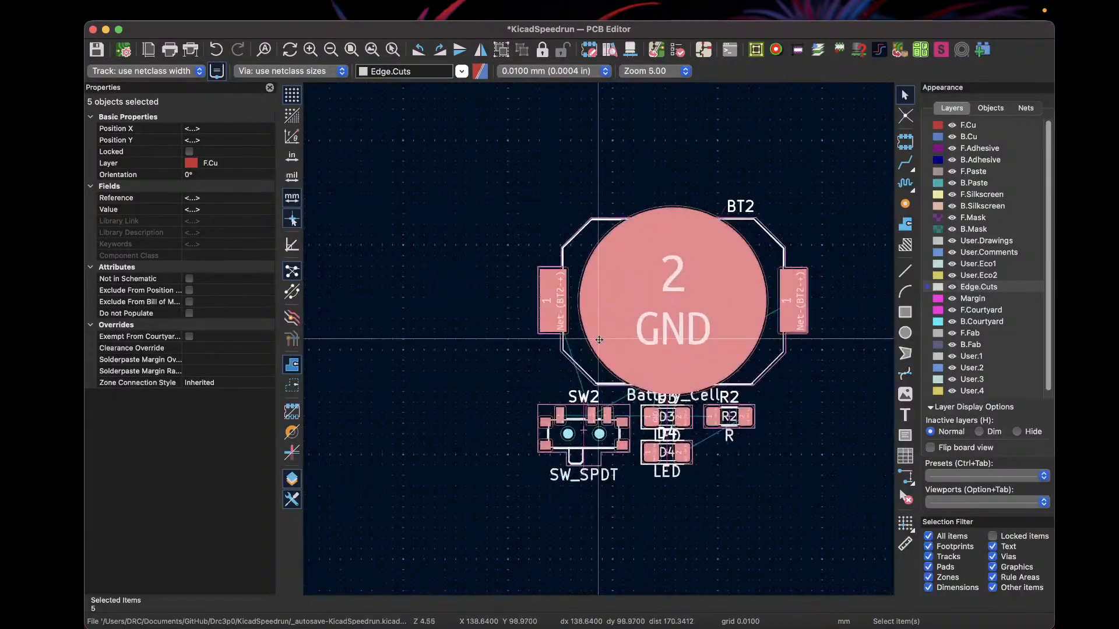
{"action": "left_click", "coordinate": [588, 355]}
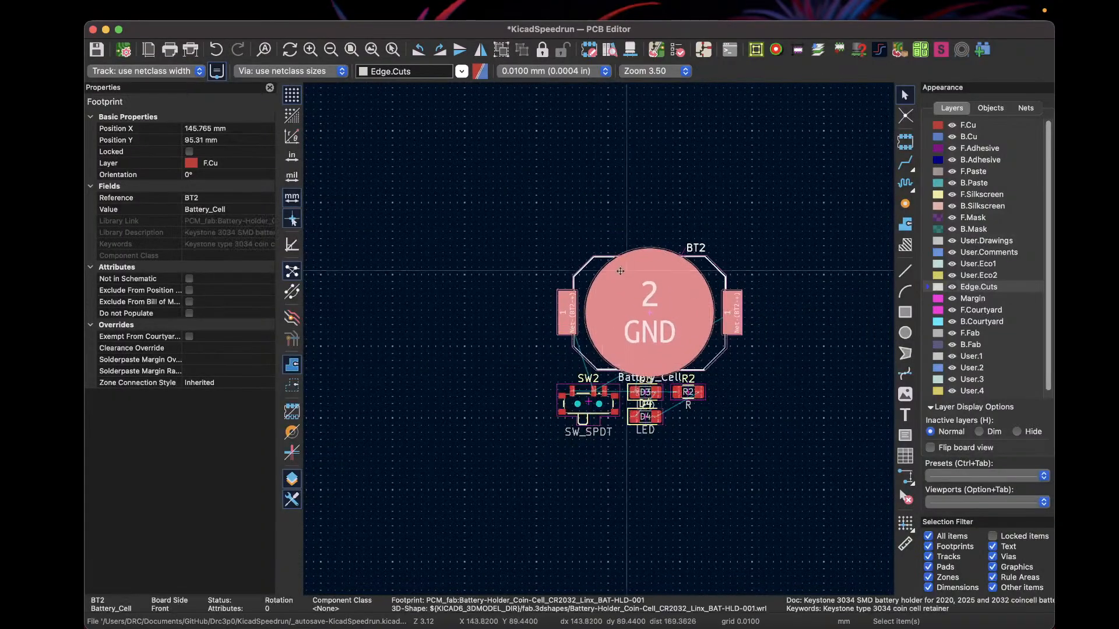
{"action": "left_click_drag", "start_coordinate": [588, 353], "coordinate": [554, 211]}
Step: Move SW2 to the lower left of BT2, and R2 to the lower right of BT2
{"action": "left_click", "coordinate": [587, 411]}
{"action": "left_click_drag", "start_coordinate": [588, 411], "coordinate": [520, 391]}
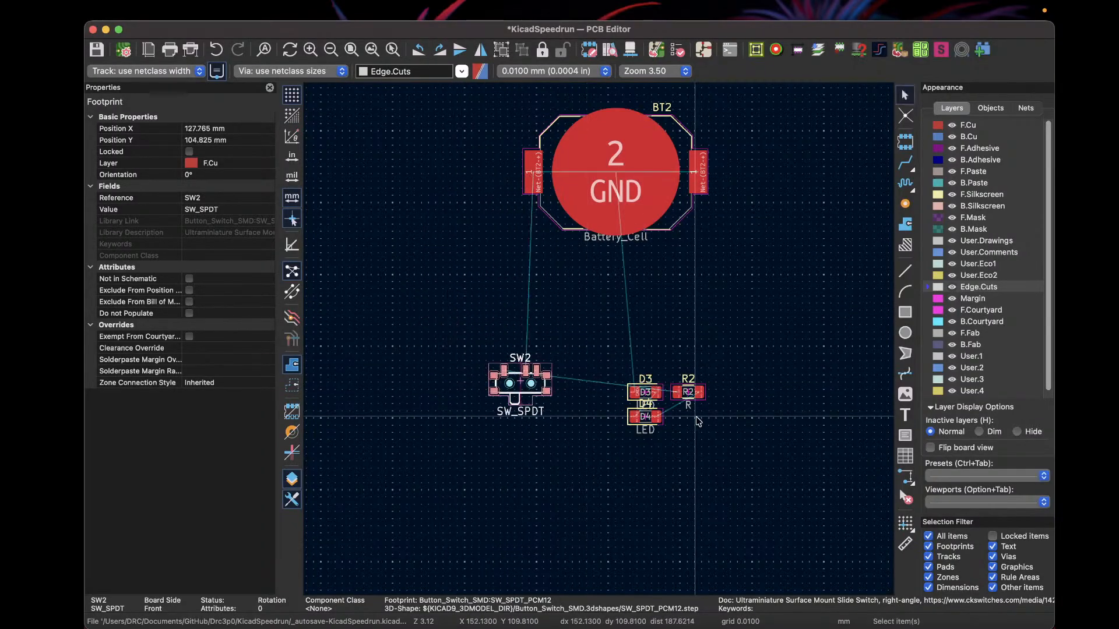
{"action": "left_click", "coordinate": [689, 395]}
{"action": "left_click_drag", "start_coordinate": [689, 395], "coordinate": [712, 268]}
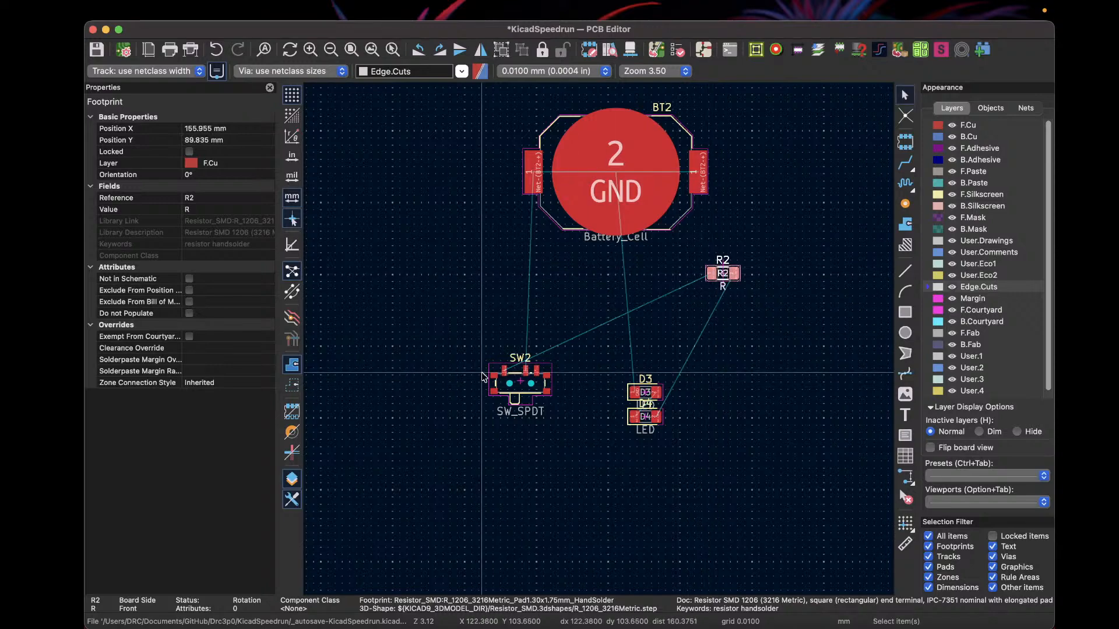
Step: Rotate the switch SW2 clockwise to an orientation of -90°
{"action": "left_click", "coordinate": [531, 389]}
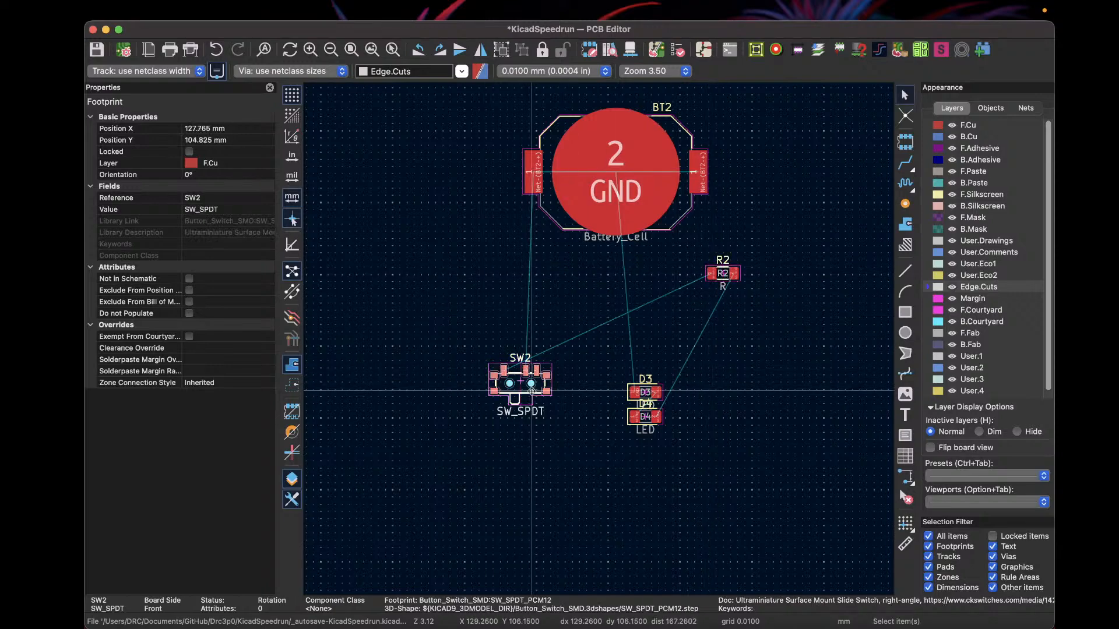
{"action": "key", "text": "shift+r"}
{"action": "key", "text": "shift+r"}
{"action": "key", "text": "shift+r"}
{"action": "key", "text": "shift+r"}
{"action": "key", "text": "shift+r"}
{"action": "key", "text": "shift+r"}
{"action": "key", "text": "shift+r"}
{"action": "key", "text": "shift+r"}
{"action": "key", "text": "shift+r"}
{"action": "key", "text": "shift+r"}
{"action": "key", "text": "shift+r"}
{"action": "key", "text": "shift+r"}
{"action": "key", "text": "shift+r"}
{"action": "key", "text": "shift+r"}
{"action": "key", "text": "shift+r"}
{"action": "key", "text": "shift+r"}
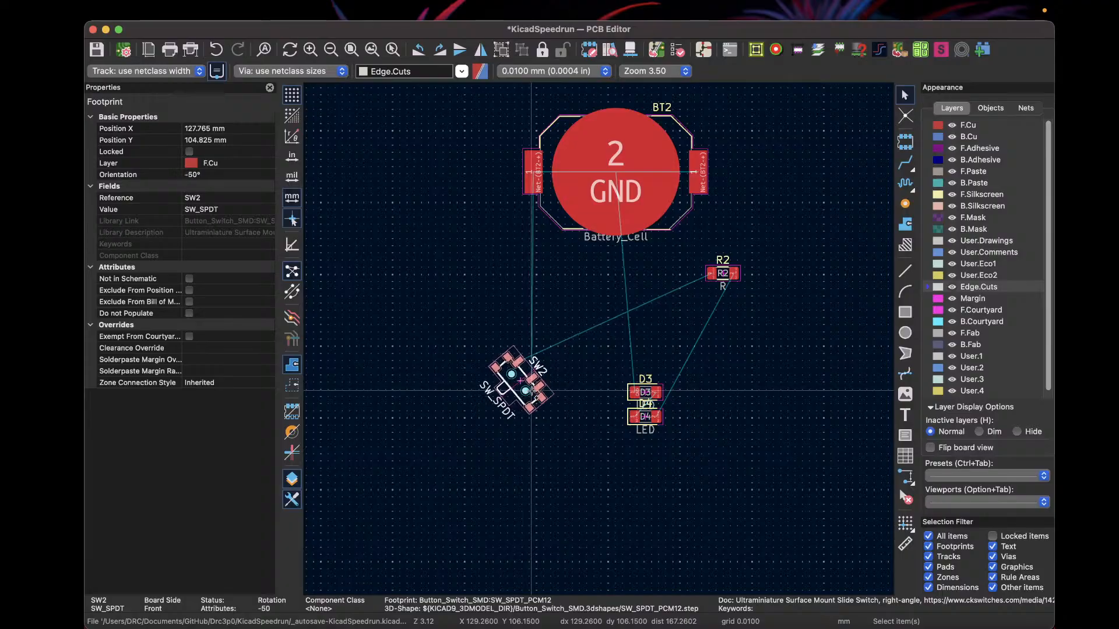
{"action": "key", "text": "shift+r"}
{"action": "key", "text": "shift+r"}
{"action": "key", "text": "shift+r"}
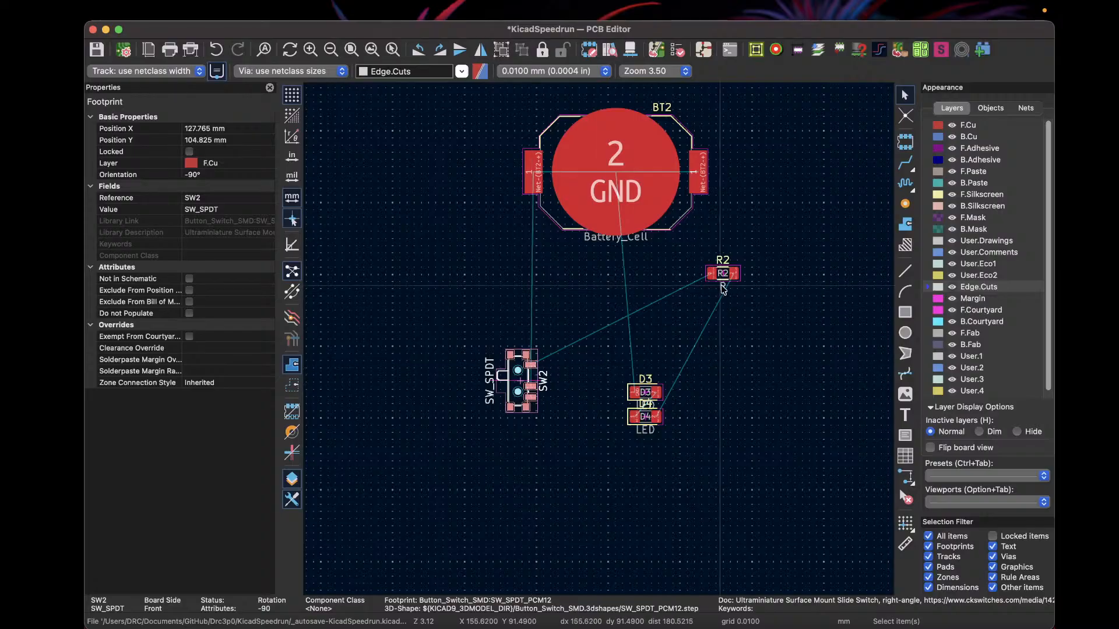
Step: Move SW2 to the right of BT2 and rotate it to 90° so its pads face the battery
{"action": "key", "text": "m"}
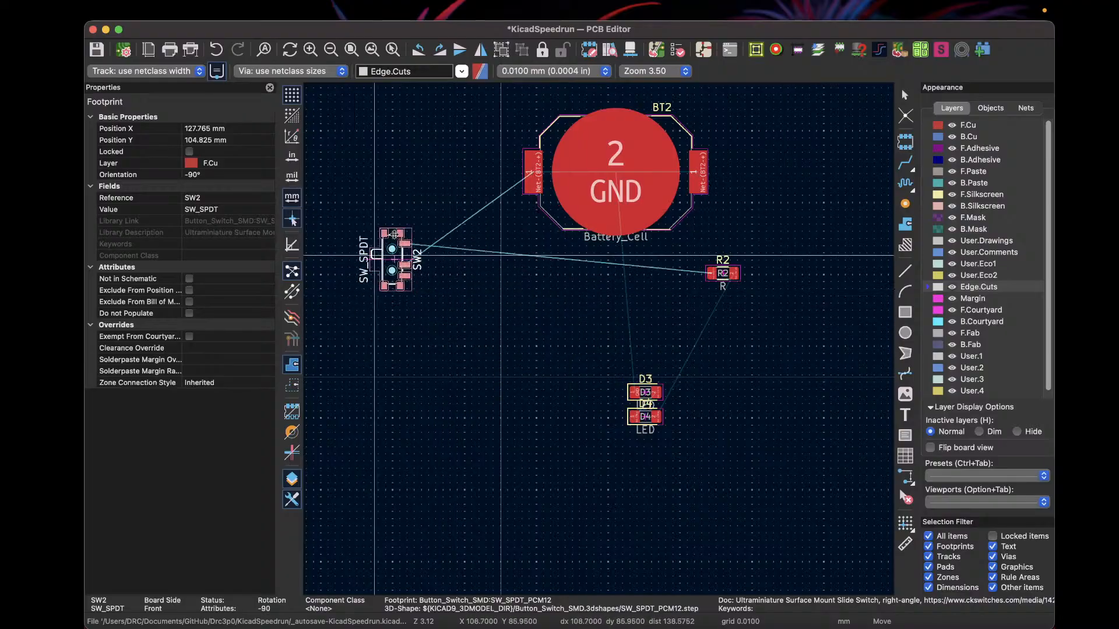
{"action": "key", "text": "r"}
{"action": "key", "text": "r"}
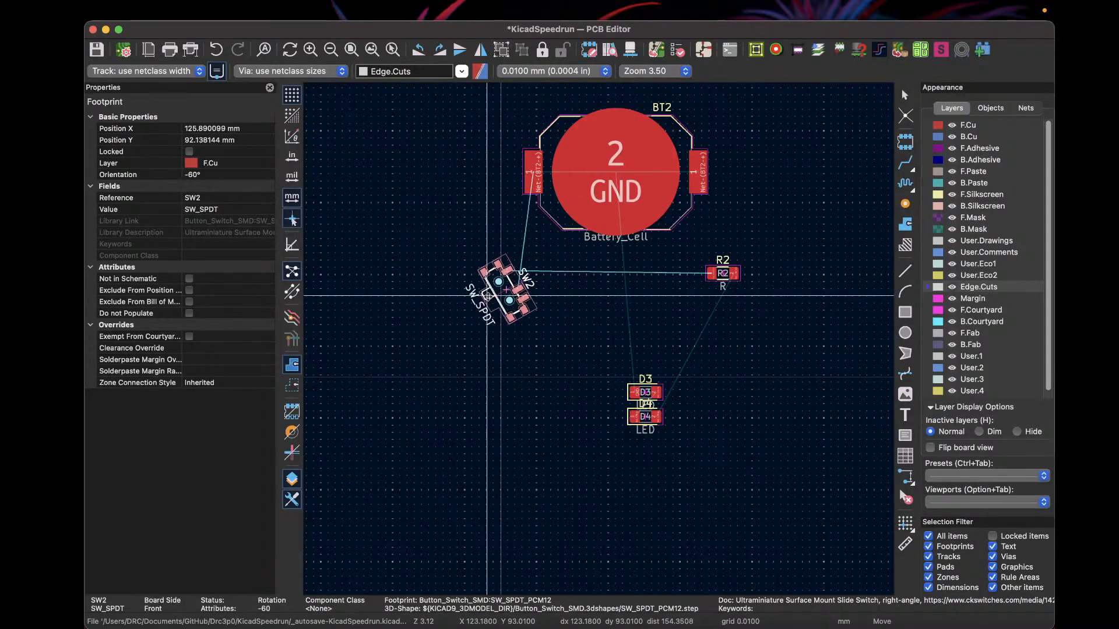
{"action": "key", "text": "r"}
{"action": "key", "text": "r"}
{"action": "key", "text": "r"}
{"action": "key", "text": "r"}
{"action": "key", "text": "r"}
{"action": "key", "text": "r"}
{"action": "key", "text": "r"}
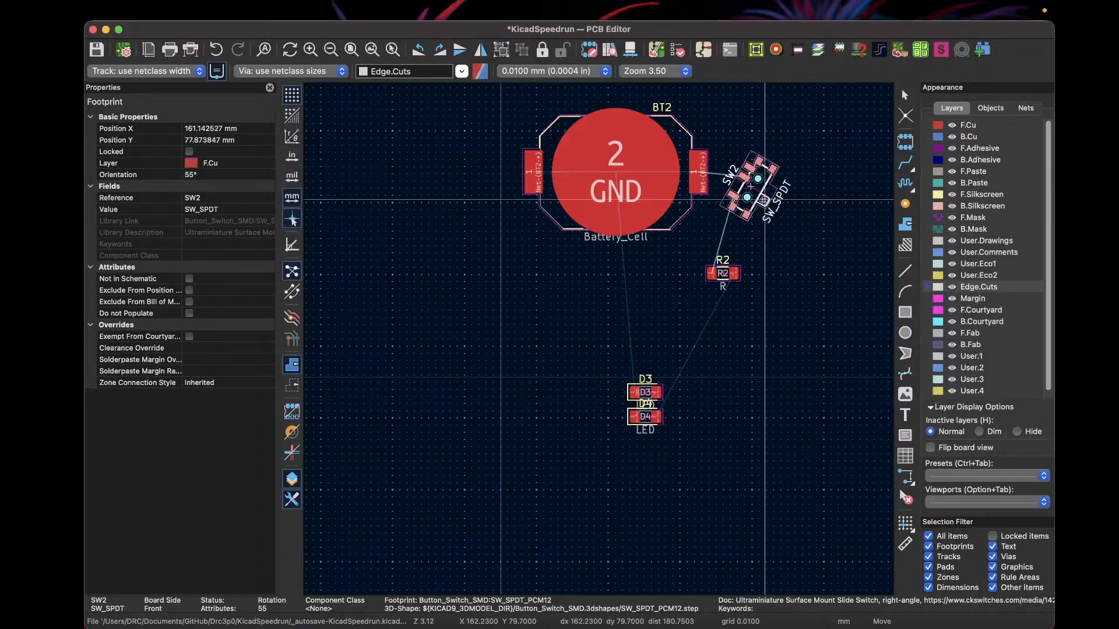
{"action": "key", "text": "r"}
{"action": "left_click", "coordinate": [764, 183]}
Step: Move R2 just below the gap between BT2 and SW2 and rotate it to -90°
{"action": "left_click", "coordinate": [733, 274]}
{"action": "key", "text": "m"}
{"action": "key", "text": "r"}
{"action": "key", "text": "shift+r"}
{"action": "key", "text": "shift+r"}
{"action": "key", "text": "shift+r"}
{"action": "key", "text": "shift+r"}
{"action": "key", "text": "shift+r"}
{"action": "key", "text": "shift+r"}
{"action": "key", "text": "shift+r"}
{"action": "key", "text": "shift+r"}
{"action": "key", "text": "shift+r"}
{"action": "key", "text": "shift+r"}
{"action": "key", "text": "shift+r"}
{"action": "key", "text": "shift+r"}
{"action": "key", "text": "shift+r"}
{"action": "key", "text": "shift+r"}
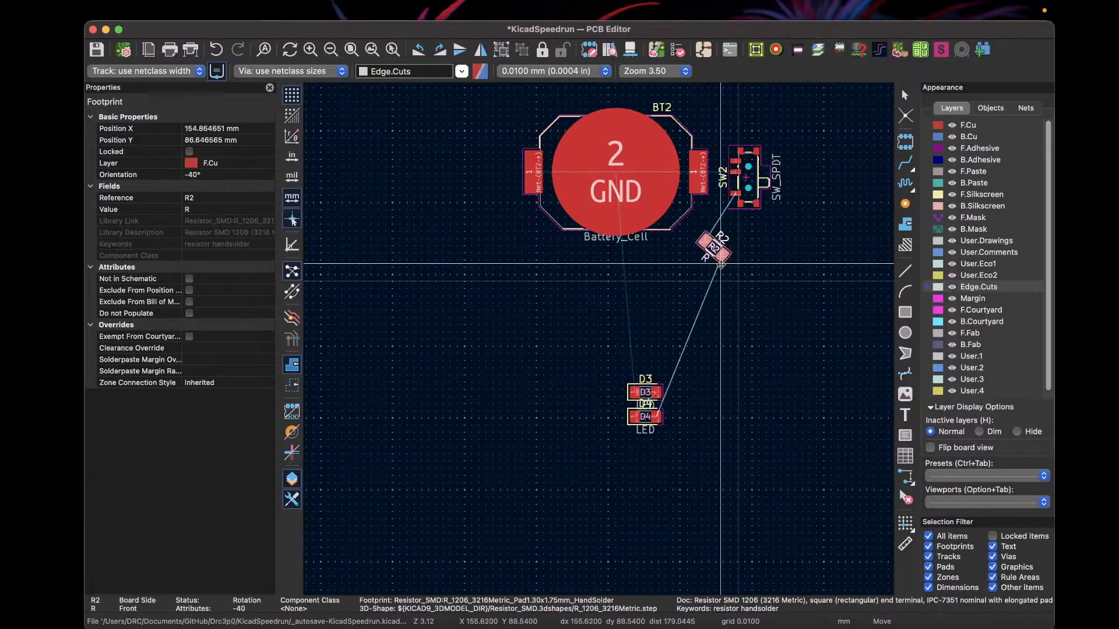
{"action": "key", "text": "shift+r"}
{"action": "key", "text": "shift+r"}
{"action": "key", "text": "shift+r"}
{"action": "key", "text": "shift+r"}
{"action": "key", "text": "shift+r"}
{"action": "left_click", "coordinate": [699, 254]}
Step: Move D3 just below BT2 and D4 directly beneath R2
{"action": "left_click", "coordinate": [657, 392]}
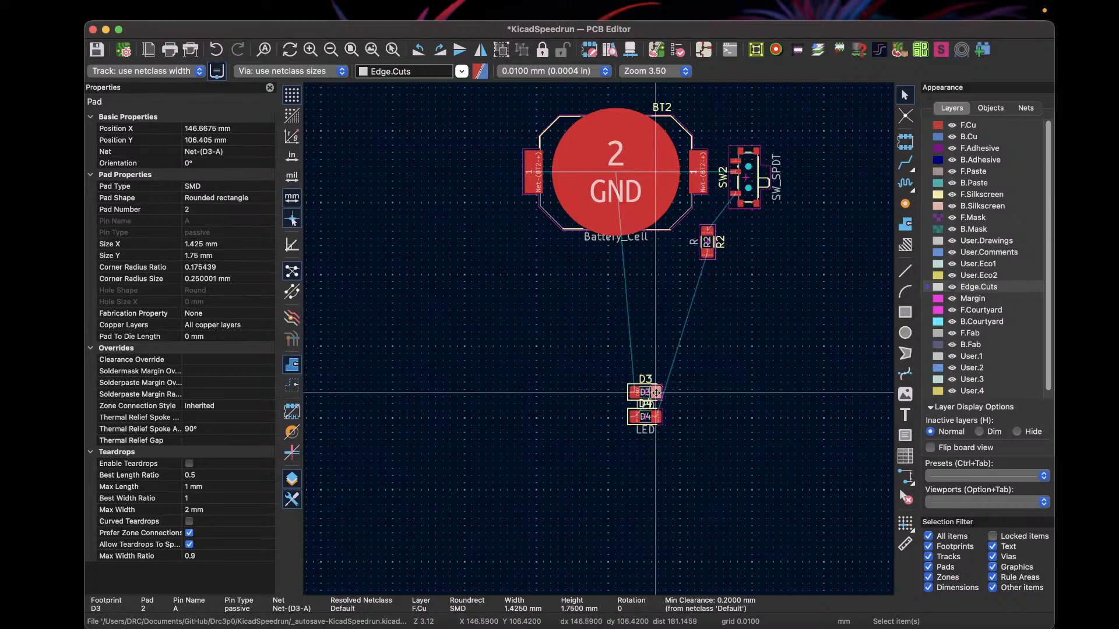
{"action": "key", "text": "m"}
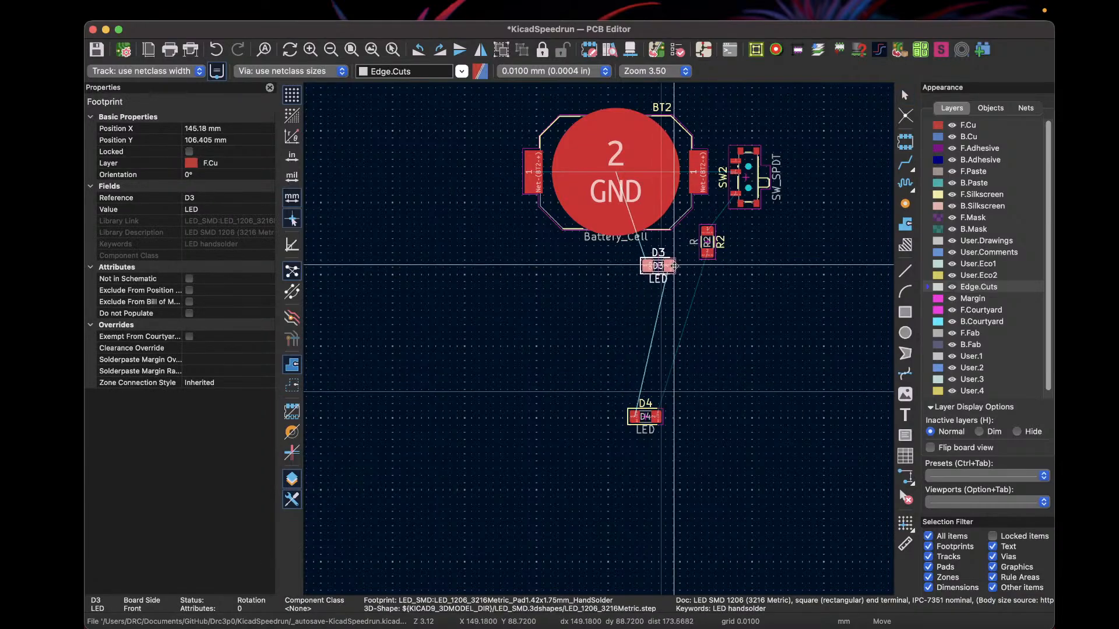
{"action": "left_click", "coordinate": [669, 271]}
{"action": "left_click", "coordinate": [657, 414]}
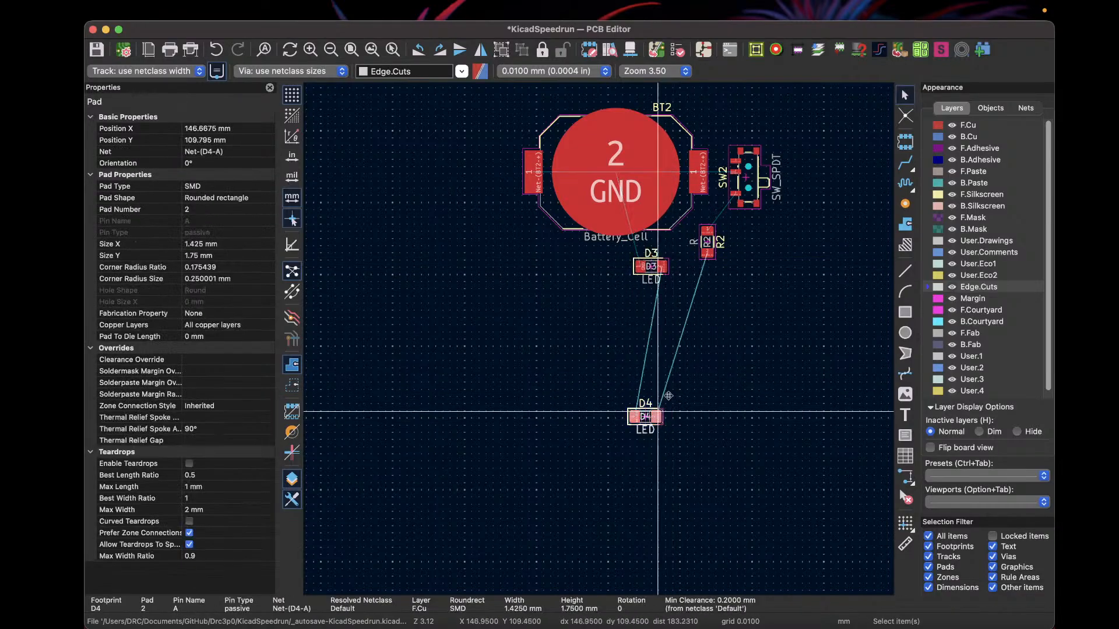
{"action": "key", "text": "m"}
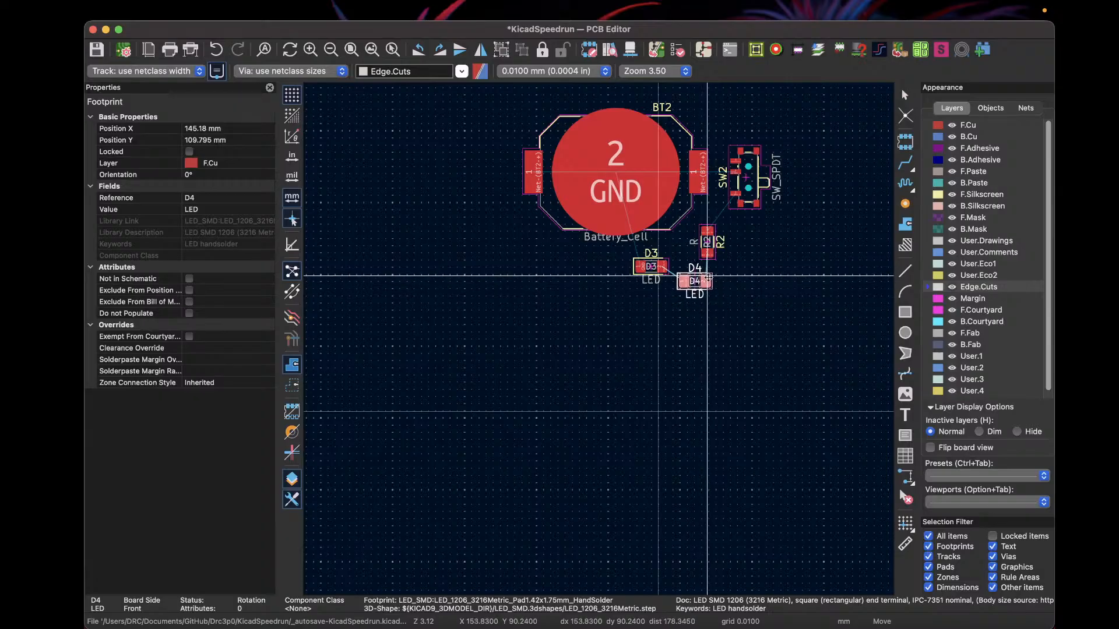
{"action": "left_click", "coordinate": [711, 278]}
Step: Move D3 farther down, to the lower left of BT2
{"action": "left_click", "coordinate": [664, 267]}
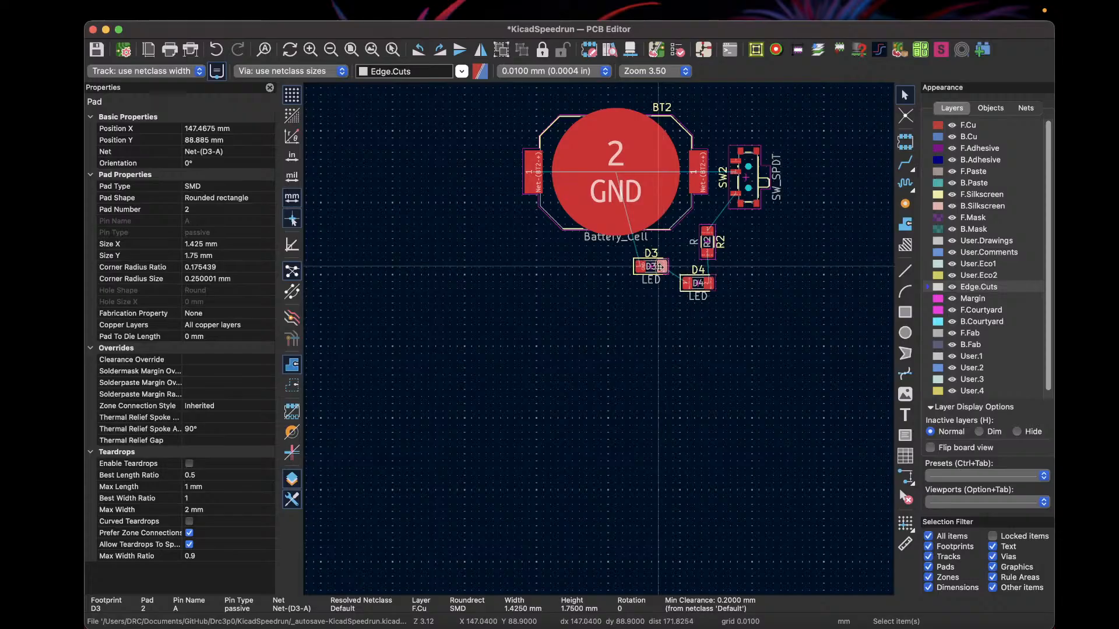
{"action": "key", "text": "m"}
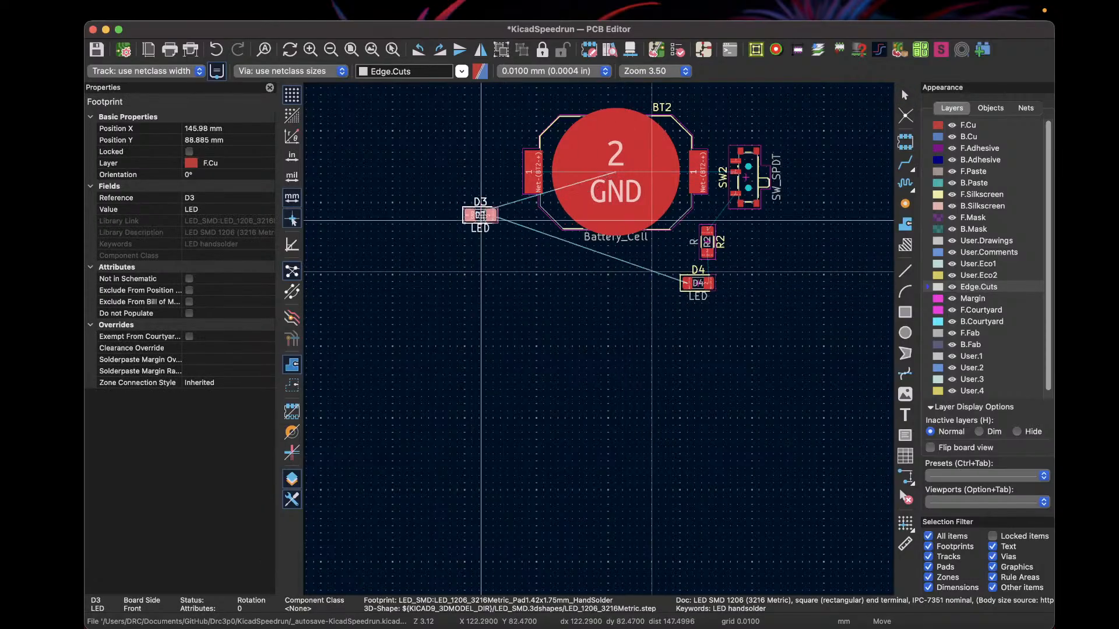
{"action": "left_click", "coordinate": [554, 336]}
Step: Move D4 above and to the left of BT2, and R2 well below SW2
{"action": "left_click", "coordinate": [701, 284]}
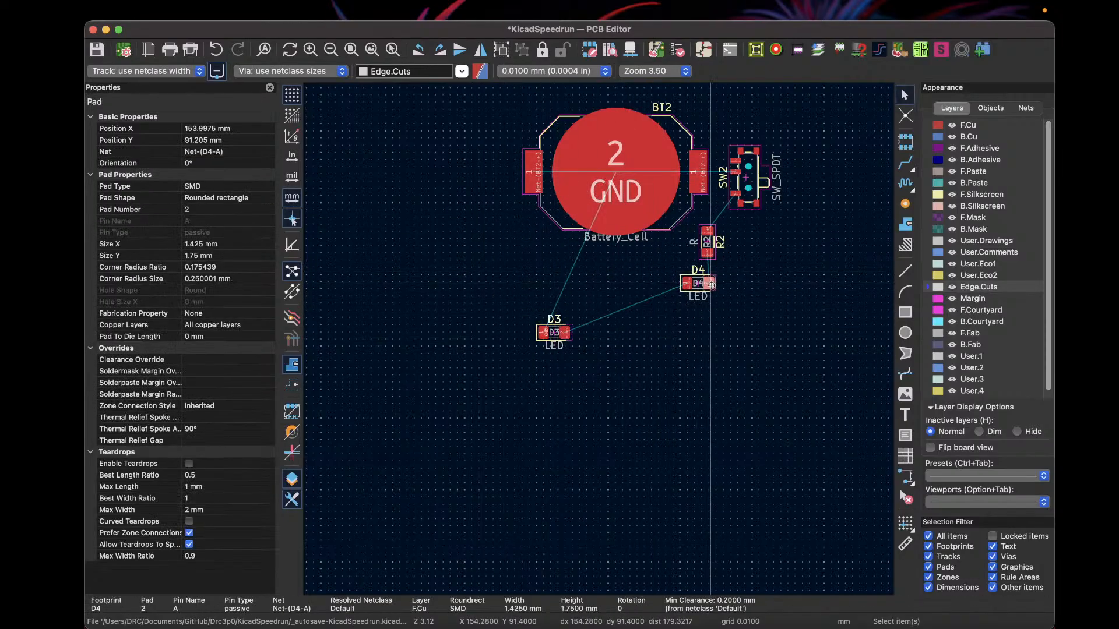
{"action": "key", "text": "m"}
{"action": "left_click", "coordinate": [481, 91]}
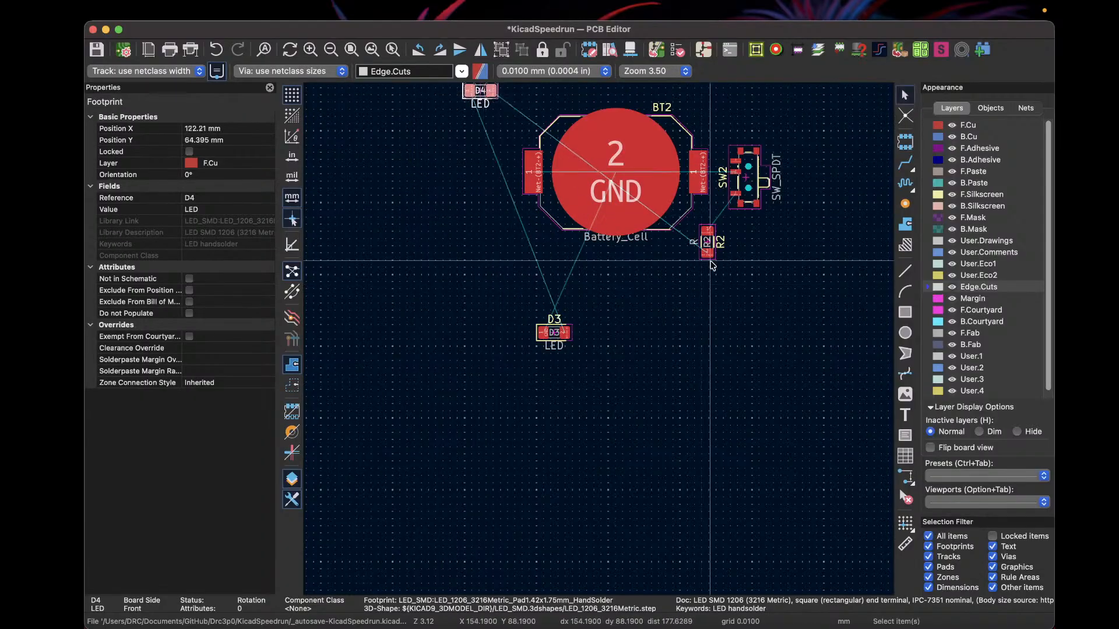
{"action": "left_click", "coordinate": [710, 254]}
{"action": "key", "text": "m"}
{"action": "left_click", "coordinate": [718, 380]}
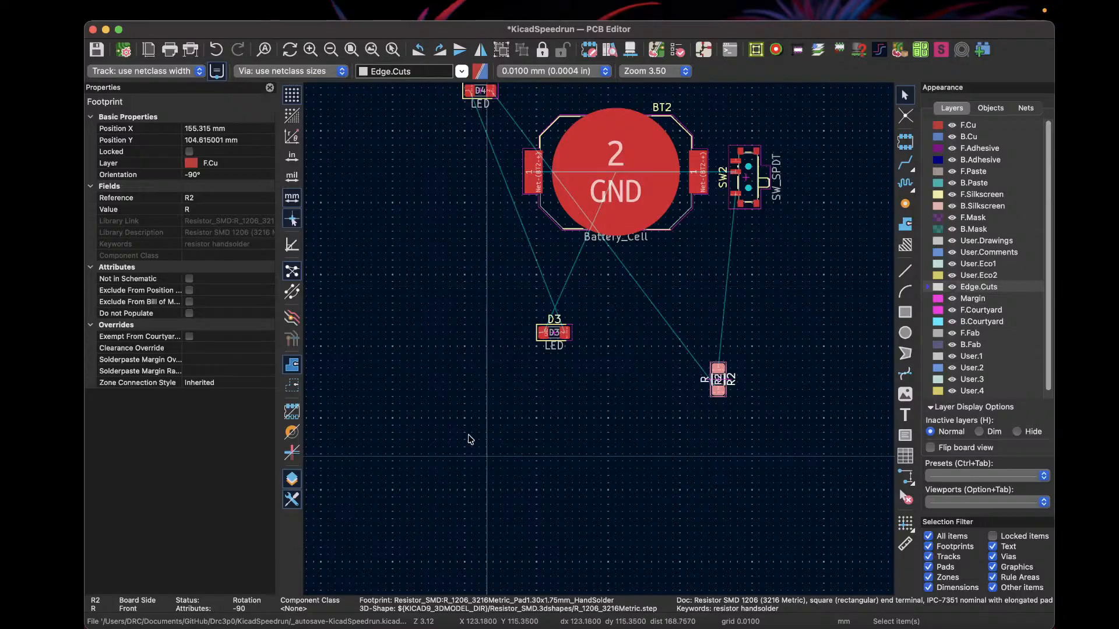
Step: Line up D4 immediately to the right of D3 and place R2 immediately to the right of D4
{"action": "scroll", "coordinate": [606, 330], "scroll_direction": "down", "scroll_amount": 5}
{"action": "scroll", "coordinate": [600, 344], "scroll_direction": "up", "scroll_amount": 3}
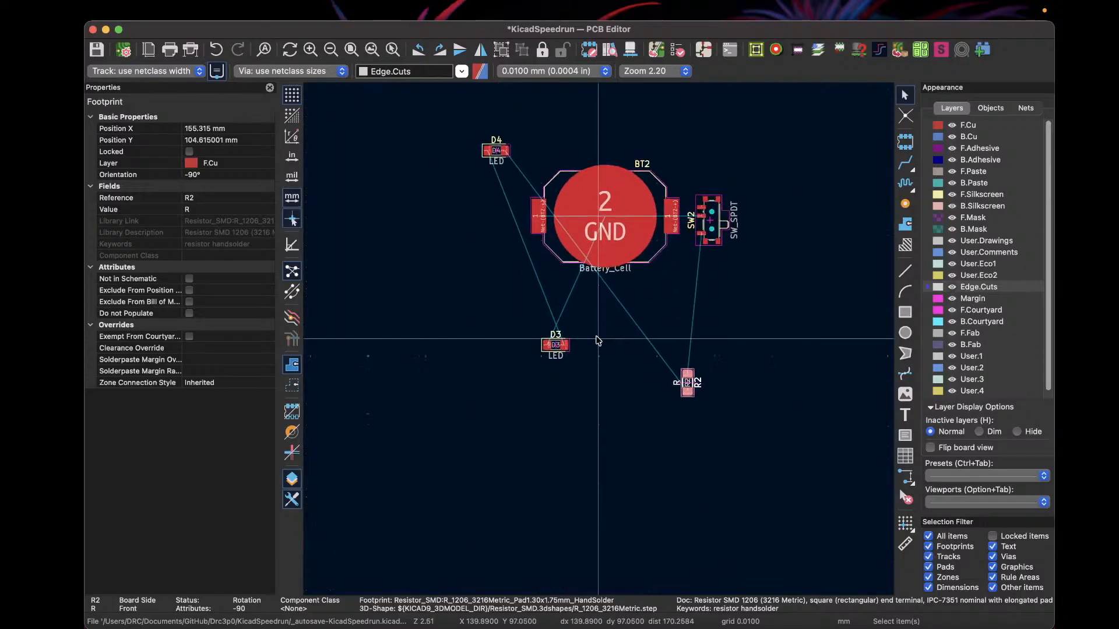
{"action": "left_click", "coordinate": [504, 150]}
{"action": "left_click_drag", "start_coordinate": [504, 150], "coordinate": [607, 350]}
{"action": "left_click", "coordinate": [687, 391]}
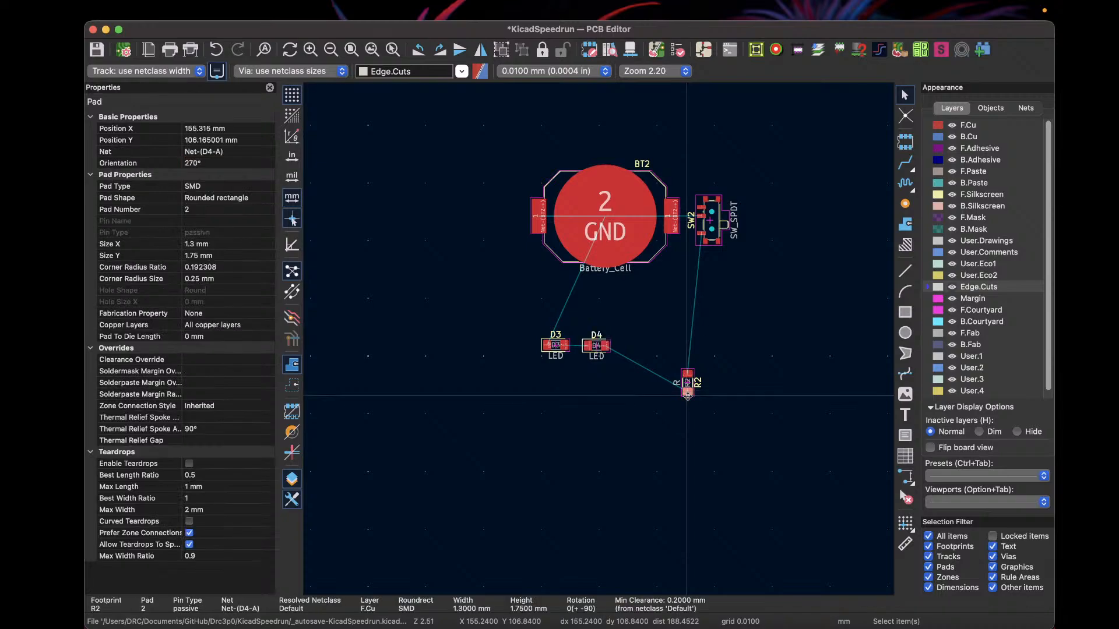
{"action": "left_click_drag", "start_coordinate": [687, 391], "coordinate": [631, 347]}
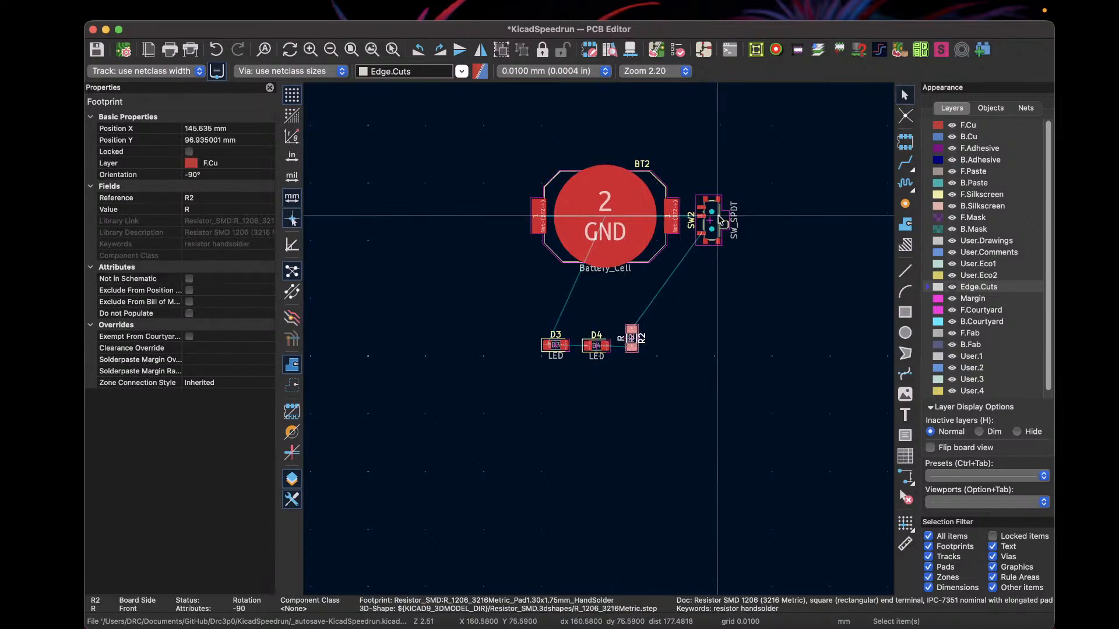
Step: Examine the footprint arrangement and its ratsnest connections up close and within the whole drawing sheet
{"action": "left_click", "coordinate": [715, 239]}
{"action": "scroll", "coordinate": [641, 244], "scroll_direction": "up", "scroll_amount": 5}
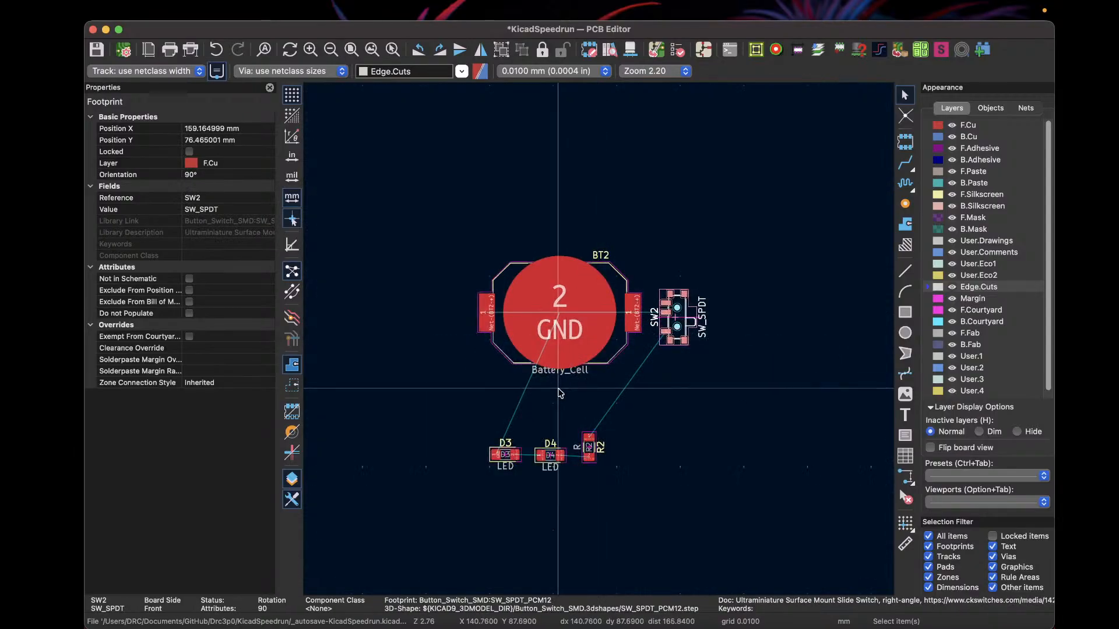
{"action": "scroll", "coordinate": [615, 280], "scroll_direction": "down", "scroll_amount": 2}
{"action": "scroll", "coordinate": [598, 340], "scroll_direction": "up", "scroll_amount": 3}
{"action": "scroll", "coordinate": [598, 339], "scroll_direction": "down", "scroll_amount": 1}
{"action": "scroll", "coordinate": [598, 340], "scroll_direction": "down", "scroll_amount": 2}
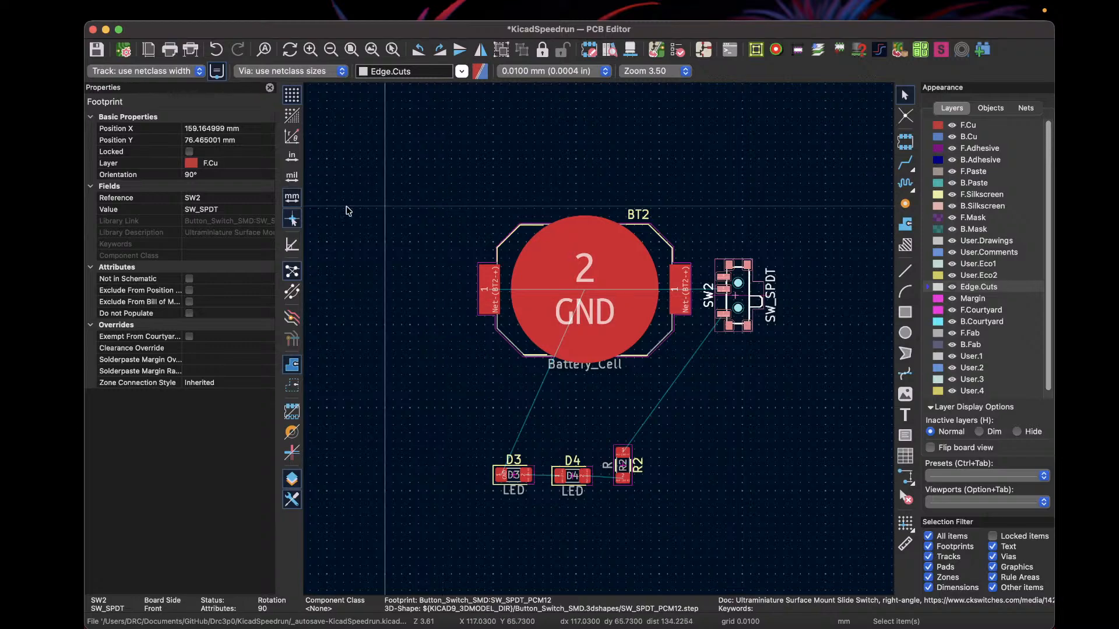
{"action": "scroll", "coordinate": [504, 222], "scroll_direction": "down", "scroll_amount": 7}
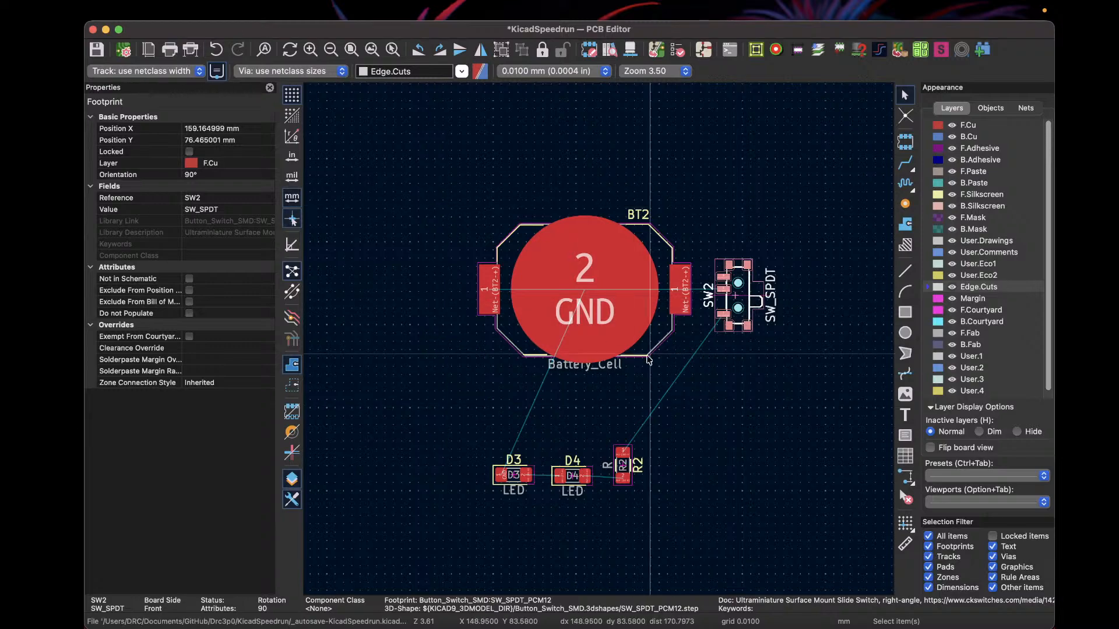
{"action": "scroll", "coordinate": [600, 344], "scroll_direction": "up", "scroll_amount": 1}
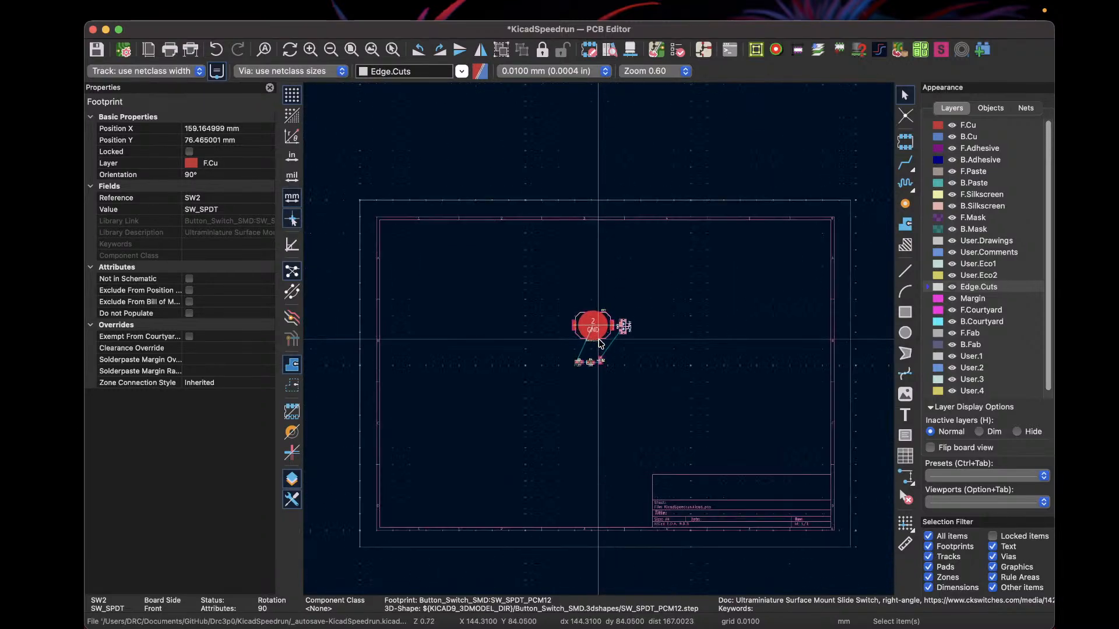
{"action": "scroll", "coordinate": [600, 344], "scroll_direction": "up", "scroll_amount": 3}
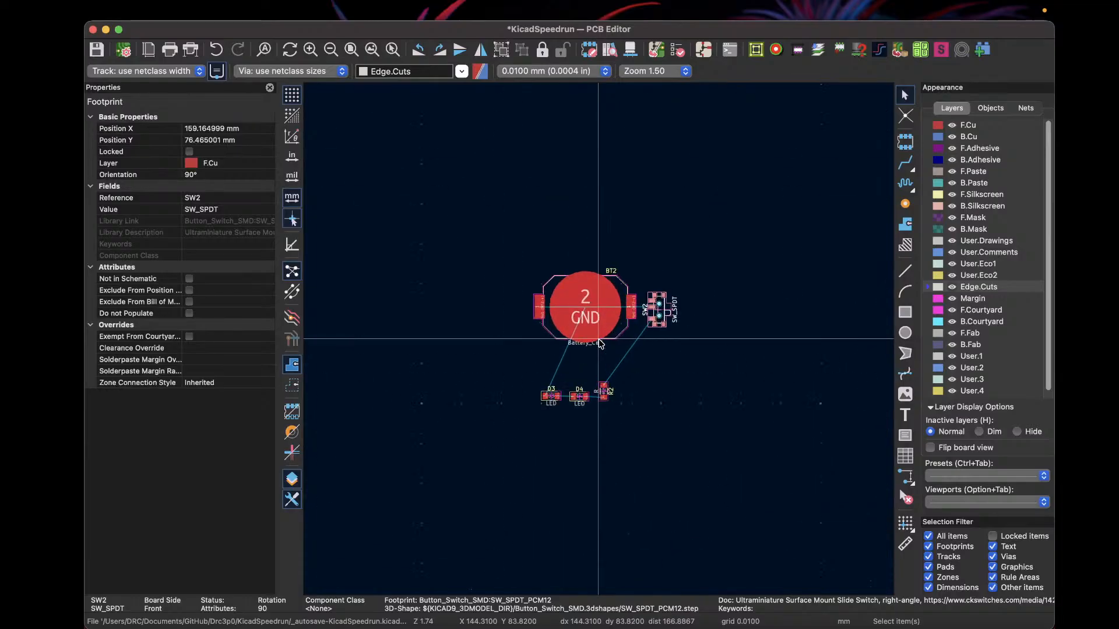
{"action": "scroll", "coordinate": [601, 344], "scroll_direction": "down", "scroll_amount": 1}
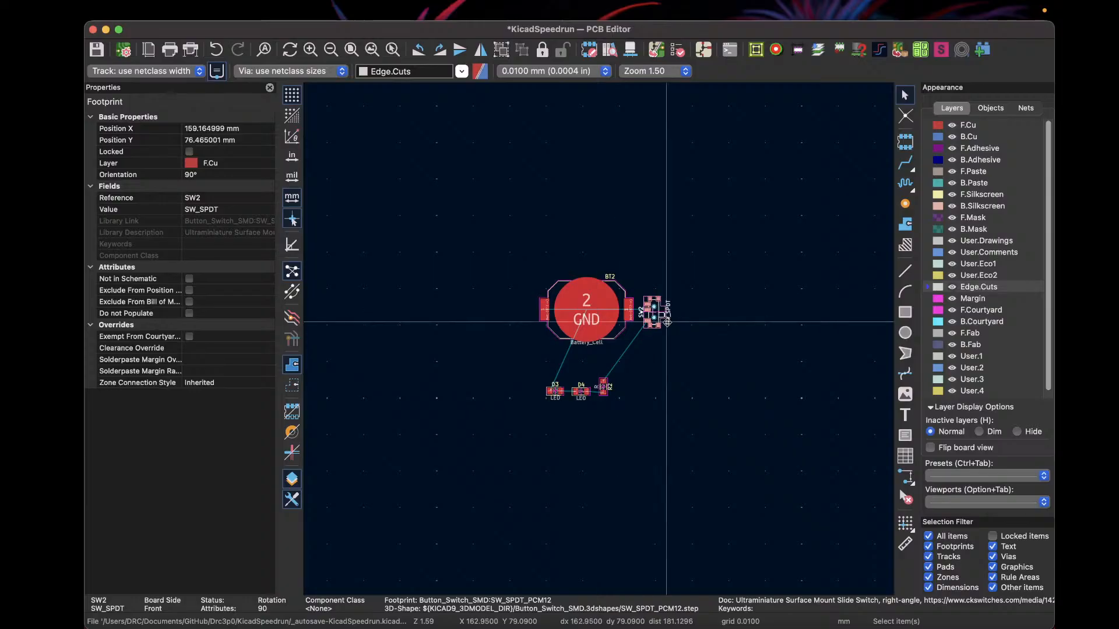
Step: Move the SW2 switch footprint to the lower right of BT2, slightly above and to the right of R2
{"action": "key", "text": "m"}
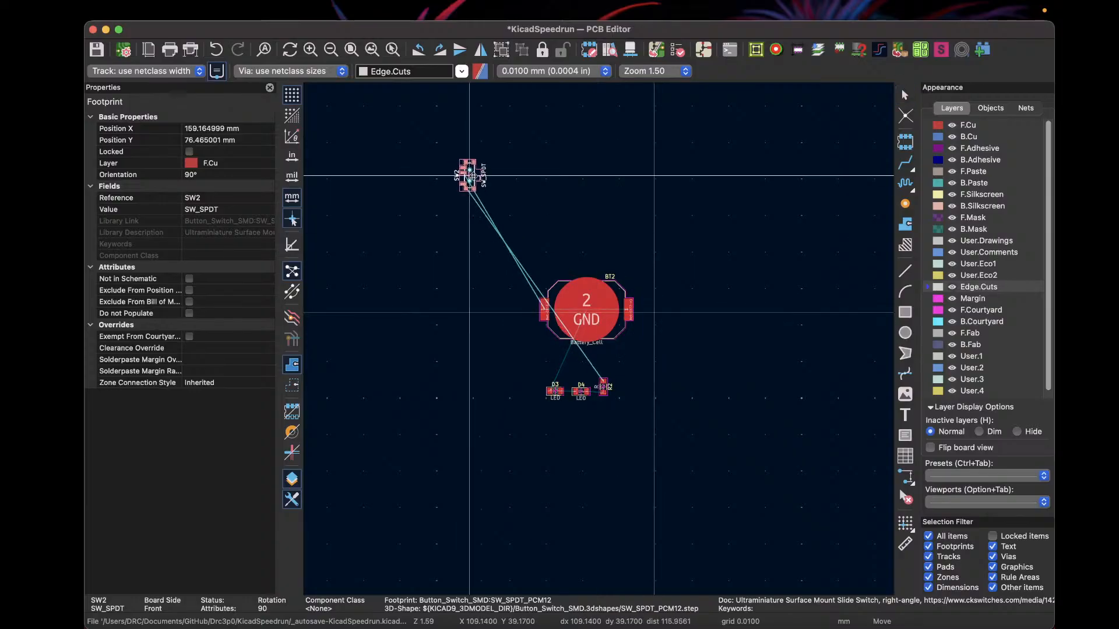
{"action": "left_click", "coordinate": [666, 322]}
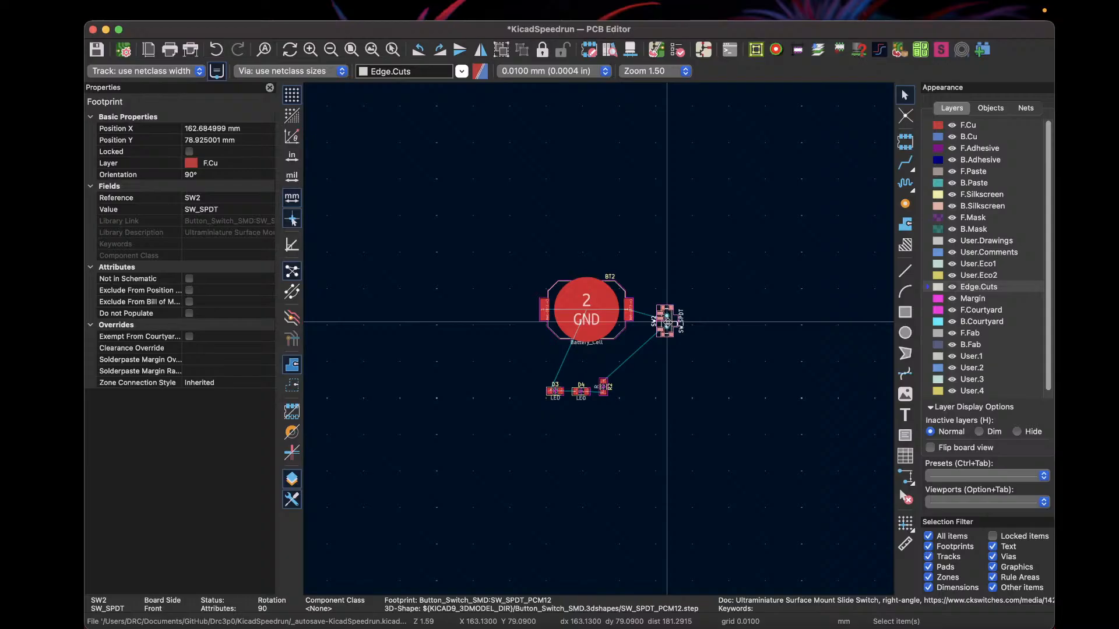
{"action": "left_click_drag", "start_coordinate": [673, 315], "coordinate": [670, 356]}
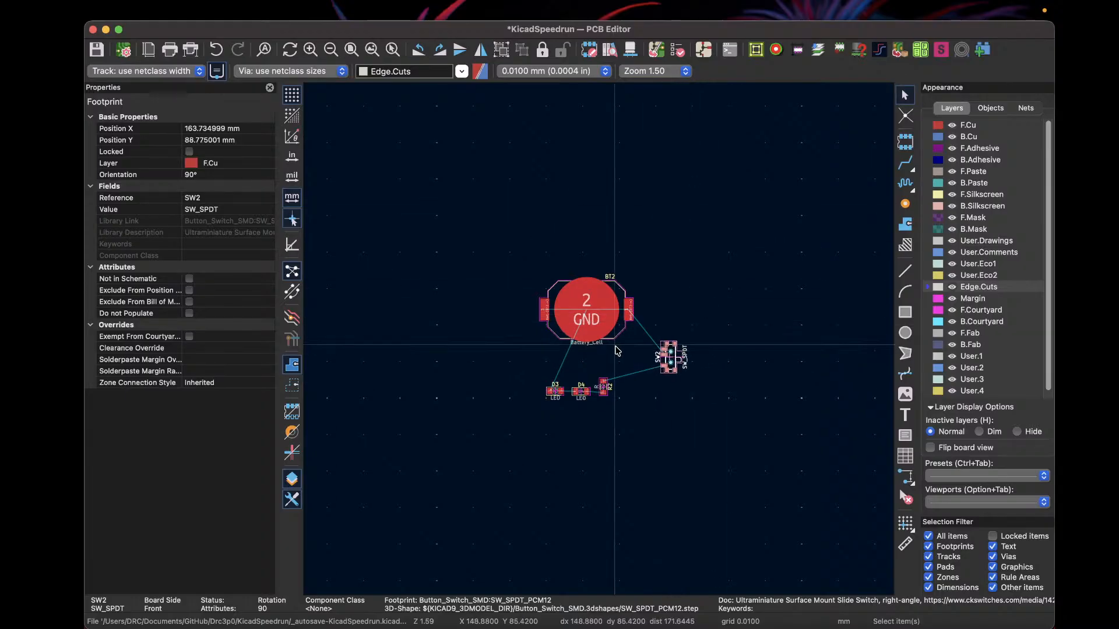
Step: Draw a rectangular board outline on Edge.Cuts, about 49.8 by 41.9 mm, enclosing all the footprints
{"action": "scroll", "coordinate": [647, 367], "scroll_direction": "up", "scroll_amount": 2}
{"action": "scroll", "coordinate": [598, 339], "scroll_direction": "up", "scroll_amount": 2}
{"action": "scroll", "coordinate": [598, 340], "scroll_direction": "down", "scroll_amount": 2}
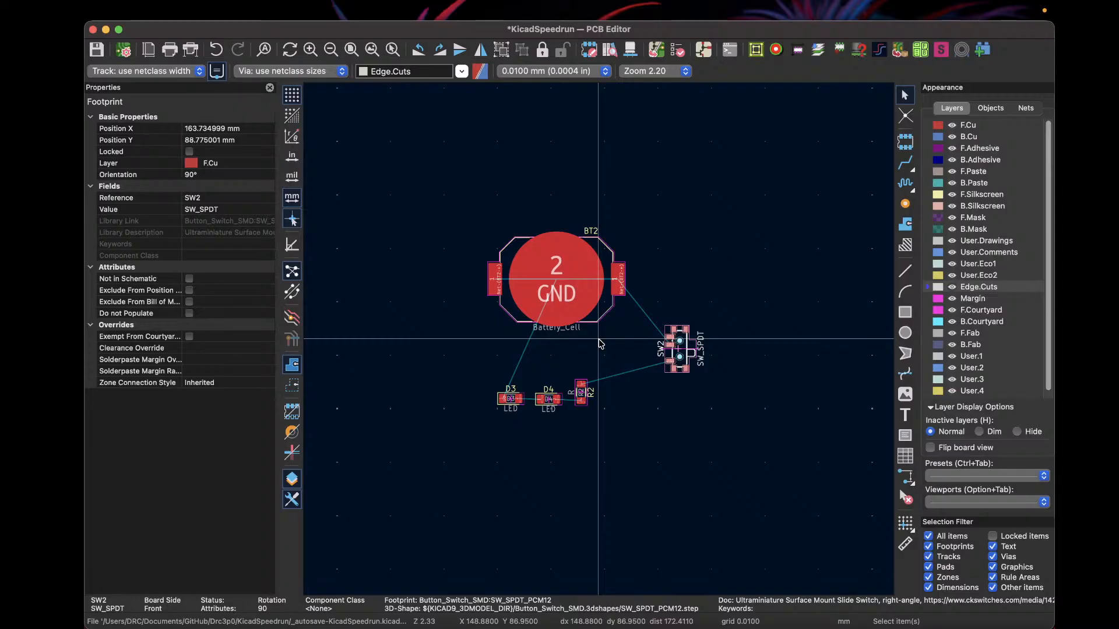
{"action": "left_click", "coordinate": [589, 293]}
{"action": "key", "text": "Escape"}
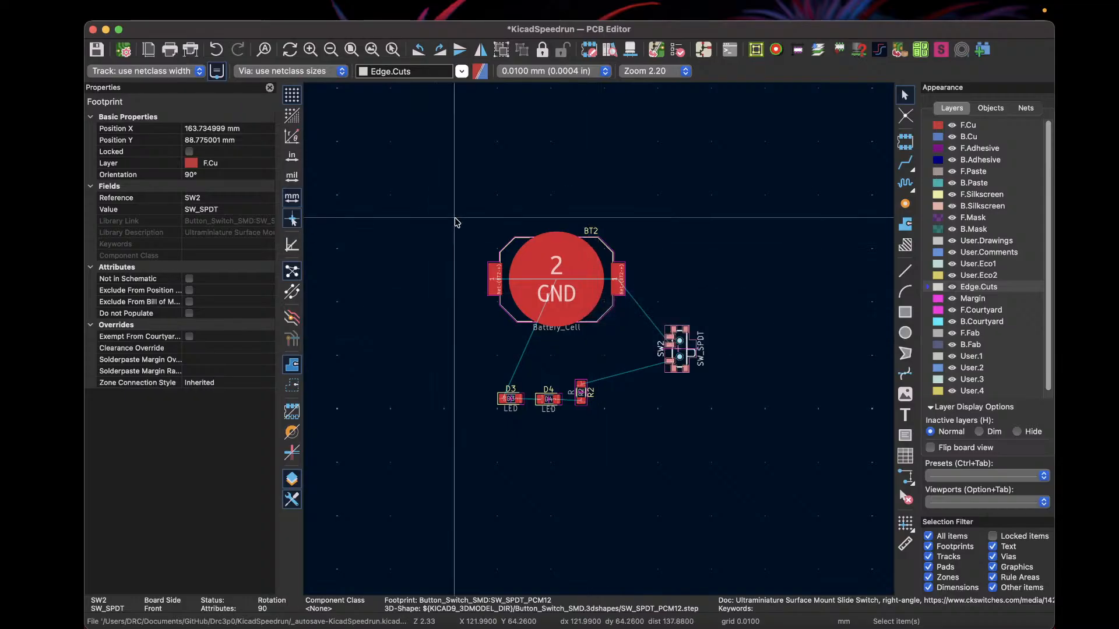
{"action": "left_click", "coordinate": [910, 318]}
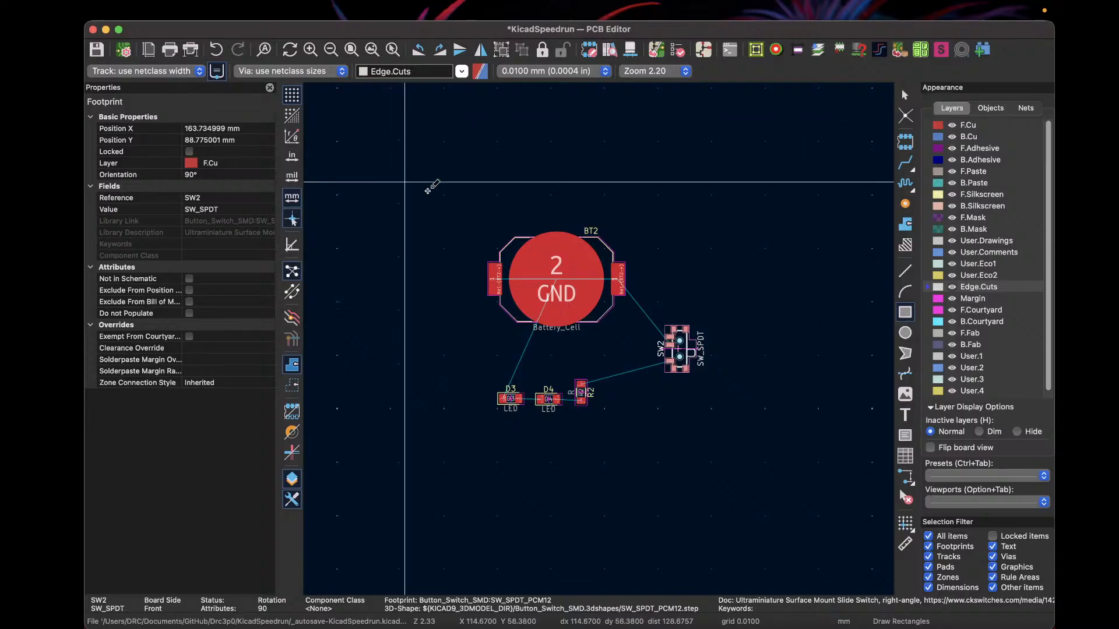
{"action": "left_click", "coordinate": [463, 204]}
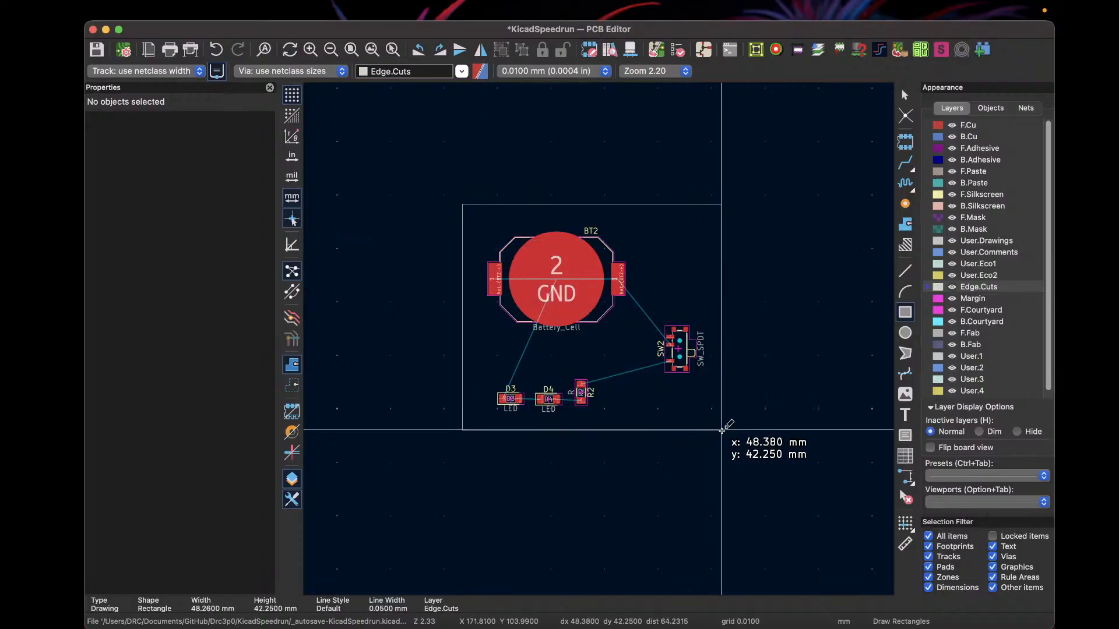
{"action": "left_click", "coordinate": [728, 428]}
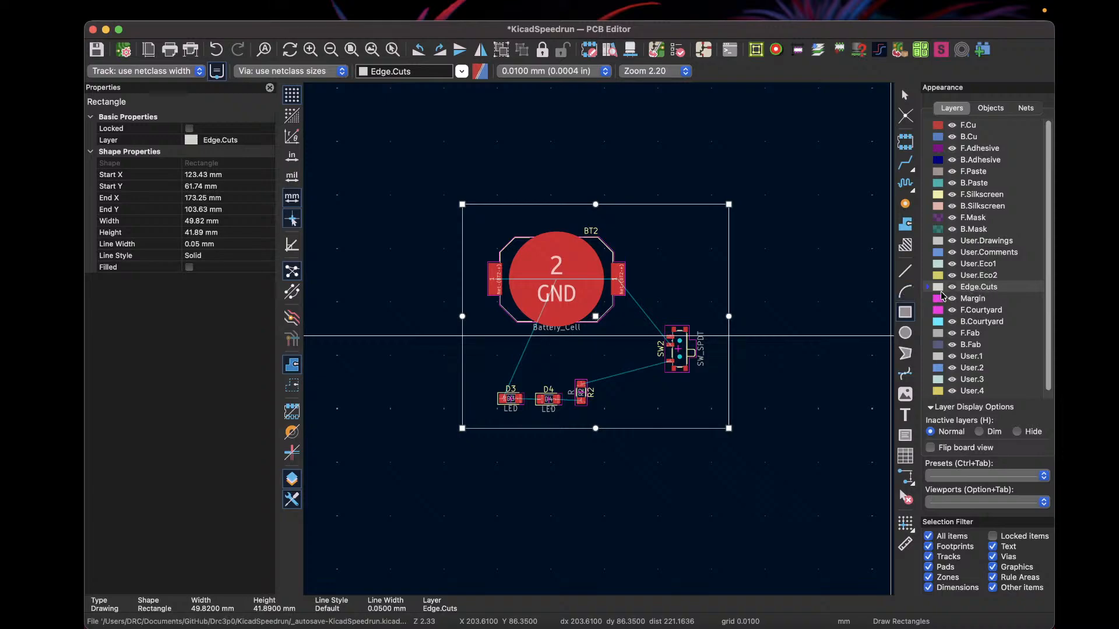
Step: Switch the outline rectangle's layer to F.Cu and back to Edge.Cuts, and leave the rectangle tool
{"action": "left_click", "coordinate": [250, 145]}
{"action": "left_click", "coordinate": [251, 147]}
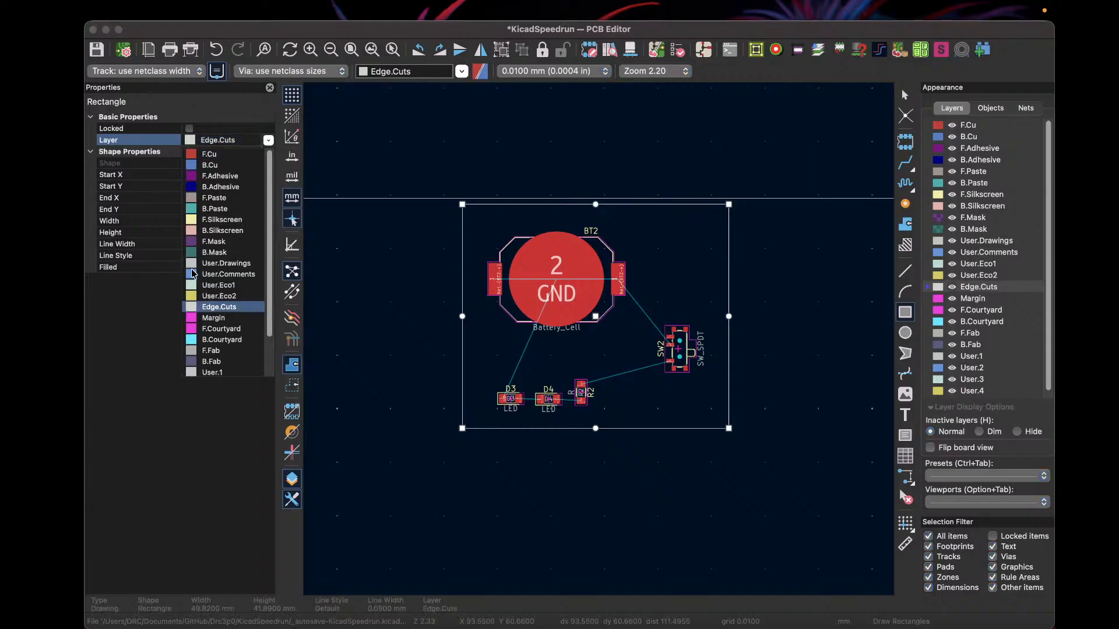
{"action": "left_click", "coordinate": [192, 156]}
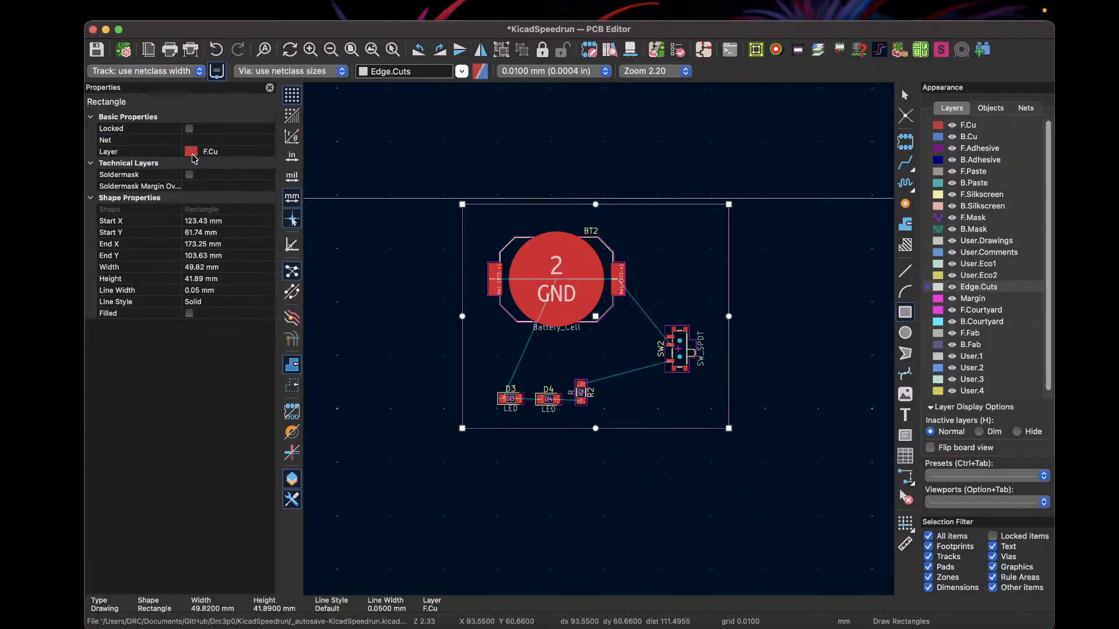
{"action": "left_click", "coordinate": [258, 153]}
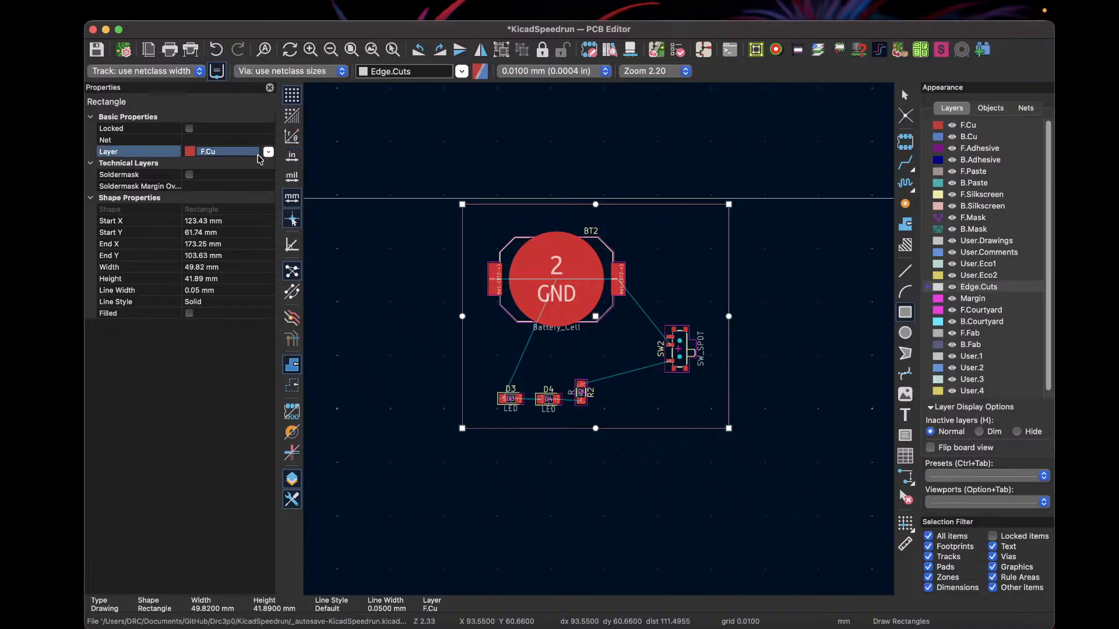
{"action": "left_click", "coordinate": [268, 152]}
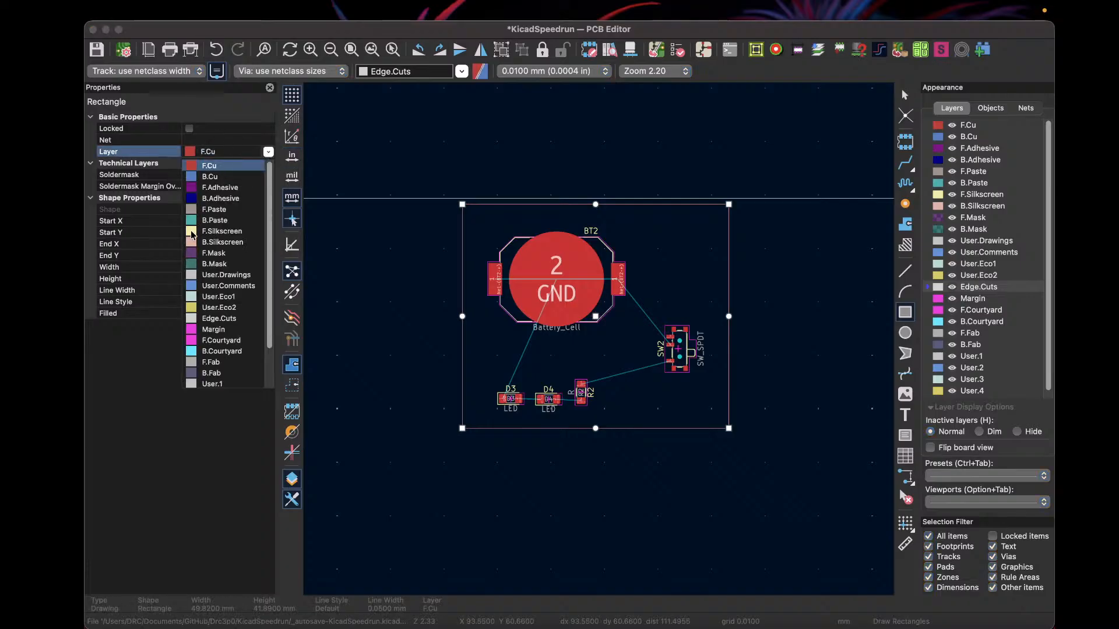
{"action": "left_click", "coordinate": [198, 319]}
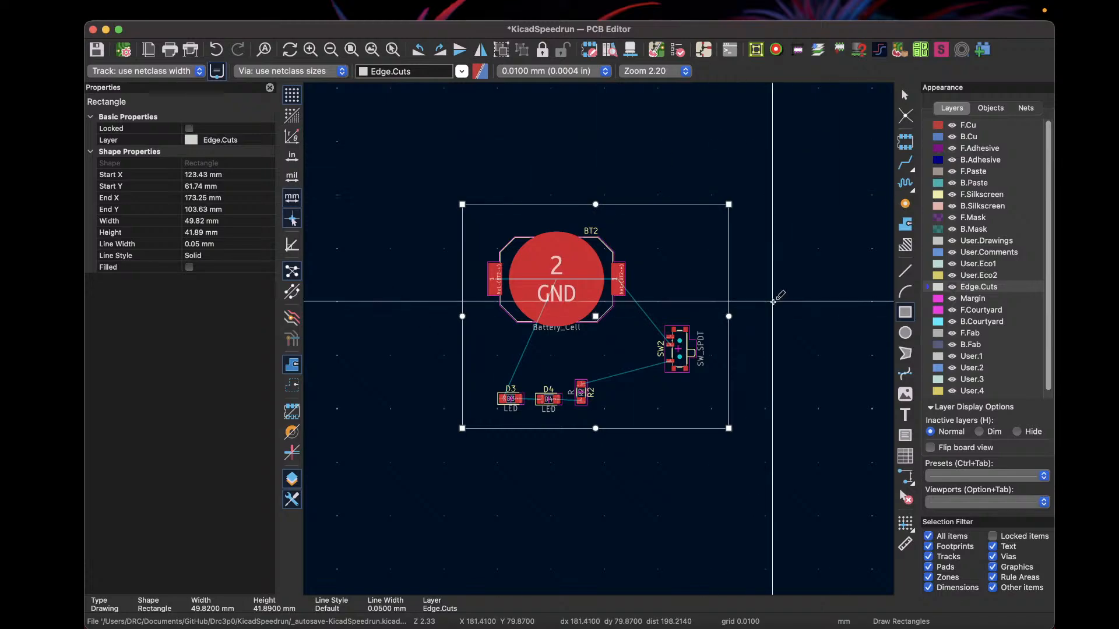
{"action": "key", "text": "Escape"}
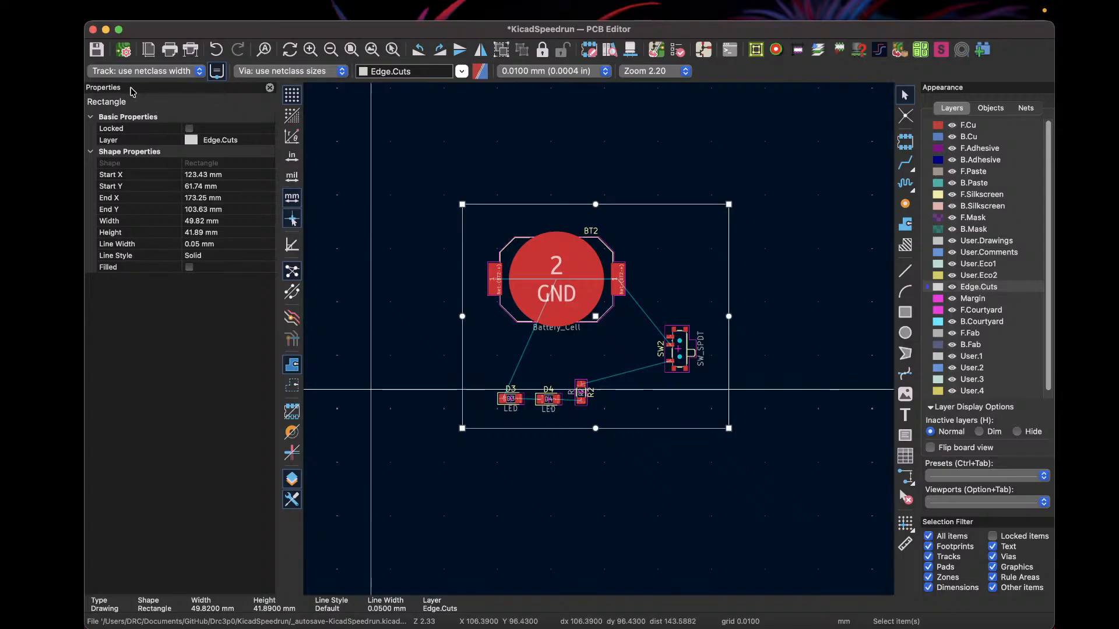
Step: Check whether the Properties and Appearance panels are enabled for display
{"action": "left_click", "coordinate": [213, 10]}
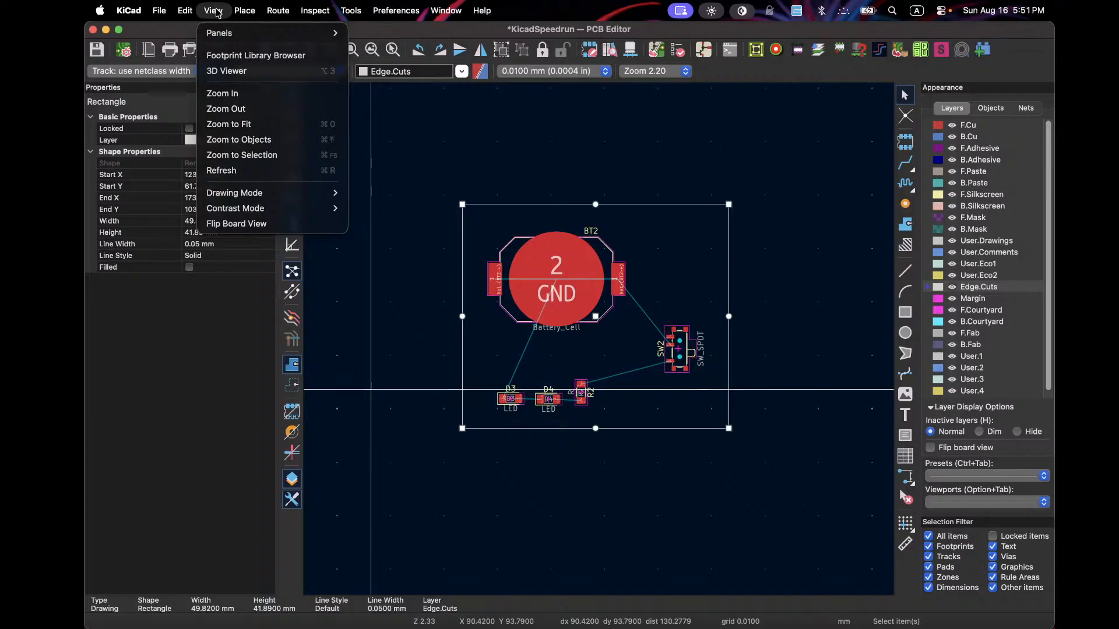
{"action": "mouse_move", "coordinate": [267, 30]}
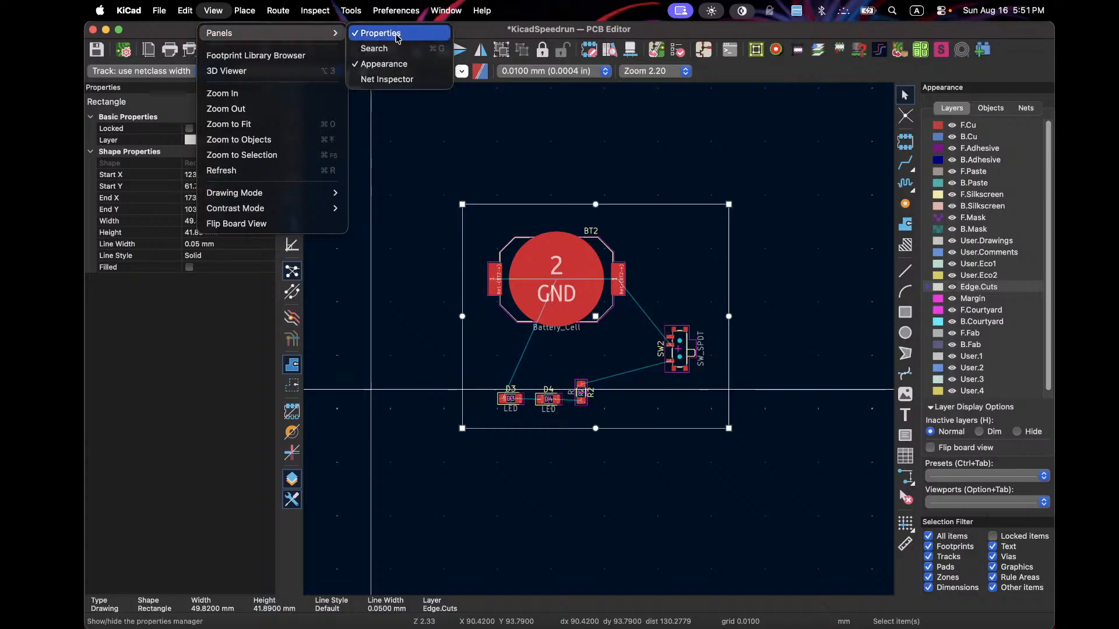
{"action": "left_click", "coordinate": [208, 12]}
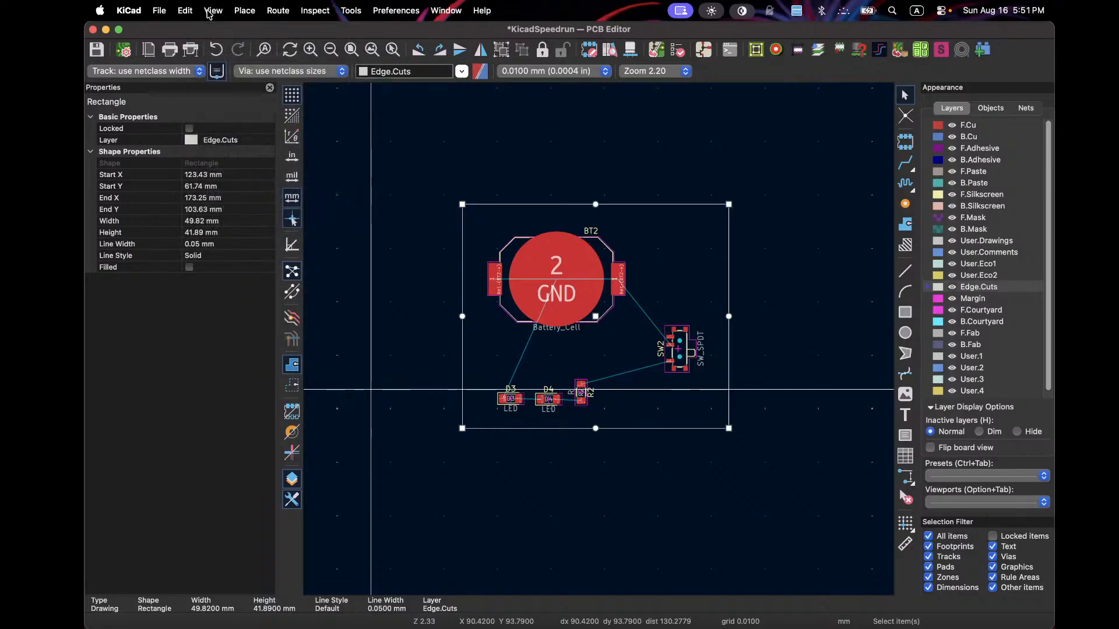
{"action": "left_click", "coordinate": [213, 11]}
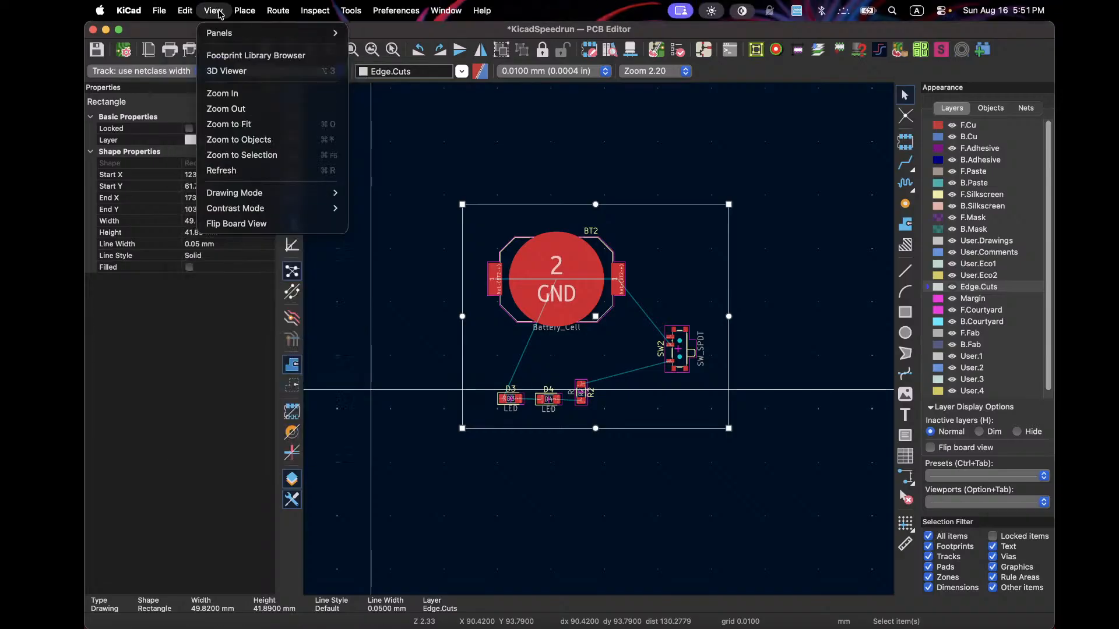
{"action": "mouse_move", "coordinate": [339, 34]}
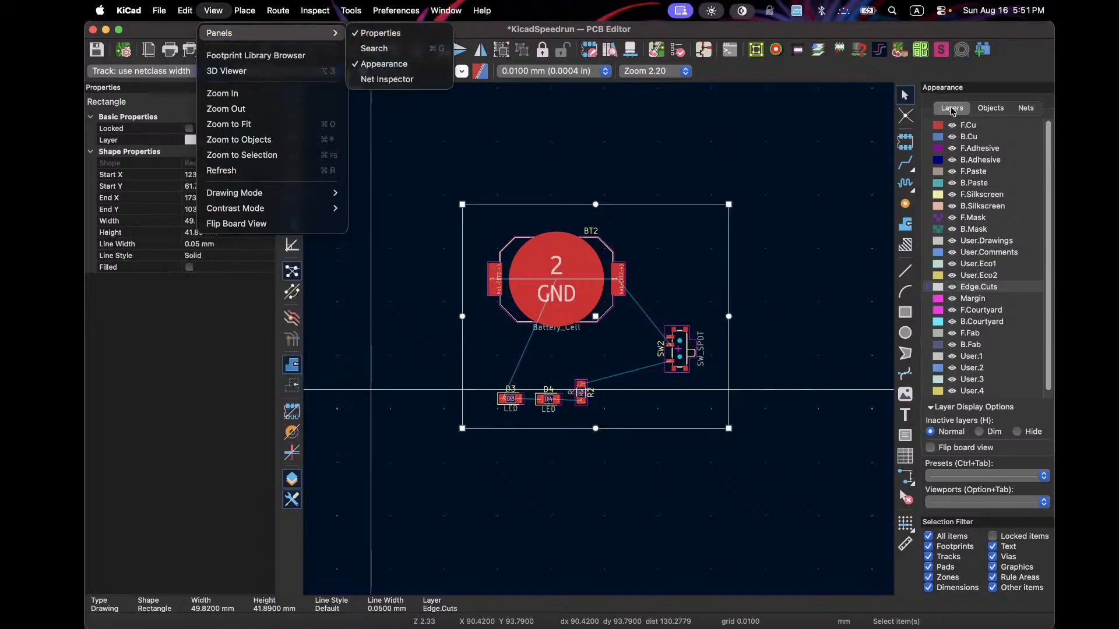
{"action": "left_click", "coordinate": [947, 65]}
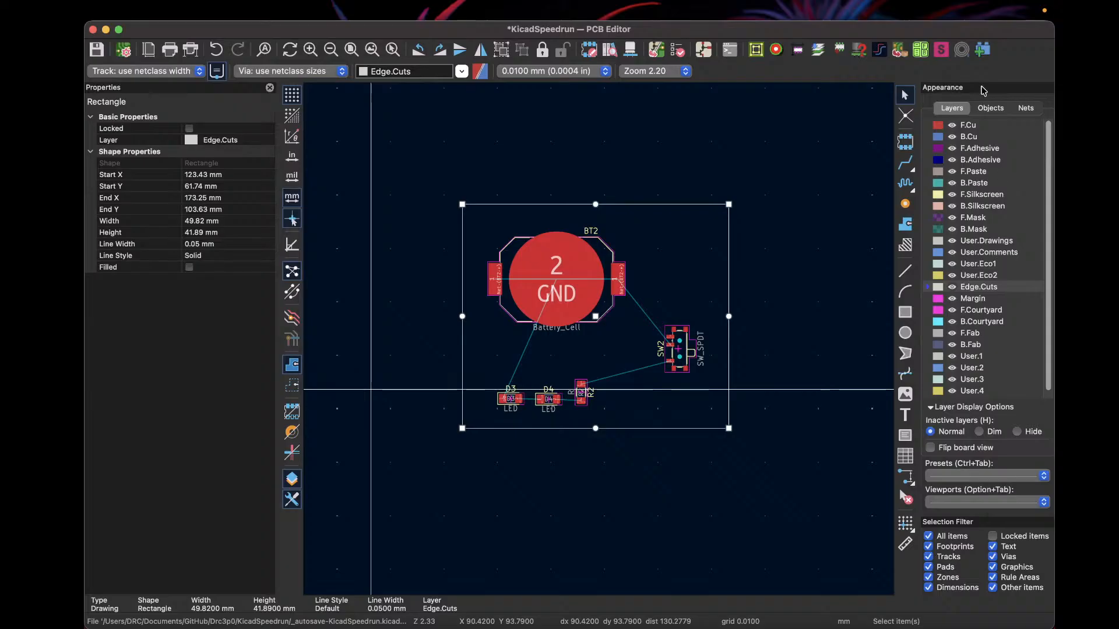
Step: Make F.Cu the active layer
{"action": "left_click", "coordinate": [968, 125]}
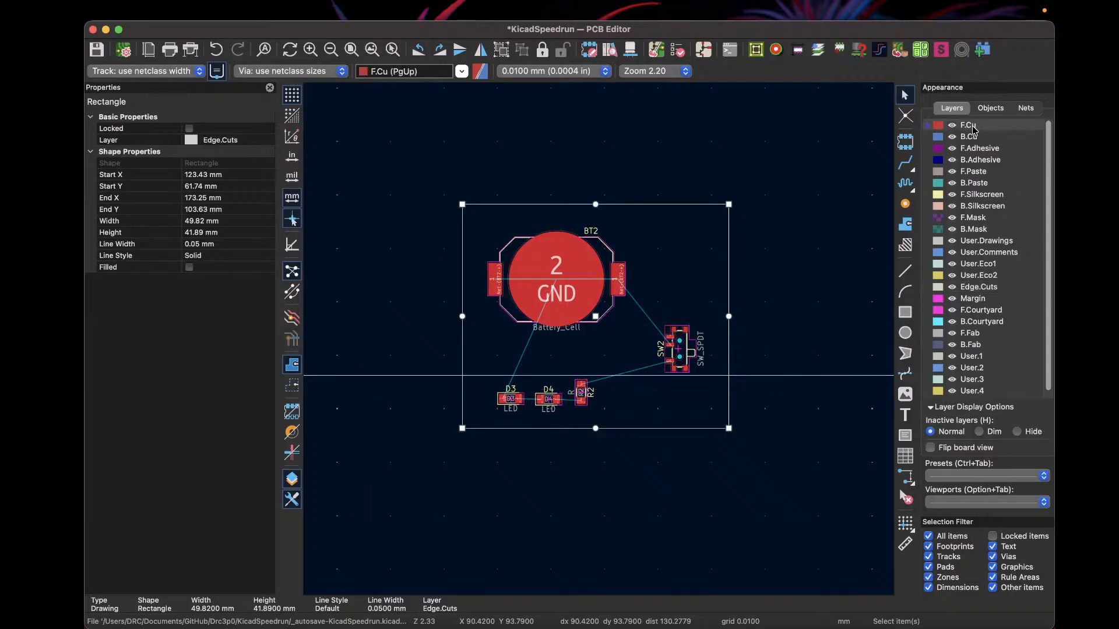
Step: Make the copper, adhesive and F.Paste layers active in turn, ending on B.Cu, to compare what each one shows
{"action": "left_click", "coordinate": [973, 138]}
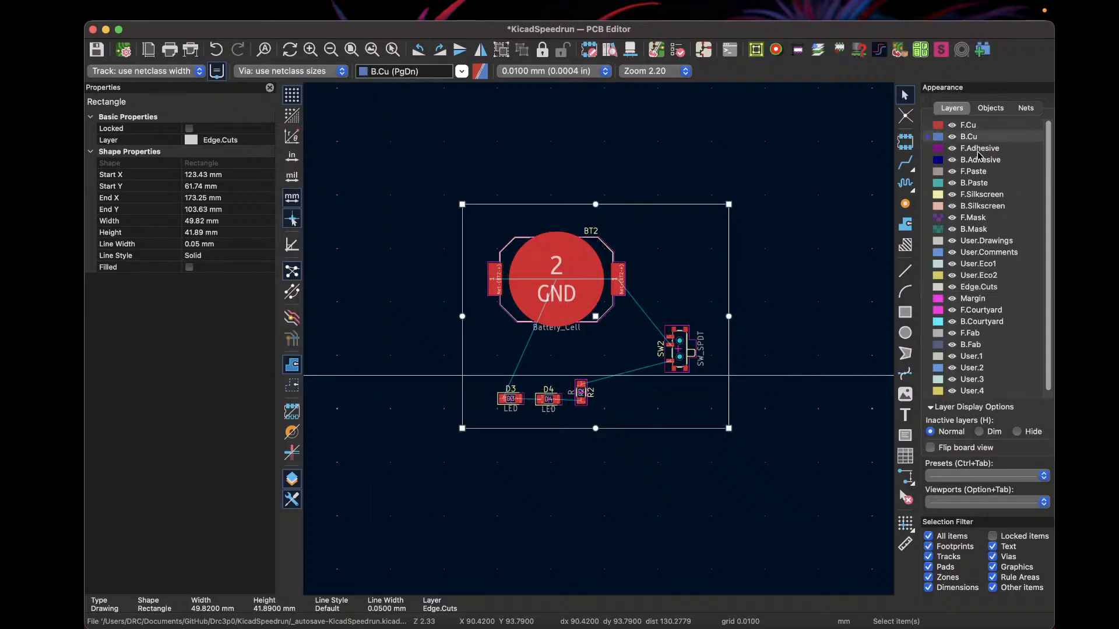
{"action": "left_click", "coordinate": [983, 149]}
{"action": "left_click", "coordinate": [985, 162]}
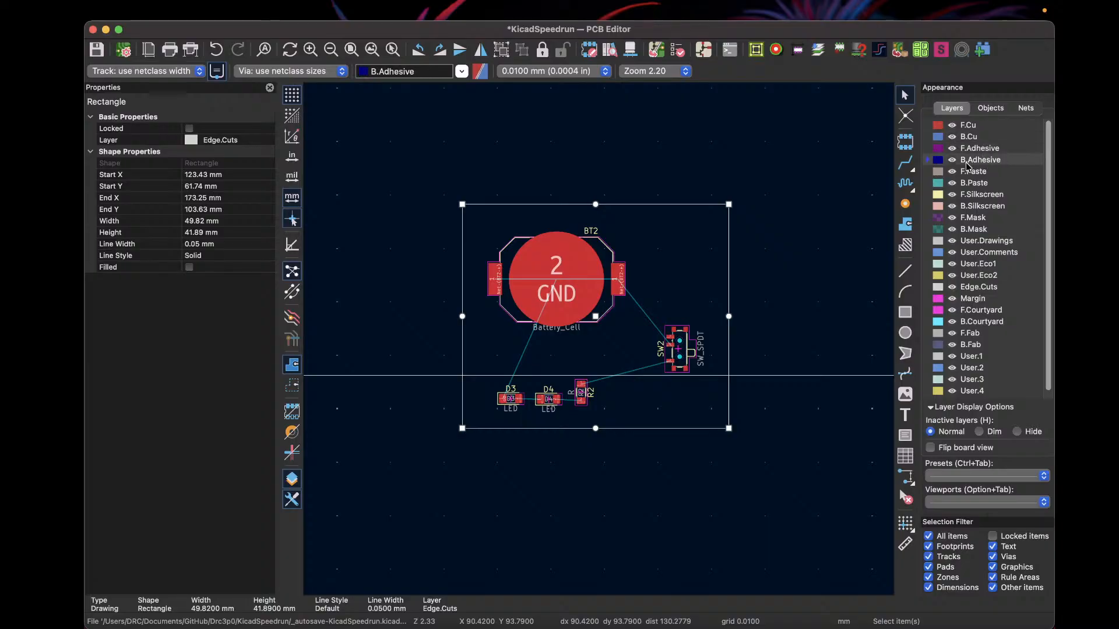
{"action": "left_click", "coordinate": [977, 174]}
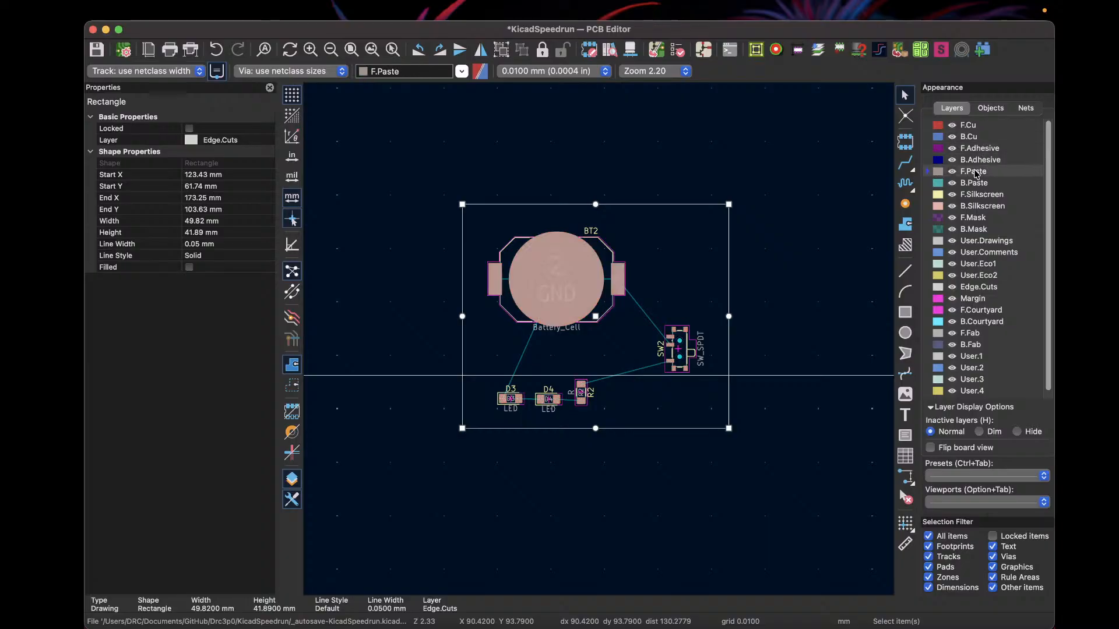
{"action": "left_click", "coordinate": [973, 126]}
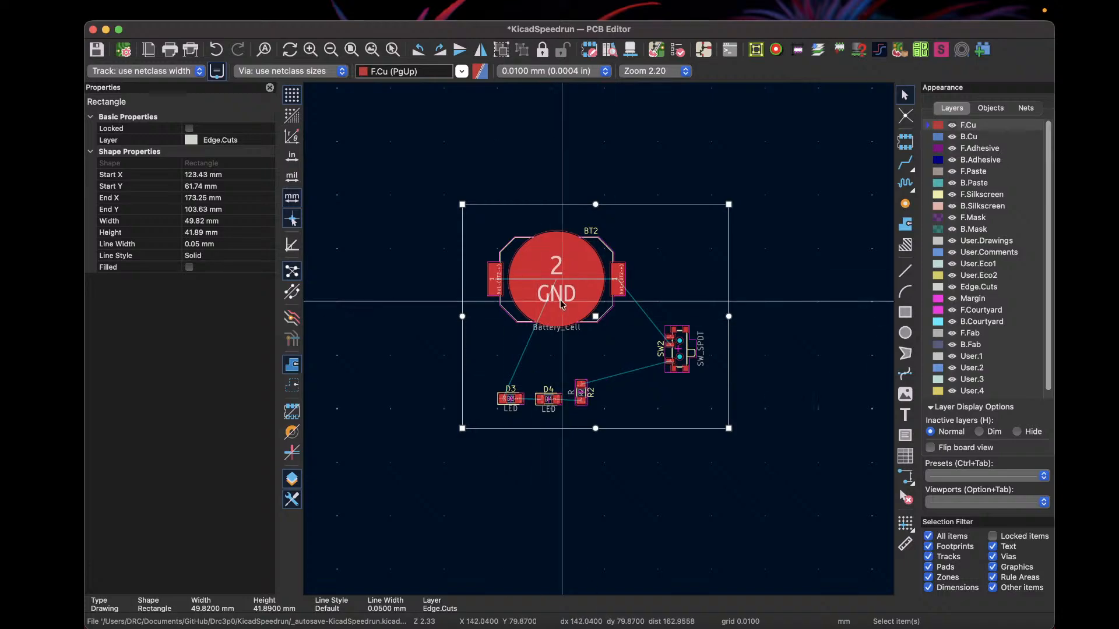
{"action": "left_click", "coordinate": [971, 138]}
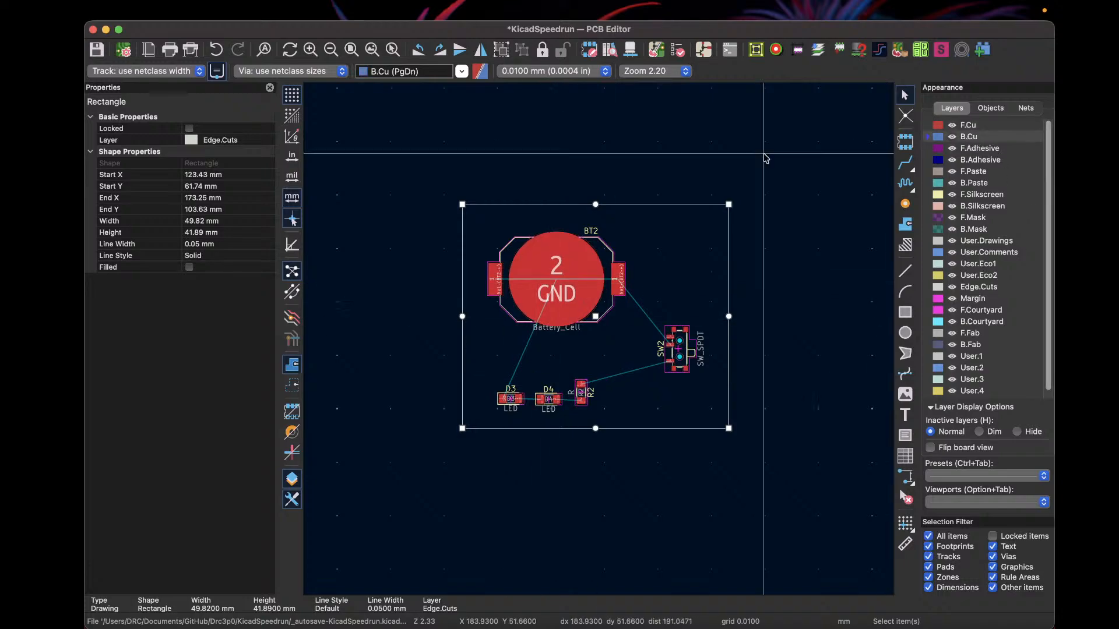
Step: Make F.Silkscreen the active layer and examine the BT2 reference text on the battery footprint
{"action": "left_click", "coordinate": [973, 196]}
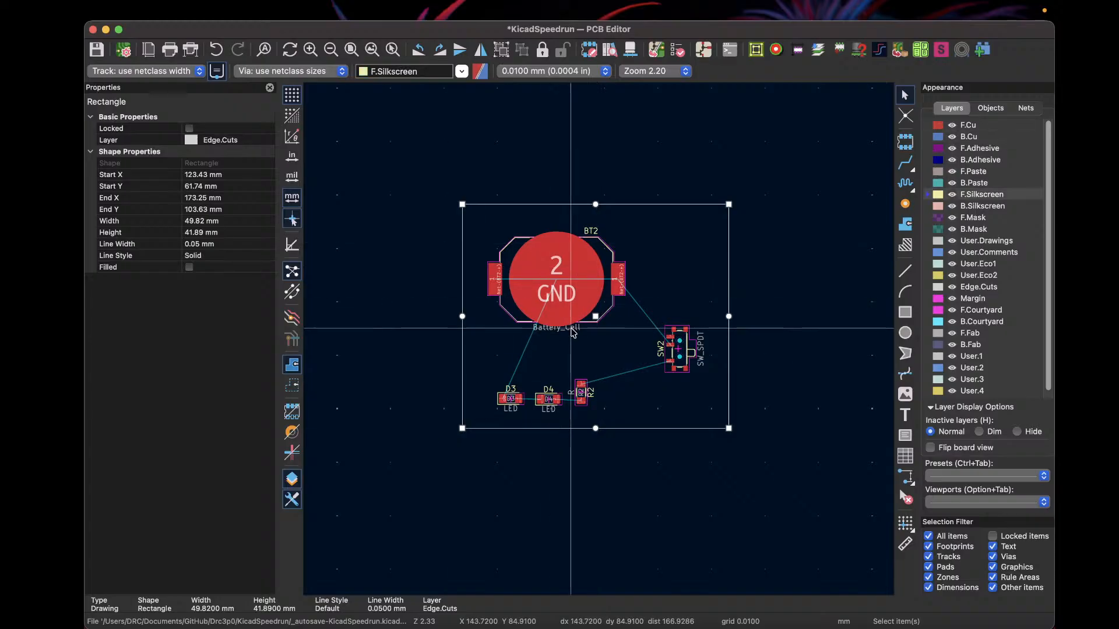
{"action": "scroll", "coordinate": [567, 328], "scroll_direction": "up", "scroll_amount": 5}
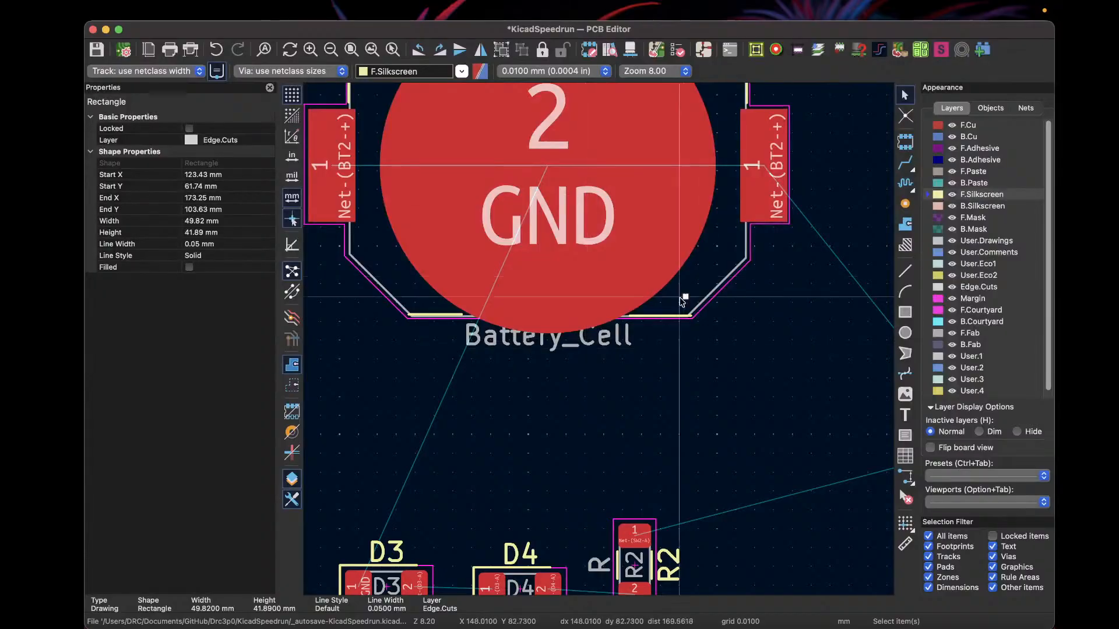
{"action": "scroll", "coordinate": [559, 361], "scroll_direction": "down", "scroll_amount": 3}
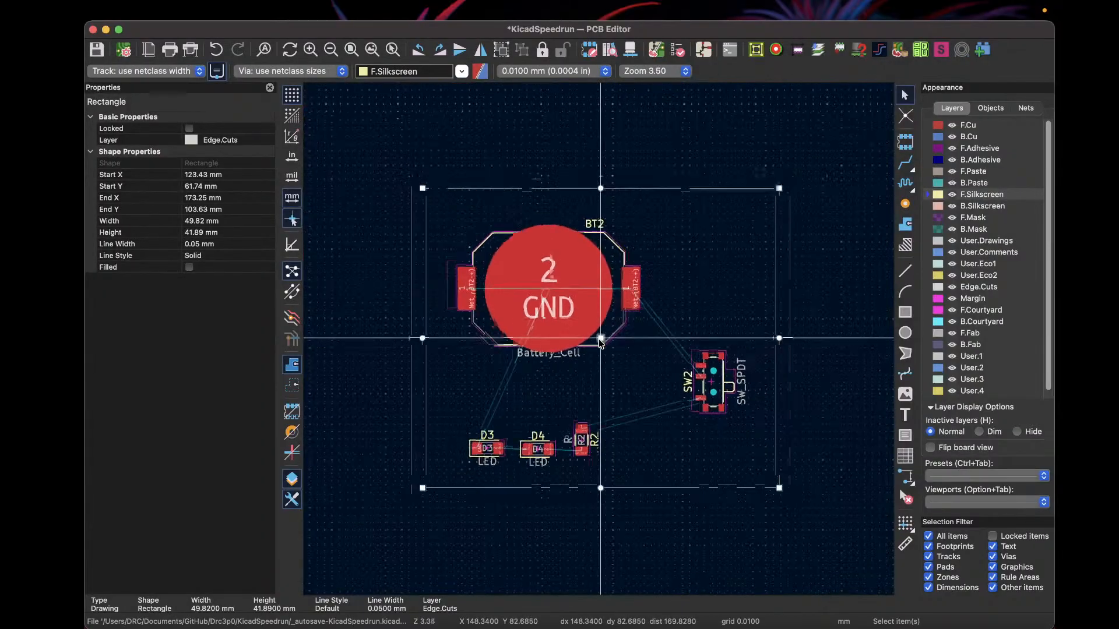
{"action": "left_click", "coordinate": [596, 228]}
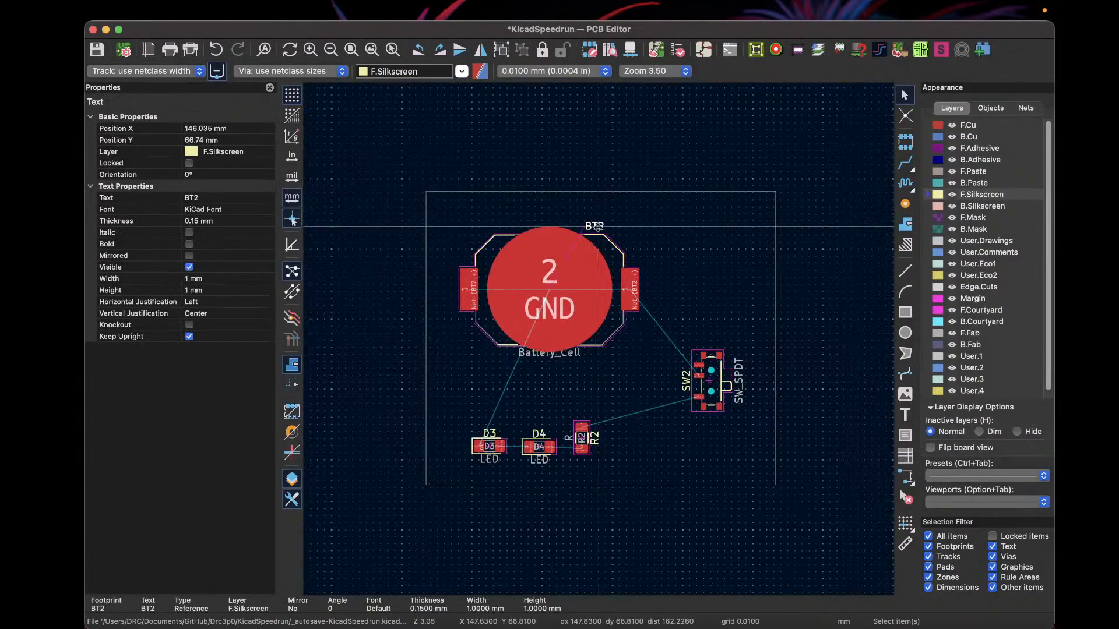
{"action": "scroll", "coordinate": [594, 226], "scroll_direction": "up", "scroll_amount": 5}
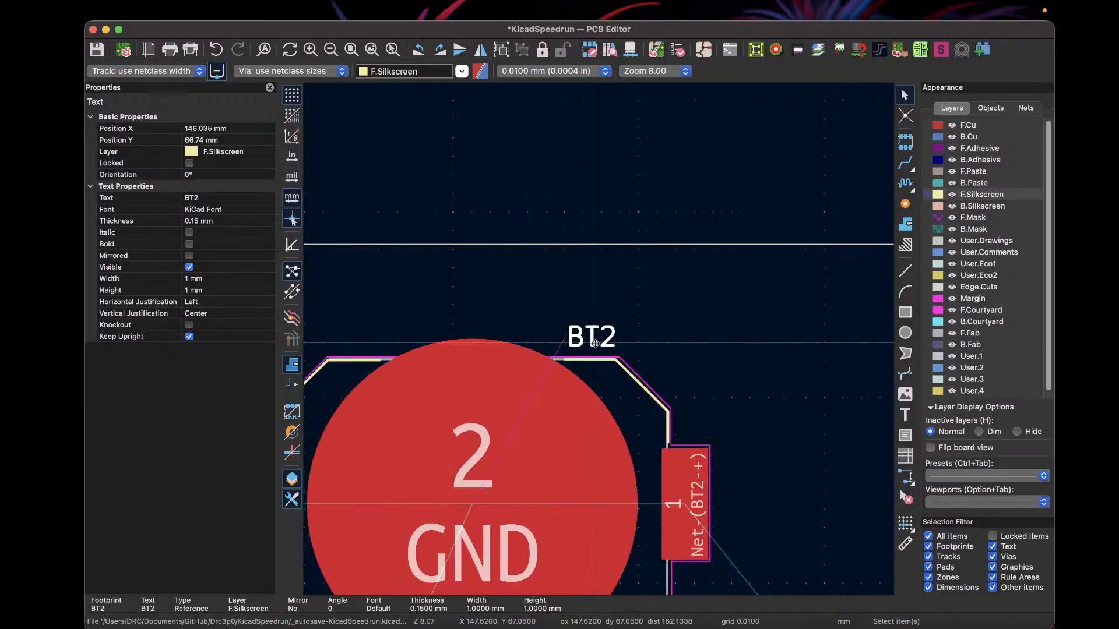
Step: Make B.Silkscreen the active layer and look over the whole board layout
{"action": "left_click", "coordinate": [983, 207]}
{"action": "scroll", "coordinate": [535, 517], "scroll_direction": "down", "scroll_amount": 6}
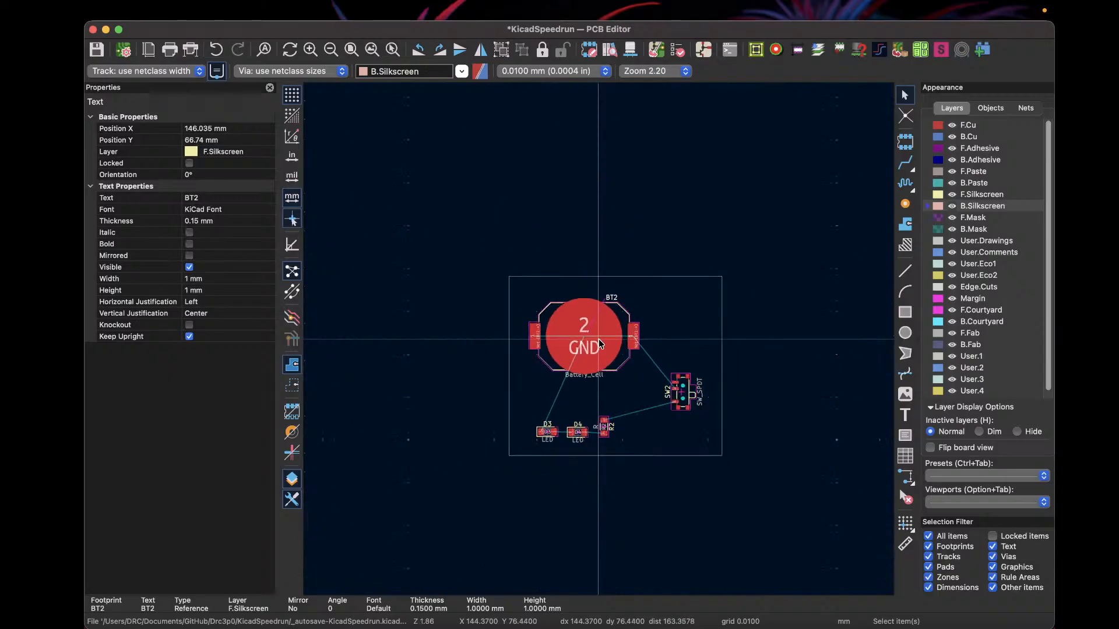
{"action": "scroll", "coordinate": [597, 340], "scroll_direction": "up", "scroll_amount": 4}
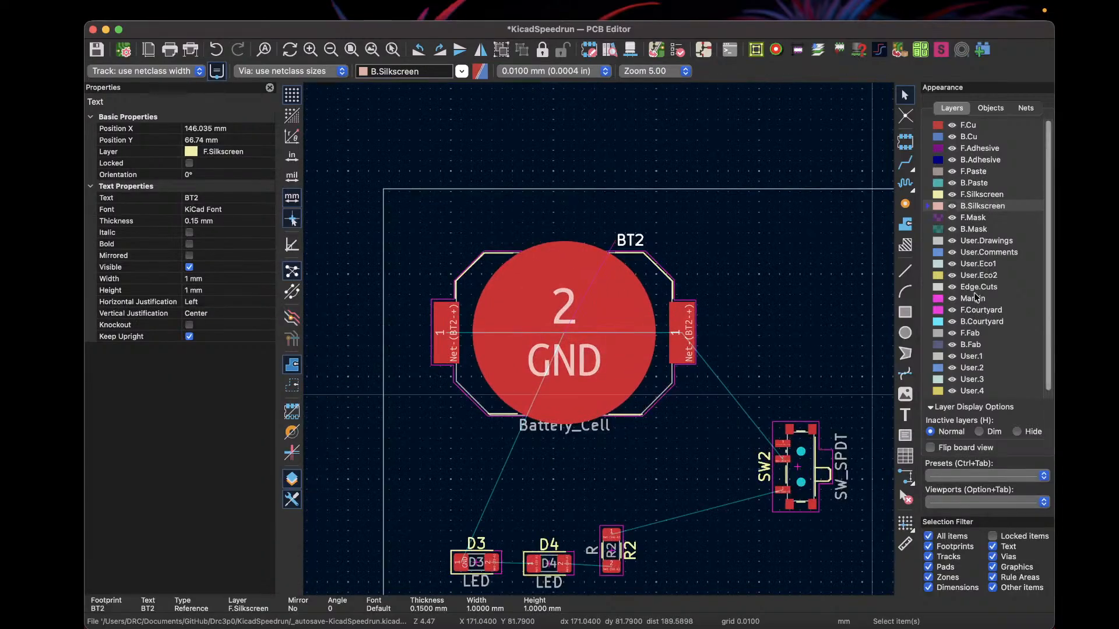
{"action": "scroll", "coordinate": [641, 437], "scroll_direction": "down", "scroll_amount": 3}
{"action": "scroll", "coordinate": [607, 378], "scroll_direction": "up", "scroll_amount": 2}
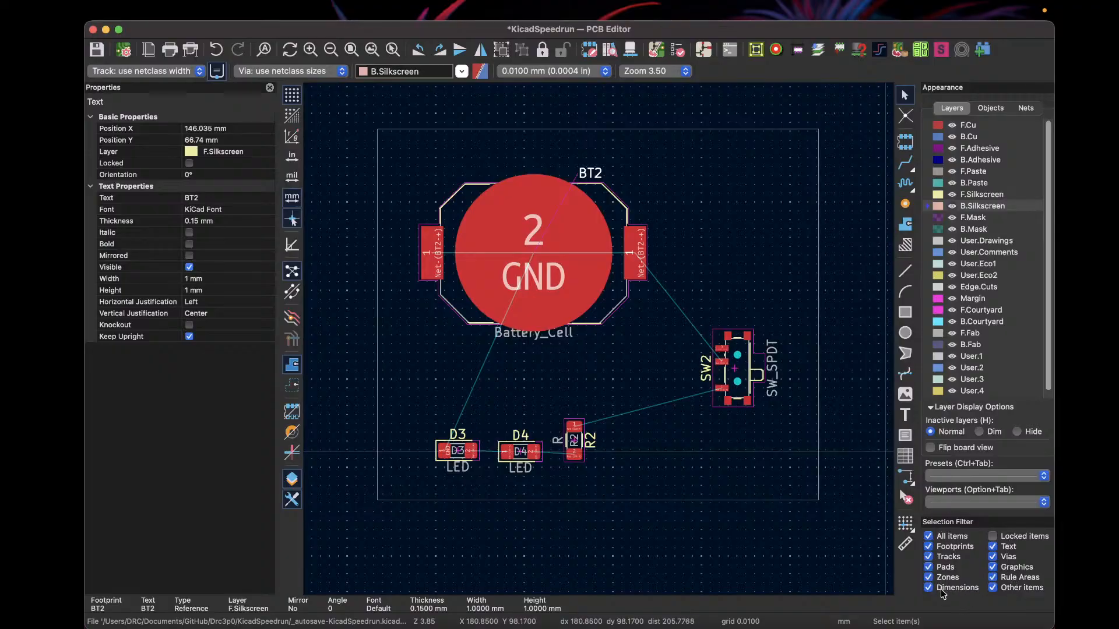
Step: Bring up the selection choices for the battery footprint's pad nearest the switch, dismiss them and clear the selection
{"action": "left_click", "coordinate": [634, 262]}
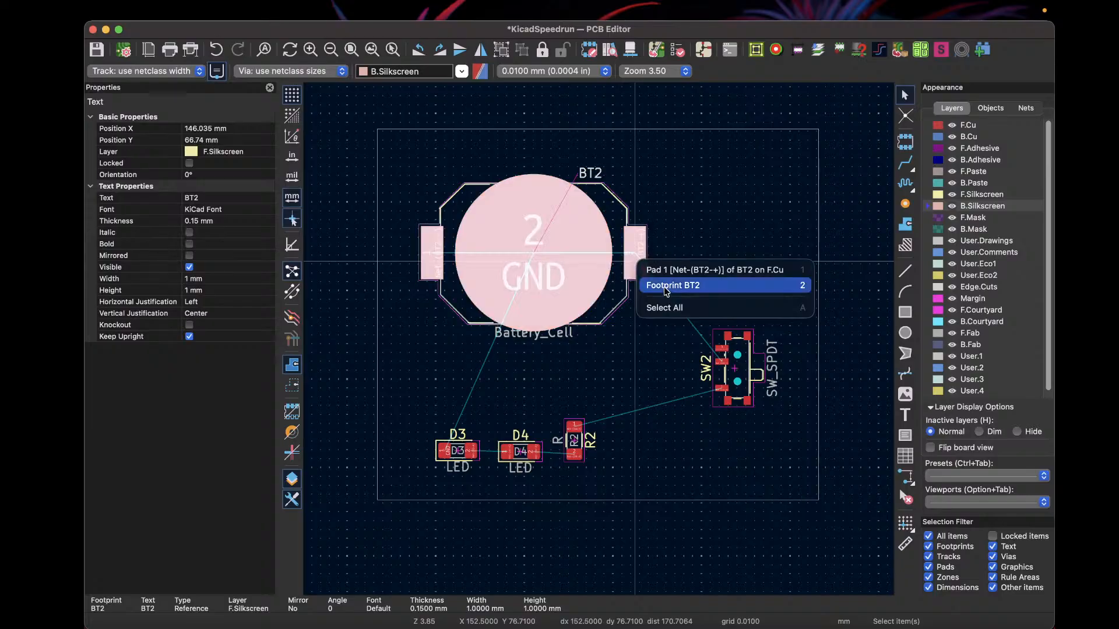
{"action": "left_click", "coordinate": [701, 220]}
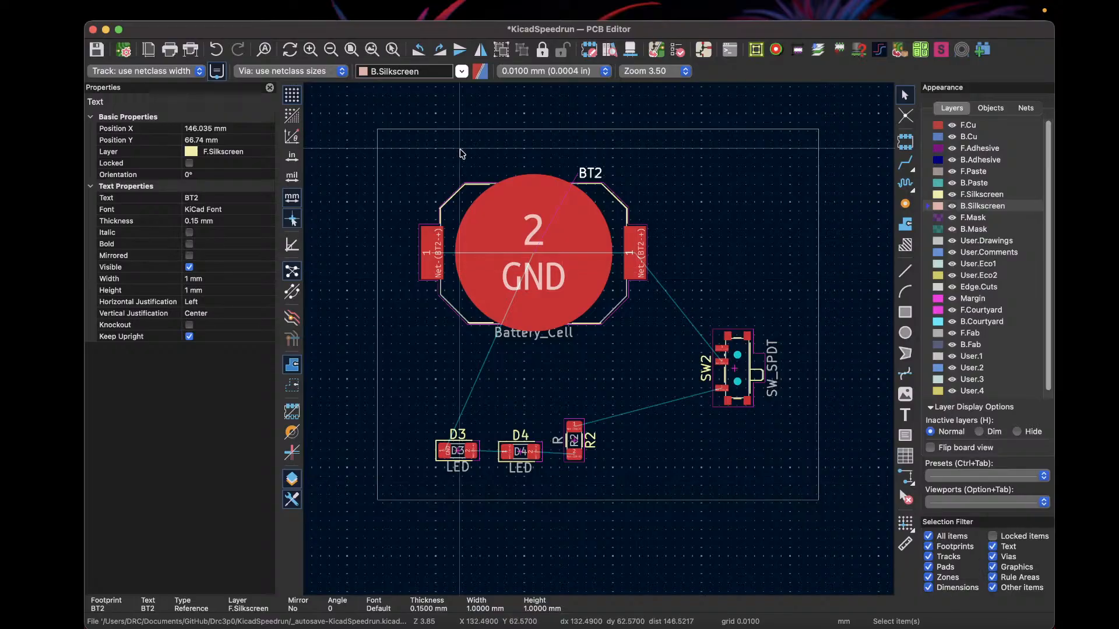
{"action": "left_click", "coordinate": [382, 161]}
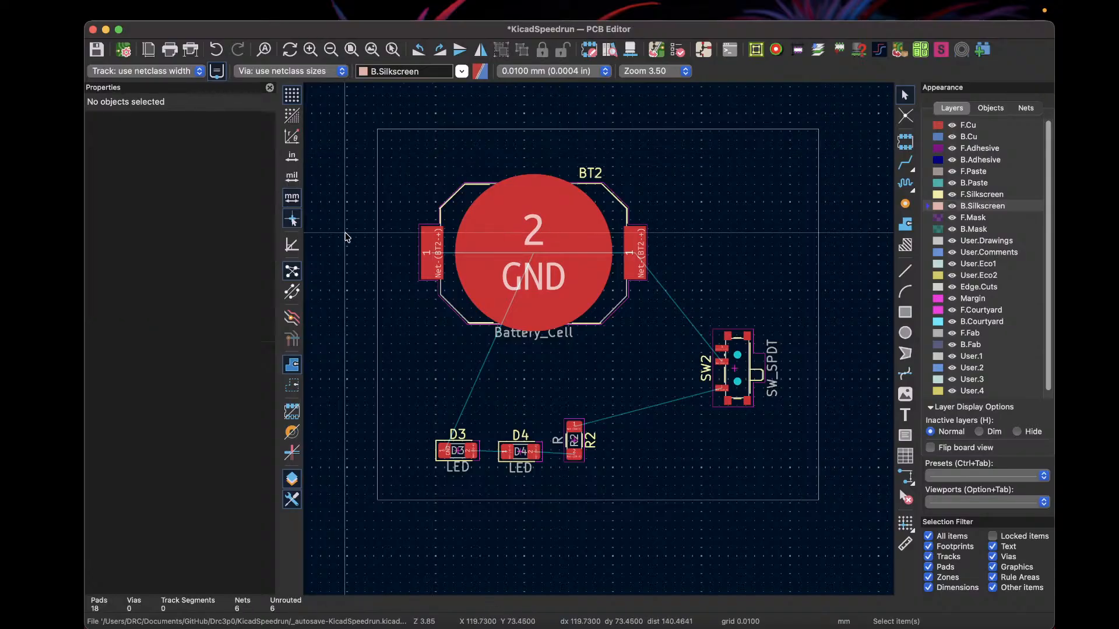
Step: Open the board in the 3D Viewer and inspect the component placement from several tilted angles
{"action": "mouse_move", "coordinate": [267, 16]}
{"action": "left_click", "coordinate": [215, 12]}
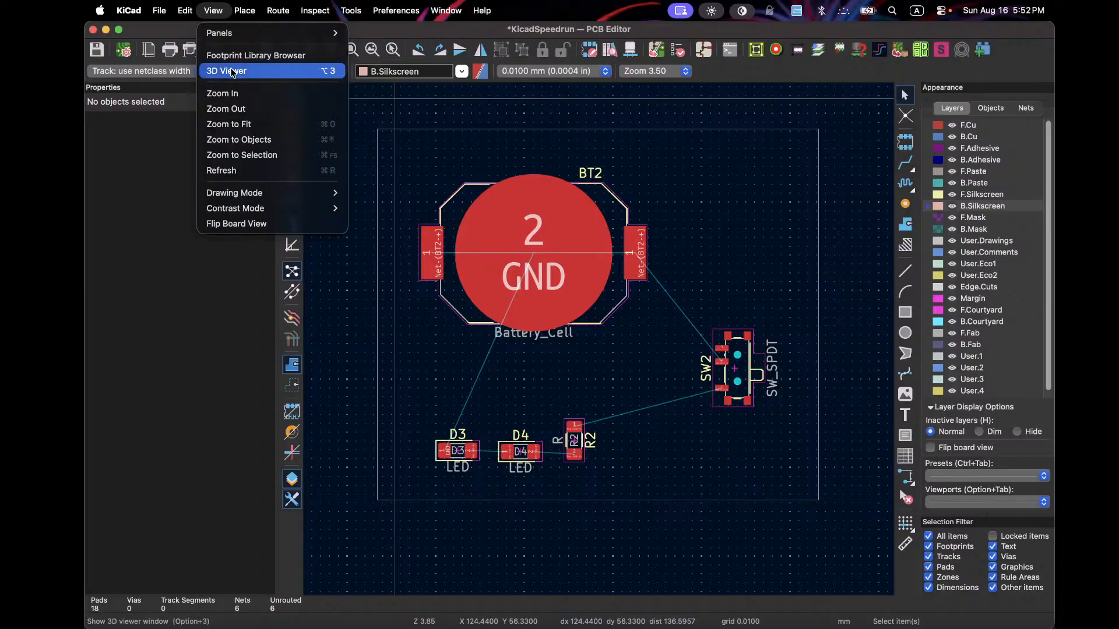
{"action": "left_click", "coordinate": [232, 72]}
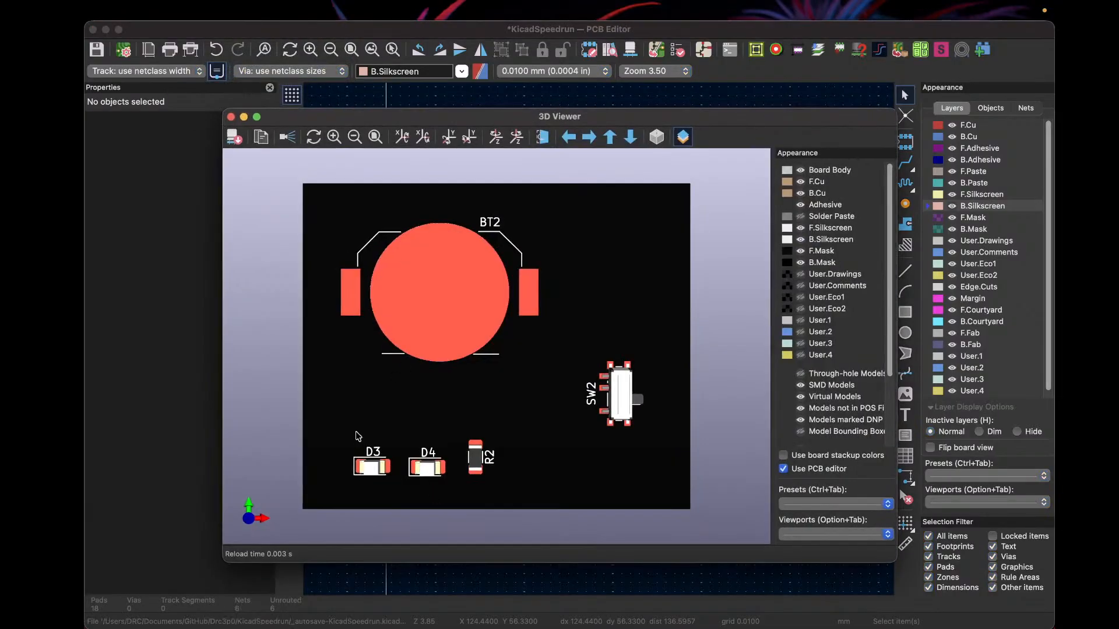
{"action": "left_click_drag", "start_coordinate": [367, 384], "coordinate": [366, 358]}
{"action": "left_click_drag", "start_coordinate": [547, 499], "coordinate": [514, 412]}
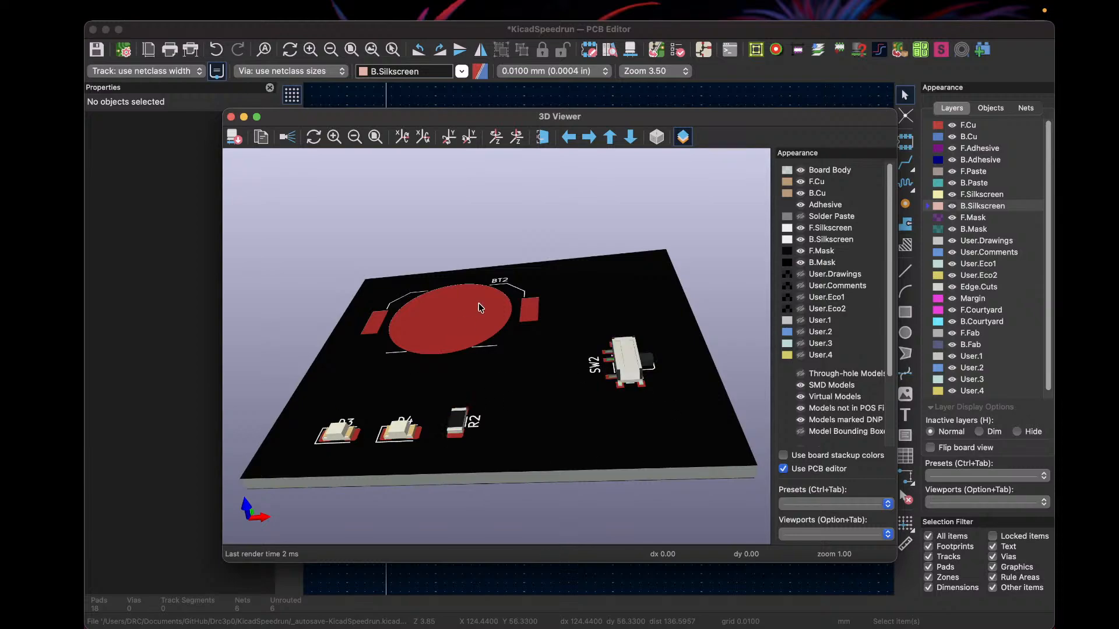
{"action": "left_click_drag", "start_coordinate": [569, 344], "coordinate": [431, 316]}
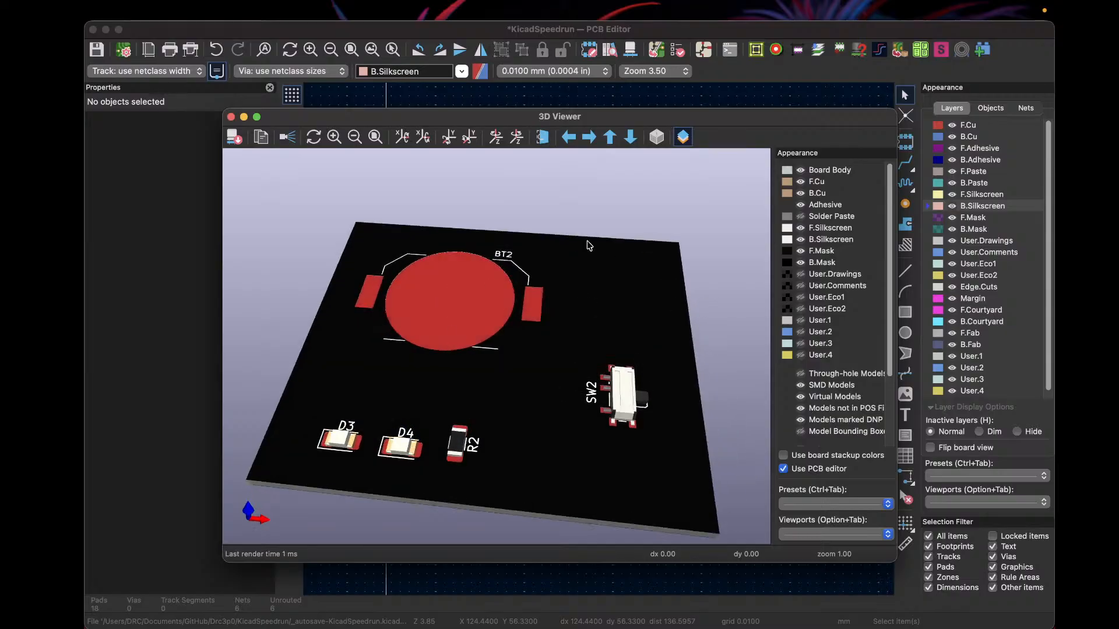
{"action": "mouse_move", "coordinate": [547, 483]}
{"action": "left_mouse_down"}
{"action": "mouse_move", "coordinate": [541, 375]}
{"action": "mouse_move", "coordinate": [569, 551]}
{"action": "mouse_move", "coordinate": [589, 444]}
{"action": "mouse_move", "coordinate": [530, 408]}
{"action": "mouse_move", "coordinate": [529, 519]}
{"action": "mouse_move", "coordinate": [551, 464]}
{"action": "left_mouse_up"}
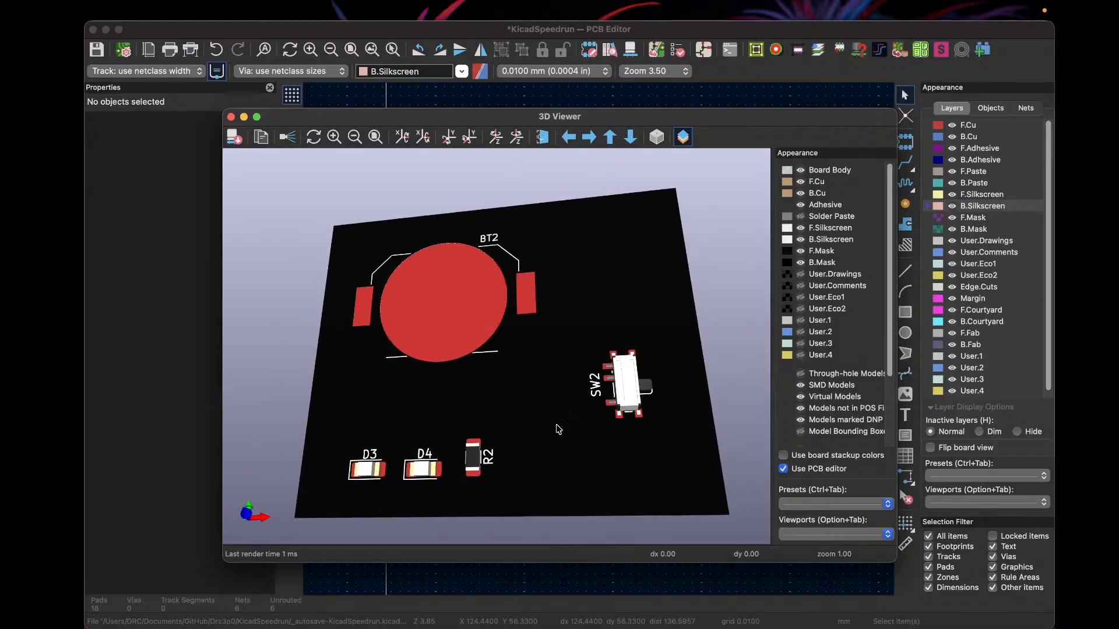
Step: Flip the board in the 3D Viewer to check both sides, inspect switch SW2 and close the viewer
{"action": "left_click", "coordinate": [541, 137]}
{"action": "left_click", "coordinate": [542, 137]}
{"action": "left_click", "coordinate": [542, 137]}
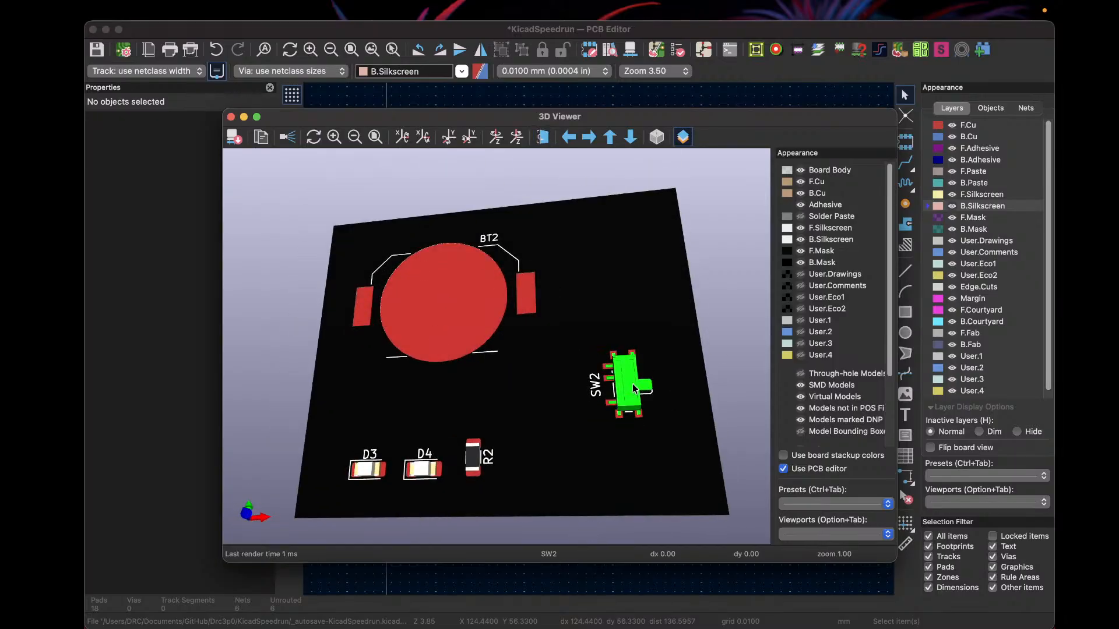
{"action": "key", "text": "r"}
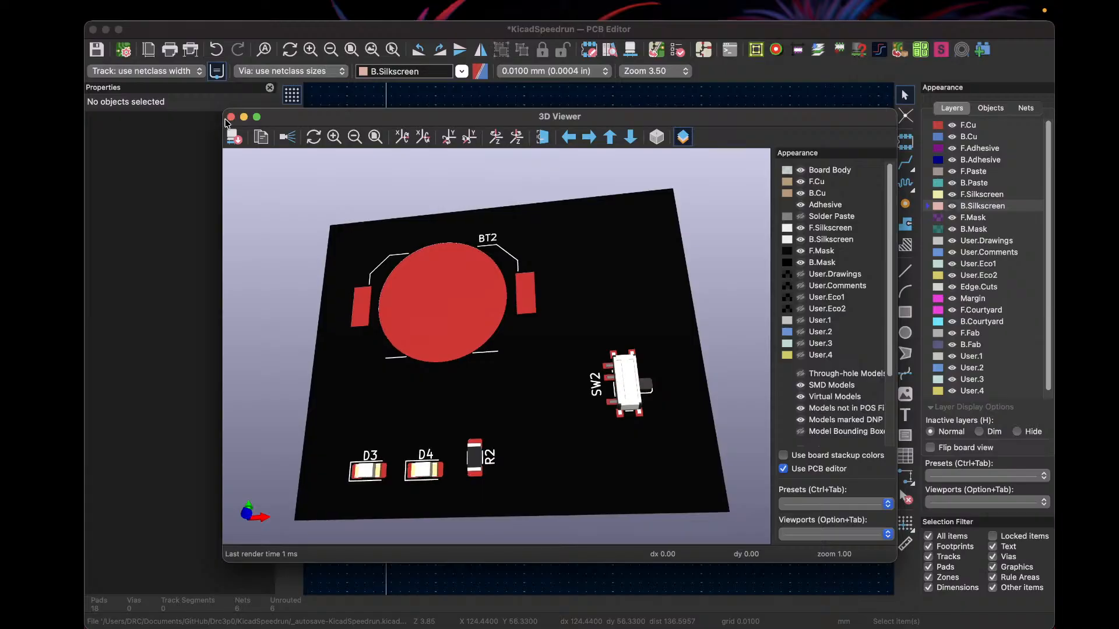
{"action": "left_click", "coordinate": [231, 118]}
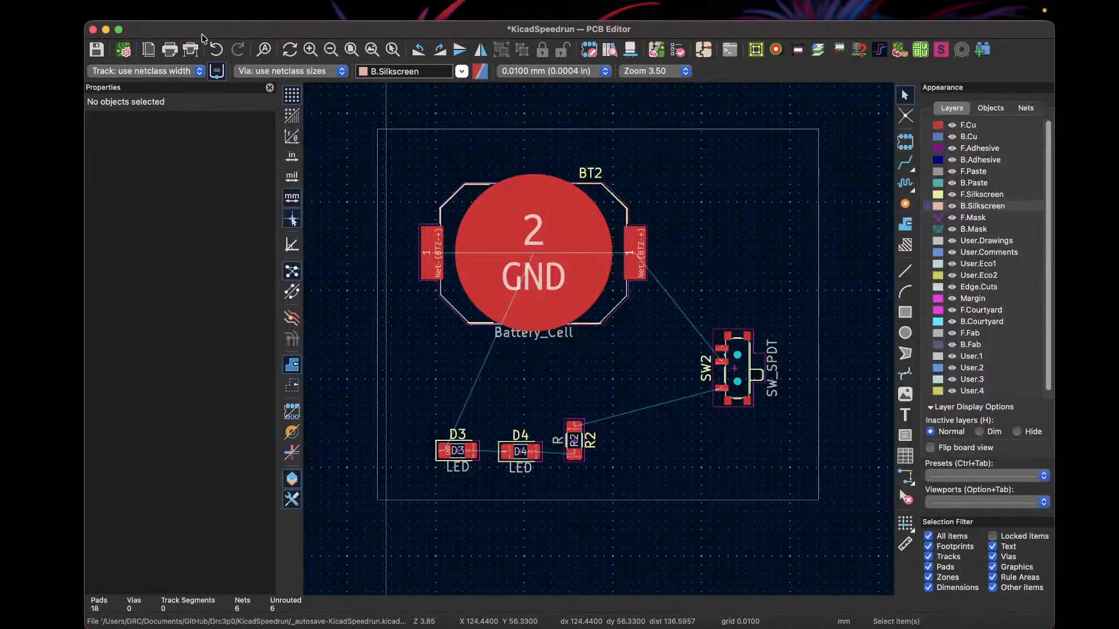
Step: Arrange the Schematic Editor and PCB Editor side by side with the circuit in view, and hide the board's Properties pane
{"action": "left_click_drag", "start_coordinate": [284, 32], "coordinate": [654, 30]}
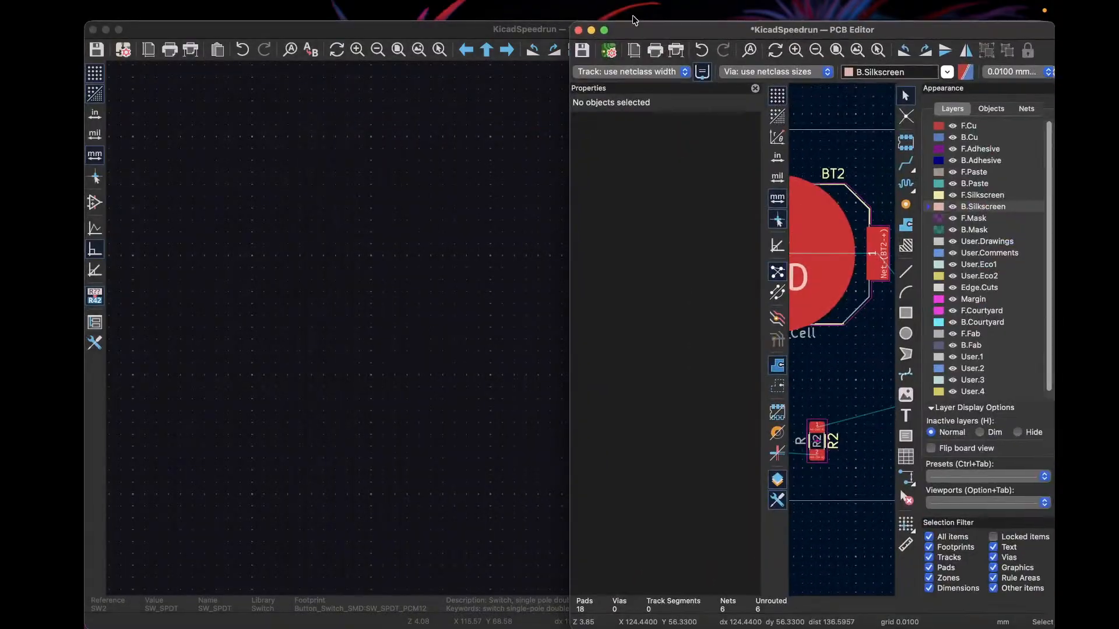
{"action": "left_click", "coordinate": [516, 29]}
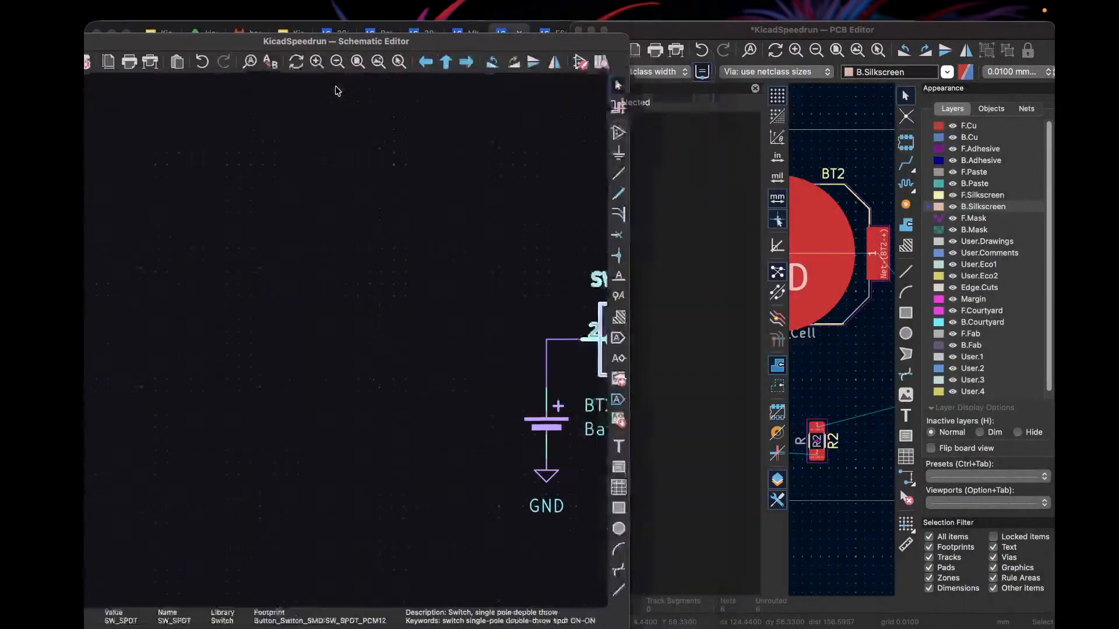
{"action": "scroll", "coordinate": [390, 380], "scroll_direction": "down", "scroll_amount": 5}
{"action": "scroll", "coordinate": [398, 330], "scroll_direction": "up", "scroll_amount": 4}
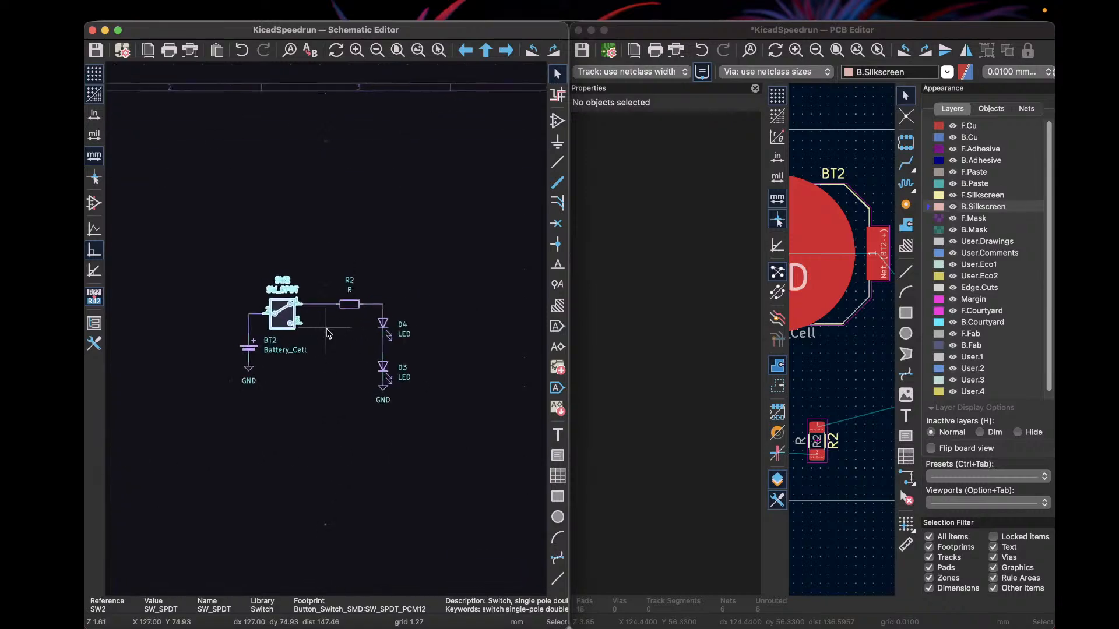
{"action": "scroll", "coordinate": [326, 333], "scroll_direction": "up", "scroll_amount": 1}
{"action": "left_click", "coordinate": [704, 187]}
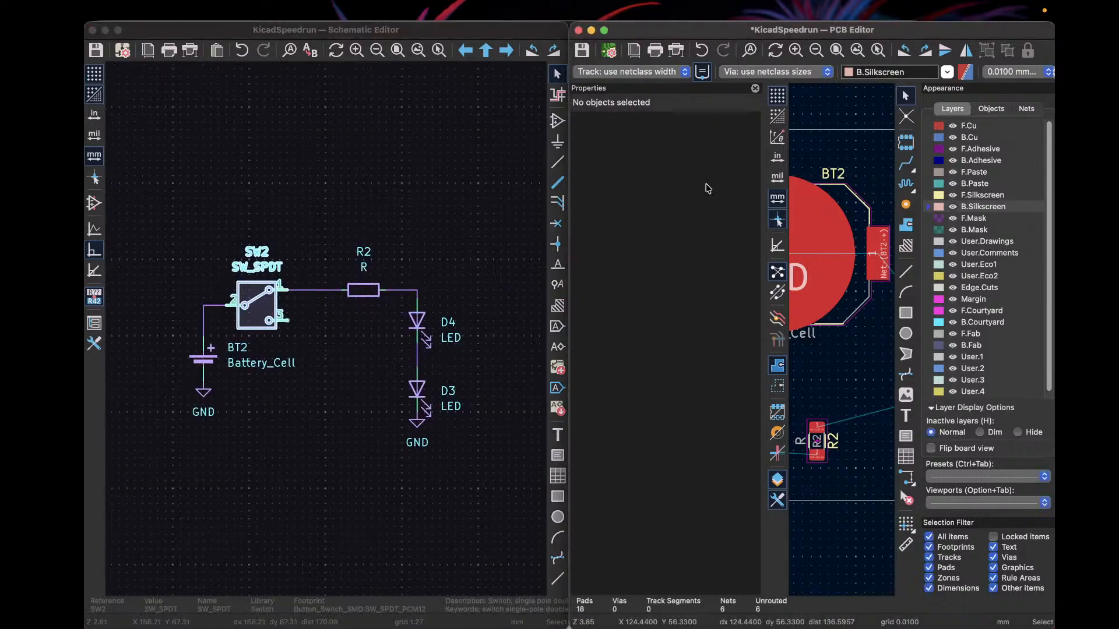
{"action": "left_click", "coordinate": [756, 89]}
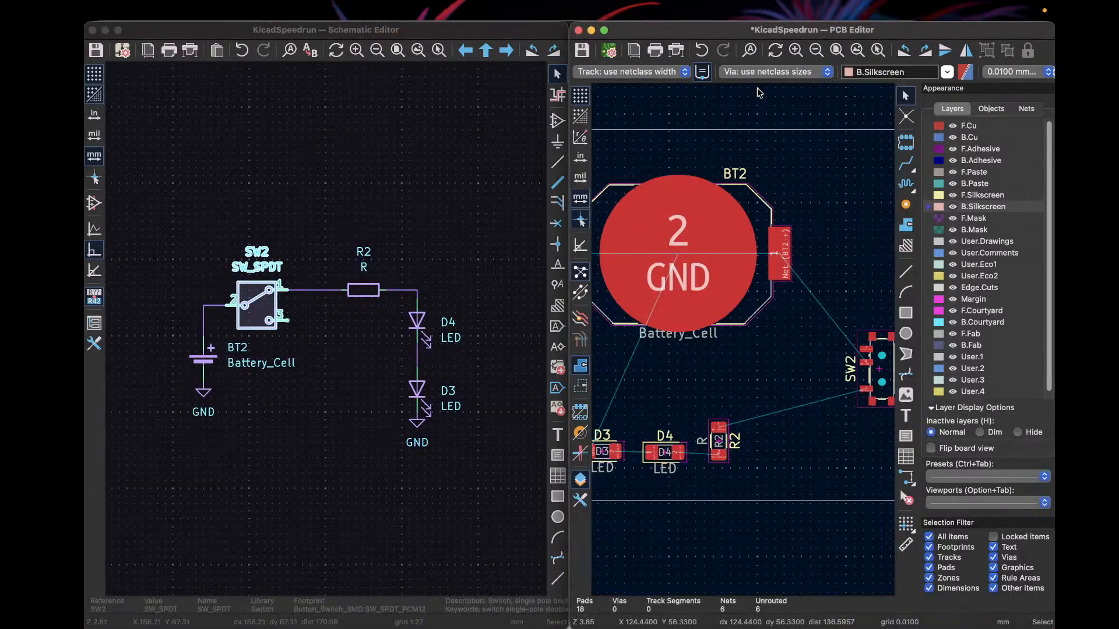
Step: Select the battery BT2, LED D3 and LED D4 on the board to locate them in the schematic, and clear the board selection
{"action": "left_click", "coordinate": [760, 299]}
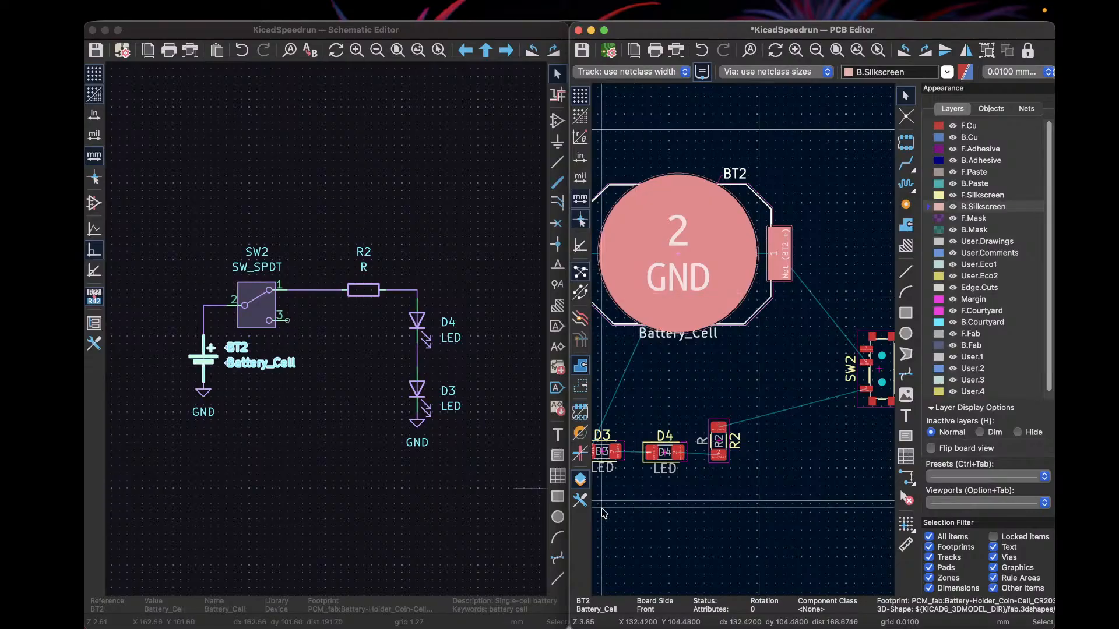
{"action": "left_click", "coordinate": [606, 466]}
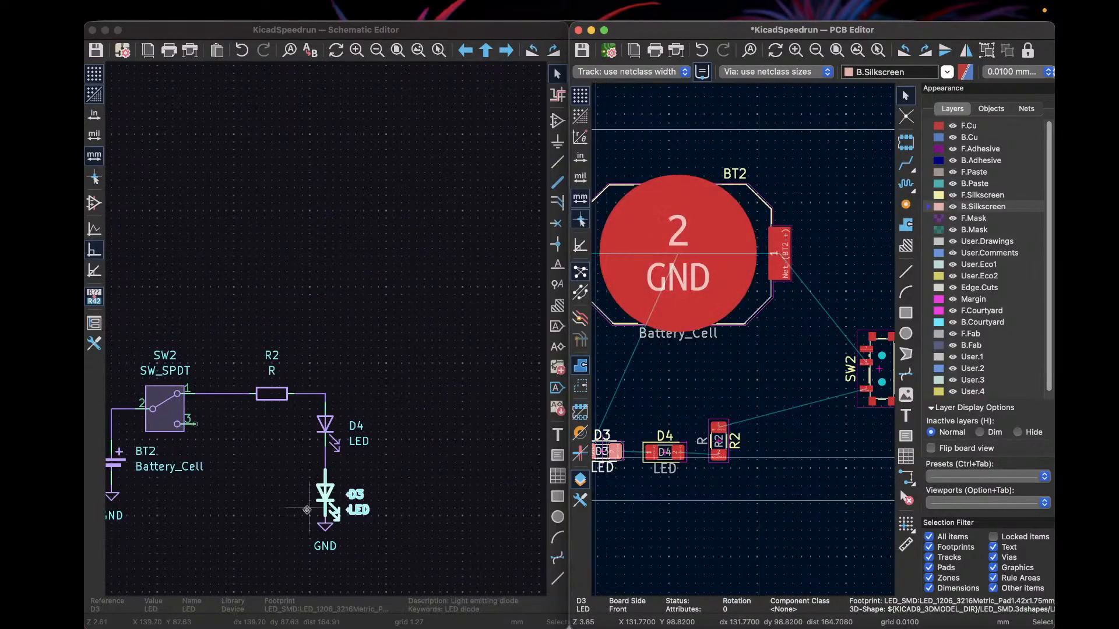
{"action": "left_click", "coordinate": [664, 452]}
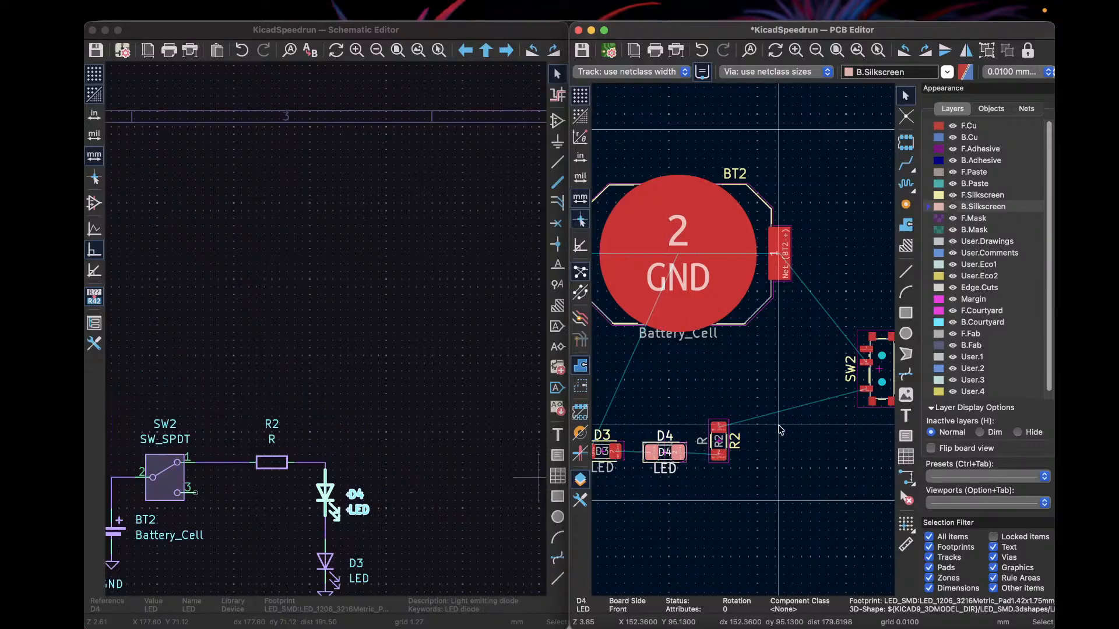
{"action": "left_click", "coordinate": [771, 370]}
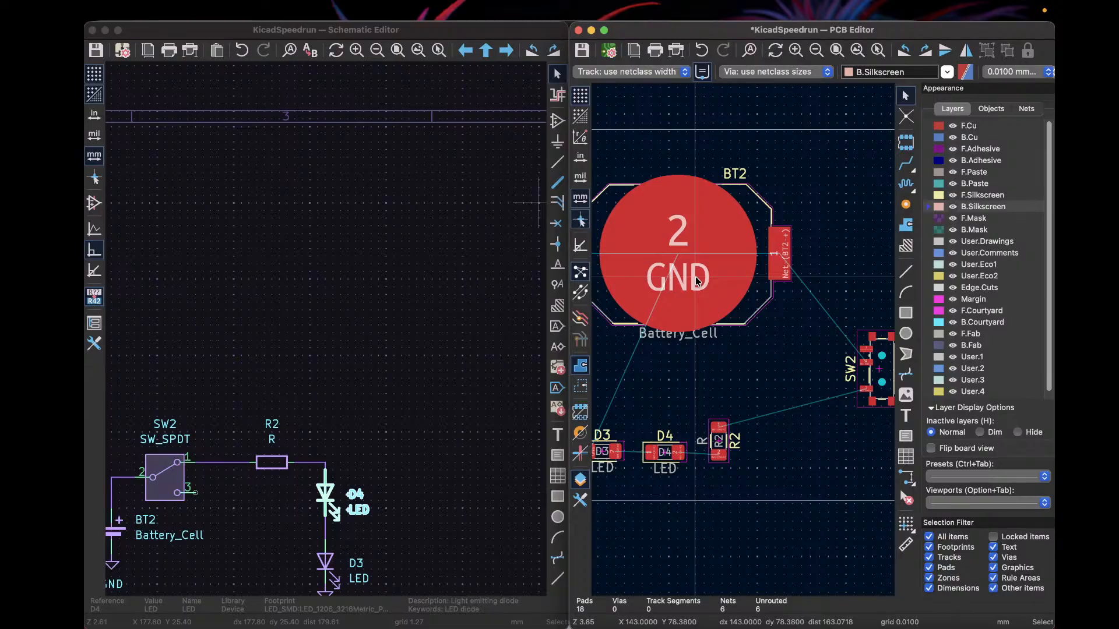
{"action": "scroll", "coordinate": [327, 332], "scroll_direction": "down", "scroll_amount": 5}
{"action": "scroll", "coordinate": [328, 333], "scroll_direction": "up", "scroll_amount": 5}
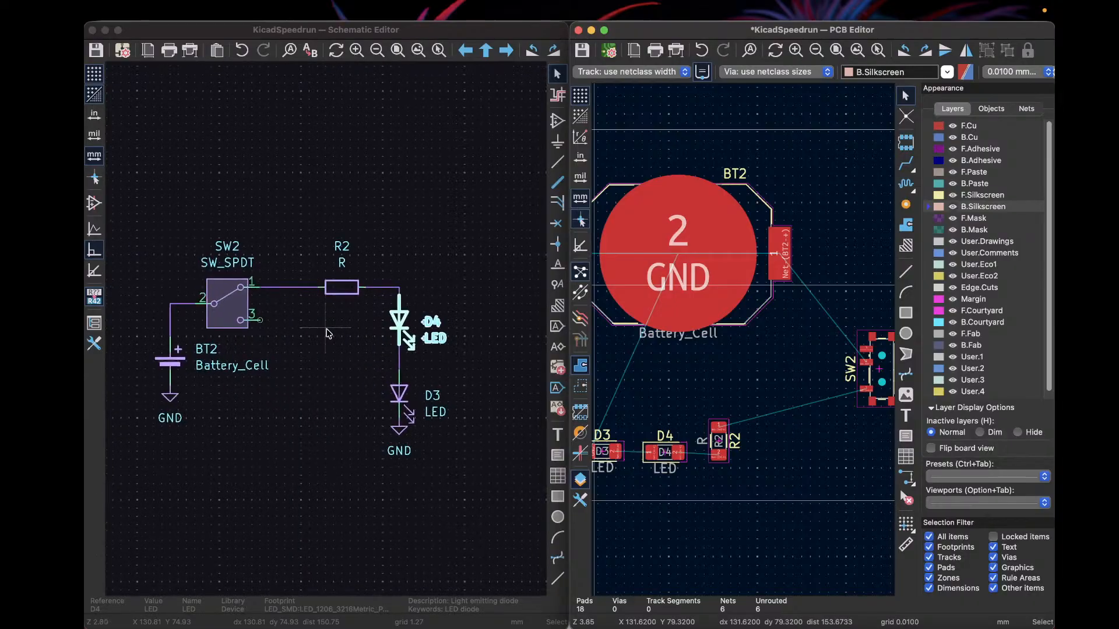
{"action": "scroll", "coordinate": [327, 334], "scroll_direction": "up", "scroll_amount": 1}
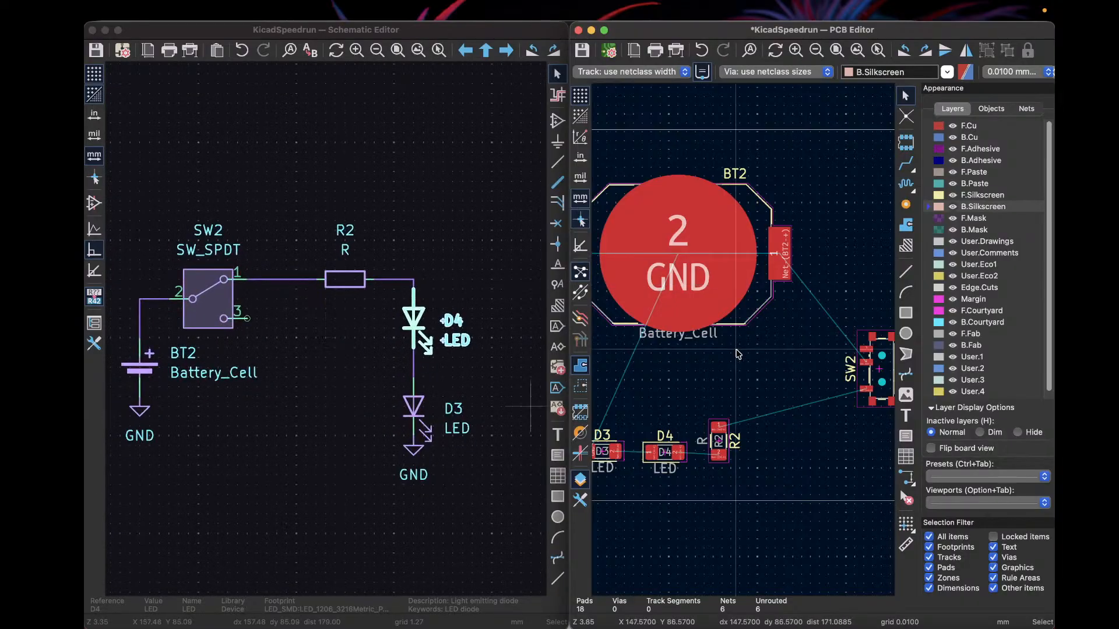
Step: Compare the schematic with the board's unrouted connections, and delete the rectangular Edge.Cuts outline around the components
{"action": "scroll", "coordinate": [739, 350], "scroll_direction": "down", "scroll_amount": 4}
{"action": "scroll", "coordinate": [743, 344], "scroll_direction": "up", "scroll_amount": 1}
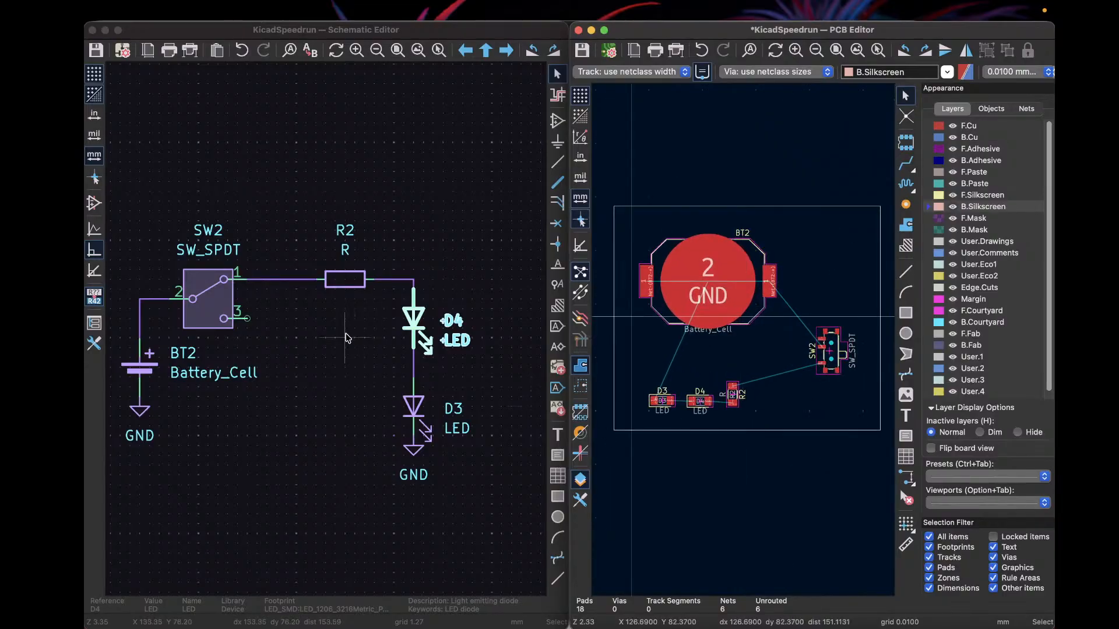
{"action": "scroll", "coordinate": [326, 333], "scroll_direction": "down", "scroll_amount": 4}
{"action": "scroll", "coordinate": [326, 333], "scroll_direction": "up", "scroll_amount": 2}
{"action": "scroll", "coordinate": [326, 334], "scroll_direction": "up", "scroll_amount": 3}
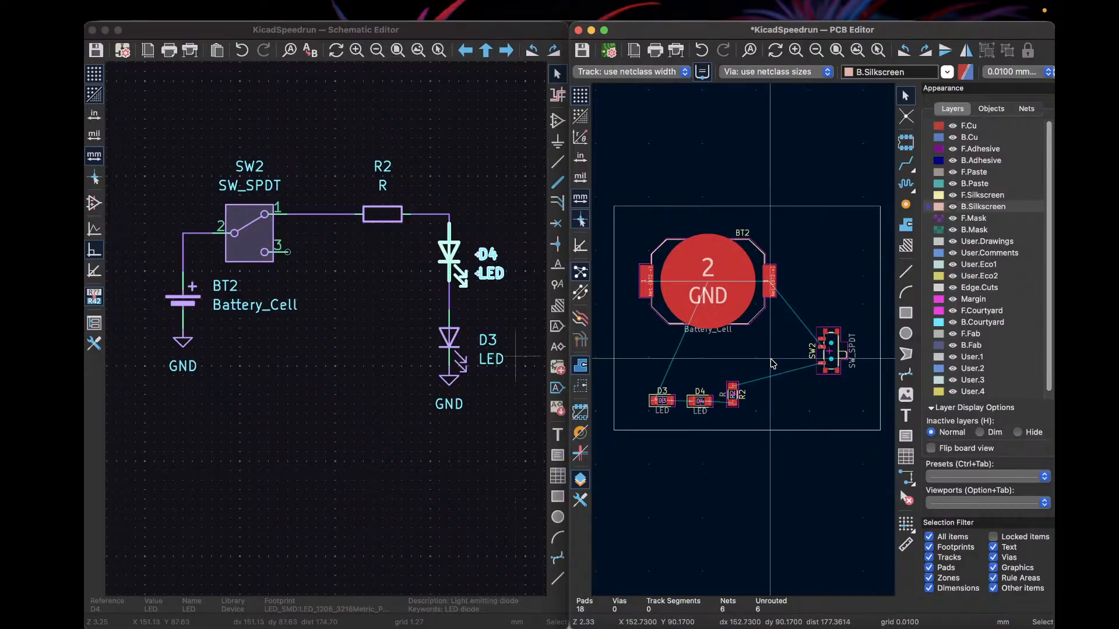
{"action": "scroll", "coordinate": [756, 383], "scroll_direction": "up", "scroll_amount": 5}
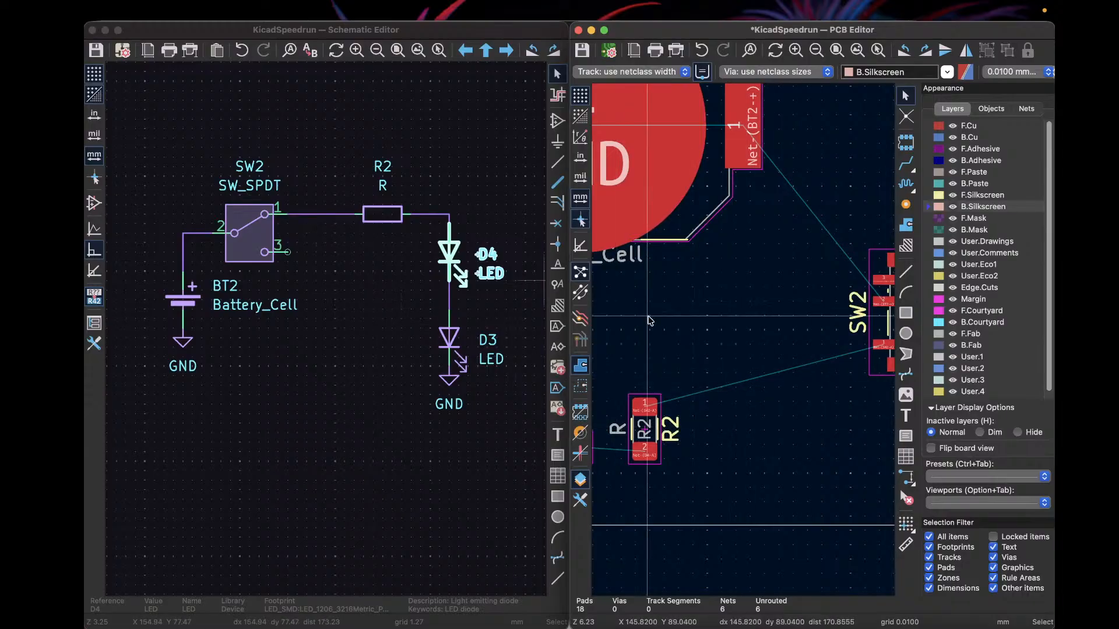
{"action": "scroll", "coordinate": [744, 345], "scroll_direction": "down", "scroll_amount": 3}
{"action": "scroll", "coordinate": [744, 345], "scroll_direction": "down", "scroll_amount": 8}
{"action": "scroll", "coordinate": [795, 280], "scroll_direction": "up", "scroll_amount": 4}
{"action": "left_click", "coordinate": [824, 233]}
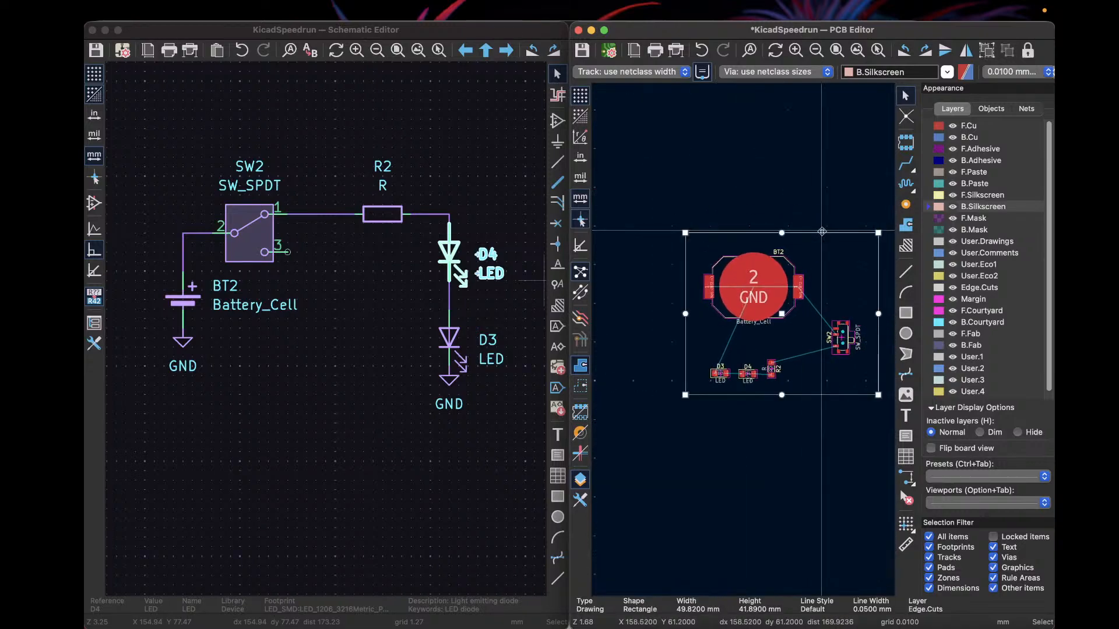
{"action": "key", "text": "Delete"}
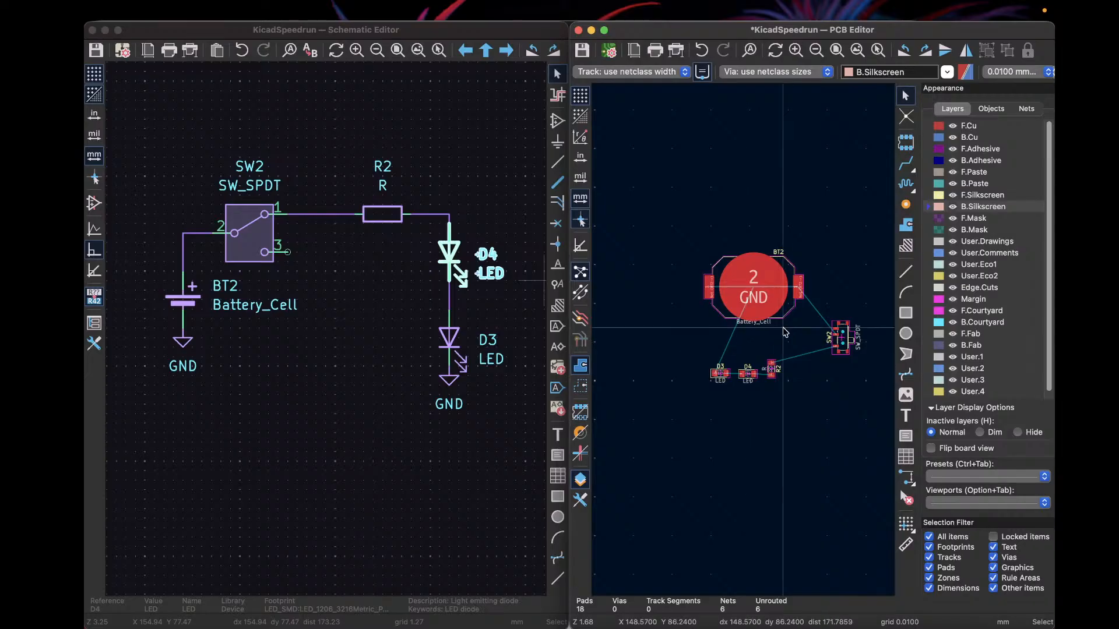
Step: Switch to Brave Browser and bring up the Google Slides workshop handout
{"action": "key", "text": "ctrl+Up"}
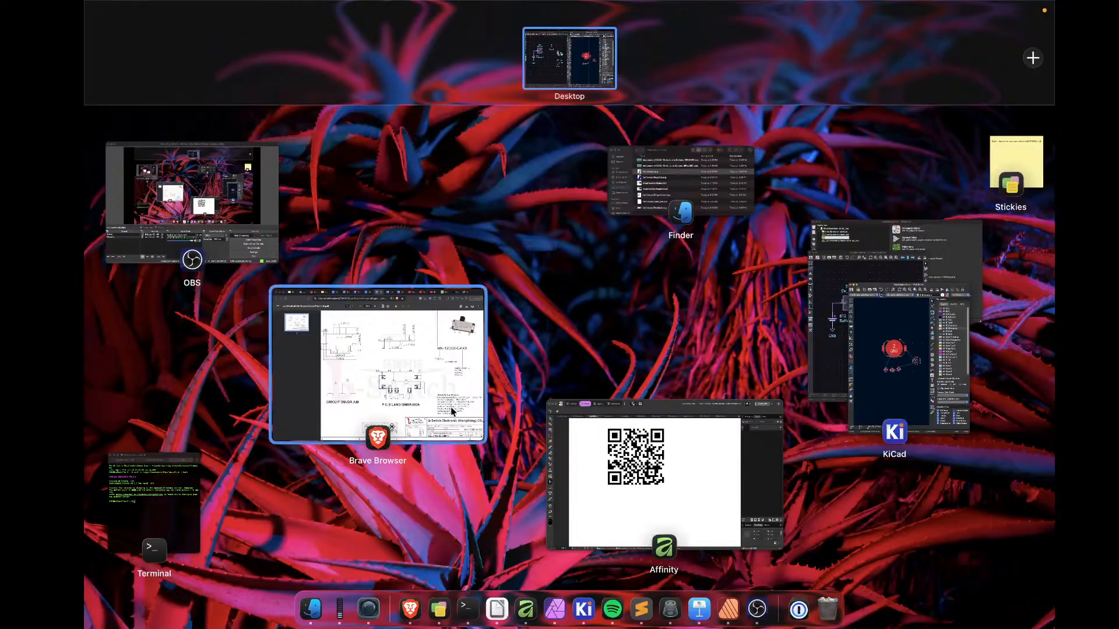
{"action": "left_click", "coordinate": [428, 357]}
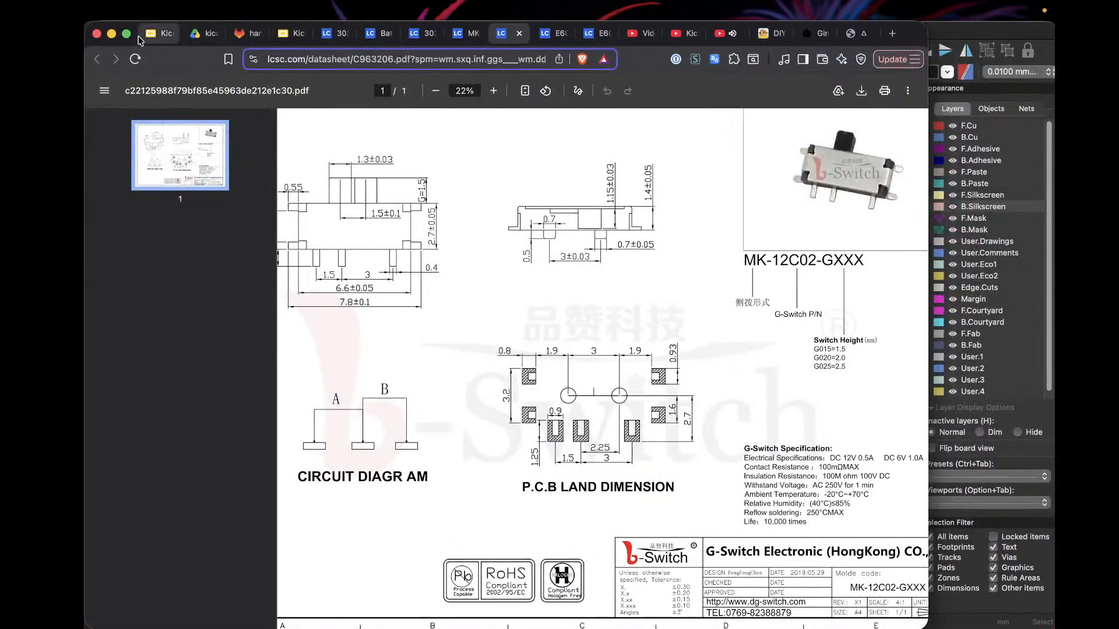
{"action": "key", "text": "ctrl+Up"}
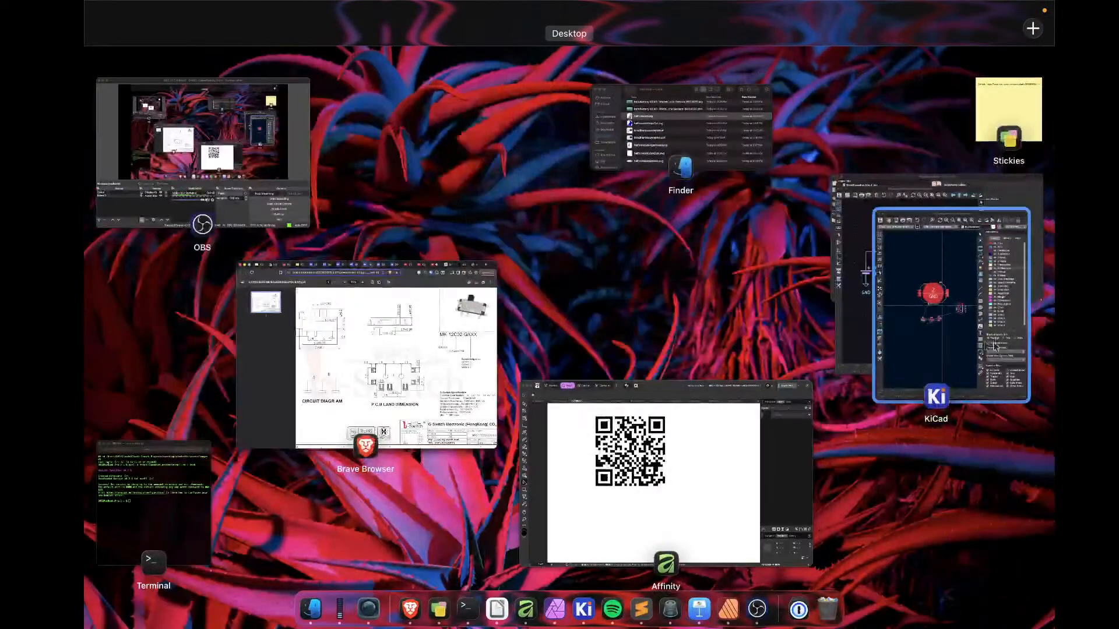
{"action": "left_click", "coordinate": [929, 294]}
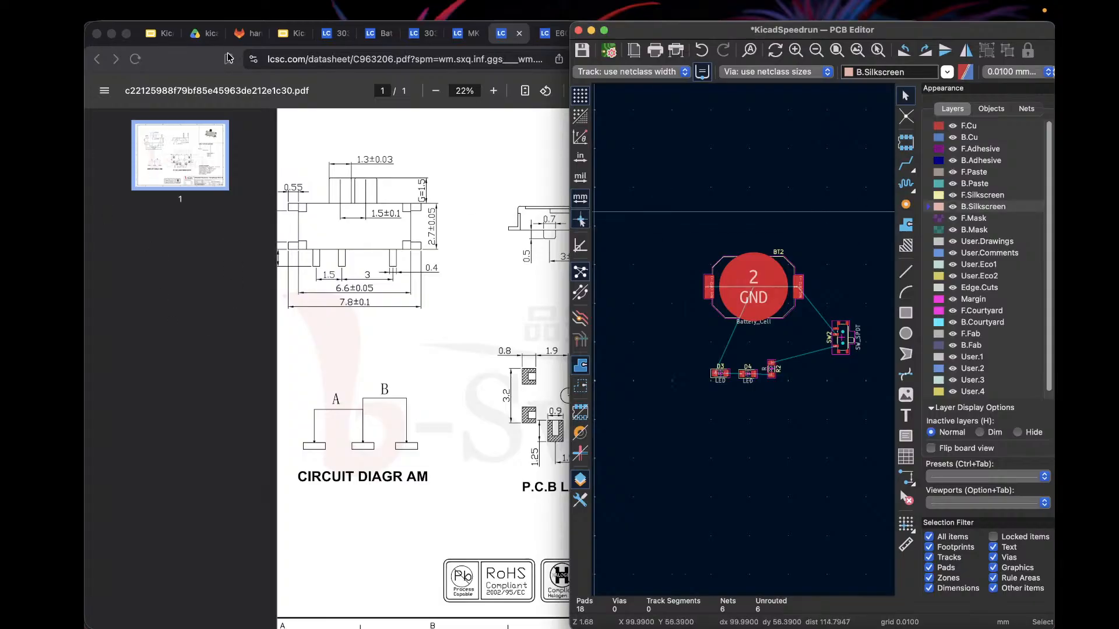
{"action": "left_click", "coordinate": [150, 37]}
{"action": "left_click", "coordinate": [150, 33]}
Step: Browse through the handout's slide thumbnails and show slide 4, "Workshop layout"
{"action": "scroll", "coordinate": [146, 408], "scroll_direction": "down", "scroll_amount": 10}
{"action": "scroll", "coordinate": [147, 408], "scroll_direction": "down", "scroll_amount": 12}
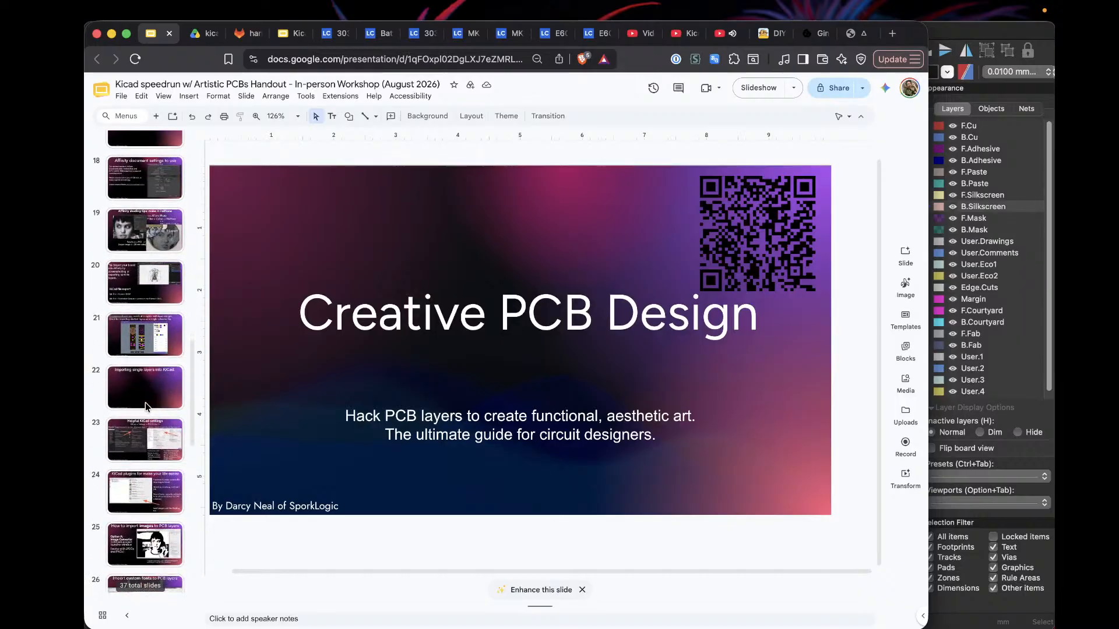
{"action": "scroll", "coordinate": [146, 406], "scroll_direction": "up", "scroll_amount": 20}
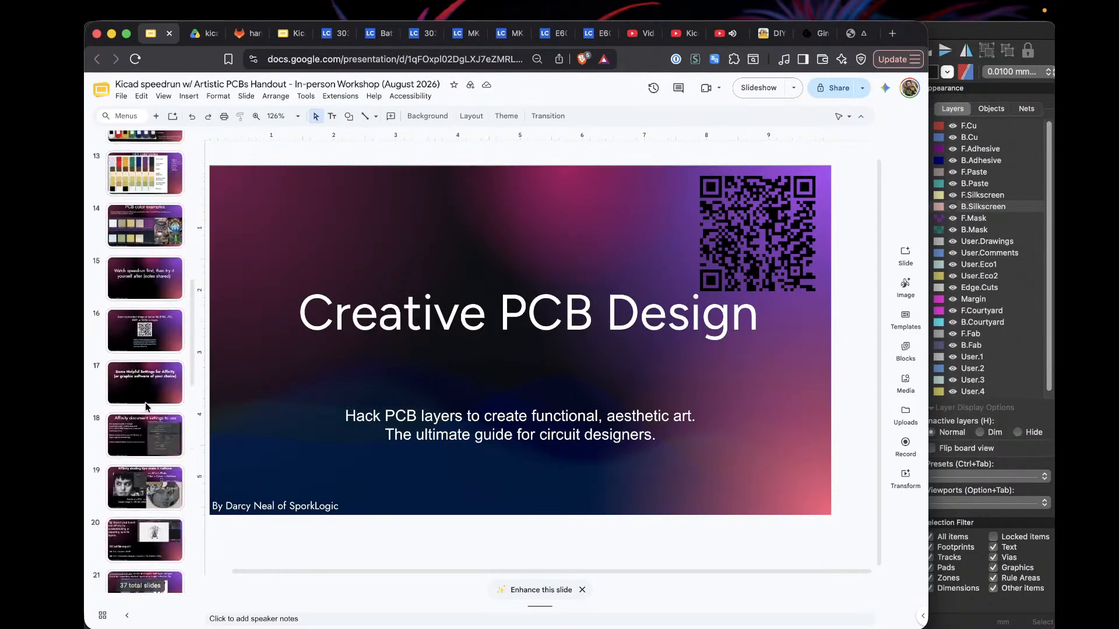
{"action": "scroll", "coordinate": [145, 406], "scroll_direction": "down", "scroll_amount": 3}
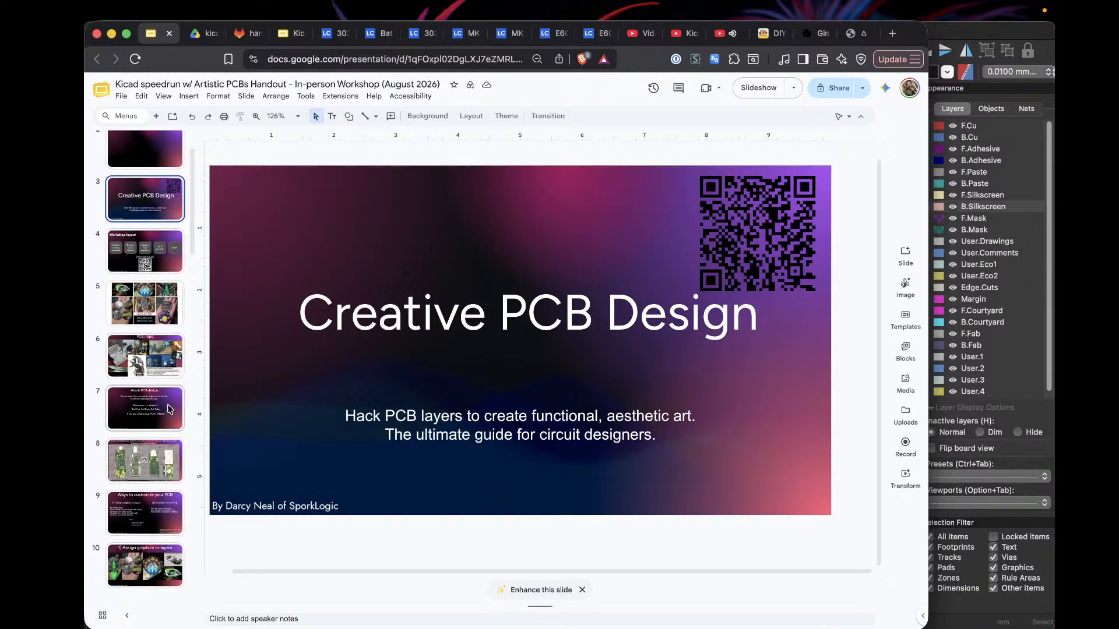
{"action": "scroll", "coordinate": [169, 409], "scroll_direction": "down", "scroll_amount": 6}
{"action": "scroll", "coordinate": [169, 408], "scroll_direction": "up", "scroll_amount": 9}
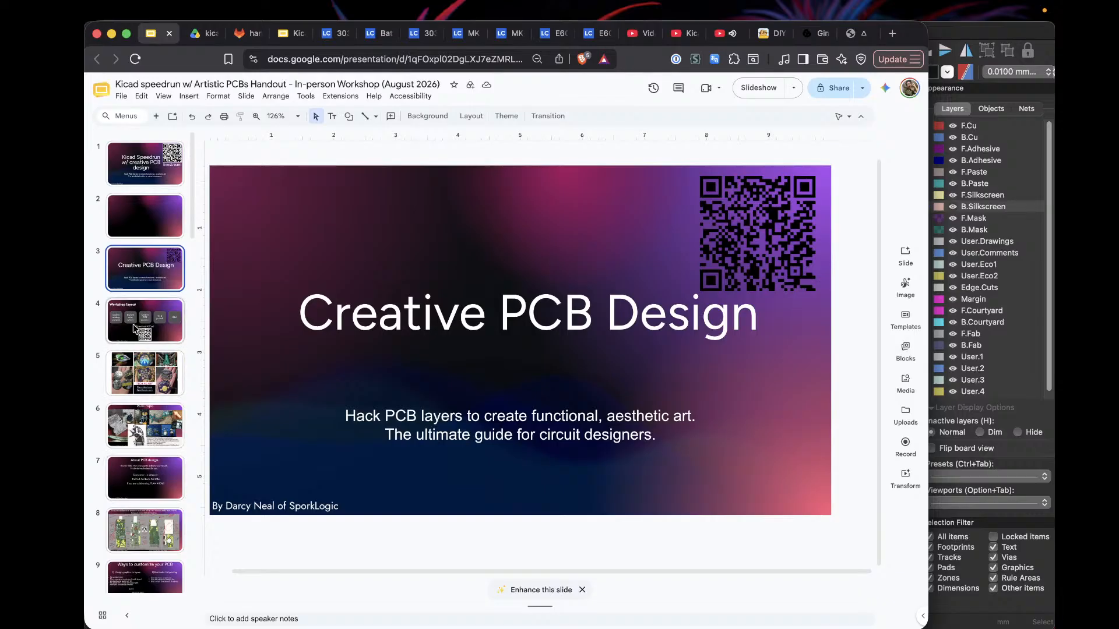
{"action": "left_click", "coordinate": [167, 338]}
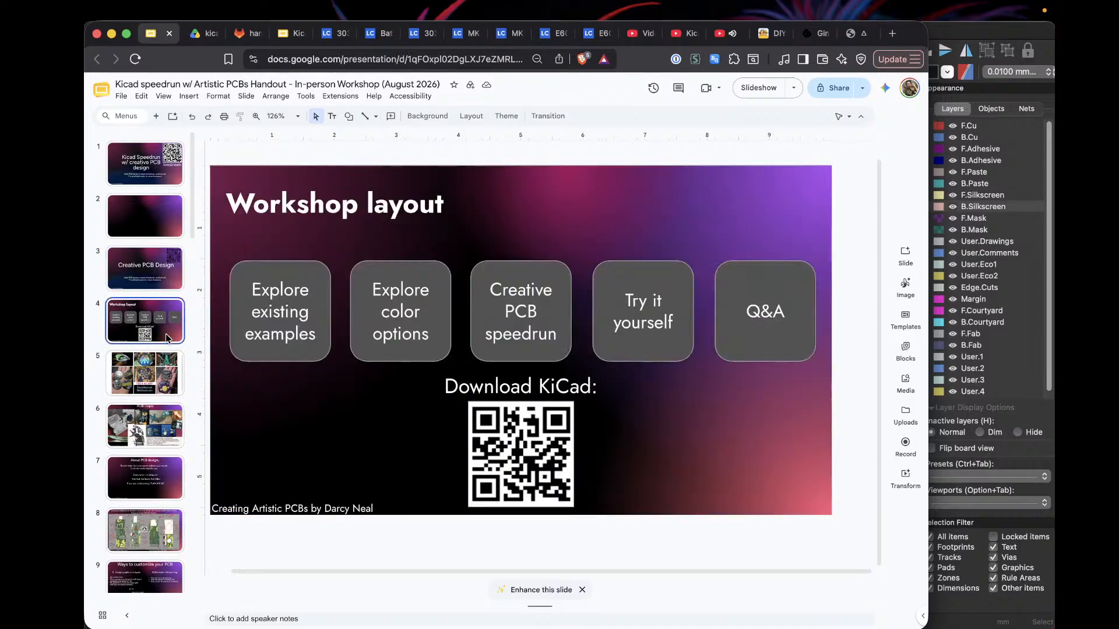
Step: View the "TECH AS ART" slide 5 and slide 16 about selecting a provided image or vector file
{"action": "left_click", "coordinate": [165, 381]}
{"action": "scroll", "coordinate": [165, 396], "scroll_direction": "down", "scroll_amount": 10}
{"action": "scroll", "coordinate": [166, 398], "scroll_direction": "down", "scroll_amount": 3}
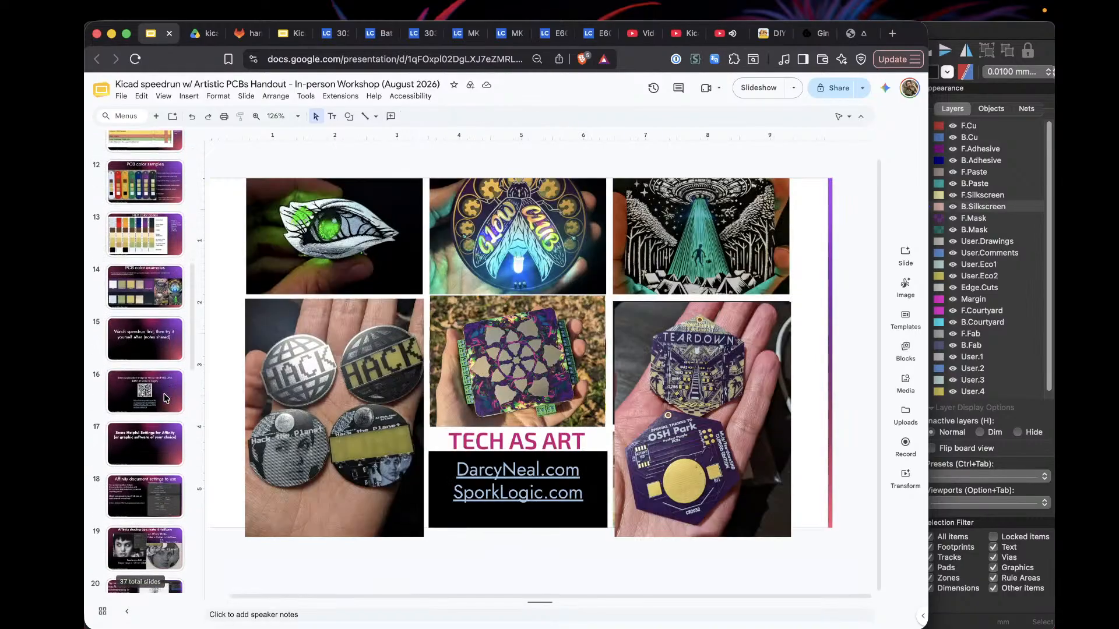
{"action": "left_click", "coordinate": [166, 398]}
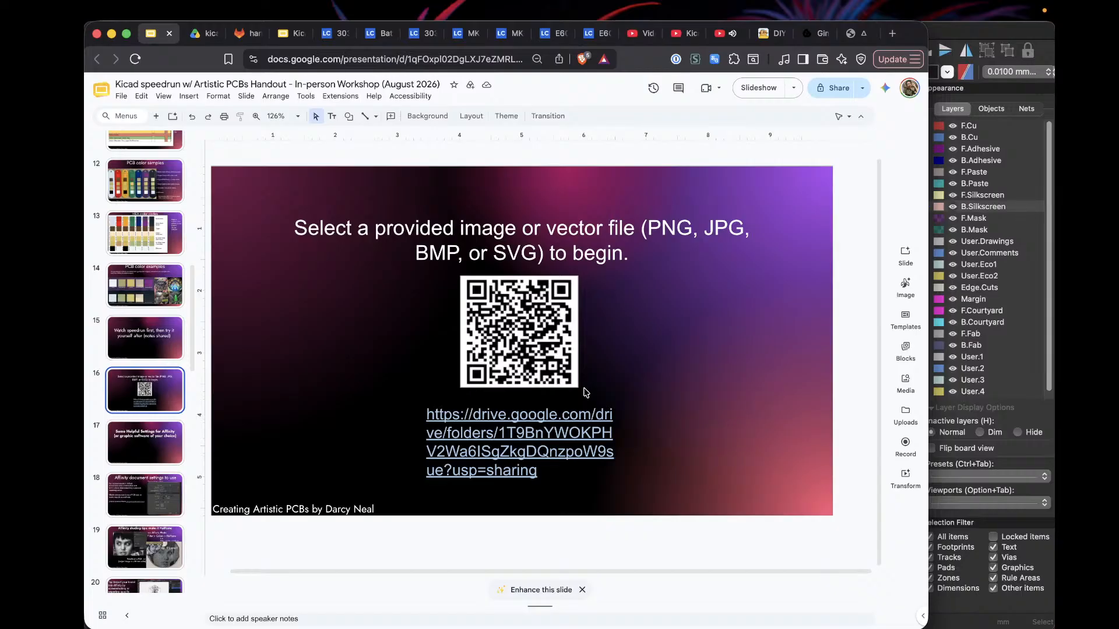
Step: Return to slide 5 and enlarge its artistic PCB photos to 150% for a closer look
{"action": "scroll", "coordinate": [162, 353], "scroll_direction": "up", "scroll_amount": 5}
{"action": "scroll", "coordinate": [160, 353], "scroll_direction": "up", "scroll_amount": 3}
{"action": "left_click", "coordinate": [170, 254]}
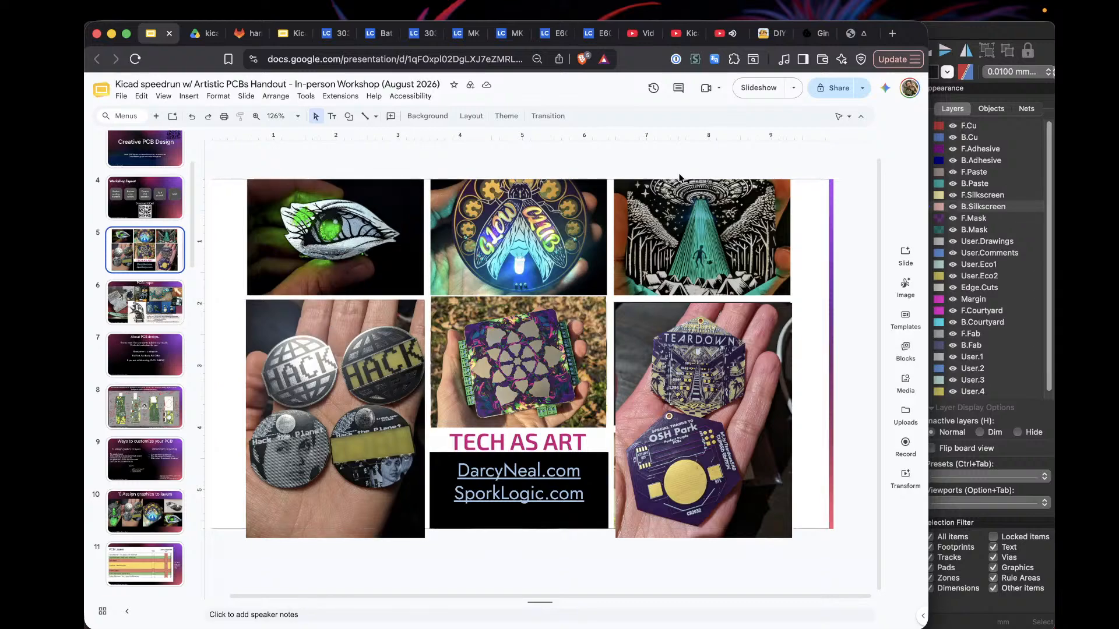
{"action": "scroll", "coordinate": [336, 280], "scroll_direction": "up", "scroll_amount": 2, "text": "ctrl"}
{"action": "scroll", "coordinate": [336, 280], "scroll_direction": "up", "scroll_amount": 1, "text": "ctrl"}
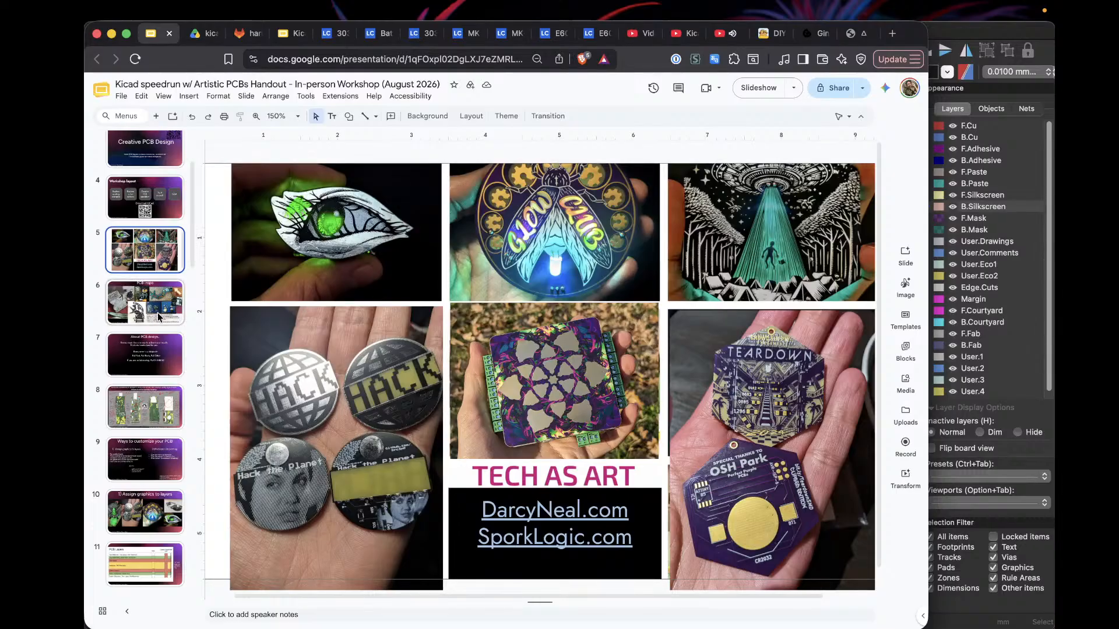
Step: Show slide 6, "PCB Inspo", and widen the browser window to fit the whole slide
{"action": "scroll", "coordinate": [158, 316], "scroll_direction": "down", "scroll_amount": 4}
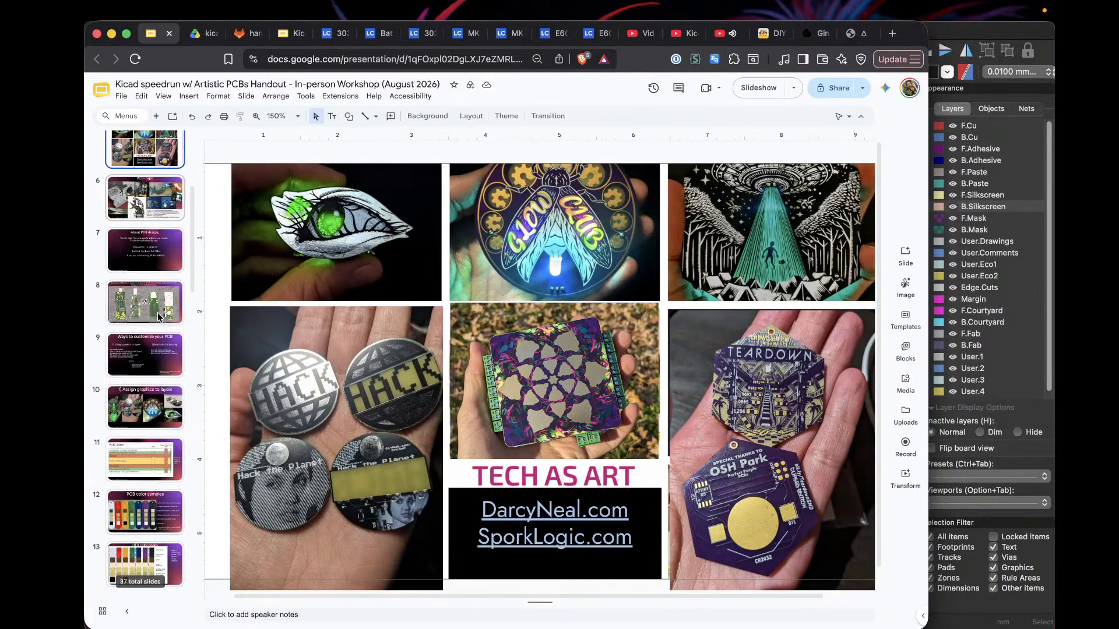
{"action": "left_click", "coordinate": [162, 190]}
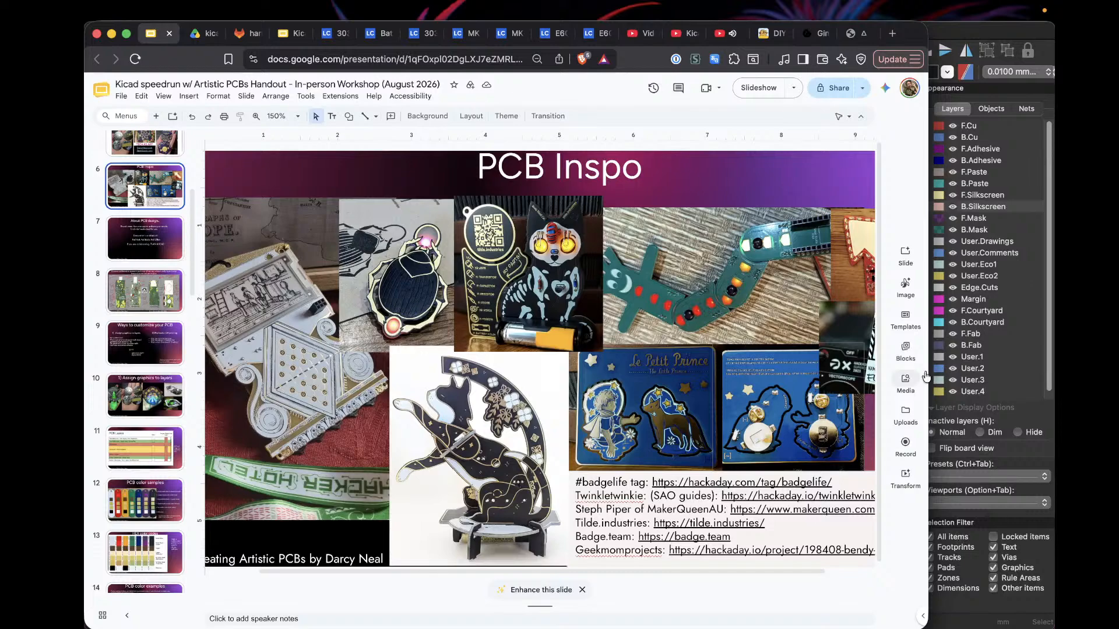
{"action": "left_click_drag", "start_coordinate": [928, 376], "coordinate": [1049, 372]}
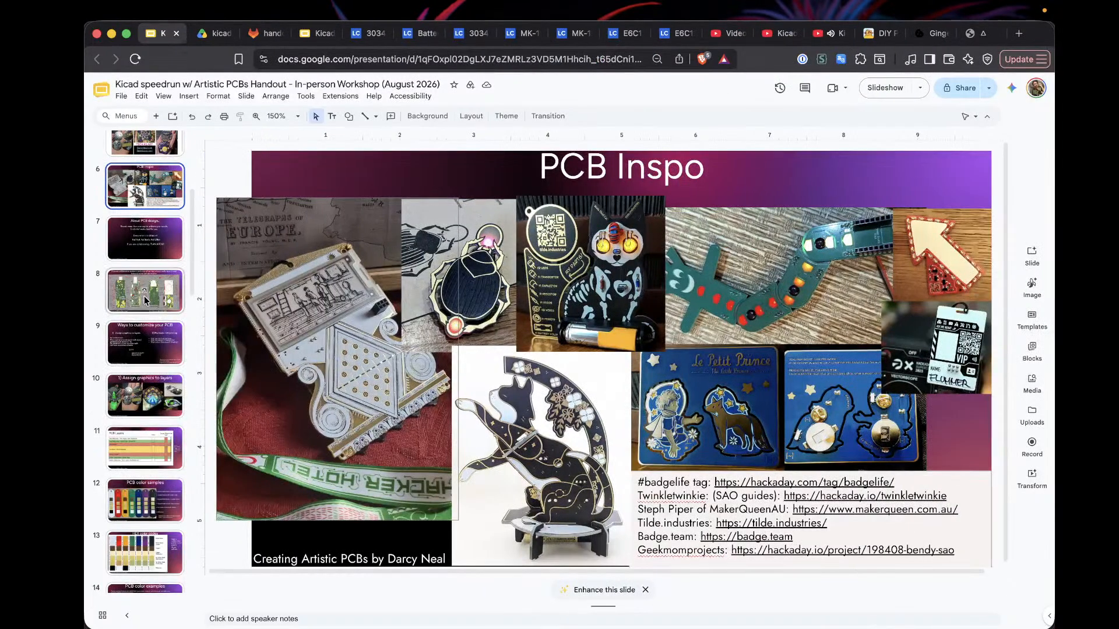
Step: Examine the Teardown, Hack and Glow Club badge photos and the labelled solder mask and copper swatches on slide 14, "PCB color examples"
{"action": "scroll", "coordinate": [147, 300], "scroll_direction": "down", "scroll_amount": 3}
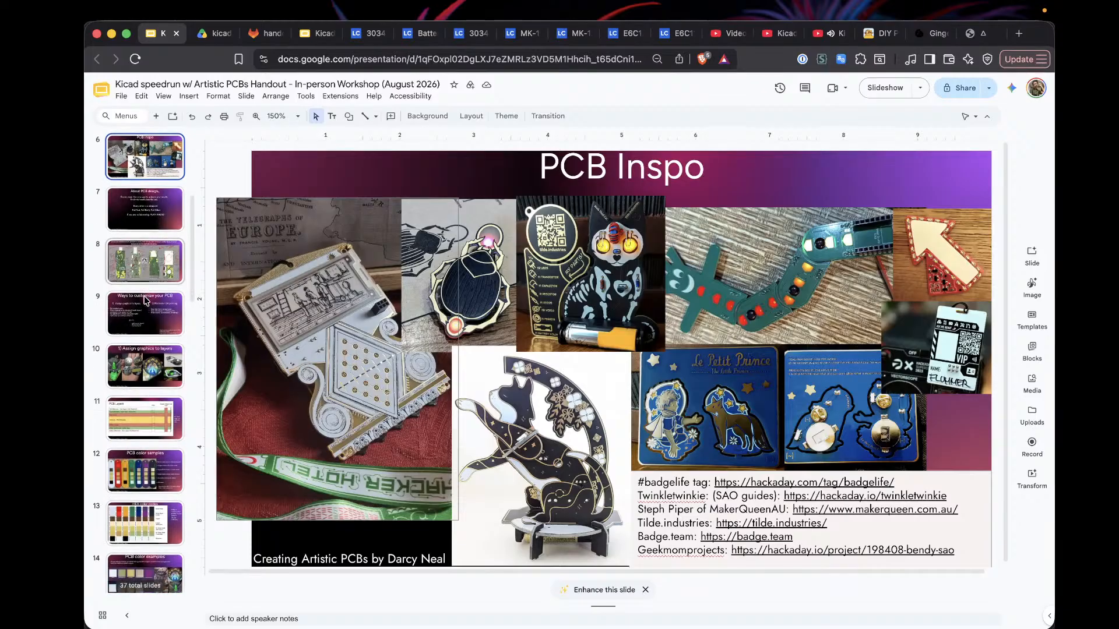
{"action": "scroll", "coordinate": [146, 300], "scroll_direction": "down", "scroll_amount": 2}
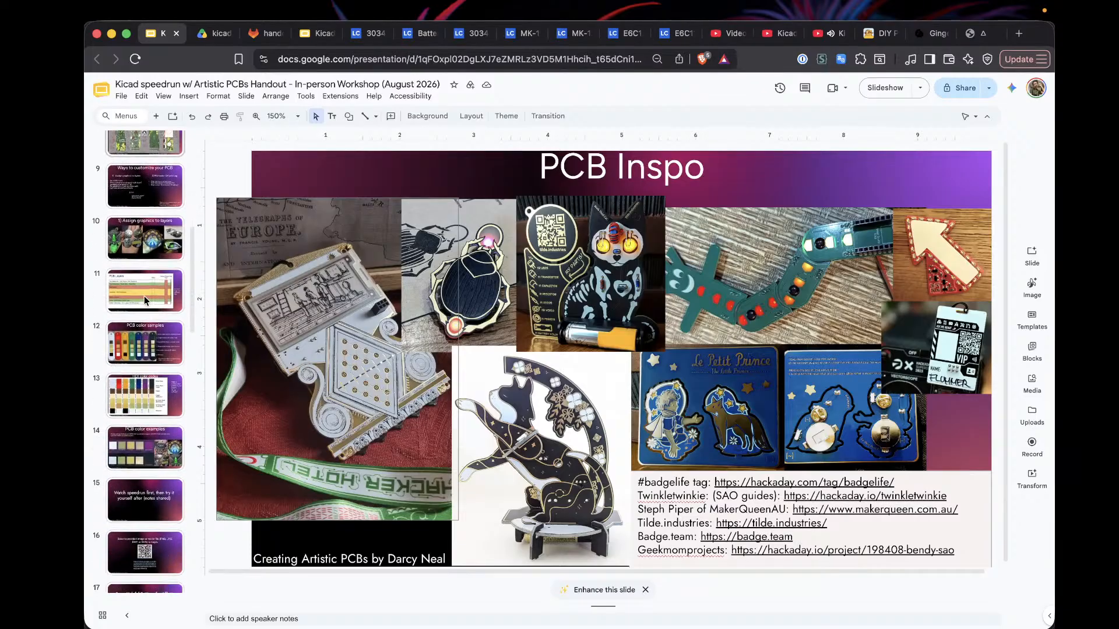
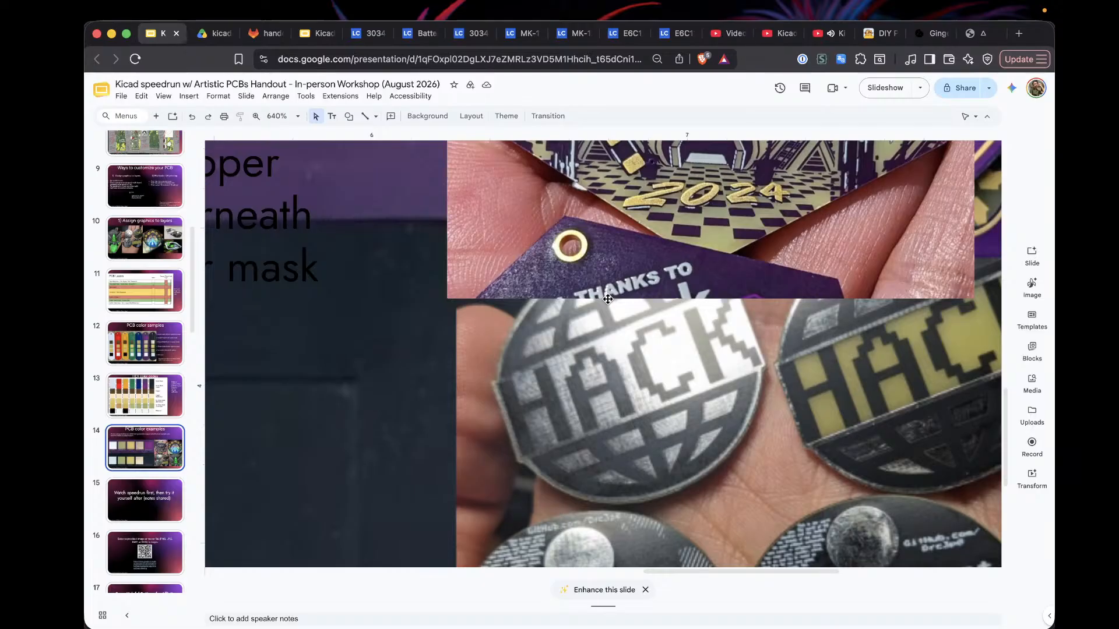
{"action": "scroll", "coordinate": [607, 351], "scroll_direction": "up", "scroll_amount": 6}
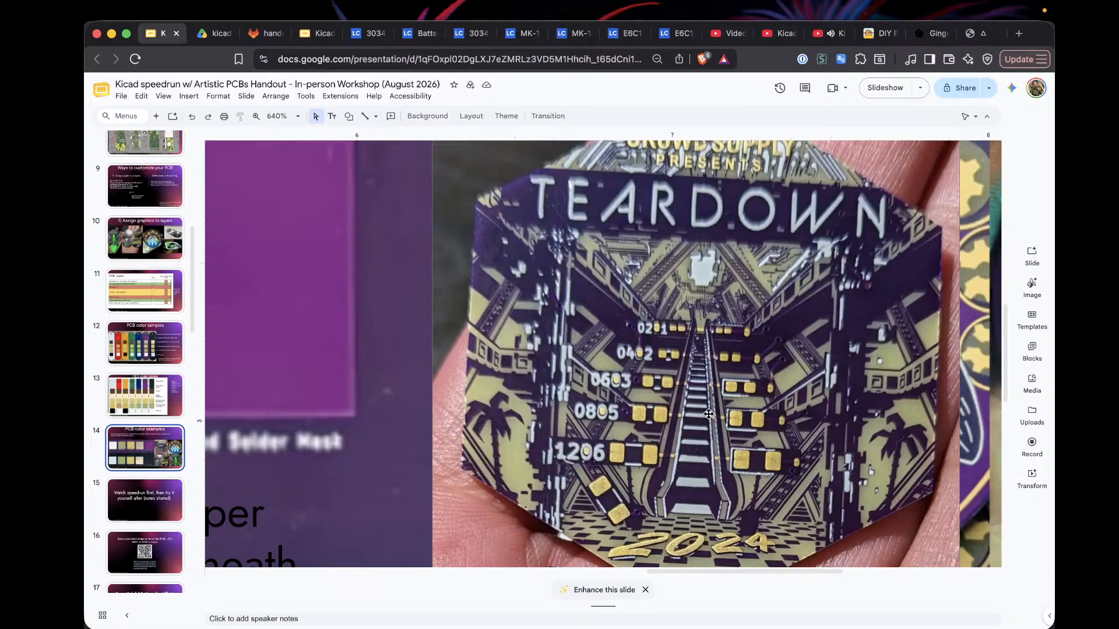
{"action": "scroll", "coordinate": [681, 432], "scroll_direction": "down", "scroll_amount": 5, "text": "ctrl"}
{"action": "scroll", "coordinate": [699, 420], "scroll_direction": "right", "scroll_amount": 4}
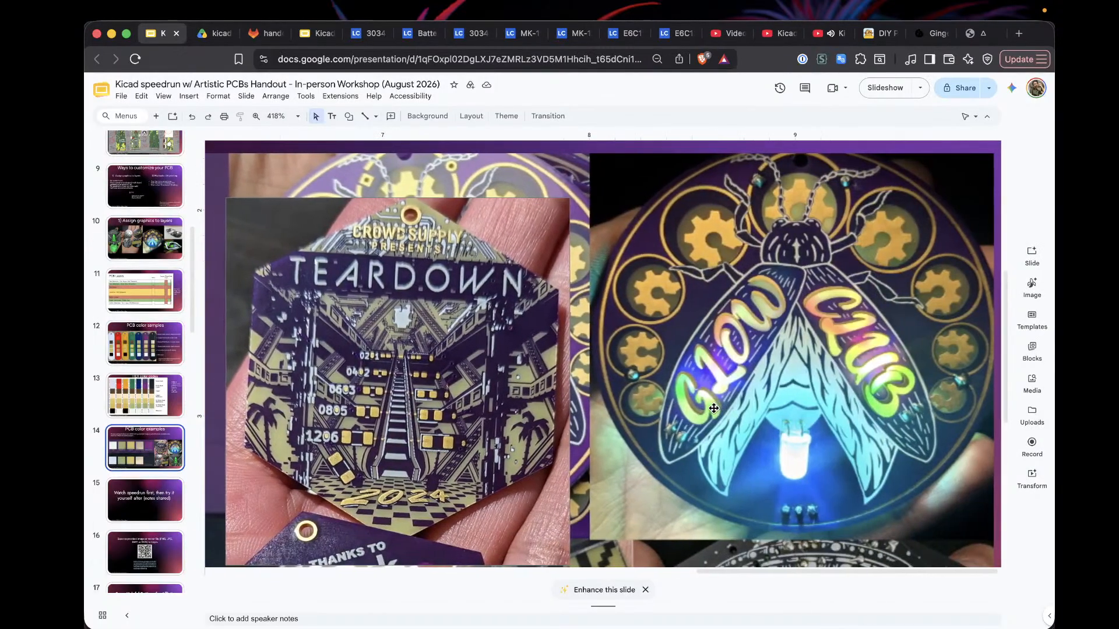
{"action": "scroll", "coordinate": [714, 408], "scroll_direction": "up", "scroll_amount": 5, "text": "ctrl"}
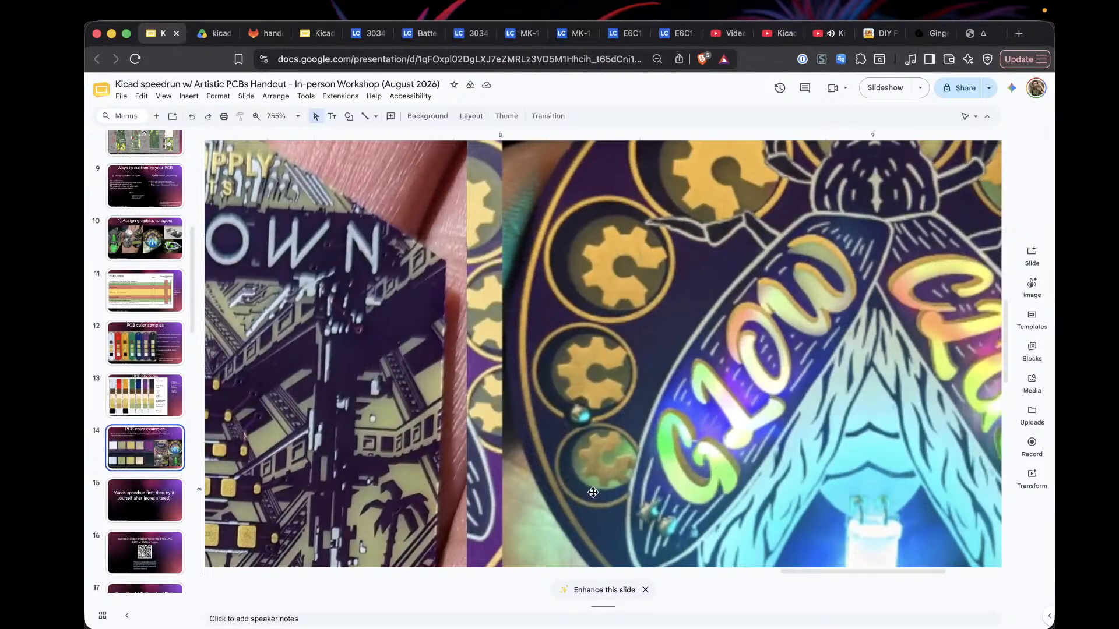
{"action": "scroll", "coordinate": [605, 392], "scroll_direction": "down", "scroll_amount": 3, "text": "ctrl"}
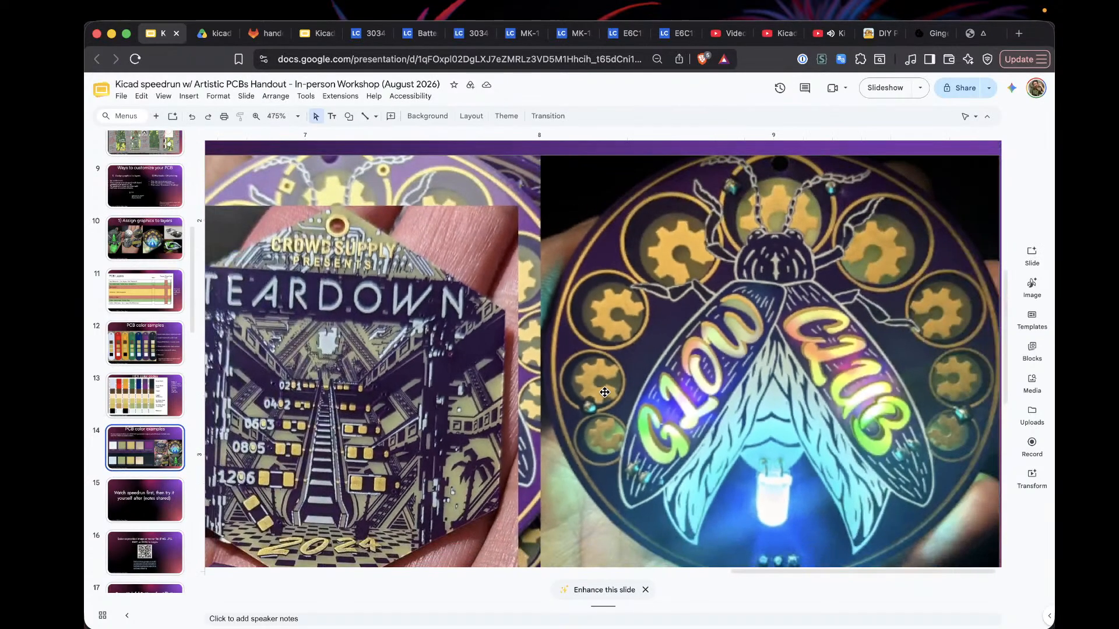
{"action": "scroll", "coordinate": [604, 392], "scroll_direction": "down", "scroll_amount": 5, "text": "ctrl"}
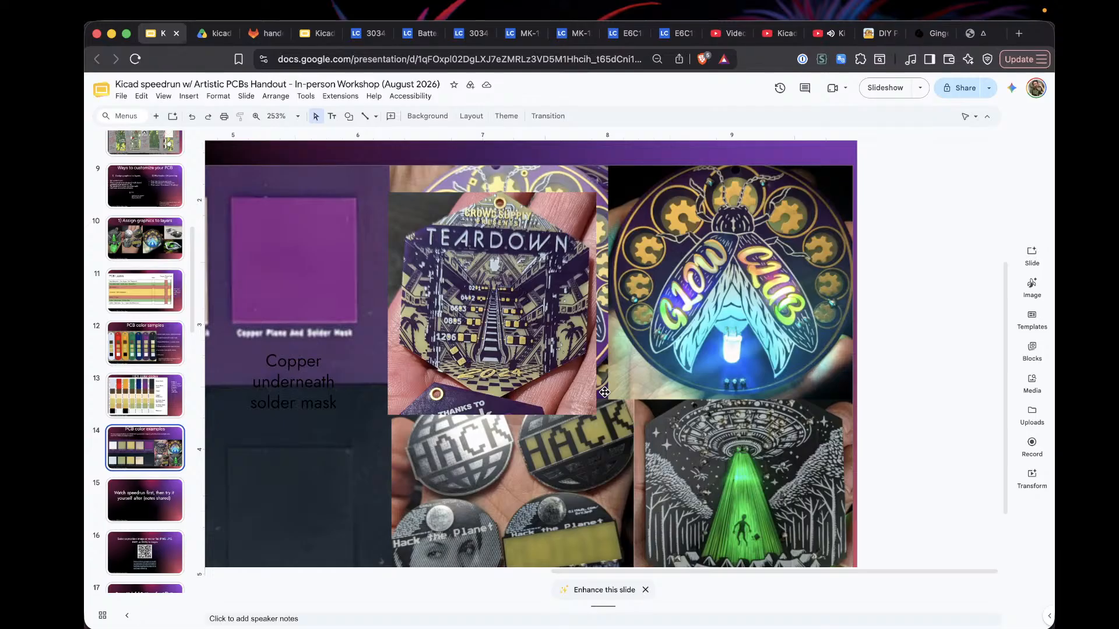
{"action": "scroll", "coordinate": [604, 392], "scroll_direction": "left", "scroll_amount": 10}
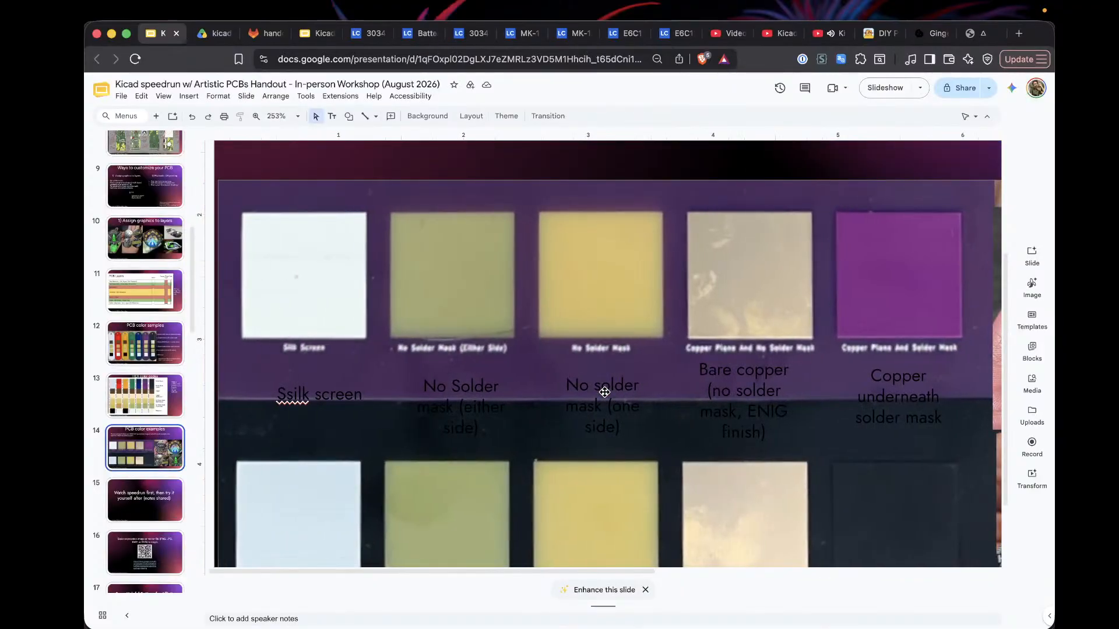
{"action": "scroll", "coordinate": [605, 392], "scroll_direction": "down", "scroll_amount": 5, "text": "ctrl"}
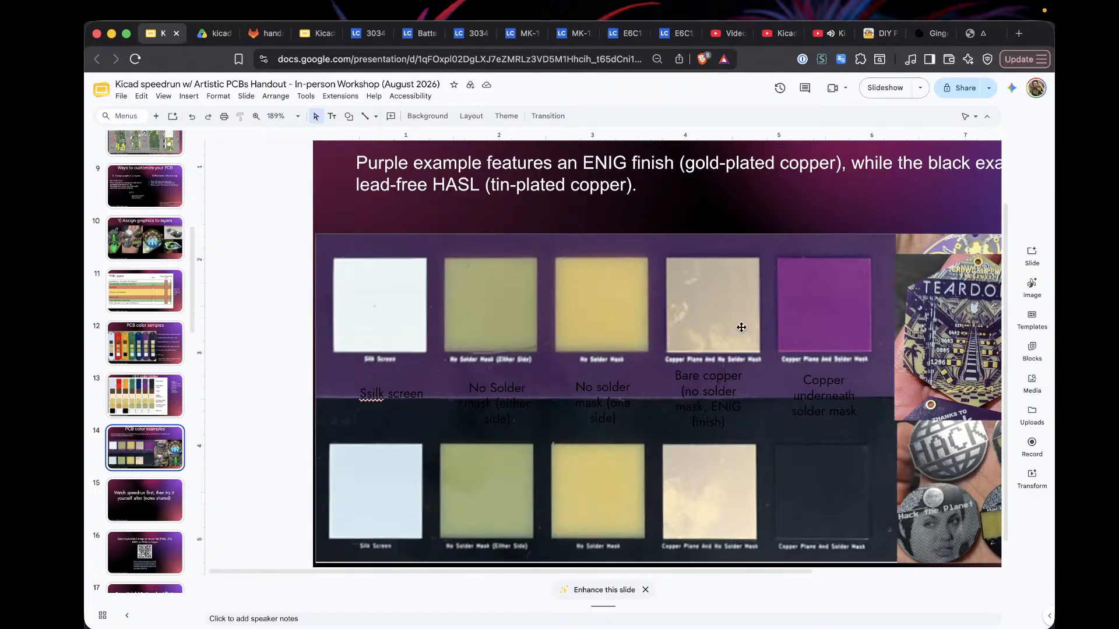
Step: Show slide 12, "PCB color samples", and examine how the layer combinations look on each solder mask color
{"action": "left_click", "coordinate": [145, 344]}
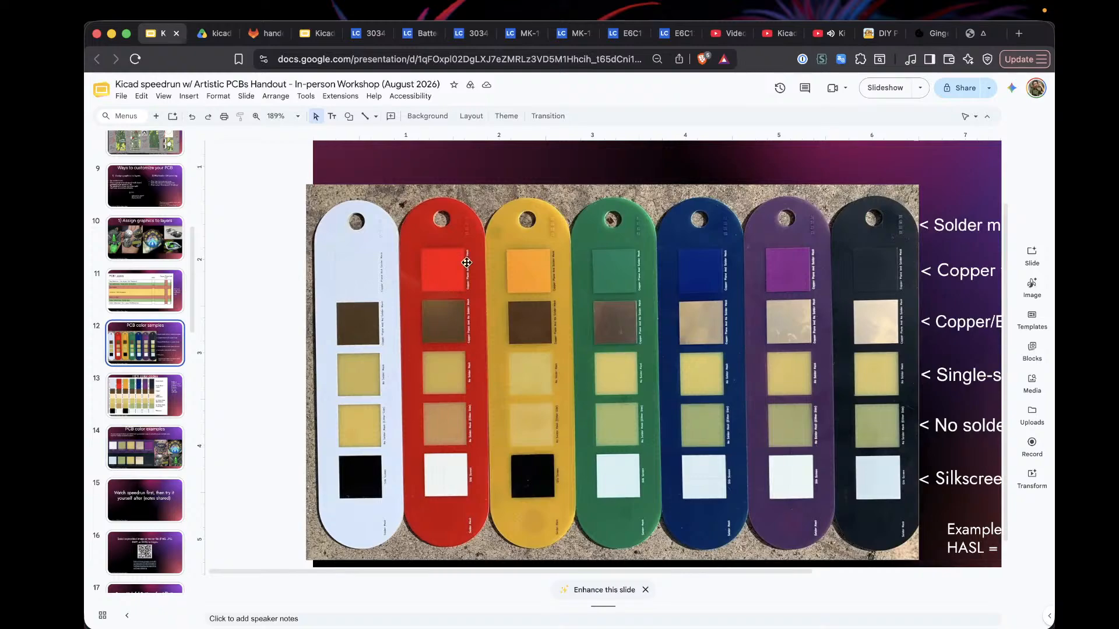
{"action": "scroll", "coordinate": [627, 276], "scroll_direction": "up", "scroll_amount": 1}
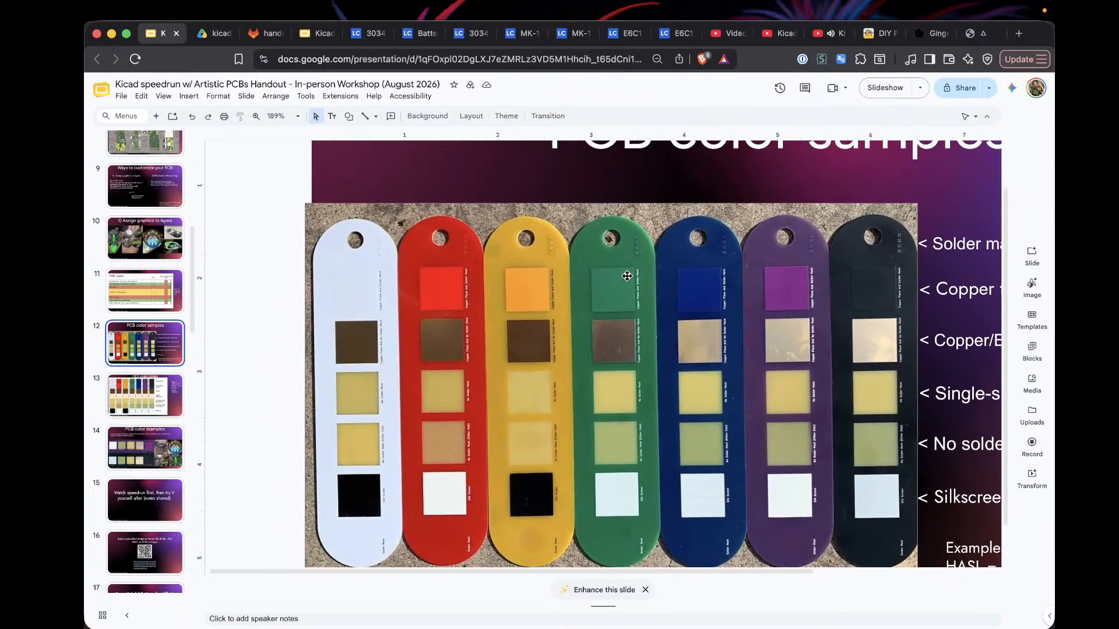
{"action": "scroll", "coordinate": [627, 276], "scroll_direction": "down", "scroll_amount": 1}
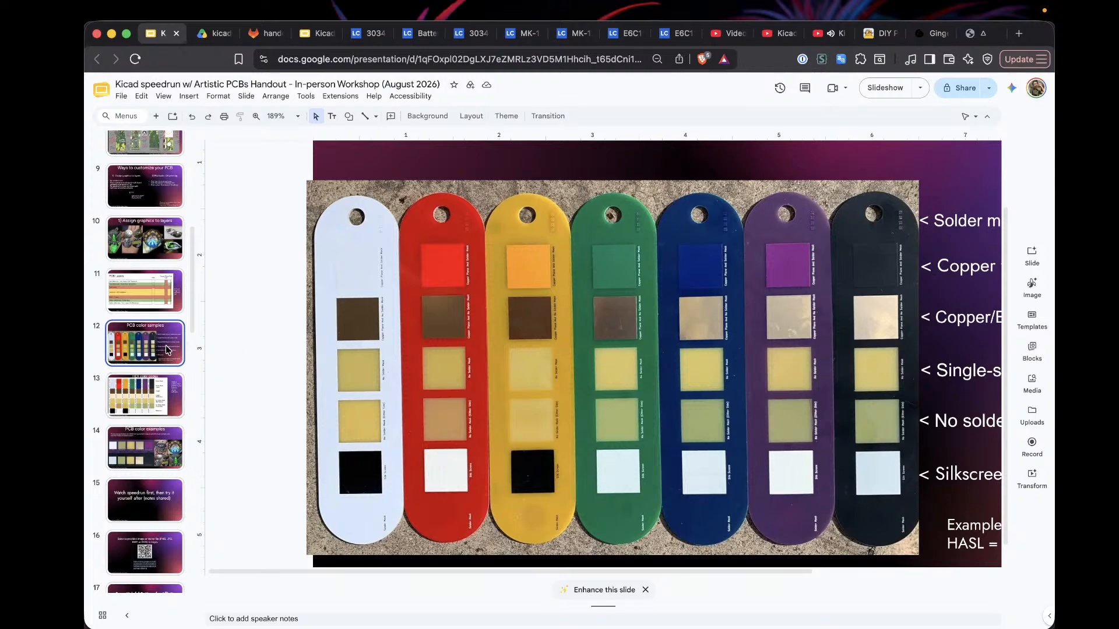
{"action": "scroll", "coordinate": [123, 355], "scroll_direction": "down", "scroll_amount": 3}
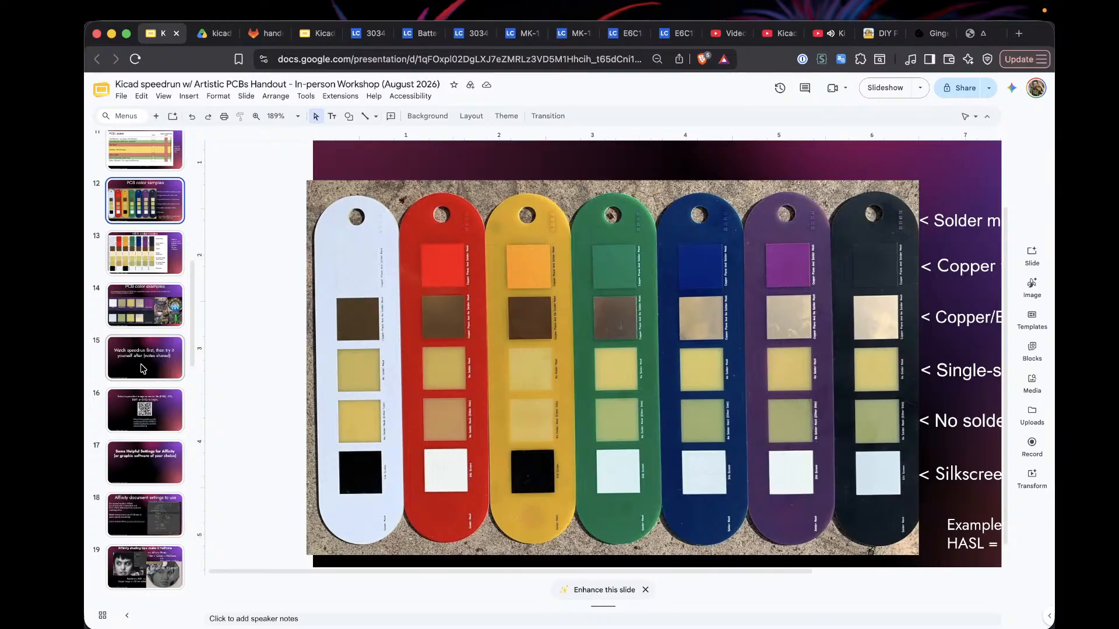
Step: Return to slide 5 in the handout and view its artistic PCB photos around the "TECH AS ART" caption
{"action": "scroll", "coordinate": [143, 369], "scroll_direction": "down", "scroll_amount": 3}
{"action": "scroll", "coordinate": [143, 370], "scroll_direction": "up", "scroll_amount": 3}
{"action": "scroll", "coordinate": [137, 338], "scroll_direction": "up", "scroll_amount": 8}
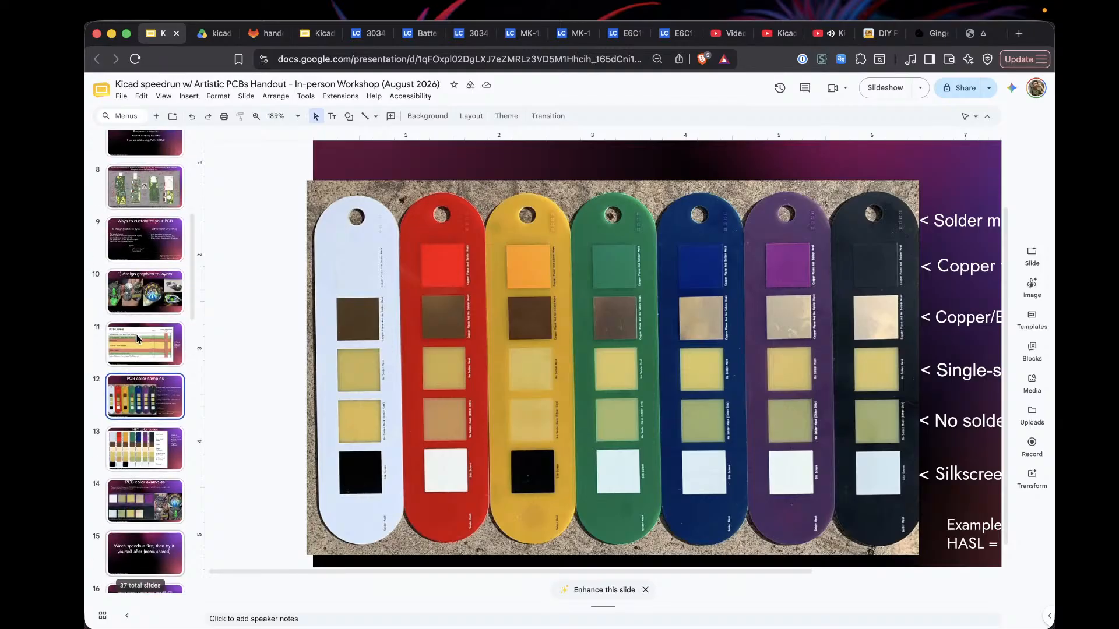
{"action": "scroll", "coordinate": [138, 338], "scroll_direction": "up", "scroll_amount": 1}
{"action": "left_click", "coordinate": [144, 294]}
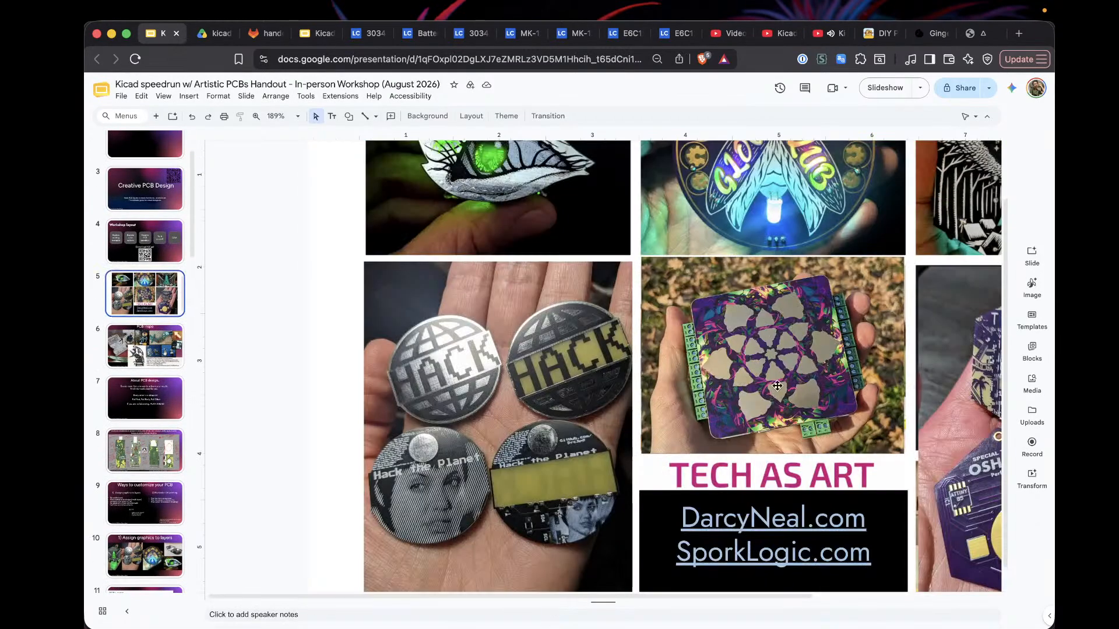
Step: Show slide 30, "Bonus round: Multicolor UV silkscreen", and enlarge its purple printed board photo to 576%
{"action": "scroll", "coordinate": [140, 408], "scroll_direction": "down", "scroll_amount": 15}
{"action": "scroll", "coordinate": [127, 415], "scroll_direction": "down", "scroll_amount": 5}
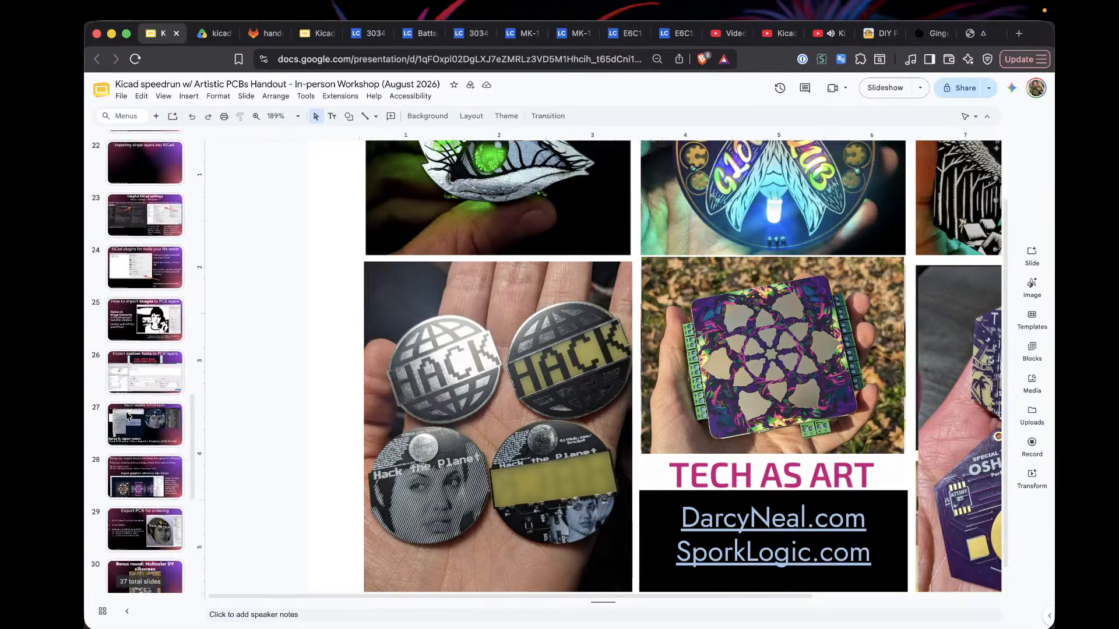
{"action": "left_click", "coordinate": [171, 335]}
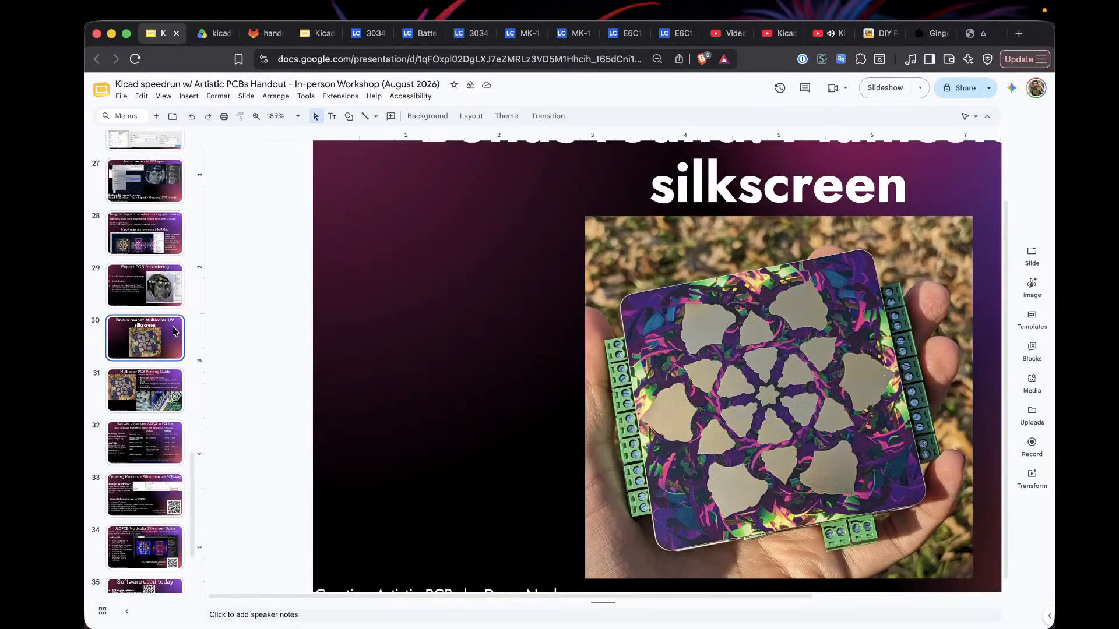
{"action": "scroll", "coordinate": [859, 396], "scroll_direction": "up", "scroll_amount": 2}
{"action": "scroll", "coordinate": [859, 397], "scroll_direction": "up", "scroll_amount": 3, "text": "ctrl"}
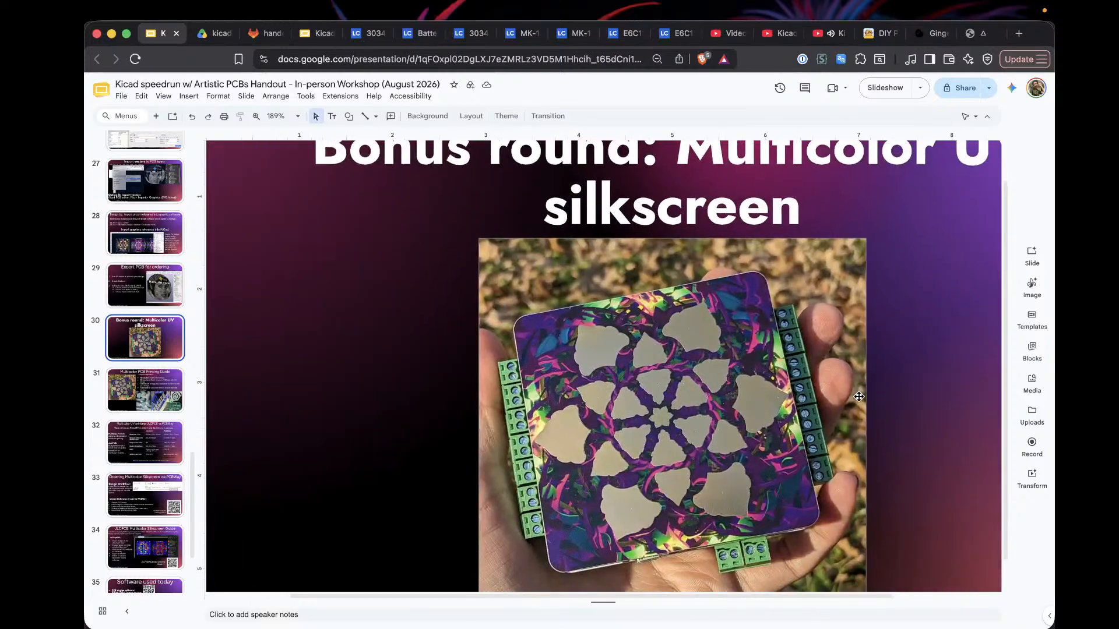
{"action": "scroll", "coordinate": [759, 450], "scroll_direction": "up", "scroll_amount": 5, "text": "ctrl"}
{"action": "scroll", "coordinate": [759, 450], "scroll_direction": "up", "scroll_amount": 5, "text": "ctrl"}
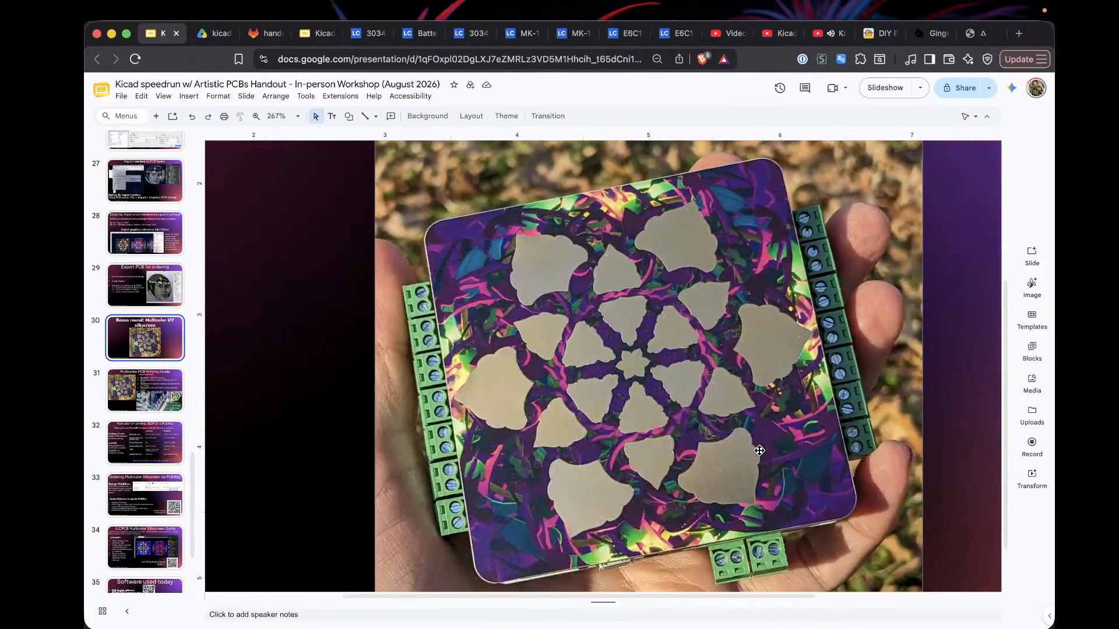
{"action": "scroll", "coordinate": [759, 450], "scroll_direction": "up", "scroll_amount": 5, "text": "ctrl"}
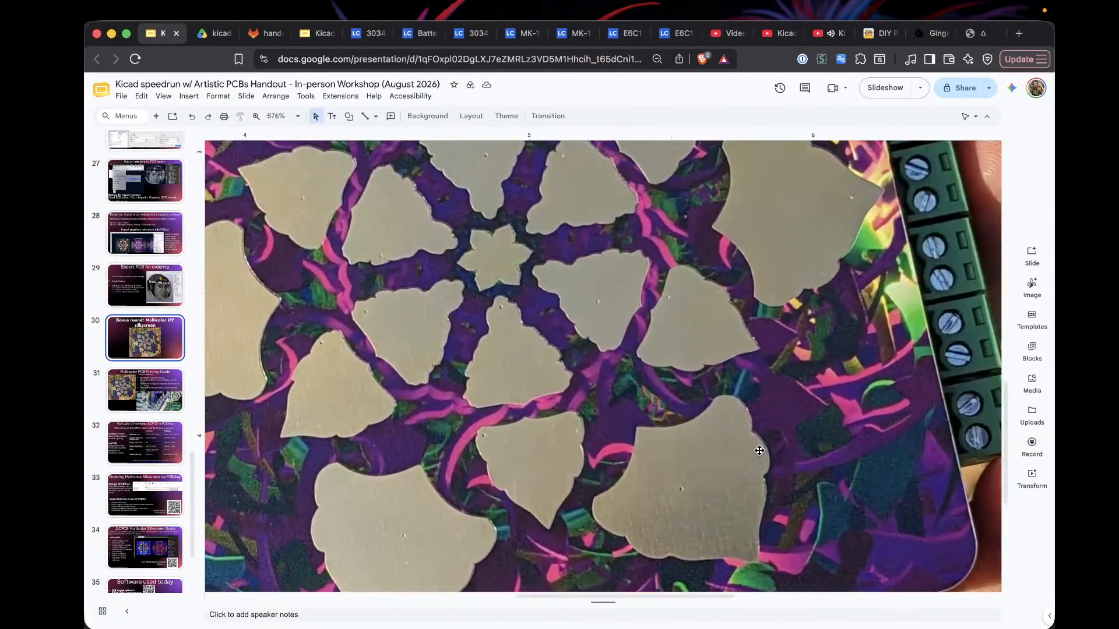
Step: Examine the multicolor print and bare metal cutouts along the board's lower edge at 620%
{"action": "scroll", "coordinate": [720, 518], "scroll_direction": "down", "scroll_amount": 3}
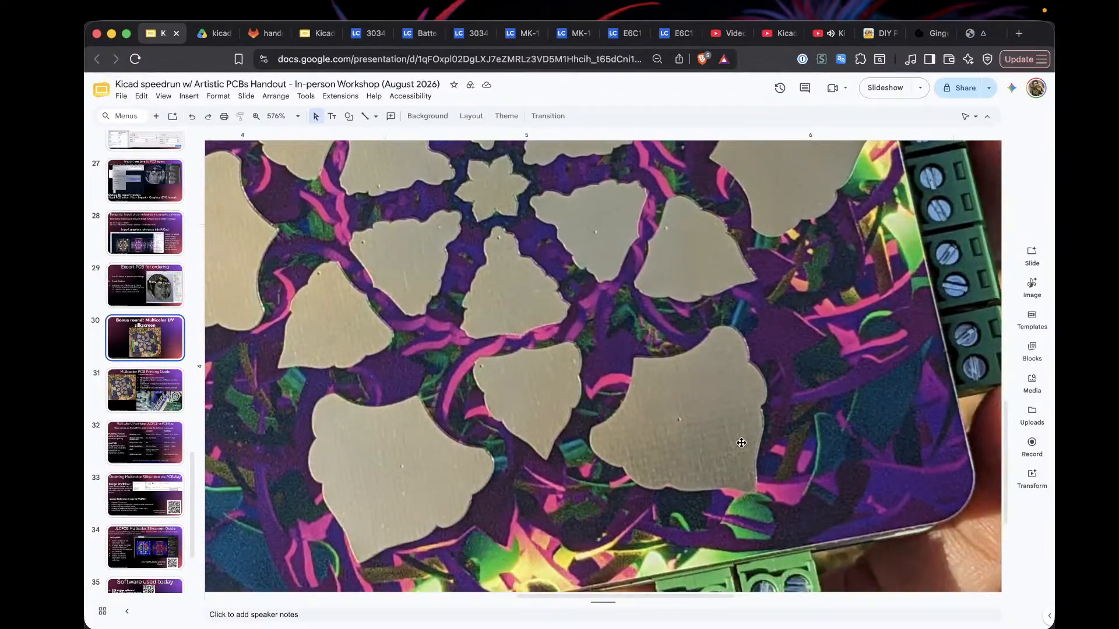
{"action": "scroll", "coordinate": [724, 432], "scroll_direction": "up", "scroll_amount": 2, "text": "ctrl"}
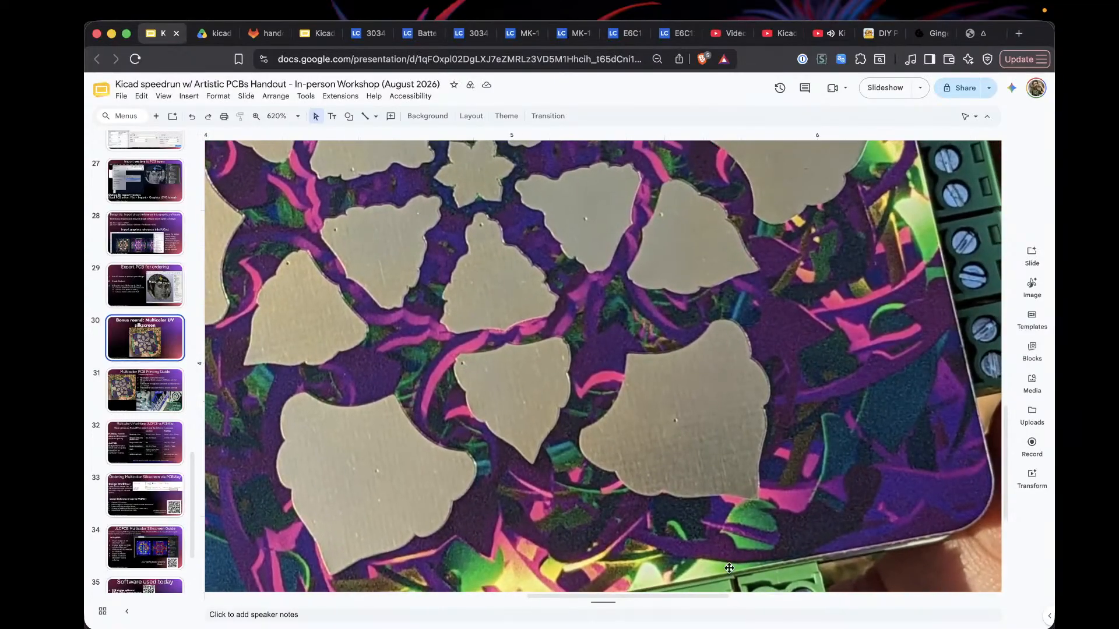
{"action": "scroll", "coordinate": [778, 550], "scroll_direction": "down", "scroll_amount": 1, "text": "ctrl"}
{"action": "scroll", "coordinate": [778, 550], "scroll_direction": "down", "scroll_amount": 2}
{"action": "scroll", "coordinate": [778, 550], "scroll_direction": "left", "scroll_amount": 2}
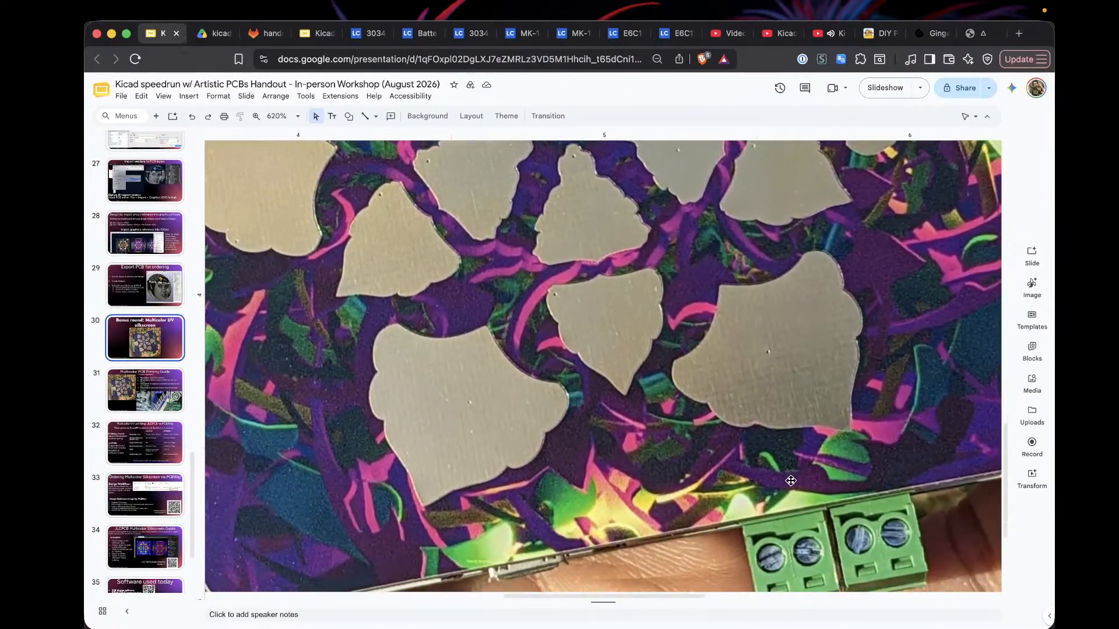
Step: Show slide 31, "Multicolor PCB Printing Guide", and review its close-up board photos alongside the silkscreen and typography notes
{"action": "left_click", "coordinate": [132, 396]}
{"action": "scroll", "coordinate": [831, 305], "scroll_direction": "down", "scroll_amount": 10, "text": "ctrl"}
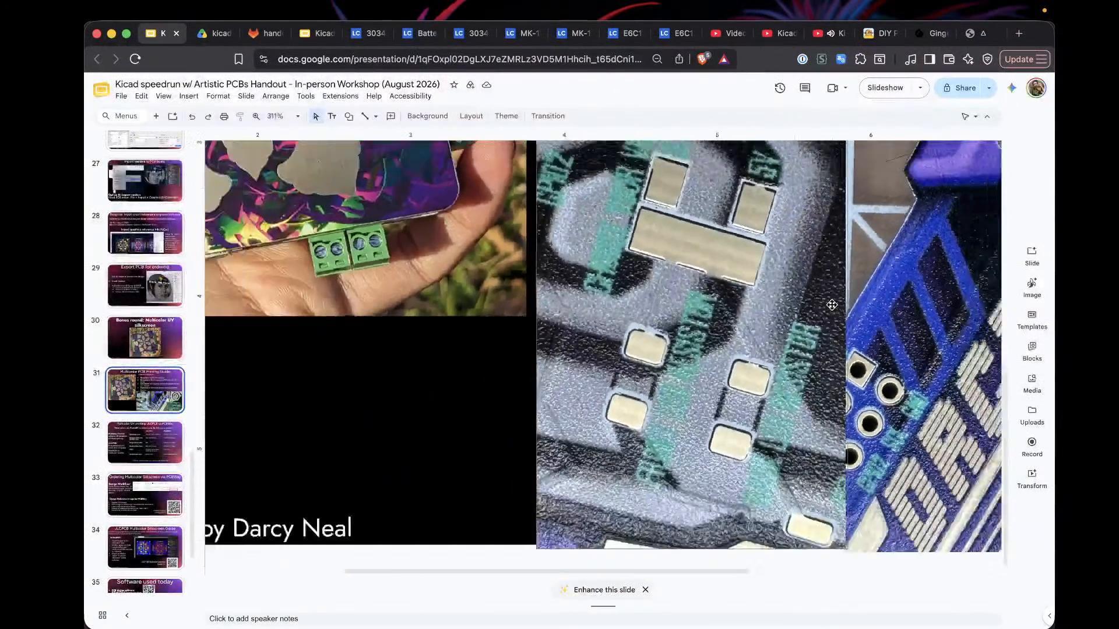
{"action": "scroll", "coordinate": [832, 305], "scroll_direction": "right", "scroll_amount": 10}
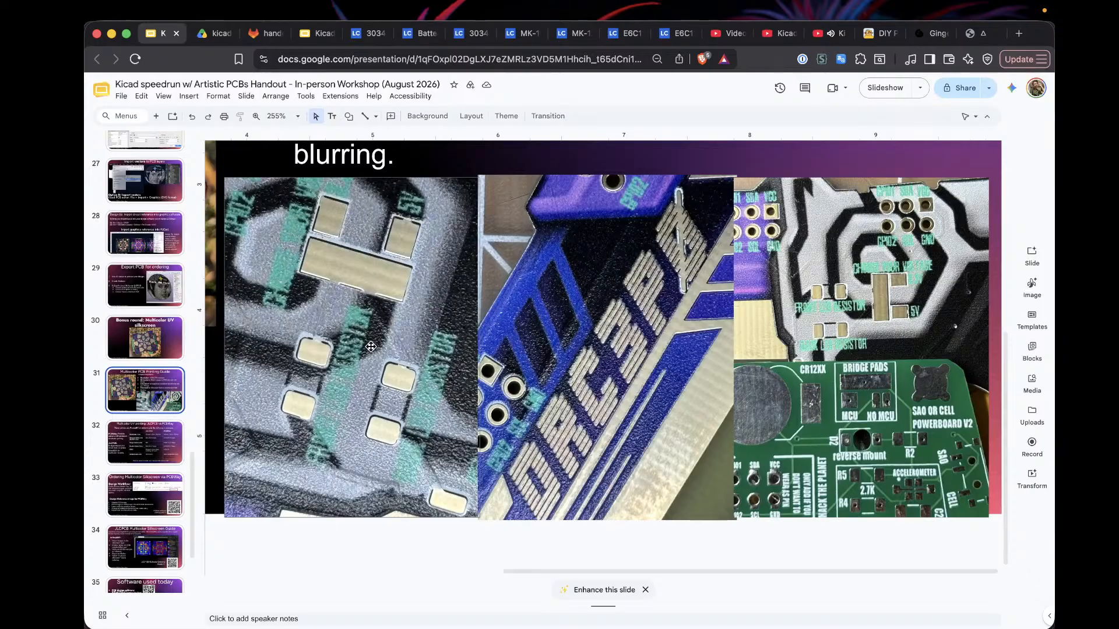
{"action": "scroll", "coordinate": [504, 327], "scroll_direction": "down", "scroll_amount": 5, "text": "ctrl"}
{"action": "scroll", "coordinate": [479, 299], "scroll_direction": "up", "scroll_amount": 4}
{"action": "scroll", "coordinate": [479, 299], "scroll_direction": "down", "scroll_amount": 4}
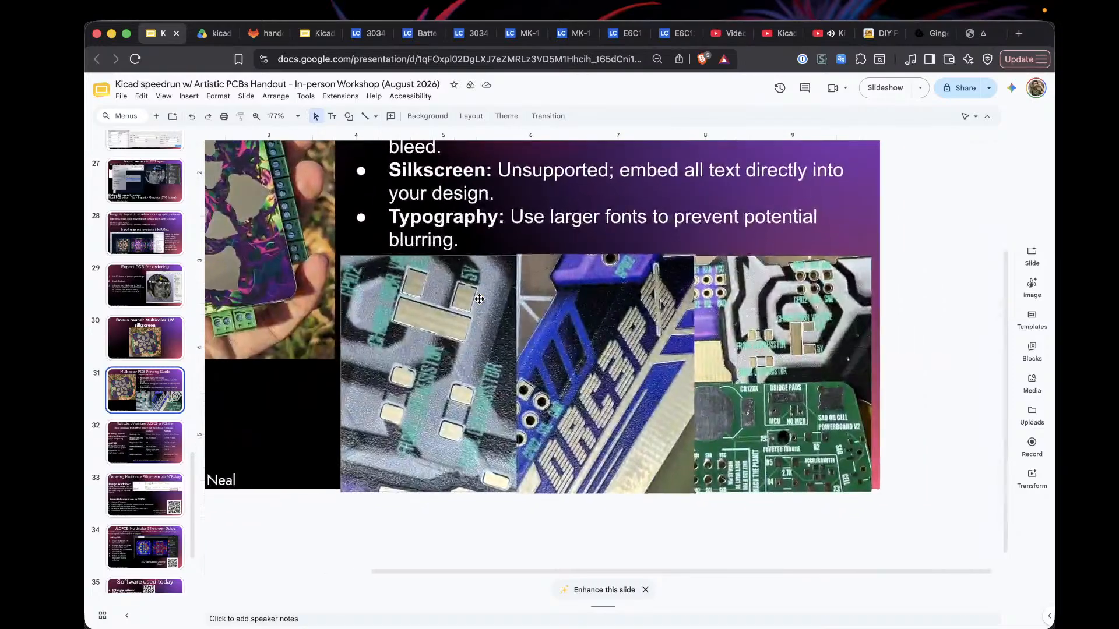
Step: Enlarge slide 31's close-up photos to 589% and examine the small green labels, pads and metallic lettering on the printed boards
{"action": "scroll", "coordinate": [479, 299], "scroll_direction": "up", "scroll_amount": 6, "text": "ctrl"}
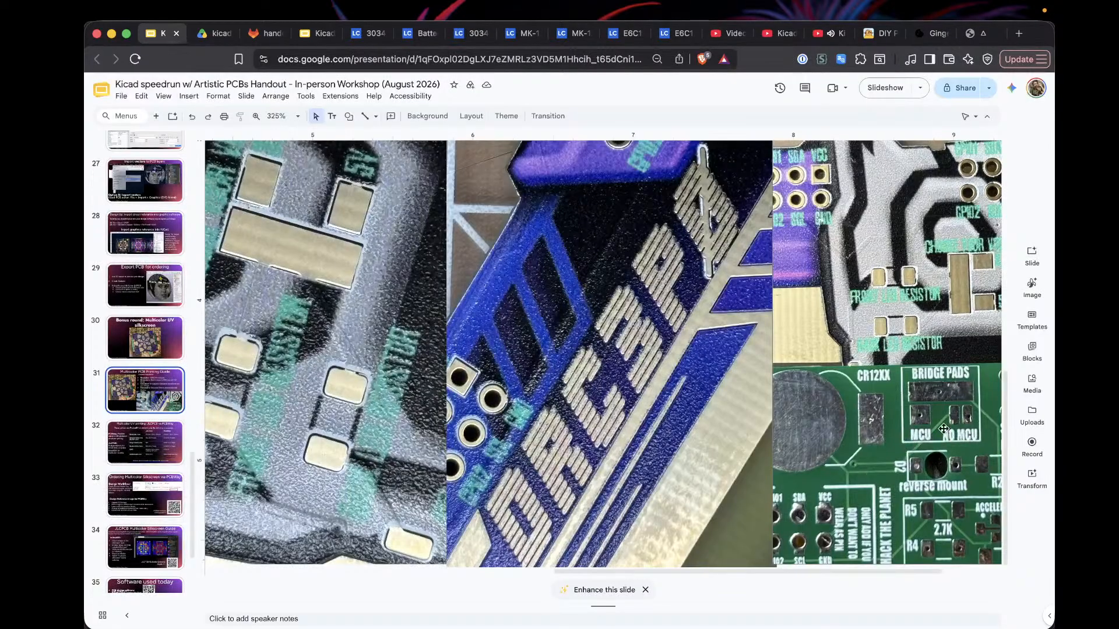
{"action": "scroll", "coordinate": [928, 355], "scroll_direction": "up", "scroll_amount": 5, "text": "ctrl"}
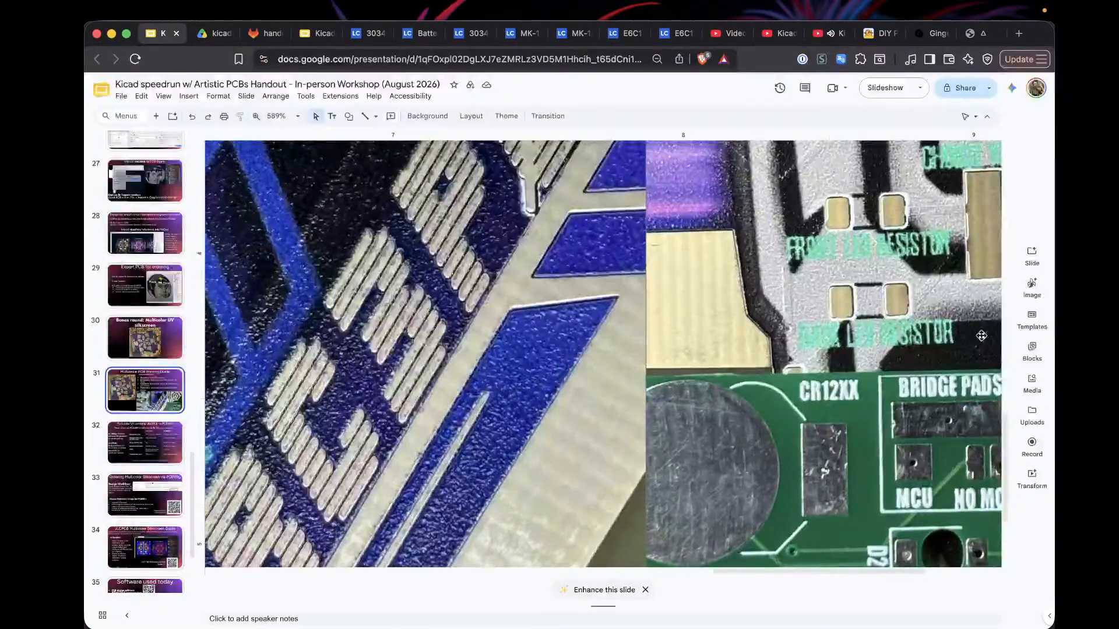
{"action": "scroll", "coordinate": [967, 335], "scroll_direction": "right", "scroll_amount": 5}
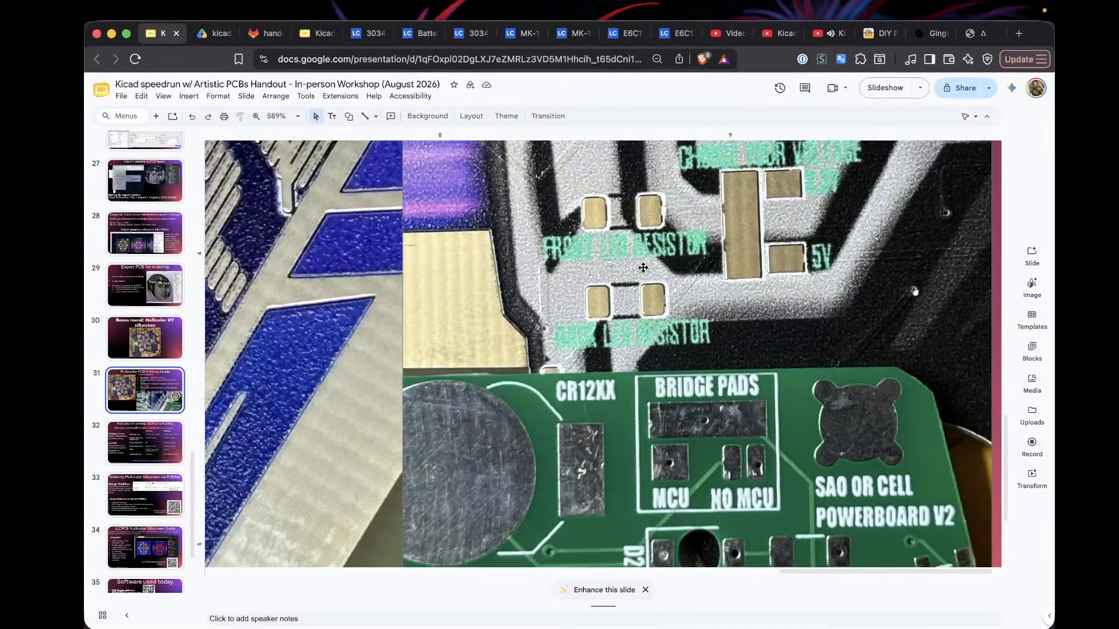
{"action": "scroll", "coordinate": [740, 248], "scroll_direction": "up", "scroll_amount": 2}
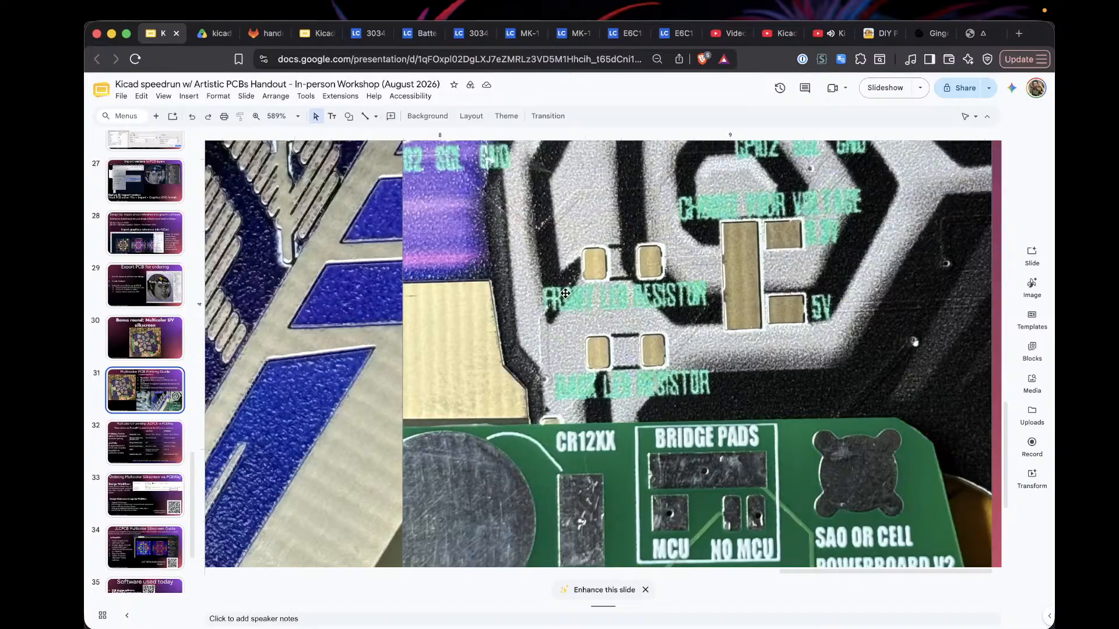
{"action": "scroll", "coordinate": [559, 292], "scroll_direction": "left", "scroll_amount": 4}
{"action": "scroll", "coordinate": [551, 279], "scroll_direction": "up", "scroll_amount": 4}
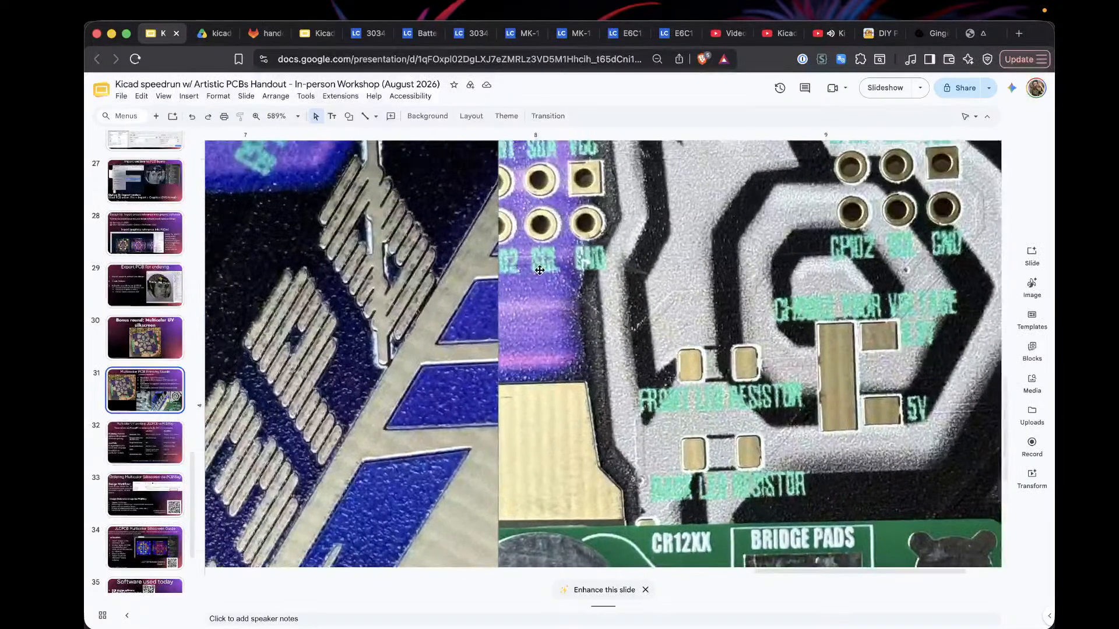
{"action": "scroll", "coordinate": [539, 270], "scroll_direction": "up", "scroll_amount": 4}
{"action": "scroll", "coordinate": [495, 246], "scroll_direction": "left", "scroll_amount": 6}
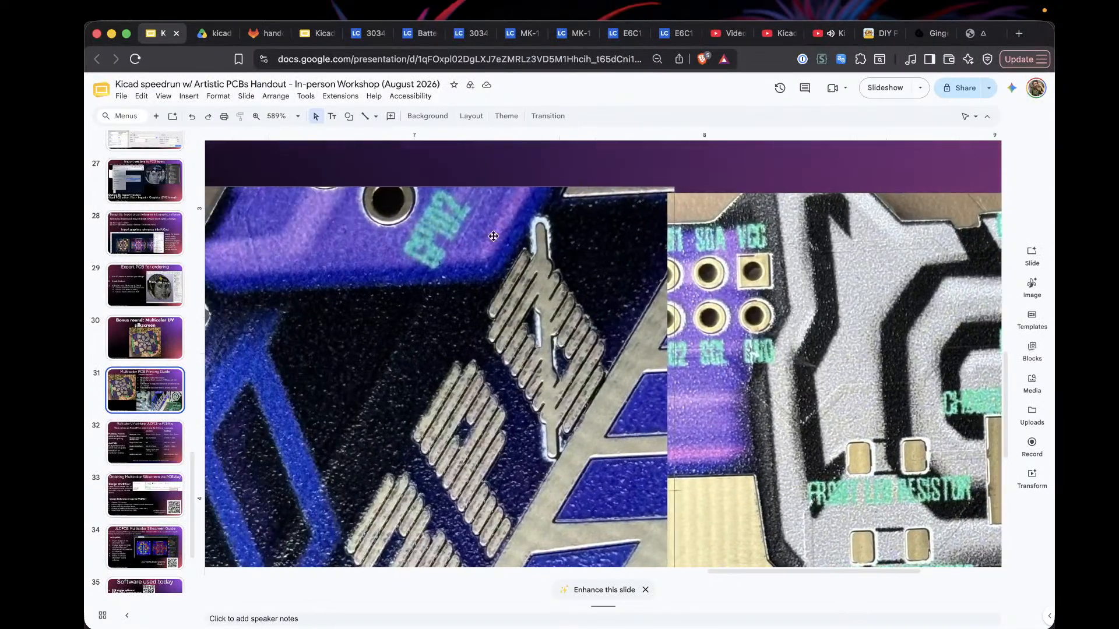
Step: Compare the multicolor-printed labels with the white silkscreen text on the green power board at 402%
{"action": "scroll", "coordinate": [412, 330], "scroll_direction": "down", "scroll_amount": 10, "text": "ctrl"}
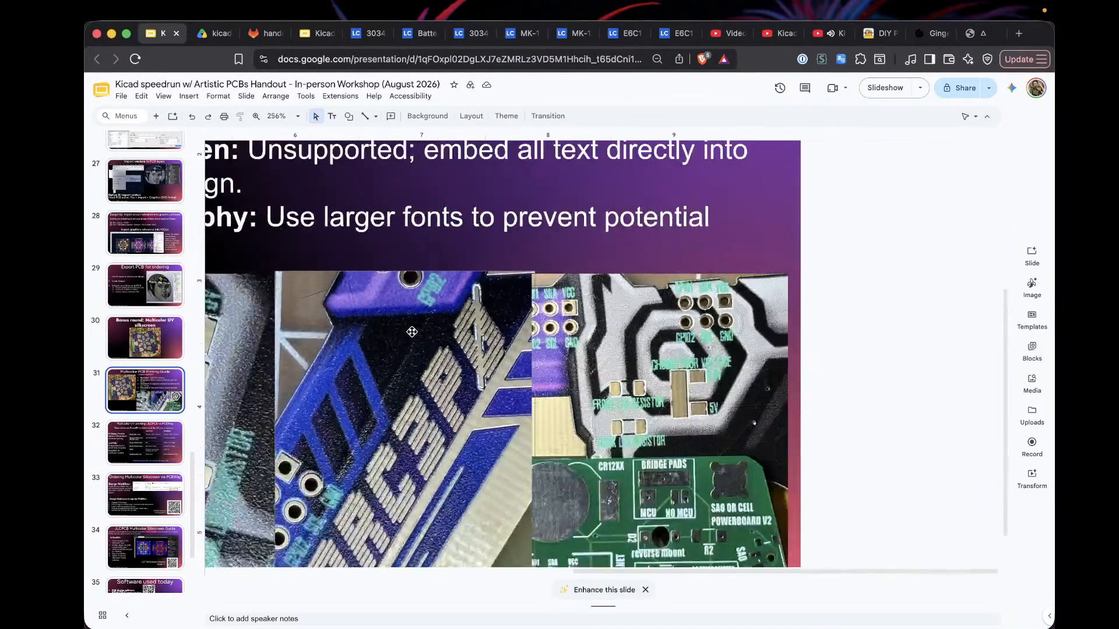
{"action": "scroll", "coordinate": [412, 332], "scroll_direction": "down", "scroll_amount": 2, "text": "ctrl"}
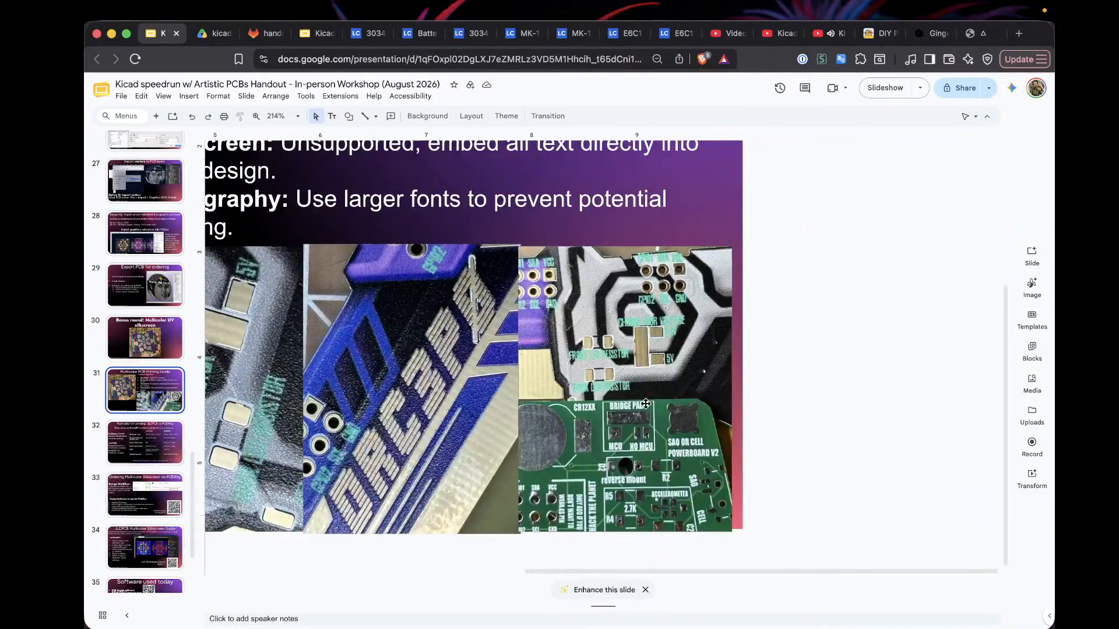
{"action": "scroll", "coordinate": [639, 415], "scroll_direction": "up", "scroll_amount": 6, "text": "ctrl"}
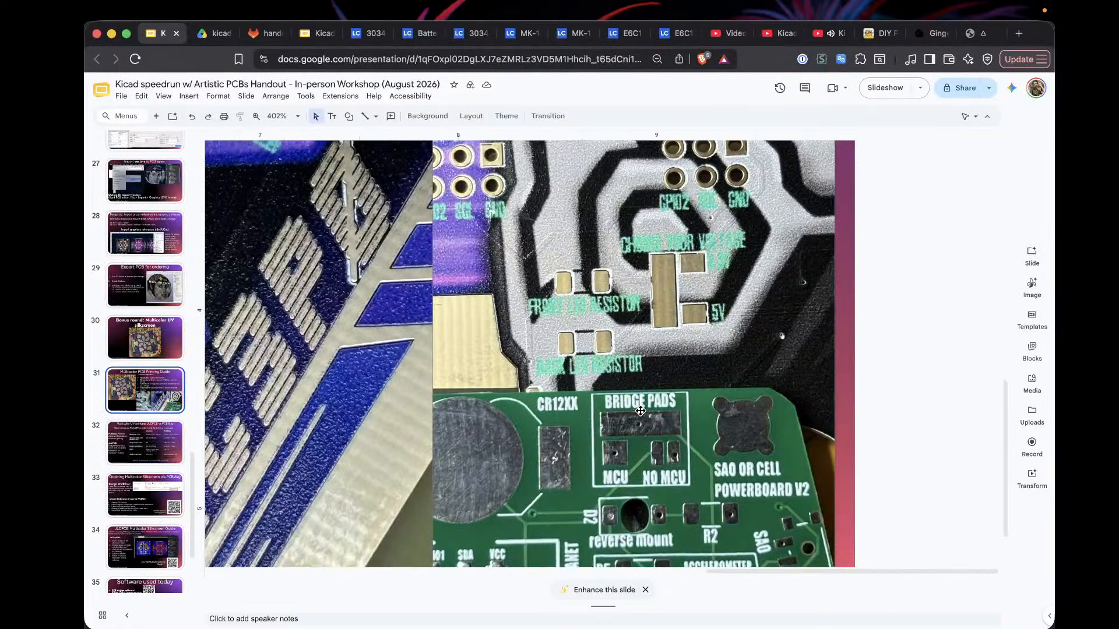
Step: Examine the purple patterned board photo on slide 31 and reduce the zoom to 142% to view the guide's graphic preparation notes
{"action": "scroll", "coordinate": [507, 317], "scroll_direction": "left", "scroll_amount": 15}
{"action": "scroll", "coordinate": [507, 318], "scroll_direction": "up", "scroll_amount": 3}
{"action": "scroll", "coordinate": [524, 378], "scroll_direction": "up", "scroll_amount": 2}
{"action": "scroll", "coordinate": [521, 398], "scroll_direction": "down", "scroll_amount": 4, "text": "ctrl"}
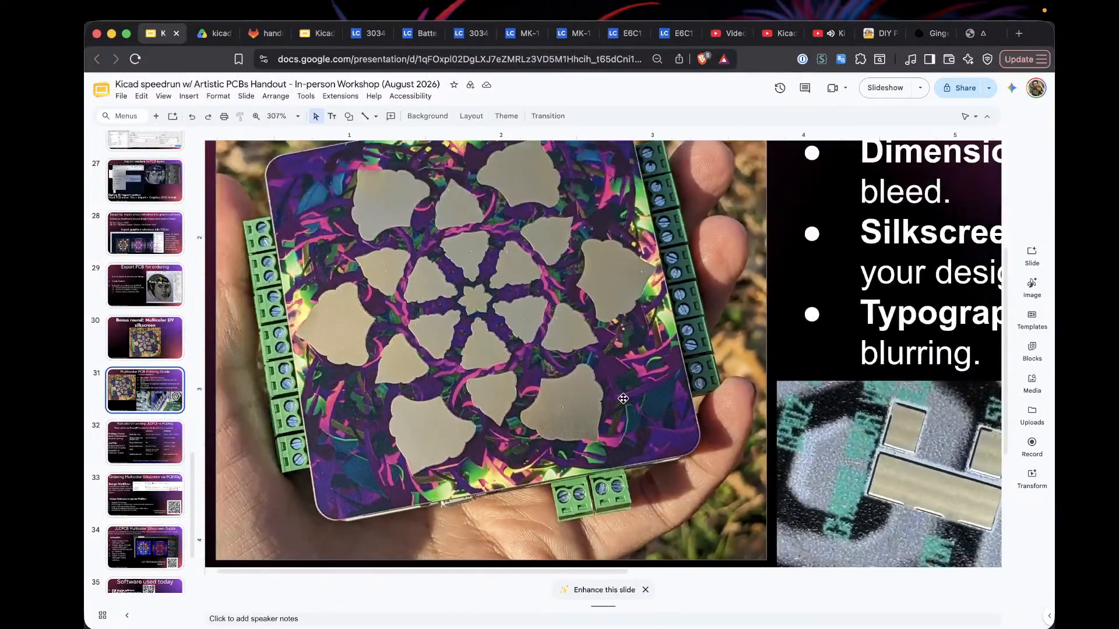
{"action": "scroll", "coordinate": [605, 401], "scroll_direction": "right", "scroll_amount": 10}
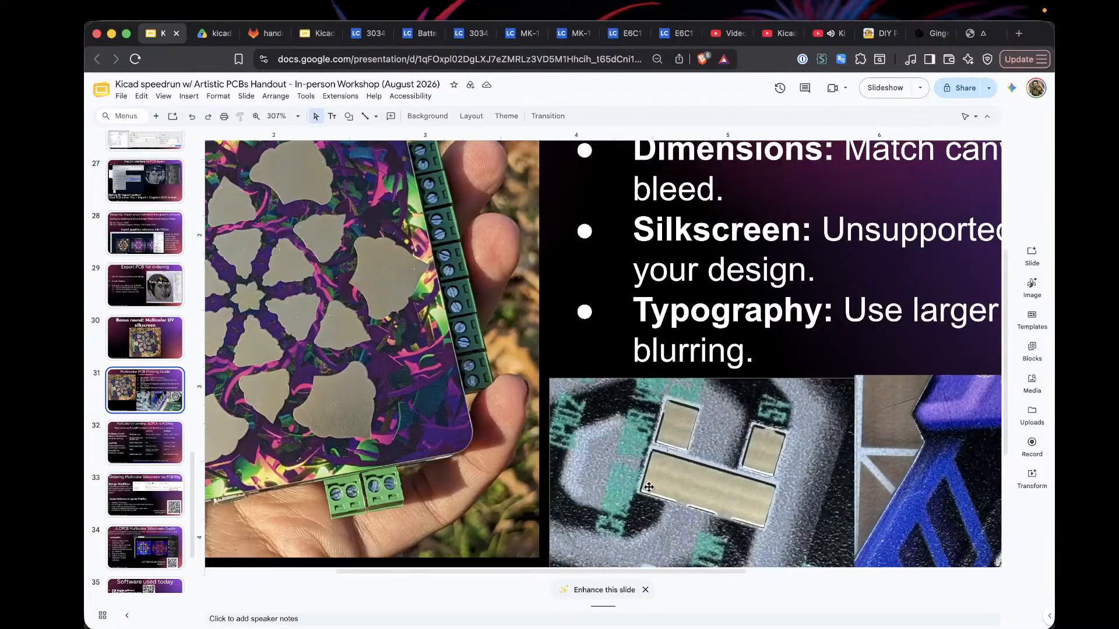
{"action": "scroll", "coordinate": [666, 494], "scroll_direction": "down", "scroll_amount": 5, "text": "ctrl"}
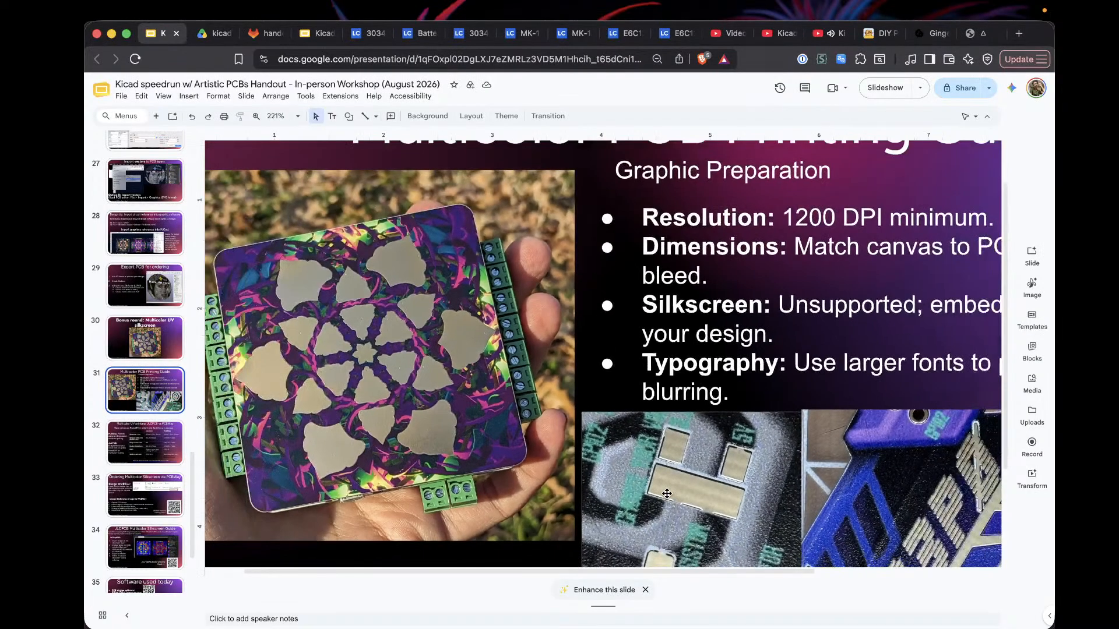
{"action": "scroll", "coordinate": [666, 493], "scroll_direction": "down", "scroll_amount": 3}
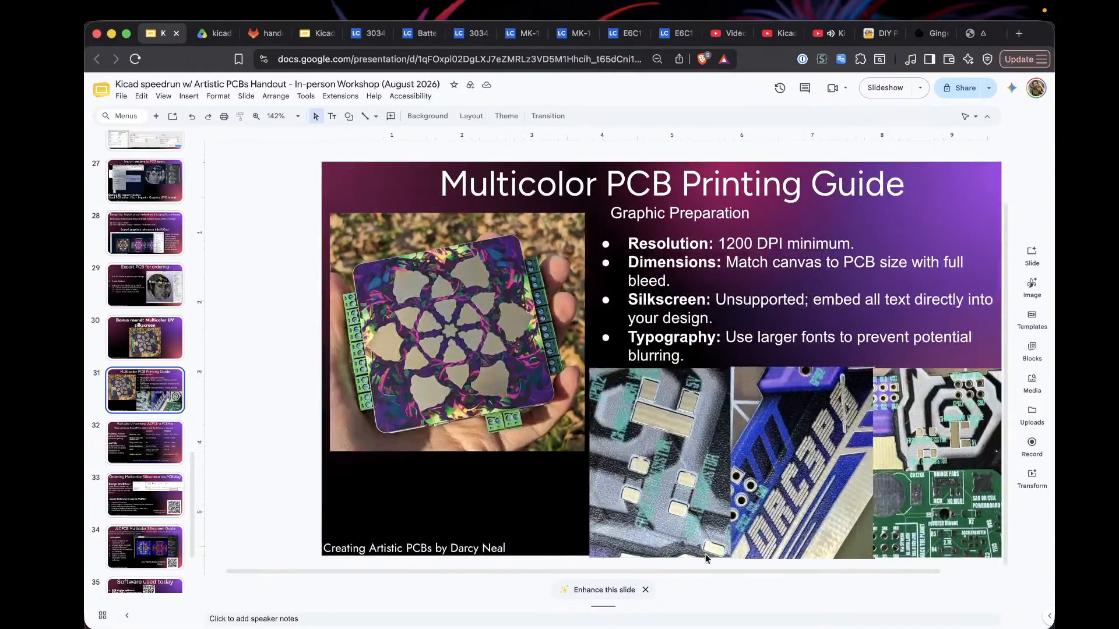
{"action": "scroll", "coordinate": [142, 394], "scroll_direction": "up", "scroll_amount": 8}
{"action": "scroll", "coordinate": [142, 393], "scroll_direction": "down", "scroll_amount": 1}
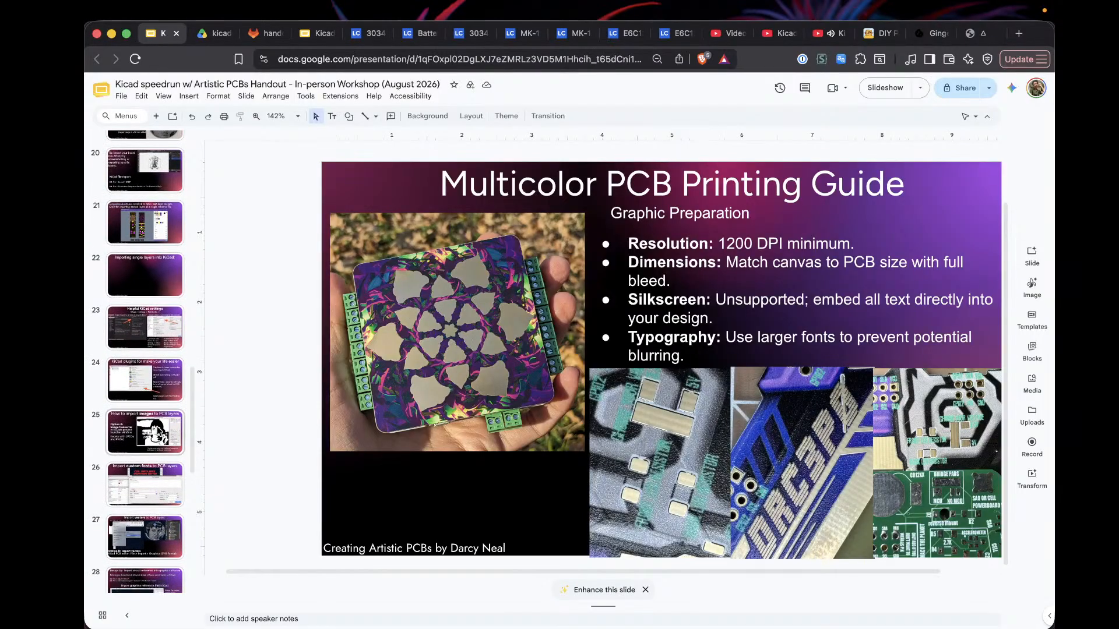
Step: Switch to Affinity, show the halftonecat.svg document and deselect the B.Mask group
{"action": "key", "text": "ctrl+Up"}
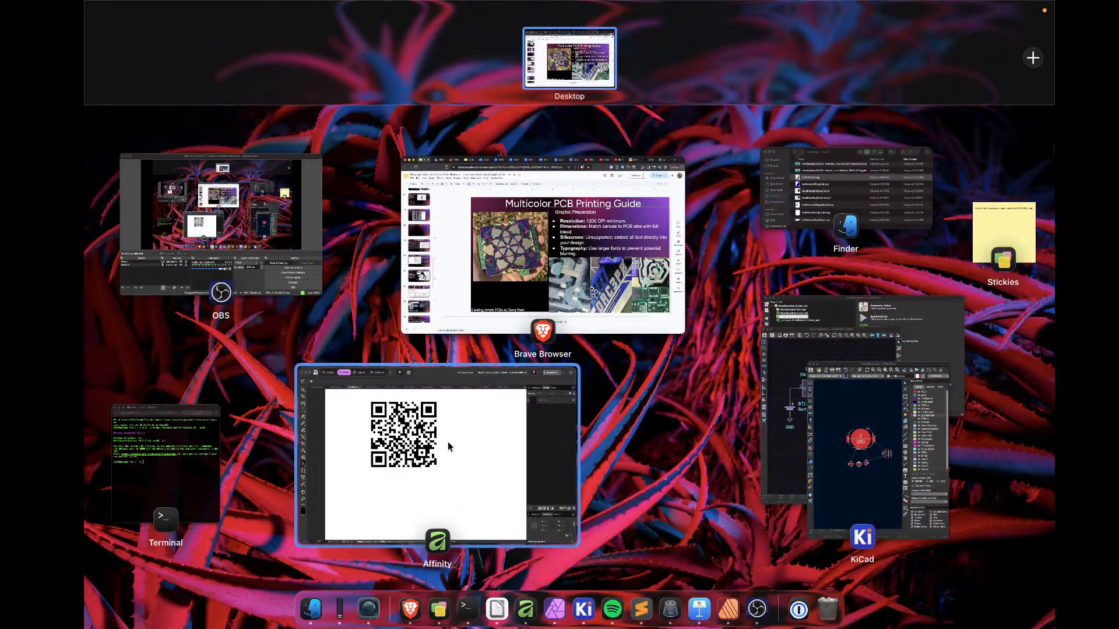
{"action": "left_click", "coordinate": [467, 431]}
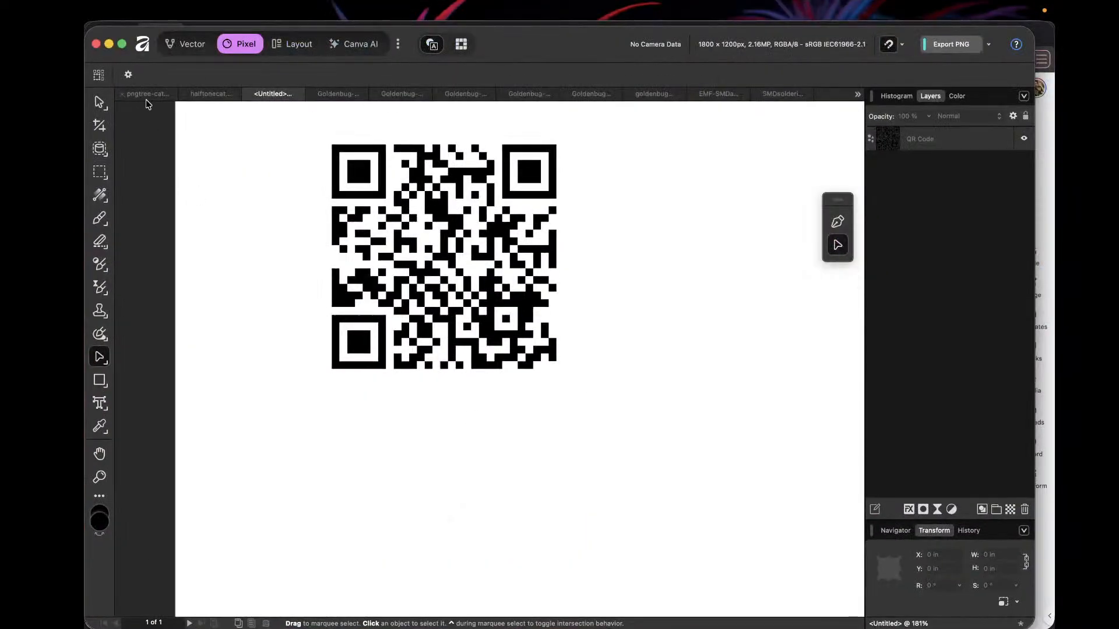
{"action": "left_click", "coordinate": [209, 92]}
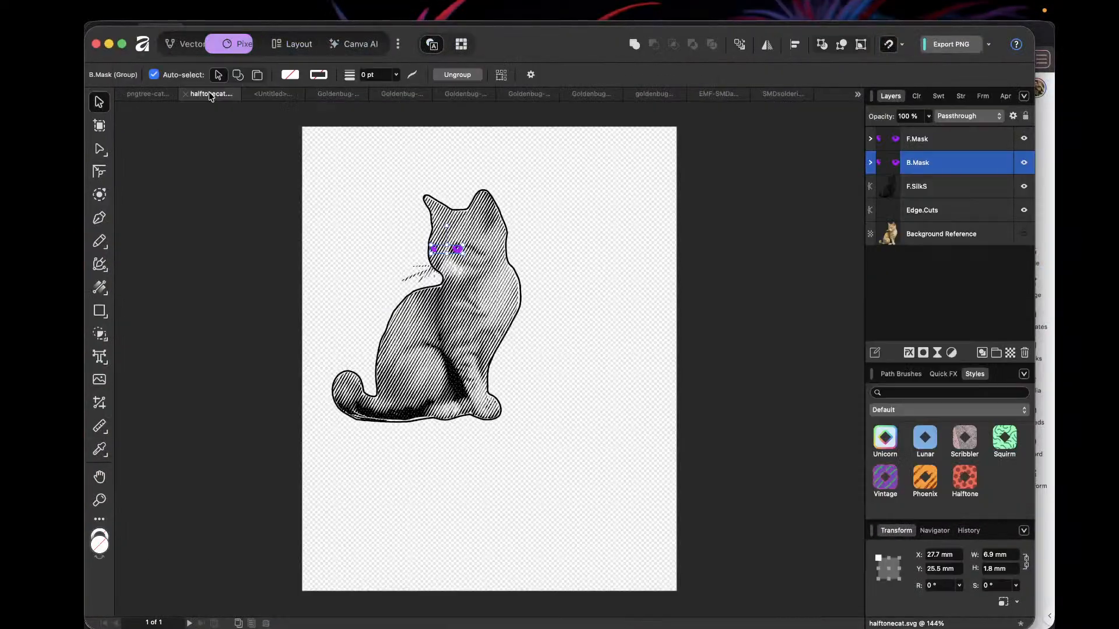
{"action": "left_click", "coordinate": [363, 278]}
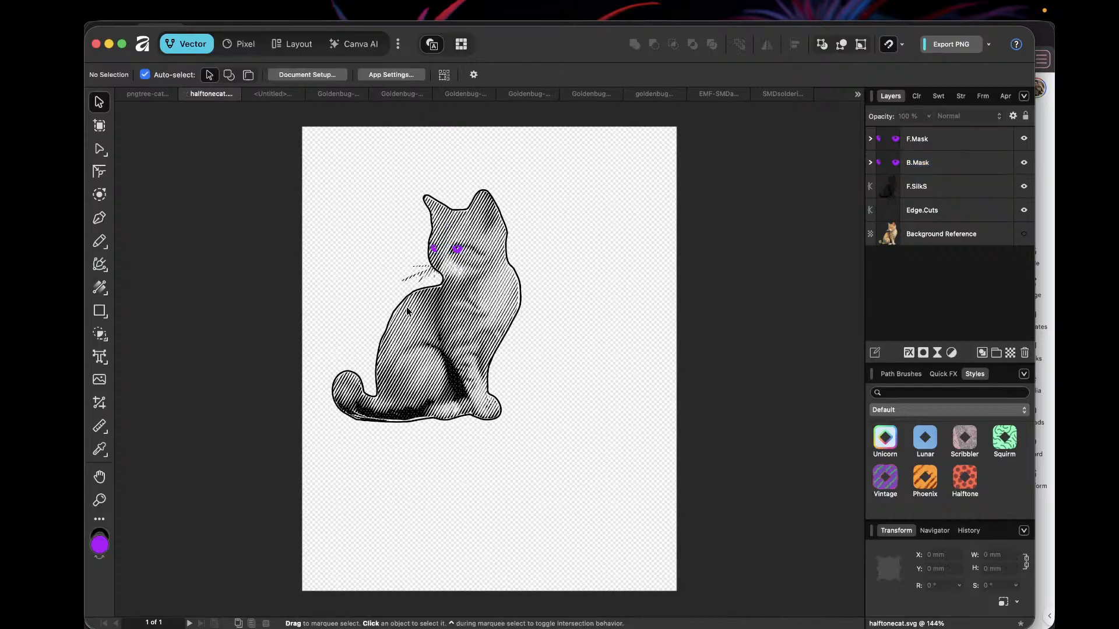
{"action": "scroll", "coordinate": [408, 305], "scroll_direction": "up", "scroll_amount": 2}
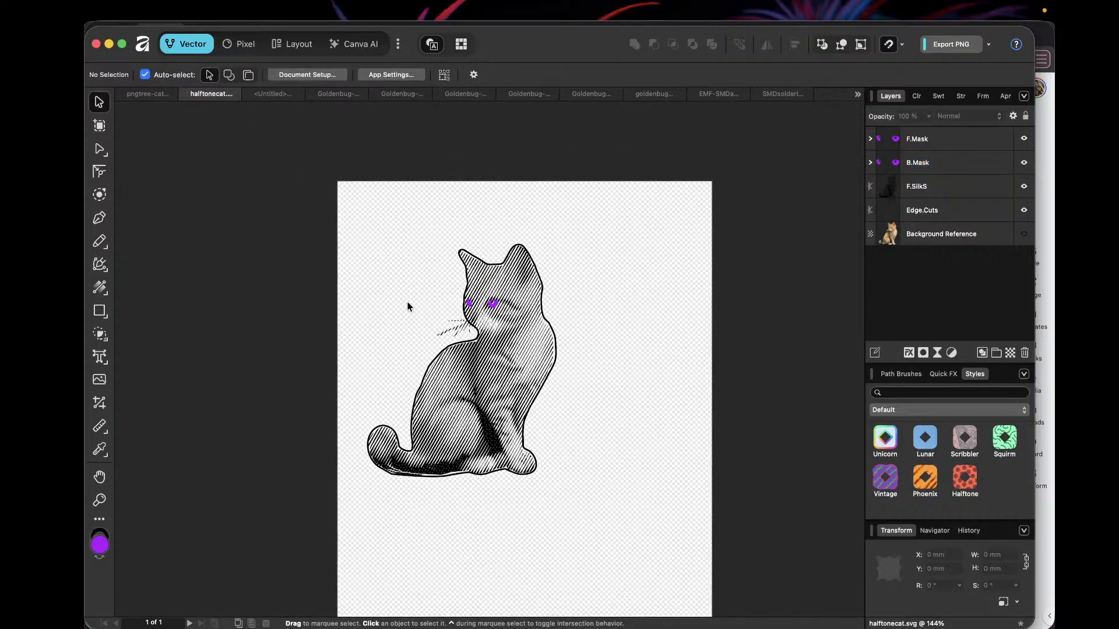
Step: View the original pngtree cat illustration, and return to halftonecat.svg to examine the halftone cat artwork at 281%
{"action": "left_click", "coordinate": [148, 95]}
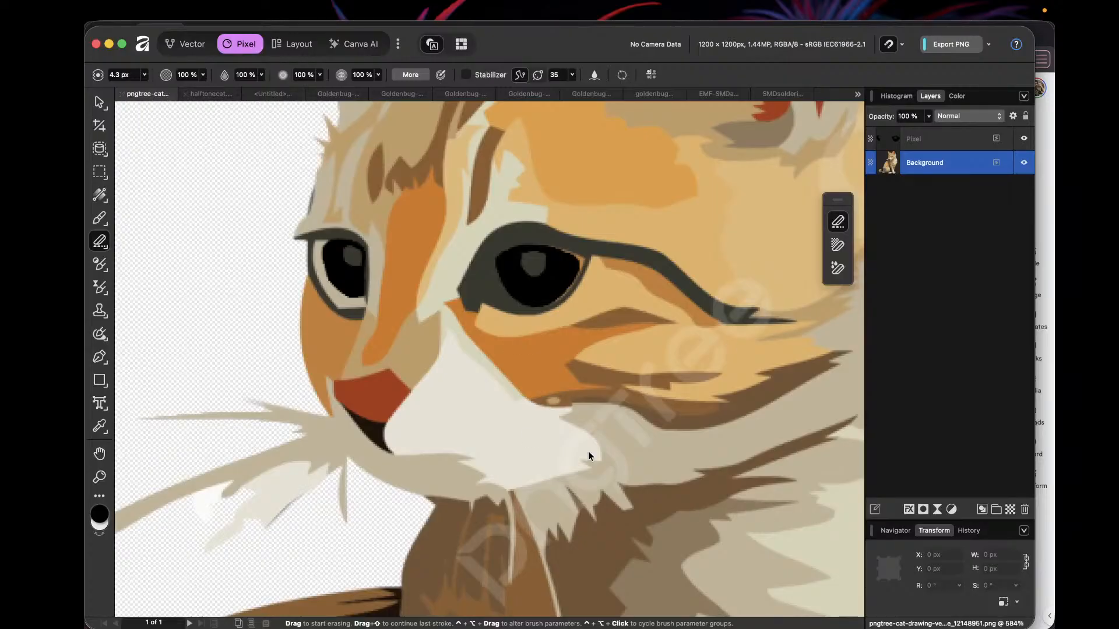
{"action": "key", "text": "ctrl+Tab"}
{"action": "scroll", "coordinate": [494, 302], "scroll_direction": "down", "scroll_amount": 3, "text": "ctrl"}
{"action": "scroll", "coordinate": [494, 302], "scroll_direction": "up", "scroll_amount": 5, "text": "ctrl"}
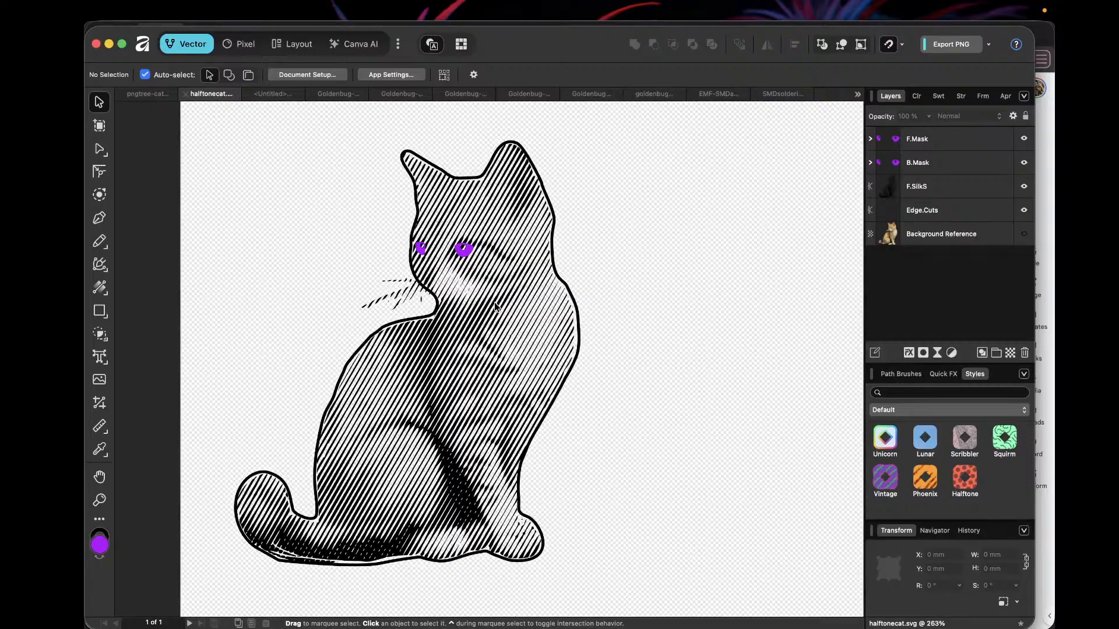
{"action": "scroll", "coordinate": [494, 302], "scroll_direction": "left", "scroll_amount": 3}
{"action": "scroll", "coordinate": [494, 302], "scroll_direction": "up", "scroll_amount": 2, "text": "ctrl"}
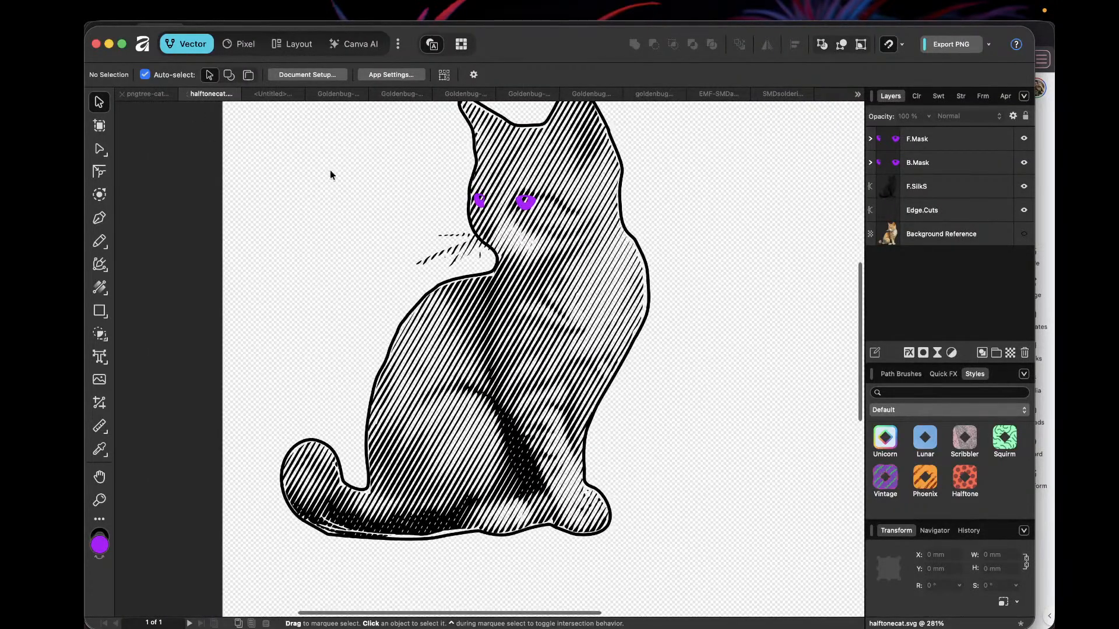
Step: View the whole original pngtree cat illustration at 143% zoom
{"action": "left_click", "coordinate": [148, 94]}
{"action": "scroll", "coordinate": [468, 304], "scroll_direction": "down", "scroll_amount": 5, "text": "ctrl"}
{"action": "scroll", "coordinate": [467, 303], "scroll_direction": "down", "scroll_amount": 1}
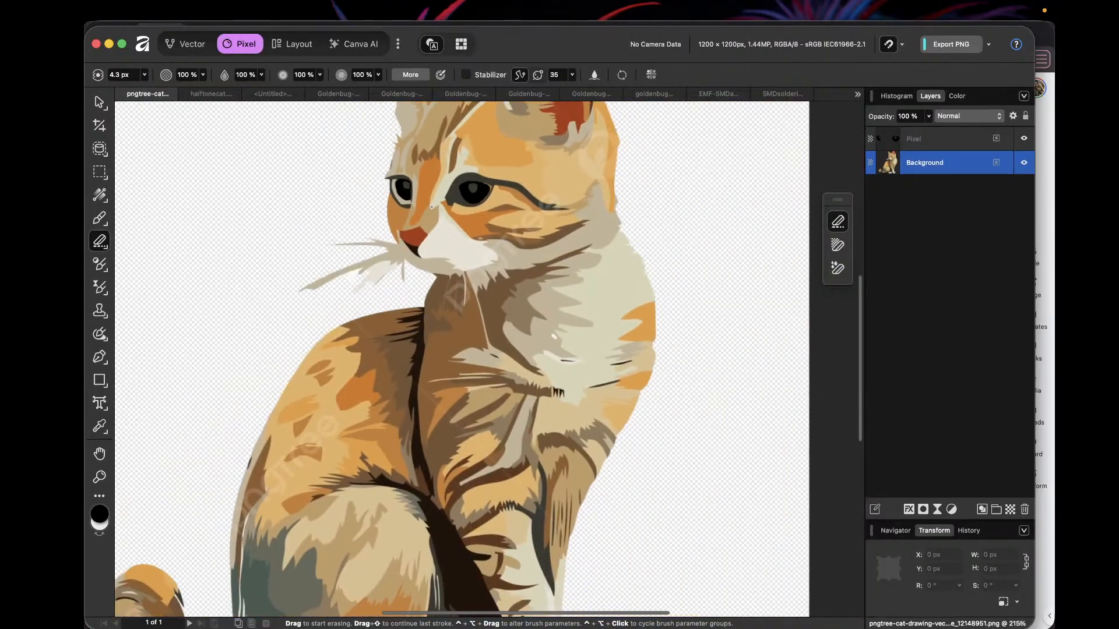
{"action": "scroll", "coordinate": [345, 266], "scroll_direction": "down", "scroll_amount": 3, "text": "ctrl"}
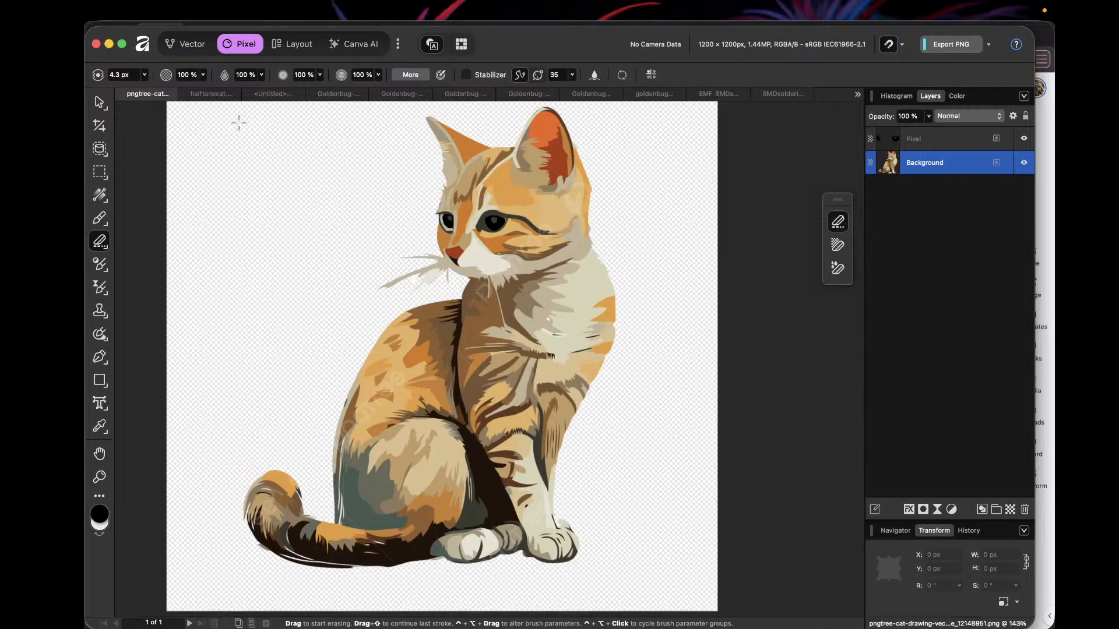
Step: Look through the pixel filter categories, including Detect, Lighting and Blur, and return to the halftonecat.svg document
{"action": "left_click", "coordinate": [228, 99]}
{"action": "left_click", "coordinate": [376, 11]}
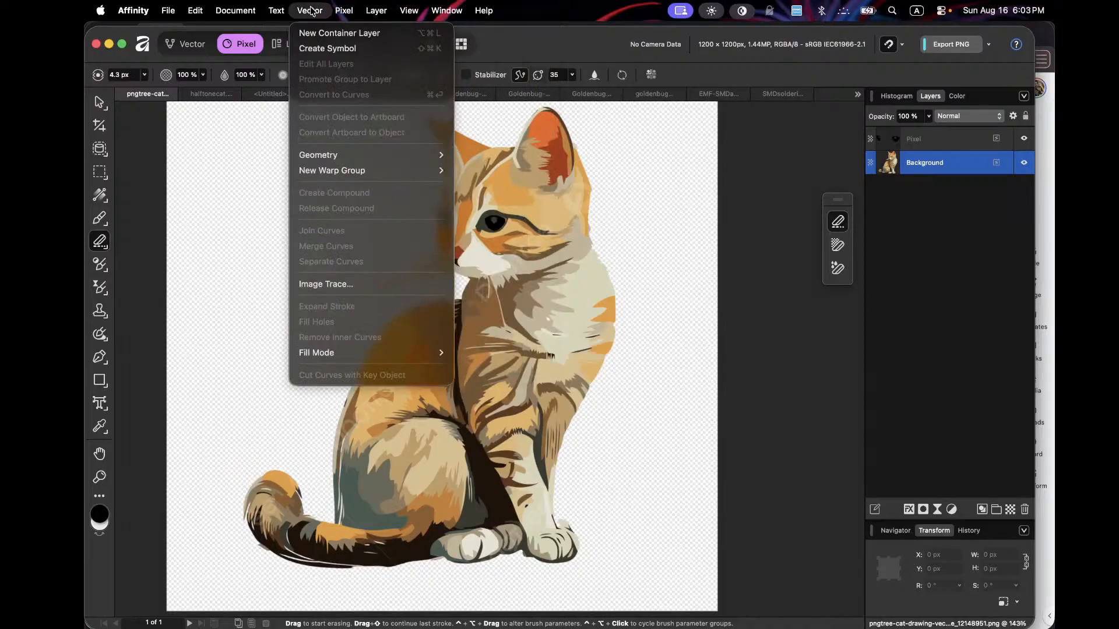
{"action": "mouse_move", "coordinate": [354, 13]}
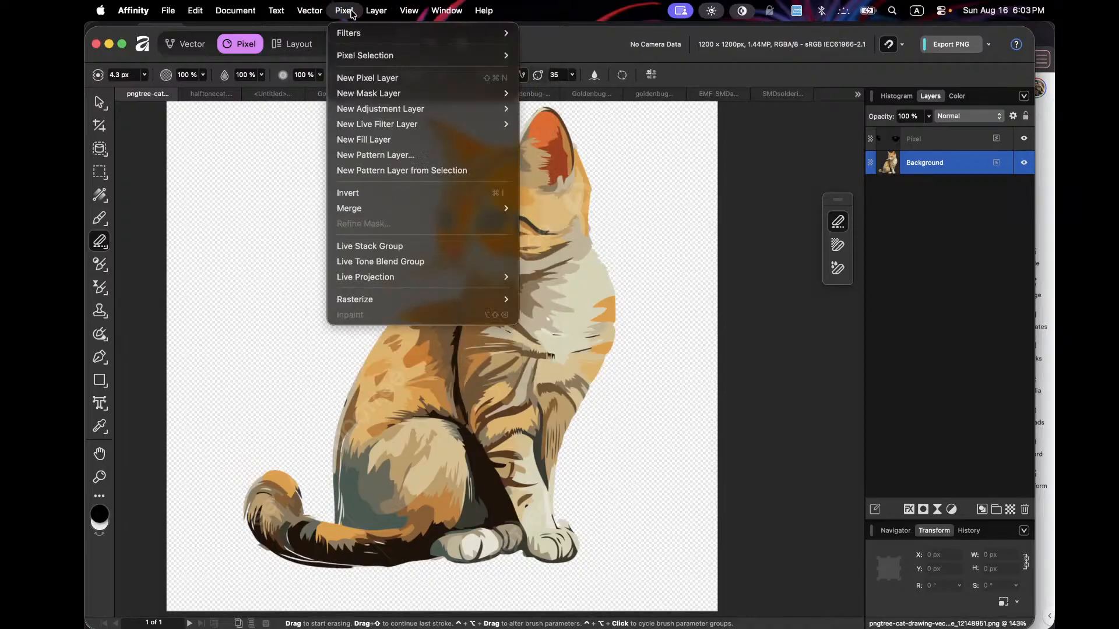
{"action": "mouse_move", "coordinate": [389, 35]}
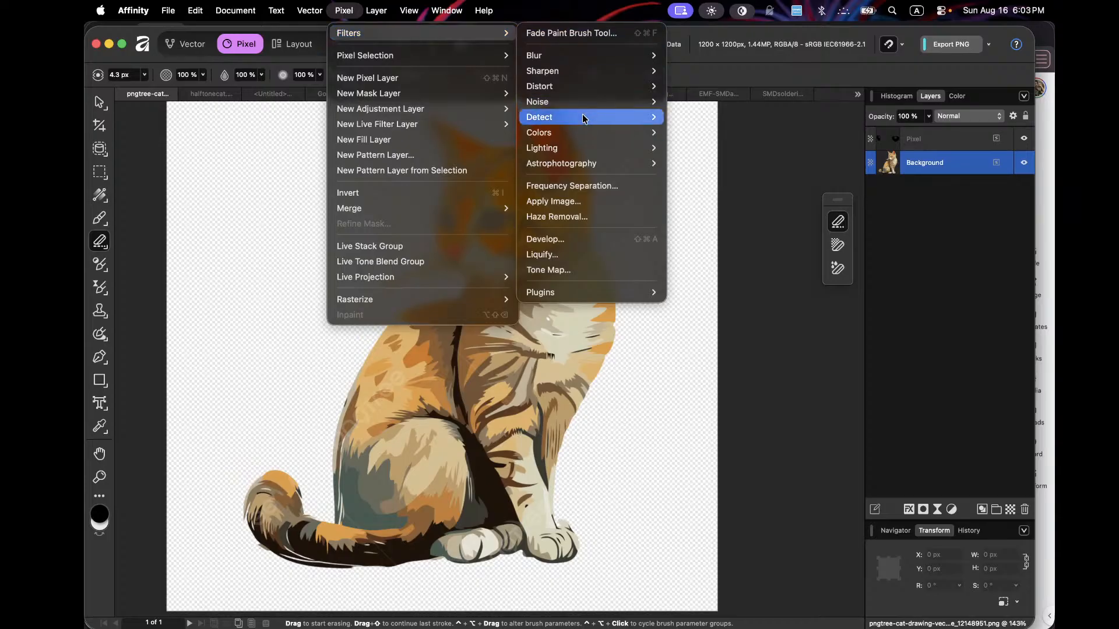
{"action": "mouse_move", "coordinate": [584, 95]}
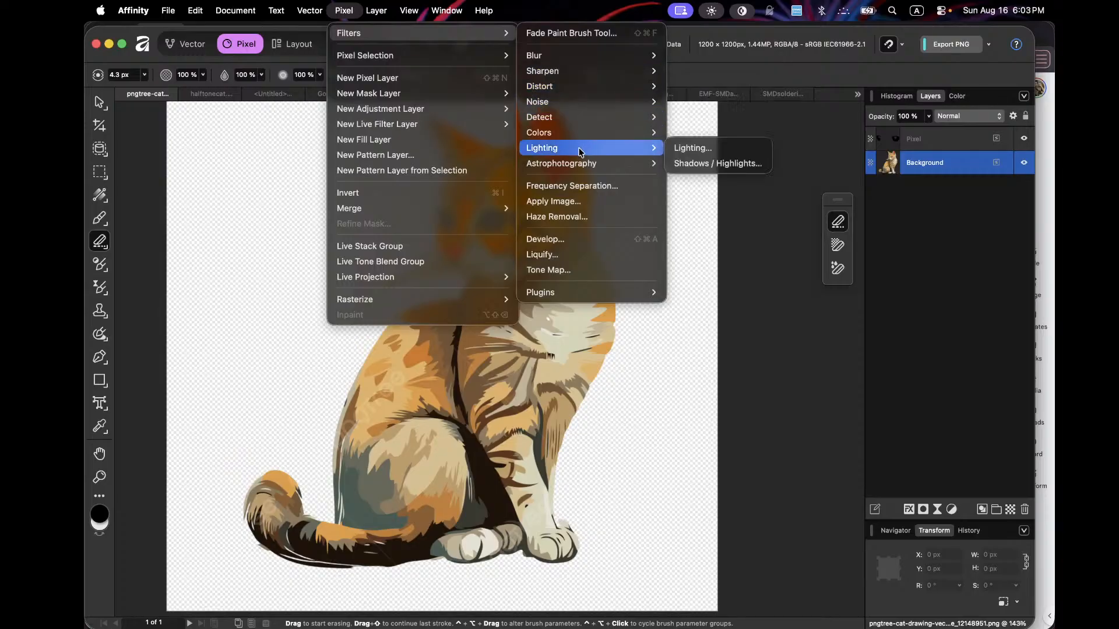
{"action": "mouse_move", "coordinate": [563, 163]}
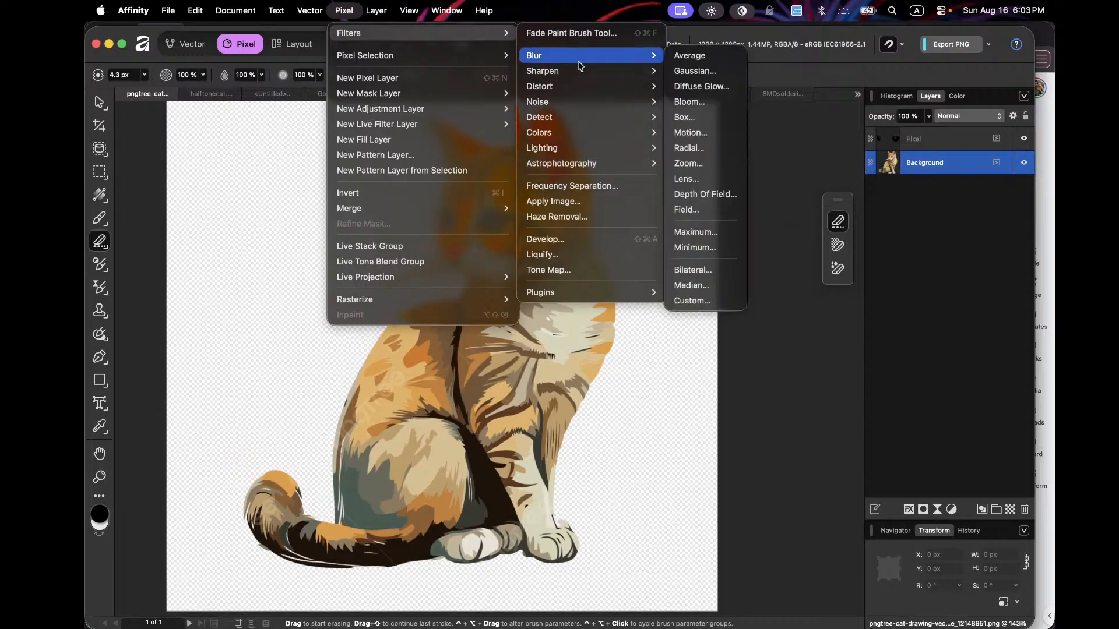
{"action": "left_click", "coordinate": [339, 11]}
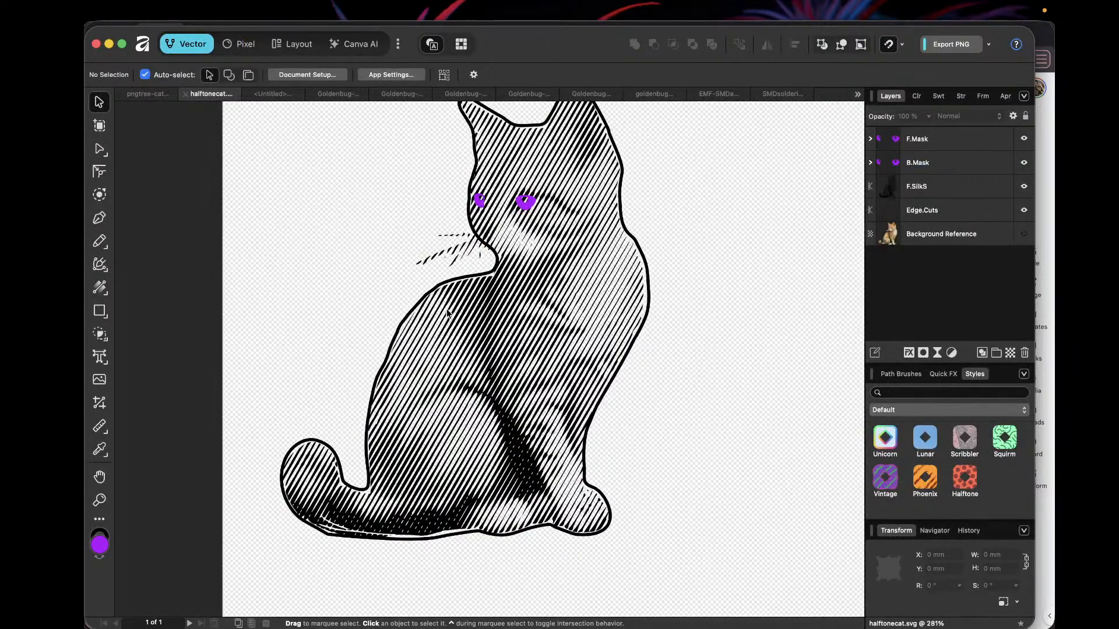
Step: Move the F.SilkS halftone artwork aside to X 25.9 mm, Y 13.7 mm and inspect its line detail apart from the outline
{"action": "left_click", "coordinate": [499, 312]}
{"action": "left_click_drag", "start_coordinate": [493, 315], "coordinate": [669, 312]}
{"action": "scroll", "coordinate": [688, 325], "scroll_direction": "up", "scroll_amount": 8}
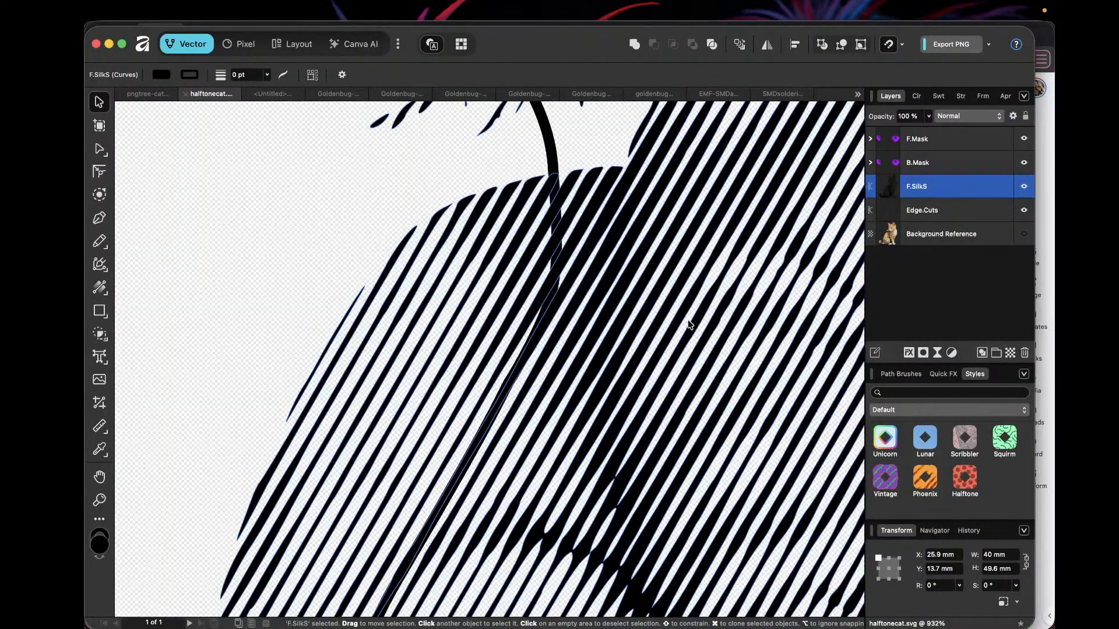
{"action": "scroll", "coordinate": [621, 345], "scroll_direction": "down", "scroll_amount": 6}
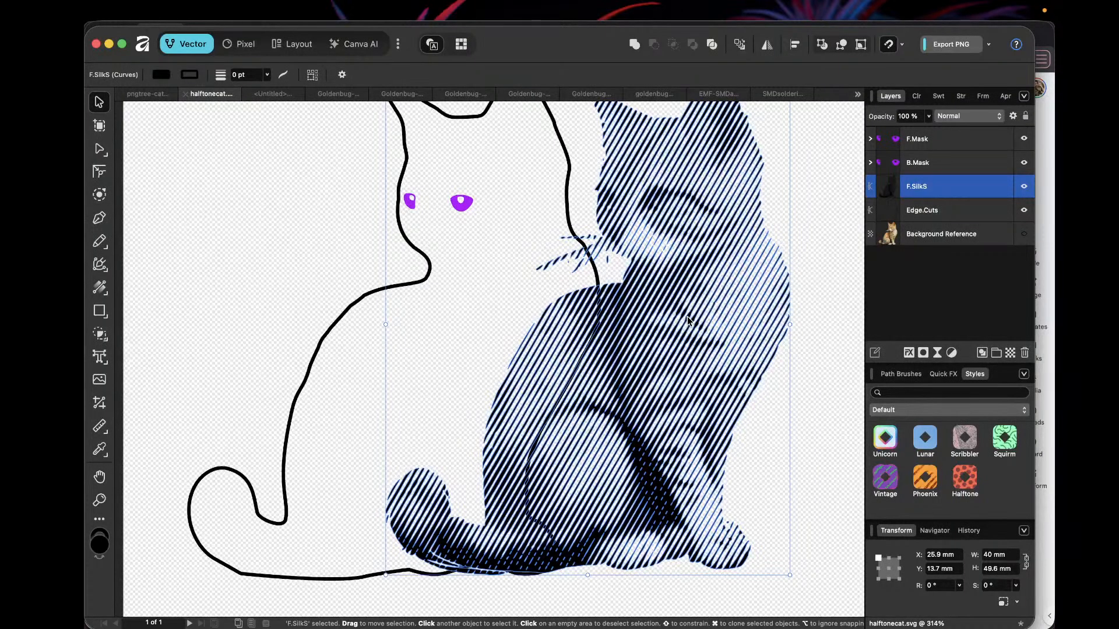
{"action": "scroll", "coordinate": [687, 316], "scroll_direction": "down", "scroll_amount": 4, "text": "ctrl"}
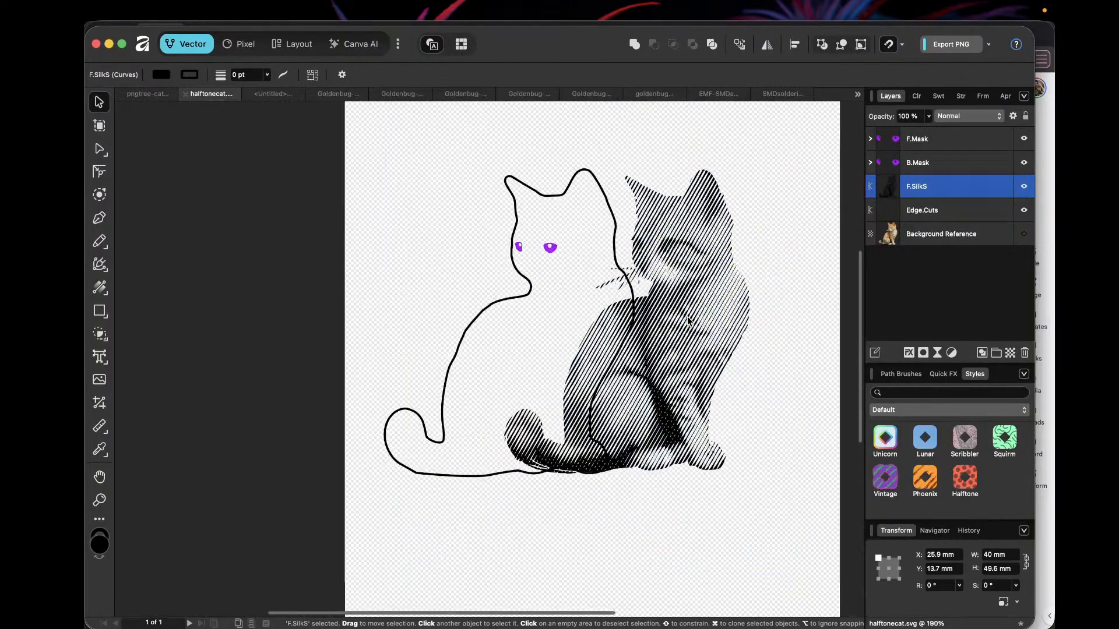
Step: Move the F.SilkS halftone back over the cat outline and nudge it into alignment at X 6.5 mm, Y 13.7 mm
{"action": "left_click_drag", "start_coordinate": [687, 316], "coordinate": [569, 328]}
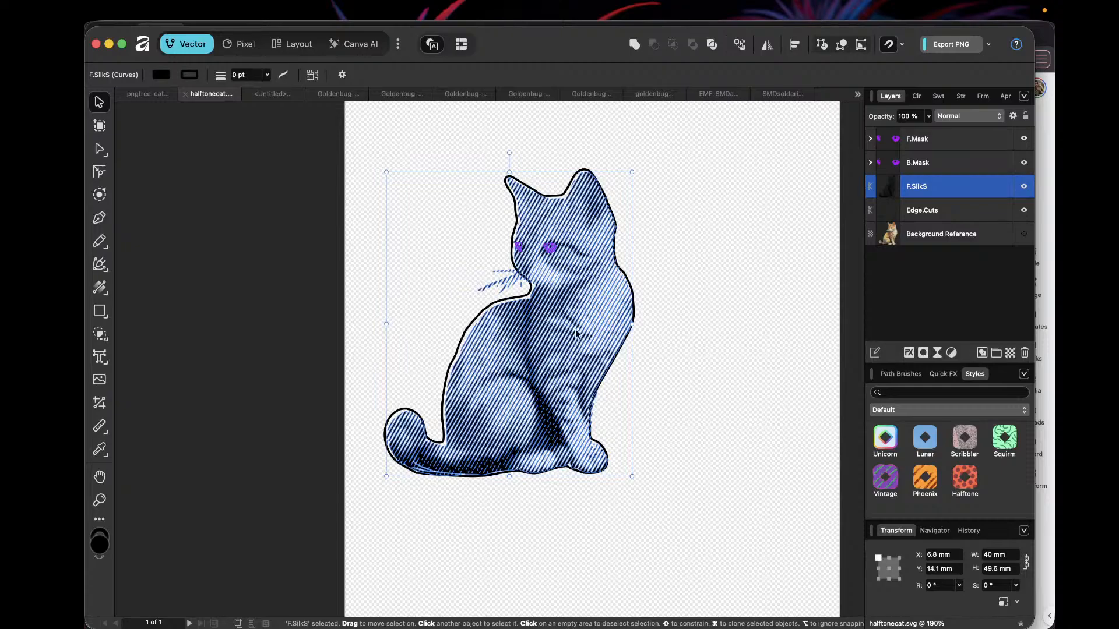
{"action": "scroll", "coordinate": [575, 330], "scroll_direction": "down", "scroll_amount": 8, "text": "ctrl"}
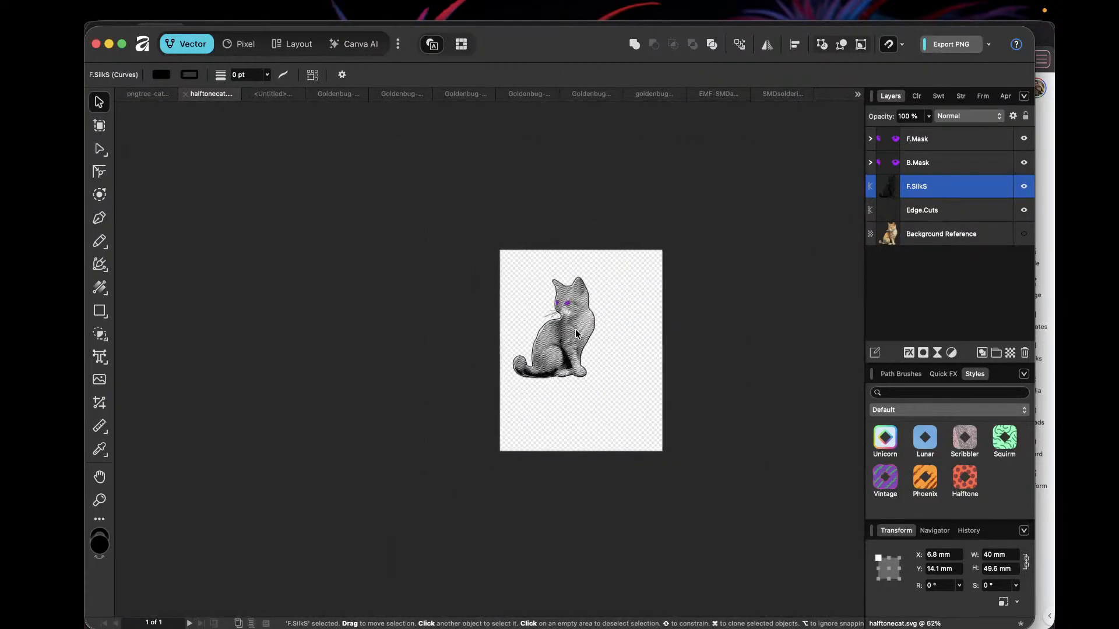
{"action": "scroll", "coordinate": [575, 333], "scroll_direction": "up", "scroll_amount": 8, "text": "ctrl"}
{"action": "scroll", "coordinate": [575, 331], "scroll_direction": "up", "scroll_amount": 5, "text": "ctrl"}
{"action": "scroll", "coordinate": [575, 331], "scroll_direction": "down", "scroll_amount": 3, "text": "ctrl"}
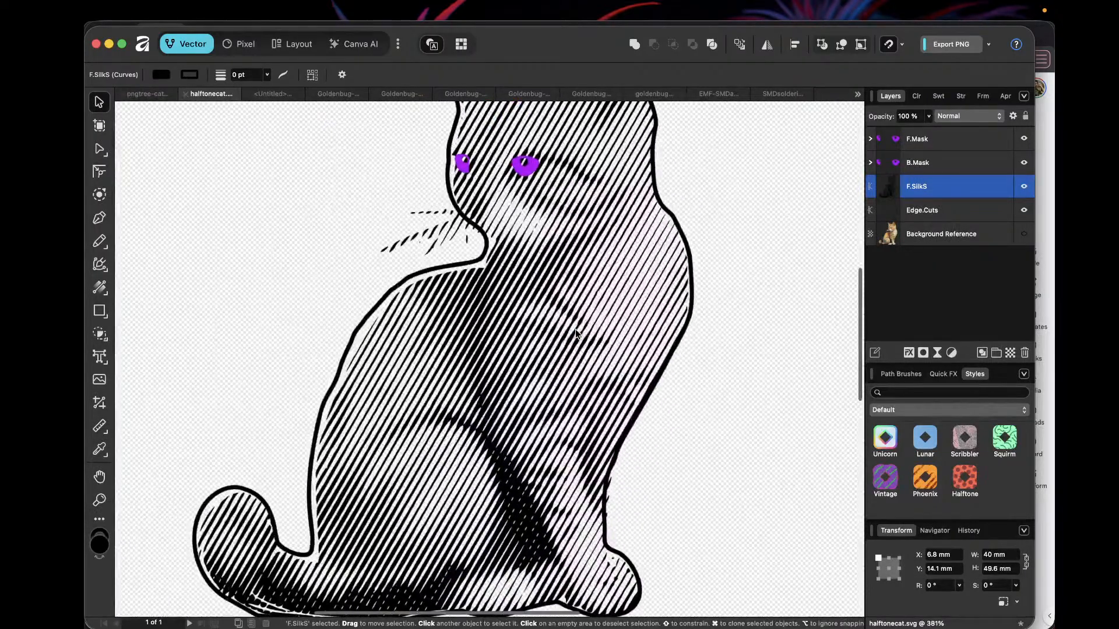
{"action": "key", "text": "Left"}
{"action": "key", "text": "Left"}
{"action": "key", "text": "Left"}
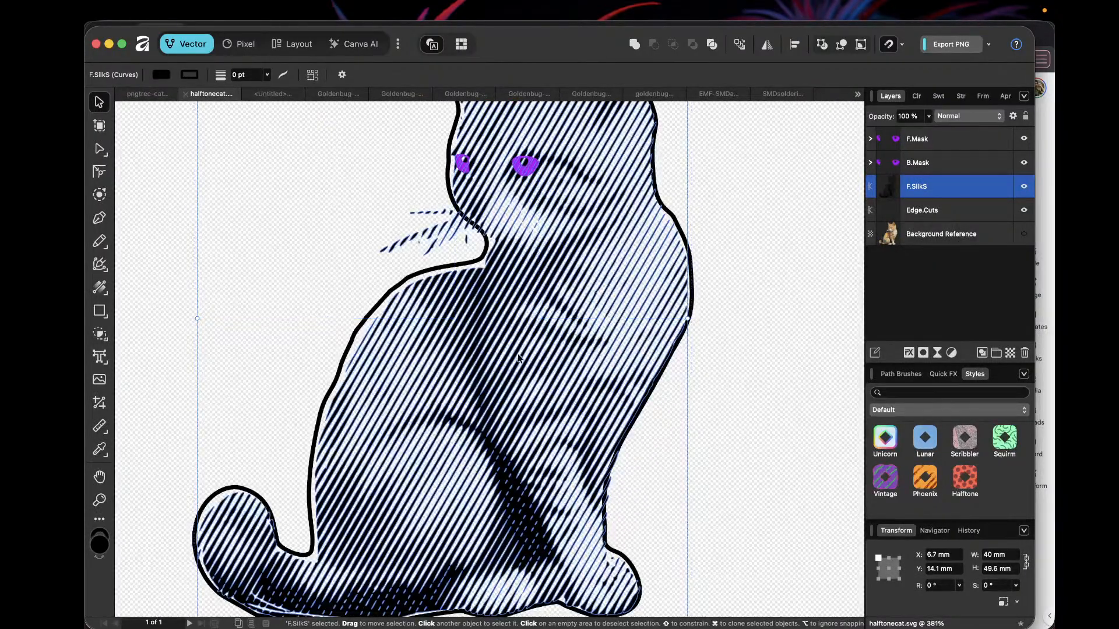
{"action": "key", "text": "Up"}
{"action": "key", "text": "Up"}
{"action": "key", "text": "Up"}
{"action": "key", "text": "Up"}
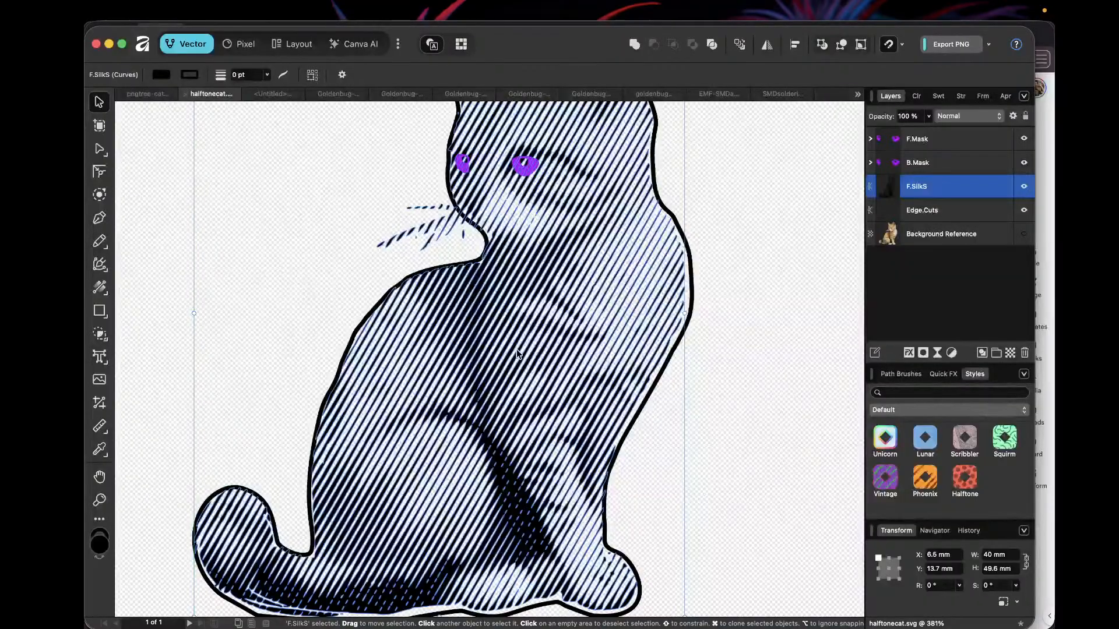
Step: Select the F.SilkS and Edge.Cuts layers in turn to compare the halftone artwork with the board outline
{"action": "left_click", "coordinate": [953, 210]}
{"action": "left_click", "coordinate": [954, 190]}
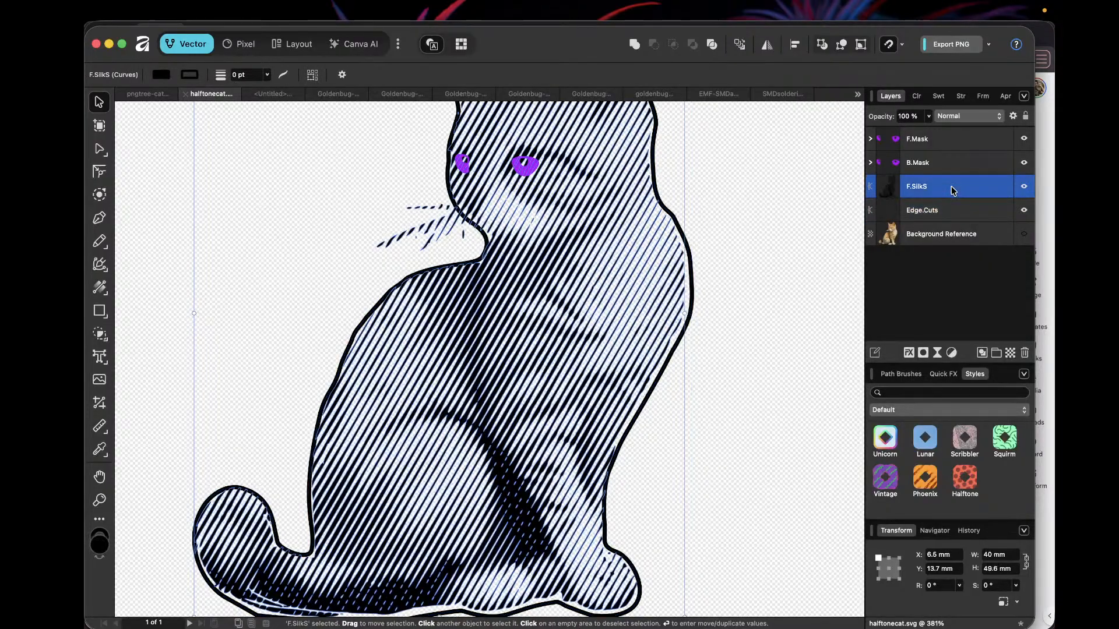
{"action": "left_click", "coordinate": [953, 215]}
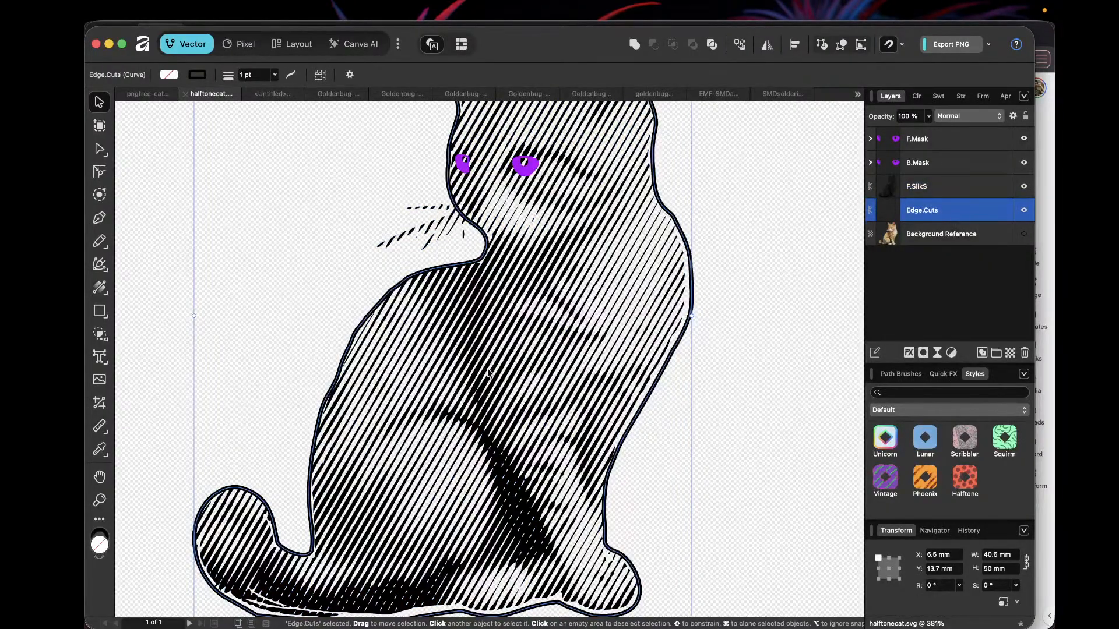
Step: Switch to KiCad and bring up the Image Converter from the KicadSpeedrun project window
{"action": "key", "text": "ctrl+Up"}
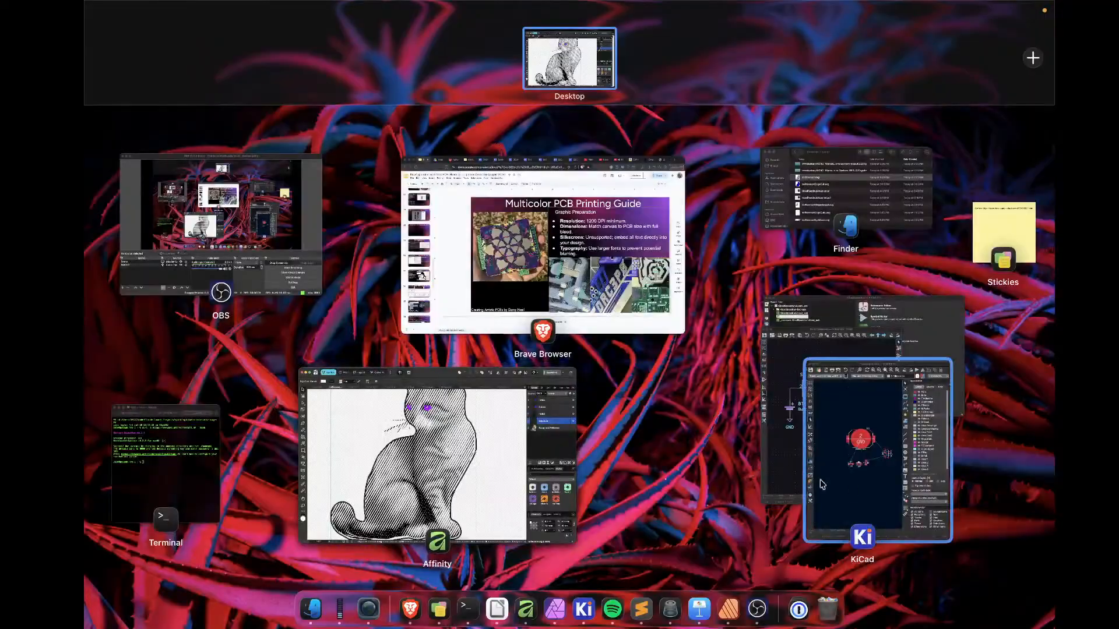
{"action": "left_click", "coordinate": [805, 477]}
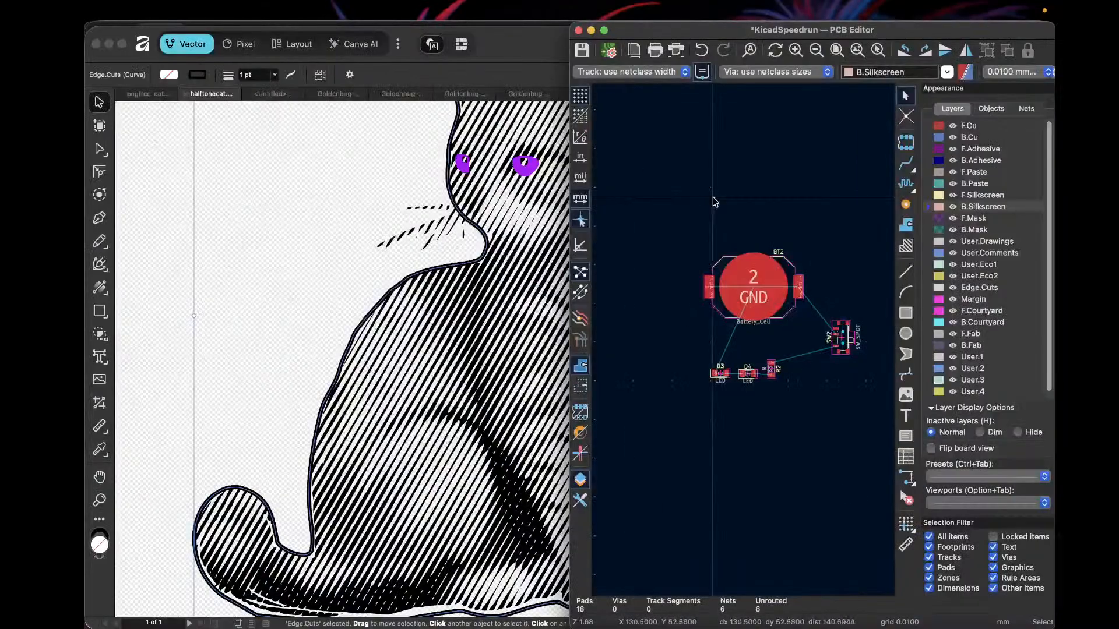
{"action": "key", "text": "ctrl+Up"}
{"action": "left_click", "coordinate": [954, 324]}
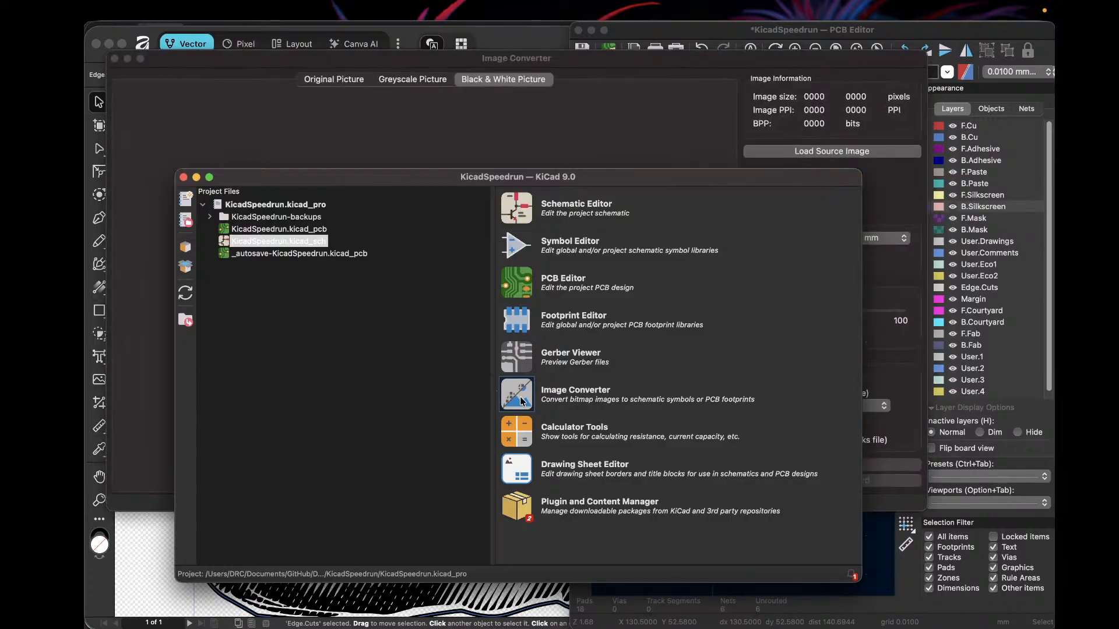
{"action": "left_click", "coordinate": [577, 122]}
Step: Load DRCprofileBW.png from the Desktop folder as the source image
{"action": "left_click", "coordinate": [814, 152]}
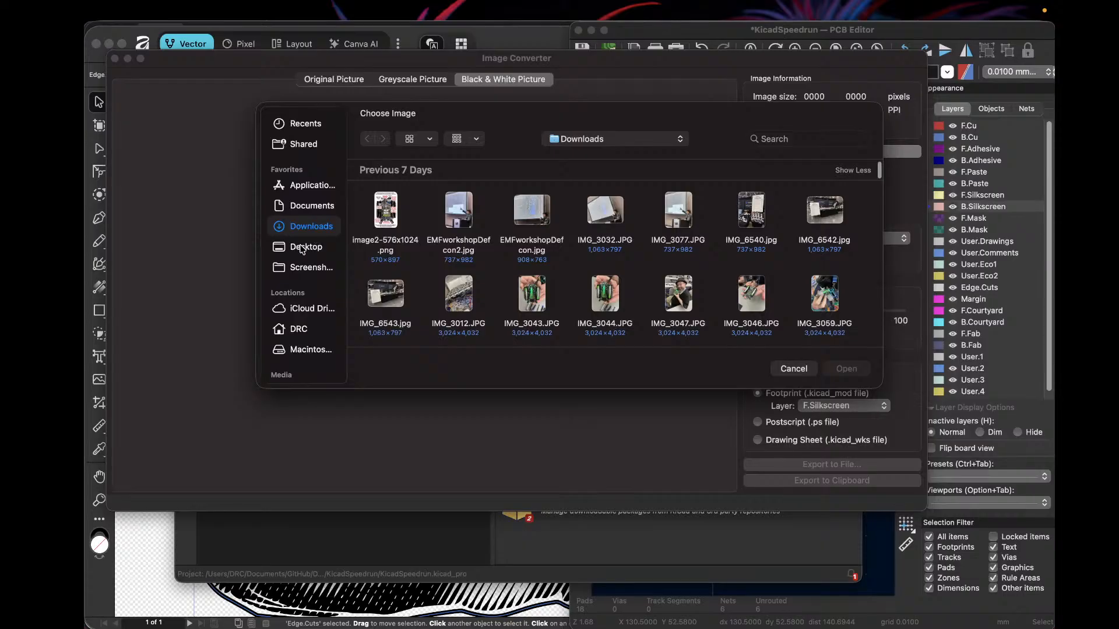
{"action": "left_click", "coordinate": [301, 247]}
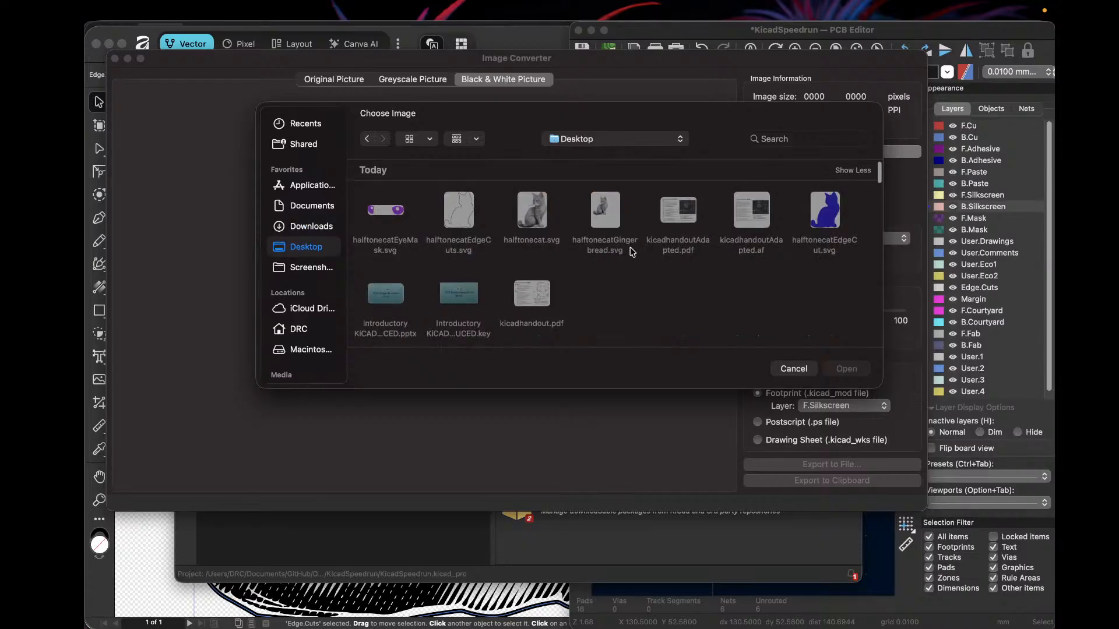
{"action": "scroll", "coordinate": [682, 270], "scroll_direction": "down", "scroll_amount": 10}
{"action": "scroll", "coordinate": [681, 270], "scroll_direction": "down", "scroll_amount": 5}
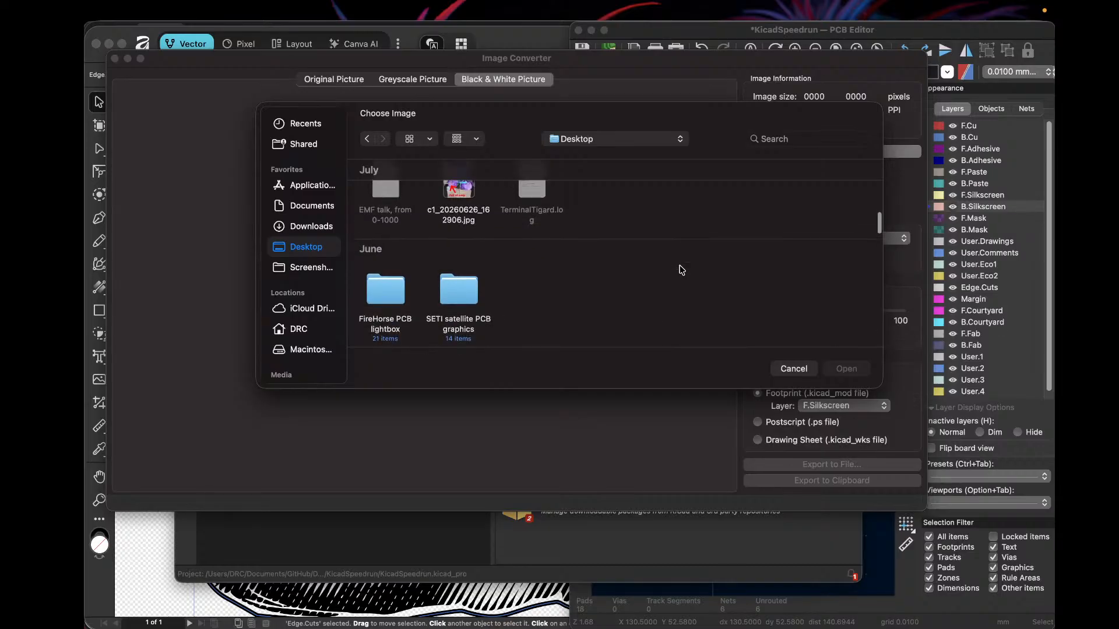
{"action": "scroll", "coordinate": [681, 269], "scroll_direction": "down", "scroll_amount": 10}
{"action": "scroll", "coordinate": [680, 269], "scroll_direction": "down", "scroll_amount": 8}
{"action": "scroll", "coordinate": [681, 270], "scroll_direction": "up", "scroll_amount": 1}
{"action": "scroll", "coordinate": [682, 270], "scroll_direction": "down", "scroll_amount": 1}
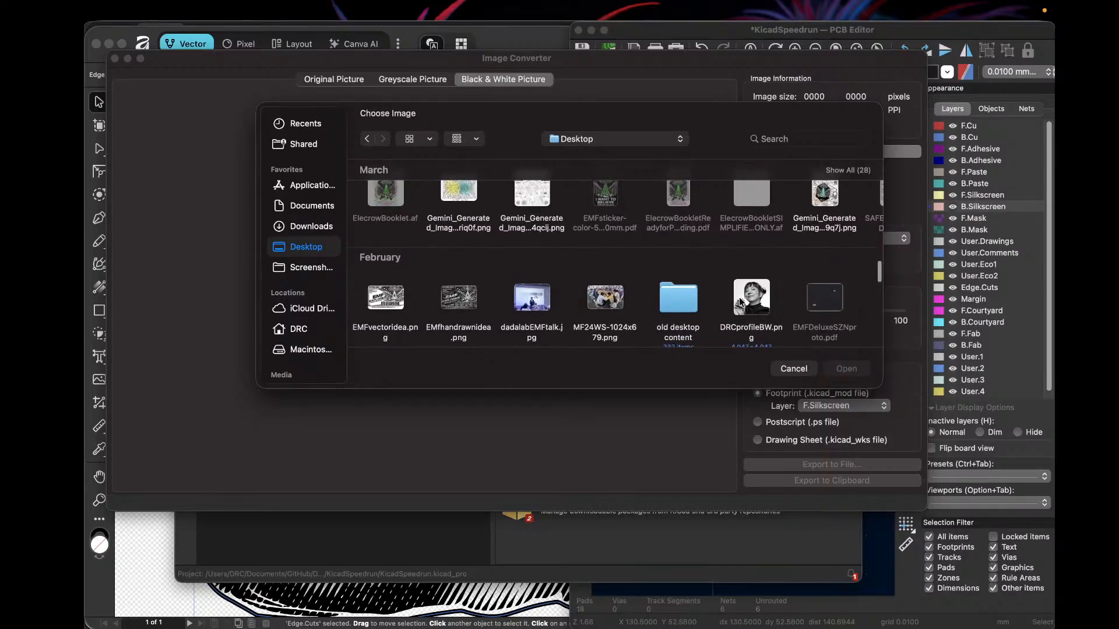
{"action": "left_click", "coordinate": [759, 303]}
{"action": "scroll", "coordinate": [759, 303], "scroll_direction": "up", "scroll_amount": 1}
{"action": "left_click", "coordinate": [842, 368]}
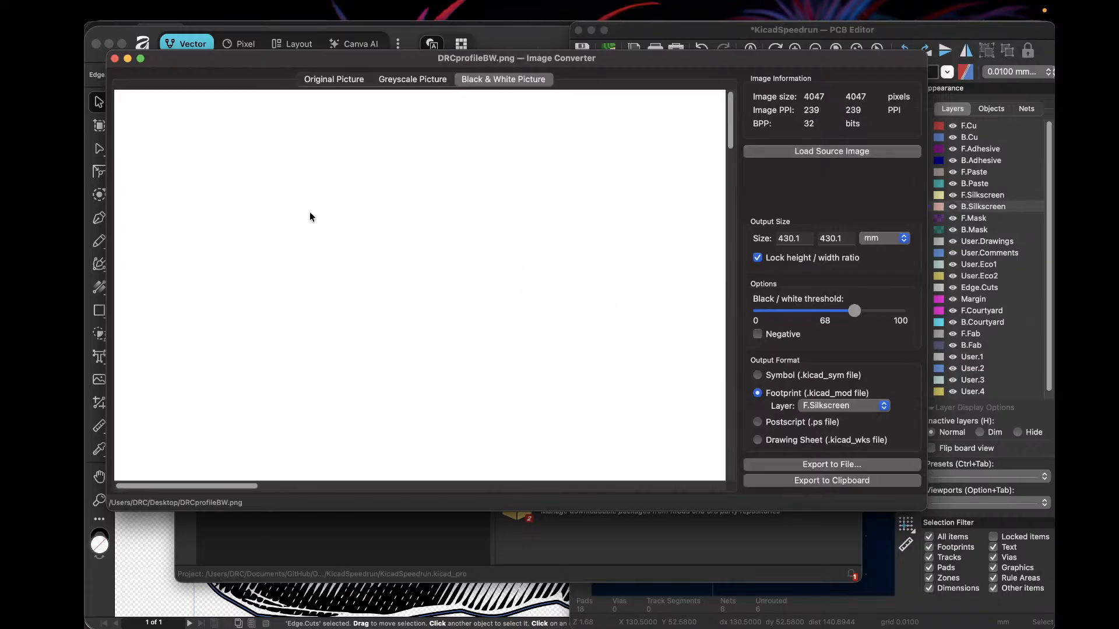
Step: Examine the black and white preview of the portrait around the nose, eye and eyebrow
{"action": "scroll", "coordinate": [512, 236], "scroll_direction": "down", "scroll_amount": 10}
{"action": "scroll", "coordinate": [512, 236], "scroll_direction": "right", "scroll_amount": 5}
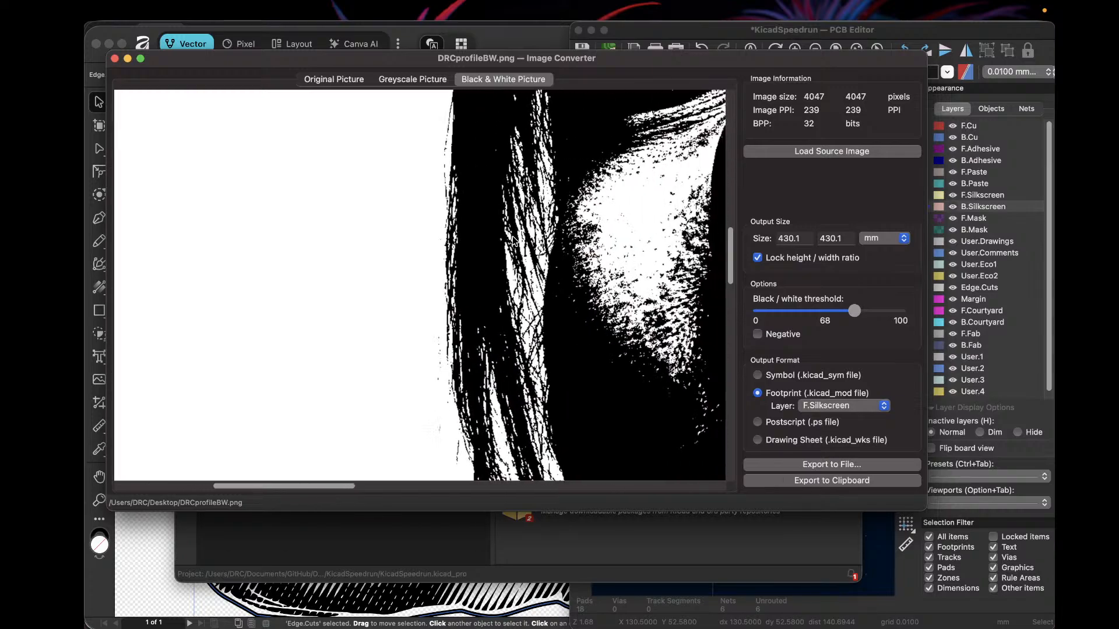
{"action": "scroll", "coordinate": [512, 236], "scroll_direction": "right", "scroll_amount": 5}
{"action": "scroll", "coordinate": [514, 241], "scroll_direction": "down", "scroll_amount": 3}
{"action": "scroll", "coordinate": [514, 241], "scroll_direction": "right", "scroll_amount": 3}
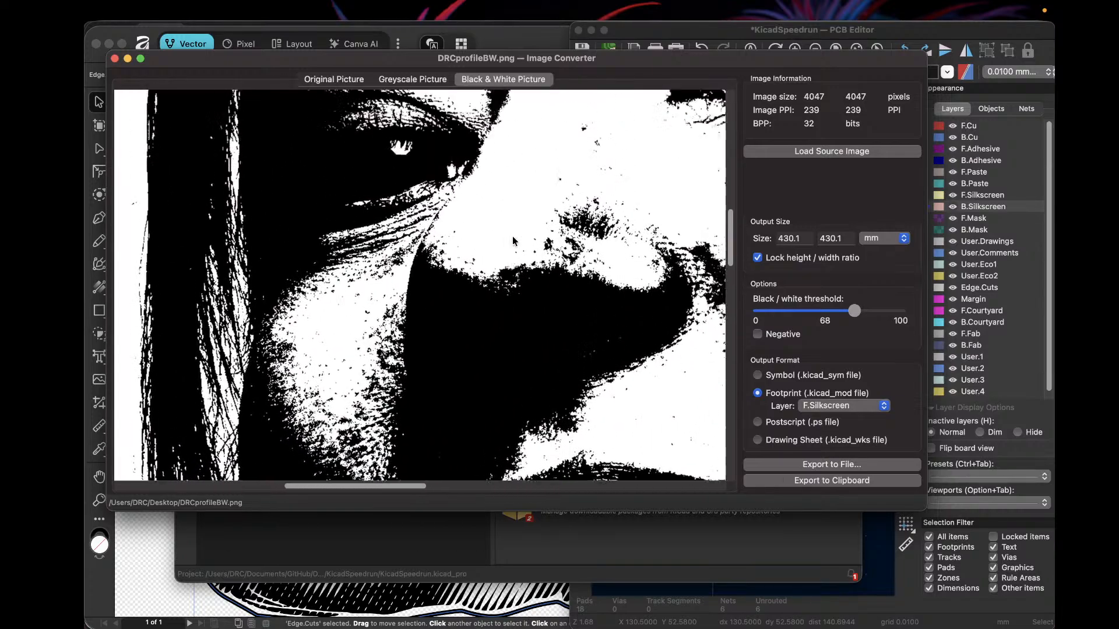
{"action": "scroll", "coordinate": [514, 240], "scroll_direction": "up", "scroll_amount": 5}
{"action": "scroll", "coordinate": [514, 241], "scroll_direction": "right", "scroll_amount": 3}
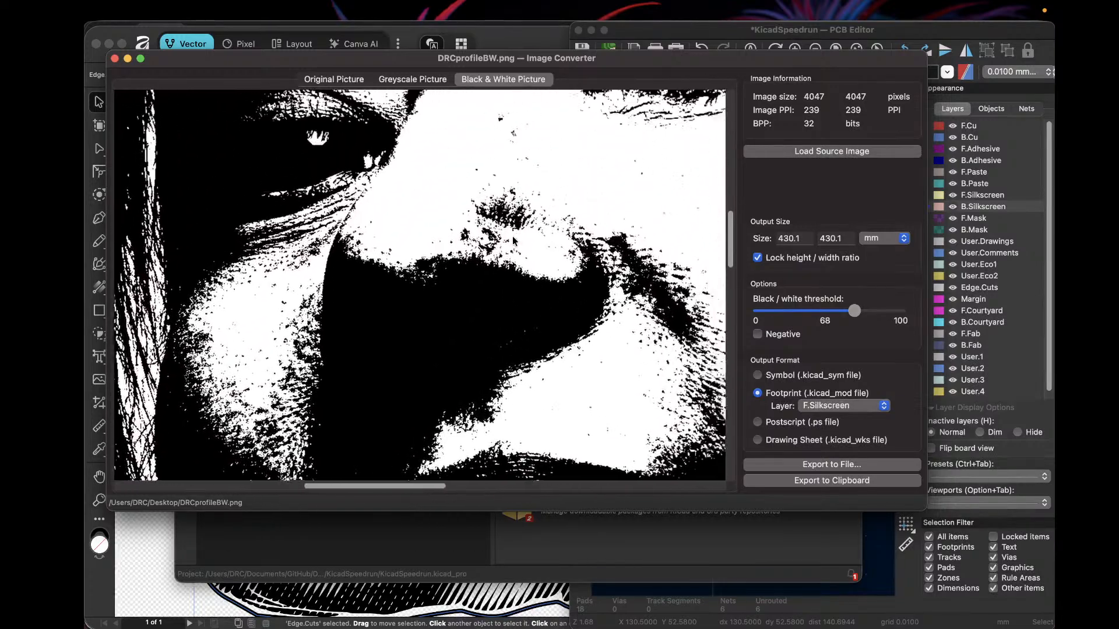
{"action": "scroll", "coordinate": [513, 239], "scroll_direction": "right", "scroll_amount": 1}
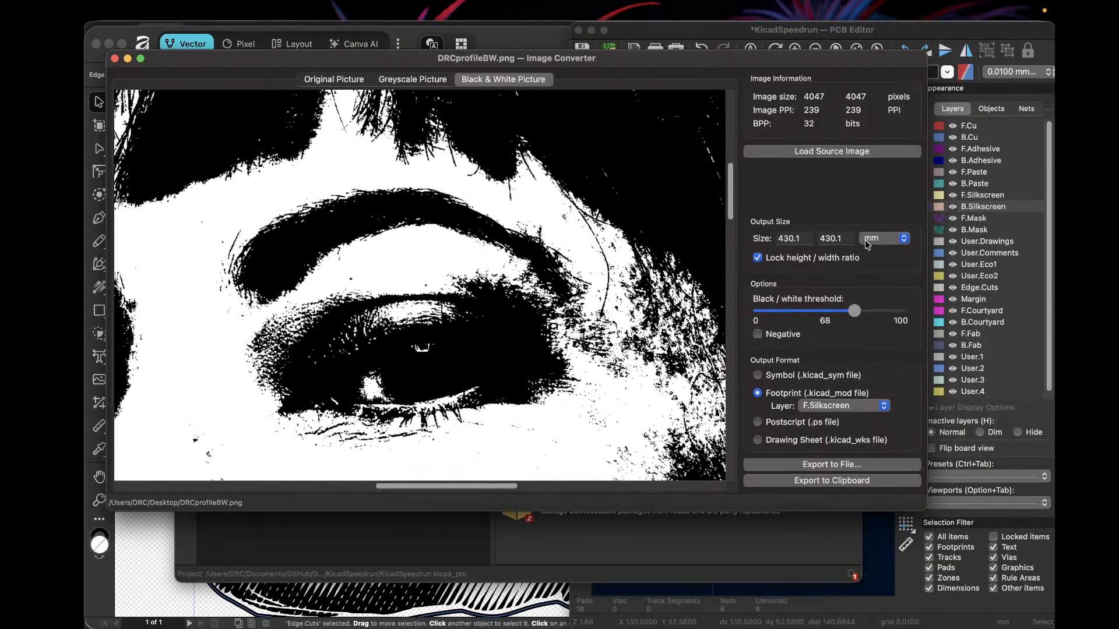
Step: Set the output size of the converted portrait to 75 mm, keeping the height/width ratio locked
{"action": "left_click", "coordinate": [843, 239]}
{"action": "double_click", "coordinate": [843, 239]}
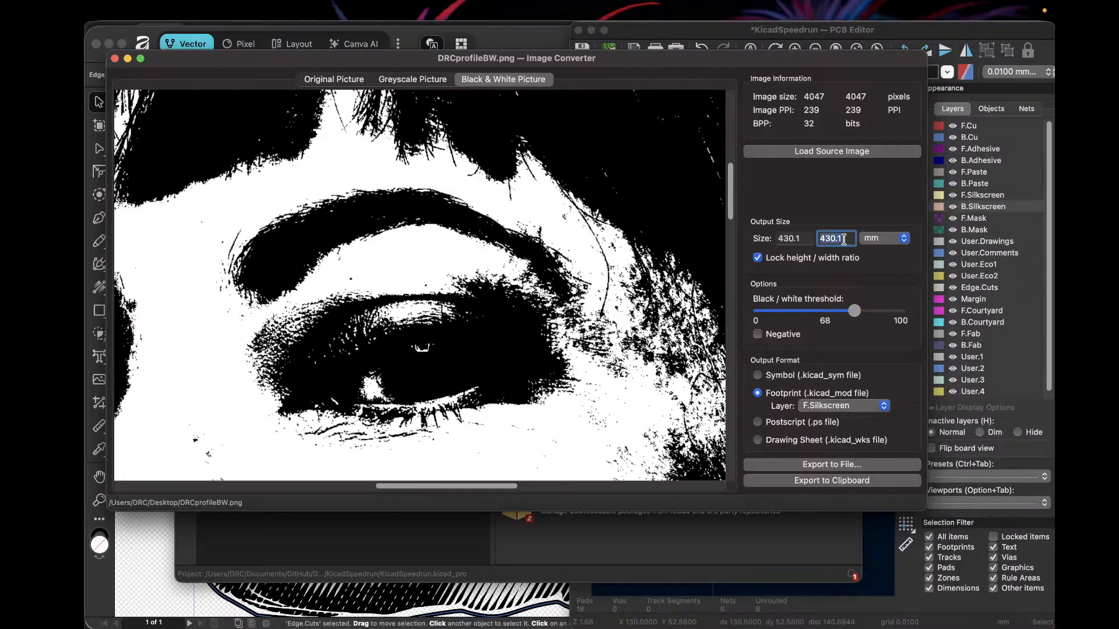
{"action": "type", "text": "75"}
{"action": "key", "text": "Tab"}
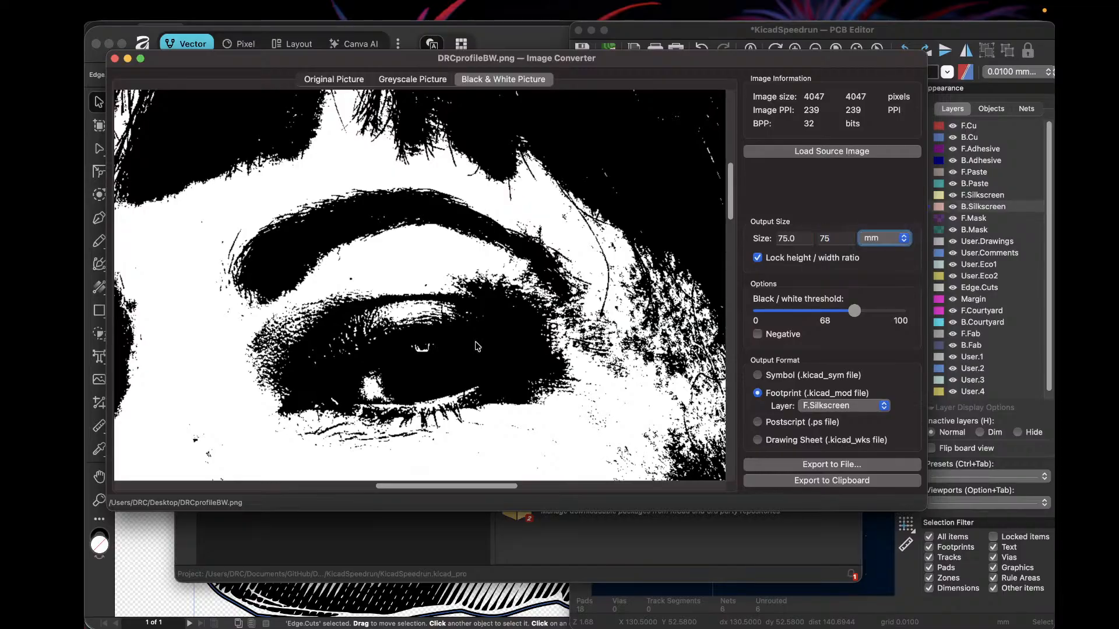
Step: Lower the black/white threshold to 56 and export the portrait to the clipboard as an F.Silkscreen footprint
{"action": "scroll", "coordinate": [430, 303], "scroll_direction": "down", "scroll_amount": 1}
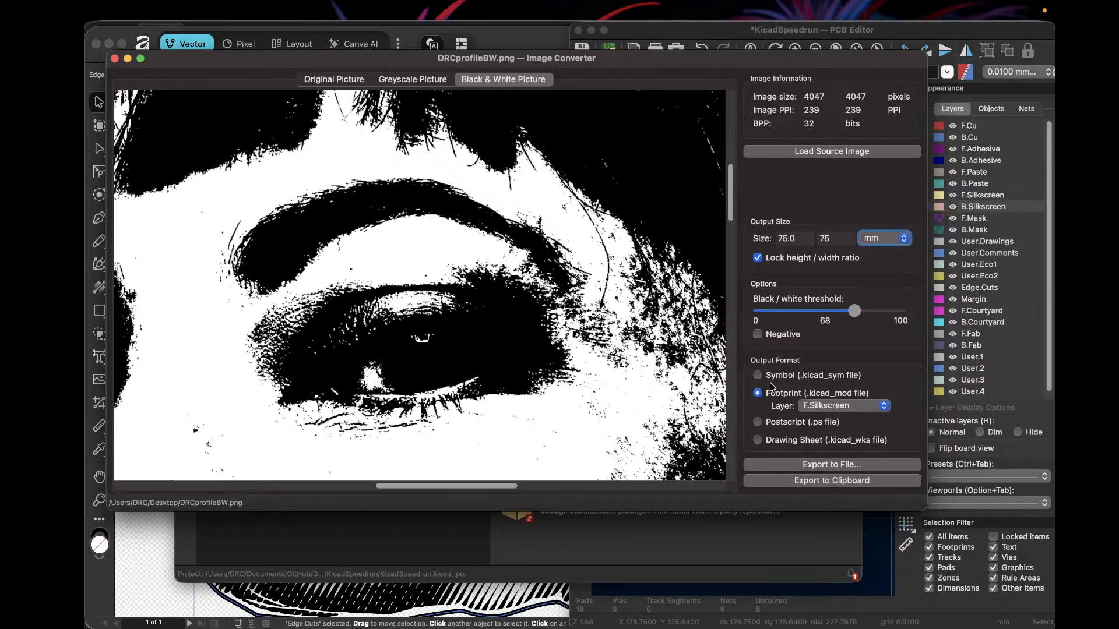
{"action": "mouse_move", "coordinate": [853, 311]}
{"action": "left_mouse_down"}
{"action": "mouse_move", "coordinate": [752, 313]}
{"action": "mouse_move", "coordinate": [889, 307]}
{"action": "mouse_move", "coordinate": [822, 312]}
{"action": "mouse_move", "coordinate": [837, 311]}
{"action": "left_mouse_up"}
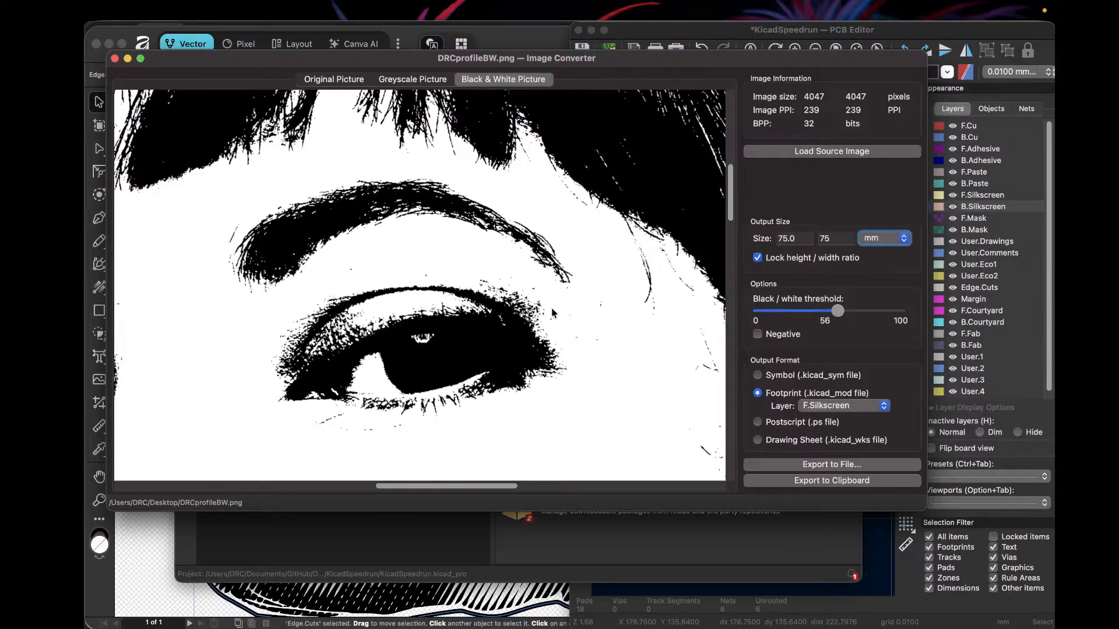
{"action": "left_click", "coordinate": [835, 482]}
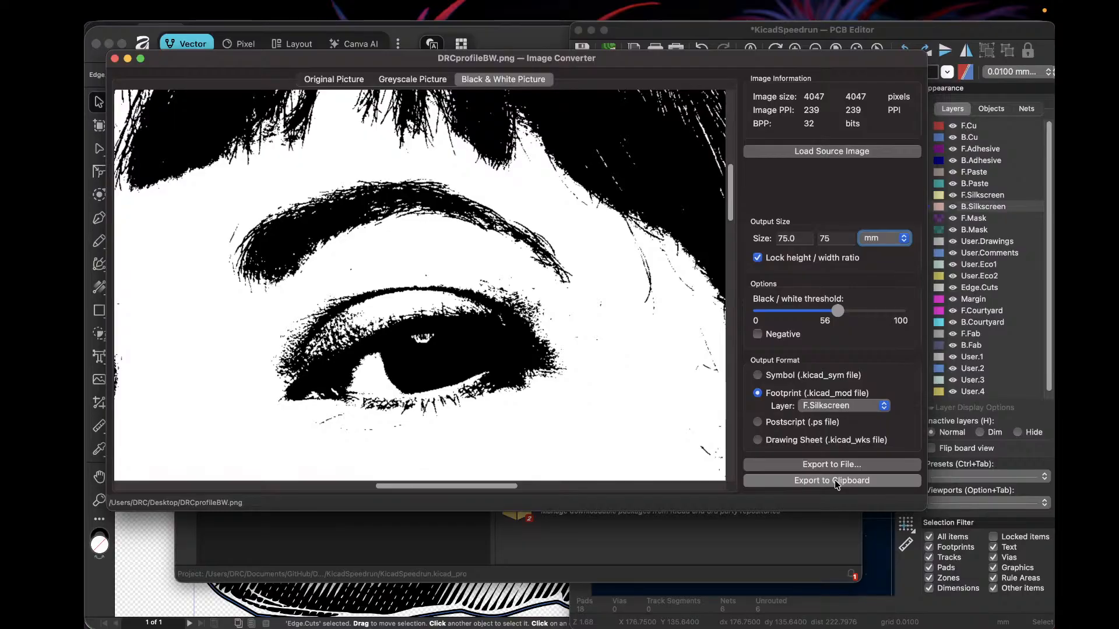
Step: Try to paste the exported portrait footprint onto the board in the PCB Editor, below the battery and LED components
{"action": "left_click", "coordinate": [880, 554]}
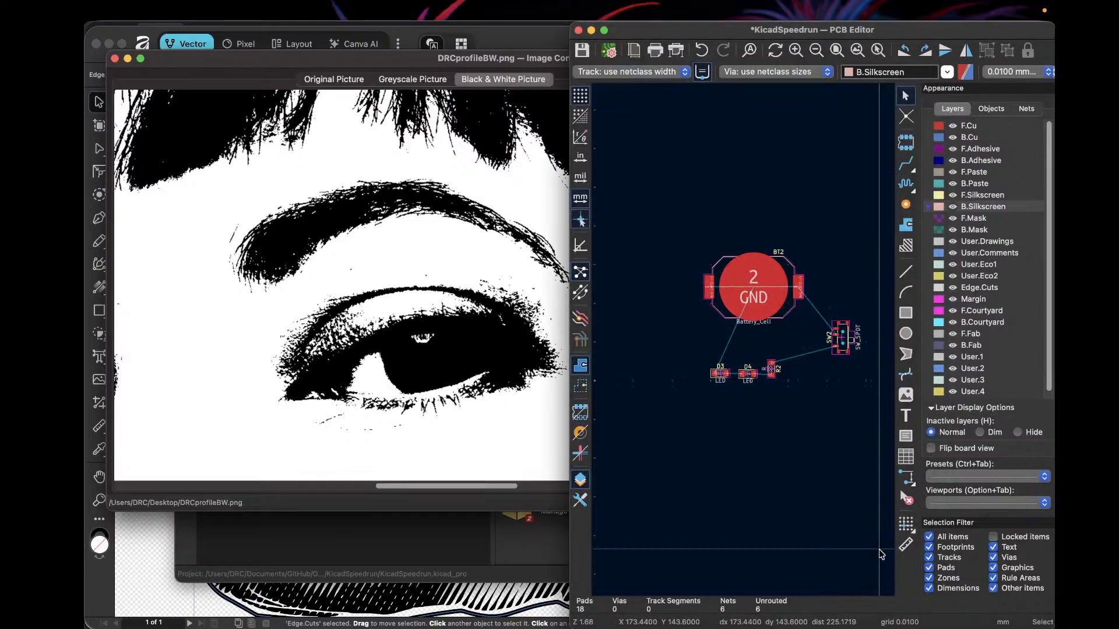
{"action": "middle_click_drag", "start_coordinate": [695, 423], "coordinate": [743, 340]}
{"action": "right_click", "coordinate": [743, 340]}
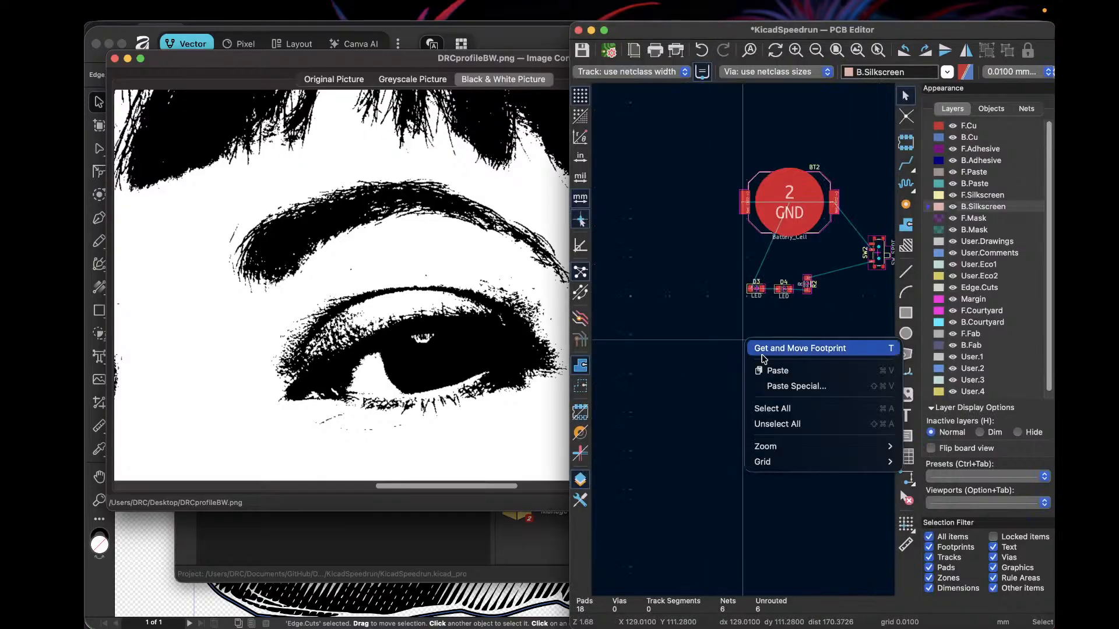
{"action": "left_click", "coordinate": [777, 374]}
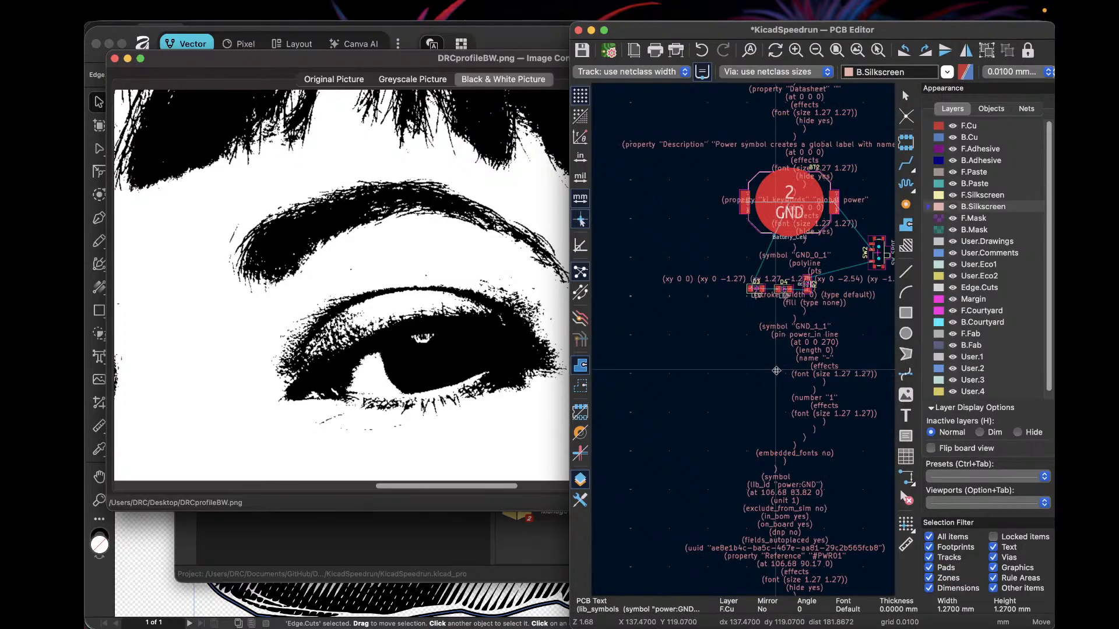
{"action": "left_click", "coordinate": [650, 373]}
{"action": "scroll", "coordinate": [651, 373], "scroll_direction": "down", "scroll_amount": 5}
{"action": "scroll", "coordinate": [743, 340], "scroll_direction": "up", "scroll_amount": 5}
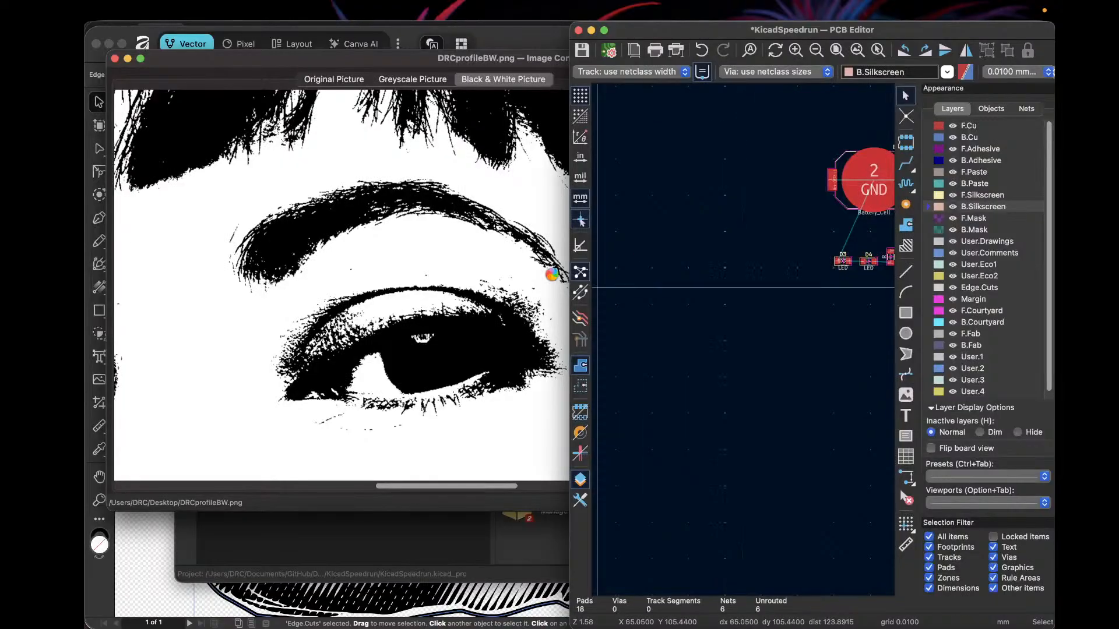
Step: Export the portrait to the clipboard again from the Image Converter and paste it onto the board below the battery and LED components
{"action": "left_click", "coordinate": [459, 271]}
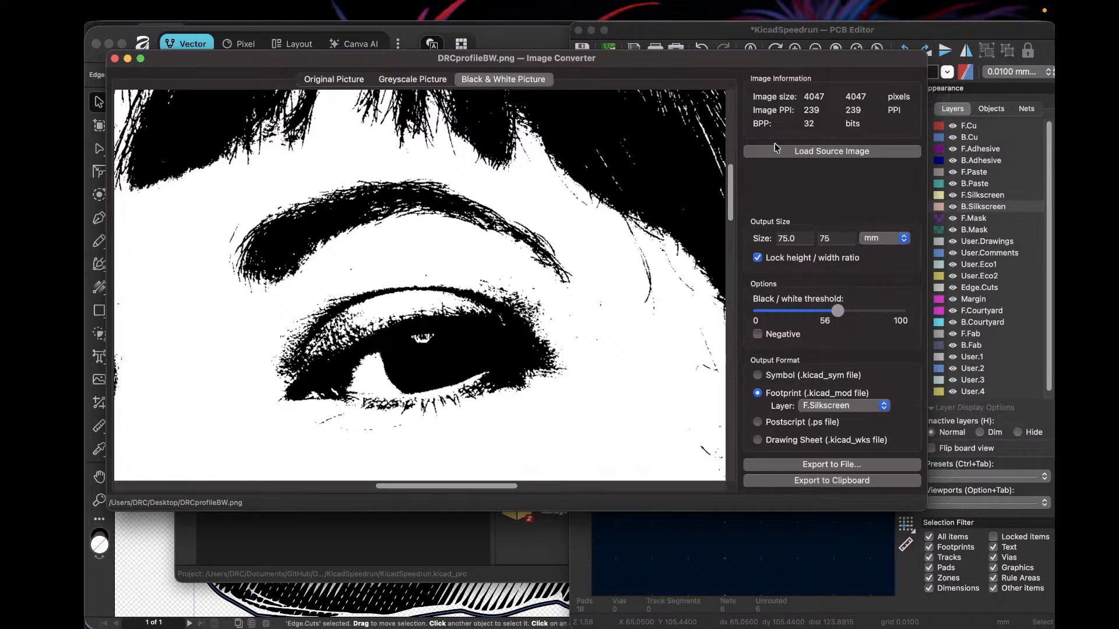
{"action": "left_click", "coordinate": [849, 480]}
{"action": "left_click", "coordinate": [722, 376]}
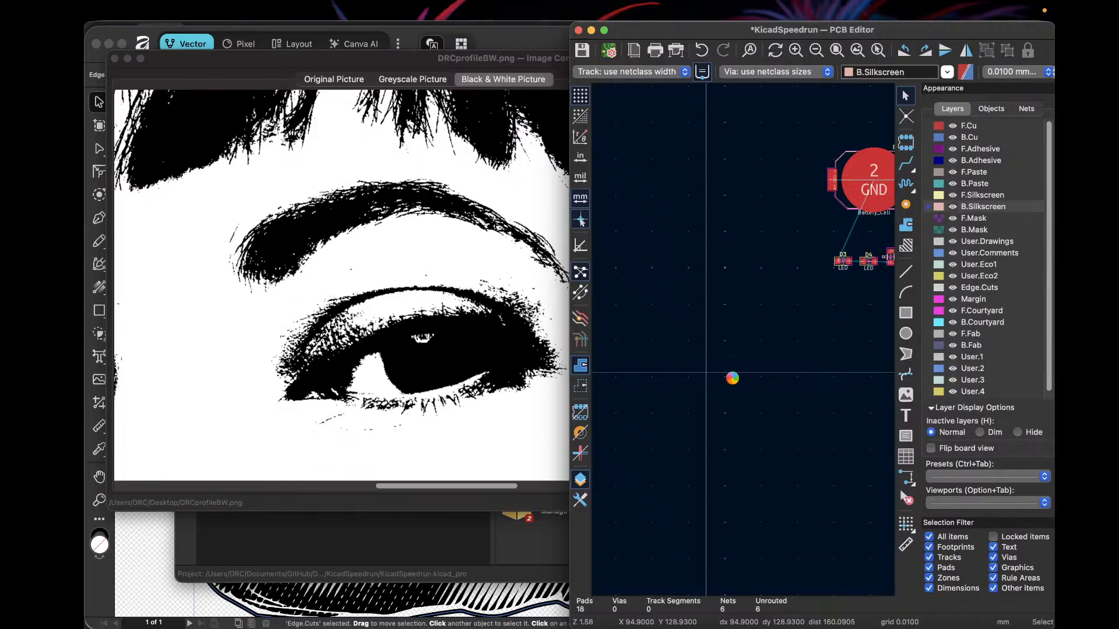
{"action": "scroll", "coordinate": [728, 383], "scroll_direction": "down", "scroll_amount": 4}
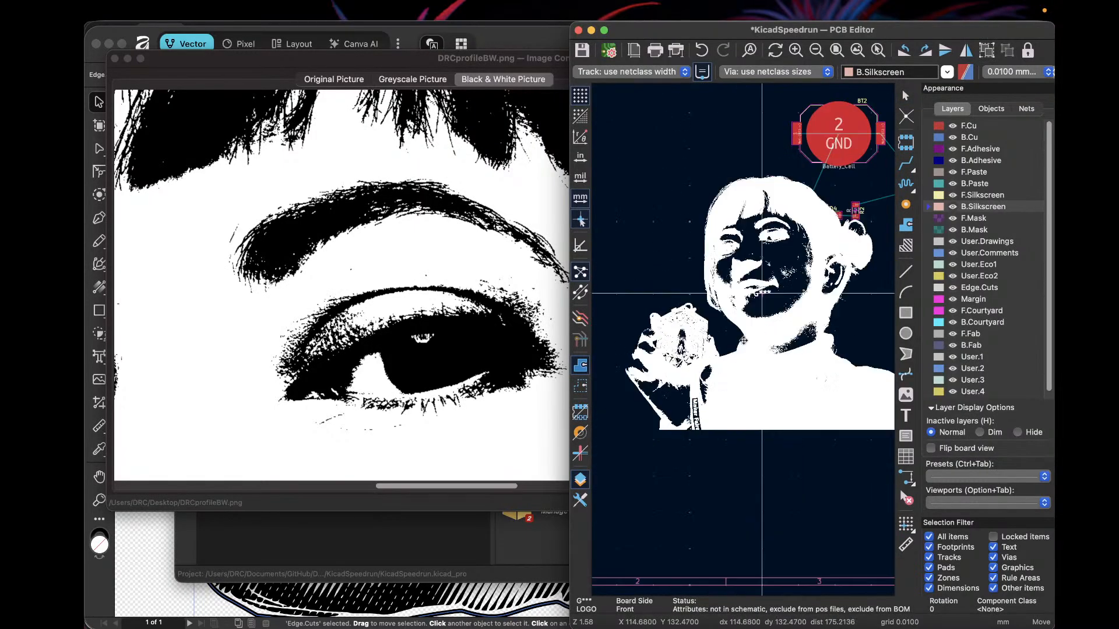
{"action": "scroll", "coordinate": [723, 377], "scroll_direction": "up", "scroll_amount": 5}
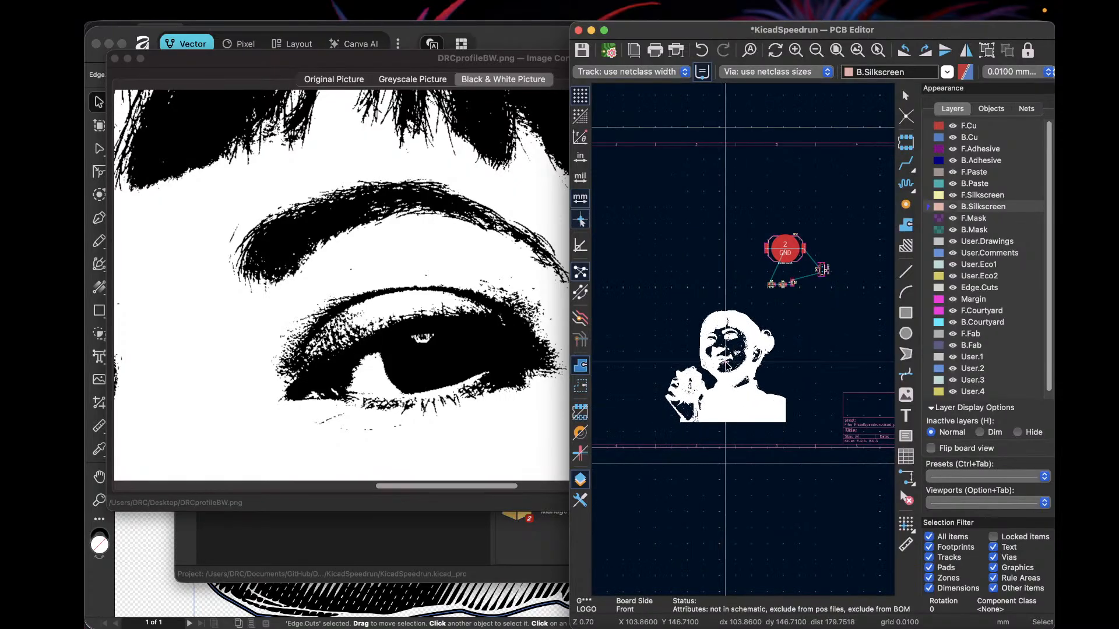
{"action": "scroll", "coordinate": [743, 339], "scroll_direction": "down", "scroll_amount": 4}
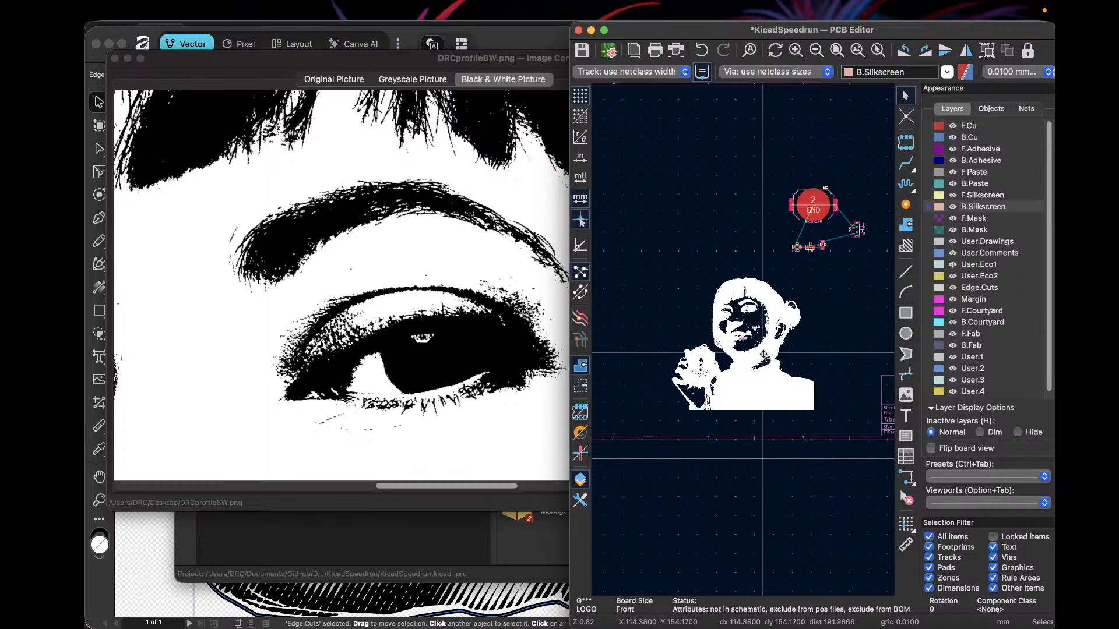
{"action": "mouse_move", "coordinate": [775, 316]}
{"action": "left_mouse_down"}
{"action": "mouse_move", "coordinate": [784, 291]}
{"action": "mouse_move", "coordinate": [779, 314]}
{"action": "mouse_move", "coordinate": [754, 310]}
{"action": "left_mouse_up"}
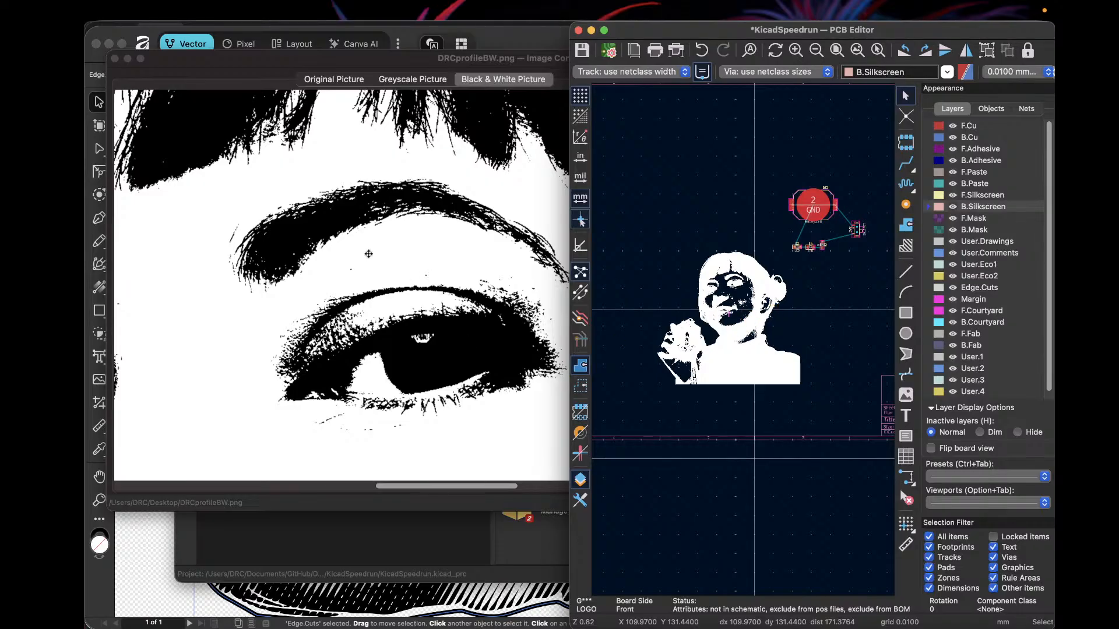
{"action": "left_click", "coordinate": [275, 57]}
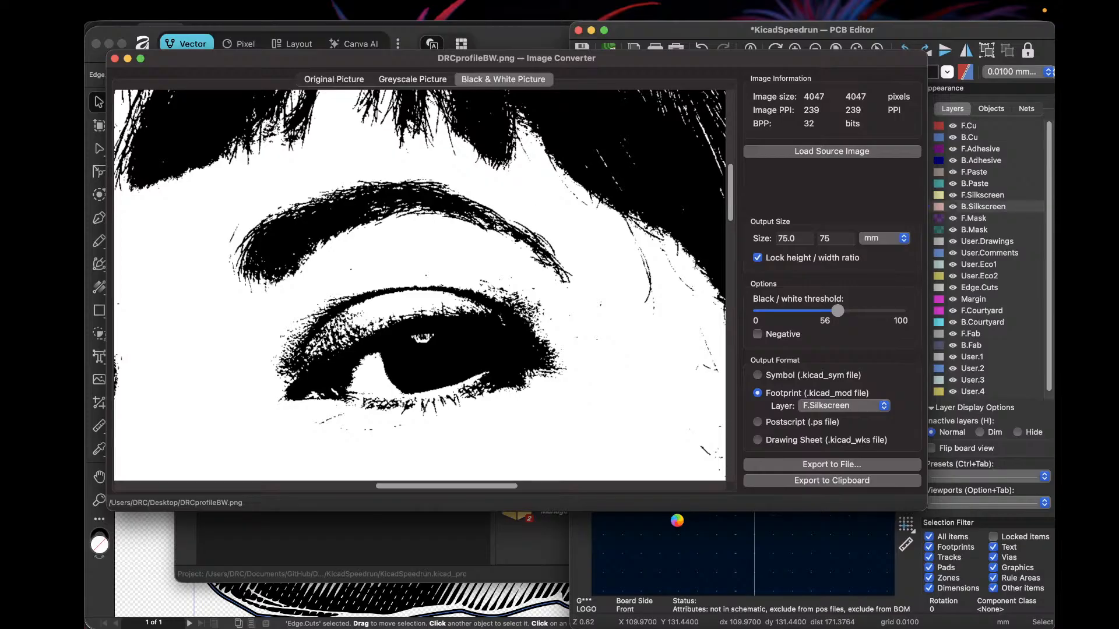
{"action": "left_click", "coordinate": [705, 536]}
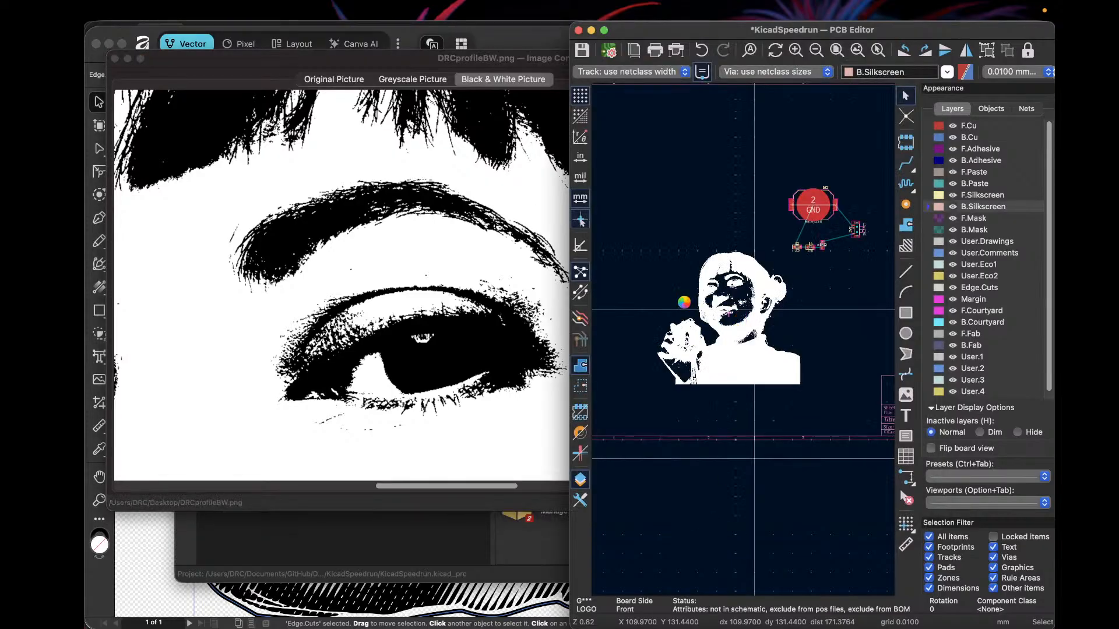
{"action": "key", "text": "ctrl+Up"}
{"action": "left_click", "coordinate": [520, 447]}
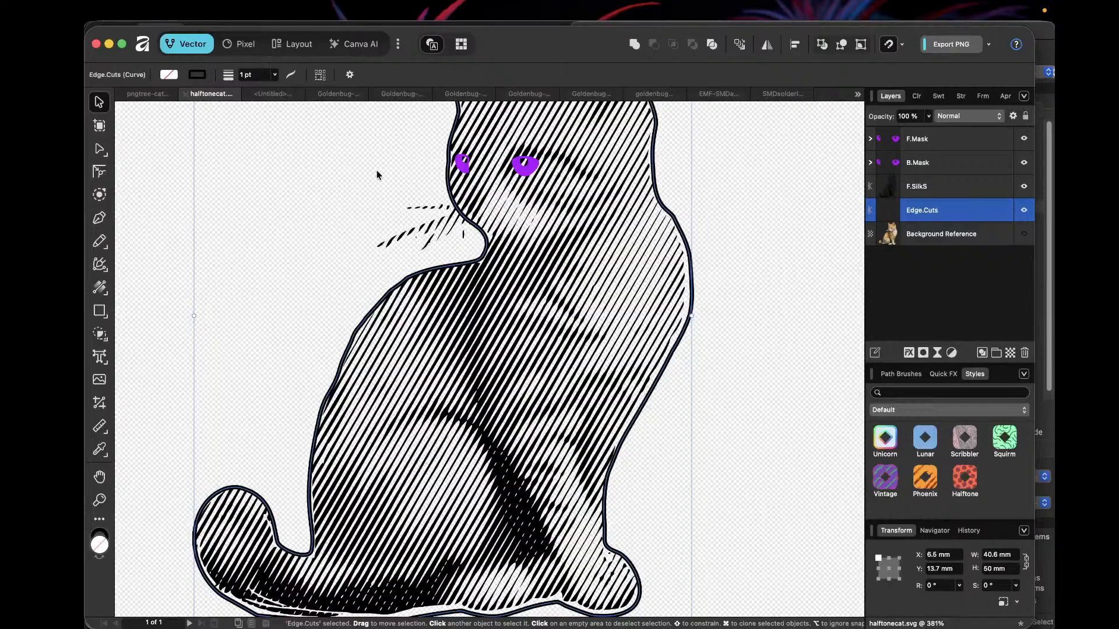
Step: Switch to Gingerbread in the browser and return it to its start page for loading an SVG
{"action": "key", "text": "ctrl+Up"}
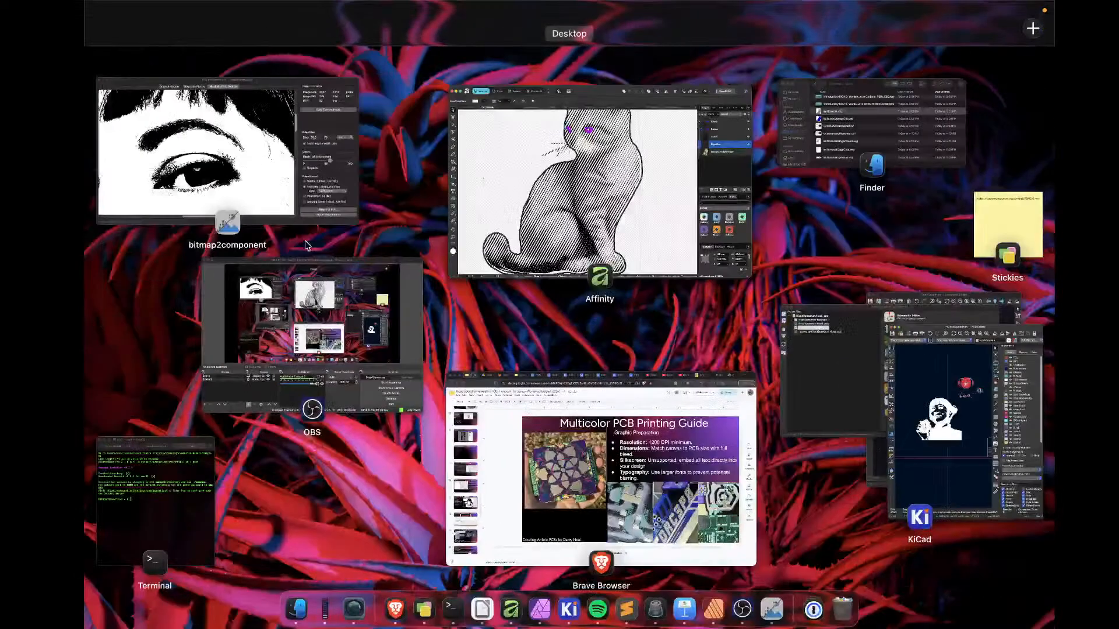
{"action": "left_click", "coordinate": [540, 477]}
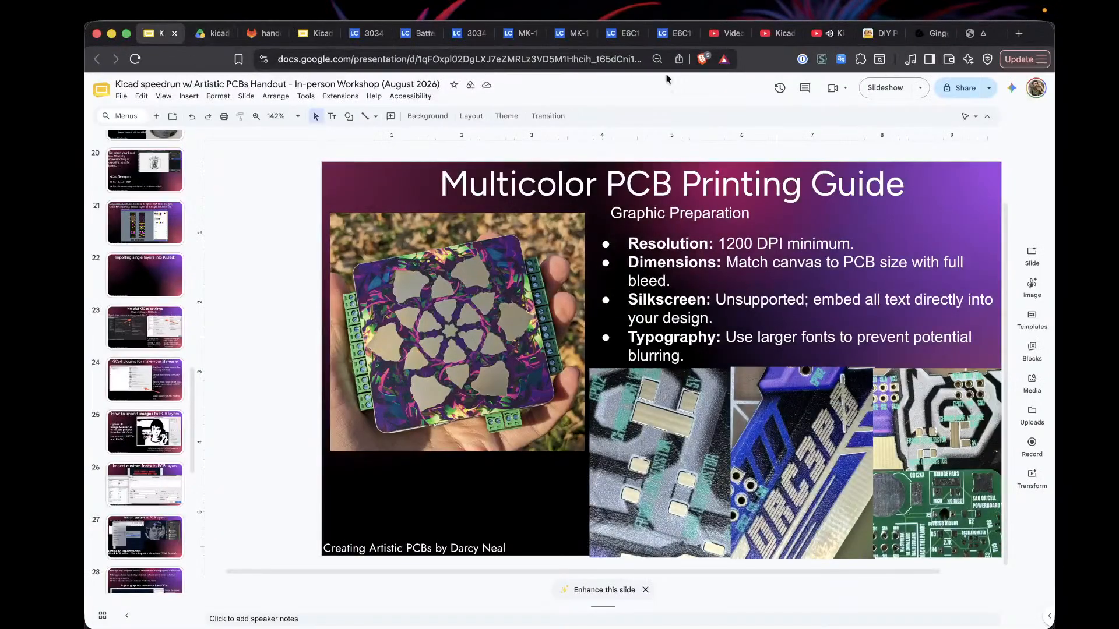
{"action": "left_click", "coordinate": [931, 35]}
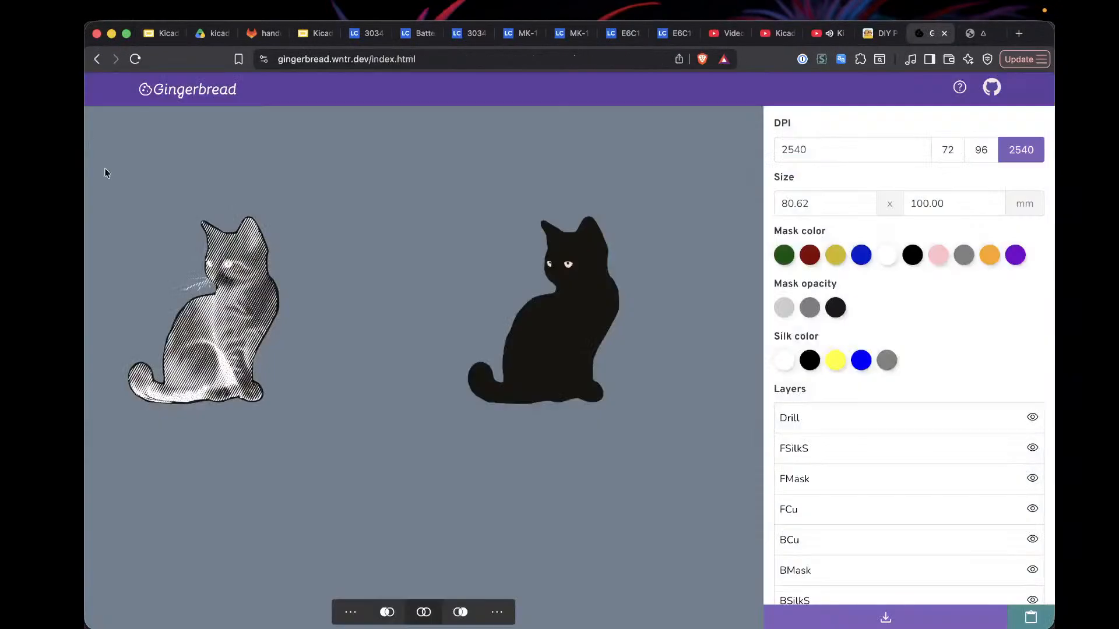
{"action": "left_click", "coordinate": [182, 99]}
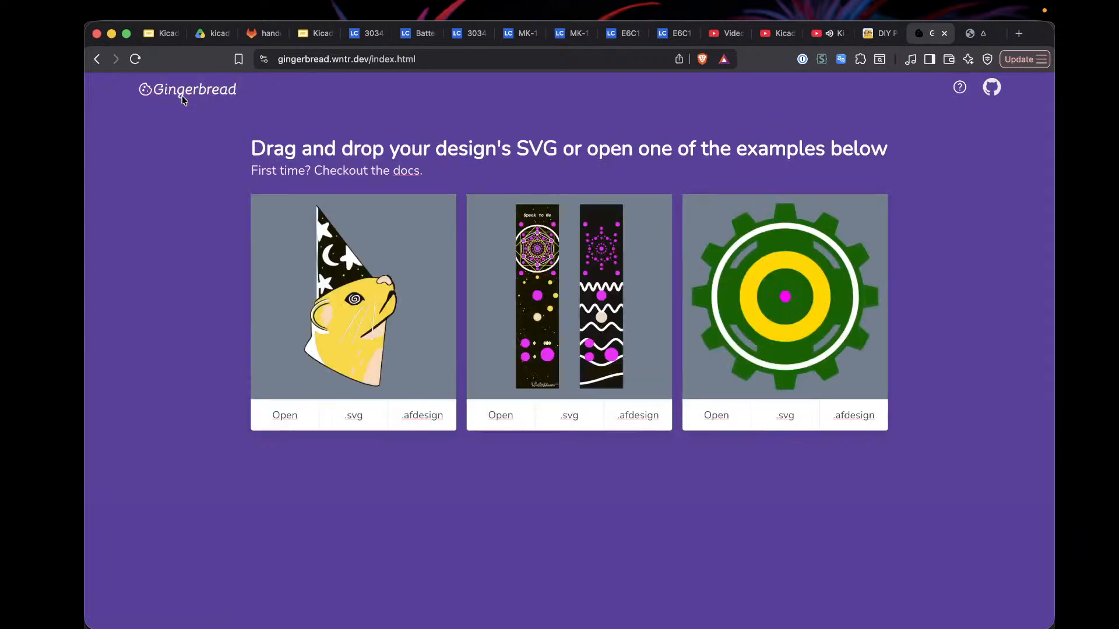
Step: Read the page settings section of the Gingerbread docs about document units and DPI, and return to the start page
{"action": "left_click", "coordinate": [407, 175]}
{"action": "scroll", "coordinate": [824, 323], "scroll_direction": "down", "scroll_amount": 8}
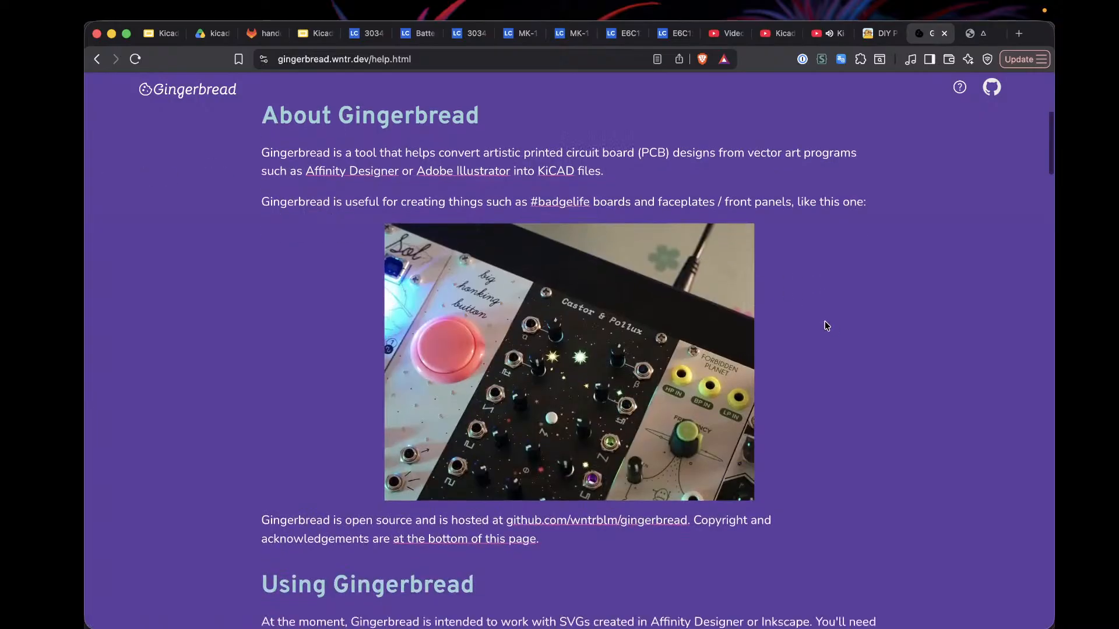
{"action": "scroll", "coordinate": [824, 322], "scroll_direction": "down", "scroll_amount": 2}
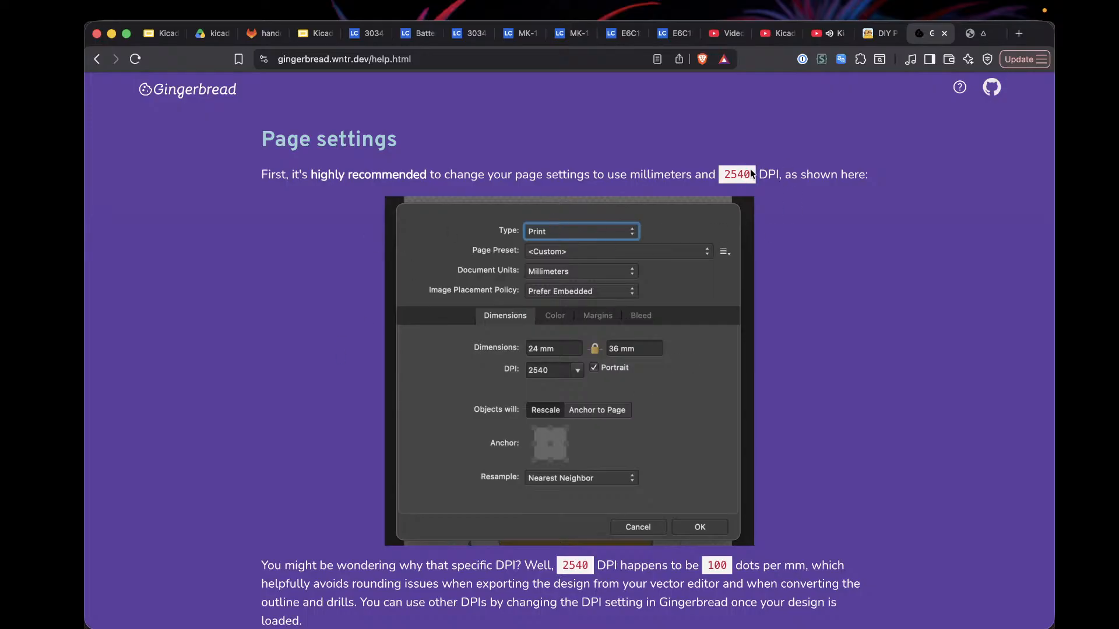
{"action": "scroll", "coordinate": [812, 356], "scroll_direction": "down", "scroll_amount": 2}
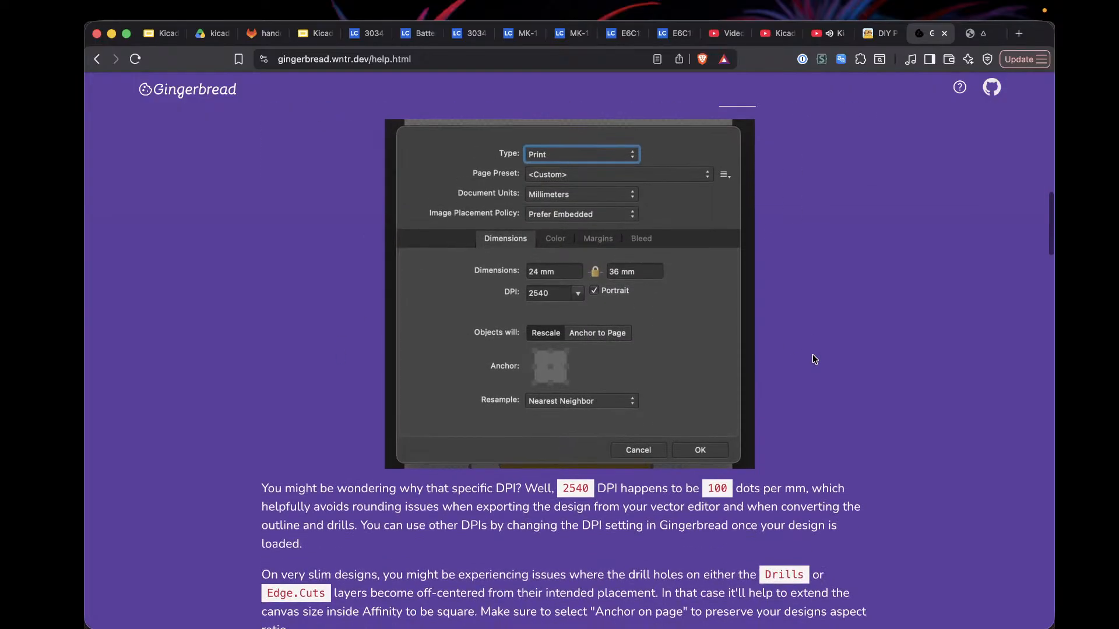
{"action": "scroll", "coordinate": [812, 355], "scroll_direction": "down", "scroll_amount": 1}
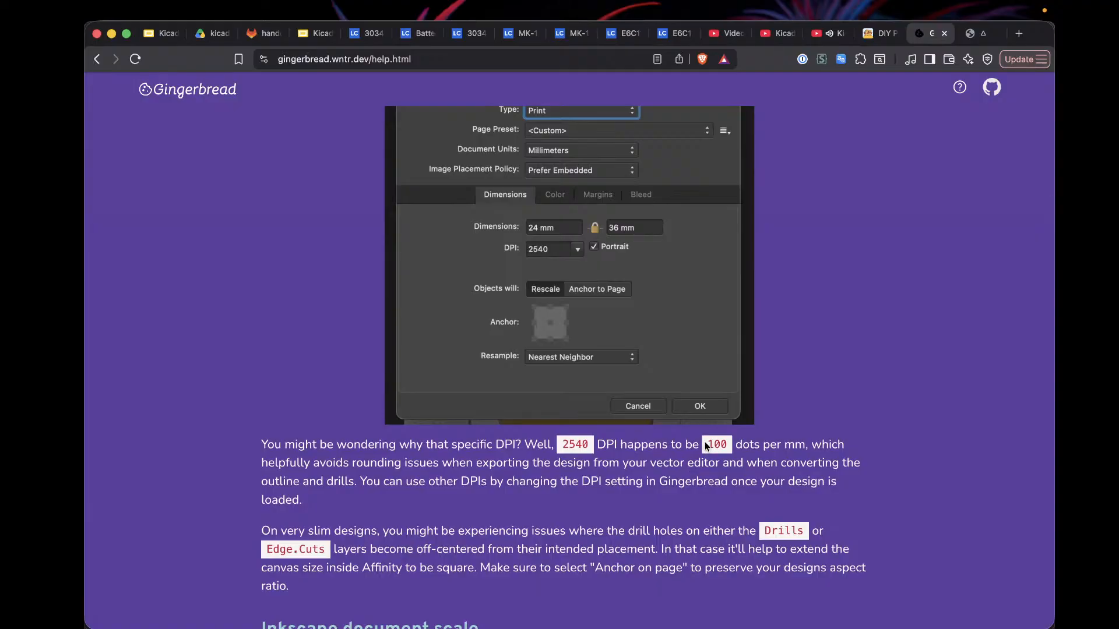
{"action": "left_click_drag", "start_coordinate": [705, 443], "coordinate": [717, 484]}
{"action": "left_click", "coordinate": [593, 495]}
{"action": "scroll", "coordinate": [628, 342], "scroll_direction": "up", "scroll_amount": 4}
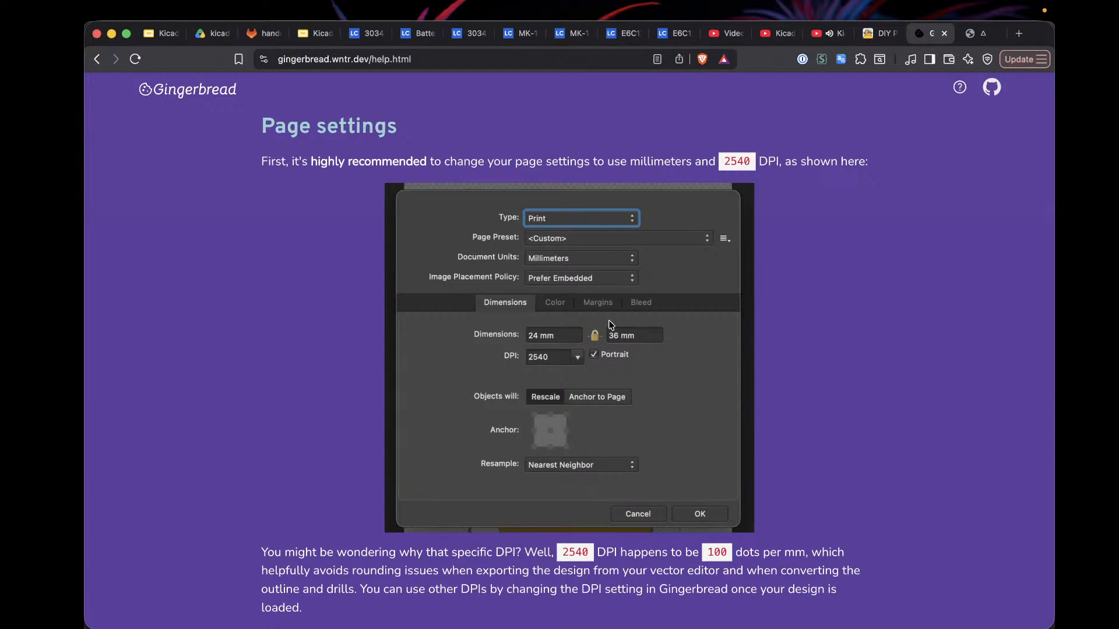
{"action": "left_click", "coordinate": [204, 93]}
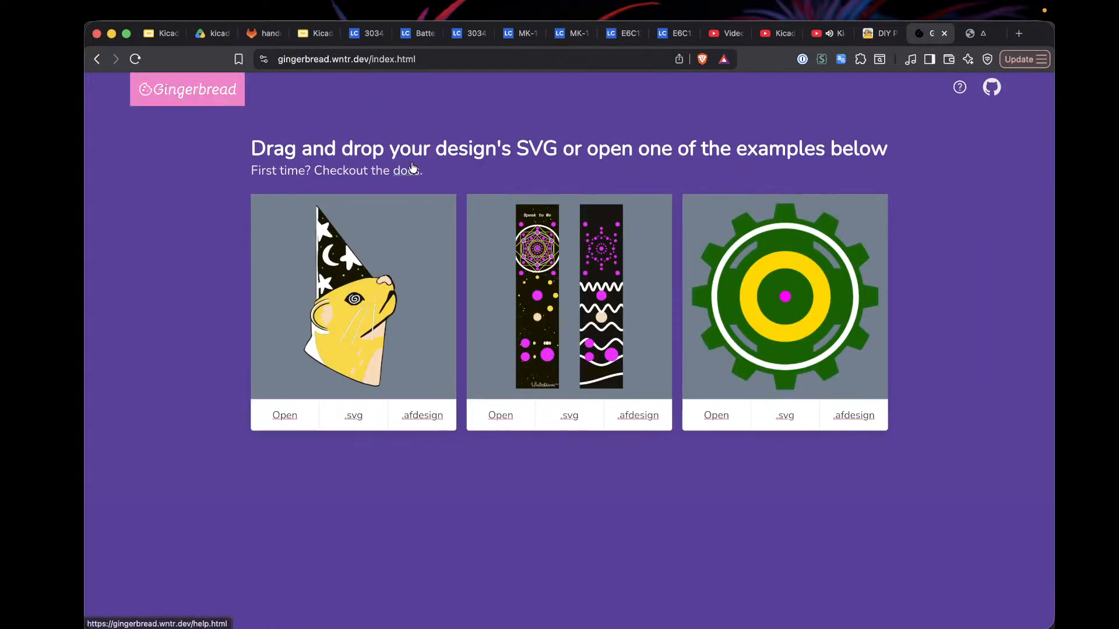
Step: Switch to Affinity and examine the F.Mask, B.Mask, F.SilkS and Edge.Cuts layers of the halftone cat one by one
{"action": "key", "text": "ctrl+Up"}
{"action": "left_click", "coordinate": [661, 212]}
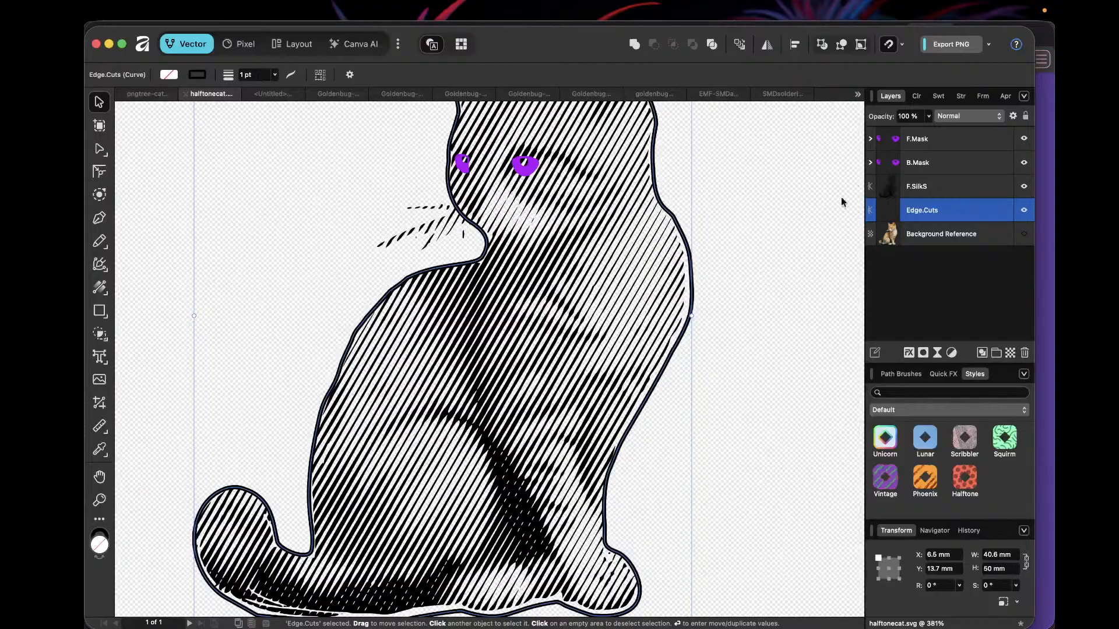
{"action": "left_click", "coordinate": [925, 143]}
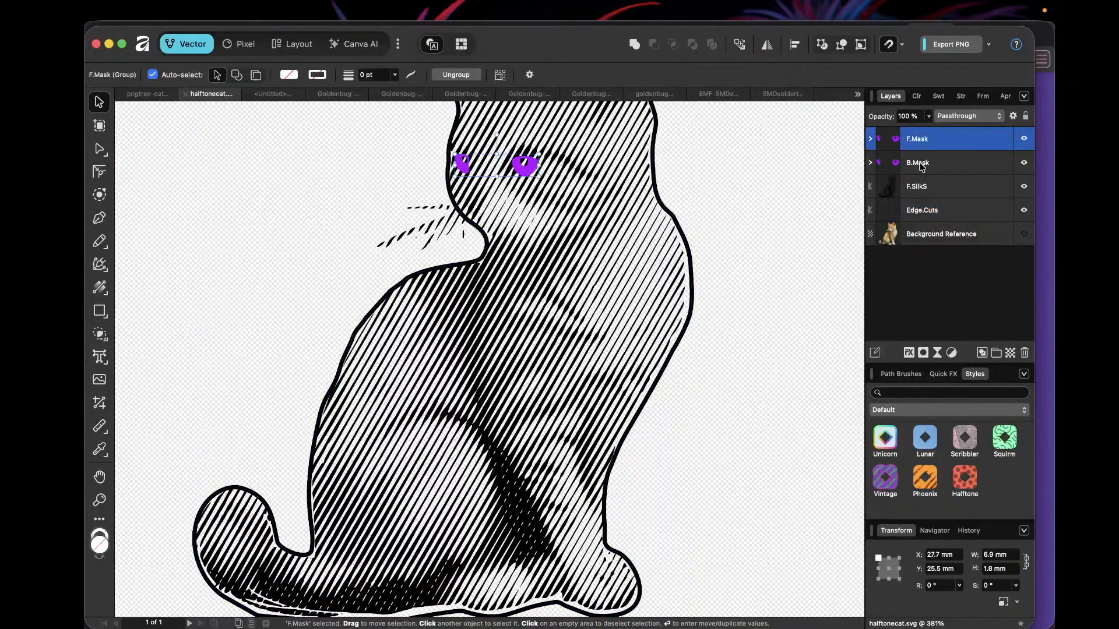
{"action": "left_click", "coordinate": [923, 164]}
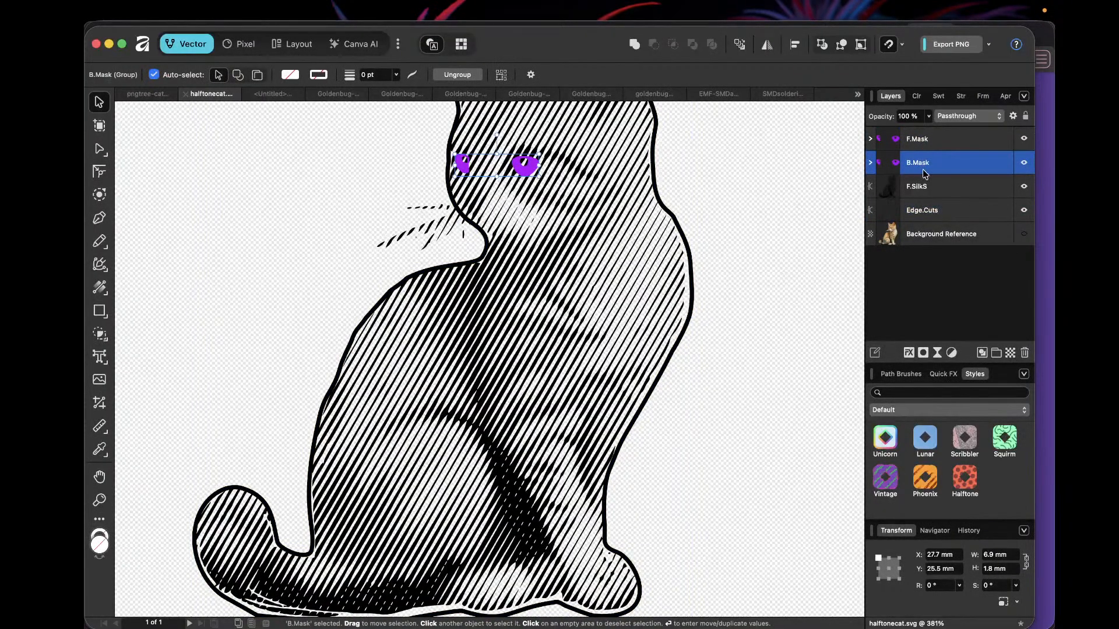
{"action": "left_click", "coordinate": [917, 192]}
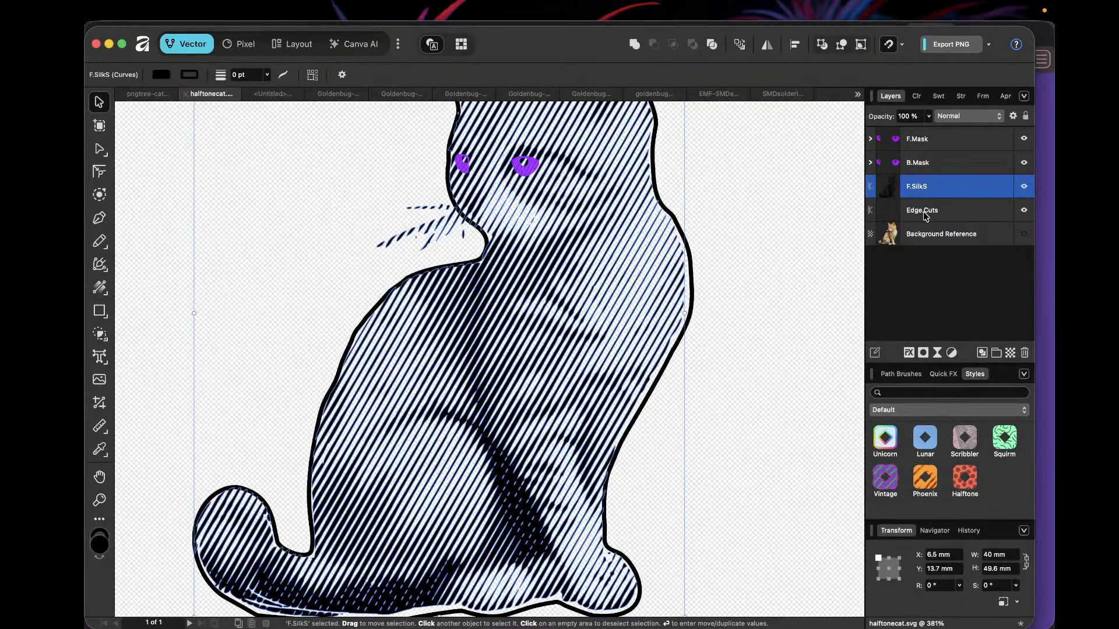
{"action": "left_click", "coordinate": [925, 213]}
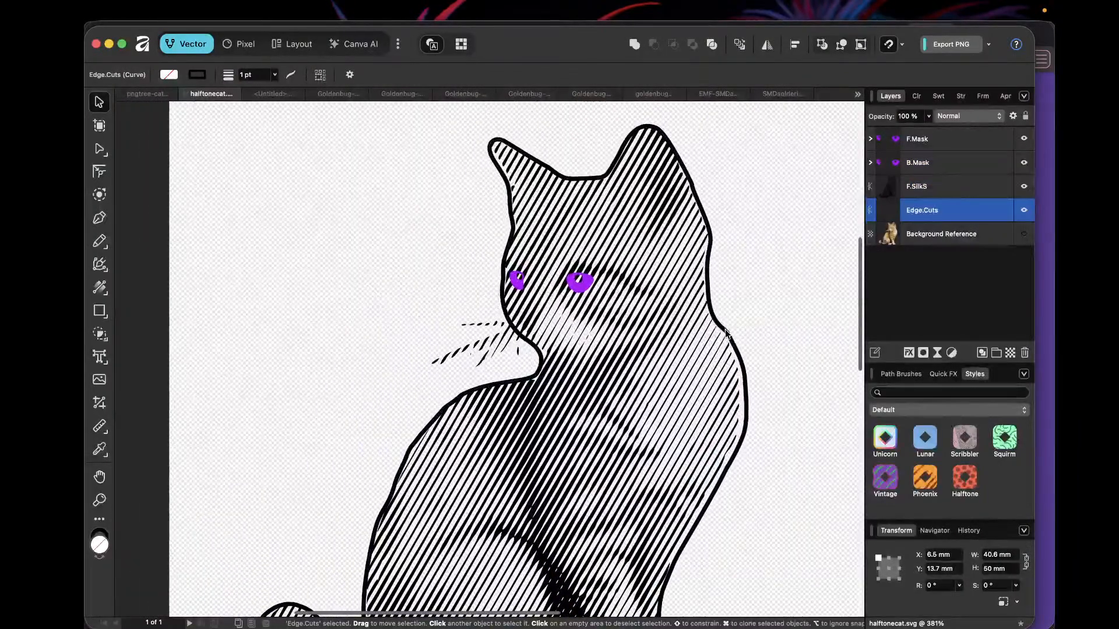
{"action": "left_click", "coordinate": [929, 190]}
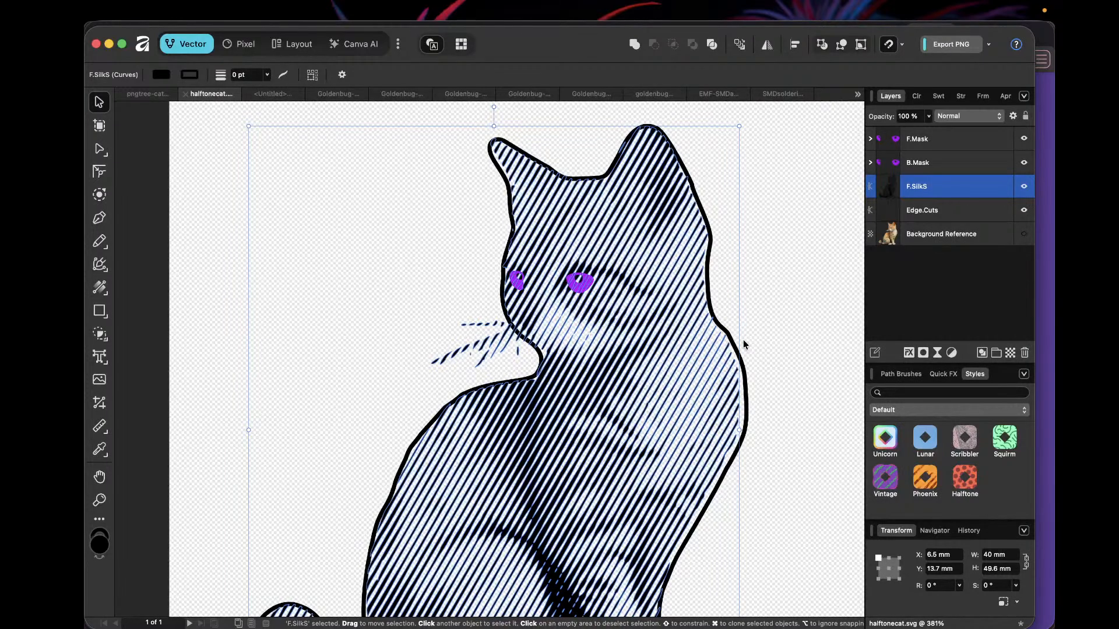
{"action": "left_click", "coordinate": [935, 143]}
{"action": "left_click", "coordinate": [943, 166]}
{"action": "left_click", "coordinate": [944, 187]}
{"action": "left_click", "coordinate": [951, 211]}
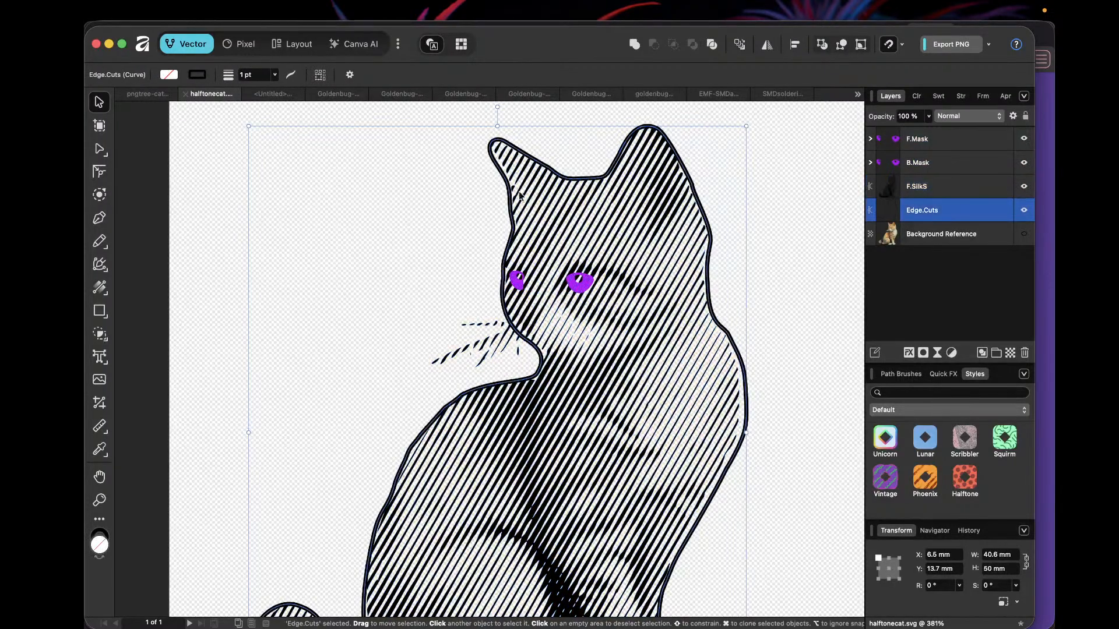
Step: Switch to Gingerbread in the browser and load halftonecatGingerbread.svg from the Desktop folder
{"action": "key", "text": "ctrl+Up"}
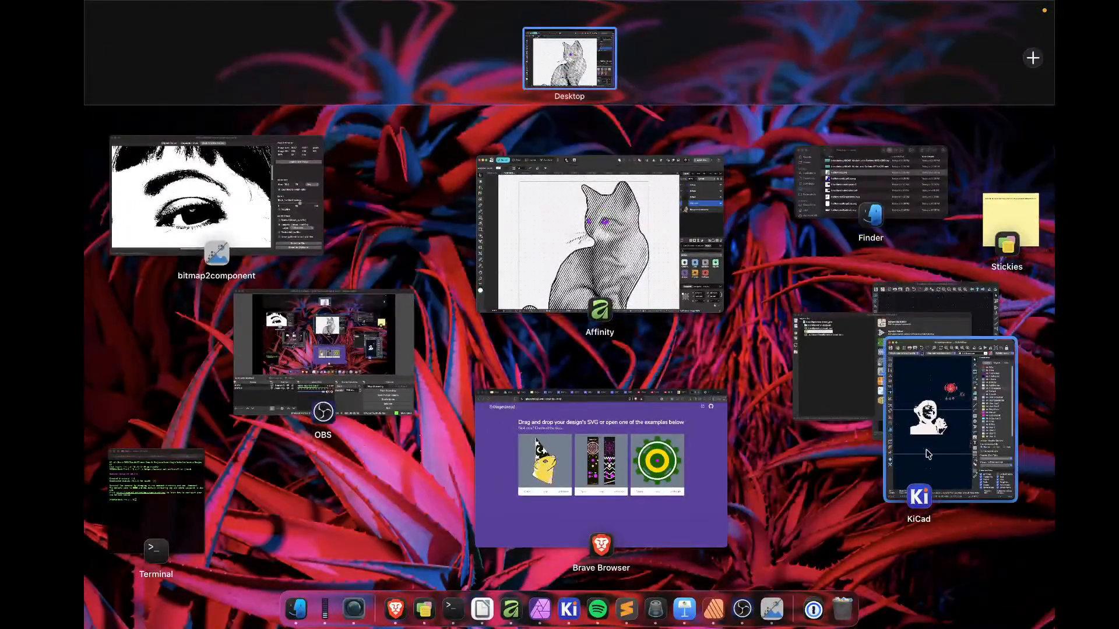
{"action": "left_click", "coordinate": [925, 455]}
{"action": "key", "text": "ctrl+Up"}
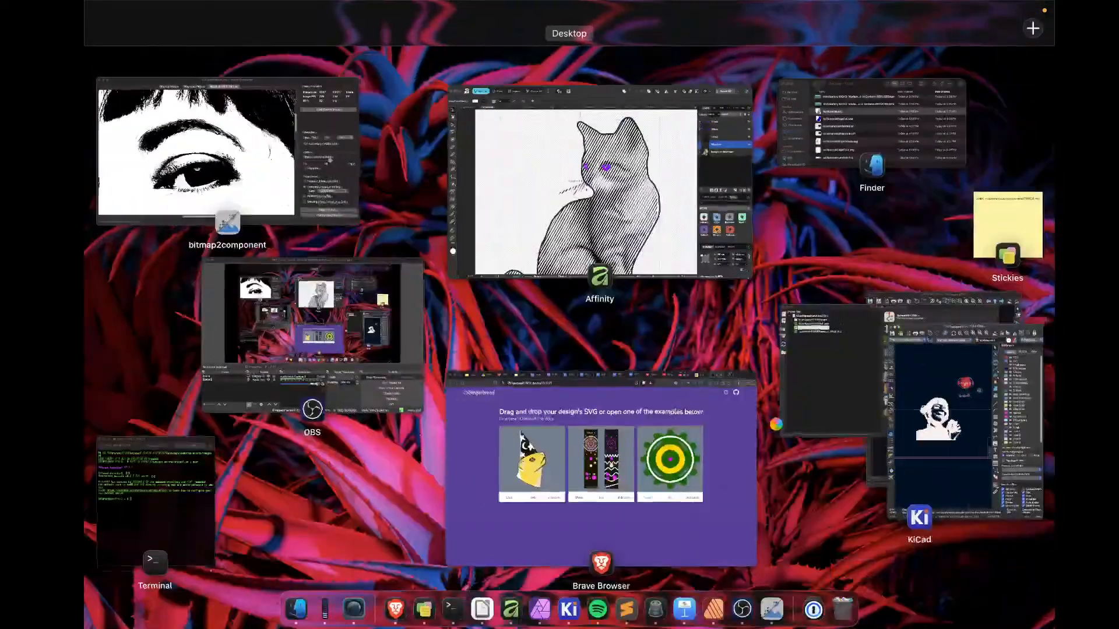
{"action": "left_click", "coordinate": [491, 519]}
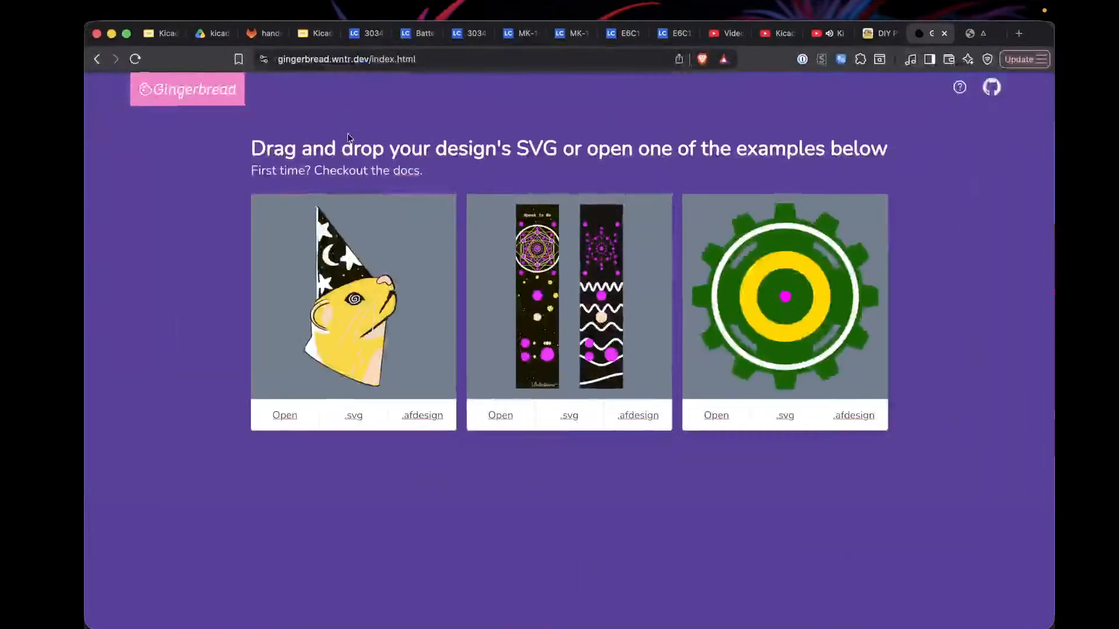
{"action": "left_click", "coordinate": [290, 590]}
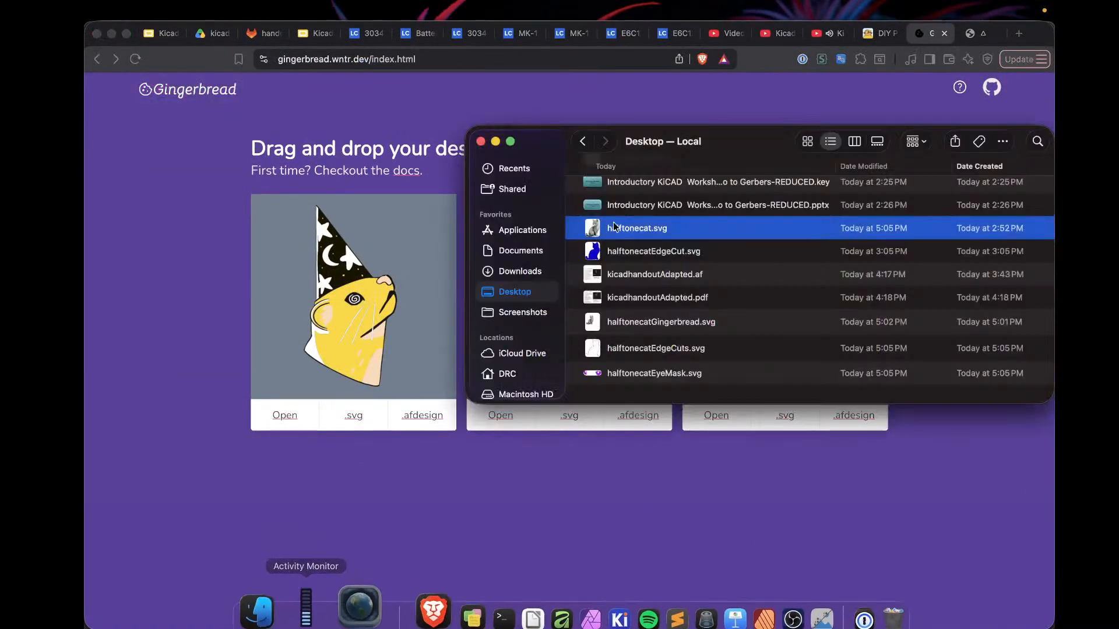
{"action": "scroll", "coordinate": [585, 240], "scroll_direction": "down", "scroll_amount": 2}
{"action": "left_click", "coordinate": [589, 282]}
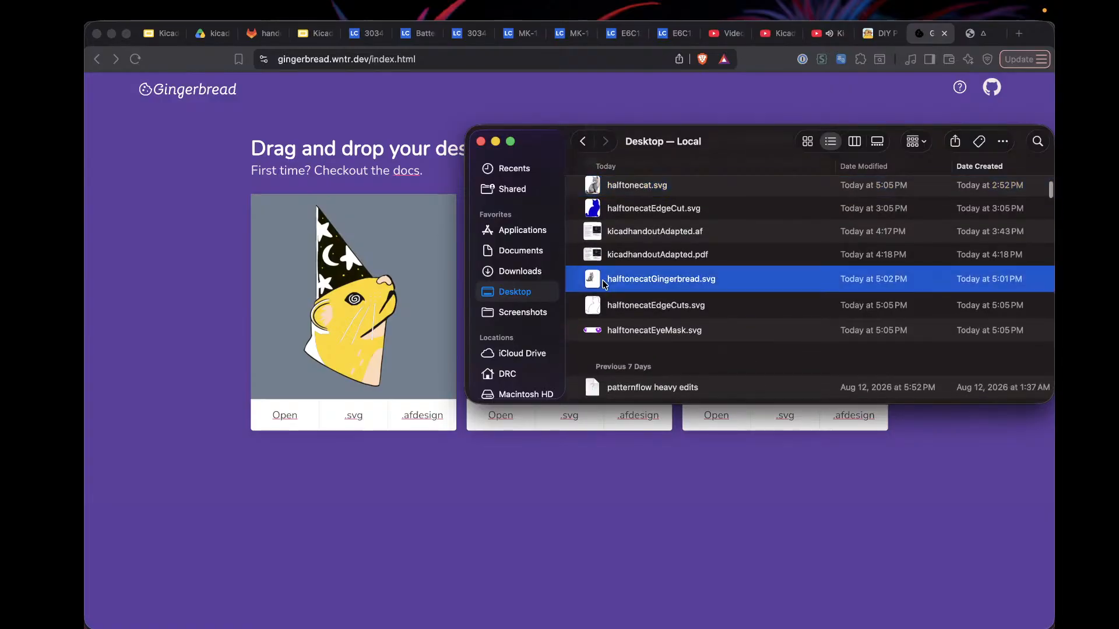
{"action": "left_click_drag", "start_coordinate": [595, 283], "coordinate": [424, 477]}
{"action": "left_click", "coordinate": [424, 476]}
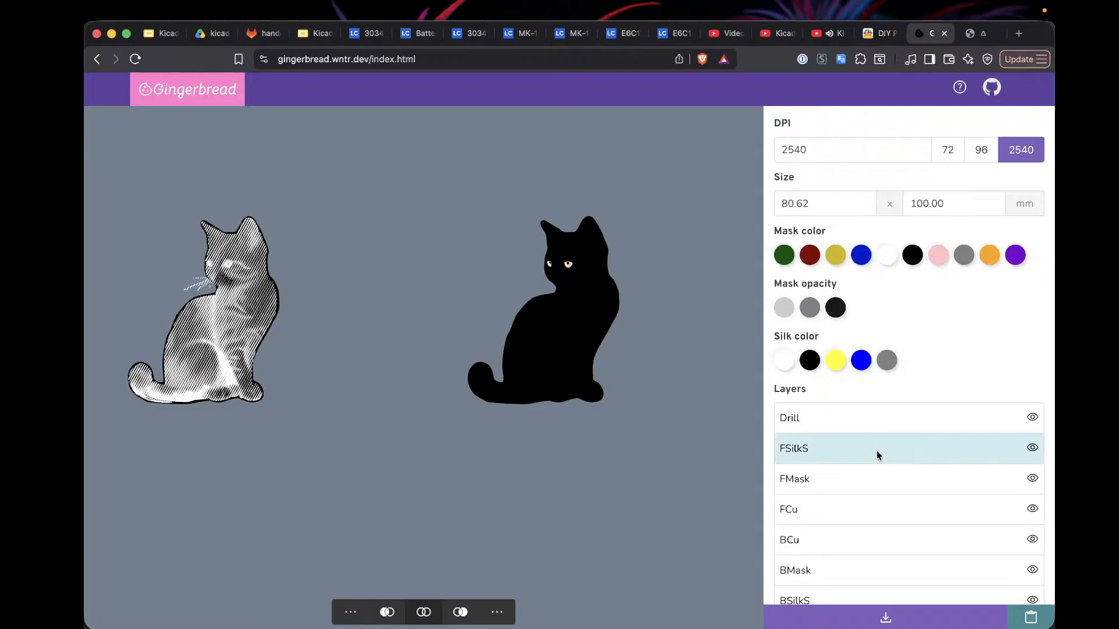
Step: Preview the cat with green, red, yellow and blue masks and yellow silk, and return to black mask with white silk
{"action": "scroll", "coordinate": [845, 417], "scroll_direction": "down", "scroll_amount": 2}
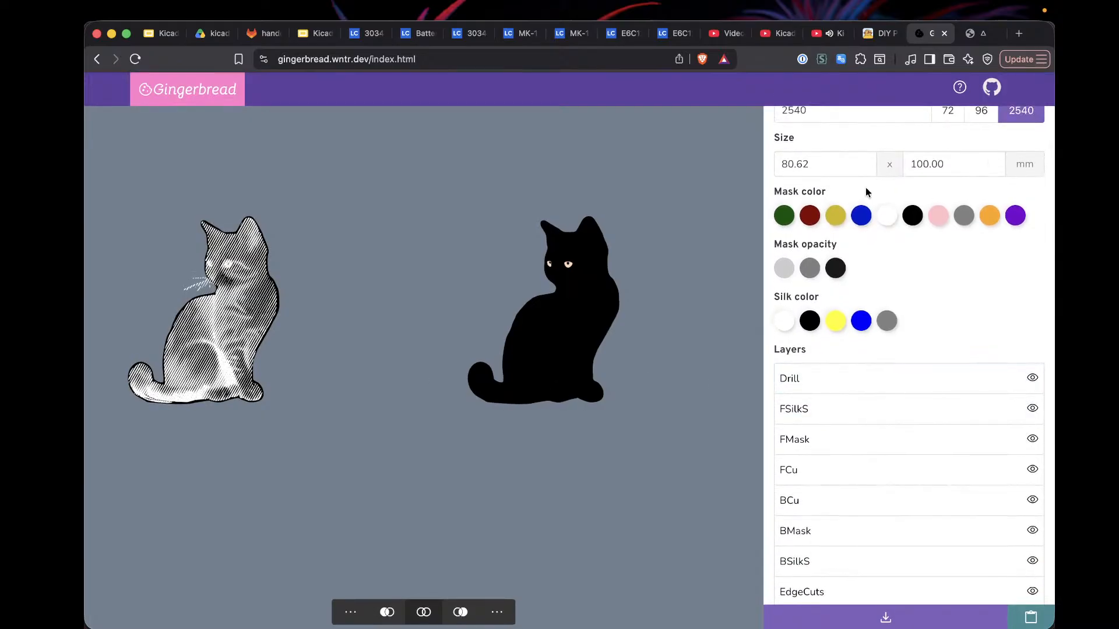
{"action": "left_click", "coordinate": [786, 217]}
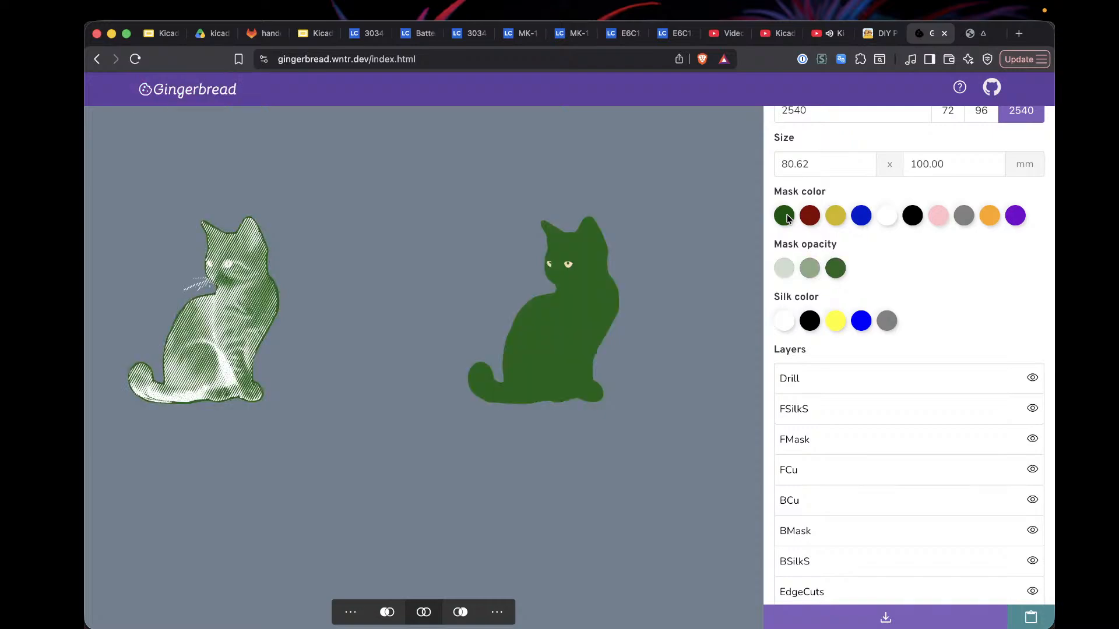
{"action": "left_click", "coordinate": [813, 219]}
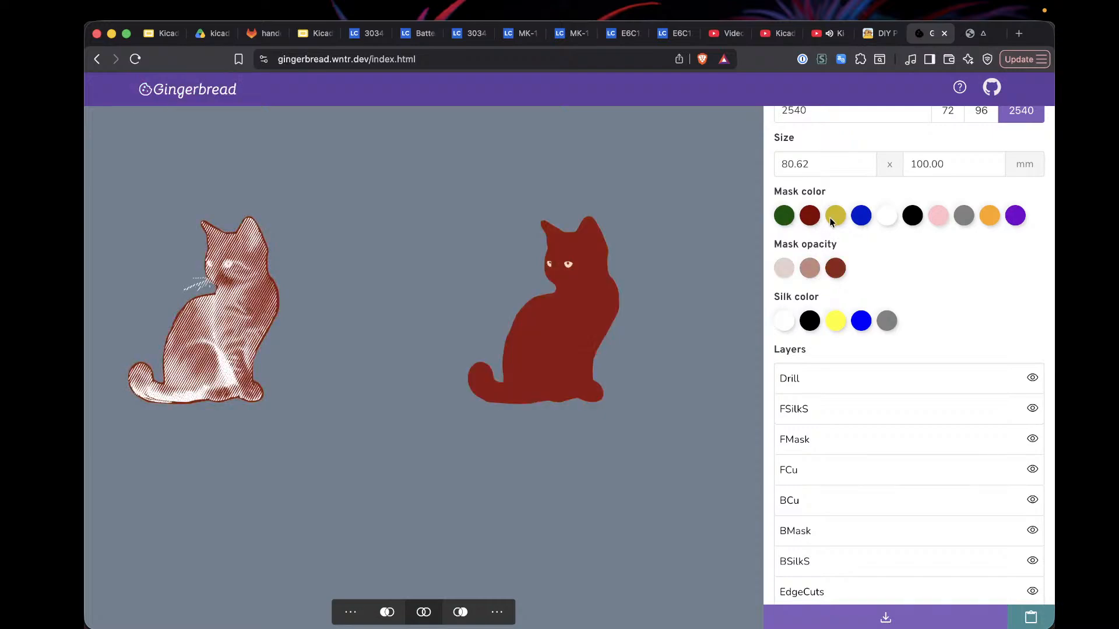
{"action": "left_click", "coordinate": [832, 221]}
{"action": "left_click", "coordinate": [863, 219]}
{"action": "left_click", "coordinate": [913, 221]}
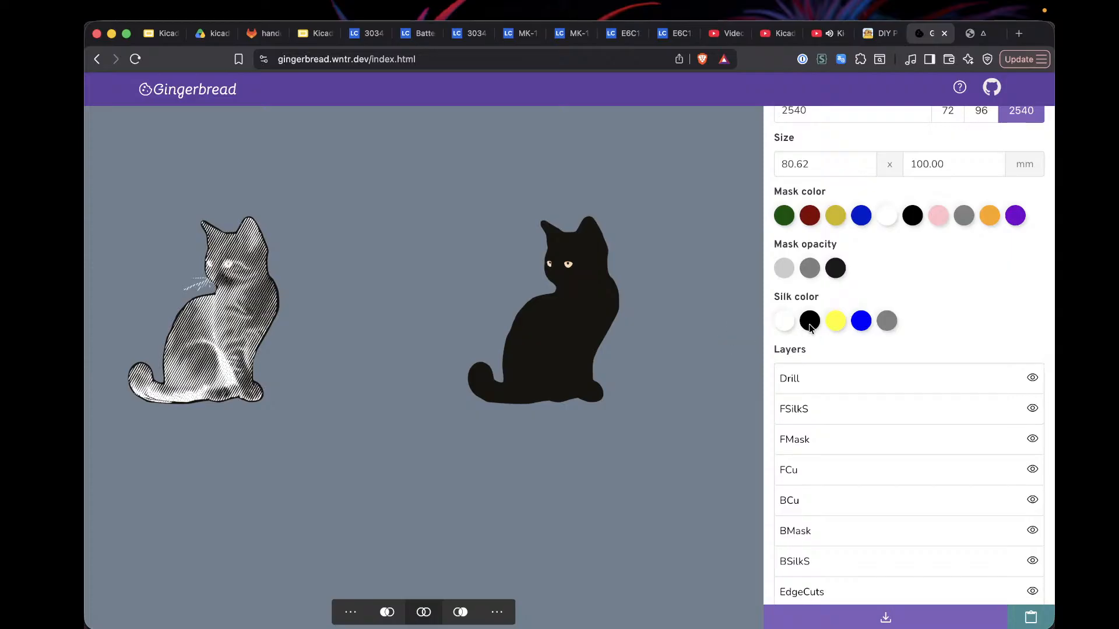
{"action": "left_click", "coordinate": [836, 322]}
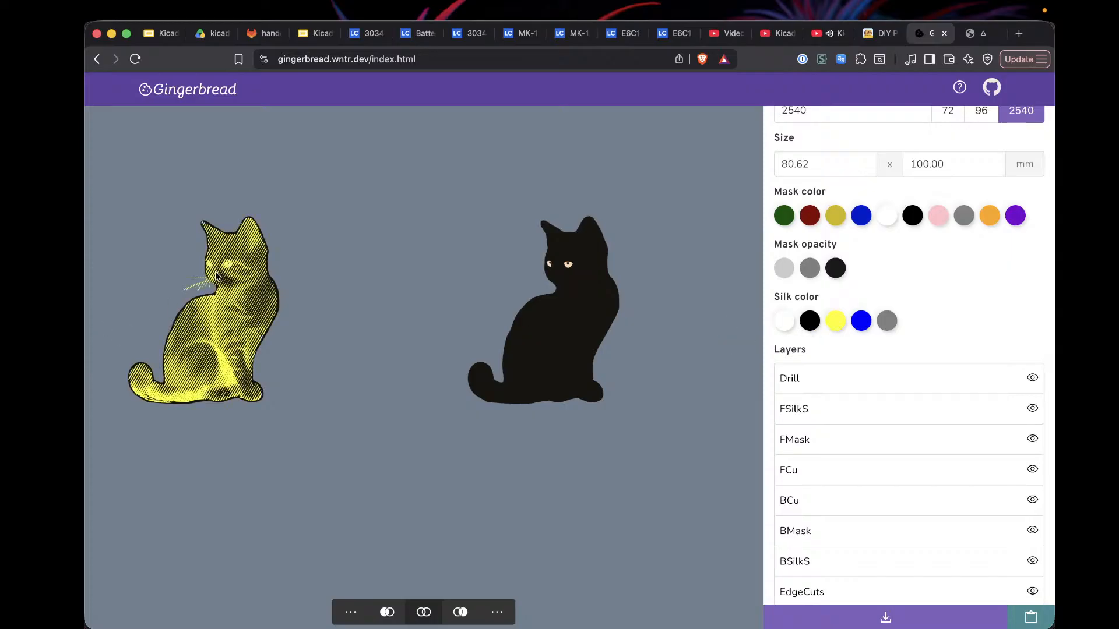
{"action": "left_click", "coordinate": [782, 321]}
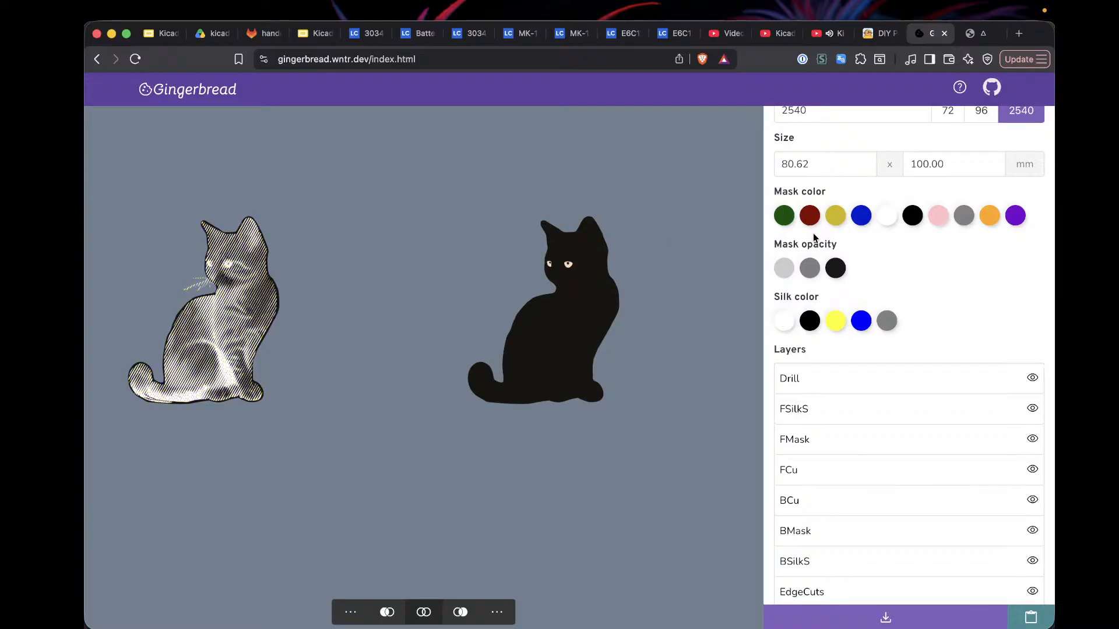
Step: Copy the converted cat design from Gingerbread to the clipboard and switch to the KiCad PCB Editor
{"action": "scroll", "coordinate": [837, 295], "scroll_direction": "up", "scroll_amount": 1}
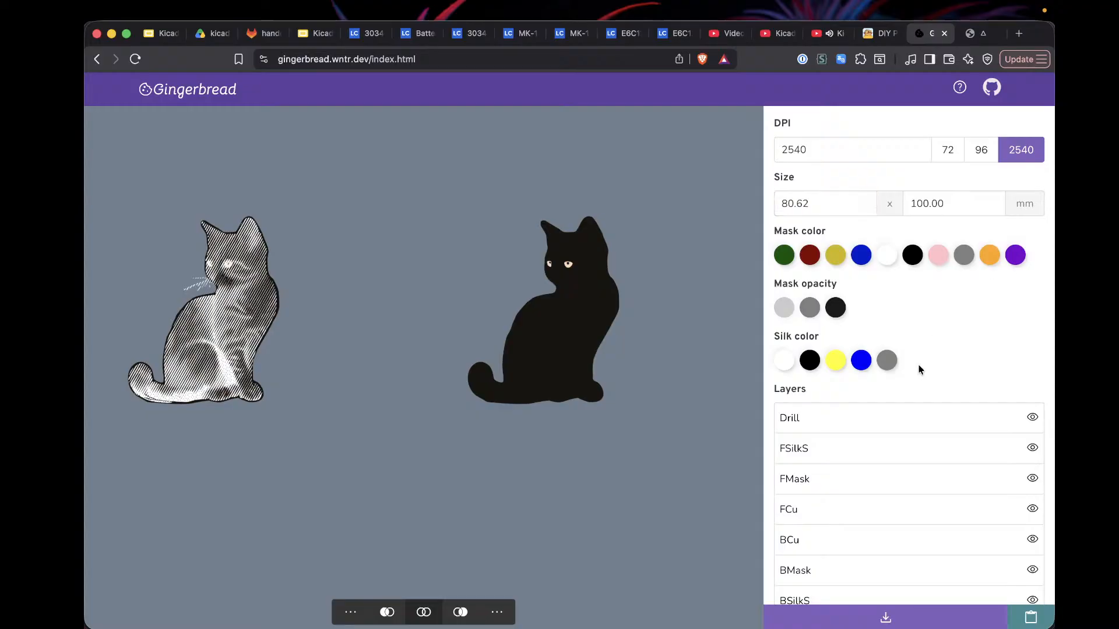
{"action": "scroll", "coordinate": [919, 370], "scroll_direction": "down", "scroll_amount": 1}
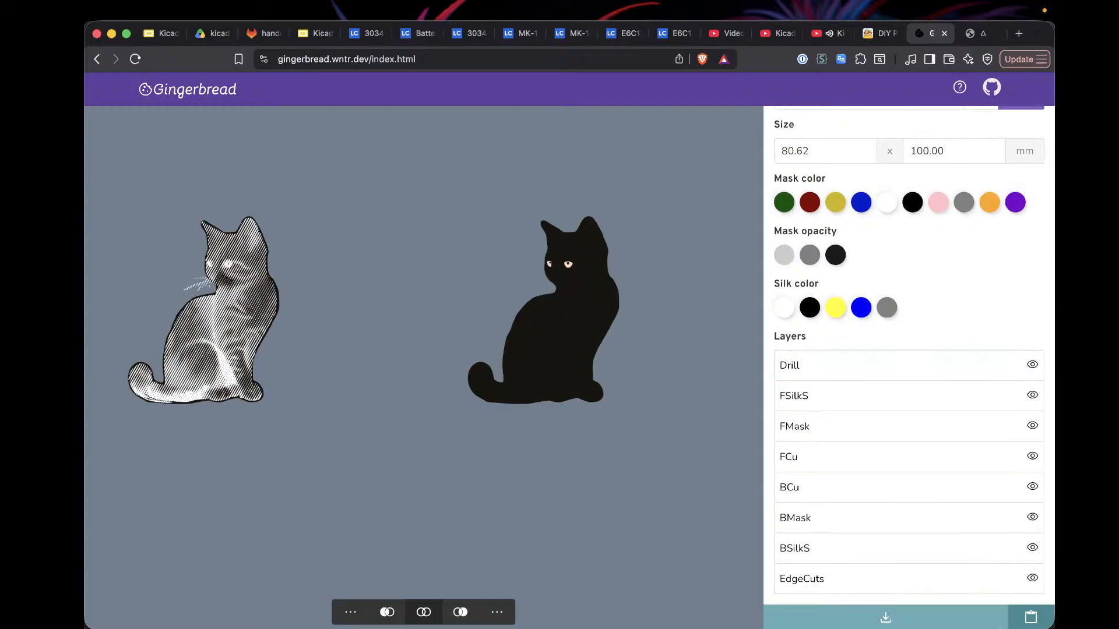
{"action": "left_click", "coordinate": [1031, 619]}
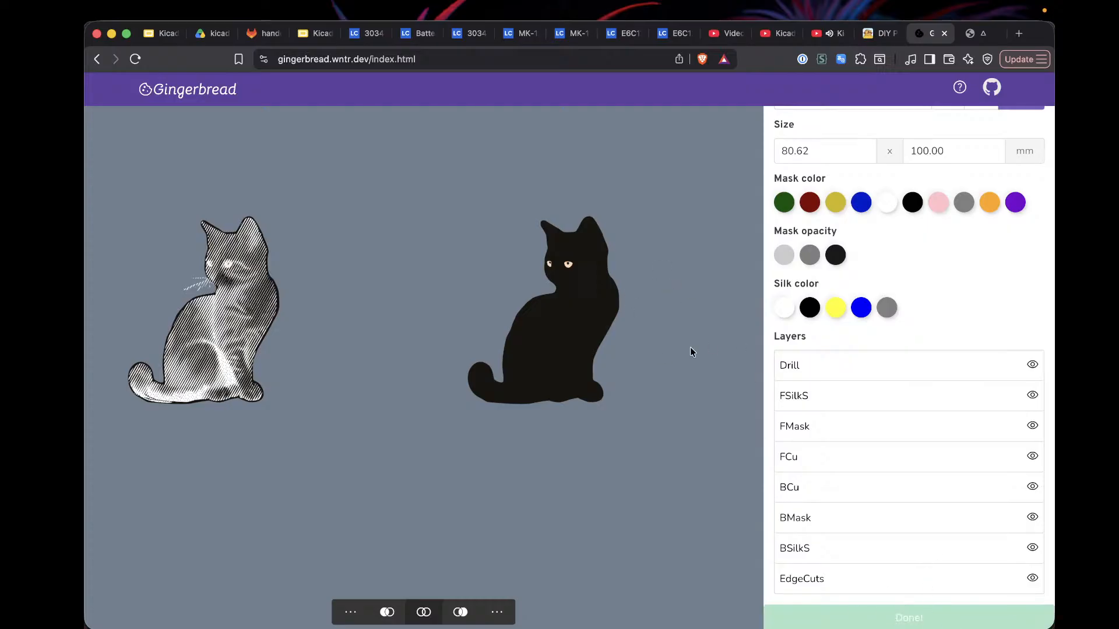
{"action": "key", "text": "ctrl+Up"}
{"action": "left_click", "coordinate": [897, 408]}
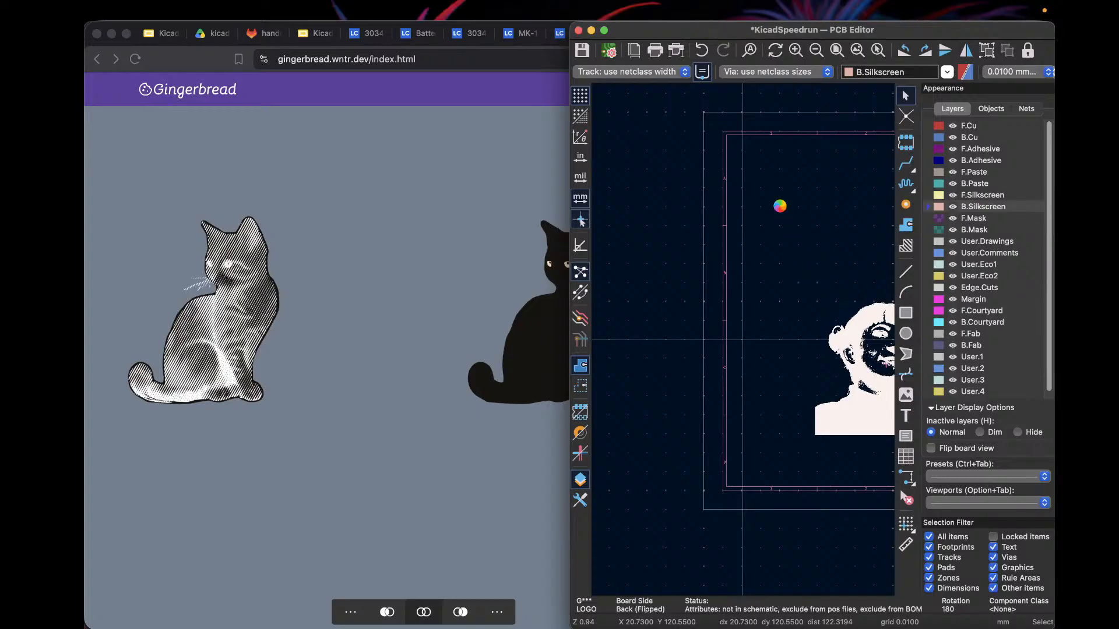
Step: Force KiCad to quit through the system's Force Quit Applications window and close that window
{"action": "mouse_move", "coordinate": [775, 621]}
{"action": "left_click", "coordinate": [369, 220]}
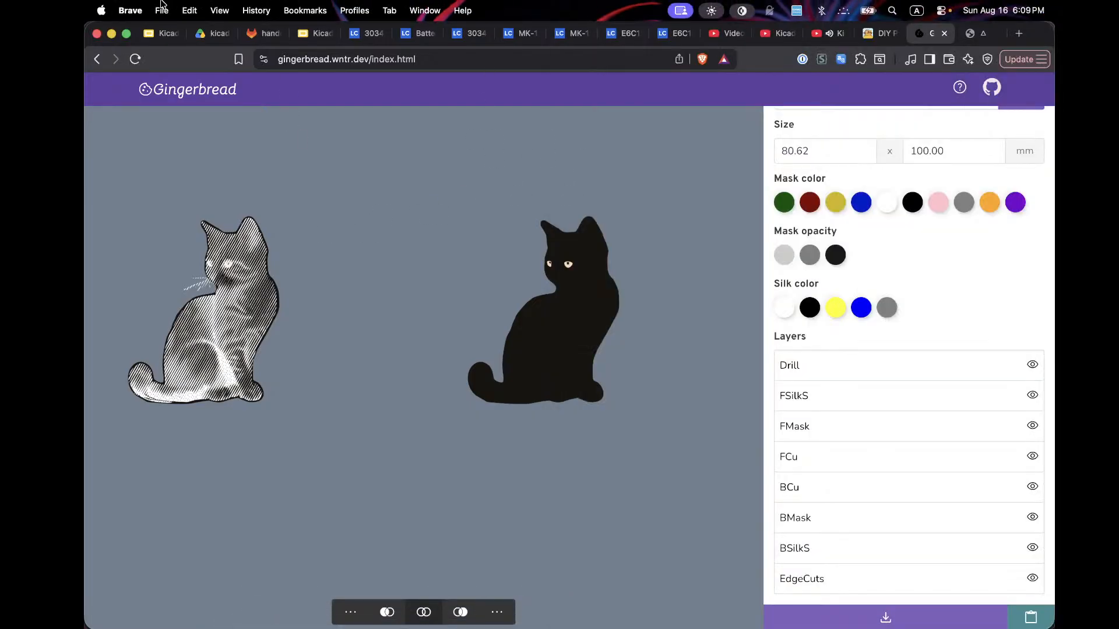
{"action": "left_click", "coordinate": [101, 11]}
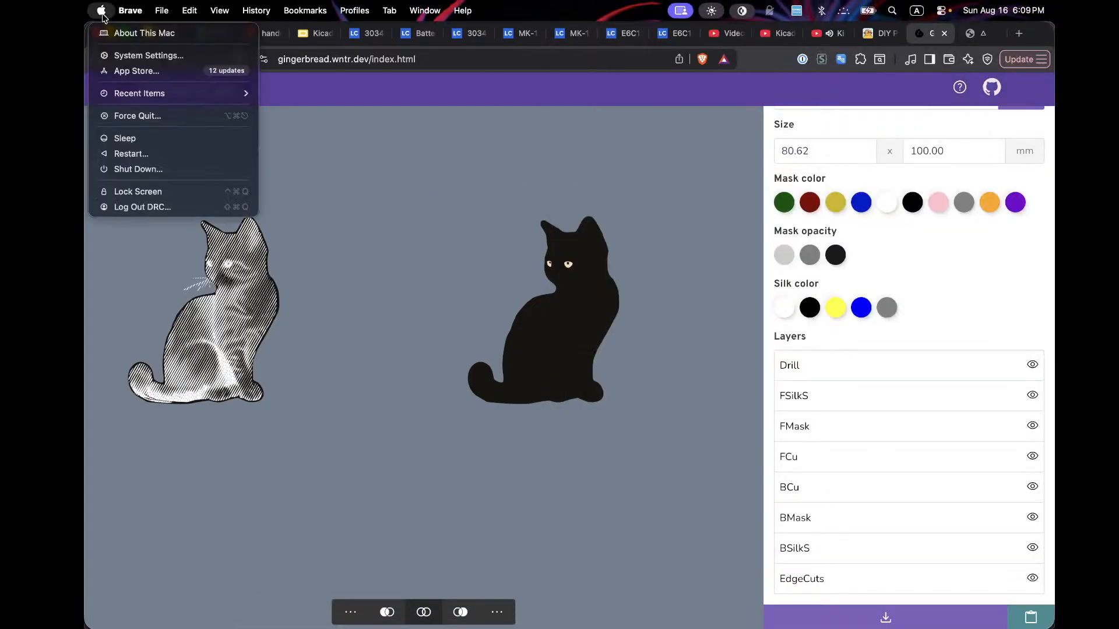
{"action": "left_click", "coordinate": [163, 116]}
{"action": "scroll", "coordinate": [621, 460], "scroll_direction": "down", "scroll_amount": 5}
{"action": "left_click", "coordinate": [640, 446]}
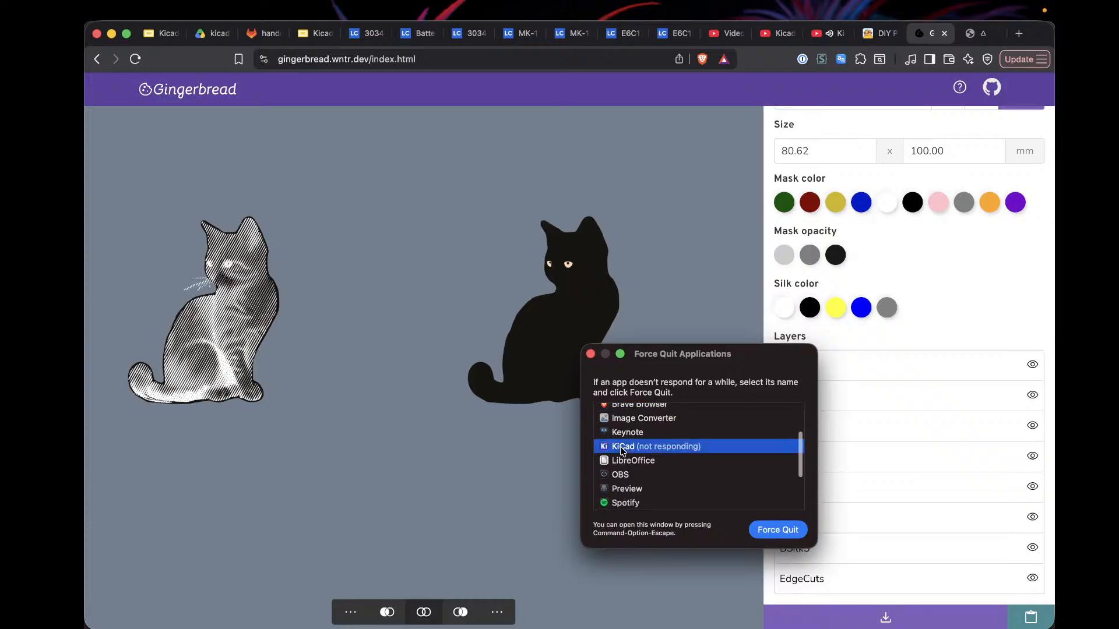
{"action": "left_click", "coordinate": [771, 530]}
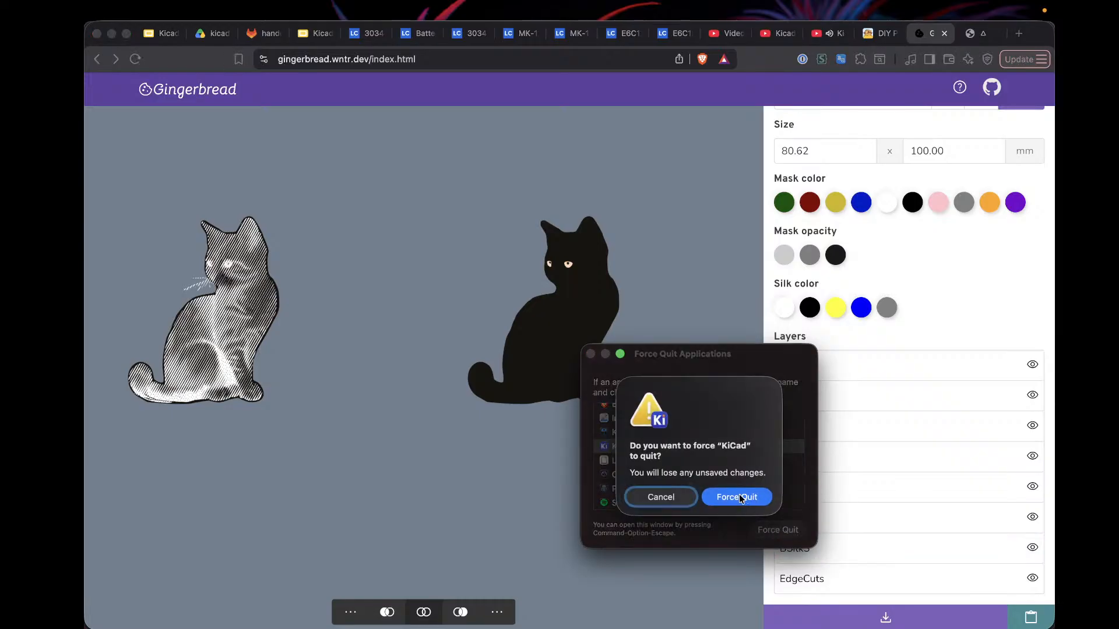
{"action": "left_click", "coordinate": [739, 498]}
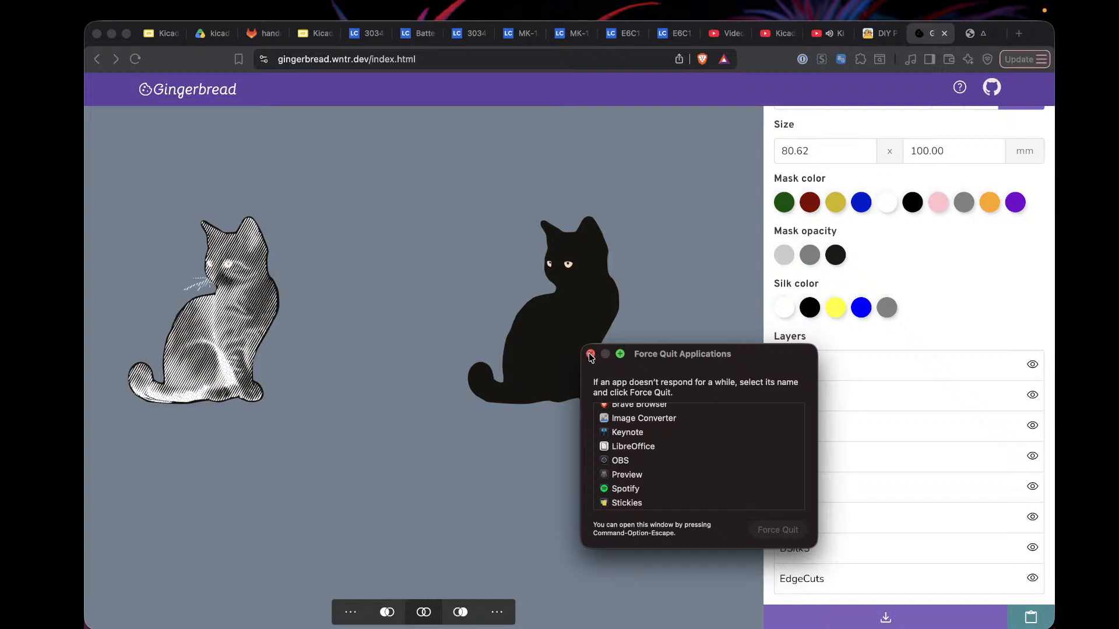
{"action": "left_click", "coordinate": [590, 355]}
Step: Relaunch KiCad from the KiCad9 folder in Applications
{"action": "mouse_move", "coordinate": [590, 618]}
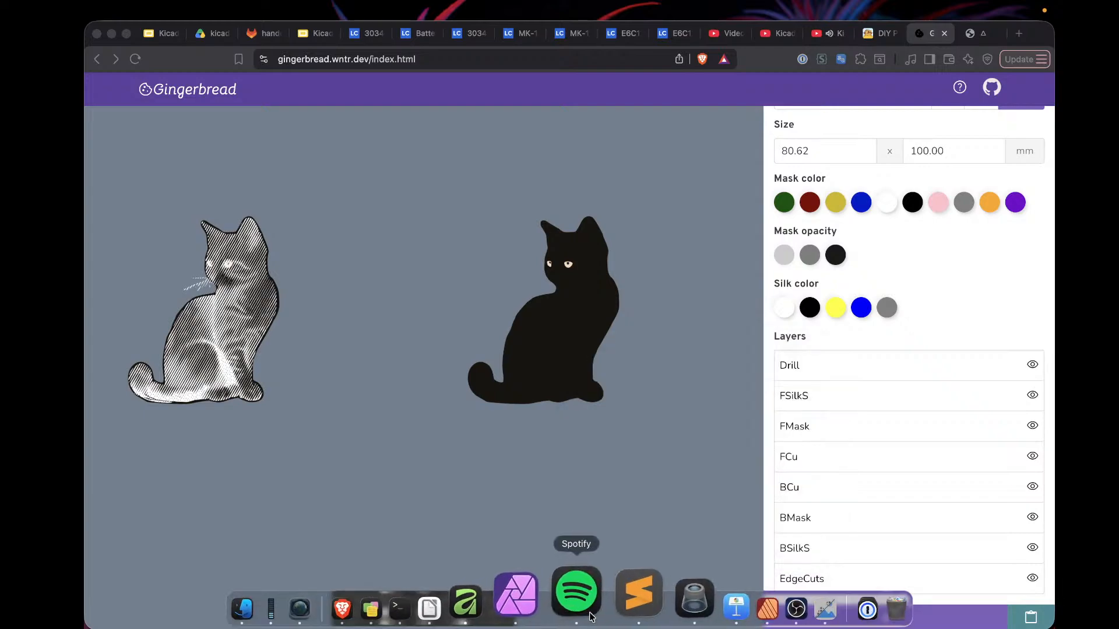
{"action": "left_click", "coordinate": [798, 609]}
{"action": "scroll", "coordinate": [765, 290], "scroll_direction": "down", "scroll_amount": 5}
{"action": "scroll", "coordinate": [765, 289], "scroll_direction": "down", "scroll_amount": 1}
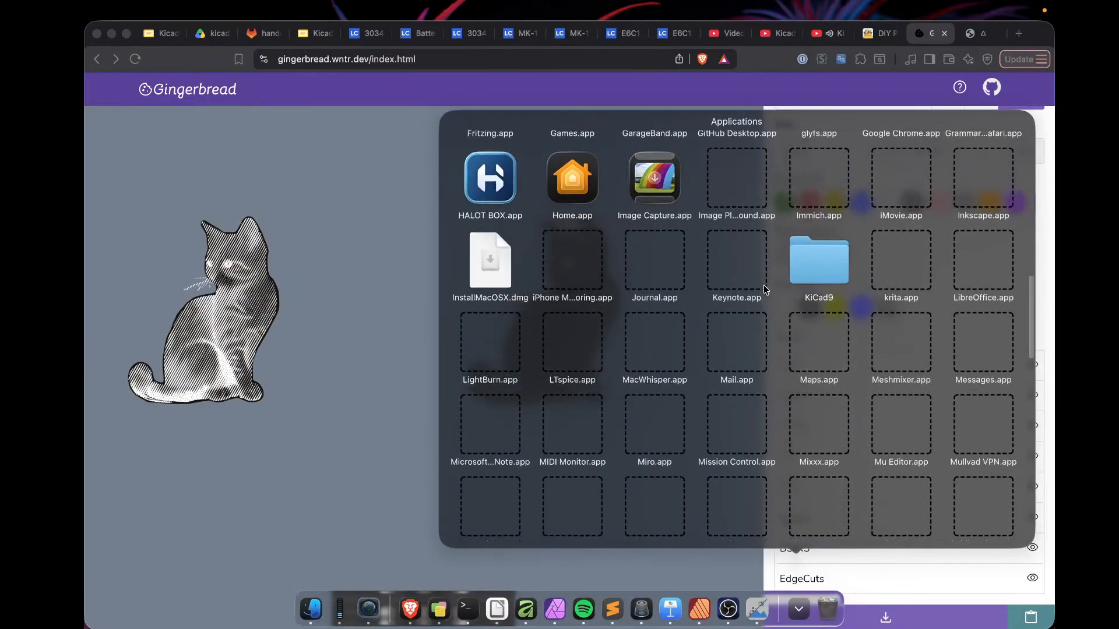
{"action": "left_click", "coordinate": [794, 278]}
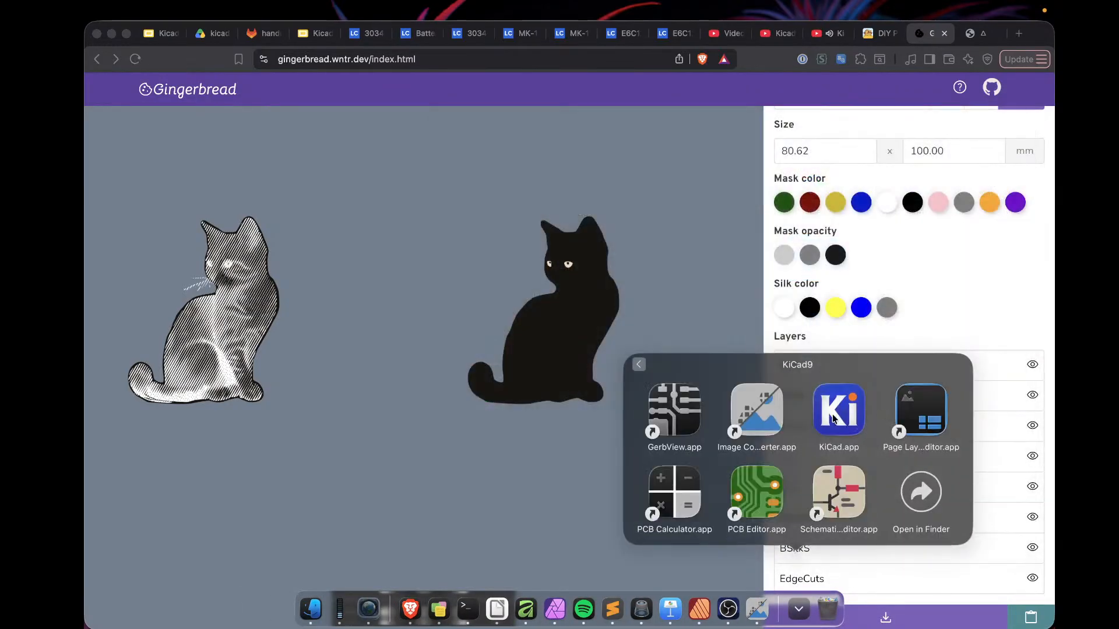
{"action": "left_click", "coordinate": [833, 415]}
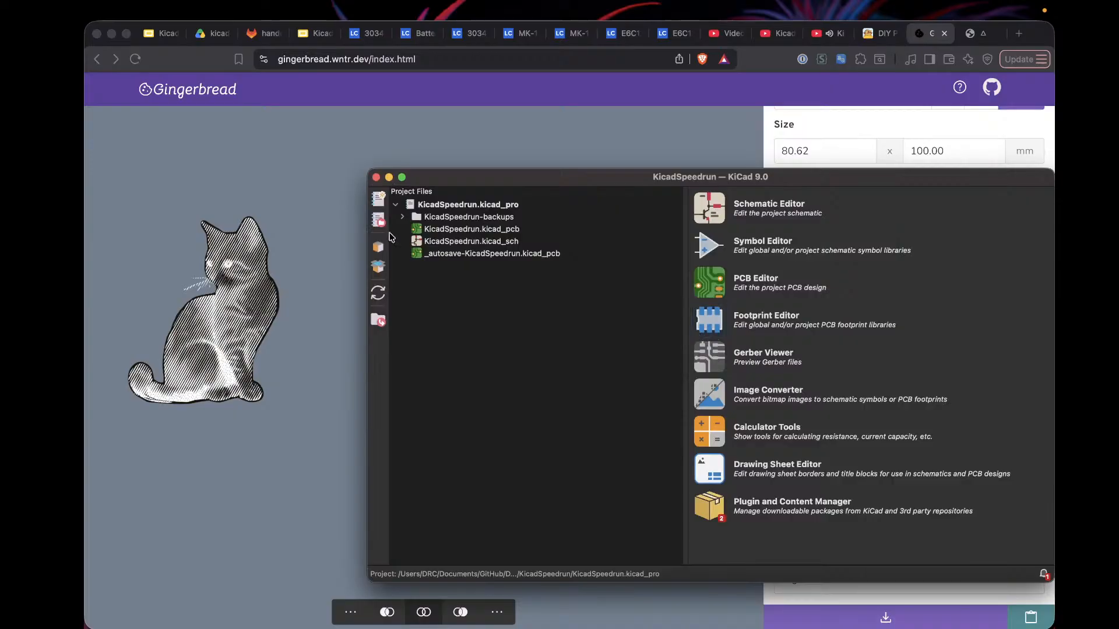
Step: Open KicadSpeedrun.kicad_pcb without its auto-saved version and widen the PCB Editor window
{"action": "left_click", "coordinate": [421, 229]}
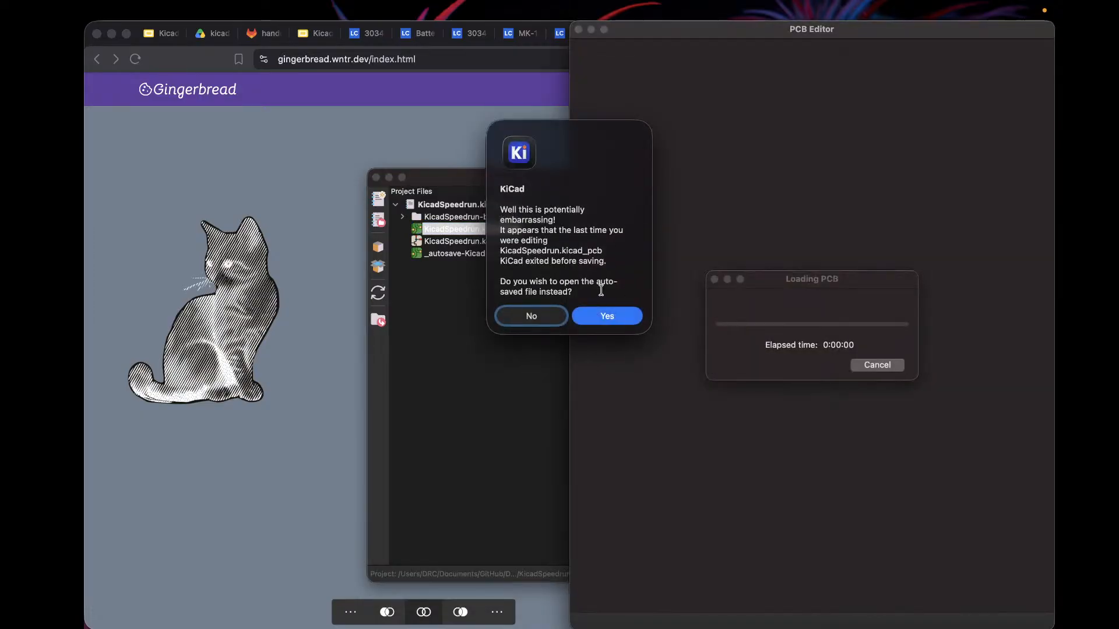
{"action": "left_click", "coordinate": [530, 315]}
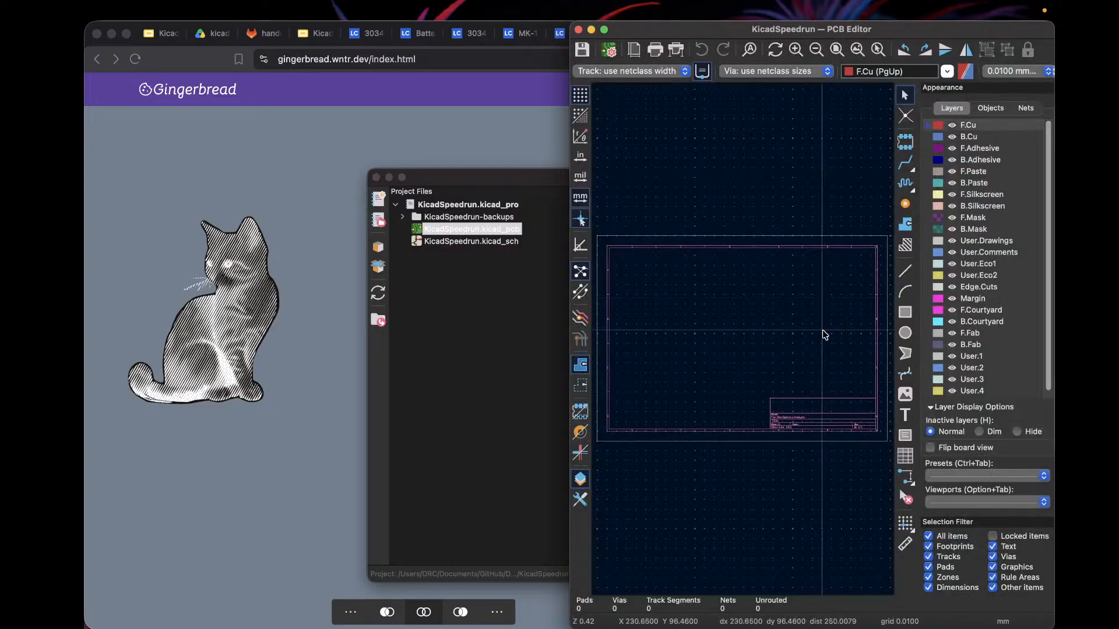
{"action": "scroll", "coordinate": [743, 343], "scroll_direction": "up", "scroll_amount": 4}
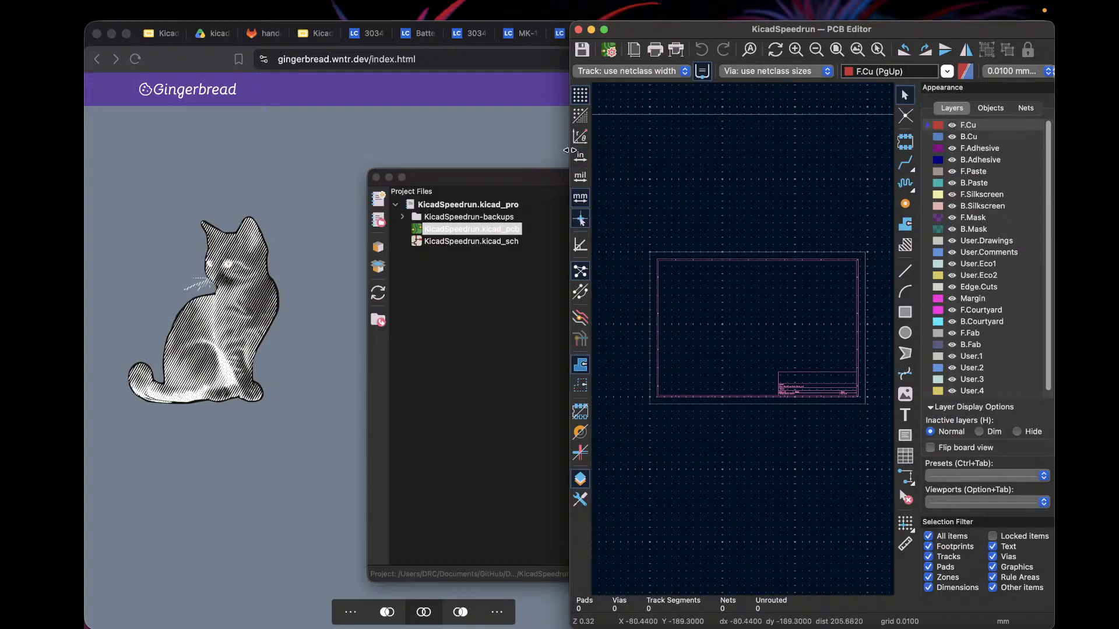
{"action": "left_click_drag", "start_coordinate": [494, 150], "coordinate": [186, 151]}
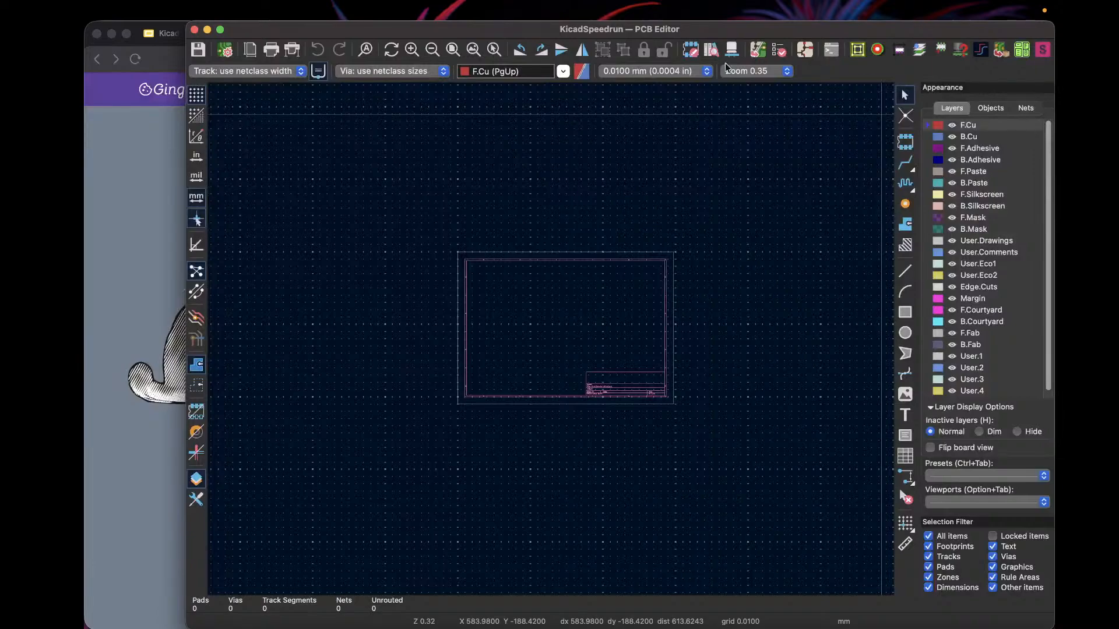
Step: Update the PCB from the schematic without restoring unsaved schematic edits, and place the imported footprints on the sheet
{"action": "left_click", "coordinate": [756, 51]}
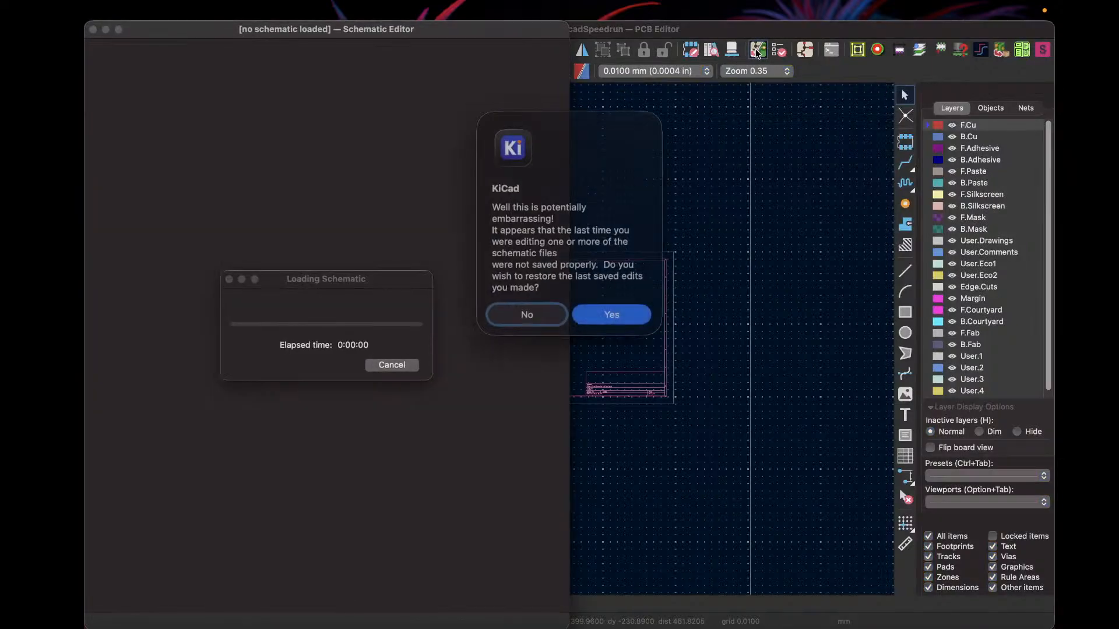
{"action": "left_click", "coordinate": [538, 309]}
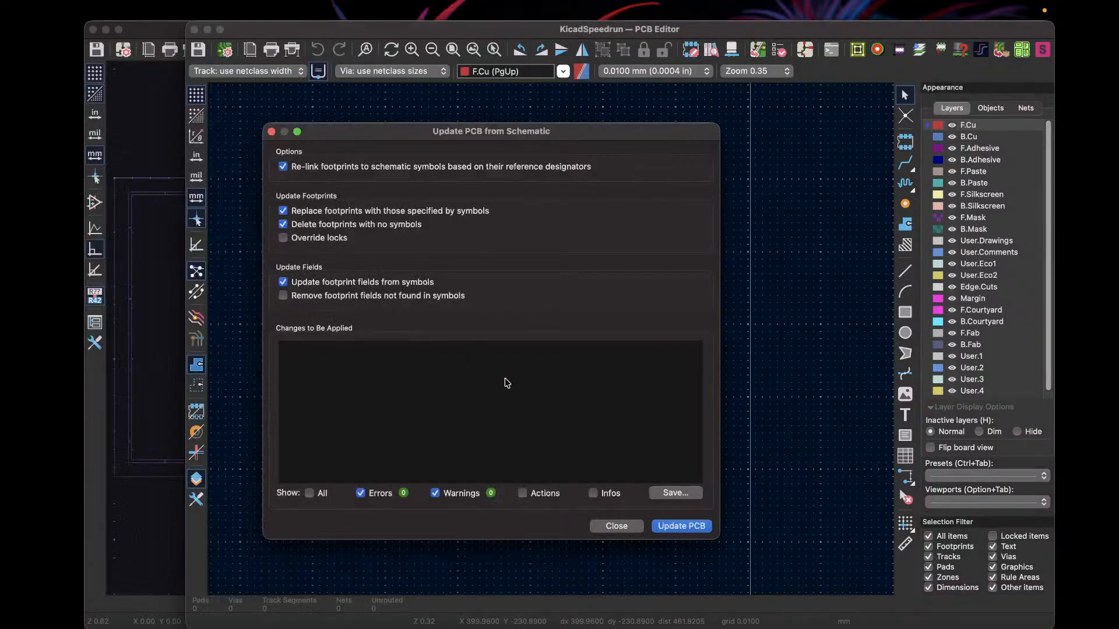
{"action": "left_click", "coordinate": [681, 526]}
{"action": "left_click", "coordinate": [617, 526]}
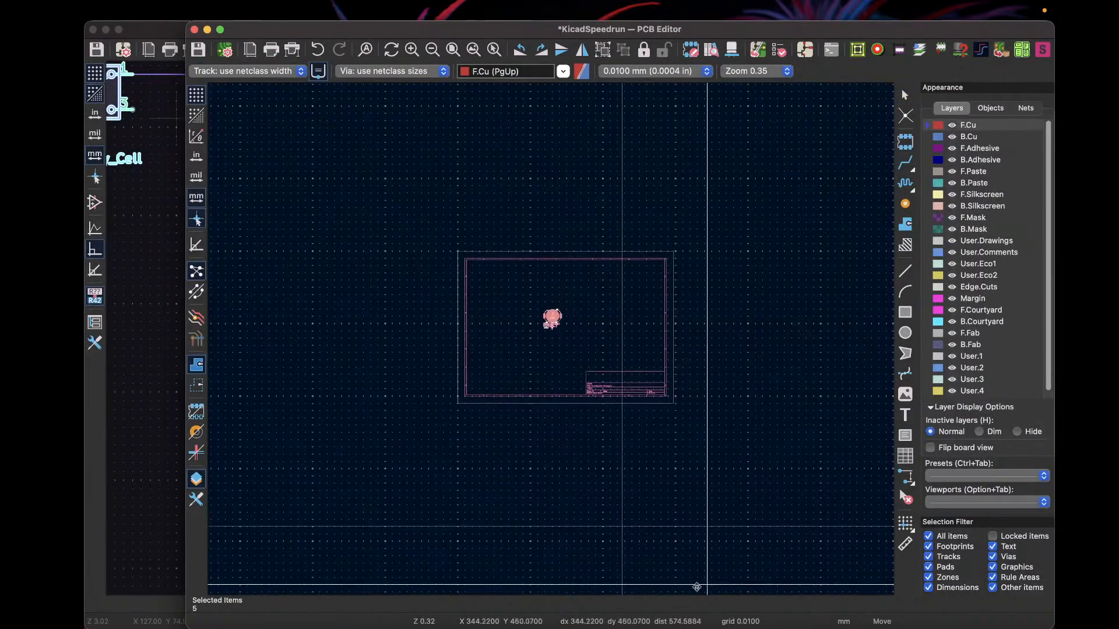
{"action": "left_click", "coordinate": [669, 554]}
Step: Move the battery, switch, LED and resistor footprints together a little further up the sheet
{"action": "scroll", "coordinate": [549, 317], "scroll_direction": "up", "scroll_amount": 5}
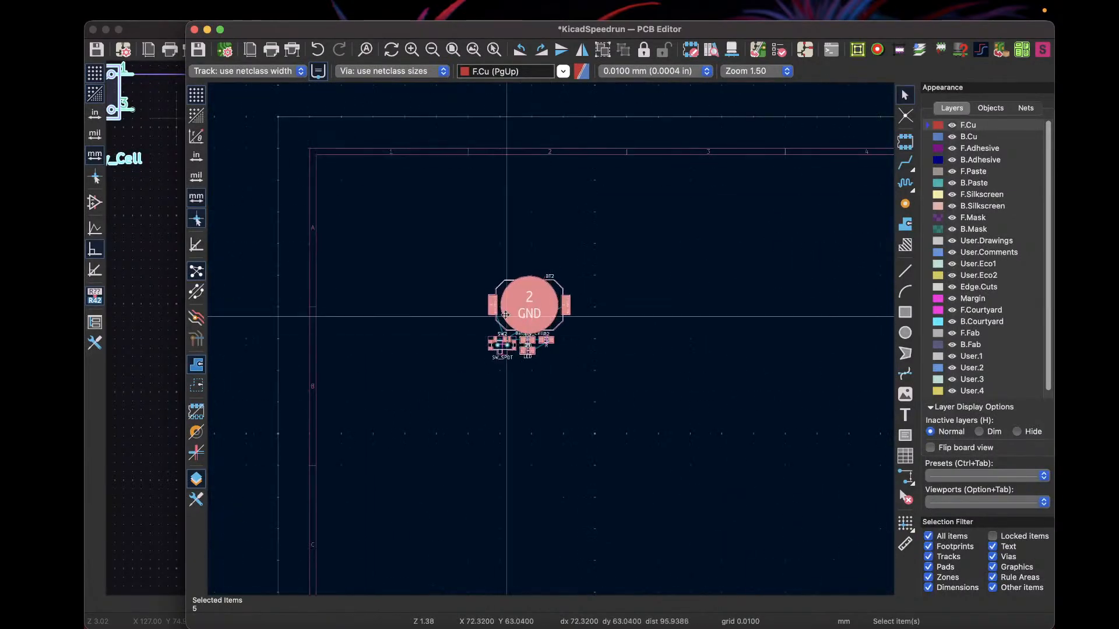
{"action": "scroll", "coordinate": [518, 324], "scroll_direction": "up", "scroll_amount": 2}
{"action": "left_click", "coordinate": [638, 321]}
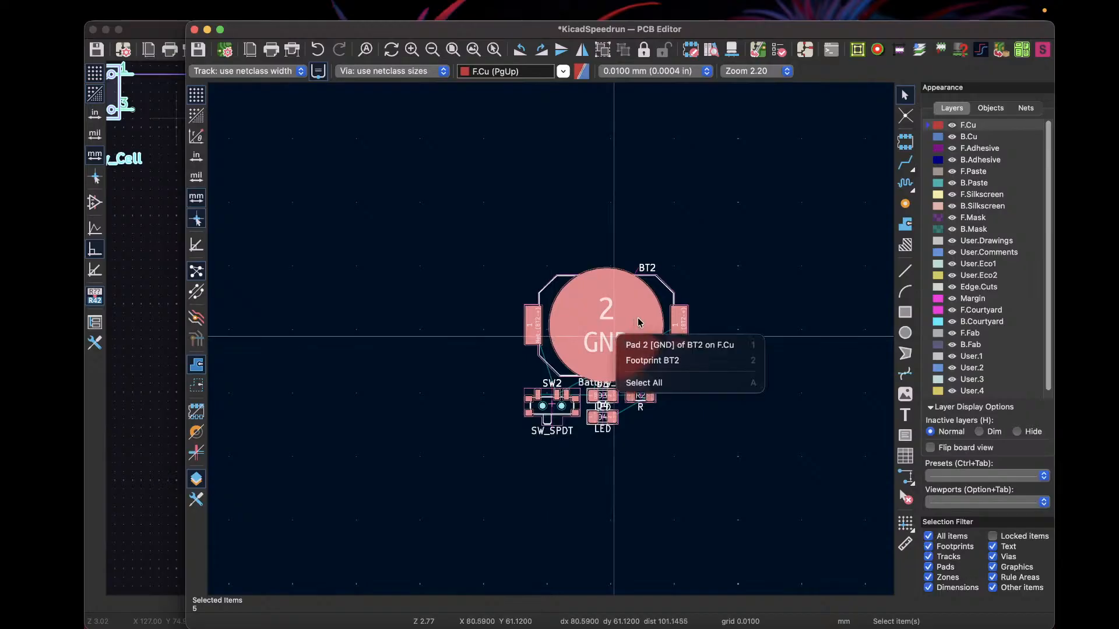
{"action": "left_click", "coordinate": [555, 357]}
{"action": "left_click_drag", "start_coordinate": [570, 298], "coordinate": [587, 245]}
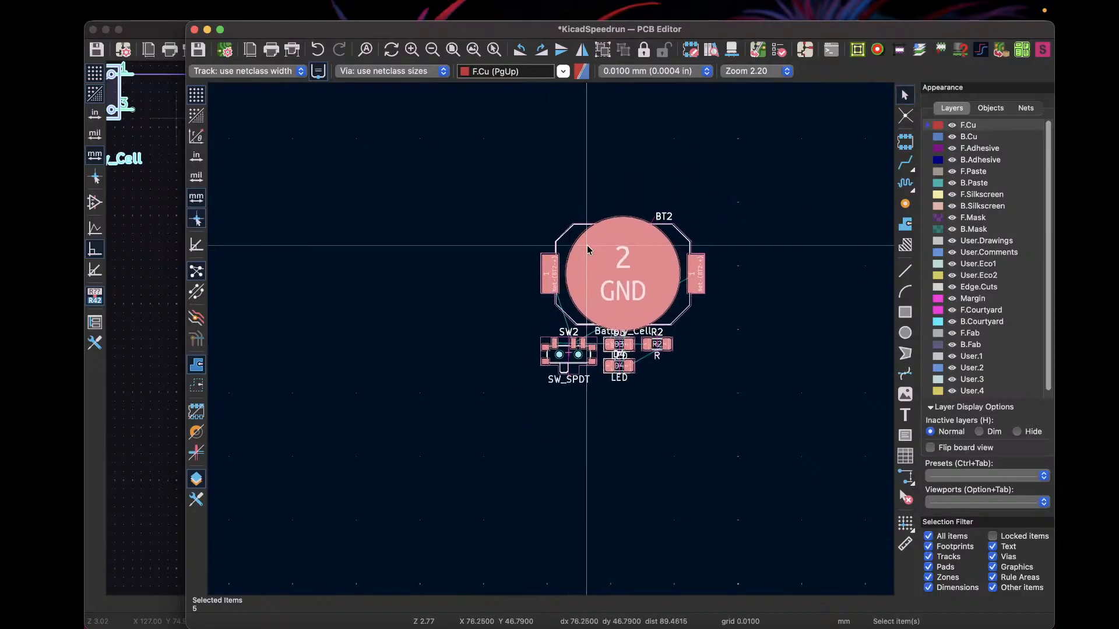
Step: Paste the converted cat artwork onto the sheet beside the component footprints and select its Edge.Cuts outline
{"action": "left_click", "coordinate": [616, 431]}
{"action": "scroll", "coordinate": [588, 359], "scroll_direction": "down", "scroll_amount": 5}
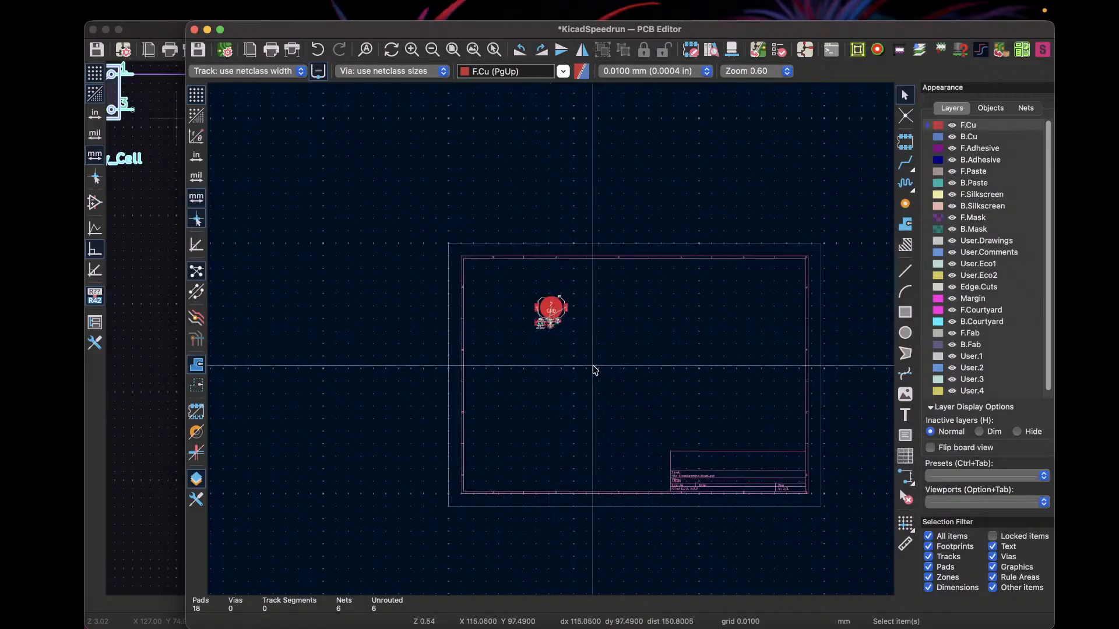
{"action": "key", "text": "super+v"}
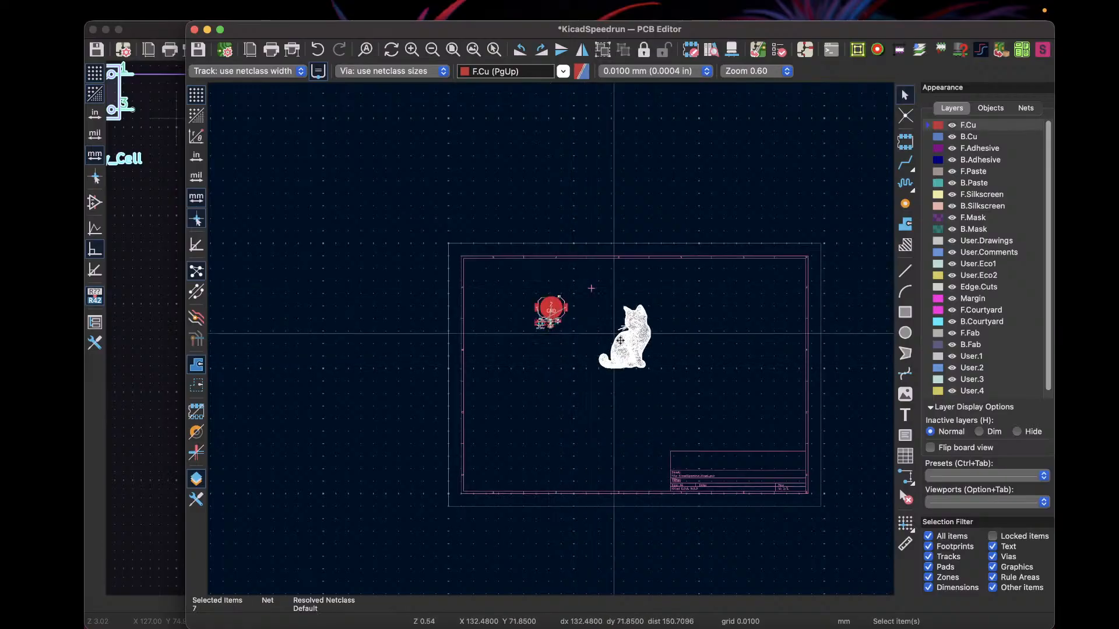
{"action": "scroll", "coordinate": [628, 337], "scroll_direction": "up", "scroll_amount": 8}
{"action": "scroll", "coordinate": [551, 339], "scroll_direction": "down", "scroll_amount": 3}
{"action": "left_click", "coordinate": [659, 370]}
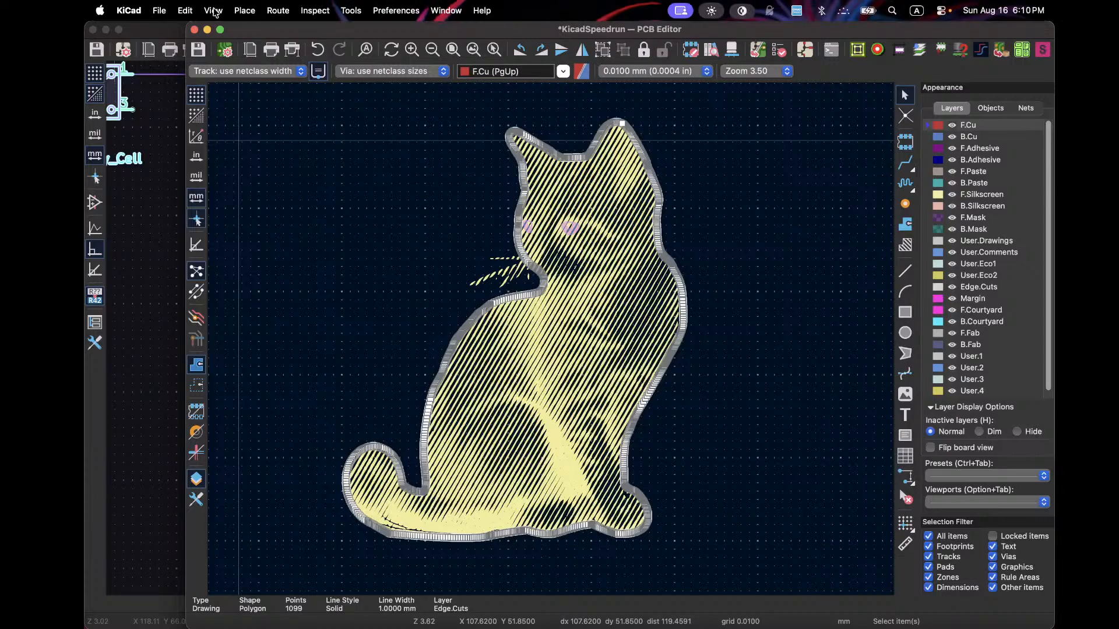
Step: Show the object properties and set the line width of the cat's Edge.Cuts outline to 0.1 mm
{"action": "left_click", "coordinate": [213, 10]}
{"action": "mouse_move", "coordinate": [273, 34]}
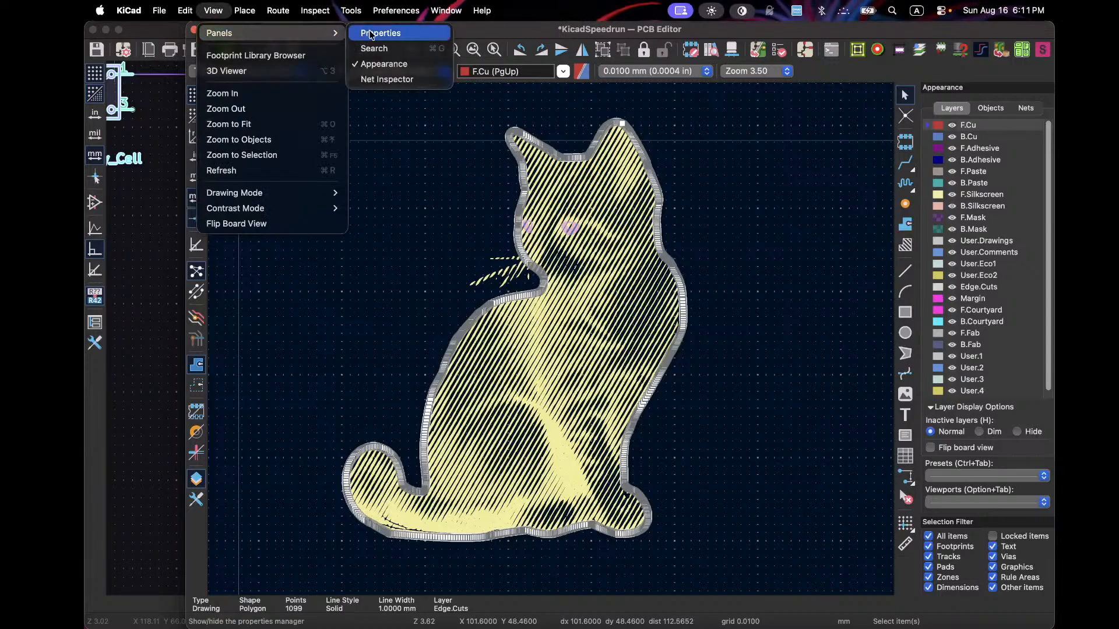
{"action": "left_click", "coordinate": [373, 33]}
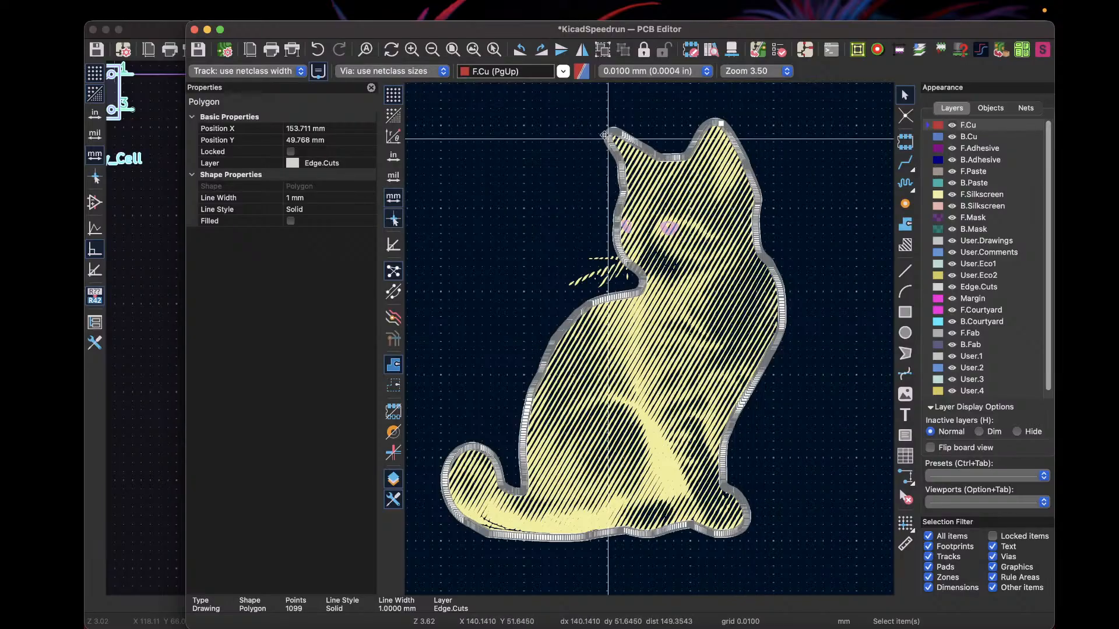
{"action": "left_click", "coordinate": [289, 200]}
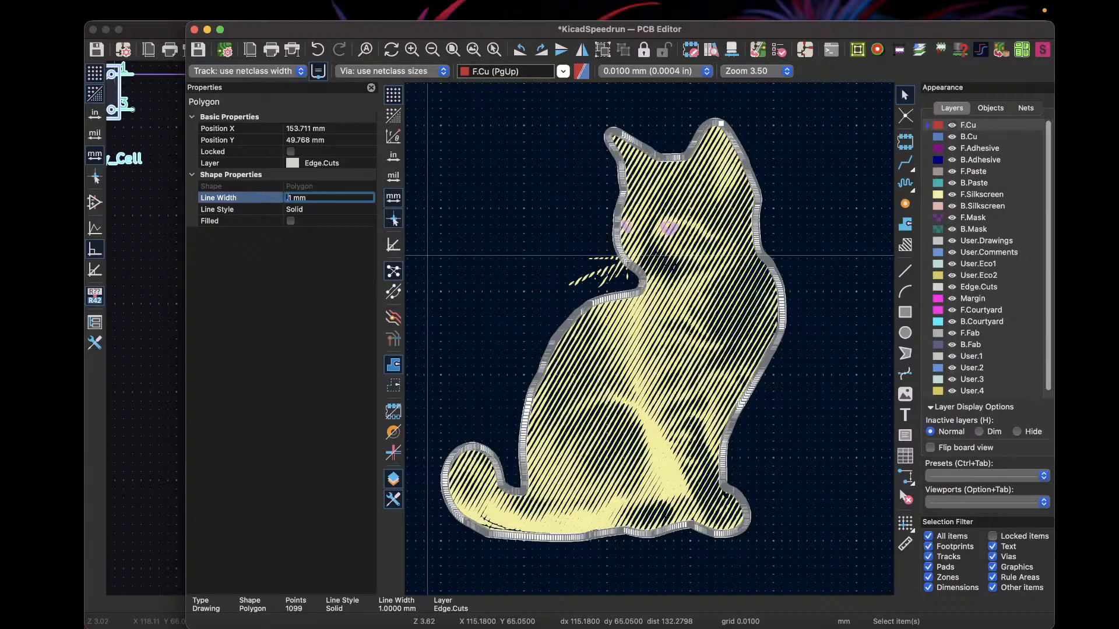
{"action": "type", "text": "."}
{"action": "key", "text": "Return"}
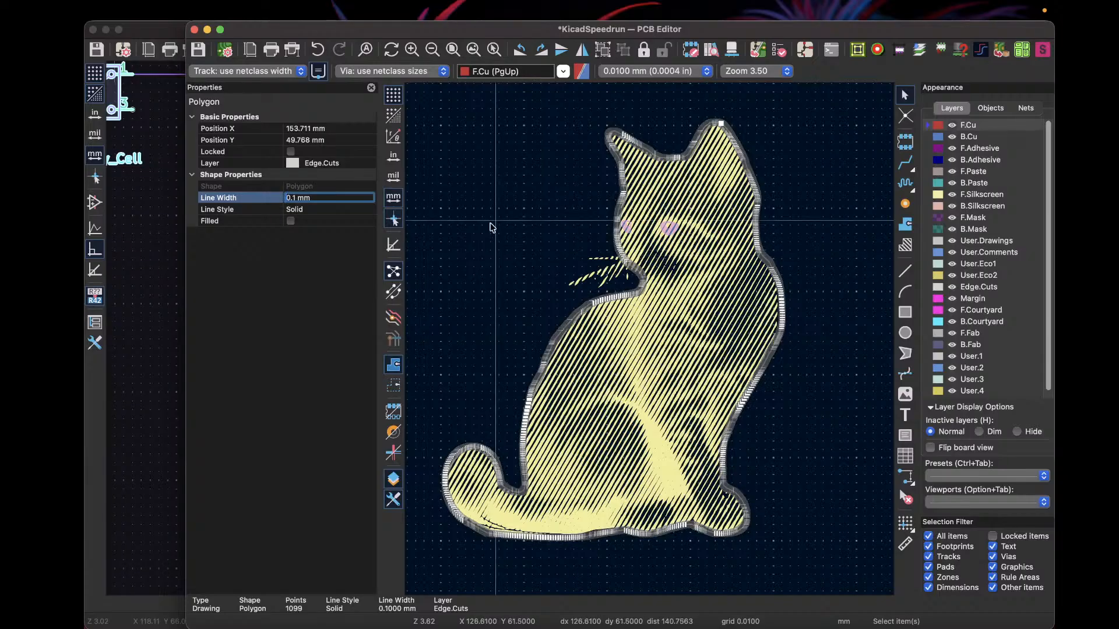
{"action": "left_click", "coordinate": [544, 250]}
Step: Inspect the footprint properties of the cat's halftone graphics and close them without changes
{"action": "scroll", "coordinate": [682, 285], "scroll_direction": "up", "scroll_amount": 2}
{"action": "scroll", "coordinate": [650, 343], "scroll_direction": "up", "scroll_amount": 3}
{"action": "left_click", "coordinate": [622, 364]}
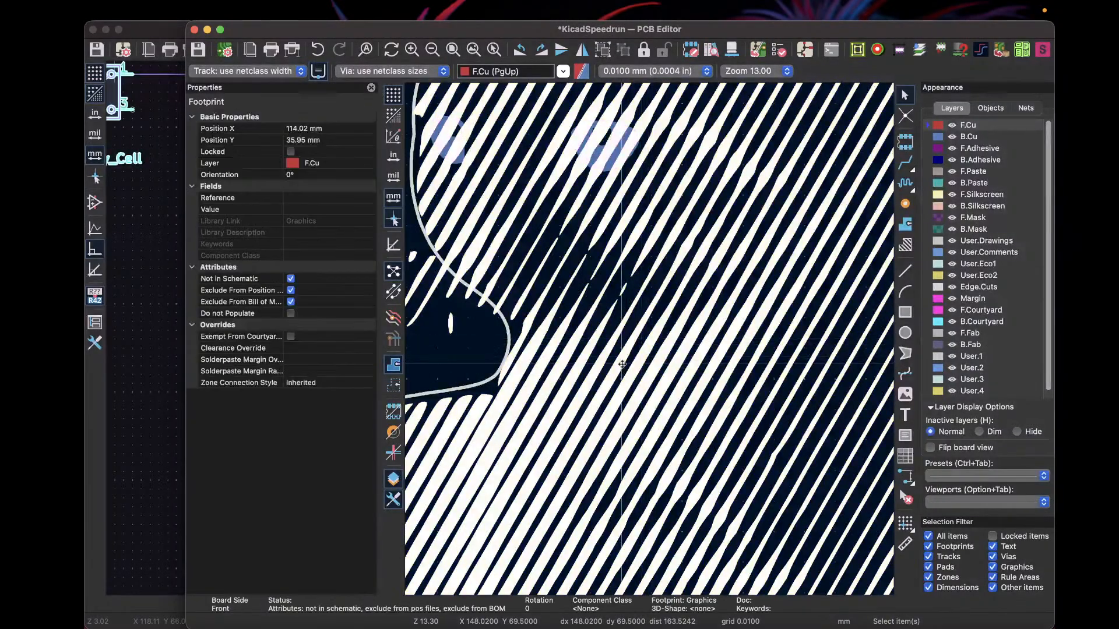
{"action": "double_click", "coordinate": [622, 364]}
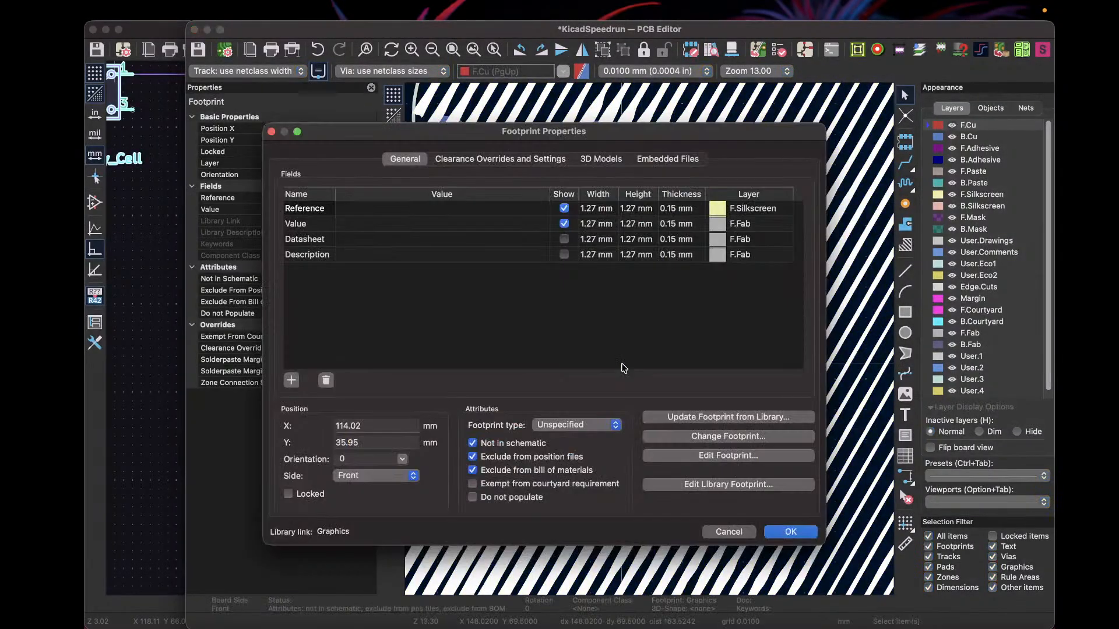
{"action": "left_click", "coordinate": [729, 532]}
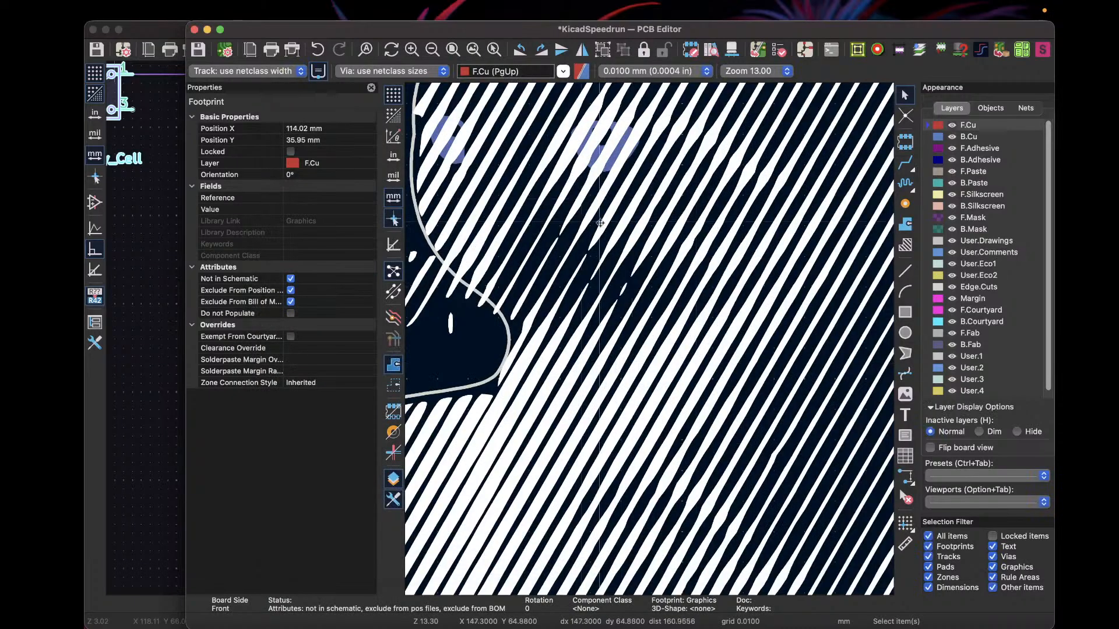
Step: Examine the cat's eye graphic up close and select the footprint it belongs to
{"action": "scroll", "coordinate": [641, 332], "scroll_direction": "down", "scroll_amount": 3}
{"action": "scroll", "coordinate": [650, 340], "scroll_direction": "up", "scroll_amount": 4}
{"action": "scroll", "coordinate": [650, 340], "scroll_direction": "up", "scroll_amount": 3}
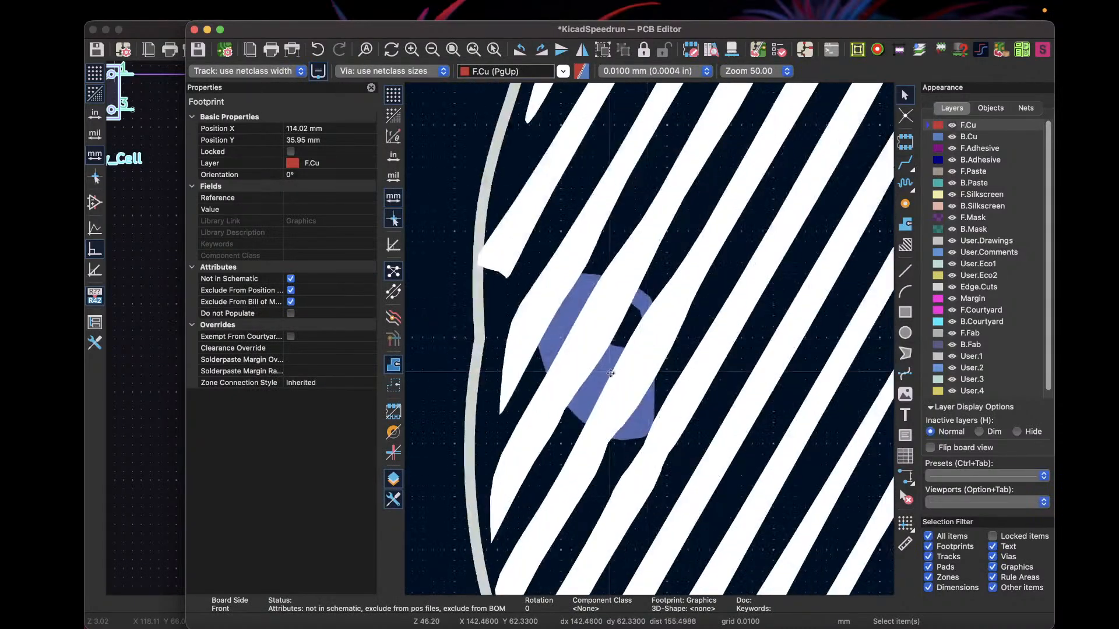
{"action": "left_click", "coordinate": [608, 374]}
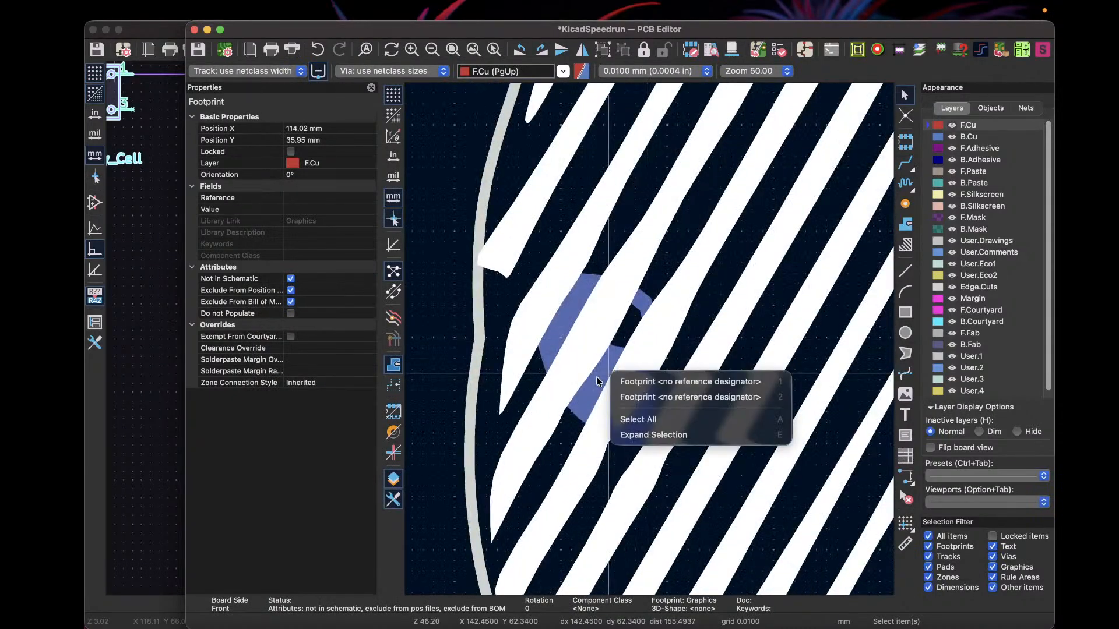
{"action": "left_click", "coordinate": [641, 382]}
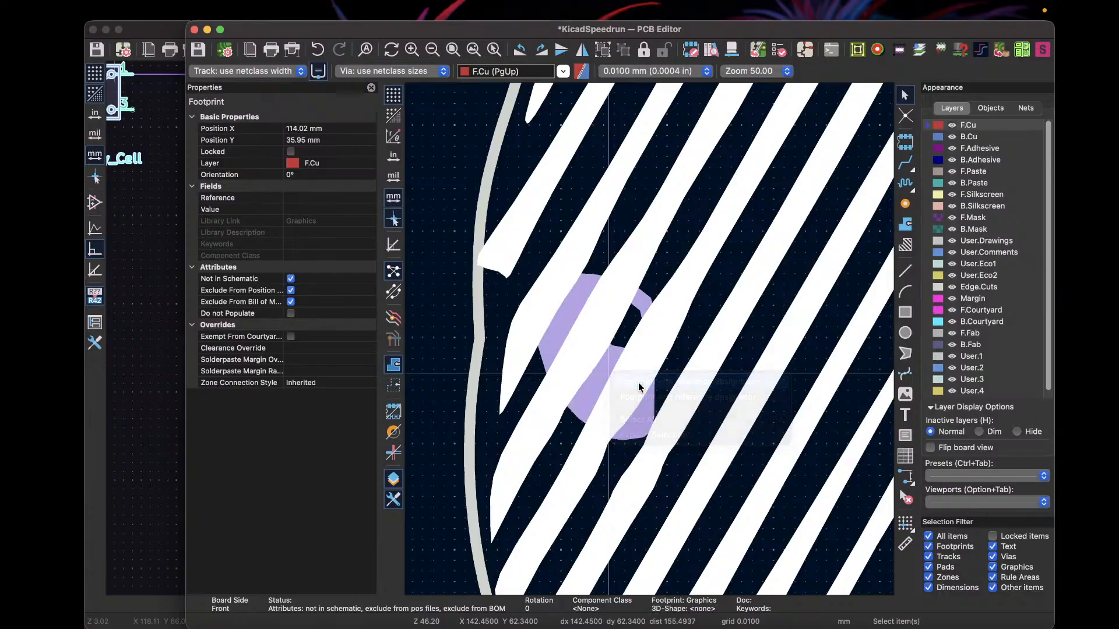
Step: Check the front and back of the cat-shaped board in the 3D Viewer and close it
{"action": "scroll", "coordinate": [649, 339], "scroll_direction": "down", "scroll_amount": 10}
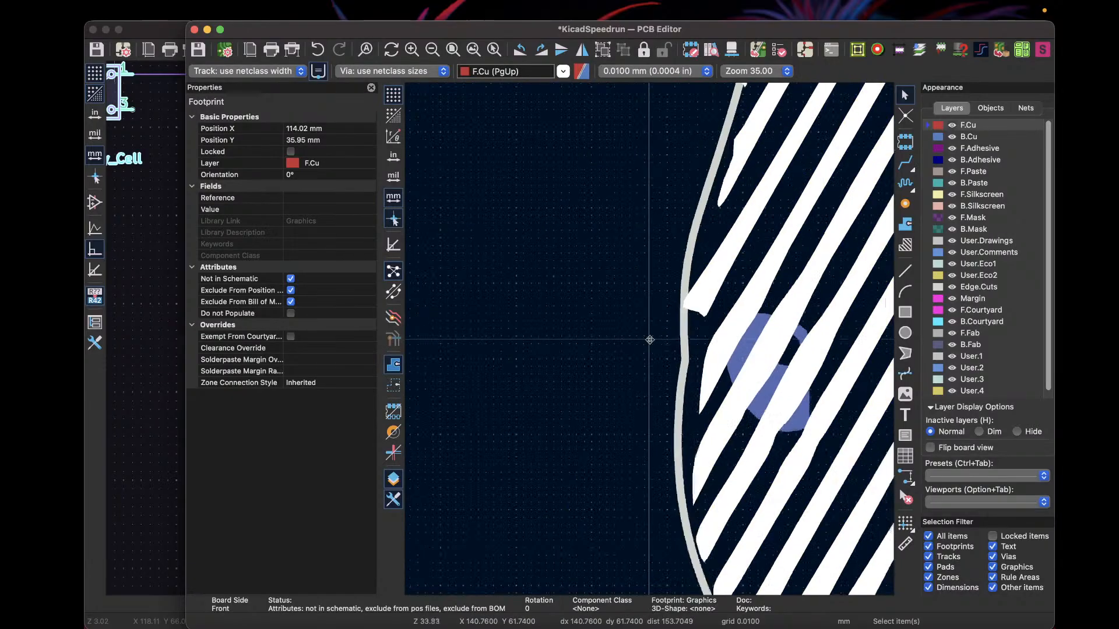
{"action": "scroll", "coordinate": [648, 340], "scroll_direction": "down", "scroll_amount": 2}
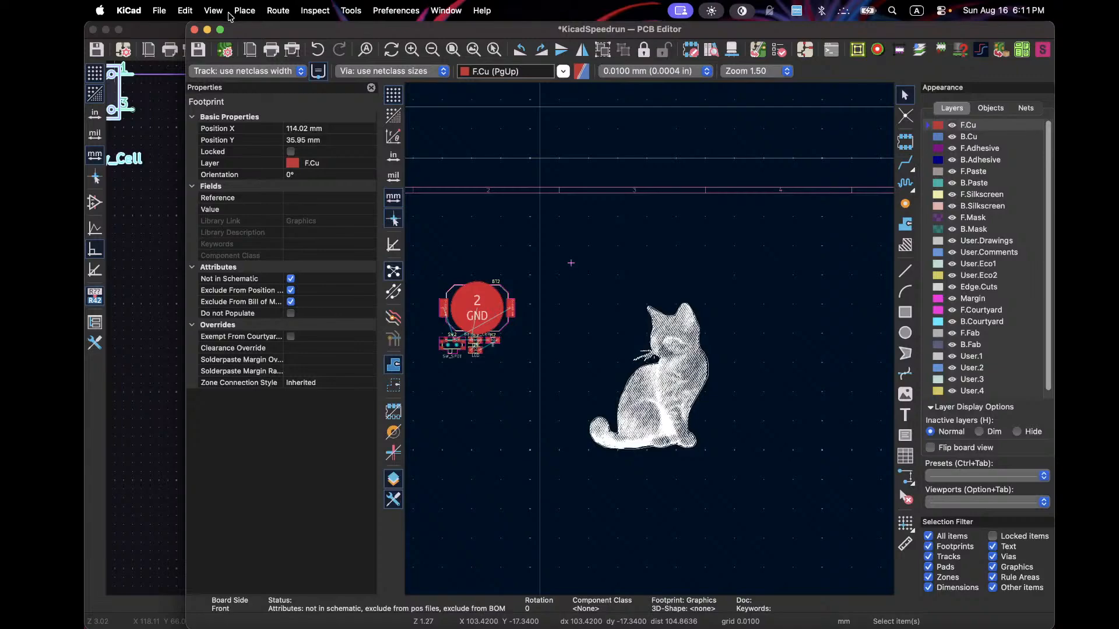
{"action": "left_click", "coordinate": [219, 12]}
{"action": "left_click", "coordinate": [229, 70]}
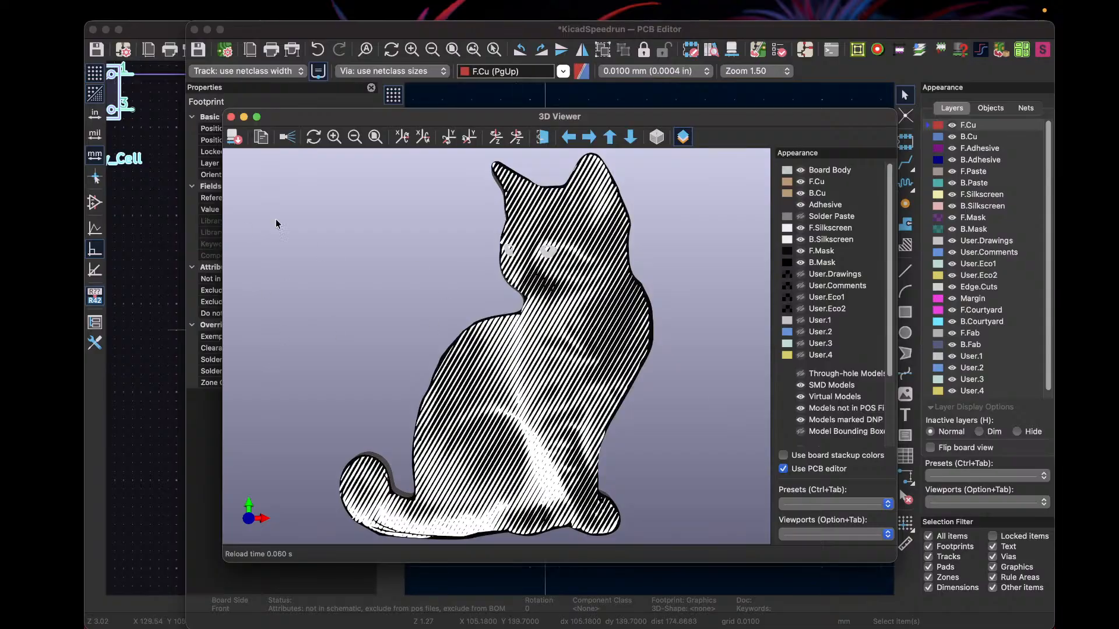
{"action": "left_click", "coordinate": [542, 137]}
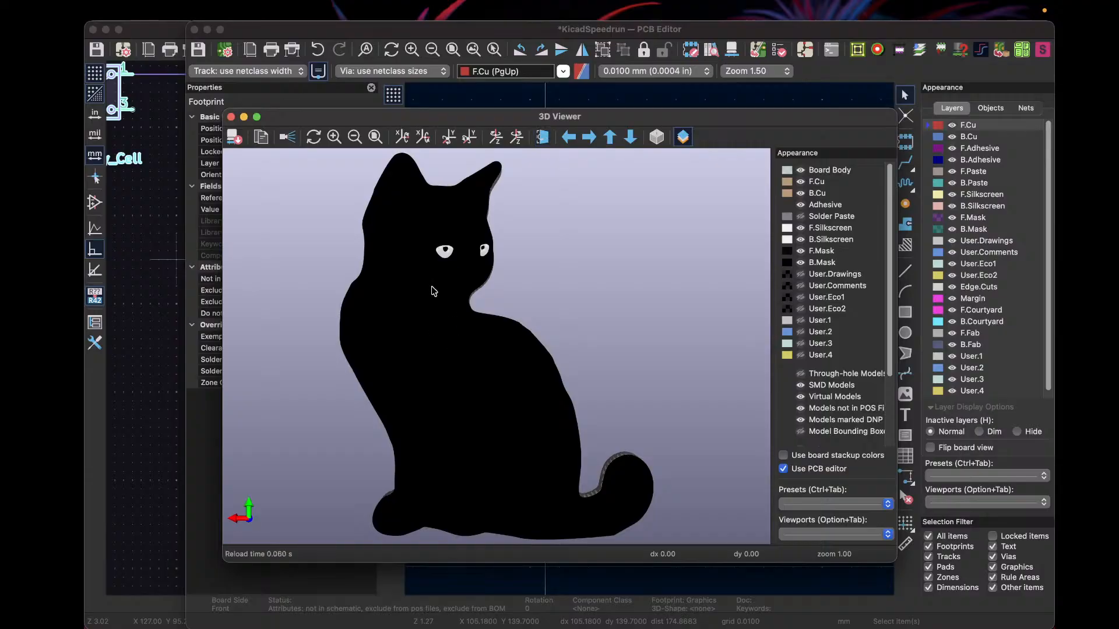
{"action": "left_click", "coordinate": [542, 138]}
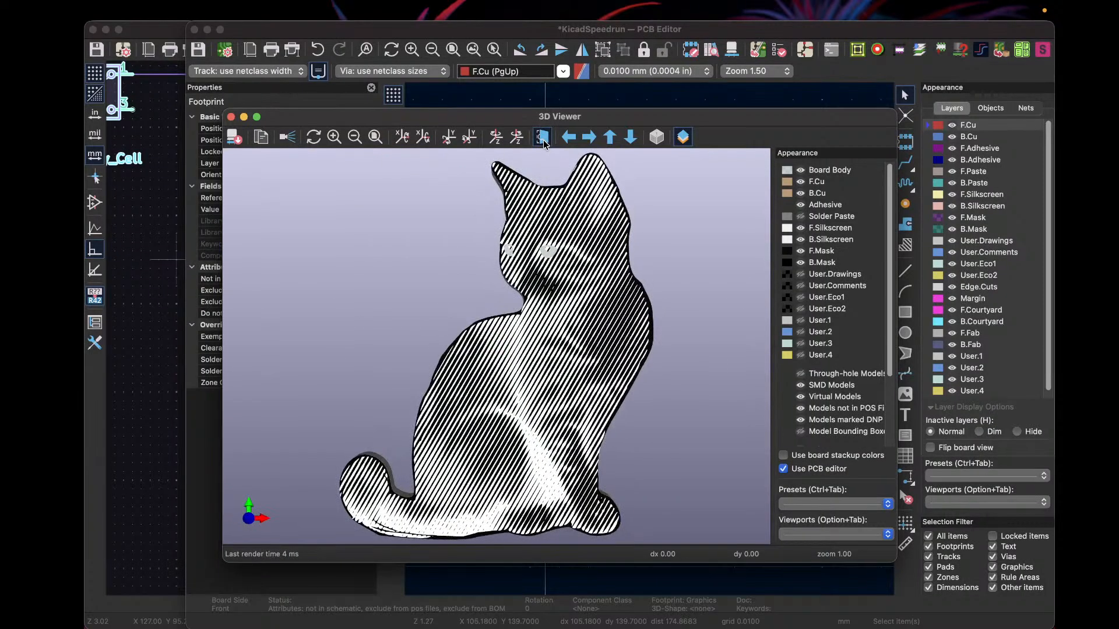
{"action": "scroll", "coordinate": [452, 373], "scroll_direction": "down", "scroll_amount": 5}
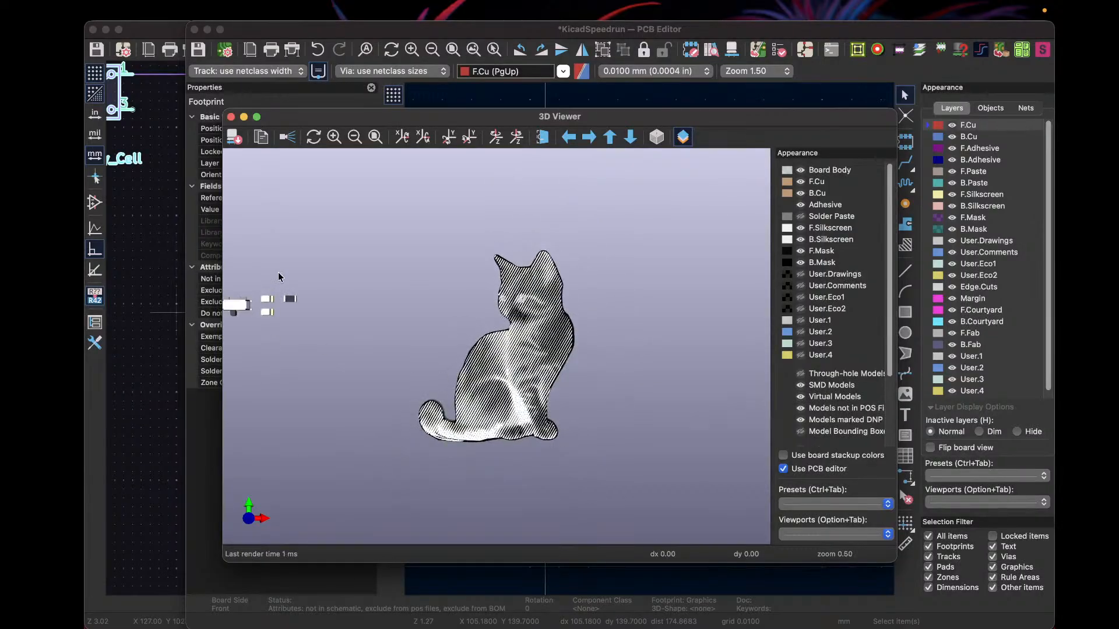
{"action": "scroll", "coordinate": [552, 296], "scroll_direction": "up", "scroll_amount": 4}
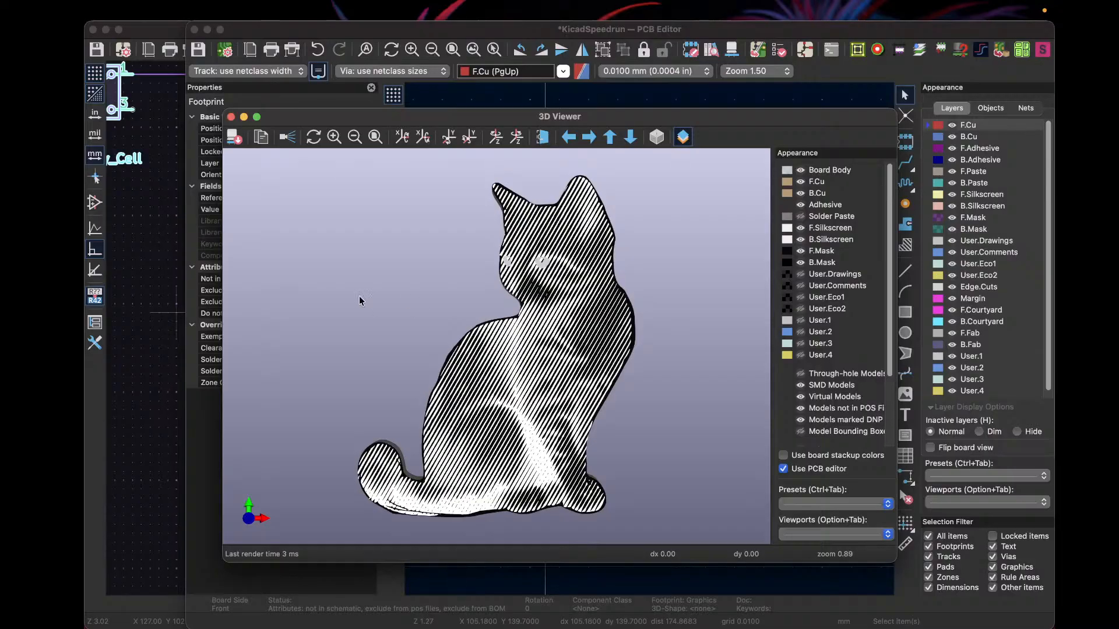
{"action": "left_click", "coordinate": [230, 117]}
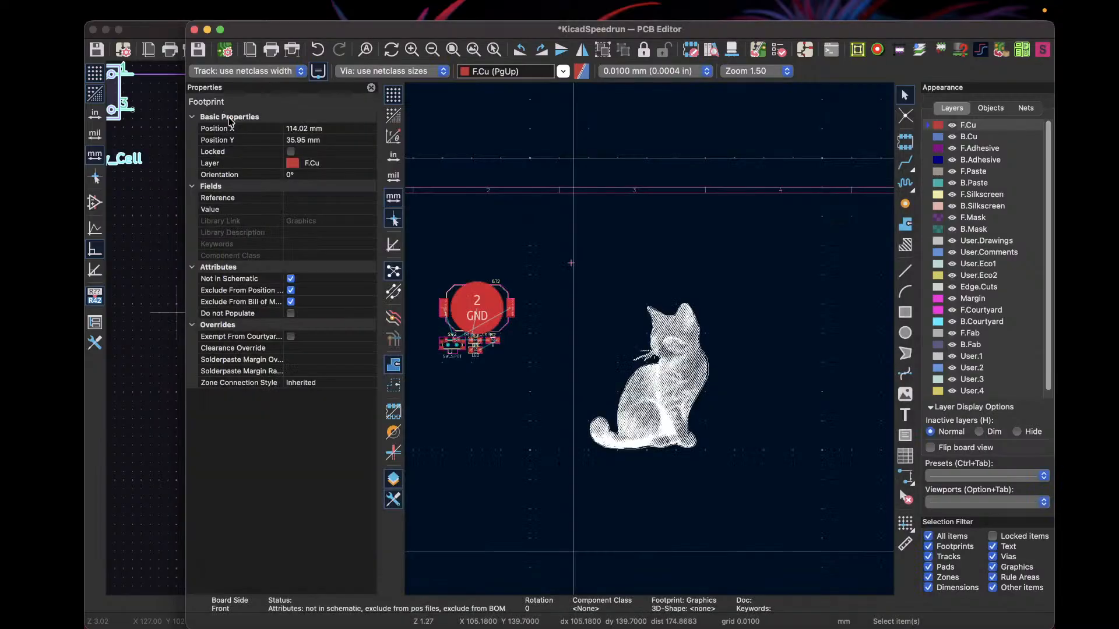
Step: Hide the F.Silkscreen layer to leave the cat's outline and eyes in view
{"action": "scroll", "coordinate": [649, 339], "scroll_direction": "up", "scroll_amount": 3}
{"action": "scroll", "coordinate": [649, 339], "scroll_direction": "down", "scroll_amount": 5}
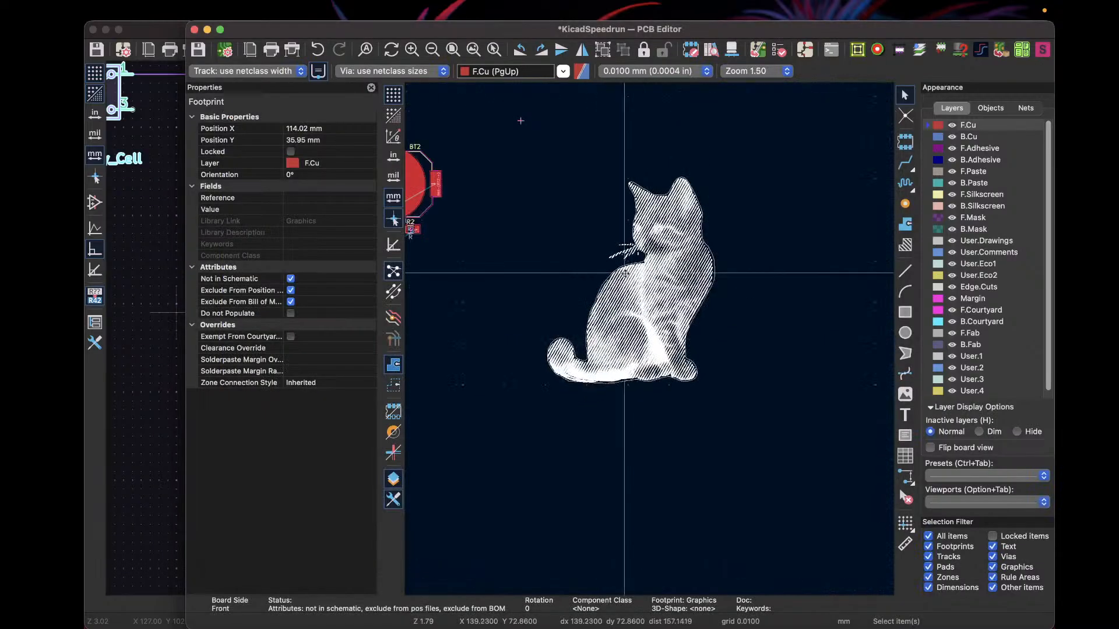
{"action": "scroll", "coordinate": [649, 339], "scroll_direction": "up", "scroll_amount": 2}
{"action": "scroll", "coordinate": [649, 339], "scroll_direction": "up", "scroll_amount": 2}
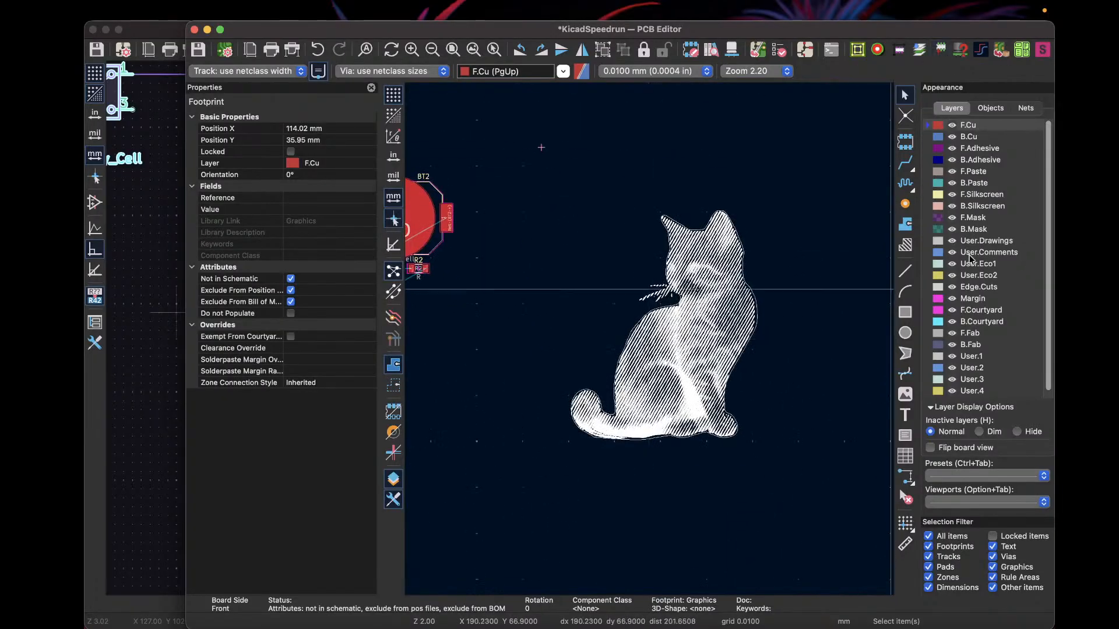
{"action": "left_click", "coordinate": [952, 194]}
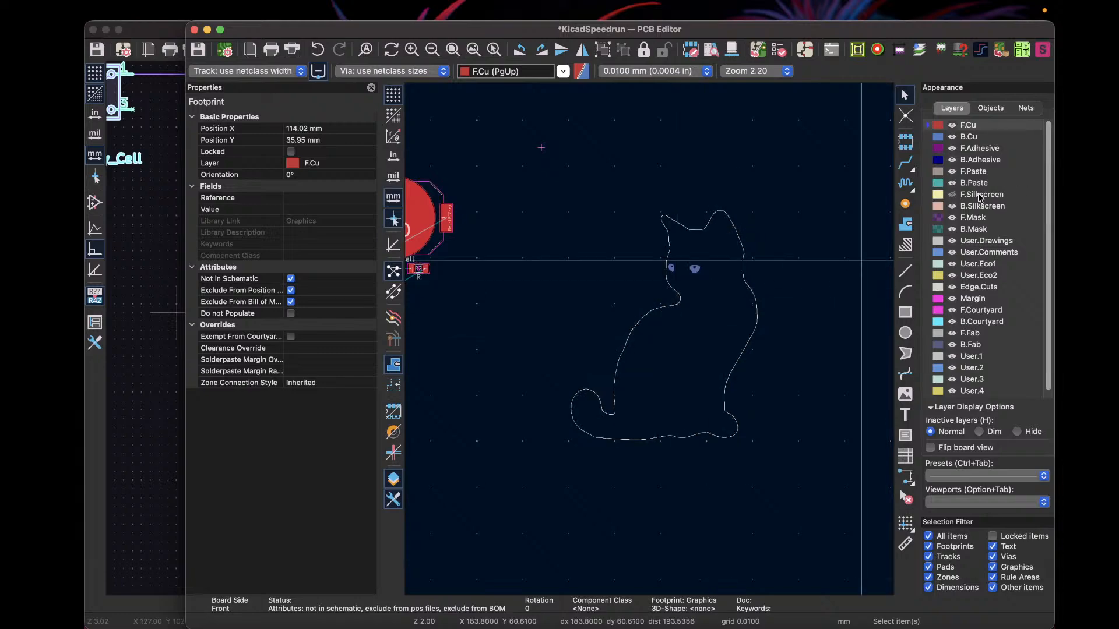
Step: Move battery holder BT2 into the lower body of the cat outline and rotate it to -115°
{"action": "scroll", "coordinate": [500, 324], "scroll_direction": "down", "scroll_amount": 1}
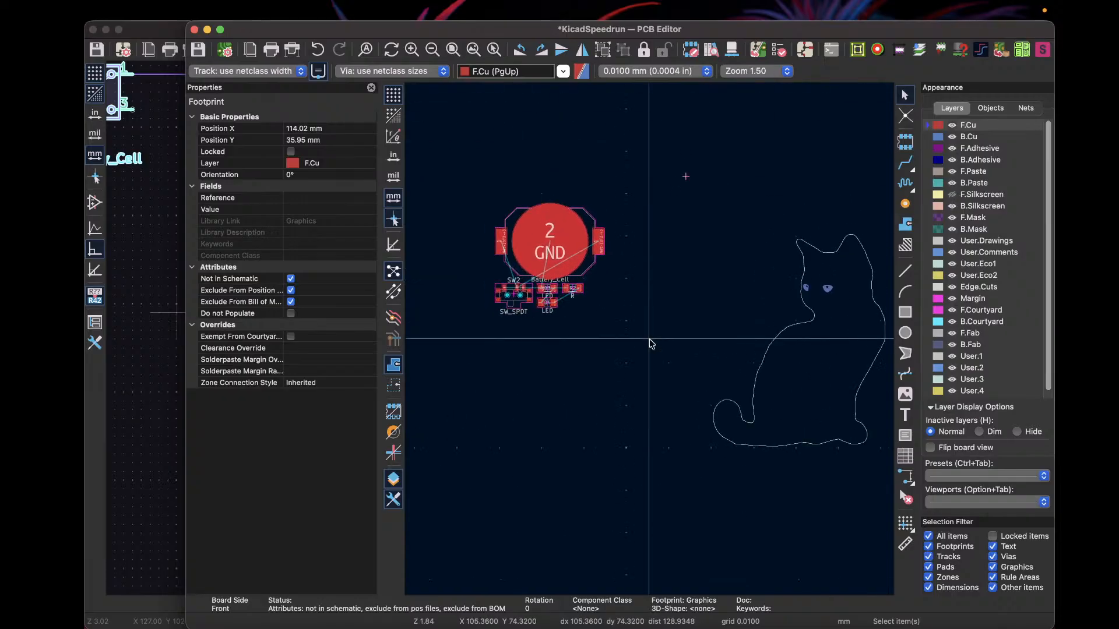
{"action": "left_click", "coordinate": [568, 229]}
{"action": "left_click", "coordinate": [573, 238]}
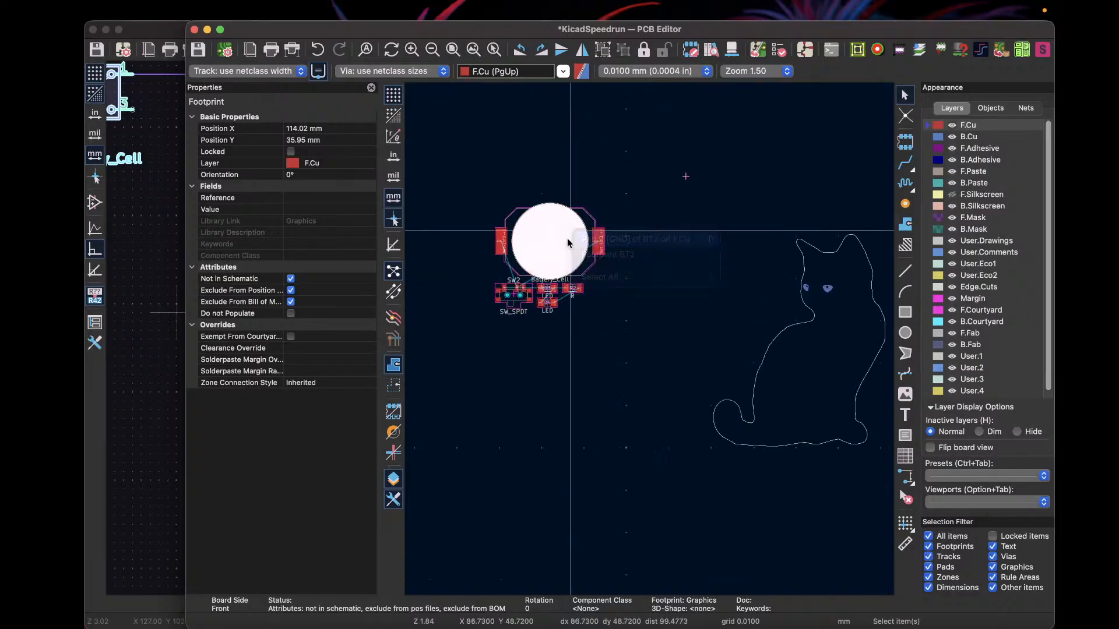
{"action": "left_click_drag", "start_coordinate": [572, 237], "coordinate": [833, 383]}
{"action": "key", "text": "r"}
{"action": "key", "text": "r"}
{"action": "key", "text": "r"}
{"action": "key", "text": "r"}
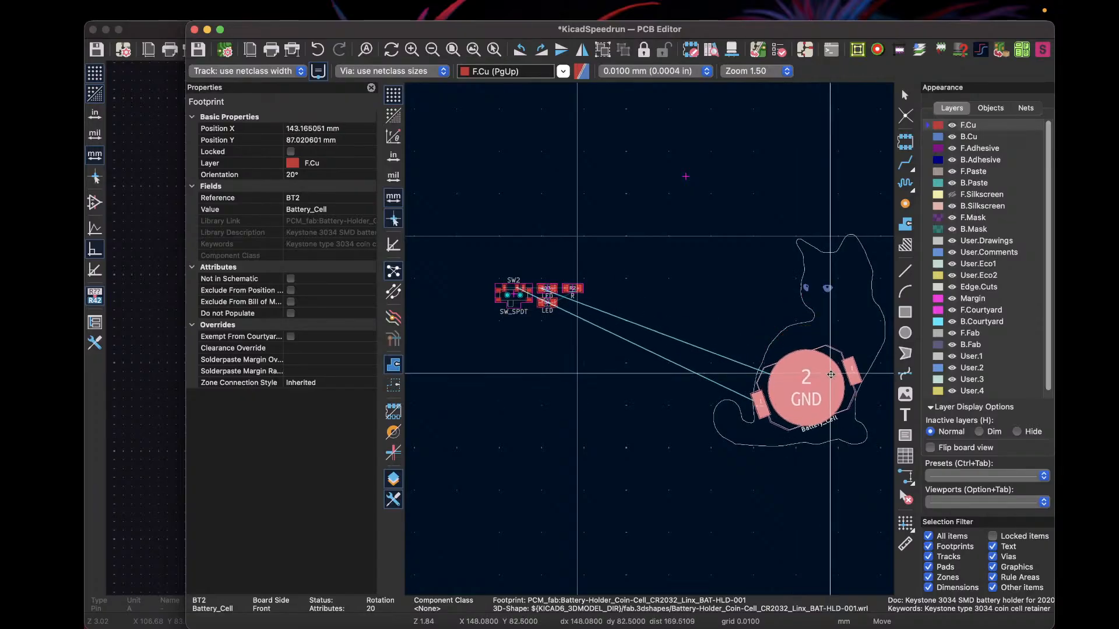
{"action": "key", "text": "r"}
{"action": "key", "text": "r"}
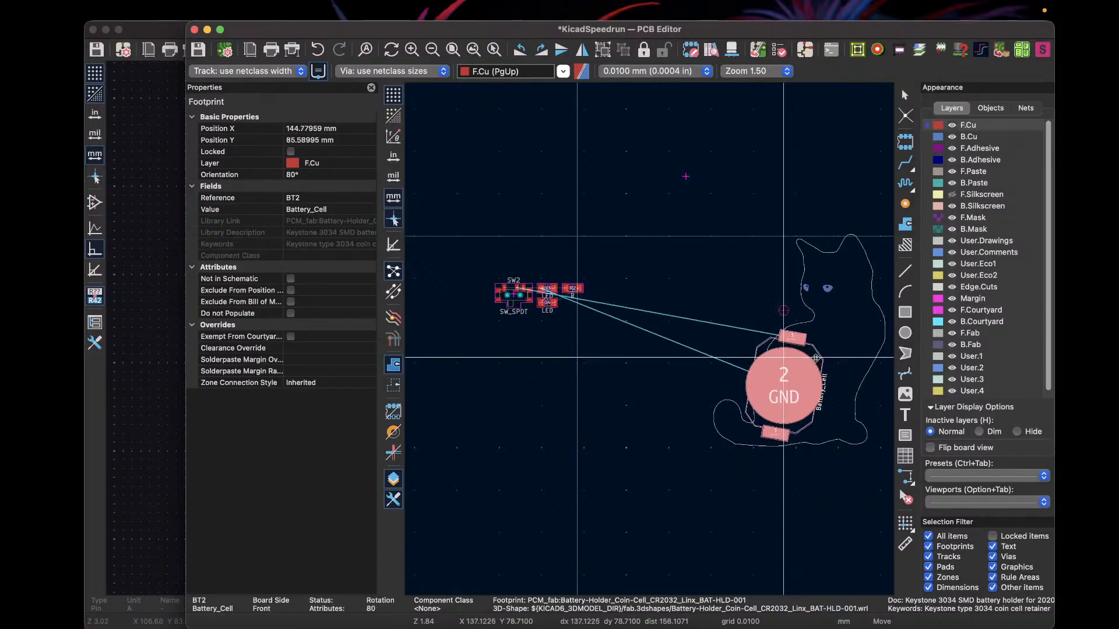
{"action": "key", "text": "shift+r"}
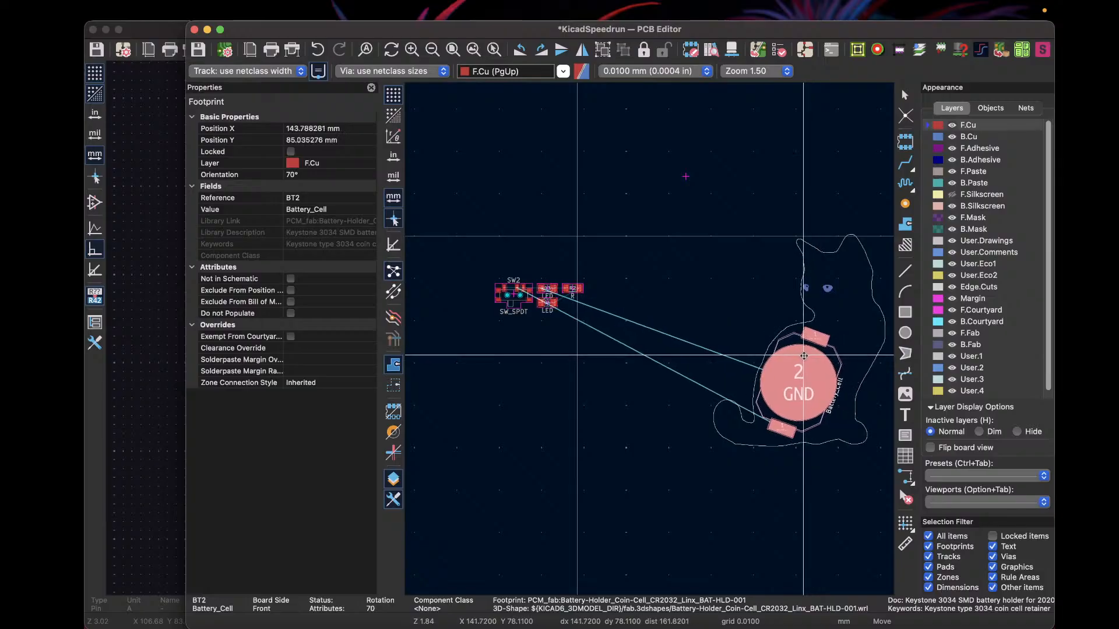
{"action": "key", "text": "r"}
{"action": "key", "text": "r"}
{"action": "key", "text": "r"}
{"action": "key", "text": "r"}
{"action": "key", "text": "r"}
{"action": "key", "text": "r"}
{"action": "key", "text": "r"}
{"action": "key", "text": "r"}
{"action": "key", "text": "r"}
{"action": "key", "text": "r"}
{"action": "key", "text": "r"}
{"action": "key", "text": "r"}
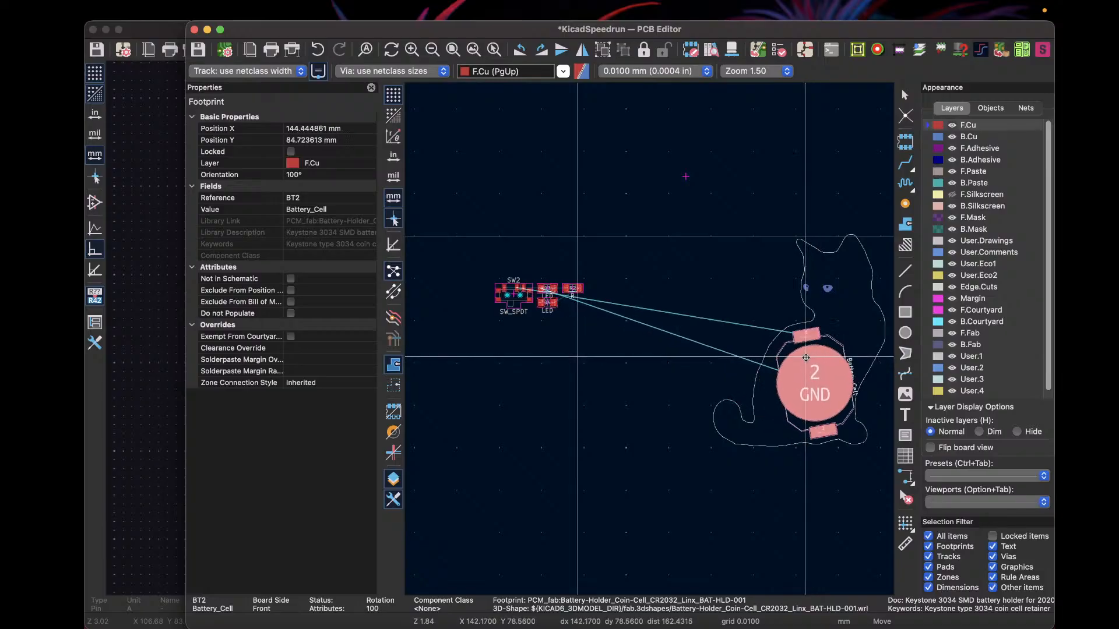
{"action": "key", "text": "r"}
{"action": "key", "text": "r"}
{"action": "key", "text": "r"}
{"action": "key", "text": "r"}
{"action": "key", "text": "r"}
{"action": "key", "text": "r"}
{"action": "key", "text": "r"}
{"action": "key", "text": "r"}
{"action": "key", "text": "r"}
{"action": "key", "text": "r"}
{"action": "key", "text": "r"}
{"action": "key", "text": "r"}
{"action": "key", "text": "r"}
{"action": "key", "text": "r"}
{"action": "key", "text": "r"}
{"action": "key", "text": "r"}
{"action": "key", "text": "r"}
{"action": "key", "text": "r"}
{"action": "key", "text": "r"}
{"action": "key", "text": "r"}
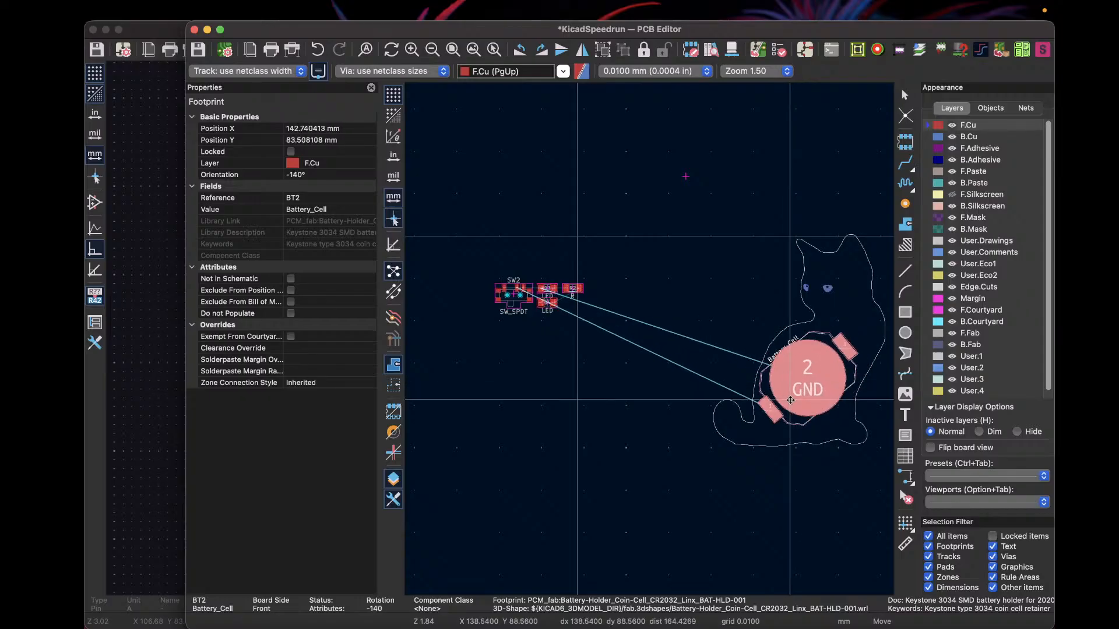
{"action": "key", "text": "r"}
{"action": "key", "text": "r"}
{"action": "key", "text": "r"}
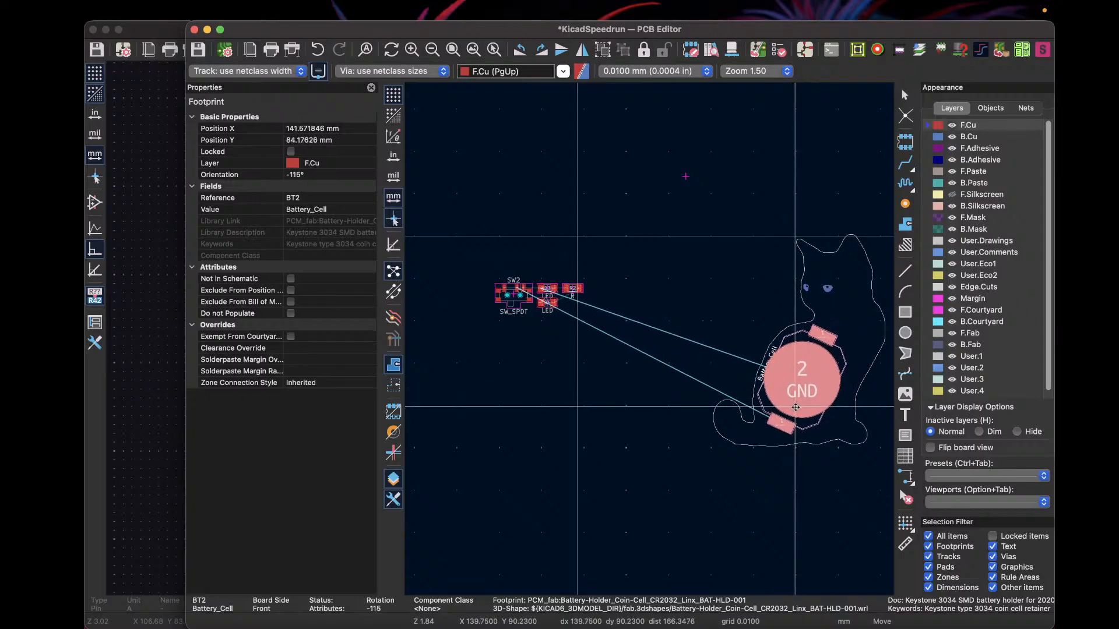
{"action": "left_click", "coordinate": [796, 411]}
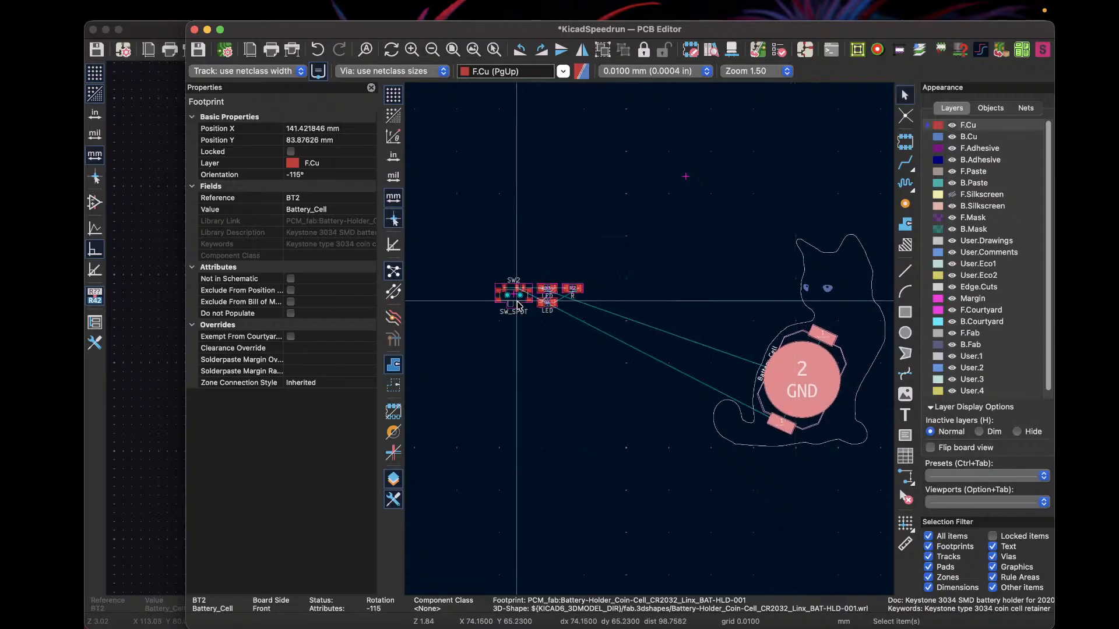
Step: Move switch SW2 to the right edge of the cat's upper back and rotate it to 65°
{"action": "key", "text": "m"}
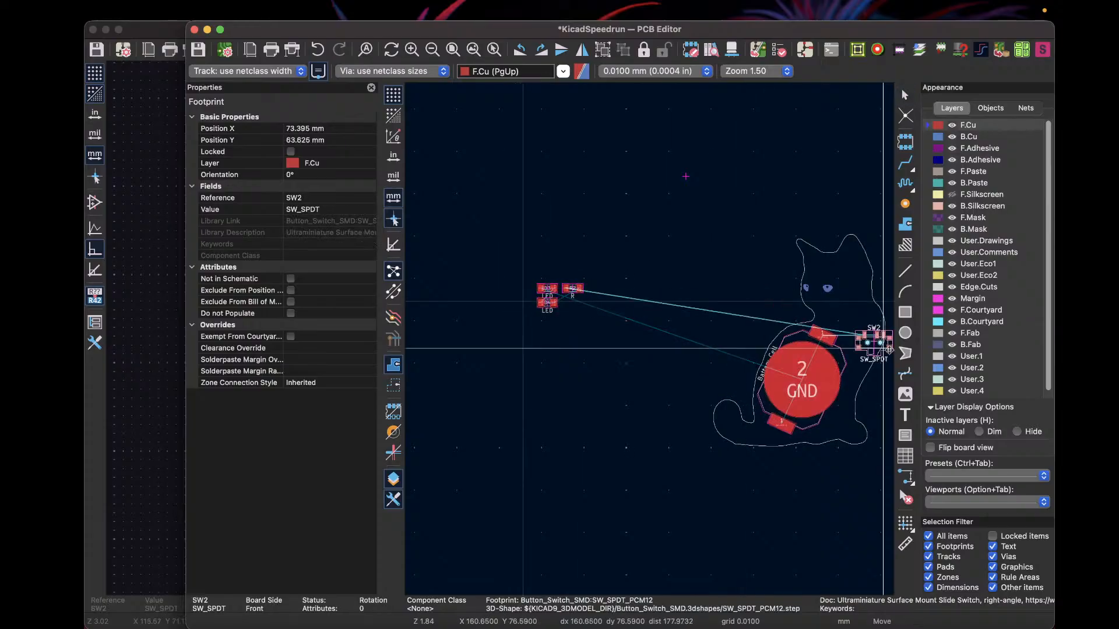
{"action": "key", "text": "r"}
{"action": "key", "text": "r"}
{"action": "key", "text": "r"}
{"action": "key", "text": "r"}
{"action": "key", "text": "r"}
{"action": "key", "text": "r"}
{"action": "key", "text": "r"}
{"action": "key", "text": "r"}
{"action": "key", "text": "r"}
{"action": "key", "text": "r"}
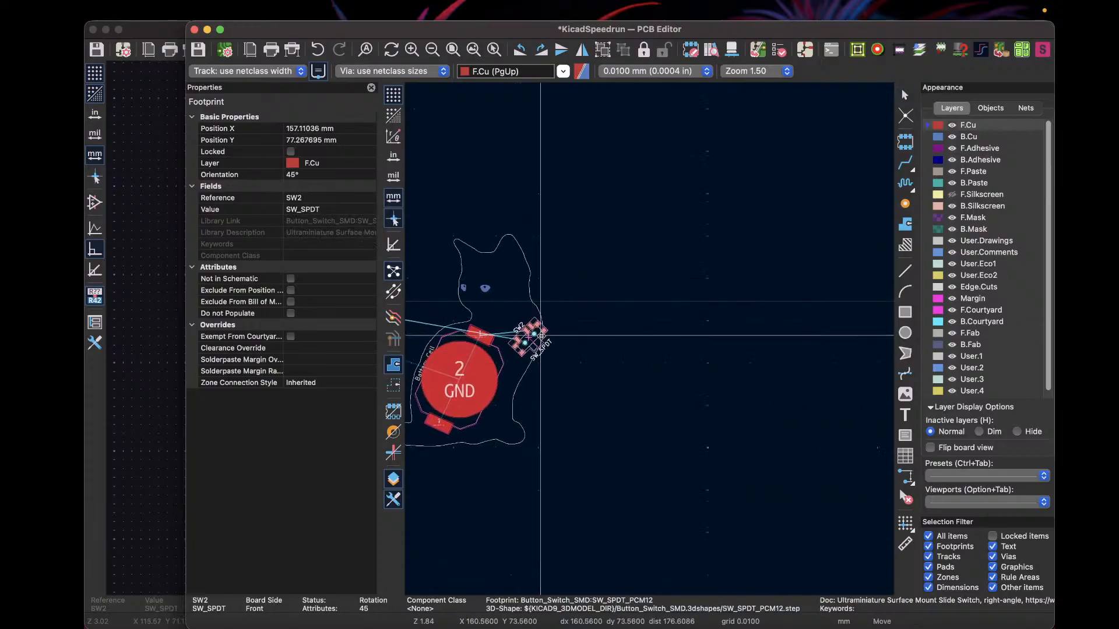
{"action": "key", "text": "r"}
{"action": "key", "text": "r"}
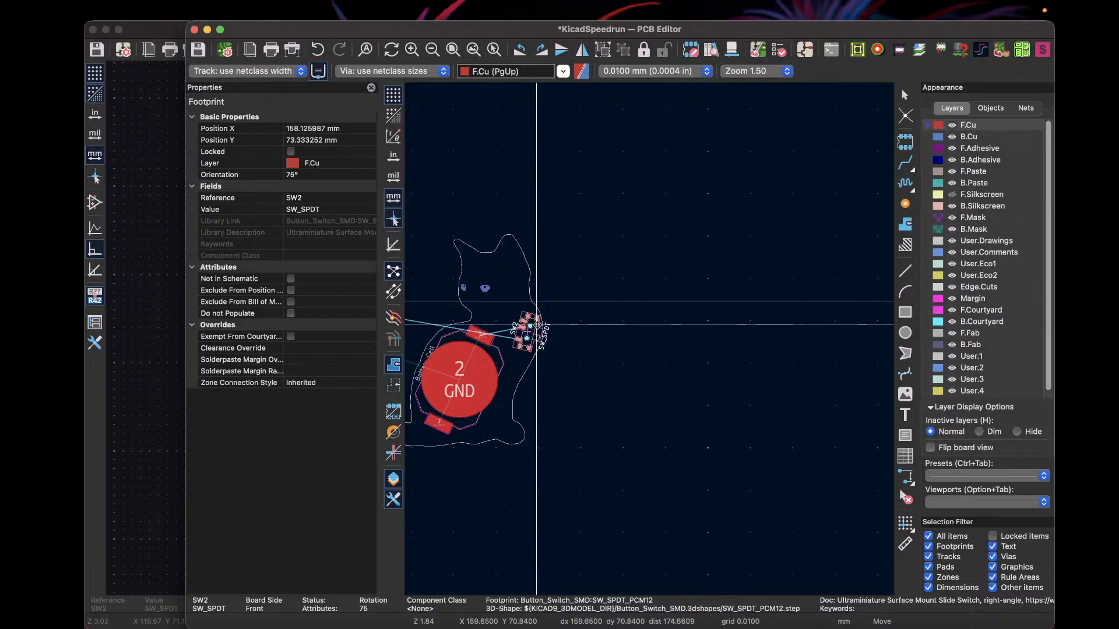
{"action": "key", "text": "shift+r"}
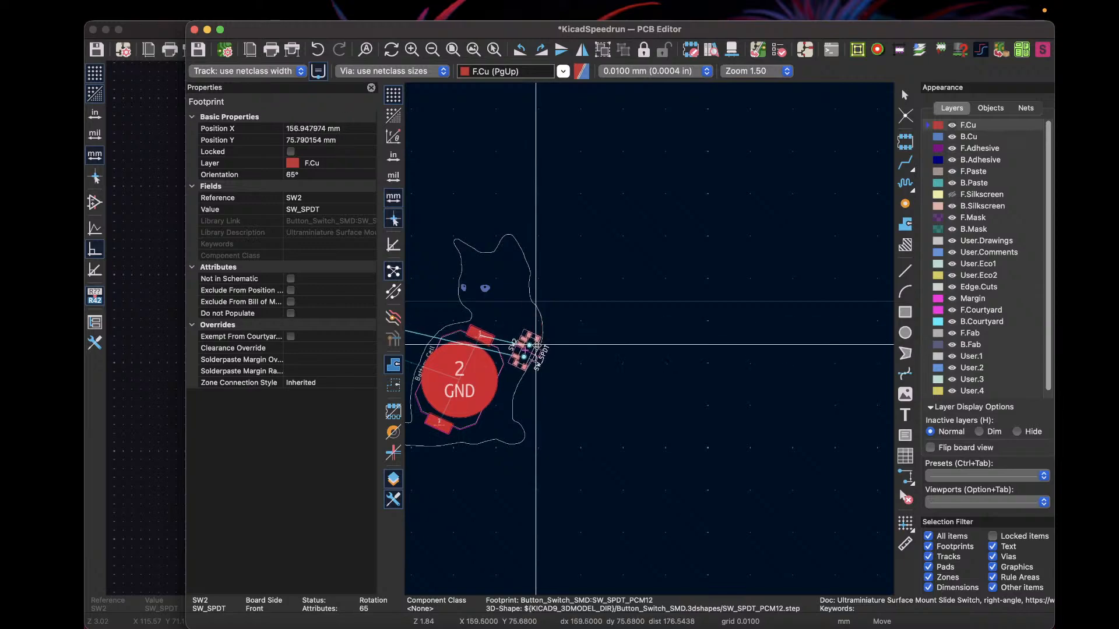
{"action": "left_click", "coordinate": [540, 341]}
Step: Shift battery holder BT2 slightly within the cat's lower body and rotate it to -105°
{"action": "scroll", "coordinate": [472, 399], "scroll_direction": "up", "scroll_amount": 3}
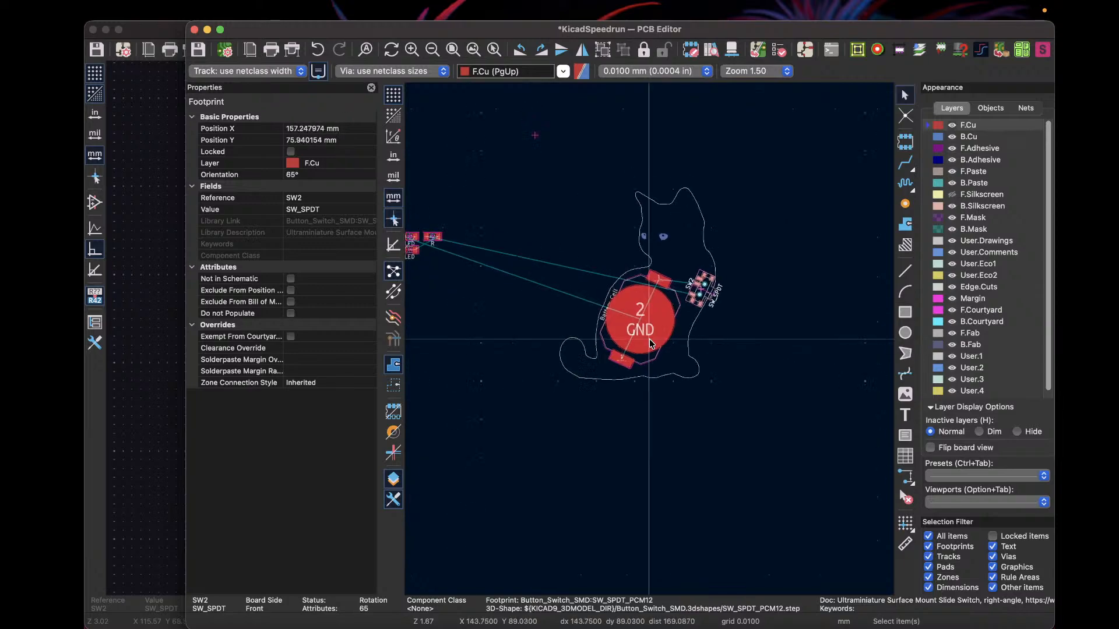
{"action": "left_click", "coordinate": [649, 338]}
{"action": "key", "text": "Escape"}
{"action": "left_click", "coordinate": [601, 324]}
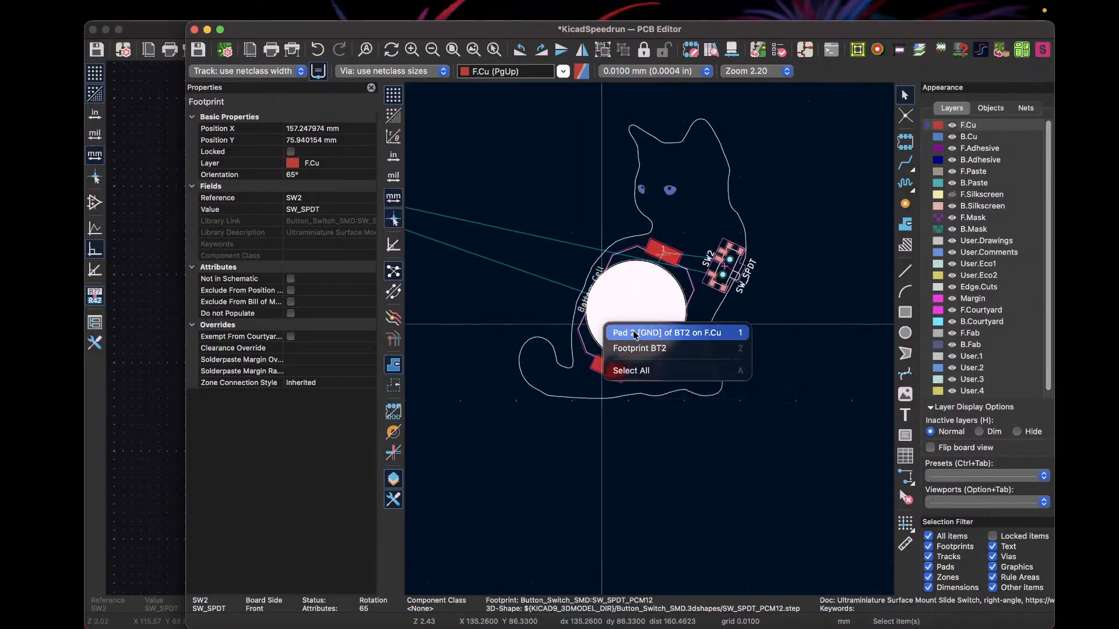
{"action": "left_click", "coordinate": [611, 326]}
{"action": "key", "text": "m"}
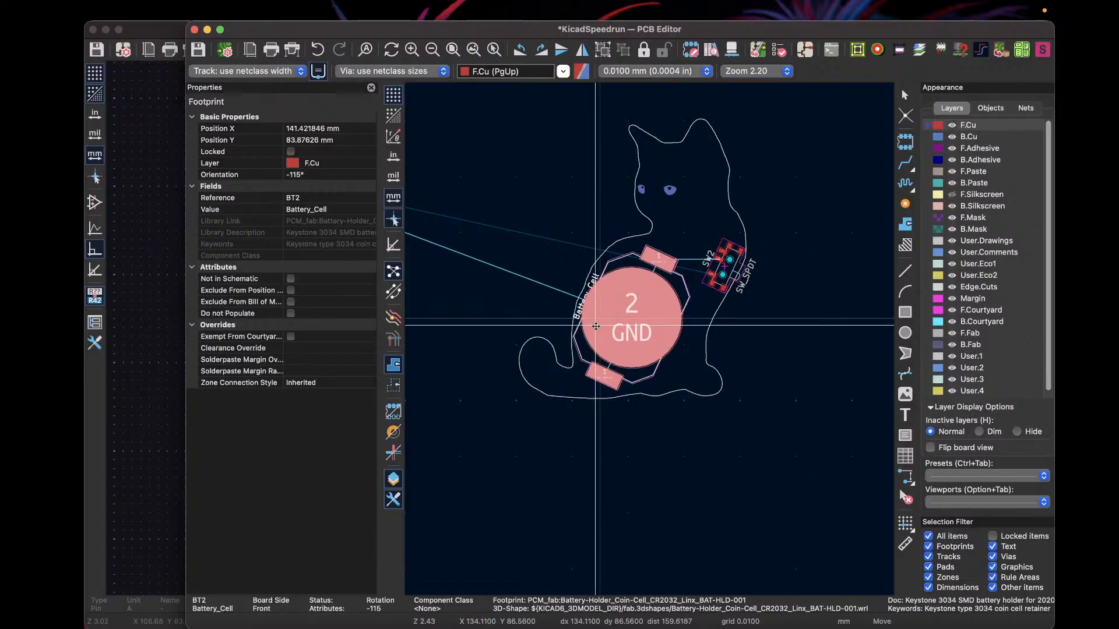
{"action": "key", "text": "r"}
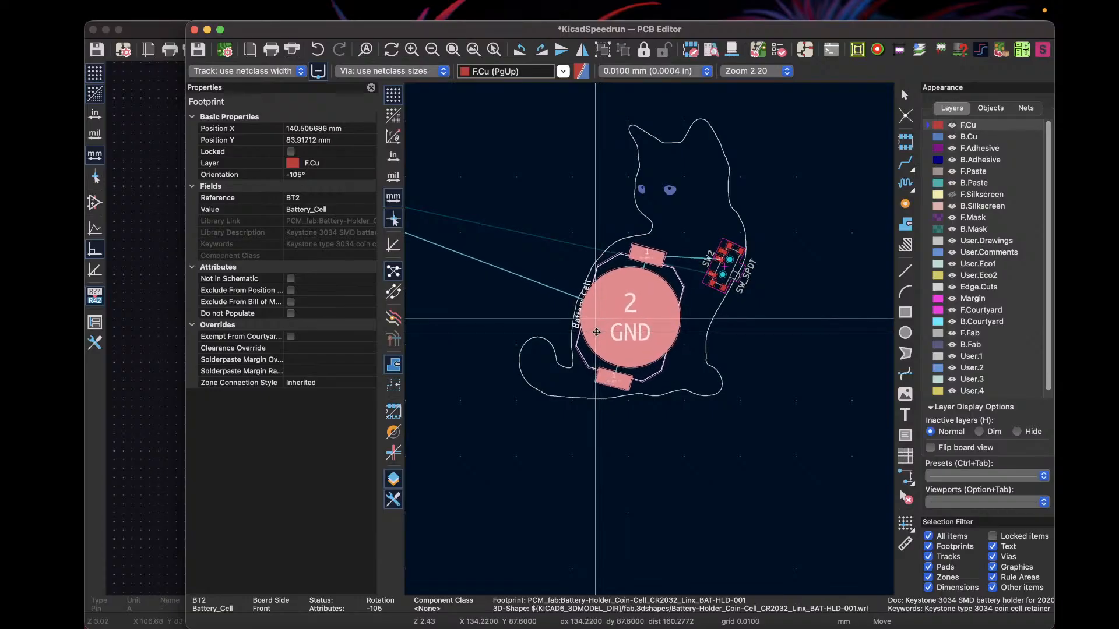
{"action": "left_click", "coordinate": [596, 330]}
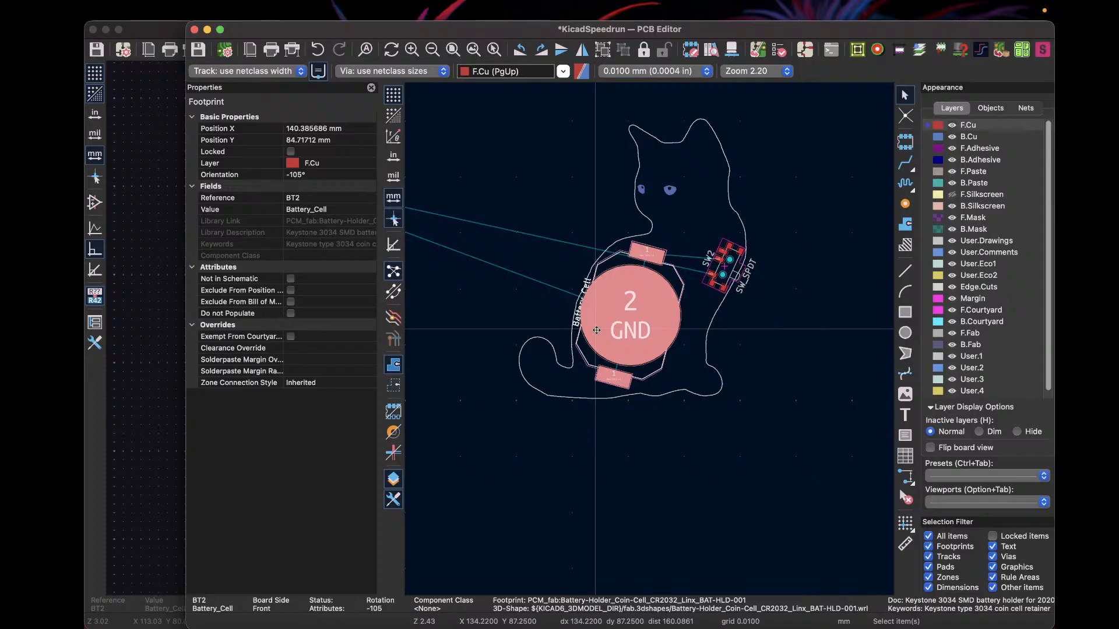
Step: Move resistor R2 into the cat's neck between the eyes and the switch, rotated to 155°
{"action": "scroll", "coordinate": [596, 330], "scroll_direction": "down", "scroll_amount": 5}
{"action": "scroll", "coordinate": [458, 252], "scroll_direction": "up", "scroll_amount": 3}
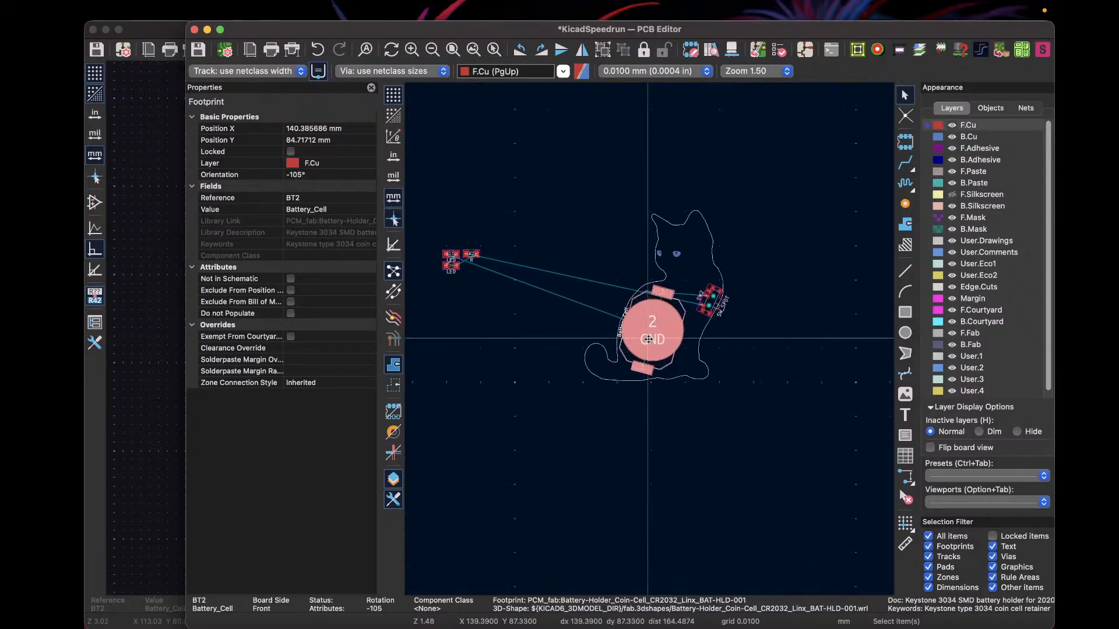
{"action": "left_click", "coordinate": [473, 254]}
{"action": "key", "text": "m"}
{"action": "key", "text": "r"}
{"action": "key", "text": "r"}
{"action": "key", "text": "r"}
{"action": "key", "text": "r"}
{"action": "key", "text": "r"}
{"action": "key", "text": "r"}
{"action": "key", "text": "r"}
{"action": "key", "text": "r"}
{"action": "key", "text": "r"}
{"action": "key", "text": "r"}
{"action": "key", "text": "r"}
{"action": "key", "text": "r"}
{"action": "key", "text": "r"}
{"action": "key", "text": "r"}
{"action": "key", "text": "r"}
{"action": "key", "text": "r"}
{"action": "key", "text": "r"}
{"action": "key", "text": "r"}
{"action": "key", "text": "r"}
{"action": "key", "text": "r"}
{"action": "key", "text": "r"}
{"action": "key", "text": "r"}
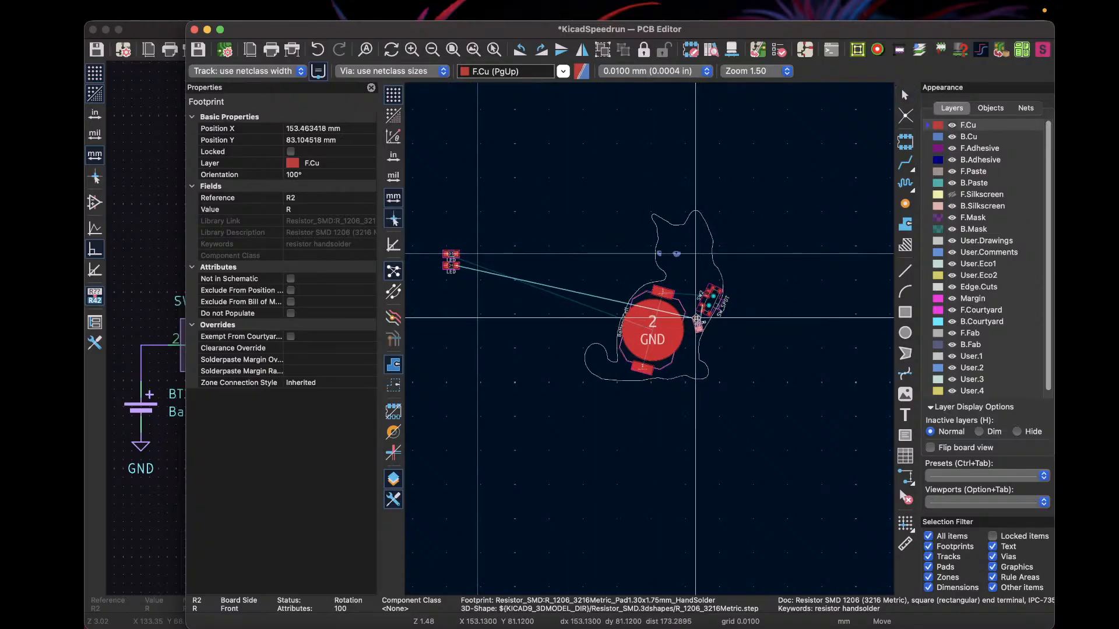
{"action": "key", "text": "r"}
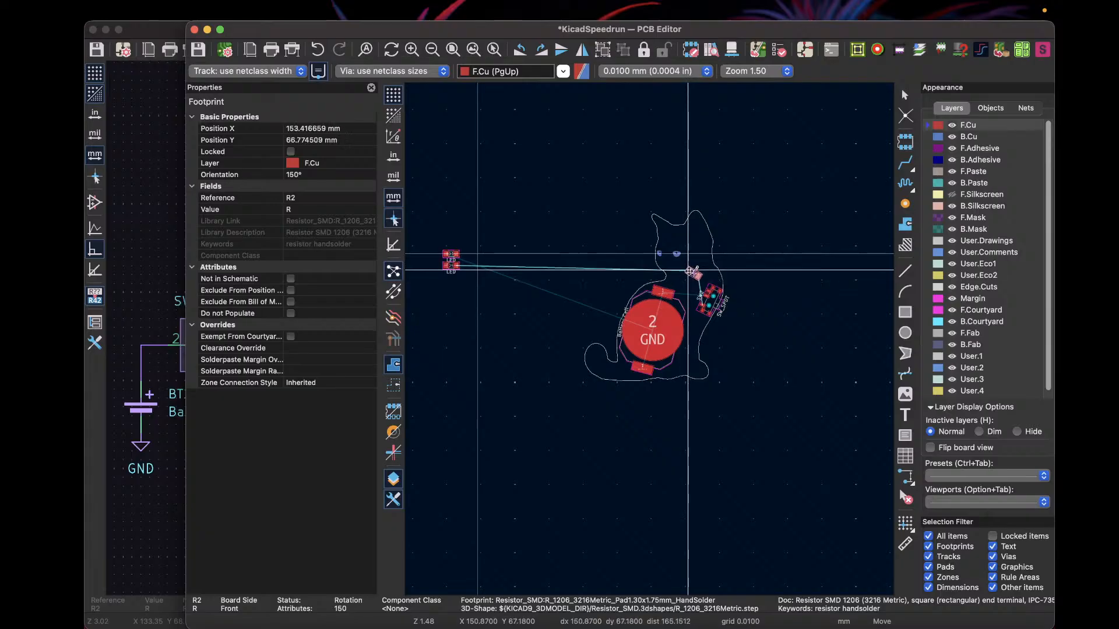
{"action": "left_click", "coordinate": [686, 282]}
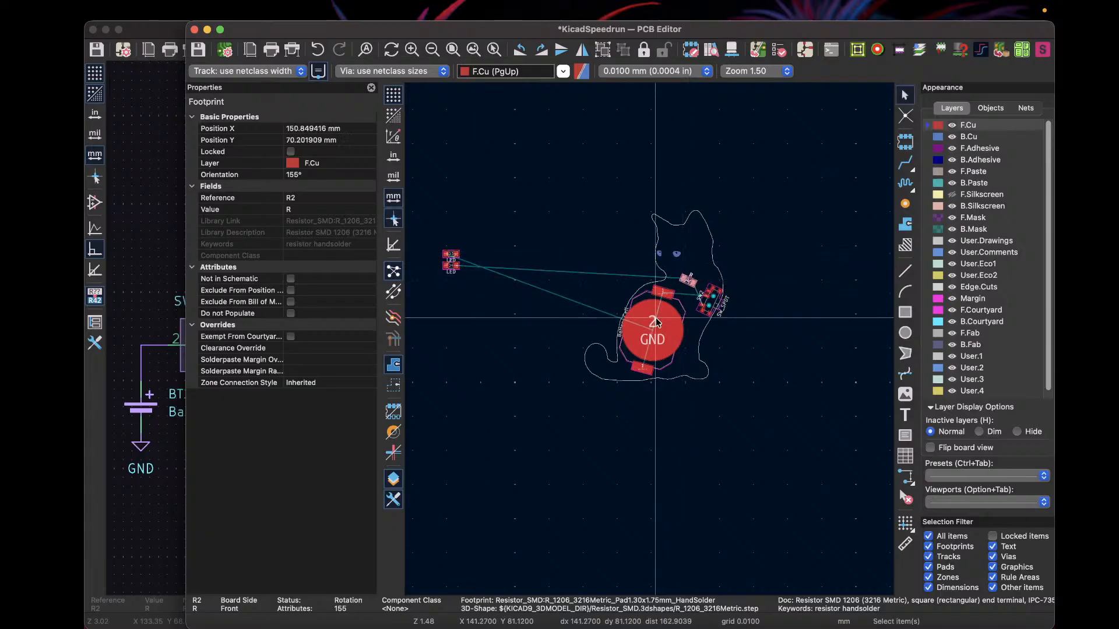
Step: Nudge switch SW2 slightly down and inward along the cat's right edge
{"action": "left_click", "coordinate": [715, 303]}
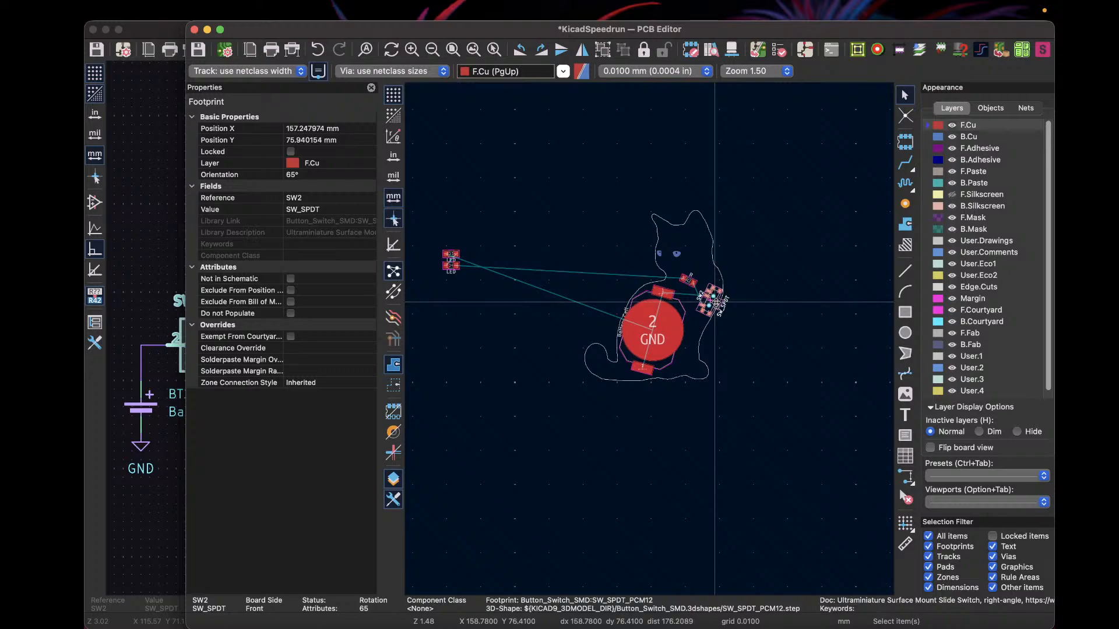
{"action": "key", "text": "m"}
{"action": "left_click", "coordinate": [710, 311]}
Step: Move LED D3 to the cat's left eye and rotate it to 90°
{"action": "scroll", "coordinate": [651, 344], "scroll_direction": "down", "scroll_amount": 3}
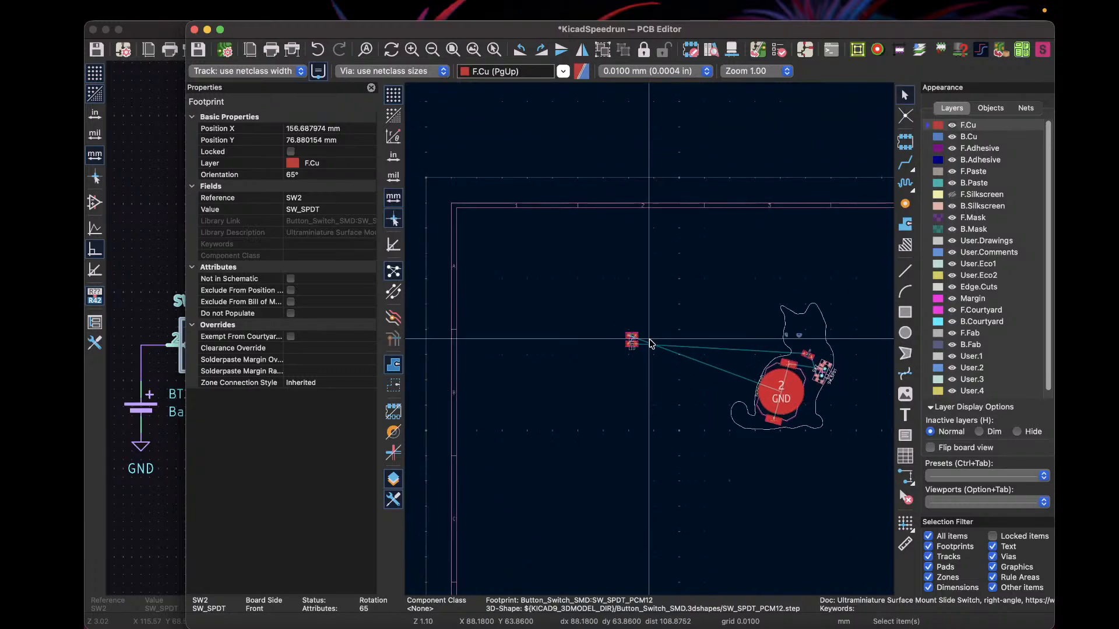
{"action": "left_click", "coordinate": [634, 335]}
{"action": "key", "text": "m"}
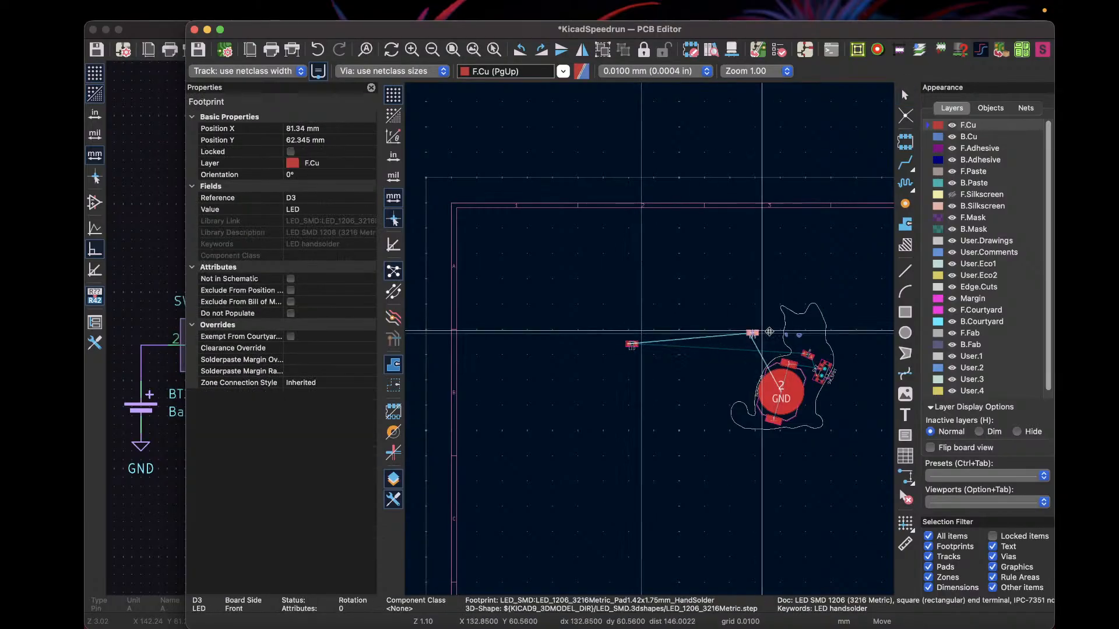
{"action": "key", "text": "r"}
{"action": "key", "text": "r"}
{"action": "key", "text": "r"}
{"action": "key", "text": "r"}
{"action": "key", "text": "r"}
{"action": "key", "text": "r"}
{"action": "key", "text": "r"}
{"action": "key", "text": "r"}
{"action": "key", "text": "r"}
{"action": "key", "text": "r"}
{"action": "key", "text": "r"}
{"action": "key", "text": "r"}
{"action": "key", "text": "r"}
{"action": "key", "text": "r"}
{"action": "key", "text": "r"}
{"action": "key", "text": "r"}
{"action": "key", "text": "r"}
{"action": "key", "text": "r"}
{"action": "key", "text": "r"}
{"action": "key", "text": "r"}
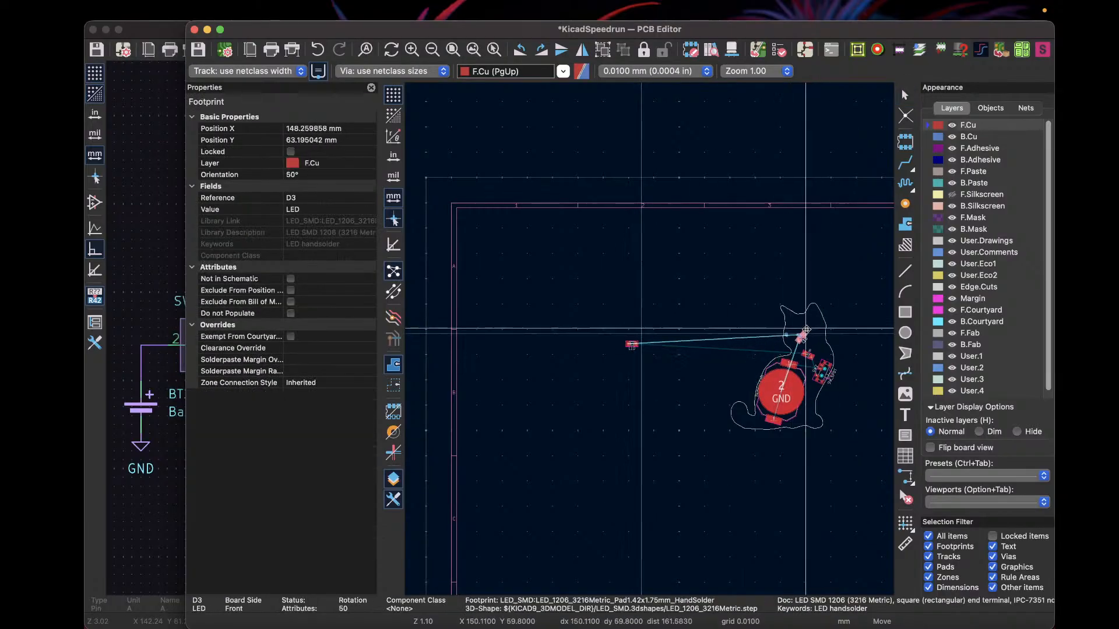
{"action": "key", "text": "shift+r"}
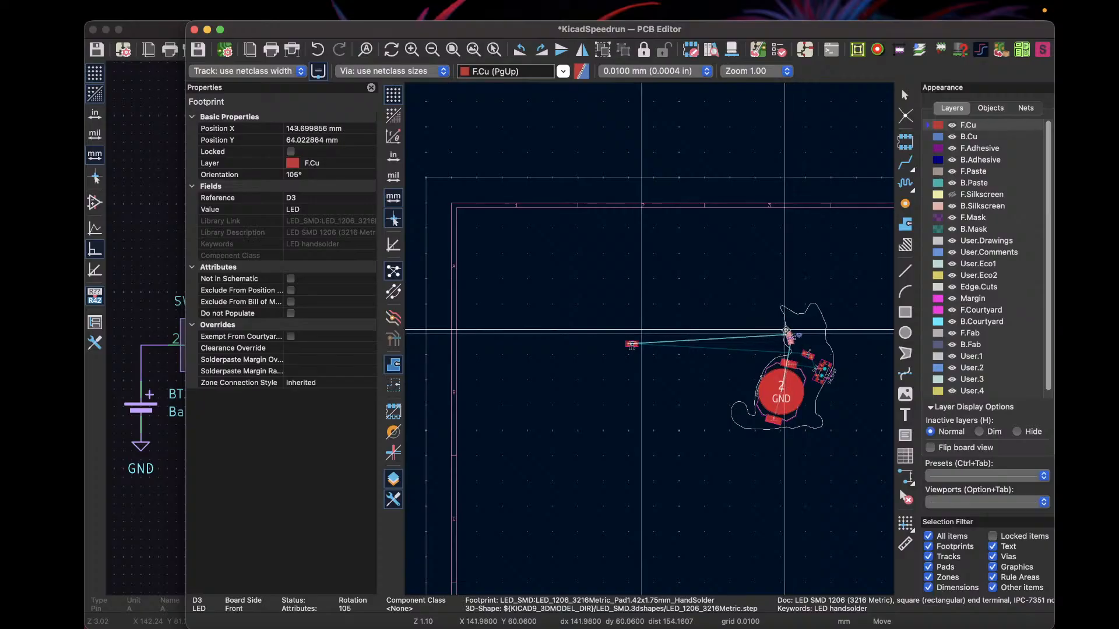
{"action": "left_click", "coordinate": [787, 333]}
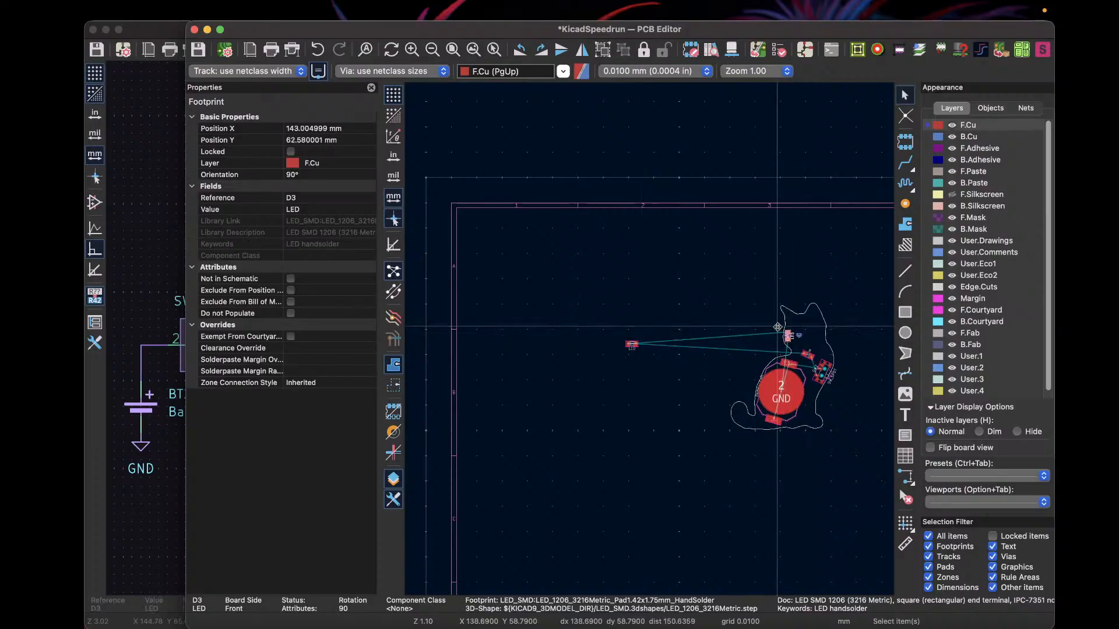
Step: Move LED D4 into the cat's head beside the right eye
{"action": "left_click", "coordinate": [631, 344]}
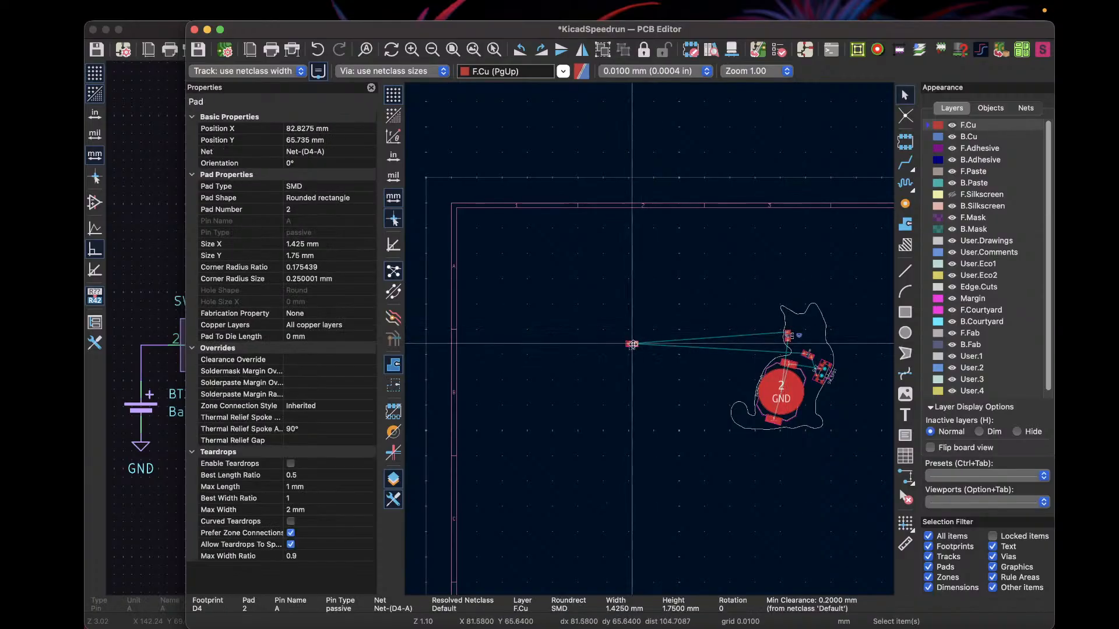
{"action": "key", "text": "m"}
{"action": "left_click", "coordinate": [803, 334]}
Step: Rotate LED D4 to -90° and center it over the cat's right eye
{"action": "scroll", "coordinate": [793, 338], "scroll_direction": "up", "scroll_amount": 1}
{"action": "scroll", "coordinate": [649, 339], "scroll_direction": "up", "scroll_amount": 10}
{"action": "scroll", "coordinate": [649, 339], "scroll_direction": "down", "scroll_amount": 1}
{"action": "key", "text": "r"}
{"action": "key", "text": "shift+r"}
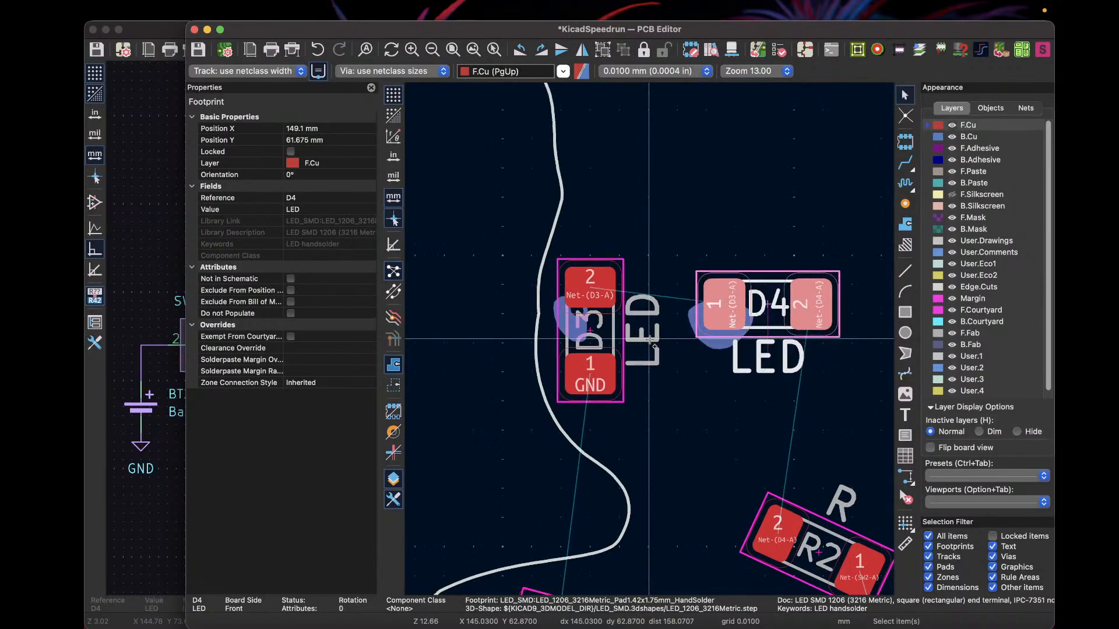
{"action": "key", "text": "r"}
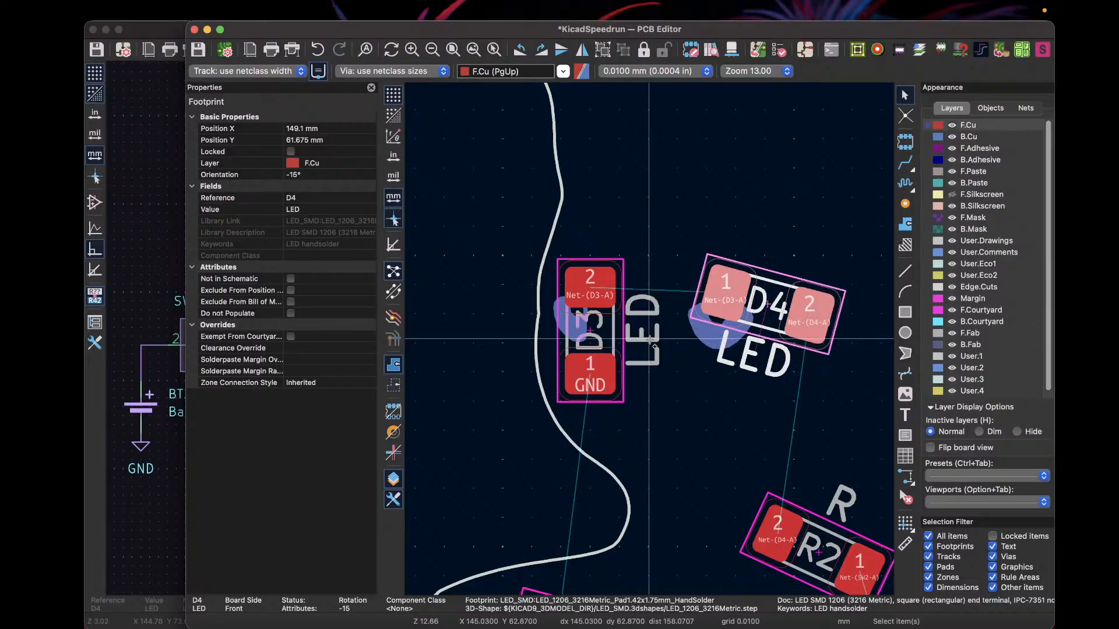
{"action": "key", "text": "shift+r"}
{"action": "key", "text": "r"}
{"action": "key", "text": "shift+r"}
{"action": "key", "text": "shift+r"}
{"action": "key", "text": "shift+r"}
{"action": "key", "text": "shift+r"}
{"action": "key", "text": "shift+r"}
{"action": "key", "text": "shift+r"}
{"action": "key", "text": "shift+r"}
{"action": "key", "text": "shift+r"}
{"action": "key", "text": "shift+r"}
{"action": "key", "text": "shift+r"}
{"action": "key", "text": "shift+r"}
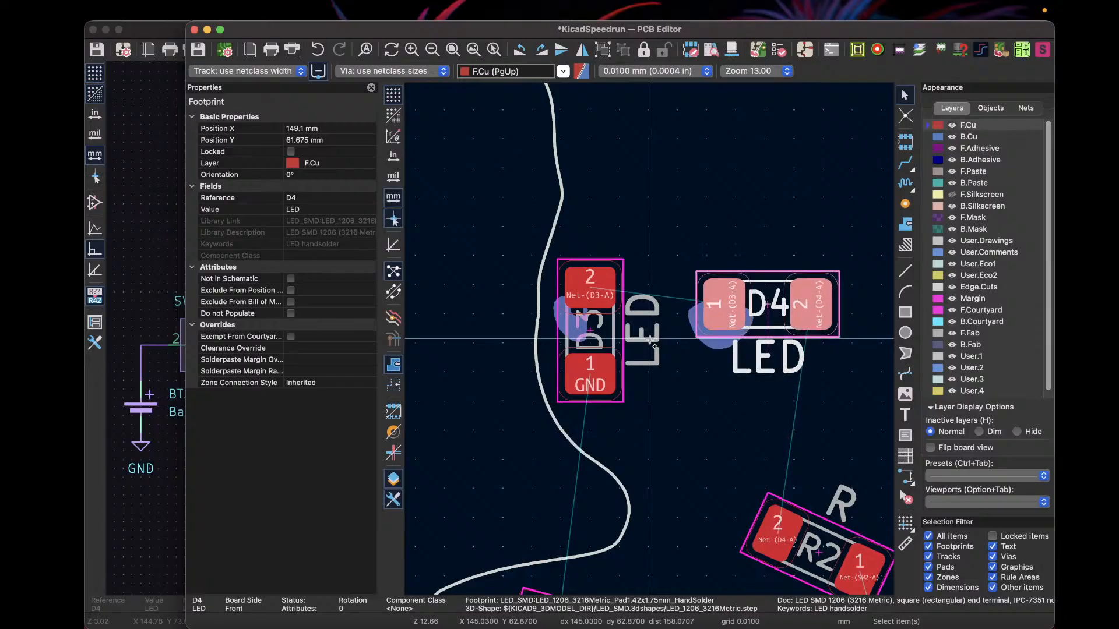
{"action": "key", "text": "shift+r"}
{"action": "key", "text": "shift+r"}
{"action": "key", "text": "shift+r"}
{"action": "key", "text": "shift+r"}
{"action": "key", "text": "shift+r"}
{"action": "key", "text": "shift+r"}
{"action": "key", "text": "shift+r"}
{"action": "key", "text": "shift+r"}
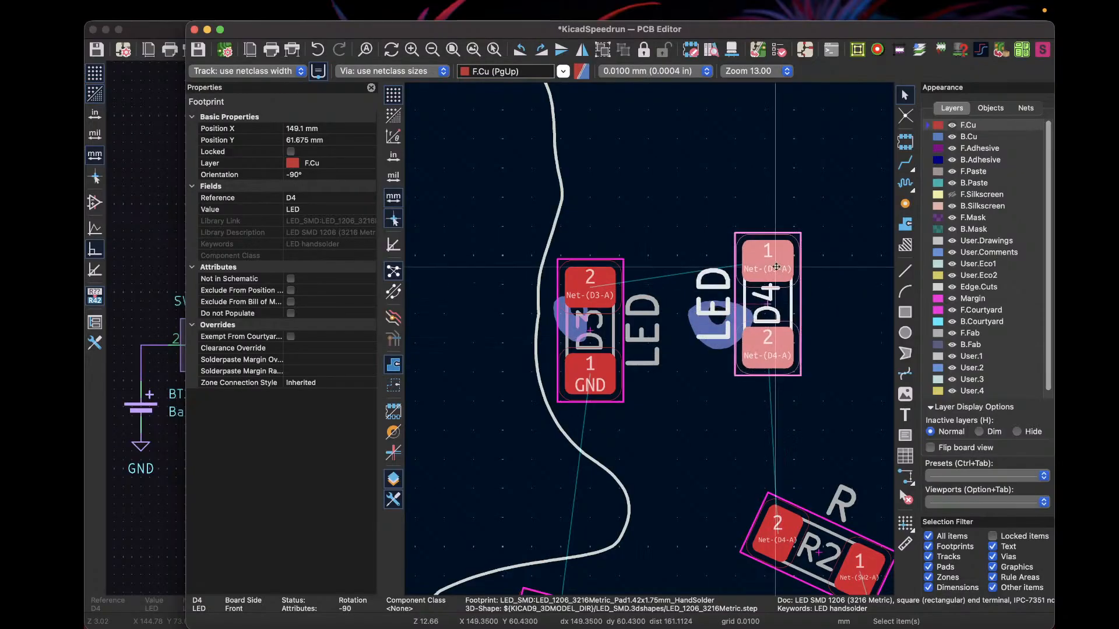
{"action": "key", "text": "m"}
{"action": "left_click", "coordinate": [736, 279]}
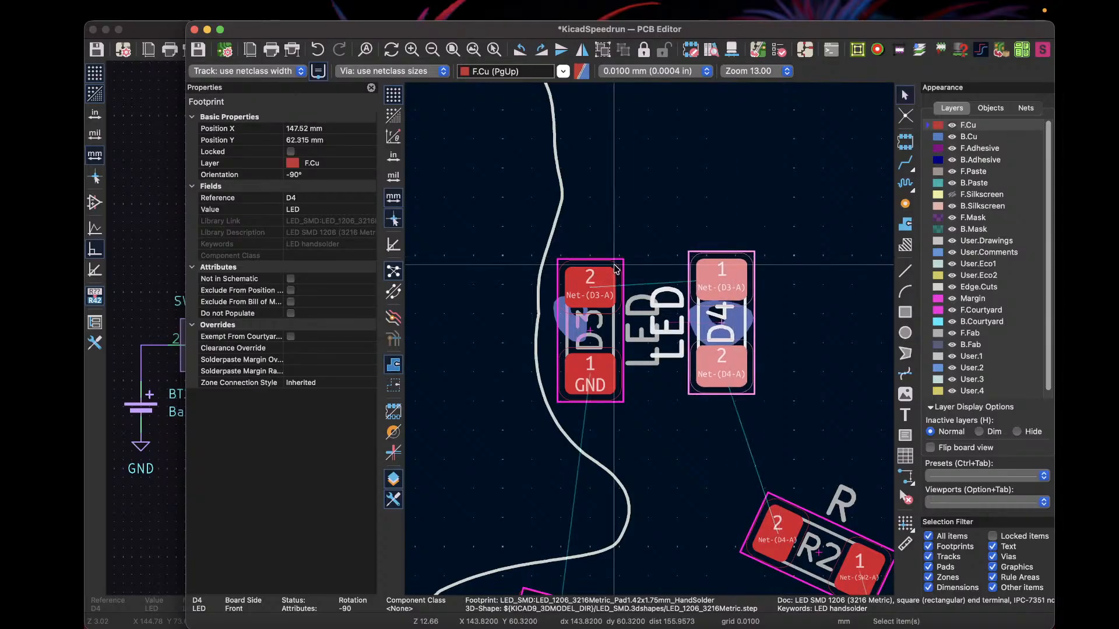
Step: Shift LED D3 slightly up and left so it sits centered over the cat's left eye
{"action": "double_click", "coordinate": [599, 282]}
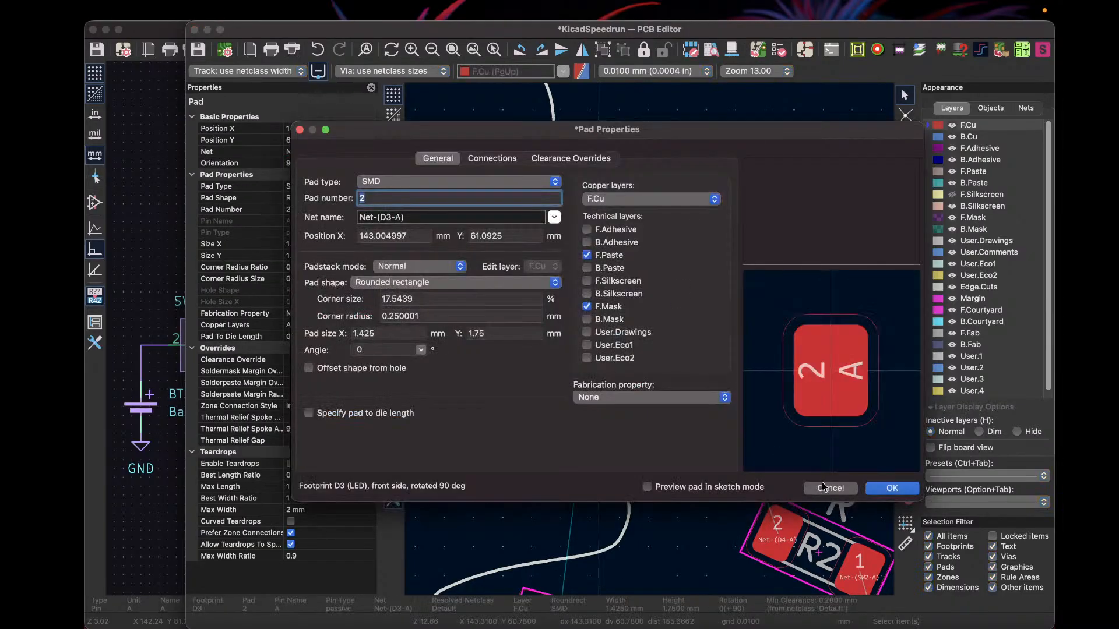
{"action": "left_click", "coordinate": [824, 483]}
{"action": "key", "text": "m"}
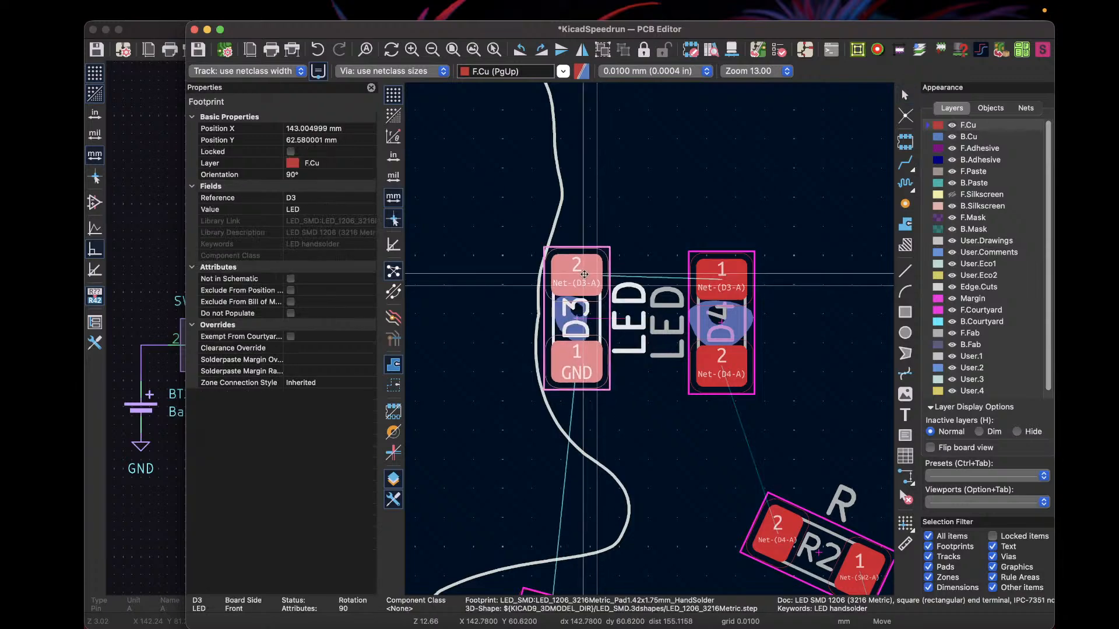
{"action": "left_click", "coordinate": [597, 268]}
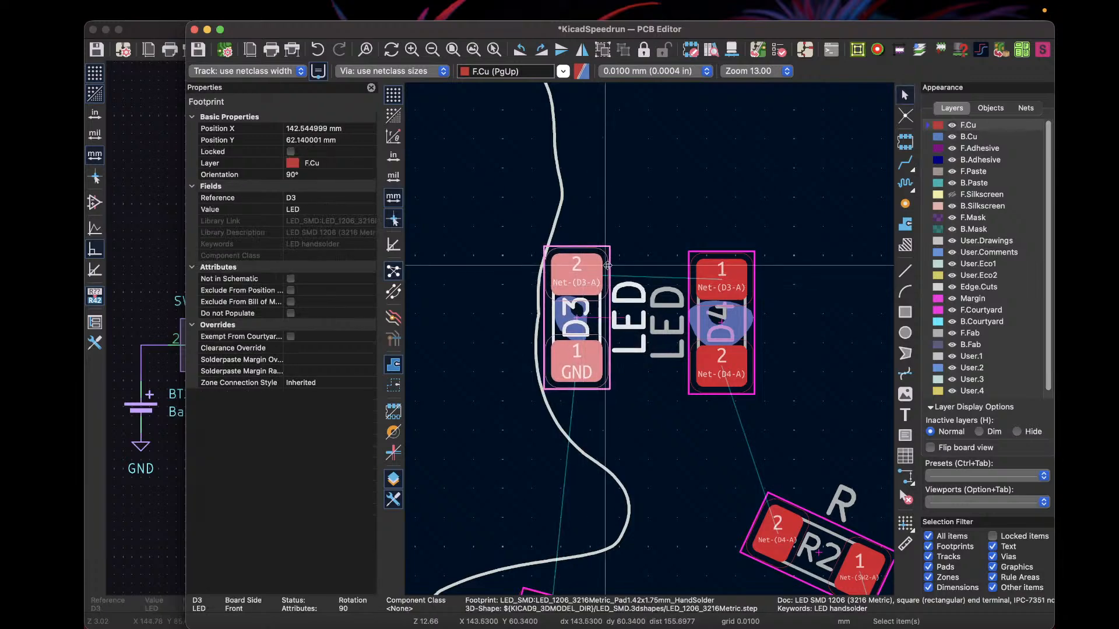
{"action": "left_click", "coordinate": [516, 207]}
Step: Examine the front of the populated cat board in the 3D Viewer, and flip it to inspect the eyes on the back
{"action": "left_click", "coordinate": [213, 10]}
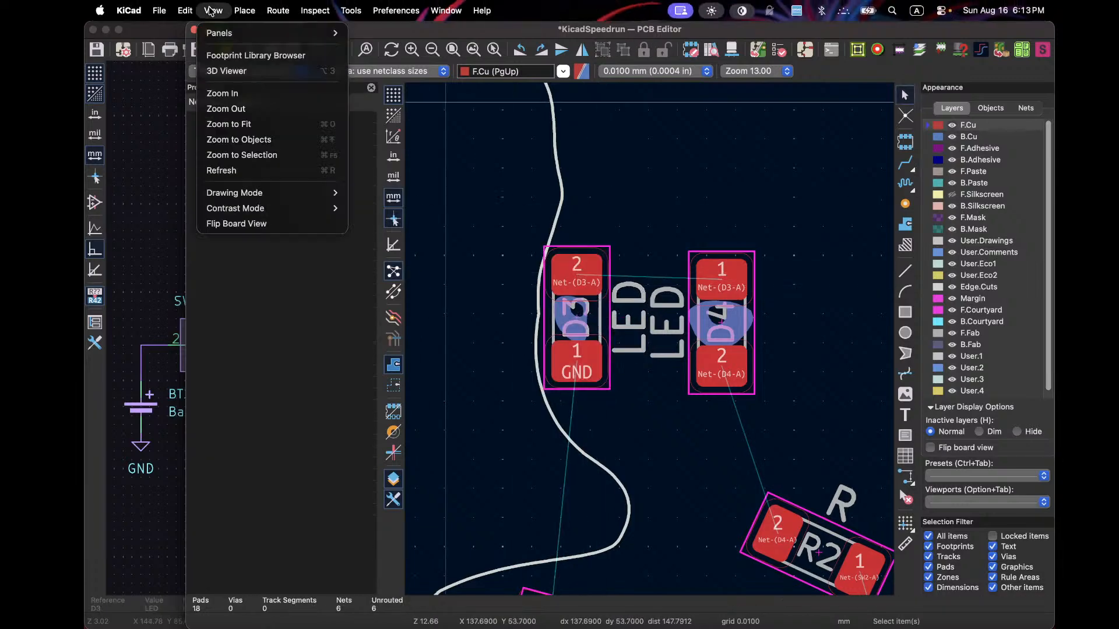
{"action": "left_click", "coordinate": [230, 71]}
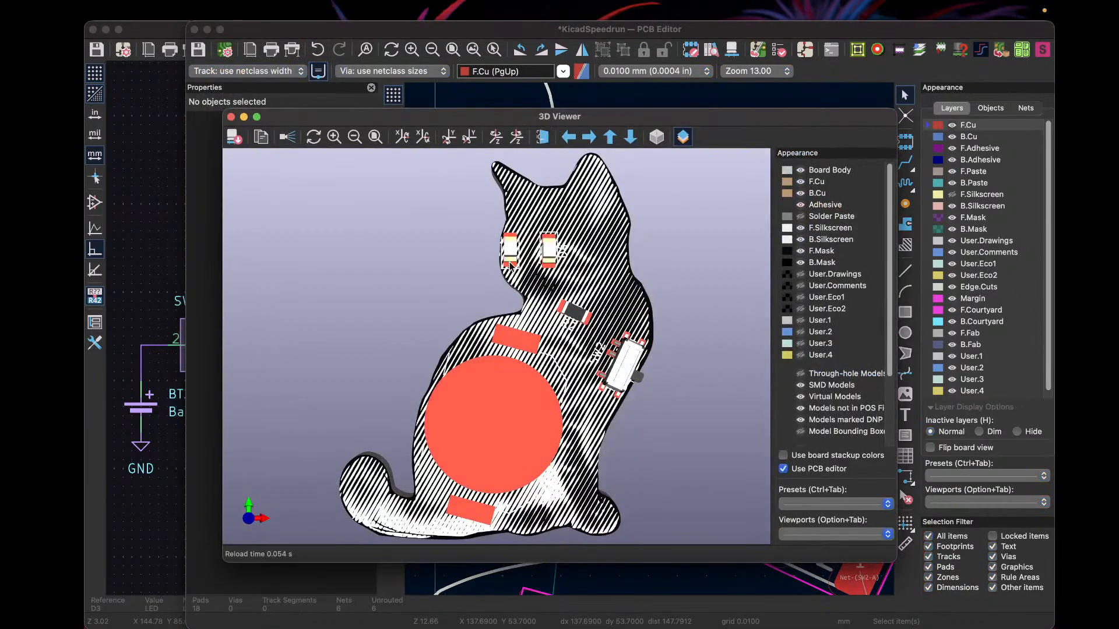
{"action": "scroll", "coordinate": [501, 430], "scroll_direction": "down", "scroll_amount": 4}
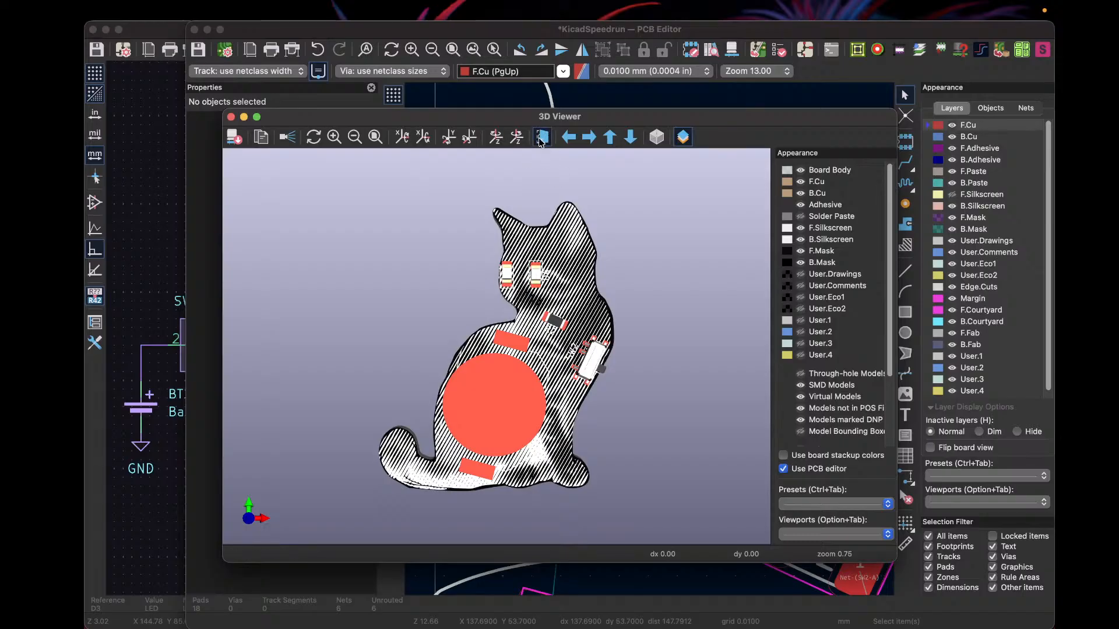
{"action": "left_click", "coordinate": [541, 139]}
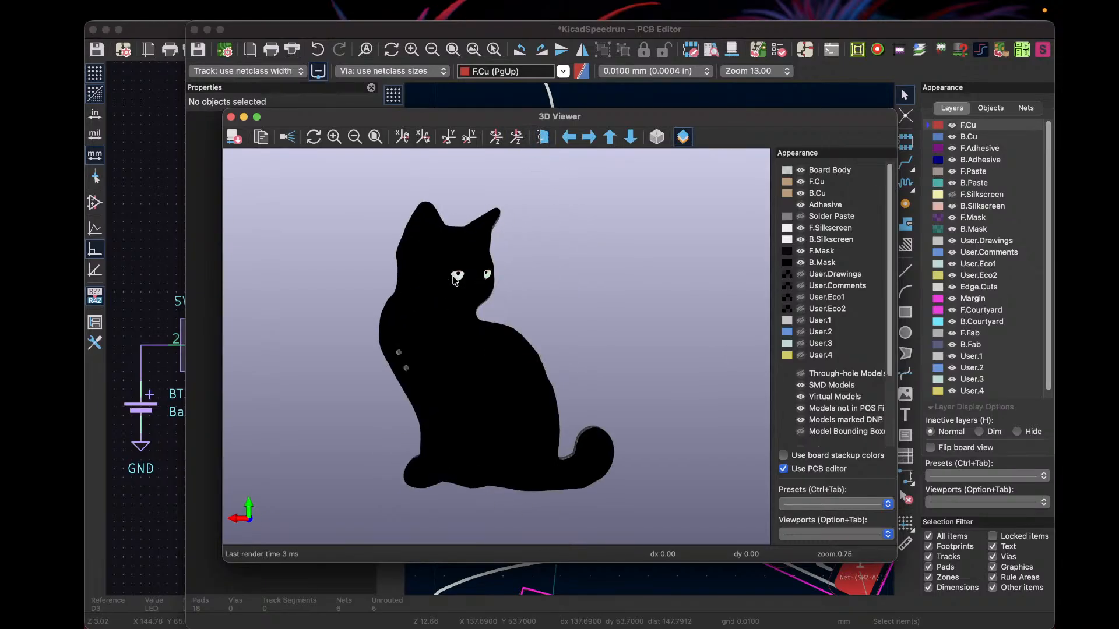
{"action": "scroll", "coordinate": [455, 278], "scroll_direction": "down", "scroll_amount": 5}
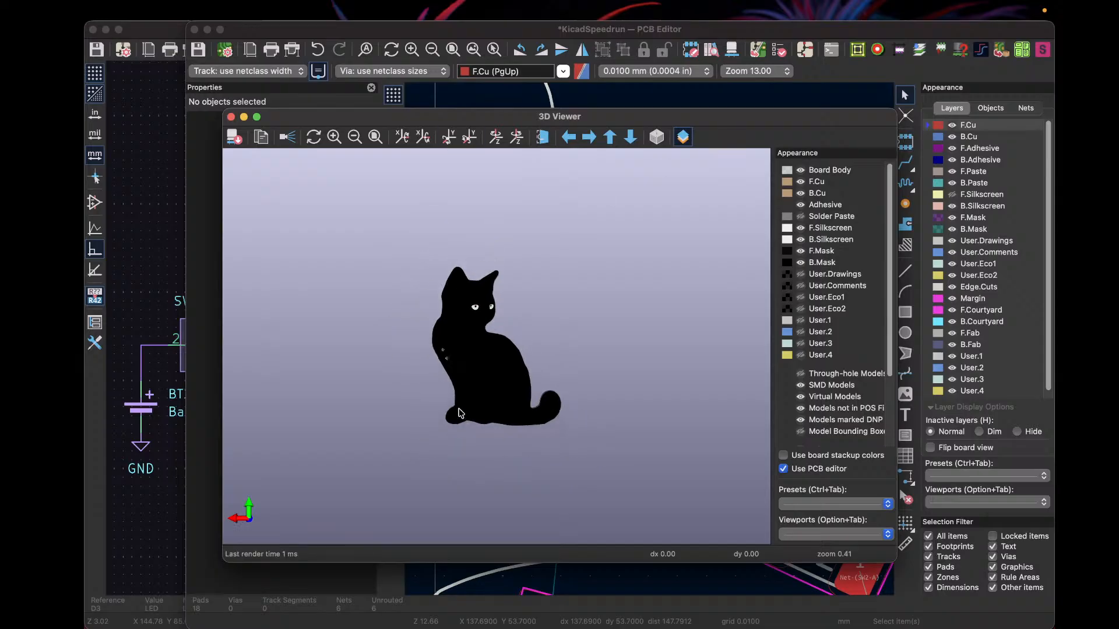
{"action": "left_click", "coordinate": [334, 137]}
{"action": "left_click", "coordinate": [334, 137]}
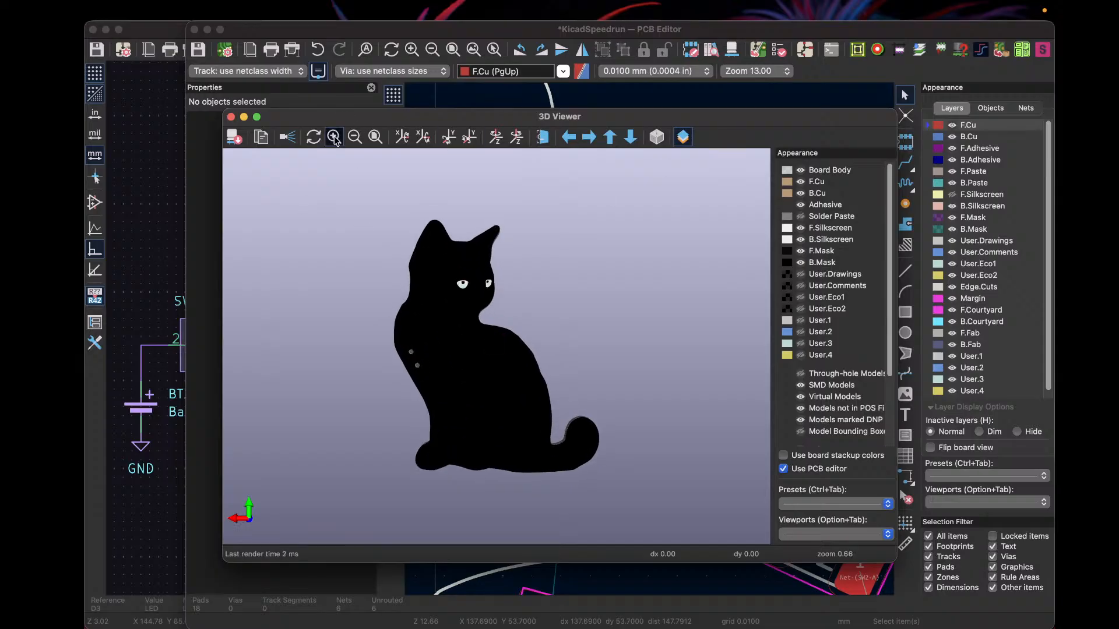
{"action": "left_click", "coordinate": [334, 137]}
{"action": "left_click", "coordinate": [334, 136]}
{"action": "scroll", "coordinate": [495, 344], "scroll_direction": "up", "scroll_amount": 5}
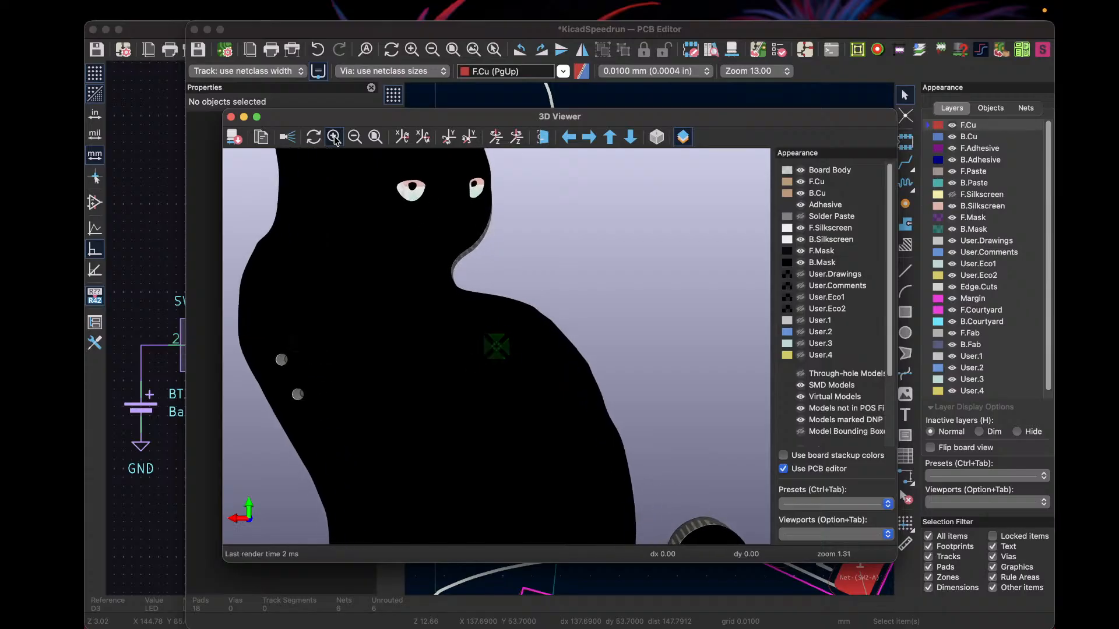
Step: Orbit the 3D model to inspect the component side of the cat board, and close the 3D Viewer
{"action": "left_click_drag", "start_coordinate": [455, 207], "coordinate": [676, 401]}
{"action": "left_click_drag", "start_coordinate": [639, 445], "coordinate": [641, 352]}
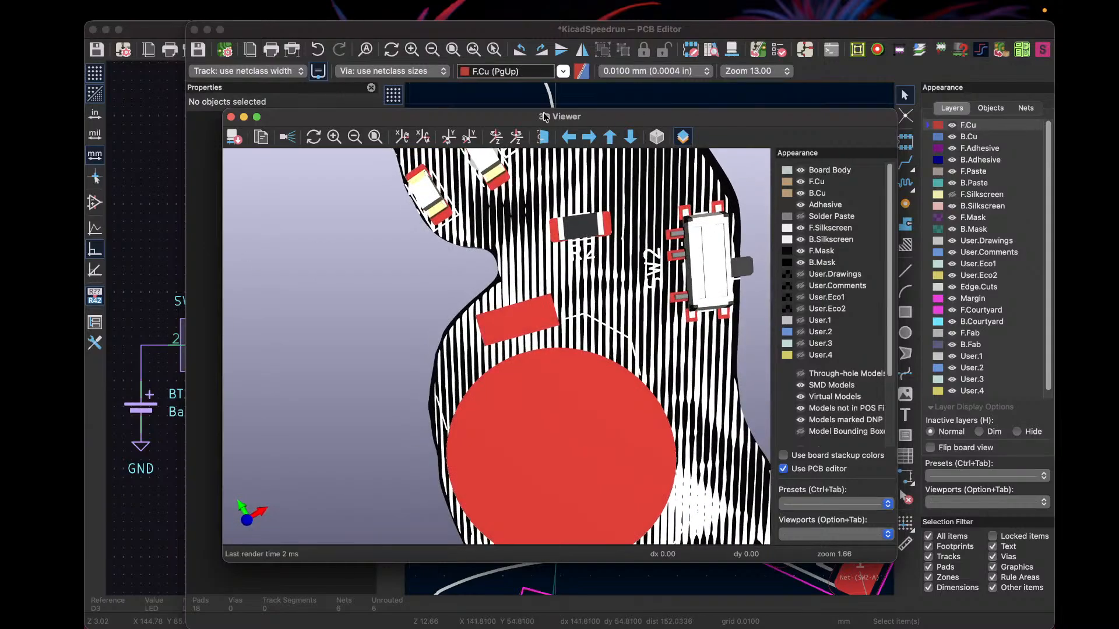
{"action": "left_click", "coordinate": [231, 117]}
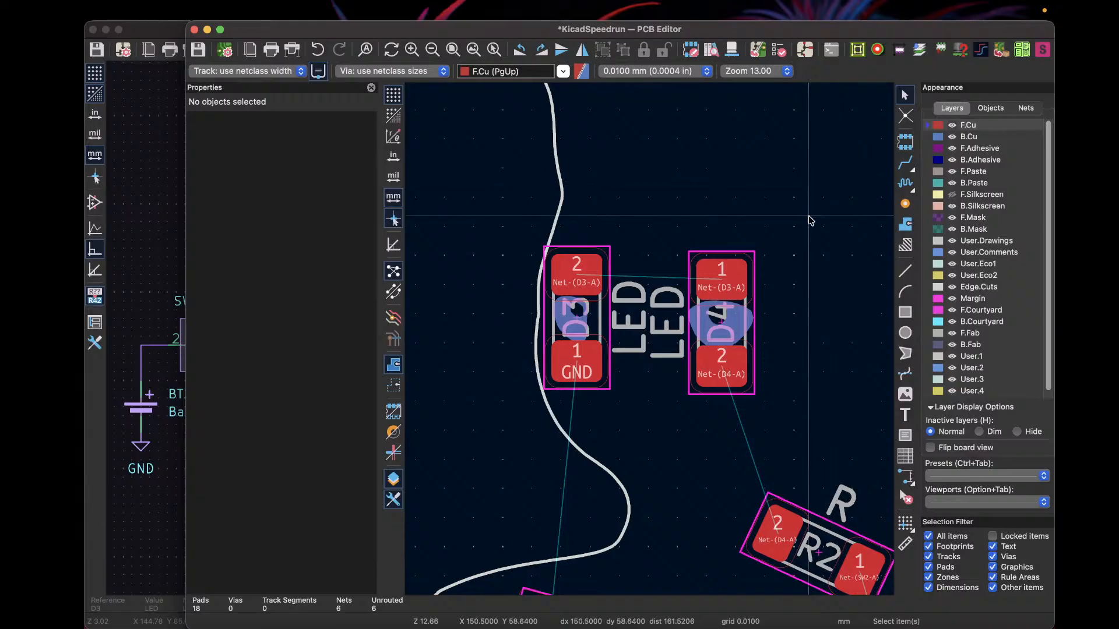
Step: Move switch SW2 up to the right edge of the cat's head and rotate it to 95° so its lever overhangs the outline
{"action": "scroll", "coordinate": [646, 338], "scroll_direction": "down", "scroll_amount": 8}
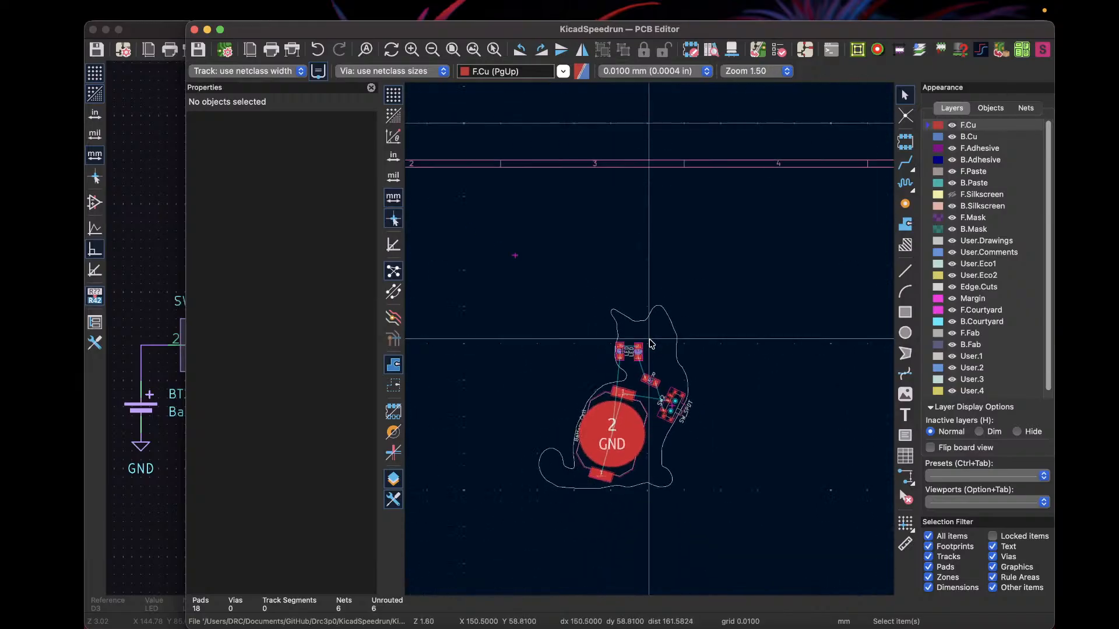
{"action": "scroll", "coordinate": [650, 344], "scroll_direction": "up", "scroll_amount": 2}
{"action": "scroll", "coordinate": [651, 343], "scroll_direction": "up", "scroll_amount": 2}
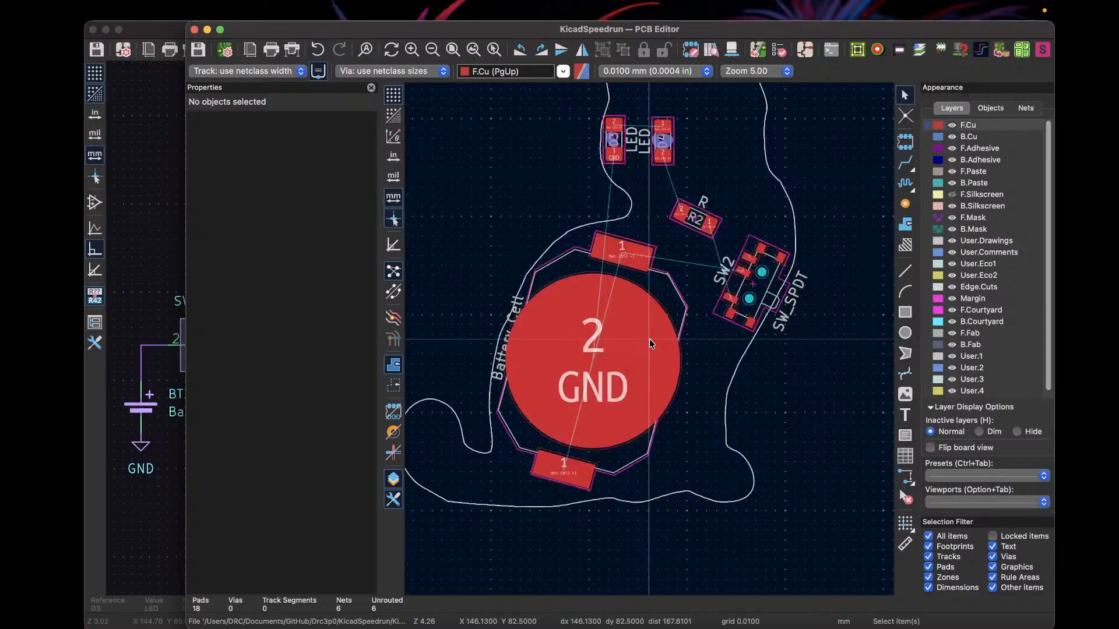
{"action": "scroll", "coordinate": [651, 344], "scroll_direction": "down", "scroll_amount": 3}
{"action": "scroll", "coordinate": [651, 343], "scroll_direction": "up", "scroll_amount": 3}
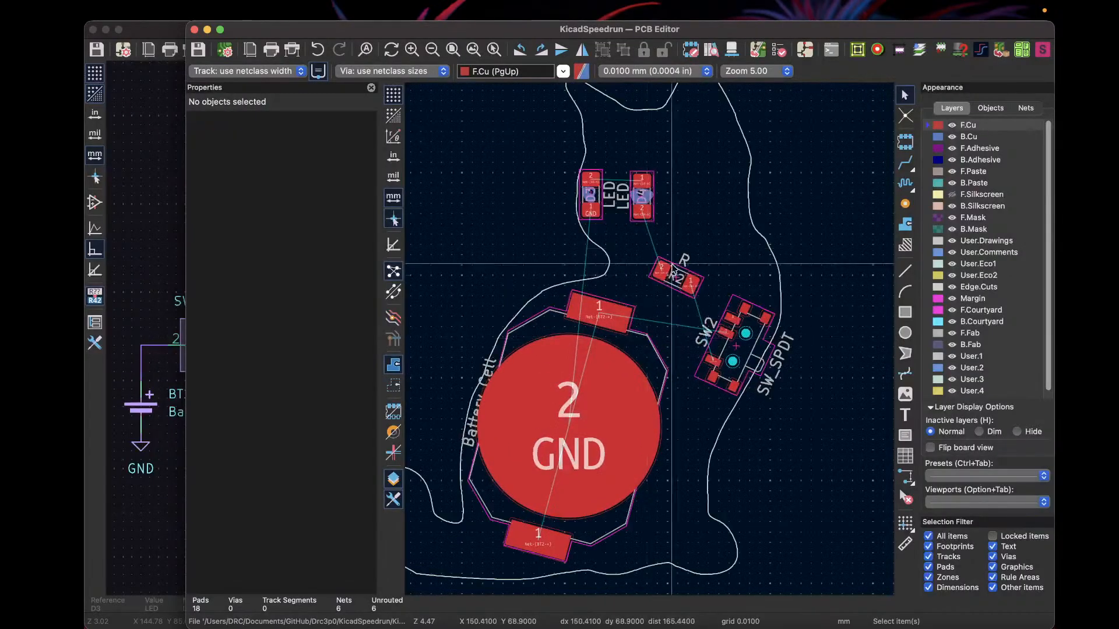
{"action": "scroll", "coordinate": [651, 344], "scroll_direction": "up", "scroll_amount": 3}
{"action": "scroll", "coordinate": [651, 344], "scroll_direction": "down", "scroll_amount": 2}
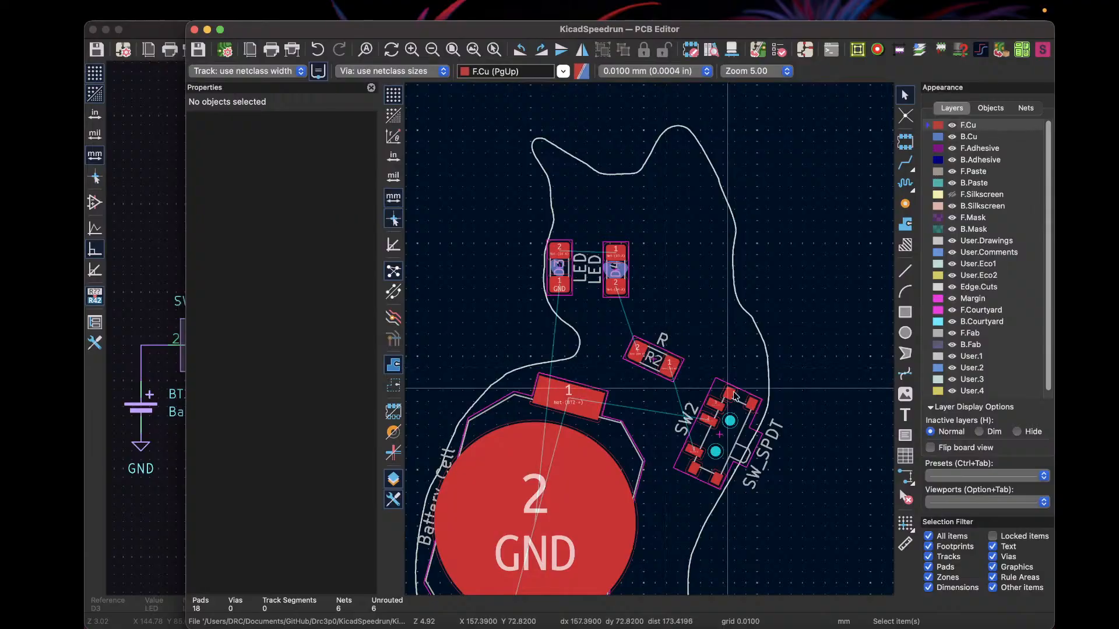
{"action": "left_click", "coordinate": [732, 439]}
{"action": "key", "text": "m"}
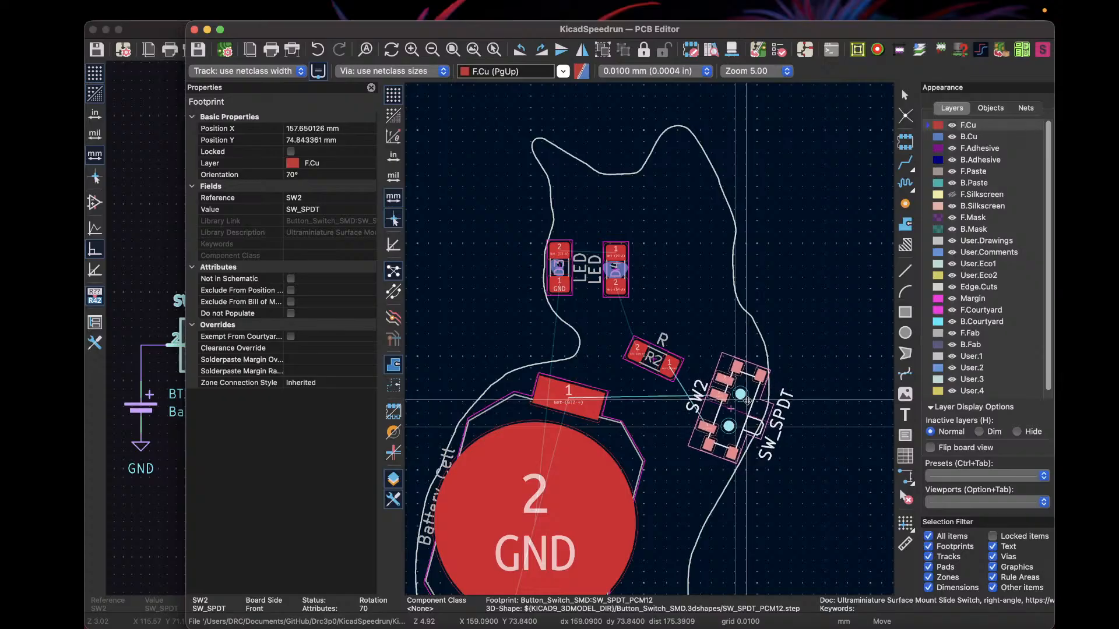
{"action": "key", "text": "r"}
{"action": "key", "text": "r"}
{"action": "key", "text": "r"}
{"action": "key", "text": "r"}
{"action": "key", "text": "r"}
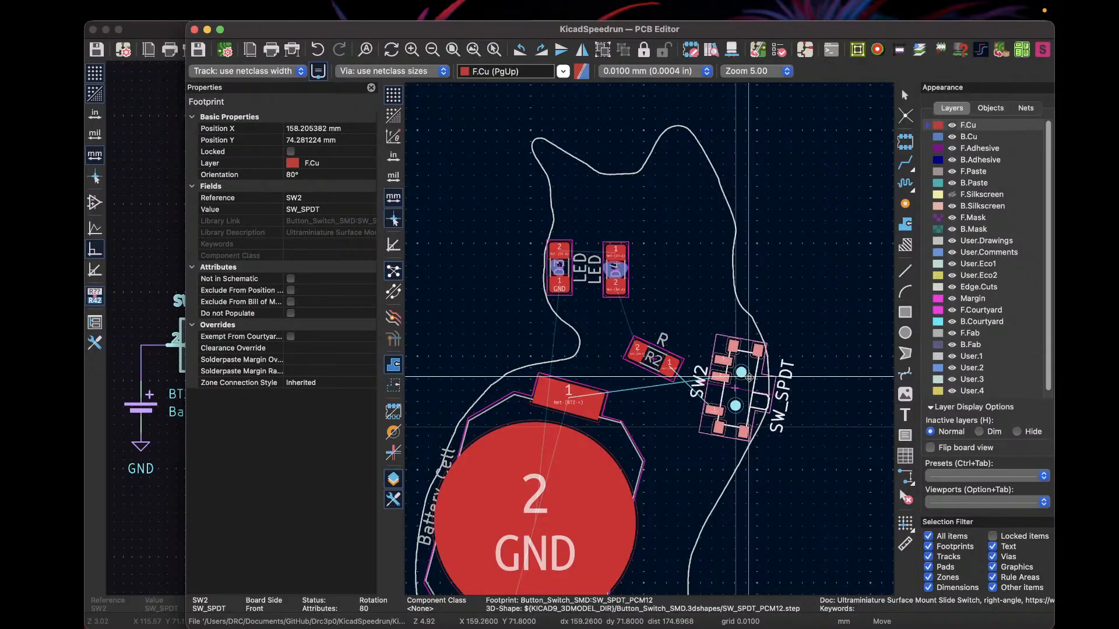
{"action": "key", "text": "r"}
{"action": "key", "text": "r"}
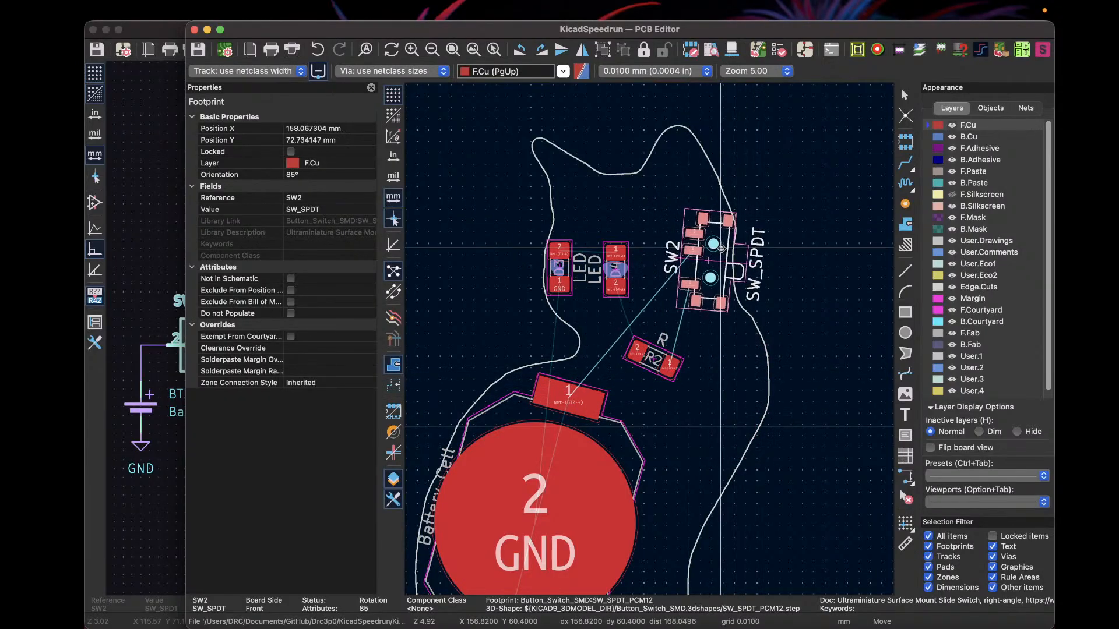
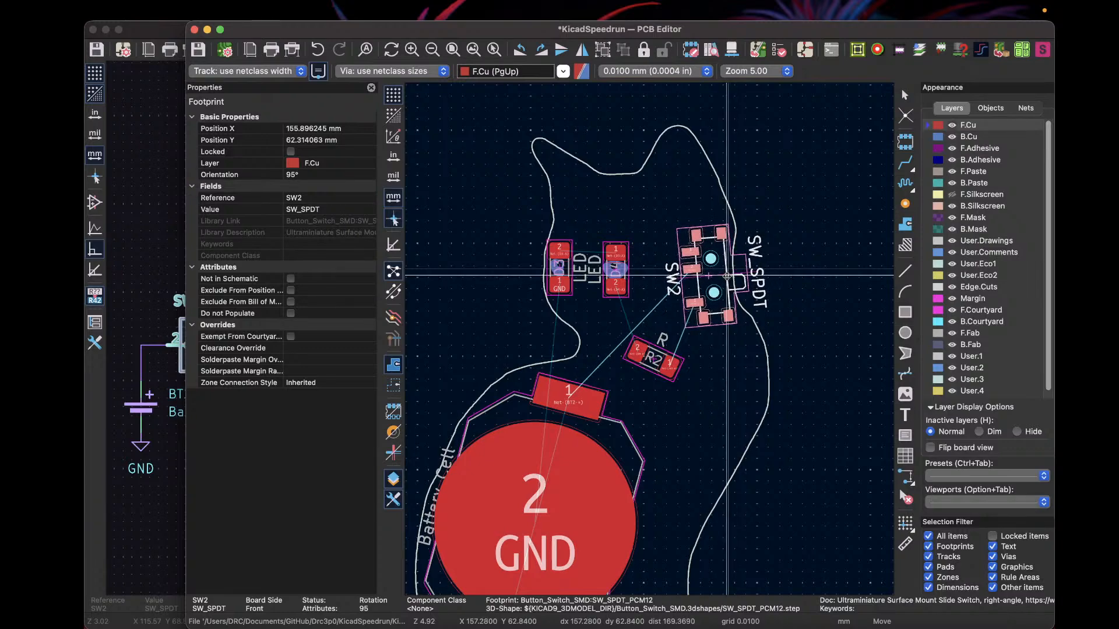
{"action": "left_click", "coordinate": [728, 275]}
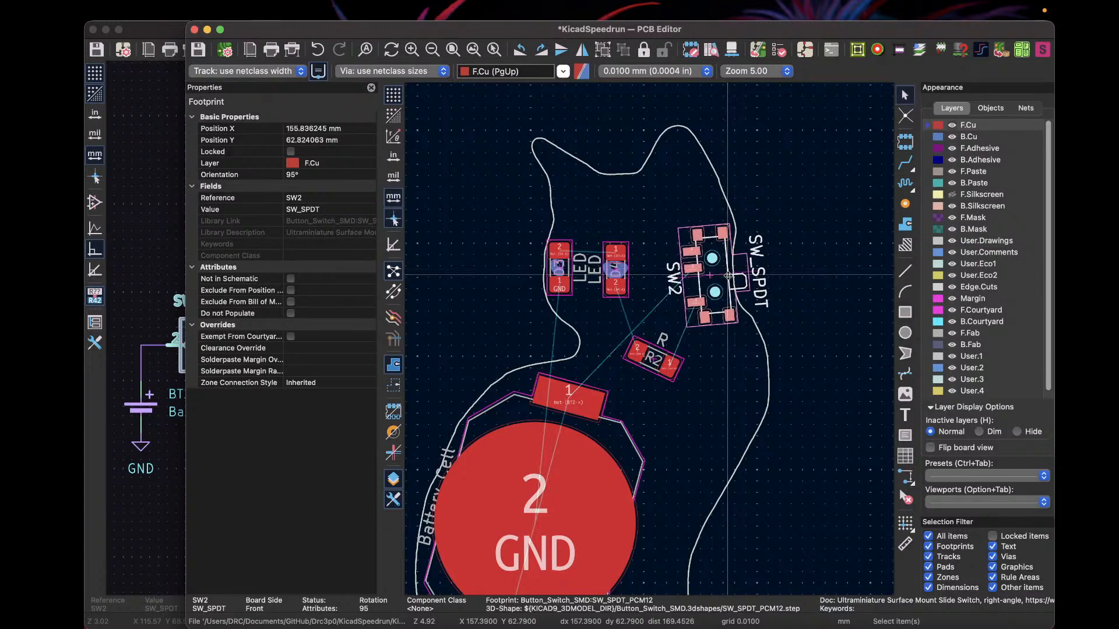
Step: Rotate resistor R2 to 180° and place it between LED D4 and the battery, below switch SW2
{"action": "left_click", "coordinate": [667, 373]}
{"action": "key", "text": "m"}
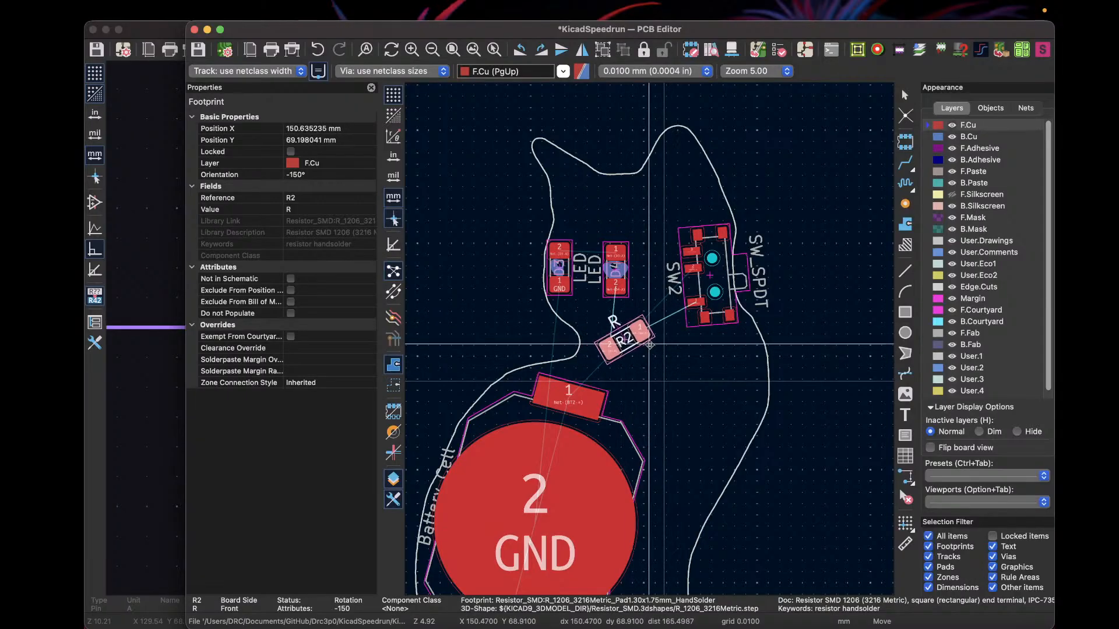
{"action": "key", "text": "r"}
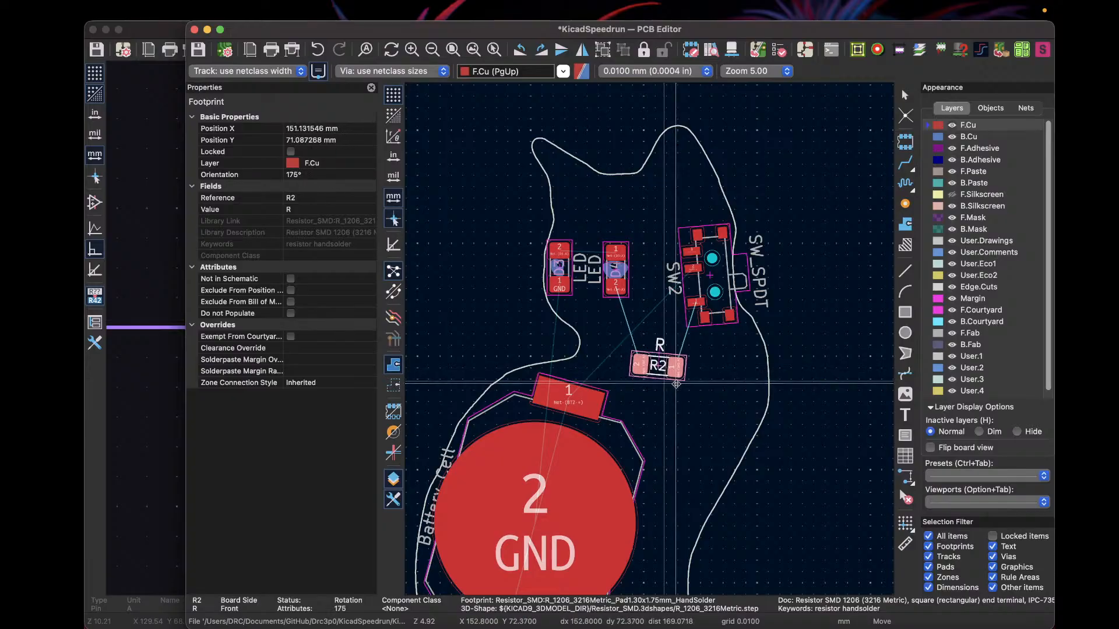
{"action": "left_click", "coordinate": [674, 376]}
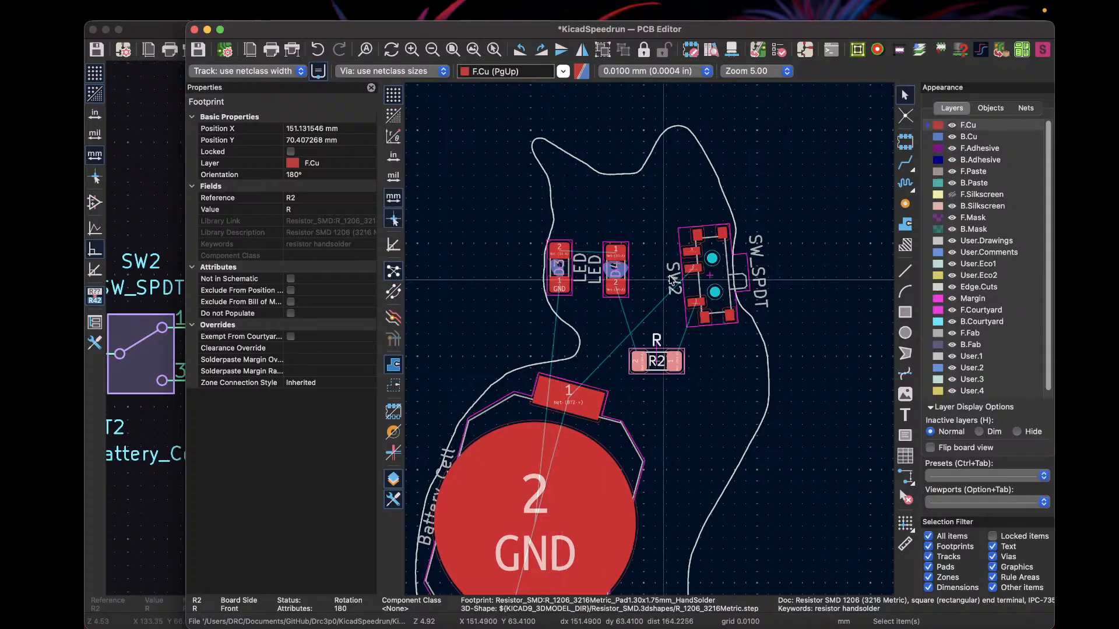
Step: Nudge LED D3 over the cat's left eye to about X 142.59 mm, Y 62.07 mm at 90°
{"action": "scroll", "coordinate": [556, 244], "scroll_direction": "up", "scroll_amount": 5}
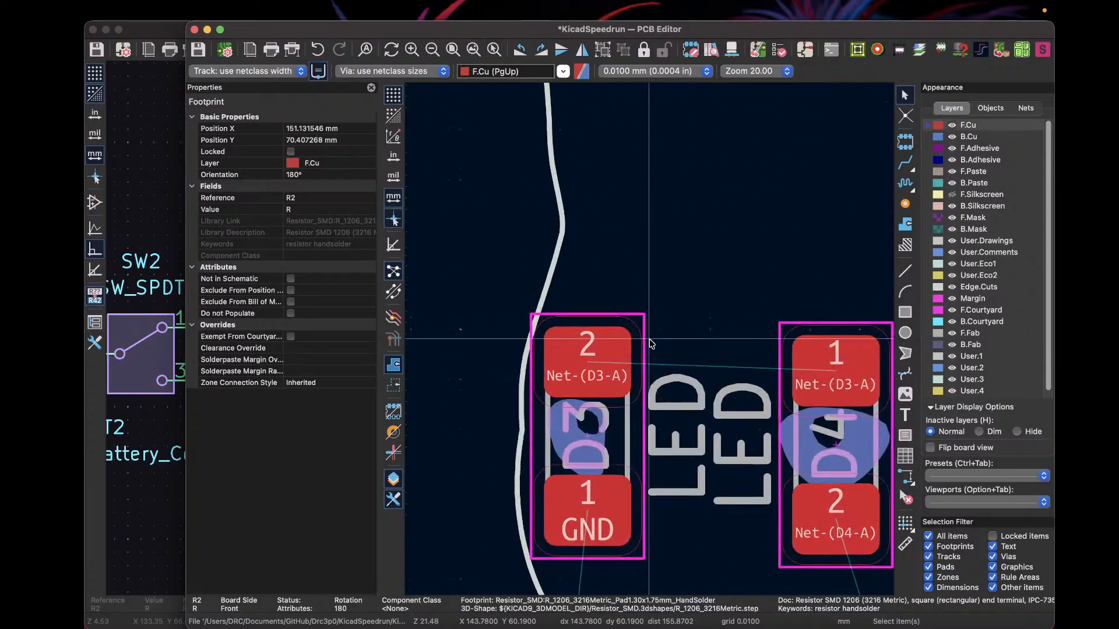
{"action": "left_click", "coordinate": [617, 351]}
{"action": "key", "text": "m"}
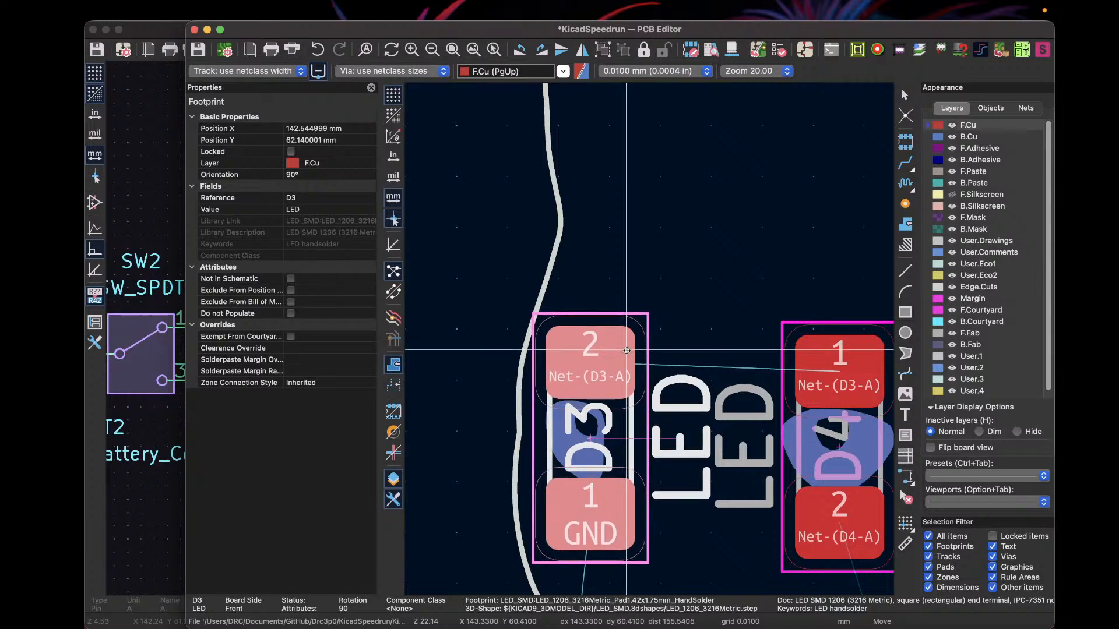
{"action": "key", "text": "shift+r"}
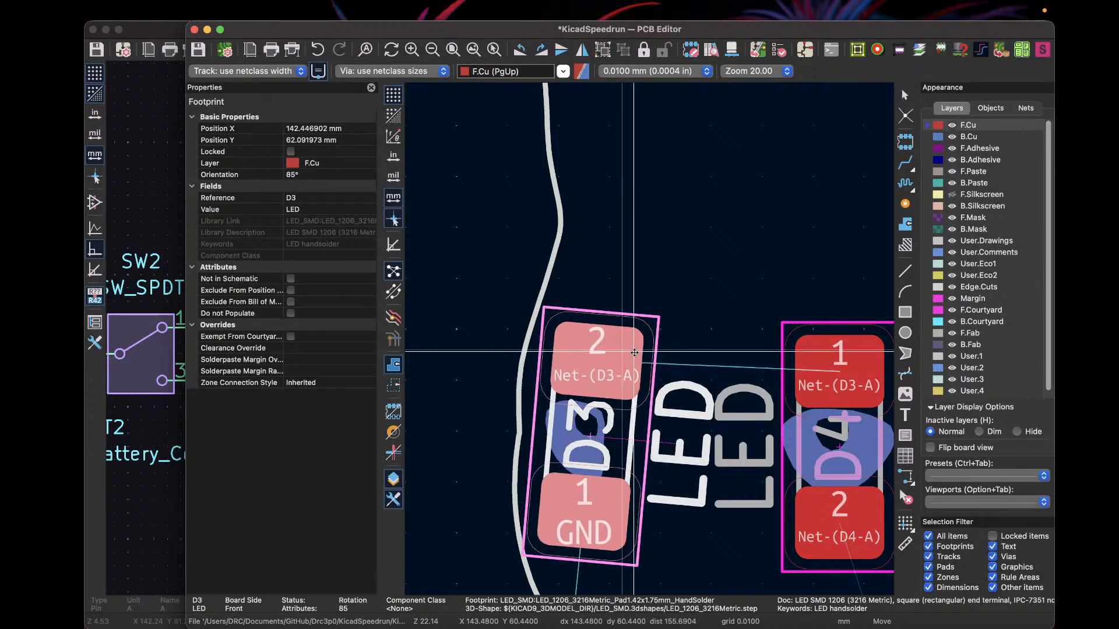
{"action": "key", "text": "r"}
{"action": "left_click", "coordinate": [622, 348]}
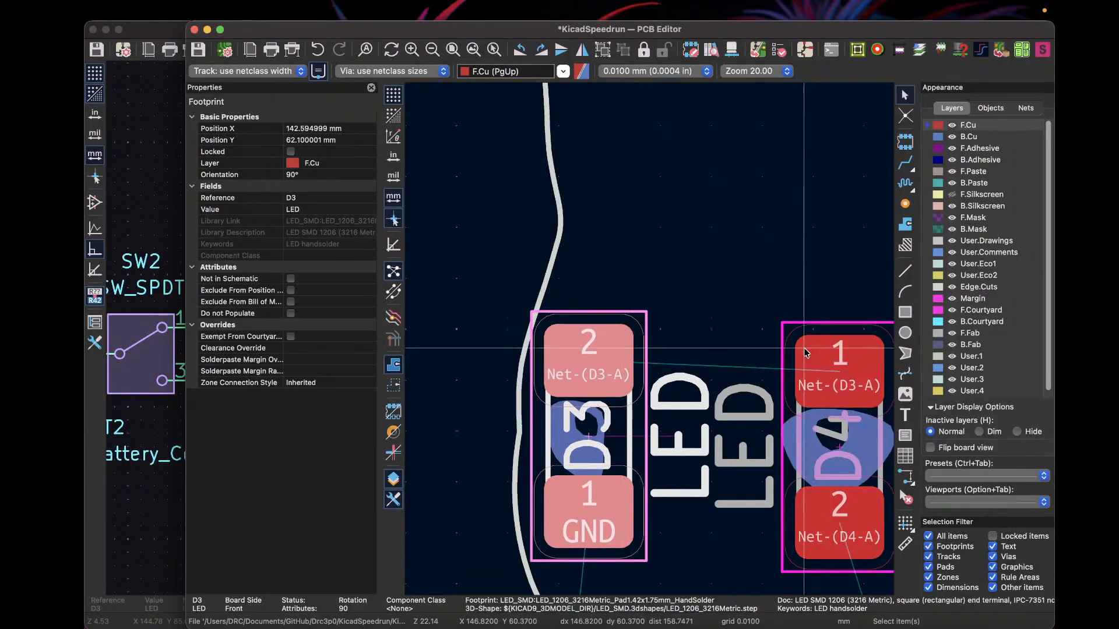
{"action": "left_click", "coordinate": [993, 313]}
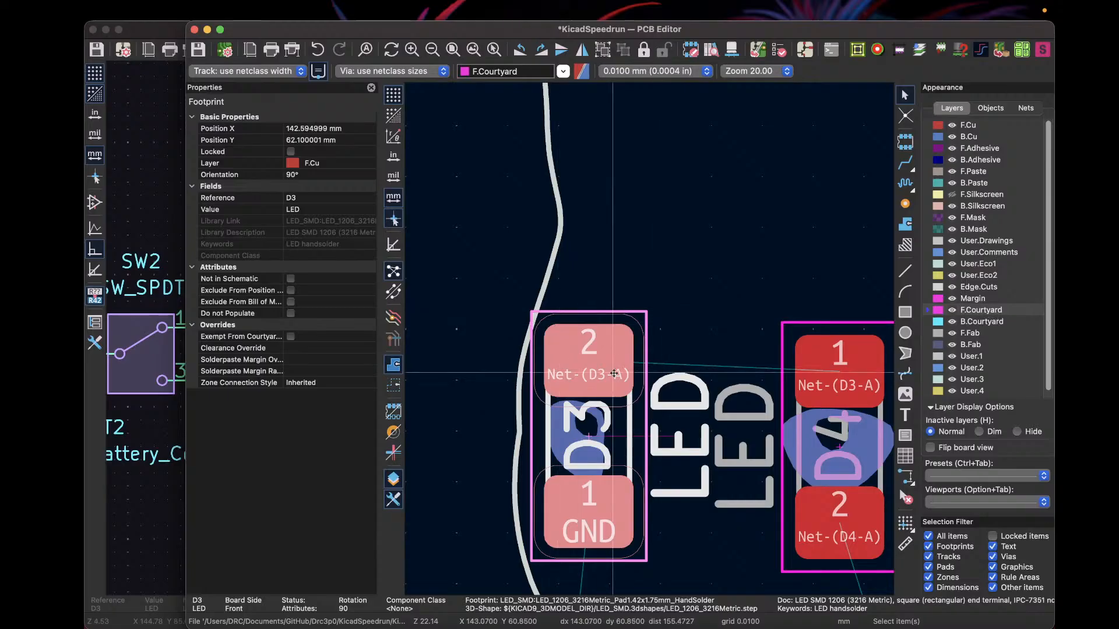
{"action": "mouse_move", "coordinate": [623, 372]}
{"action": "left_mouse_down"}
{"action": "mouse_move", "coordinate": [773, 379]}
{"action": "mouse_move", "coordinate": [726, 416]}
{"action": "mouse_move", "coordinate": [769, 406]}
{"action": "mouse_move", "coordinate": [729, 399]}
{"action": "mouse_move", "coordinate": [778, 408]}
{"action": "mouse_move", "coordinate": [662, 363]}
{"action": "mouse_move", "coordinate": [622, 370]}
{"action": "left_mouse_up"}
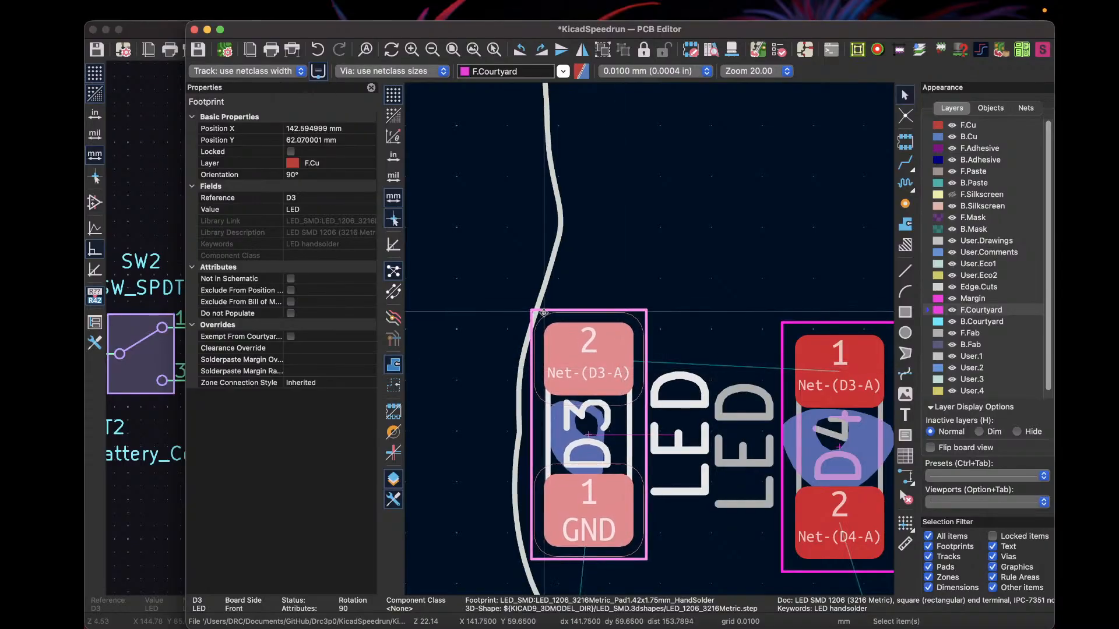
Step: Rotate LED D3 to 85° so it follows the edge of the cat's face, and deselect it
{"action": "scroll", "coordinate": [609, 427], "scroll_direction": "down", "scroll_amount": 4}
{"action": "scroll", "coordinate": [649, 340], "scroll_direction": "up", "scroll_amount": 4}
{"action": "key", "text": "r"}
{"action": "key", "text": "shift+r"}
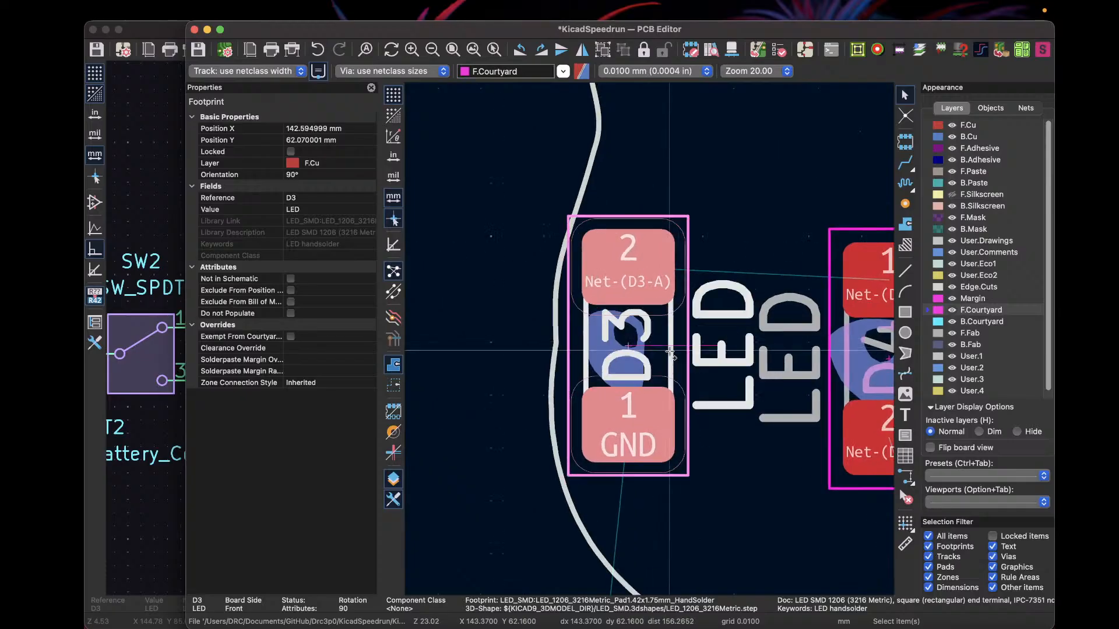
{"action": "key", "text": "shift+r"}
{"action": "scroll", "coordinate": [672, 360], "scroll_direction": "down", "scroll_amount": 3}
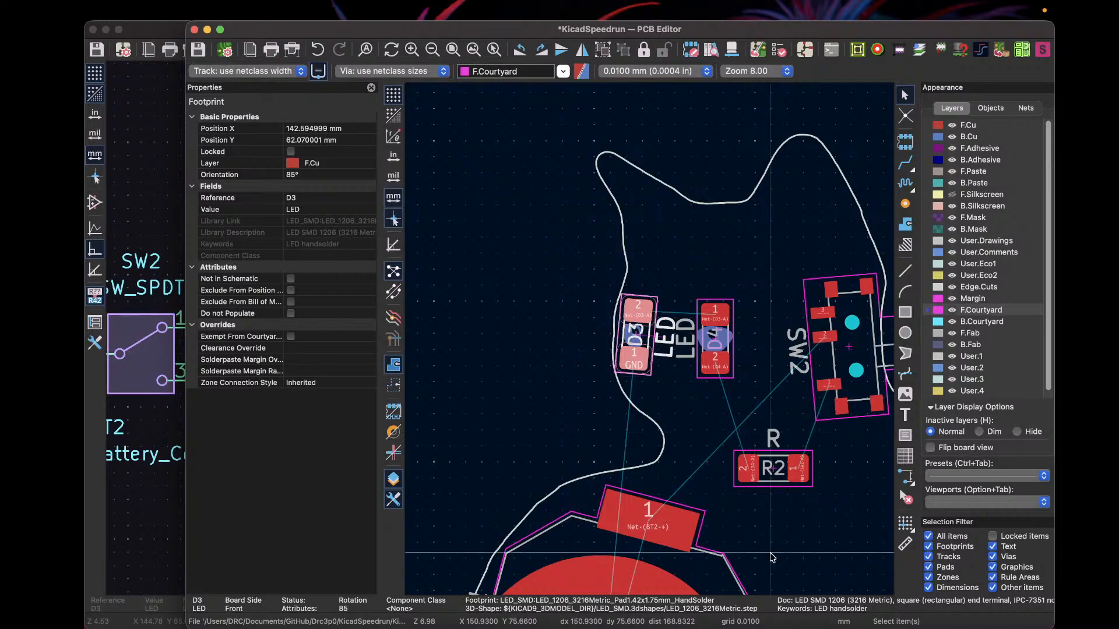
{"action": "scroll", "coordinate": [756, 437], "scroll_direction": "down", "scroll_amount": 2}
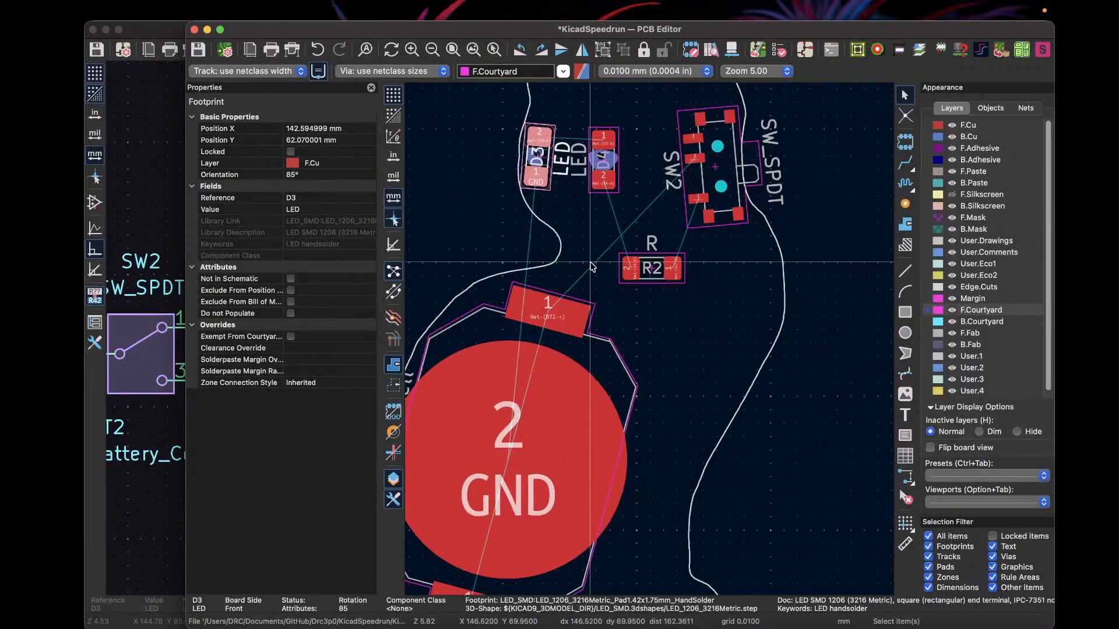
{"action": "scroll", "coordinate": [572, 257], "scroll_direction": "down", "scroll_amount": 2}
{"action": "scroll", "coordinate": [649, 339], "scroll_direction": "up", "scroll_amount": 1}
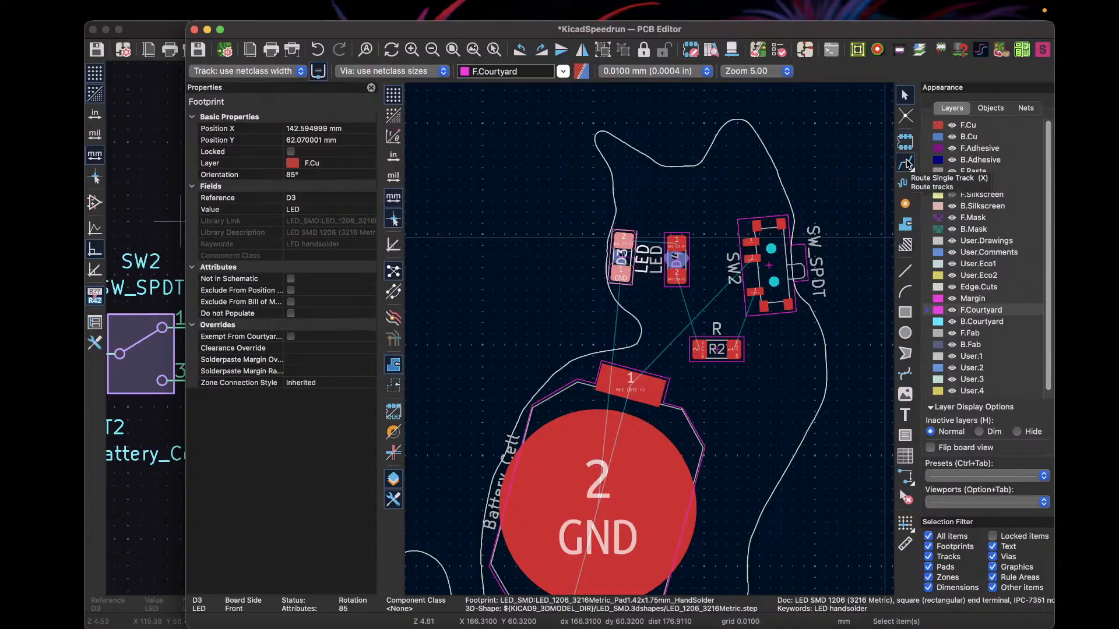
{"action": "scroll", "coordinate": [534, 303], "scroll_direction": "down", "scroll_amount": 2}
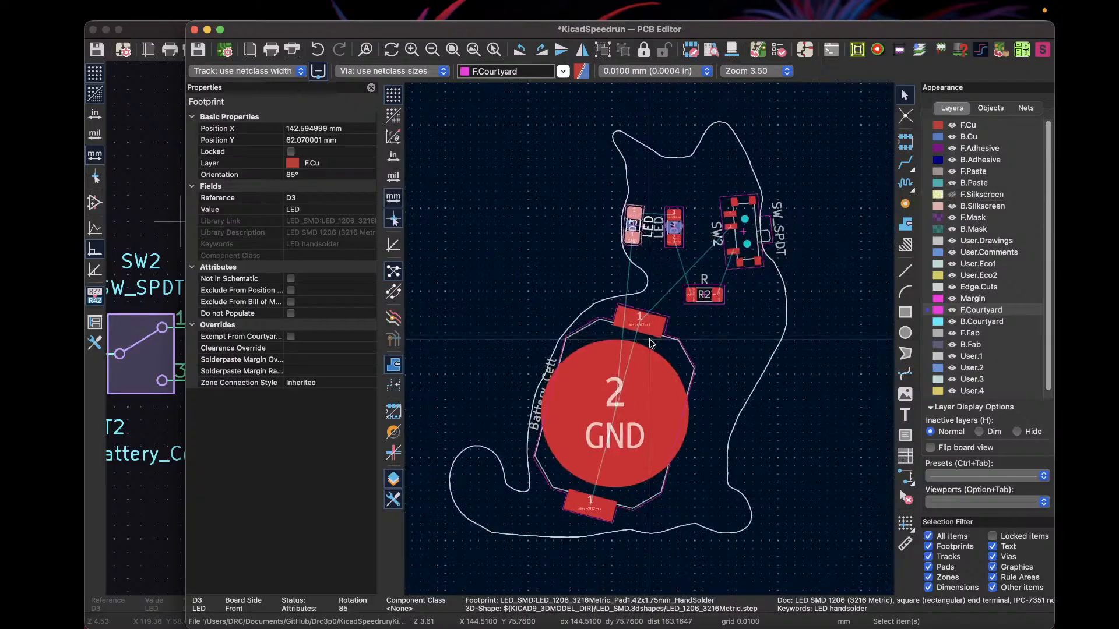
{"action": "left_click", "coordinate": [534, 303]}
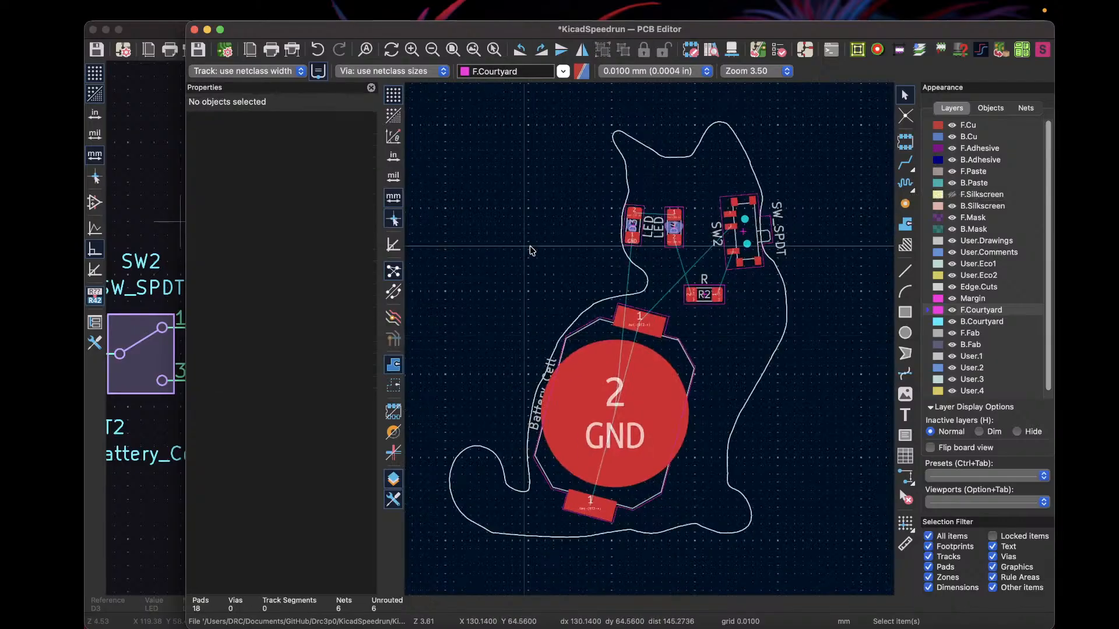
Step: Show the F.Silkscreen layer with the cat artwork and make F.Cu the active layer
{"action": "left_click", "coordinate": [952, 195]}
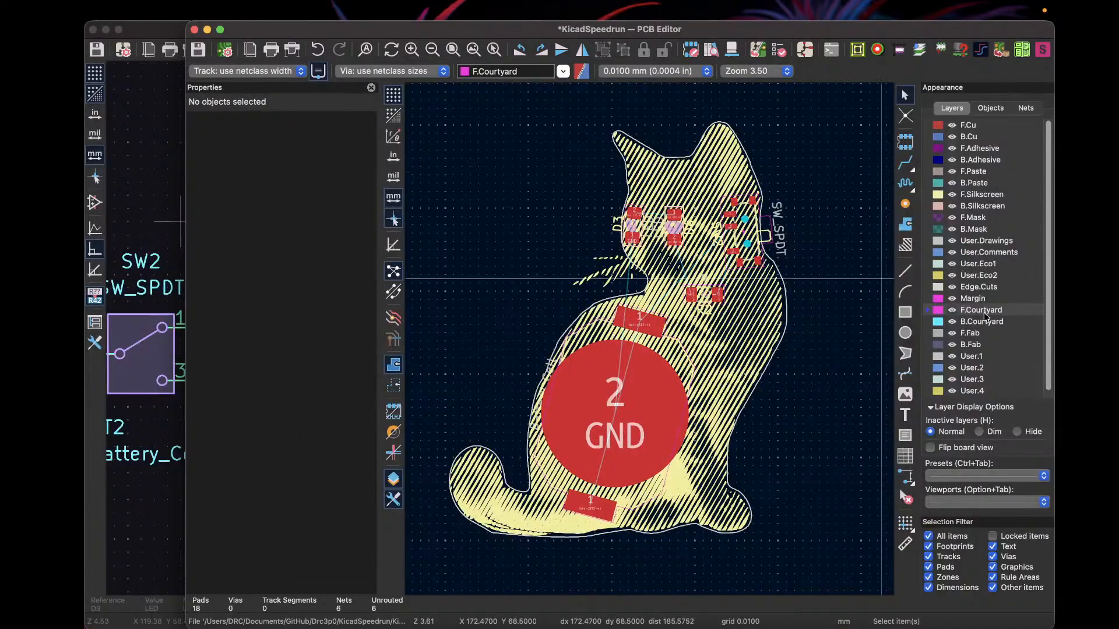
{"action": "left_click", "coordinate": [977, 195]}
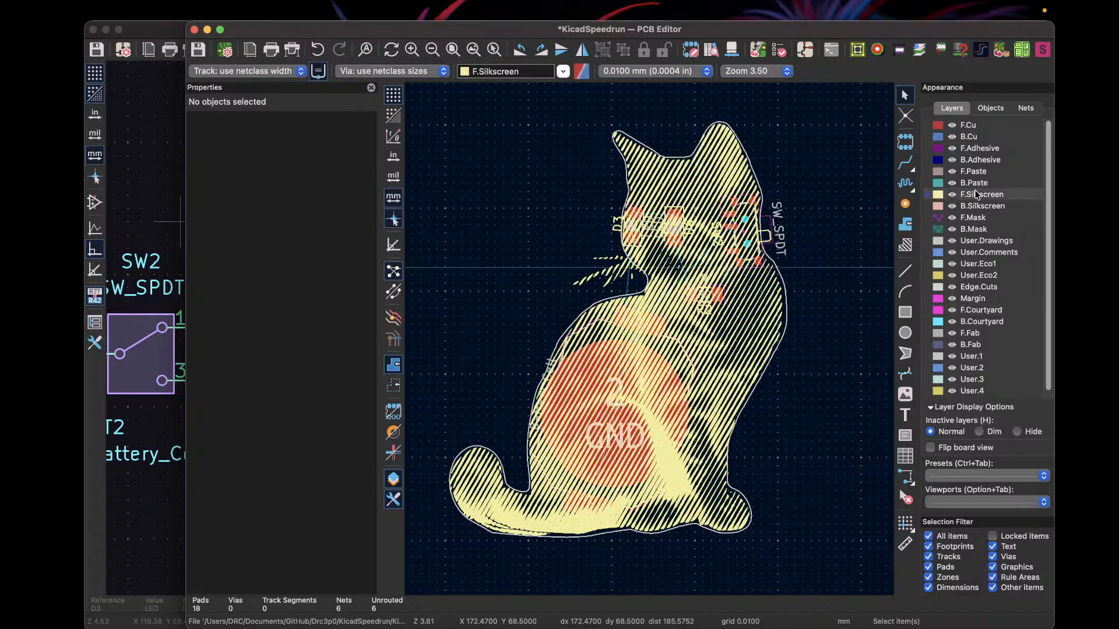
{"action": "left_click", "coordinate": [969, 125]}
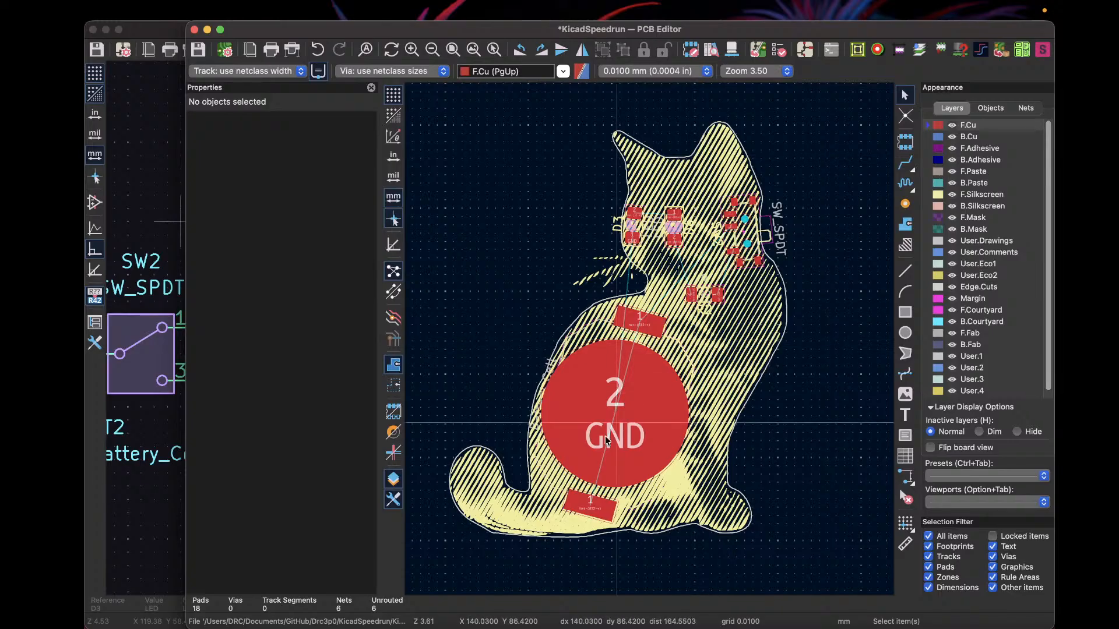
Step: Set the layer of the cat graphic footprint's Reference field to B.Silkscreen in its properties
{"action": "left_click", "coordinate": [670, 353]}
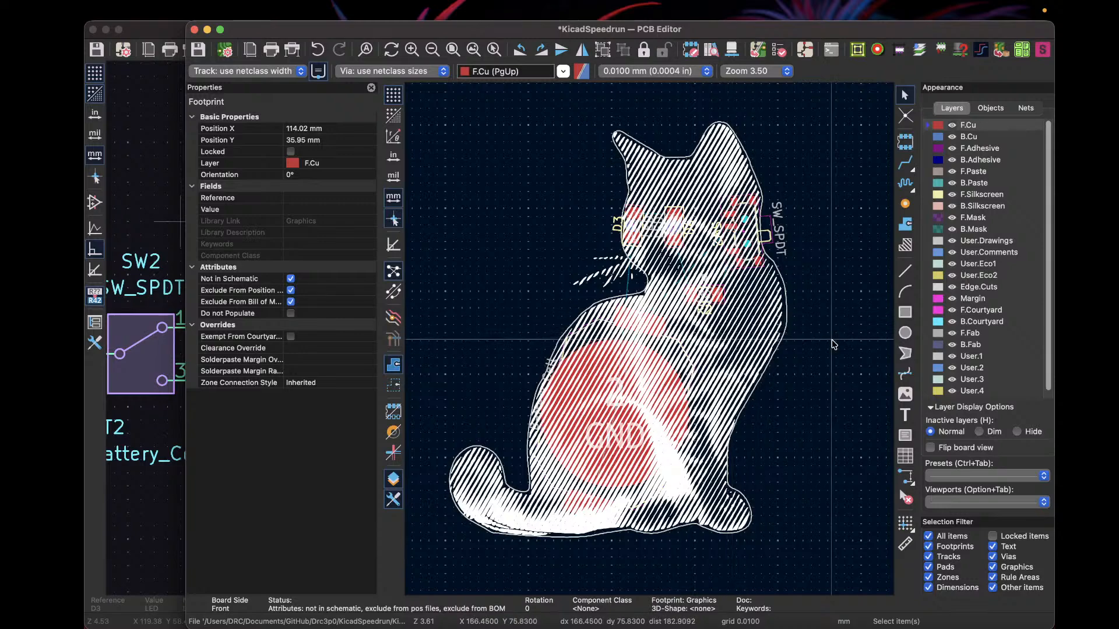
{"action": "scroll", "coordinate": [649, 340], "scroll_direction": "right", "scroll_amount": 5}
{"action": "right_click", "coordinate": [650, 339]}
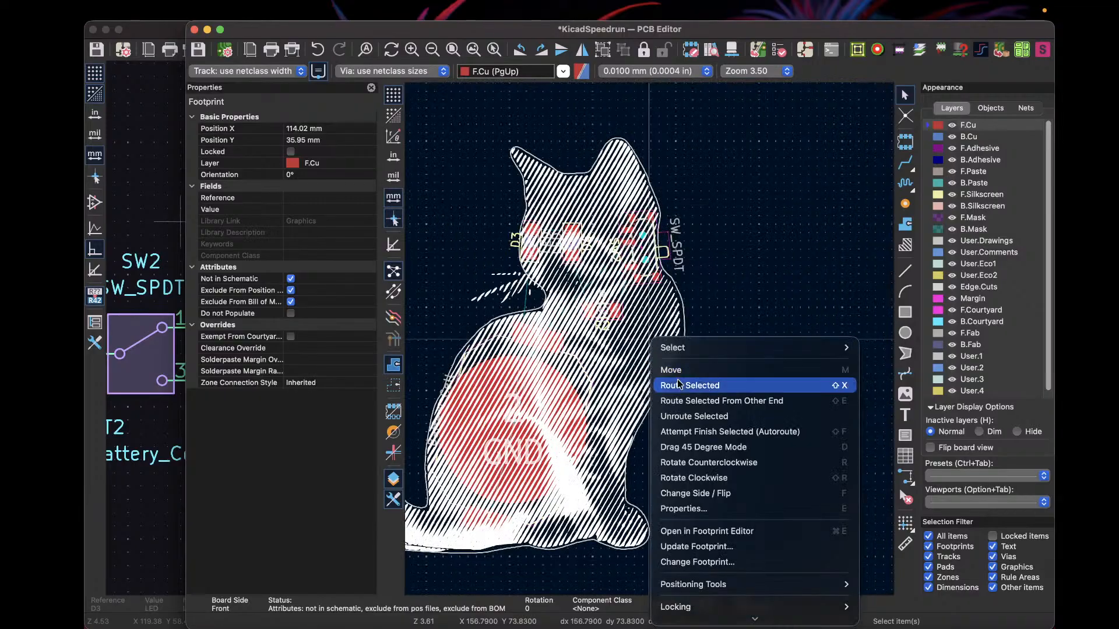
{"action": "left_click", "coordinate": [684, 510]}
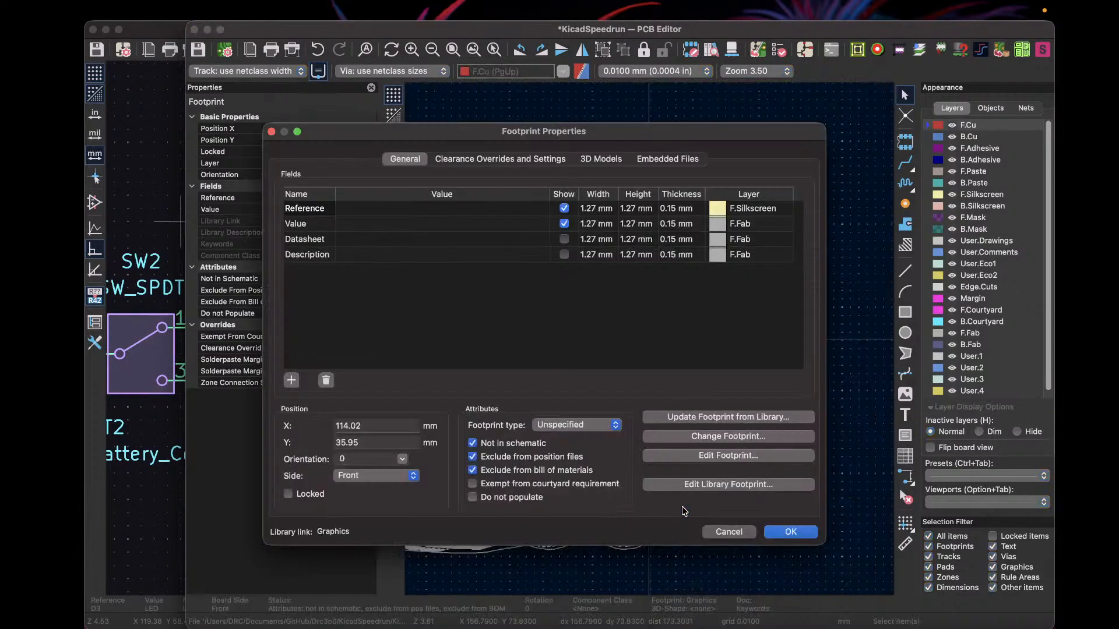
{"action": "left_click", "coordinate": [721, 211]}
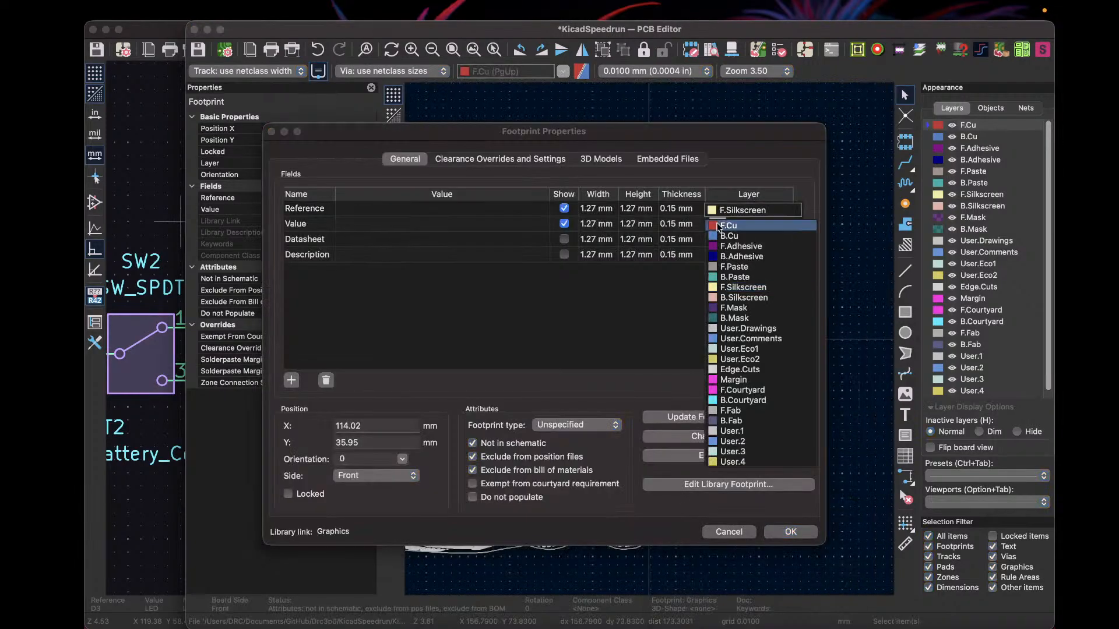
{"action": "left_click", "coordinate": [713, 298]}
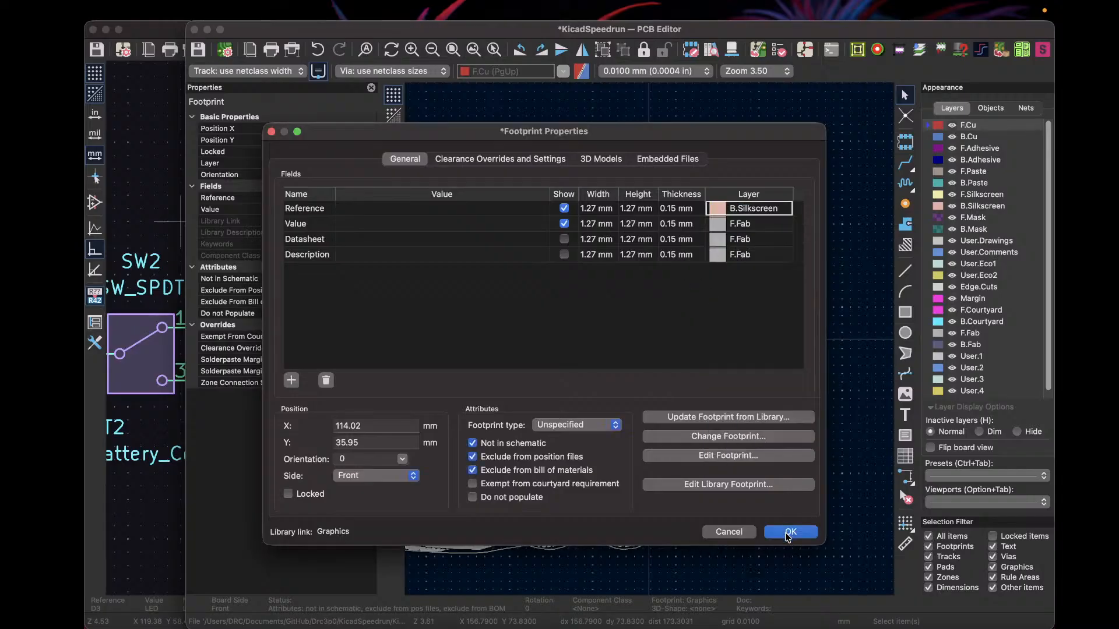
{"action": "left_click", "coordinate": [788, 532]}
{"action": "left_click", "coordinate": [738, 358]}
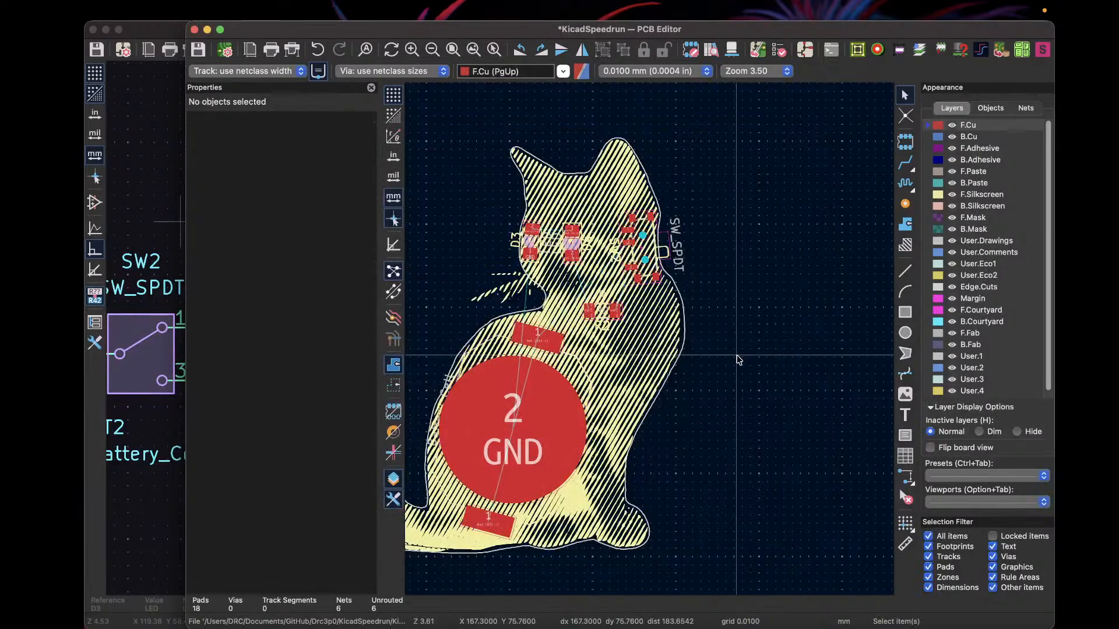
Step: Preview the cat-shaped board with its placed parts in the 3D viewer, and close the preview
{"action": "scroll", "coordinate": [606, 335], "scroll_direction": "up", "scroll_amount": 5}
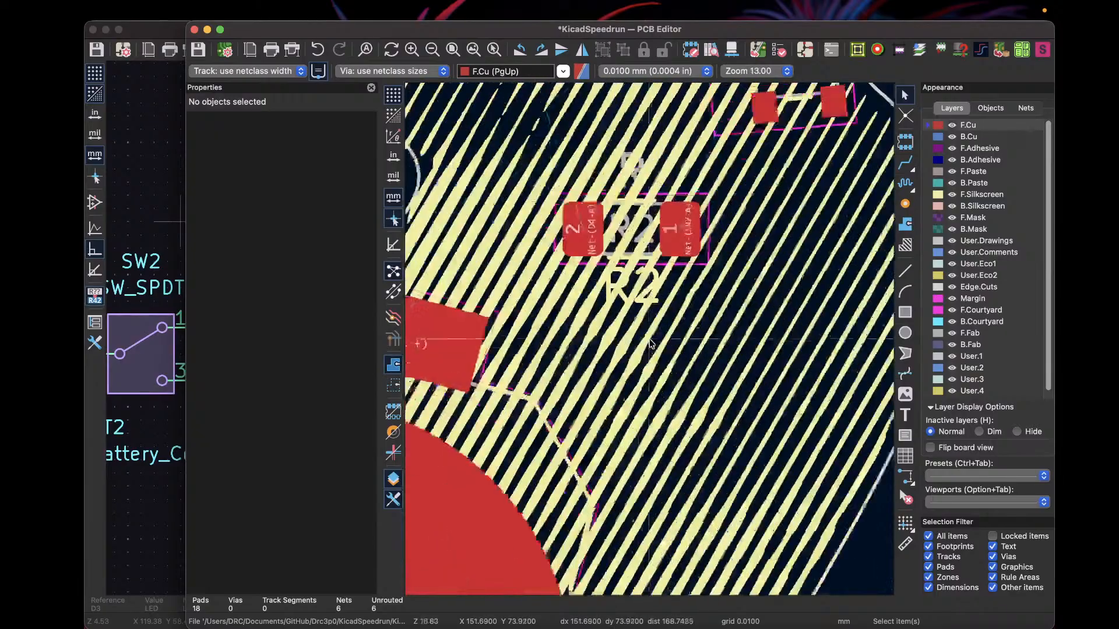
{"action": "scroll", "coordinate": [651, 344], "scroll_direction": "down", "scroll_amount": 2}
{"action": "mouse_move", "coordinate": [324, 11]}
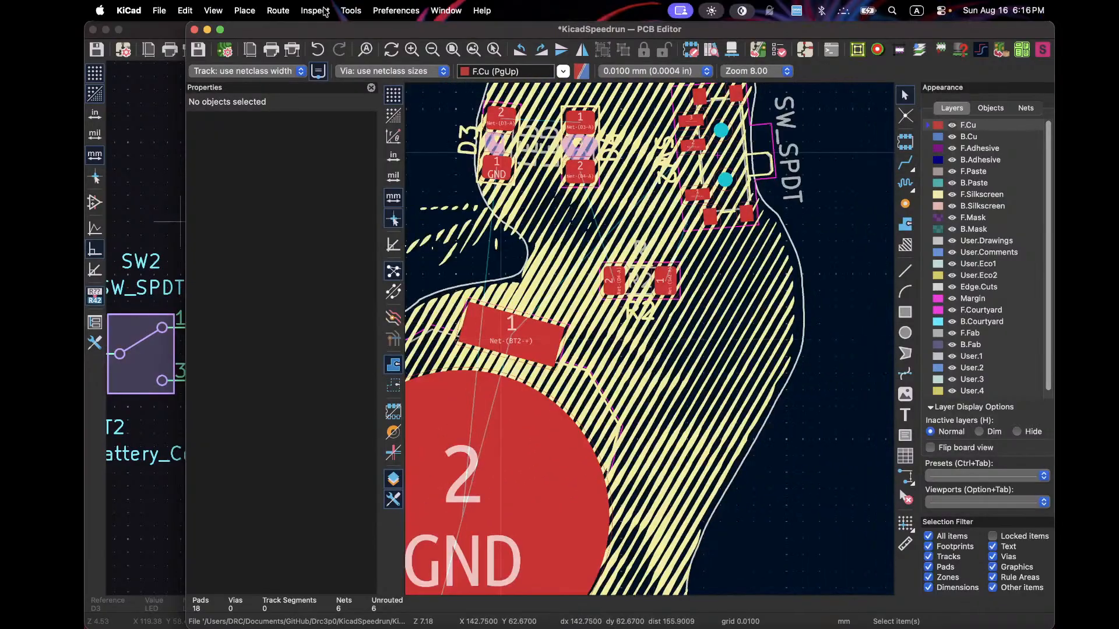
{"action": "left_click", "coordinate": [213, 12]}
{"action": "left_click", "coordinate": [228, 71]}
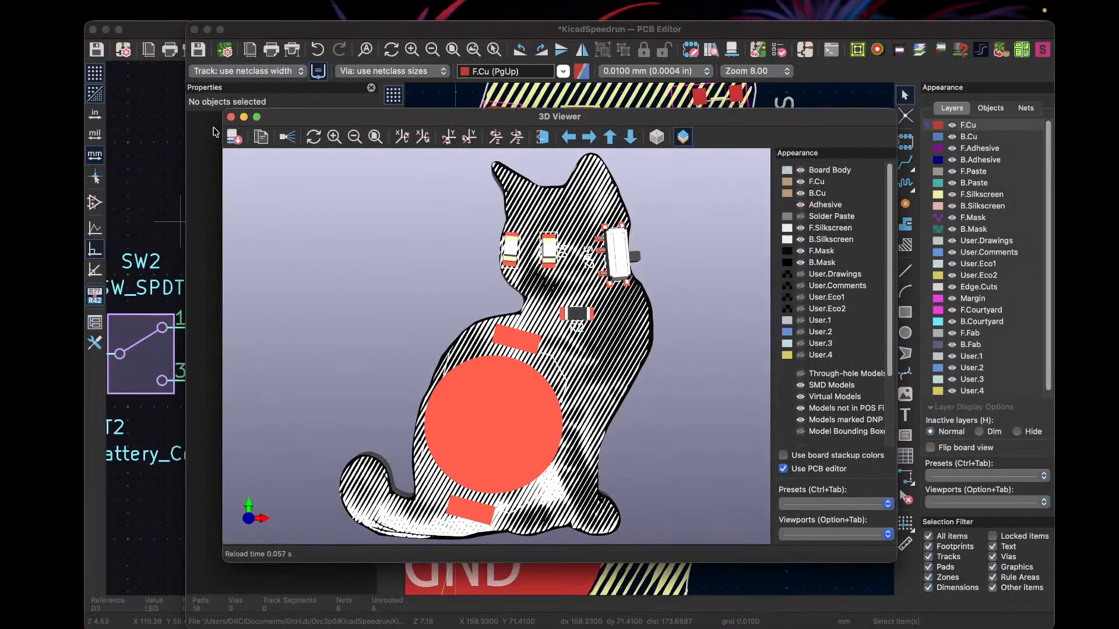
{"action": "left_click", "coordinate": [231, 118]}
{"action": "scroll", "coordinate": [509, 237], "scroll_direction": "down", "scroll_amount": 5}
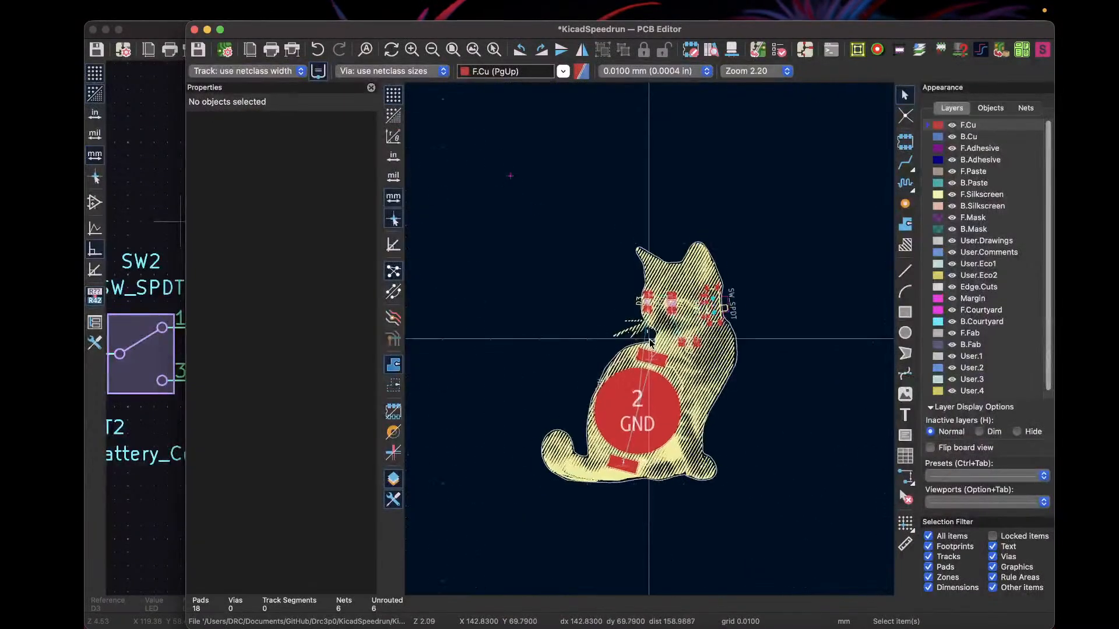
Step: Flip battery holder BT2 to the back side of the board and rotate it to -110°
{"action": "scroll", "coordinate": [641, 443], "scroll_direction": "up", "scroll_amount": 3}
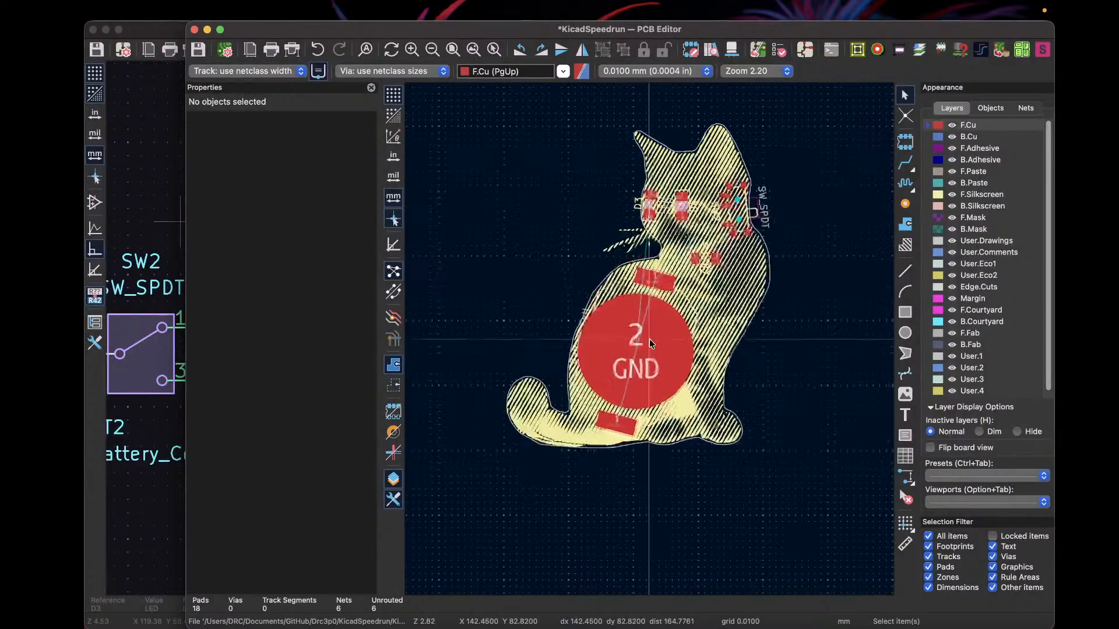
{"action": "left_click", "coordinate": [687, 341]}
{"action": "left_click", "coordinate": [690, 354]}
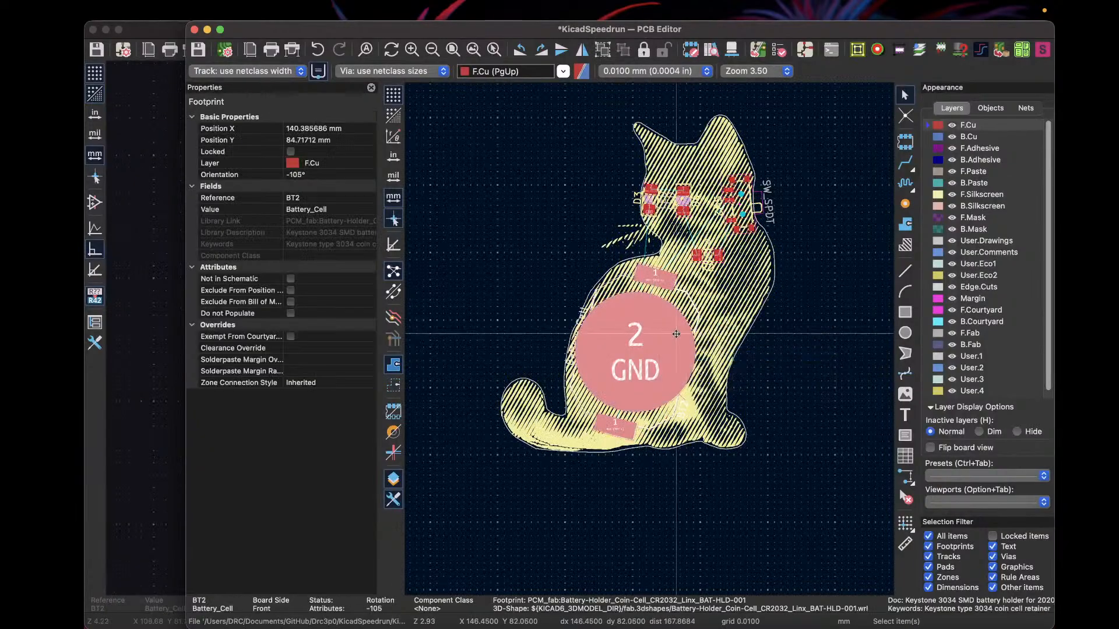
{"action": "key", "text": "f"}
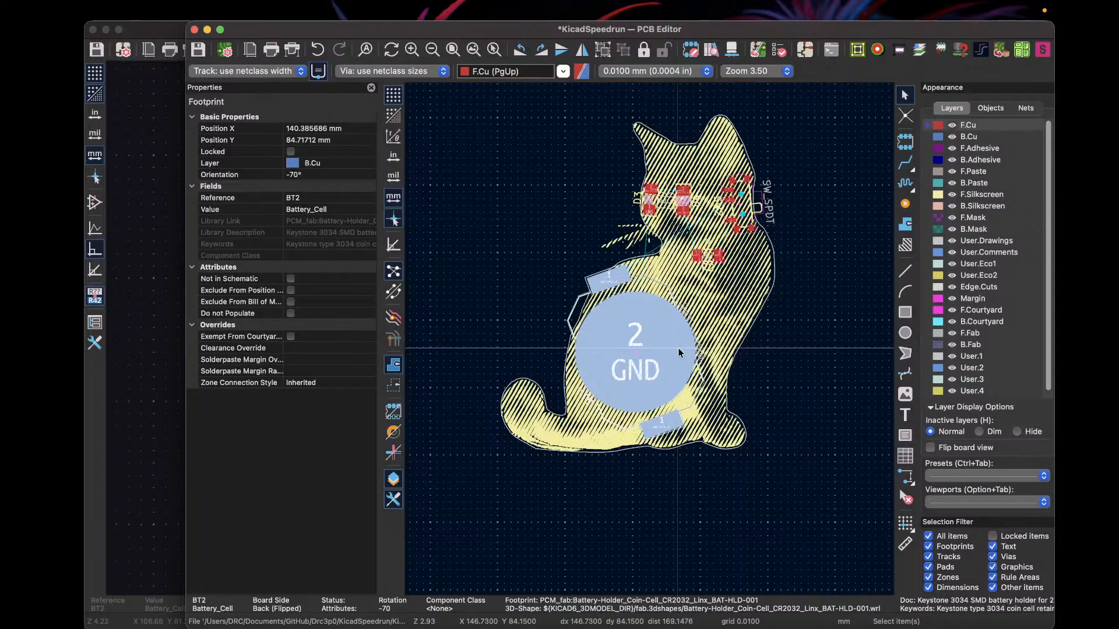
{"action": "key", "text": "shift+r"}
{"action": "key", "text": "shift+r"}
{"action": "key", "text": "shift+r"}
{"action": "key", "text": "shift+r"}
{"action": "key", "text": "shift+r"}
{"action": "key", "text": "shift+r"}
{"action": "key", "text": "shift+r"}
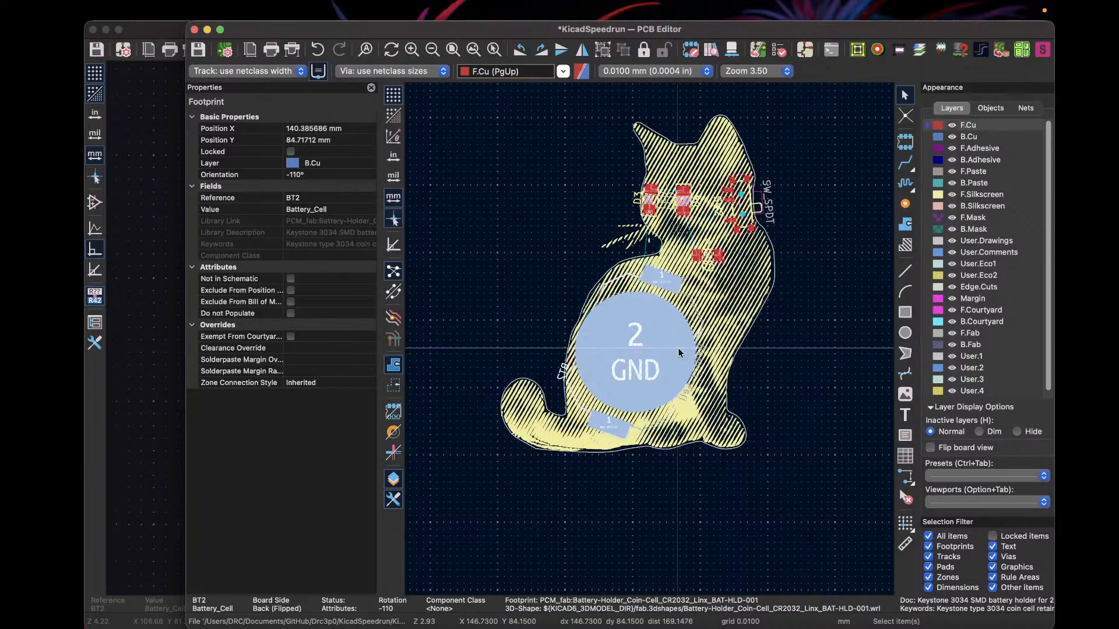
Step: Review the field layers in the cat graphic footprint's properties and close them without changes
{"action": "scroll", "coordinate": [651, 189], "scroll_direction": "up", "scroll_amount": 5}
{"action": "scroll", "coordinate": [650, 344], "scroll_direction": "down", "scroll_amount": 2}
{"action": "left_click", "coordinate": [662, 355]}
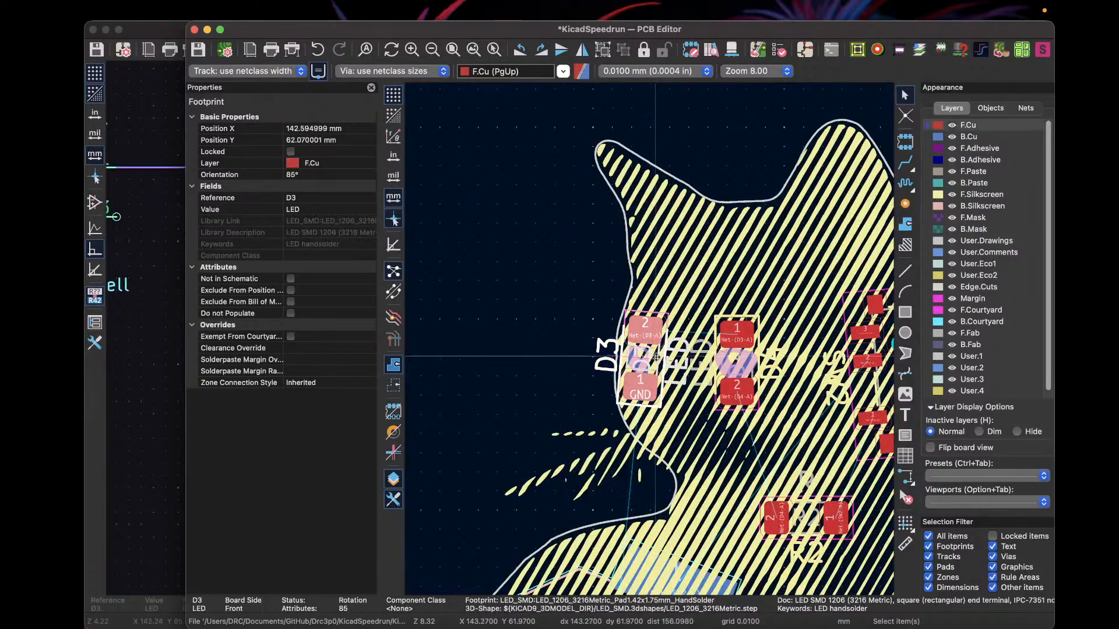
{"action": "left_click", "coordinate": [705, 264]}
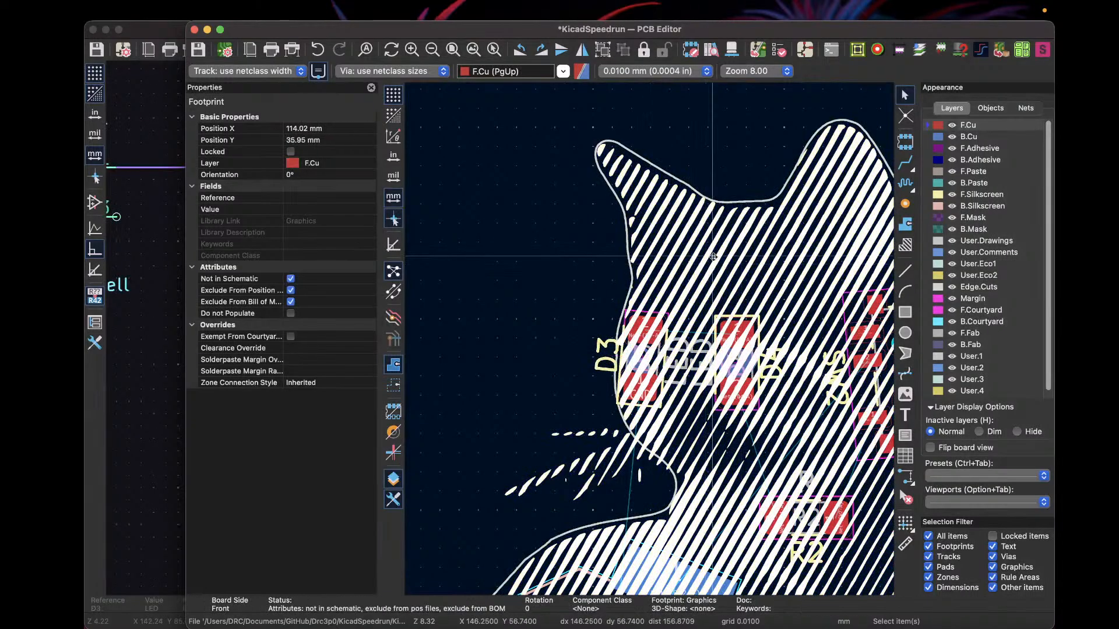
{"action": "double_click", "coordinate": [713, 257]}
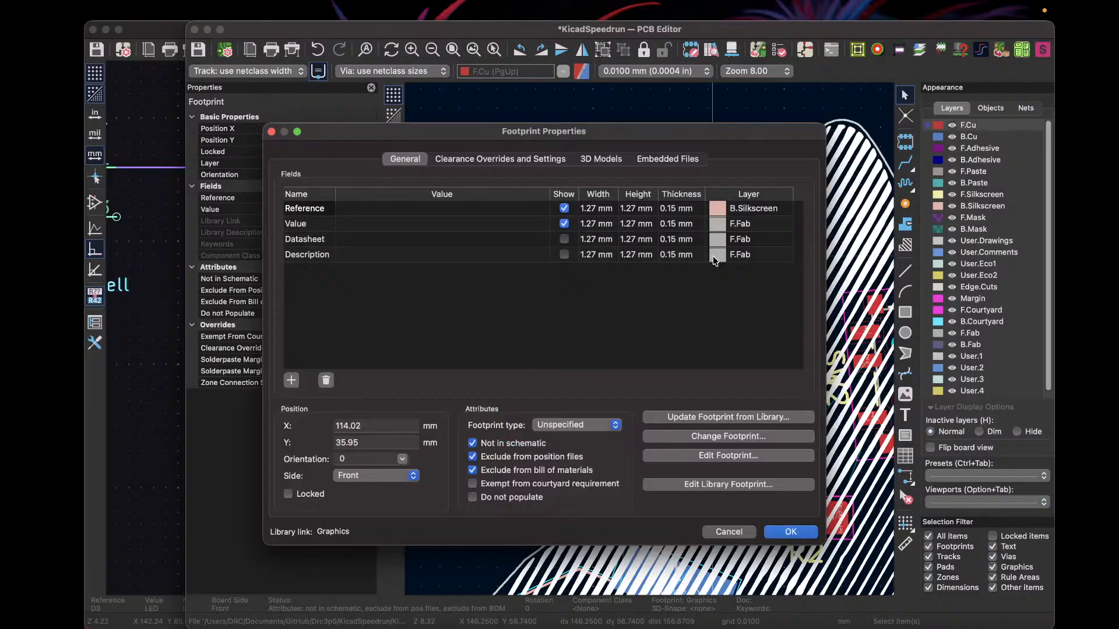
{"action": "left_click", "coordinate": [730, 533]}
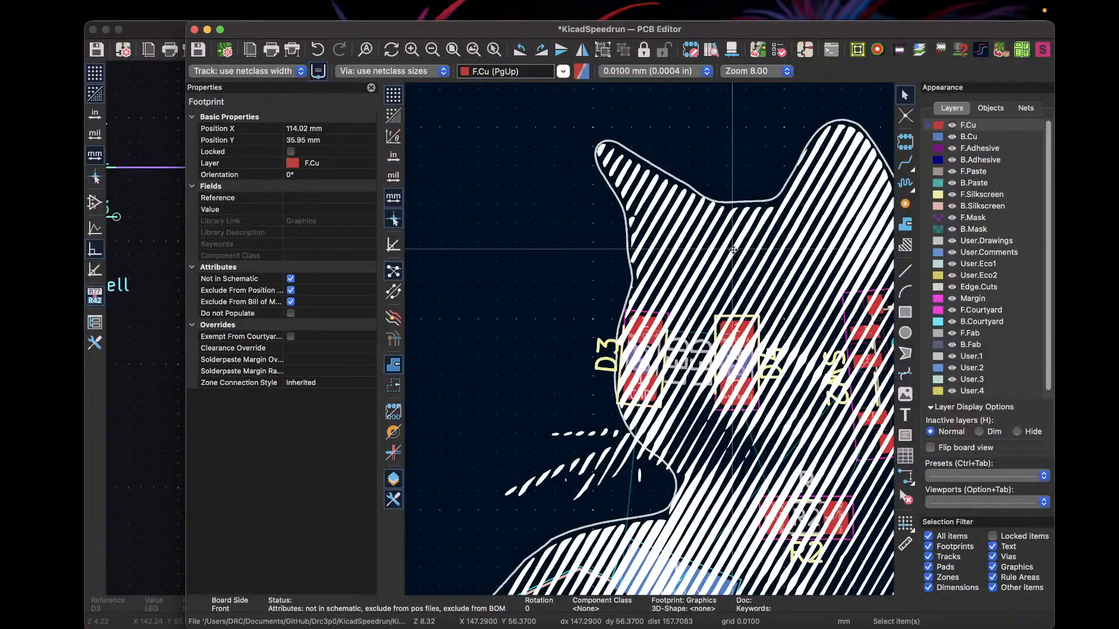
Step: Try flipping the cat graphic footprint to the back side and open its properties
{"action": "key", "text": "f"}
{"action": "scroll", "coordinate": [733, 250], "scroll_direction": "down", "scroll_amount": 8}
{"action": "scroll", "coordinate": [651, 343], "scroll_direction": "down", "scroll_amount": 1}
{"action": "key", "text": "m"}
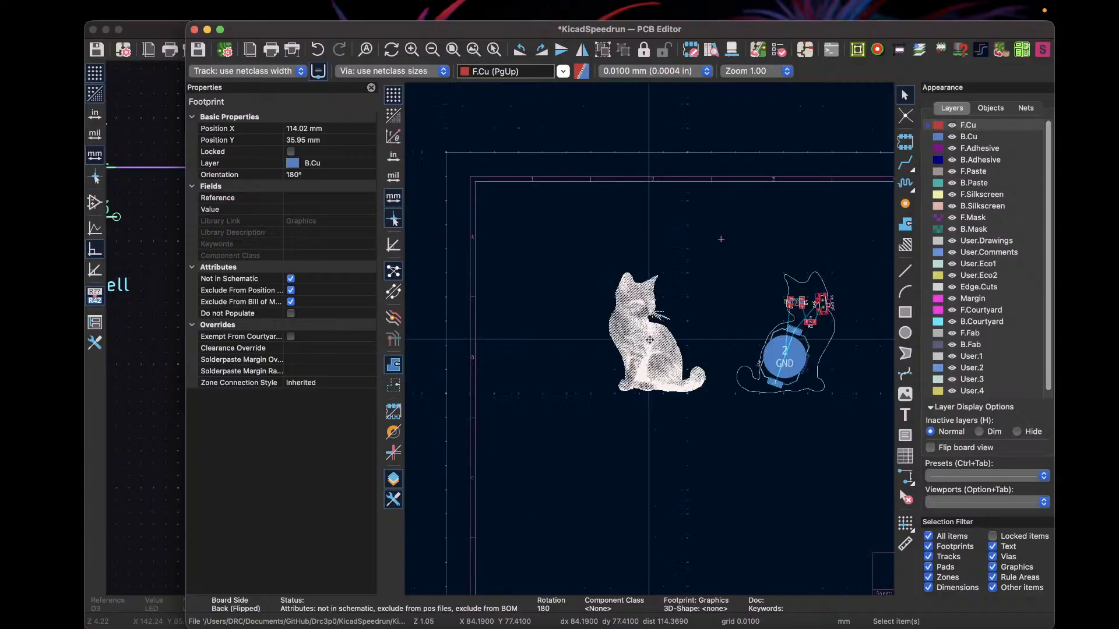
{"action": "right_click", "coordinate": [650, 340]}
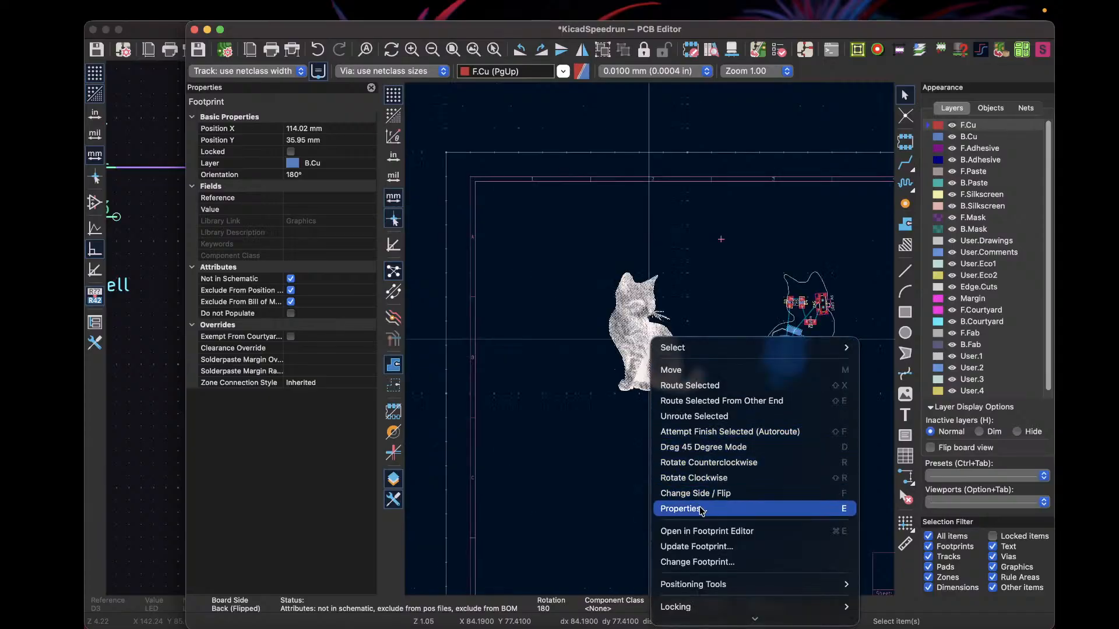
{"action": "scroll", "coordinate": [702, 501], "scroll_direction": "down", "scroll_amount": 3}
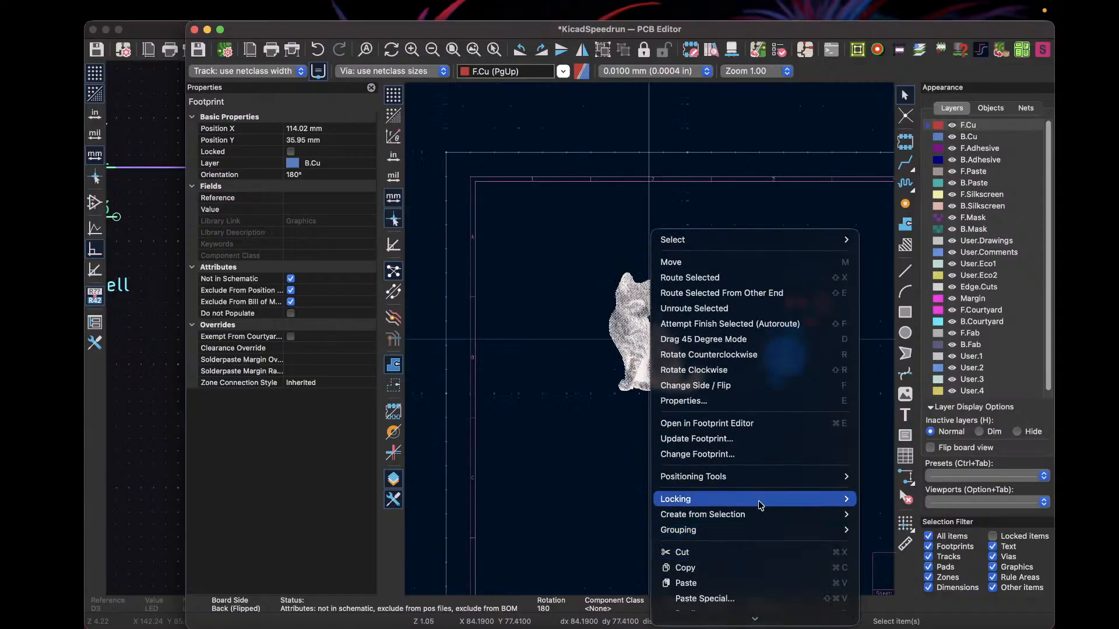
{"action": "left_click", "coordinate": [699, 402]}
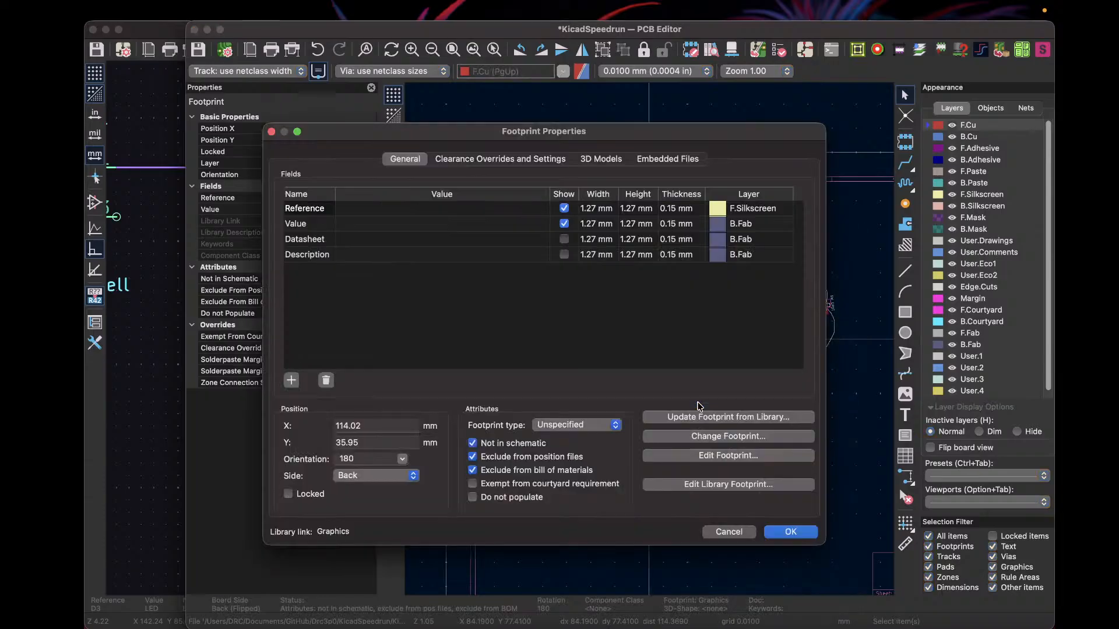
Step: Open the cat graphic in the footprint editor and inspect the polygons that make up its silkscreen stripes
{"action": "left_click", "coordinate": [734, 456]}
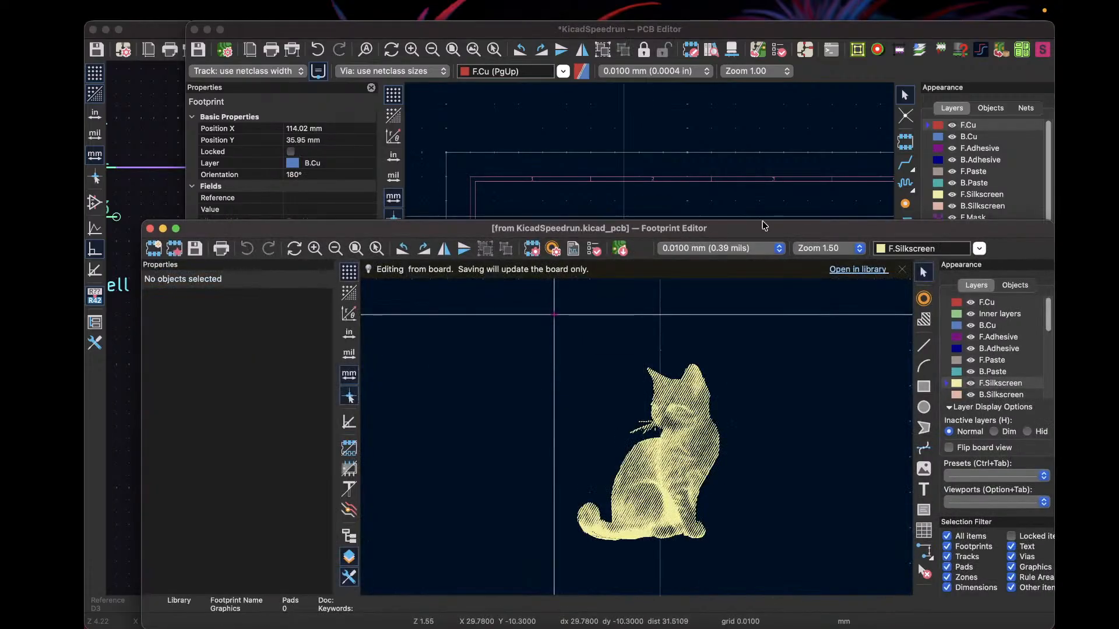
{"action": "left_click_drag", "start_coordinate": [765, 229], "coordinate": [722, 96]}
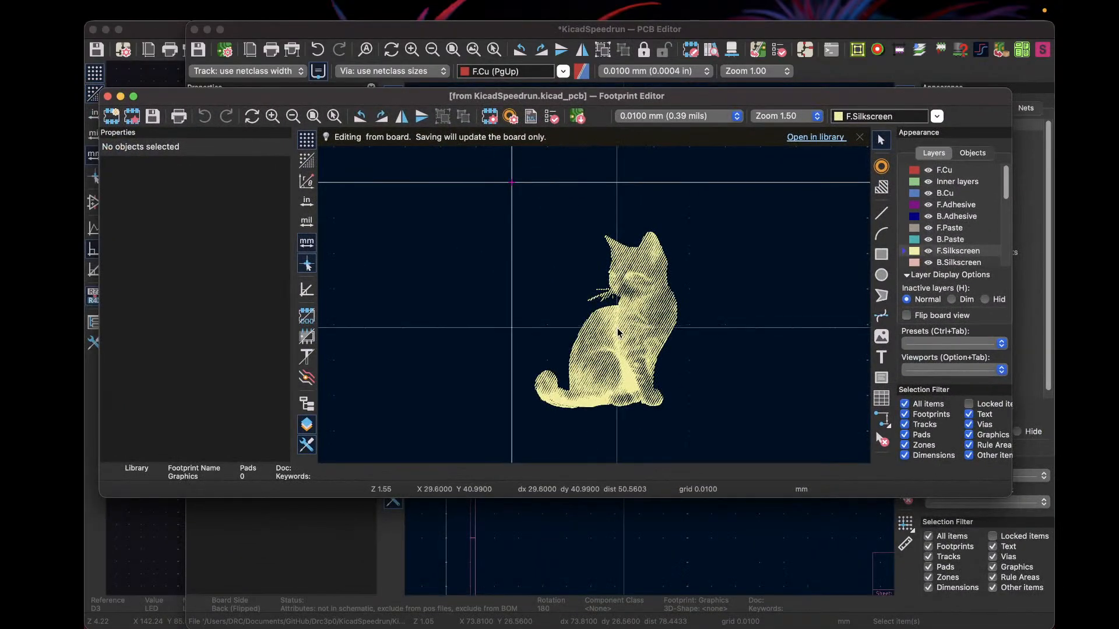
{"action": "middle_click_drag", "start_coordinate": [617, 327], "coordinate": [594, 294]}
{"action": "right_click", "coordinate": [593, 294]}
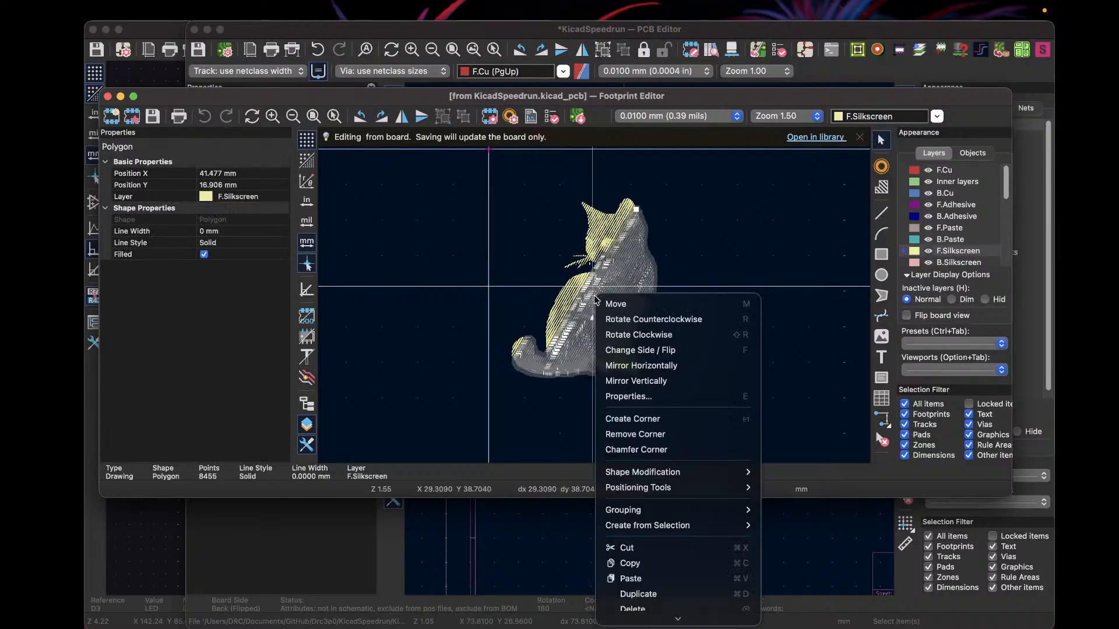
{"action": "left_click", "coordinate": [500, 277]}
{"action": "scroll", "coordinate": [500, 276], "scroll_direction": "up", "scroll_amount": 5}
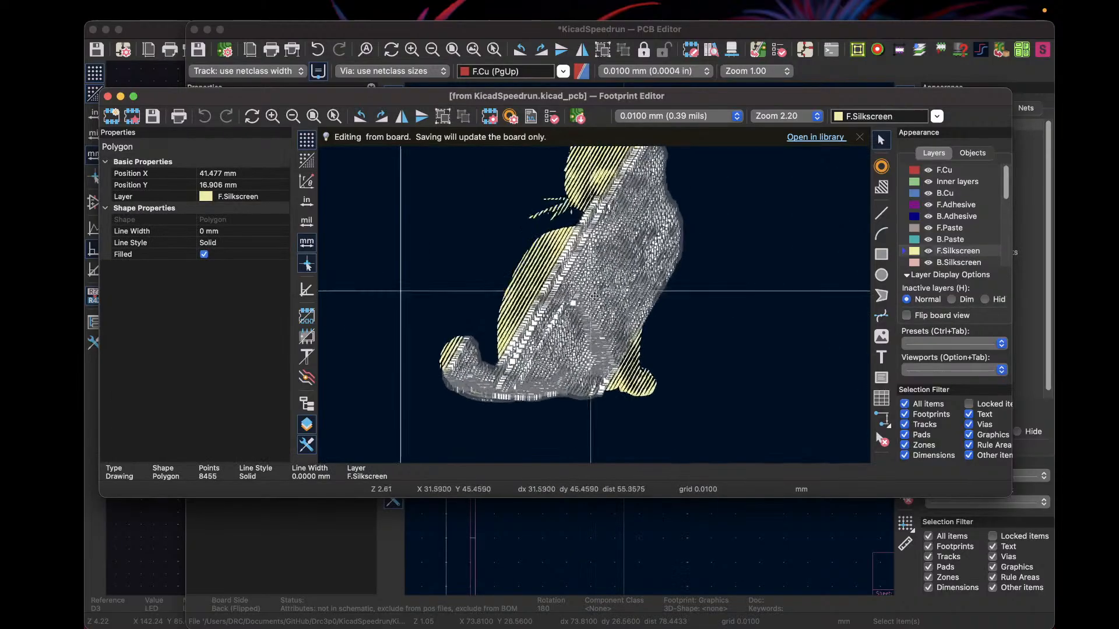
{"action": "scroll", "coordinate": [593, 295], "scroll_direction": "up", "scroll_amount": 10}
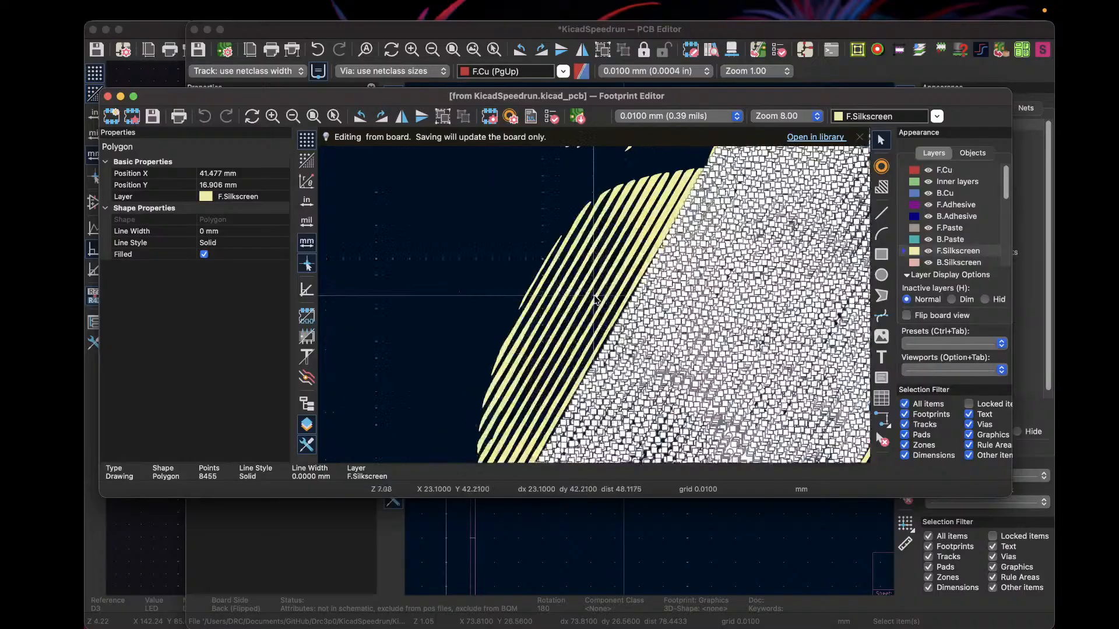
{"action": "scroll", "coordinate": [594, 296], "scroll_direction": "up", "scroll_amount": 2}
{"action": "scroll", "coordinate": [594, 295], "scroll_direction": "down", "scroll_amount": 2}
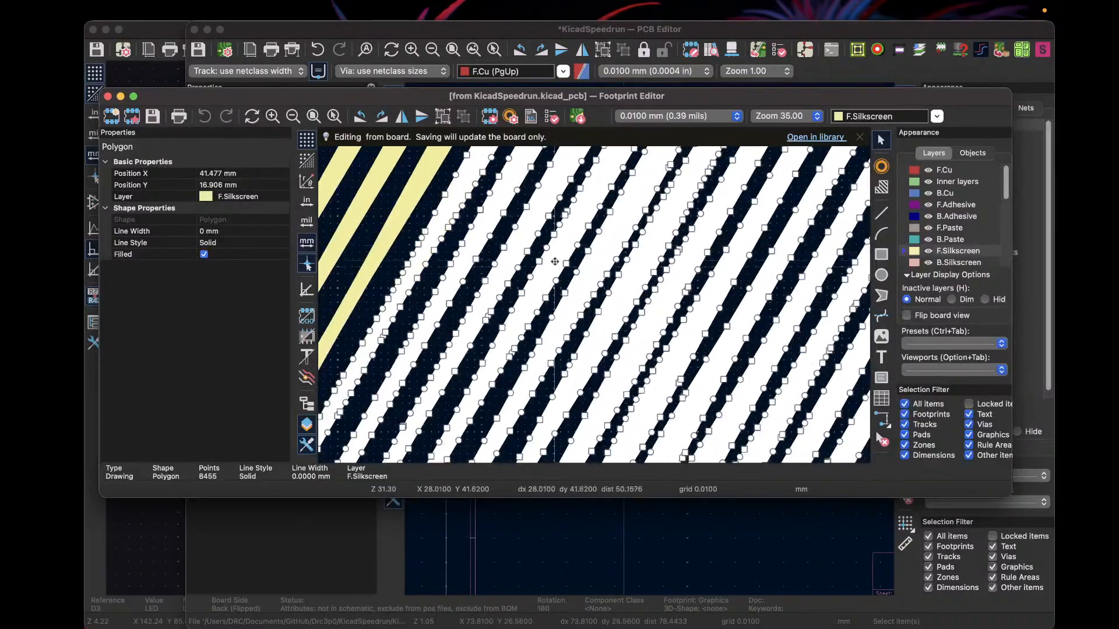
{"action": "scroll", "coordinate": [529, 247], "scroll_direction": "down", "scroll_amount": 3}
{"action": "left_click", "coordinate": [546, 234]}
{"action": "scroll", "coordinate": [547, 234], "scroll_direction": "up", "scroll_amount": 6}
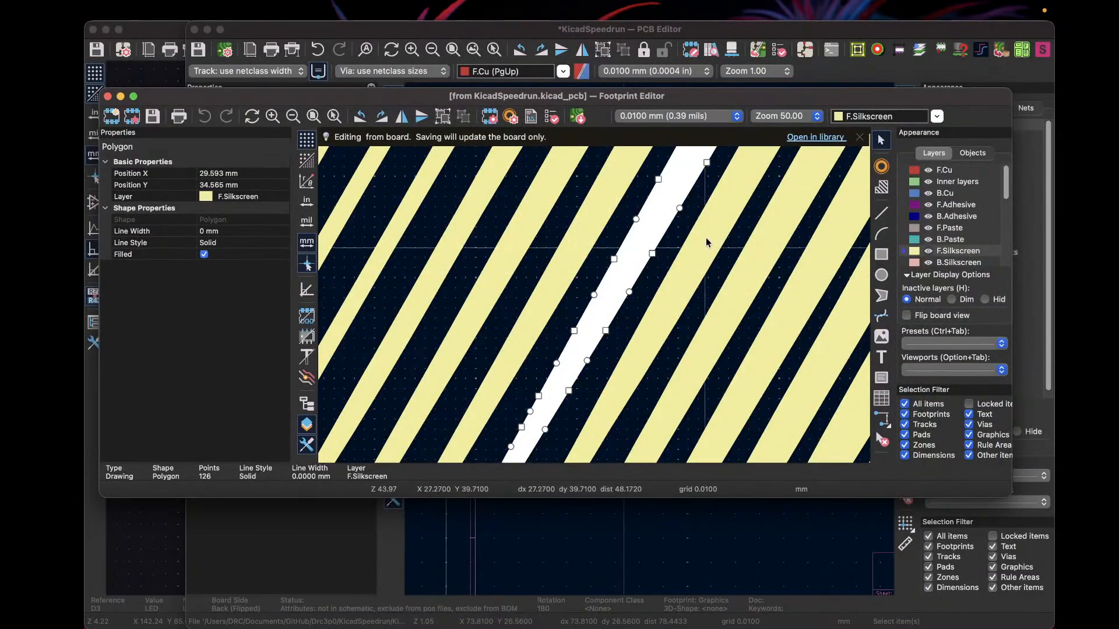
Step: Try moving one corner of a silkscreen stripe polygon, undo it, and close the footprint editor discarding changes
{"action": "left_click_drag", "start_coordinate": [614, 260], "coordinate": [583, 247]}
{"action": "key", "text": "super+z"}
{"action": "scroll", "coordinate": [583, 249], "scroll_direction": "down", "scroll_amount": 10}
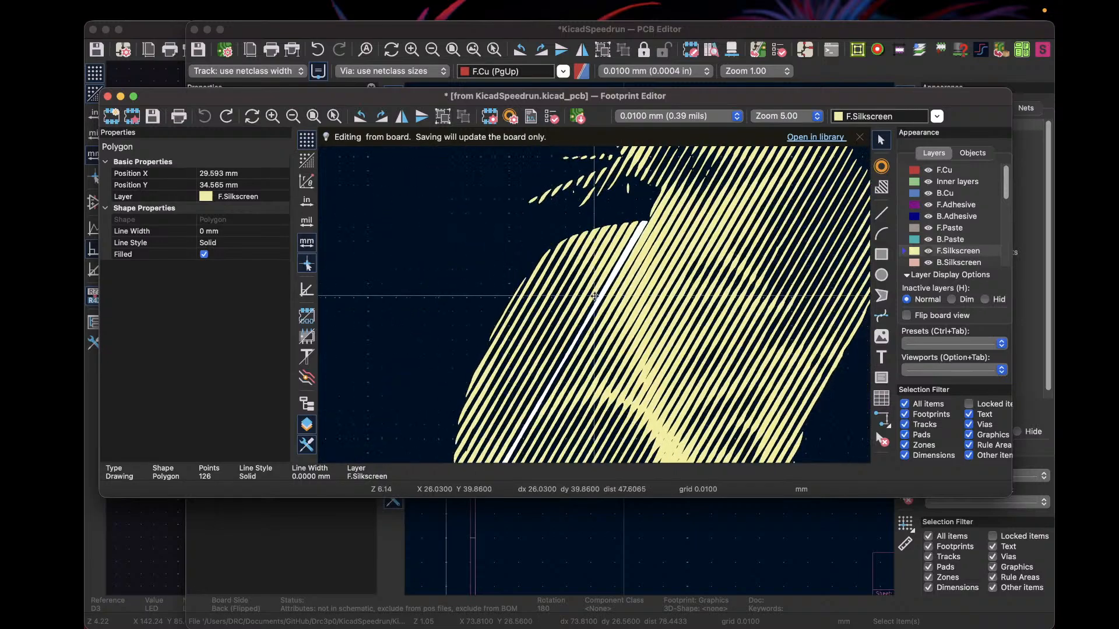
{"action": "left_click", "coordinate": [472, 274]}
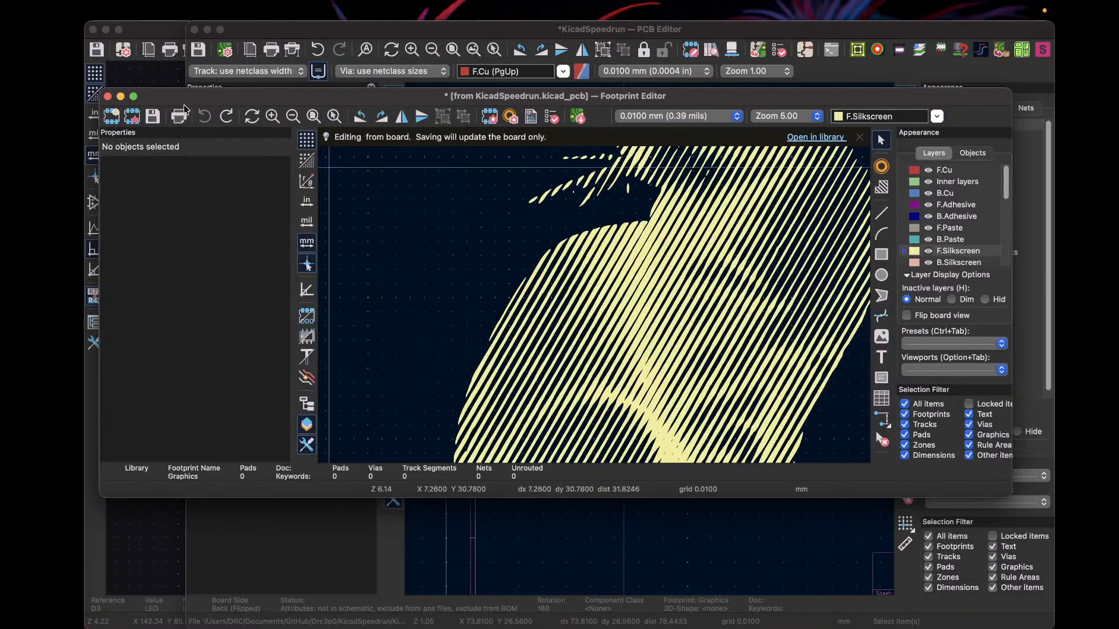
{"action": "left_click", "coordinate": [107, 96]}
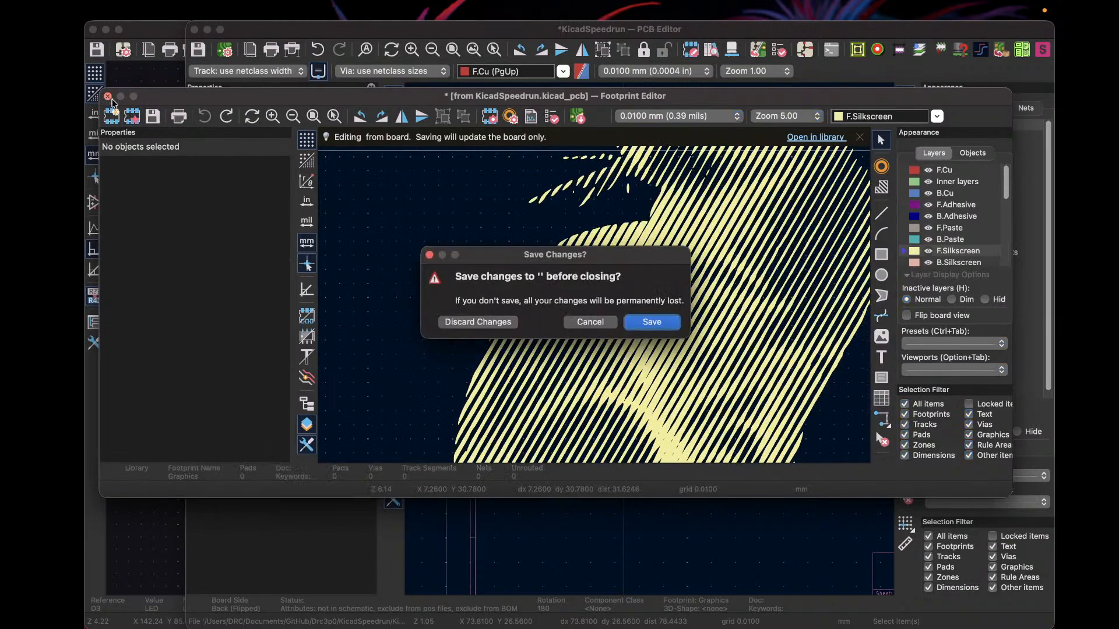
{"action": "left_click", "coordinate": [462, 324]}
Step: Flip the cat graphic footprint back to the front side over the board outline and deselect it
{"action": "scroll", "coordinate": [721, 361], "scroll_direction": "down", "scroll_amount": 1}
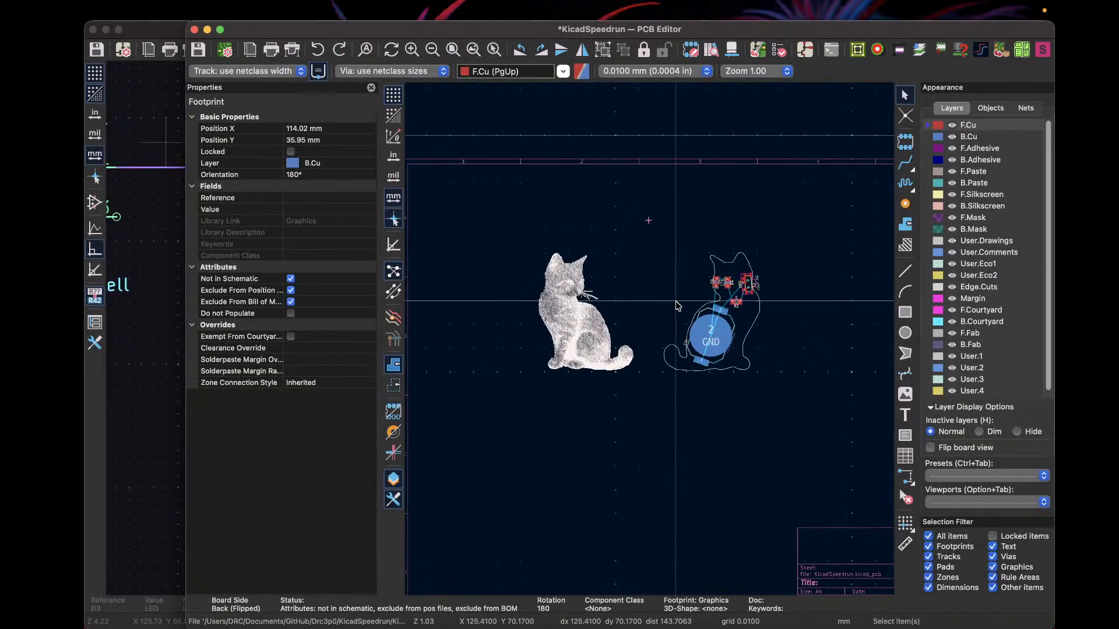
{"action": "key", "text": "f"}
{"action": "scroll", "coordinate": [726, 307], "scroll_direction": "up", "scroll_amount": 6}
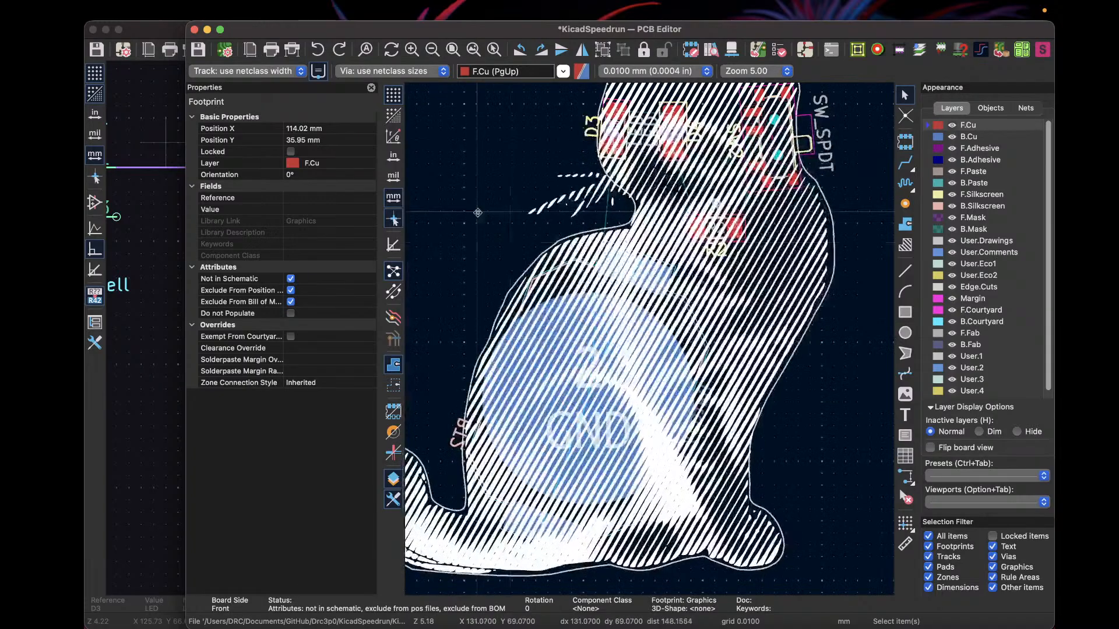
{"action": "key", "text": "Escape"}
Step: Flip resistor R2 to the back side of the board
{"action": "left_click", "coordinate": [721, 234]}
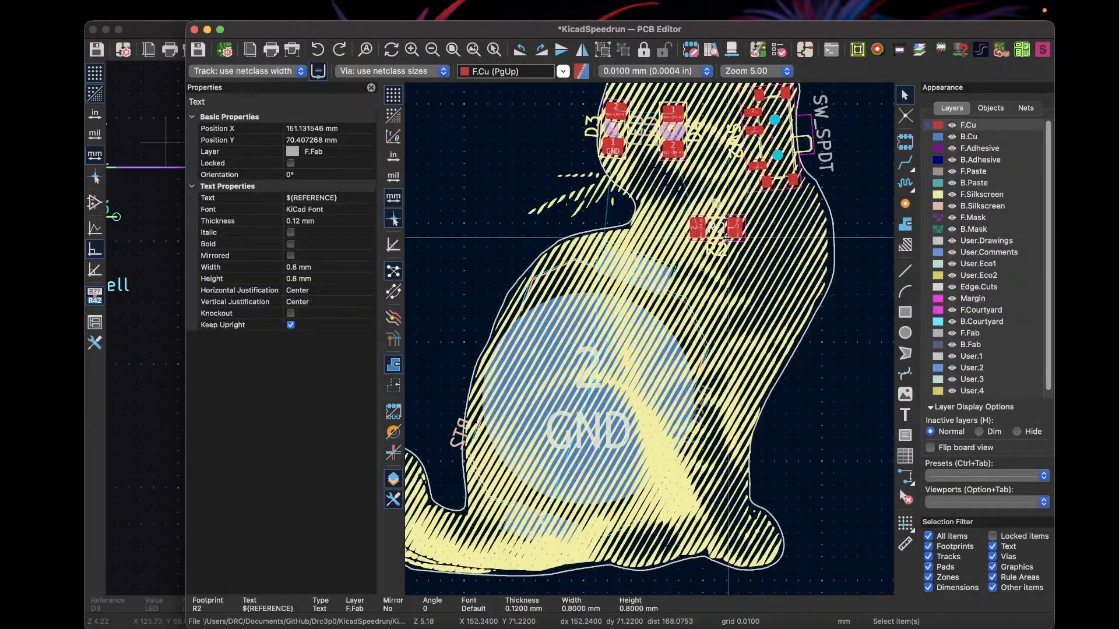
{"action": "left_click", "coordinate": [720, 236]}
{"action": "key", "text": "f"}
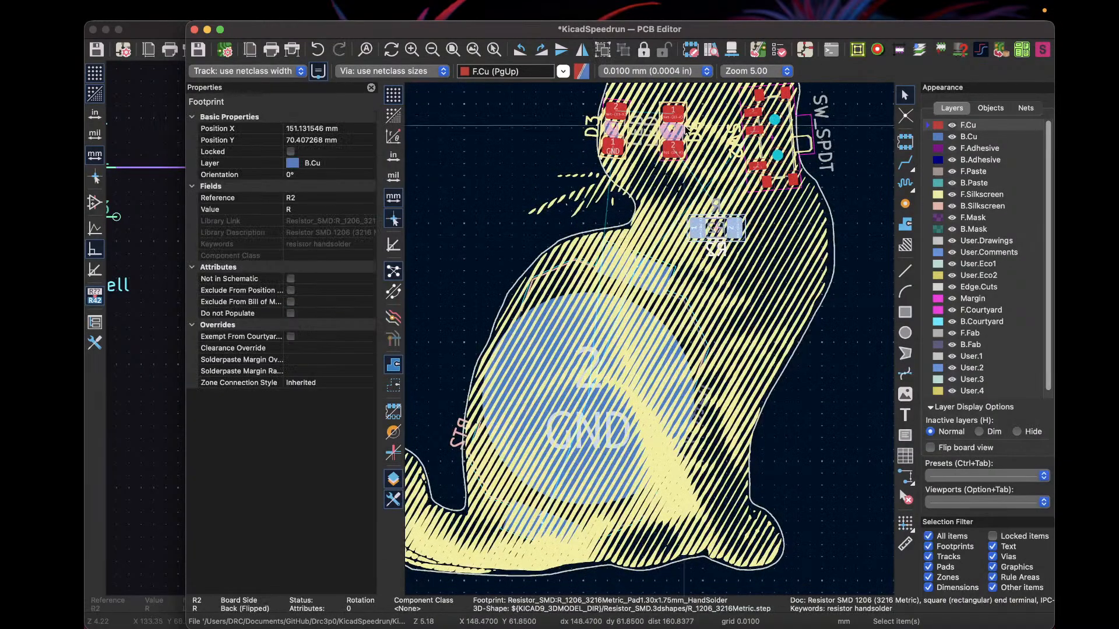
Step: Limit the selection filter to footprints only and hide the F.Silkscreen layer
{"action": "left_click", "coordinate": [684, 126]}
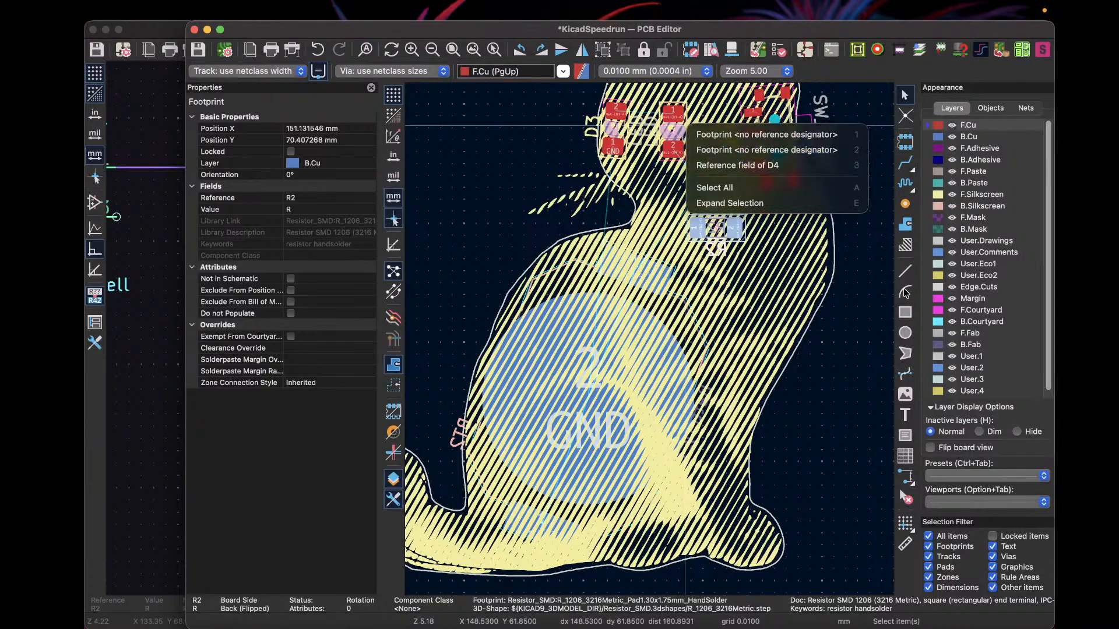
{"action": "left_click", "coordinate": [718, 151]}
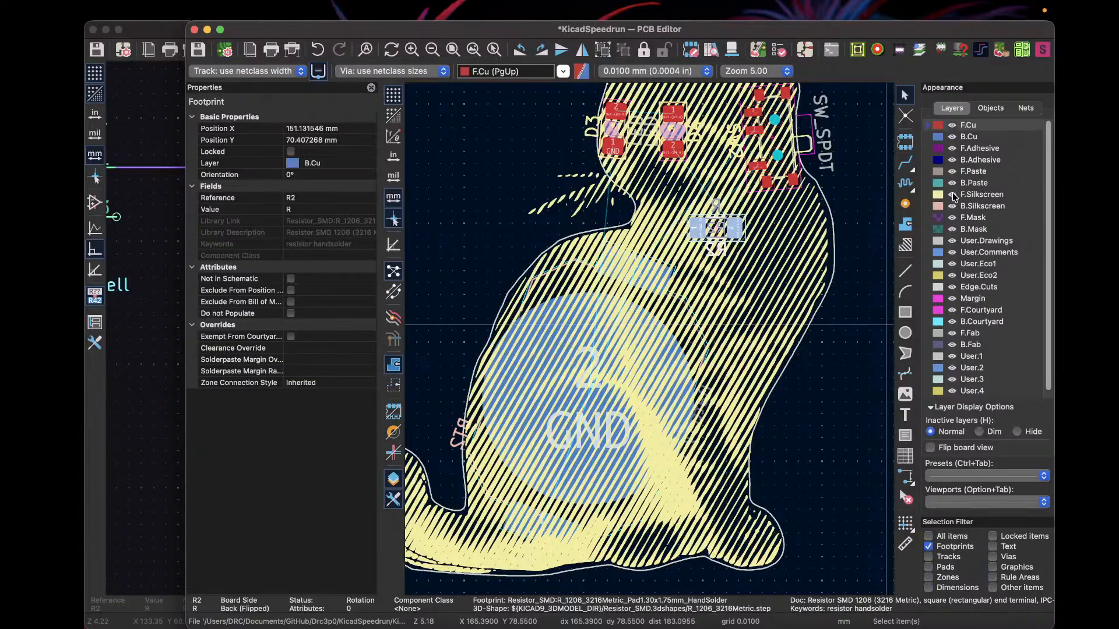
{"action": "left_click", "coordinate": [952, 195]}
Step: Flip LEDs D4 and D3 to the back side of the board
{"action": "left_click", "coordinate": [683, 147]}
{"action": "key", "text": "f"}
{"action": "left_click", "coordinate": [613, 131]}
{"action": "key", "text": "f"}
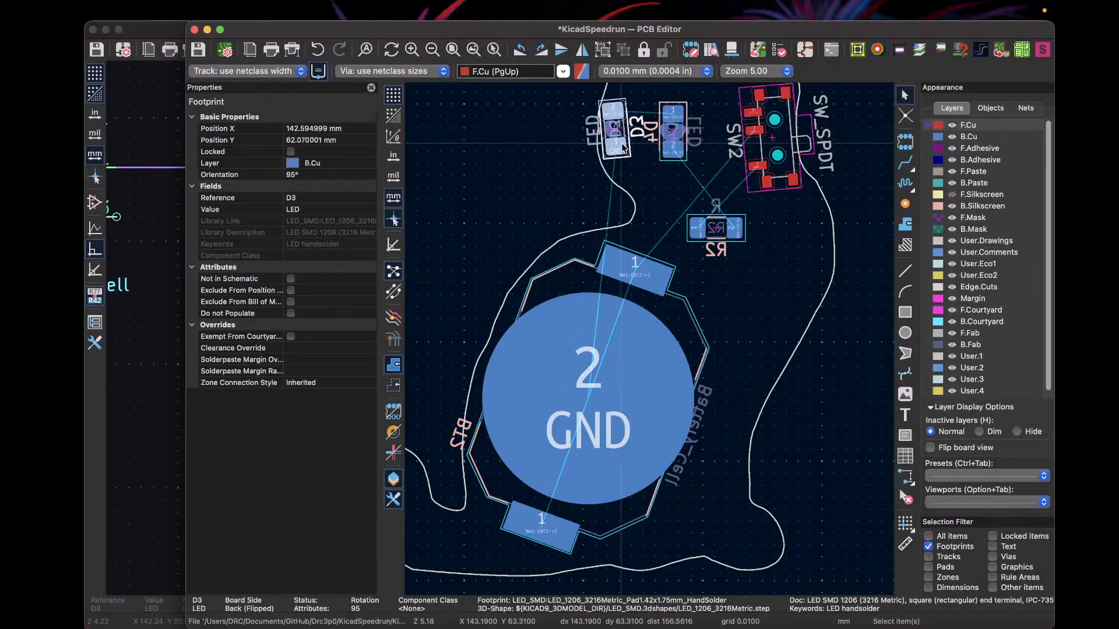
Step: Flip switch SW2 to the back side, rotate it to -85° so its lever faces the board edge, and deselect it
{"action": "left_click", "coordinate": [796, 166]}
{"action": "key", "text": "f"}
{"action": "key", "text": "r"}
{"action": "key", "text": "r"}
{"action": "key", "text": "r"}
{"action": "key", "text": "r"}
{"action": "key", "text": "r"}
{"action": "key", "text": "r"}
{"action": "key", "text": "r"}
{"action": "key", "text": "r"}
{"action": "key", "text": "r"}
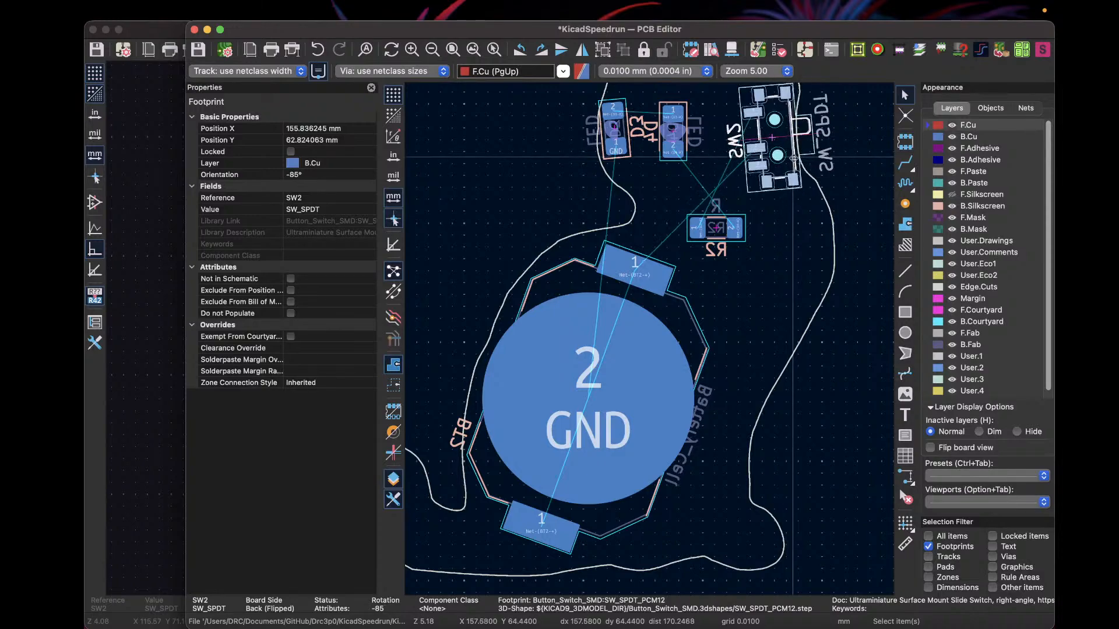
{"action": "left_click", "coordinate": [522, 187]}
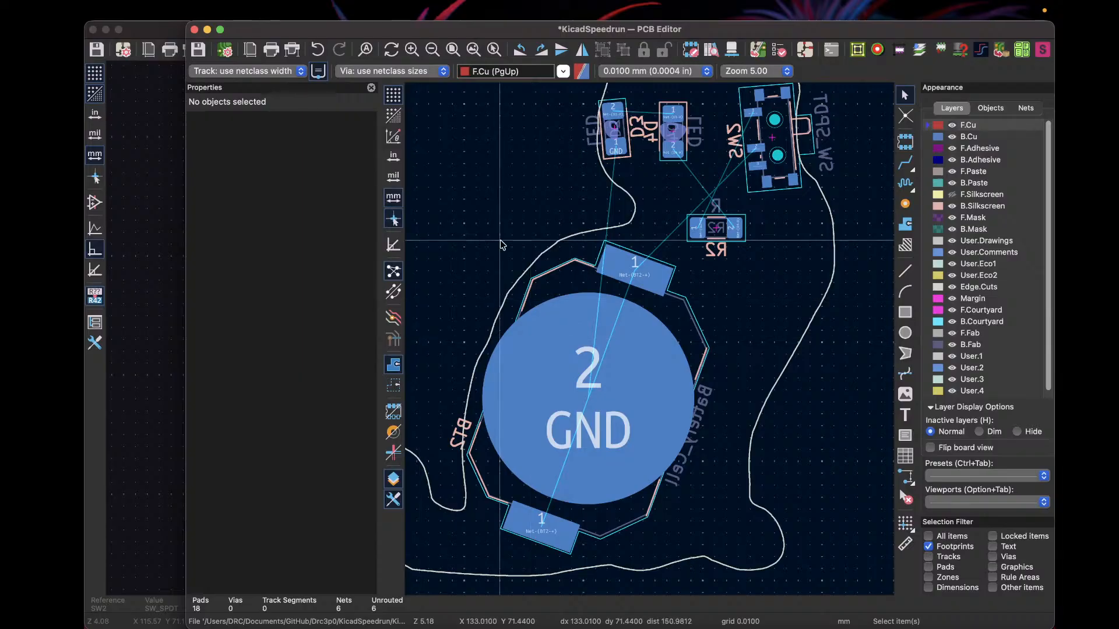
Step: Switch to Affinity to look at the cat artwork and its layers, and return to the KiCad PCB Editor
{"action": "key", "text": "ctrl+Up"}
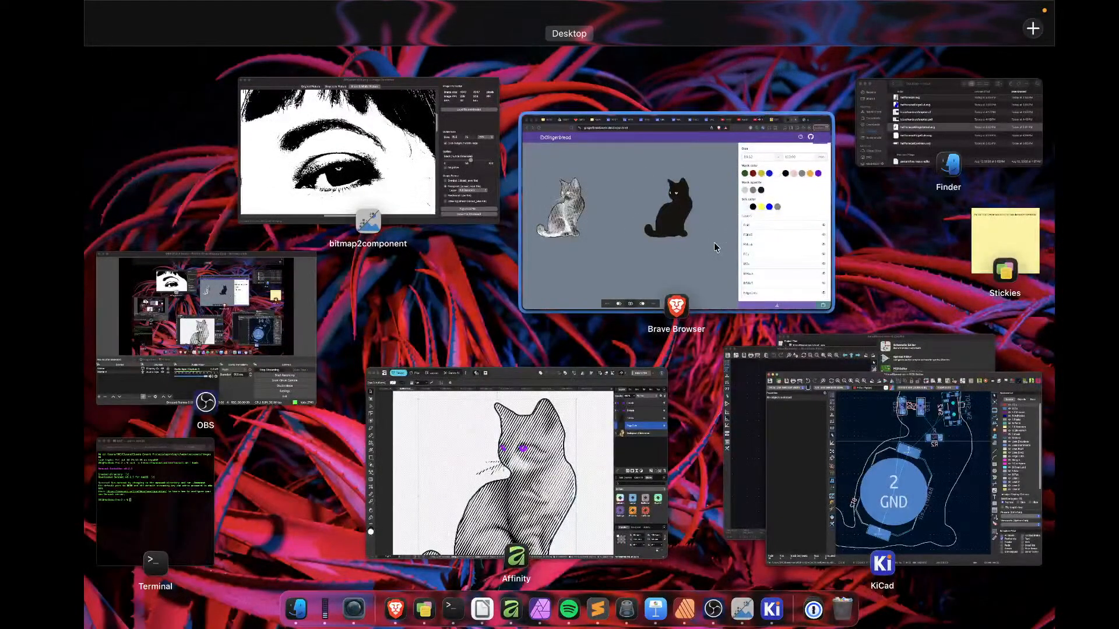
{"action": "left_click", "coordinate": [587, 434]}
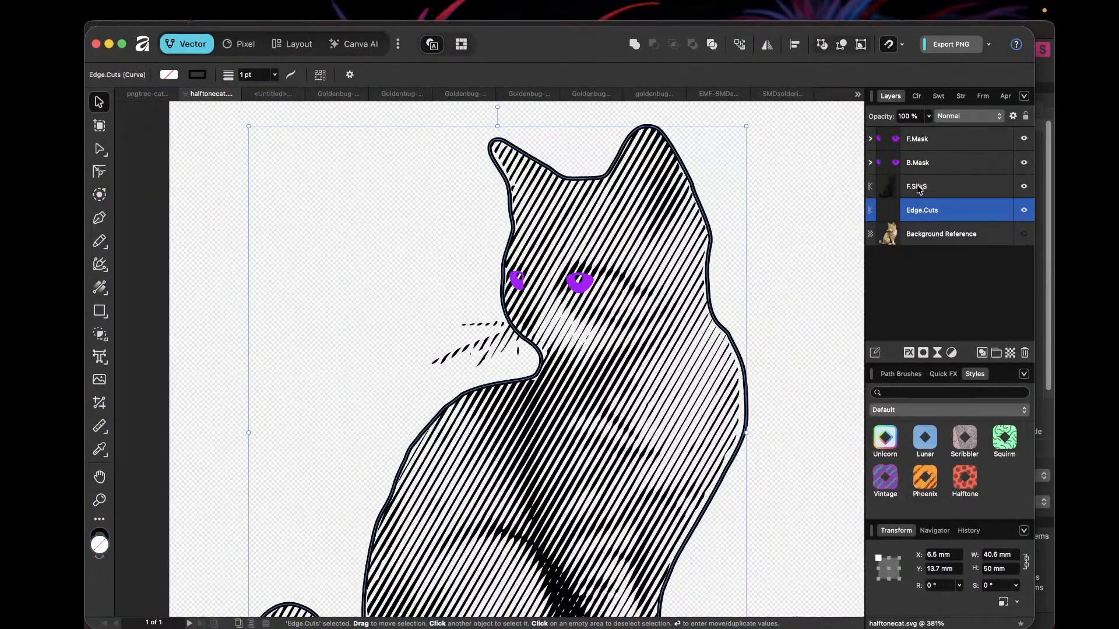
{"action": "key", "text": "ctrl+Up"}
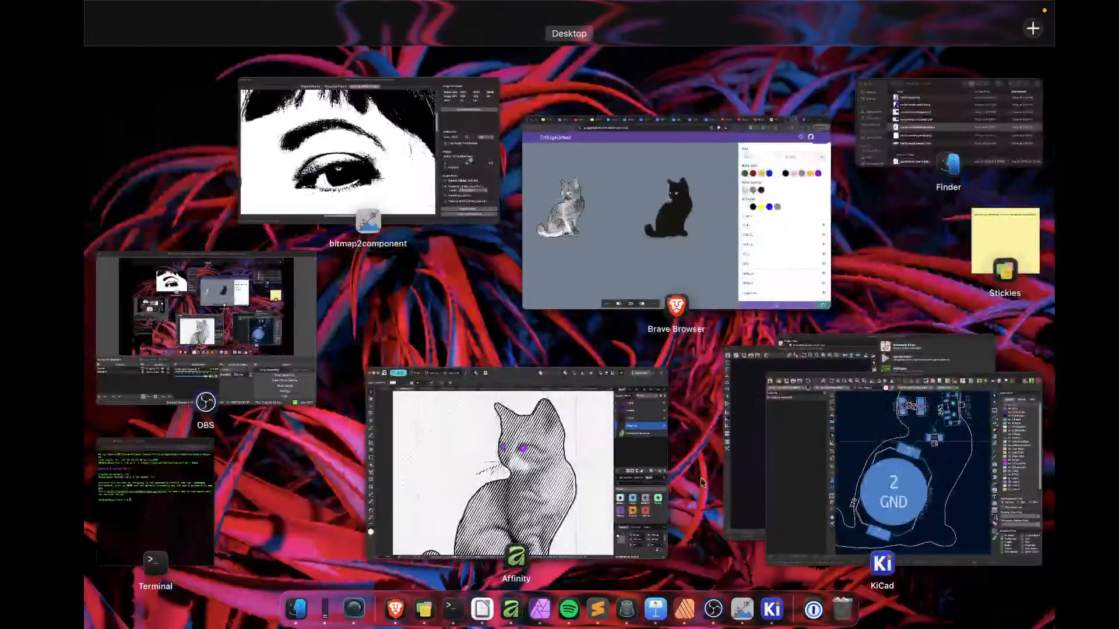
{"action": "left_click", "coordinate": [932, 488]}
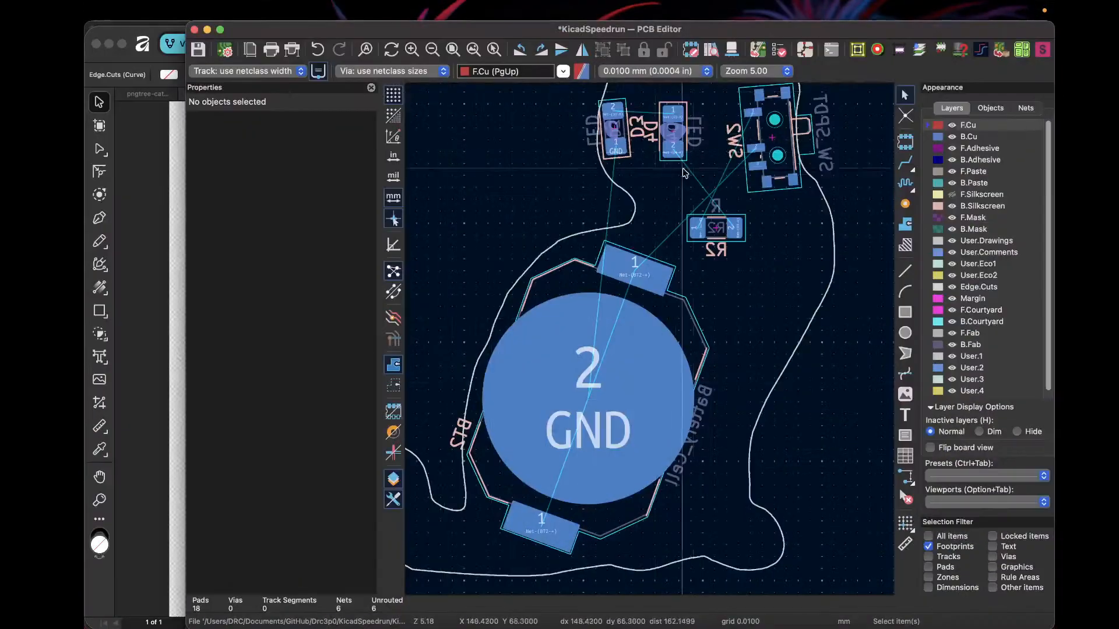
Step: Straighten the tilted LED D3 so it stands vertically, parallel to D4, and deselect it
{"action": "scroll", "coordinate": [583, 280], "scroll_direction": "up", "scroll_amount": 5}
{"action": "scroll", "coordinate": [605, 299], "scroll_direction": "up", "scroll_amount": 5}
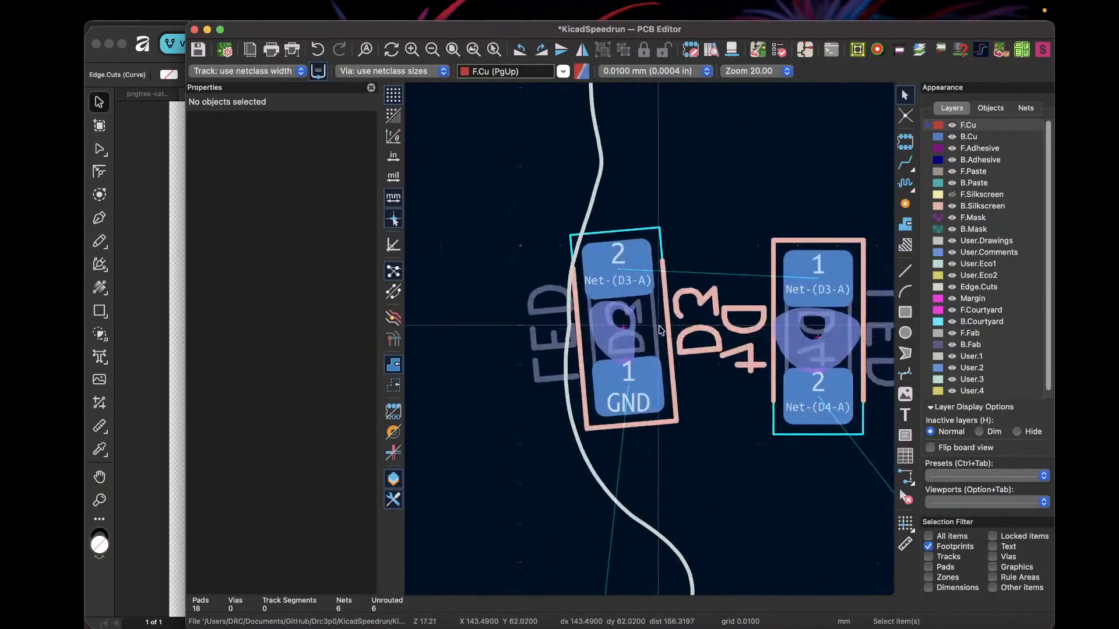
{"action": "left_click", "coordinate": [660, 330]}
{"action": "left_click", "coordinate": [503, 478]}
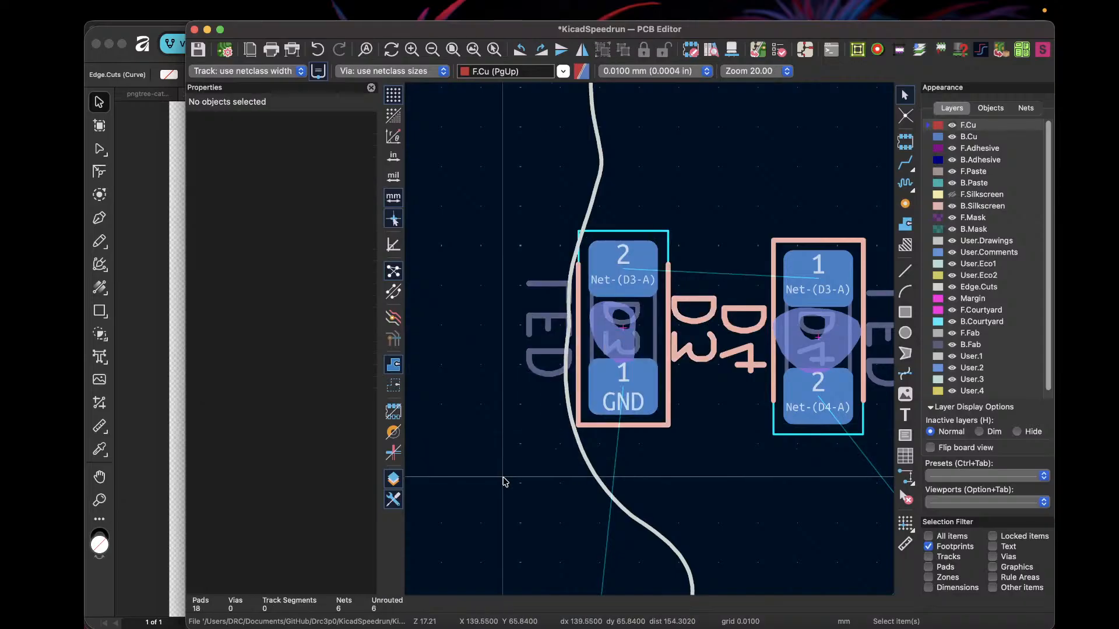
Step: Show the F.Silkscreen layer again so the cat artwork is displayed over the components
{"action": "scroll", "coordinate": [649, 340], "scroll_direction": "down", "scroll_amount": 6}
{"action": "scroll", "coordinate": [651, 344], "scroll_direction": "up", "scroll_amount": 2}
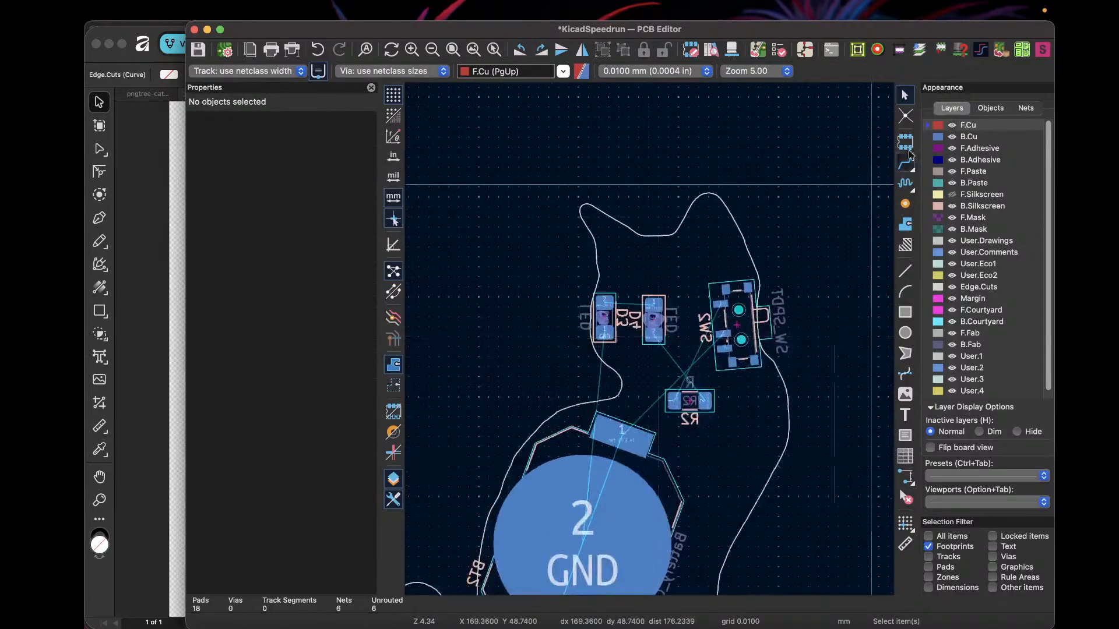
{"action": "left_click", "coordinate": [952, 195]}
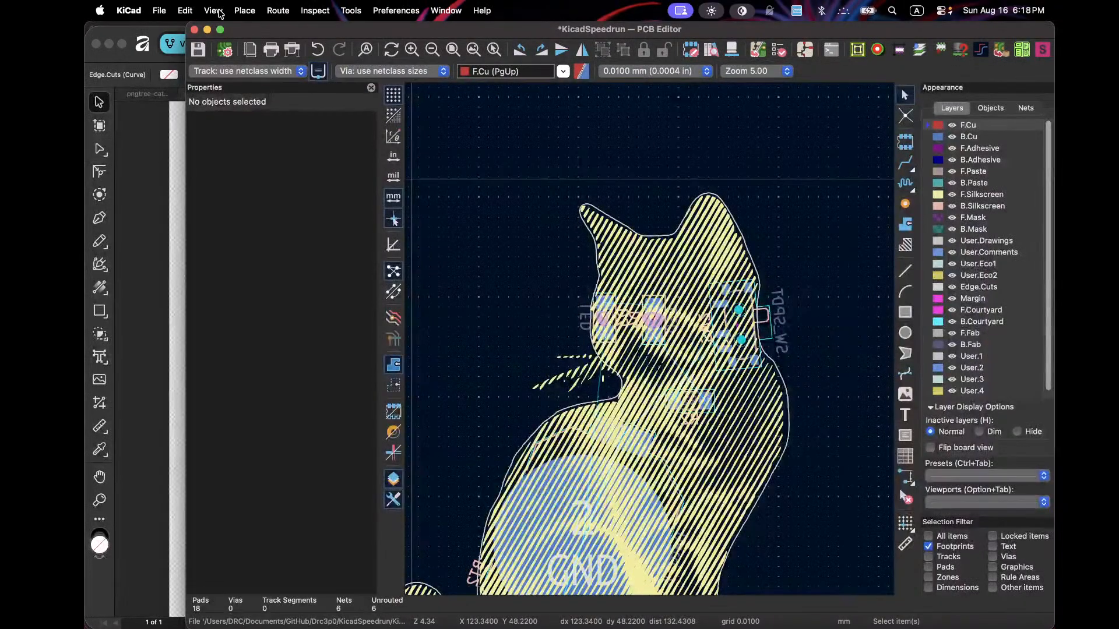
Step: Open the board in the 3D Viewer and flip it to inspect the back side
{"action": "left_click", "coordinate": [213, 10]}
{"action": "left_click", "coordinate": [230, 72]}
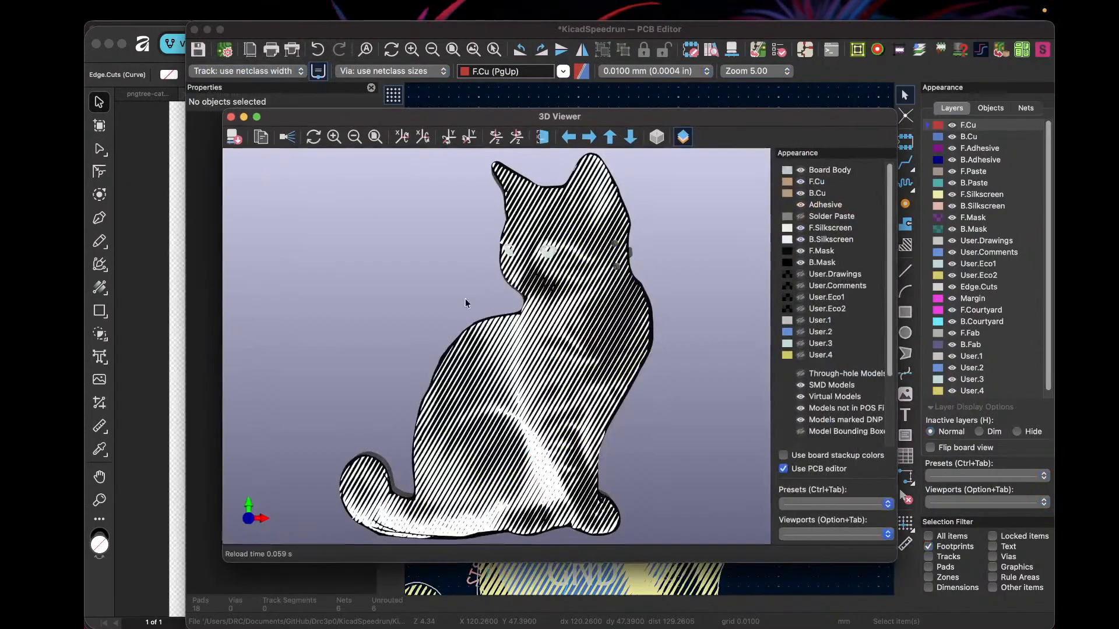
{"action": "left_click", "coordinate": [542, 137]}
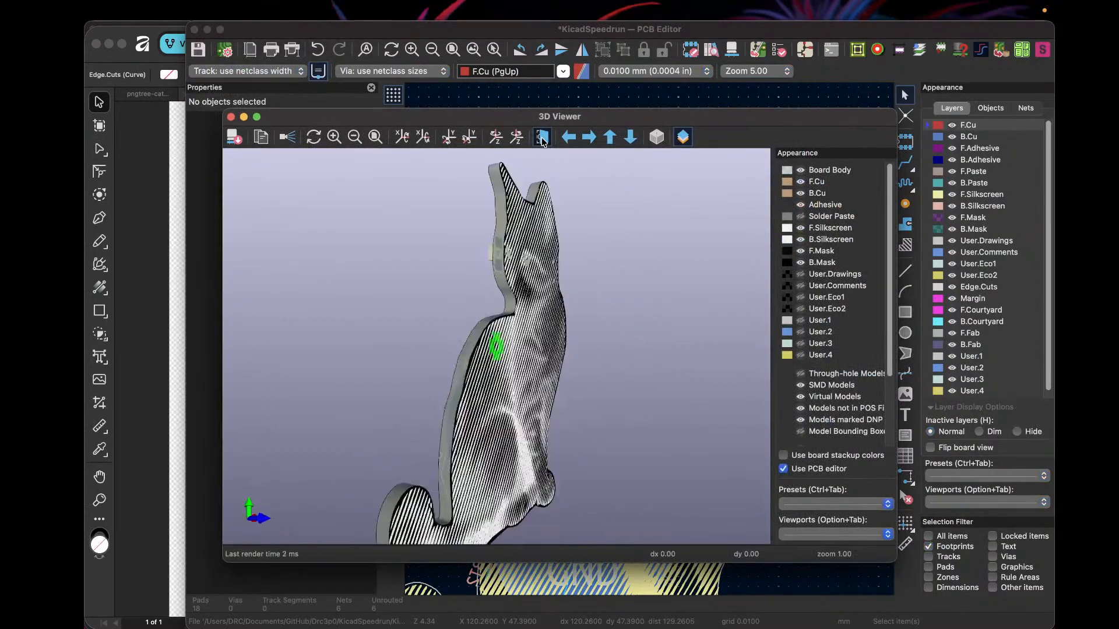
Step: Flip the board in the 3D view to check its other side, and hide the F.Silkscreen layer in the layout
{"action": "left_click", "coordinate": [542, 138]}
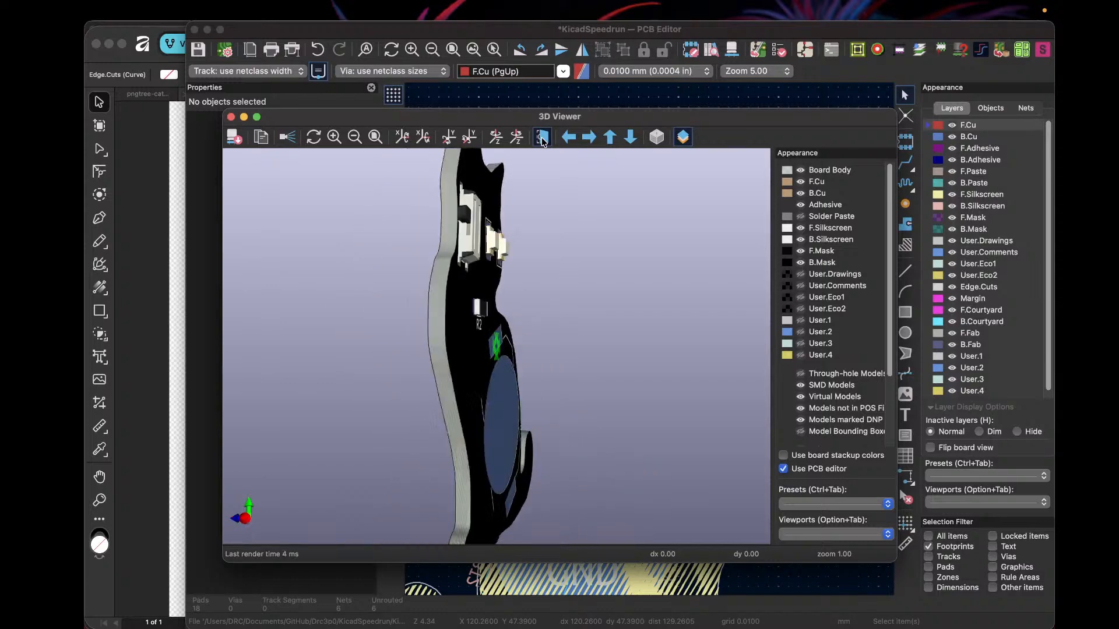
{"action": "left_click", "coordinate": [231, 117]}
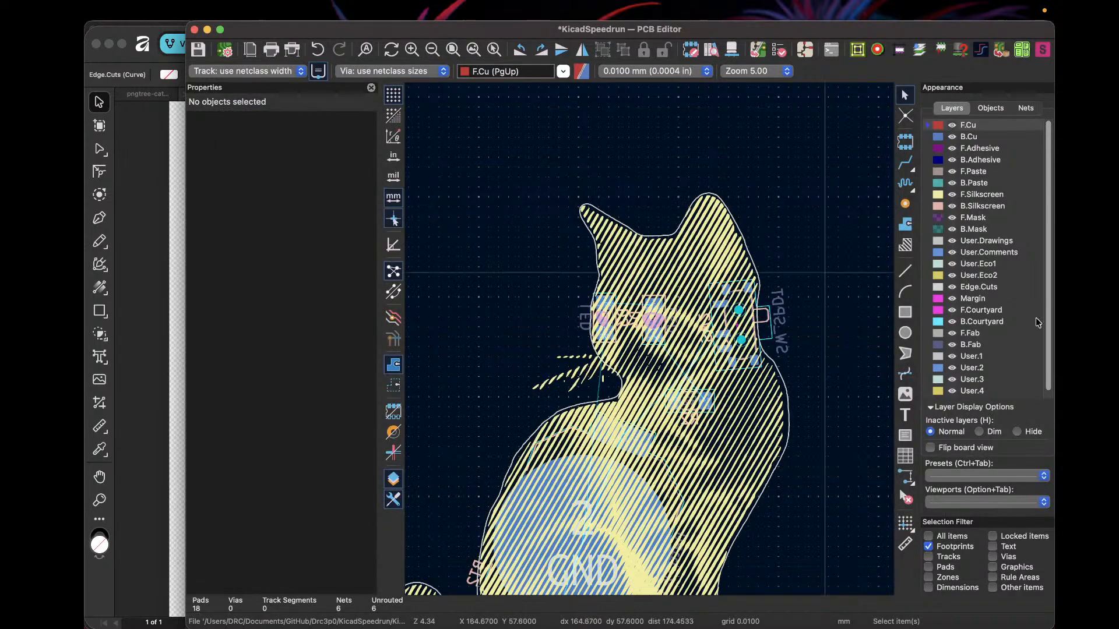
{"action": "left_click", "coordinate": [952, 195]}
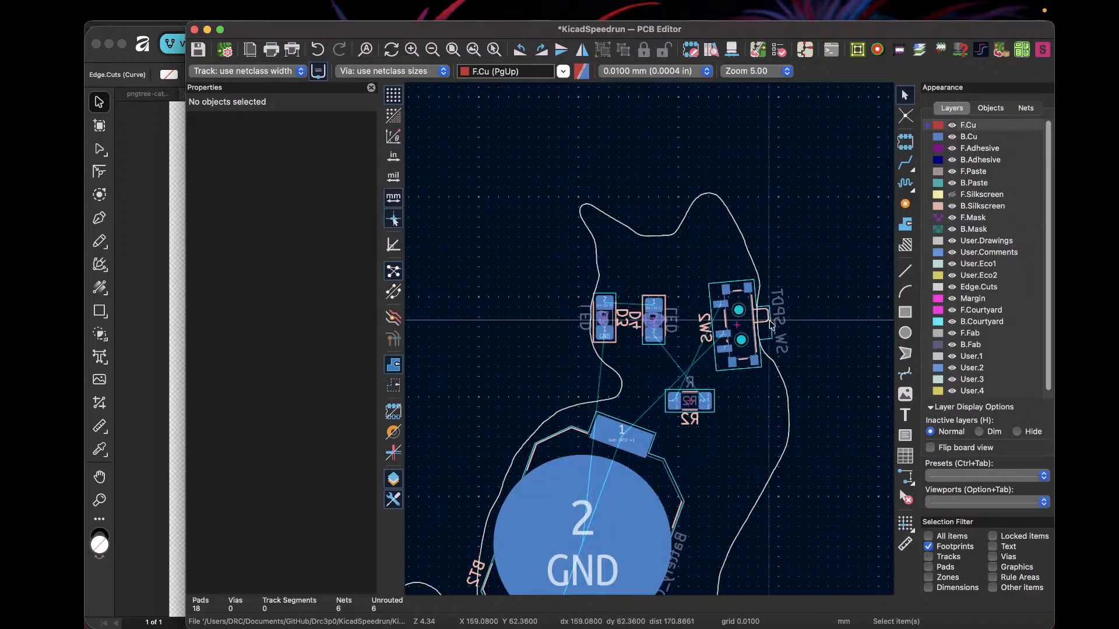
Step: Rotate resistor R2 to 180° and move it to about X 148.01, Y 68.33 mm, between LED D4 and the battery's upper pad
{"action": "scroll", "coordinate": [667, 422], "scroll_direction": "up", "scroll_amount": 3}
{"action": "left_click", "coordinate": [702, 329]}
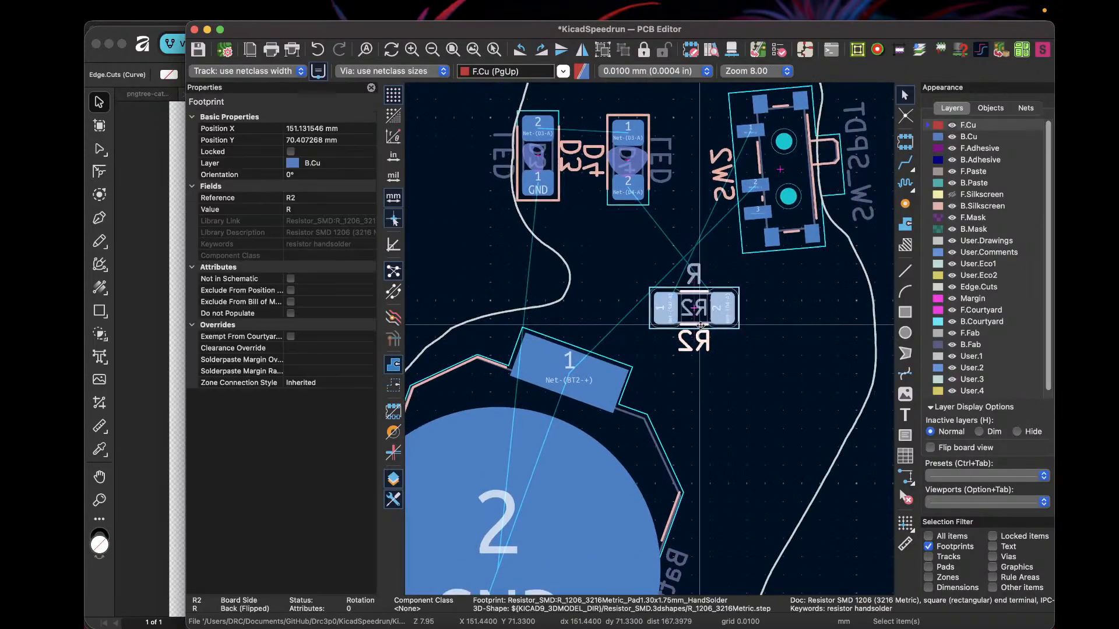
{"action": "key", "text": "r"}
{"action": "key", "text": "r"}
{"action": "key", "text": "r"}
{"action": "key", "text": "r"}
{"action": "key", "text": "r"}
{"action": "key", "text": "r"}
{"action": "key", "text": "r"}
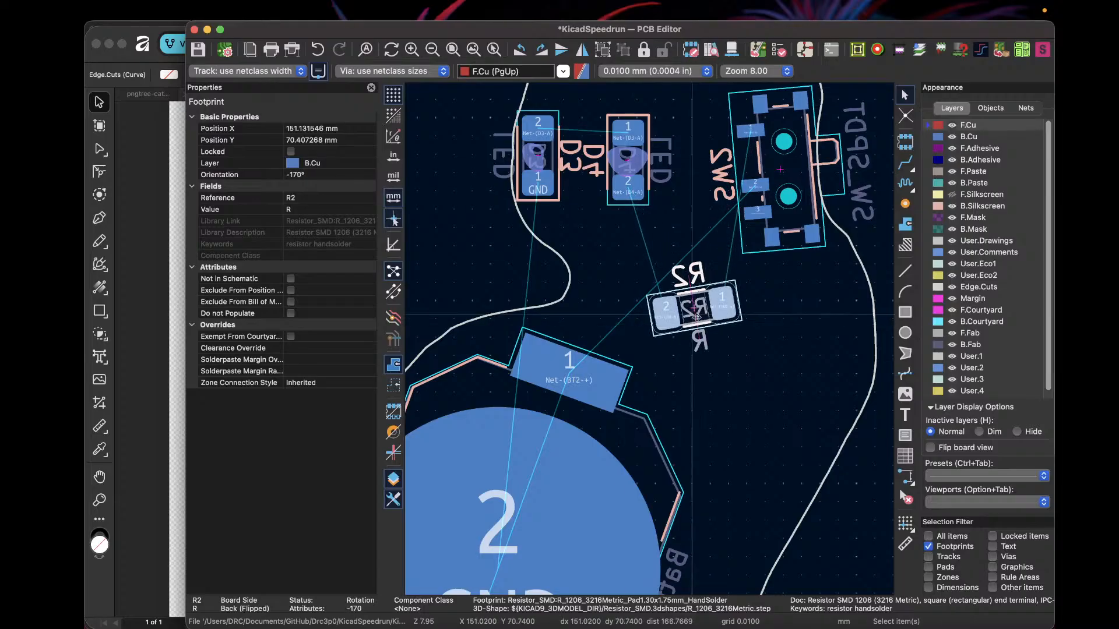
{"action": "left_click_drag", "start_coordinate": [699, 322], "coordinate": [640, 288]}
{"action": "key", "text": "shift+r"}
{"action": "key", "text": "shift+r"}
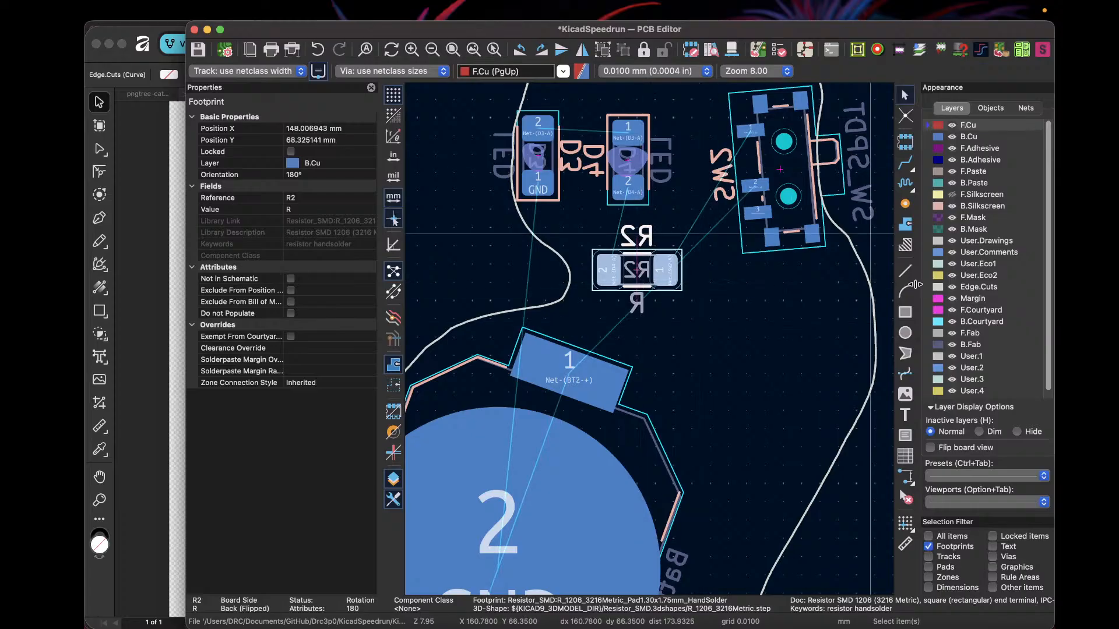
Step: Route a track on B.Cu from pad 2 of switch SW2 to the upper pad 1 of battery BT2
{"action": "left_click", "coordinate": [906, 166]}
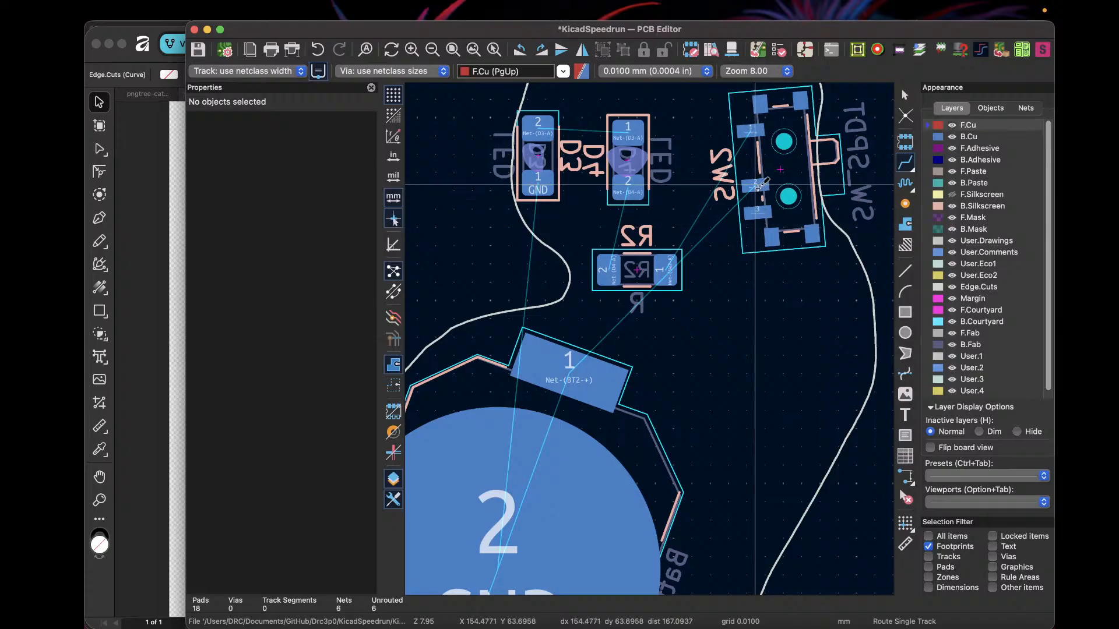
{"action": "left_click", "coordinate": [755, 186]}
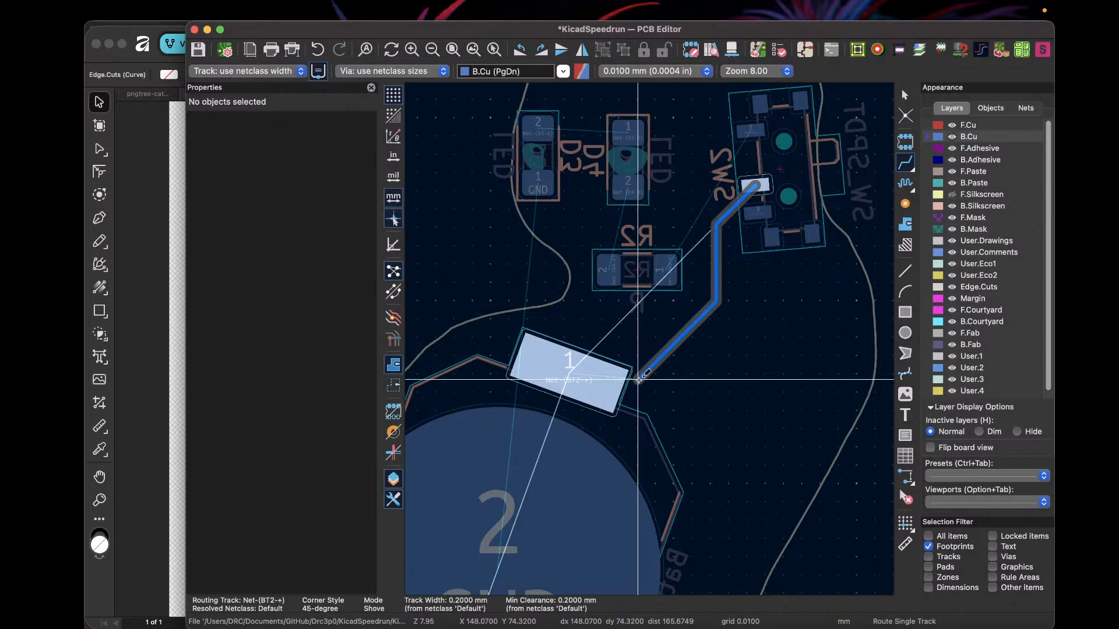
{"action": "left_click", "coordinate": [592, 380]}
{"action": "key", "text": "Page_Up"}
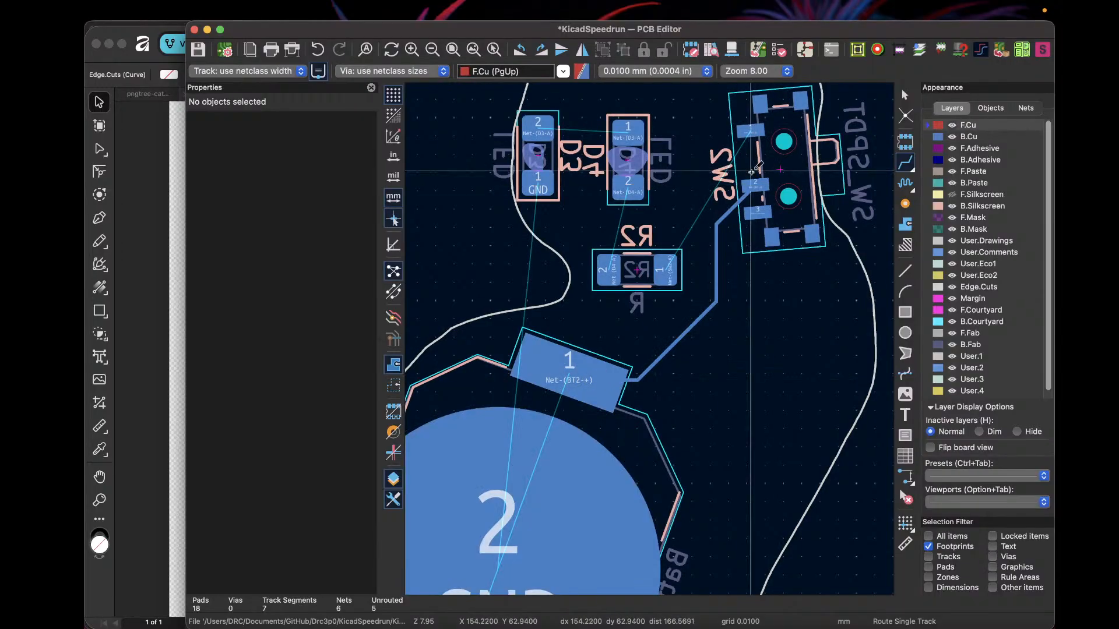
Step: Inspect the new track on the back of the board in the 3D view with the B.Mask layer hidden
{"action": "mouse_move", "coordinate": [283, 5]}
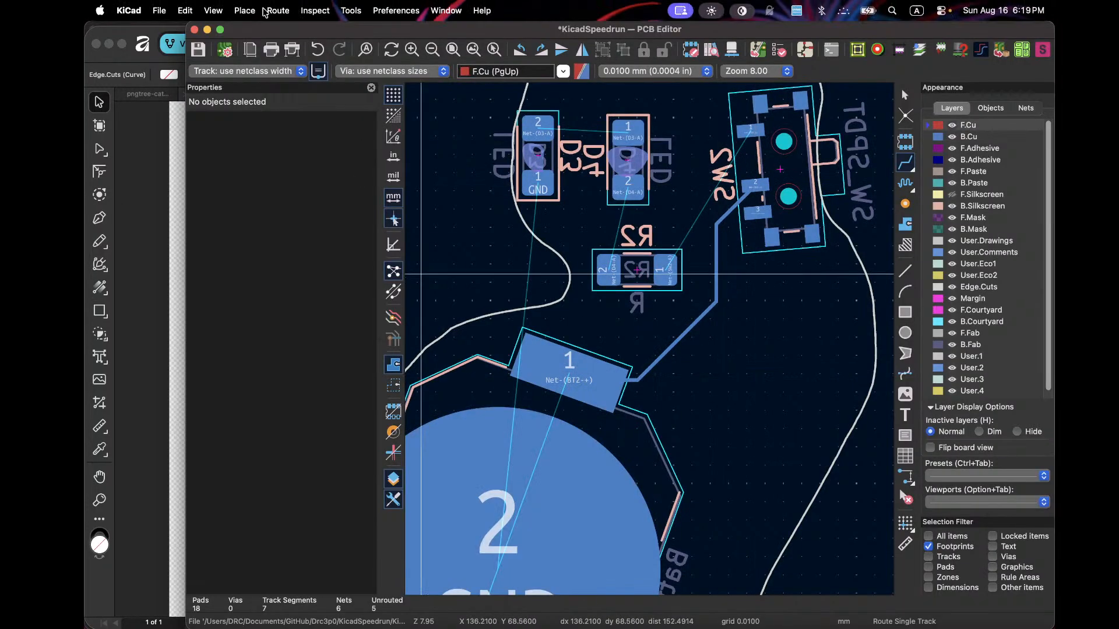
{"action": "left_click", "coordinate": [217, 11]}
{"action": "left_click", "coordinate": [234, 71]}
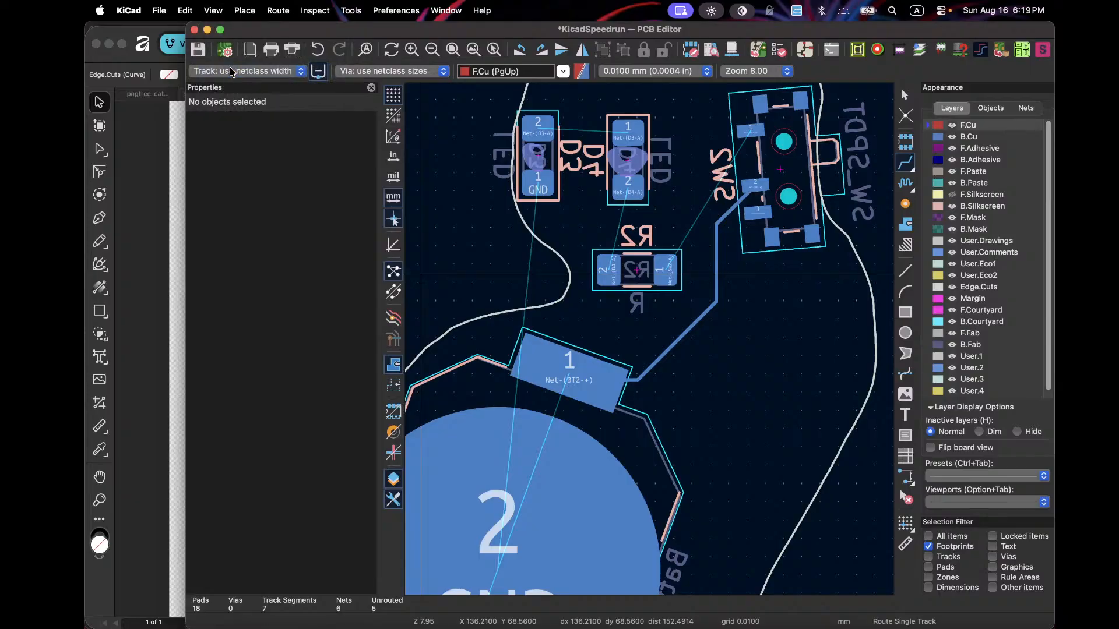
{"action": "left_click", "coordinate": [542, 136]}
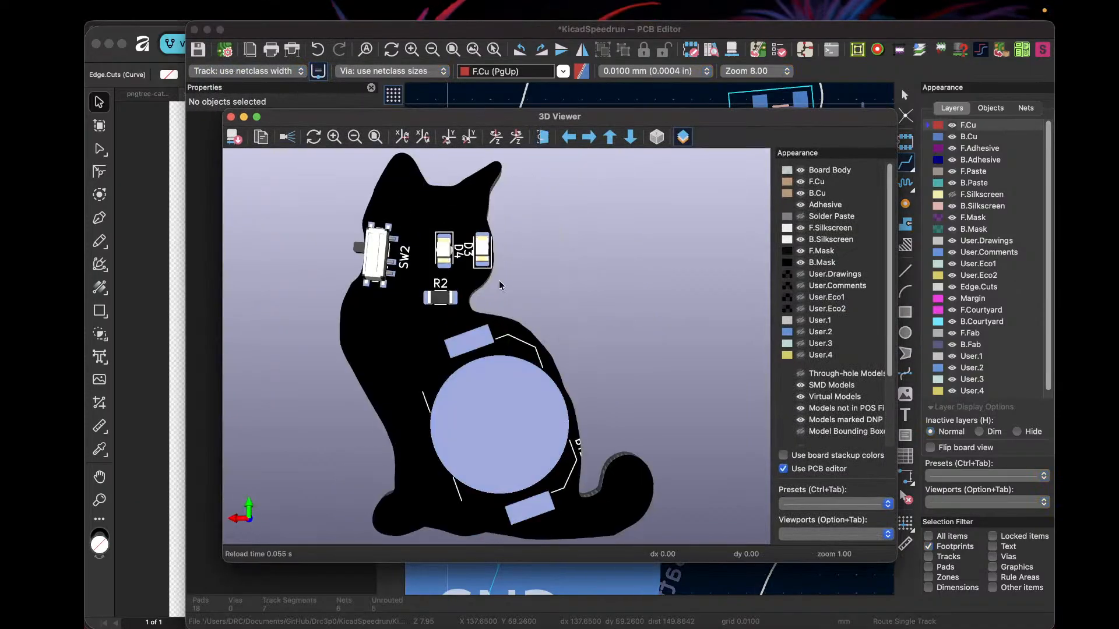
{"action": "left_click", "coordinate": [800, 262]}
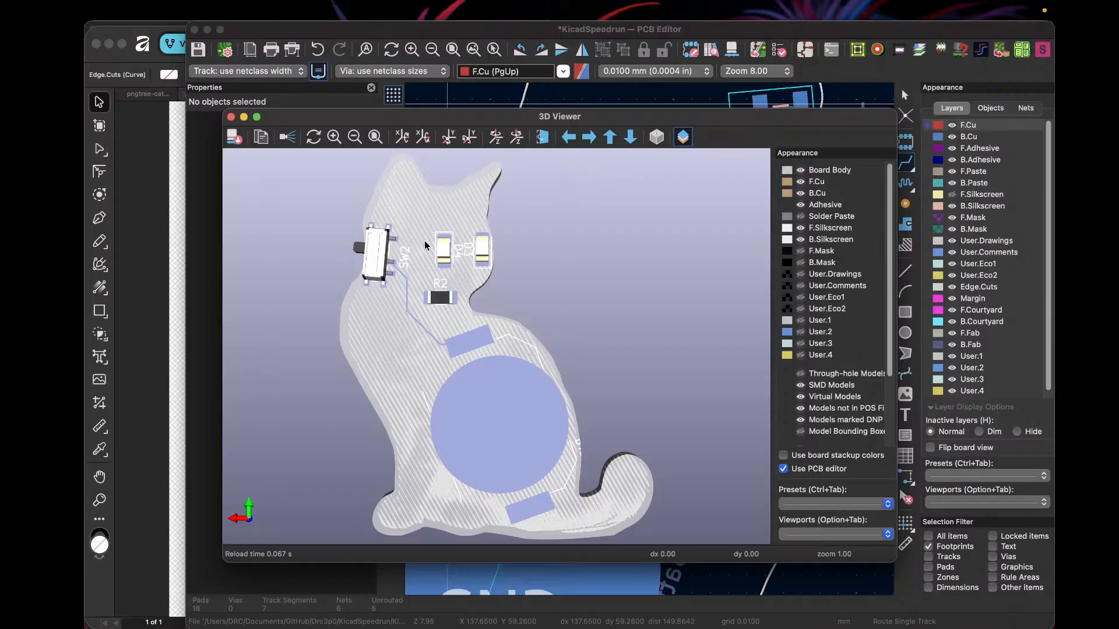
{"action": "scroll", "coordinate": [425, 245], "scroll_direction": "up", "scroll_amount": 3}
{"action": "left_click", "coordinate": [231, 117]}
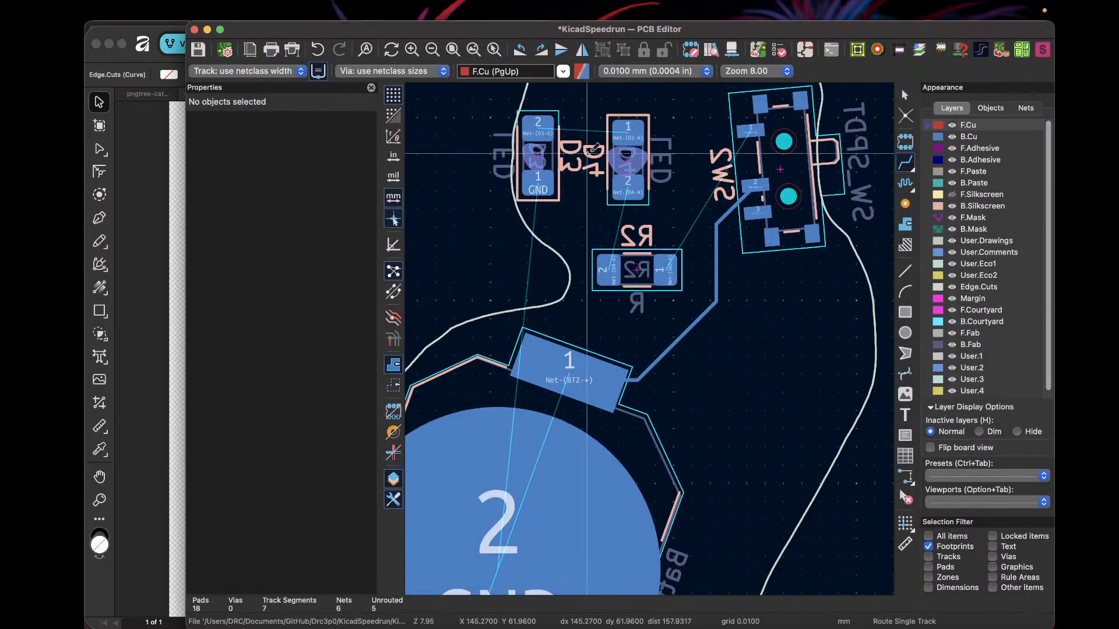
Step: Route a track on B.Cu from pad 2 of LED D3 to pad 1 of LED D4
{"action": "scroll", "coordinate": [497, 571], "scroll_direction": "down", "scroll_amount": 2}
{"action": "scroll", "coordinate": [650, 337], "scroll_direction": "down", "scroll_amount": 1}
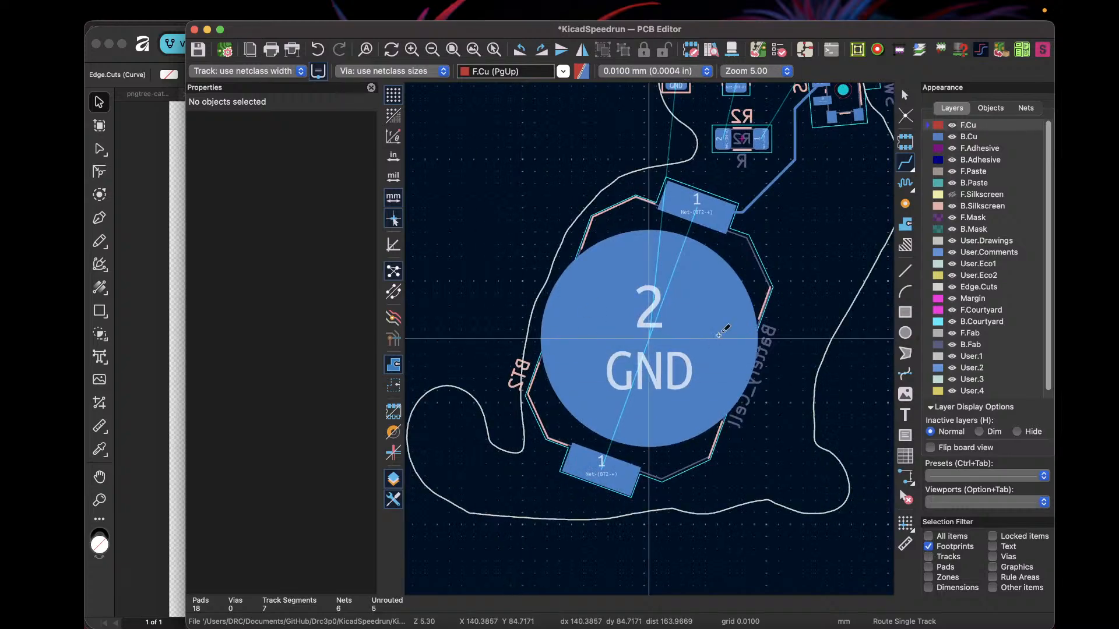
{"action": "scroll", "coordinate": [662, 335], "scroll_direction": "up", "scroll_amount": 3}
{"action": "scroll", "coordinate": [699, 333], "scroll_direction": "down", "scroll_amount": 3}
{"action": "scroll", "coordinate": [589, 293], "scroll_direction": "up", "scroll_amount": 4}
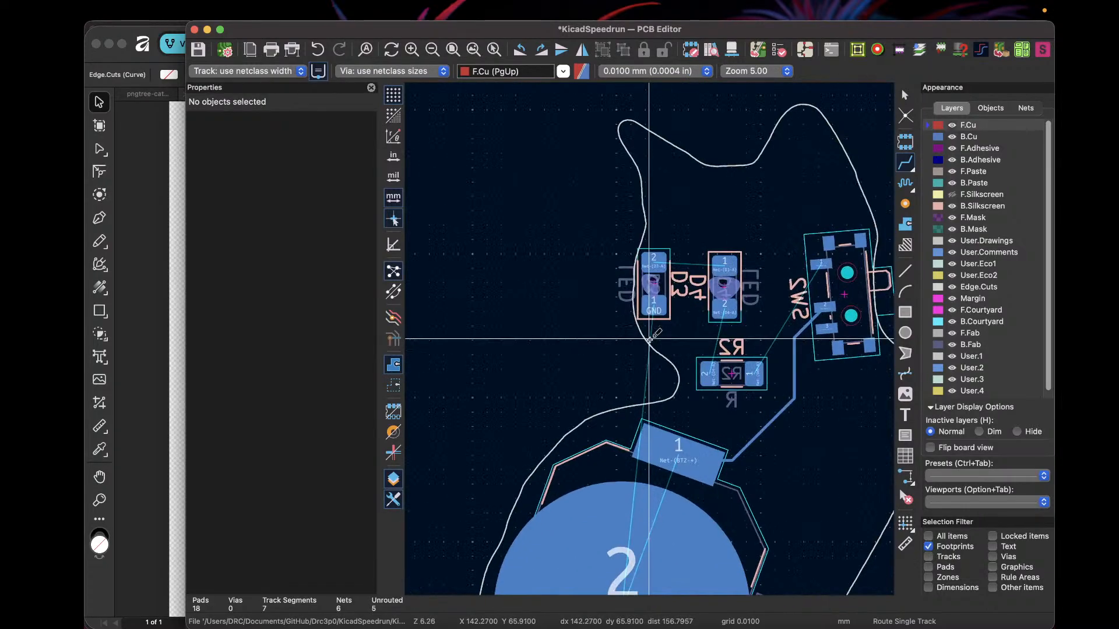
{"action": "left_click", "coordinate": [653, 262]}
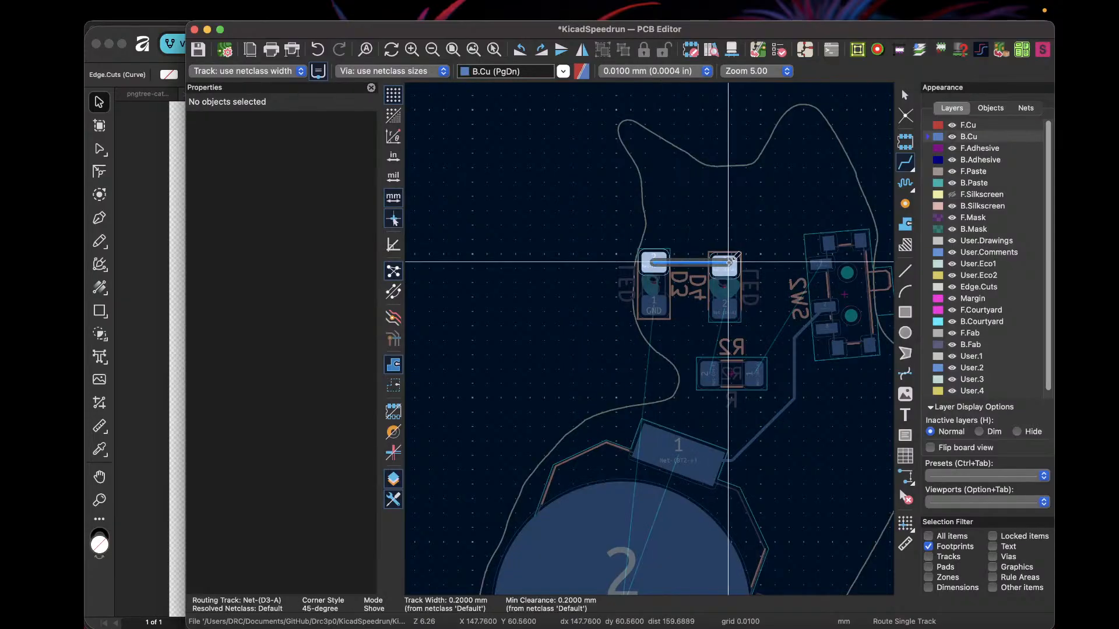
{"action": "left_click", "coordinate": [723, 262]}
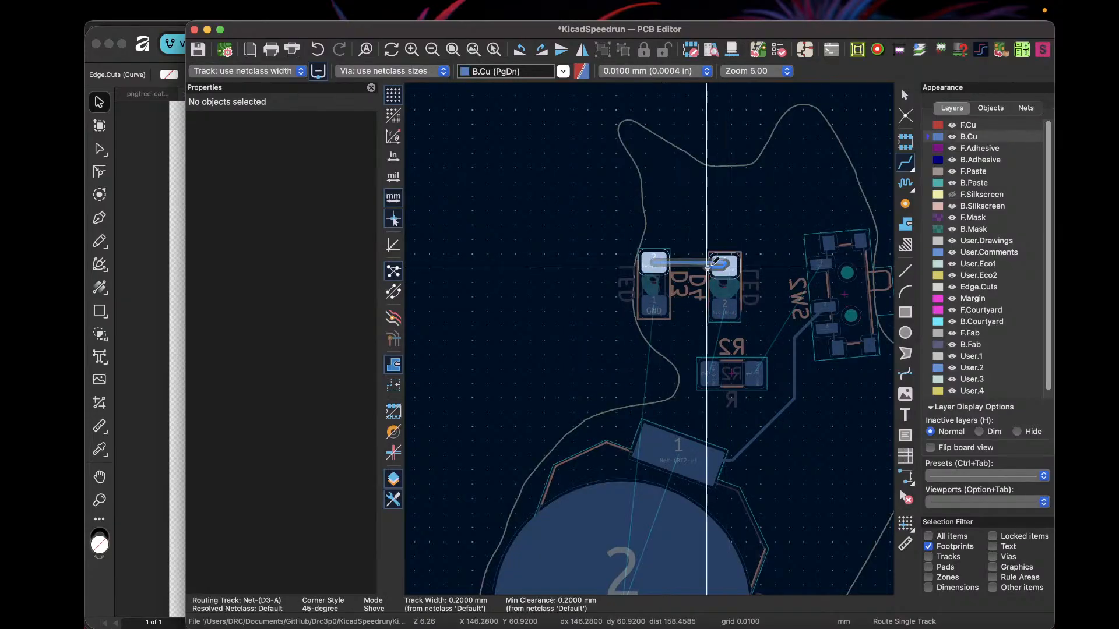
{"action": "key", "text": "Escape"}
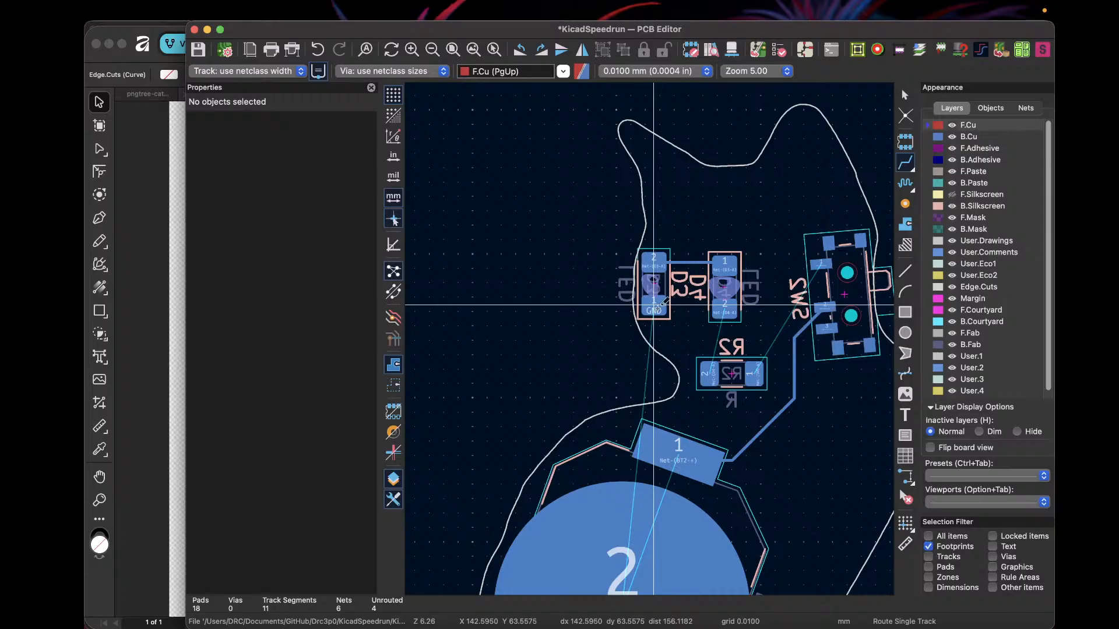
{"action": "left_click", "coordinate": [654, 305]}
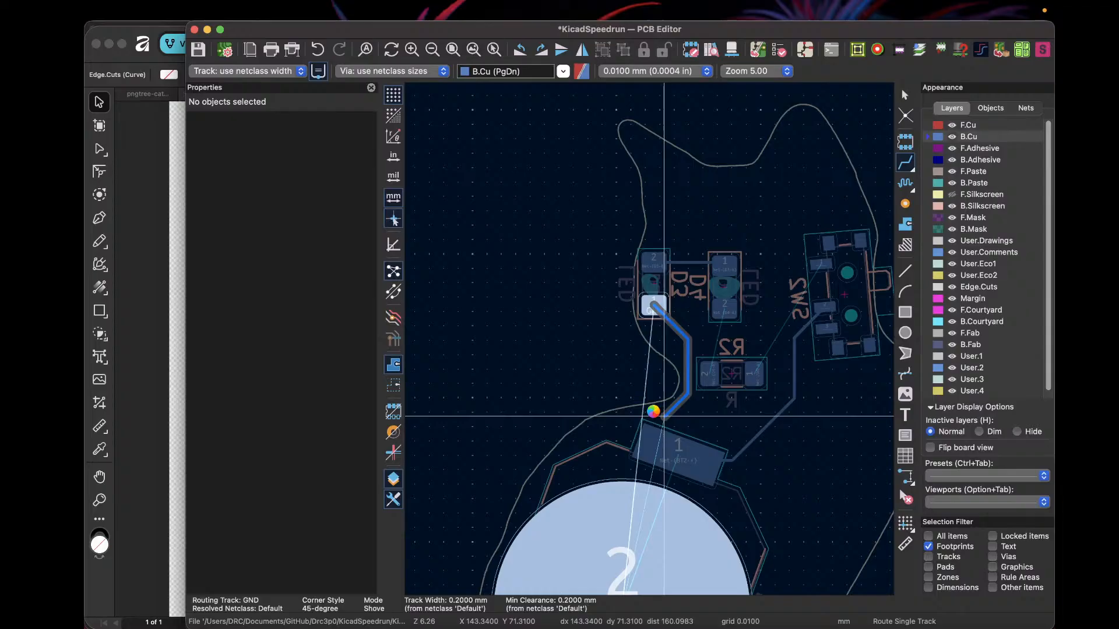
{"action": "key", "text": "XF86MonBrightnessUp"}
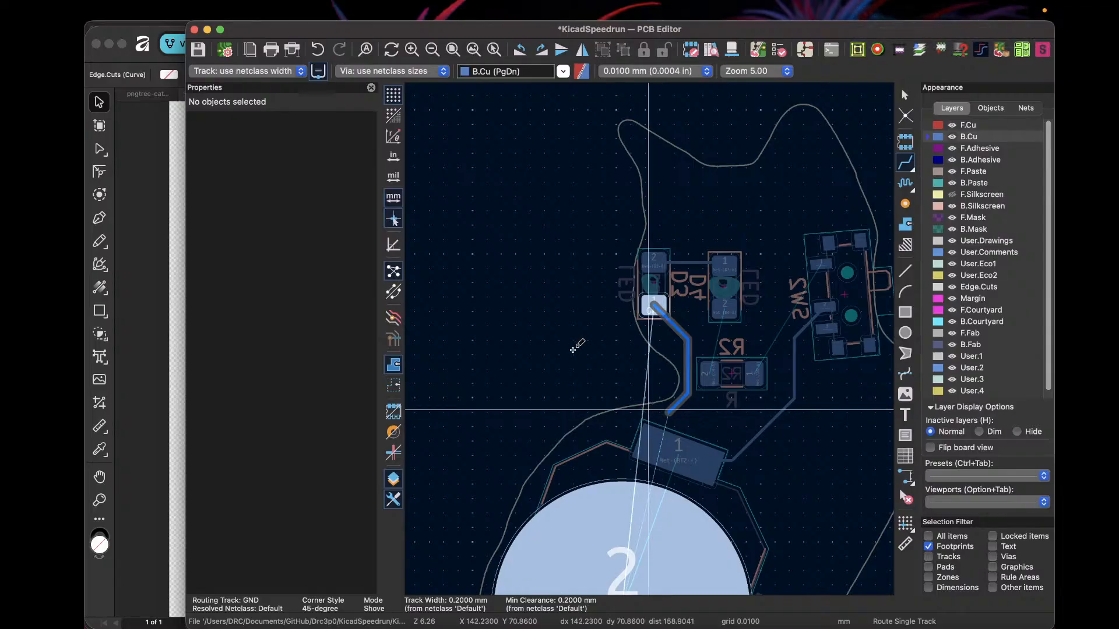
{"action": "key", "text": "Escape"}
{"action": "key", "text": "Escape"}
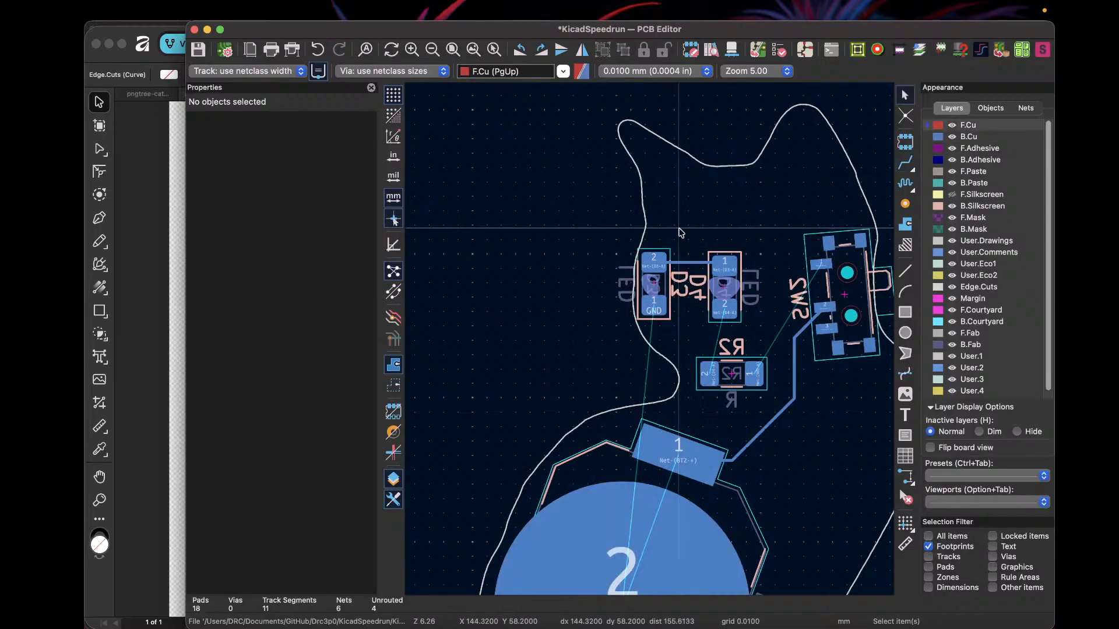
Step: Move battery holder BT2 slightly away from the LEDs, to about X 140.73, Y 85.23 mm
{"action": "scroll", "coordinate": [650, 343], "scroll_direction": "down", "scroll_amount": 2}
{"action": "scroll", "coordinate": [650, 344], "scroll_direction": "up", "scroll_amount": 2}
{"action": "left_click", "coordinate": [728, 438]}
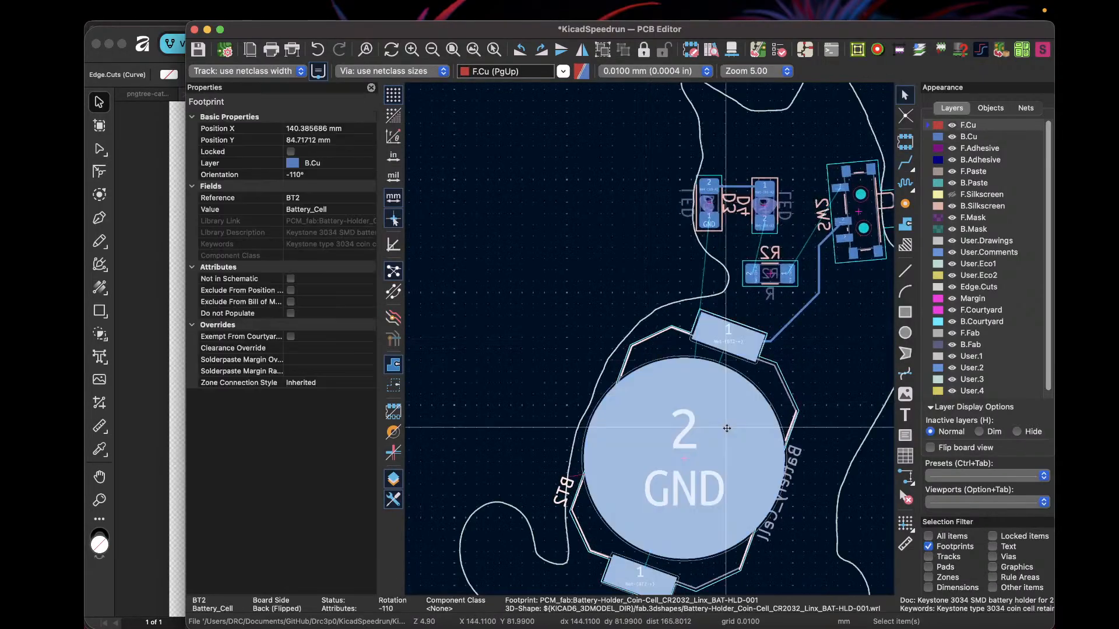
{"action": "left_click_drag", "start_coordinate": [729, 439], "coordinate": [731, 446]}
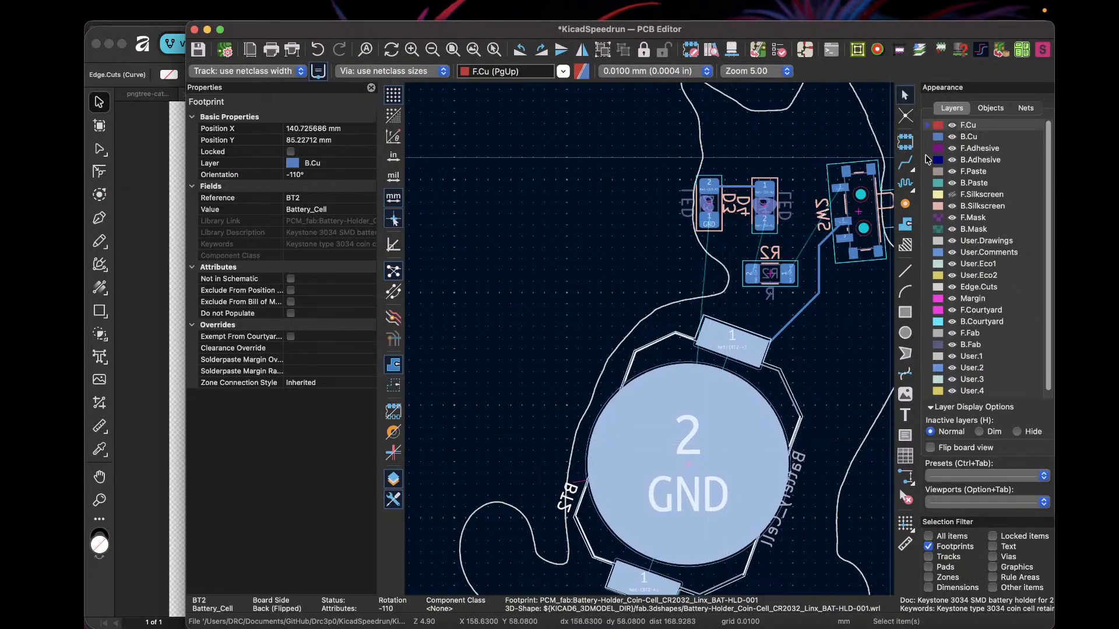
Step: Route a GND track on B.Cu from D3 pad 1 past R2 to a via above the battery's upper pad, continuing on F.Cu
{"action": "key", "text": "x"}
{"action": "left_click", "coordinate": [709, 221]}
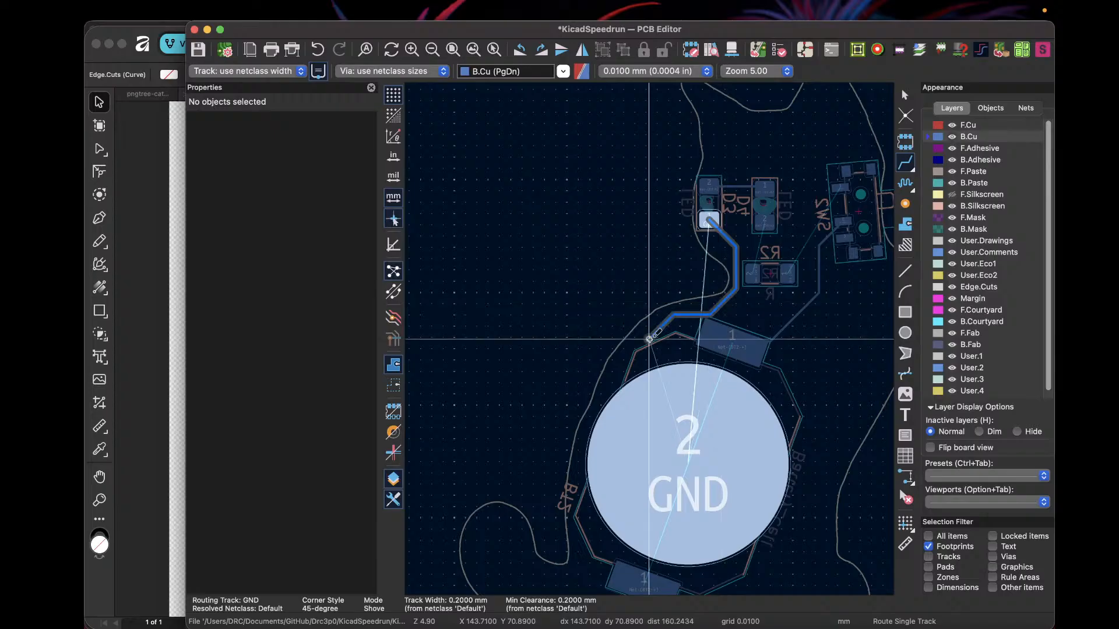
{"action": "scroll", "coordinate": [649, 339], "scroll_direction": "right", "scroll_amount": 2}
{"action": "scroll", "coordinate": [649, 339], "scroll_direction": "up", "scroll_amount": 1}
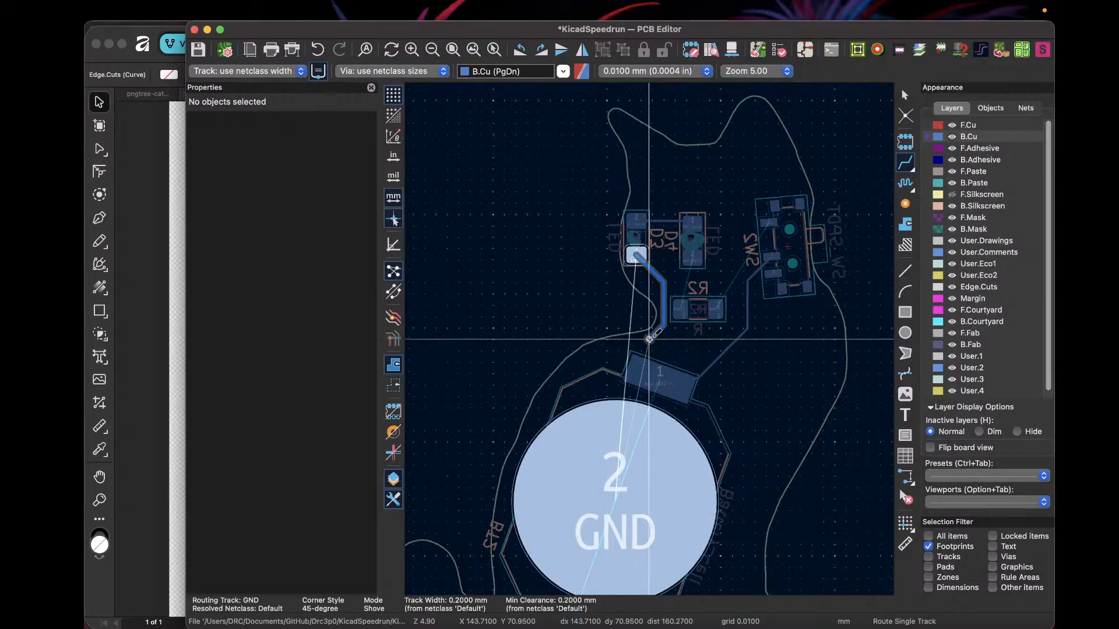
{"action": "scroll", "coordinate": [649, 339], "scroll_direction": "up", "scroll_amount": 3}
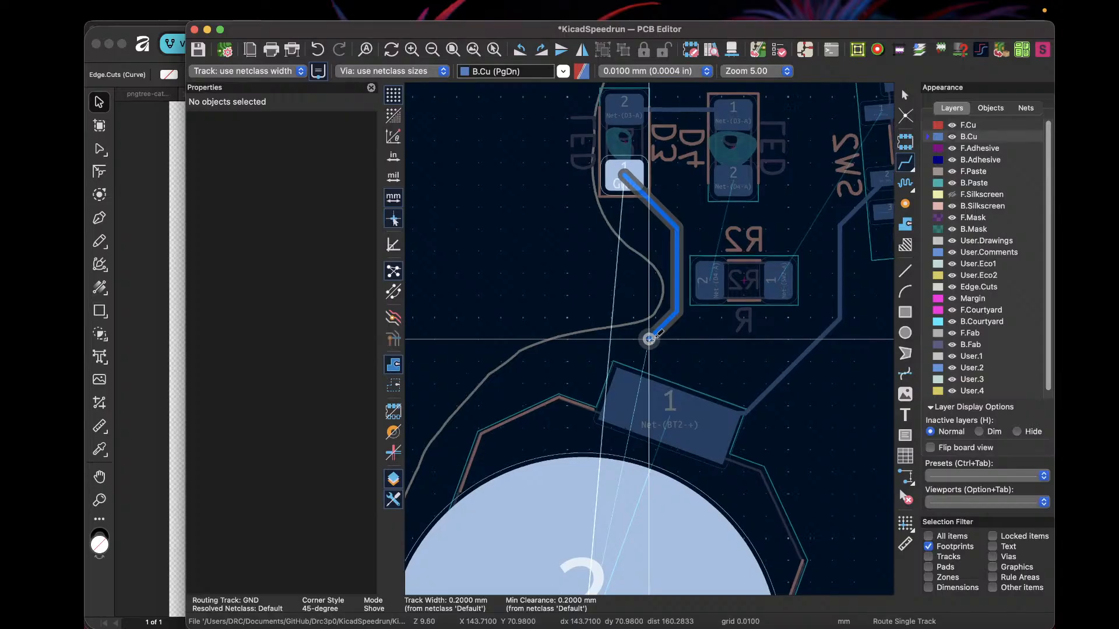
{"action": "scroll", "coordinate": [649, 340], "scroll_direction": "up", "scroll_amount": 2}
{"action": "scroll", "coordinate": [659, 331], "scroll_direction": "up", "scroll_amount": 3}
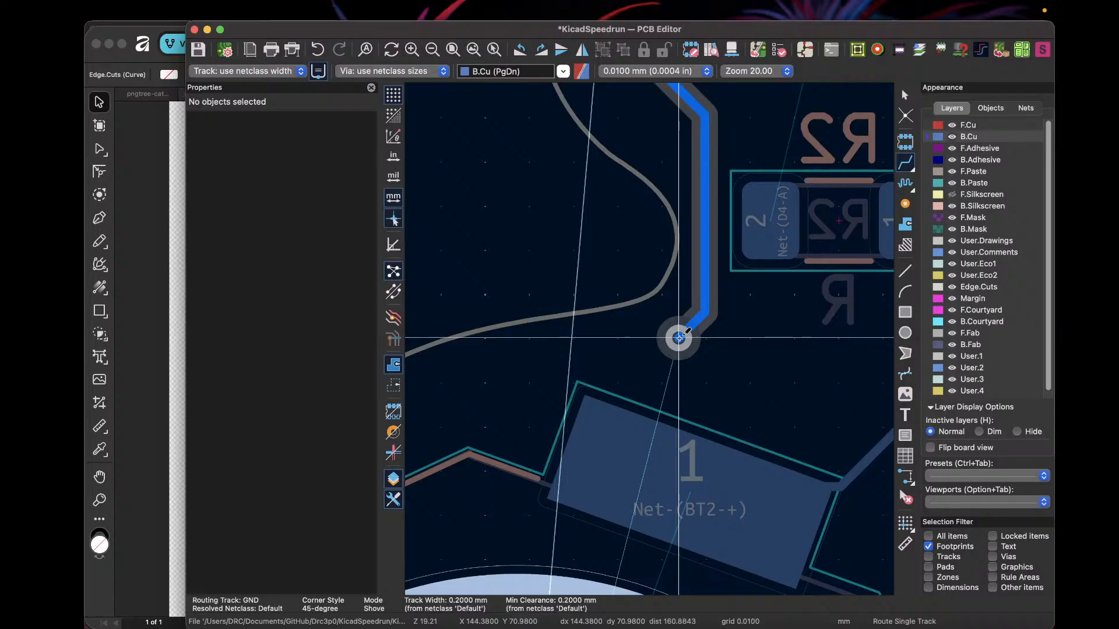
{"action": "key", "text": "Page_Up"}
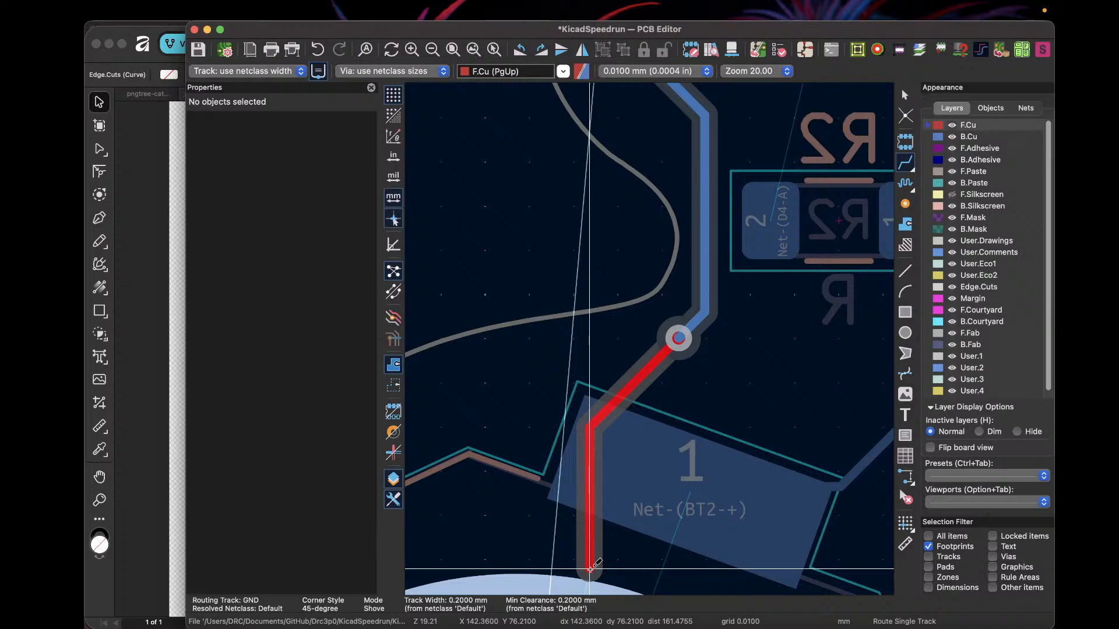
Step: Extend the GND track on F.Cu across the battery's upper pad 1 and end it with a via inside GND pad 2
{"action": "scroll", "coordinate": [589, 568], "scroll_direction": "down", "scroll_amount": 5}
{"action": "scroll", "coordinate": [649, 339], "scroll_direction": "up", "scroll_amount": 5}
{"action": "scroll", "coordinate": [649, 339], "scroll_direction": "down", "scroll_amount": 2}
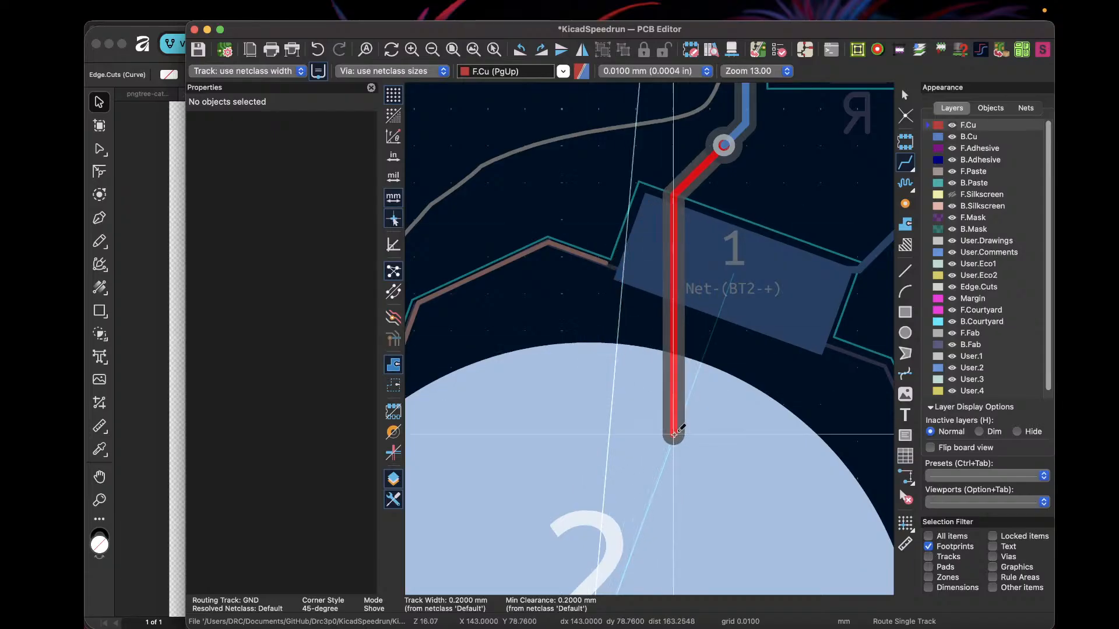
{"action": "key", "text": "v"}
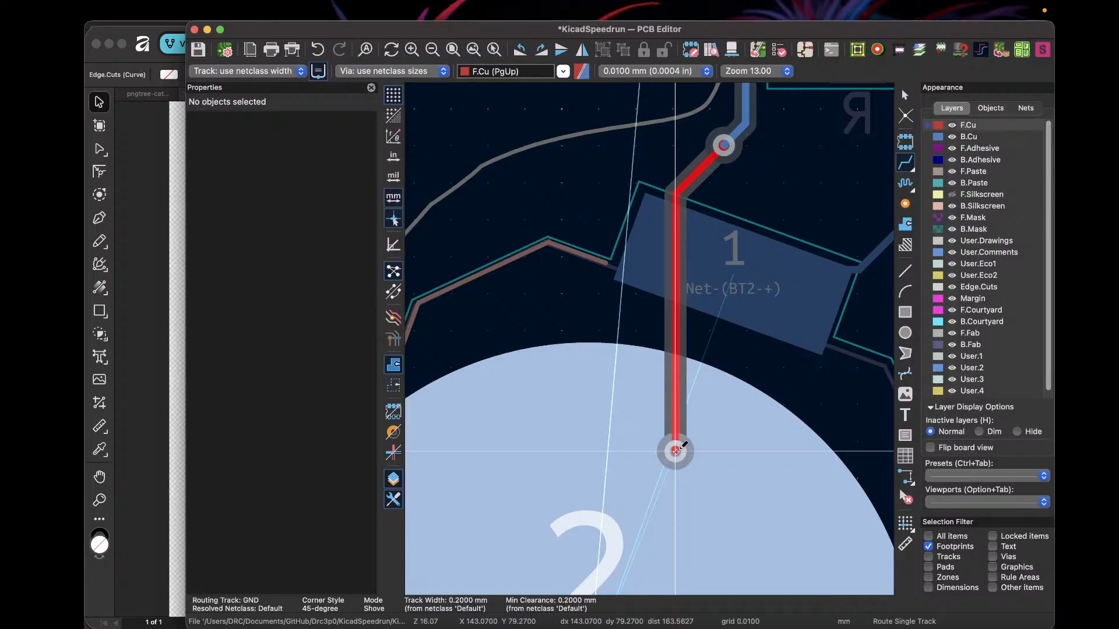
{"action": "left_click", "coordinate": [676, 450]}
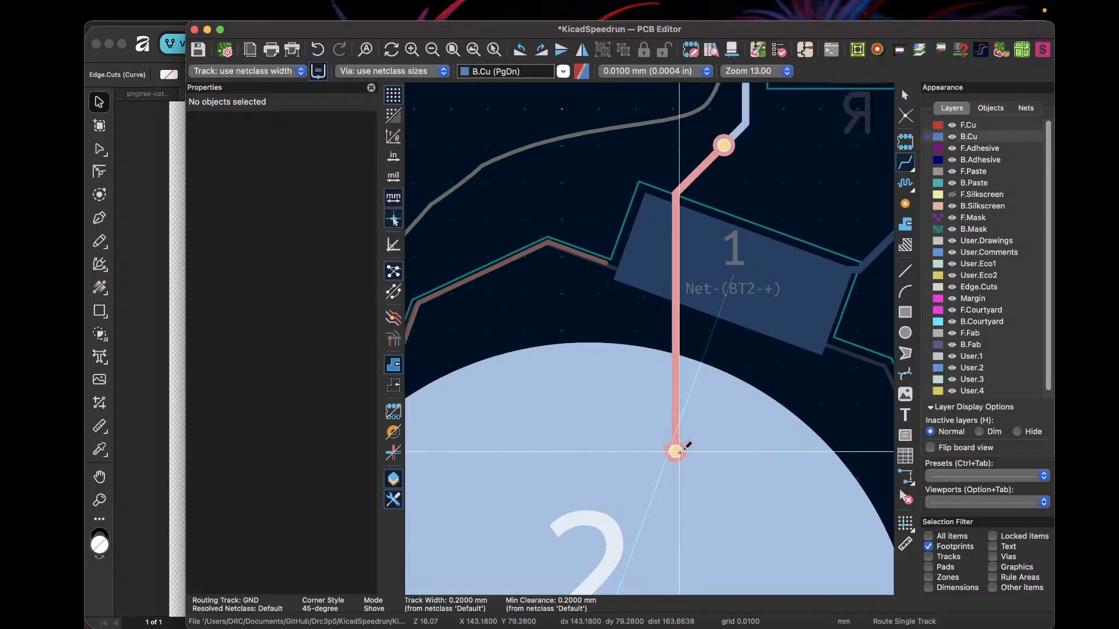
{"action": "key", "text": "Escape"}
{"action": "scroll", "coordinate": [661, 453], "scroll_direction": "down", "scroll_amount": 6}
{"action": "scroll", "coordinate": [654, 338], "scroll_direction": "up", "scroll_amount": 5}
{"action": "scroll", "coordinate": [649, 338], "scroll_direction": "down", "scroll_amount": 5}
{"action": "scroll", "coordinate": [635, 506], "scroll_direction": "up", "scroll_amount": 6}
{"action": "scroll", "coordinate": [652, 335], "scroll_direction": "down", "scroll_amount": 3}
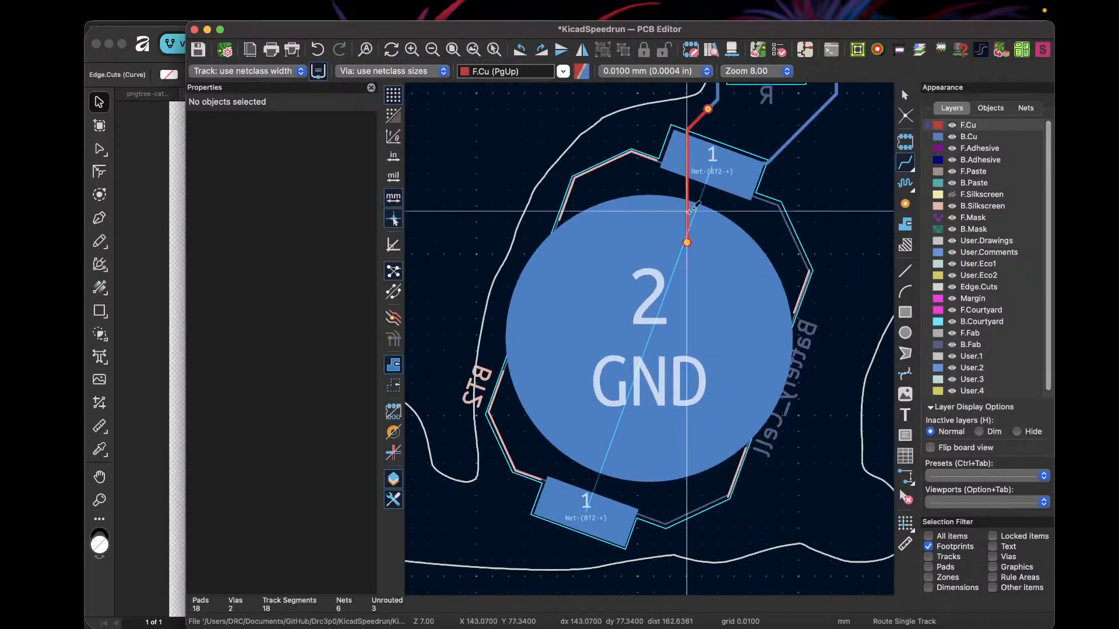
Step: Undo the GND track with its two vias and the last move of battery holder BT2
{"action": "key", "text": "Escape"}
{"action": "left_click", "coordinate": [682, 217]}
{"action": "scroll", "coordinate": [649, 339], "scroll_direction": "down", "scroll_amount": 4}
{"action": "scroll", "coordinate": [650, 339], "scroll_direction": "up", "scroll_amount": 3}
{"action": "scroll", "coordinate": [652, 335], "scroll_direction": "down", "scroll_amount": 2}
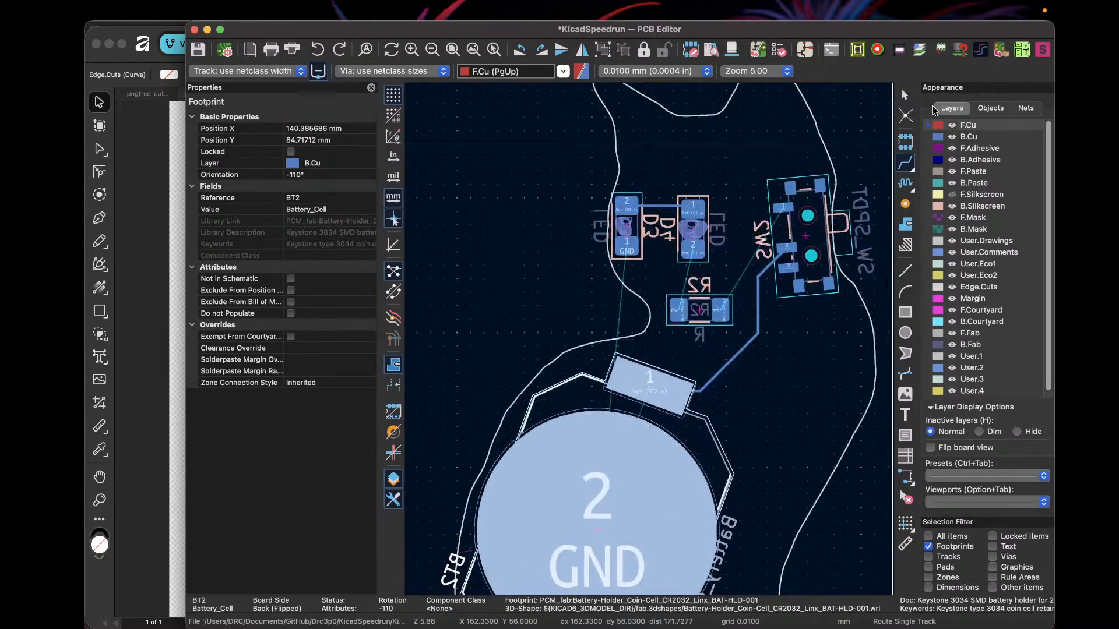
Step: Route a GND track on B.Cu from D3 pad 1, passing R2 and the battery's upper pad 1, into battery pad 2
{"action": "left_click", "coordinate": [970, 138]}
{"action": "left_click", "coordinate": [627, 247]}
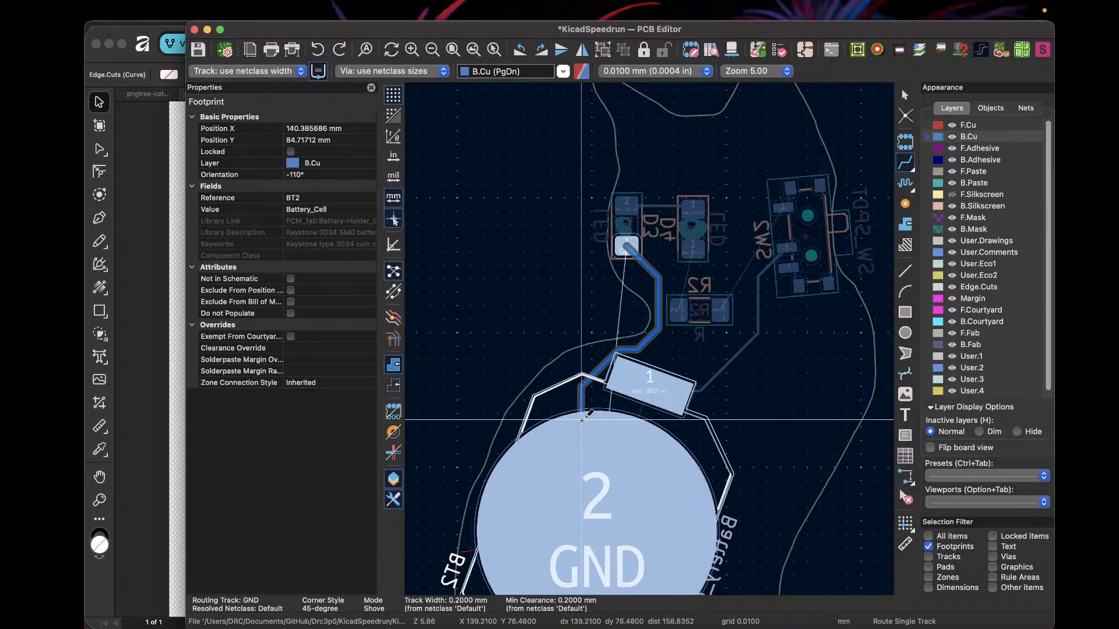
{"action": "left_click", "coordinate": [586, 439]}
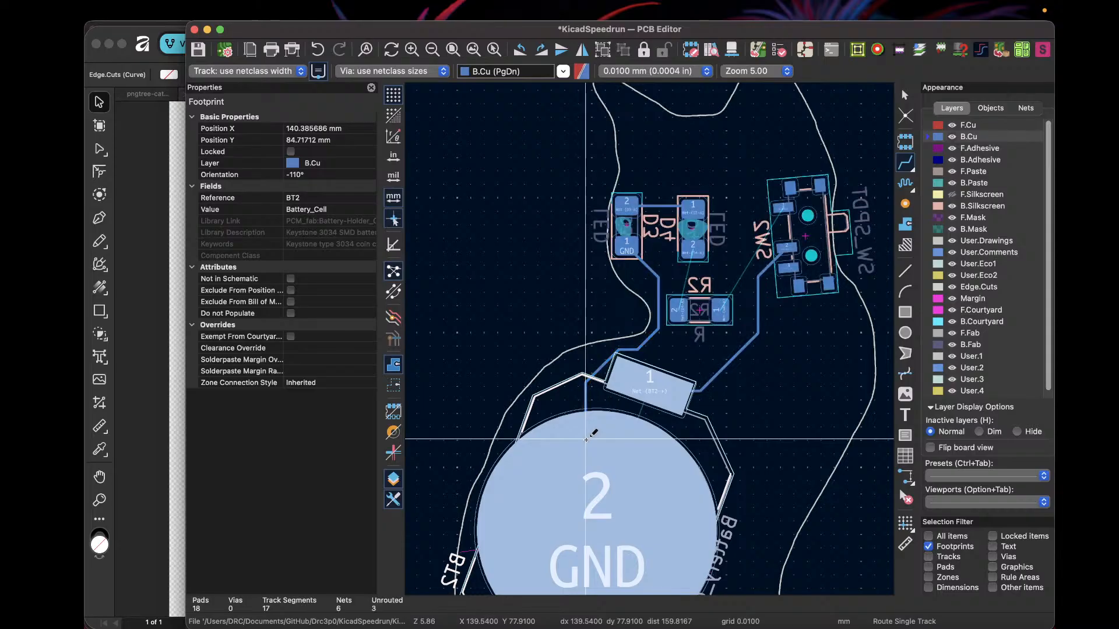
{"action": "key", "text": "Escape"}
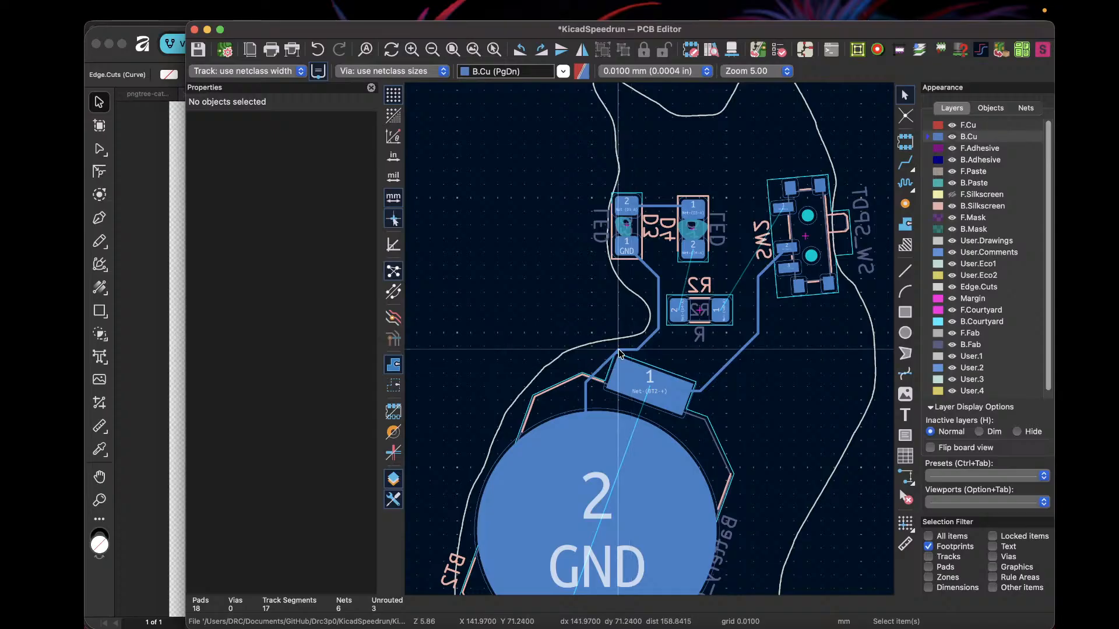
Step: Include tracks in the selection filter and drag the GND track beside the battery's upper pad 1 outward, at a free angle, toward the board outline
{"action": "scroll", "coordinate": [633, 375], "scroll_direction": "up", "scroll_amount": 8}
{"action": "left_click", "coordinate": [624, 375]}
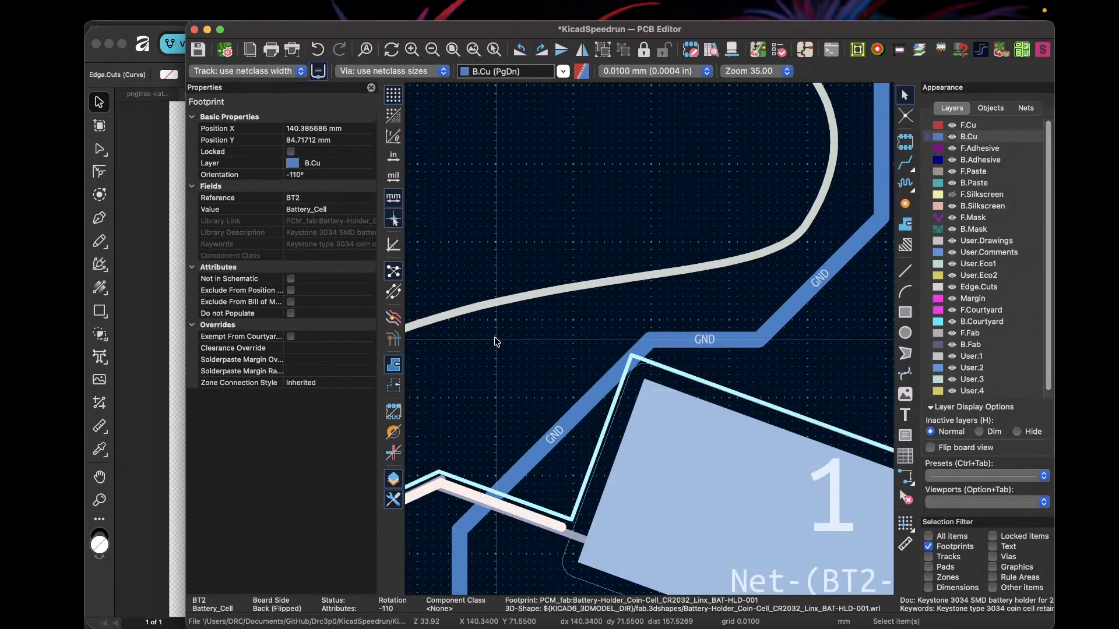
{"action": "left_click", "coordinate": [550, 191]}
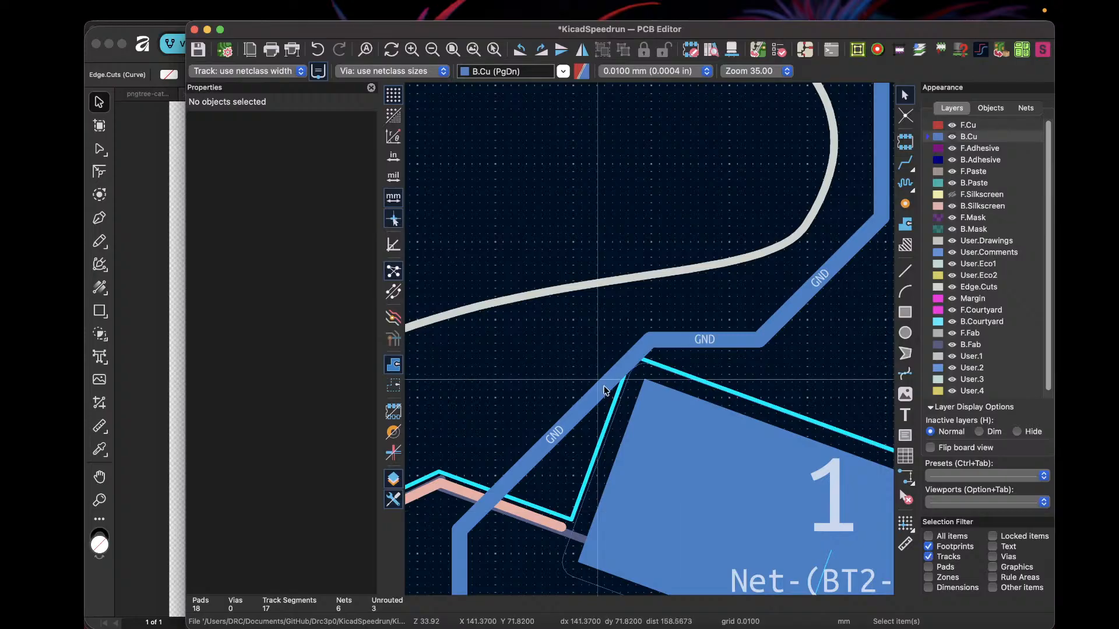
{"action": "left_click", "coordinate": [592, 393]}
{"action": "left_click", "coordinate": [608, 385]}
{"action": "left_click", "coordinate": [580, 407]}
{"action": "key", "text": "g"}
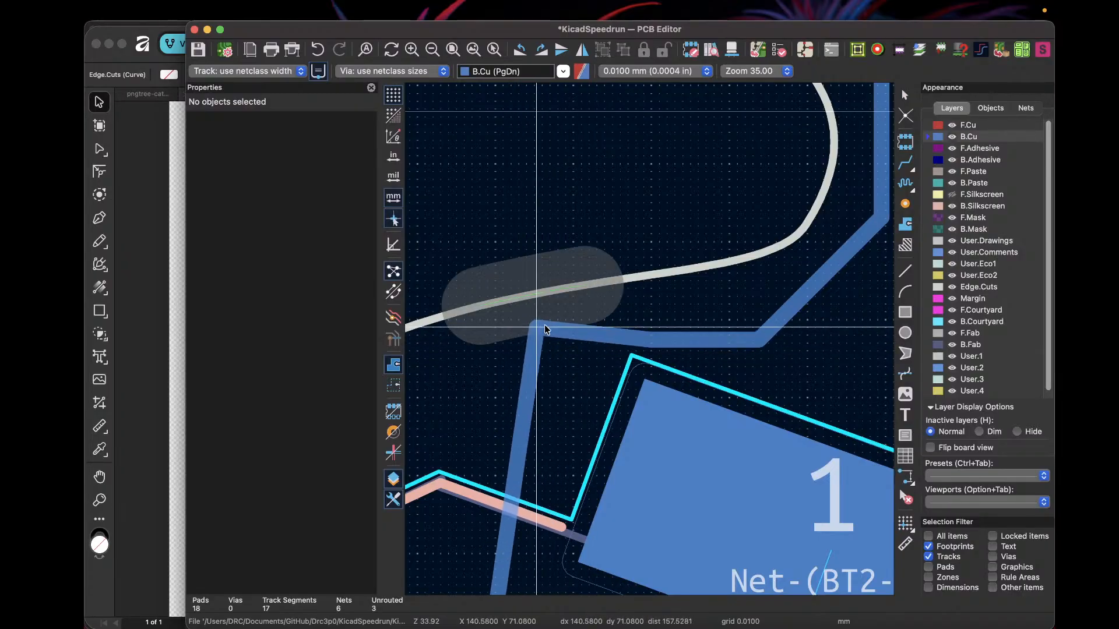
{"action": "left_click_drag", "start_coordinate": [557, 310], "coordinate": [563, 333]}
Step: Drag the GND track's bend between R2 and the battery's upper pad 1 slightly toward R2
{"action": "scroll", "coordinate": [569, 349], "scroll_direction": "down", "scroll_amount": 5}
{"action": "scroll", "coordinate": [651, 344], "scroll_direction": "down", "scroll_amount": 3}
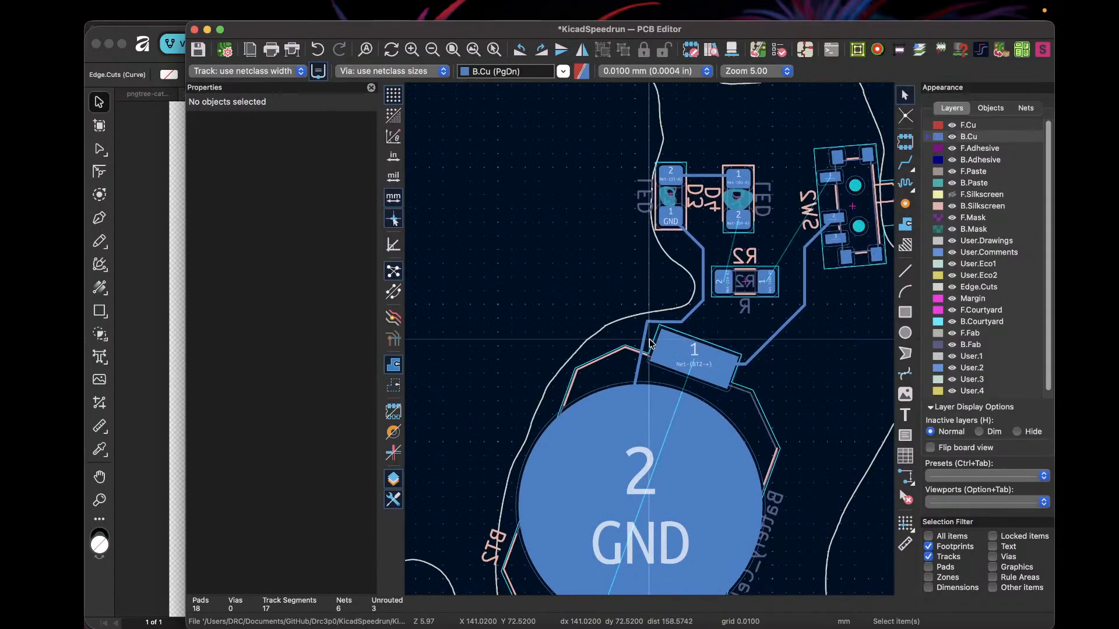
{"action": "scroll", "coordinate": [650, 344], "scroll_direction": "up", "scroll_amount": 5}
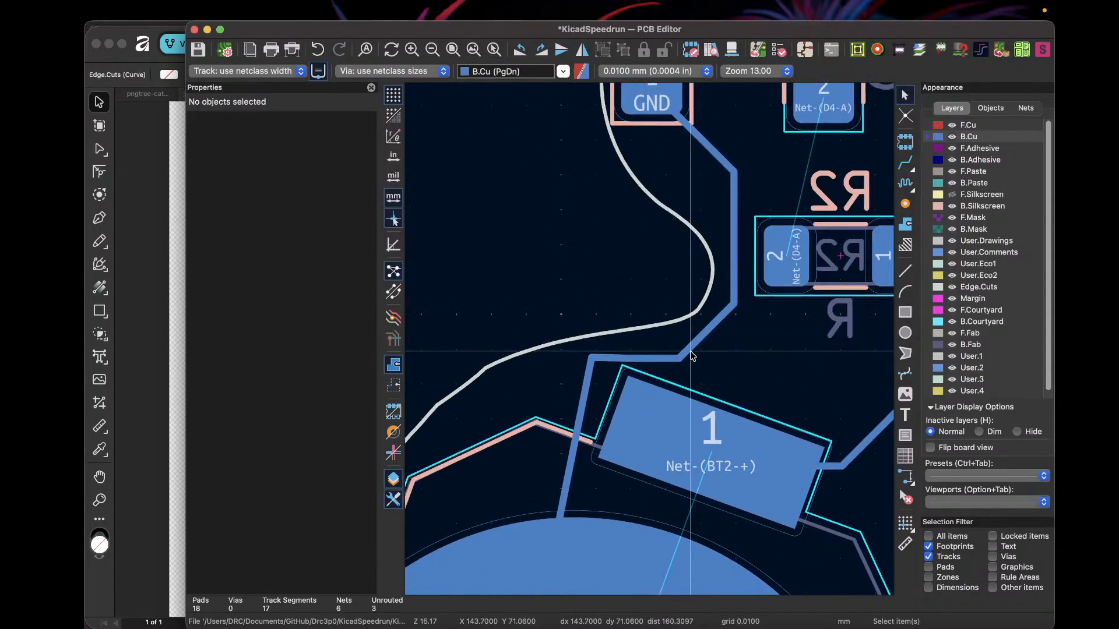
{"action": "left_click", "coordinate": [693, 350]}
{"action": "mouse_move", "coordinate": [694, 351]}
{"action": "left_mouse_down"}
{"action": "mouse_move", "coordinate": [687, 300]}
{"action": "mouse_move", "coordinate": [681, 319]}
{"action": "mouse_move", "coordinate": [704, 328]}
{"action": "mouse_move", "coordinate": [706, 342]}
{"action": "left_mouse_up"}
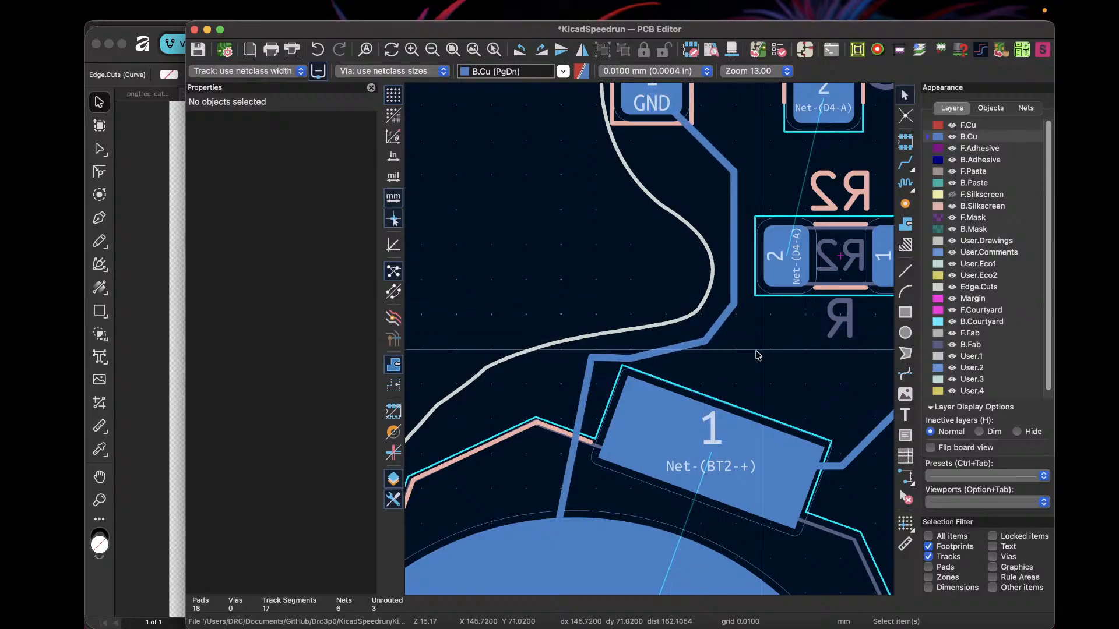
Step: Route tracks on B.Cu from D4 pad 2 to R2 pad 2 and from R2 pad 1 to SW2 pad 1
{"action": "scroll", "coordinate": [662, 354], "scroll_direction": "down", "scroll_amount": 5}
{"action": "scroll", "coordinate": [767, 366], "scroll_direction": "up", "scroll_amount": 3}
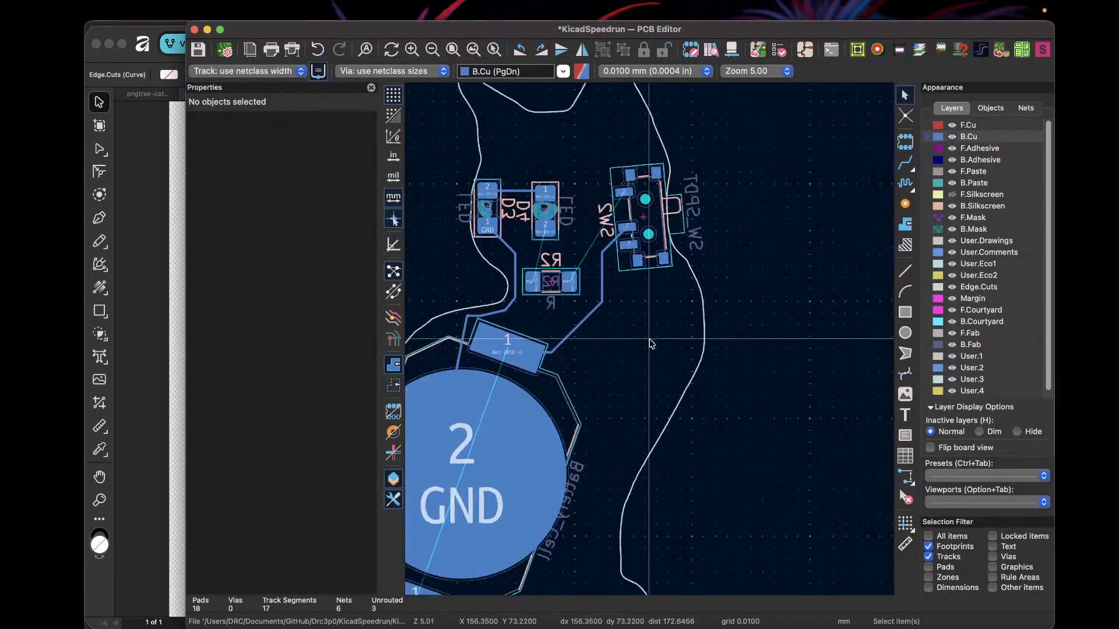
{"action": "scroll", "coordinate": [649, 339], "scroll_direction": "down", "scroll_amount": 4}
{"action": "scroll", "coordinate": [610, 269], "scroll_direction": "up", "scroll_amount": 1}
{"action": "scroll", "coordinate": [651, 344], "scroll_direction": "up", "scroll_amount": 5}
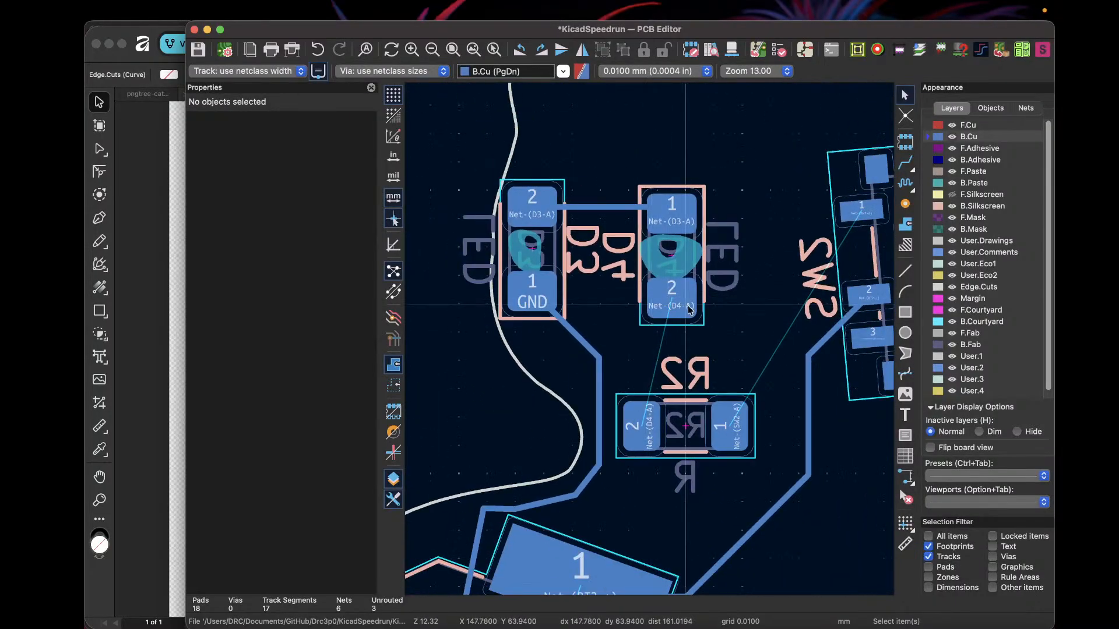
{"action": "key", "text": "t"}
{"action": "left_click", "coordinate": [615, 359]}
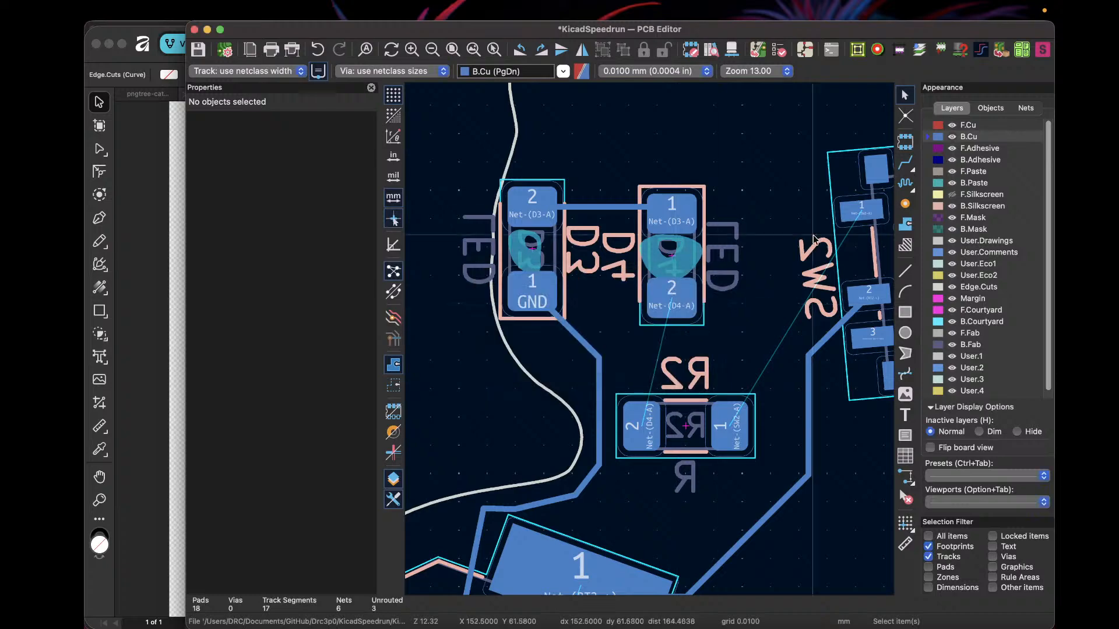
{"action": "key", "text": "x"}
{"action": "left_click", "coordinate": [672, 298]}
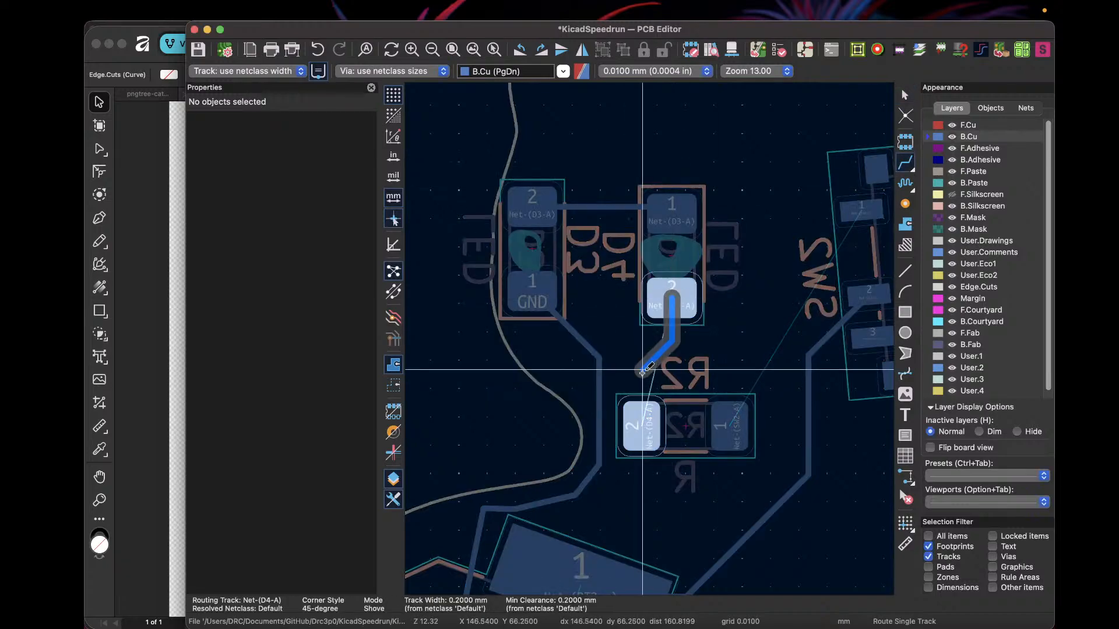
{"action": "left_click", "coordinate": [645, 417]}
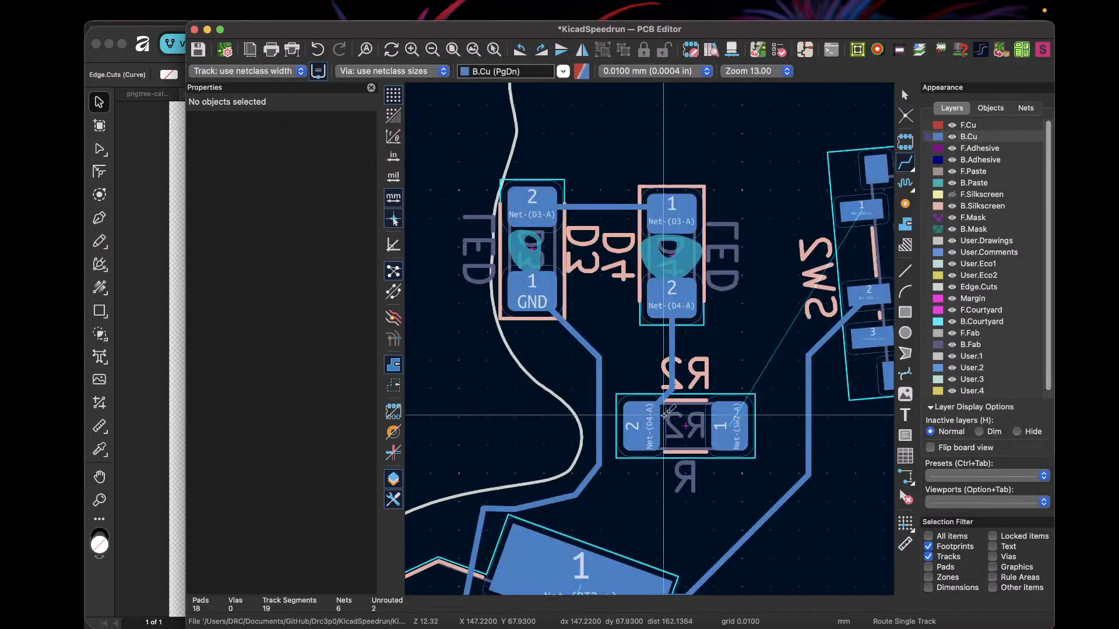
{"action": "left_click", "coordinate": [729, 427]}
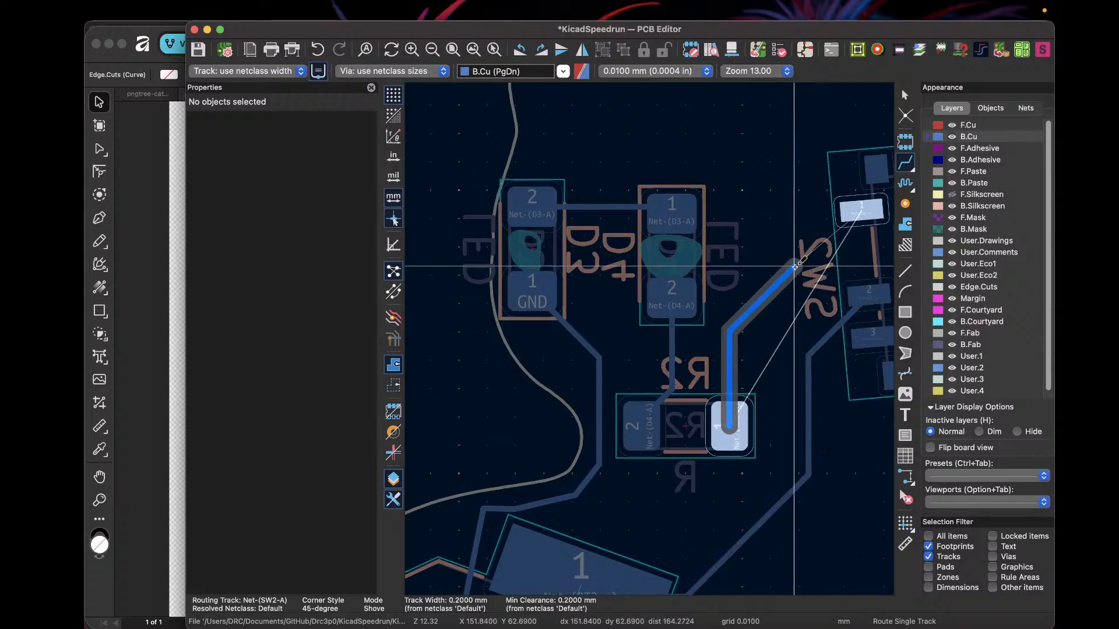
{"action": "left_click", "coordinate": [848, 209]}
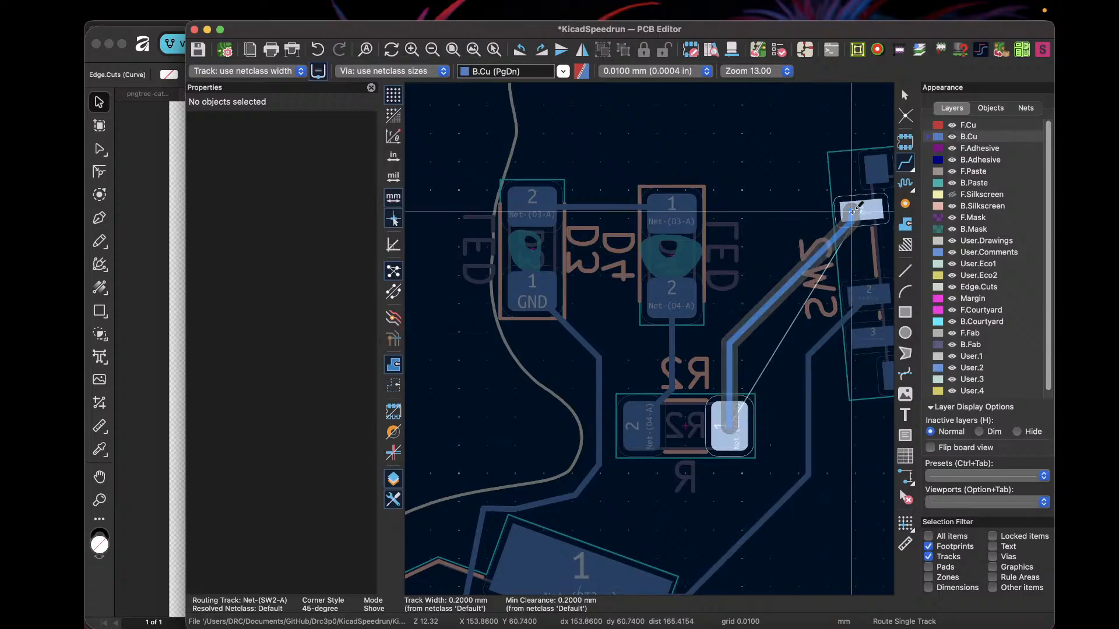
Step: Inspect the routing around both battery pads 1 and across the whole board, and save the board
{"action": "scroll", "coordinate": [848, 208], "scroll_direction": "down", "scroll_amount": 4}
{"action": "scroll", "coordinate": [649, 339], "scroll_direction": "down", "scroll_amount": 3}
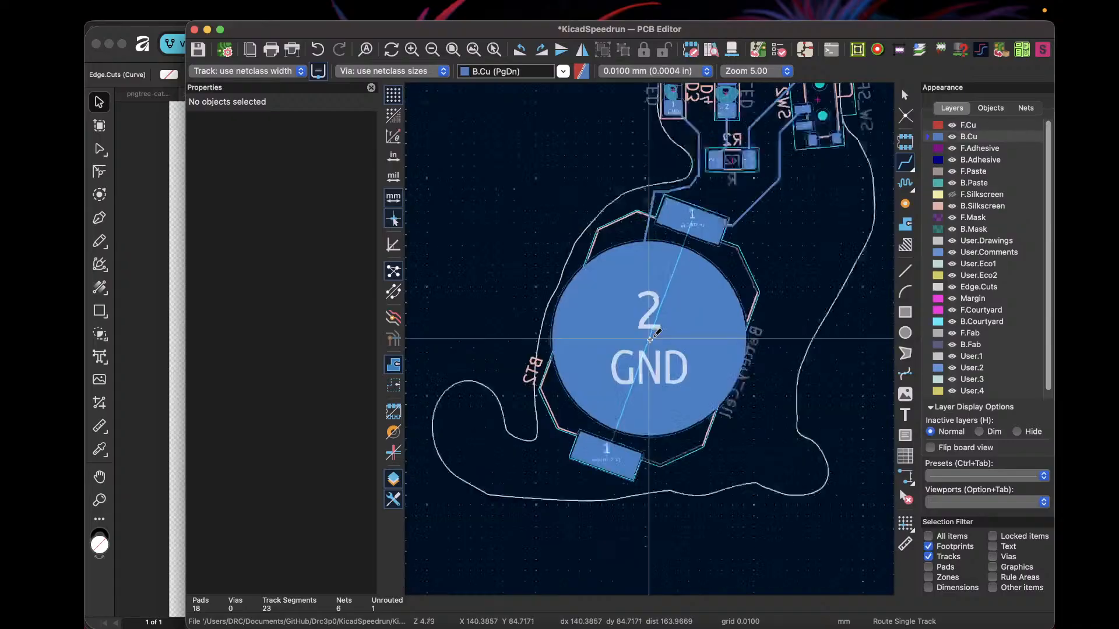
{"action": "scroll", "coordinate": [649, 338], "scroll_direction": "up", "scroll_amount": 4}
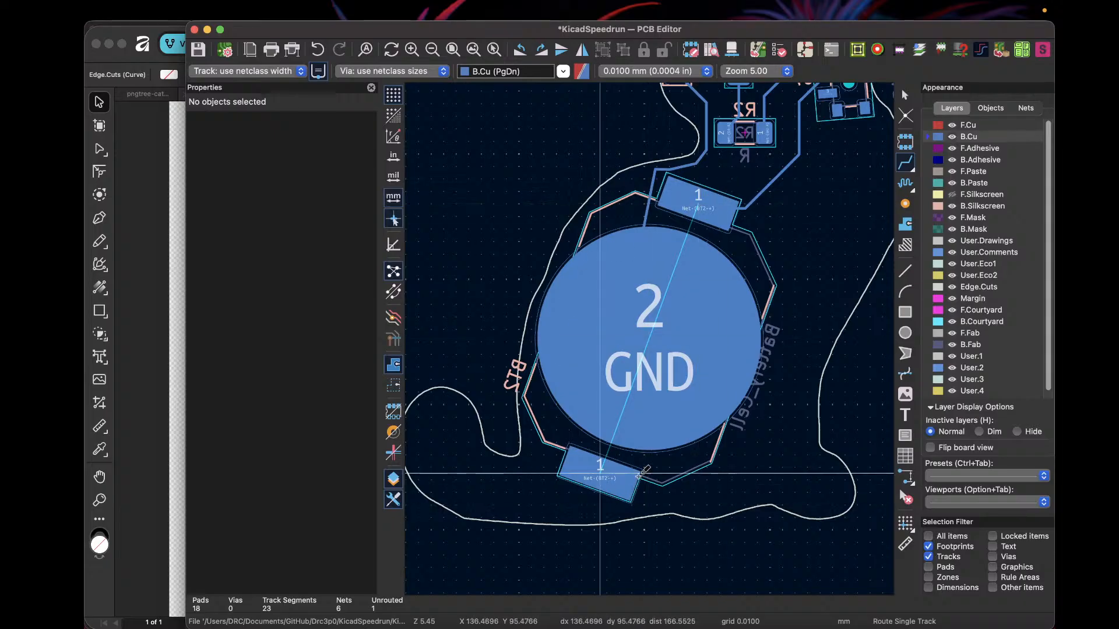
{"action": "scroll", "coordinate": [696, 228], "scroll_direction": "down", "scroll_amount": 5}
{"action": "scroll", "coordinate": [649, 338], "scroll_direction": "up", "scroll_amount": 5}
{"action": "scroll", "coordinate": [649, 339], "scroll_direction": "down", "scroll_amount": 2}
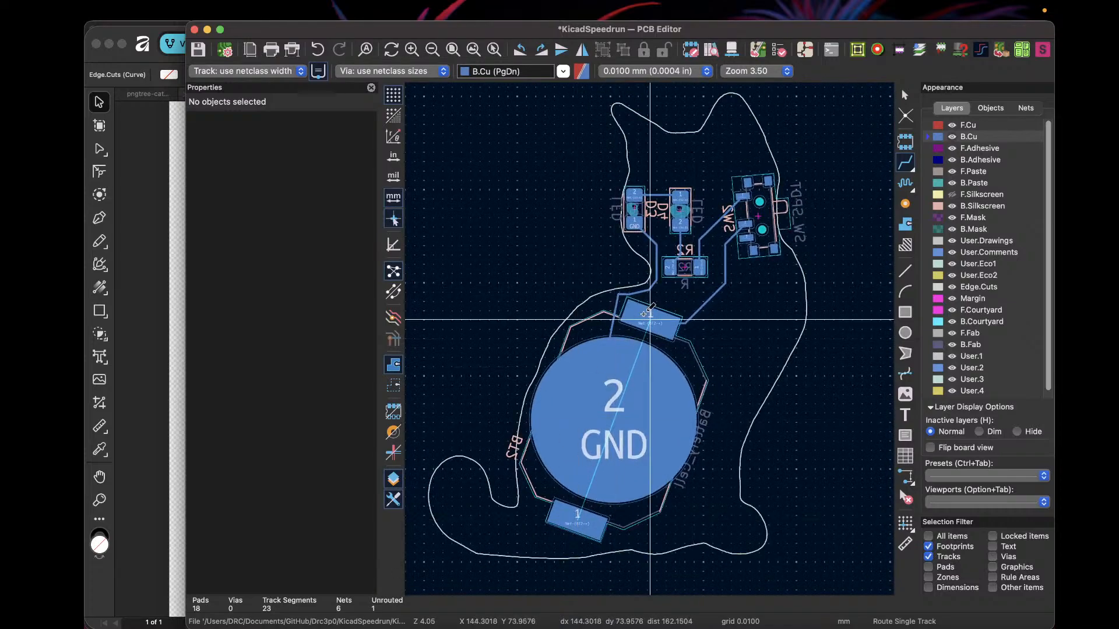
{"action": "scroll", "coordinate": [649, 318], "scroll_direction": "up", "scroll_amount": 7}
{"action": "scroll", "coordinate": [650, 339], "scroll_direction": "down", "scroll_amount": 7}
{"action": "left_click", "coordinate": [904, 94]}
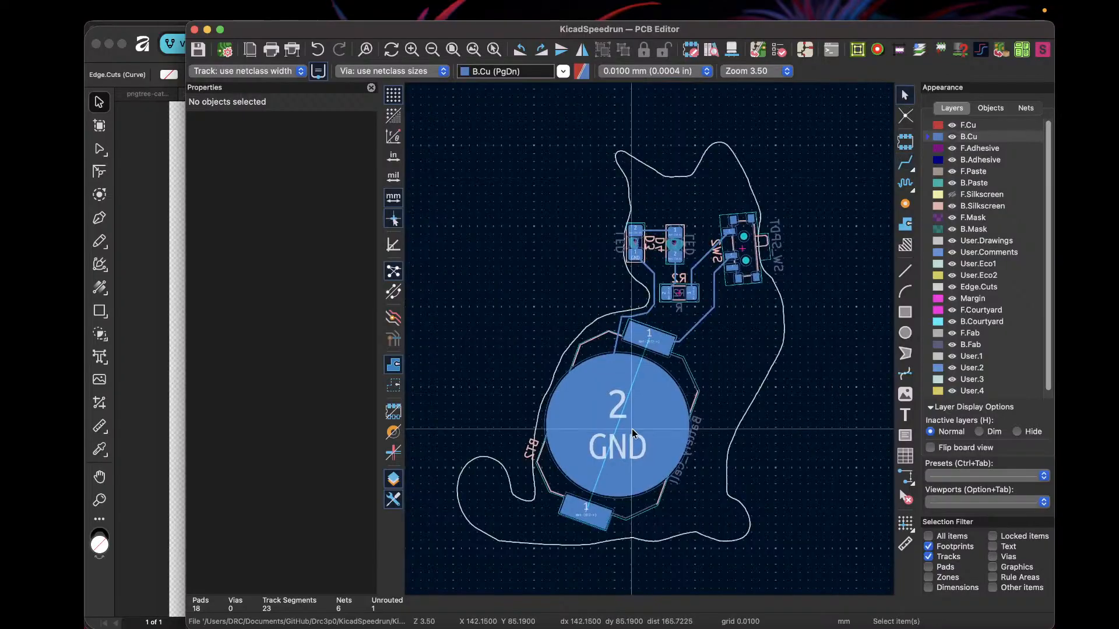
Step: Inspect the back side of the board with its components and tracks in the 3D viewer, and close the viewer
{"action": "scroll", "coordinate": [623, 466], "scroll_direction": "up", "scroll_amount": 4}
{"action": "scroll", "coordinate": [653, 337], "scroll_direction": "down", "scroll_amount": 4}
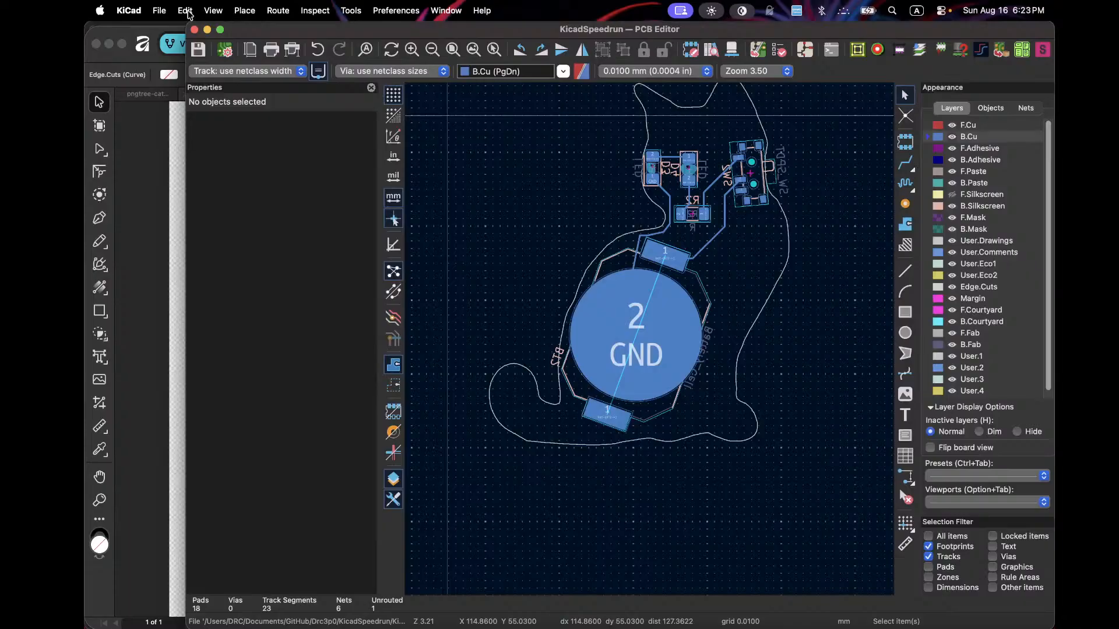
{"action": "left_click", "coordinate": [187, 12]}
{"action": "mouse_move", "coordinate": [213, 11]}
{"action": "left_click", "coordinate": [248, 71]}
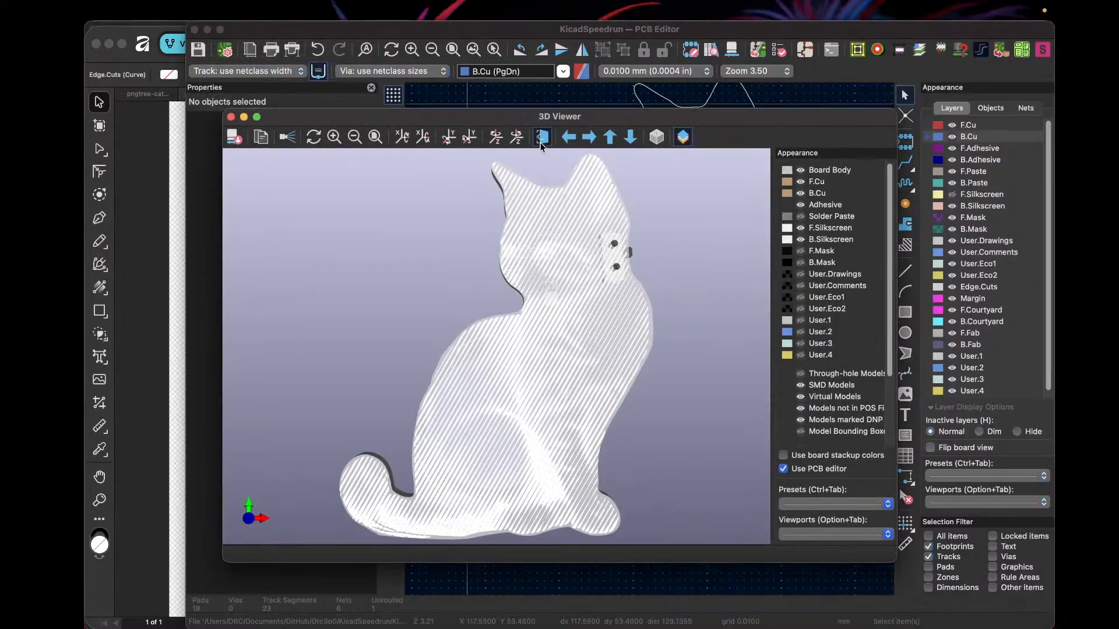
{"action": "left_click", "coordinate": [541, 138]}
{"action": "left_click_drag", "start_coordinate": [423, 464], "coordinate": [431, 420]}
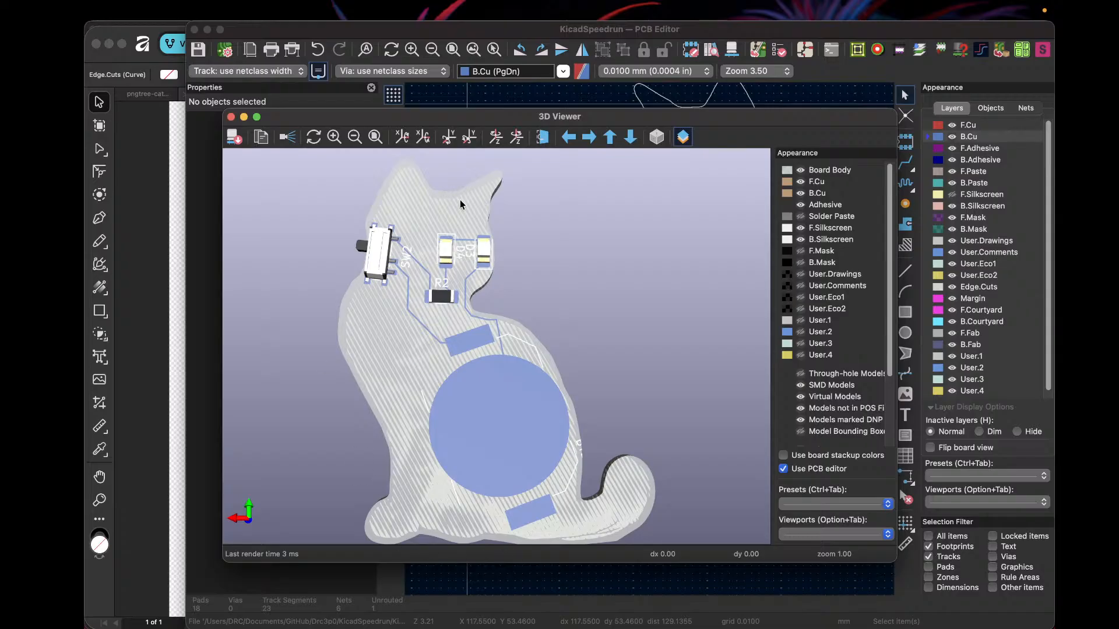
{"action": "left_click", "coordinate": [231, 118]}
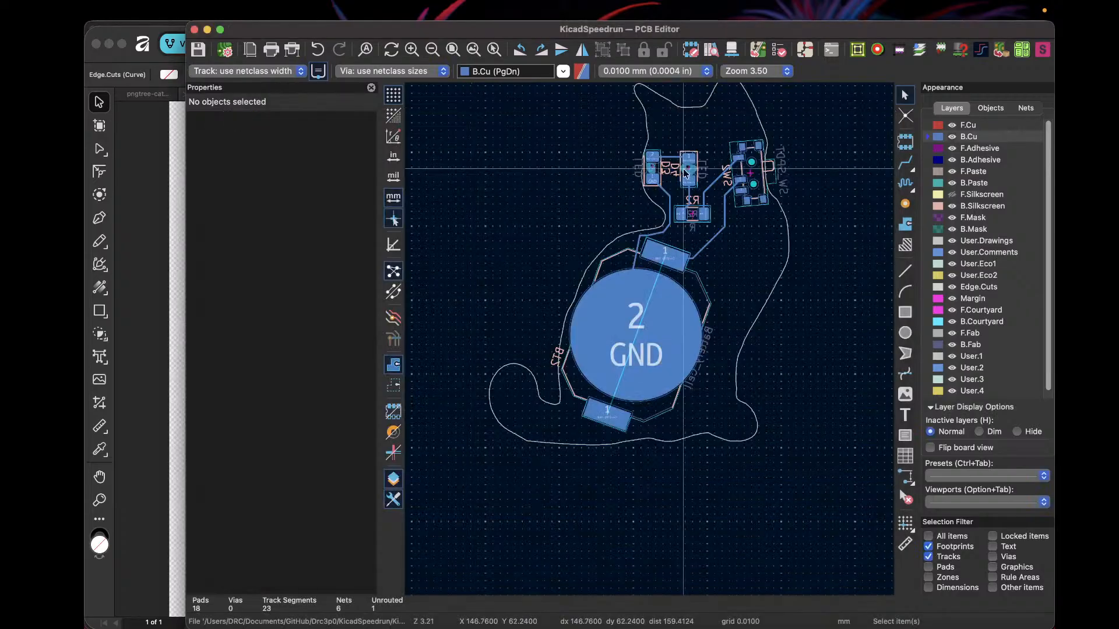
Step: Enable all item types in the selection filter and move the BT2 reference text beside the battery's lower pad 1, to about X 132.32, Y 93.76 mm
{"action": "scroll", "coordinate": [568, 364], "scroll_direction": "up", "scroll_amount": 4}
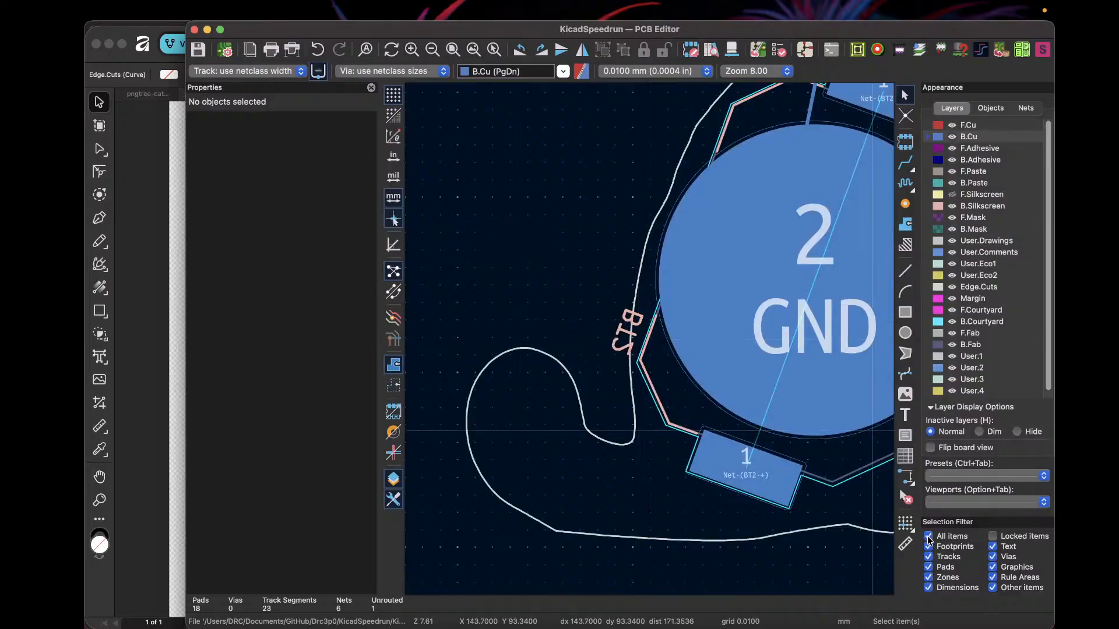
{"action": "left_click", "coordinate": [622, 328]}
{"action": "scroll", "coordinate": [649, 339], "scroll_direction": "down", "scroll_amount": 2}
{"action": "left_click_drag", "start_coordinate": [650, 344], "coordinate": [673, 426]}
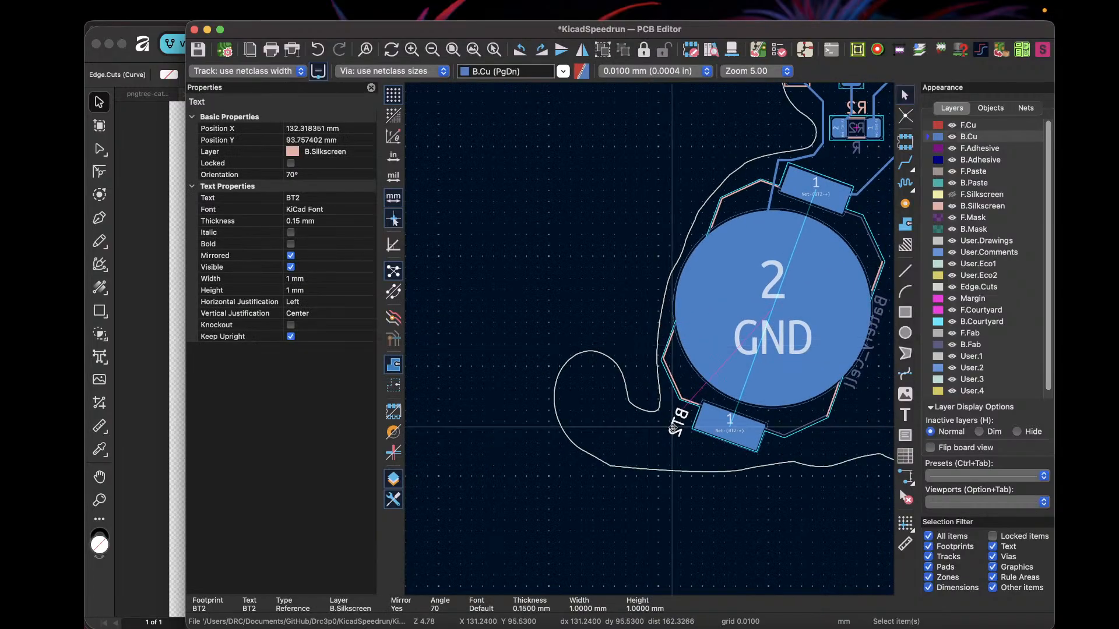
{"action": "left_click", "coordinate": [592, 275]}
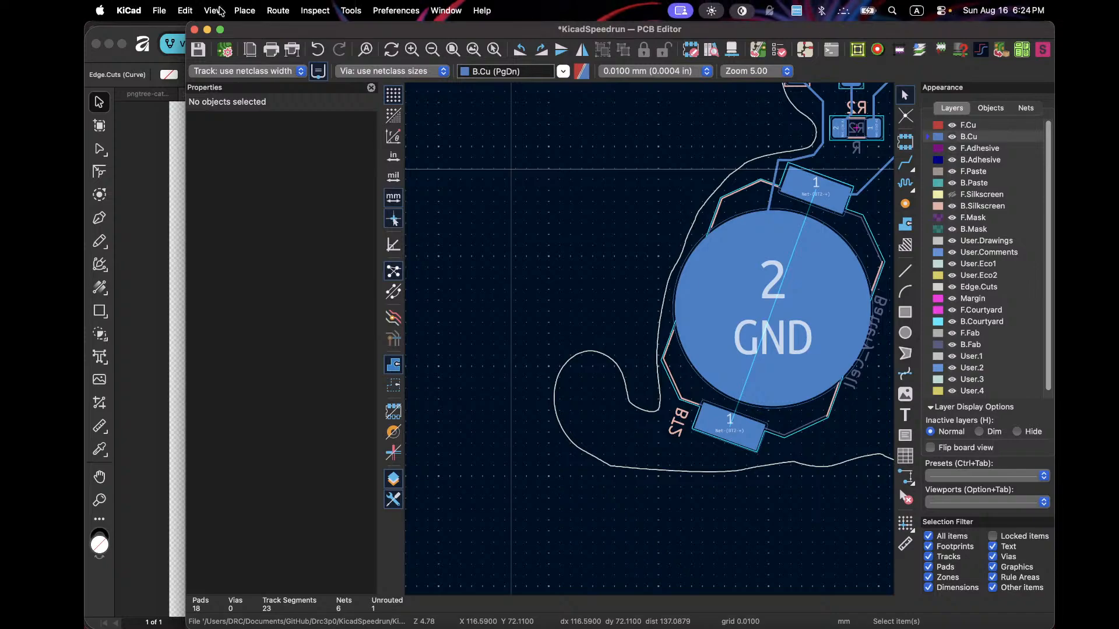
Step: Try to apply the font Metal Gear Solid 2 in the bulk text and graphic properties without choosing any scope
{"action": "left_click", "coordinate": [214, 11]}
{"action": "mouse_move", "coordinate": [187, 7]}
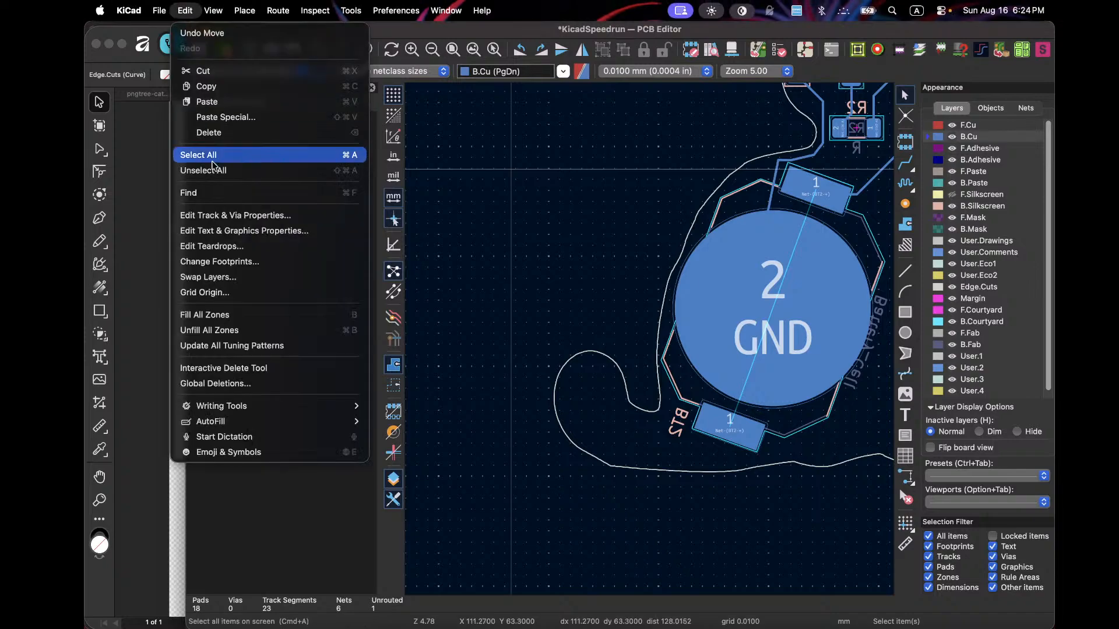
{"action": "left_click", "coordinate": [206, 231]}
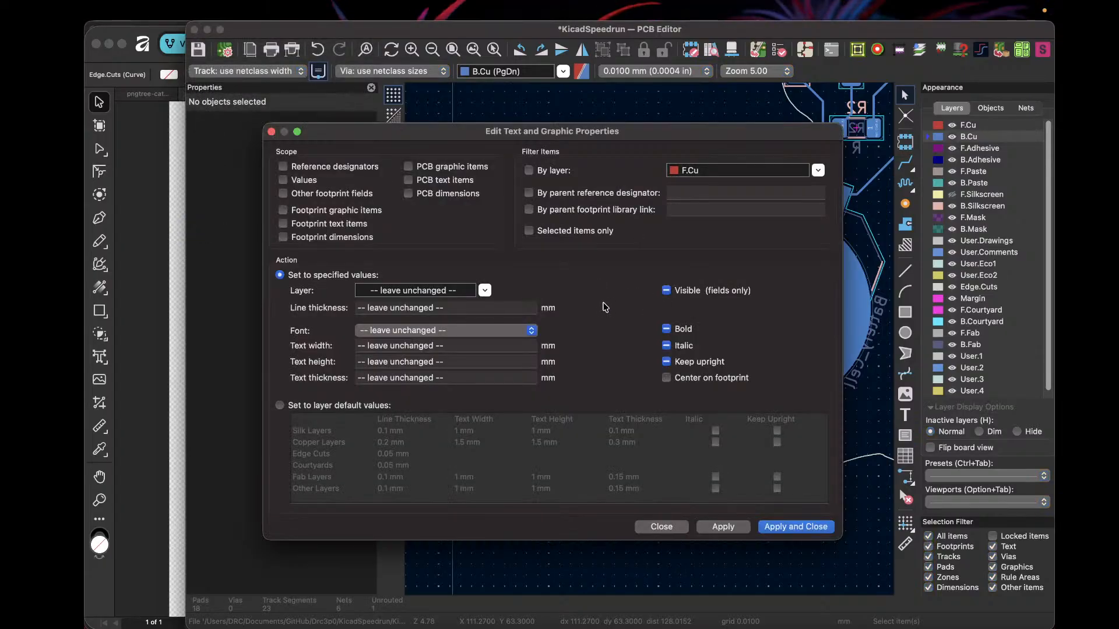
{"action": "left_click", "coordinate": [532, 331]}
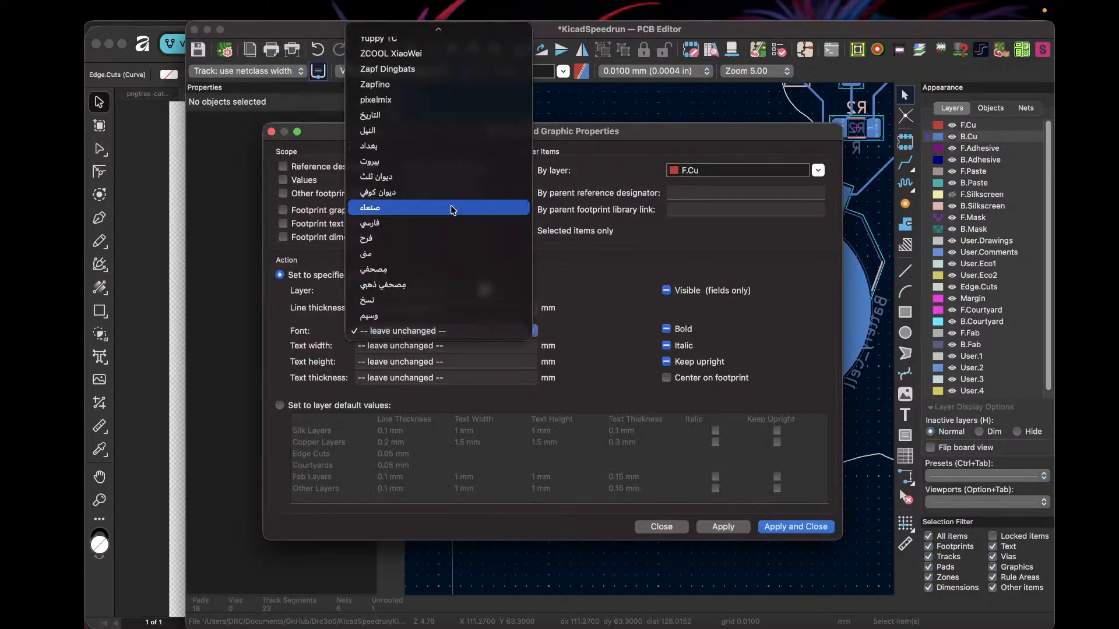
{"action": "scroll", "coordinate": [450, 204], "scroll_direction": "up", "scroll_amount": 5}
{"action": "scroll", "coordinate": [450, 204], "scroll_direction": "up", "scroll_amount": 20}
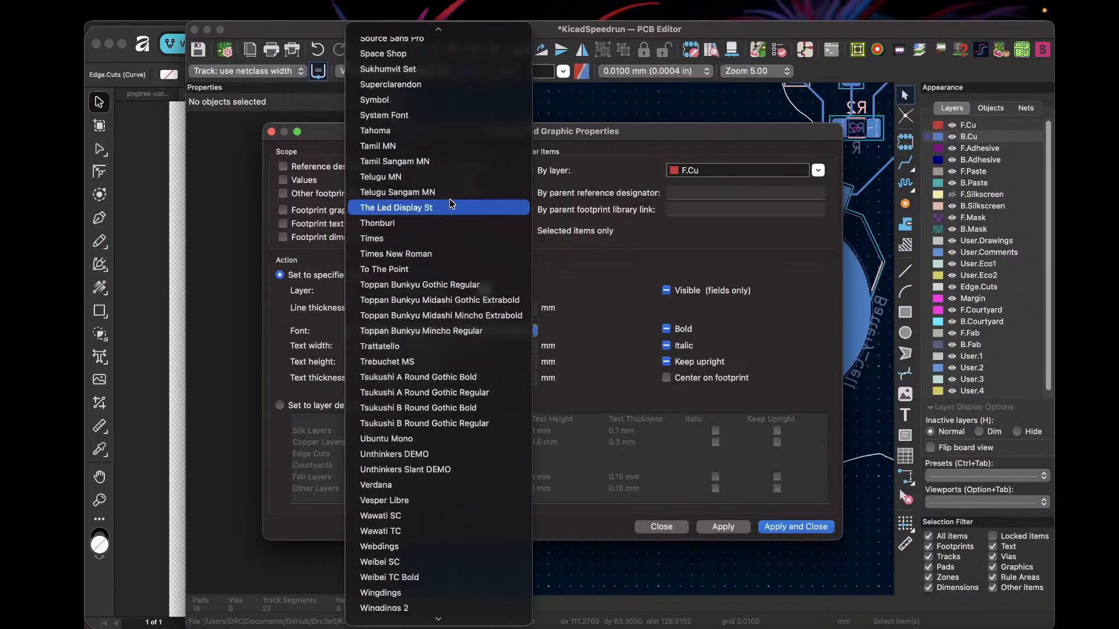
{"action": "scroll", "coordinate": [450, 203], "scroll_direction": "up", "scroll_amount": 20}
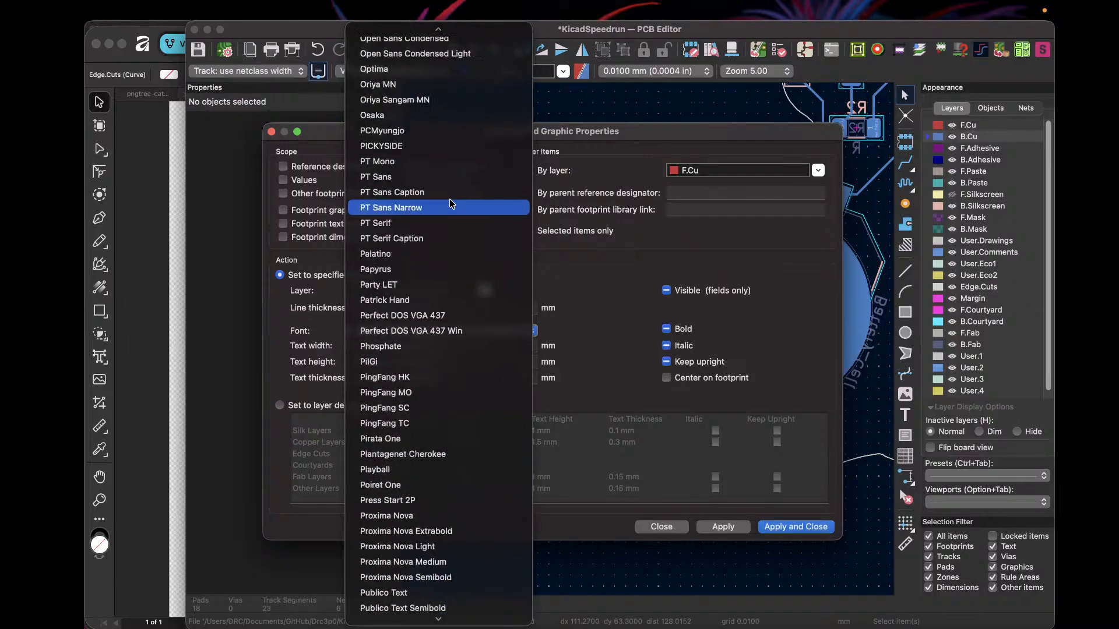
{"action": "scroll", "coordinate": [449, 203], "scroll_direction": "up", "scroll_amount": 20}
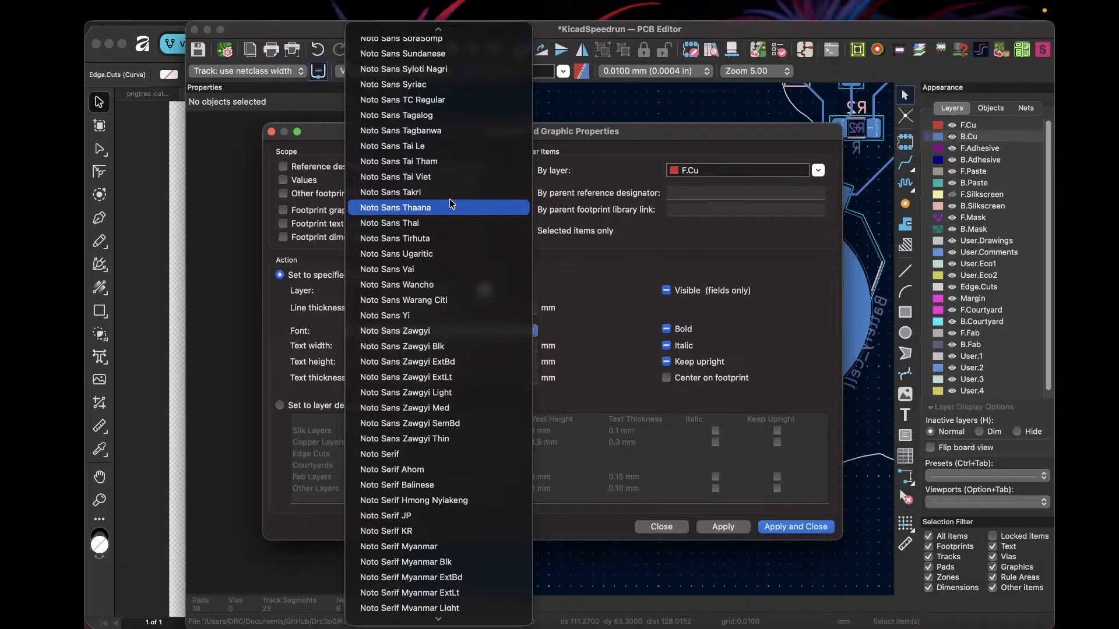
{"action": "scroll", "coordinate": [450, 203], "scroll_direction": "up", "scroll_amount": 20}
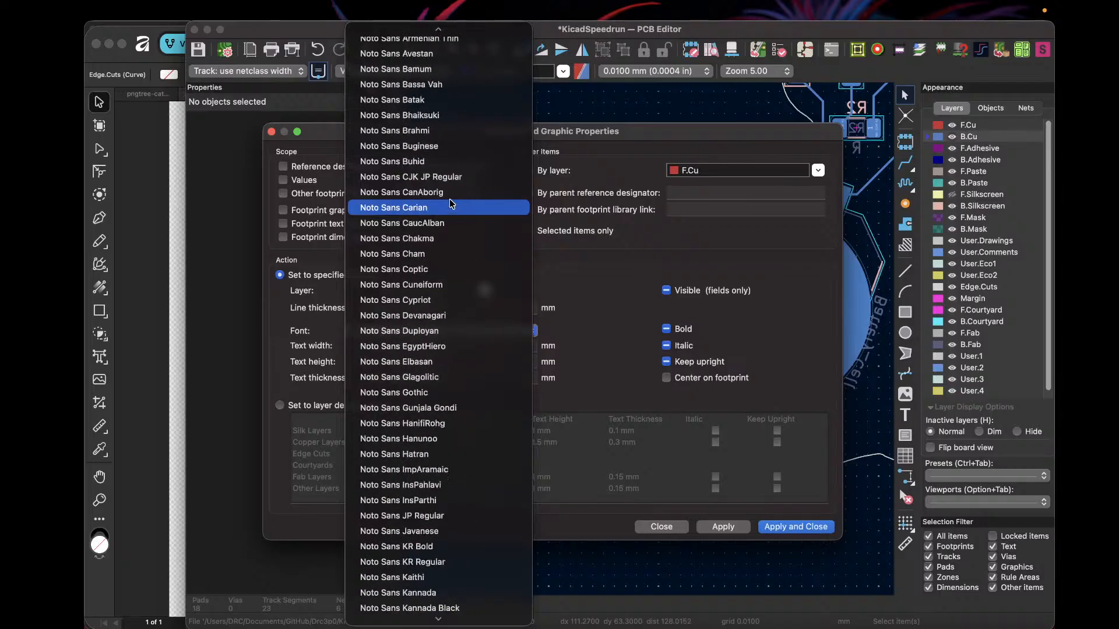
{"action": "scroll", "coordinate": [449, 203], "scroll_direction": "up", "scroll_amount": 6}
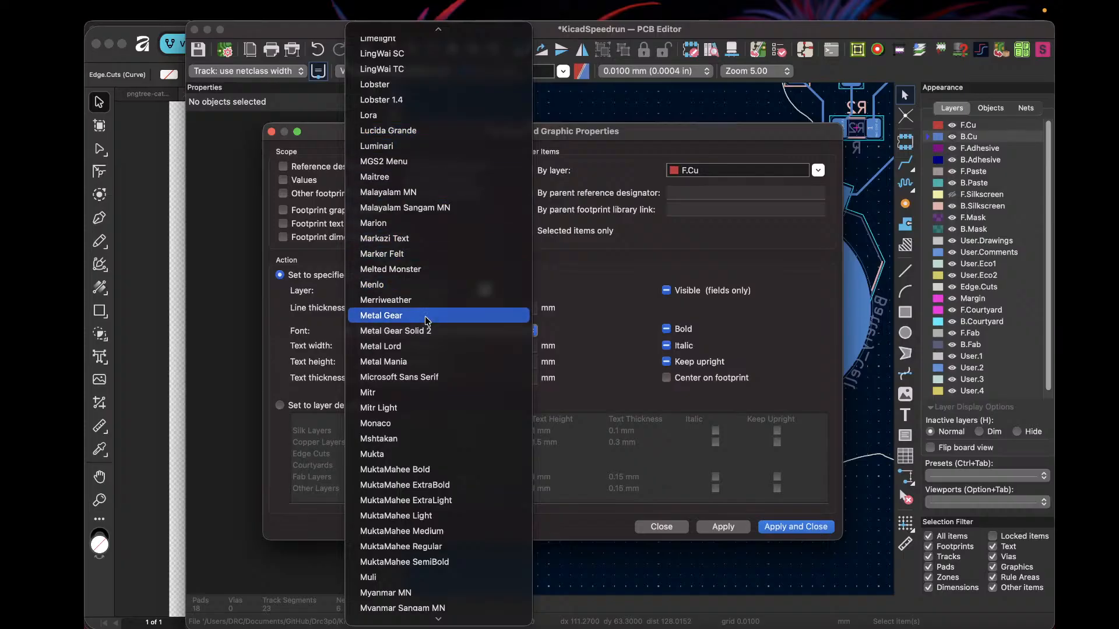
{"action": "left_click", "coordinate": [443, 331]}
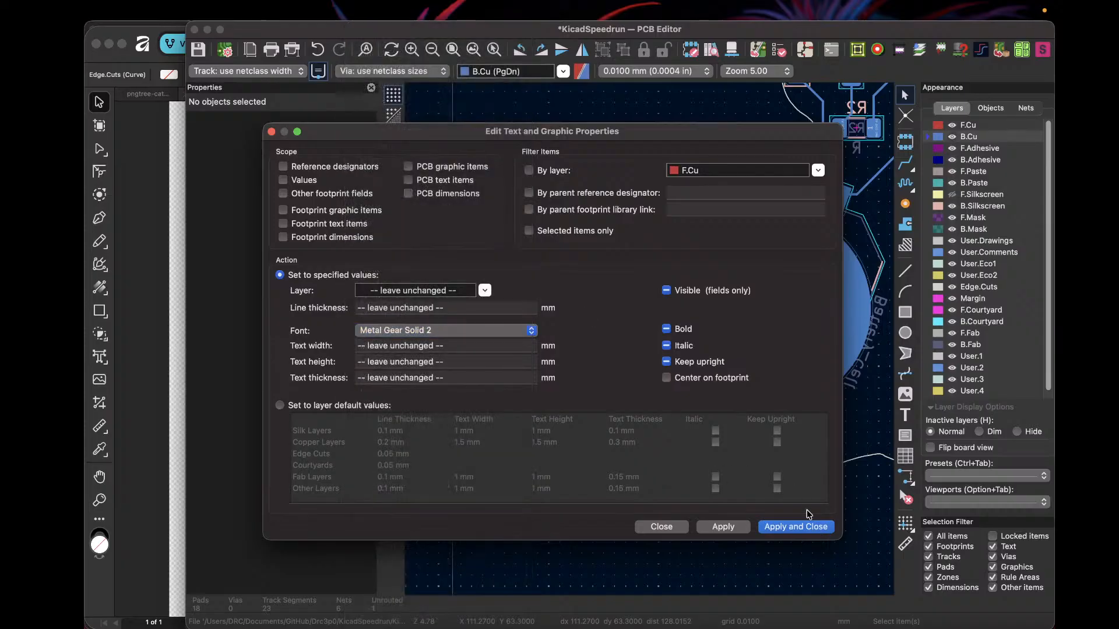
{"action": "left_click", "coordinate": [788, 528]}
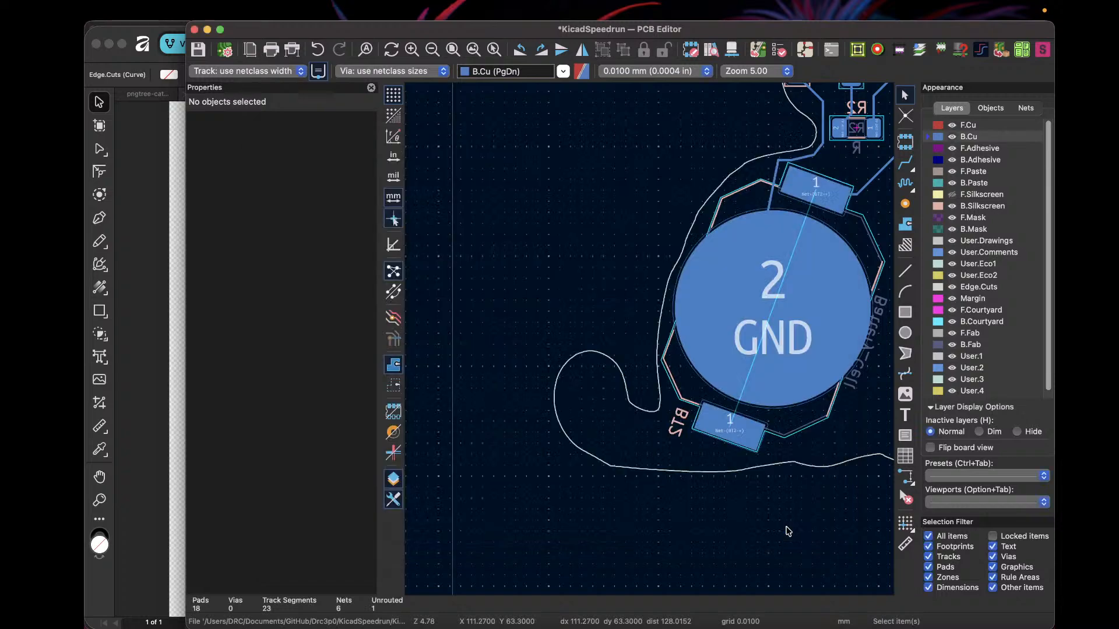
Step: Apply the font Metal Gear Solid 2 in bulk to reference designators, values, footprint graphic items, footprint text items and PCB text items
{"action": "scroll", "coordinate": [649, 342], "scroll_direction": "down", "scroll_amount": 3}
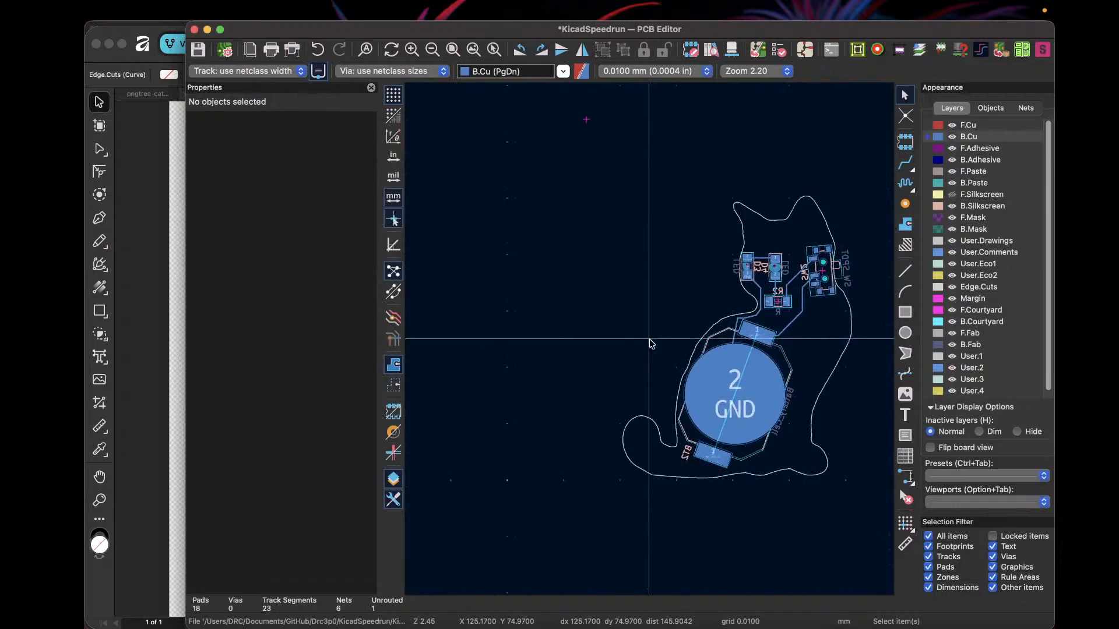
{"action": "left_click", "coordinate": [186, 13]}
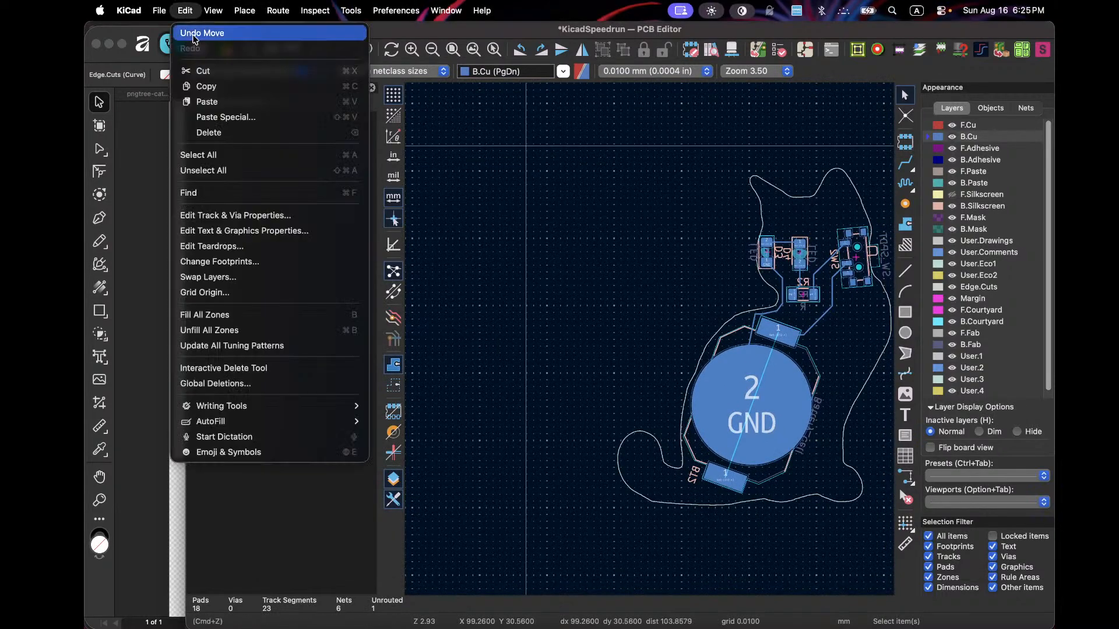
{"action": "left_click", "coordinate": [245, 234]}
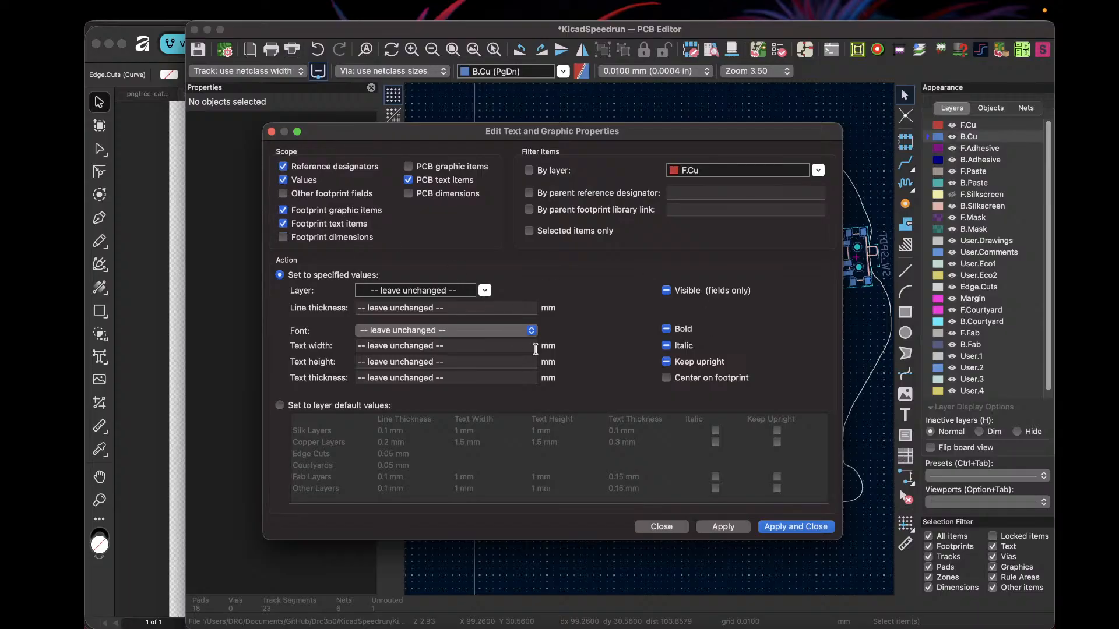
{"action": "left_click", "coordinate": [396, 330]}
{"action": "scroll", "coordinate": [420, 252], "scroll_direction": "up", "scroll_amount": 10}
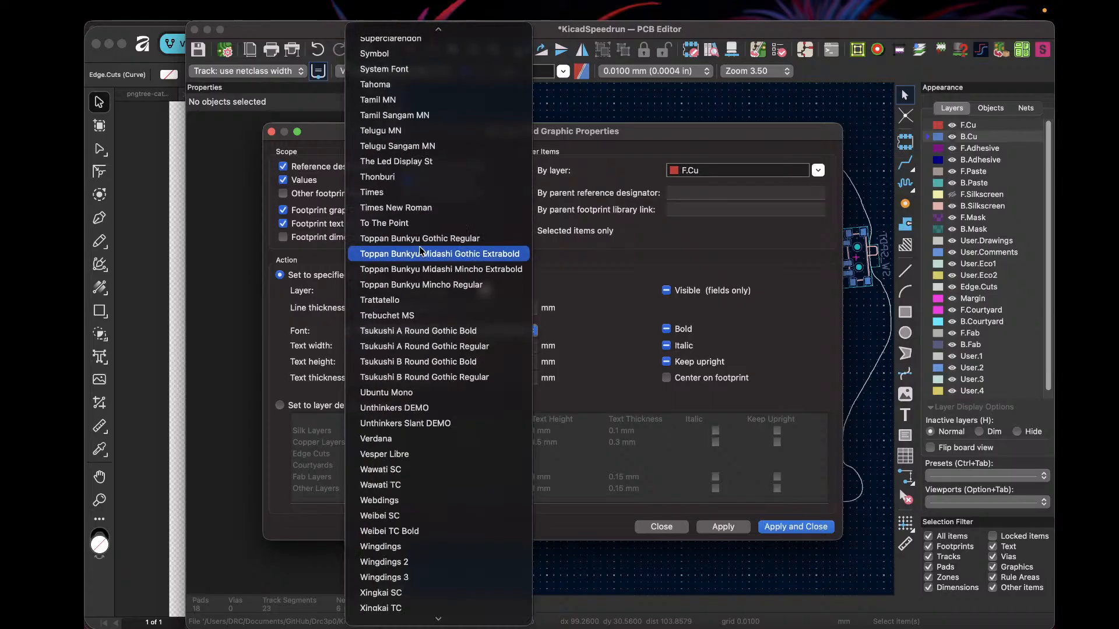
{"action": "scroll", "coordinate": [421, 251], "scroll_direction": "up", "scroll_amount": 15}
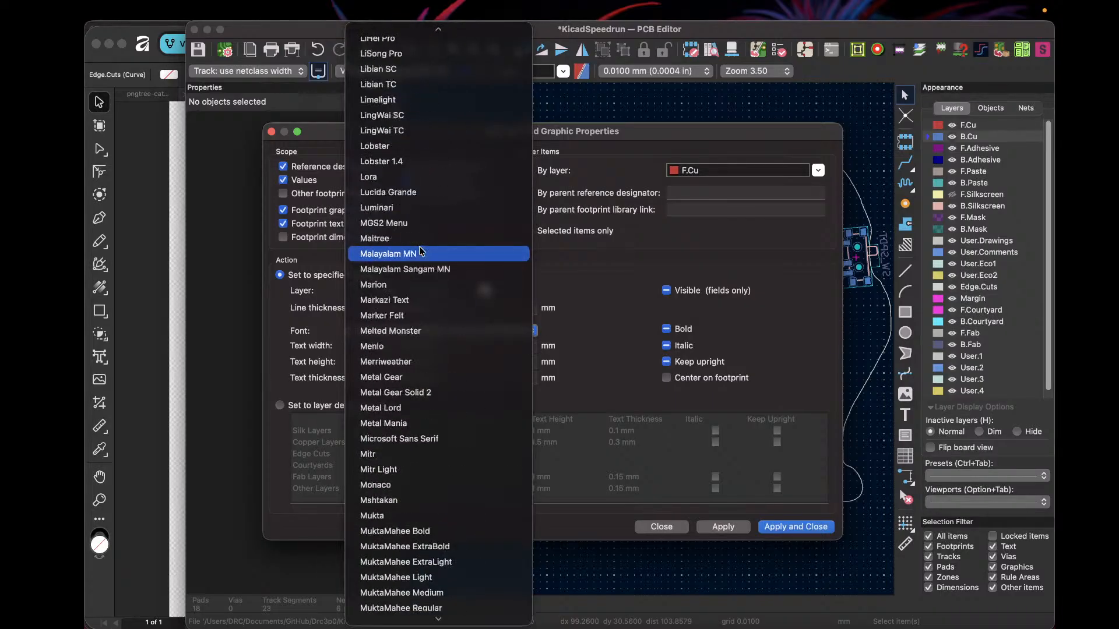
{"action": "left_click", "coordinate": [413, 426]}
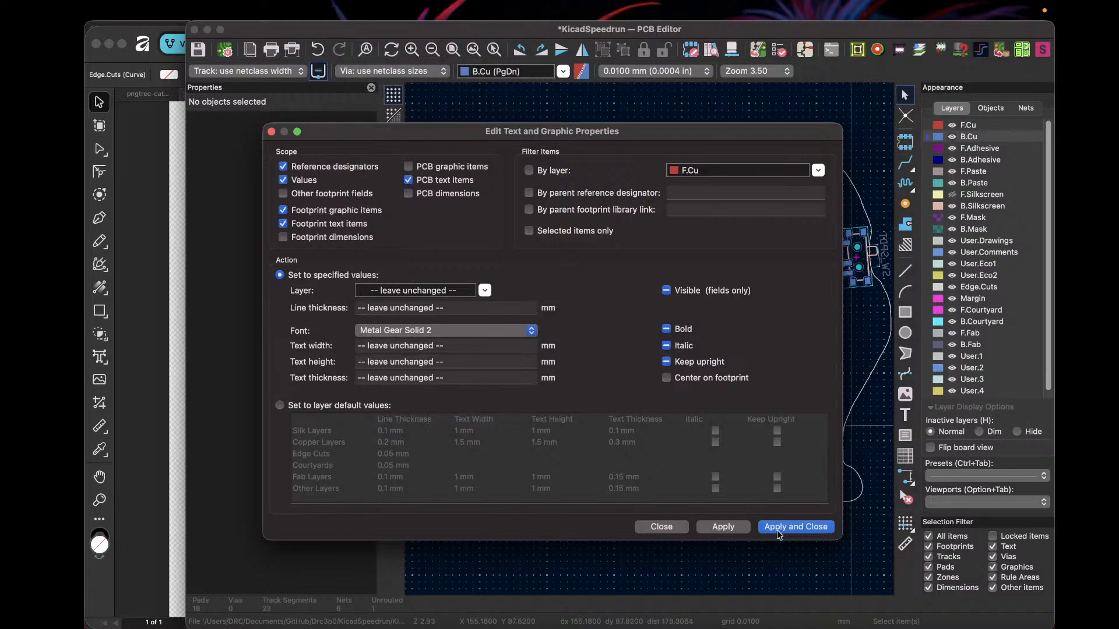
{"action": "left_click", "coordinate": [795, 527]}
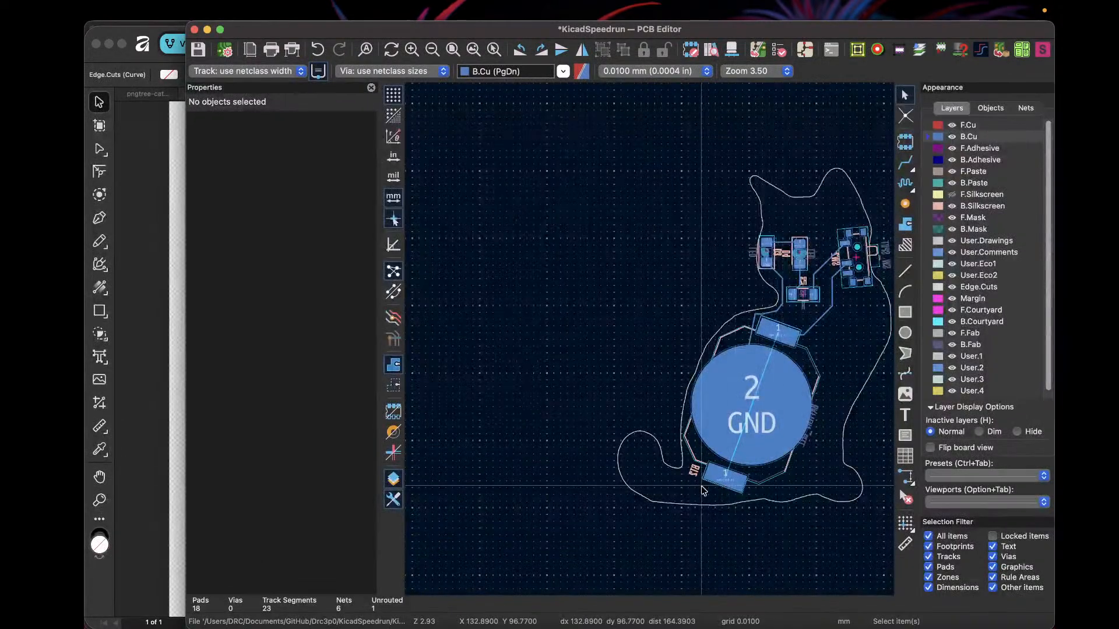
Step: Move the D4 reference text above D4's pad 1 and the D3 reference text above D3's pad 2, to about X 142.95, Y 58.99 mm
{"action": "scroll", "coordinate": [651, 344], "scroll_direction": "up", "scroll_amount": 8}
{"action": "scroll", "coordinate": [651, 344], "scroll_direction": "down", "scroll_amount": 4}
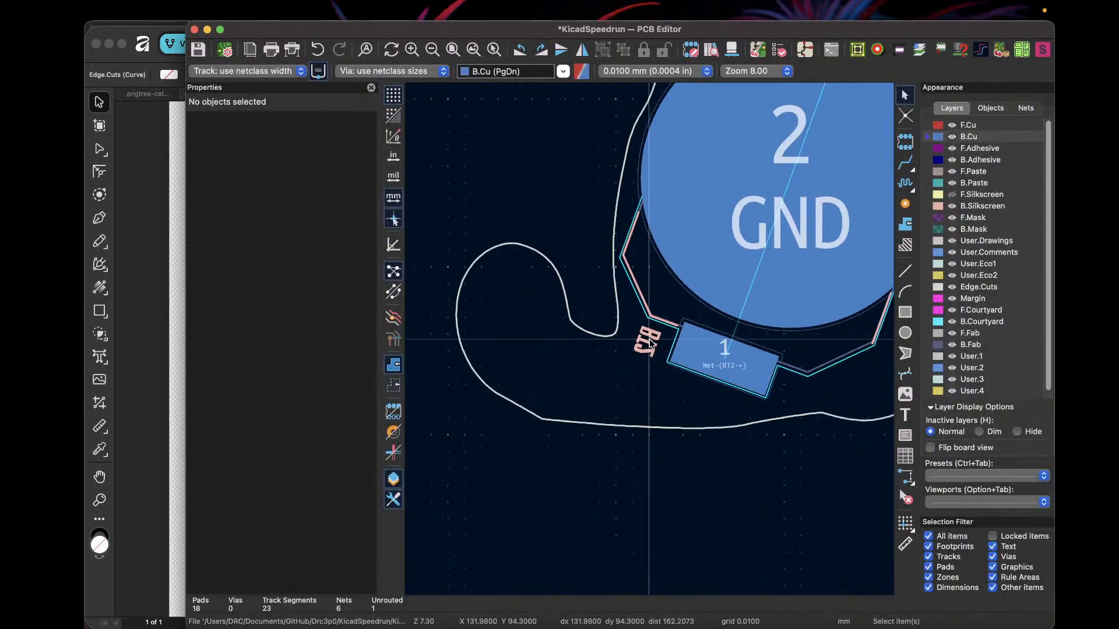
{"action": "scroll", "coordinate": [699, 361], "scroll_direction": "down", "scroll_amount": 6}
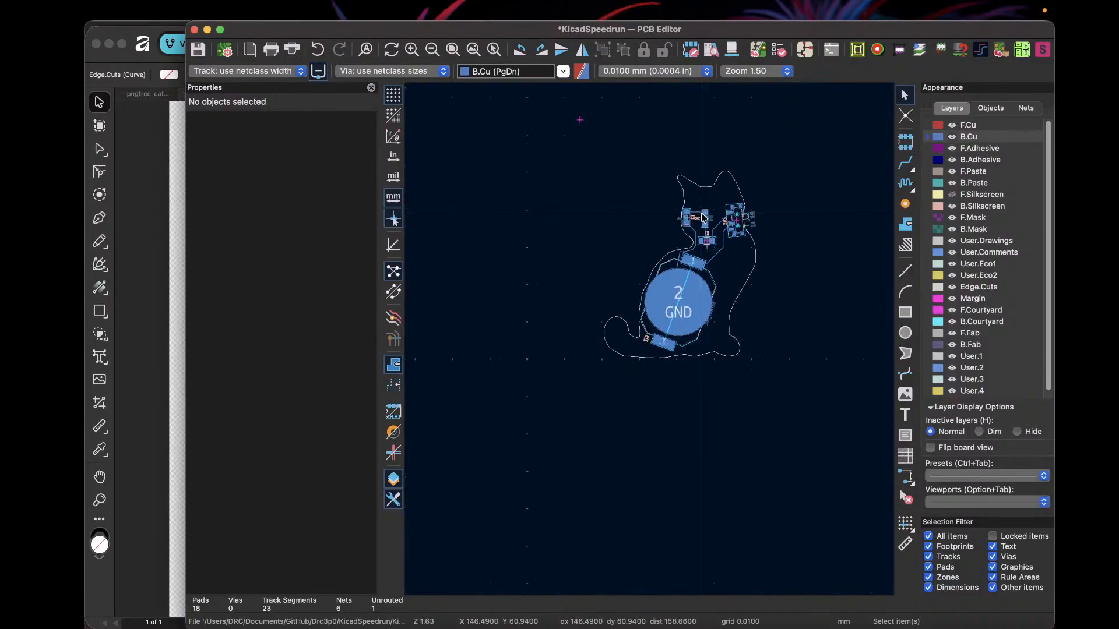
{"action": "scroll", "coordinate": [650, 344], "scroll_direction": "up", "scroll_amount": 6}
{"action": "left_click", "coordinate": [627, 367]}
{"action": "left_click_drag", "start_coordinate": [626, 367], "coordinate": [676, 294]}
{"action": "left_click", "coordinate": [600, 368]}
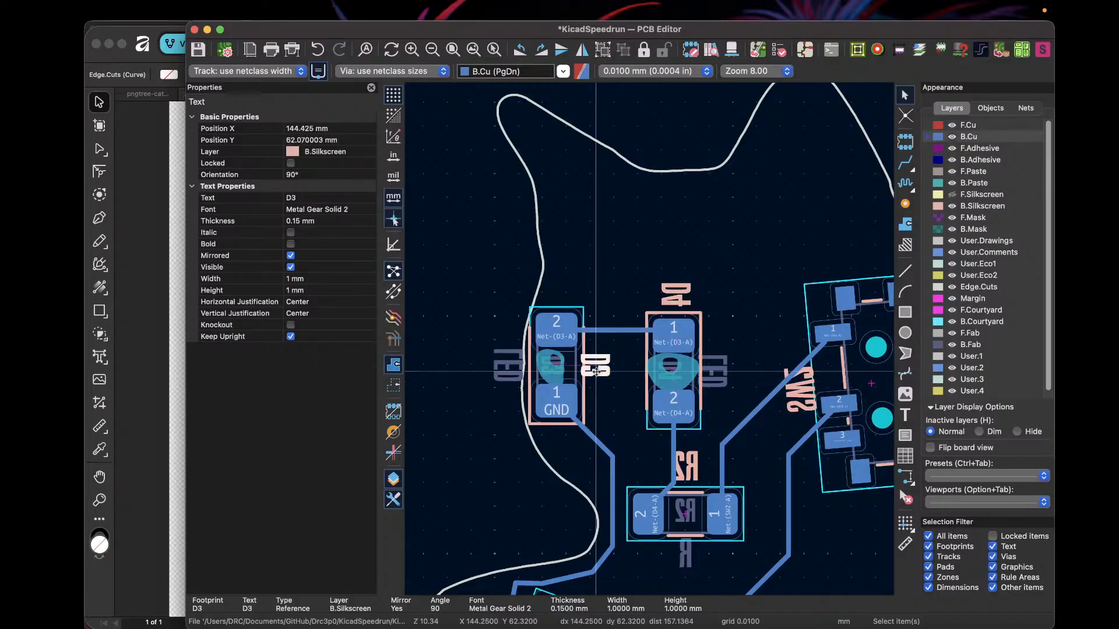
{"action": "left_click_drag", "start_coordinate": [601, 370], "coordinate": [564, 290]}
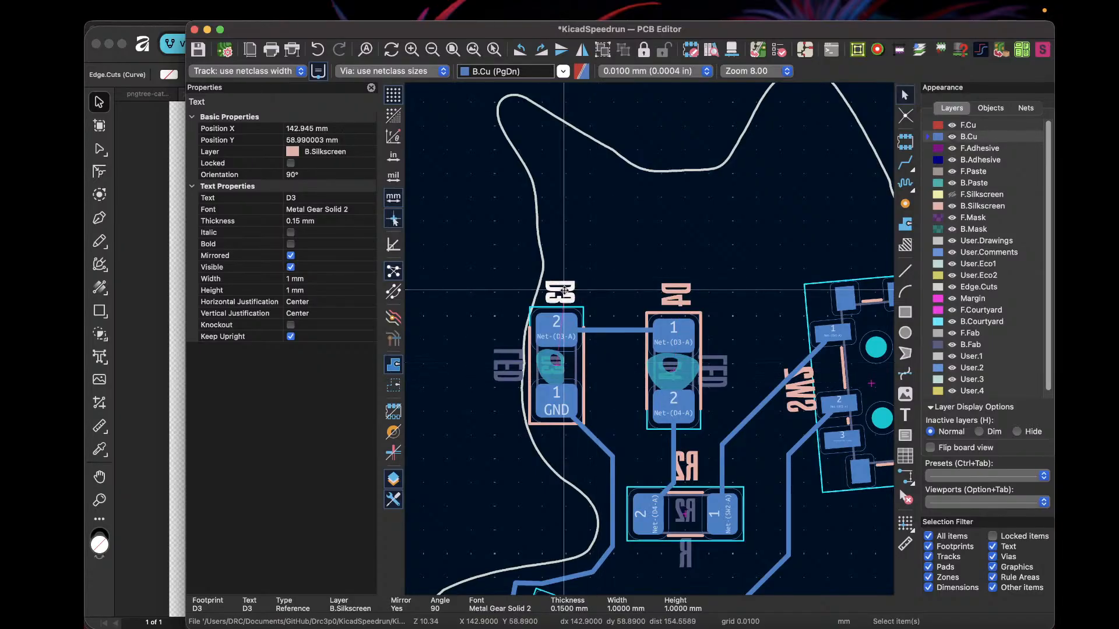
{"action": "key", "text": "Delete"}
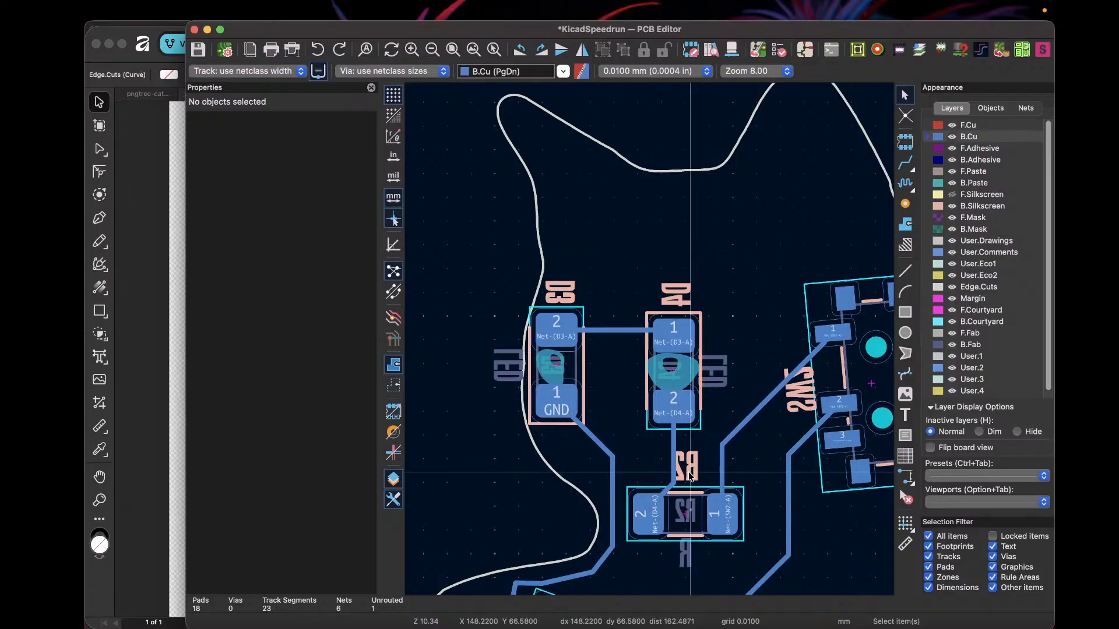
{"action": "left_click", "coordinate": [796, 393]}
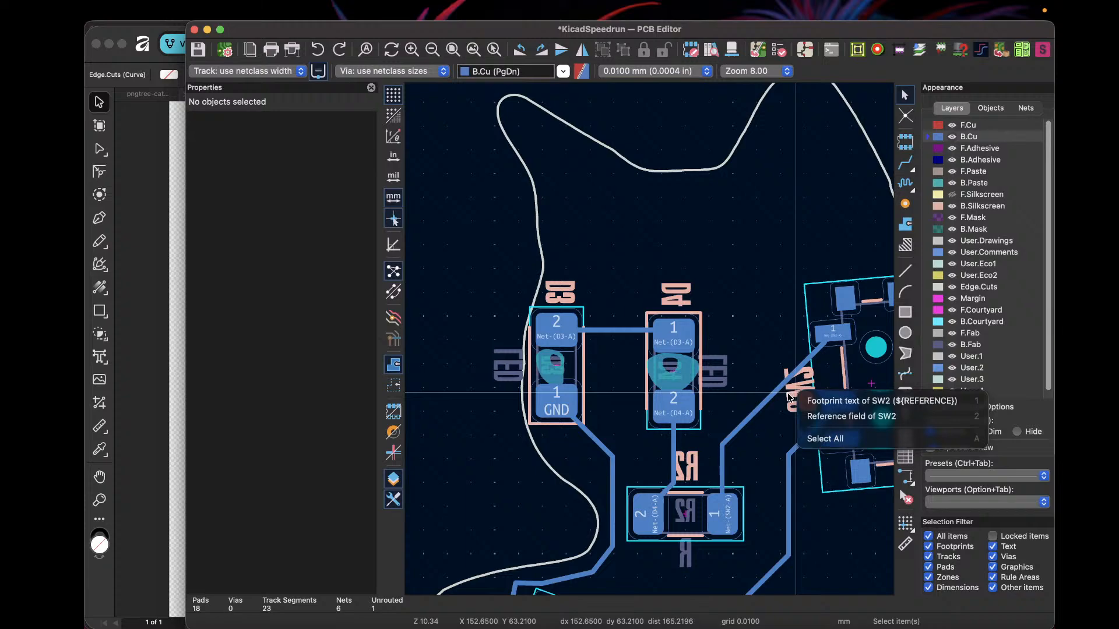
{"action": "key", "text": "Escape"}
{"action": "scroll", "coordinate": [680, 307], "scroll_direction": "up", "scroll_amount": 5}
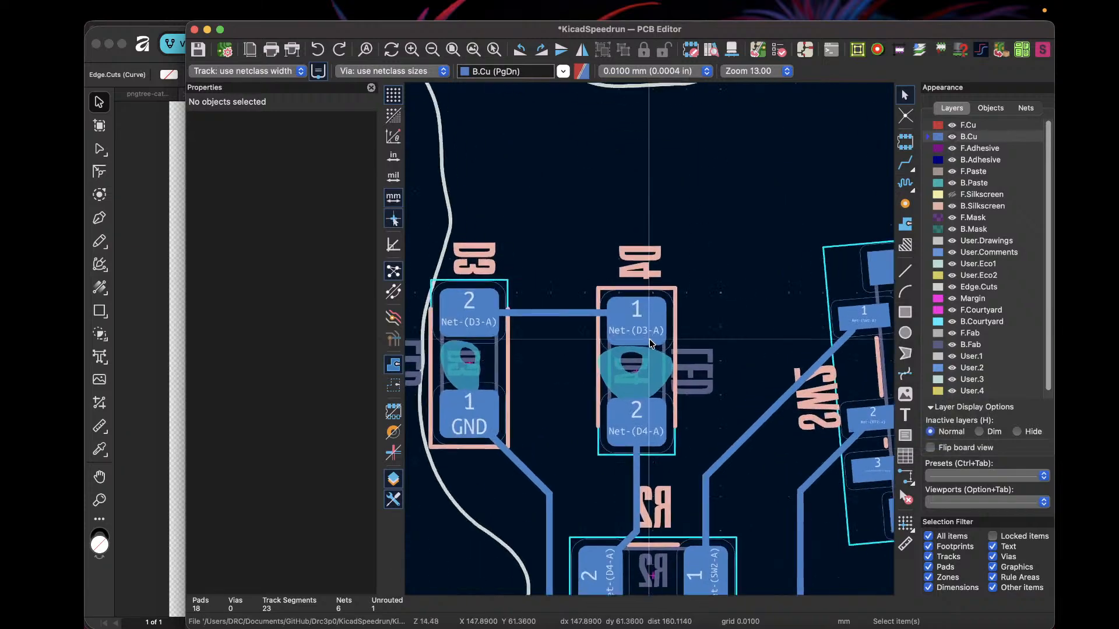
{"action": "scroll", "coordinate": [533, 364], "scroll_direction": "up", "scroll_amount": 4}
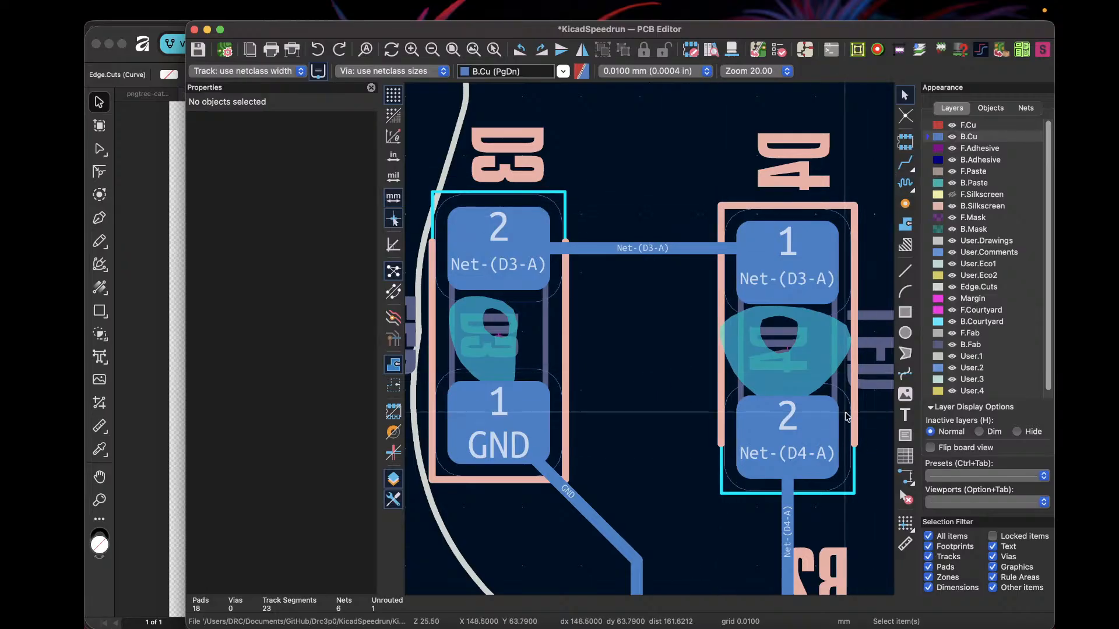
{"action": "scroll", "coordinate": [734, 470], "scroll_direction": "down", "scroll_amount": 4}
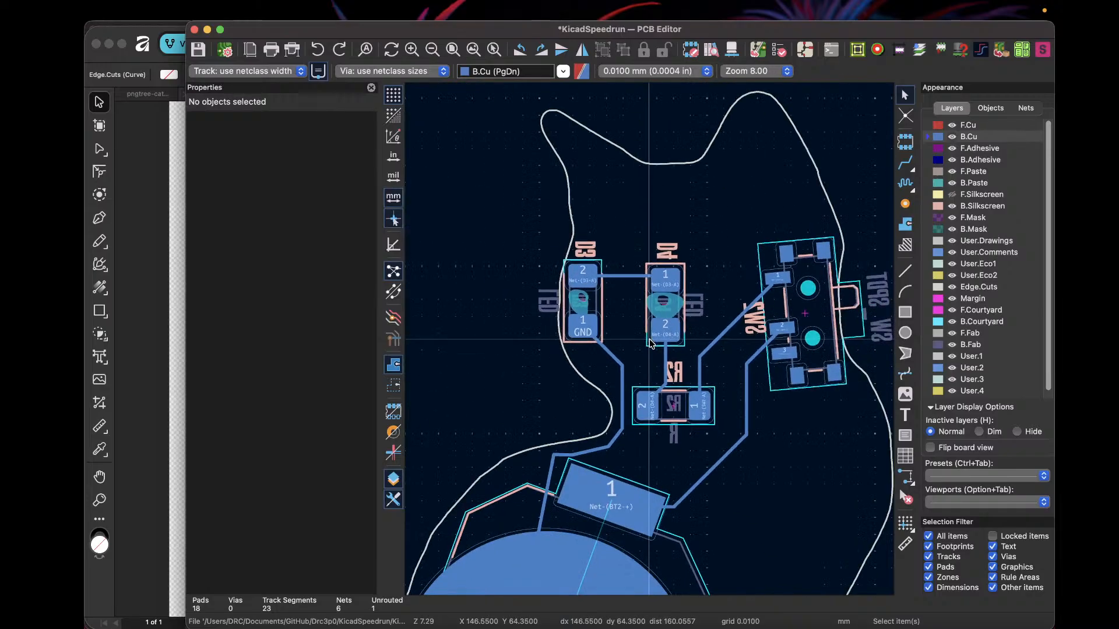
{"action": "left_click", "coordinate": [752, 321]}
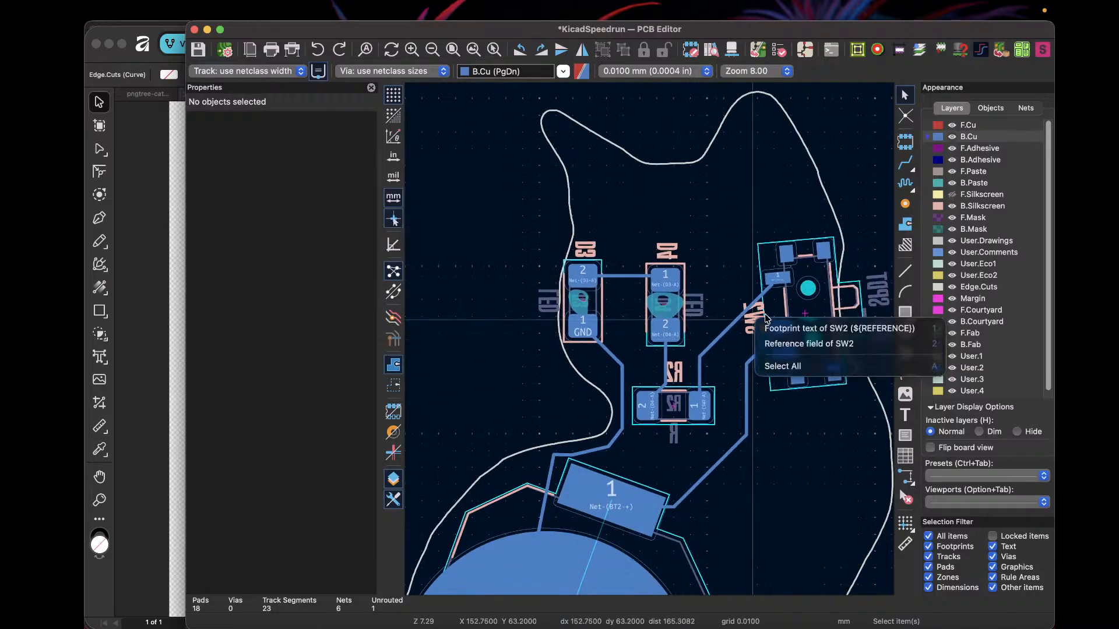
{"action": "left_click", "coordinate": [712, 364]}
Step: Check the BT2 reference text beside the battery's lower pad 1 and save the board
{"action": "scroll", "coordinate": [710, 513], "scroll_direction": "down", "scroll_amount": 3}
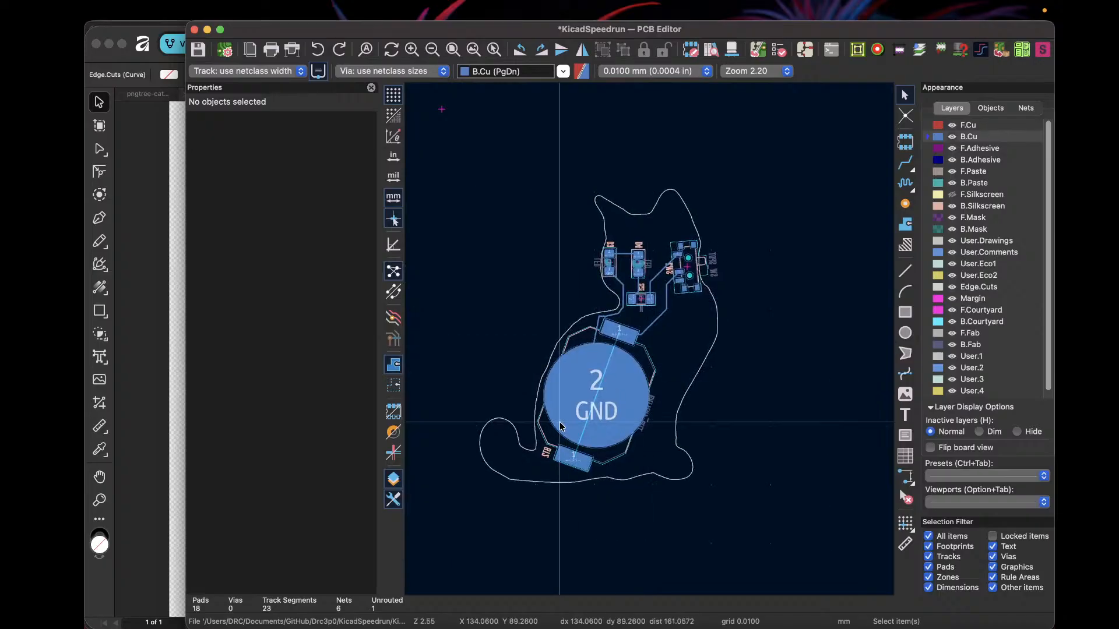
{"action": "scroll", "coordinate": [603, 449], "scroll_direction": "up", "scroll_amount": 5}
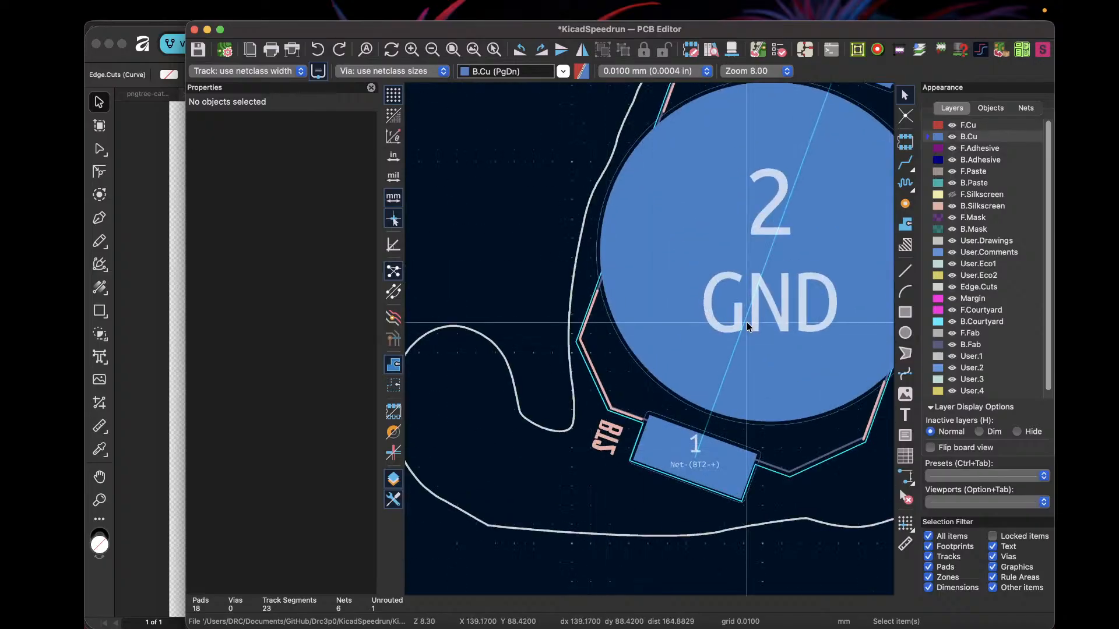
{"action": "scroll", "coordinate": [653, 364], "scroll_direction": "down", "scroll_amount": 5}
{"action": "key", "text": "super+s"}
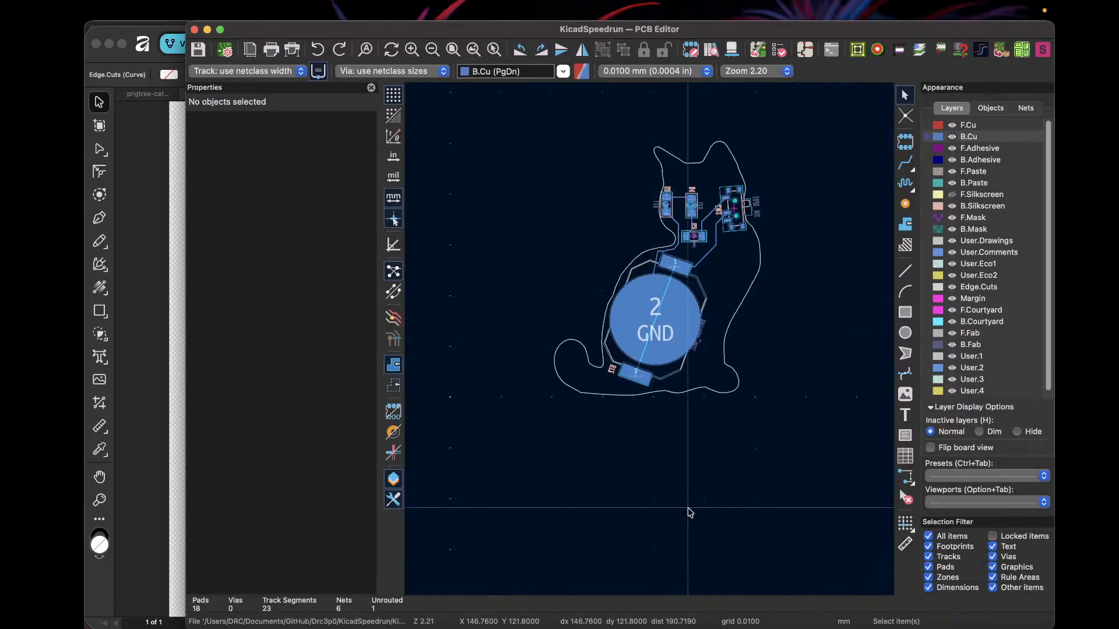
Step: Look over the whole board and briefly toggle the visibility of the F.Silkscreen layer, leaving it hidden
{"action": "scroll", "coordinate": [650, 343], "scroll_direction": "up", "scroll_amount": 3}
{"action": "scroll", "coordinate": [651, 344], "scroll_direction": "down", "scroll_amount": 3}
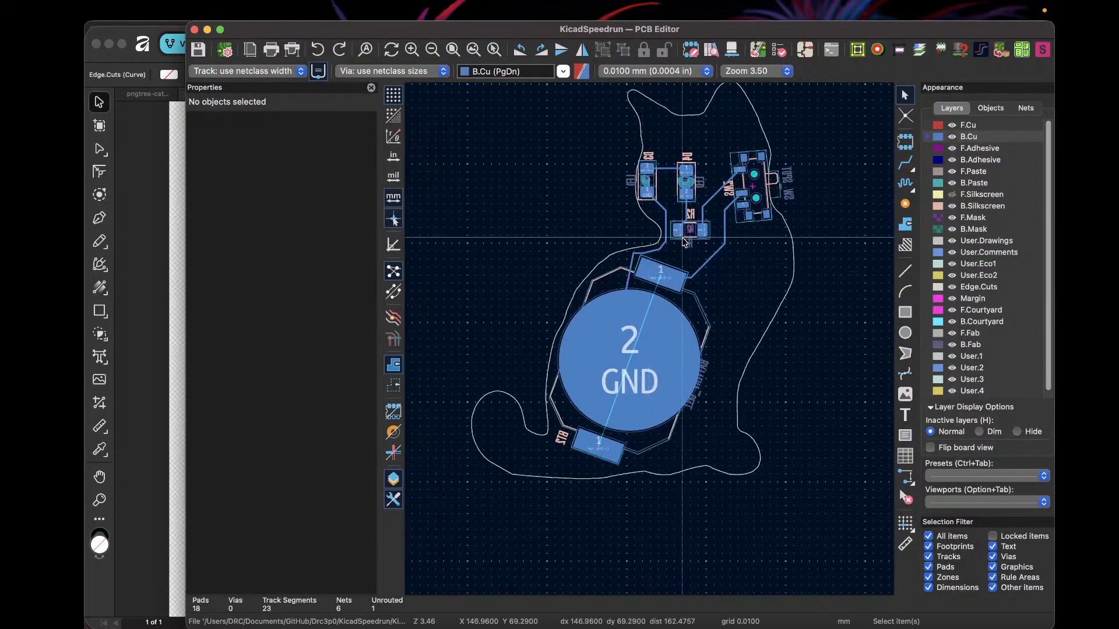
{"action": "scroll", "coordinate": [651, 344], "scroll_direction": "up", "scroll_amount": 3}
{"action": "scroll", "coordinate": [651, 344], "scroll_direction": "down", "scroll_amount": 2}
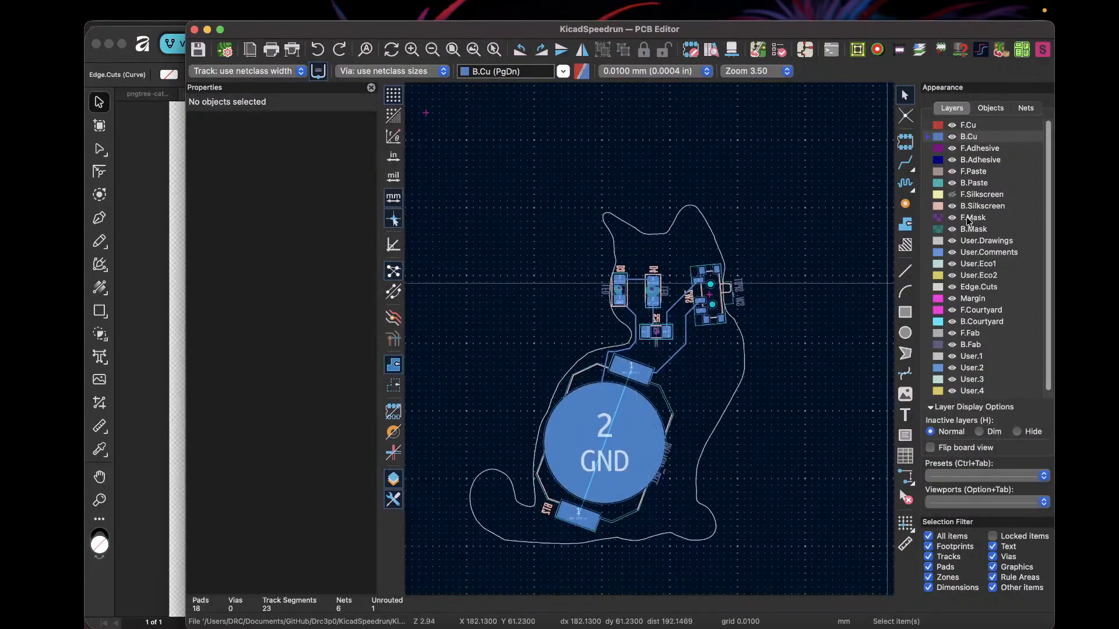
{"action": "left_click", "coordinate": [952, 196]}
{"action": "left_click", "coordinate": [953, 196]}
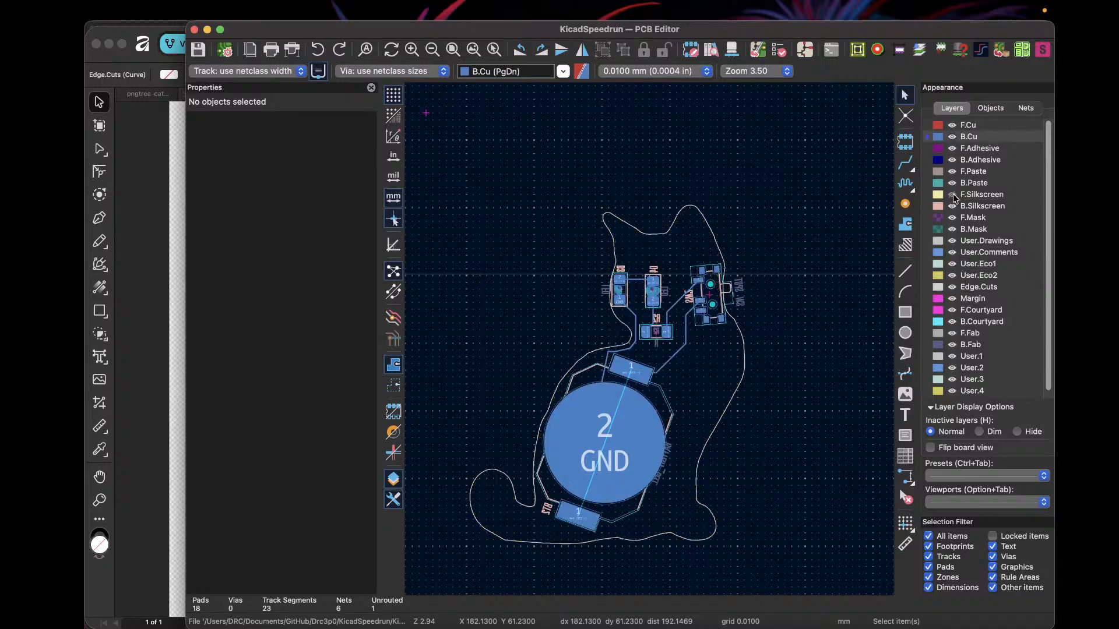
Step: Run the design rules check on the board with all zones refilled, keeping the board's markers in view
{"action": "mouse_move", "coordinate": [285, 4]}
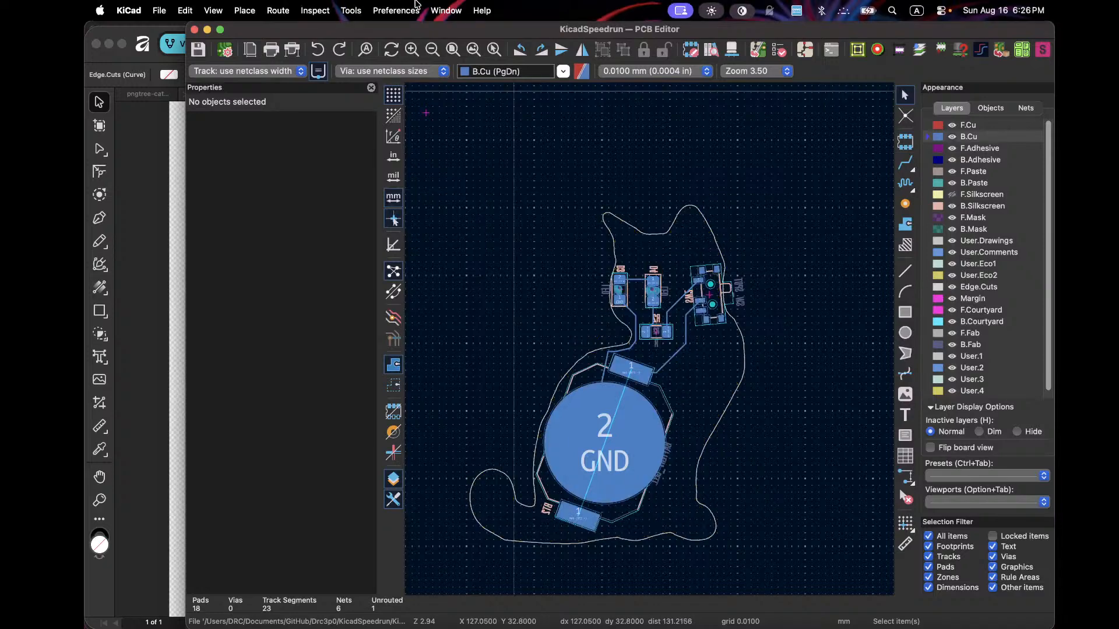
{"action": "left_click", "coordinate": [315, 10]}
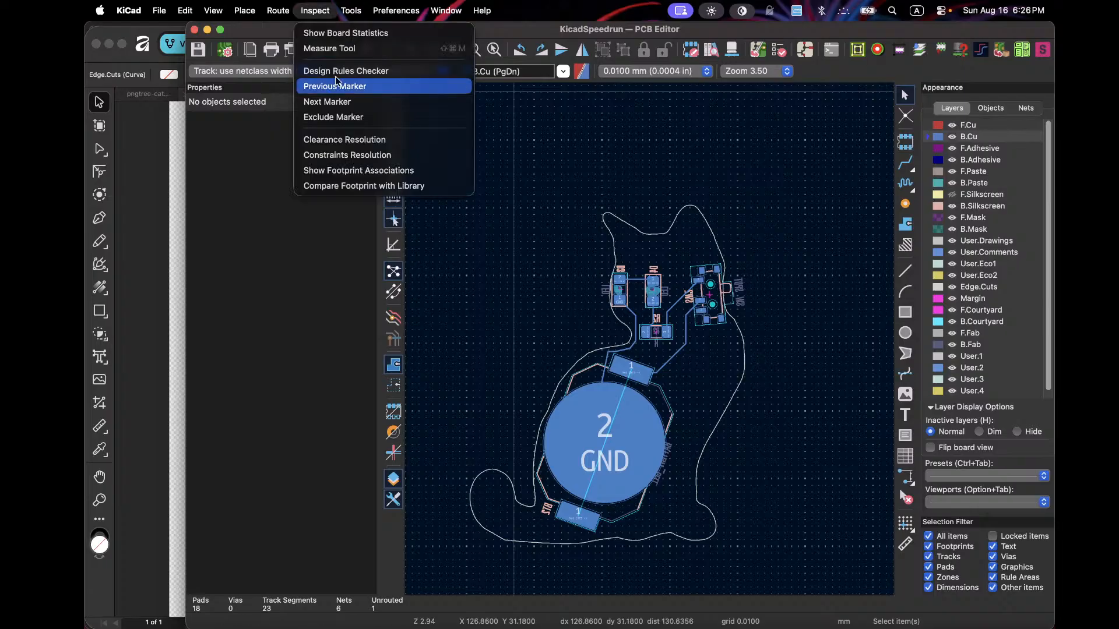
{"action": "left_click", "coordinate": [399, 73]}
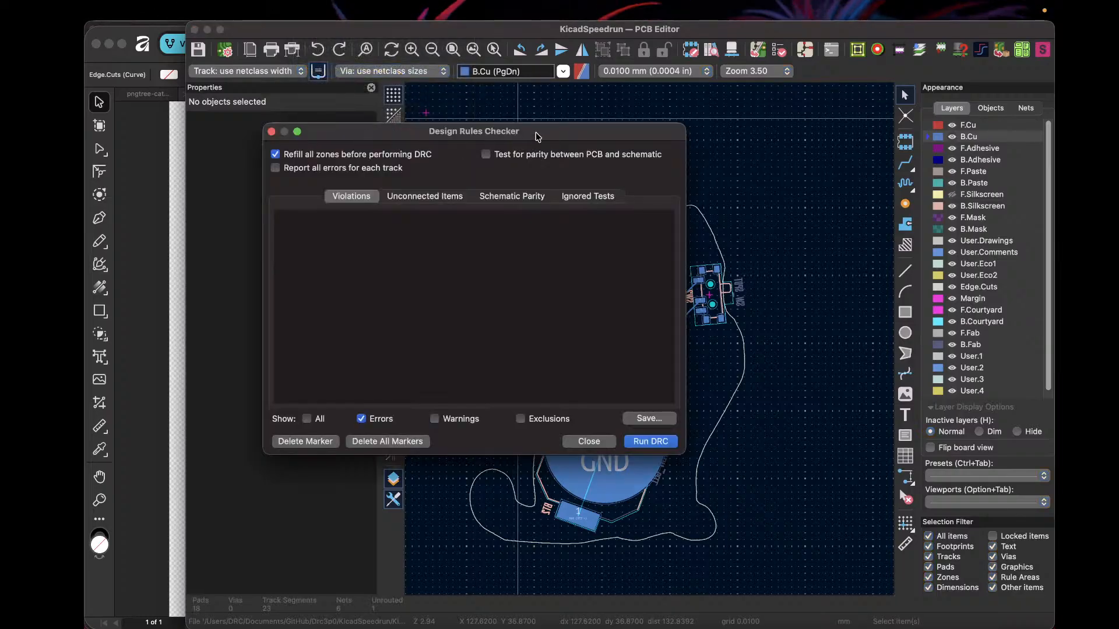
{"action": "left_click_drag", "start_coordinate": [534, 134], "coordinate": [552, 120]}
{"action": "left_click", "coordinate": [671, 426]}
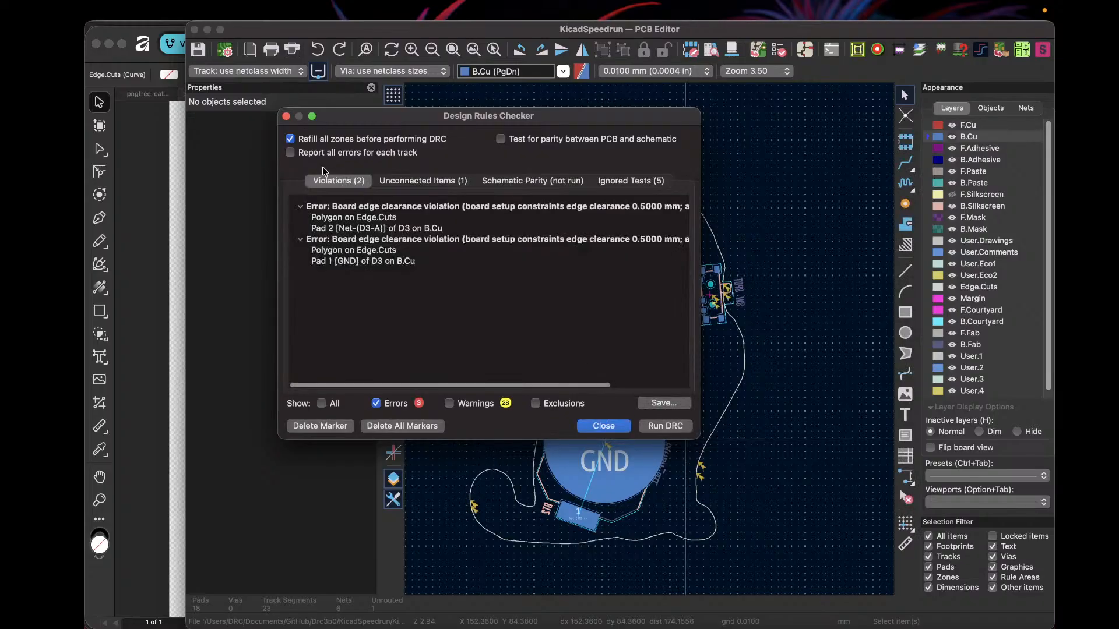
{"action": "left_click_drag", "start_coordinate": [418, 120], "coordinate": [903, 137]}
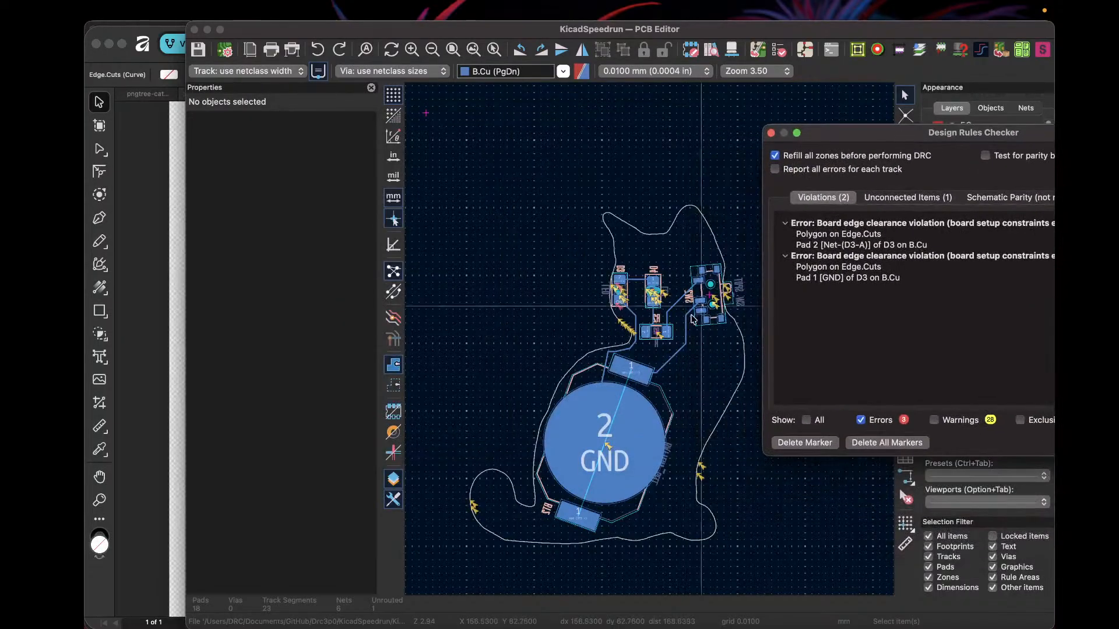
Step: Examine the violation markers around D3 and the adjacent board edge, briefly including warnings in the violations list
{"action": "scroll", "coordinate": [622, 300], "scroll_direction": "up", "scroll_amount": 6}
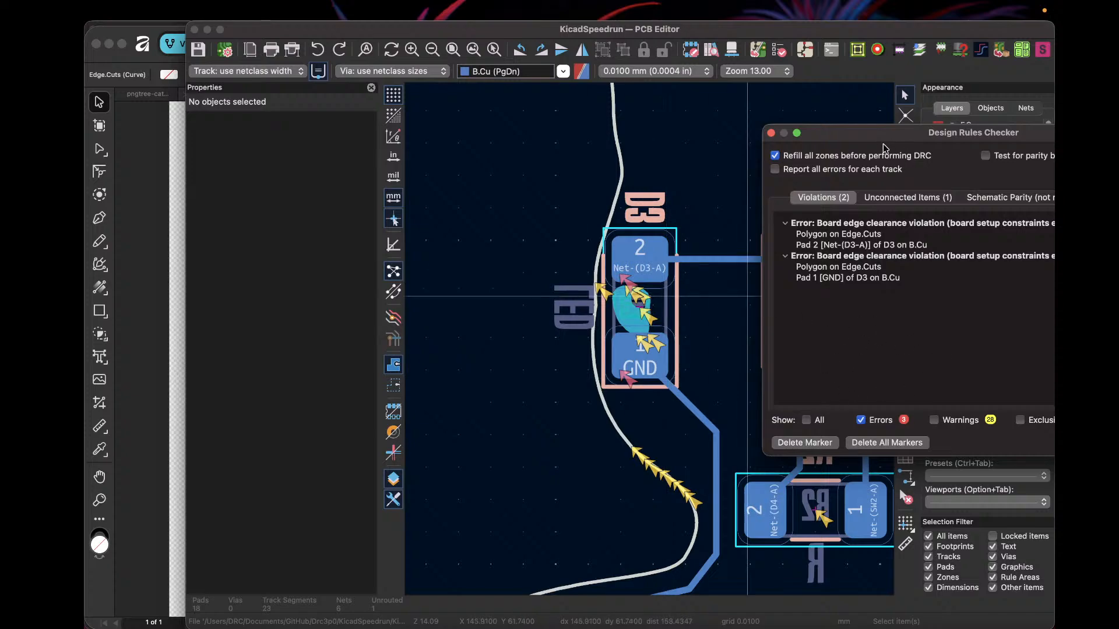
{"action": "left_click_drag", "start_coordinate": [879, 140], "coordinate": [737, 103]}
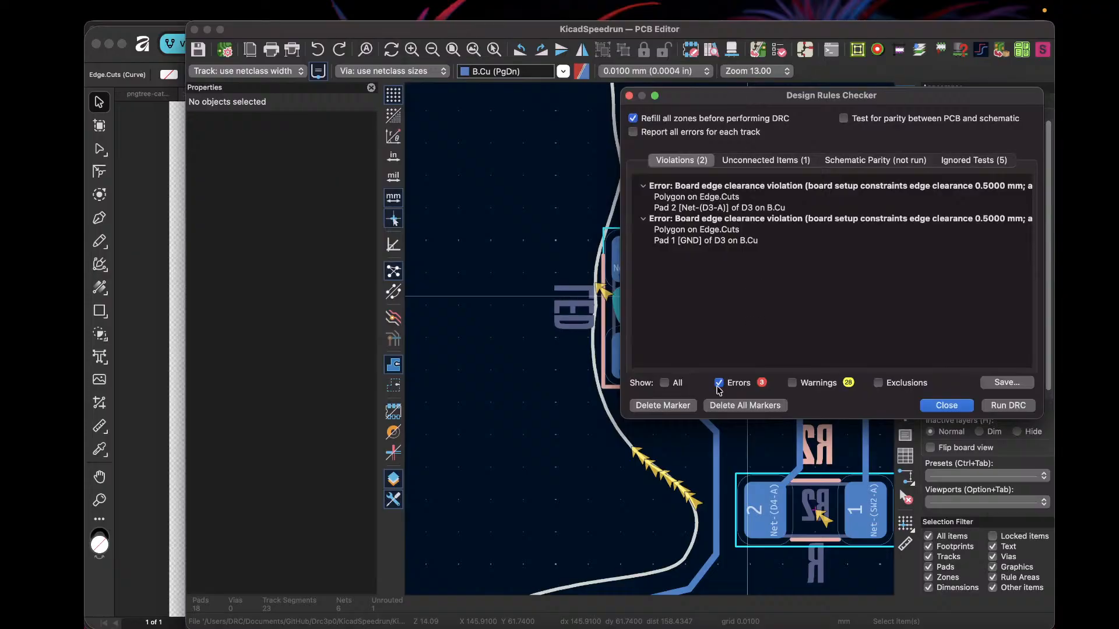
{"action": "left_click", "coordinate": [791, 383]}
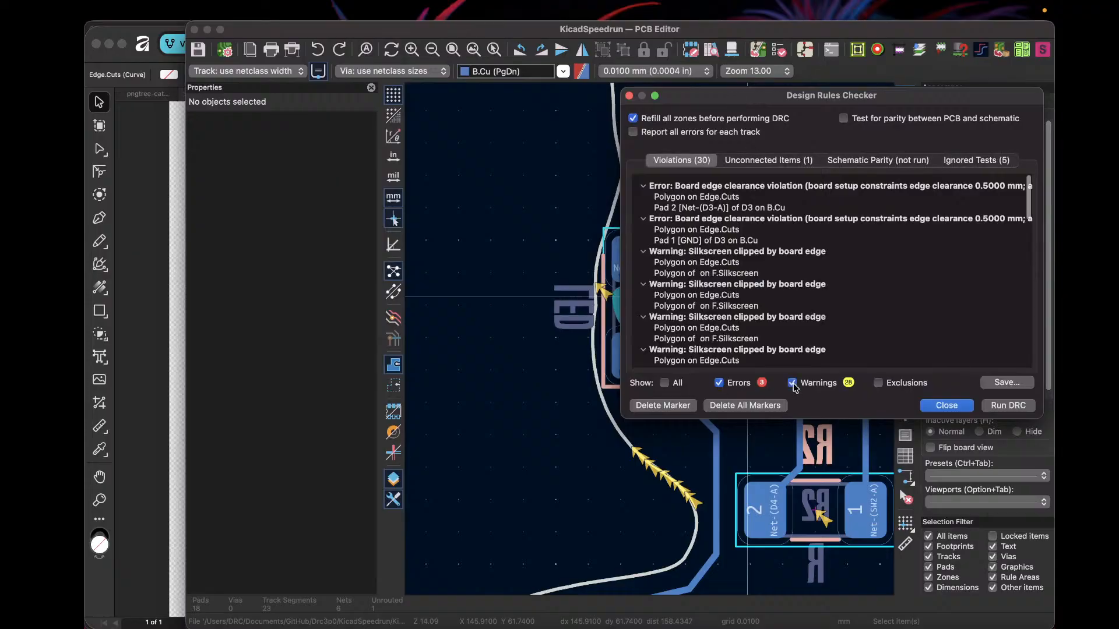
{"action": "left_click", "coordinate": [792, 382]}
{"action": "left_click_drag", "start_coordinate": [715, 100], "coordinate": [863, 107]}
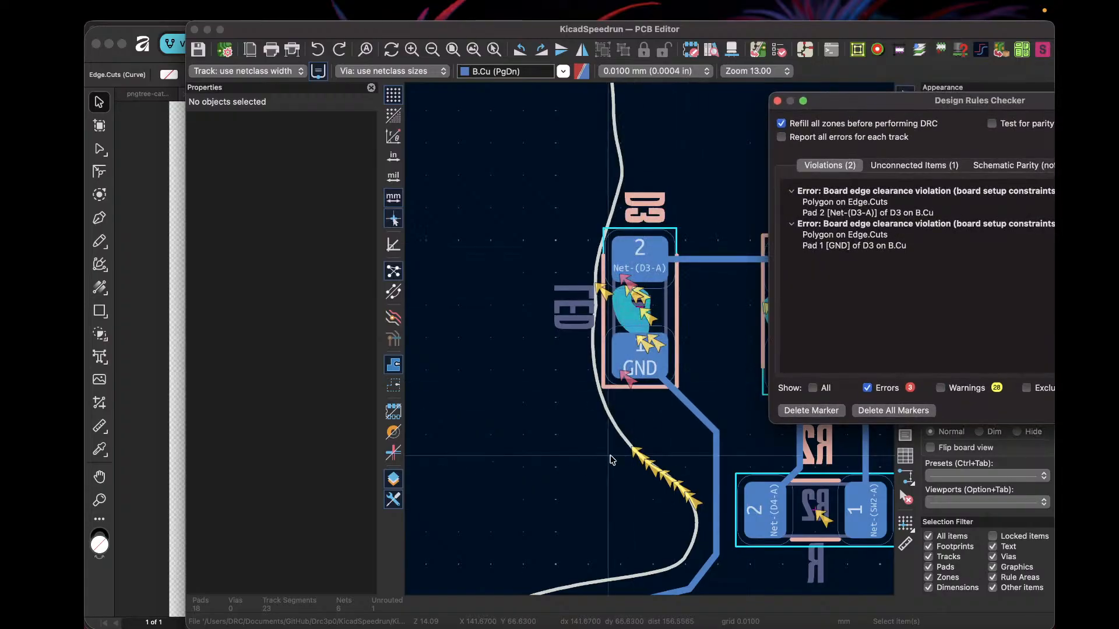
{"action": "scroll", "coordinate": [650, 344], "scroll_direction": "down", "scroll_amount": 5}
{"action": "scroll", "coordinate": [651, 344], "scroll_direction": "up", "scroll_amount": 5}
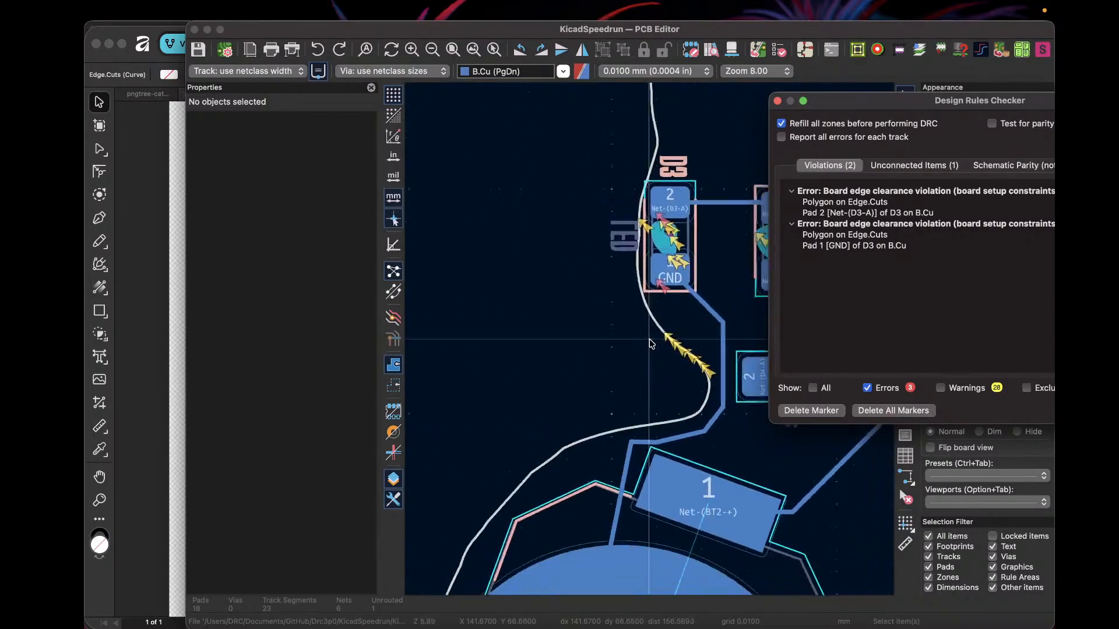
{"action": "scroll", "coordinate": [651, 344], "scroll_direction": "up", "scroll_amount": 3}
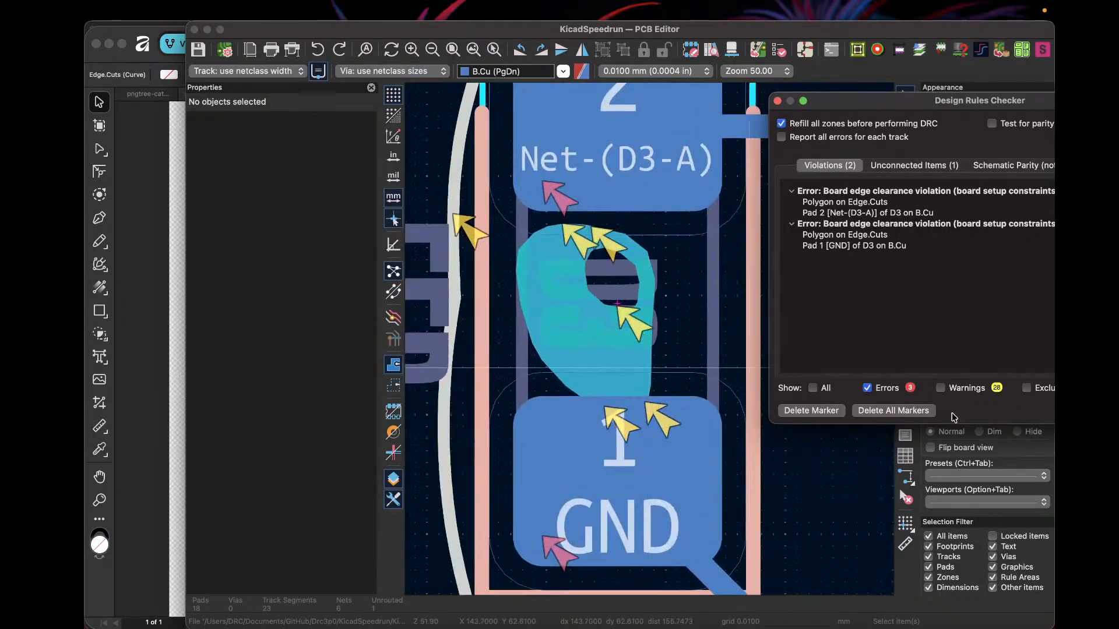
{"action": "left_click", "coordinate": [940, 388]}
{"action": "left_click", "coordinate": [940, 388]}
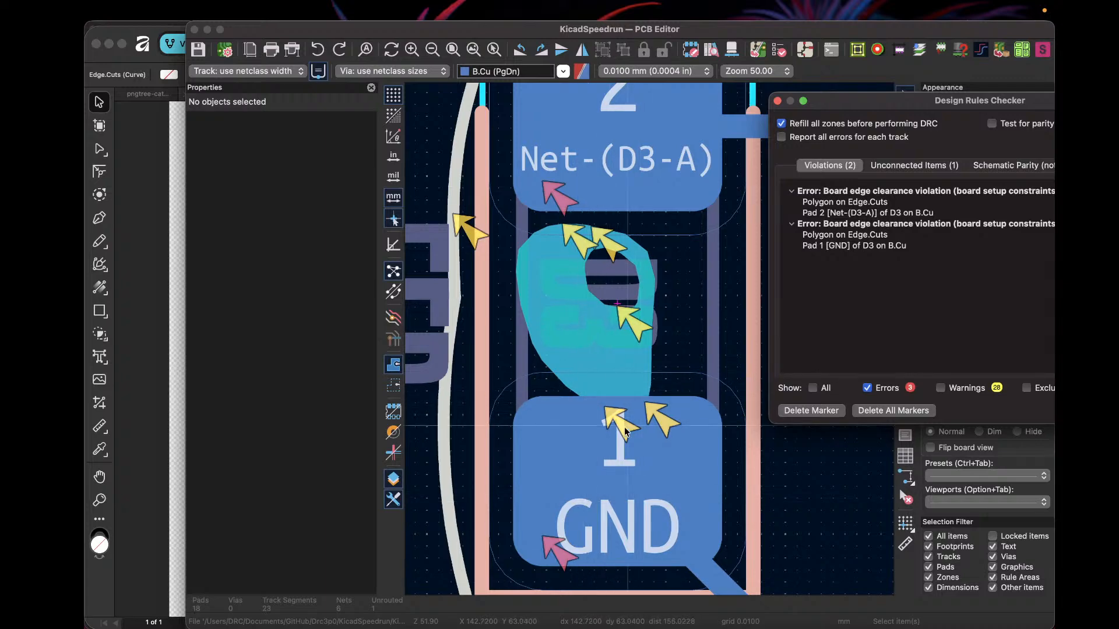
Step: Examine the violation markers on D4 and where SW2's outline crosses the board edge
{"action": "scroll", "coordinate": [627, 418], "scroll_direction": "down", "scroll_amount": 10}
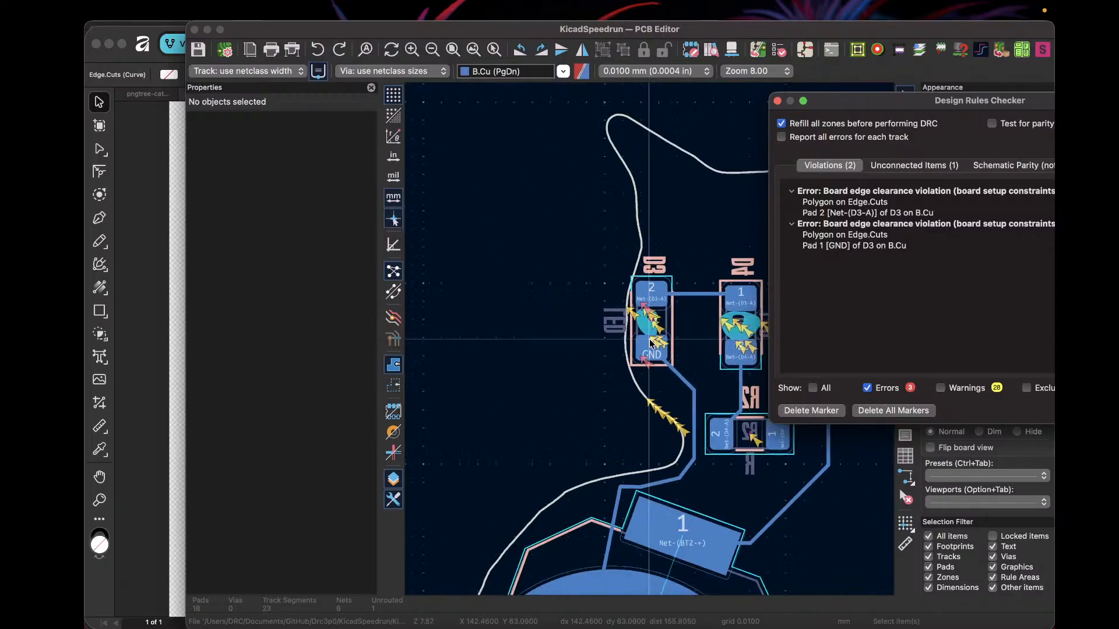
{"action": "scroll", "coordinate": [721, 336], "scroll_direction": "up", "scroll_amount": 10}
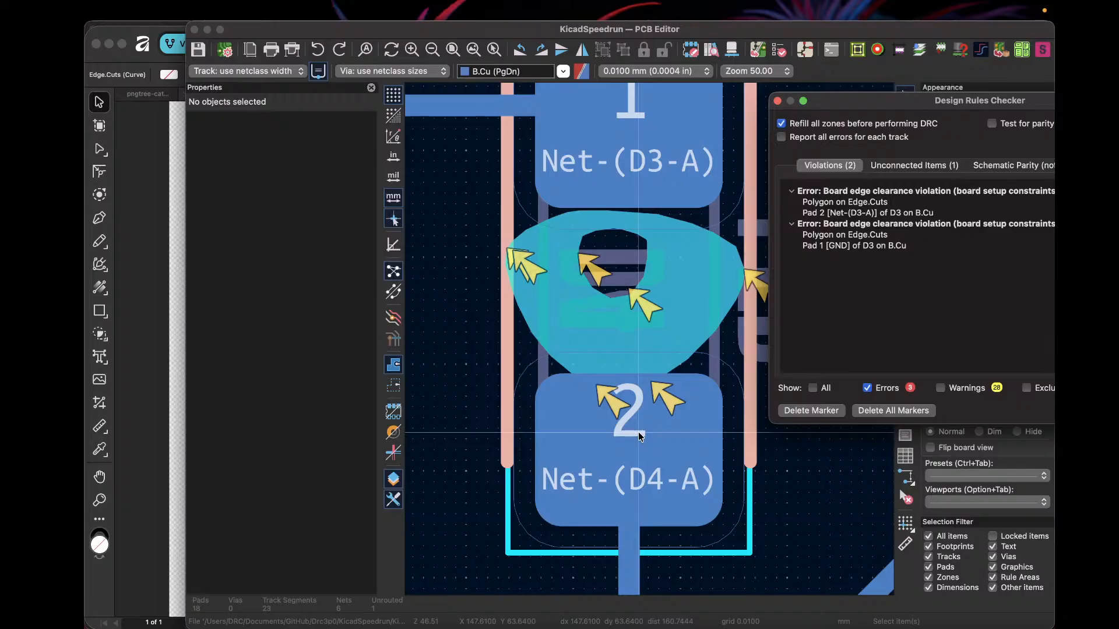
{"action": "scroll", "coordinate": [639, 436], "scroll_direction": "down", "scroll_amount": 11}
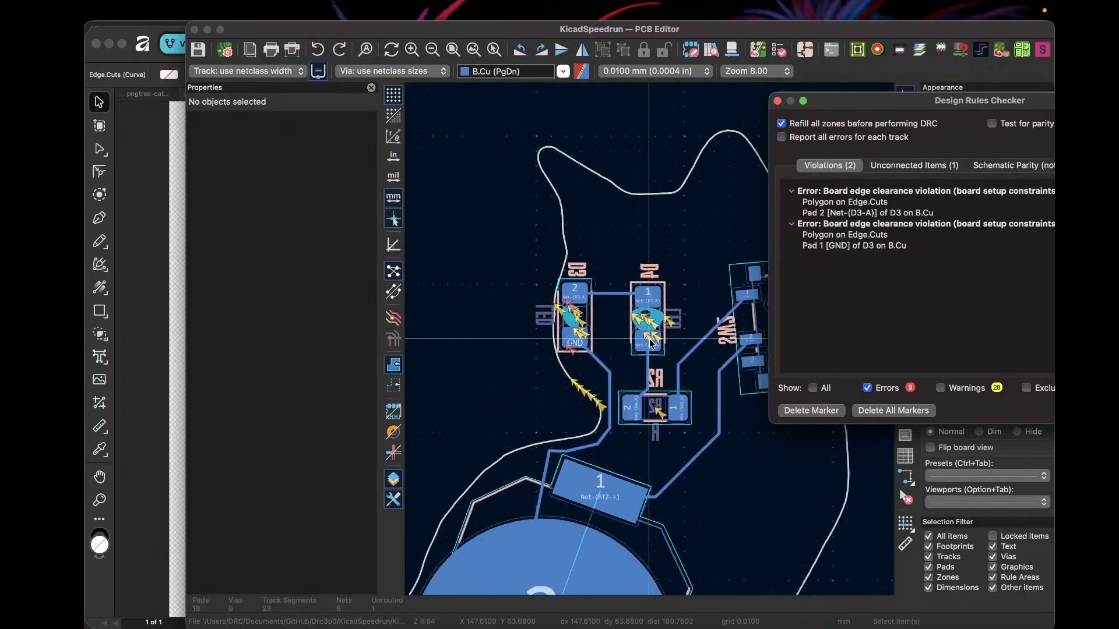
{"action": "scroll", "coordinate": [647, 342], "scroll_direction": "up", "scroll_amount": 7}
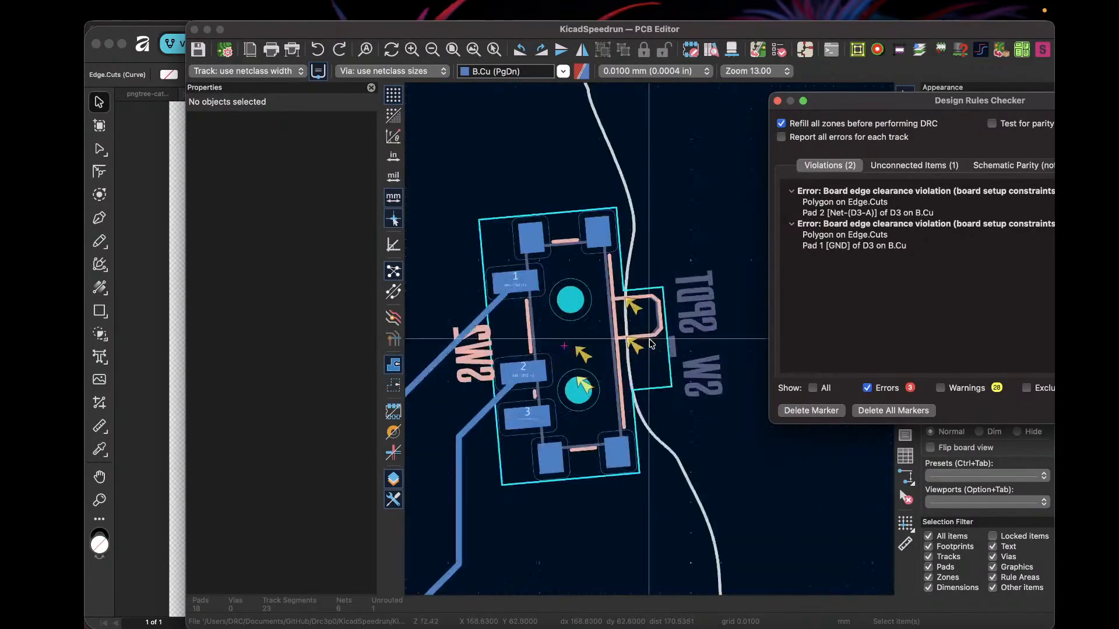
{"action": "scroll", "coordinate": [658, 333], "scroll_direction": "up", "scroll_amount": 2}
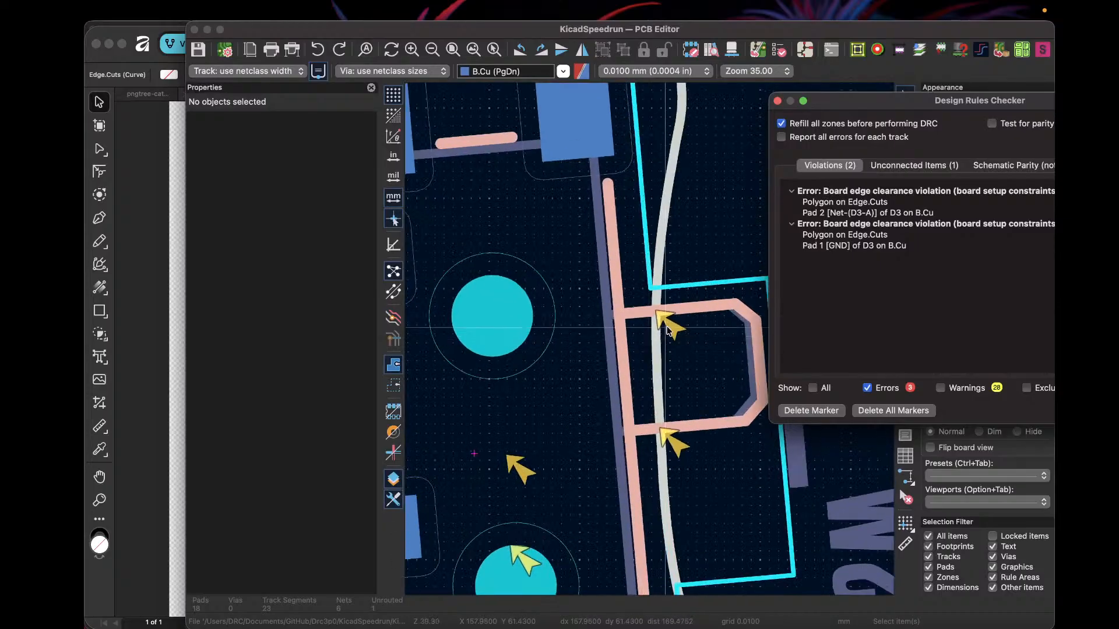
Step: Inspect the upper marker where SW2's silkscreen crosses the board edge and read its entry with warnings listed
{"action": "left_click", "coordinate": [670, 328]}
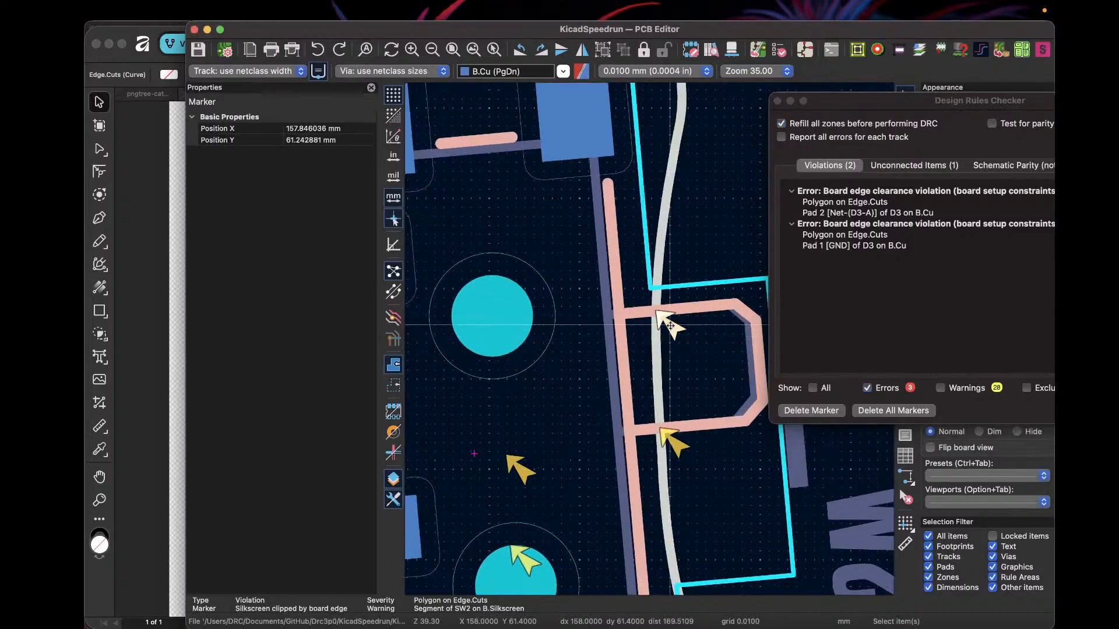
{"action": "left_click", "coordinate": [941, 390]}
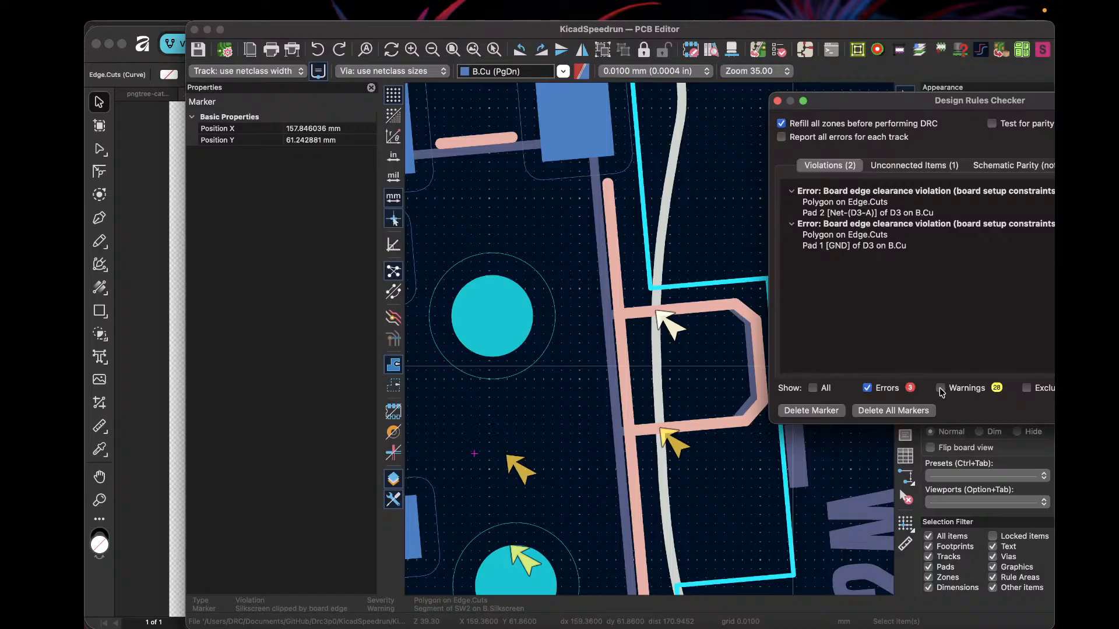
{"action": "left_click", "coordinate": [941, 388]}
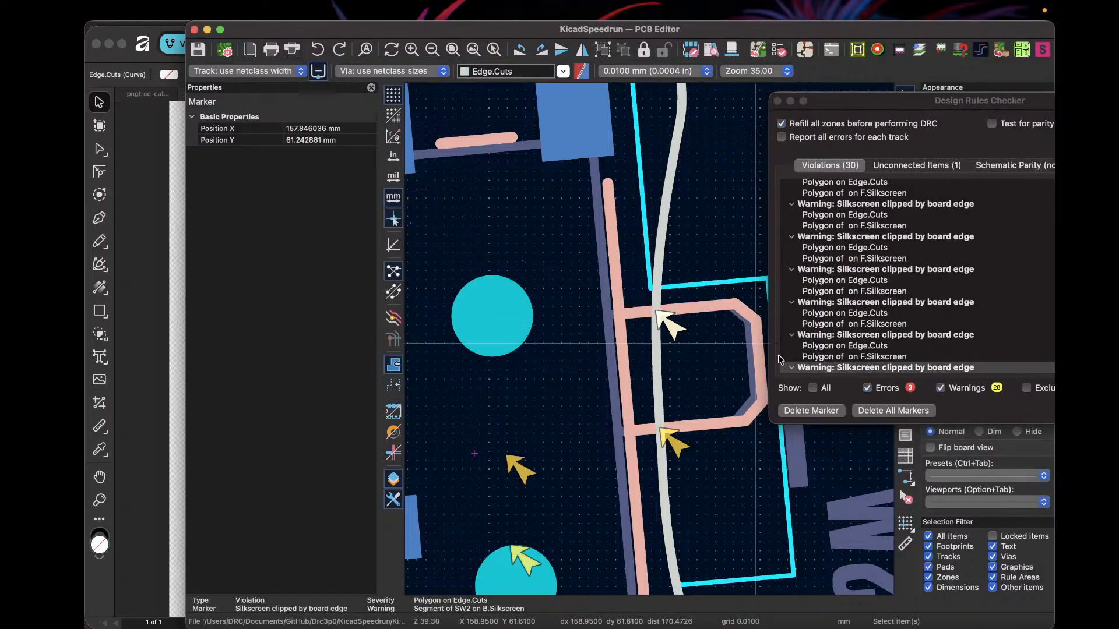
{"action": "scroll", "coordinate": [976, 361], "scroll_direction": "down", "scroll_amount": 2}
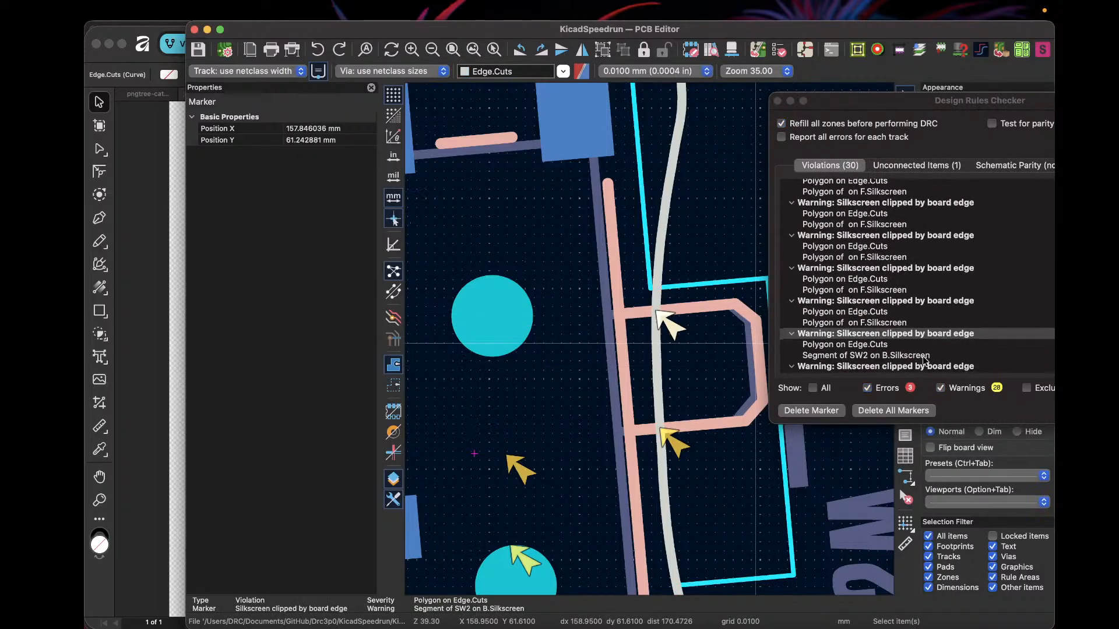
Step: Inspect the warning marker on the board edge beside D3, review the listed warnings, and limit the list to errors
{"action": "scroll", "coordinate": [651, 343], "scroll_direction": "down", "scroll_amount": 5}
{"action": "scroll", "coordinate": [650, 343], "scroll_direction": "down", "scroll_amount": 2}
{"action": "scroll", "coordinate": [543, 449], "scroll_direction": "down", "scroll_amount": 2}
{"action": "scroll", "coordinate": [651, 343], "scroll_direction": "up", "scroll_amount": 3}
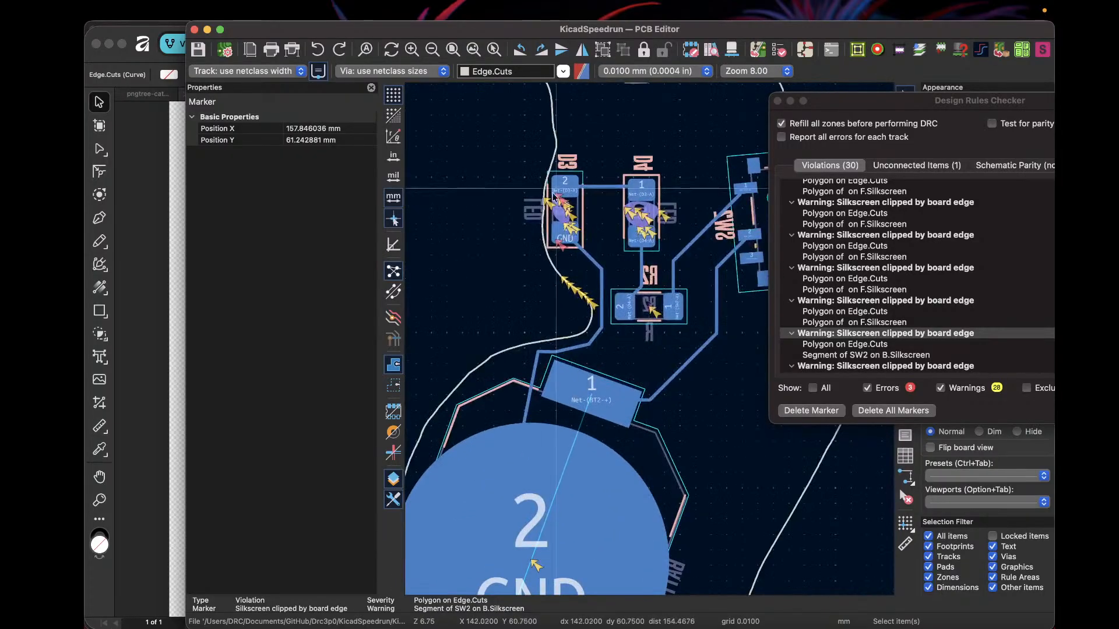
{"action": "scroll", "coordinate": [564, 185], "scroll_direction": "up", "scroll_amount": 5}
{"action": "left_click", "coordinate": [660, 214]}
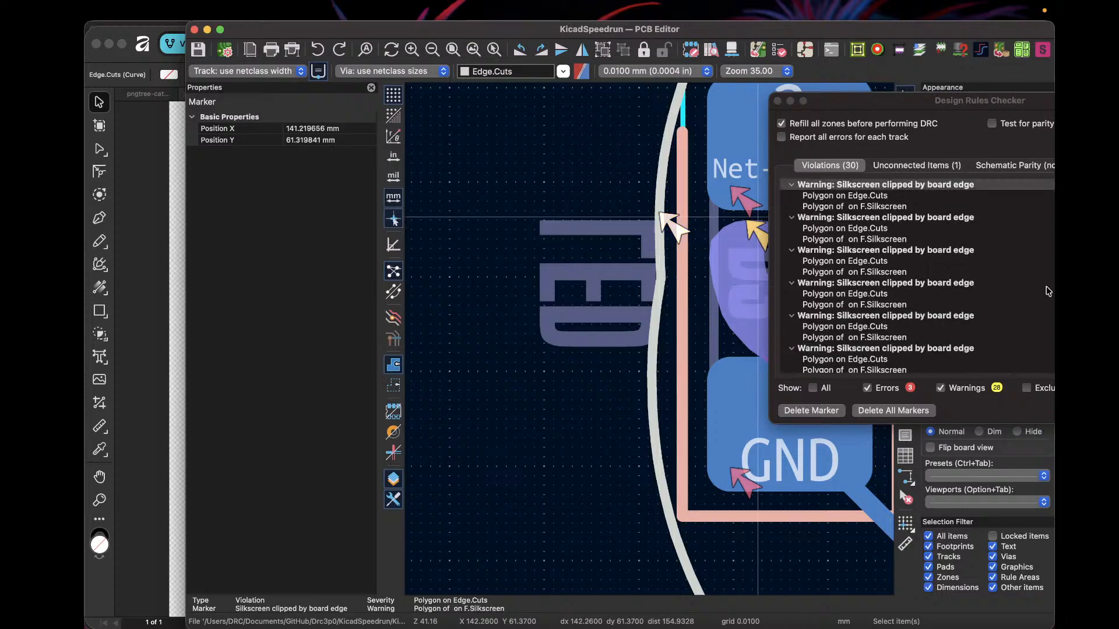
{"action": "scroll", "coordinate": [900, 321], "scroll_direction": "up", "scroll_amount": 3}
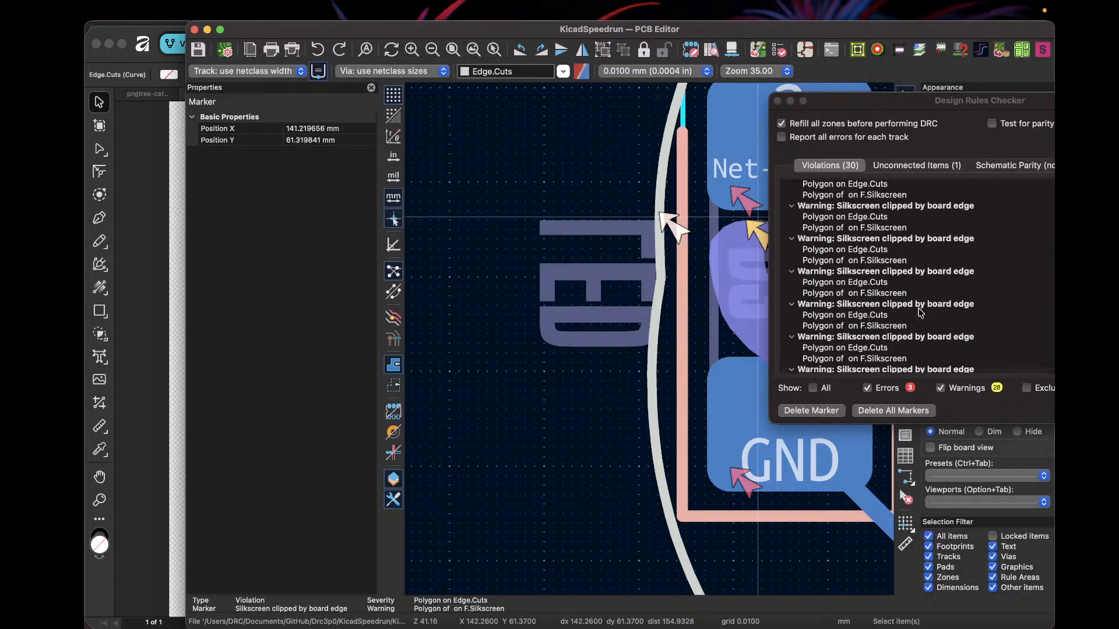
{"action": "left_click", "coordinate": [940, 388]}
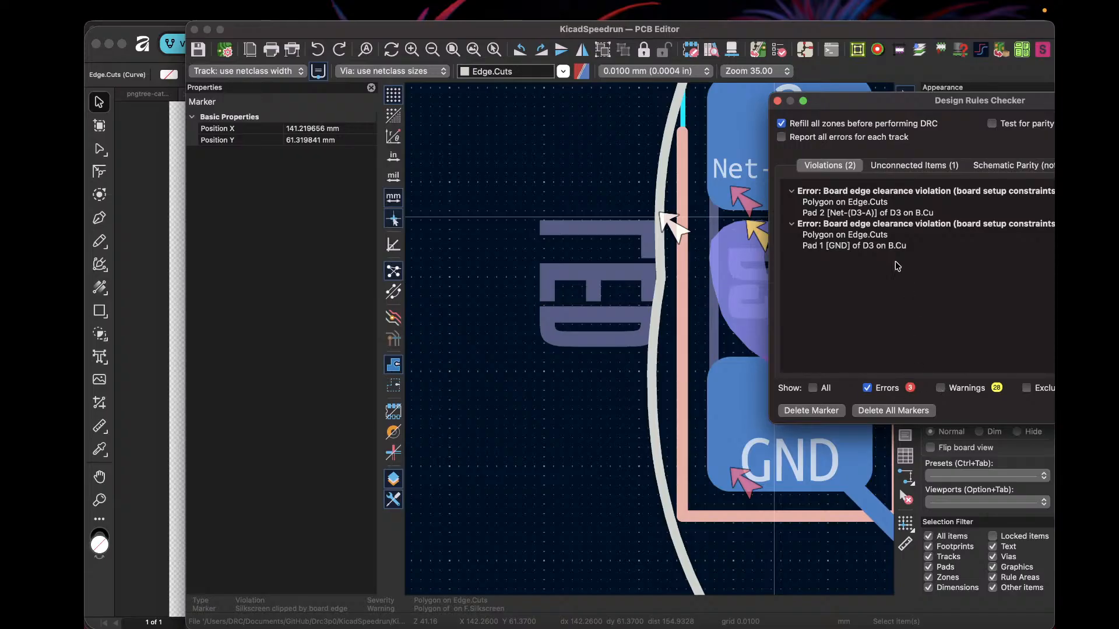
Step: Inspect the two board edge clearance errors by locating the Edge.Cuts polygon and pads 2 and 1 of D3
{"action": "left_click", "coordinate": [864, 196]}
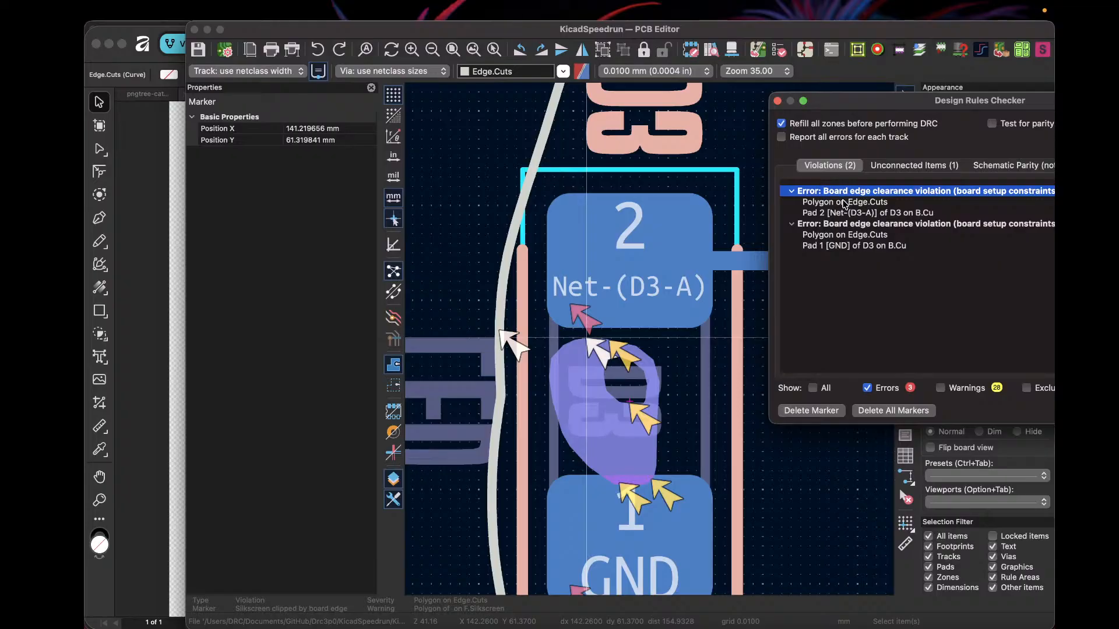
{"action": "left_click", "coordinate": [844, 202]}
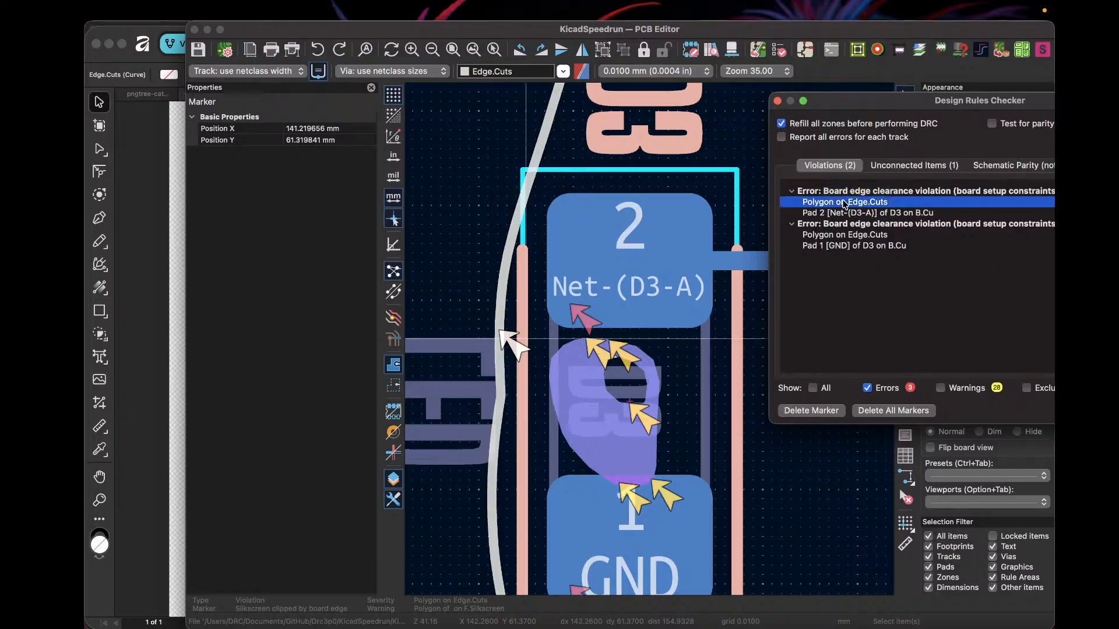
{"action": "left_click", "coordinate": [891, 192]}
{"action": "left_click_drag", "start_coordinate": [902, 105], "coordinate": [871, 101]}
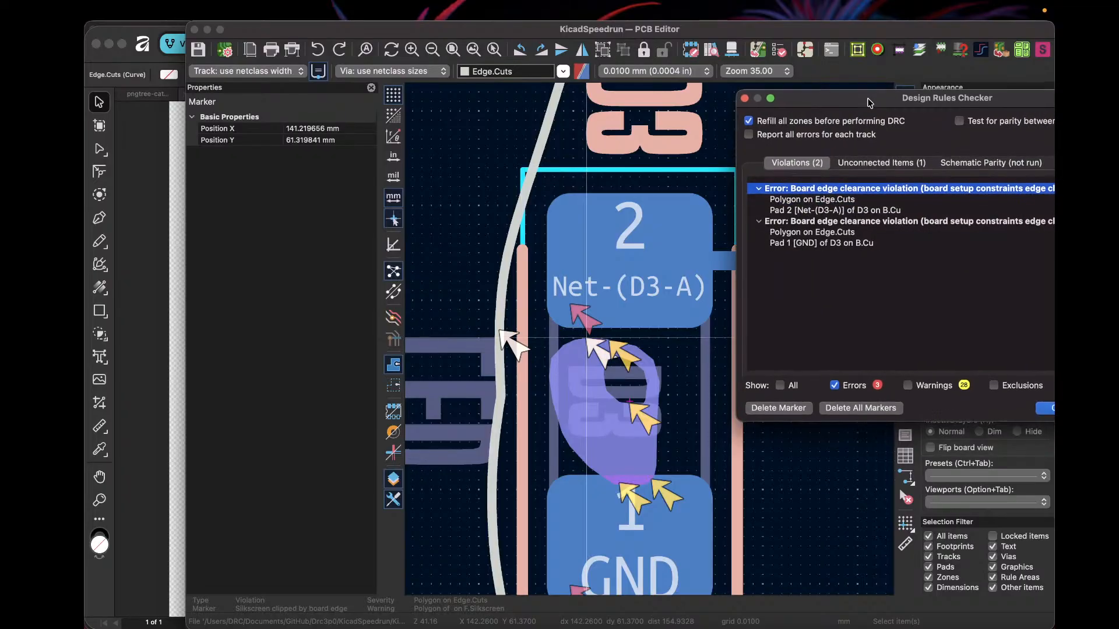
{"action": "left_click", "coordinate": [826, 200]}
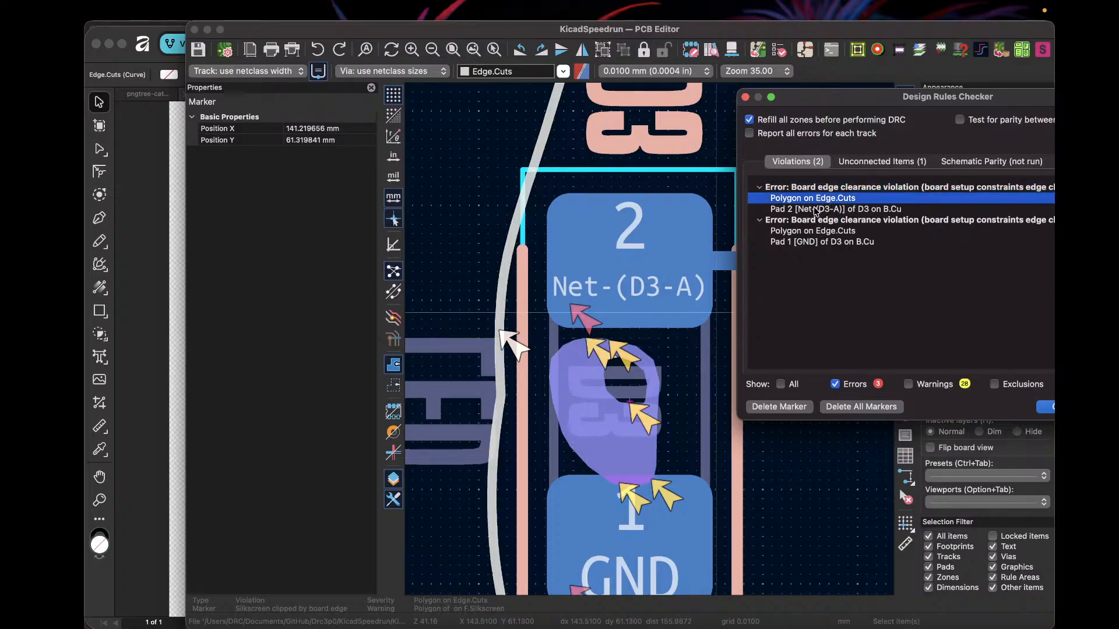
{"action": "left_click", "coordinate": [815, 210]}
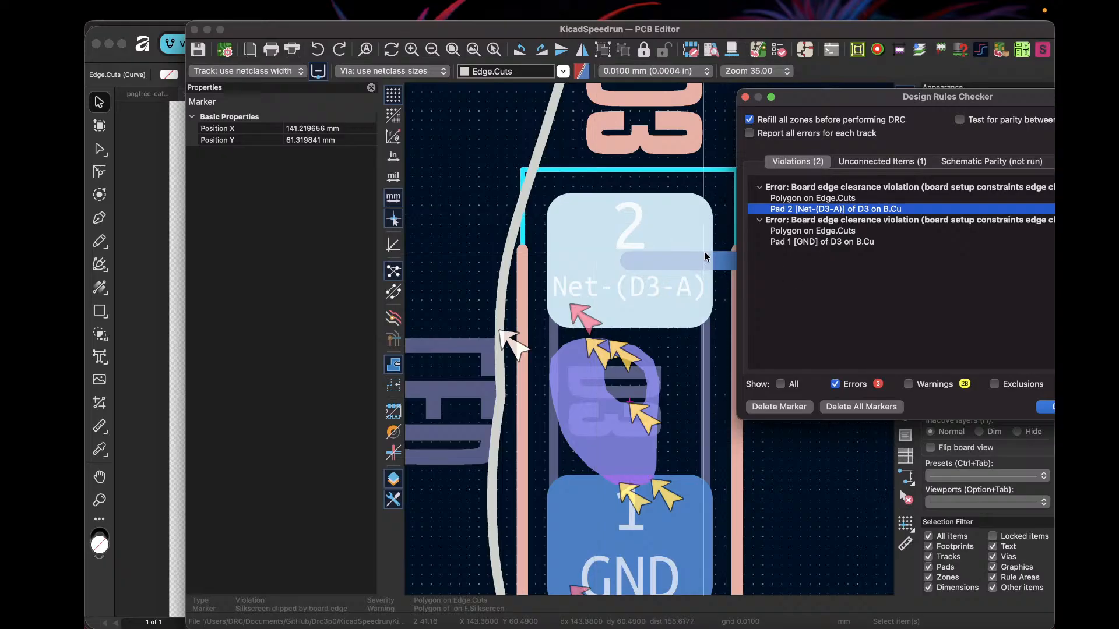
{"action": "scroll", "coordinate": [651, 343], "scroll_direction": "down", "scroll_amount": 5}
{"action": "scroll", "coordinate": [650, 344], "scroll_direction": "up", "scroll_amount": 4}
{"action": "scroll", "coordinate": [651, 343], "scroll_direction": "down", "scroll_amount": 3}
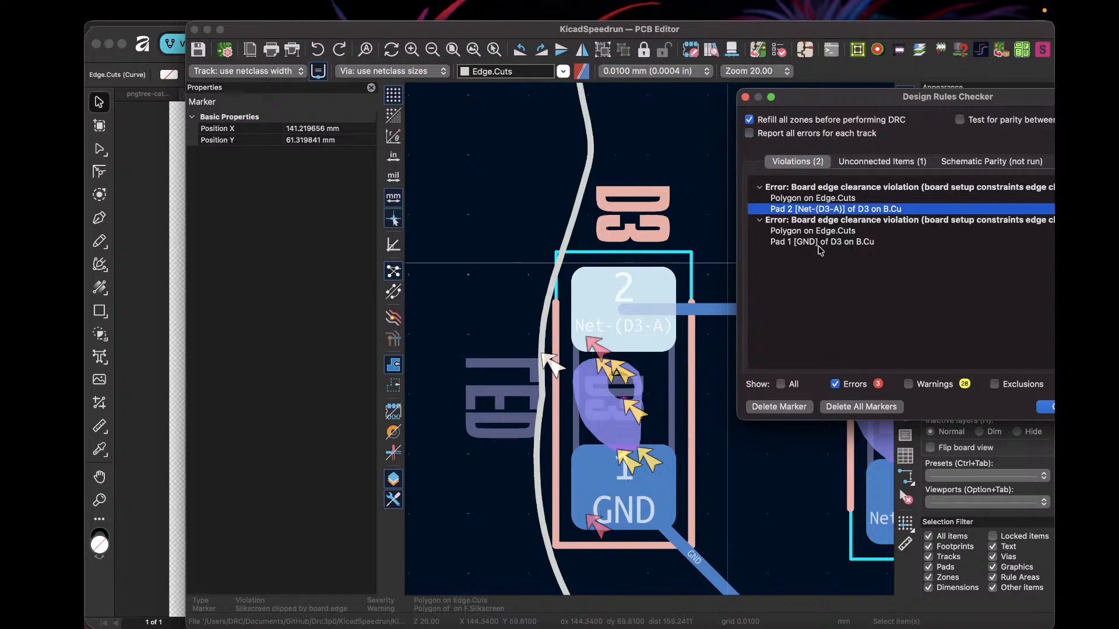
{"action": "left_click", "coordinate": [816, 232]}
{"action": "left_click", "coordinate": [823, 242]}
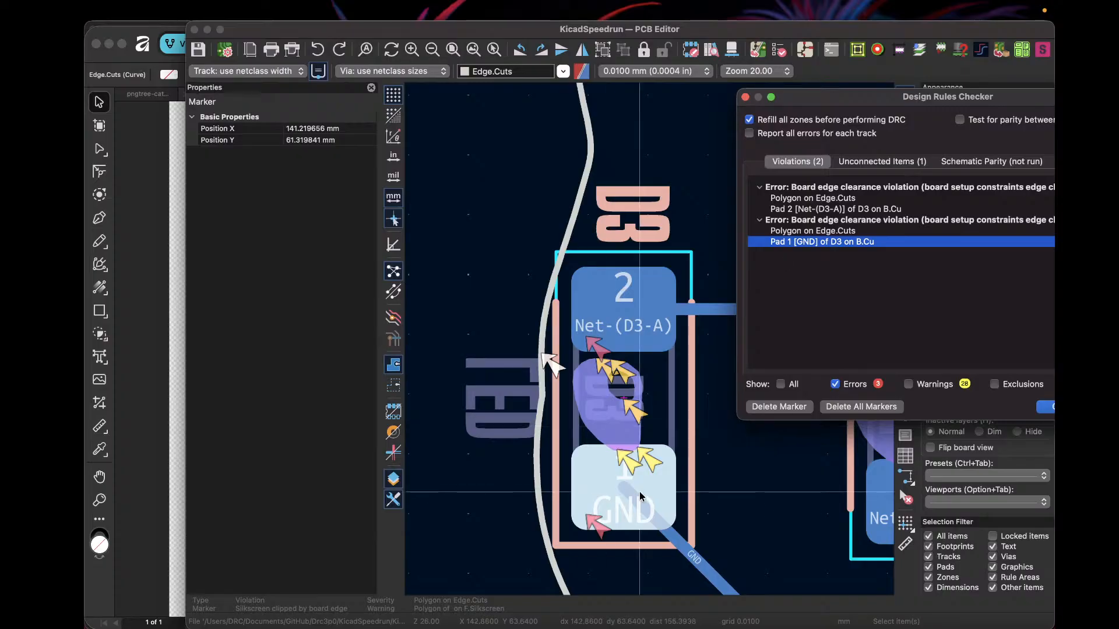
Step: Try moving D3 slightly farther inside the board edge and rotating it to 85°
{"action": "left_click", "coordinate": [1042, 410]}
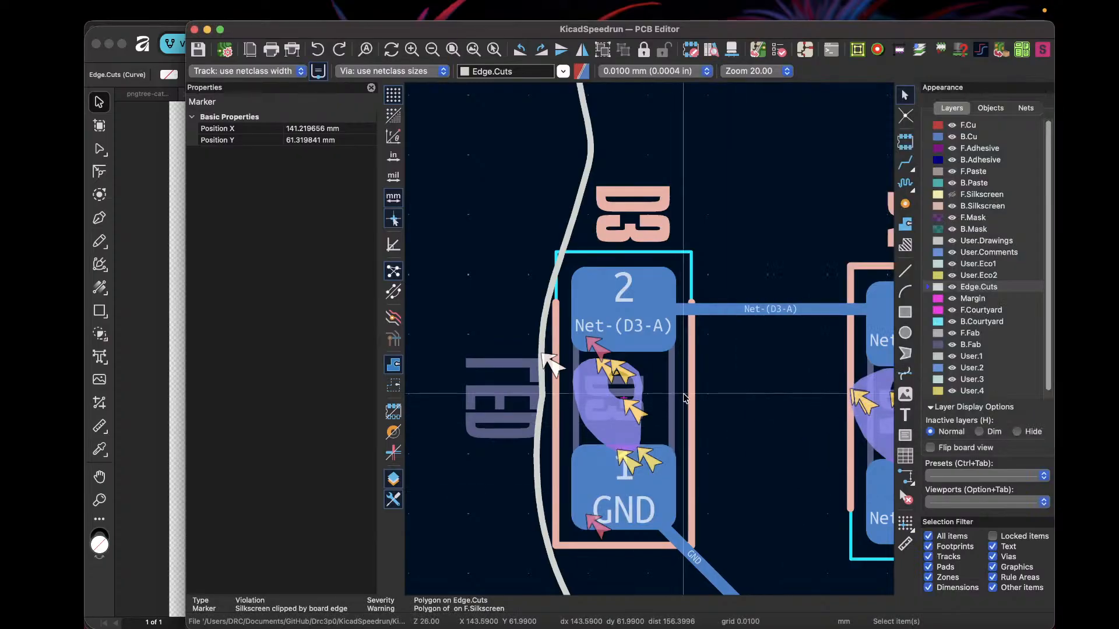
{"action": "left_click", "coordinate": [668, 397]}
{"action": "key", "text": "m"}
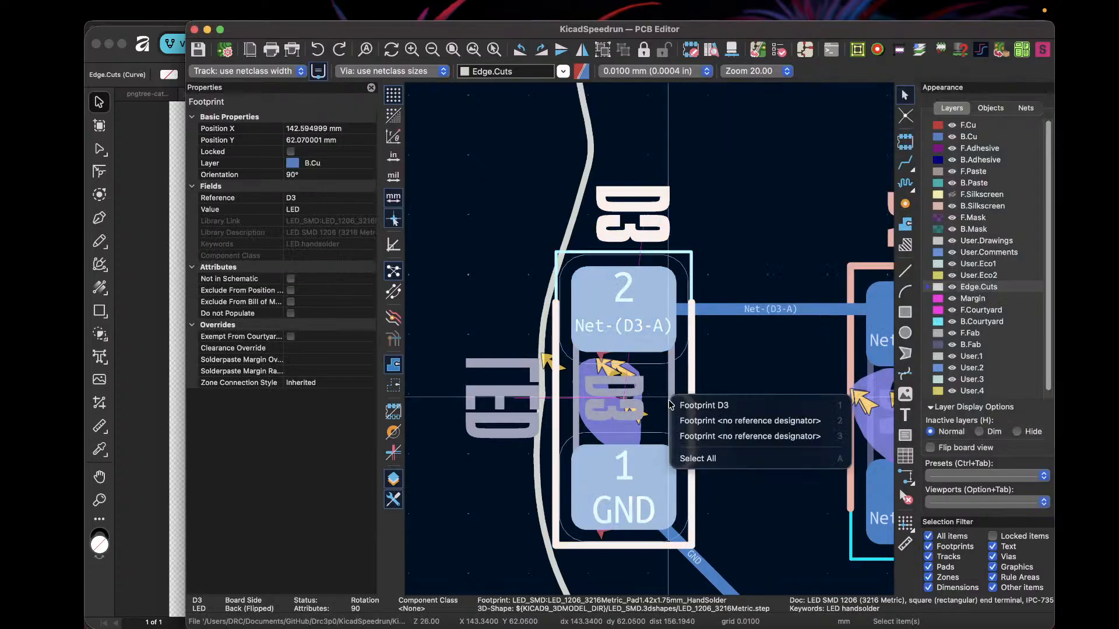
{"action": "left_click", "coordinate": [670, 399]}
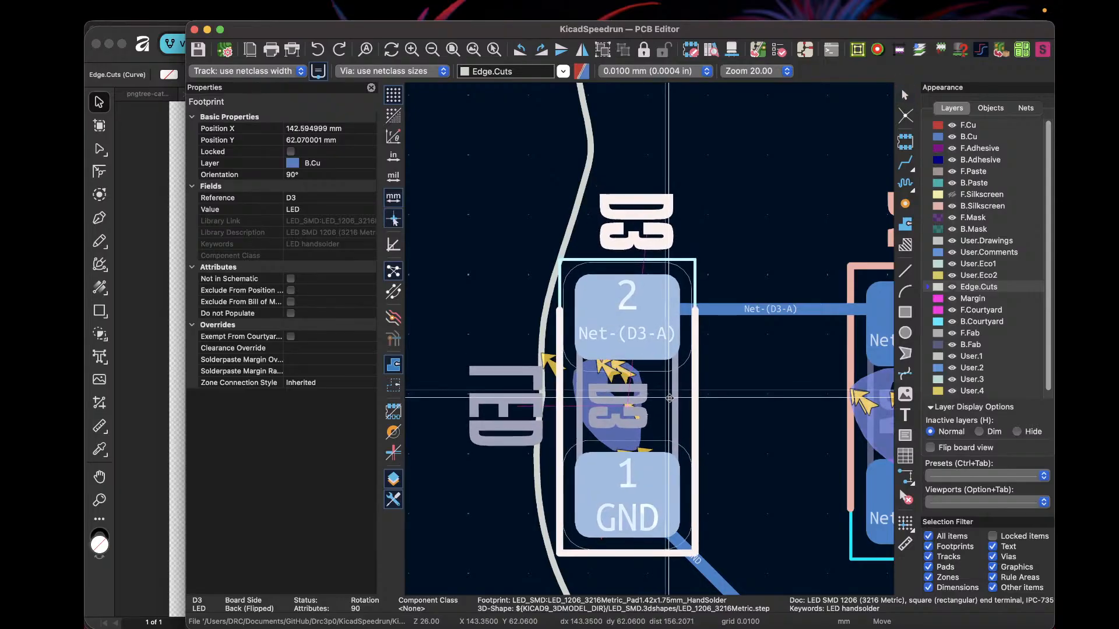
{"action": "key", "text": "r"}
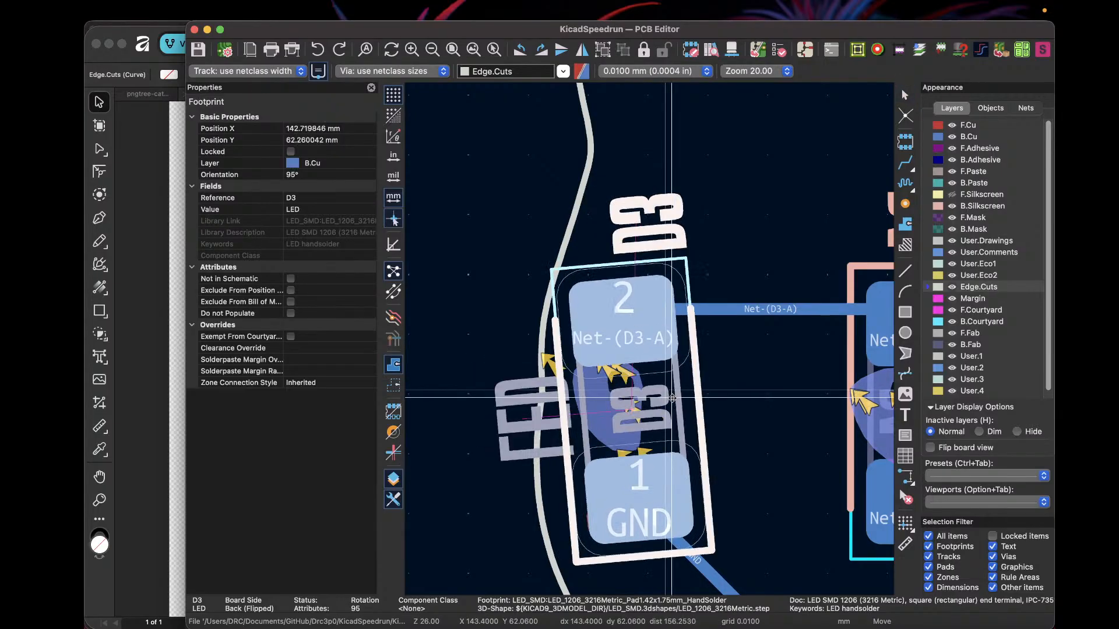
{"action": "key", "text": "shift+r"}
{"action": "key", "text": "shift+r"}
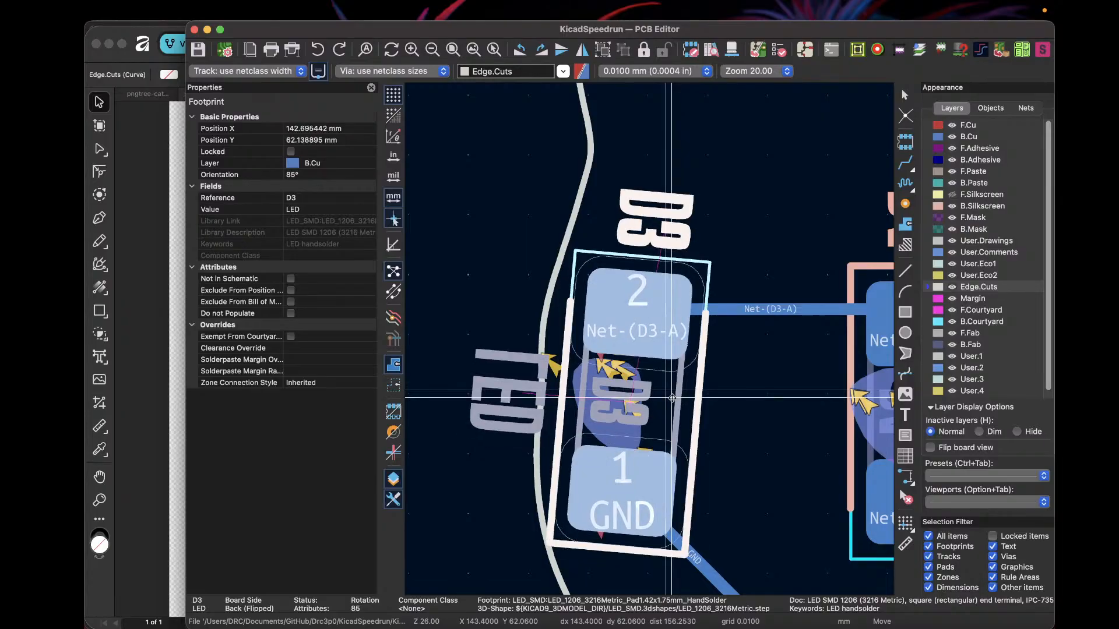
{"action": "key", "text": "r"}
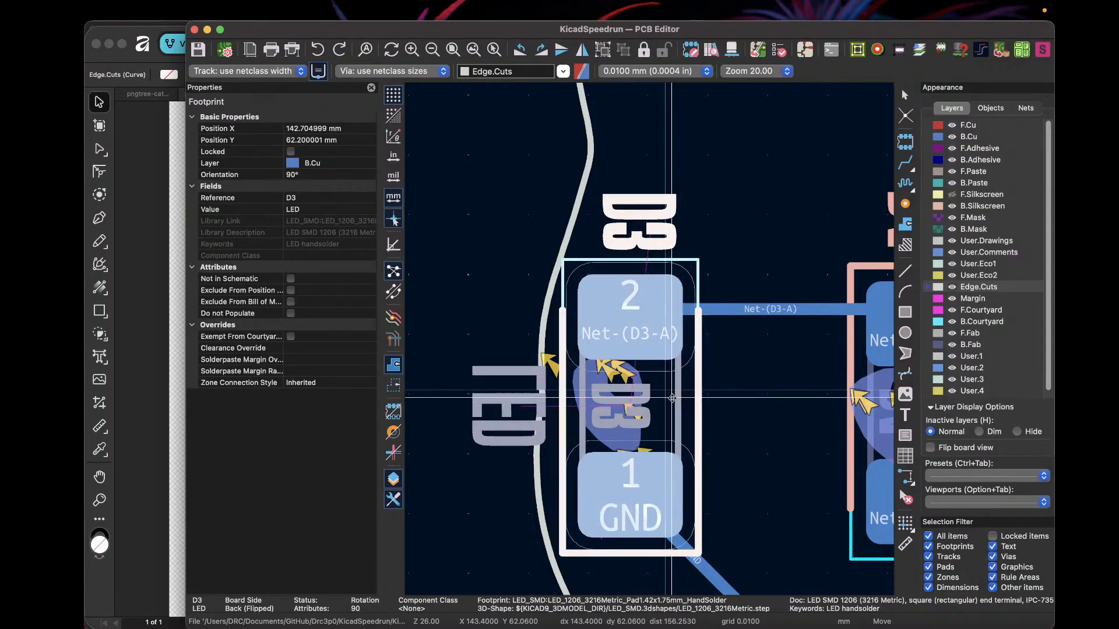
{"action": "key", "text": "shift+r"}
{"action": "left_click", "coordinate": [672, 399]}
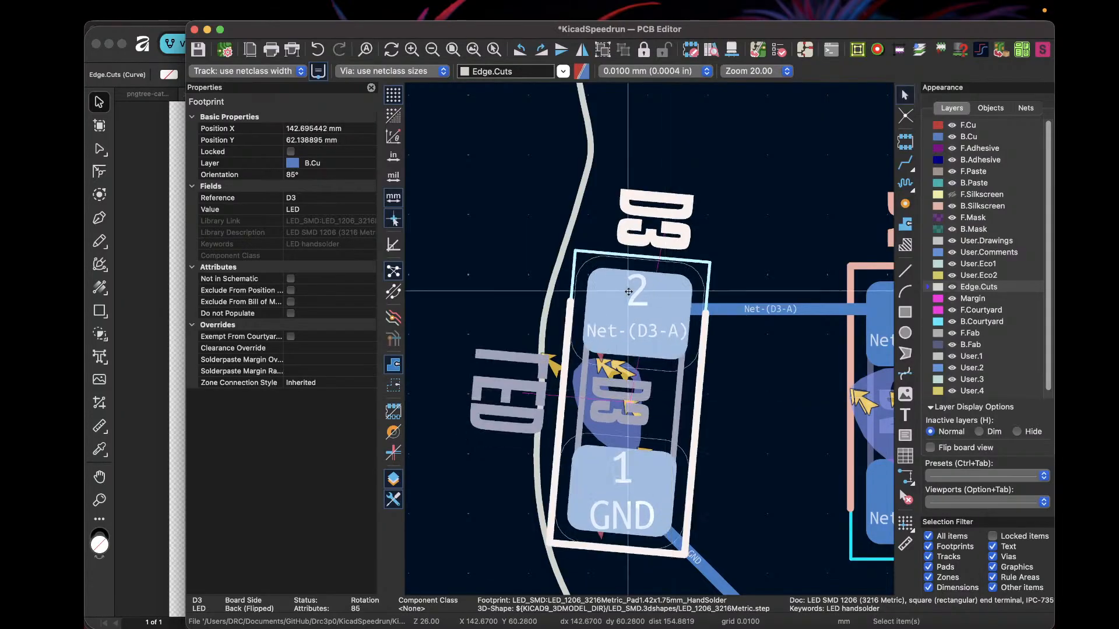
Step: Set D3's orientation back to 90° and move it farther inside the board edge, to about X 142.79 mm, Y 62.18 mm
{"action": "key", "text": "r"}
{"action": "key", "text": "shift+r"}
{"action": "key", "text": "r"}
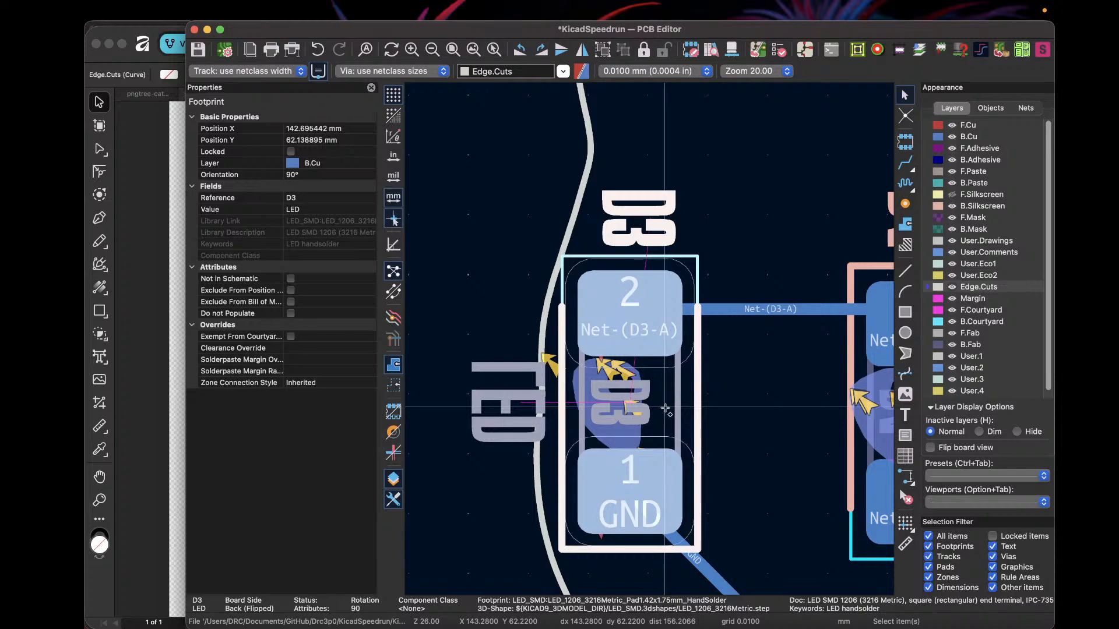
{"action": "key", "text": "shift+r"}
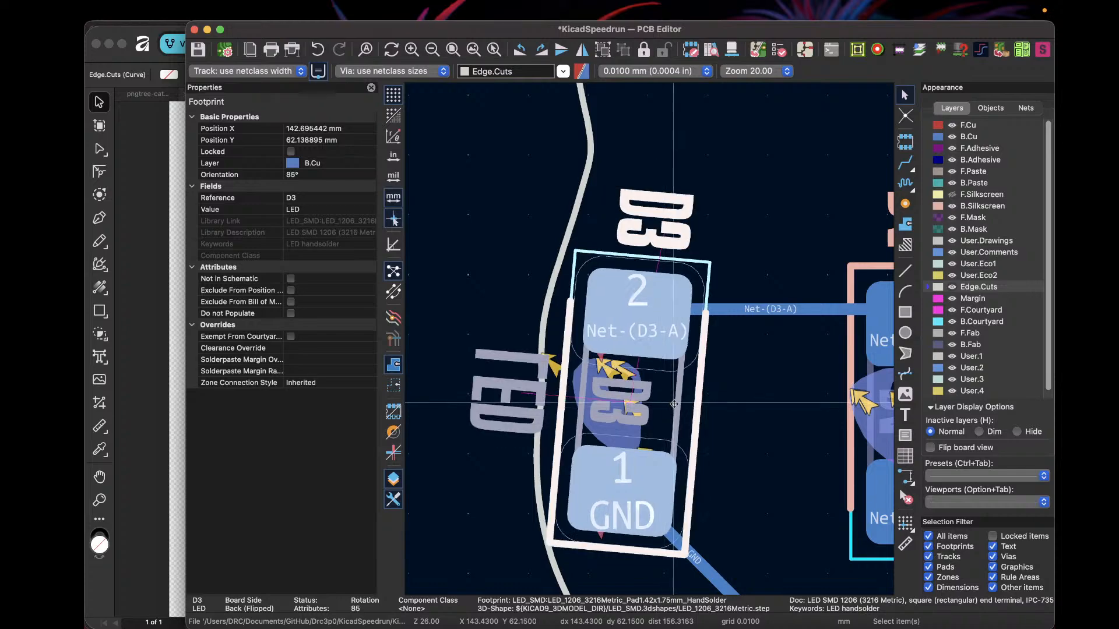
{"action": "key", "text": "m"}
{"action": "key", "text": "r"}
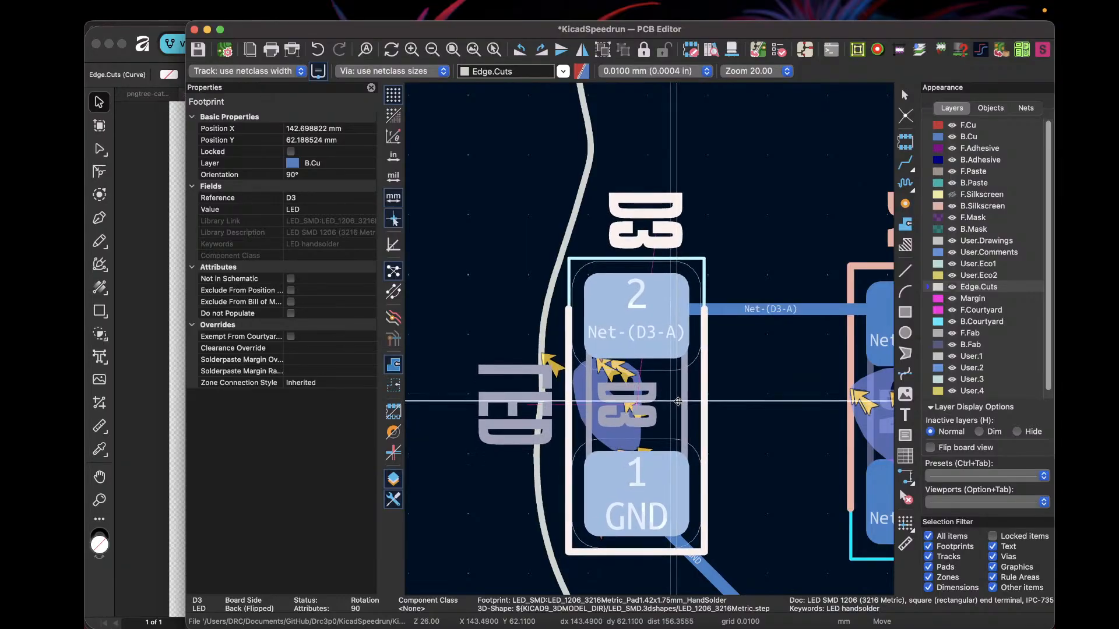
{"action": "left_click", "coordinate": [676, 401]}
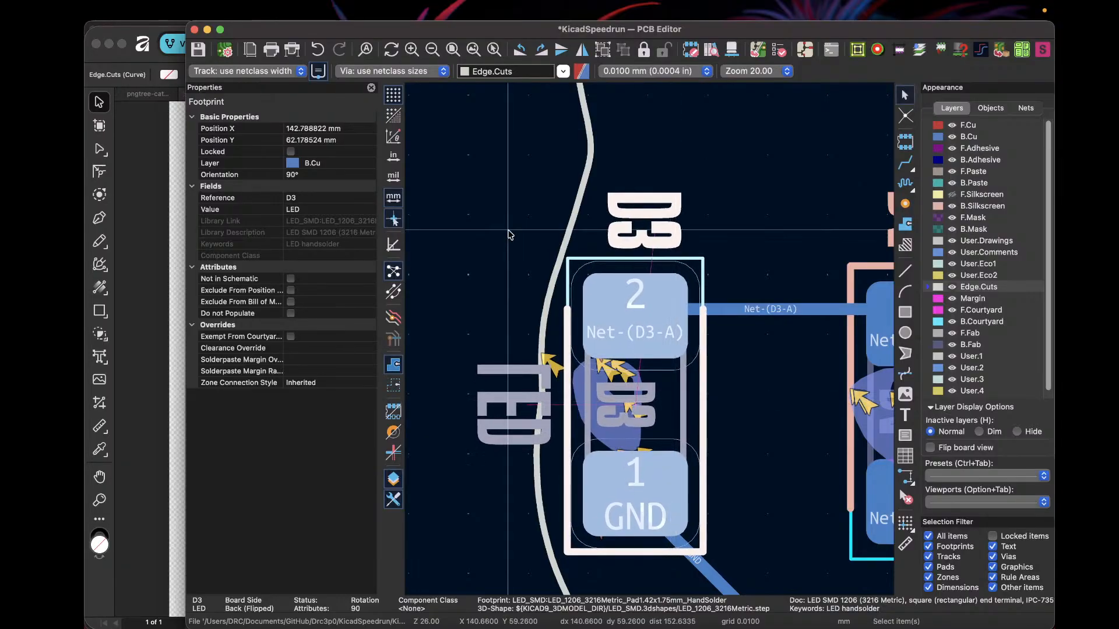
{"action": "left_click", "coordinate": [509, 235]}
Step: Delete all existing design rule markers and rerun the design rules check
{"action": "left_click", "coordinate": [244, 10]}
{"action": "mouse_move", "coordinate": [315, 11]}
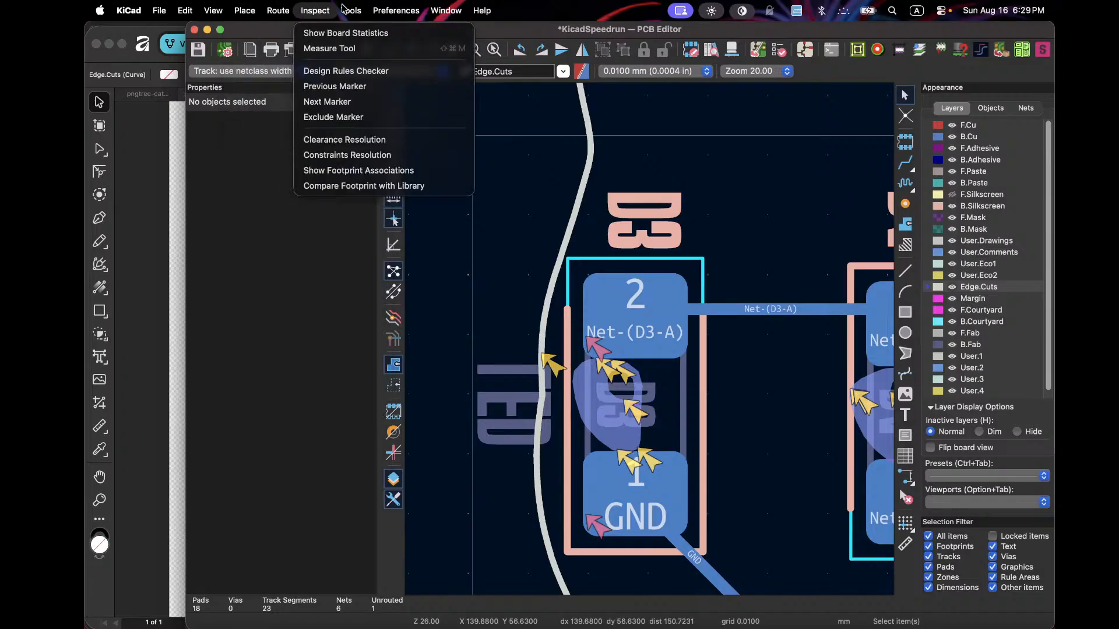
{"action": "left_click", "coordinate": [326, 72]}
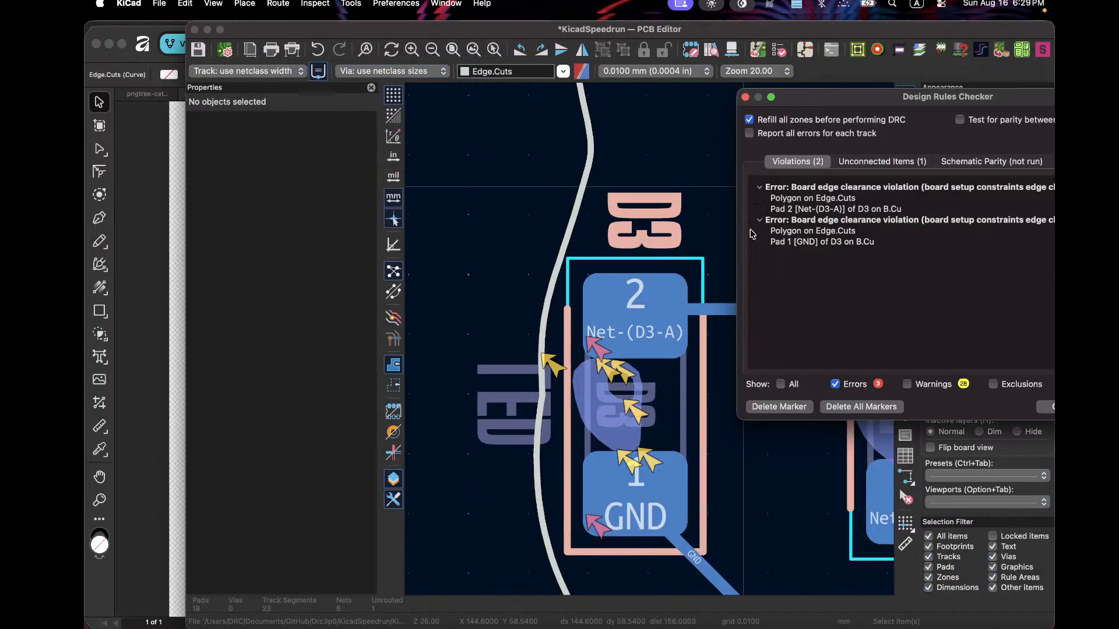
{"action": "left_click", "coordinate": [852, 408]}
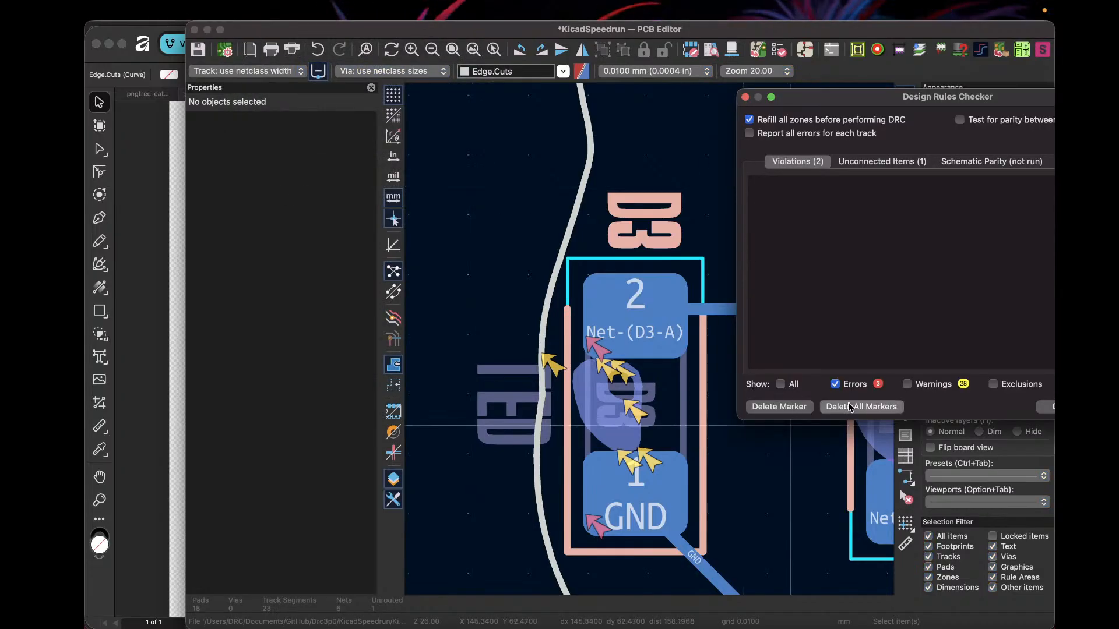
{"action": "left_click_drag", "start_coordinate": [938, 97], "coordinate": [690, 108]}
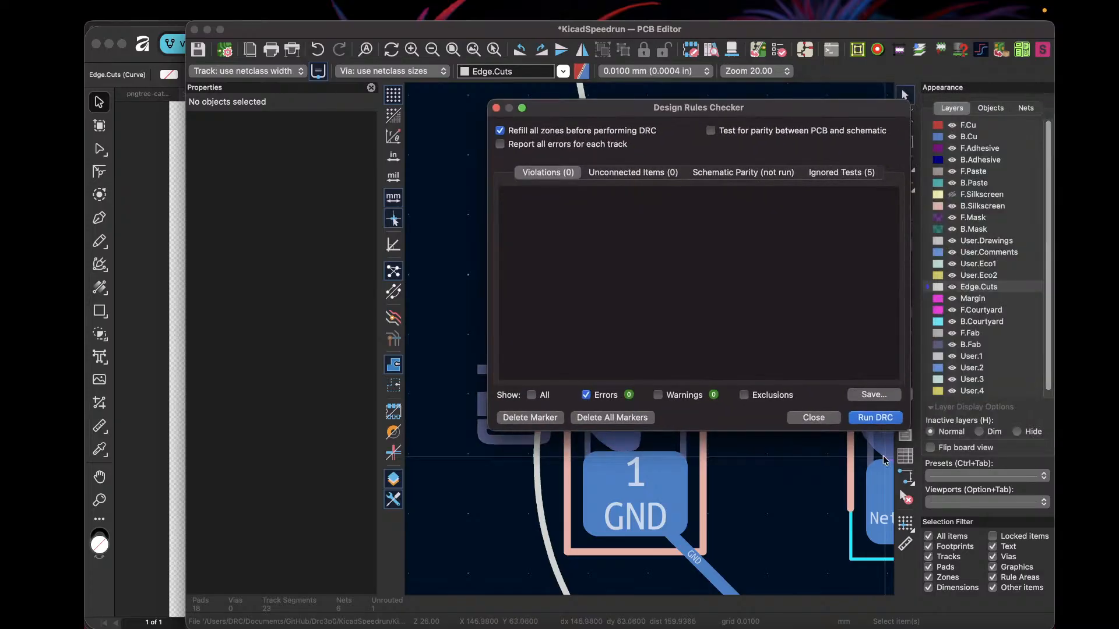
{"action": "left_click", "coordinate": [872, 418]}
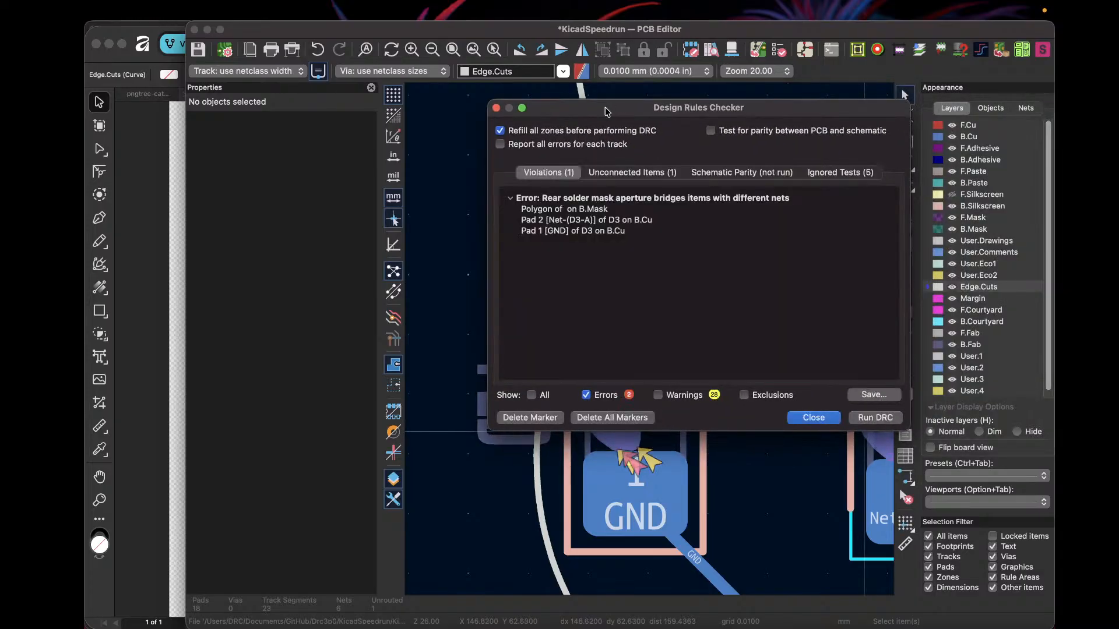
Step: Inspect the rear solder mask bridging error by locating the B.Mask polygon and pads 2 and 1 of D3
{"action": "left_click_drag", "start_coordinate": [606, 112], "coordinate": [853, 105]}
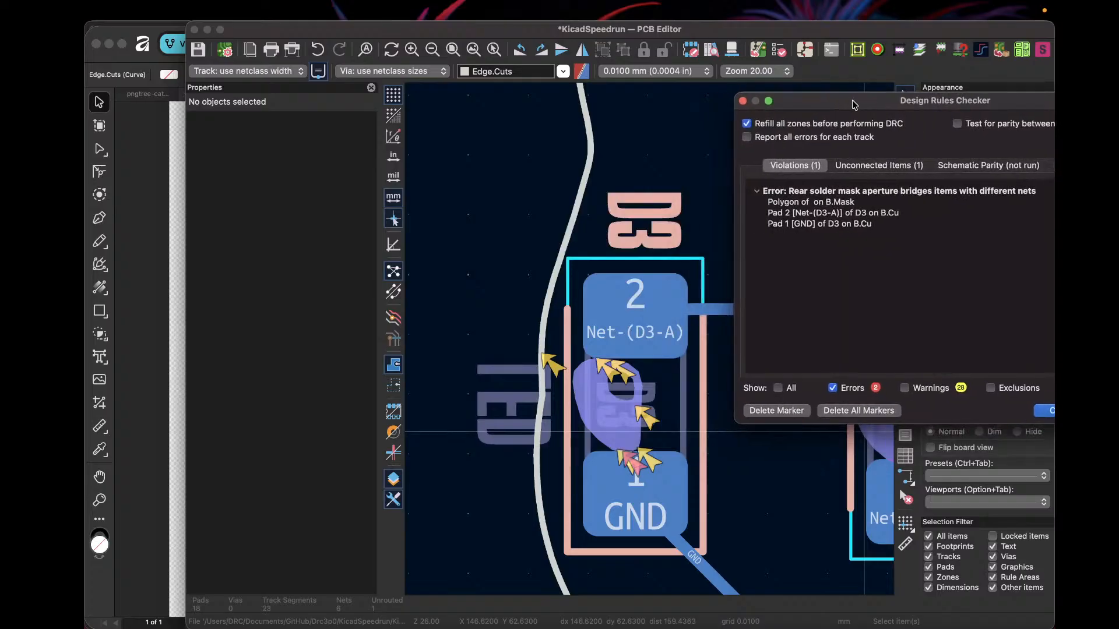
{"action": "left_click", "coordinate": [826, 207]}
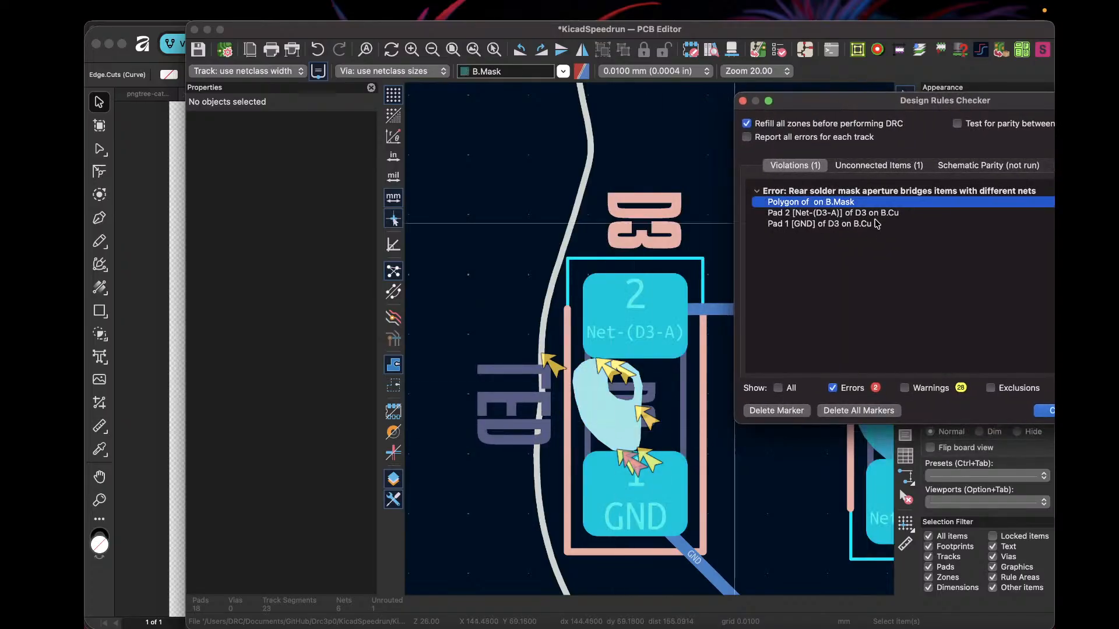
{"action": "left_click", "coordinate": [850, 213]}
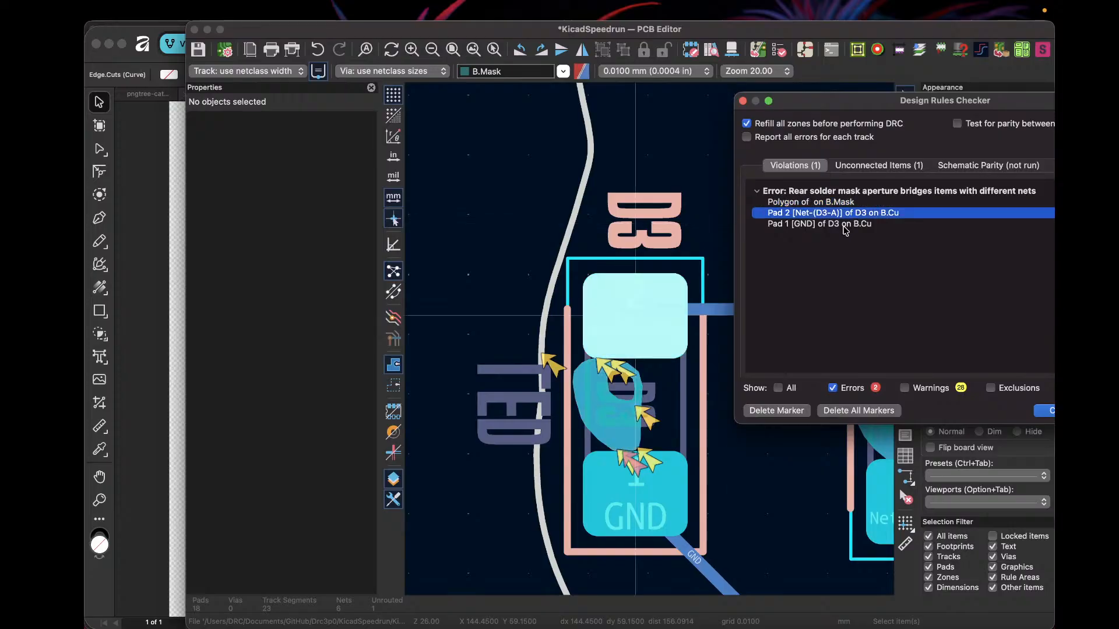
{"action": "left_click", "coordinate": [846, 224]}
{"action": "scroll", "coordinate": [651, 344], "scroll_direction": "up", "scroll_amount": 3}
{"action": "scroll", "coordinate": [651, 344], "scroll_direction": "up", "scroll_amount": 3}
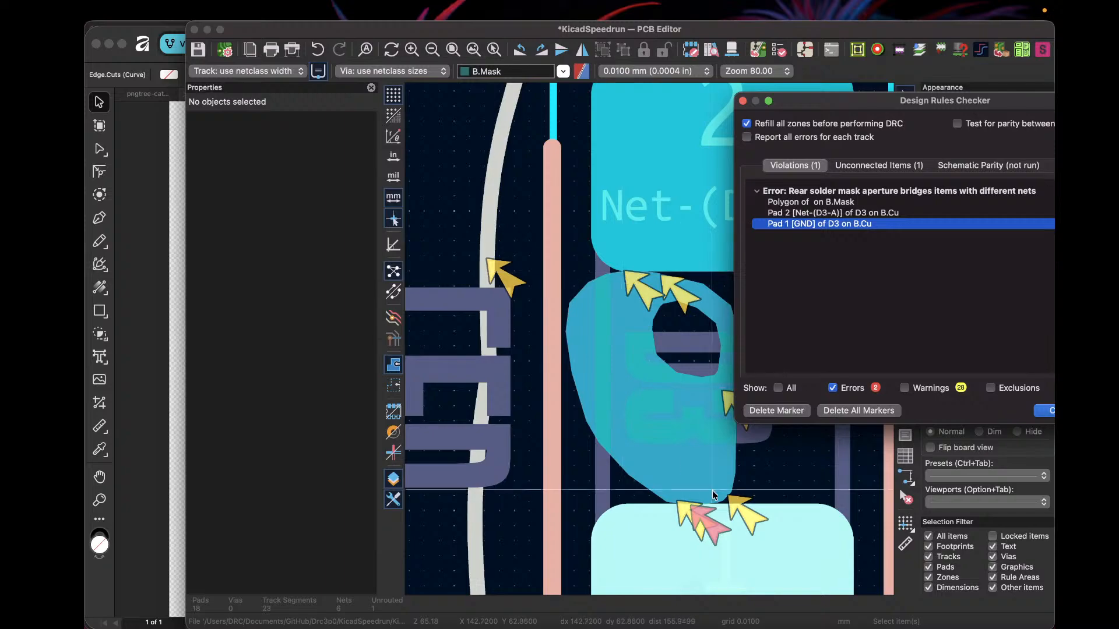
{"action": "left_click_drag", "start_coordinate": [884, 104], "coordinate": [689, 104]}
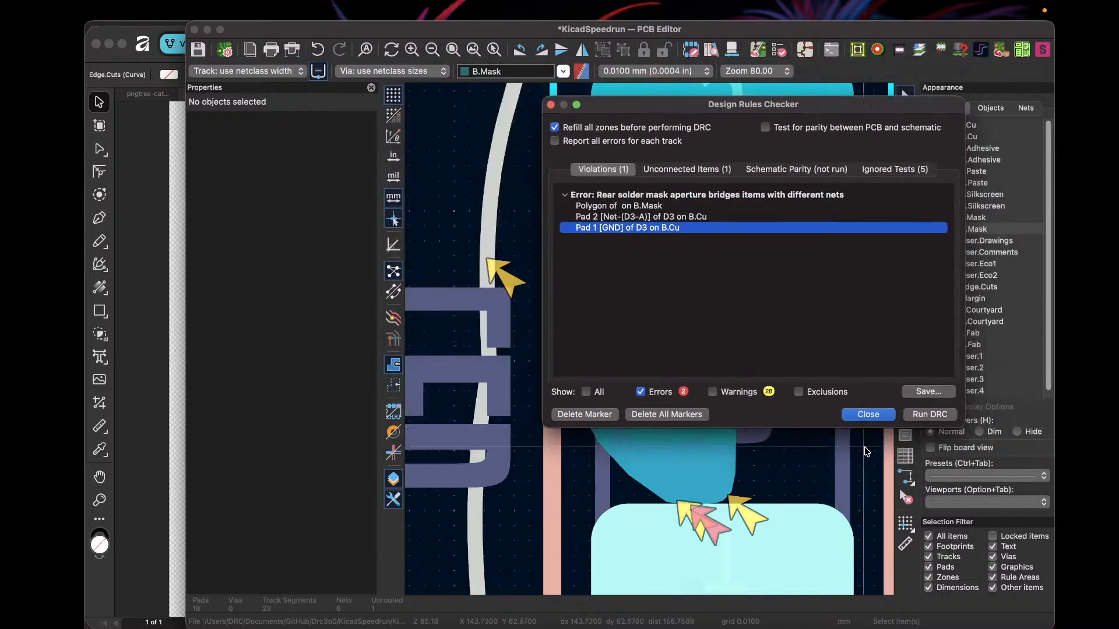
{"action": "left_click", "coordinate": [867, 415]}
Step: Clear all remaining violation markers from the board and leave the design rules checker
{"action": "scroll", "coordinate": [651, 344], "scroll_direction": "down", "scroll_amount": 6}
{"action": "scroll", "coordinate": [651, 344], "scroll_direction": "down", "scroll_amount": 3}
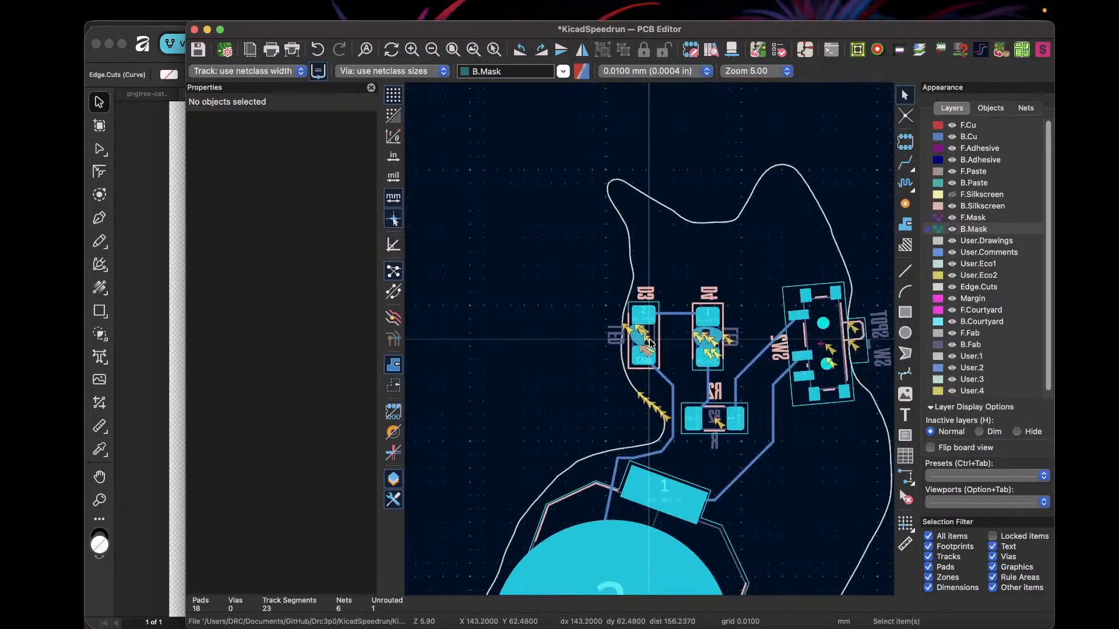
{"action": "scroll", "coordinate": [651, 343], "scroll_direction": "up", "scroll_amount": 3}
{"action": "scroll", "coordinate": [651, 343], "scroll_direction": "down", "scroll_amount": 4}
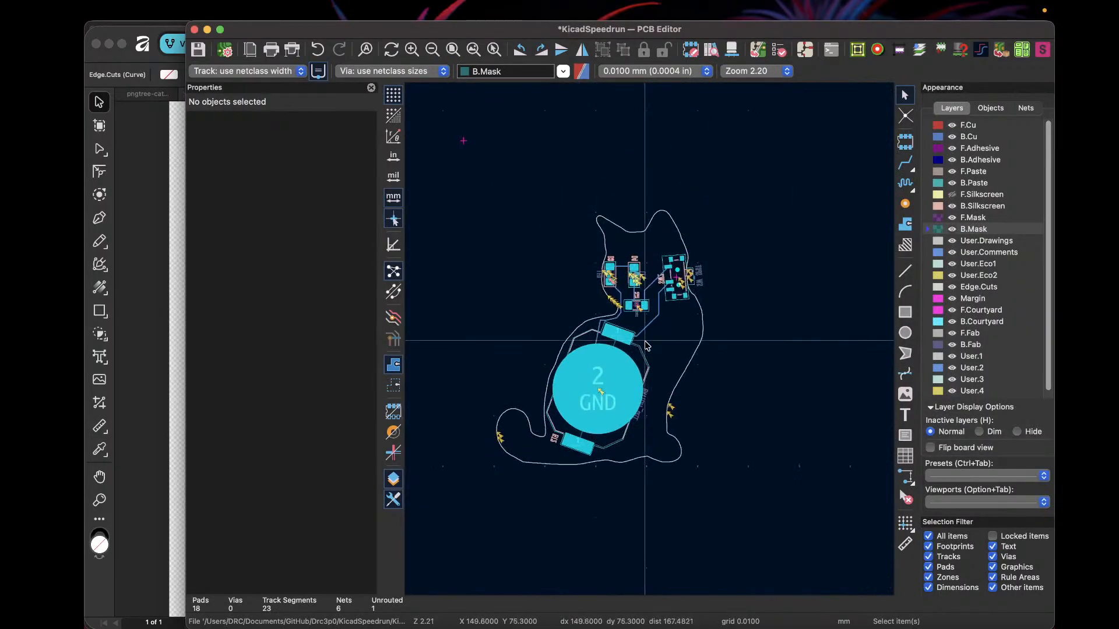
{"action": "scroll", "coordinate": [650, 343], "scroll_direction": "up", "scroll_amount": 3}
{"action": "scroll", "coordinate": [651, 344], "scroll_direction": "up", "scroll_amount": 1}
{"action": "scroll", "coordinate": [651, 344], "scroll_direction": "left", "scroll_amount": 2}
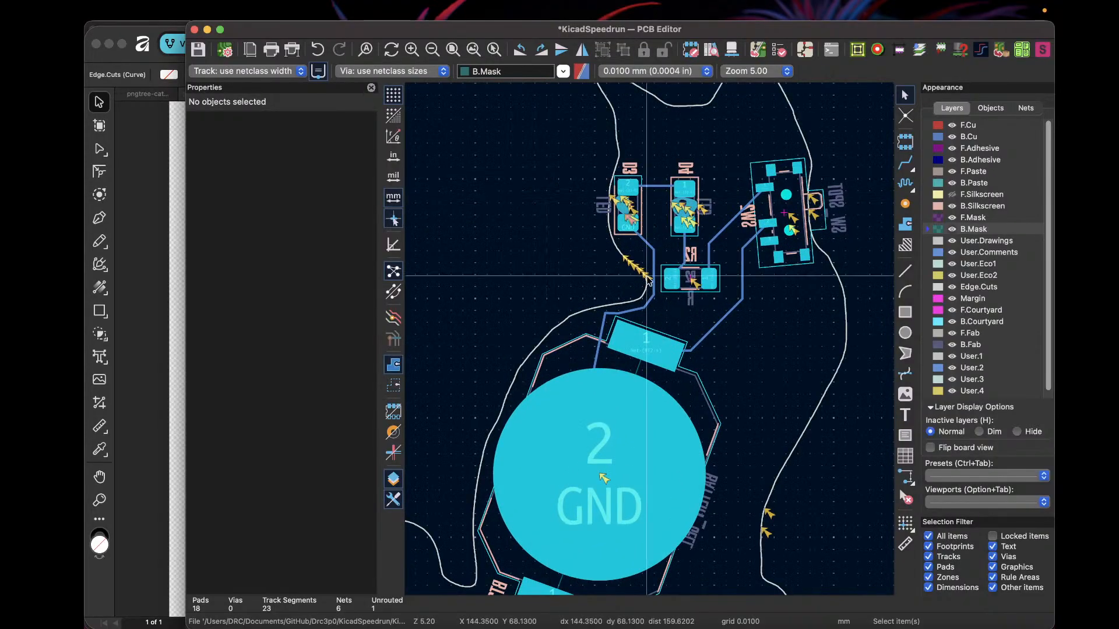
{"action": "mouse_move", "coordinate": [230, 3]}
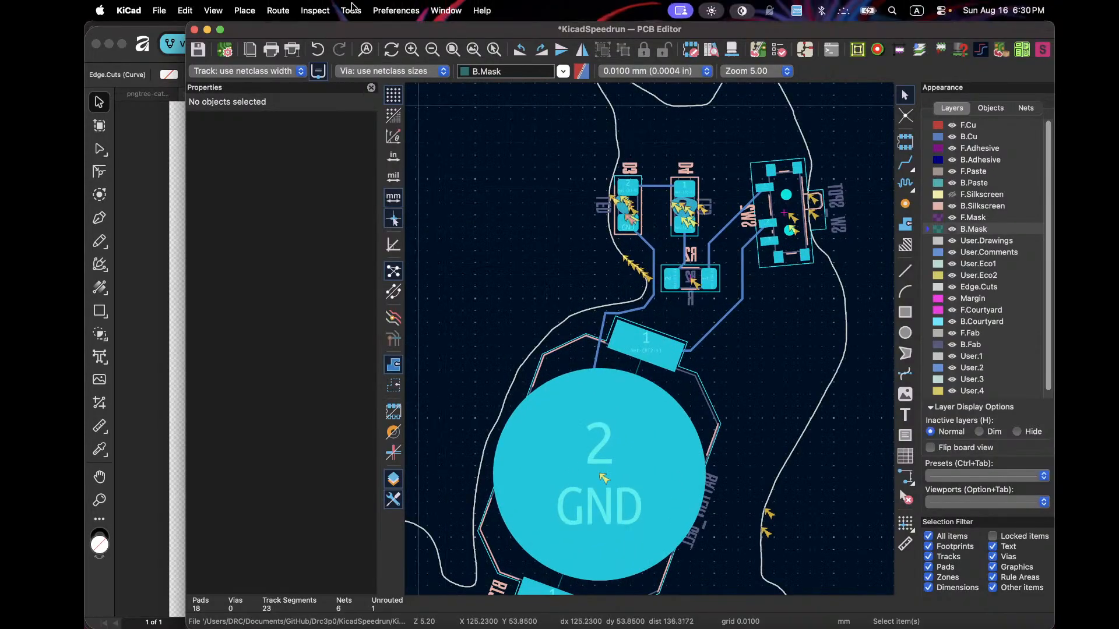
{"action": "left_click", "coordinate": [352, 10]}
{"action": "mouse_move", "coordinate": [315, 10]}
{"action": "left_click", "coordinate": [322, 71]}
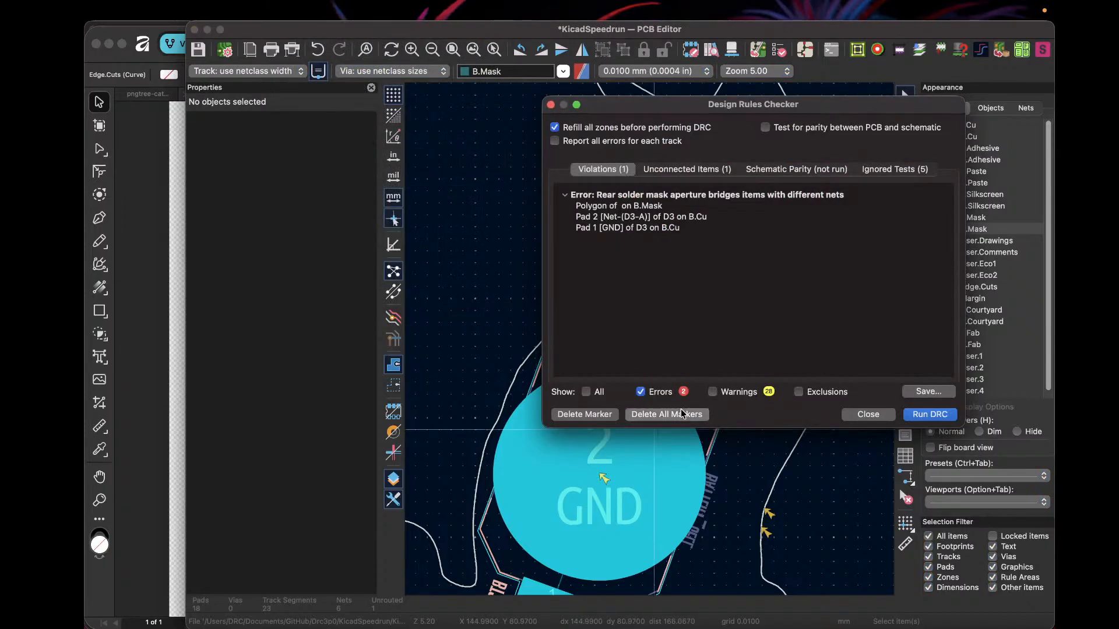
{"action": "left_click", "coordinate": [667, 414]}
{"action": "left_click", "coordinate": [867, 414]}
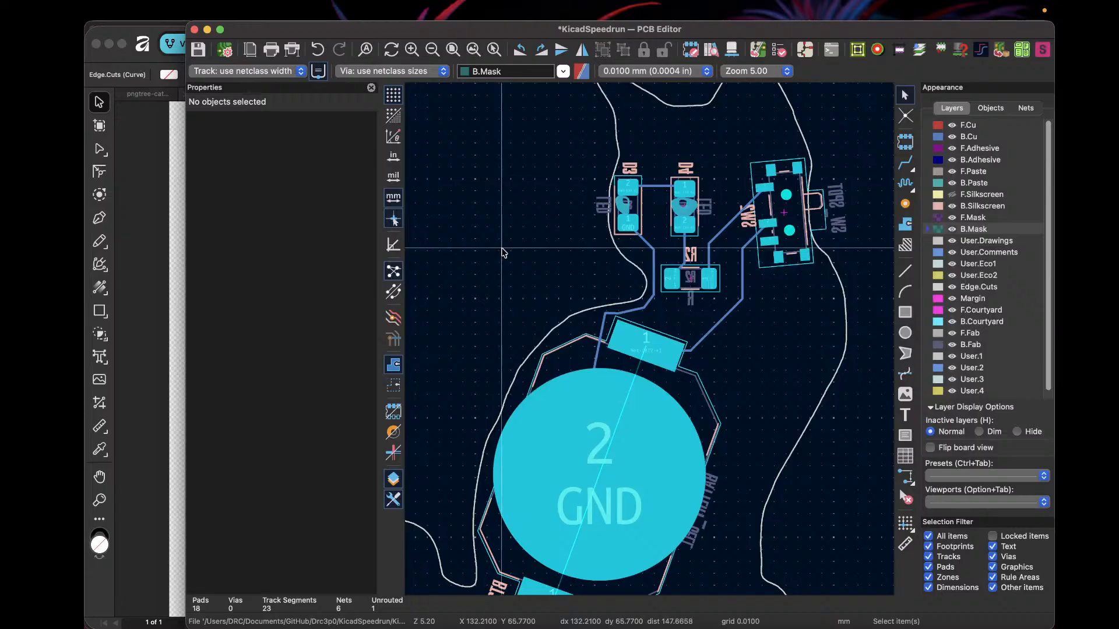
Step: Save the board file with the whole cat outline in view
{"action": "scroll", "coordinate": [675, 414], "scroll_direction": "down", "scroll_amount": 3}
{"action": "scroll", "coordinate": [676, 414], "scroll_direction": "up", "scroll_amount": 2}
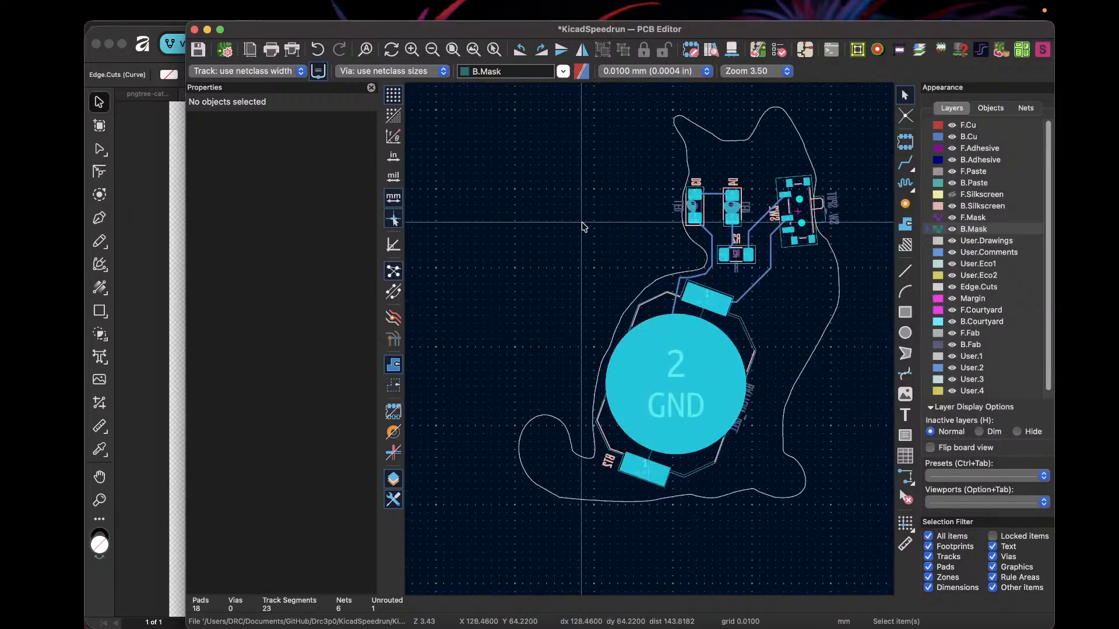
{"action": "key", "text": "super+s"}
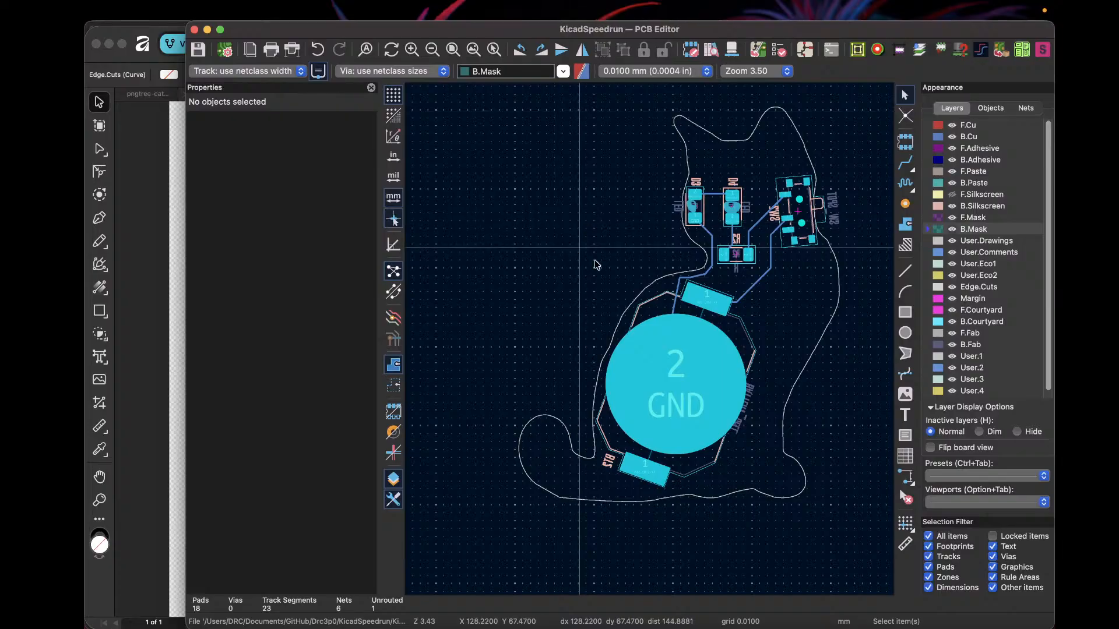
Step: Open the Gerber plot settings, review the included layers, and enable subtracting soldermask from silkscreen
{"action": "mouse_move", "coordinate": [174, 5]}
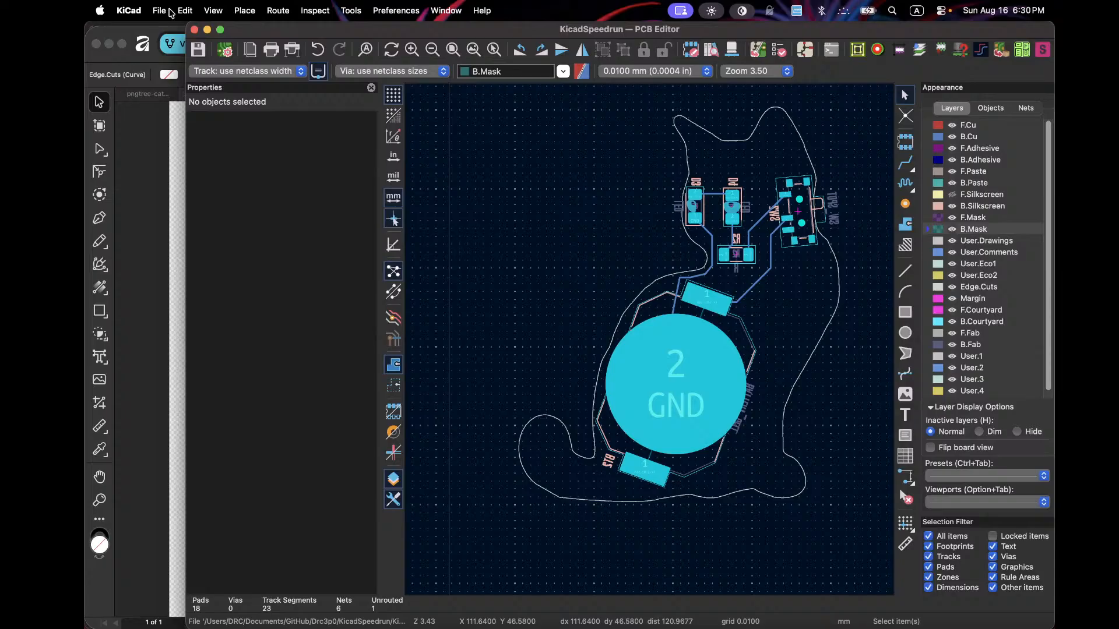
{"action": "left_click", "coordinate": [169, 11]}
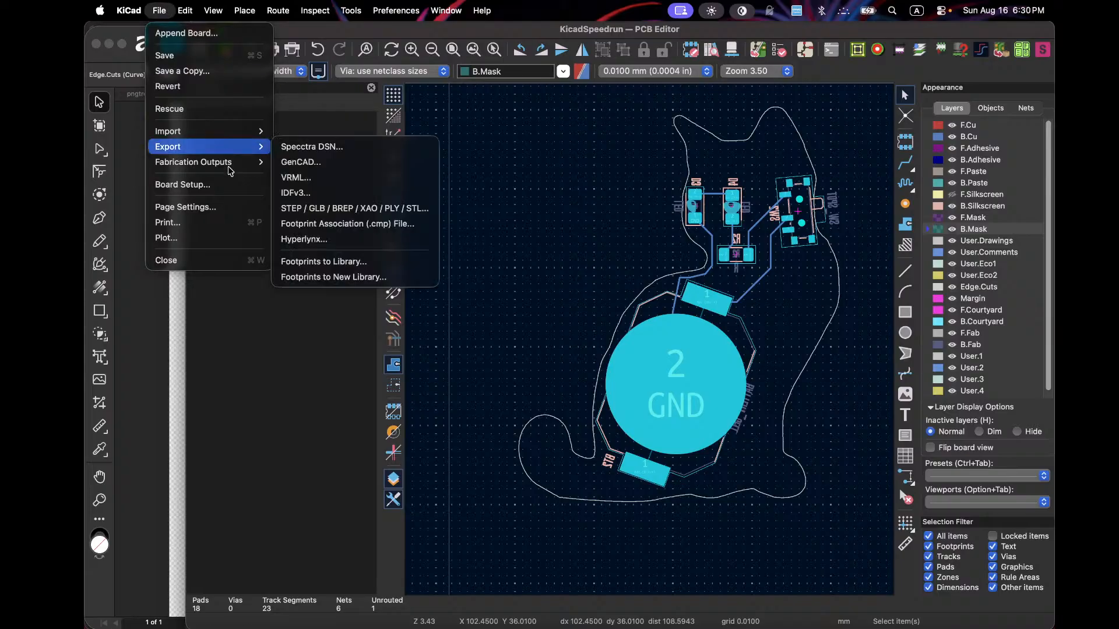
{"action": "mouse_move", "coordinate": [199, 167]}
{"action": "left_click", "coordinate": [309, 163]}
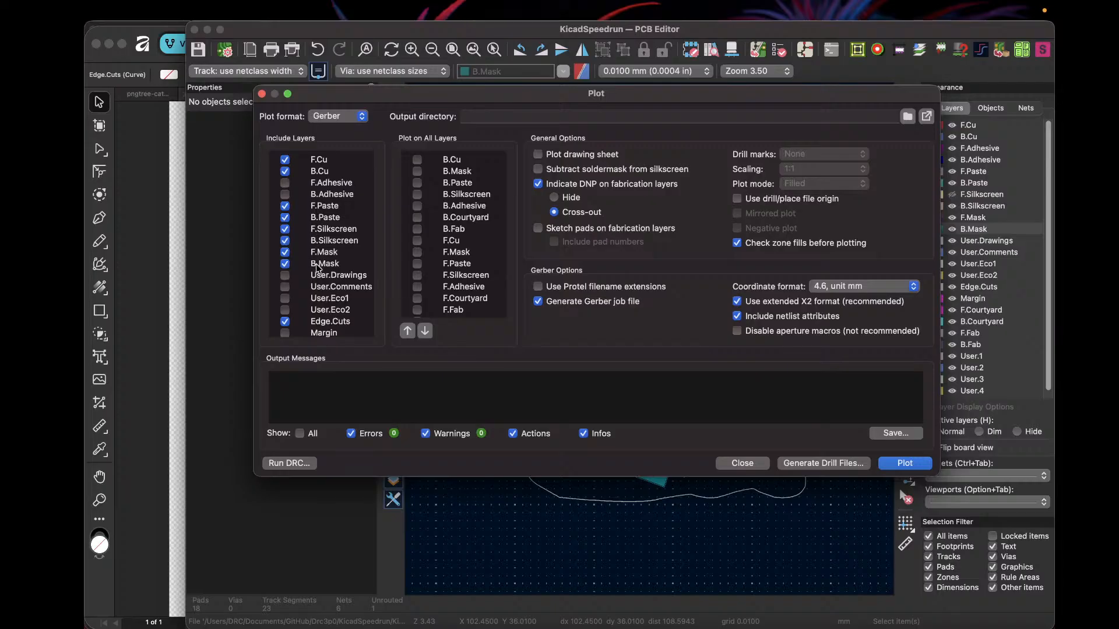
{"action": "scroll", "coordinate": [354, 265], "scroll_direction": "down", "scroll_amount": 3}
{"action": "scroll", "coordinate": [356, 265], "scroll_direction": "up", "scroll_amount": 3}
{"action": "scroll", "coordinate": [345, 267], "scroll_direction": "down", "scroll_amount": 5}
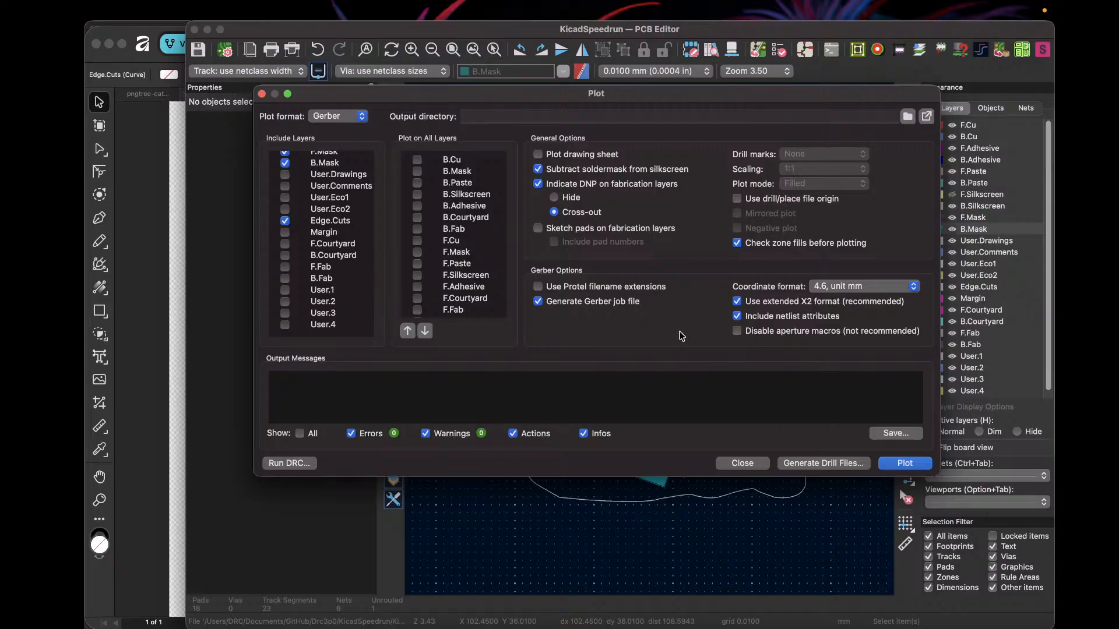
Step: Plot the Gerber files and generate the Excellon drill files in millimetres, finishing the plot export
{"action": "left_click", "coordinate": [905, 463]}
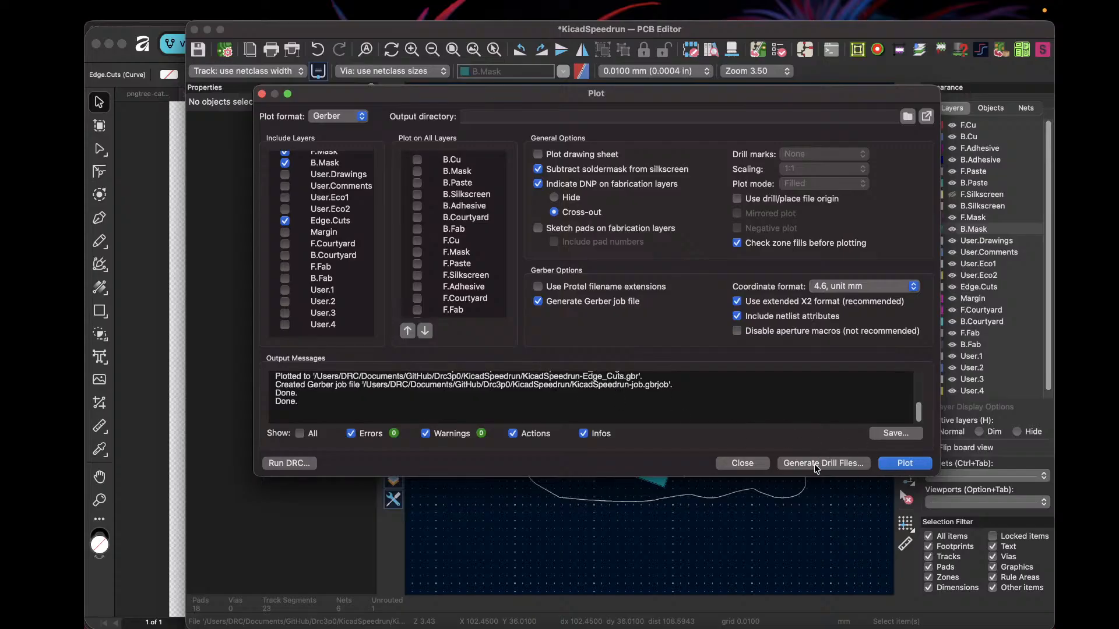
{"action": "left_click", "coordinate": [814, 464]}
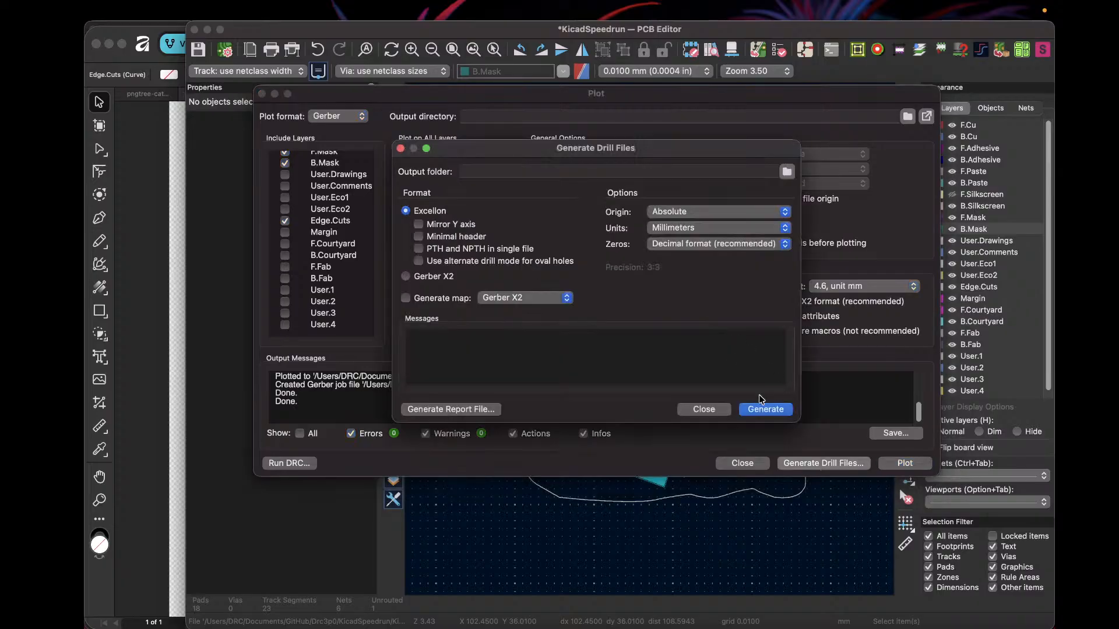
{"action": "left_click", "coordinate": [762, 409]}
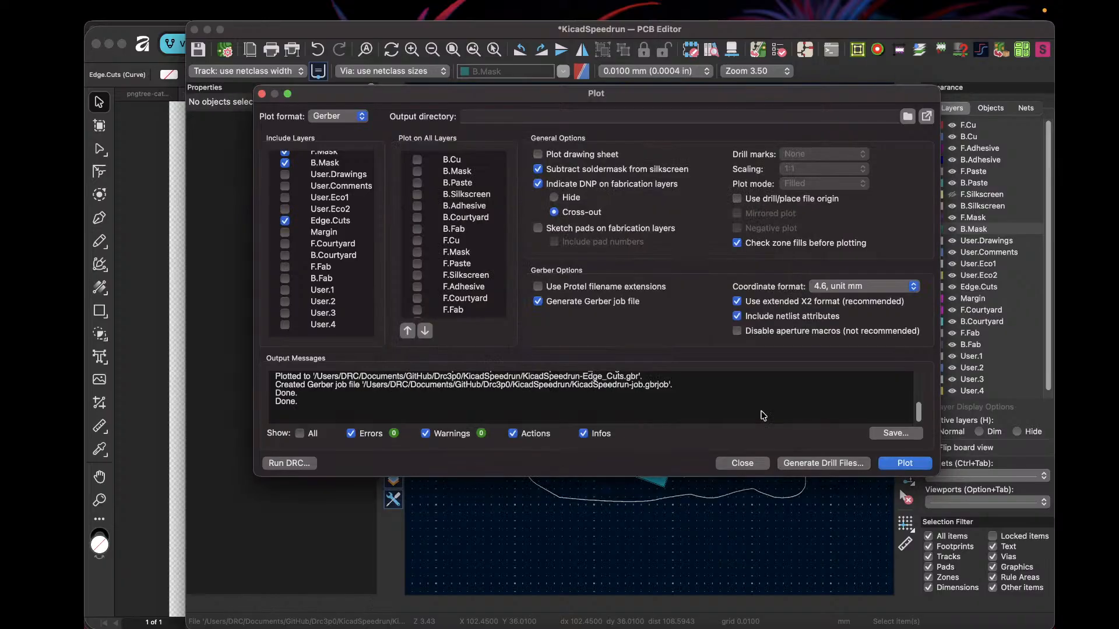
{"action": "left_click", "coordinate": [742, 463]}
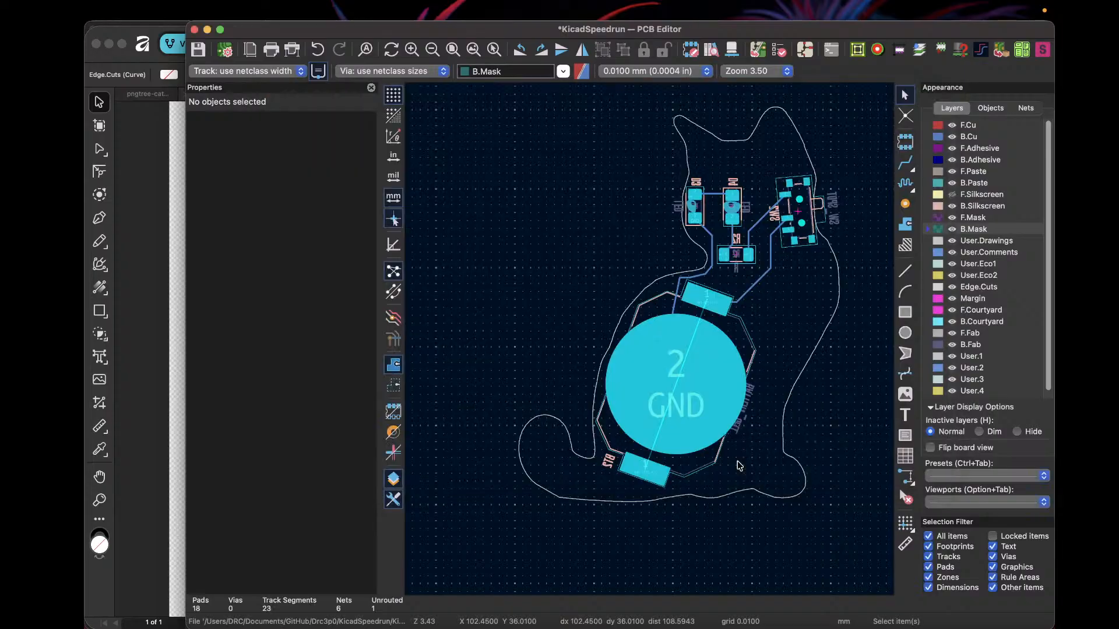
Step: Switch to Finder and open the KicadSpeedrun project folder within the Documents GitHub folder to review the exported files
{"action": "left_click", "coordinate": [302, 591]}
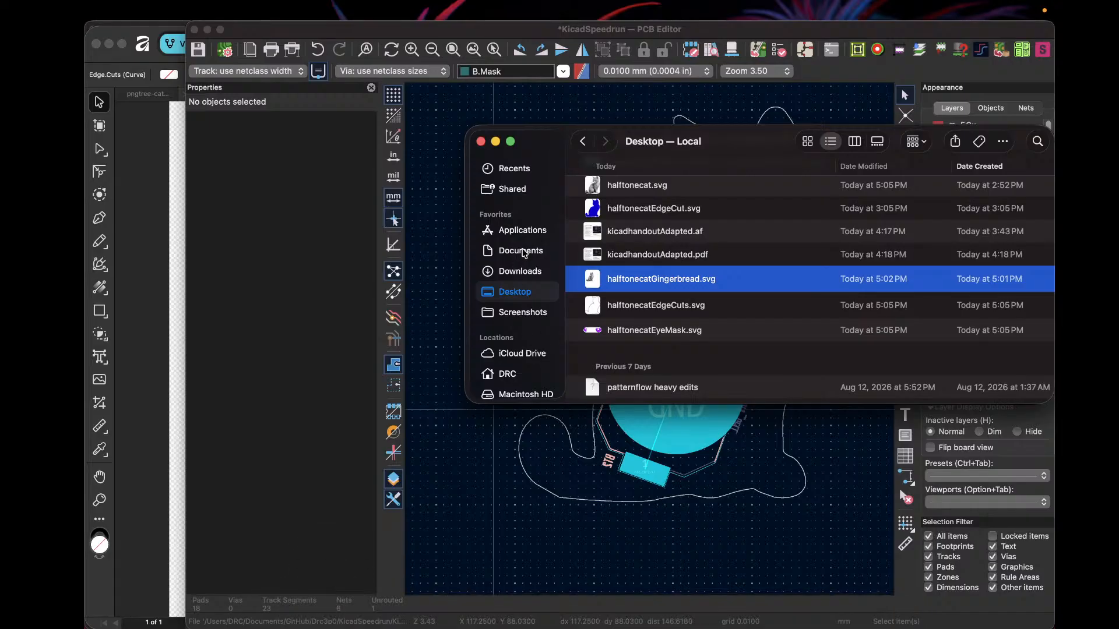
{"action": "left_click", "coordinate": [520, 250]}
{"action": "scroll", "coordinate": [652, 268], "scroll_direction": "up", "scroll_amount": 3}
{"action": "scroll", "coordinate": [653, 268], "scroll_direction": "down", "scroll_amount": 5}
{"action": "left_click", "coordinate": [577, 267]}
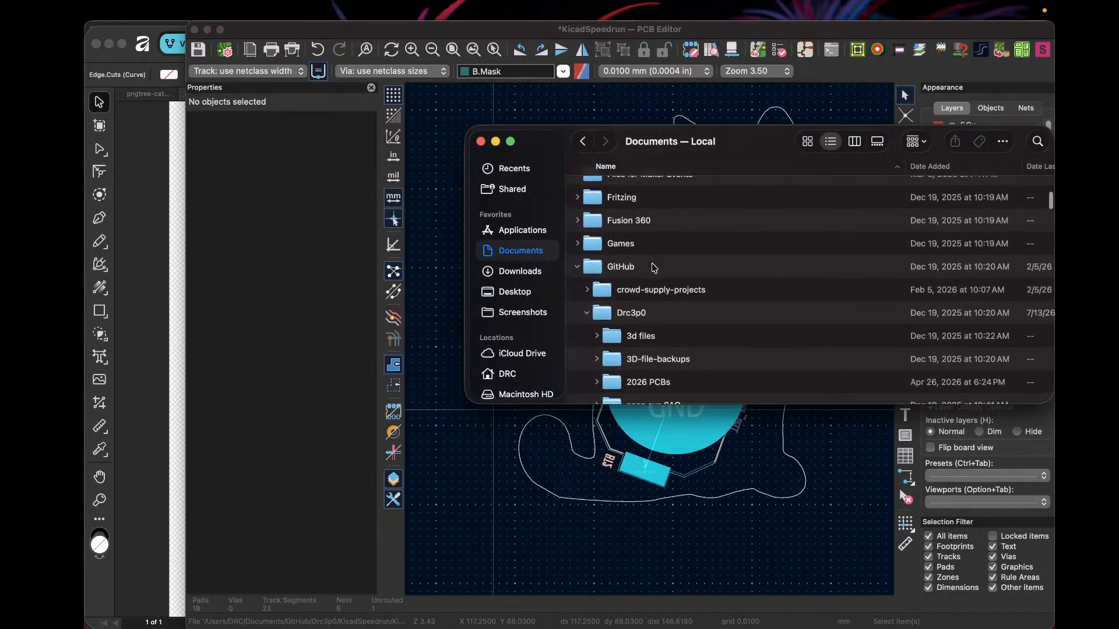
{"action": "scroll", "coordinate": [589, 319], "scroll_direction": "down", "scroll_amount": 2}
{"action": "scroll", "coordinate": [594, 314], "scroll_direction": "up", "scroll_amount": 1}
{"action": "left_click", "coordinate": [603, 312]}
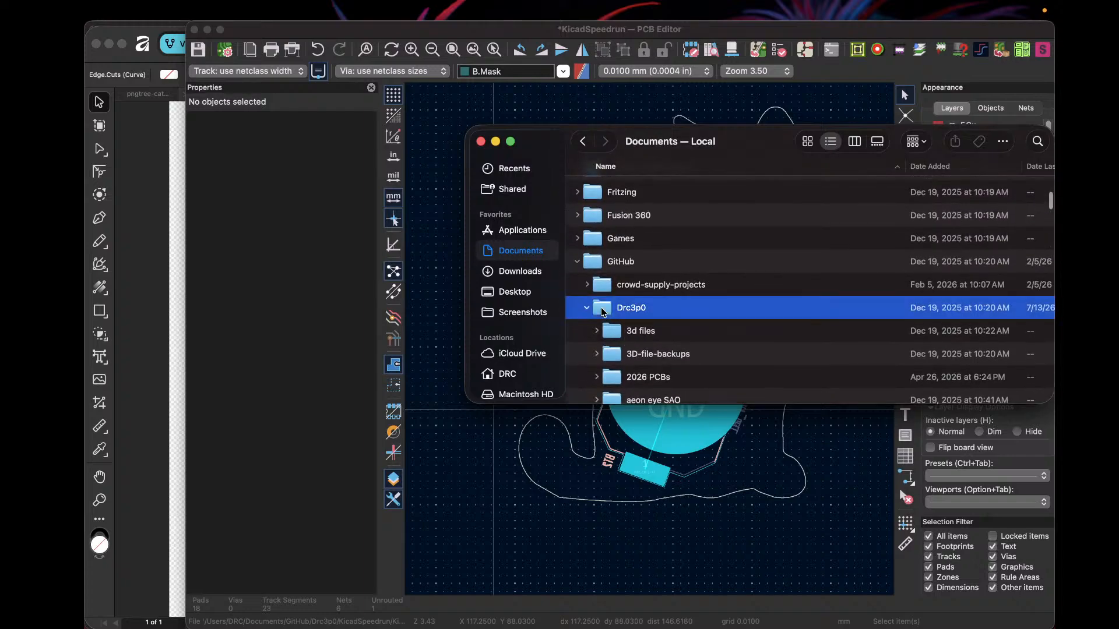
{"action": "double_click", "coordinate": [603, 313]}
{"action": "scroll", "coordinate": [787, 186], "scroll_direction": "up", "scroll_amount": 5}
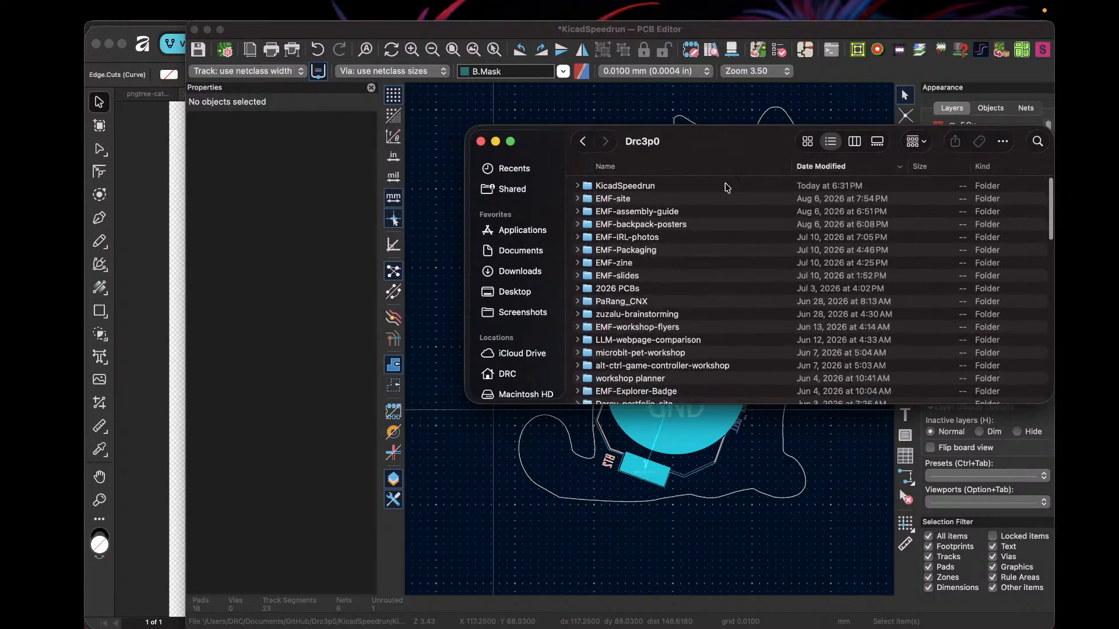
{"action": "double_click", "coordinate": [591, 188]}
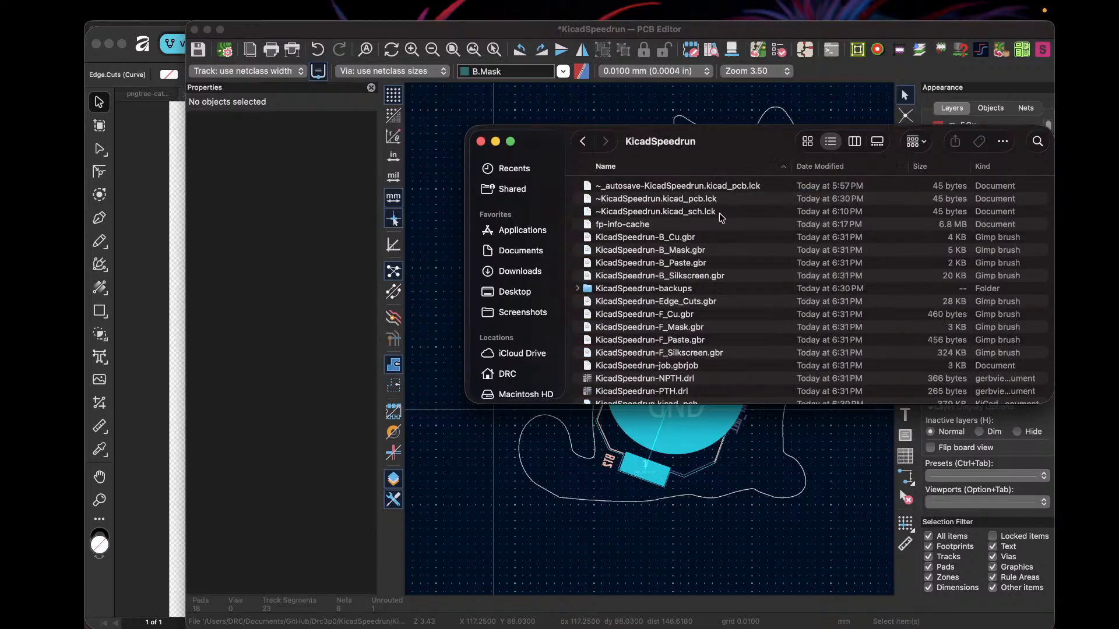
{"action": "scroll", "coordinate": [716, 240], "scroll_direction": "down", "scroll_amount": 3}
{"action": "scroll", "coordinate": [670, 321], "scroll_direction": "up", "scroll_amount": 3}
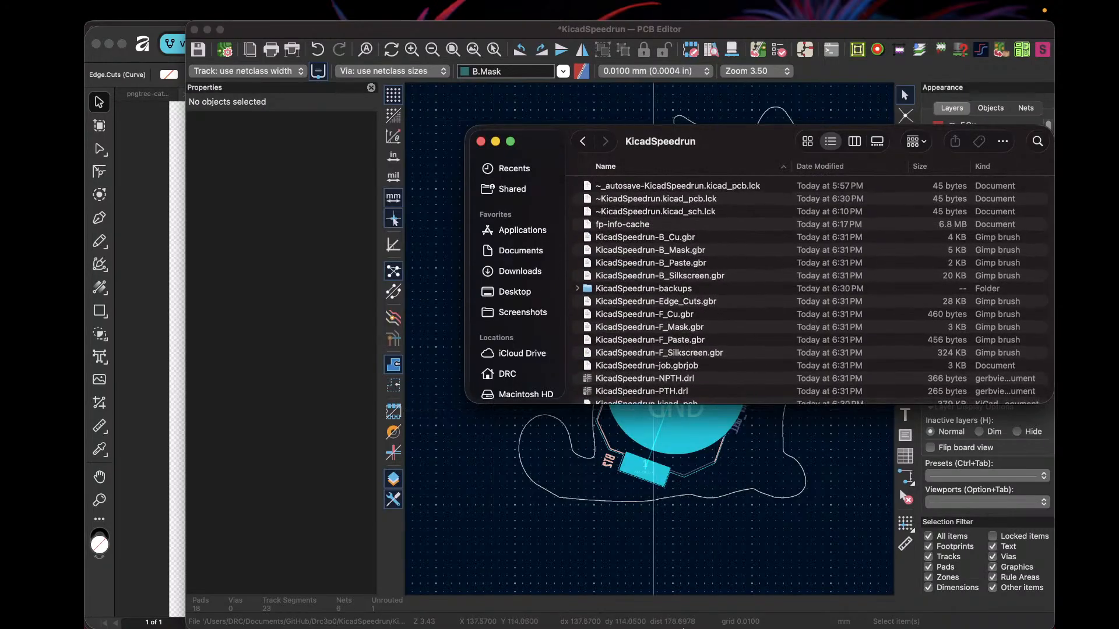
Step: Switch to the KiCad project manager and check the project's exported Gerber and drill files
{"action": "mouse_move", "coordinate": [679, 627]}
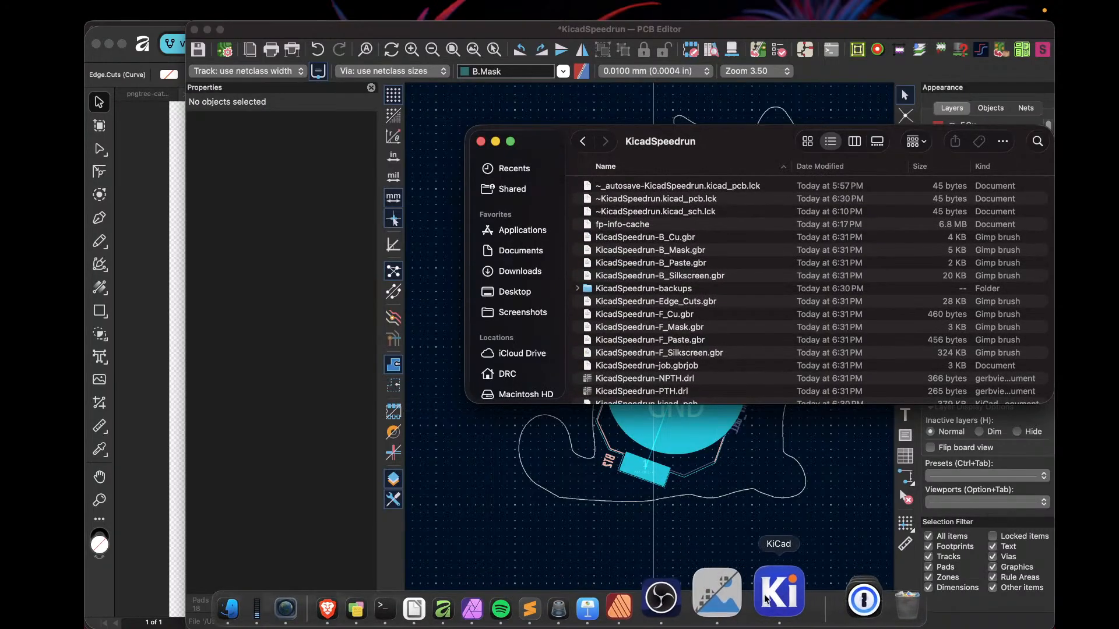
{"action": "left_click", "coordinate": [767, 599]}
{"action": "key", "text": "ctrl+Up"}
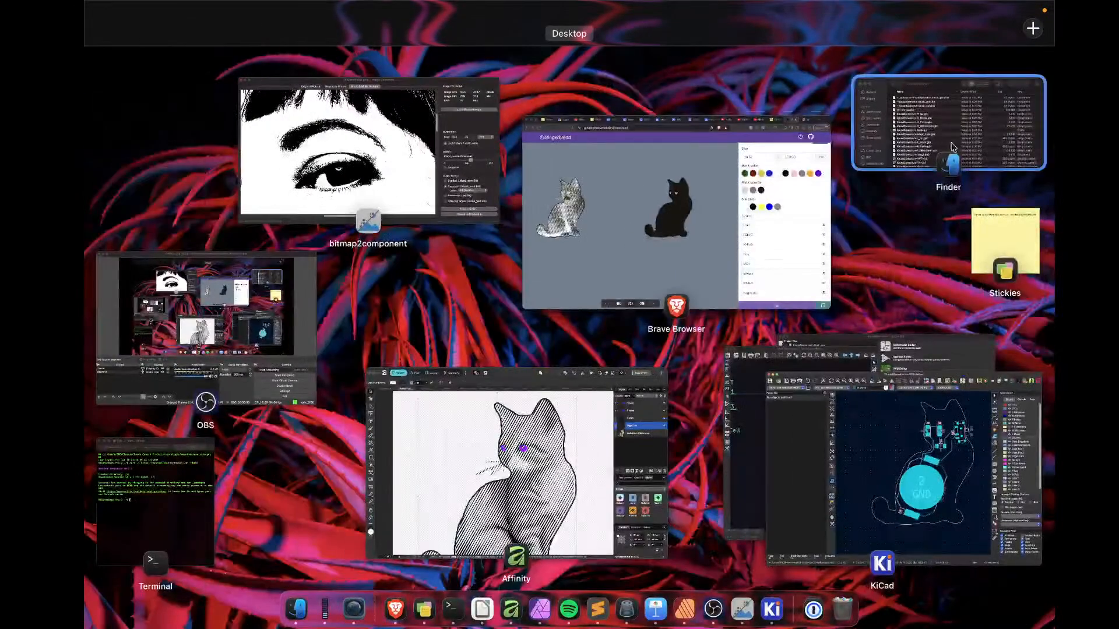
{"action": "left_click", "coordinate": [951, 353]}
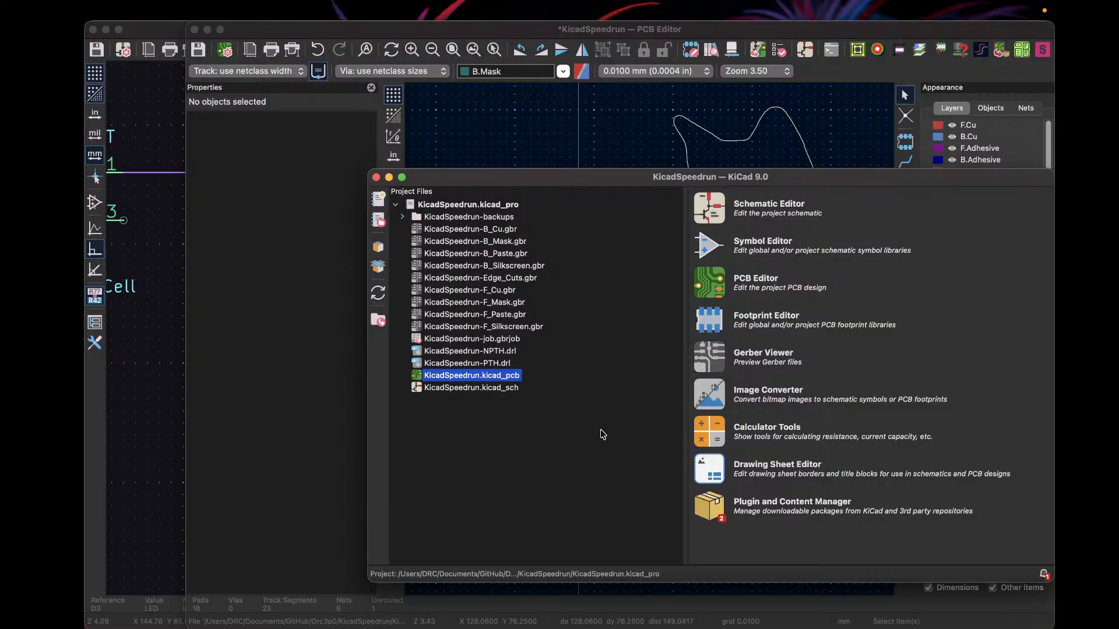
Step: Switch back to Finder, sort the project folder by date modified, and compress all the Gerber, job and drill files into one archive
{"action": "key", "text": "ctrl+Up"}
{"action": "left_click", "coordinate": [913, 156]}
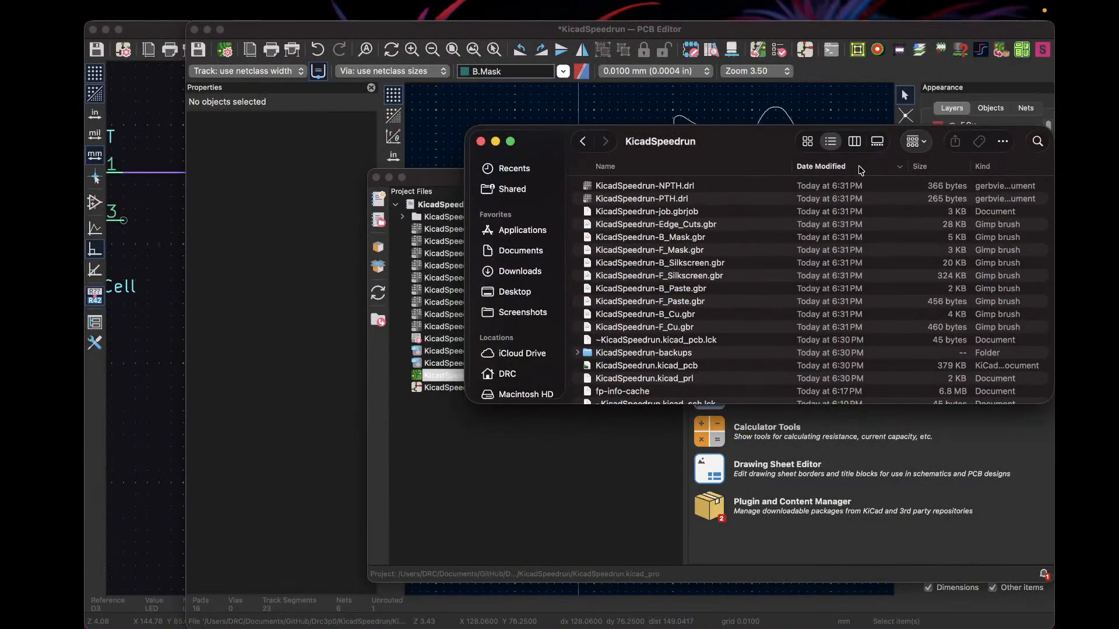
{"action": "left_click", "coordinate": [823, 190]}
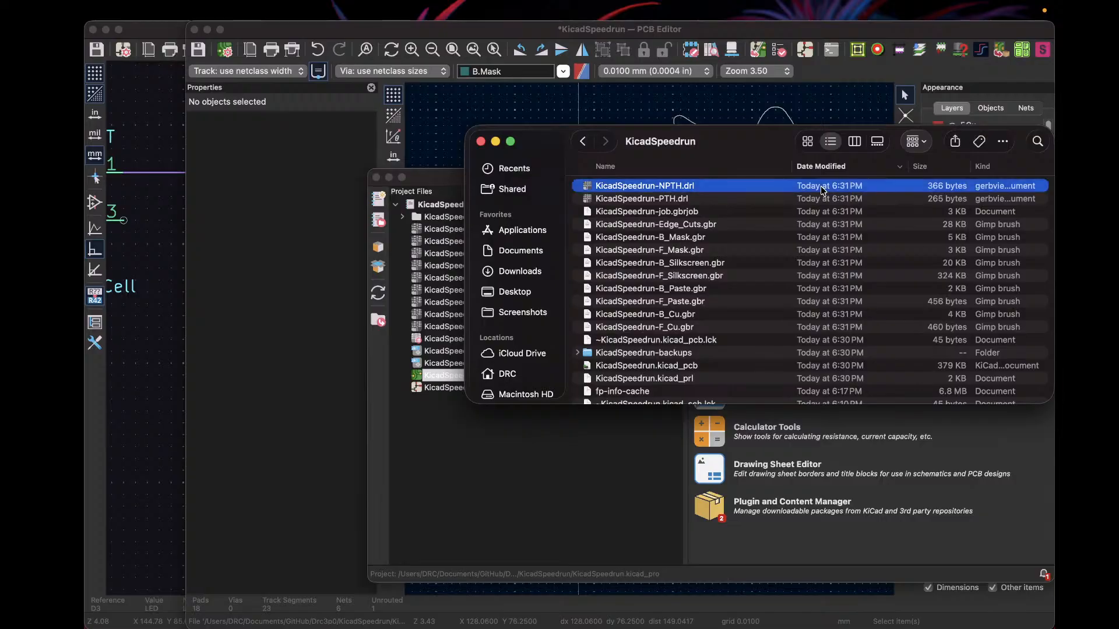
{"action": "left_click", "coordinate": [819, 328], "text": "shift"}
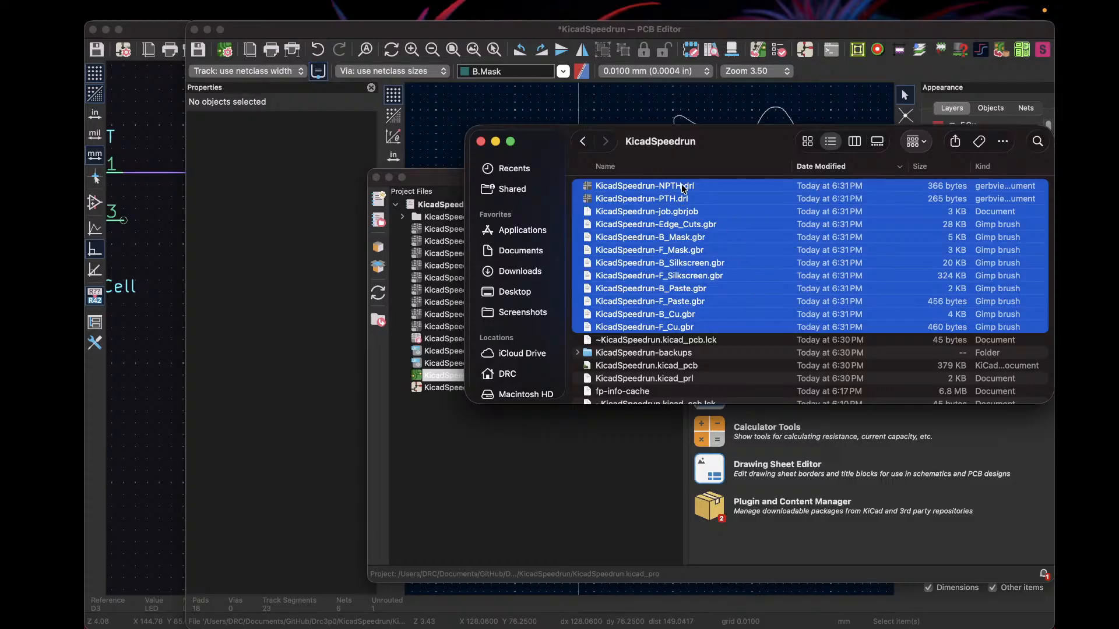
{"action": "right_click", "coordinate": [764, 284]}
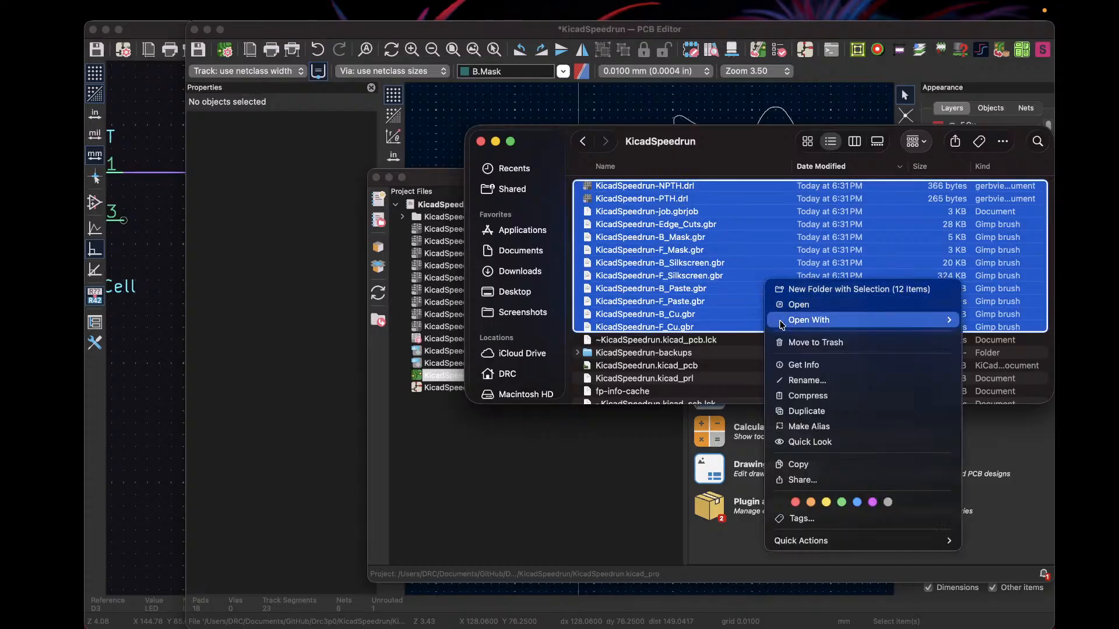
{"action": "left_click", "coordinate": [807, 395]}
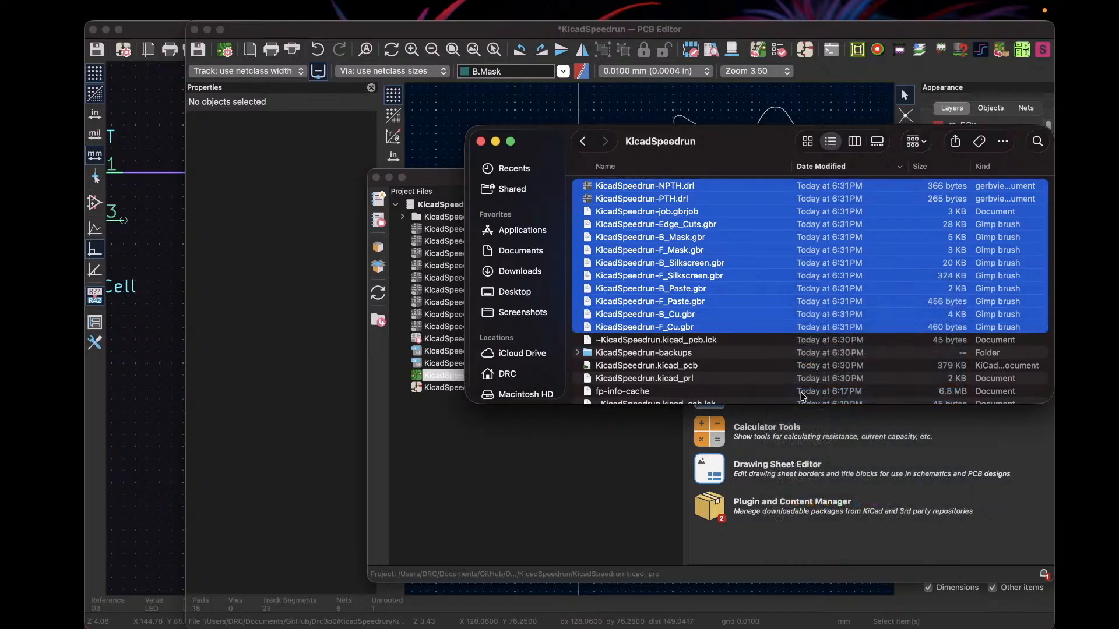
Step: Rename the new archive as KicadSpeedrunGerbers.zip
{"action": "key", "text": "Return"}
{"action": "type", "text": "KicadSpeedrunGerbers"}
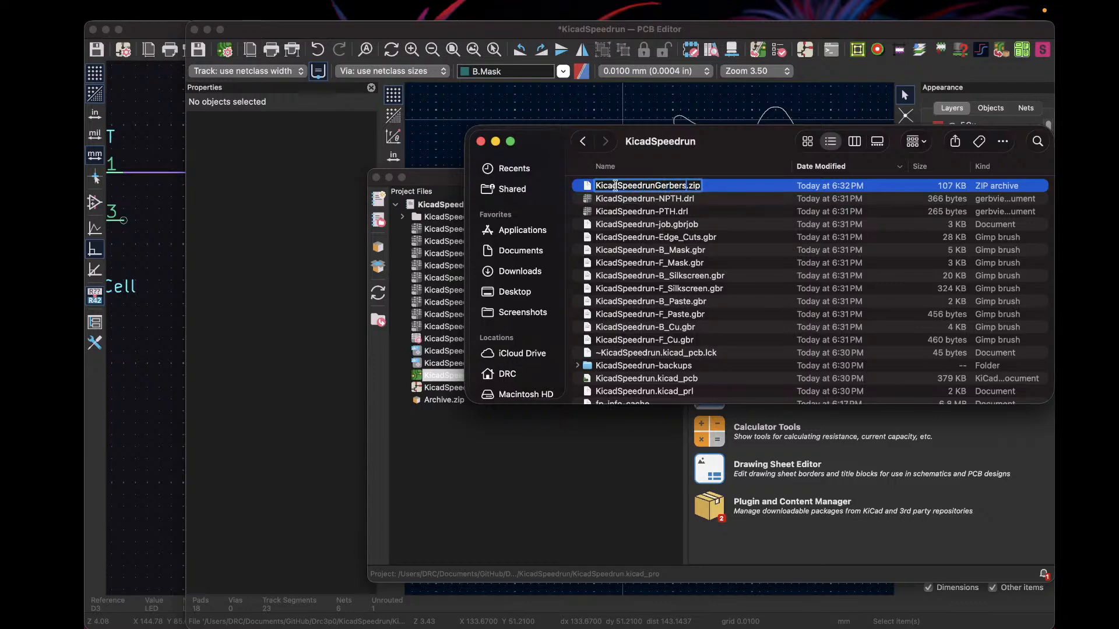
{"action": "key", "text": "Return"}
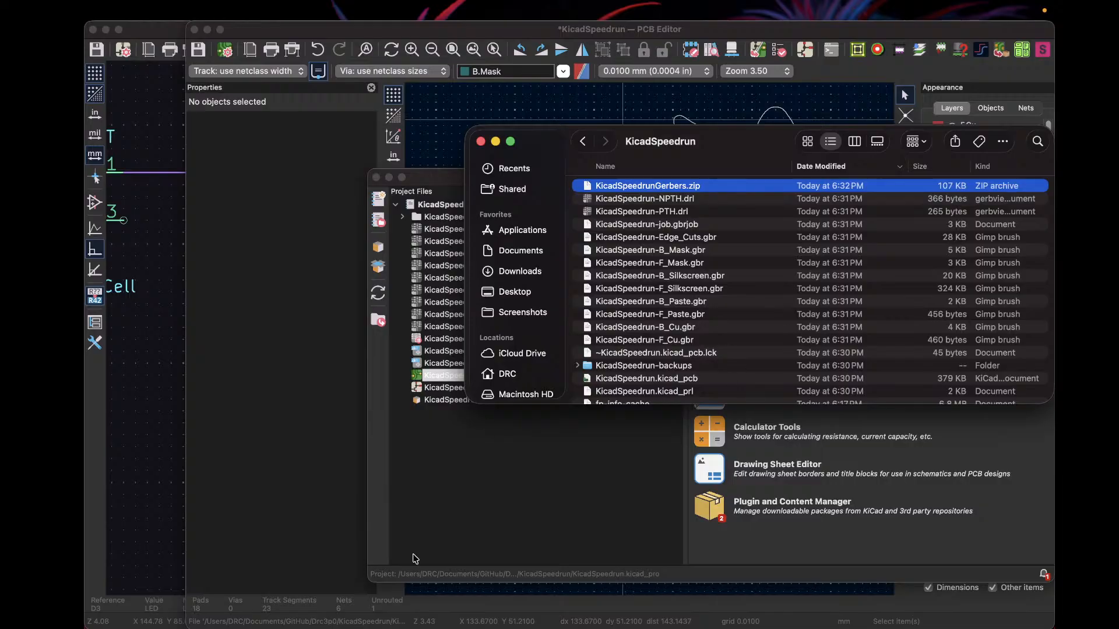
Step: Switch to Brave Browser and open oshpark.com in a new tab
{"action": "mouse_move", "coordinate": [390, 614]}
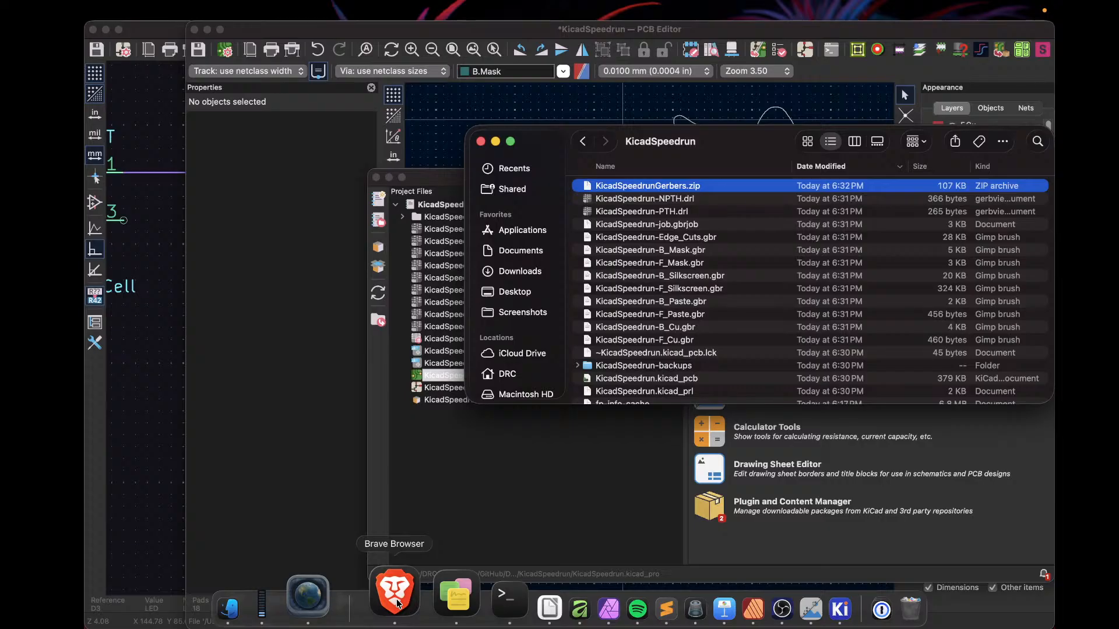
{"action": "left_click", "coordinate": [396, 602]}
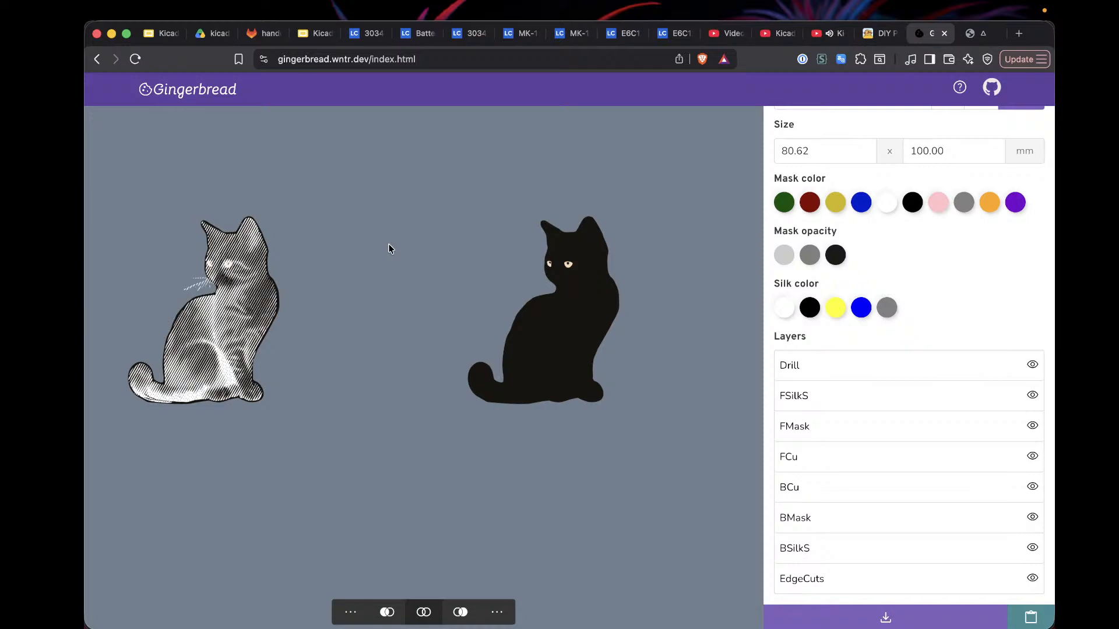
{"action": "key", "text": "cmd+t"}
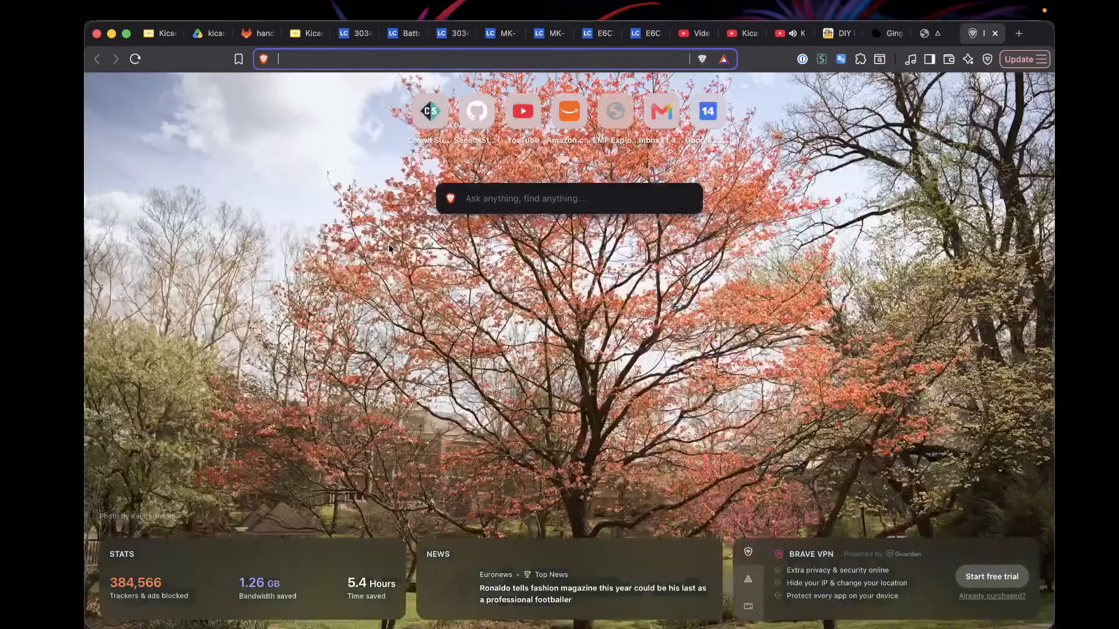
{"action": "type", "text": "oshpark.com"}
{"action": "key", "text": "Return"}
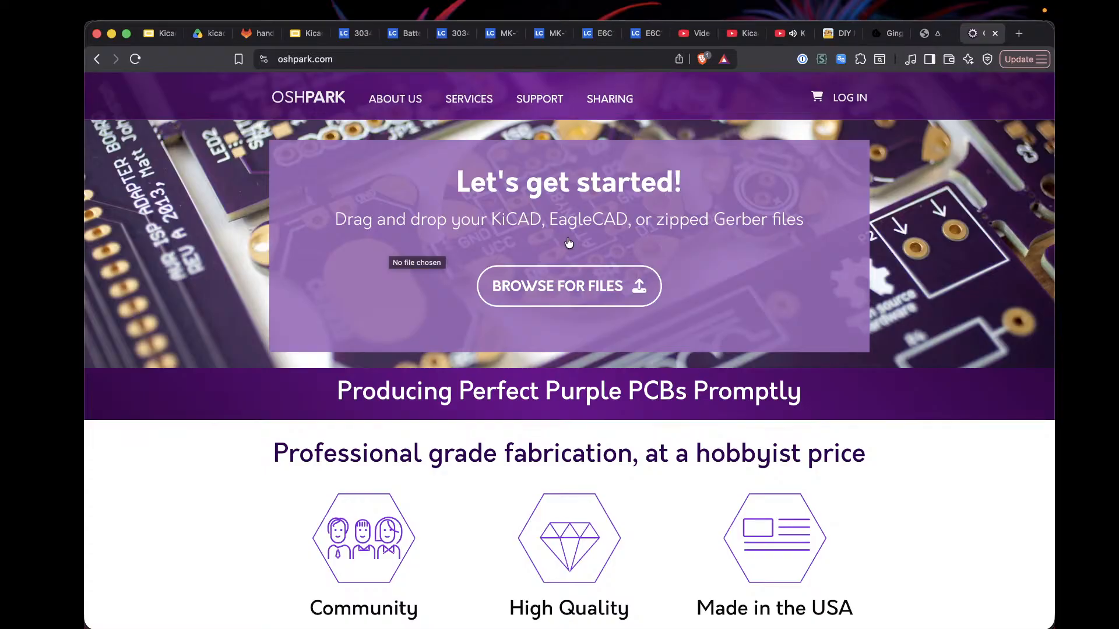
Step: Browse OSH Park's fabrication services and read the After Dark page's soldermask description, pricing and specifications
{"action": "scroll", "coordinate": [569, 242], "scroll_direction": "down", "scroll_amount": 6}
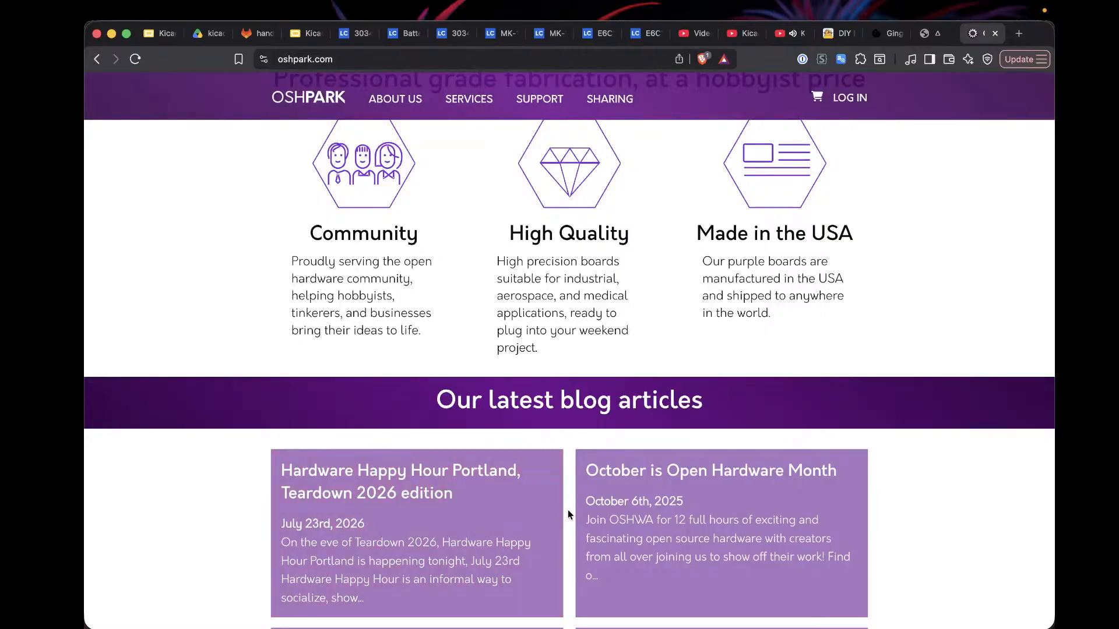
{"action": "scroll", "coordinate": [569, 513], "scroll_direction": "down", "scroll_amount": 6}
{"action": "scroll", "coordinate": [568, 514], "scroll_direction": "down", "scroll_amount": 4}
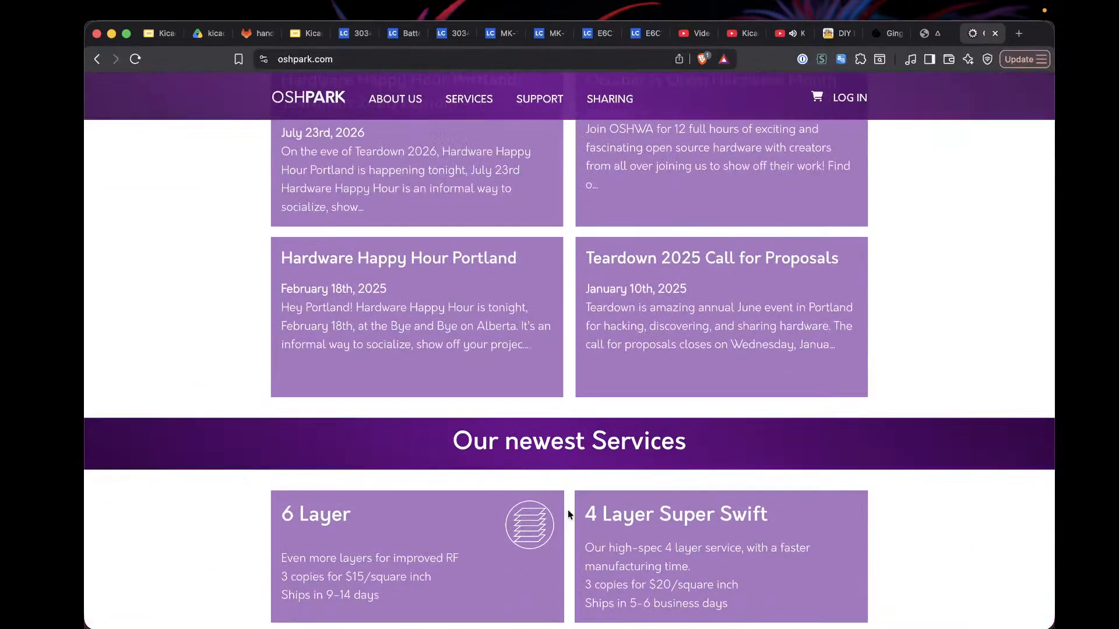
{"action": "scroll", "coordinate": [568, 512], "scroll_direction": "down", "scroll_amount": 7}
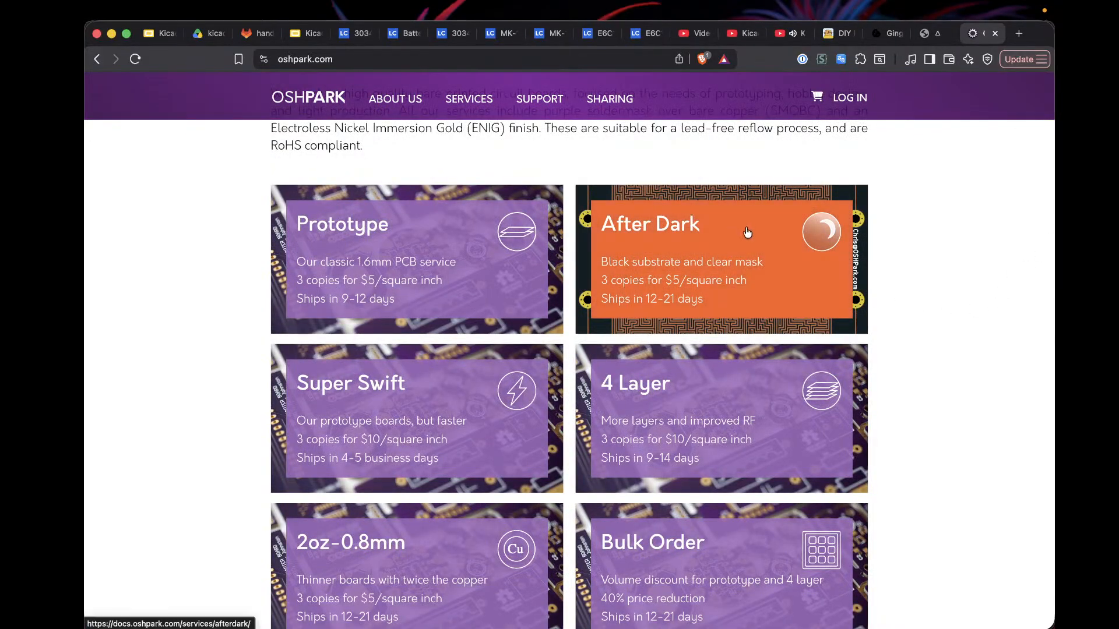
{"action": "scroll", "coordinate": [746, 242], "scroll_direction": "down", "scroll_amount": 2}
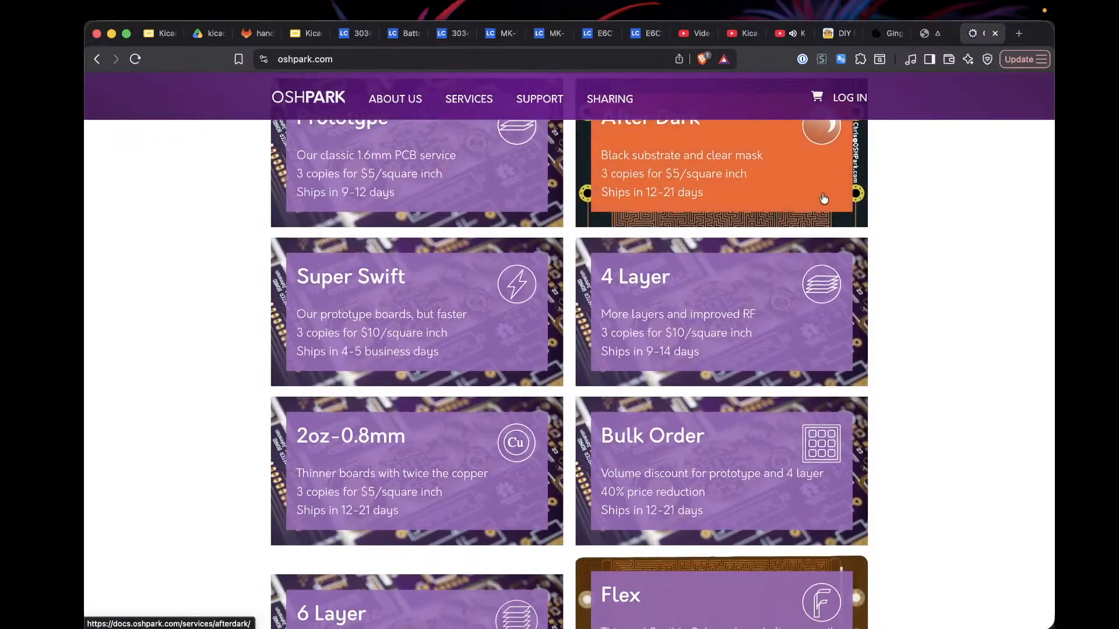
{"action": "left_click", "coordinate": [777, 198]}
{"action": "scroll", "coordinate": [800, 361], "scroll_direction": "down", "scroll_amount": 20}
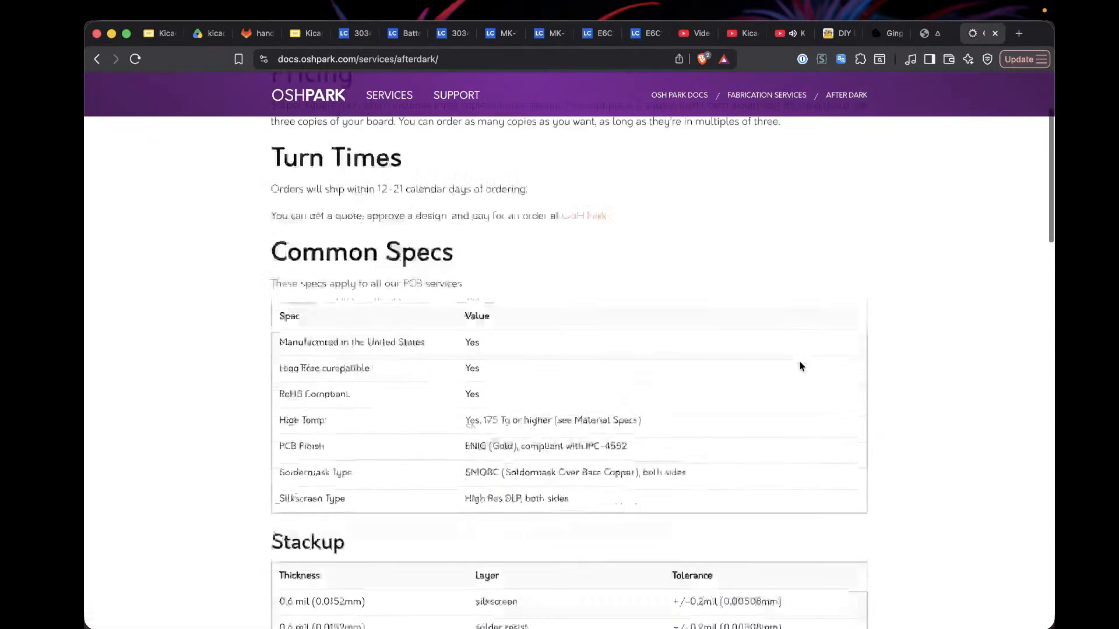
{"action": "scroll", "coordinate": [799, 365], "scroll_direction": "up", "scroll_amount": 20}
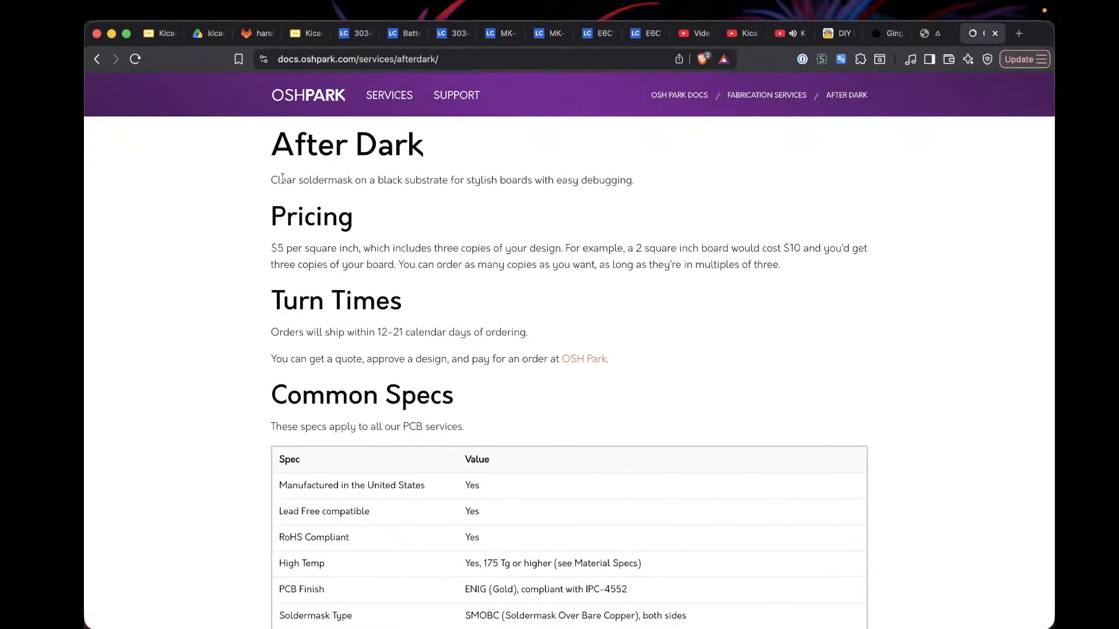
{"action": "left_click_drag", "start_coordinate": [271, 180], "coordinate": [617, 187]}
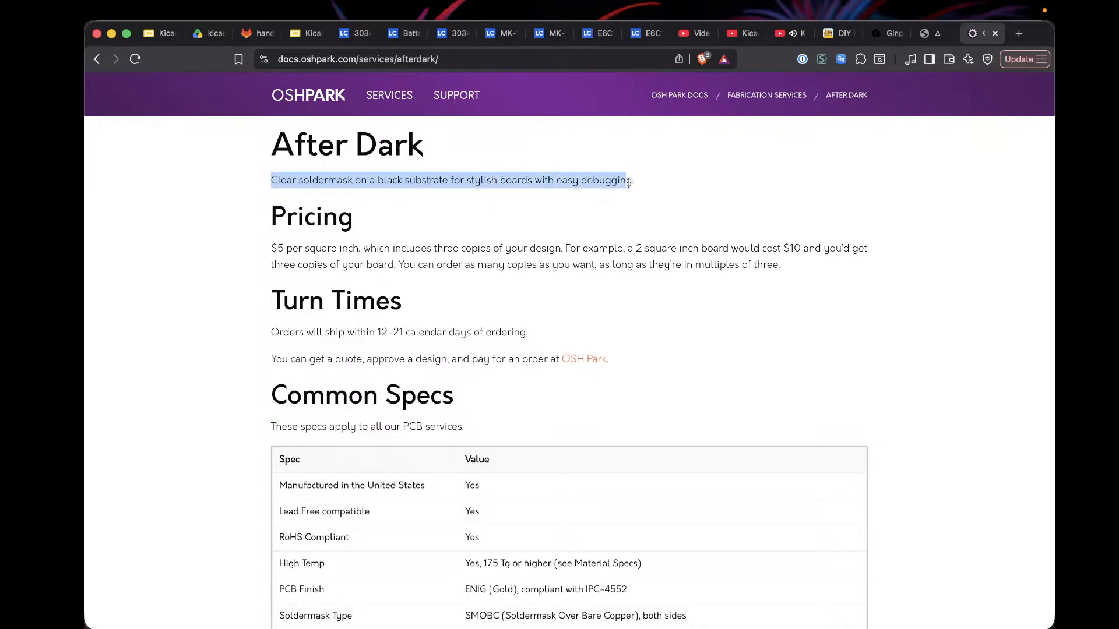
{"action": "left_click", "coordinate": [241, 211]}
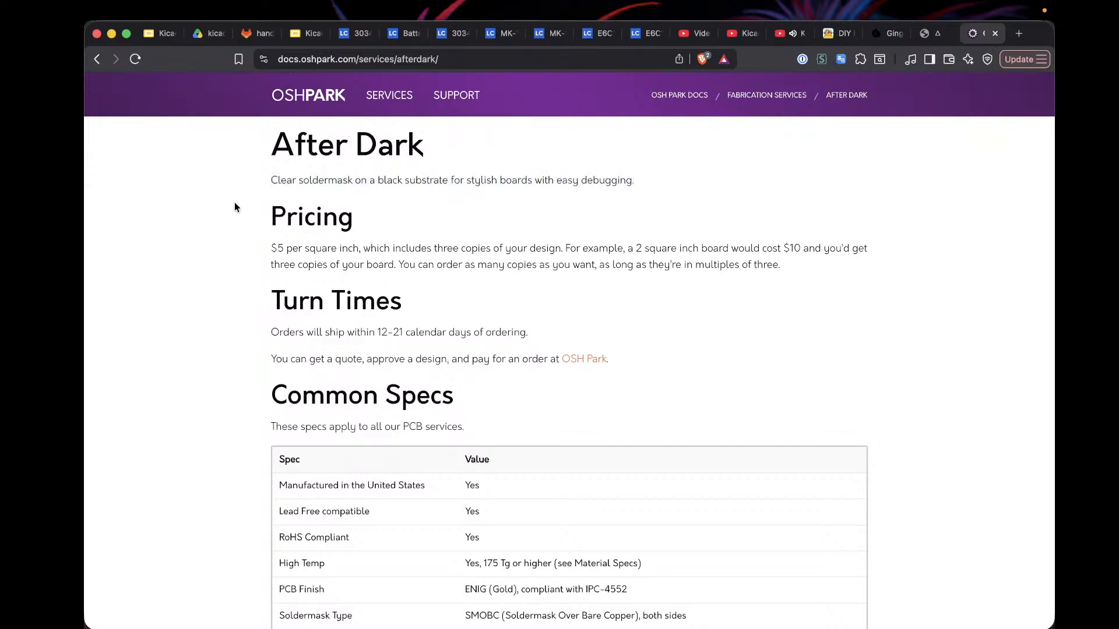
Step: Return to OSH Park's home page and upload KicadSpeedrunGerbers.zip from the KicadSpeedrun folder inside the GitHub directory
{"action": "left_click", "coordinate": [96, 59]}
{"action": "scroll", "coordinate": [498, 272], "scroll_direction": "up", "scroll_amount": 10}
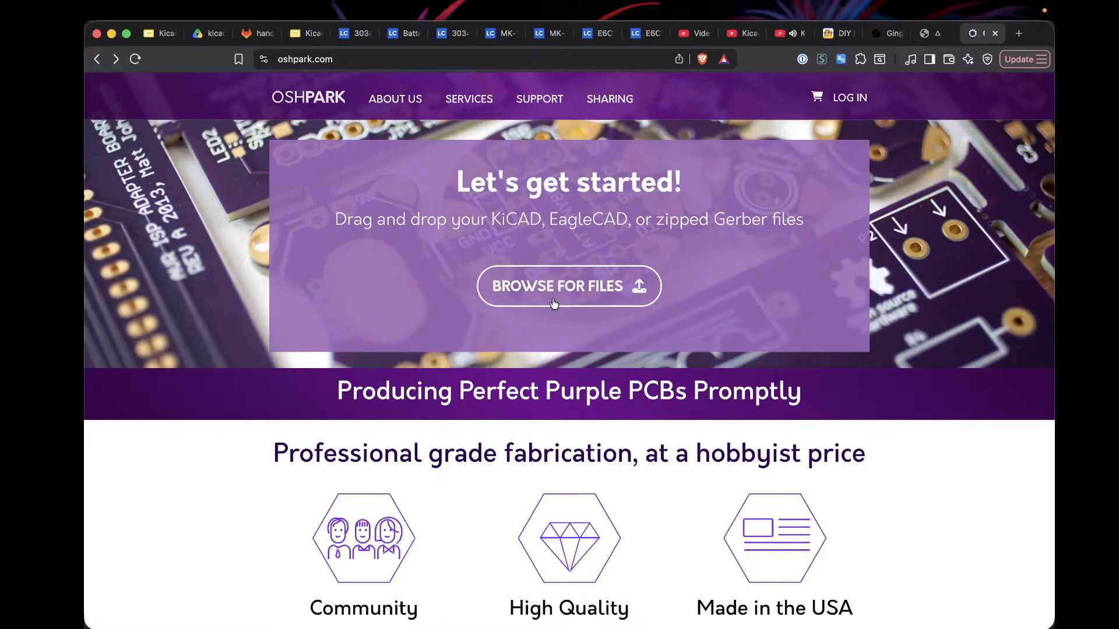
{"action": "left_click", "coordinate": [554, 303]}
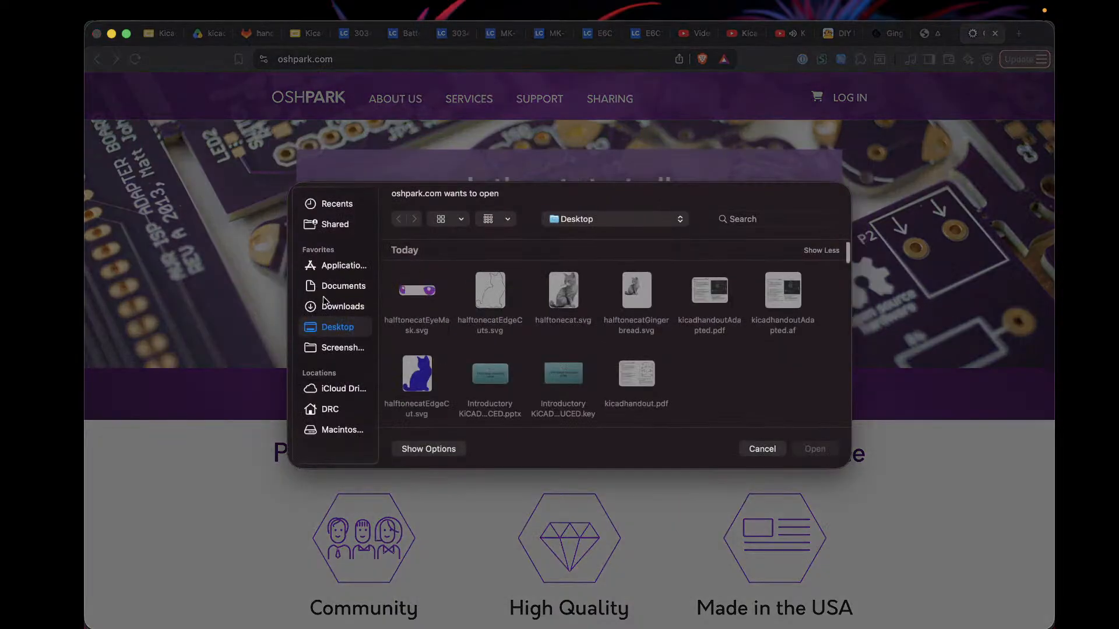
{"action": "left_click", "coordinate": [335, 205]}
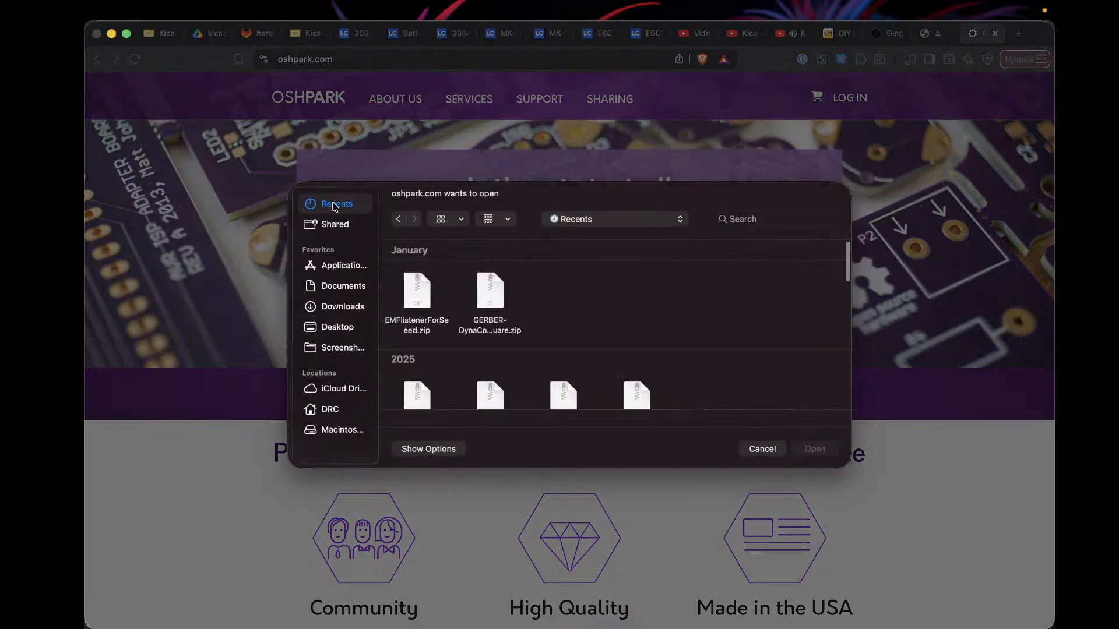
{"action": "left_click", "coordinate": [333, 286]}
{"action": "scroll", "coordinate": [492, 332], "scroll_direction": "down", "scroll_amount": 2}
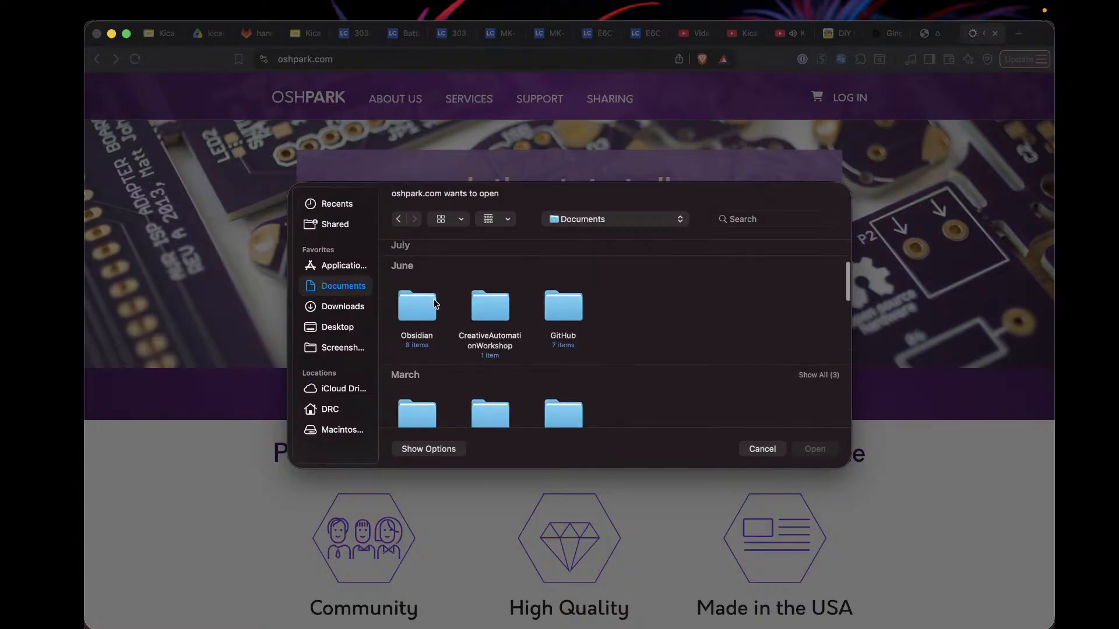
{"action": "double_click", "coordinate": [562, 303]}
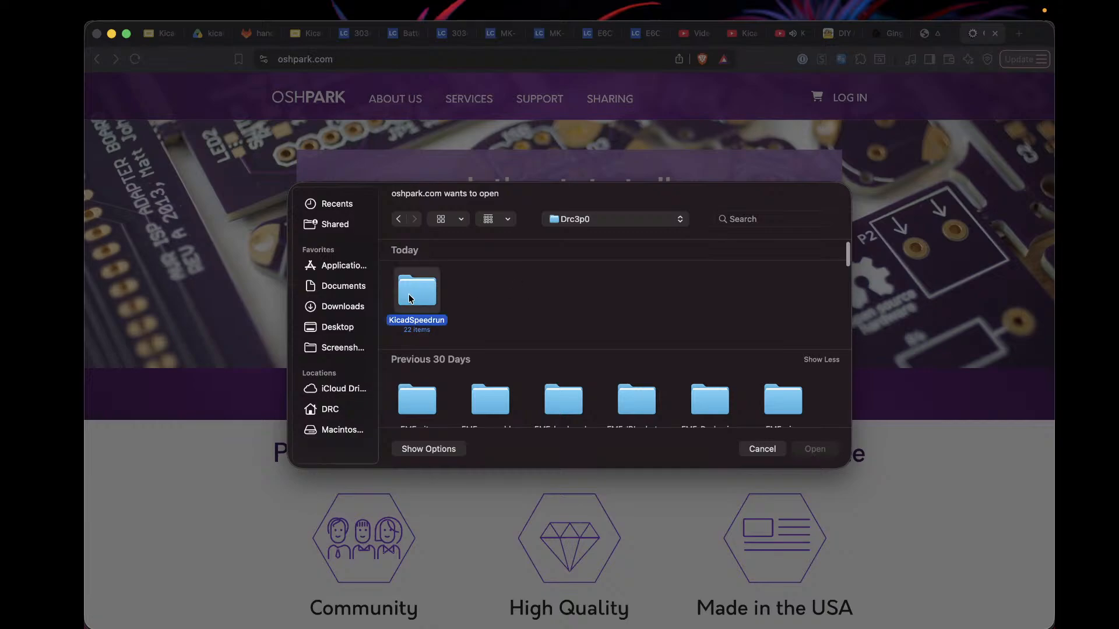
{"action": "double_click", "coordinate": [415, 294]}
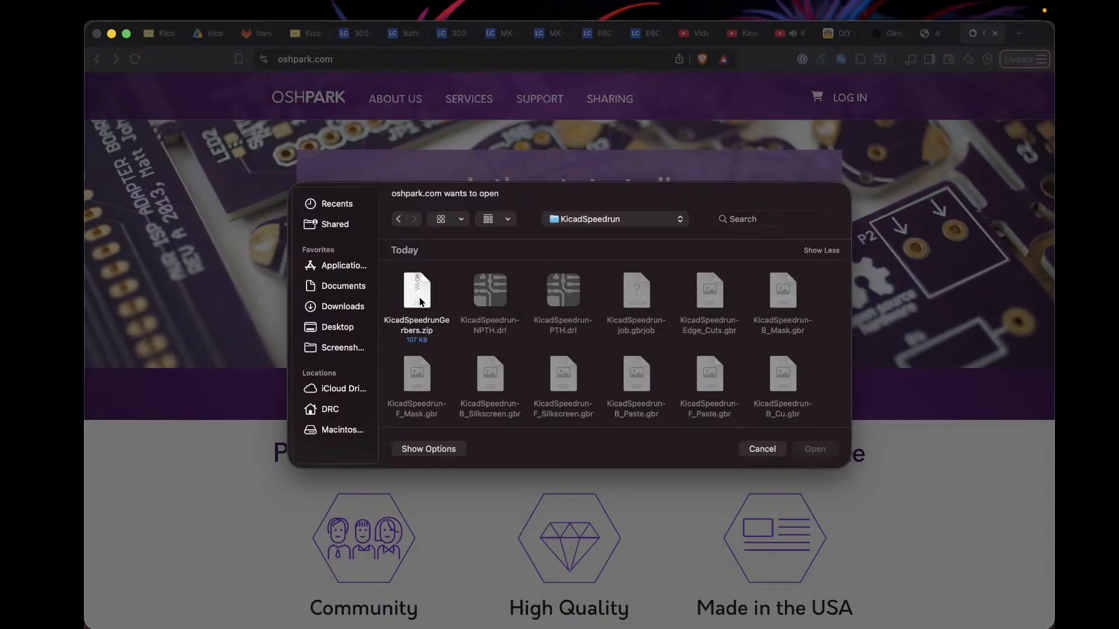
{"action": "left_click", "coordinate": [420, 300]}
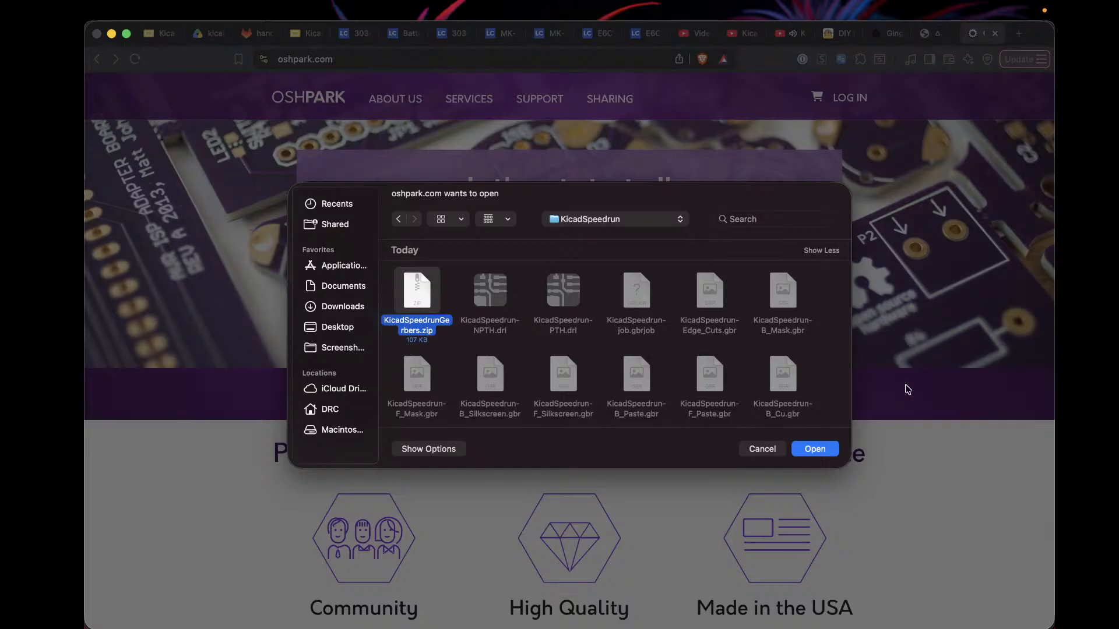
{"action": "left_click", "coordinate": [818, 451]}
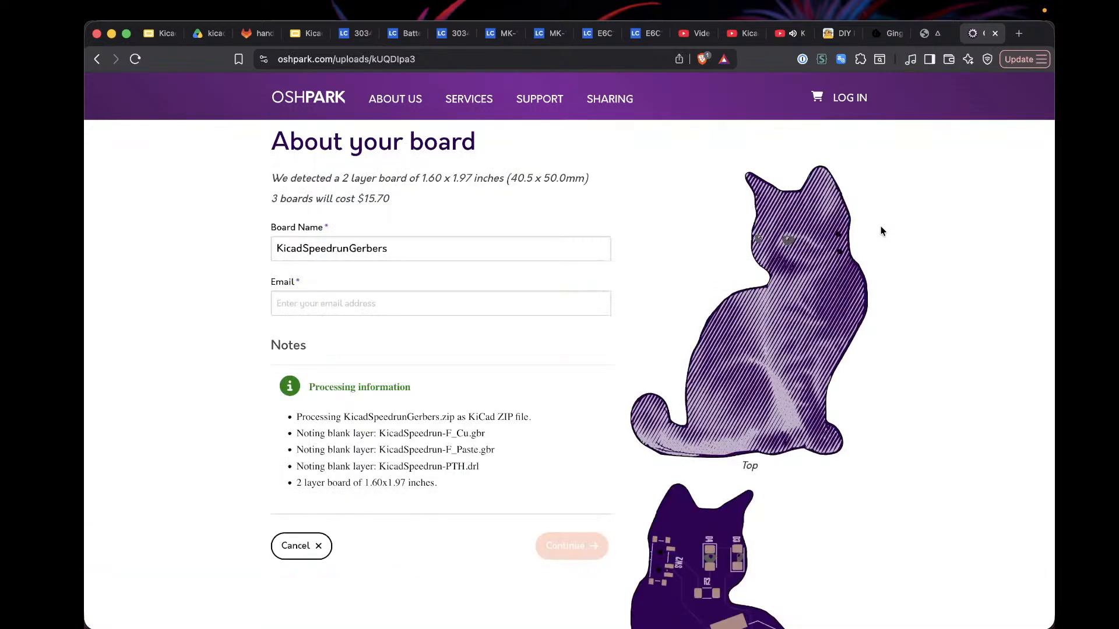
Step: Check the board's top and bottom previews and fill in the account e-mail and password from the saved OSH Park login
{"action": "scroll", "coordinate": [830, 290], "scroll_direction": "down", "scroll_amount": 5}
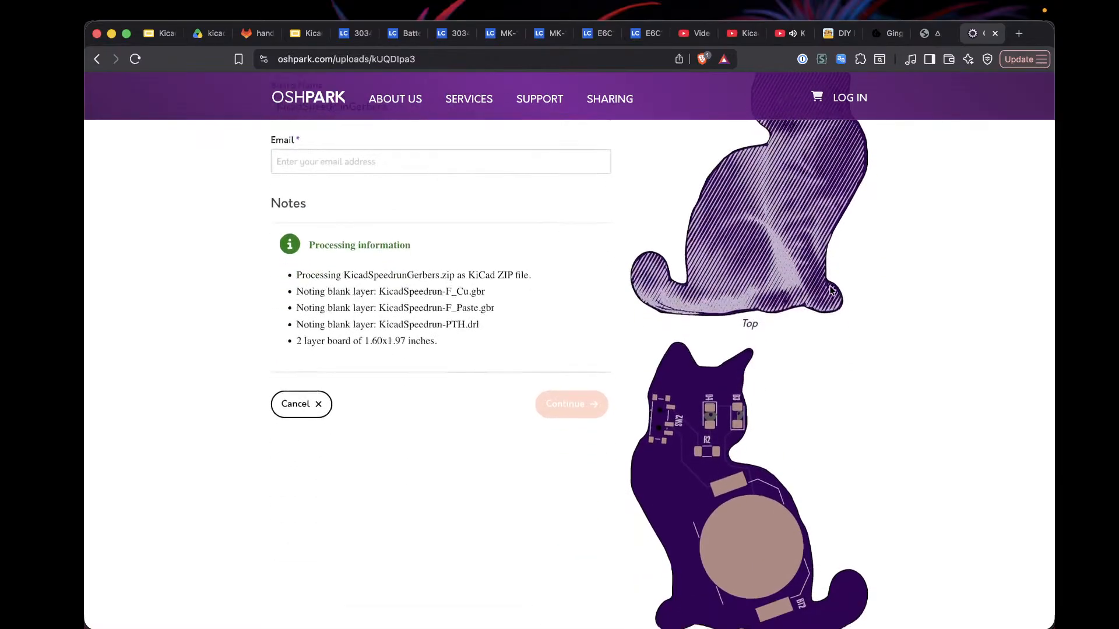
{"action": "scroll", "coordinate": [830, 289], "scroll_direction": "up", "scroll_amount": 5}
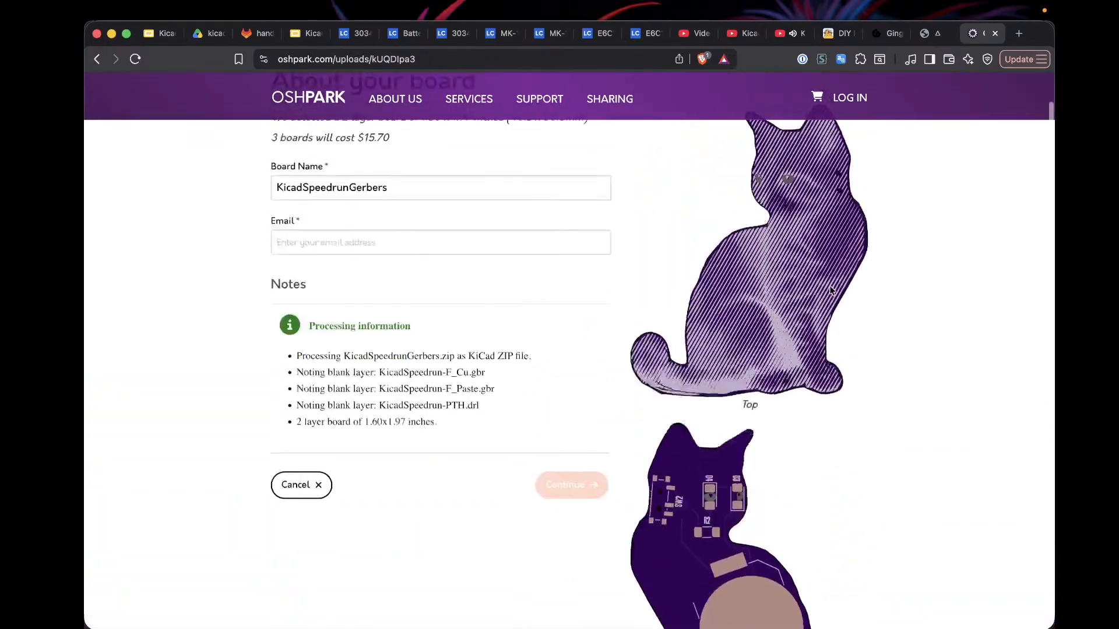
{"action": "scroll", "coordinate": [766, 345], "scroll_direction": "down", "scroll_amount": 4}
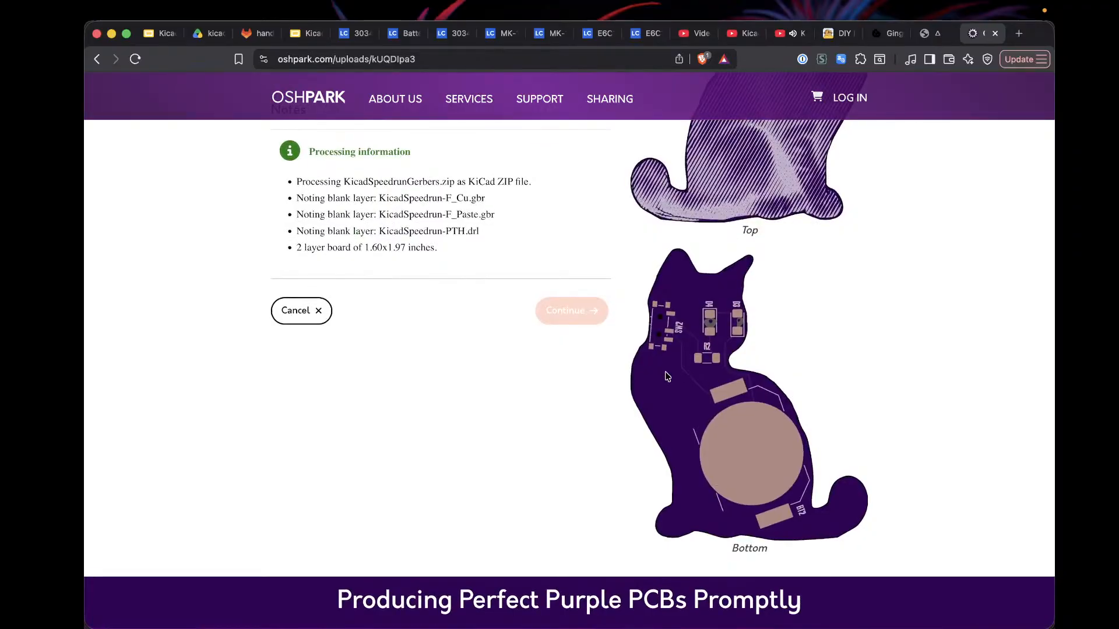
{"action": "scroll", "coordinate": [722, 362], "scroll_direction": "up", "scroll_amount": 3}
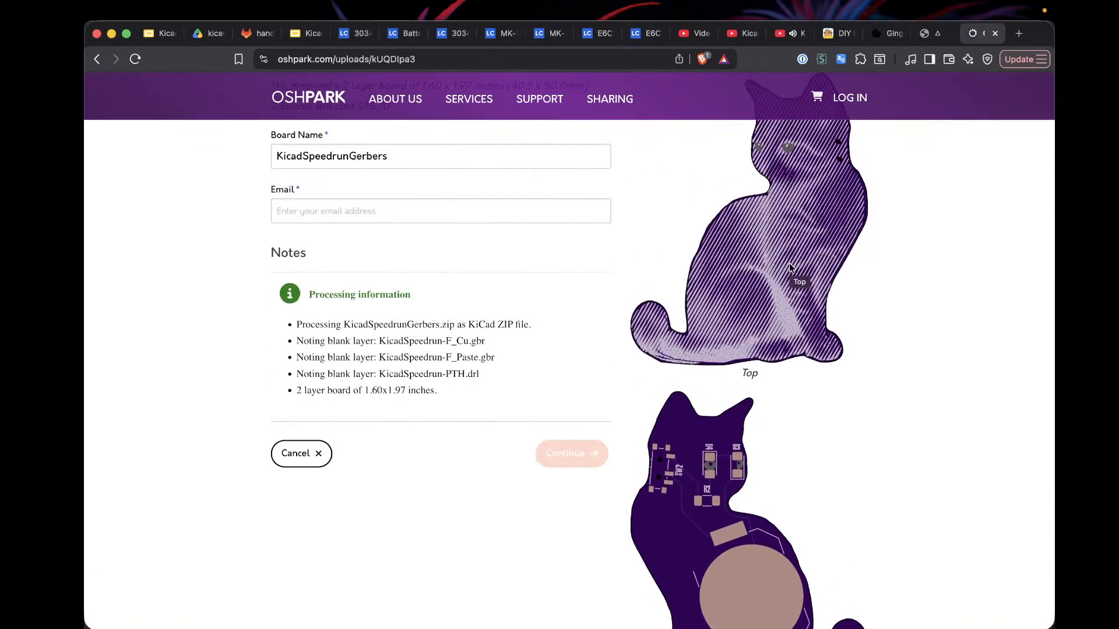
{"action": "scroll", "coordinate": [789, 266], "scroll_direction": "up", "scroll_amount": 2}
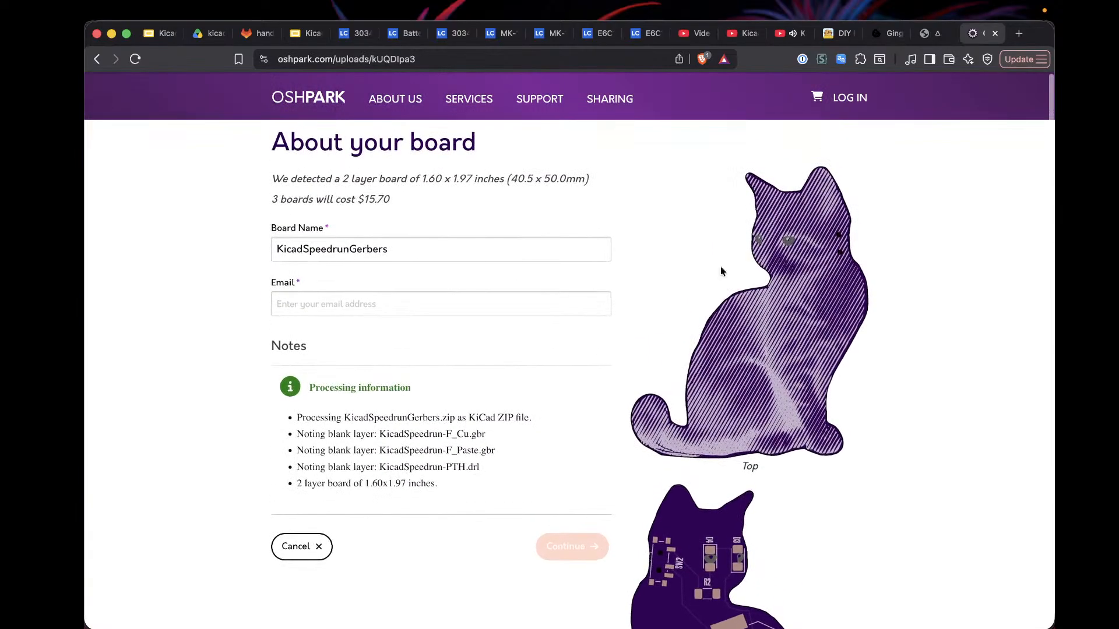
{"action": "left_click", "coordinate": [403, 306]}
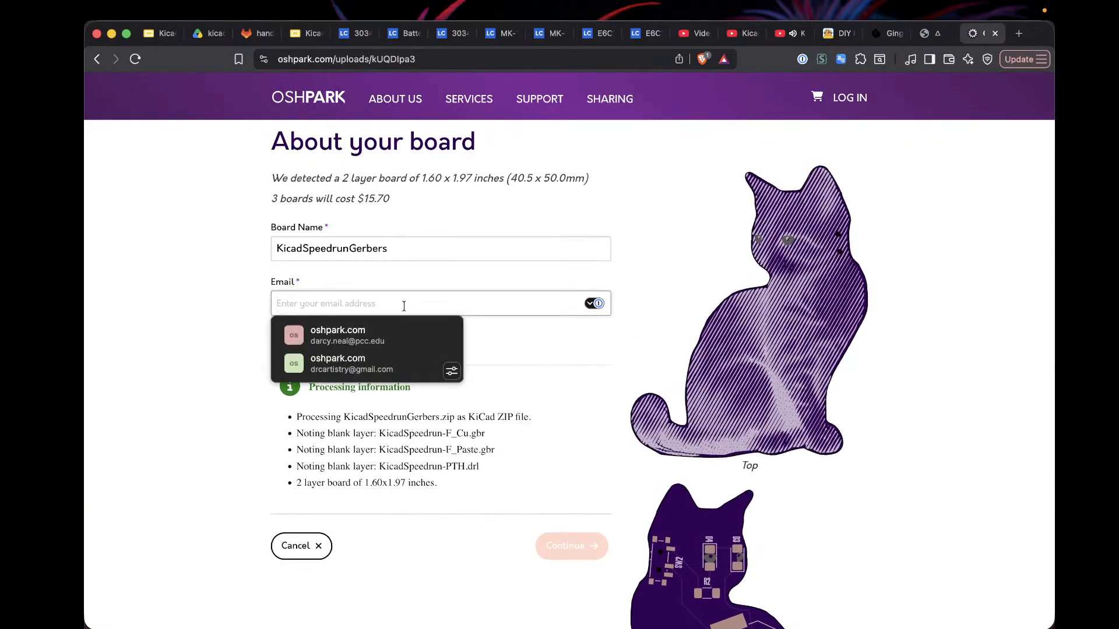
{"action": "left_click", "coordinate": [305, 371]}
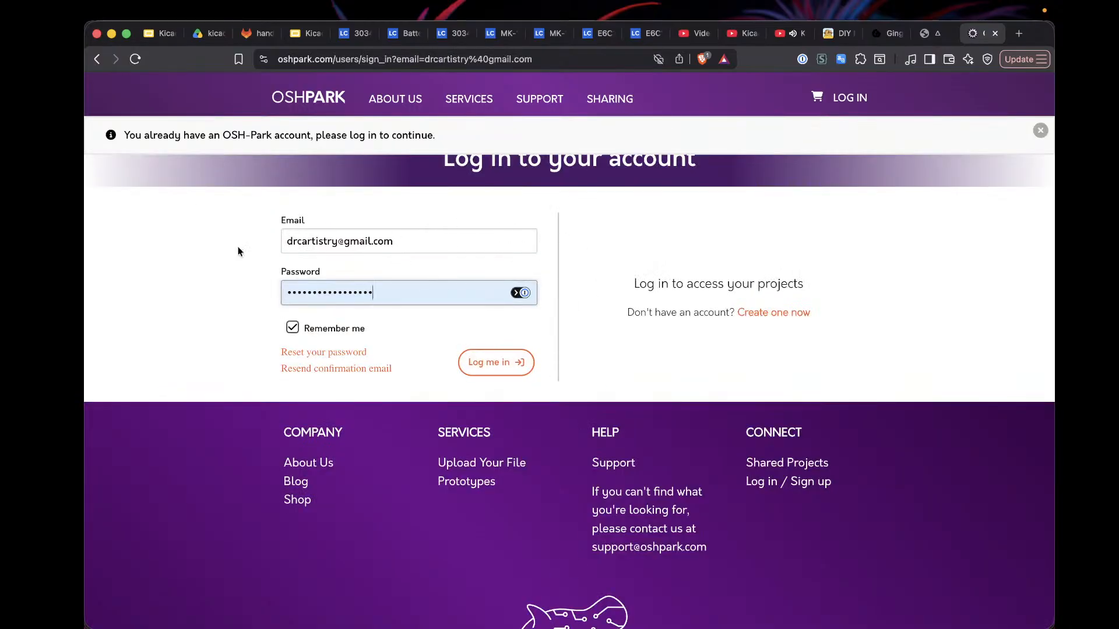
Step: Return to the uploaded board's details page and examine its previews, detected dimensions and the price for three boards
{"action": "left_click", "coordinate": [97, 59]}
{"action": "scroll", "coordinate": [816, 335], "scroll_direction": "down", "scroll_amount": 3}
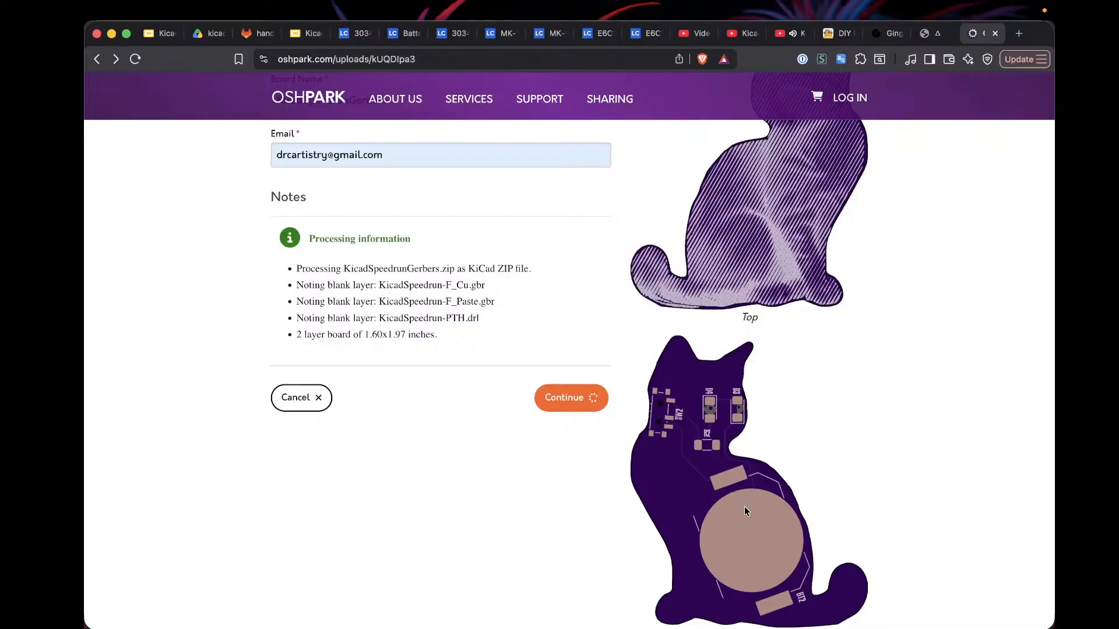
{"action": "scroll", "coordinate": [824, 121], "scroll_direction": "up", "scroll_amount": 3}
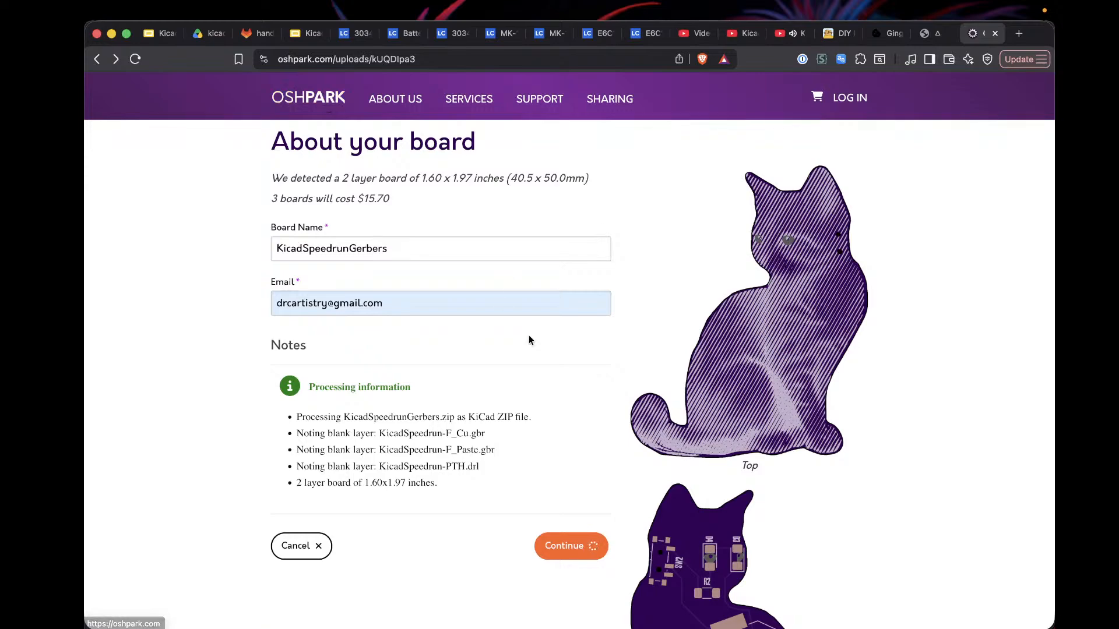
{"action": "scroll", "coordinate": [562, 388], "scroll_direction": "down", "scroll_amount": 1}
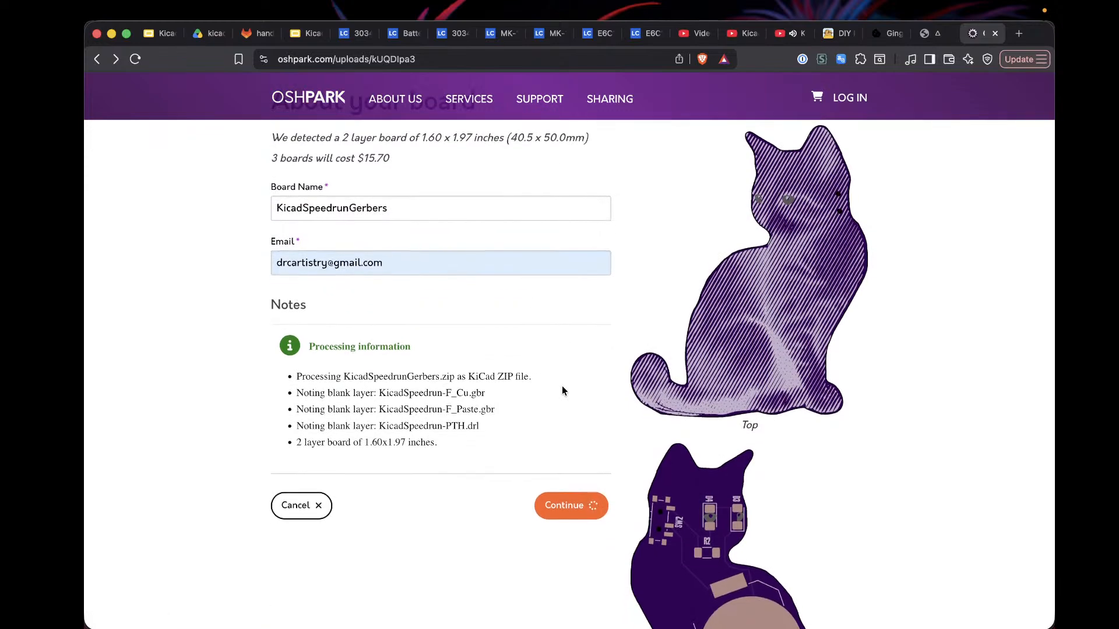
{"action": "scroll", "coordinate": [563, 391], "scroll_direction": "up", "scroll_amount": 1}
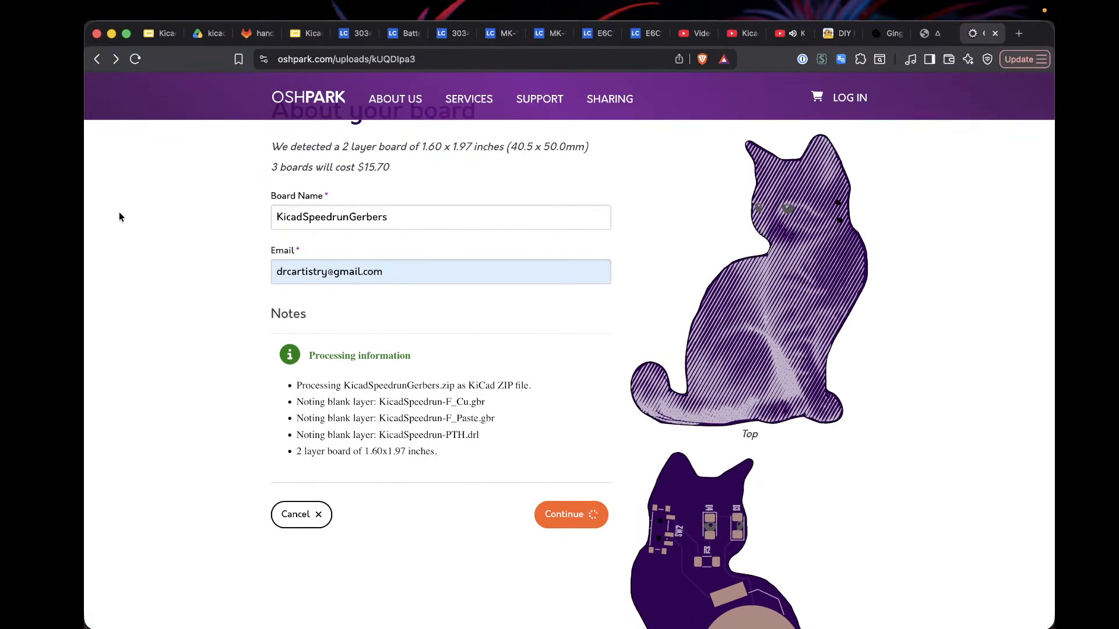
{"action": "scroll", "coordinate": [222, 279], "scroll_direction": "up", "scroll_amount": 1}
{"action": "left_click_drag", "start_coordinate": [270, 198], "coordinate": [398, 196]}
{"action": "scroll", "coordinate": [357, 191], "scroll_direction": "up", "scroll_amount": 5, "text": "ctrl"}
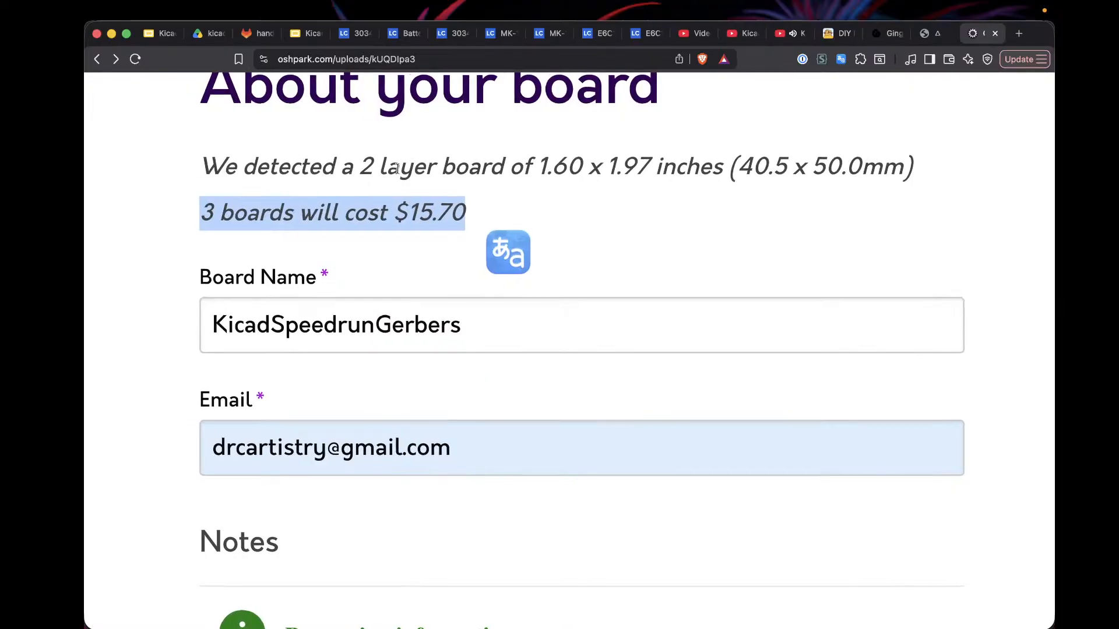
{"action": "left_click", "coordinate": [654, 168]}
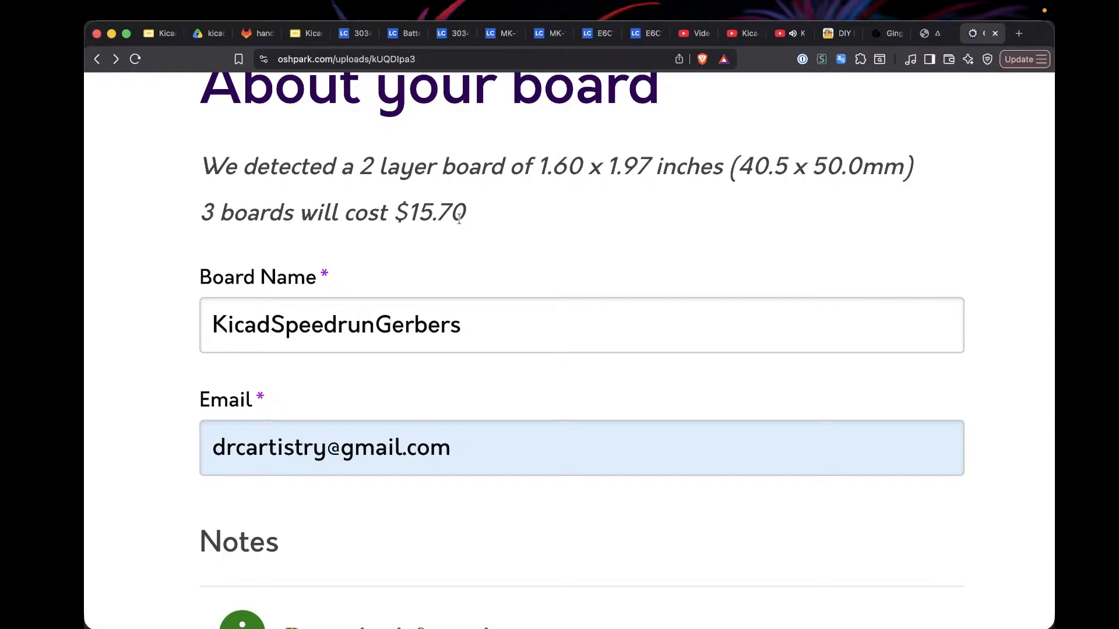
Step: Open the JLCPCB website in a new tab, dismiss its notification request, and go to the online PCB quote page
{"action": "key", "text": "super+t"}
{"action": "type", "text": "jlc"}
{"action": "key", "text": "Return"}
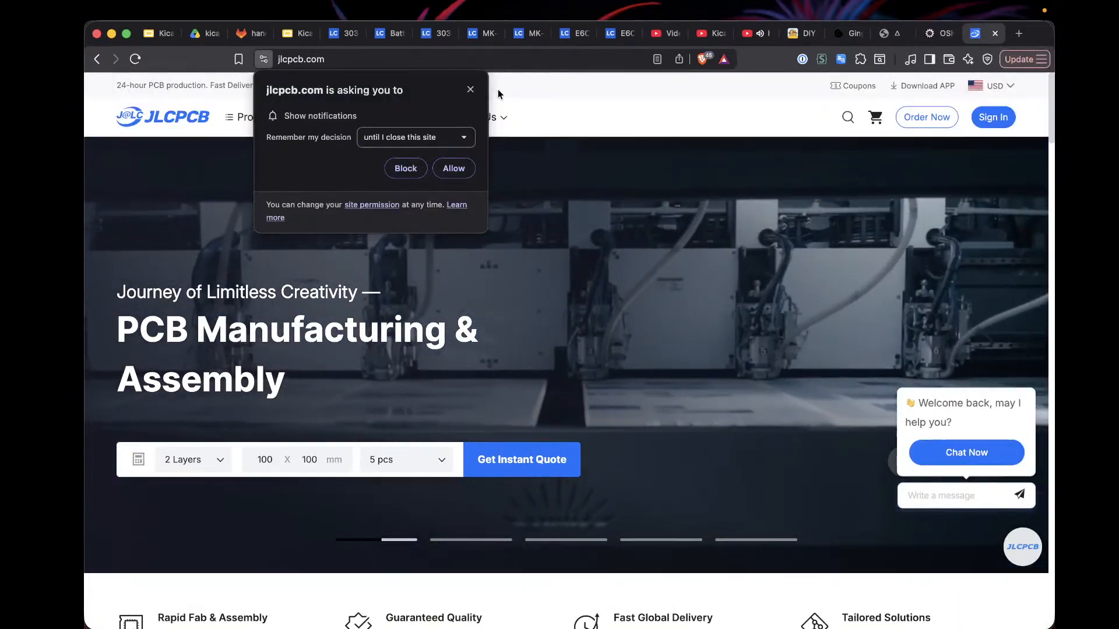
{"action": "left_click", "coordinate": [471, 91]}
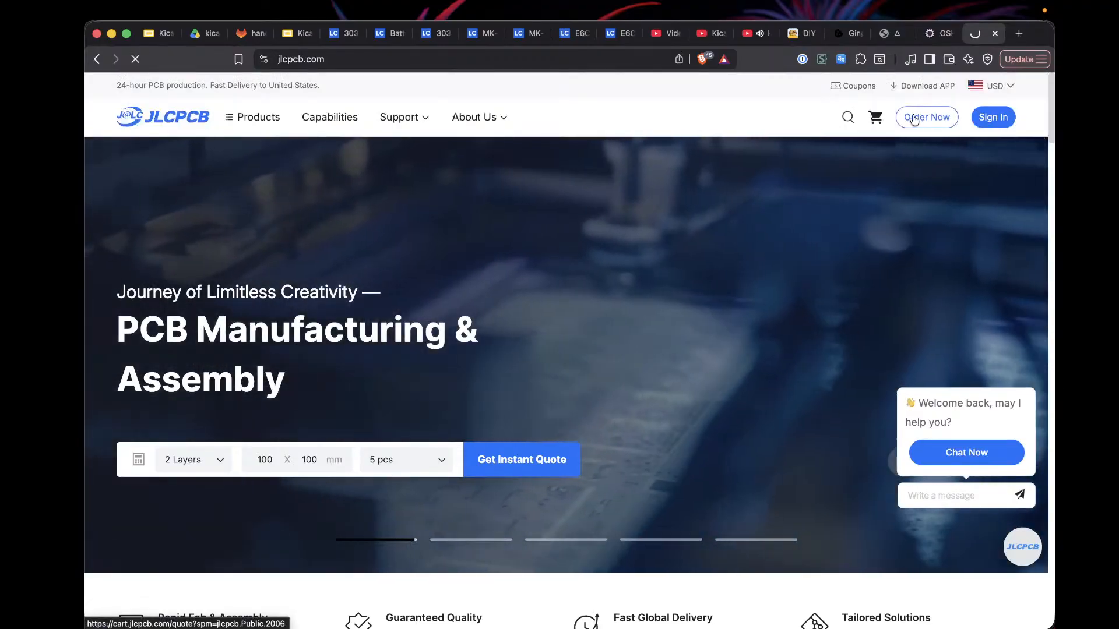
{"action": "left_click", "coordinate": [914, 119]}
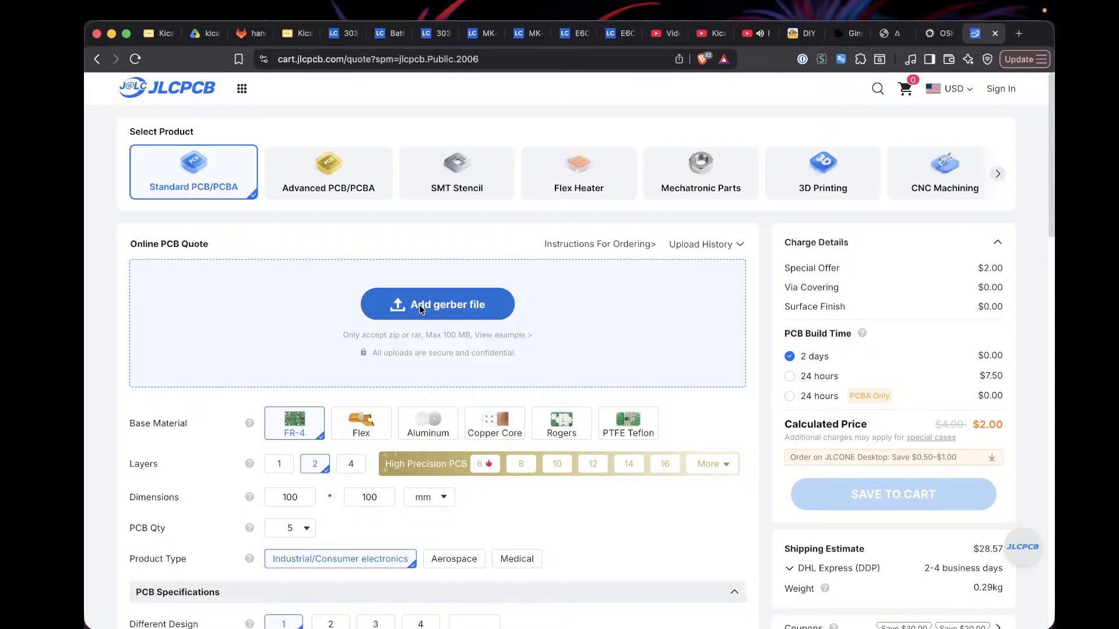
Step: Upload KicadSpeedrunGerbers.zip as the Gerber file for the JLCPCB quote
{"action": "left_click", "coordinate": [421, 308]}
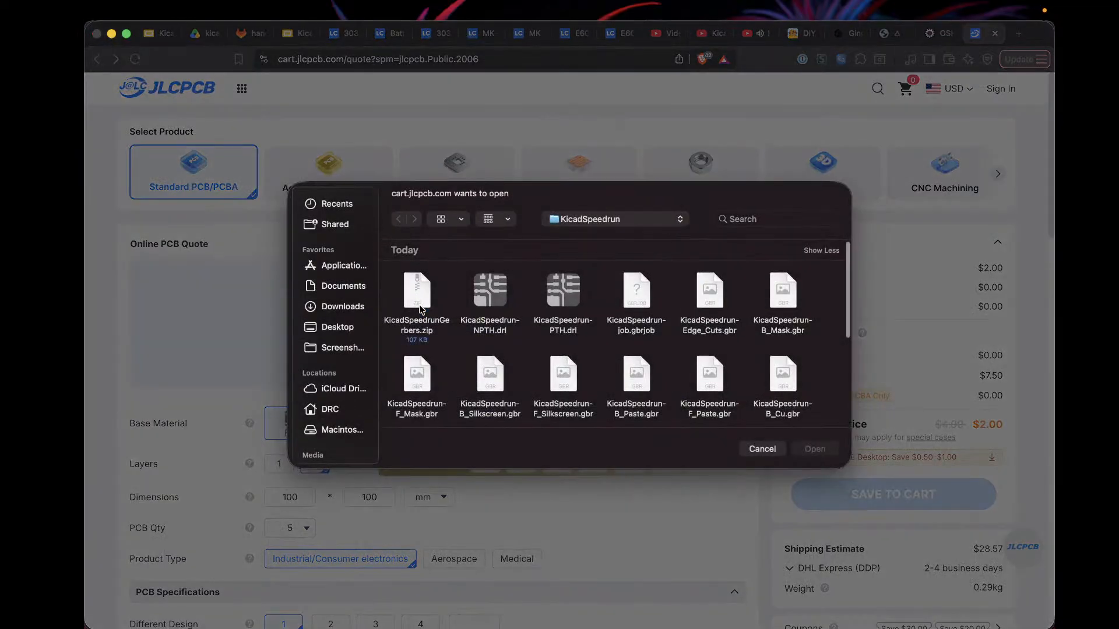
{"action": "left_click", "coordinate": [422, 303]}
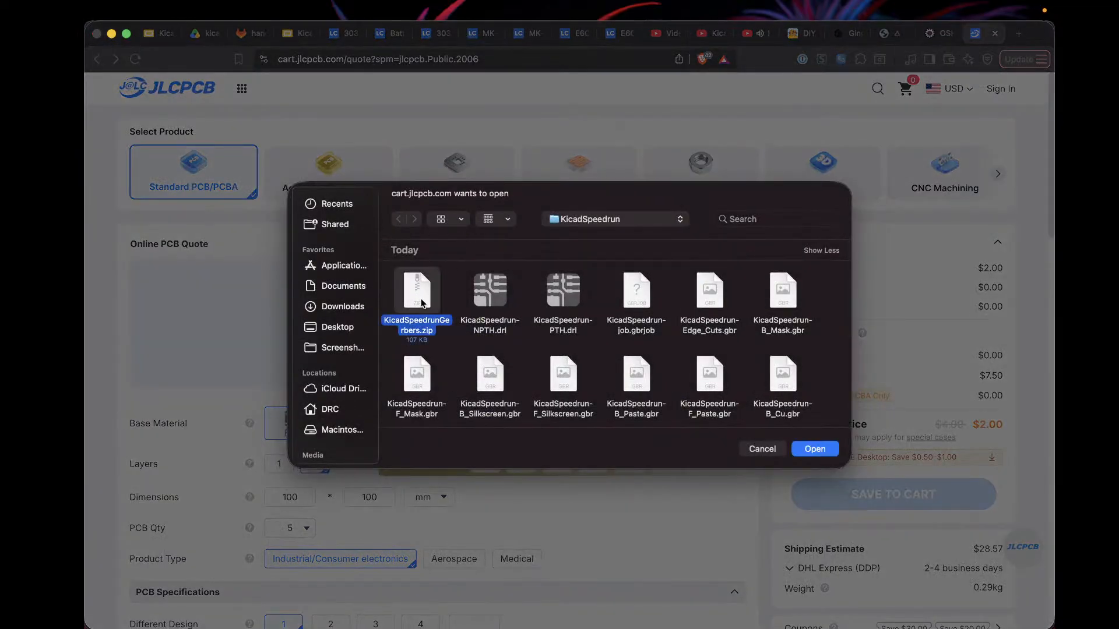
{"action": "left_click", "coordinate": [815, 450]}
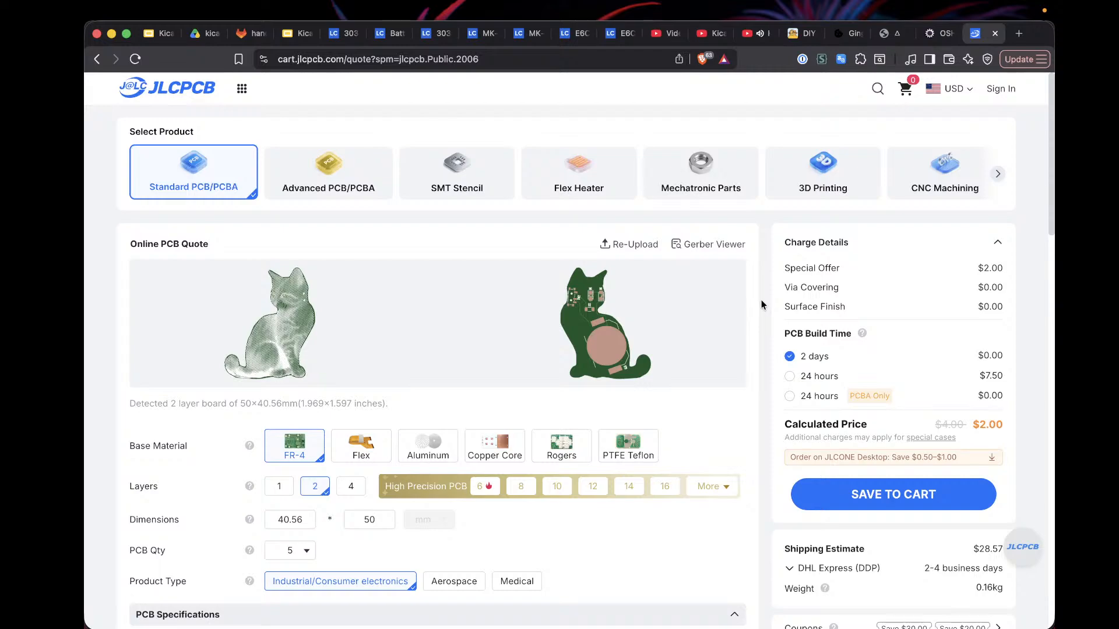
Step: Examine the JLCPCB quote's board previews, base material, PCB specifications, calculated price and shipping estimate at a larger page zoom
{"action": "scroll", "coordinate": [761, 304], "scroll_direction": "down", "scroll_amount": 3}
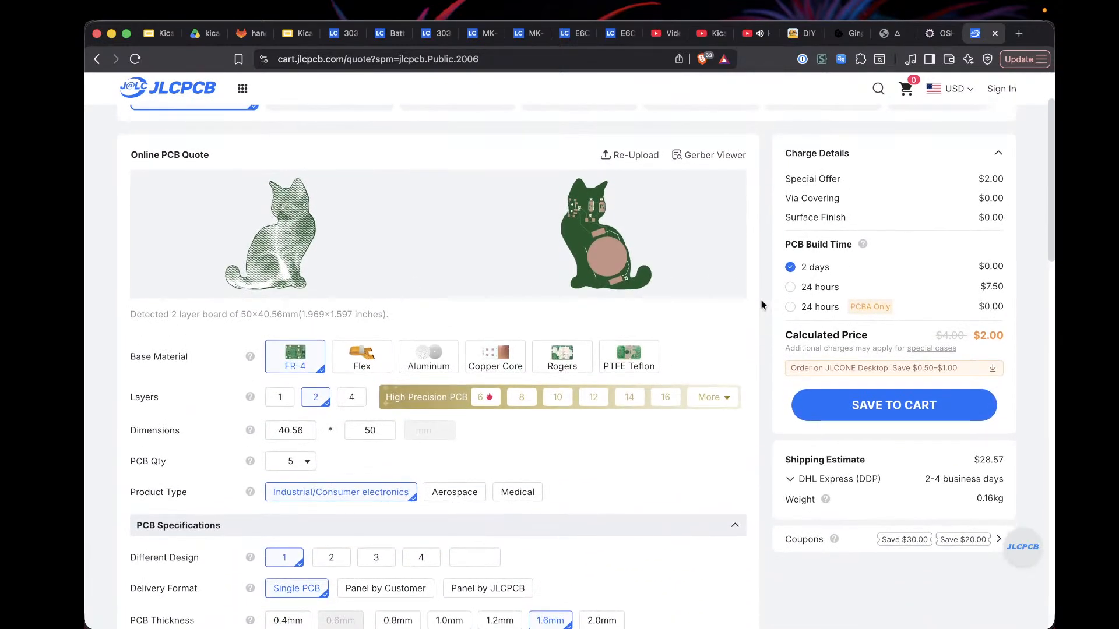
{"action": "scroll", "coordinate": [492, 248], "scroll_direction": "up", "scroll_amount": 3}
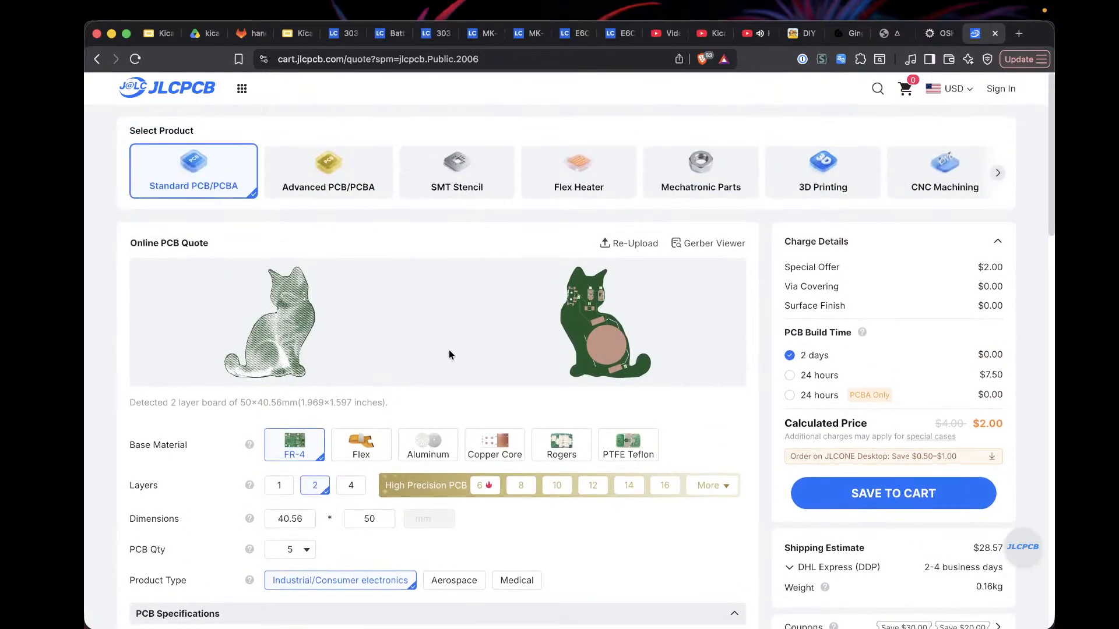
{"action": "scroll", "coordinate": [449, 355], "scroll_direction": "down", "scroll_amount": 1}
{"action": "scroll", "coordinate": [754, 286], "scroll_direction": "down", "scroll_amount": 2}
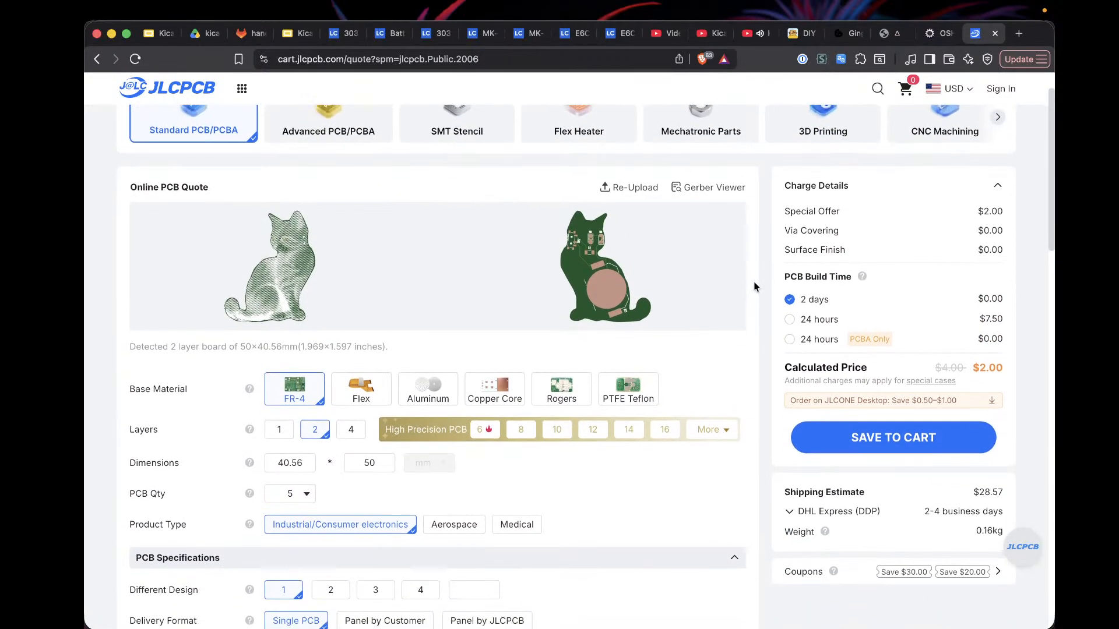
{"action": "scroll", "coordinate": [754, 287], "scroll_direction": "down", "scroll_amount": 2}
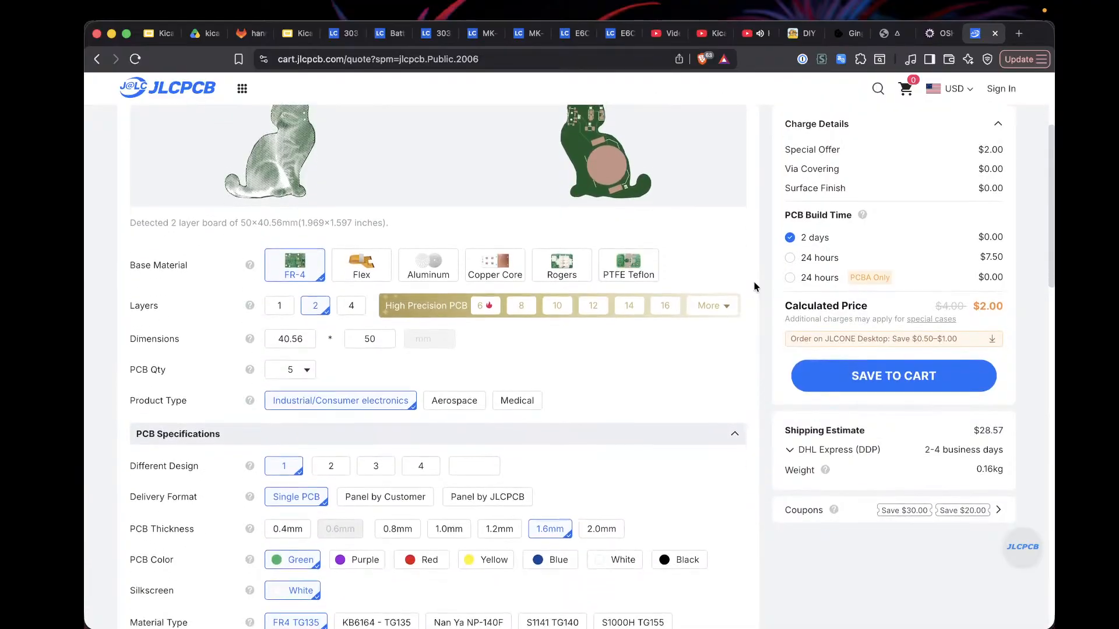
{"action": "key", "text": "super+equal"}
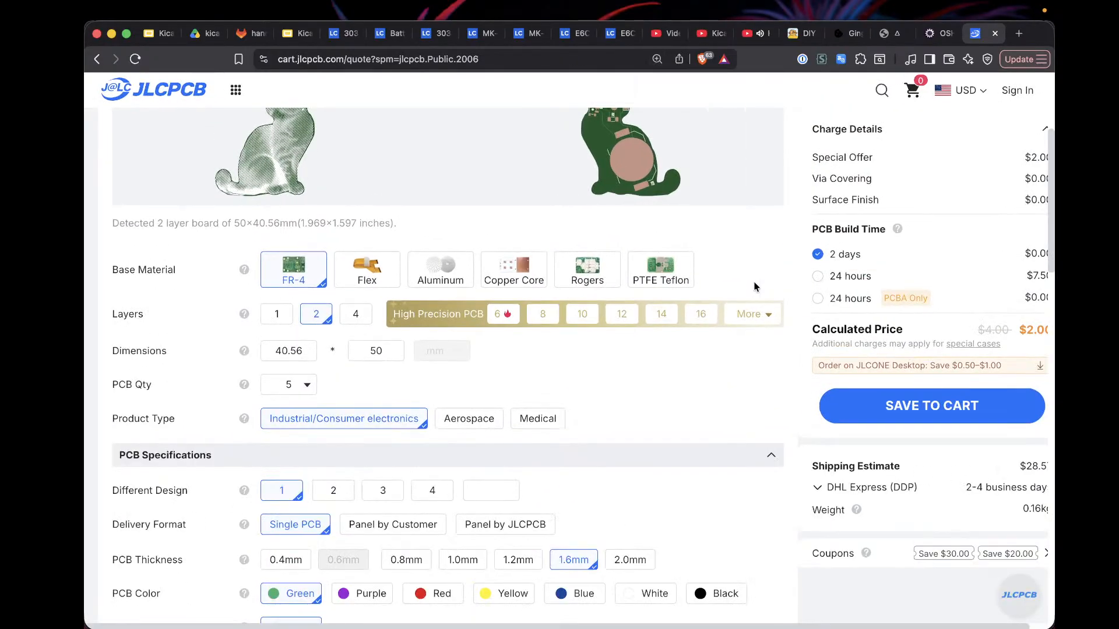
{"action": "scroll", "coordinate": [754, 286], "scroll_direction": "up", "scroll_amount": 2}
{"action": "scroll", "coordinate": [754, 287], "scroll_direction": "down", "scroll_amount": 2}
{"action": "scroll", "coordinate": [788, 390], "scroll_direction": "down", "scroll_amount": 10}
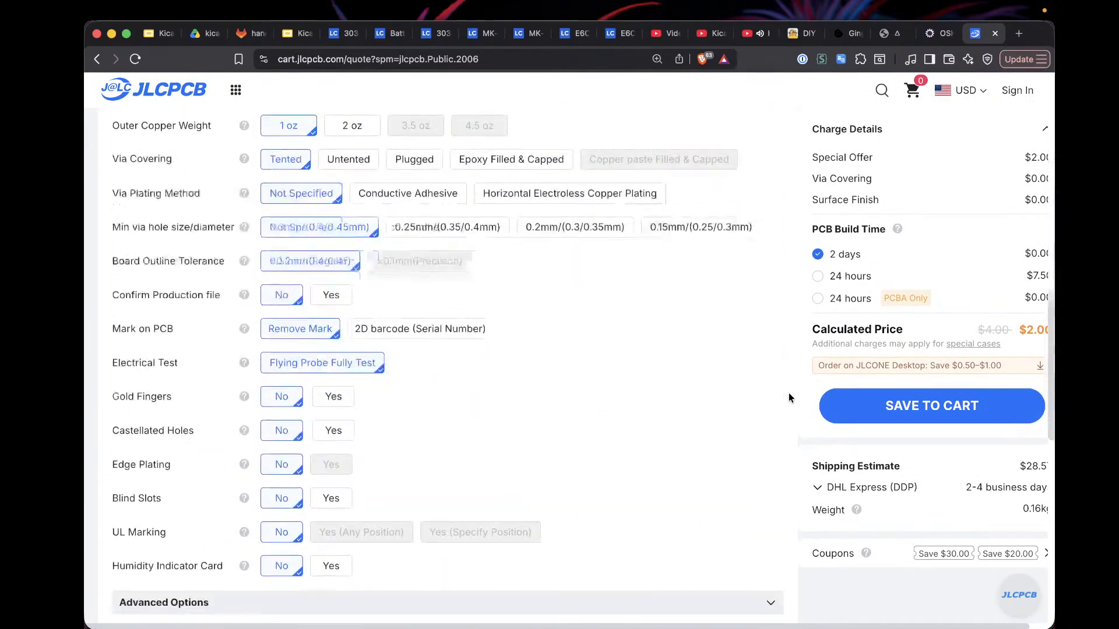
{"action": "scroll", "coordinate": [790, 398], "scroll_direction": "up", "scroll_amount": 9}
{"action": "scroll", "coordinate": [790, 398], "scroll_direction": "up", "scroll_amount": 3}
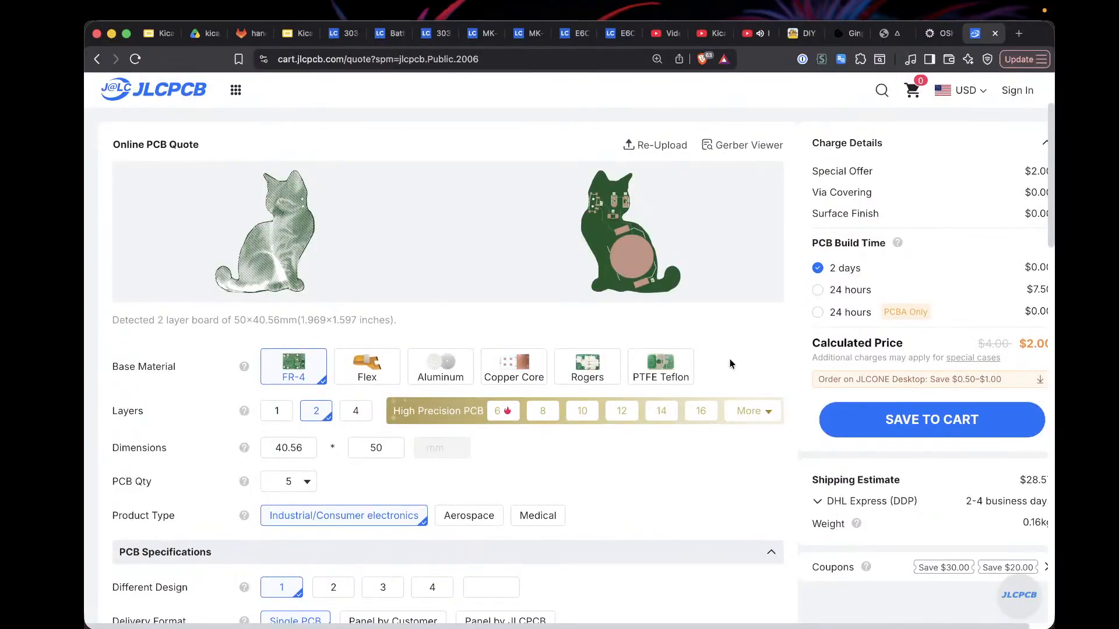
Step: Check the LCSC datasheet and product page of the EKINGLUX E6C1204VGAC1UDA LED, and return to the JLCPCB quote
{"action": "left_click", "coordinate": [619, 33]}
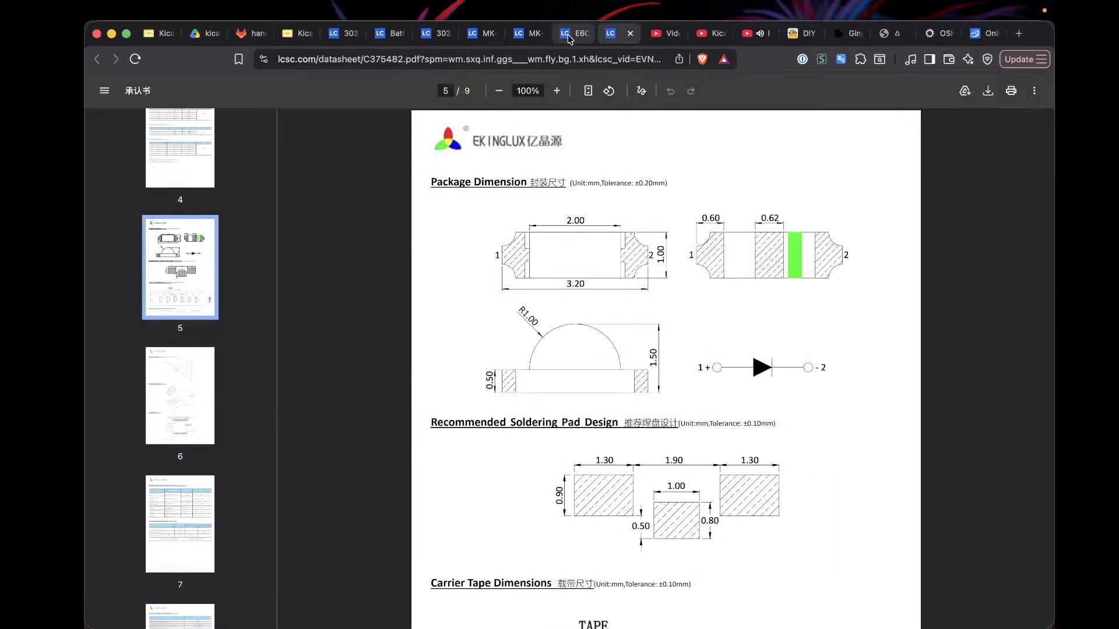
{"action": "left_click", "coordinate": [564, 33]}
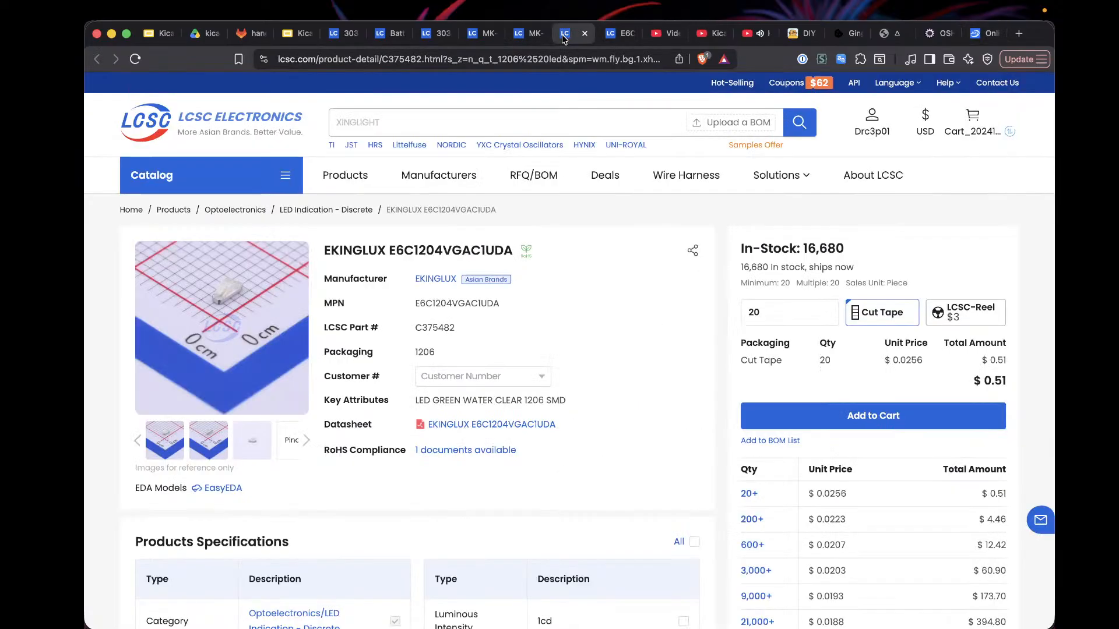
{"action": "left_click", "coordinate": [974, 34]}
Step: Turn on PCB Assembly for the quoted board
{"action": "scroll", "coordinate": [793, 361], "scroll_direction": "down", "scroll_amount": 15}
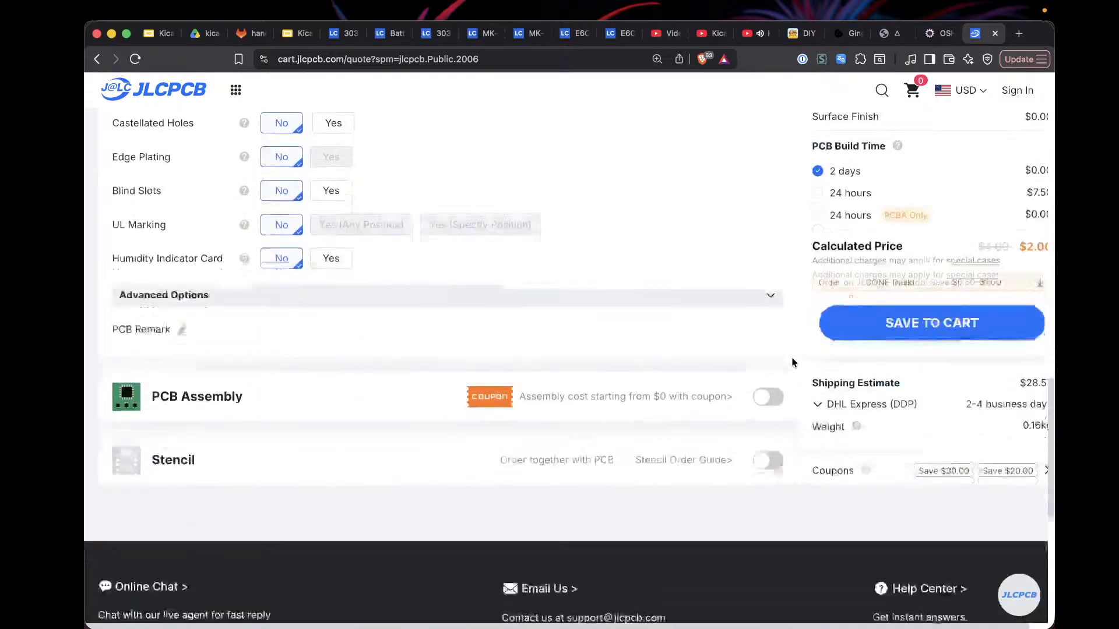
{"action": "scroll", "coordinate": [793, 361], "scroll_direction": "up", "scroll_amount": 1}
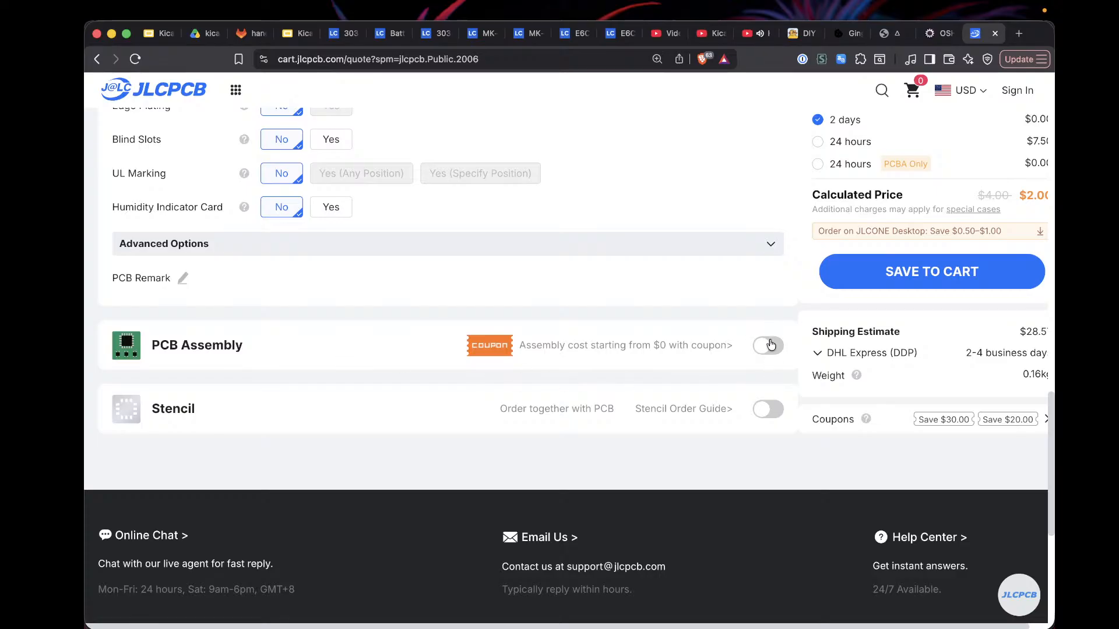
{"action": "left_click", "coordinate": [768, 346]}
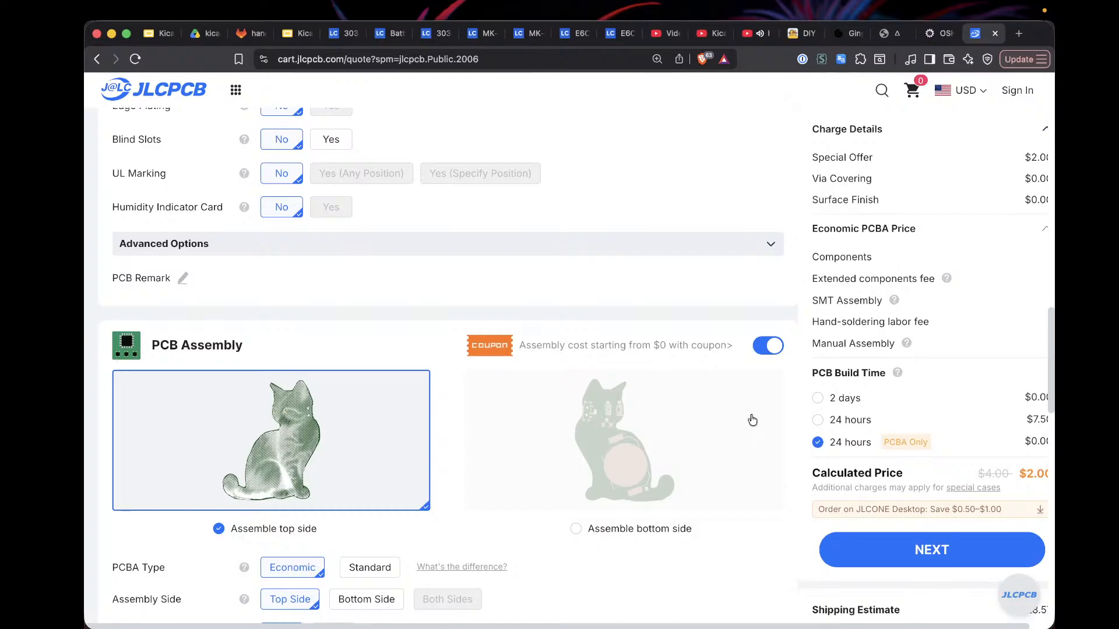
Step: Examine the PCB Assembly settings, including assembly side, quantity, tooling holes, parts selection and advanced options
{"action": "scroll", "coordinate": [752, 419], "scroll_direction": "down", "scroll_amount": 5}
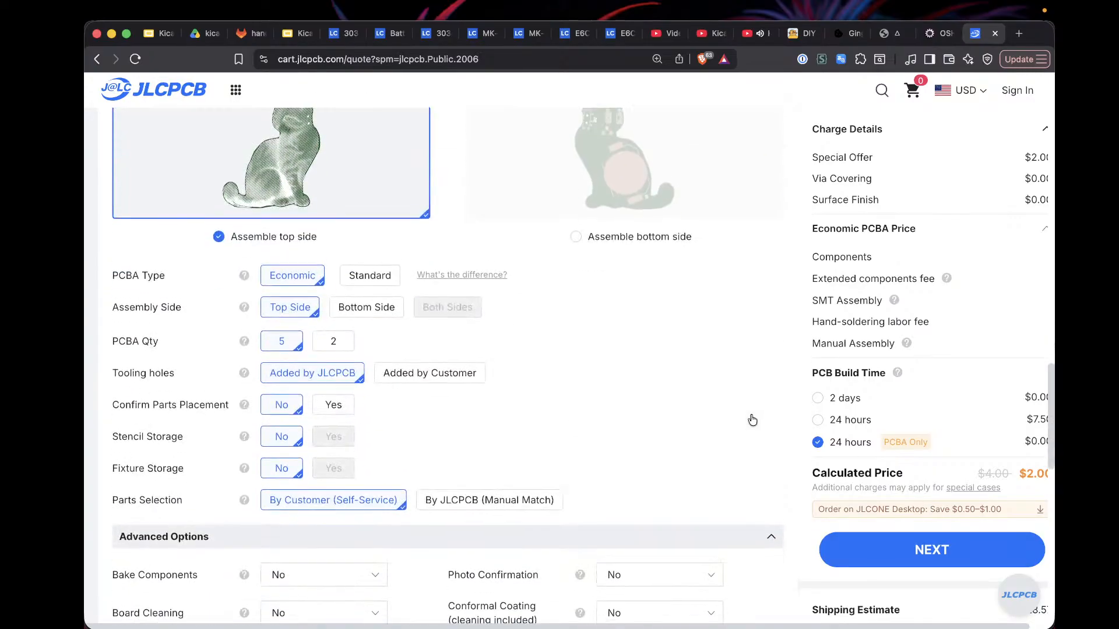
{"action": "scroll", "coordinate": [751, 419], "scroll_direction": "down", "scroll_amount": 8}
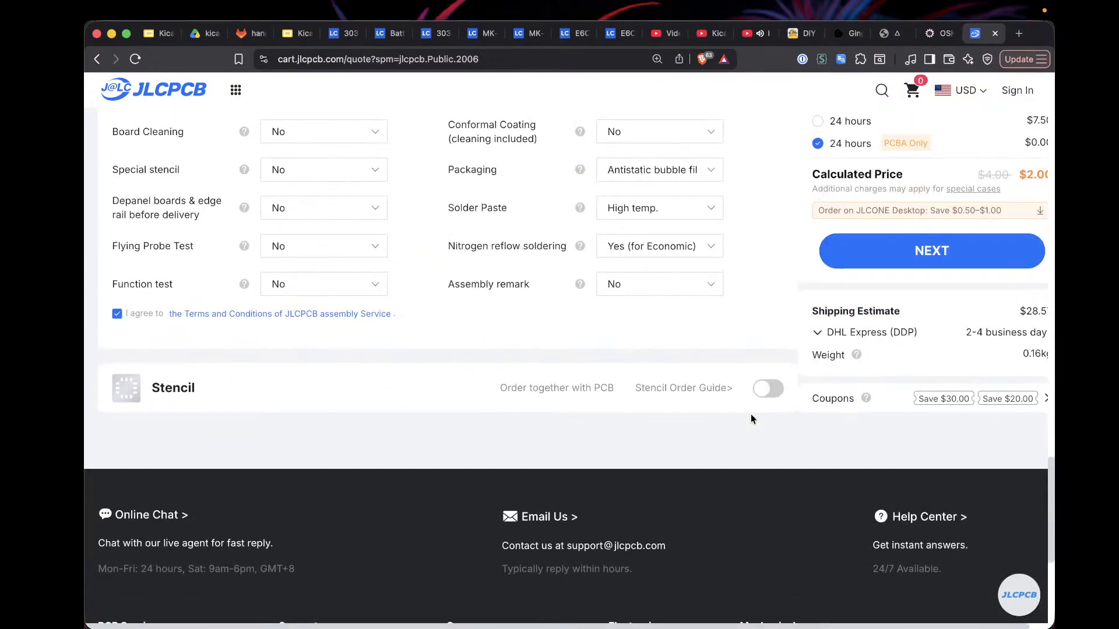
{"action": "scroll", "coordinate": [752, 420], "scroll_direction": "up", "scroll_amount": 5}
{"action": "scroll", "coordinate": [752, 420], "scroll_direction": "down", "scroll_amount": 2}
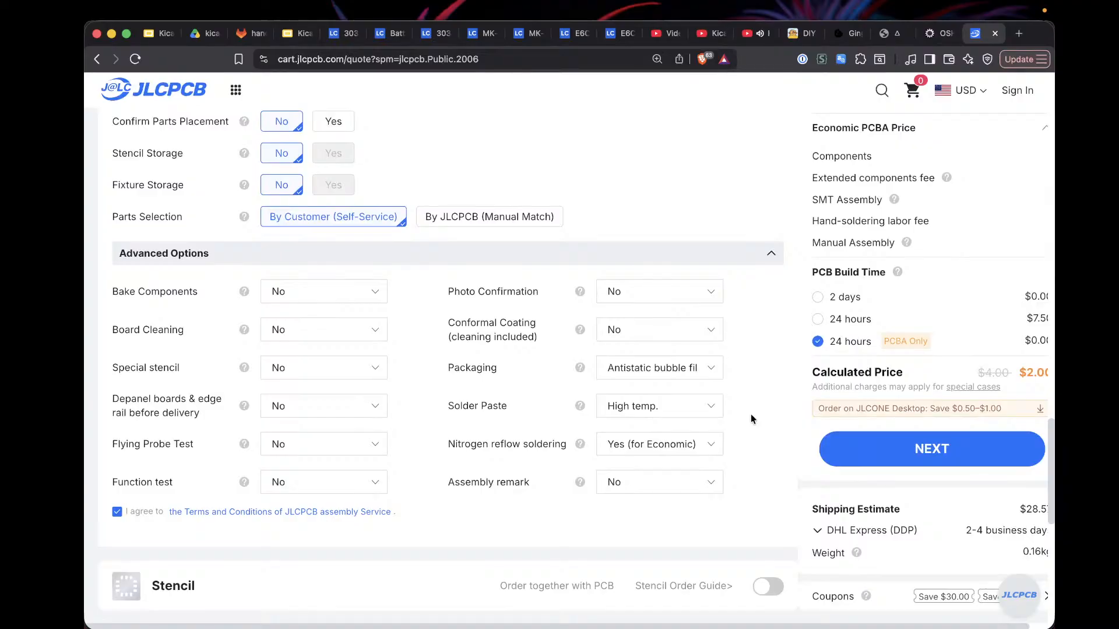
{"action": "scroll", "coordinate": [752, 420], "scroll_direction": "up", "scroll_amount": 1}
{"action": "scroll", "coordinate": [752, 420], "scroll_direction": "up", "scroll_amount": 4}
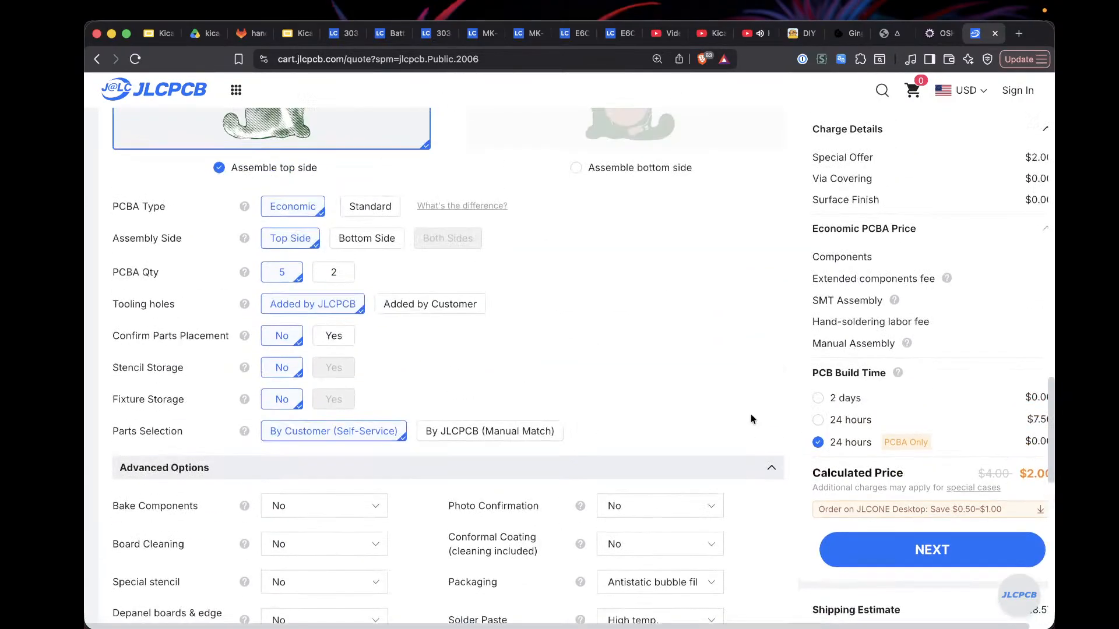
{"action": "scroll", "coordinate": [751, 419], "scroll_direction": "up", "scroll_amount": 3}
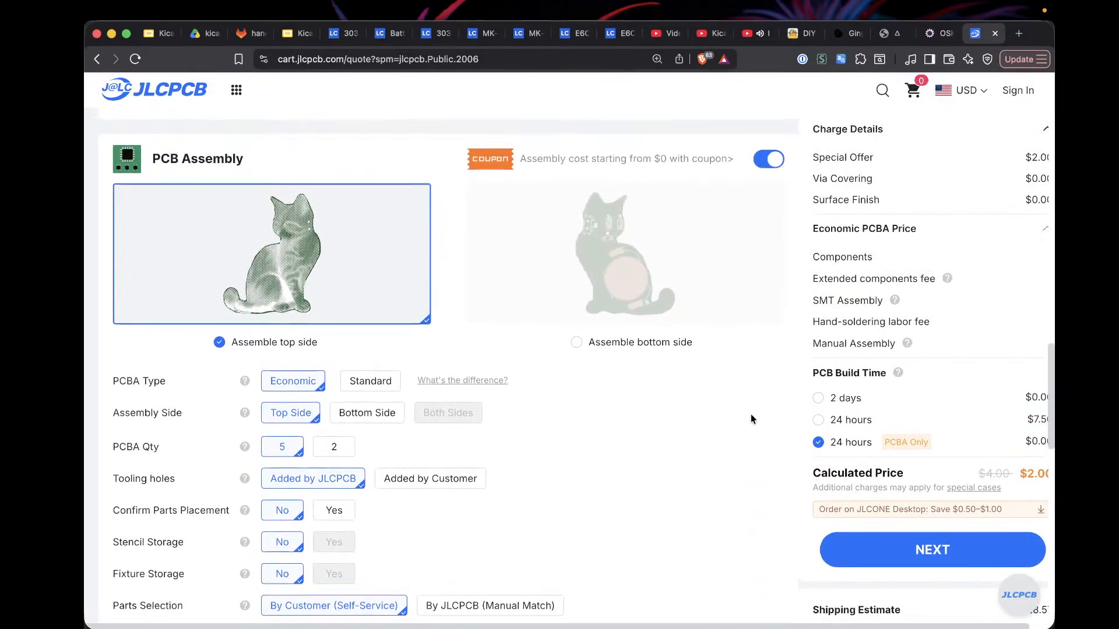
{"action": "scroll", "coordinate": [752, 419], "scroll_direction": "up", "scroll_amount": 1}
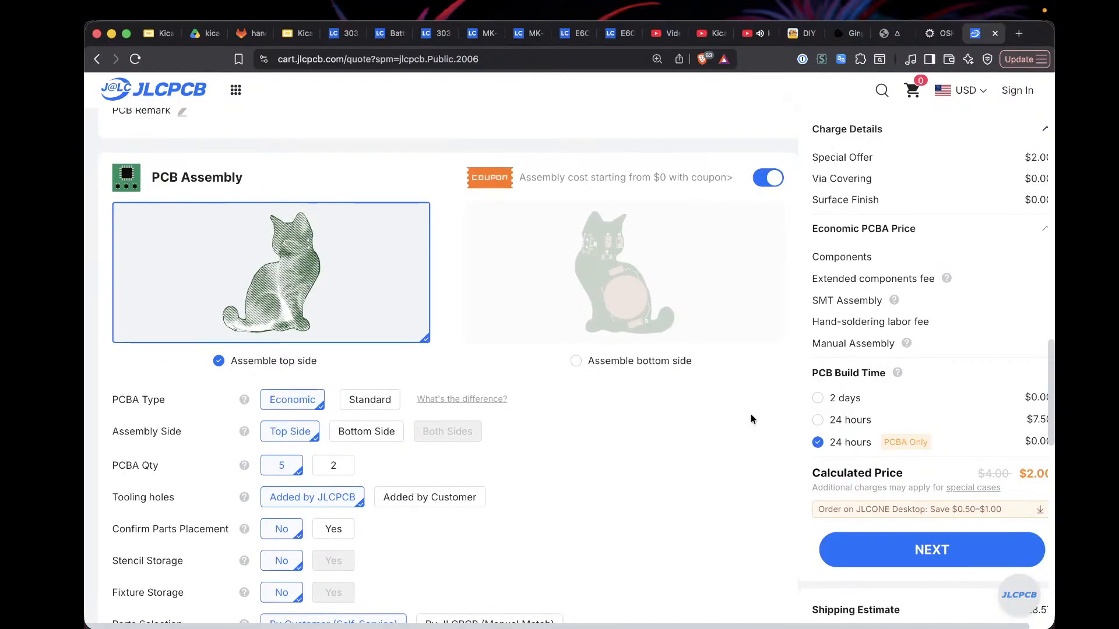
Step: Set the PCB color to Black and the surface finish to LeadFree HASL in the PCB specifications
{"action": "scroll", "coordinate": [752, 420], "scroll_direction": "up", "scroll_amount": 8}
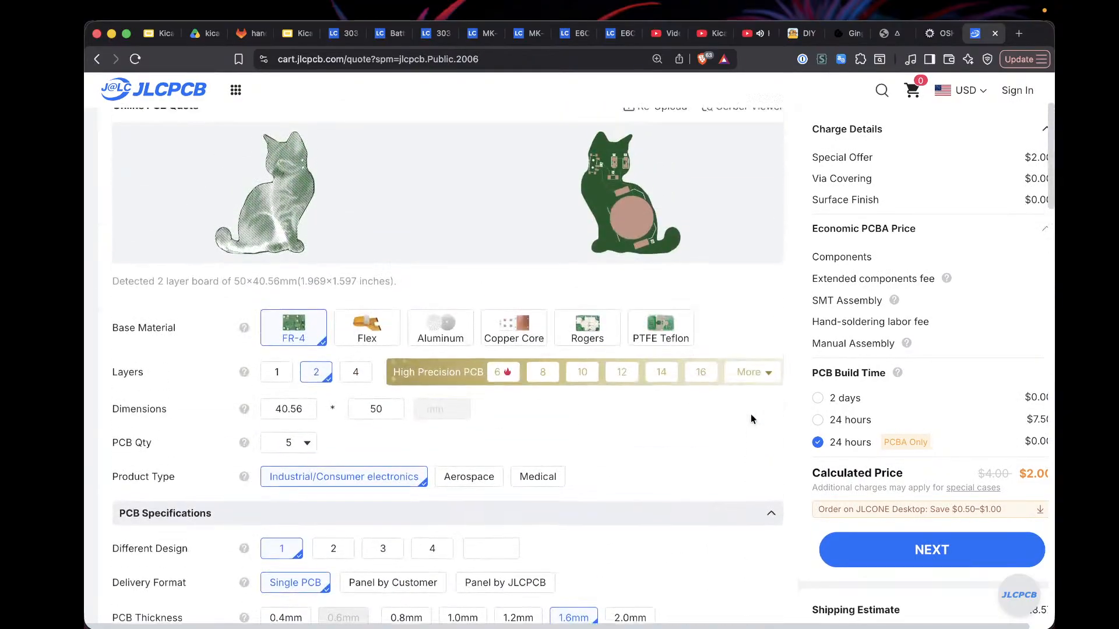
{"action": "scroll", "coordinate": [750, 418], "scroll_direction": "down", "scroll_amount": 4}
{"action": "left_click", "coordinate": [698, 439]}
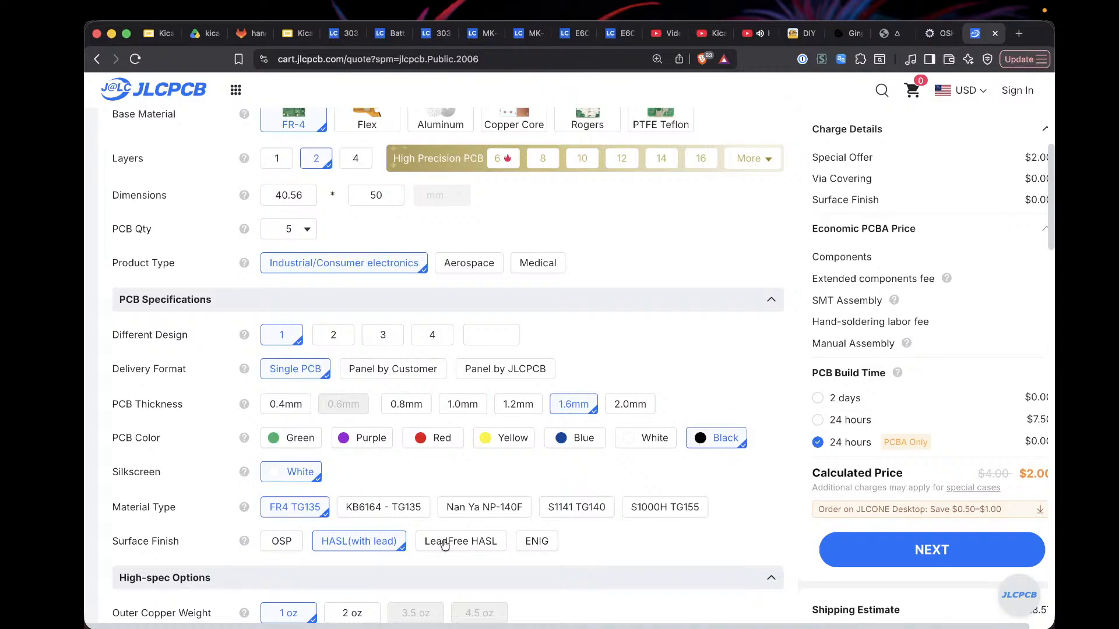
{"action": "left_click", "coordinate": [441, 541]}
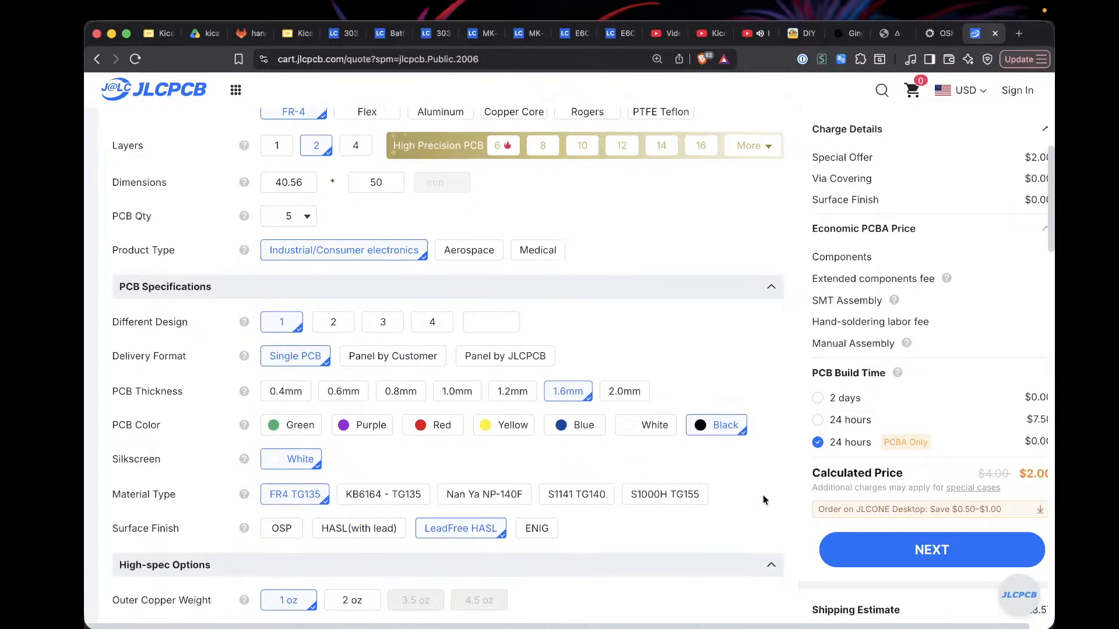
Step: Continue past the quote and sign in to JLCPCB by filling in the saved username and account password
{"action": "scroll", "coordinate": [763, 500], "scroll_direction": "down", "scroll_amount": 3}
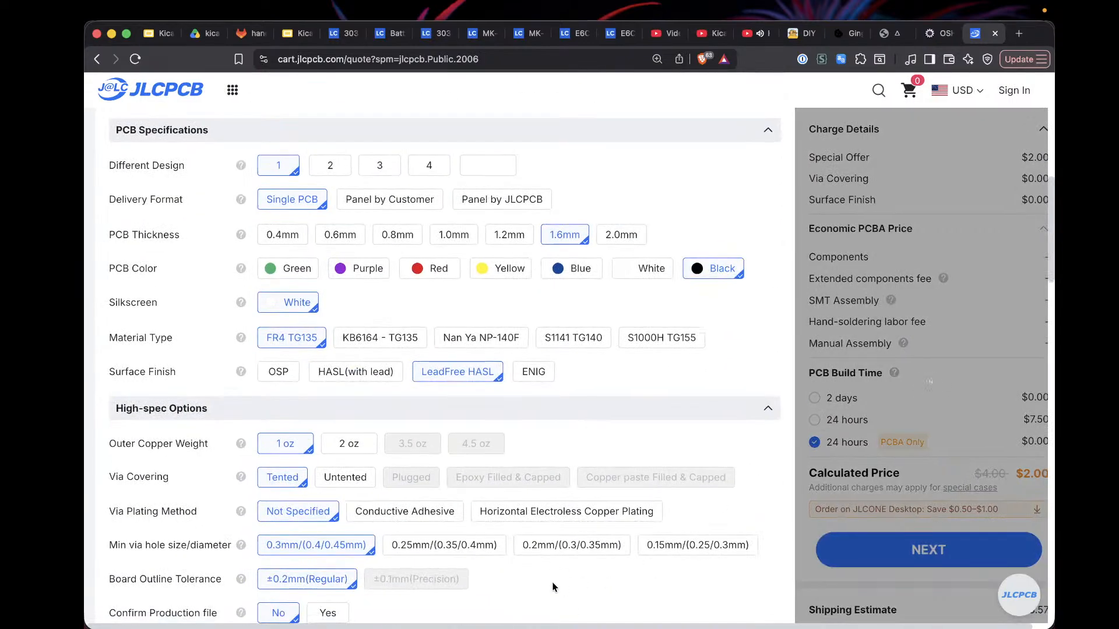
{"action": "scroll", "coordinate": [553, 588], "scroll_direction": "right", "scroll_amount": 1}
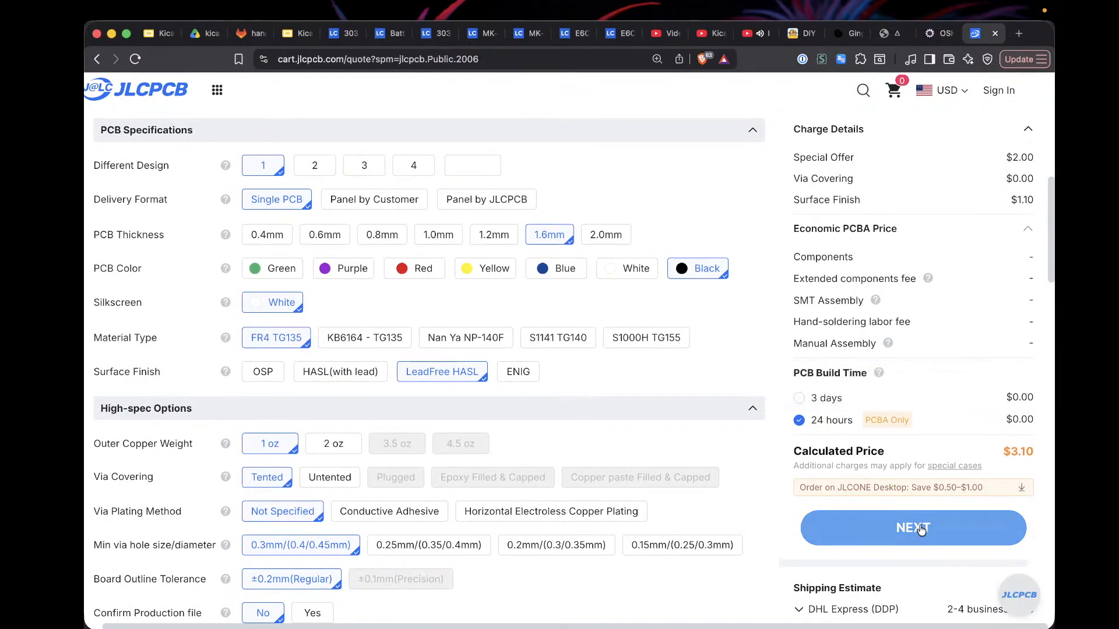
{"action": "key", "text": "XF86MonBrightnessUp"}
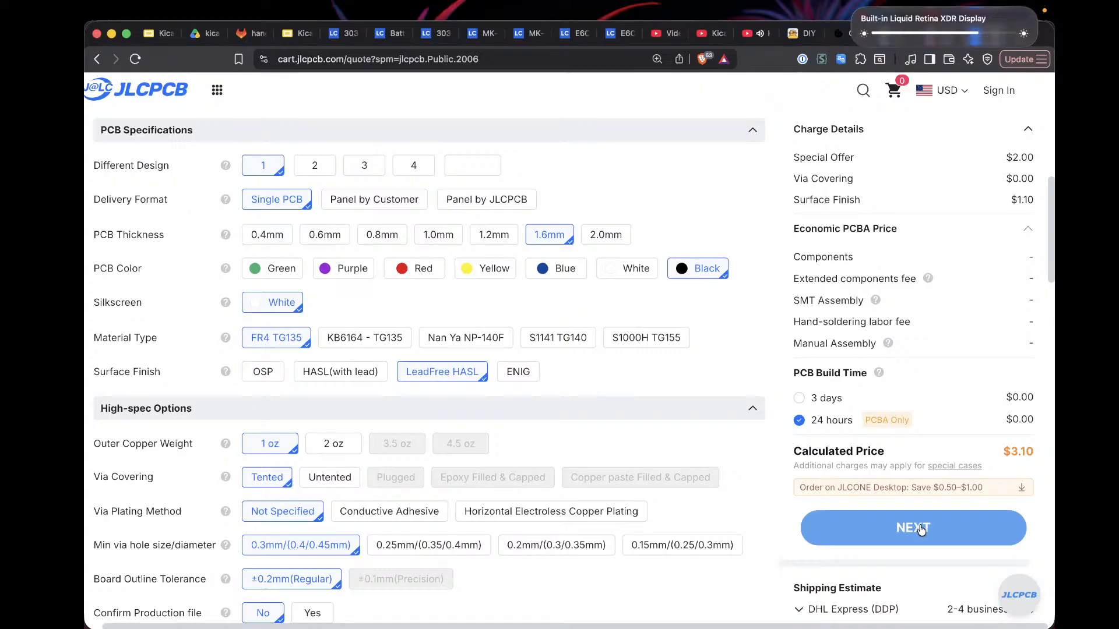
{"action": "left_click", "coordinate": [913, 528]}
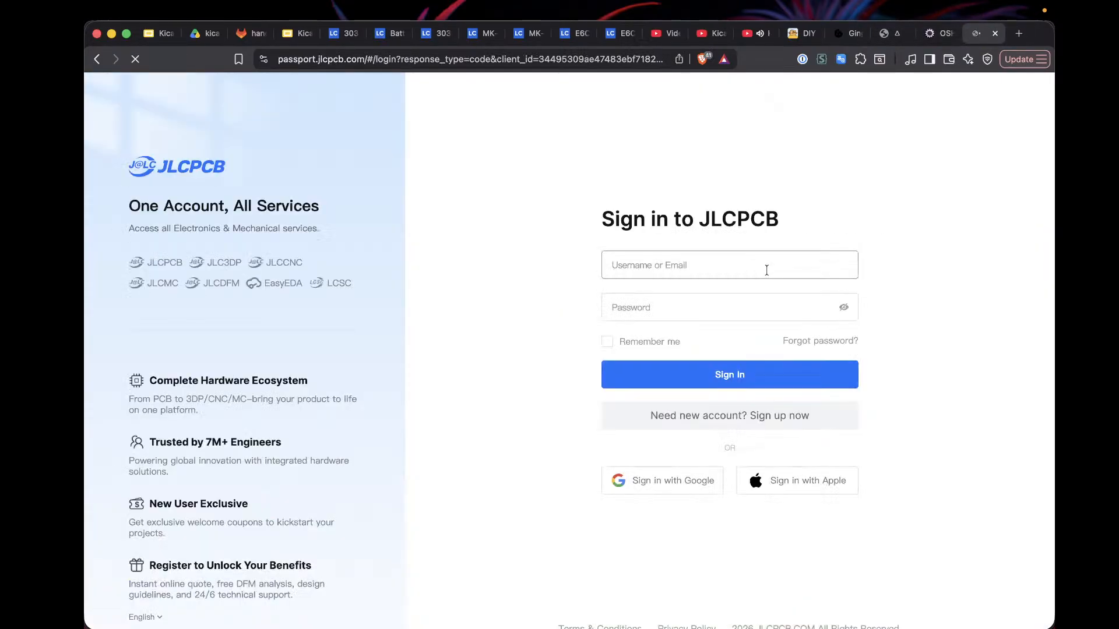
{"action": "left_click", "coordinate": [724, 267]}
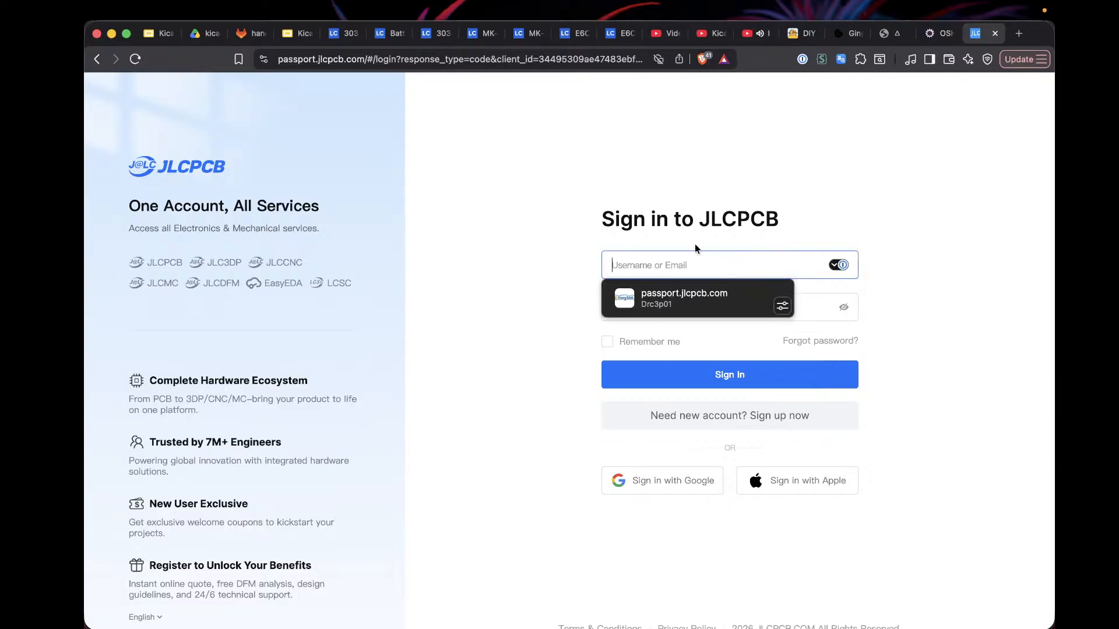
{"action": "left_click", "coordinate": [565, 258]}
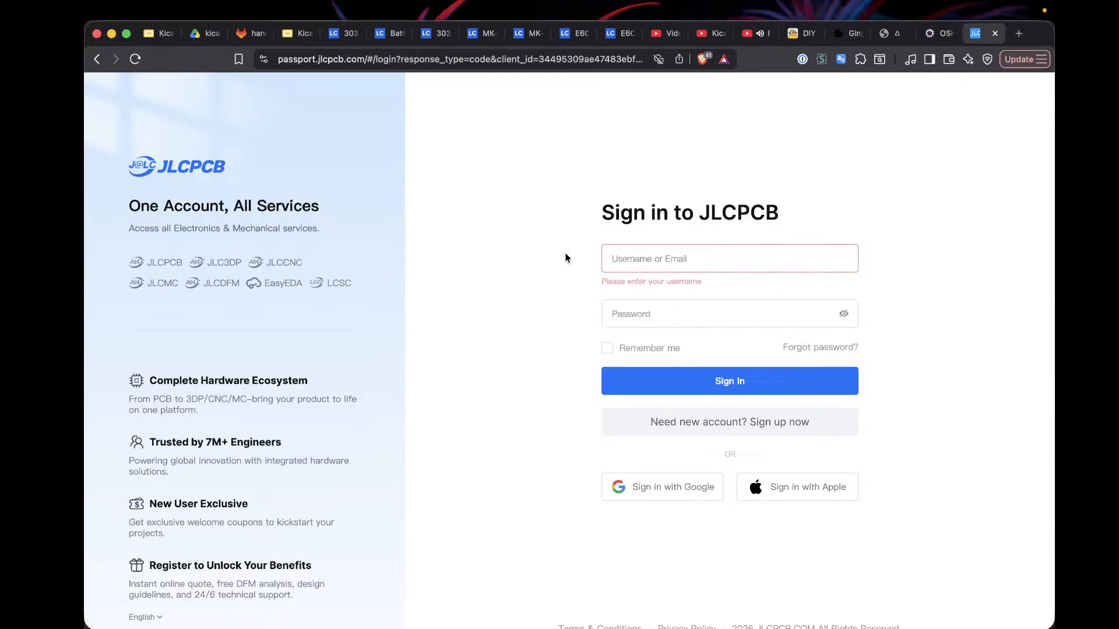
{"action": "left_click", "coordinate": [675, 297]}
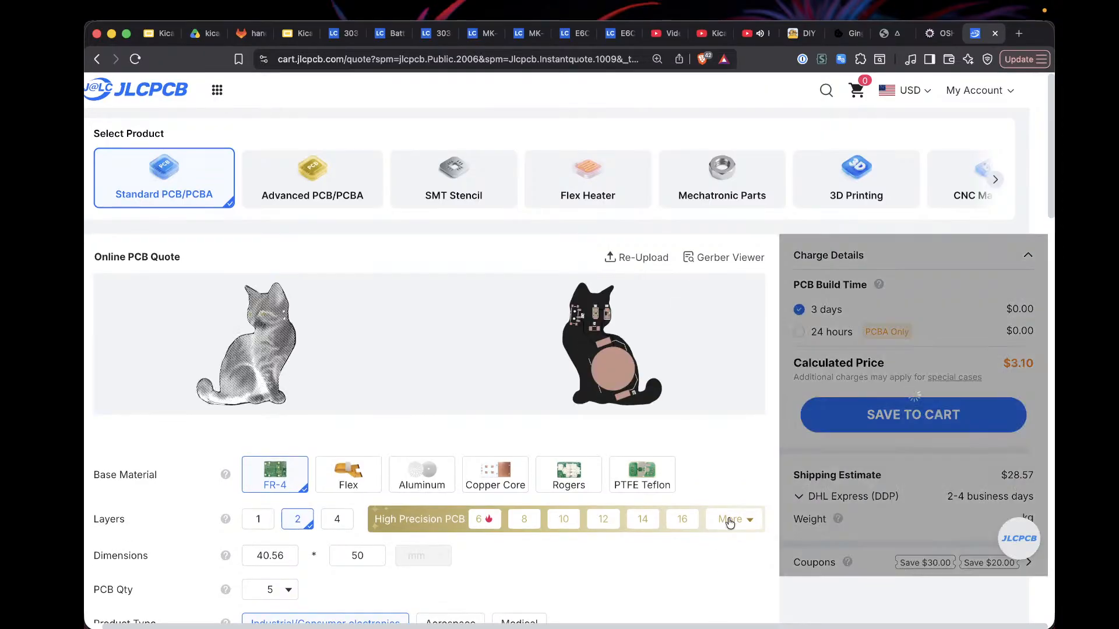
Step: Turn on PCB Assembly for the reloaded quote and choose to assemble the bottom side
{"action": "scroll", "coordinate": [771, 446], "scroll_direction": "down", "scroll_amount": 10}
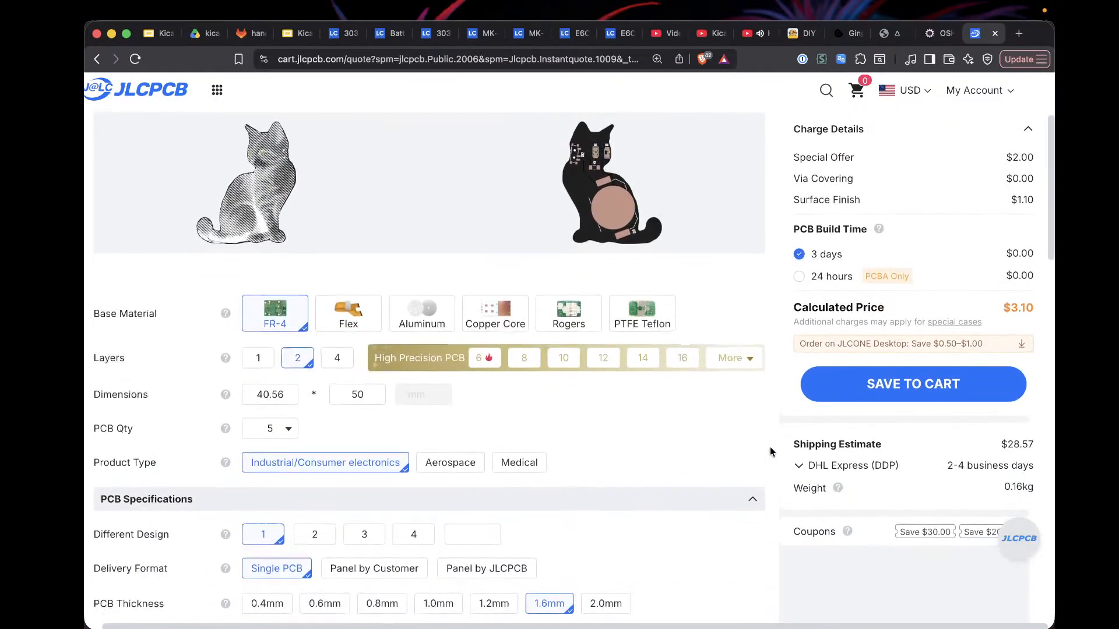
{"action": "scroll", "coordinate": [770, 446], "scroll_direction": "down", "scroll_amount": 8}
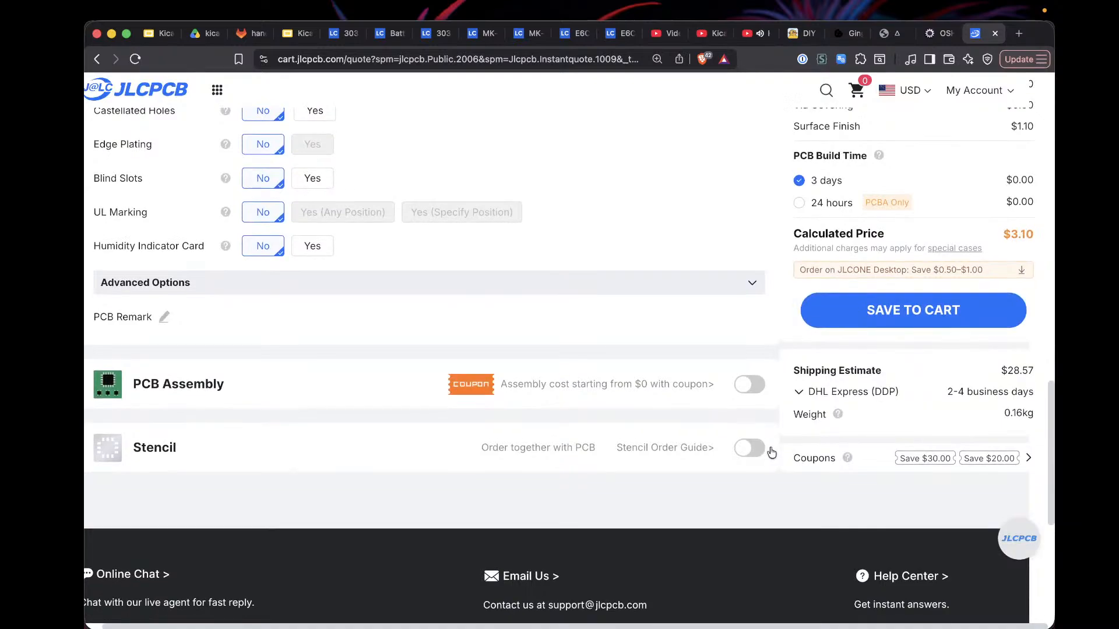
{"action": "left_click", "coordinate": [753, 387]}
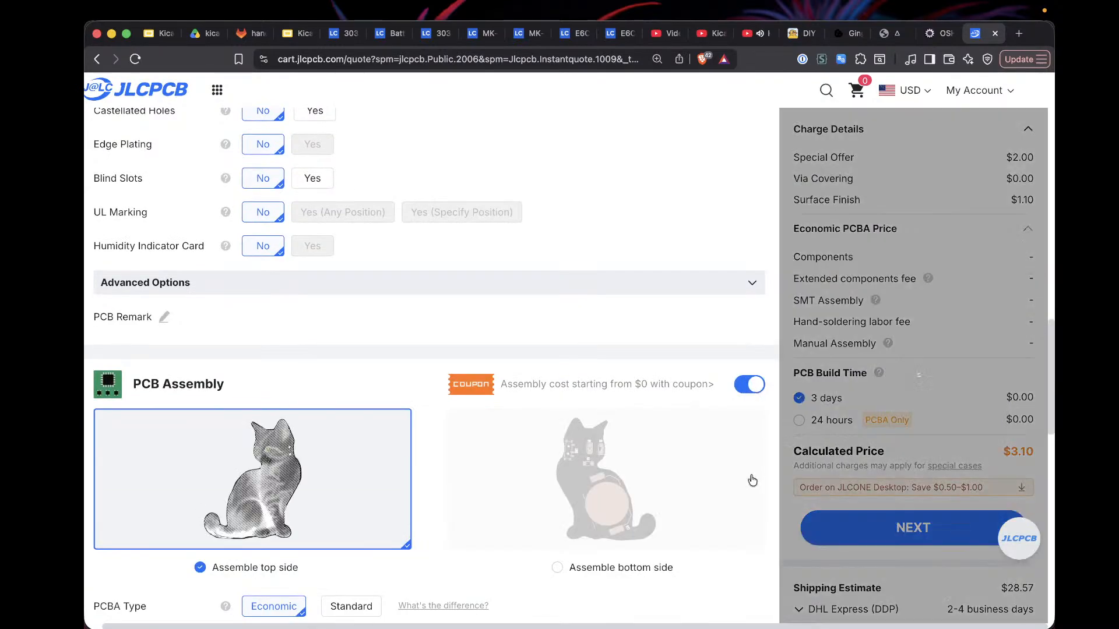
{"action": "scroll", "coordinate": [751, 484], "scroll_direction": "down", "scroll_amount": 4}
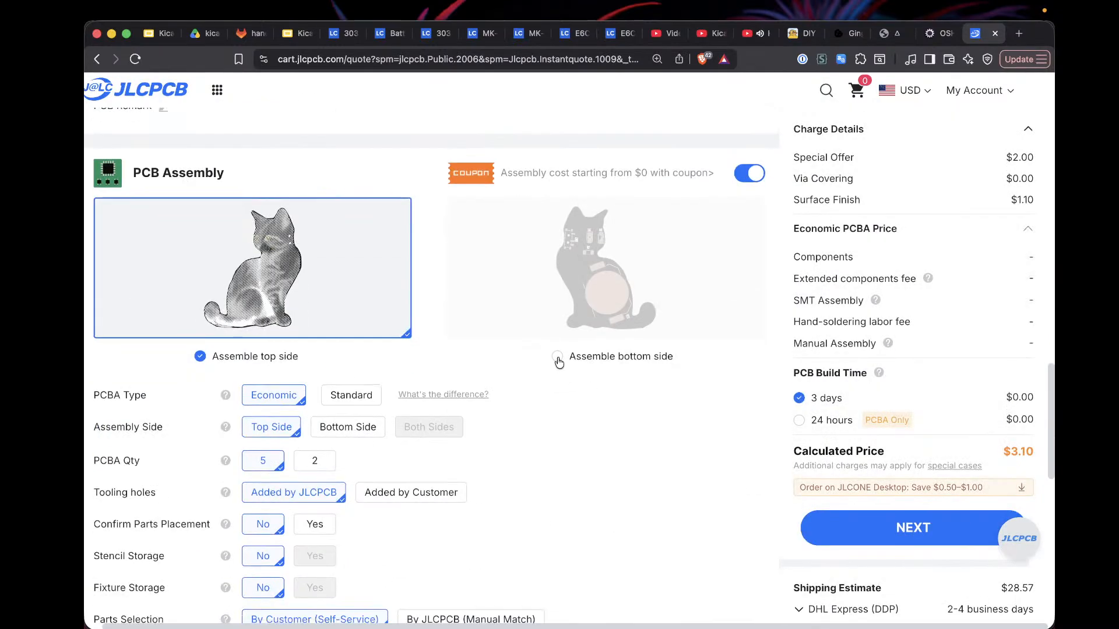
{"action": "left_click", "coordinate": [557, 358]}
{"action": "scroll", "coordinate": [617, 431], "scroll_direction": "down", "scroll_amount": 3}
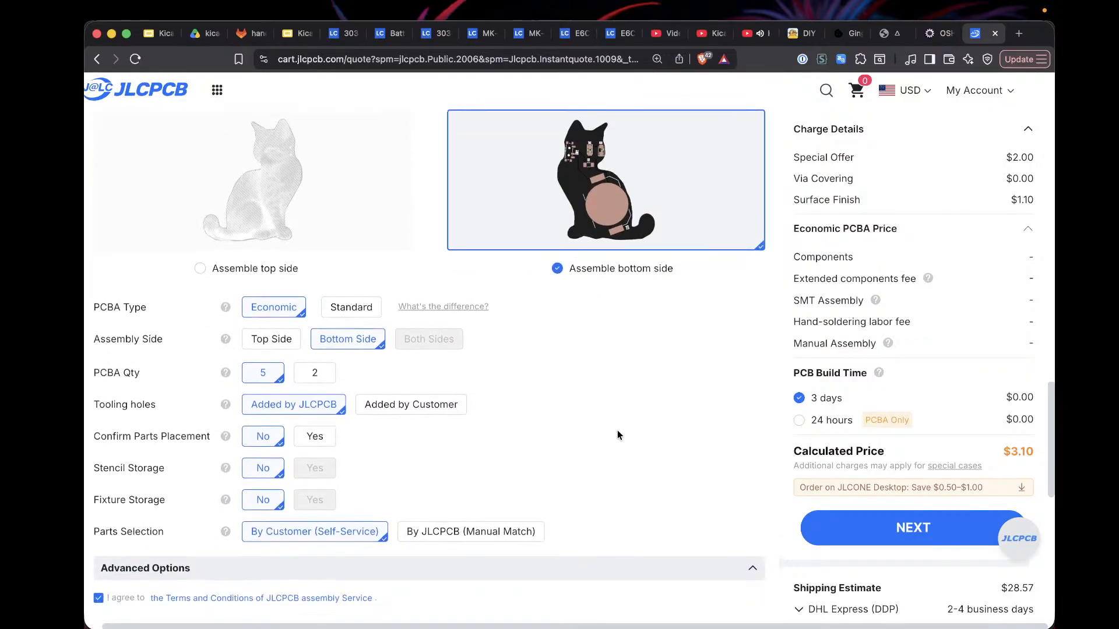
Step: Set the tooling holes to Added by Customer and Confirm Parts Placement to Yes, accepting its notice
{"action": "scroll", "coordinate": [617, 434], "scroll_direction": "down", "scroll_amount": 1}
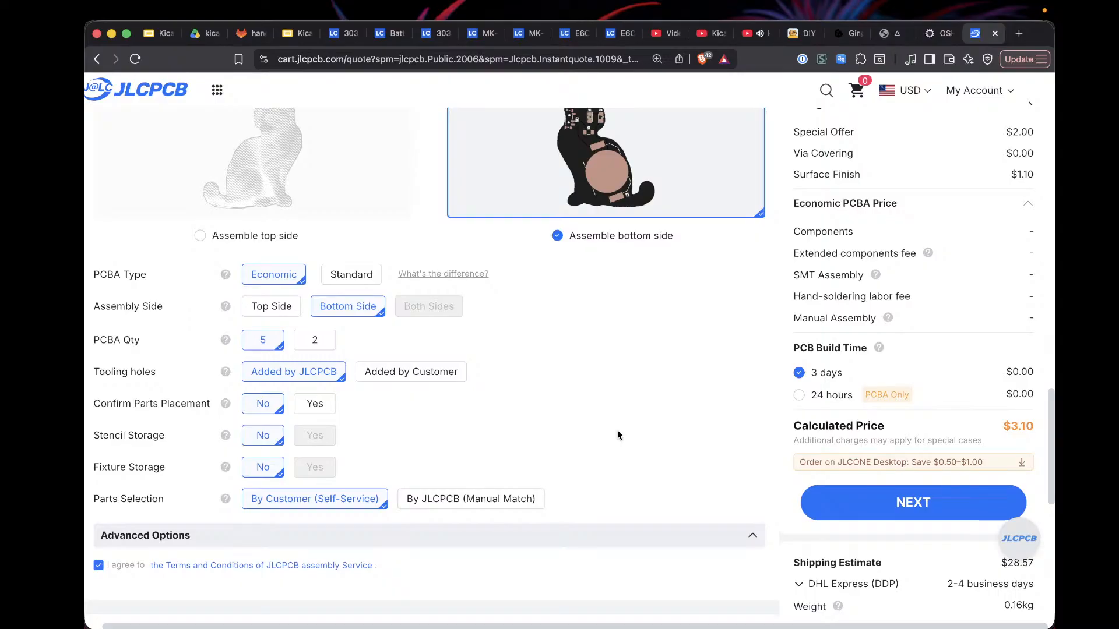
{"action": "scroll", "coordinate": [617, 434], "scroll_direction": "up", "scroll_amount": 1}
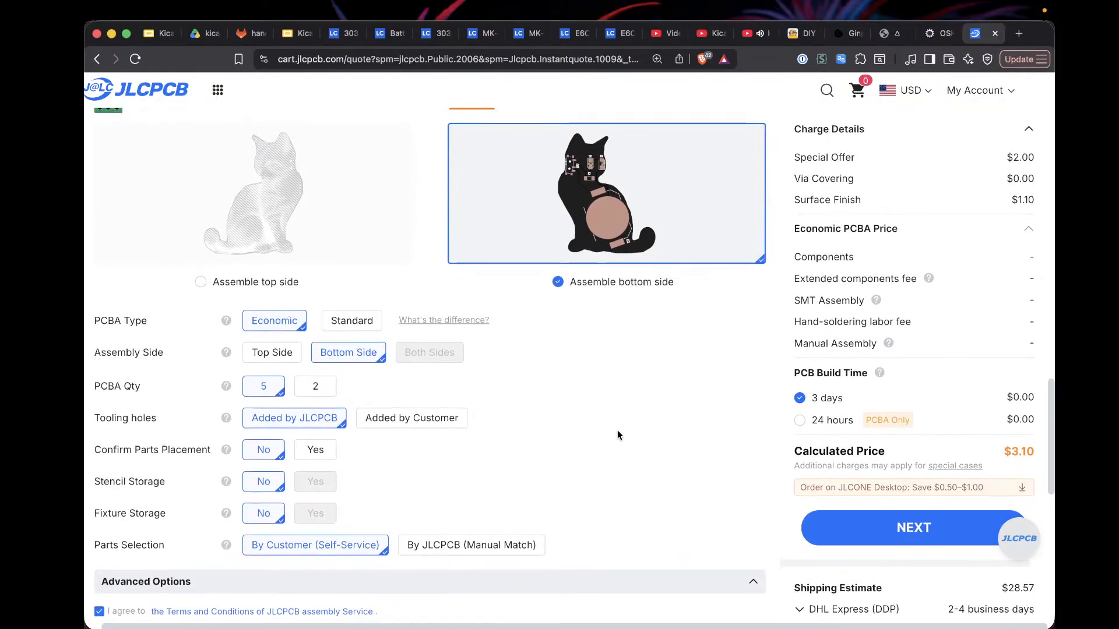
{"action": "left_click", "coordinate": [385, 420]}
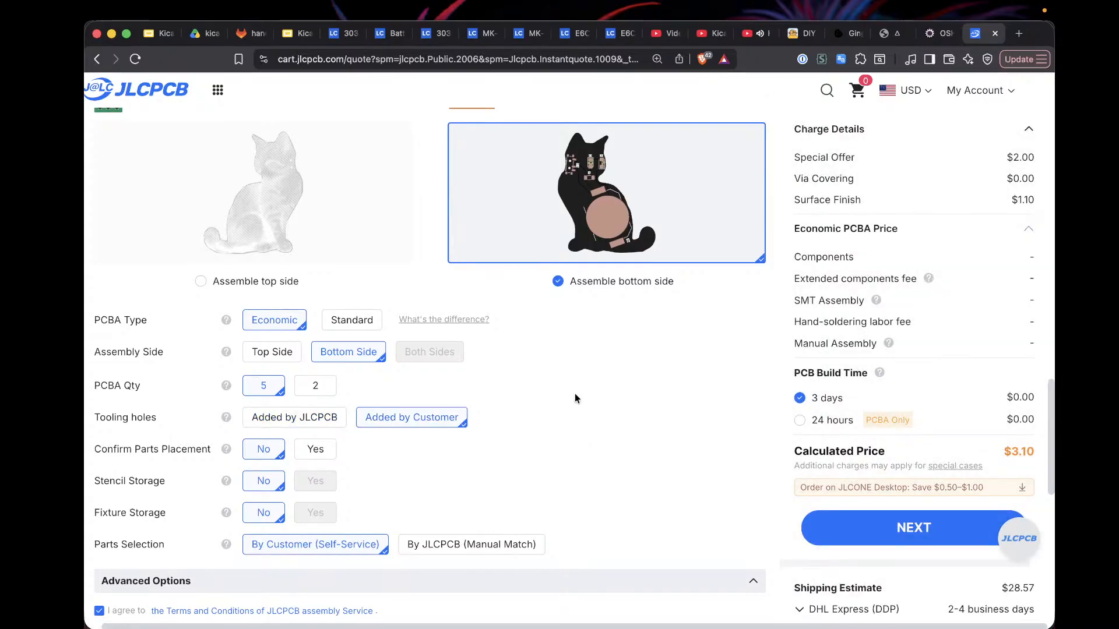
{"action": "scroll", "coordinate": [698, 394], "scroll_direction": "down", "scroll_amount": 1}
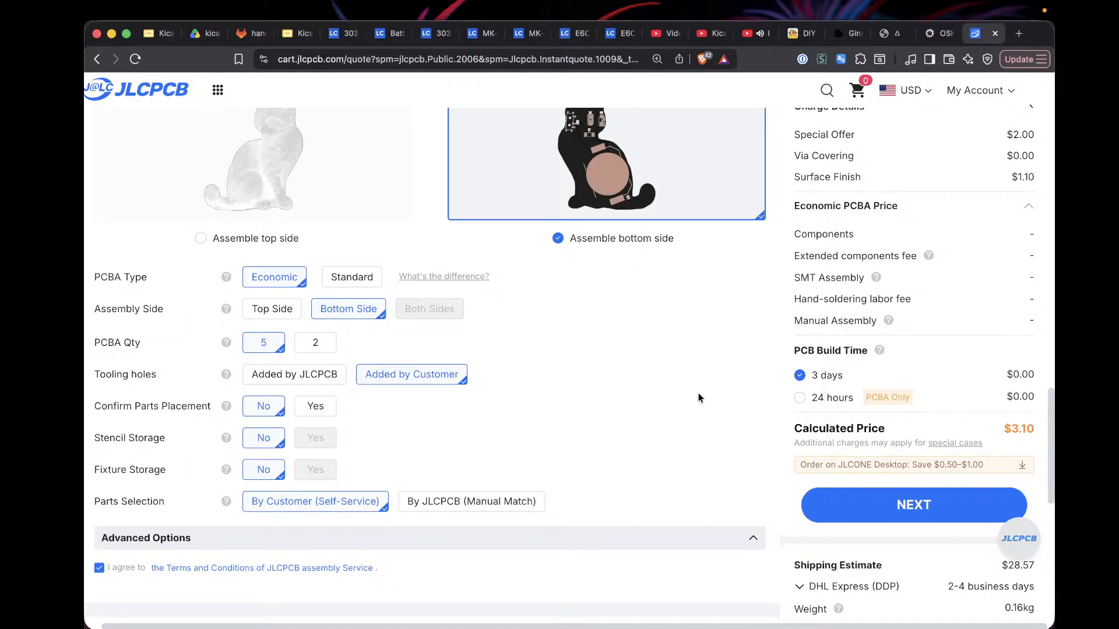
{"action": "left_click", "coordinate": [315, 406]}
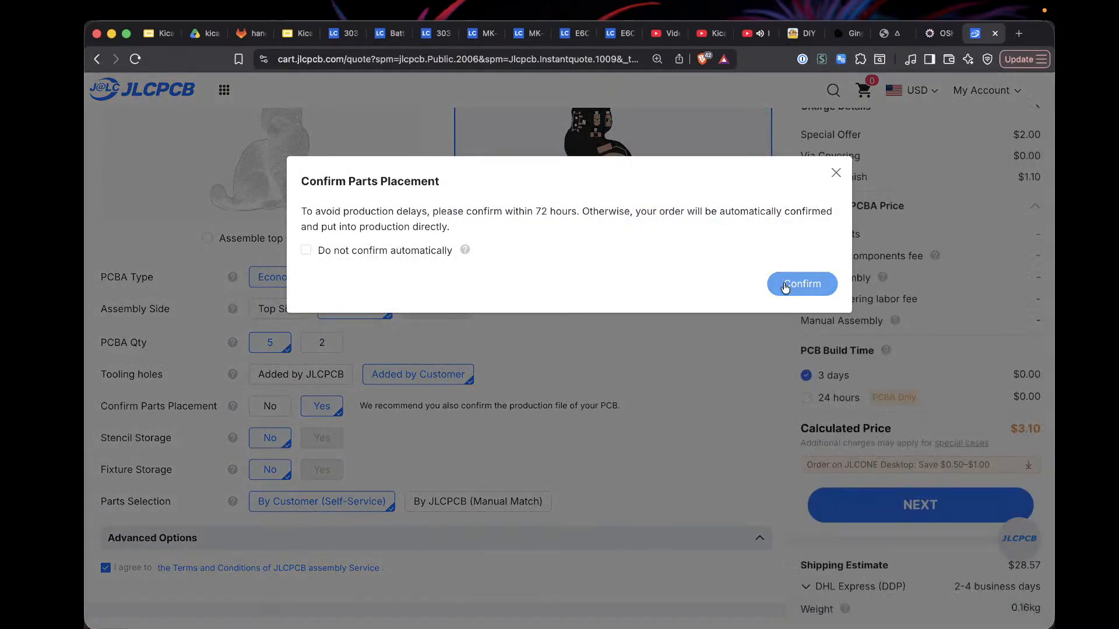
{"action": "left_click", "coordinate": [801, 284]}
Step: Review the chosen assembly options and continue to the assembly order page for the board
{"action": "scroll", "coordinate": [664, 380], "scroll_direction": "down", "scroll_amount": 2}
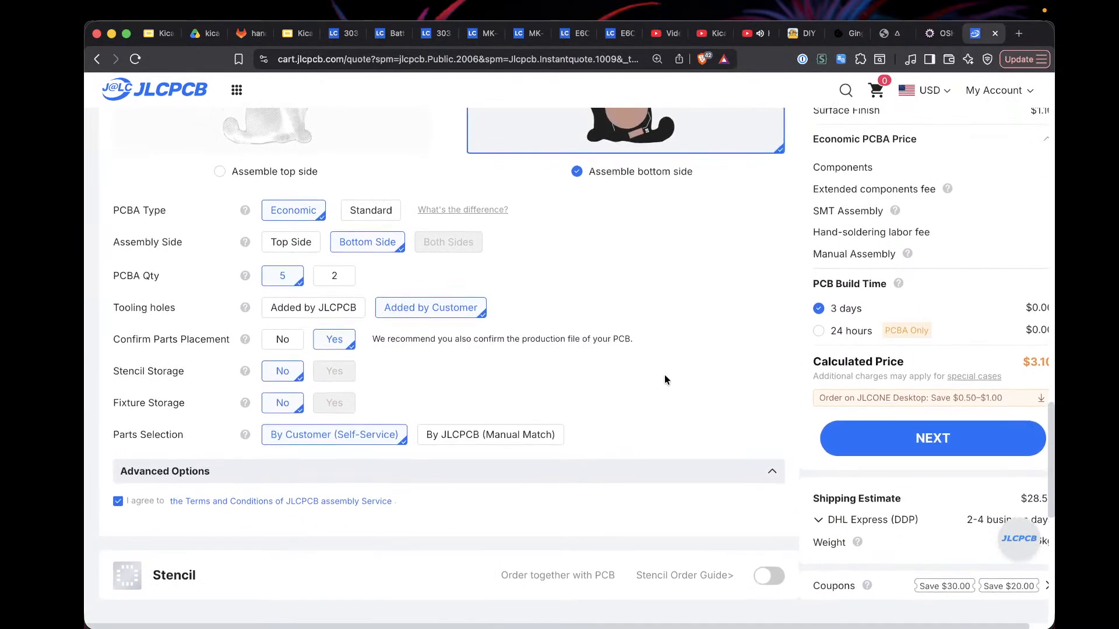
{"action": "scroll", "coordinate": [664, 380], "scroll_direction": "up", "scroll_amount": 5}
{"action": "scroll", "coordinate": [710, 347], "scroll_direction": "down", "scroll_amount": 5}
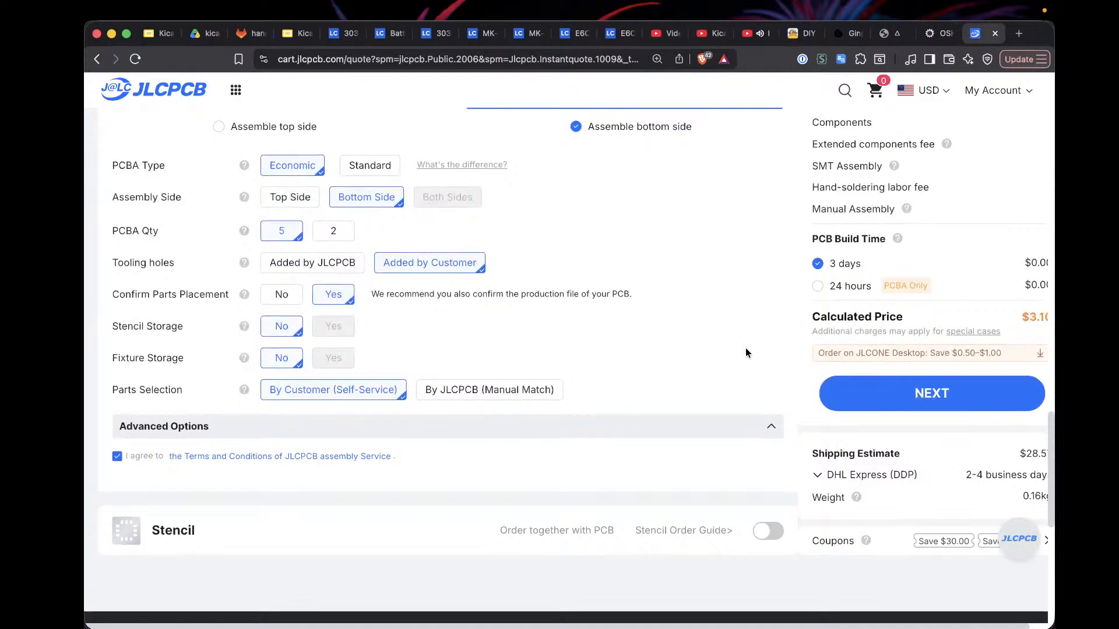
{"action": "left_click", "coordinate": [905, 395]}
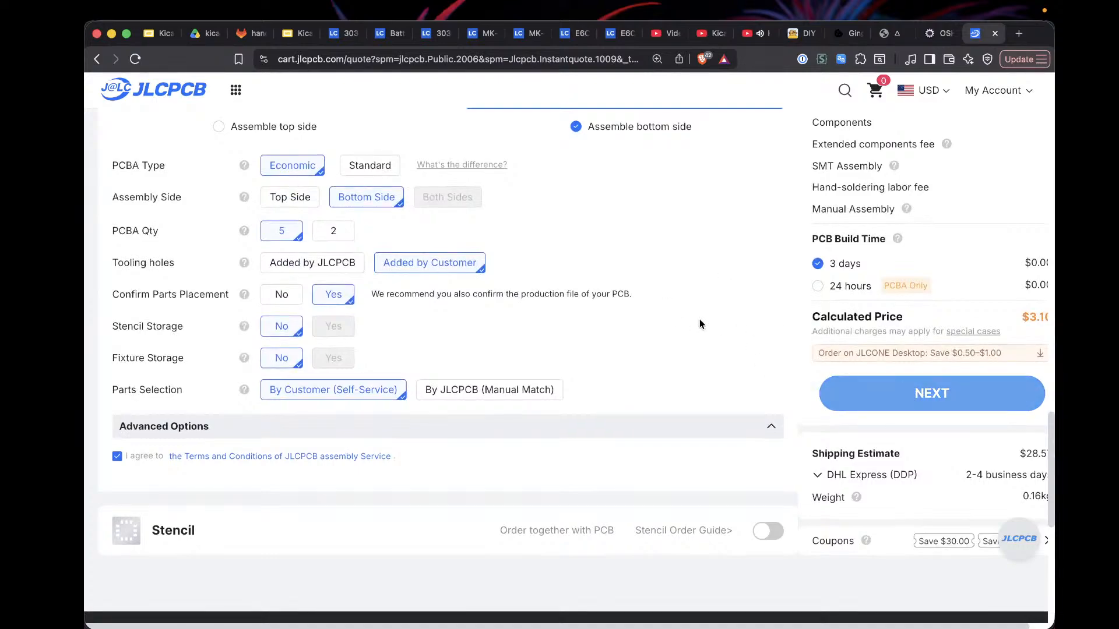
{"action": "scroll", "coordinate": [699, 322], "scroll_direction": "up", "scroll_amount": 5}
{"action": "scroll", "coordinate": [701, 324], "scroll_direction": "down", "scroll_amount": 4}
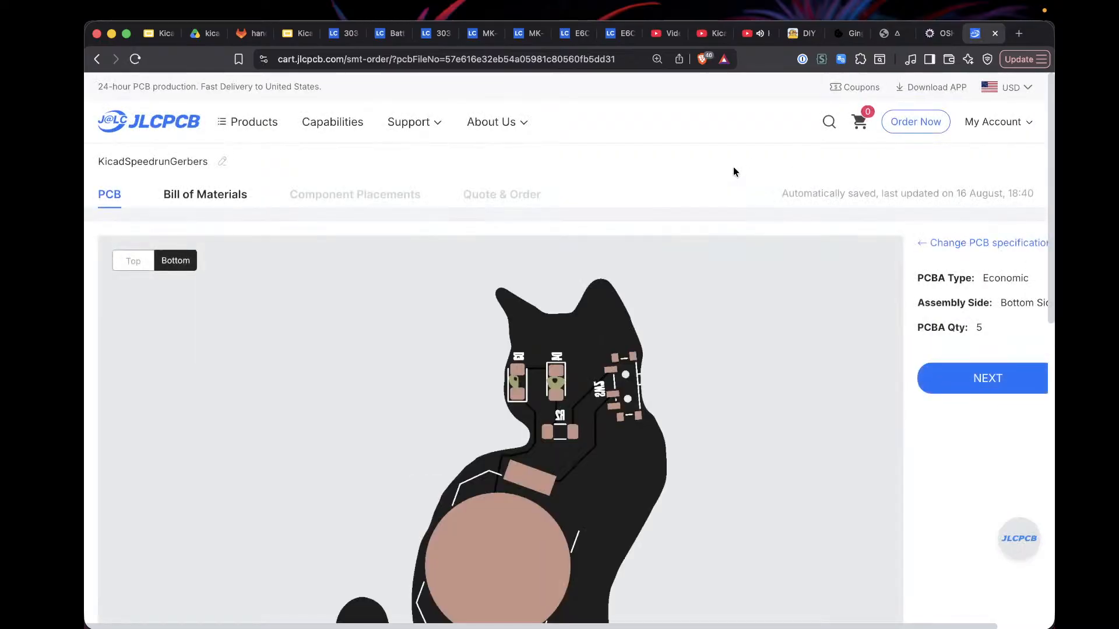
Step: Check the bottom-side board preview and continue to the Bill of Materials stage of the assembly order
{"action": "scroll", "coordinate": [733, 169], "scroll_direction": "down", "scroll_amount": 2}
{"action": "scroll", "coordinate": [733, 169], "scroll_direction": "down", "scroll_amount": 5}
{"action": "scroll", "coordinate": [733, 169], "scroll_direction": "up", "scroll_amount": 4}
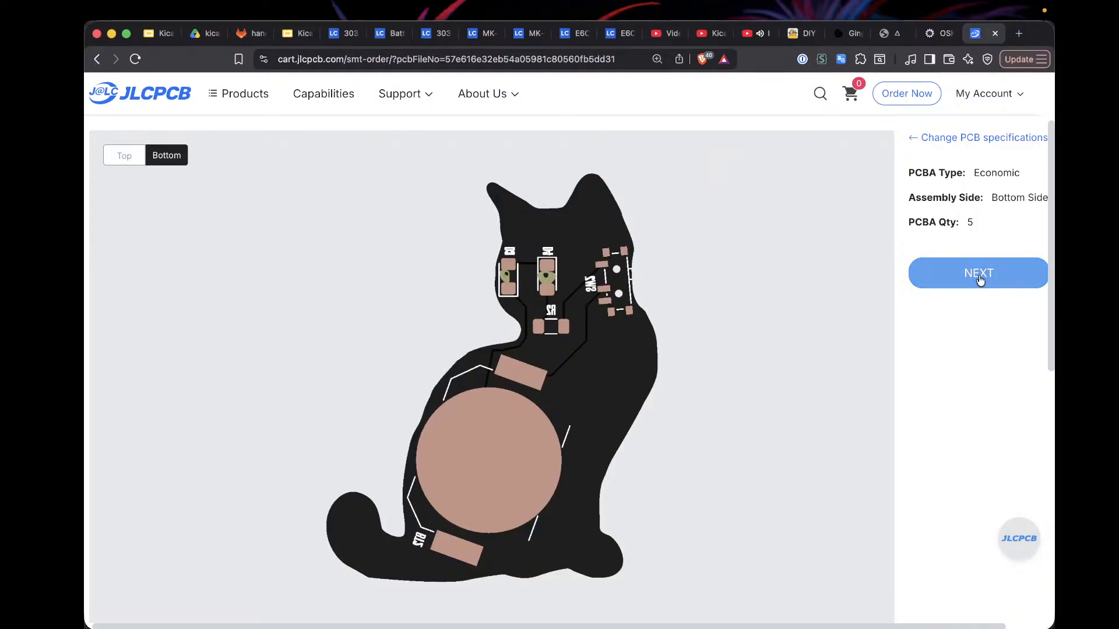
{"action": "left_click", "coordinate": [979, 274]}
{"action": "scroll", "coordinate": [582, 310], "scroll_direction": "up", "scroll_amount": 3}
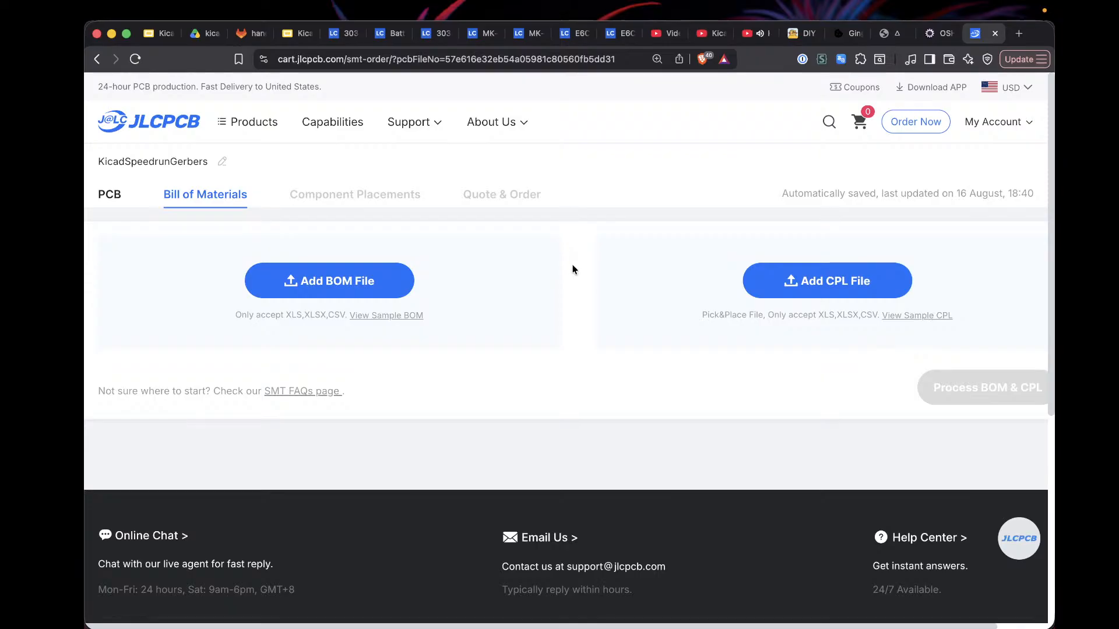
Step: Leave the assembly order for the standard PCB quote page and upload KicadSpeedrunGerbers.zip again
{"action": "left_click", "coordinate": [108, 199]}
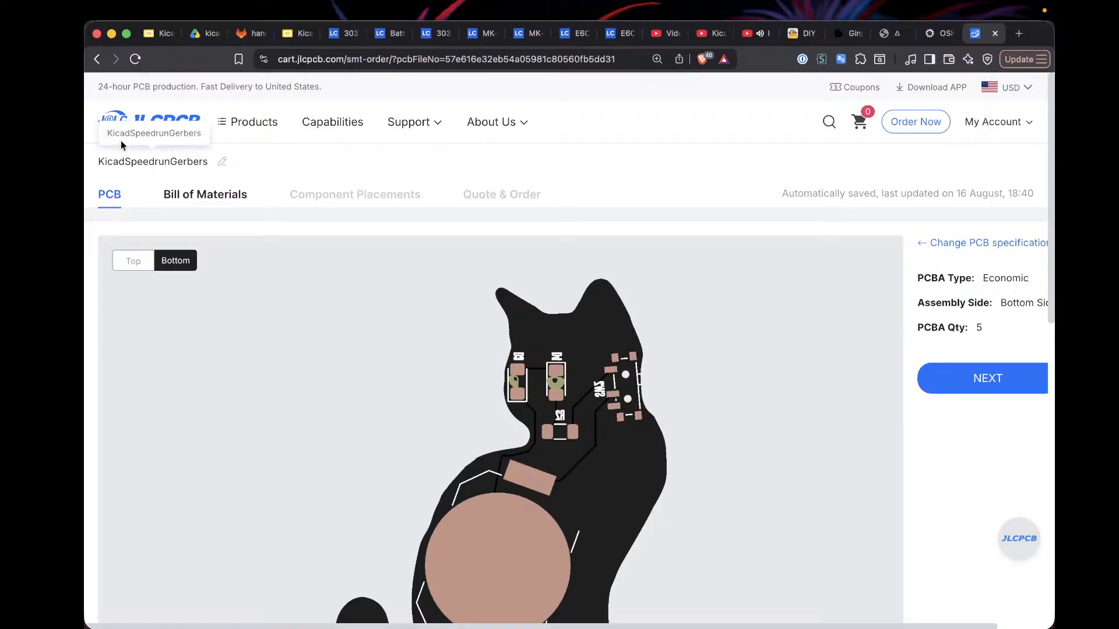
{"action": "left_click", "coordinate": [97, 59]}
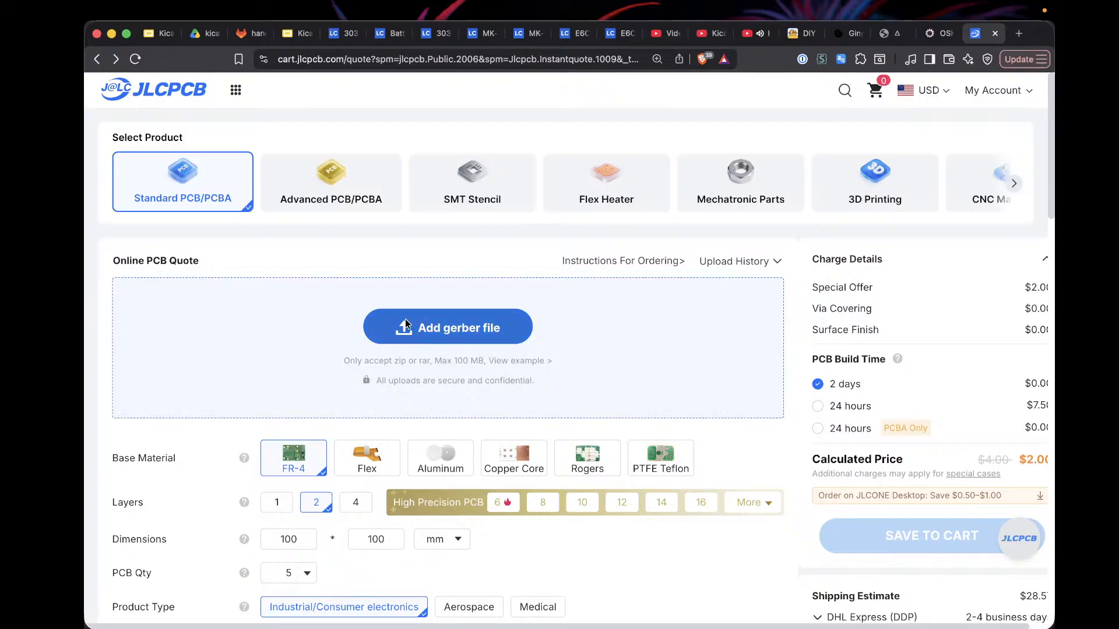
{"action": "left_click", "coordinate": [489, 339]}
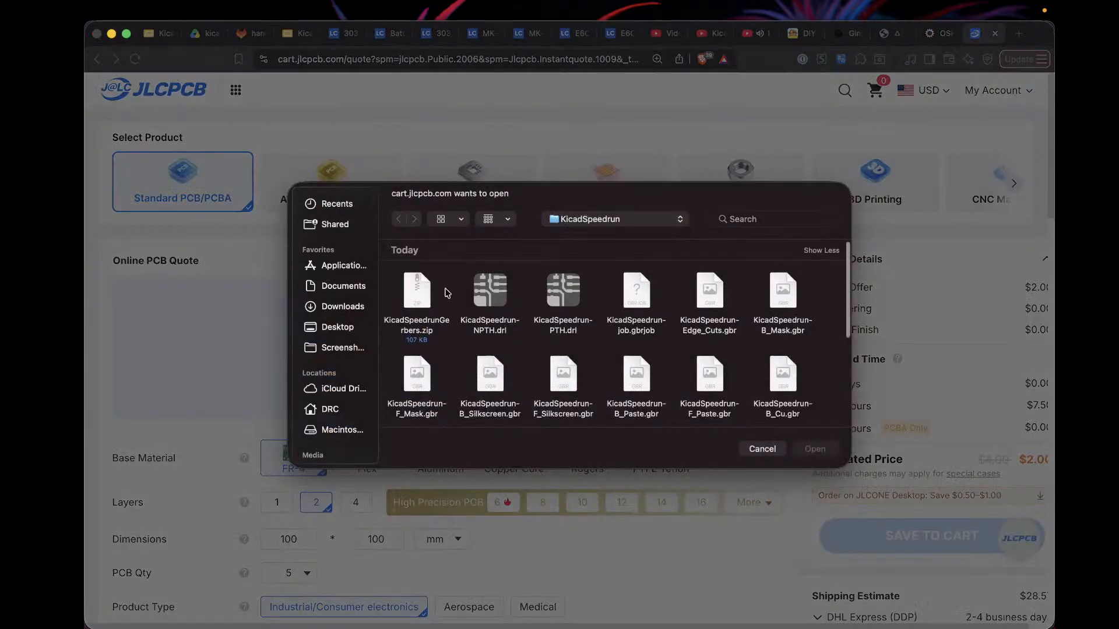
{"action": "double_click", "coordinate": [416, 294]}
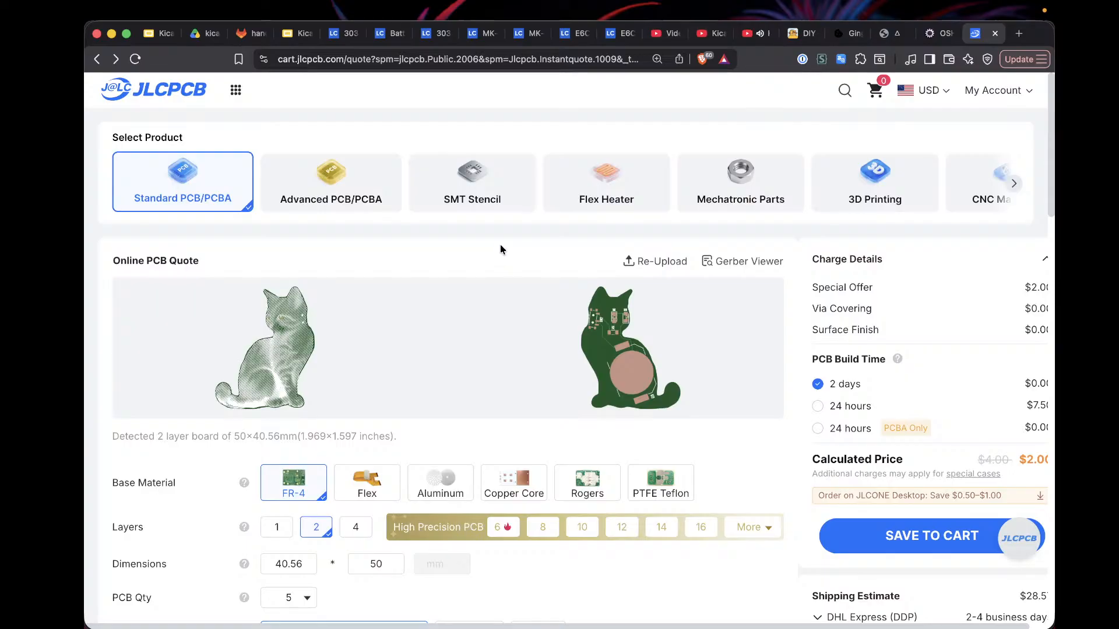
Step: Set the PCB quantity of the bare-board quote to 100
{"action": "scroll", "coordinate": [459, 498], "scroll_direction": "down", "scroll_amount": 3}
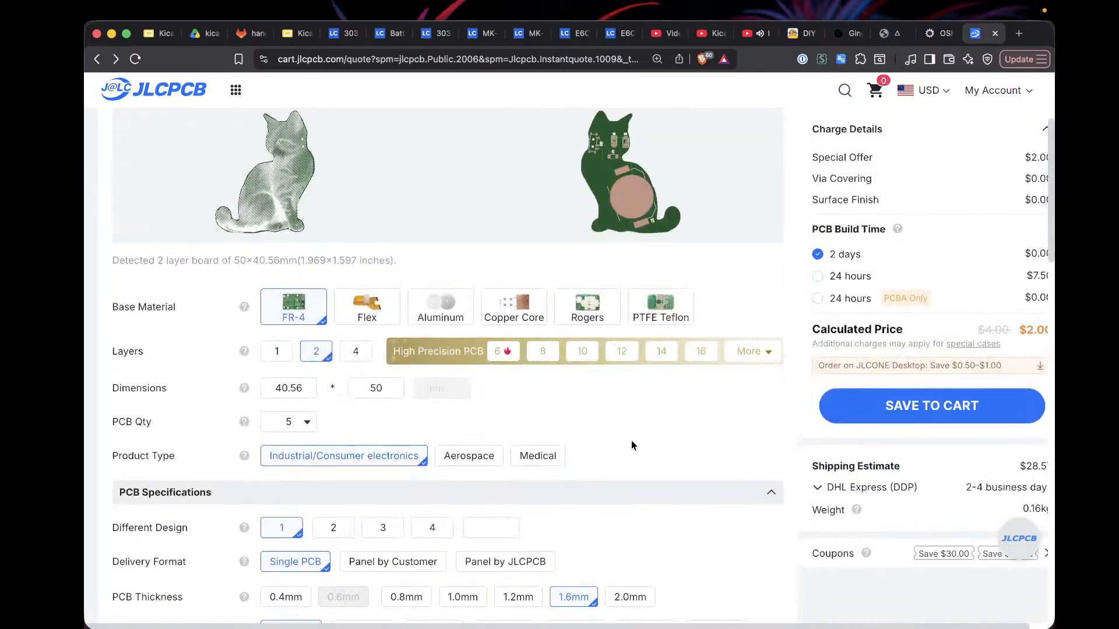
{"action": "scroll", "coordinate": [631, 440], "scroll_direction": "down", "scroll_amount": 5}
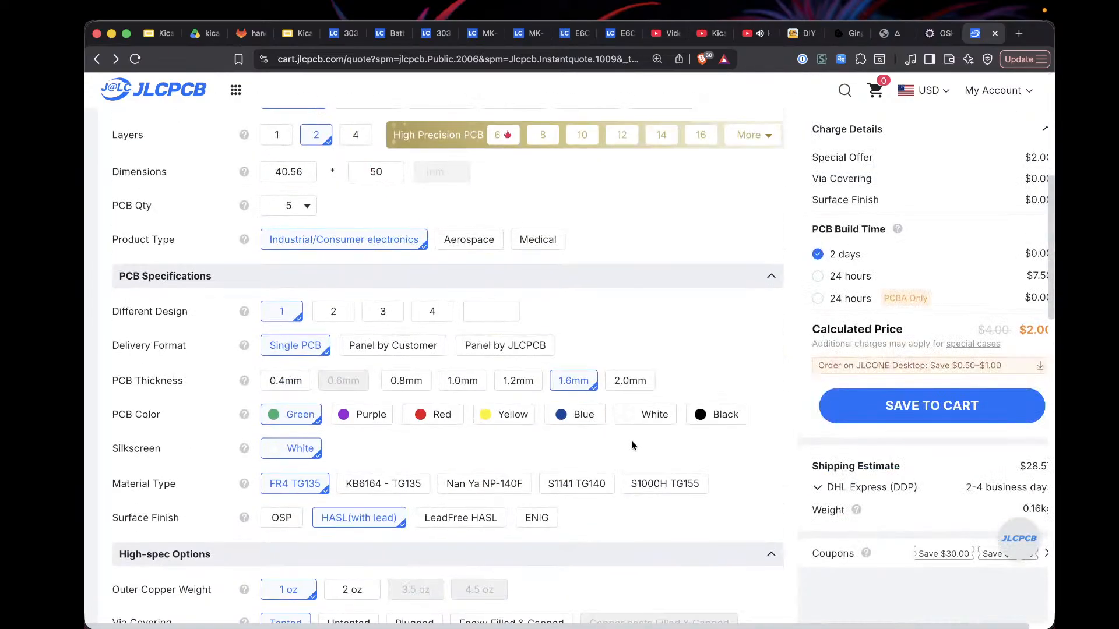
{"action": "left_click", "coordinate": [307, 206]}
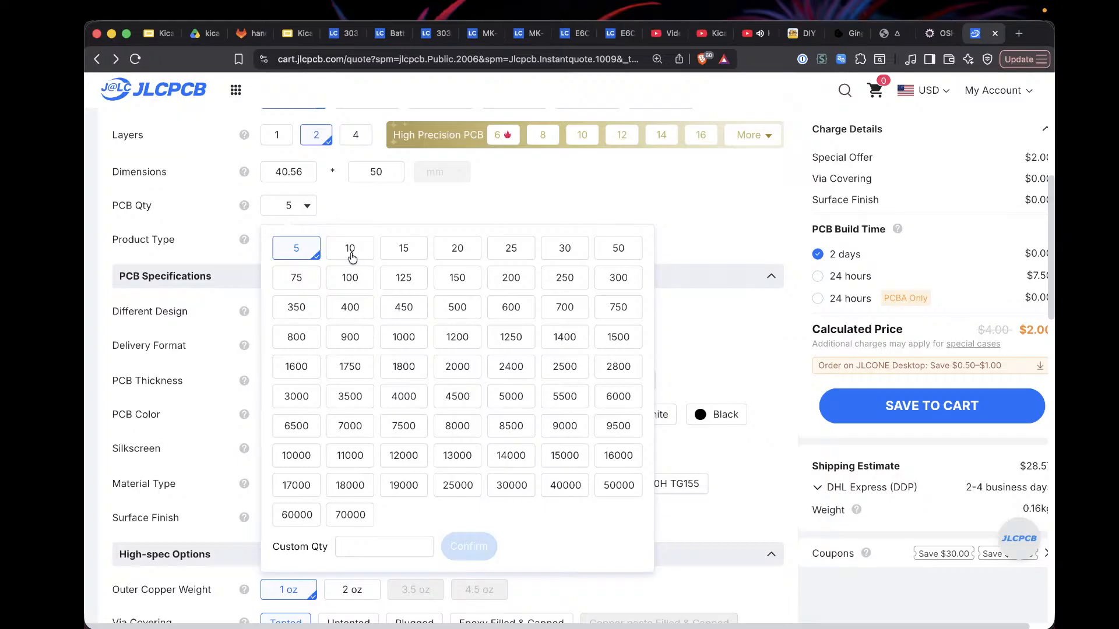
{"action": "left_click", "coordinate": [351, 282]}
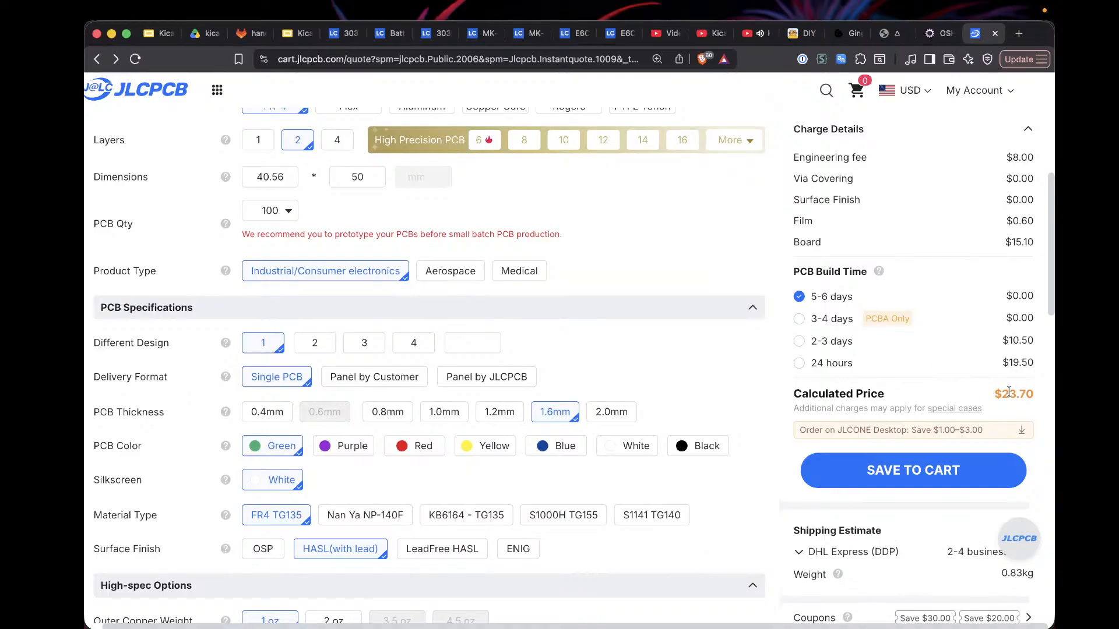
Step: Examine the charge details, build-time options and board specifications for the 100-board quote
{"action": "scroll", "coordinate": [763, 539], "scroll_direction": "down", "scroll_amount": 3}
{"action": "scroll", "coordinate": [763, 540], "scroll_direction": "up", "scroll_amount": 5}
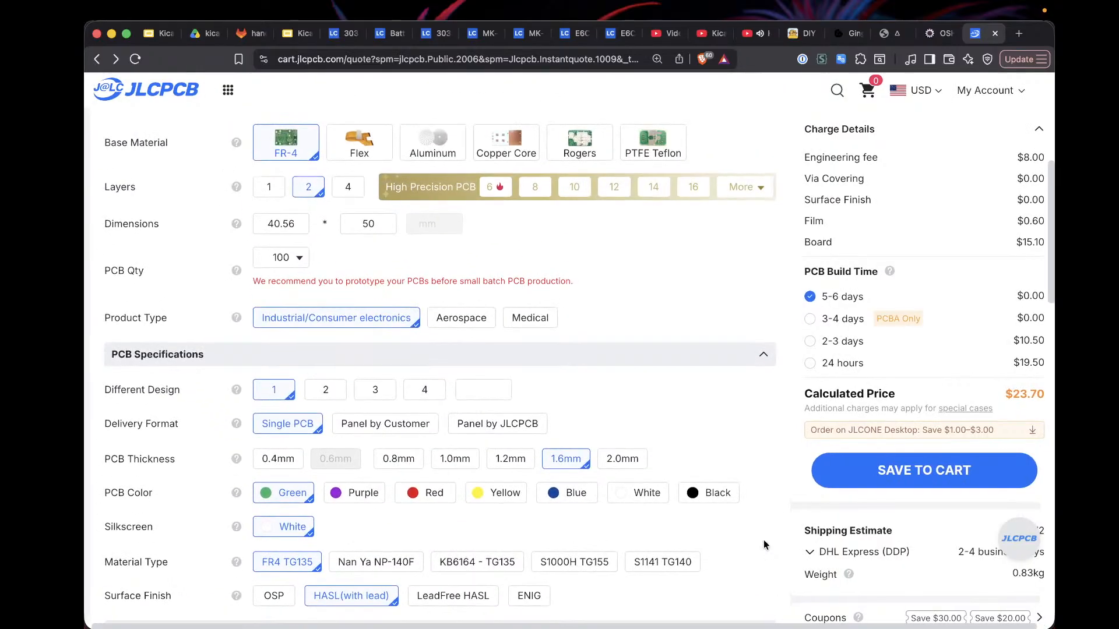
{"action": "scroll", "coordinate": [764, 539], "scroll_direction": "down", "scroll_amount": 1}
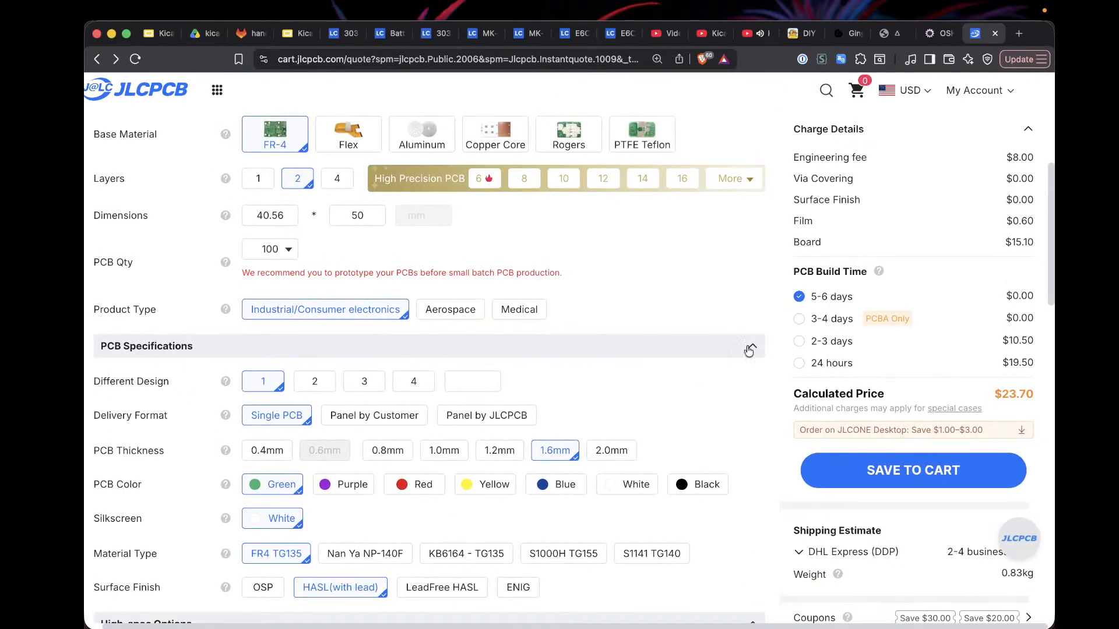
{"action": "scroll", "coordinate": [715, 366], "scroll_direction": "up", "scroll_amount": 2}
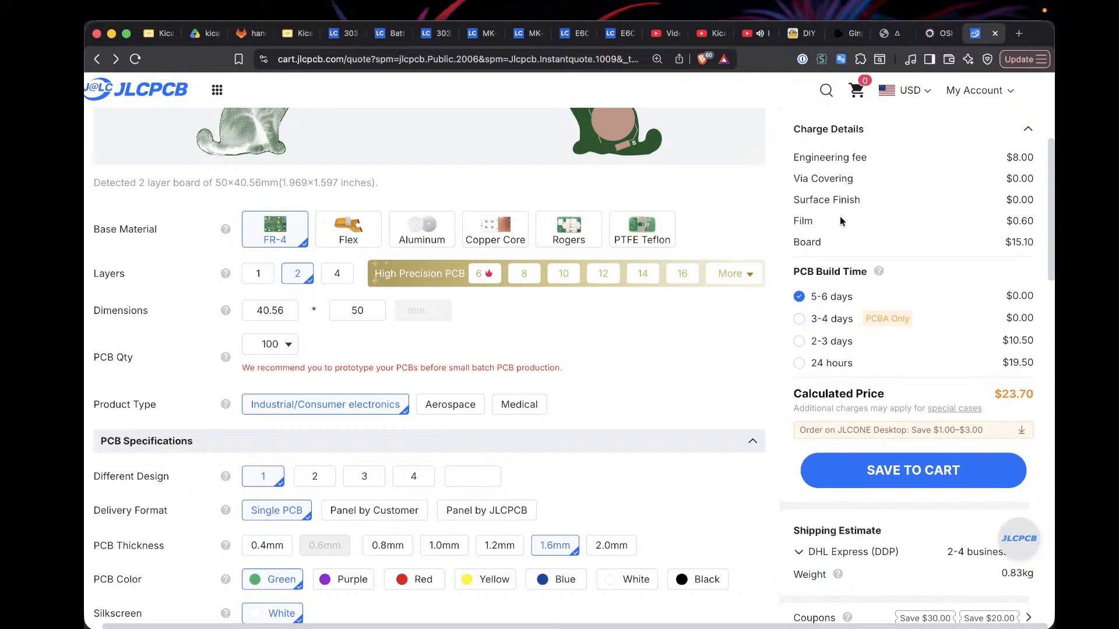
{"action": "scroll", "coordinate": [765, 231], "scroll_direction": "up", "scroll_amount": 2}
{"action": "scroll", "coordinate": [764, 227], "scroll_direction": "up", "scroll_amount": 2}
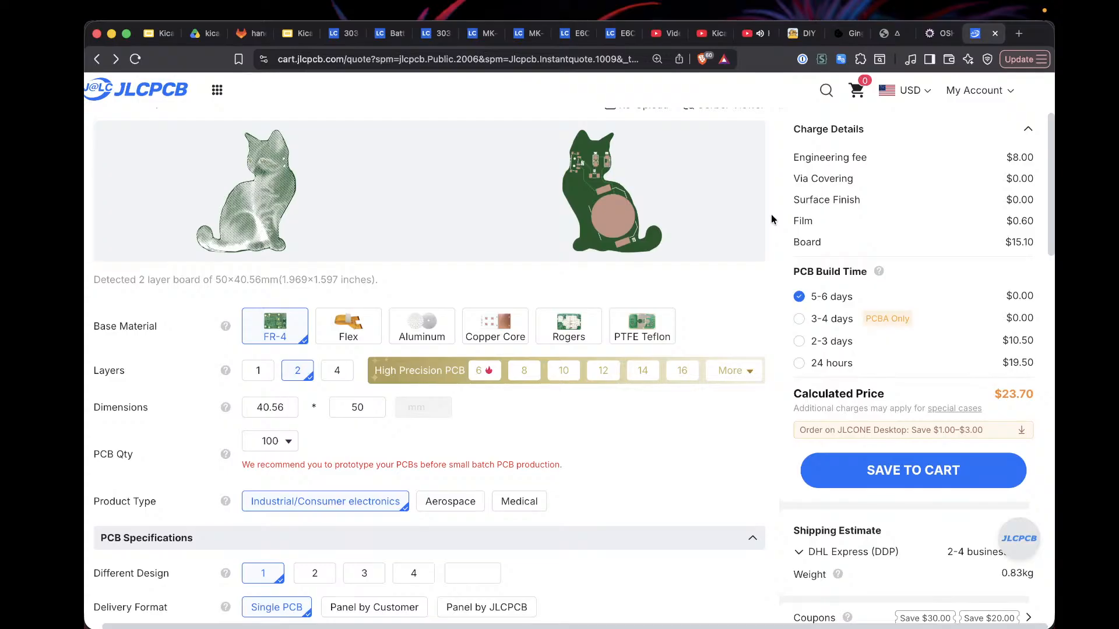
{"action": "scroll", "coordinate": [771, 219], "scroll_direction": "up", "scroll_amount": 1}
{"action": "scroll", "coordinate": [771, 219], "scroll_direction": "down", "scroll_amount": 2}
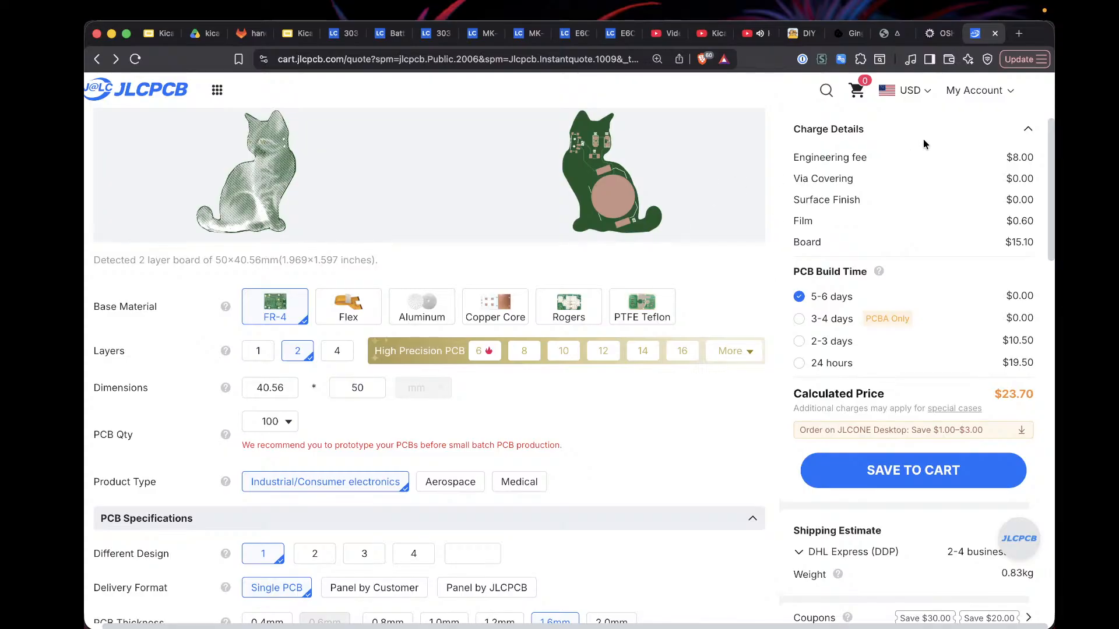
{"action": "scroll", "coordinate": [1032, 172], "scroll_direction": "up", "scroll_amount": 1}
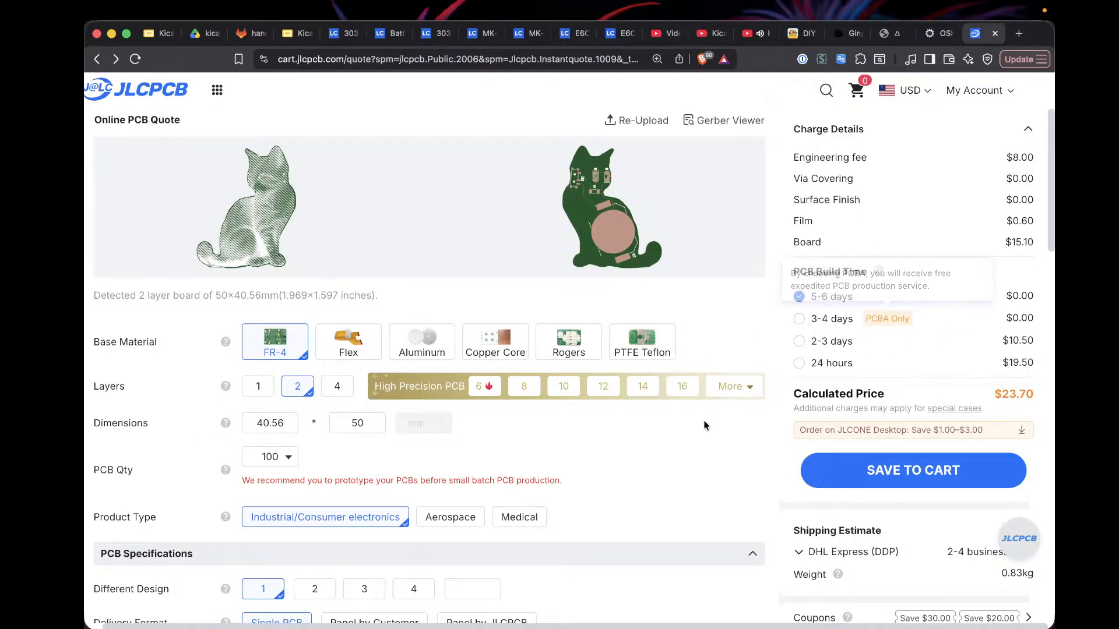
{"action": "scroll", "coordinate": [765, 419], "scroll_direction": "down", "scroll_amount": 2}
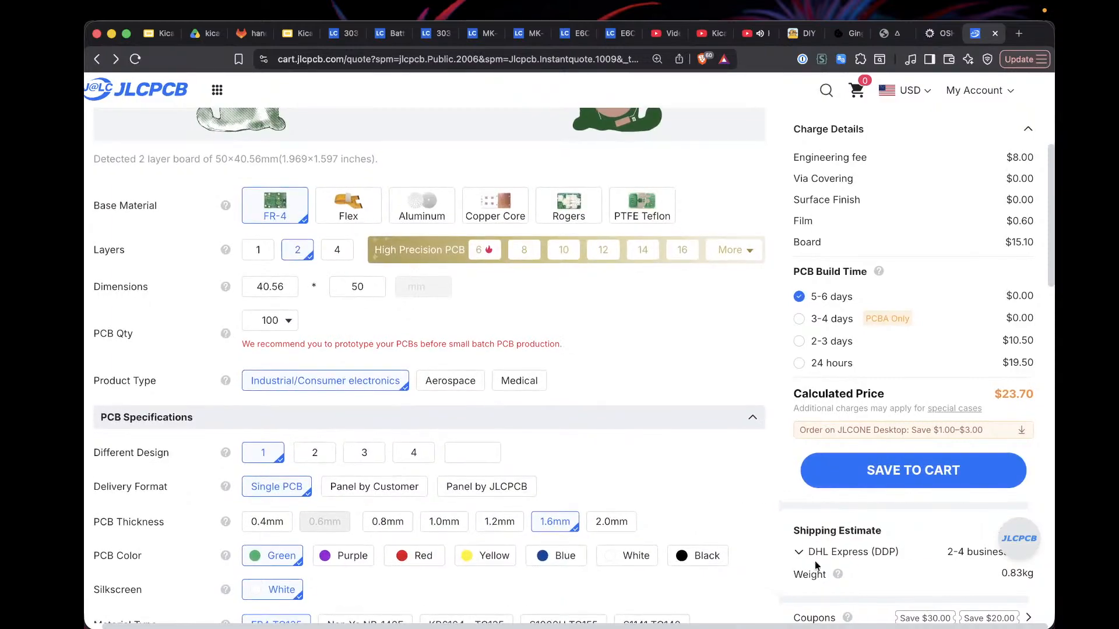
{"action": "scroll", "coordinate": [974, 579], "scroll_direction": "down", "scroll_amount": 3}
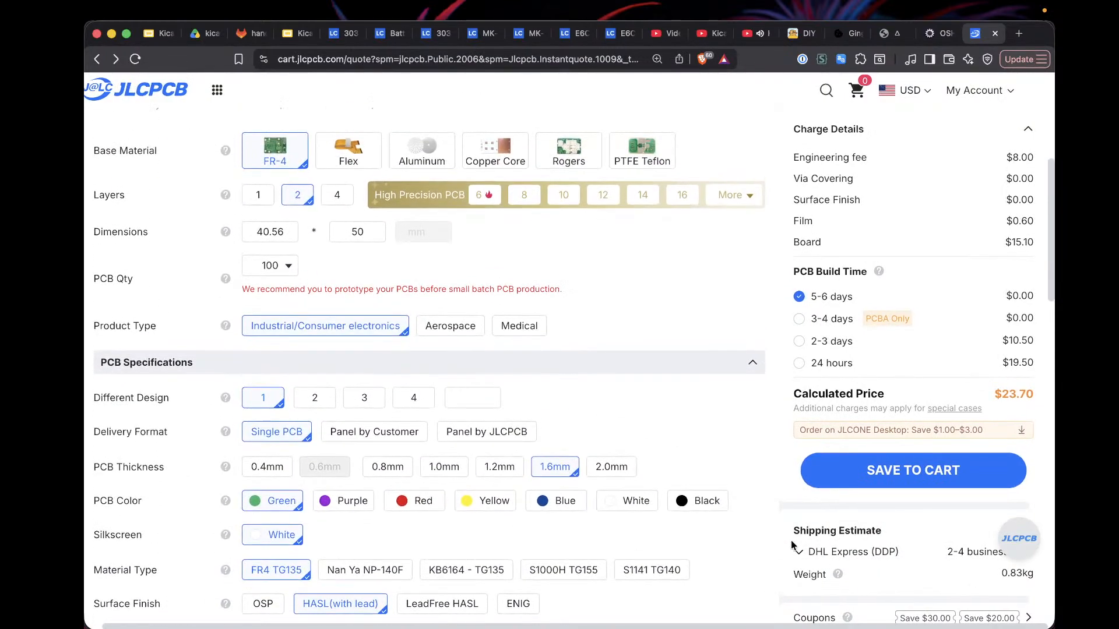
Step: Look through the shipping methods to the United States with their costs and delivery times, and close the list without changing the method
{"action": "left_click", "coordinate": [799, 553]}
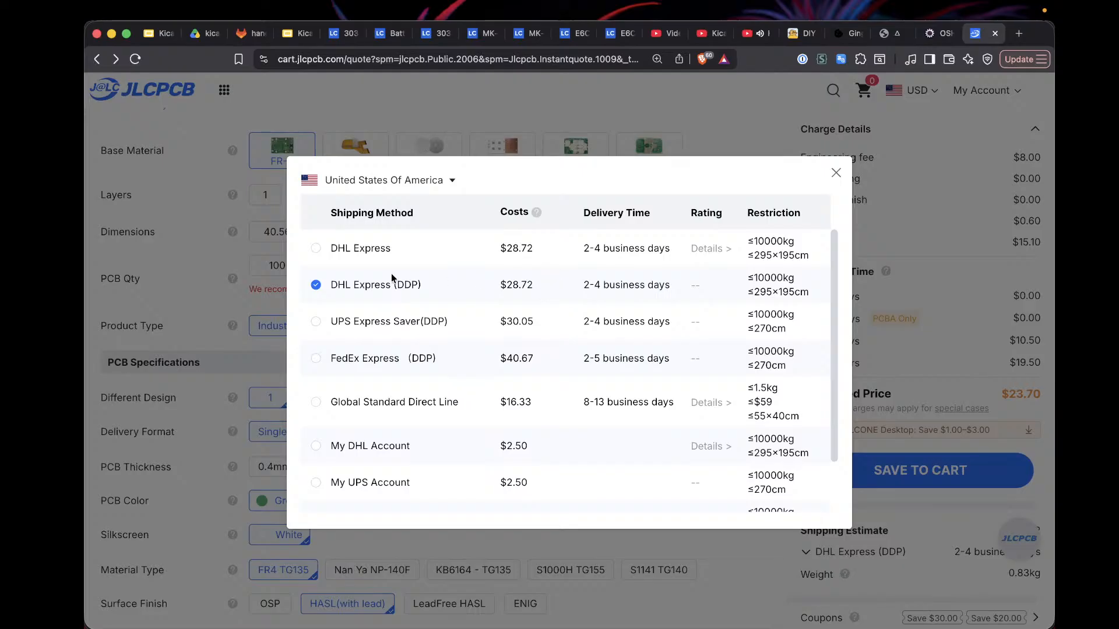
{"action": "left_click_drag", "start_coordinate": [395, 284], "coordinate": [421, 284]}
{"action": "key", "text": "Escape"}
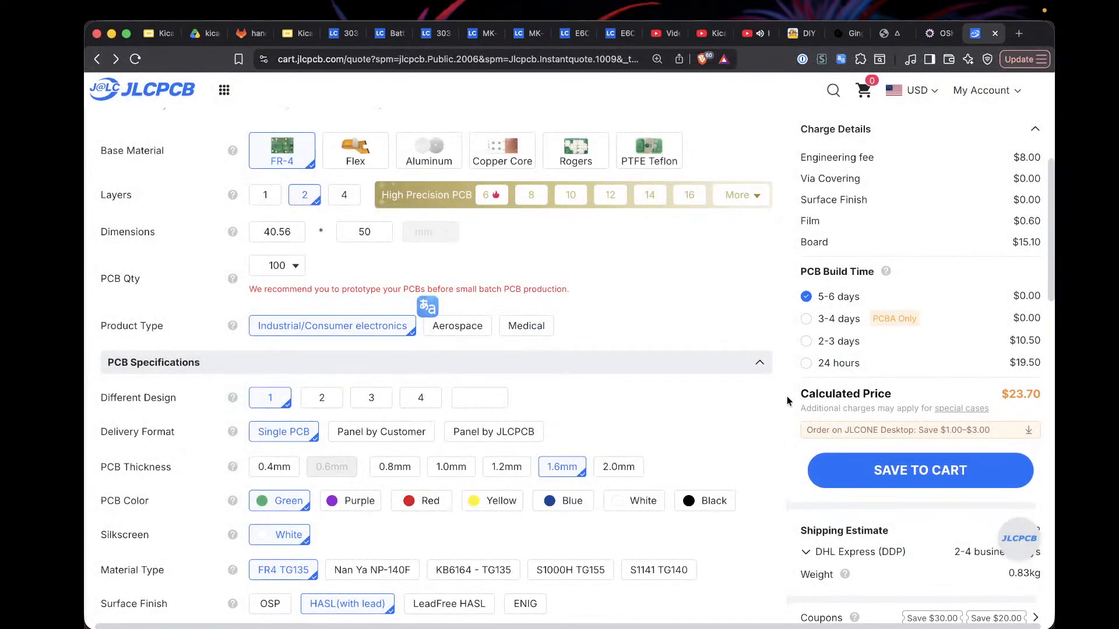
{"action": "left_click", "coordinate": [809, 552]}
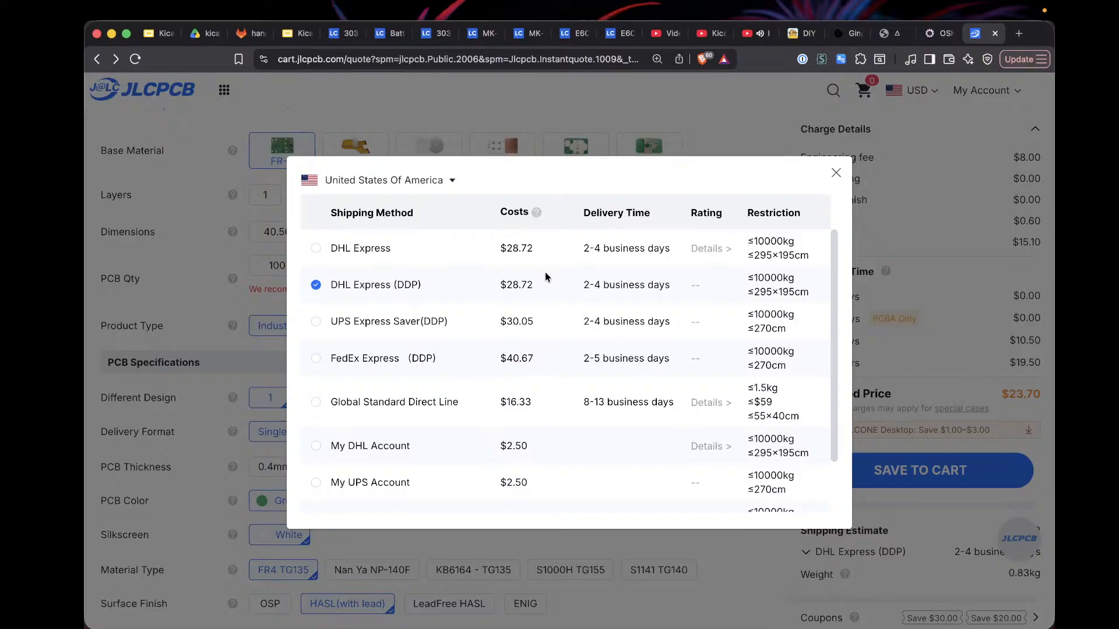
{"action": "left_click", "coordinate": [835, 174]}
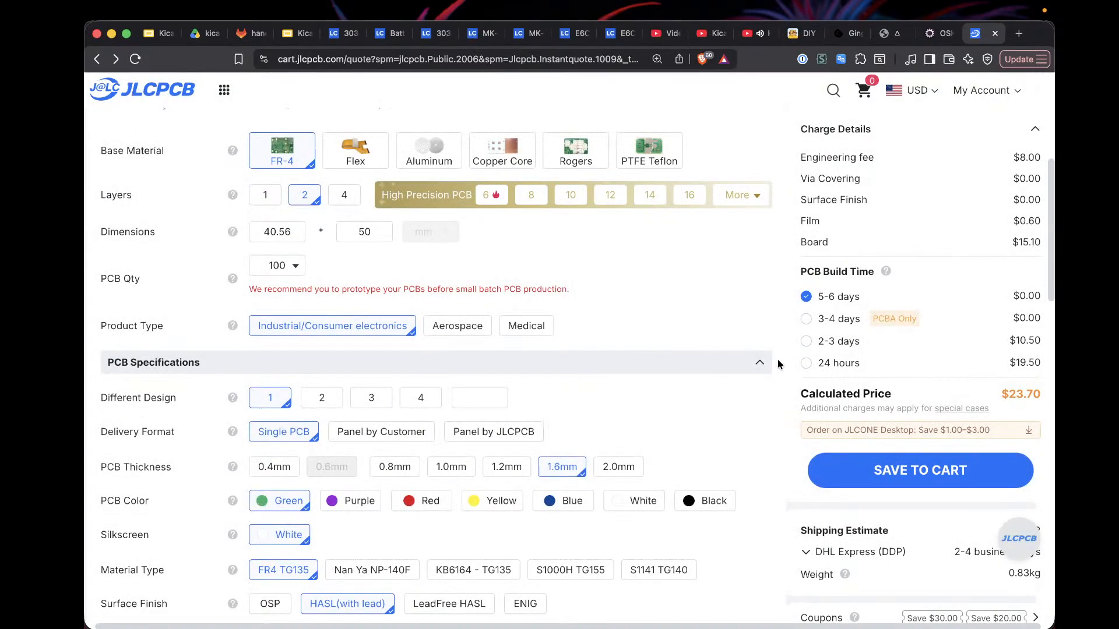
{"action": "key", "text": "XF86MonBrightnessDown"}
{"action": "scroll", "coordinate": [778, 364], "scroll_direction": "up", "scroll_amount": 2}
{"action": "scroll", "coordinate": [778, 364], "scroll_direction": "down", "scroll_amount": 1}
{"action": "scroll", "coordinate": [777, 365], "scroll_direction": "up", "scroll_amount": 5}
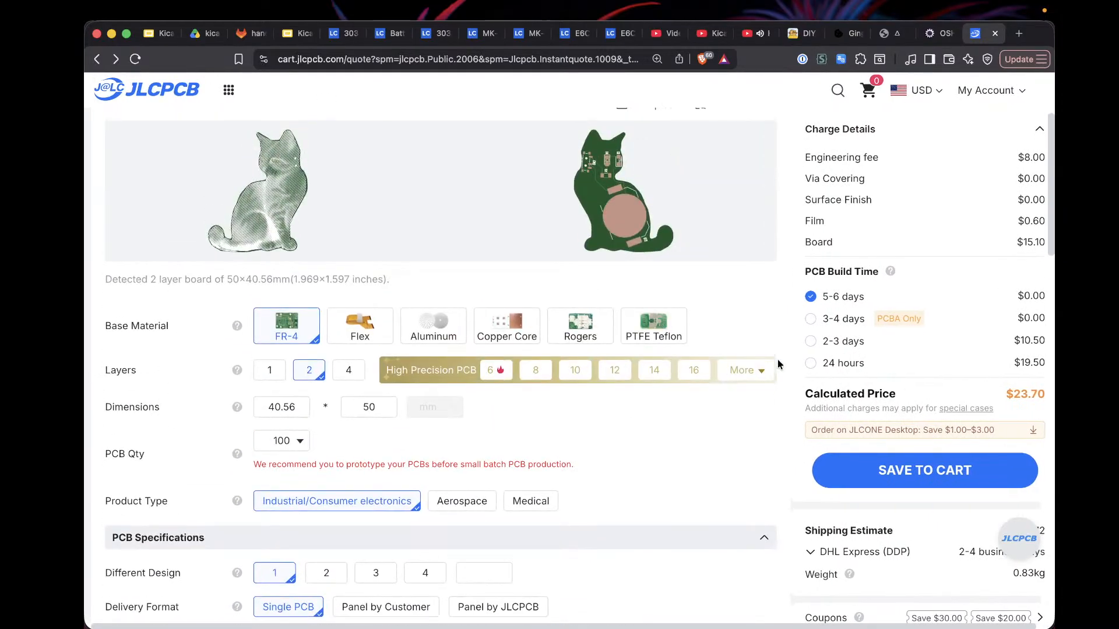
{"action": "scroll", "coordinate": [777, 364], "scroll_direction": "down", "scroll_amount": 3}
{"action": "scroll", "coordinate": [778, 364], "scroll_direction": "down", "scroll_amount": 1}
{"action": "scroll", "coordinate": [778, 364], "scroll_direction": "down", "scroll_amount": 1}
{"action": "scroll", "coordinate": [778, 364], "scroll_direction": "up", "scroll_amount": 2}
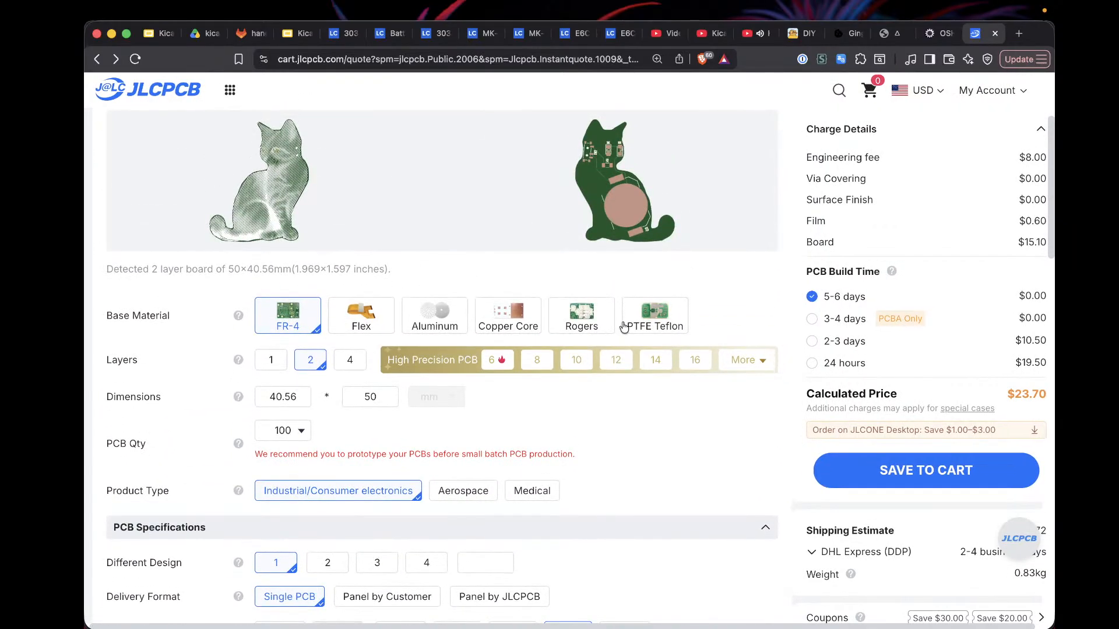
Step: Try the Purple PCB color in the specifications and switch it to Black
{"action": "scroll", "coordinate": [635, 519], "scroll_direction": "down", "scroll_amount": 3}
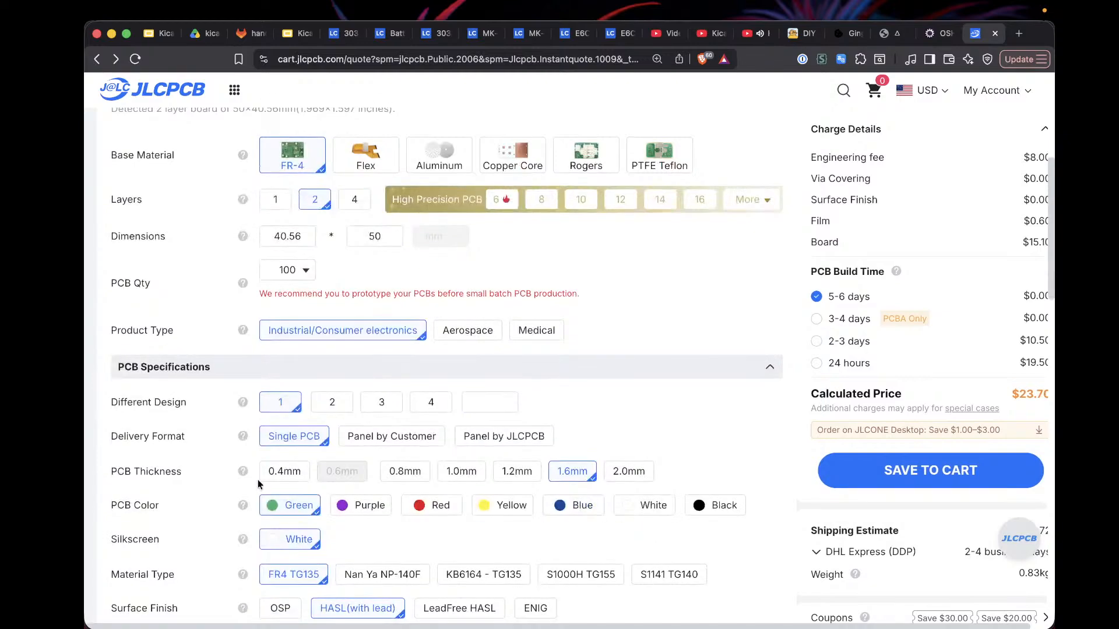
{"action": "left_click", "coordinate": [357, 510]}
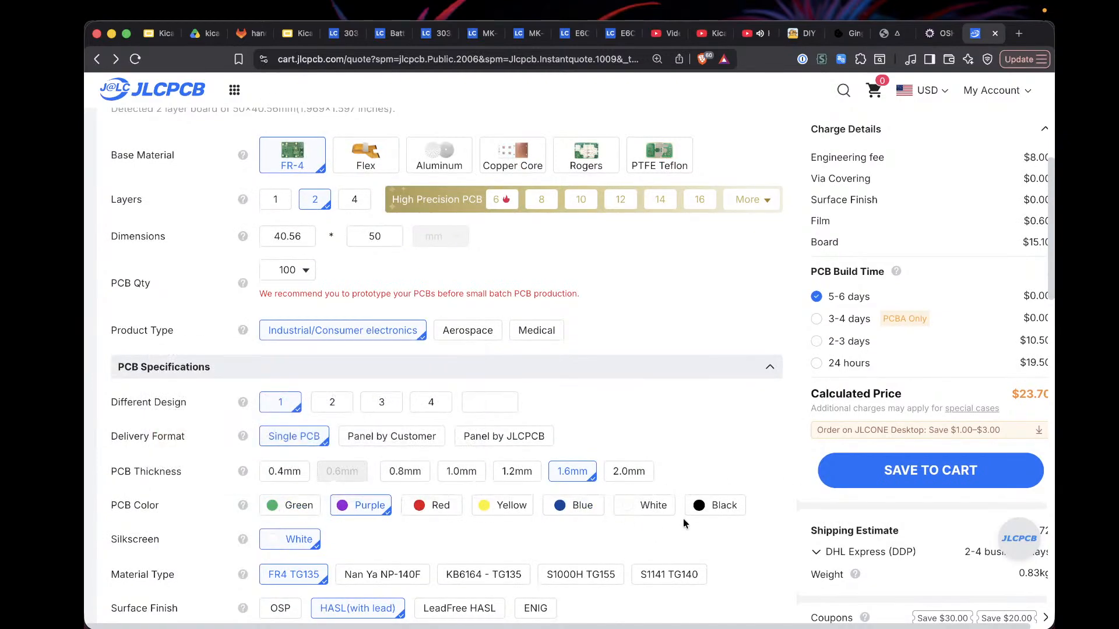
{"action": "left_click", "coordinate": [715, 506]}
{"action": "scroll", "coordinate": [761, 567], "scroll_direction": "down", "scroll_amount": 2}
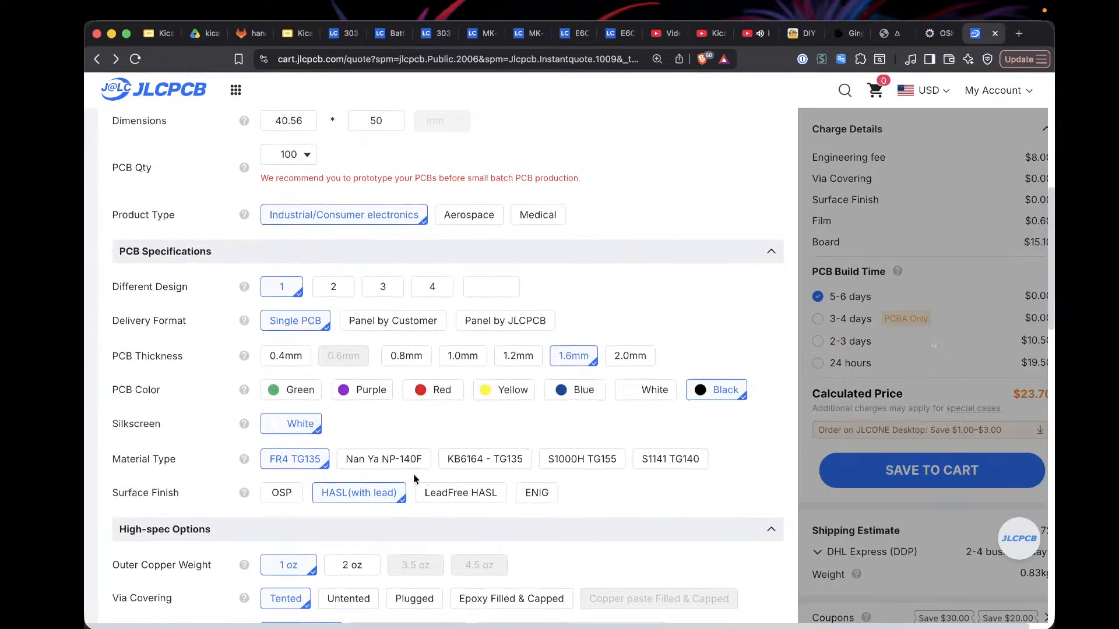
Step: Try the LeadFree HASL surface finish for the black boards
{"action": "left_click", "coordinate": [450, 493]}
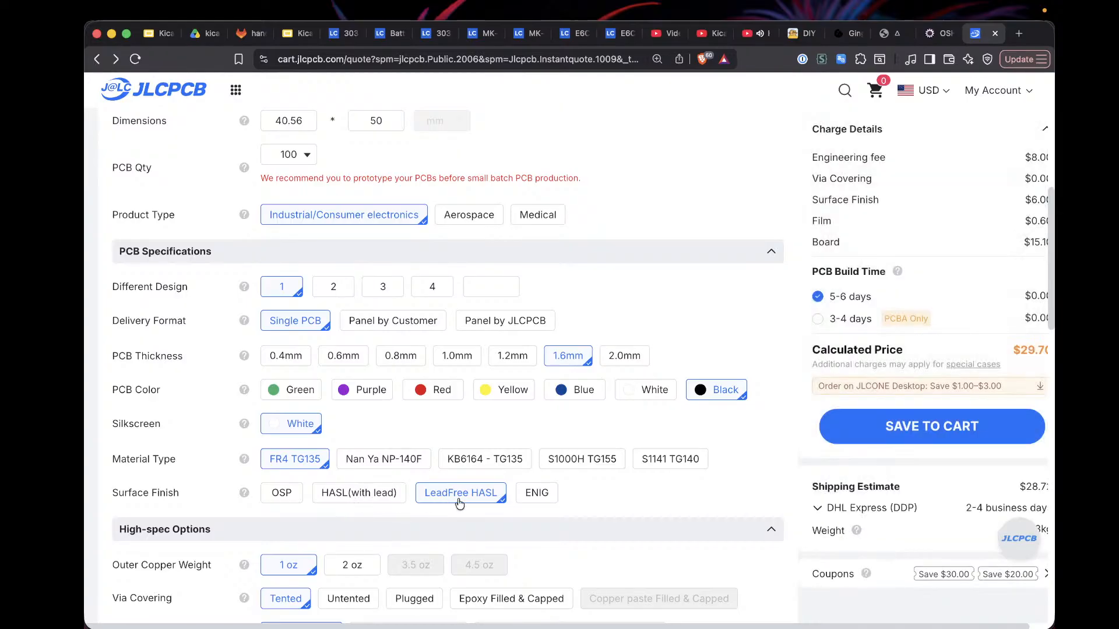
{"action": "scroll", "coordinate": [613, 494], "scroll_direction": "up", "scroll_amount": 2}
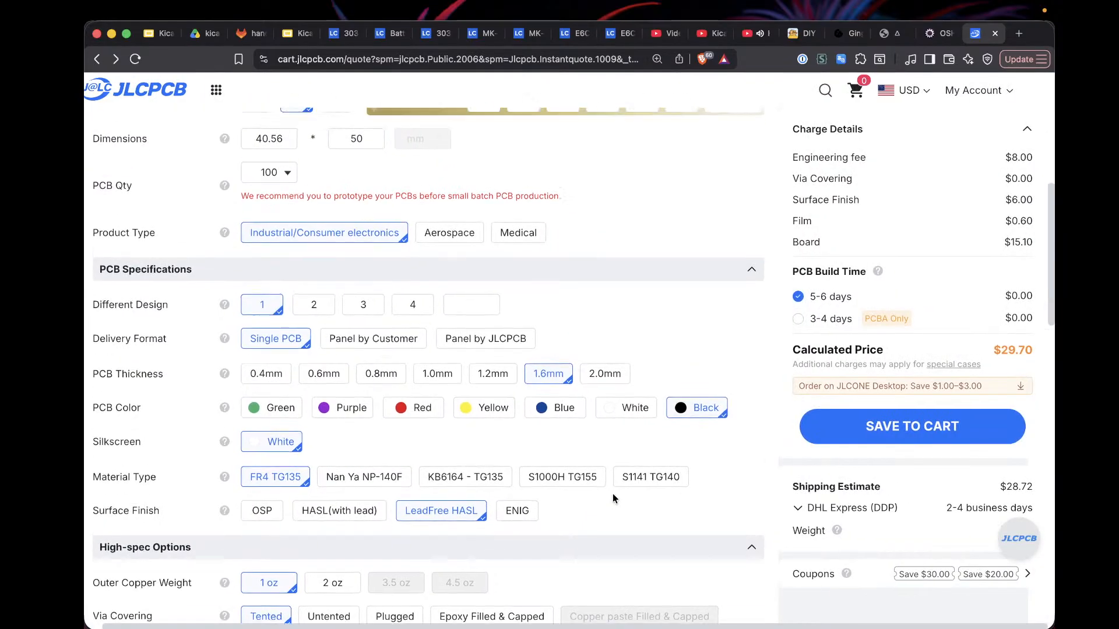
{"action": "scroll", "coordinate": [583, 556], "scroll_direction": "down", "scroll_amount": 3}
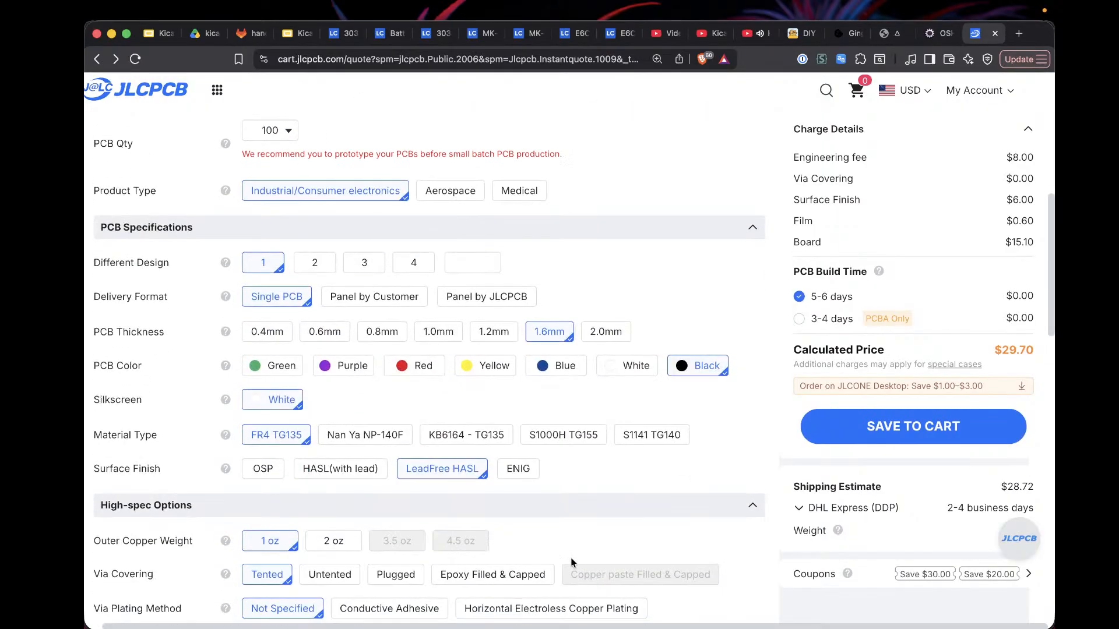
Step: Set the surface finish to ENIG and review the remaining PCB specifications and high-spec options
{"action": "left_click", "coordinate": [514, 475]}
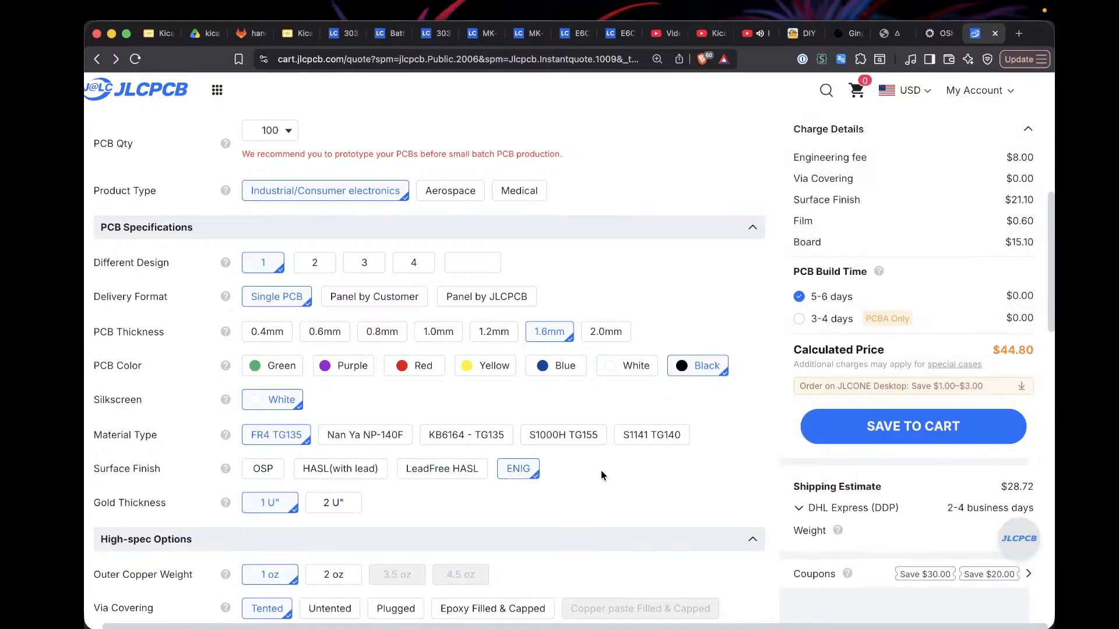
{"action": "scroll", "coordinate": [686, 495], "scroll_direction": "up", "scroll_amount": 1}
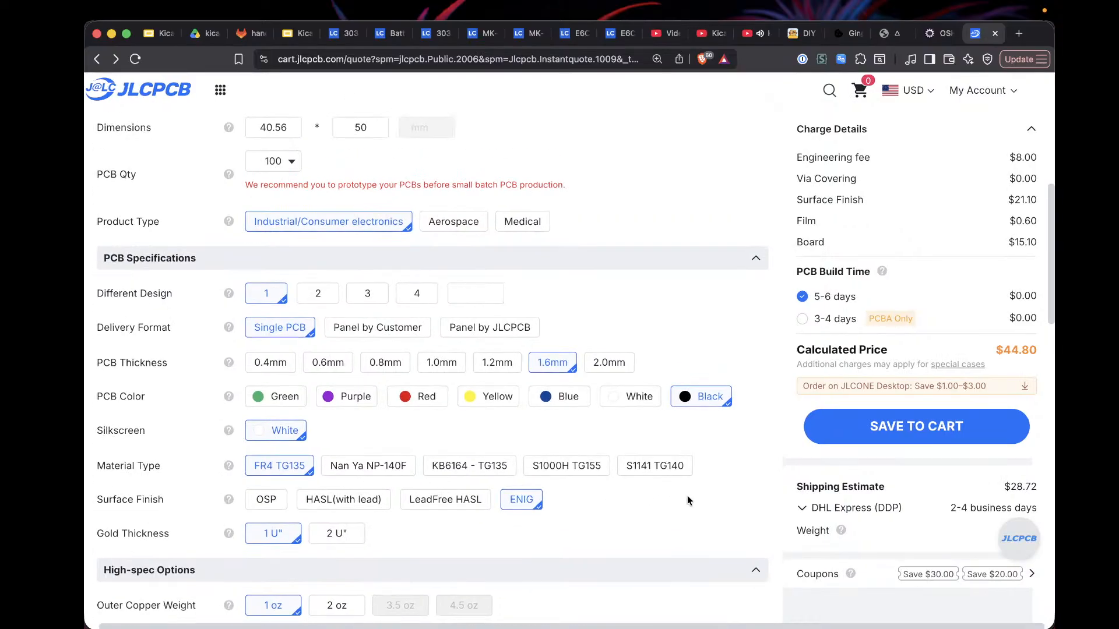
{"action": "scroll", "coordinate": [488, 171], "scroll_direction": "up", "scroll_amount": 2}
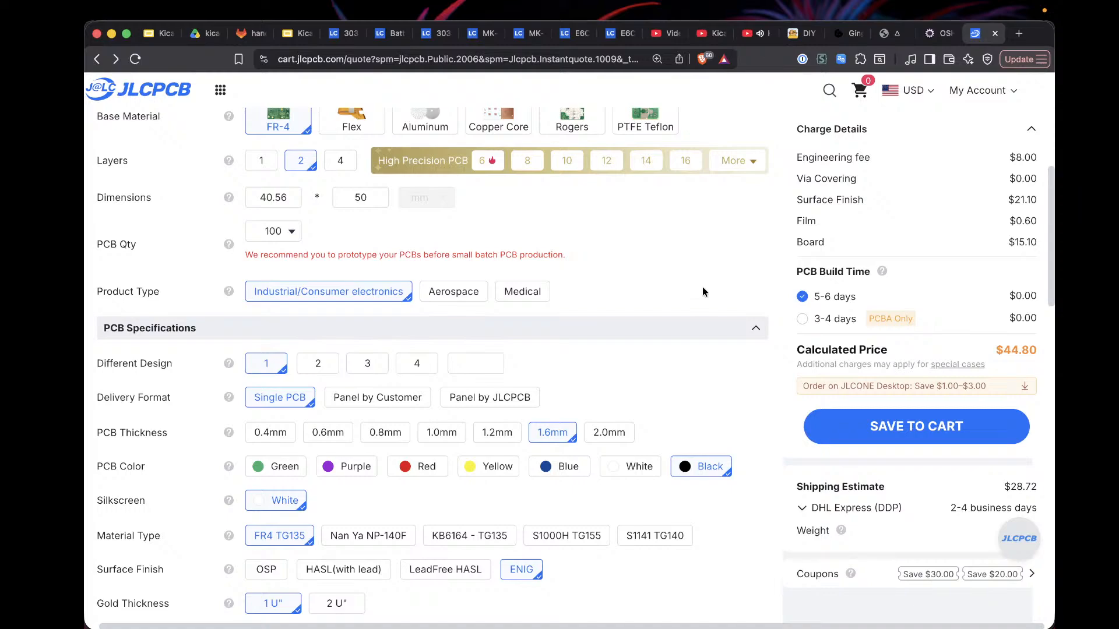
{"action": "scroll", "coordinate": [702, 292], "scroll_direction": "down", "scroll_amount": 2}
{"action": "scroll", "coordinate": [702, 291], "scroll_direction": "up", "scroll_amount": 2}
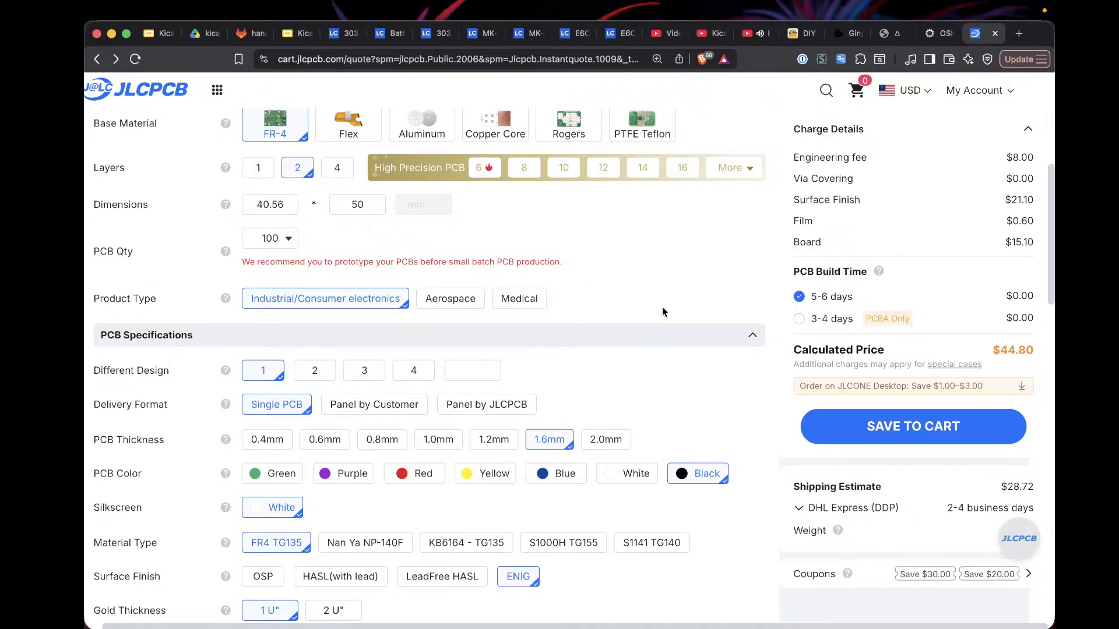
{"action": "scroll", "coordinate": [662, 307], "scroll_direction": "down", "scroll_amount": 6}
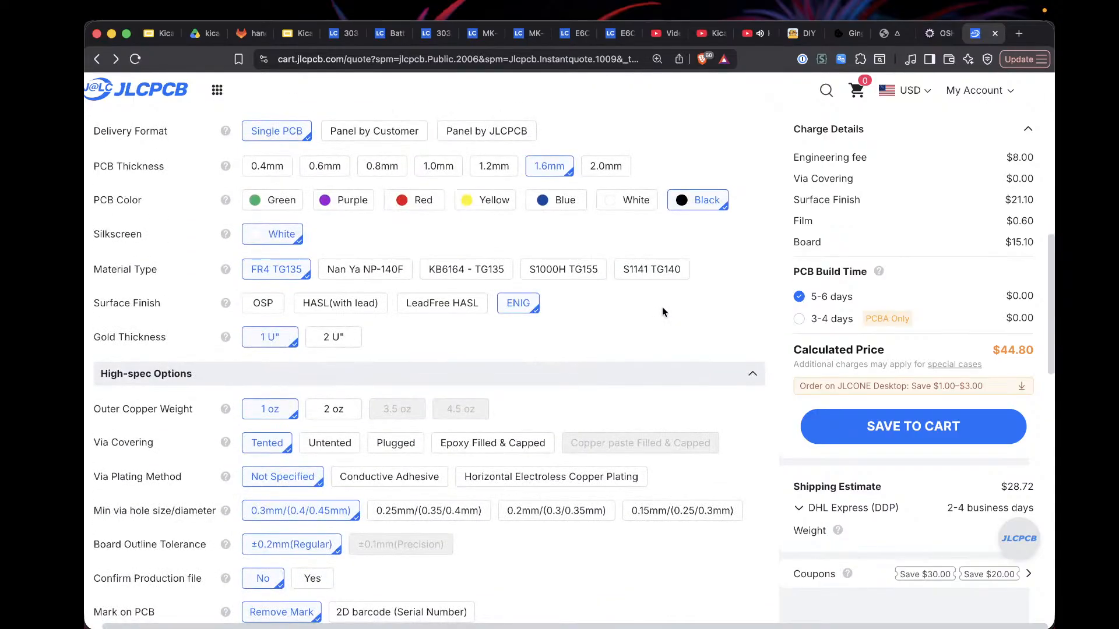
Step: Try a PCB quantity of 1000 for the black ENIG boards and return it to 100
{"action": "scroll", "coordinate": [662, 306], "scroll_direction": "up", "scroll_amount": 9}
{"action": "scroll", "coordinate": [663, 309], "scroll_direction": "down", "scroll_amount": 2}
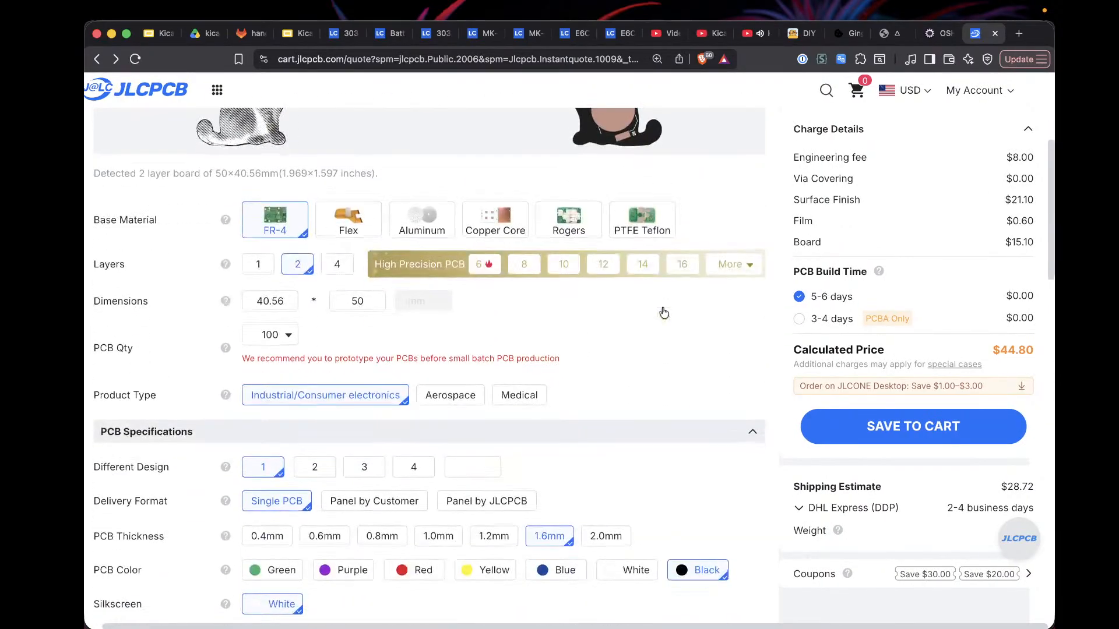
{"action": "left_click", "coordinate": [287, 337]}
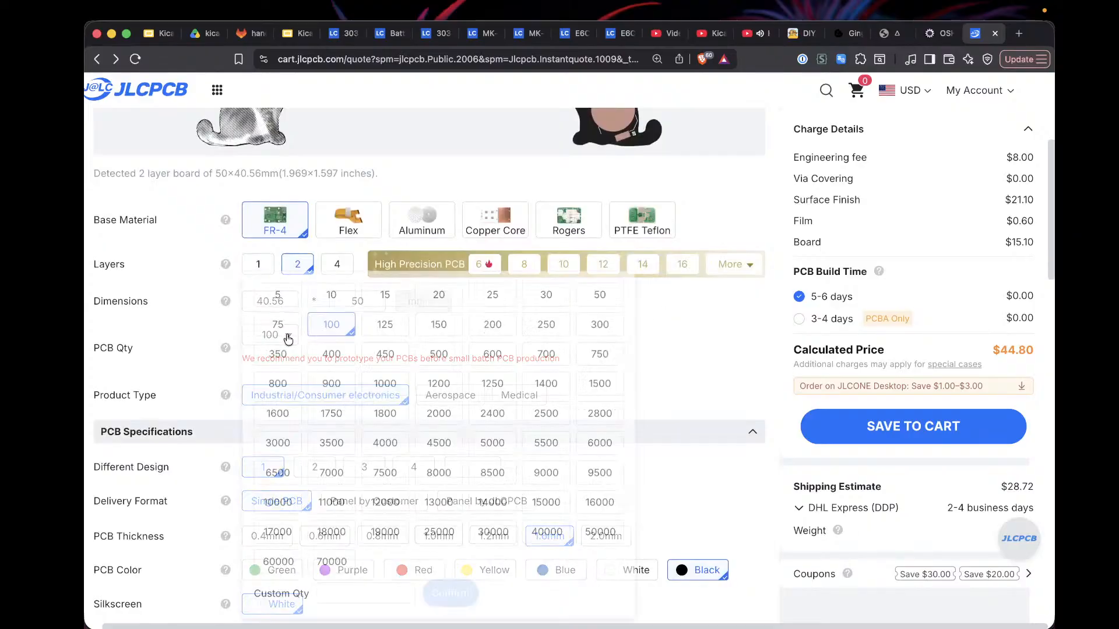
{"action": "left_click", "coordinate": [390, 387]}
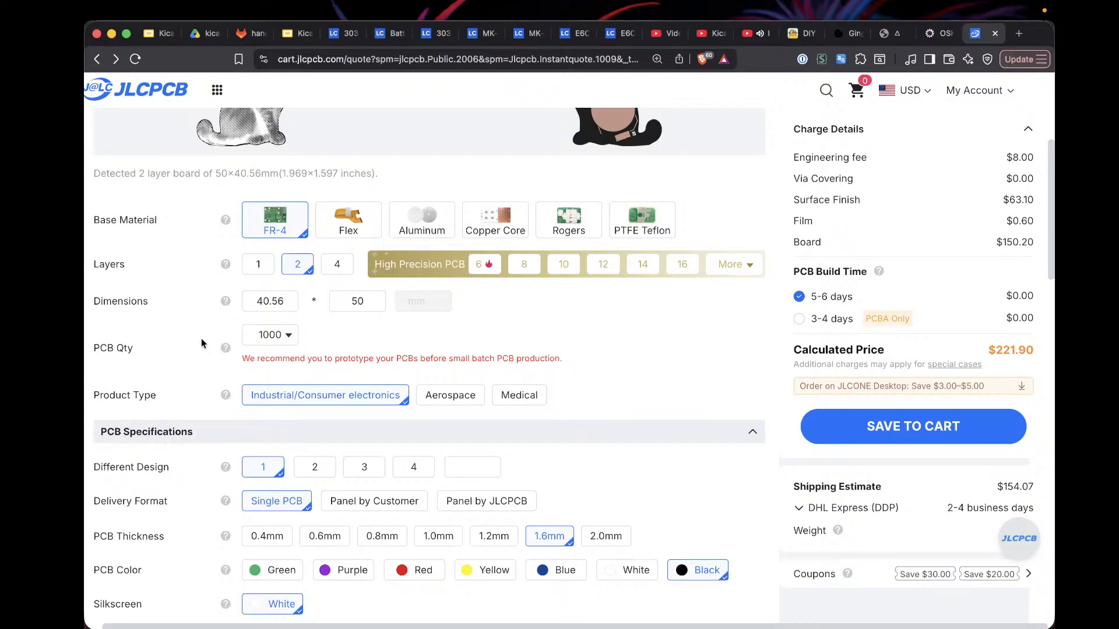
{"action": "left_click", "coordinate": [289, 336]}
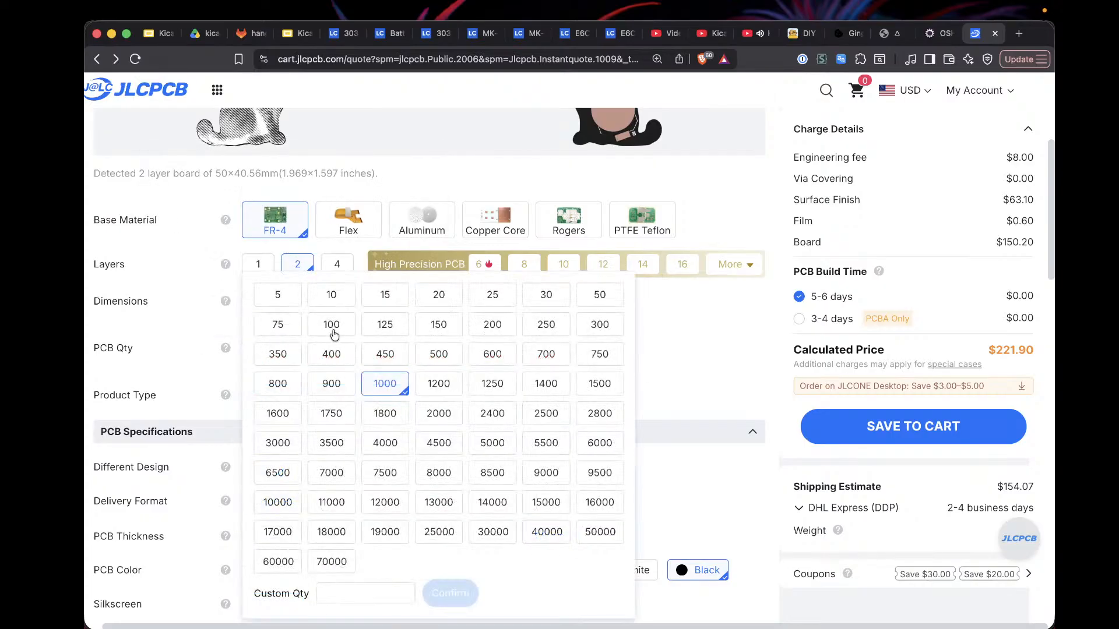
{"action": "left_click", "coordinate": [331, 325]}
Step: Change the surface finish of the 100 black boards to LeadFree HASL
{"action": "scroll", "coordinate": [665, 395], "scroll_direction": "down", "scroll_amount": 5}
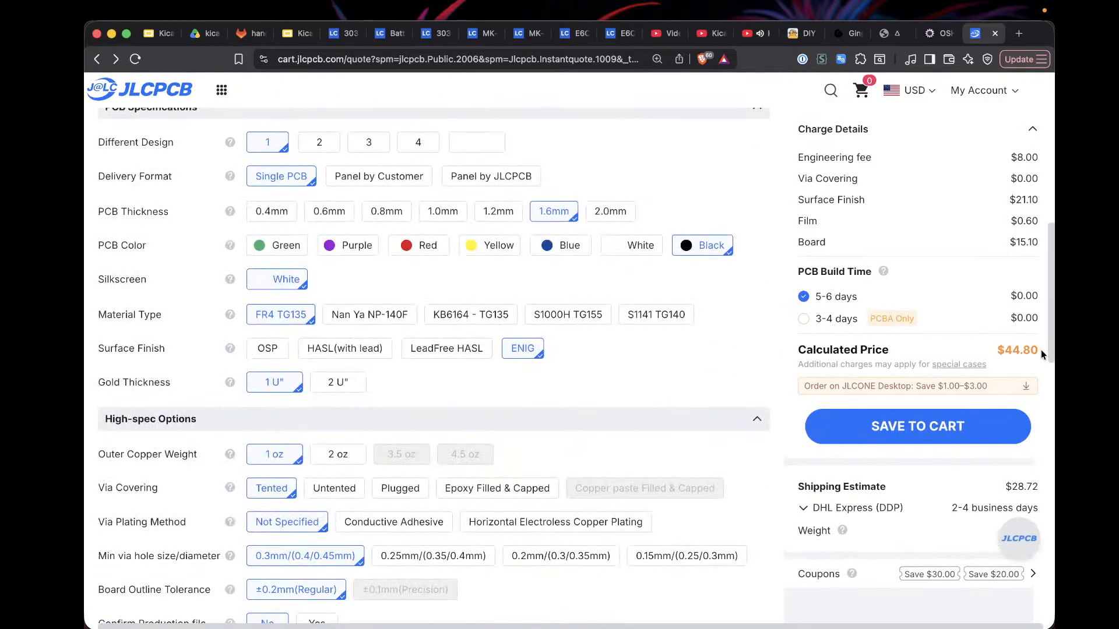
{"action": "scroll", "coordinate": [766, 370], "scroll_direction": "down", "scroll_amount": 3}
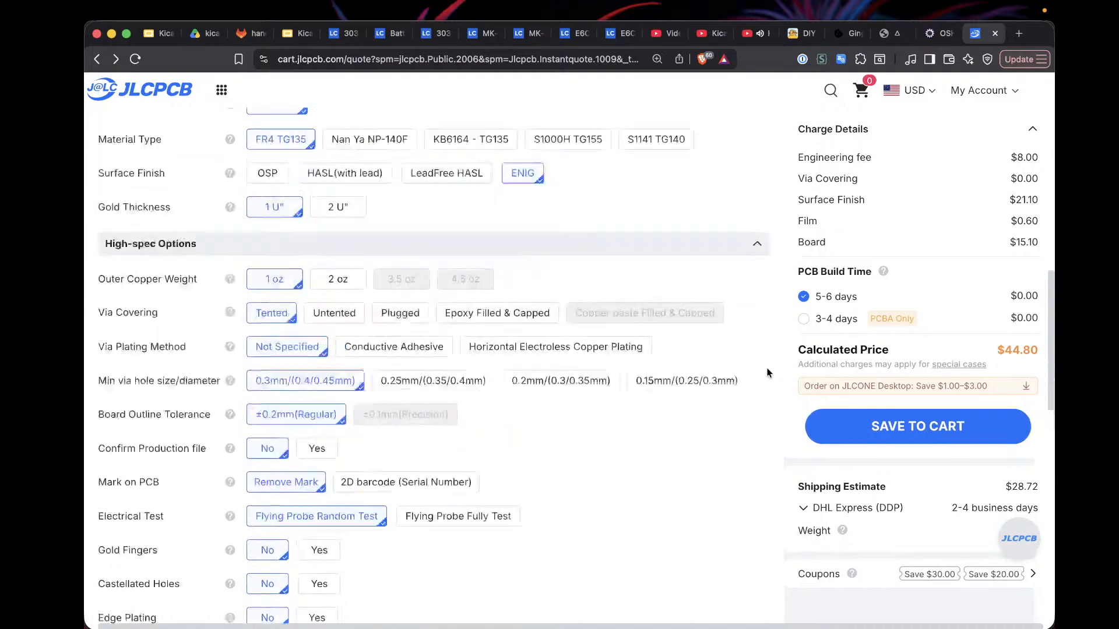
{"action": "scroll", "coordinate": [768, 371], "scroll_direction": "up", "scroll_amount": 3}
{"action": "scroll", "coordinate": [671, 321], "scroll_direction": "up", "scroll_amount": 2}
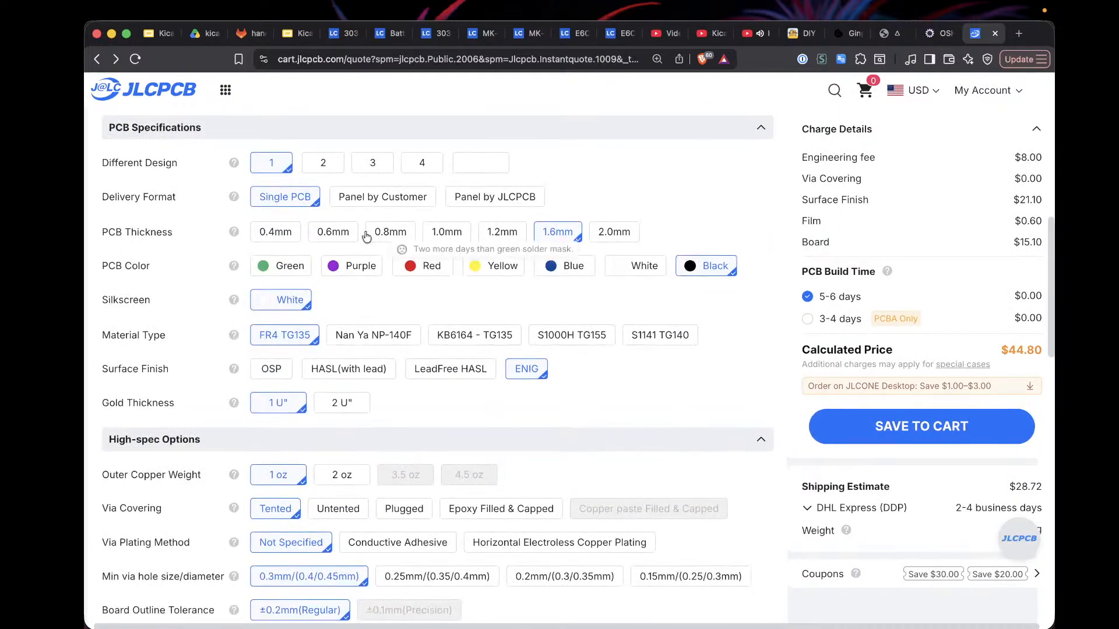
{"action": "left_click", "coordinate": [457, 376]}
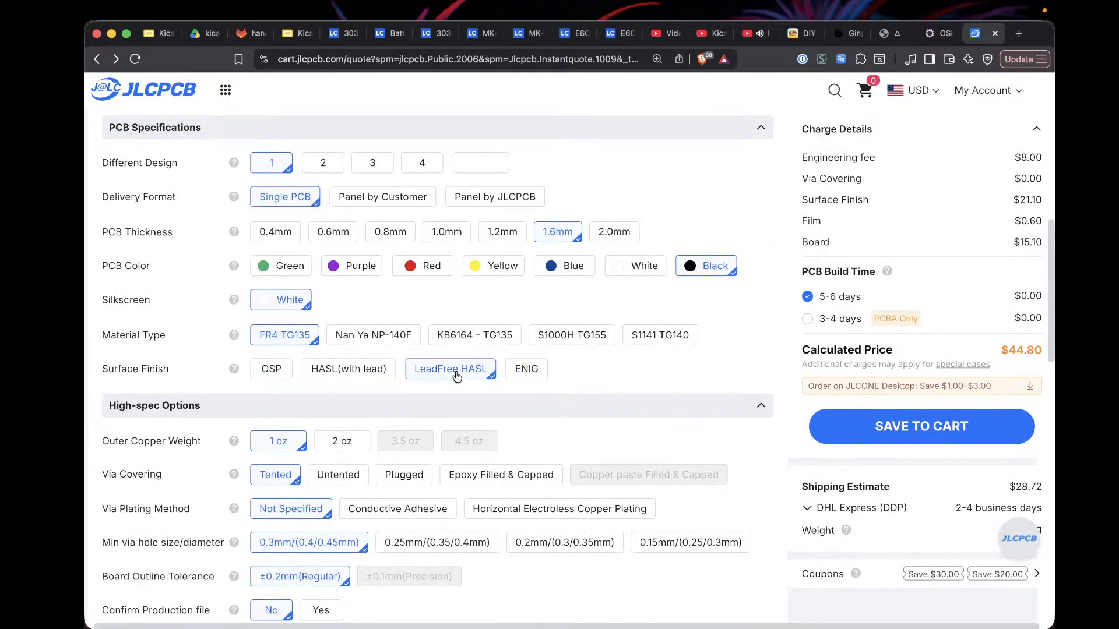
Step: Enable PCB assembly and accept the suggested panelization of 6 columns by 5 rows with 5 panels
{"action": "scroll", "coordinate": [733, 338], "scroll_direction": "up", "scroll_amount": 2}
{"action": "scroll", "coordinate": [733, 344], "scroll_direction": "down", "scroll_amount": 7}
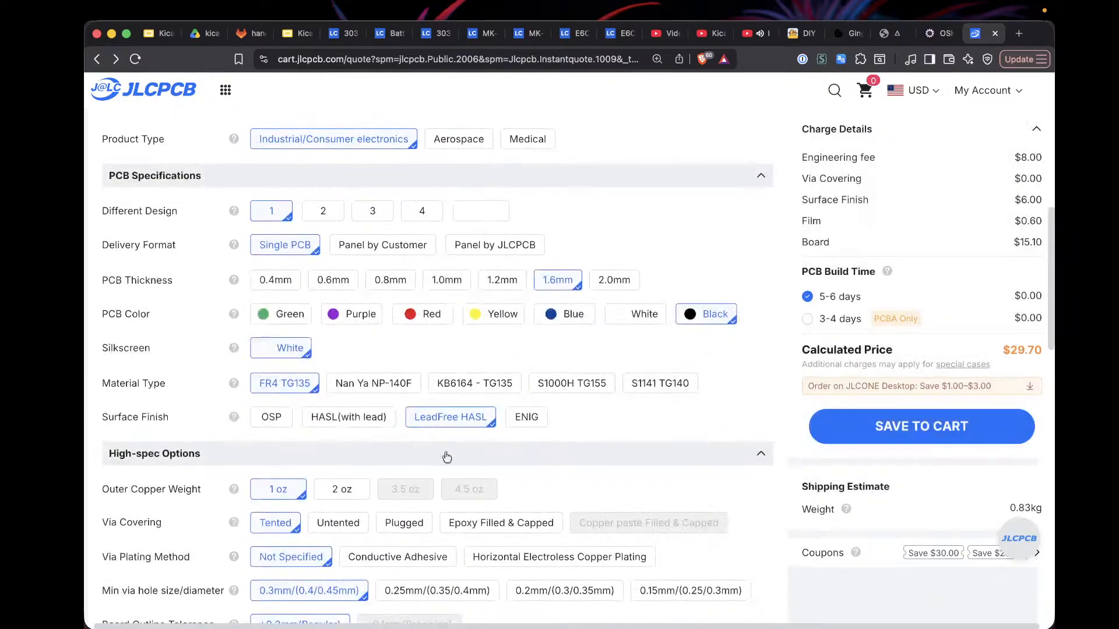
{"action": "scroll", "coordinate": [724, 438], "scroll_direction": "down", "scroll_amount": 9}
{"action": "scroll", "coordinate": [725, 437], "scroll_direction": "up", "scroll_amount": 5}
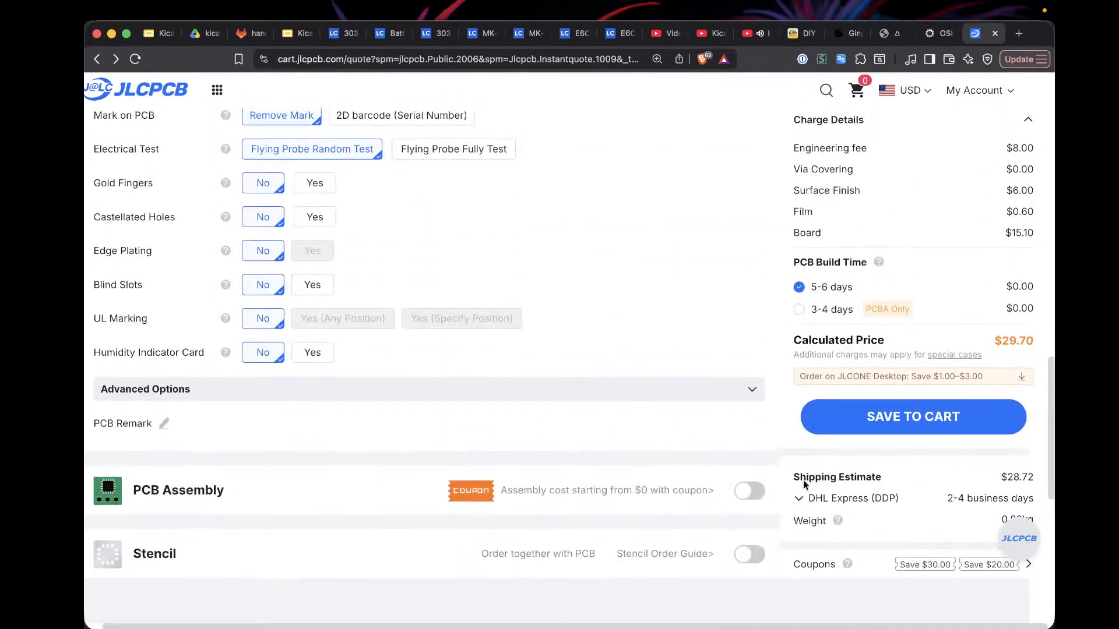
{"action": "left_click", "coordinate": [747, 493]}
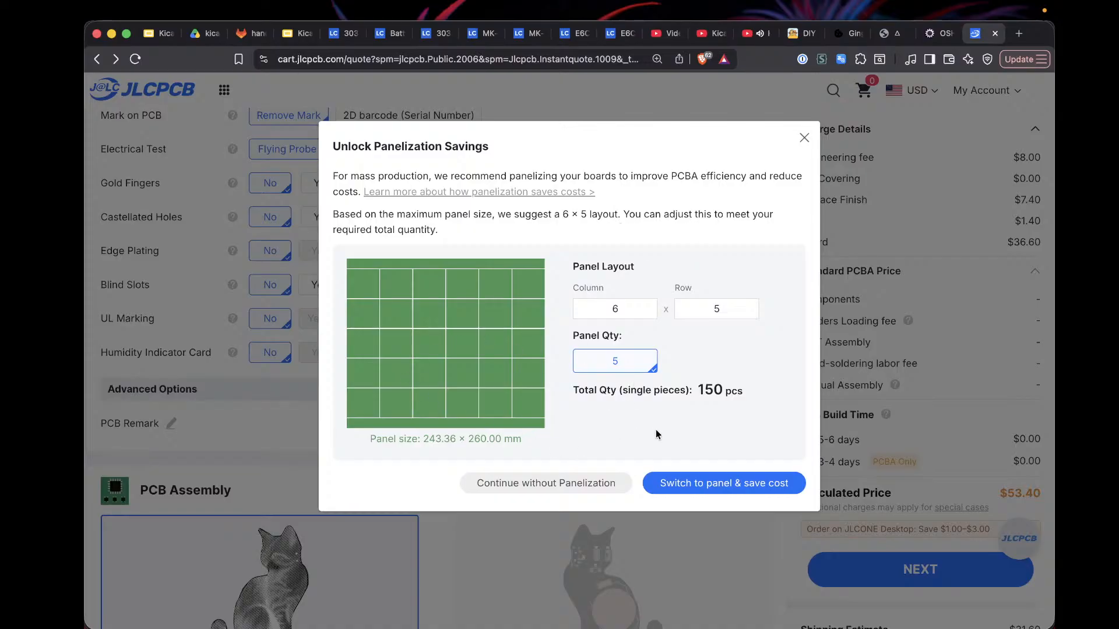
{"action": "left_click", "coordinate": [730, 489]}
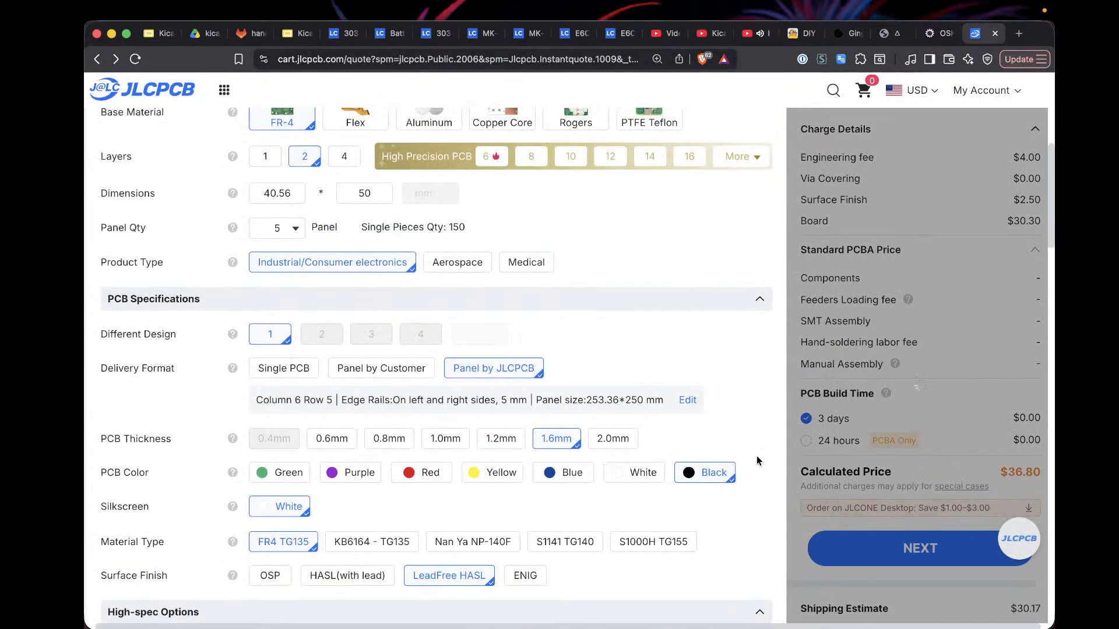
Step: Choose the bottom side of the cat board for PCB assembly
{"action": "scroll", "coordinate": [756, 460], "scroll_direction": "down", "scroll_amount": 5}
{"action": "scroll", "coordinate": [756, 460], "scroll_direction": "down", "scroll_amount": 8}
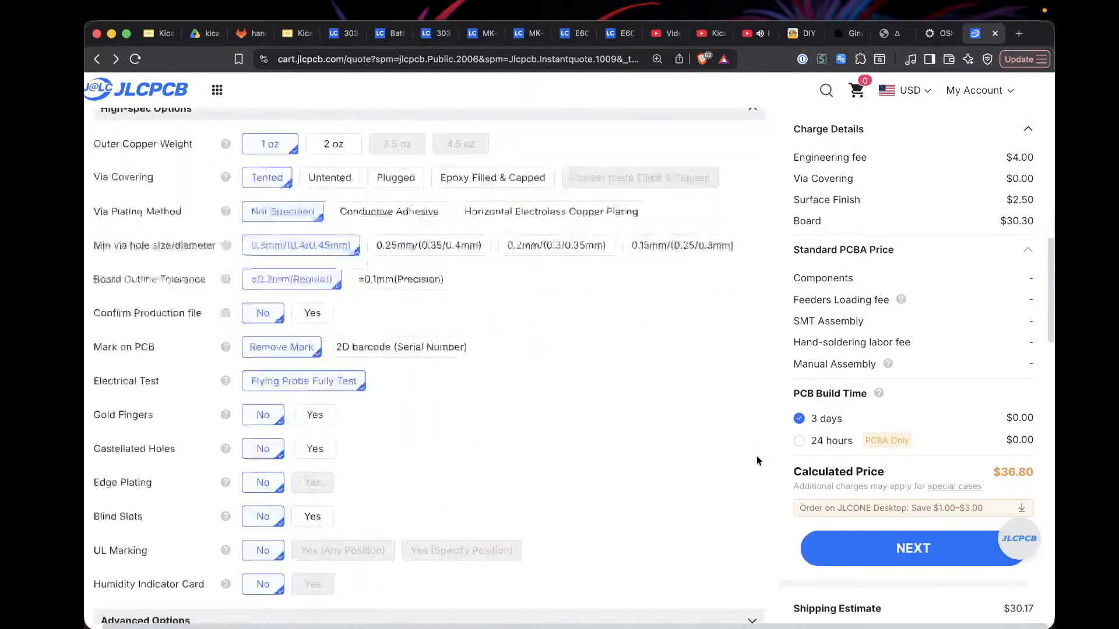
{"action": "scroll", "coordinate": [757, 462], "scroll_direction": "down", "scroll_amount": 2}
{"action": "scroll", "coordinate": [757, 462], "scroll_direction": "down", "scroll_amount": 1}
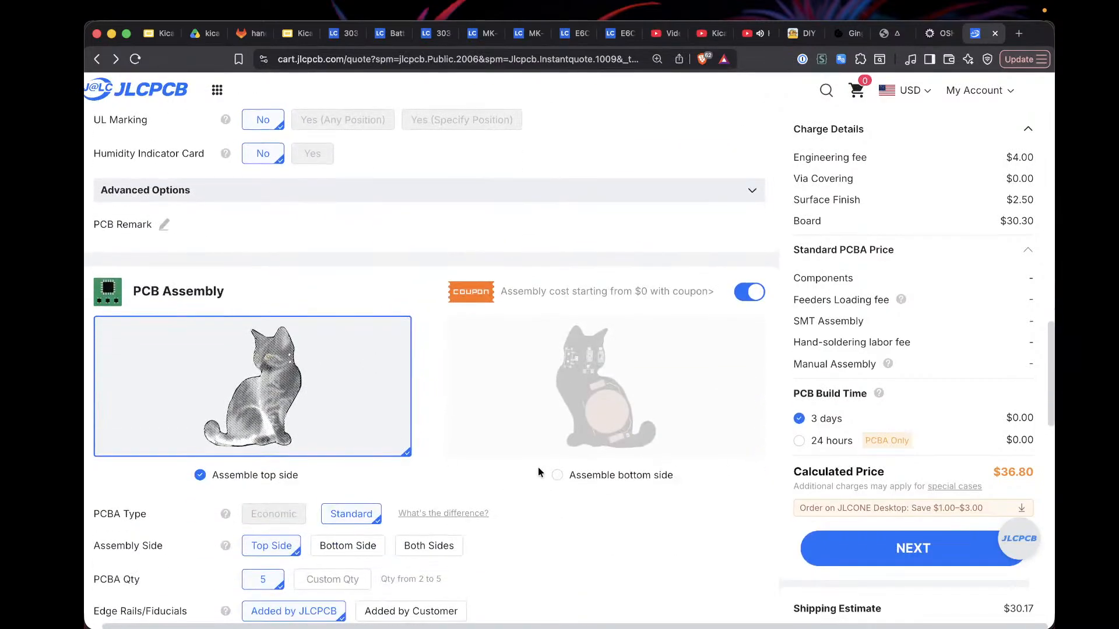
{"action": "left_click", "coordinate": [557, 476]}
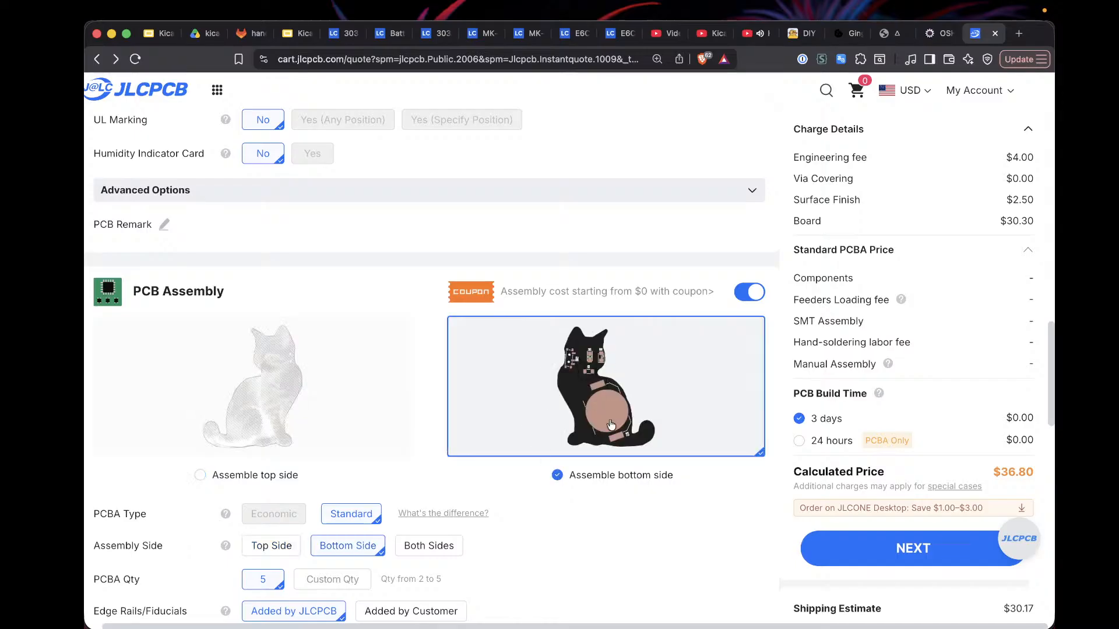
Step: Try top-side assembly for comparison and return to bottom-side assembly
{"action": "scroll", "coordinate": [557, 528], "scroll_direction": "down", "scroll_amount": 2}
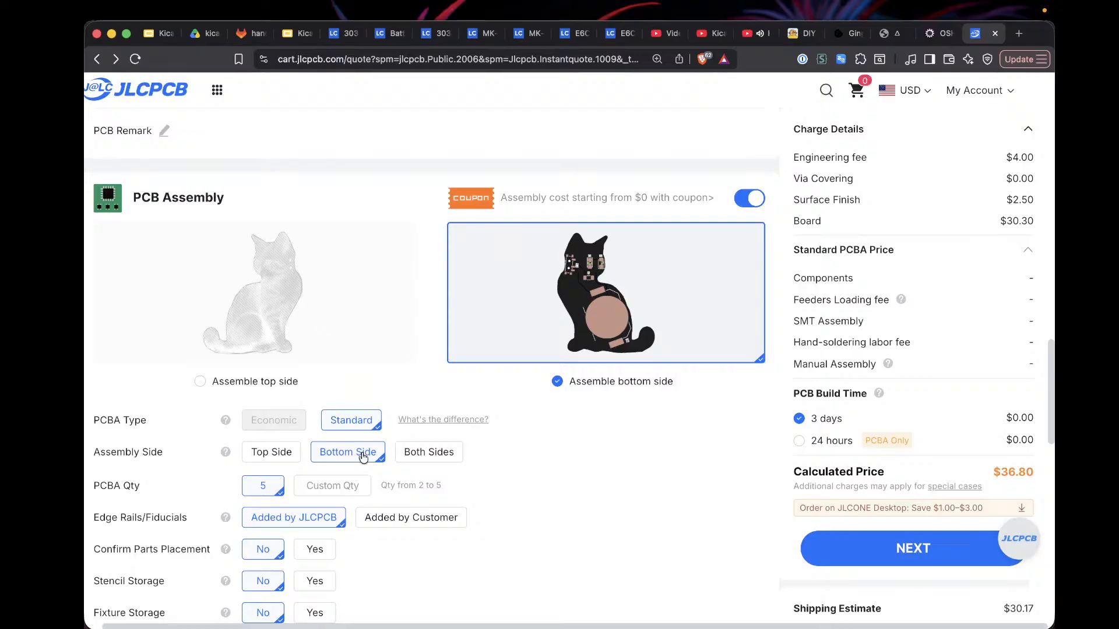
{"action": "scroll", "coordinate": [505, 469], "scroll_direction": "down", "scroll_amount": 1}
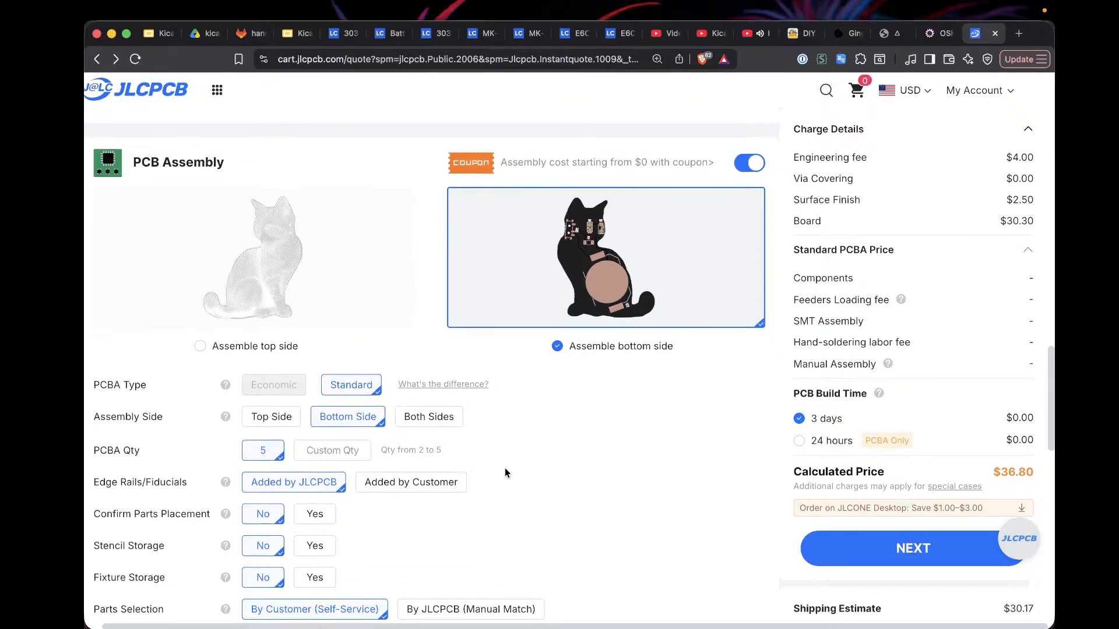
{"action": "left_click", "coordinate": [200, 347]}
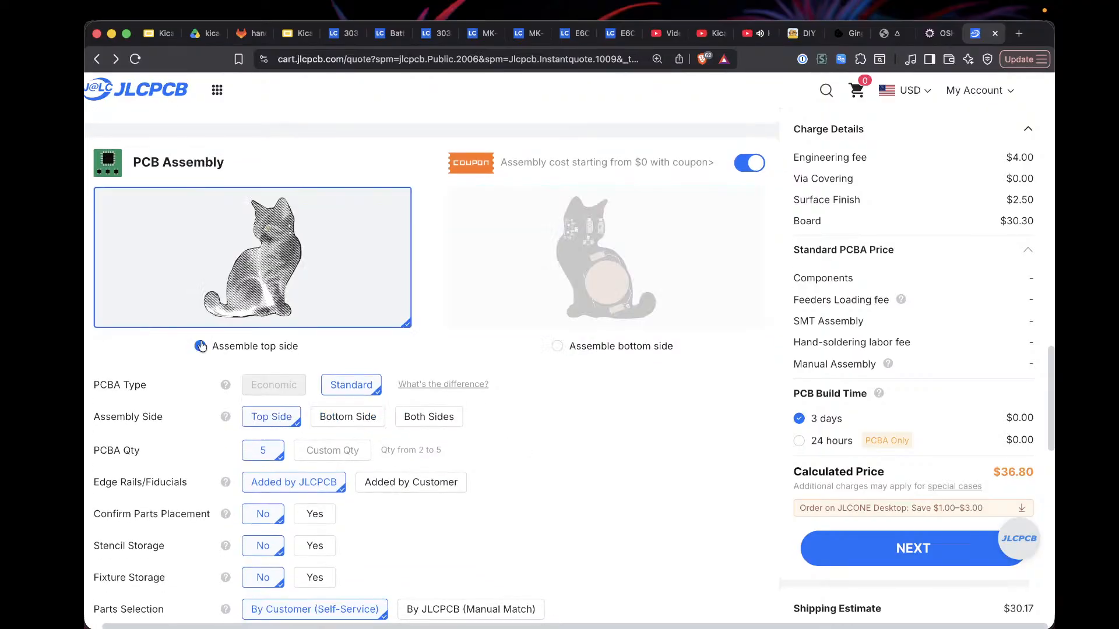
{"action": "left_click", "coordinate": [557, 348]}
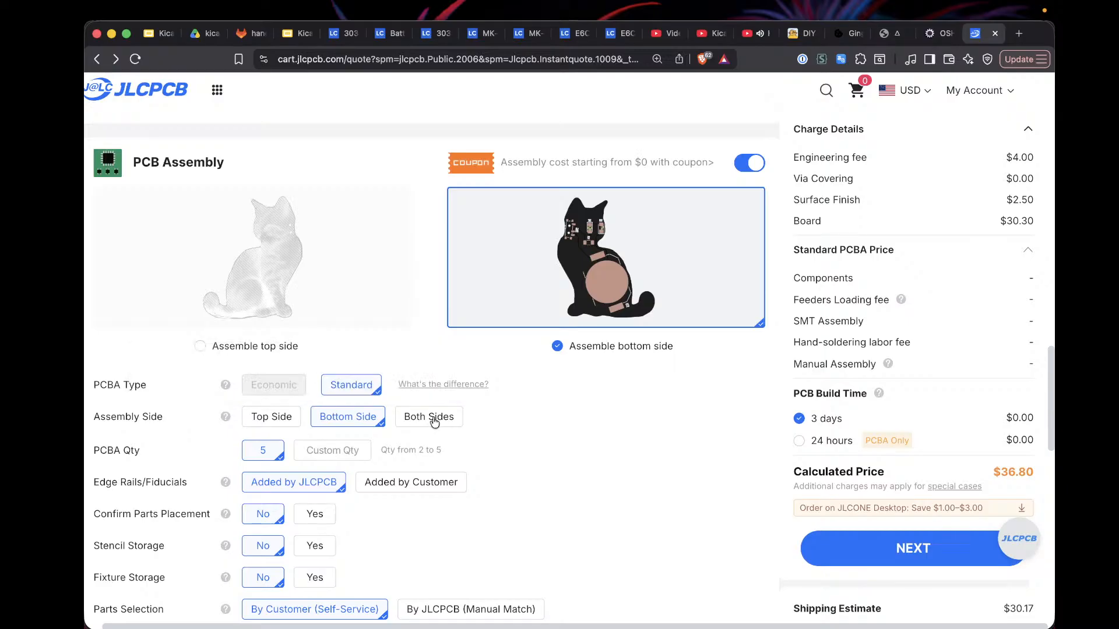
Step: Set Confirm Parts Placement to Yes and accept its notice, leaving Do not confirm automatically unticked
{"action": "scroll", "coordinate": [582, 450], "scroll_direction": "down", "scroll_amount": 1}
{"action": "scroll", "coordinate": [583, 450], "scroll_direction": "down", "scroll_amount": 2}
{"action": "scroll", "coordinate": [582, 450], "scroll_direction": "down", "scroll_amount": 1}
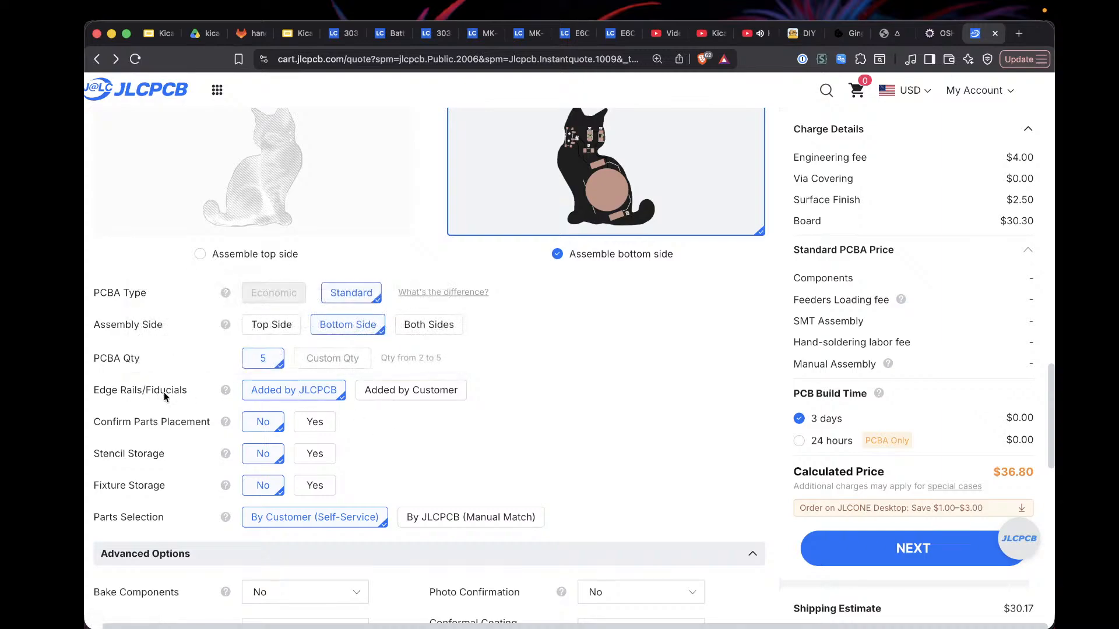
{"action": "mouse_move", "coordinate": [226, 425]}
{"action": "left_click", "coordinate": [315, 423]}
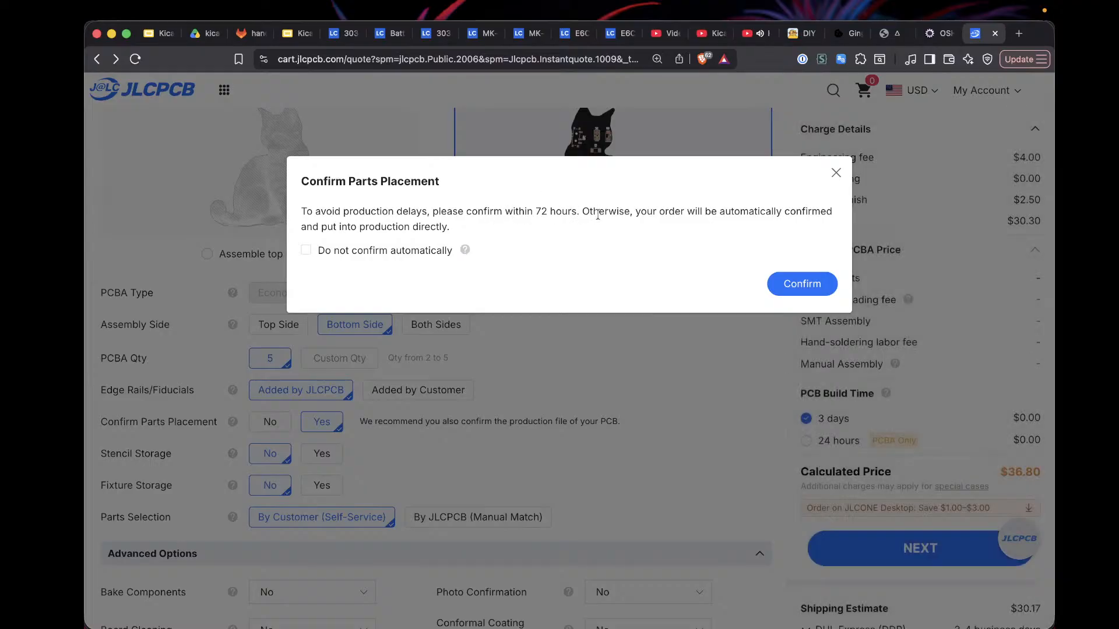
{"action": "left_click", "coordinate": [785, 285]}
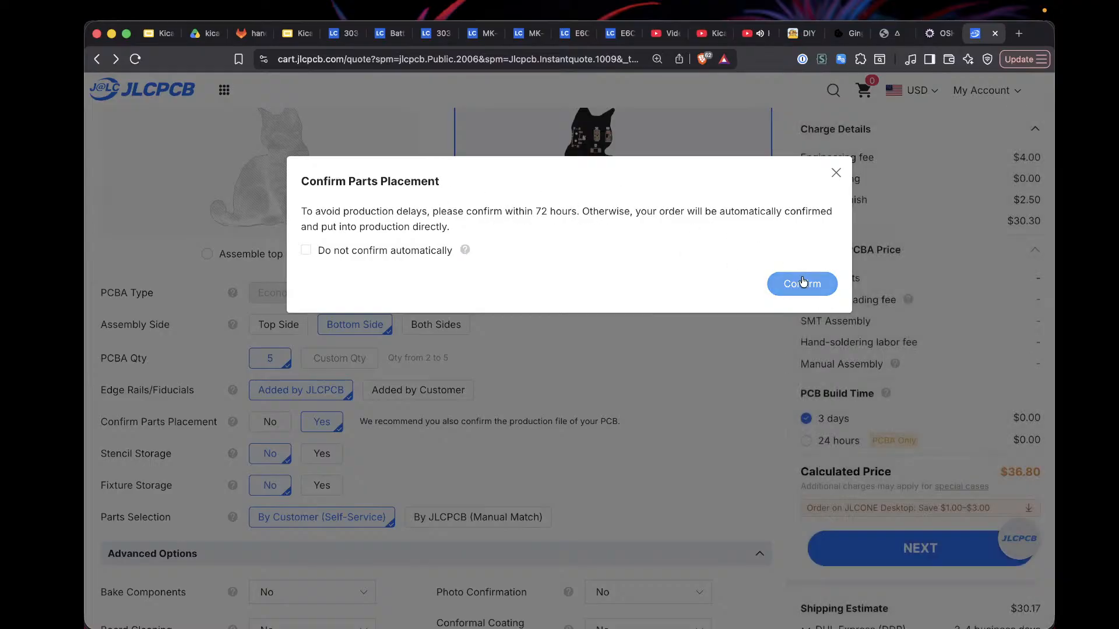
Step: Compare the parts selection options, view the JLCPCB manual match service details, and dismiss them to stay with self-service
{"action": "scroll", "coordinate": [571, 461], "scroll_direction": "down", "scroll_amount": 2}
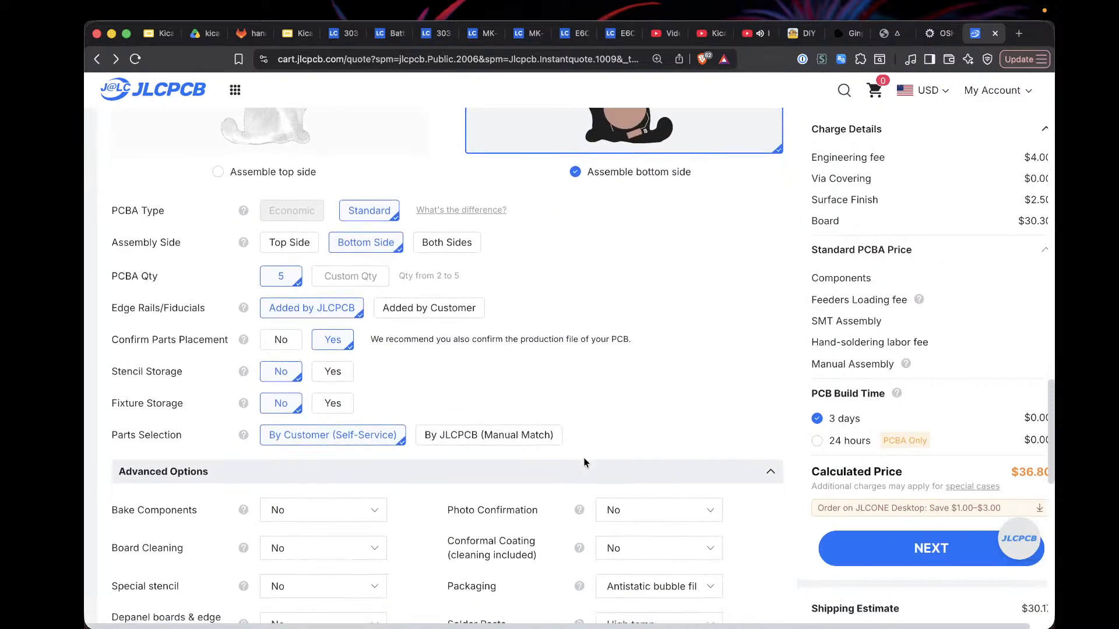
{"action": "scroll", "coordinate": [585, 462], "scroll_direction": "down", "scroll_amount": 2}
{"action": "mouse_move", "coordinate": [290, 379]}
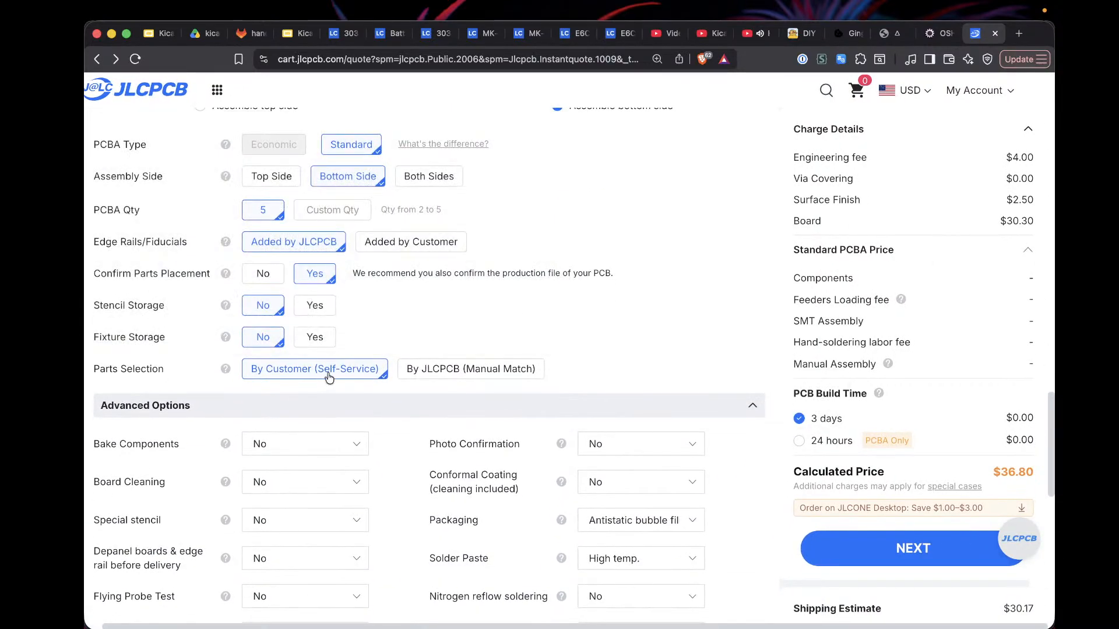
{"action": "mouse_move", "coordinate": [331, 378]}
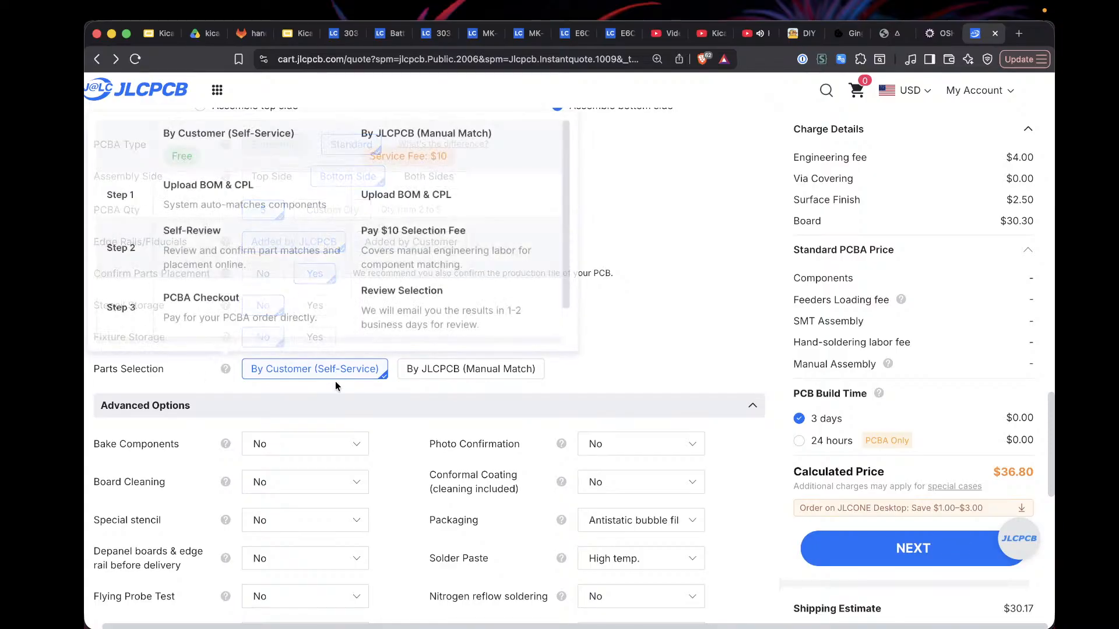
{"action": "left_click", "coordinate": [506, 372]}
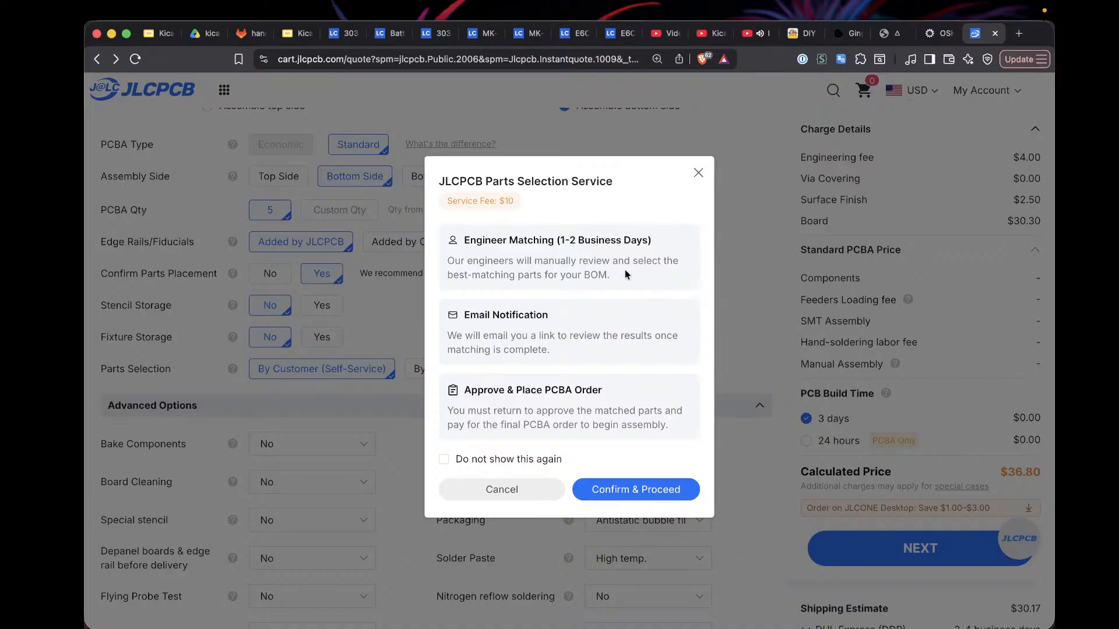
{"action": "left_click", "coordinate": [698, 174]}
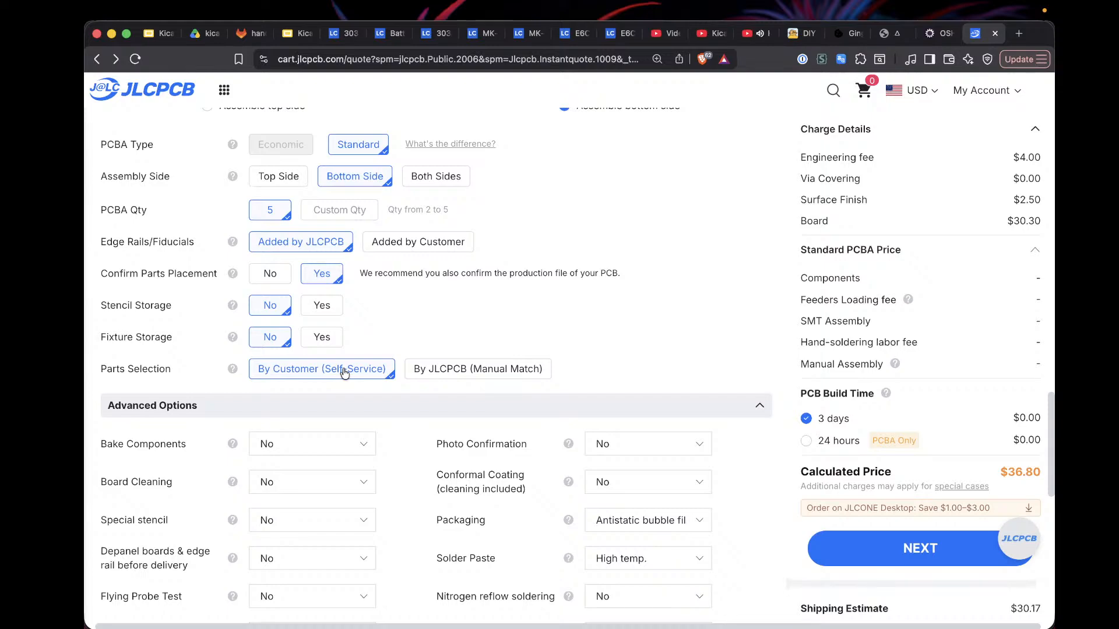
Step: Look at the solder paste choices in the advanced assembly options and keep High temp
{"action": "scroll", "coordinate": [730, 321], "scroll_direction": "down", "scroll_amount": 5}
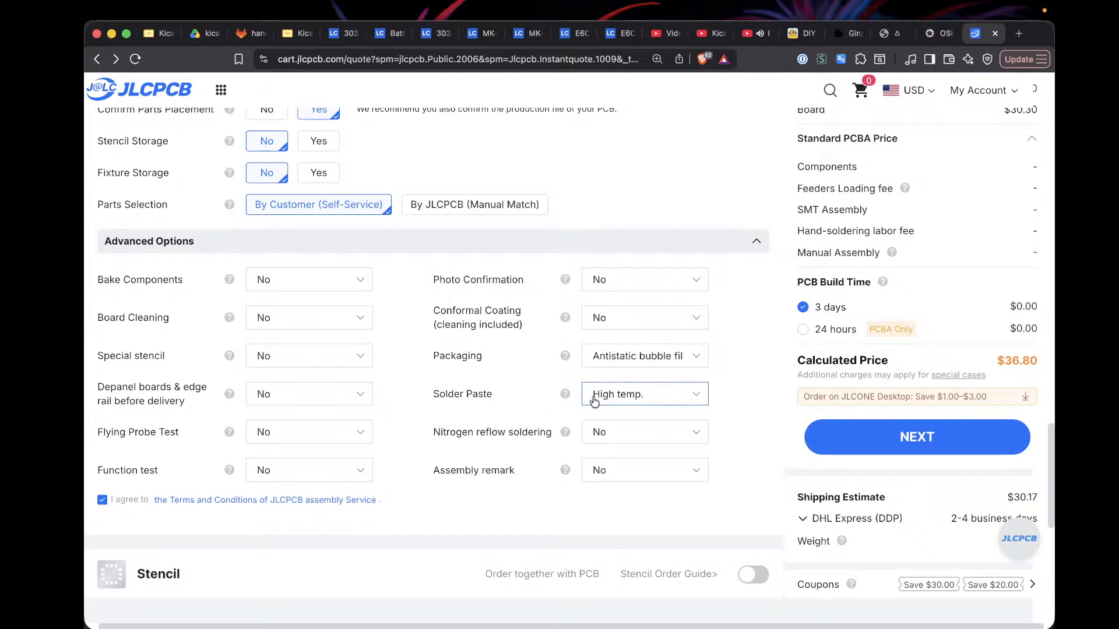
{"action": "left_click", "coordinate": [698, 397]}
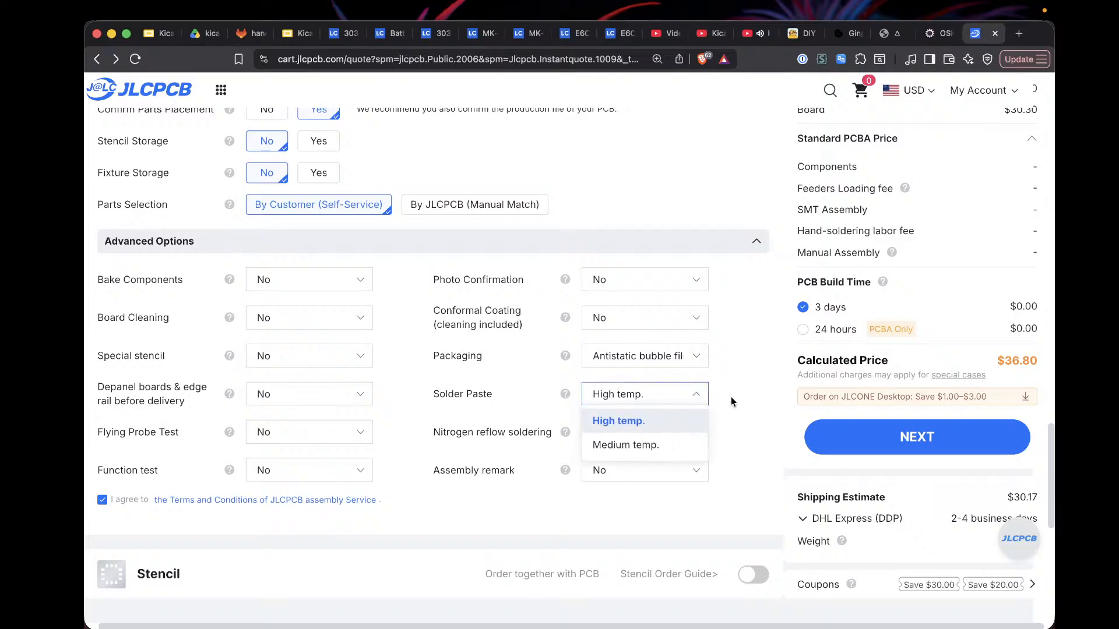
{"action": "left_click", "coordinate": [693, 398]}
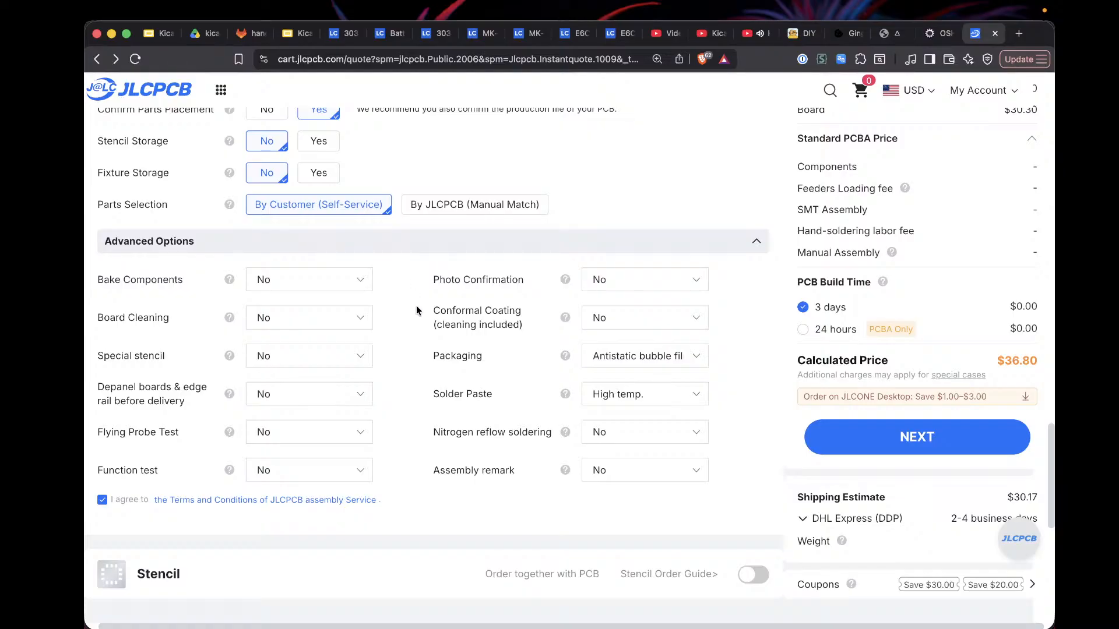
{"action": "scroll", "coordinate": [417, 310], "scroll_direction": "down", "scroll_amount": 1}
{"action": "scroll", "coordinate": [417, 310], "scroll_direction": "up", "scroll_amount": 1}
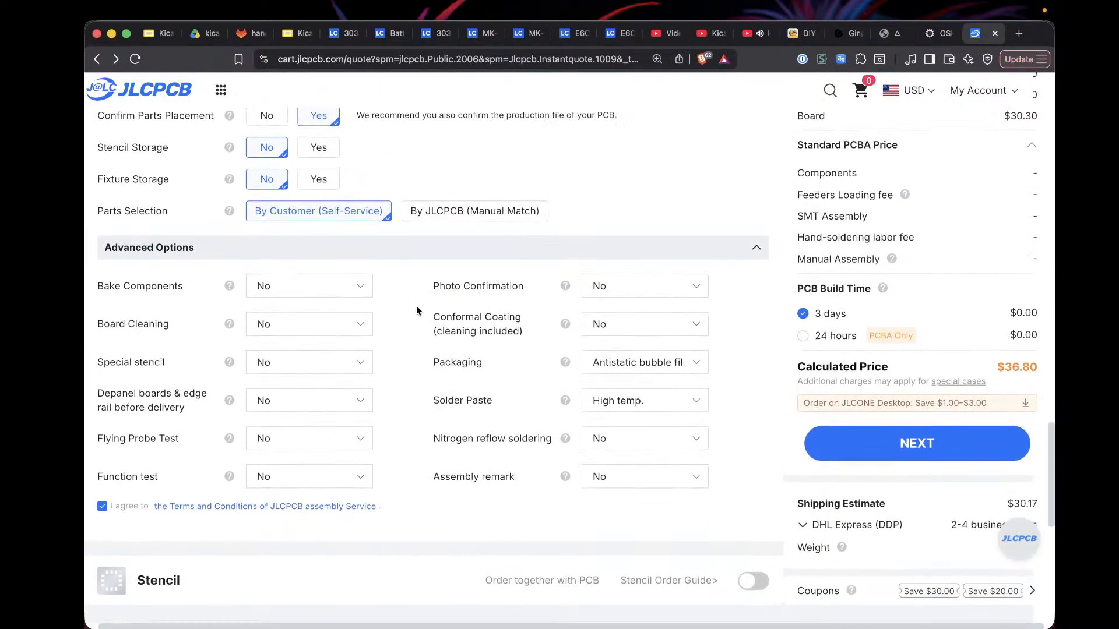
Step: Review the advanced assembly options, including Bake Components, together with the other assembly settings and the price summary
{"action": "triple_click", "coordinate": [152, 287]}
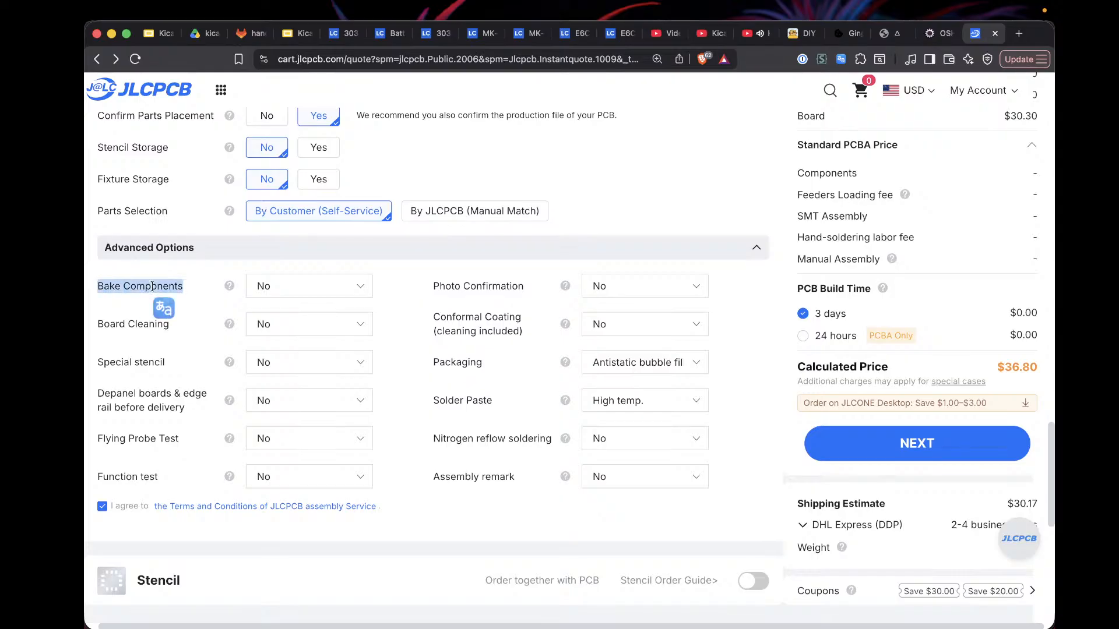
{"action": "left_click", "coordinate": [213, 298]}
{"action": "scroll", "coordinate": [412, 297], "scroll_direction": "down", "scroll_amount": 1}
{"action": "scroll", "coordinate": [411, 294], "scroll_direction": "down", "scroll_amount": 3}
{"action": "scroll", "coordinate": [762, 365], "scroll_direction": "up", "scroll_amount": 5}
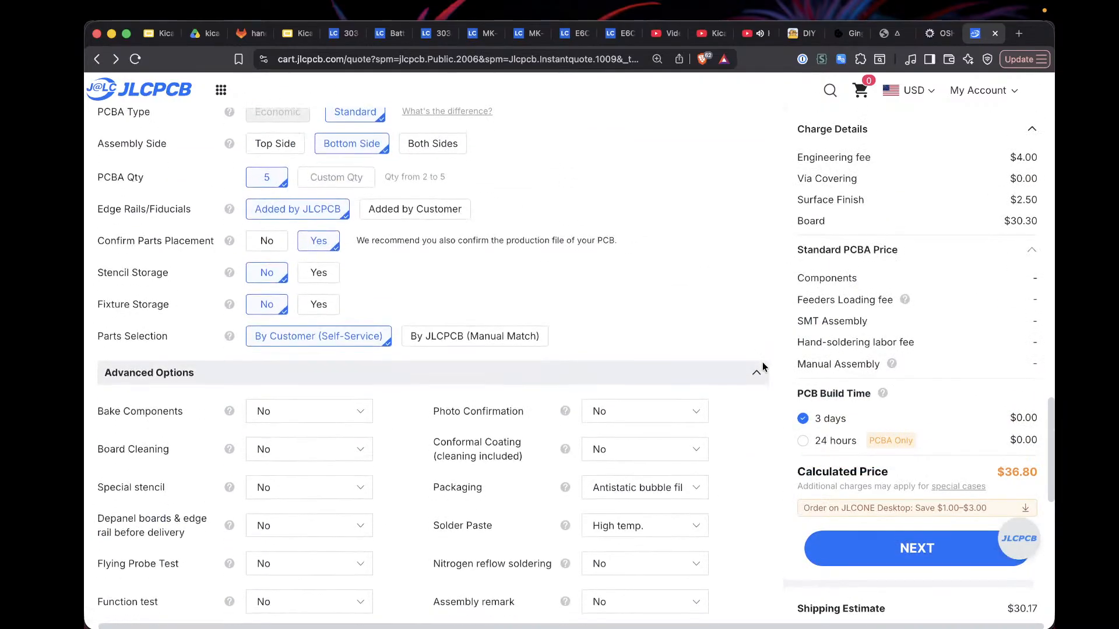
{"action": "scroll", "coordinate": [762, 367], "scroll_direction": "down", "scroll_amount": 3}
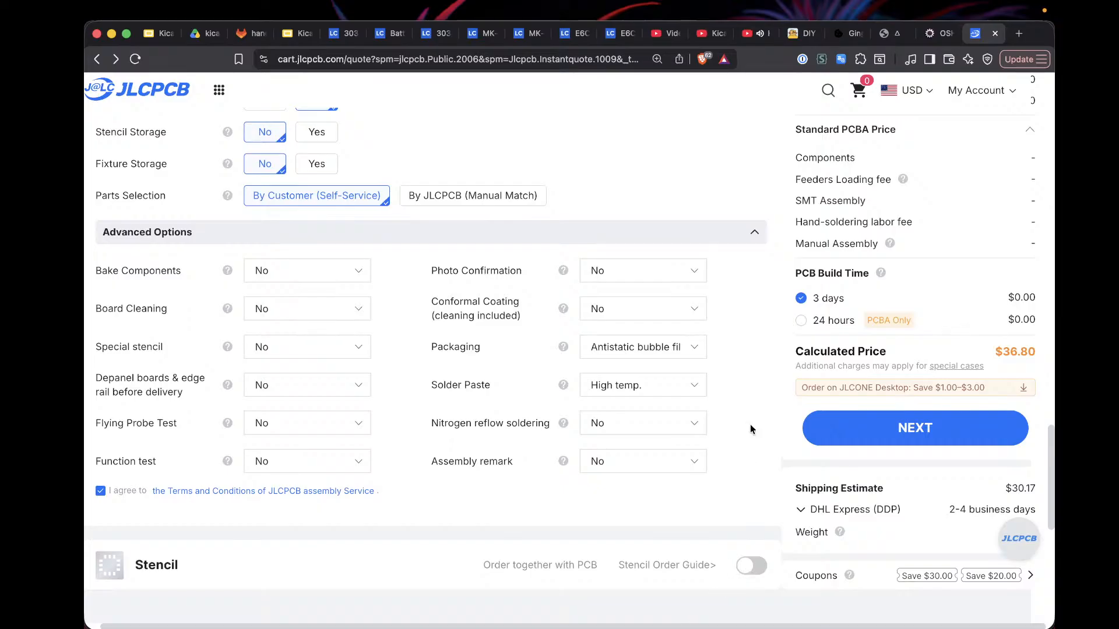
{"action": "scroll", "coordinate": [751, 430], "scroll_direction": "up", "scroll_amount": 2}
{"action": "scroll", "coordinate": [752, 430], "scroll_direction": "down", "scroll_amount": 1}
{"action": "scroll", "coordinate": [751, 430], "scroll_direction": "up", "scroll_amount": 3}
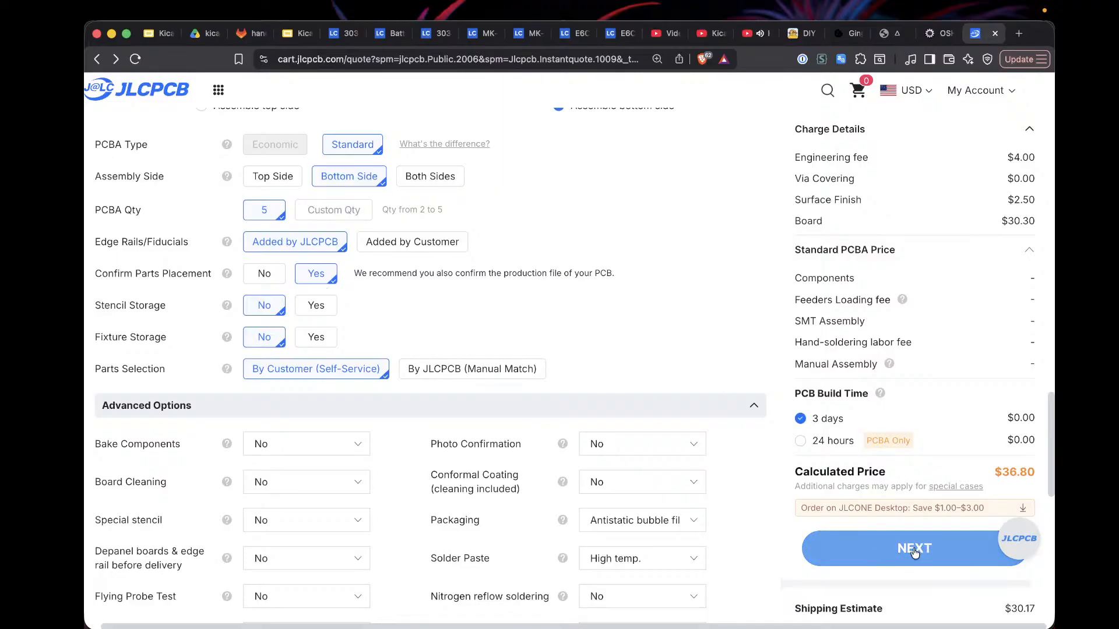
Step: Continue from the panel quote to the assembly order and inspect the cat board preview from the bottom and top sides
{"action": "scroll", "coordinate": [718, 292], "scroll_direction": "up", "scroll_amount": 15}
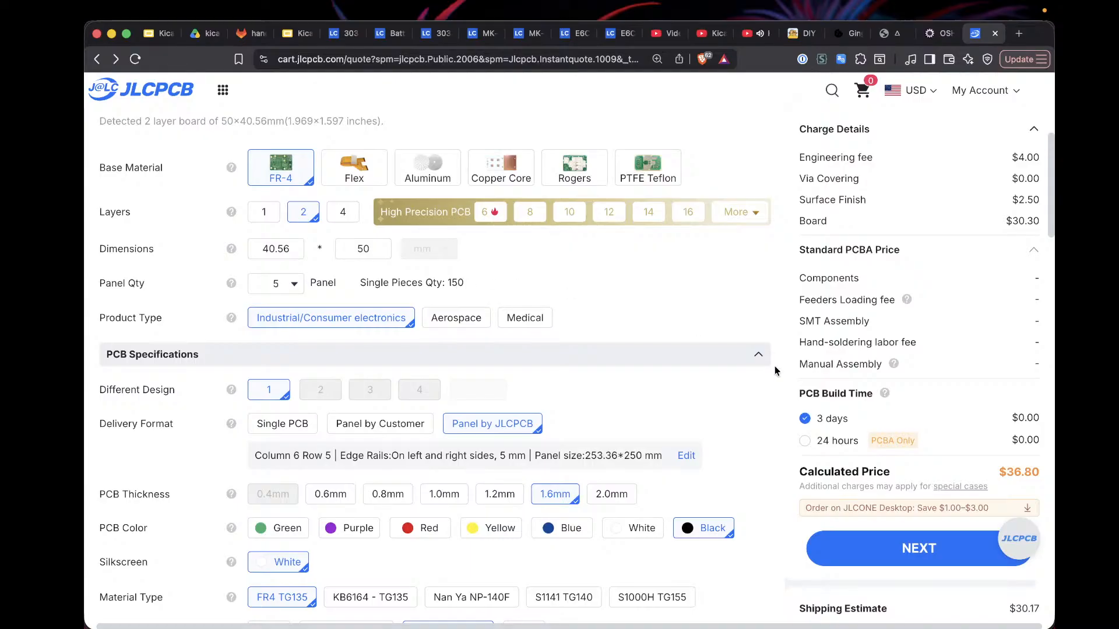
{"action": "left_click", "coordinate": [934, 552]}
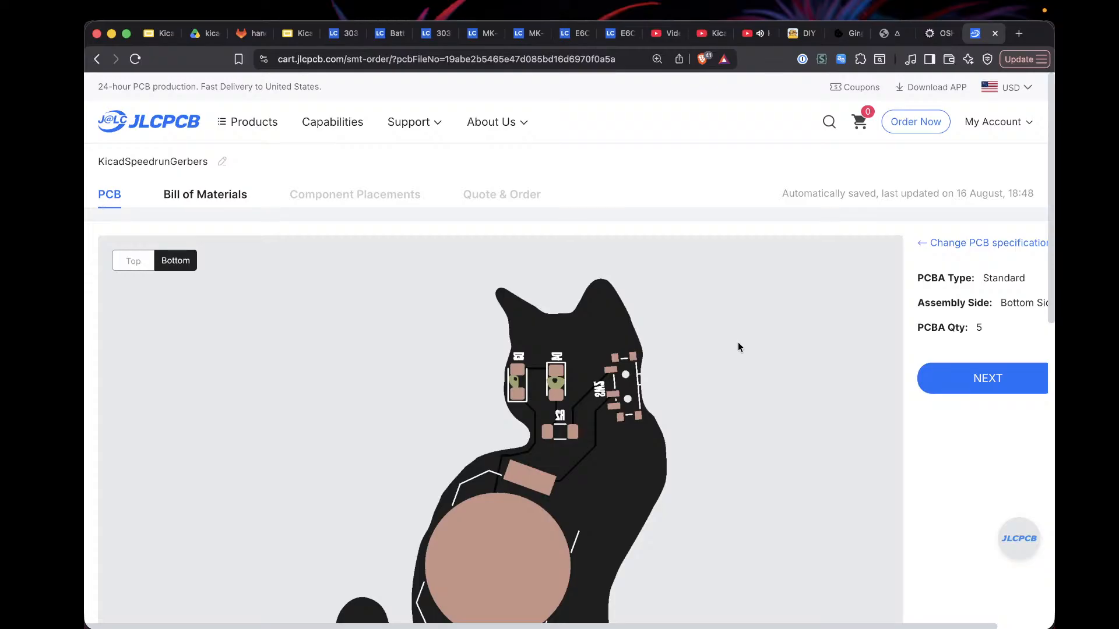
{"action": "scroll", "coordinate": [742, 342], "scroll_direction": "down", "scroll_amount": 3}
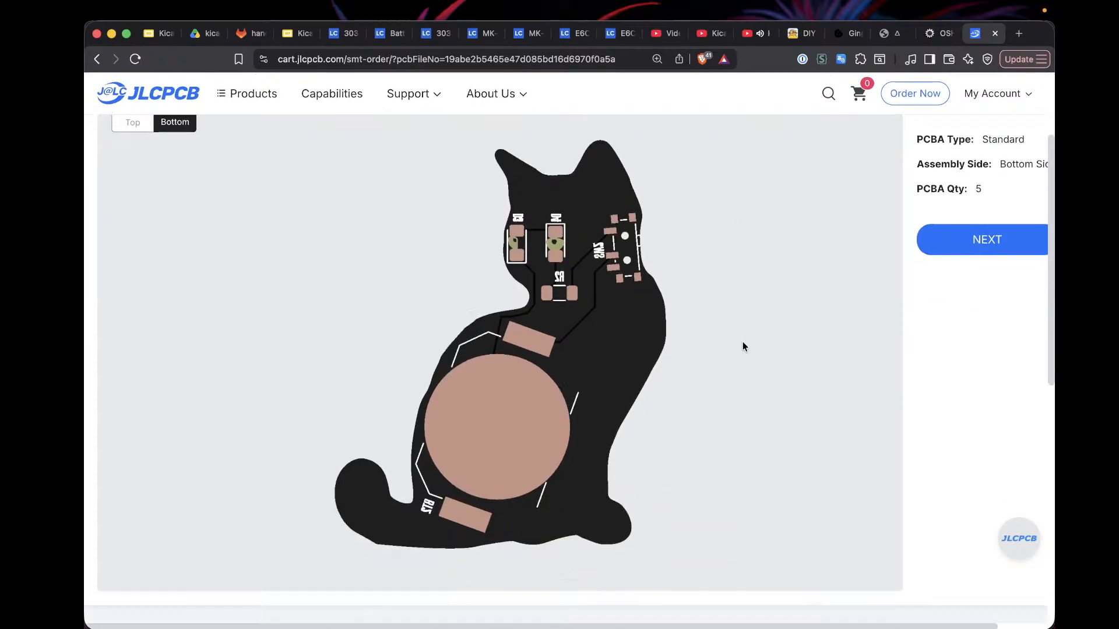
{"action": "scroll", "coordinate": [742, 346], "scroll_direction": "down", "scroll_amount": 2}
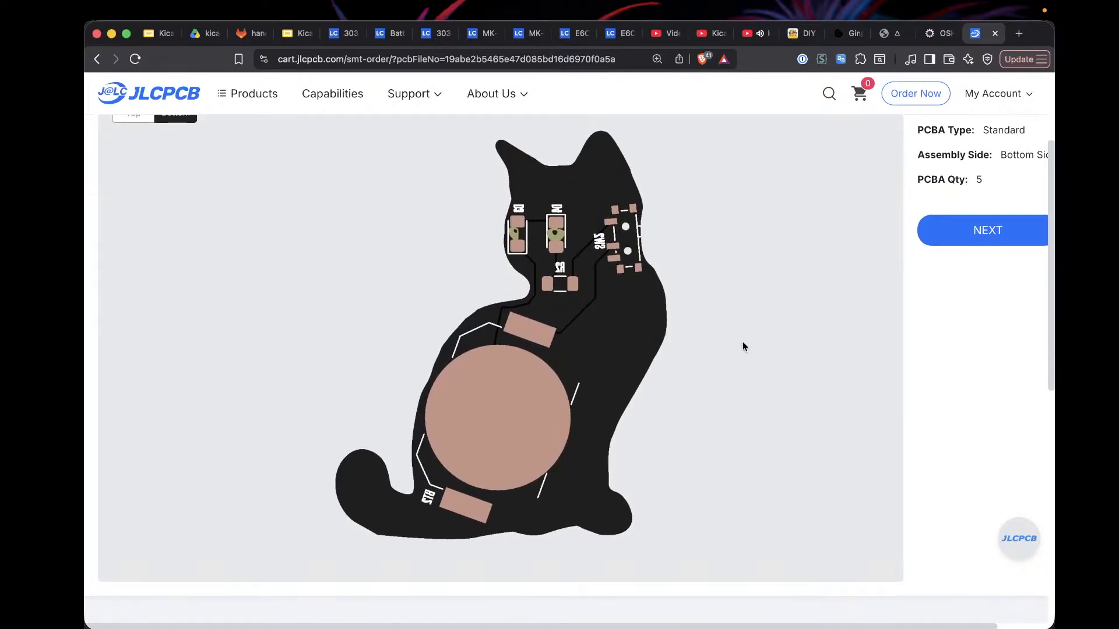
{"action": "scroll", "coordinate": [743, 344], "scroll_direction": "down", "scroll_amount": 5}
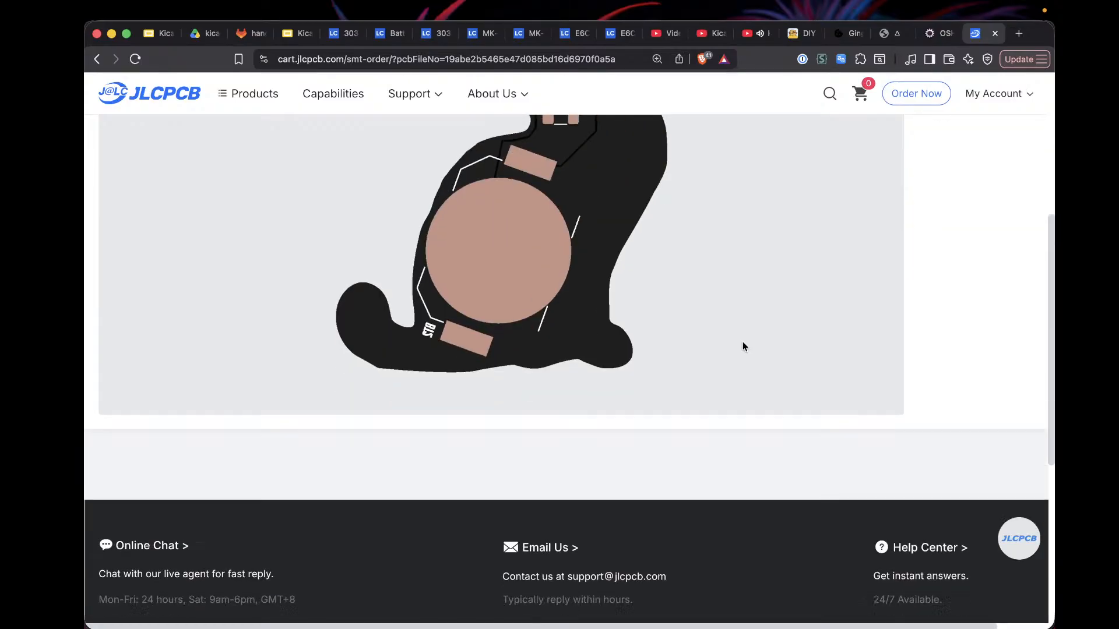
{"action": "scroll", "coordinate": [742, 346], "scroll_direction": "up", "scroll_amount": 10}
{"action": "scroll", "coordinate": [743, 346], "scroll_direction": "down", "scroll_amount": 2}
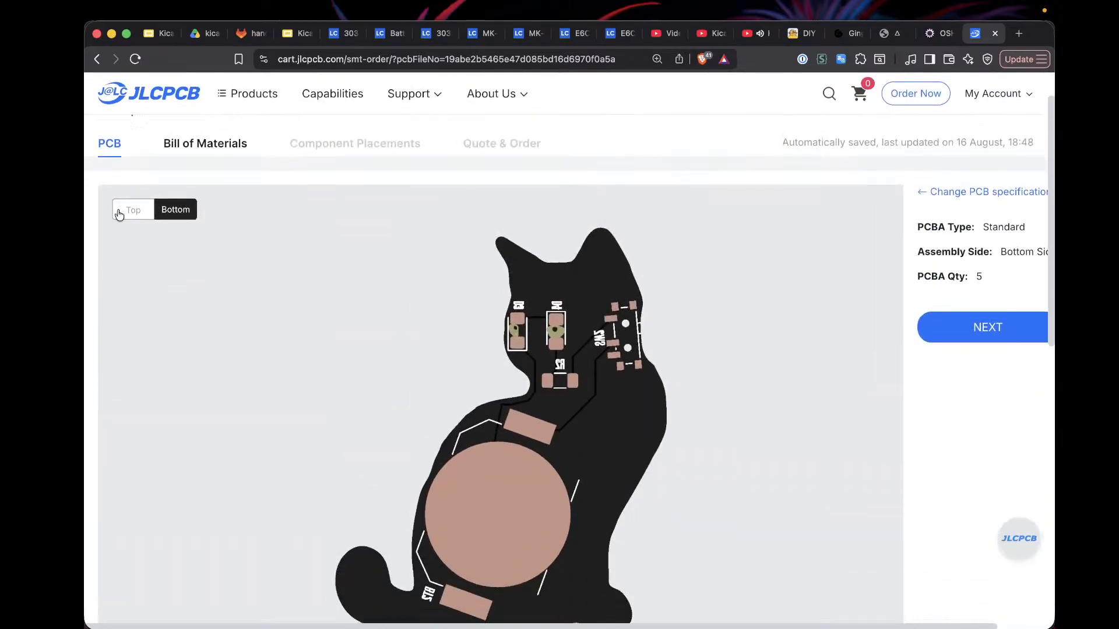
{"action": "left_click", "coordinate": [135, 215]}
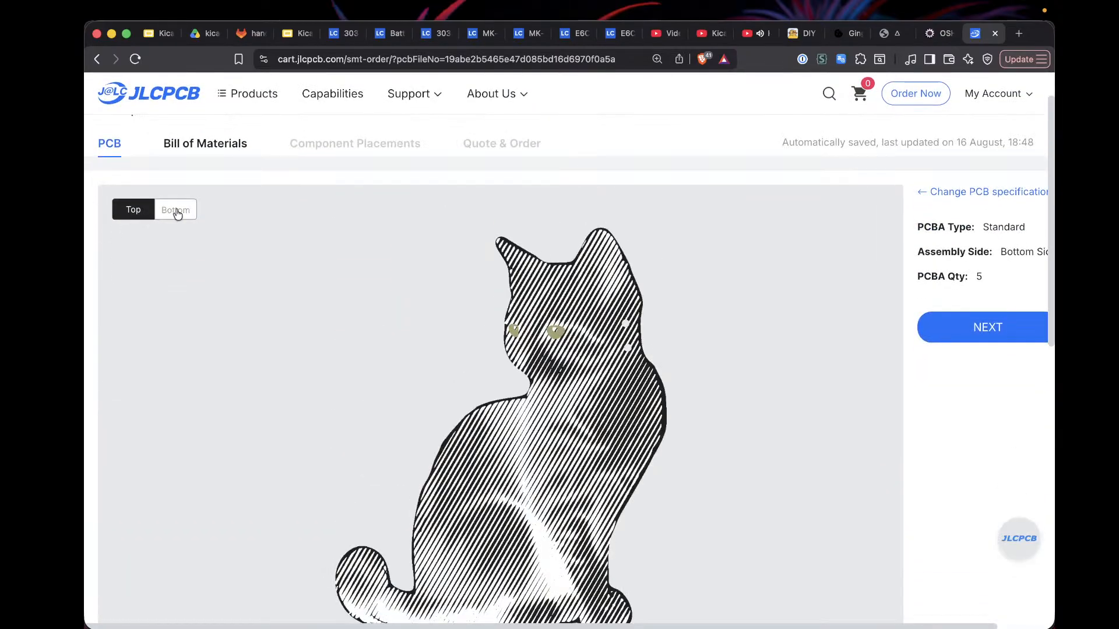
{"action": "scroll", "coordinate": [672, 499], "scroll_direction": "right", "scroll_amount": 2}
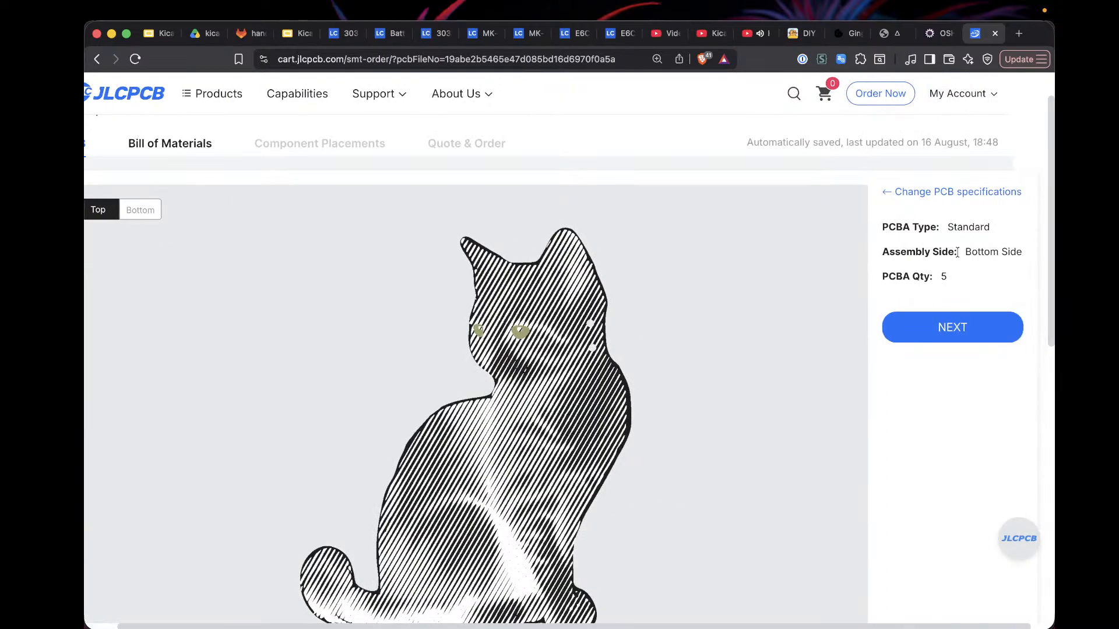
Step: Proceed to the Bill of Materials stage, look at the BOM and CPL upload options, and cancel the BOM file selection
{"action": "left_click", "coordinate": [952, 327]}
{"action": "scroll", "coordinate": [616, 384], "scroll_direction": "up", "scroll_amount": 1}
{"action": "scroll", "coordinate": [615, 384], "scroll_direction": "left", "scroll_amount": 1}
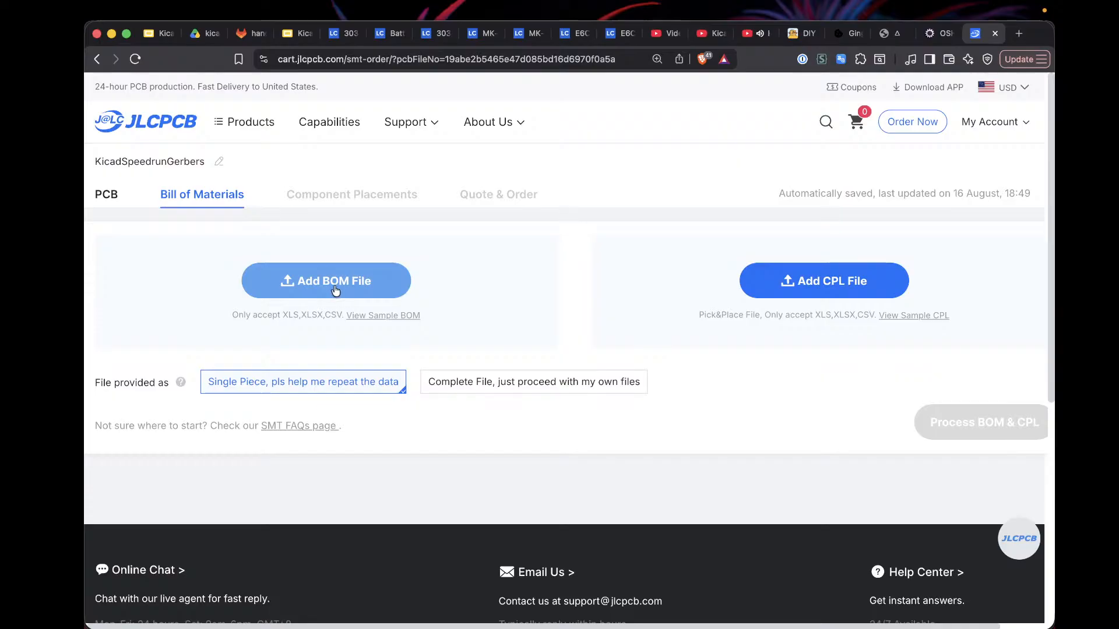
{"action": "left_click", "coordinate": [335, 289]}
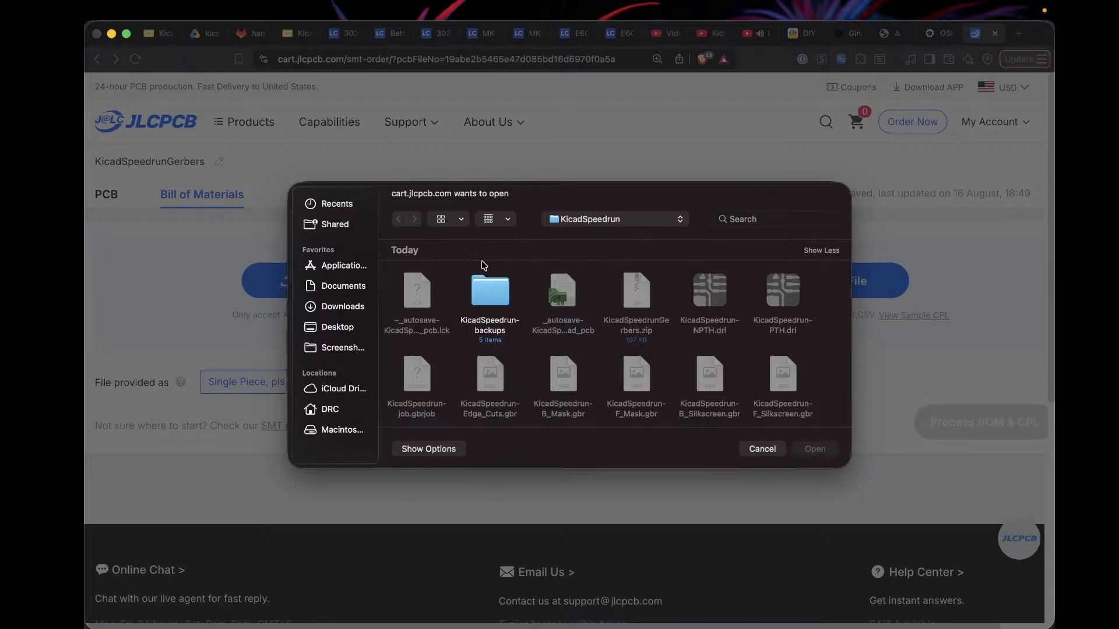
{"action": "left_click", "coordinate": [758, 449]}
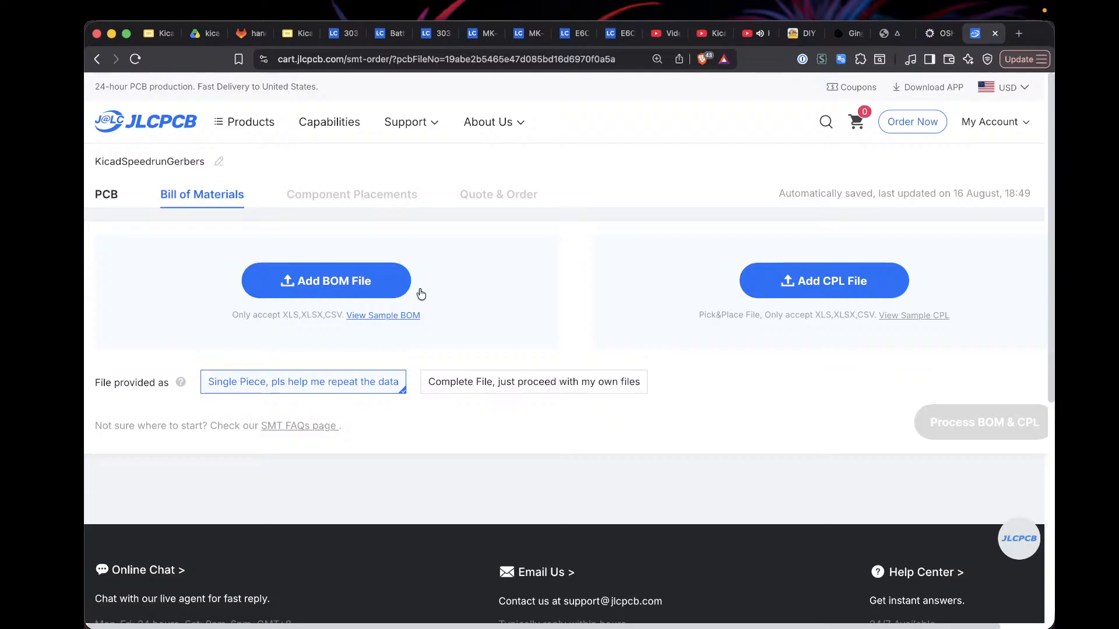
{"action": "scroll", "coordinate": [573, 275], "scroll_direction": "down", "scroll_amount": 1}
{"action": "scroll", "coordinate": [572, 278], "scroll_direction": "down", "scroll_amount": 1}
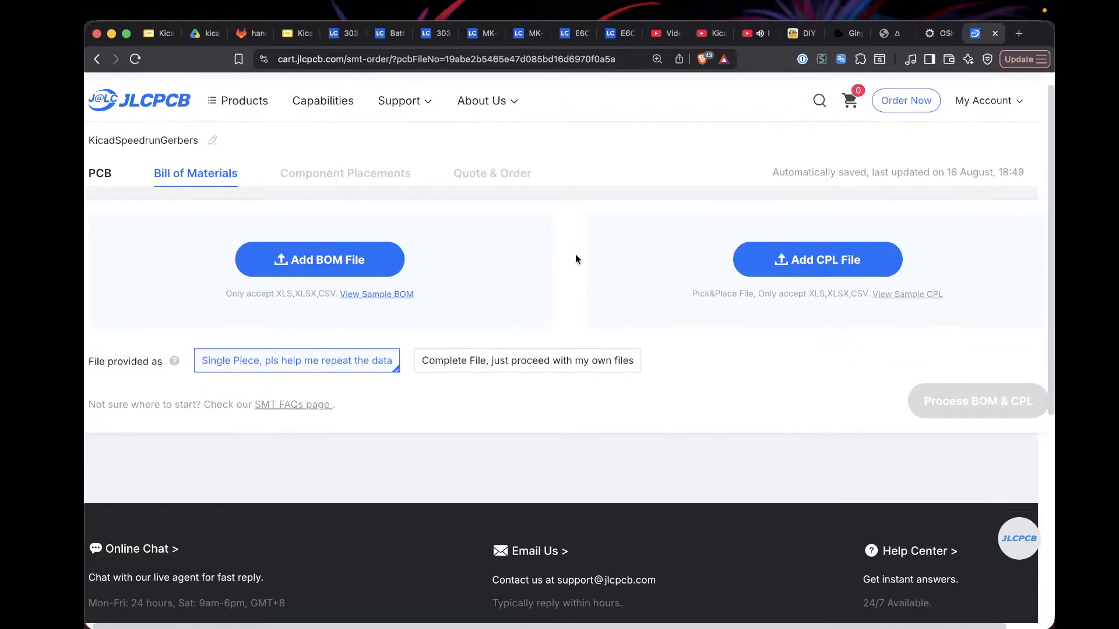
{"action": "scroll", "coordinate": [586, 306], "scroll_direction": "up", "scroll_amount": 1}
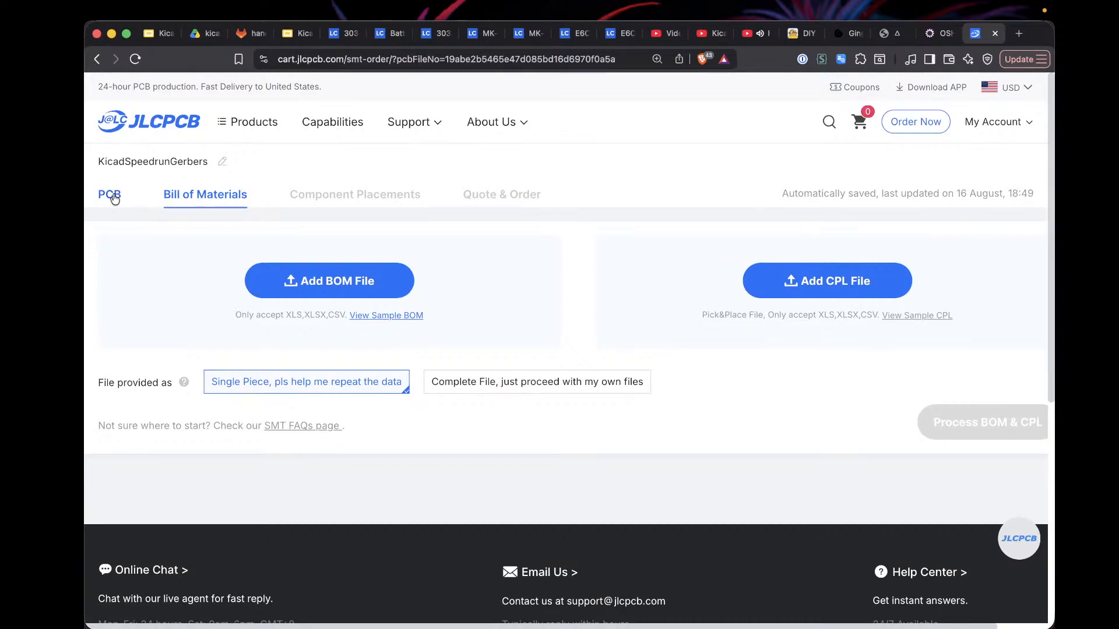
Step: Leave the assembly order for a fresh PCB quote and upload KicadSpeedrunGerbers.zip
{"action": "left_click", "coordinate": [114, 197]}
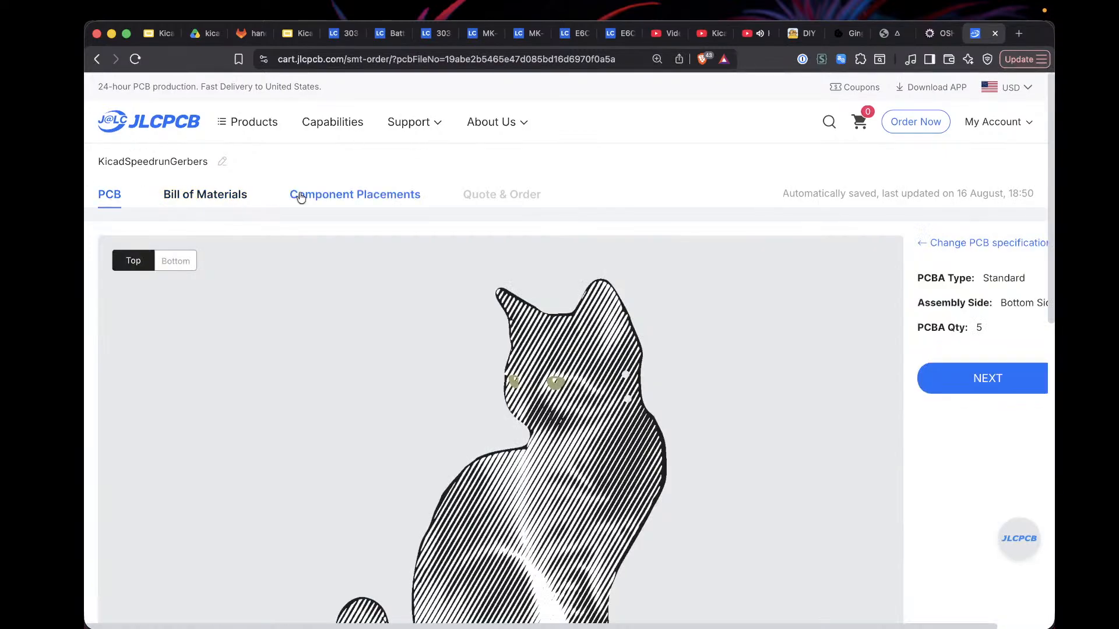
{"action": "left_click", "coordinate": [97, 59]}
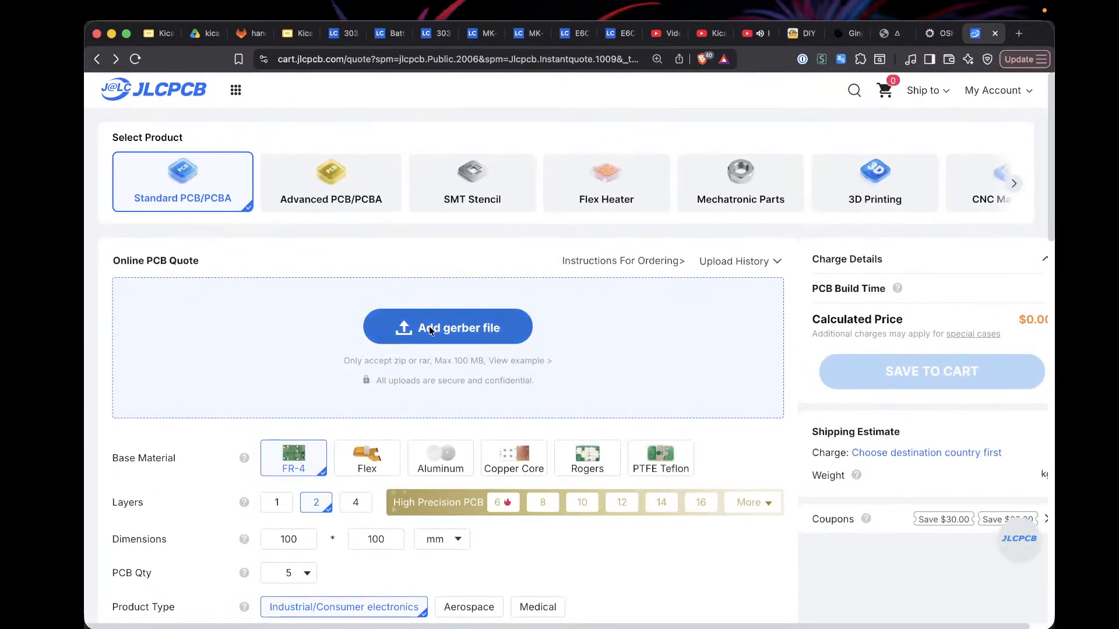
{"action": "left_click", "coordinate": [428, 329]}
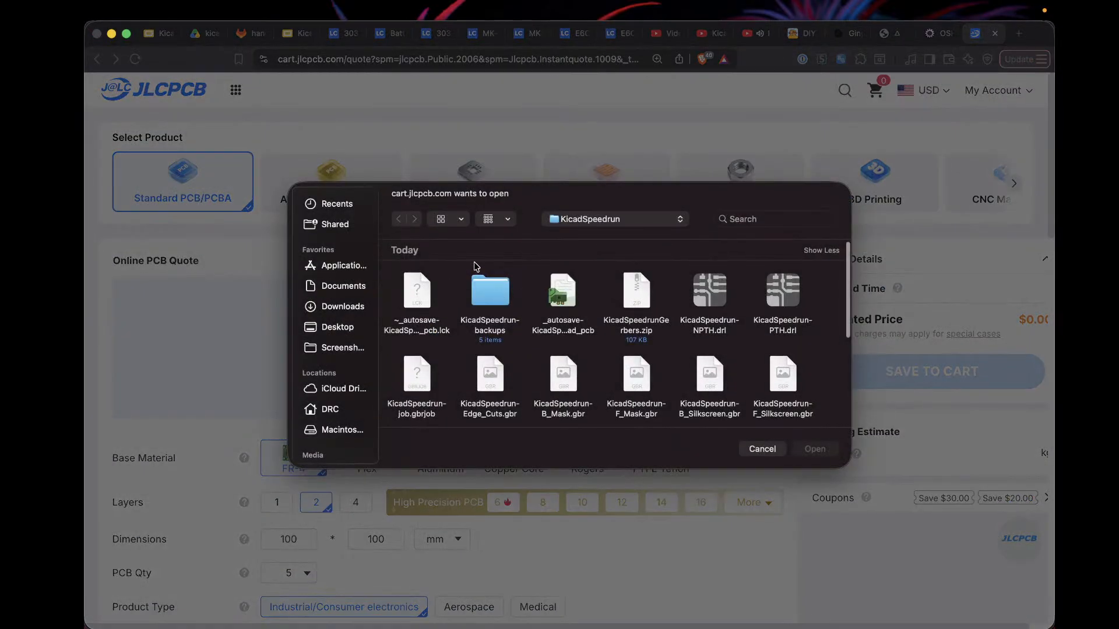
{"action": "double_click", "coordinate": [637, 295]}
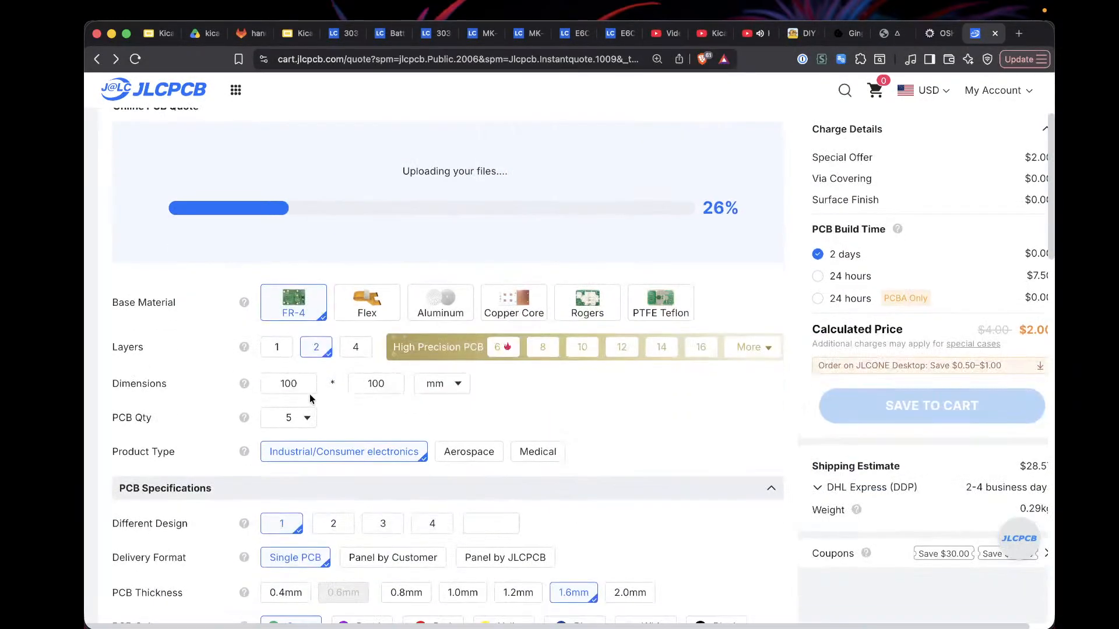
Step: Set the new quote's PCB quantity to 100, the PCB color to Black and the surface finish to LeadFree HASL
{"action": "left_click", "coordinate": [296, 420]}
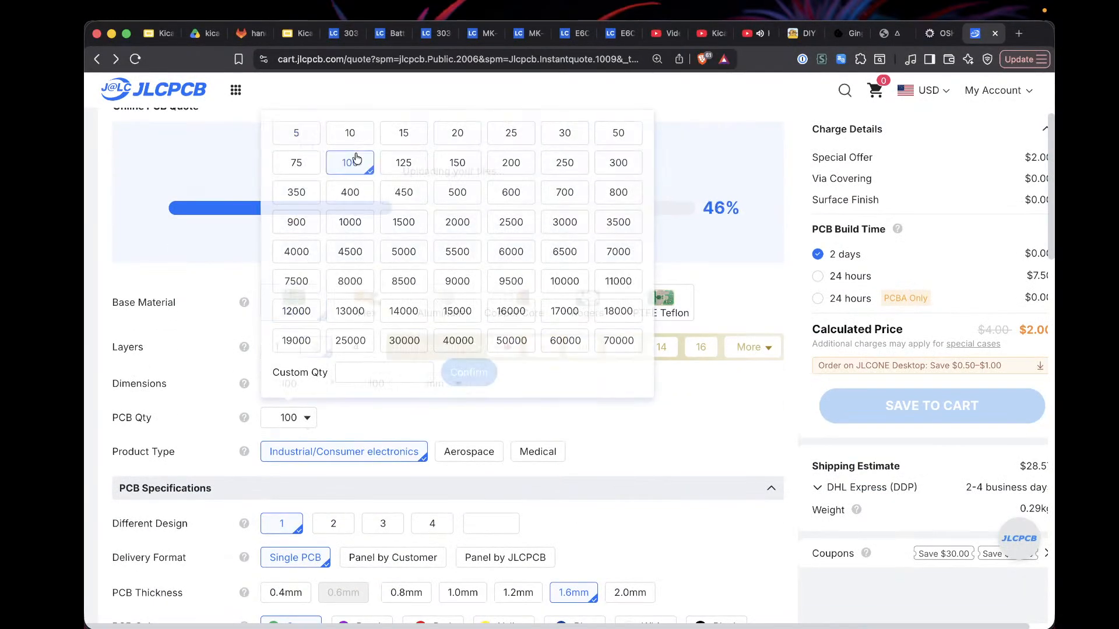
{"action": "left_click", "coordinate": [350, 162]}
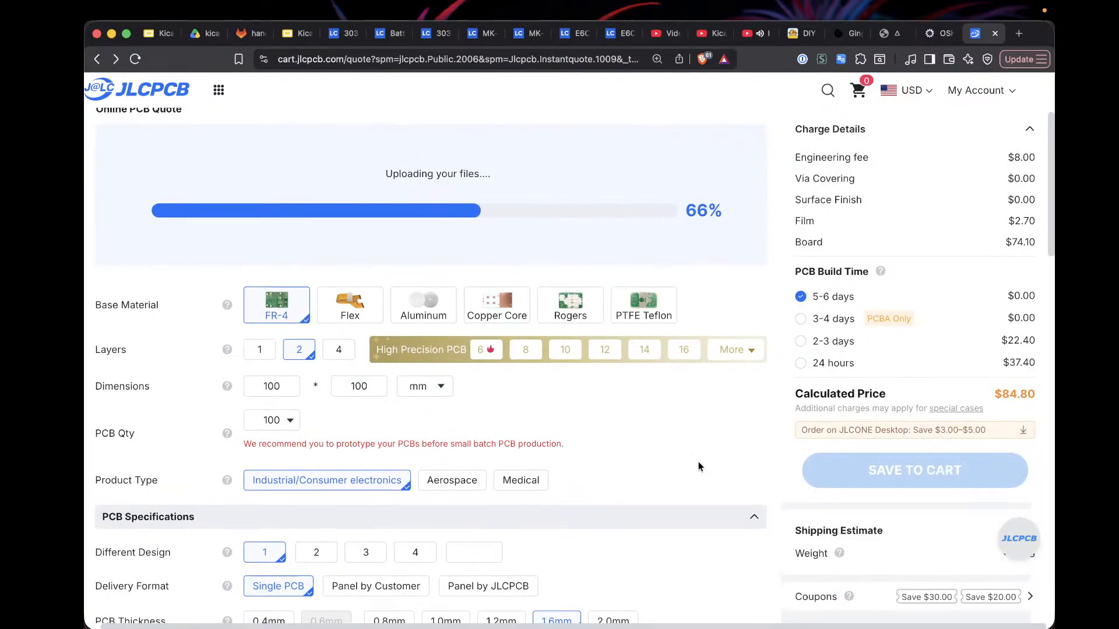
{"action": "scroll", "coordinate": [693, 428], "scroll_direction": "down", "scroll_amount": 3}
{"action": "scroll", "coordinate": [694, 401], "scroll_direction": "down", "scroll_amount": 5}
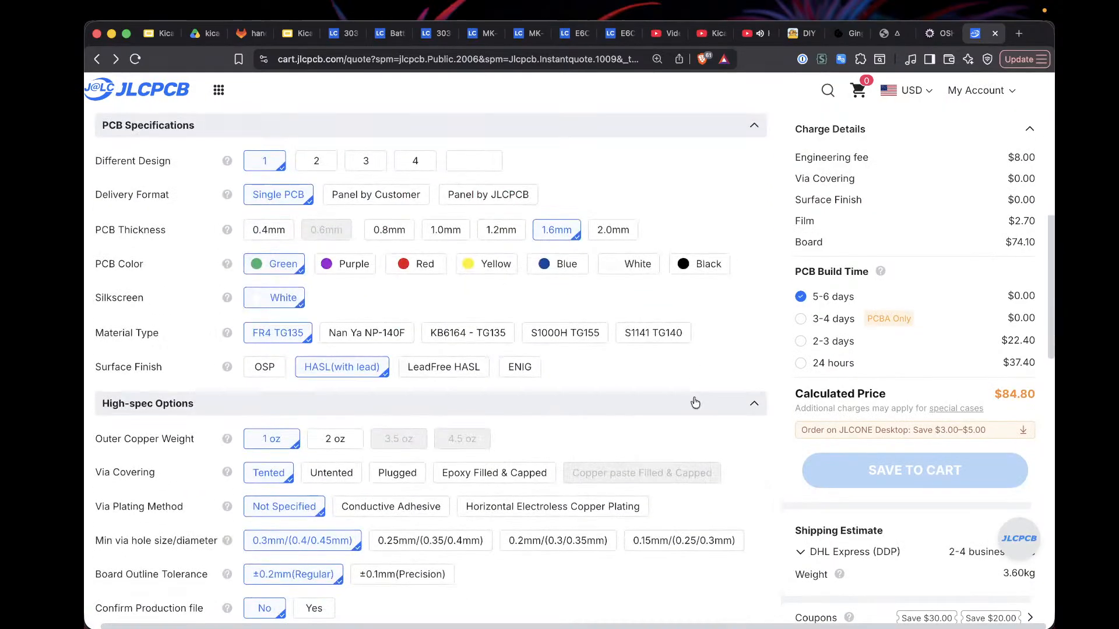
{"action": "left_click", "coordinate": [696, 264]}
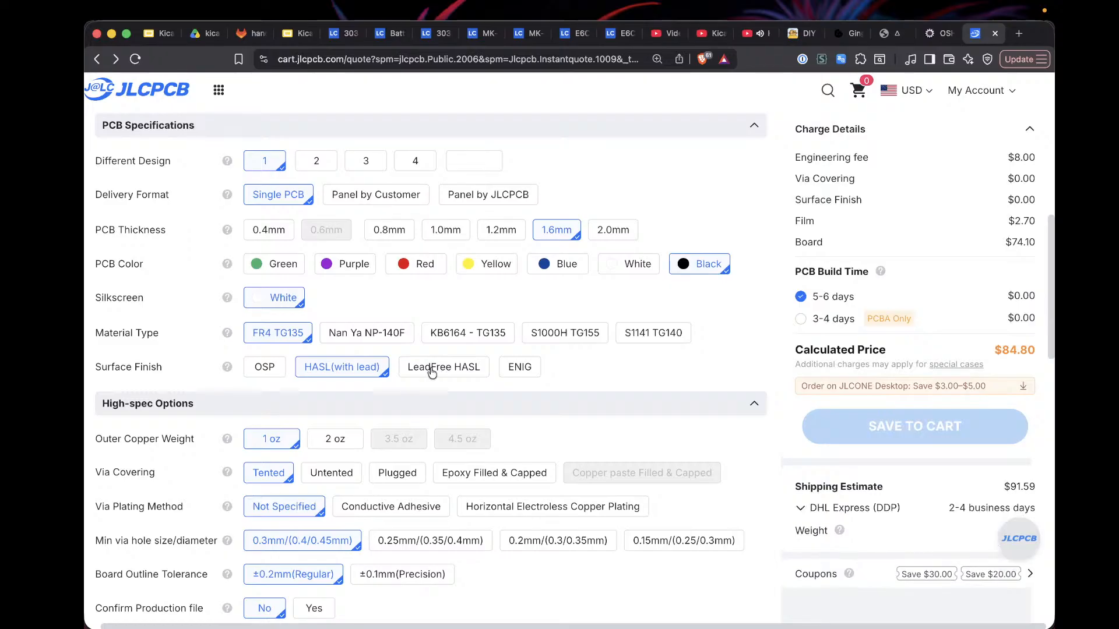
{"action": "left_click", "coordinate": [431, 370]}
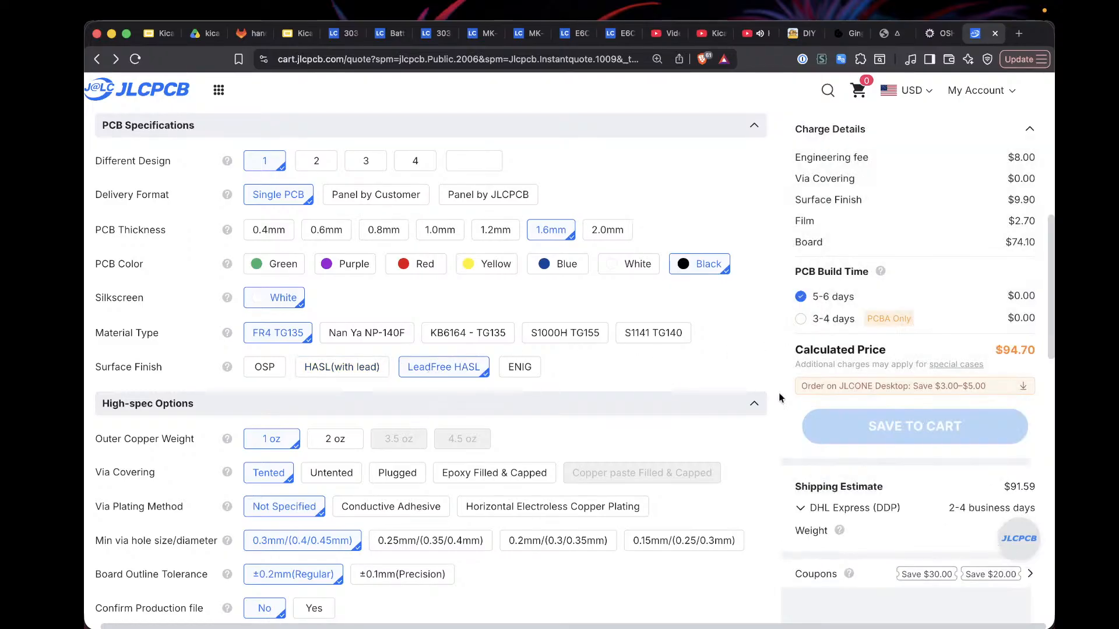
{"action": "scroll", "coordinate": [727, 324], "scroll_direction": "up", "scroll_amount": 5}
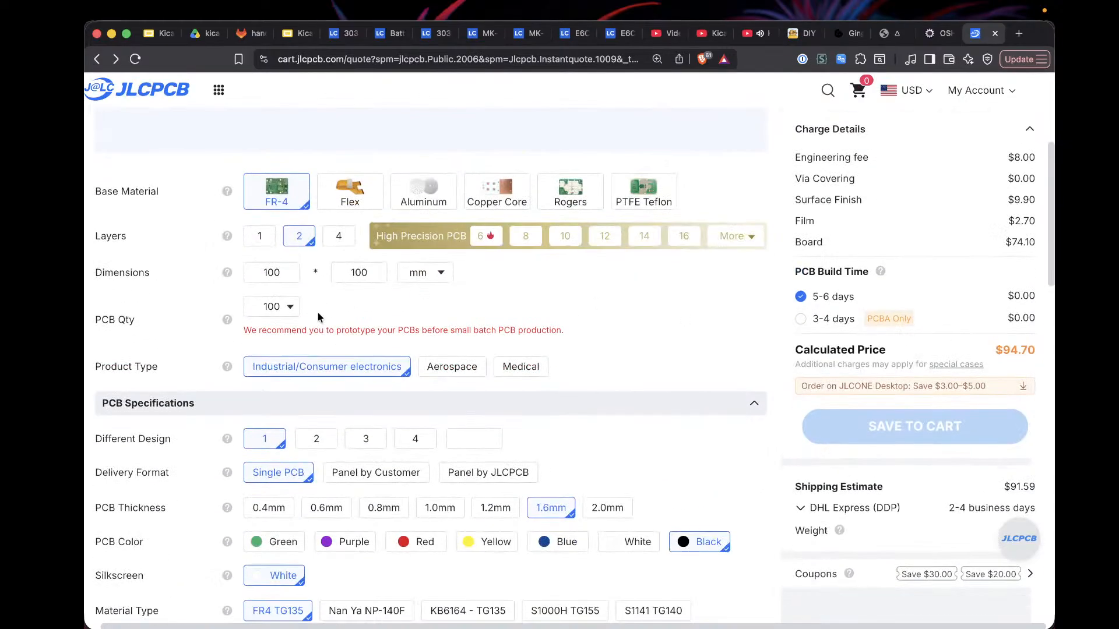
{"action": "scroll", "coordinate": [708, 358], "scroll_direction": "down", "scroll_amount": 20}
{"action": "scroll", "coordinate": [709, 361], "scroll_direction": "up", "scroll_amount": 10}
{"action": "scroll", "coordinate": [709, 358], "scroll_direction": "down", "scroll_amount": 2}
{"action": "scroll", "coordinate": [758, 243], "scroll_direction": "up", "scroll_amount": 14}
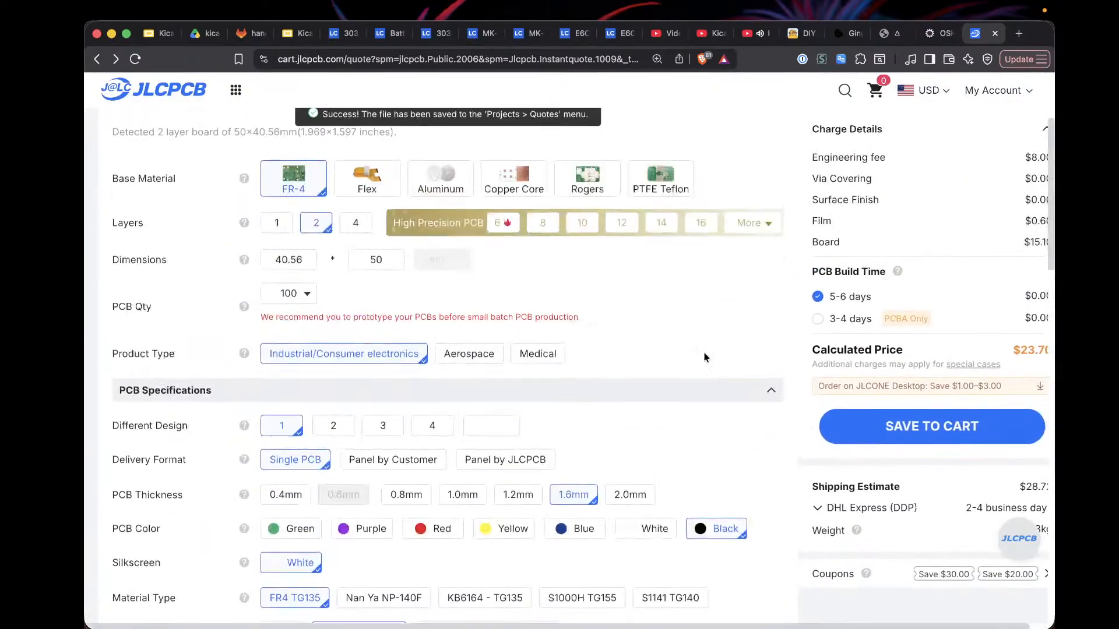